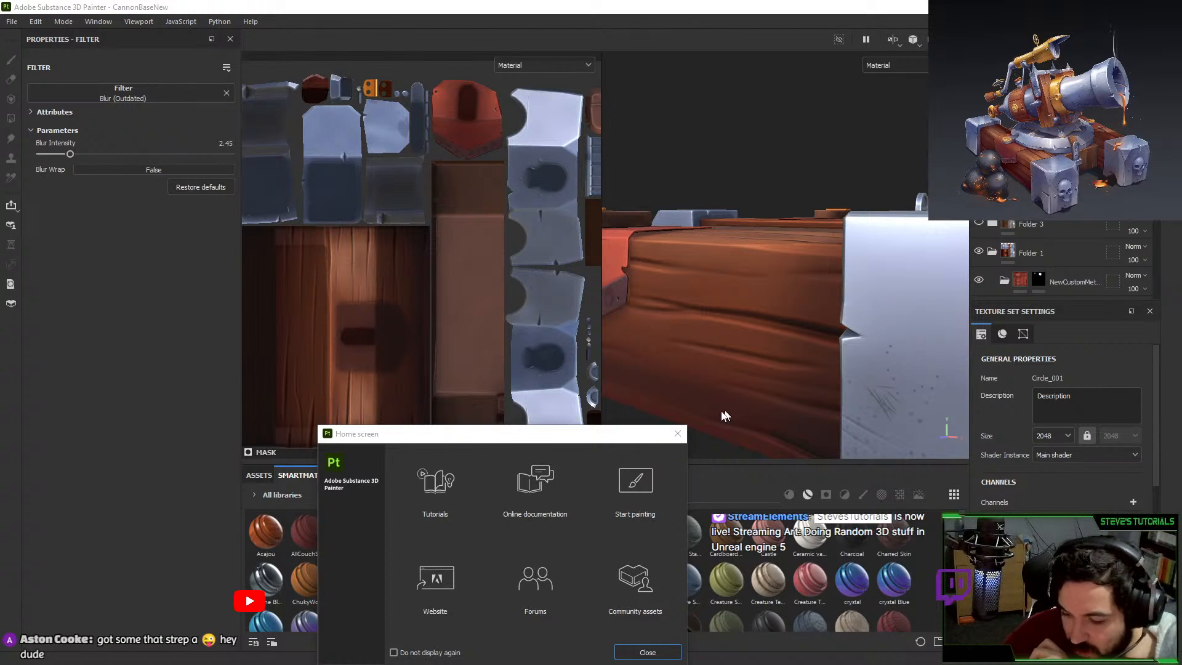
# Close the Home screen and orbit in on the skull corner block.
pyautogui.click(678, 433)
pyautogui.keyDown('alt'); pyautogui.moveTo(766, 361); pyautogui.dragTo(732, 308, button='right'); pyautogui.keyUp('alt')
pyautogui.keyDown('alt'); pyautogui.moveTo(818, 234); pyautogui.dragTo(810, 248); pyautogui.keyUp('alt')
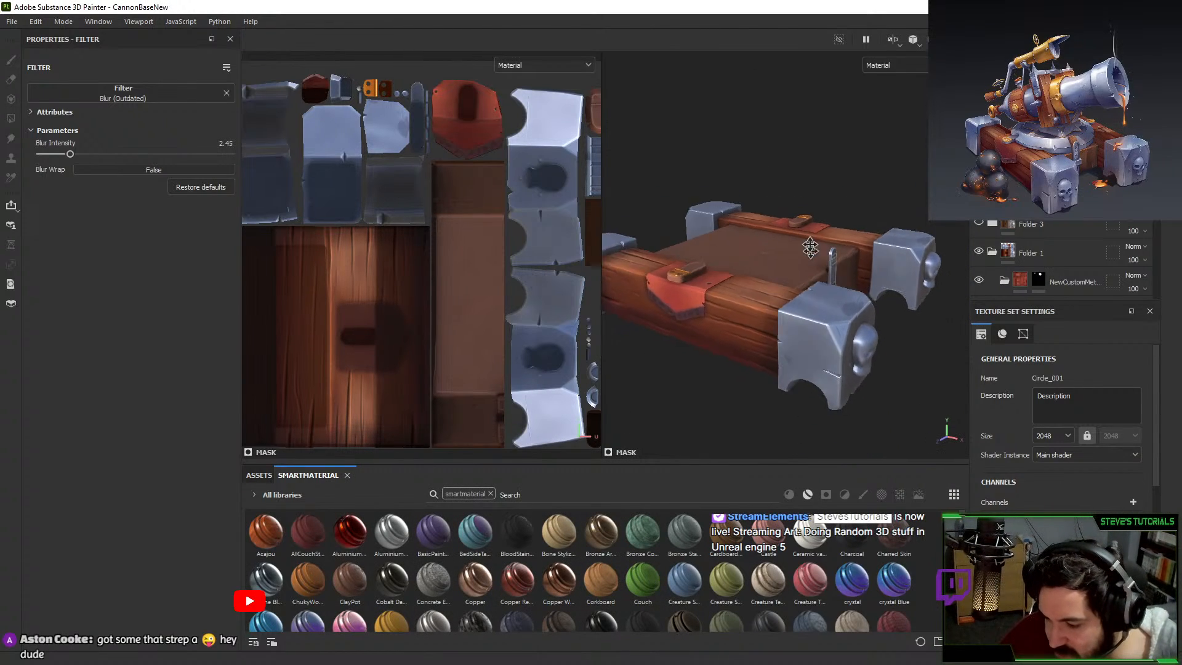
pyautogui.keyDown('alt'); pyautogui.moveTo(809, 248); pyautogui.dragTo(843, 271, button='right'); pyautogui.keyUp('alt')
pyautogui.keyDown('alt'); pyautogui.moveTo(738, 277); pyautogui.dragTo(784, 292); pyautogui.keyUp('alt')
pyautogui.keyDown('alt'); pyautogui.moveTo(784, 292); pyautogui.dragTo(738, 263, button='middle'); pyautogui.keyUp('alt')
pyautogui.keyDown('alt'); pyautogui.moveTo(738, 264); pyautogui.dragTo(763, 278, button='right'); pyautogui.keyUp('alt')
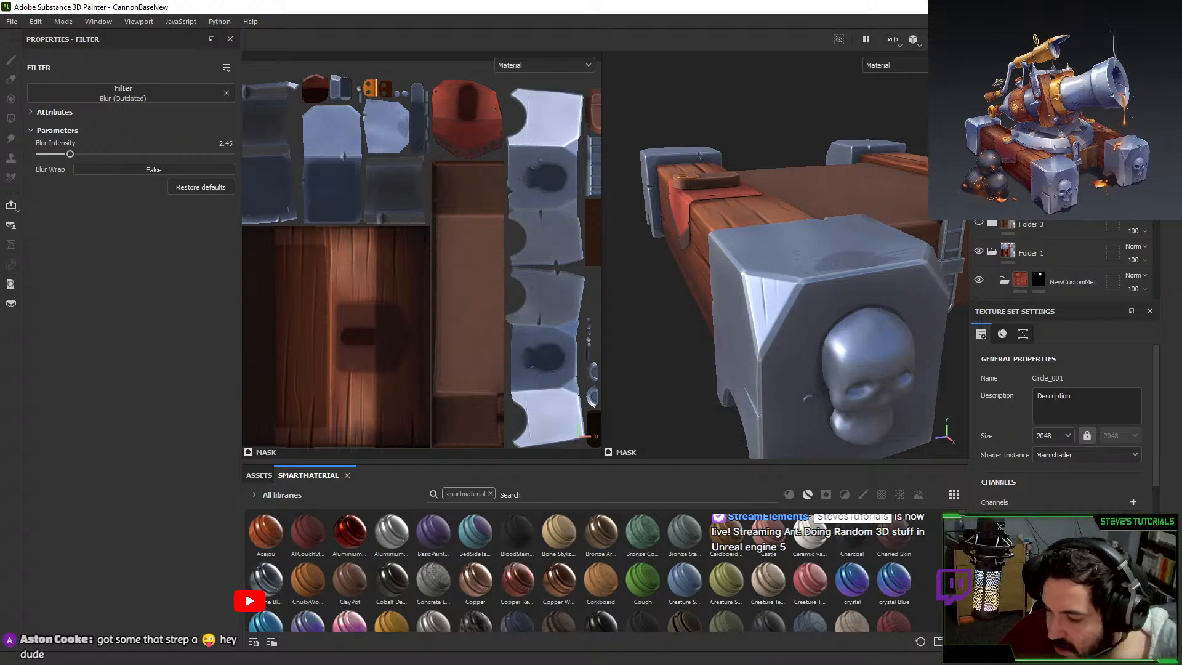
# Orbit past the wooden beam to the metal corner block's top and skull.
pyautogui.keyDown('alt'); pyautogui.moveTo(792, 237); pyautogui.dragTo(915, 290); pyautogui.keyUp('alt')
pyautogui.keyDown('alt'); pyautogui.moveTo(776, 238); pyautogui.dragTo(936, 223, button='middle'); pyautogui.keyUp('alt')
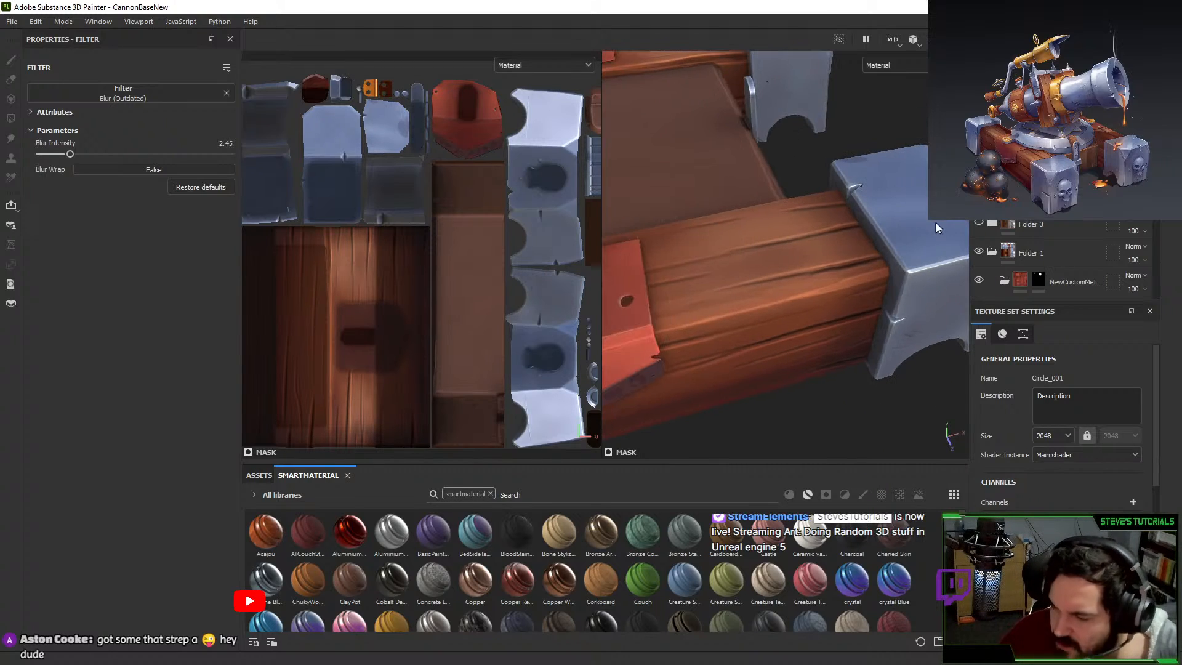
pyautogui.keyDown('alt'); pyautogui.moveTo(936, 228); pyautogui.dragTo(724, 184); pyautogui.keyUp('alt')
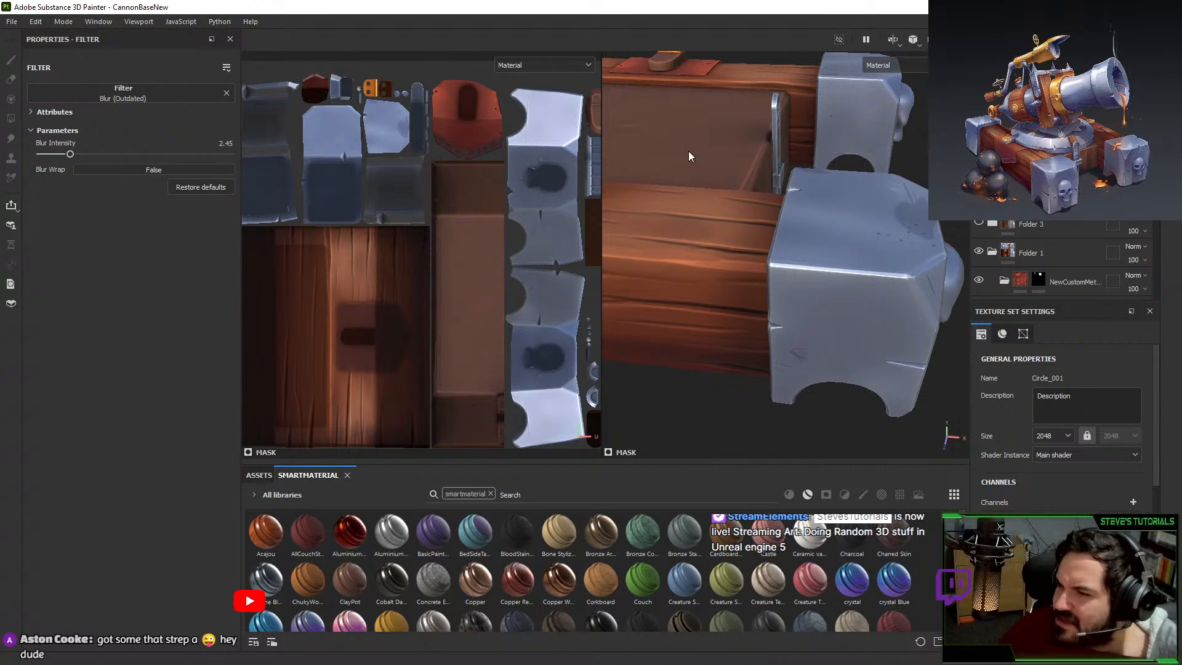
pyautogui.moveTo(821, 269)
pyautogui.keyDown('alt'); pyautogui.mouseDown()
pyautogui.moveTo(839, 297)
pyautogui.moveTo(796, 343)
pyautogui.moveTo(827, 253)
pyautogui.mouseUp(); pyautogui.keyUp('alt')
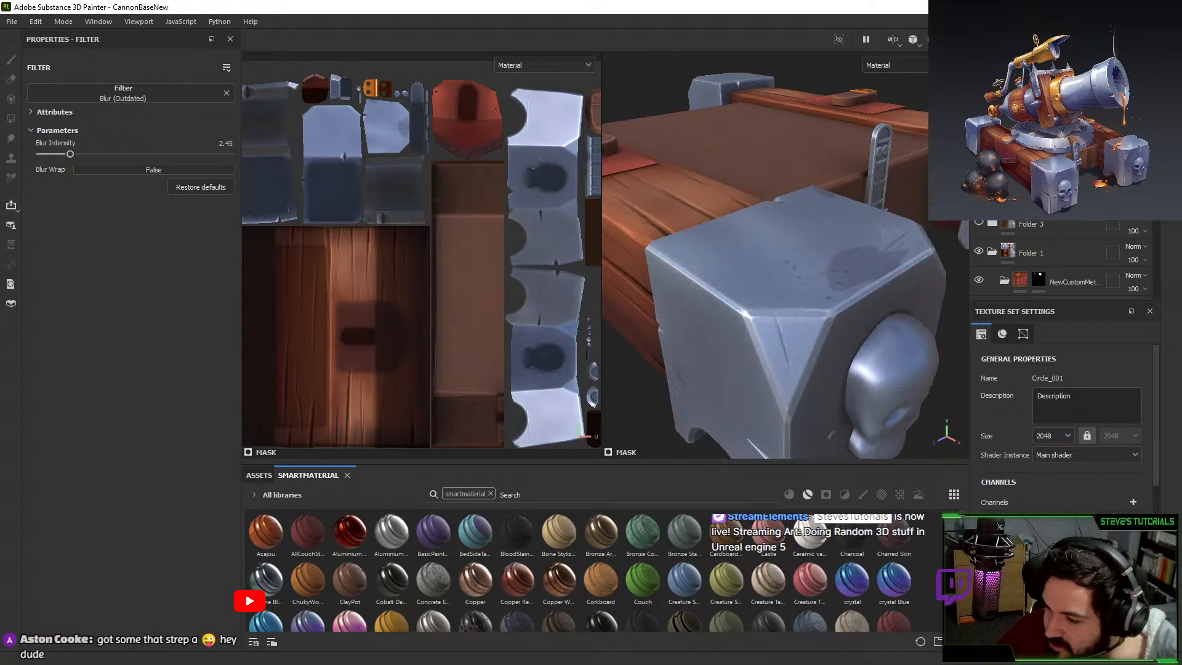
pyautogui.scroll(-1, 1031, 264)
pyautogui.keyDown('alt'); pyautogui.moveTo(799, 257); pyautogui.dragTo(800, 319); pyautogui.keyUp('alt')
# Rotate the environment lighting around the model, then hide Folder 1 to compare.
pyautogui.moveTo(800, 319)
pyautogui.keyDown('shift'); pyautogui.mouseDown(button='right')
pyautogui.moveTo(829, 320)
pyautogui.moveTo(760, 322)
pyautogui.mouseUp(button='right'); pyautogui.keyUp('shift')
pyautogui.moveTo(760, 322)
pyautogui.keyDown('alt'); pyautogui.mouseDown()
pyautogui.moveTo(825, 322)
pyautogui.moveTo(890, 296)
pyautogui.moveTo(825, 203)
pyautogui.moveTo(918, 308)
pyautogui.mouseUp(); pyautogui.keyUp('alt')
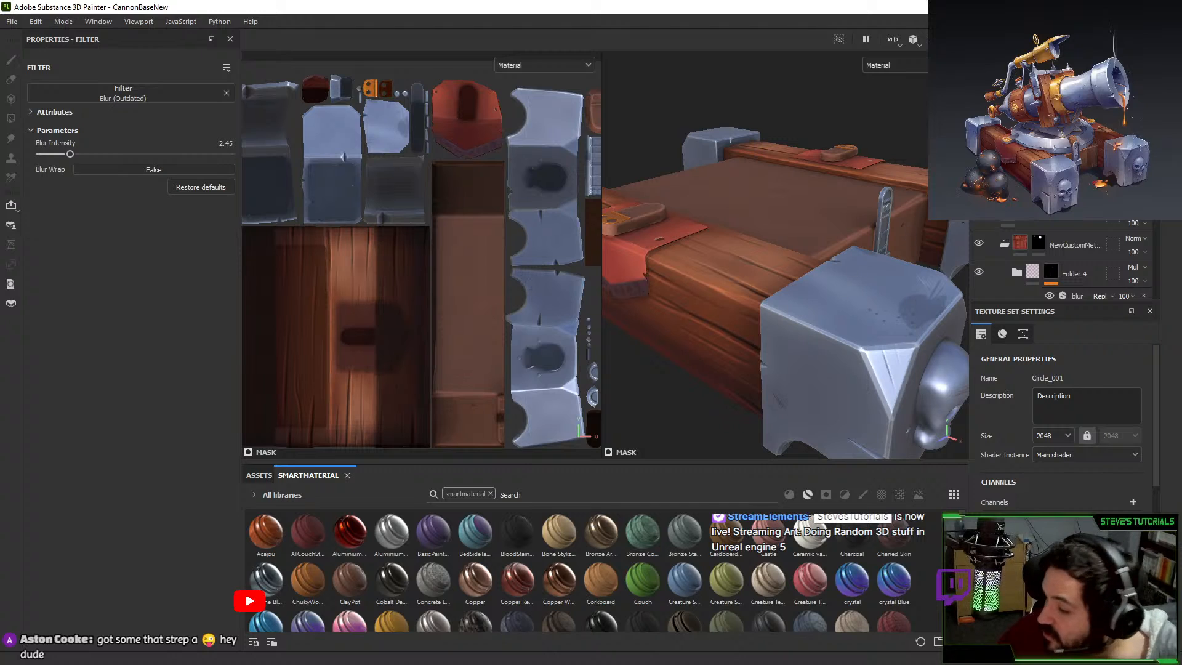
pyautogui.scroll(-1, 1009, 258)
pyautogui.scroll(-2, 956, 258)
pyautogui.scroll(-3, 1000, 225)
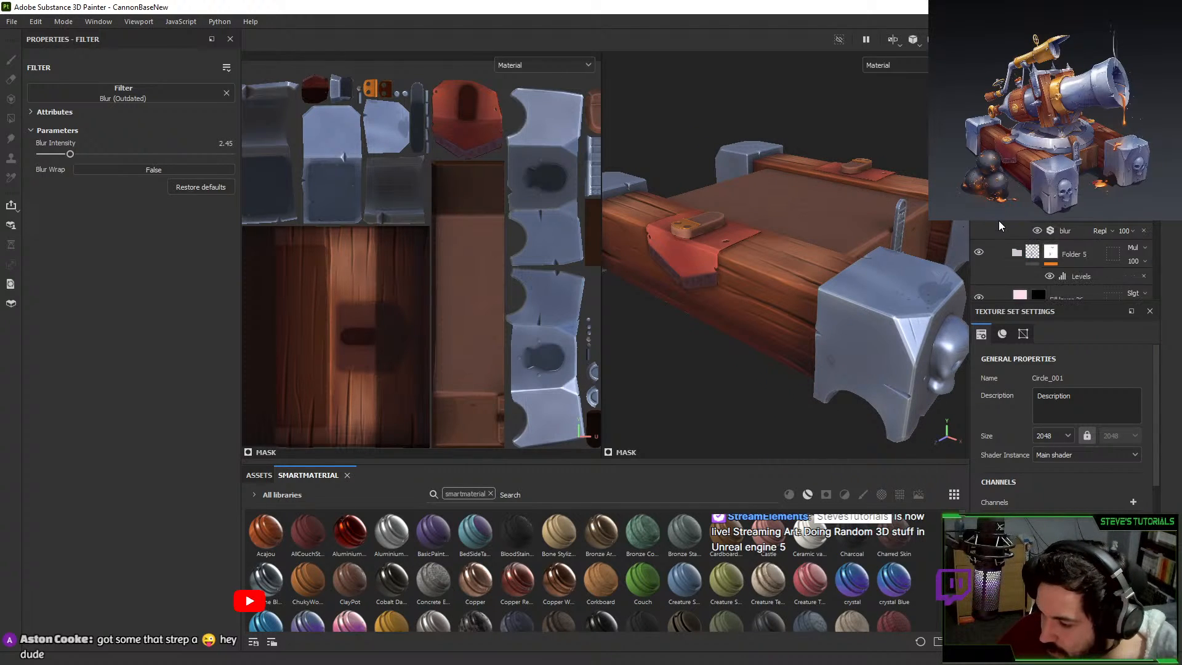
pyautogui.scroll(5, 999, 225)
pyautogui.click(978, 248)
# Show Folder 1 again and select the Folder 1 layer group.
pyautogui.click(979, 248)
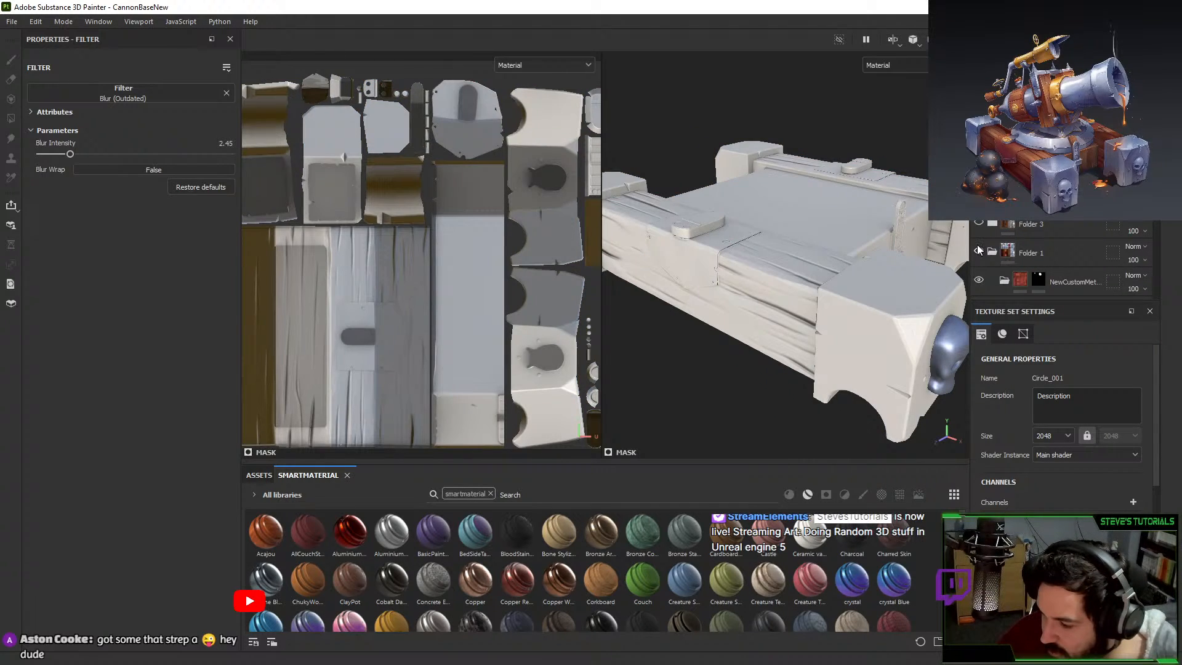
pyautogui.click(1000, 247)
pyautogui.scroll(-2, 1000, 250)
pyautogui.scroll(-2, 1003, 258)
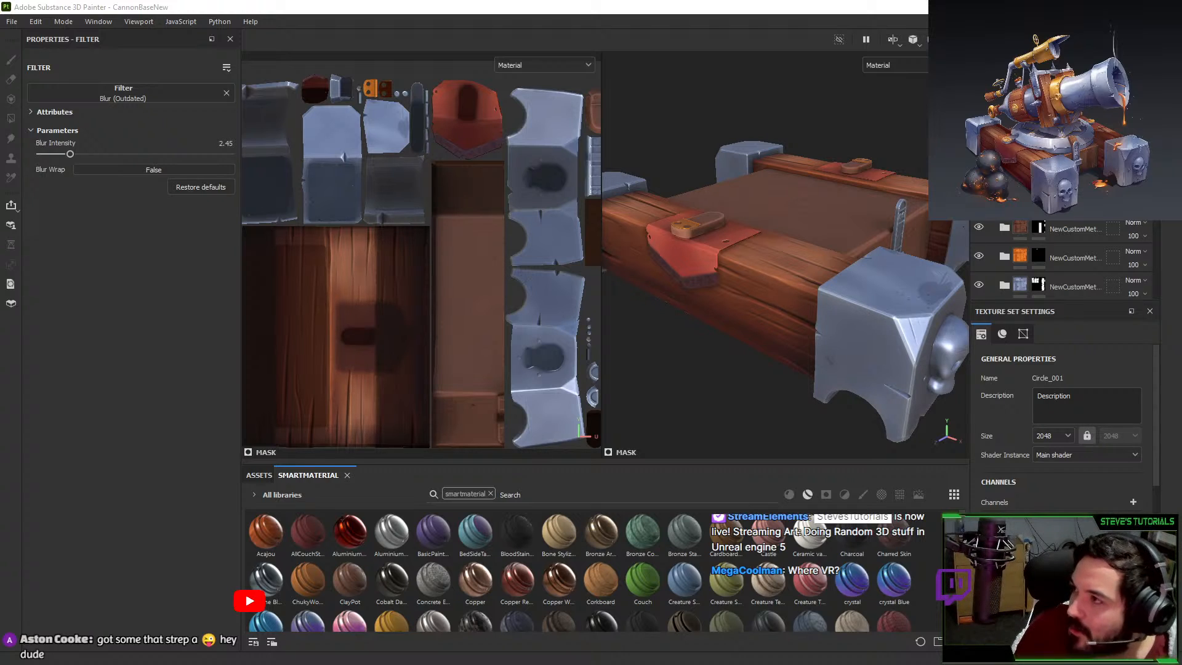
# Zoom in on the metal corner block and switch to the skull's Material.001 texture set.
pyautogui.moveTo(860, 363)
pyautogui.keyDown('alt'); pyautogui.mouseDown()
pyautogui.moveTo(712, 298)
pyautogui.moveTo(876, 272)
pyautogui.mouseUp(); pyautogui.keyUp('alt')
pyautogui.scroll(3, 876, 270)
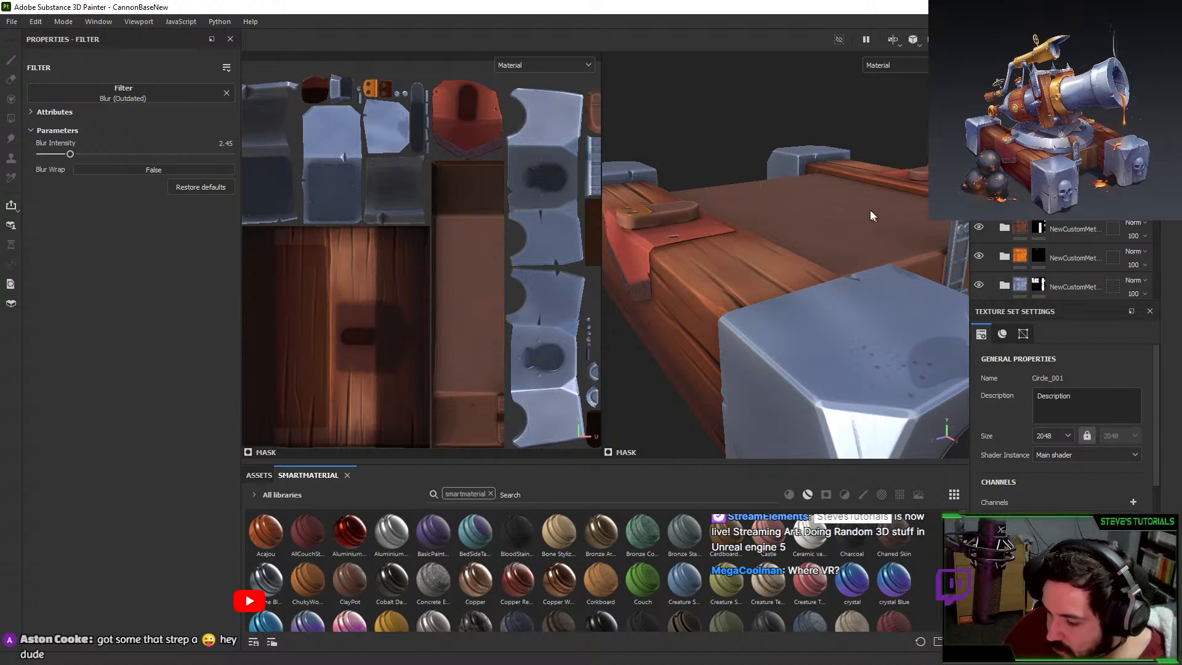
pyautogui.keyDown('alt'); pyautogui.moveTo(857, 272); pyautogui.dragTo(768, 179); pyautogui.keyUp('alt')
pyautogui.scroll(3, 878, 173)
pyautogui.scroll(-3, 1058, 418)
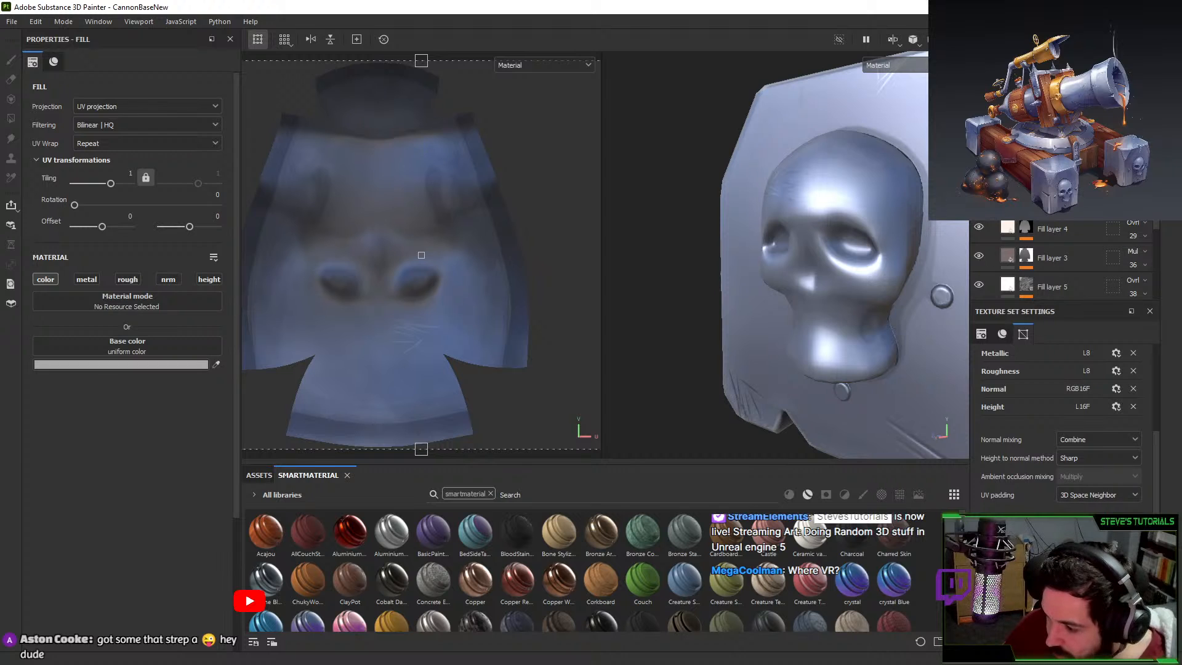
# Hide the skull's blue metal layers and orbit around to check the bare bone.
pyautogui.scroll(5, 1046, 259)
pyautogui.click(978, 195)
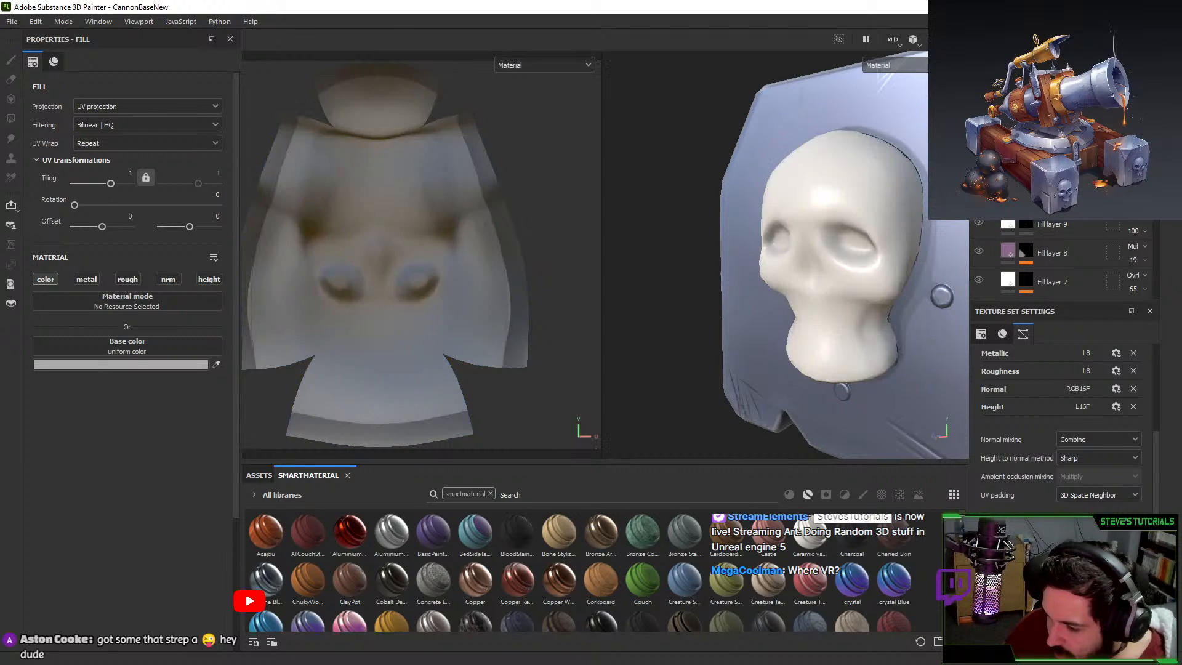
pyautogui.moveTo(868, 225)
pyautogui.keyDown('alt'); pyautogui.mouseDown()
pyautogui.moveTo(904, 206)
pyautogui.moveTo(915, 159)
pyautogui.moveTo(844, 223)
pyautogui.moveTo(880, 228)
pyautogui.mouseUp(); pyautogui.keyUp('alt')
pyautogui.keyDown('alt'); pyautogui.moveTo(880, 228); pyautogui.dragTo(848, 267, button='right'); pyautogui.keyUp('alt')
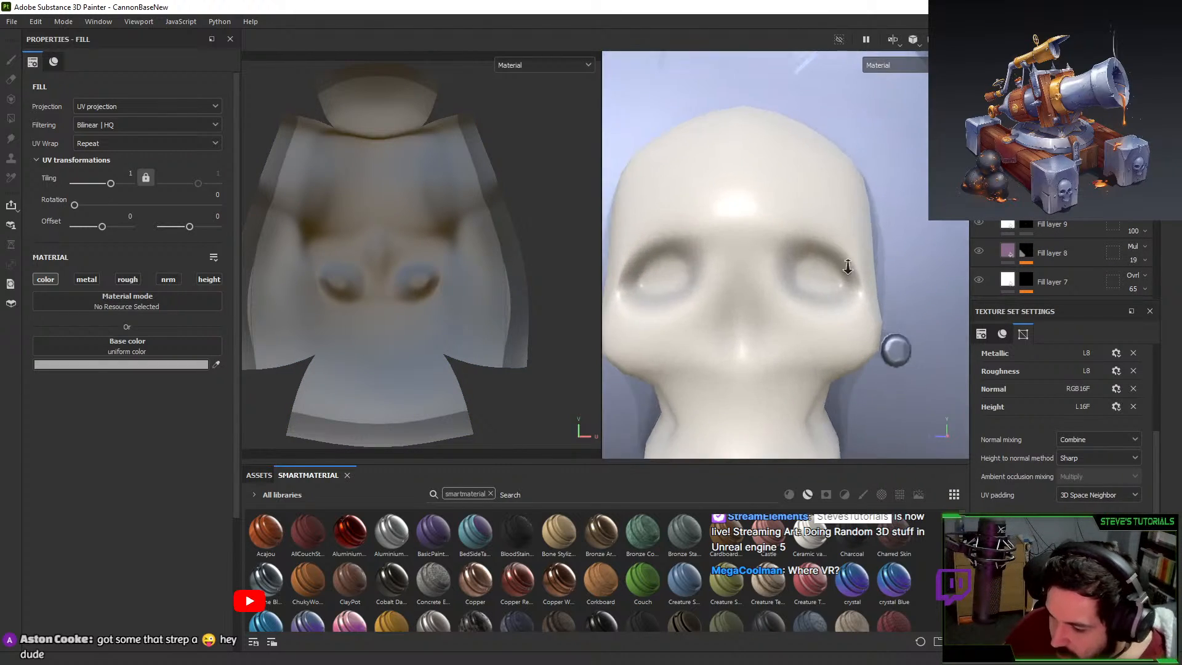
pyautogui.keyDown('alt'); pyautogui.moveTo(848, 266); pyautogui.dragTo(831, 351); pyautogui.keyUp('alt')
pyautogui.keyDown('alt'); pyautogui.moveTo(831, 351); pyautogui.dragTo(800, 302, button='right'); pyautogui.keyUp('alt')
pyautogui.keyDown('alt'); pyautogui.moveTo(800, 302); pyautogui.dragTo(825, 297); pyautogui.keyUp('alt')
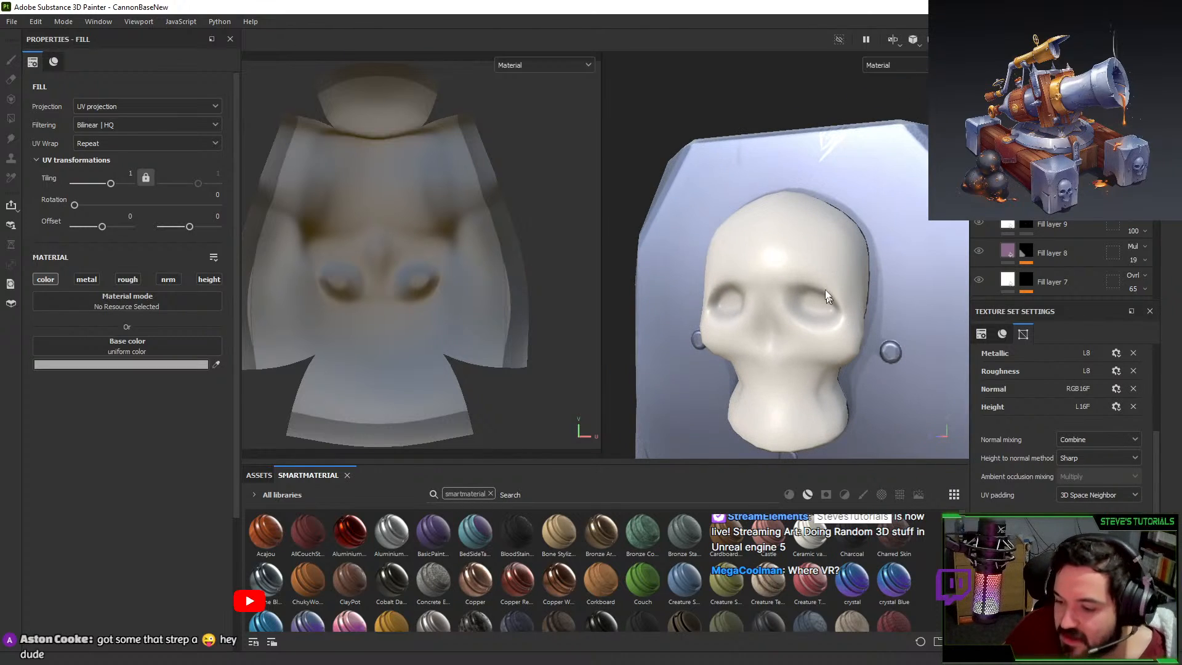
# Open Bake Mesh Maps from the Edit menu.
pyautogui.click(3, 11)
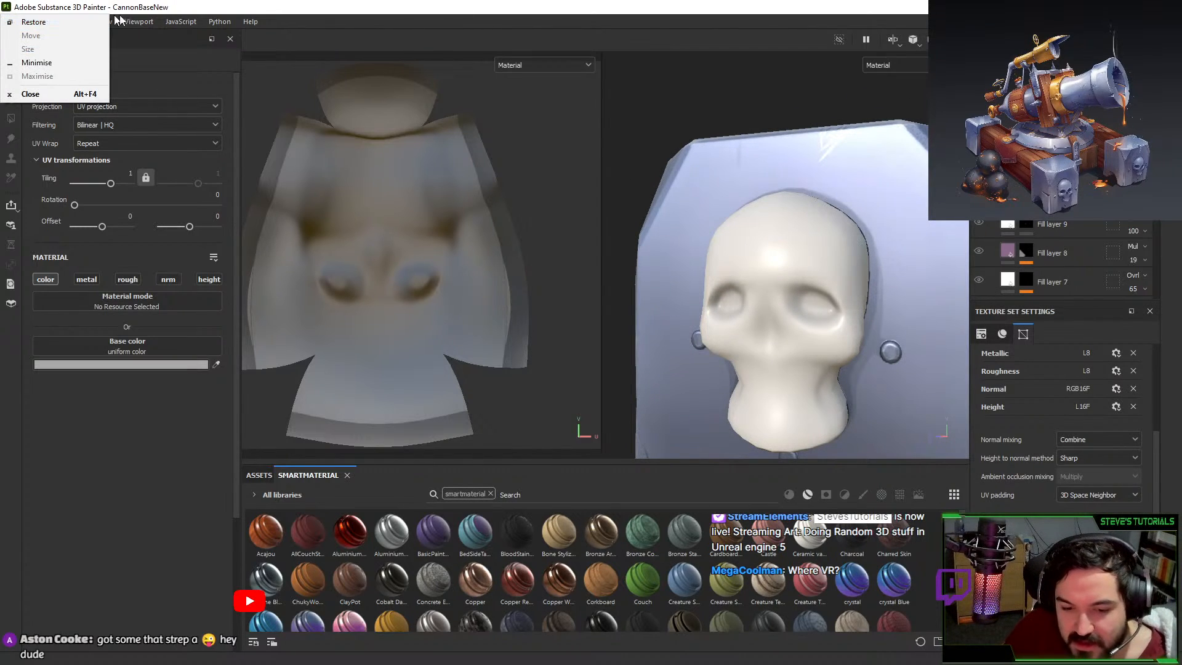
pyautogui.click(139, 7)
pyautogui.click(35, 21)
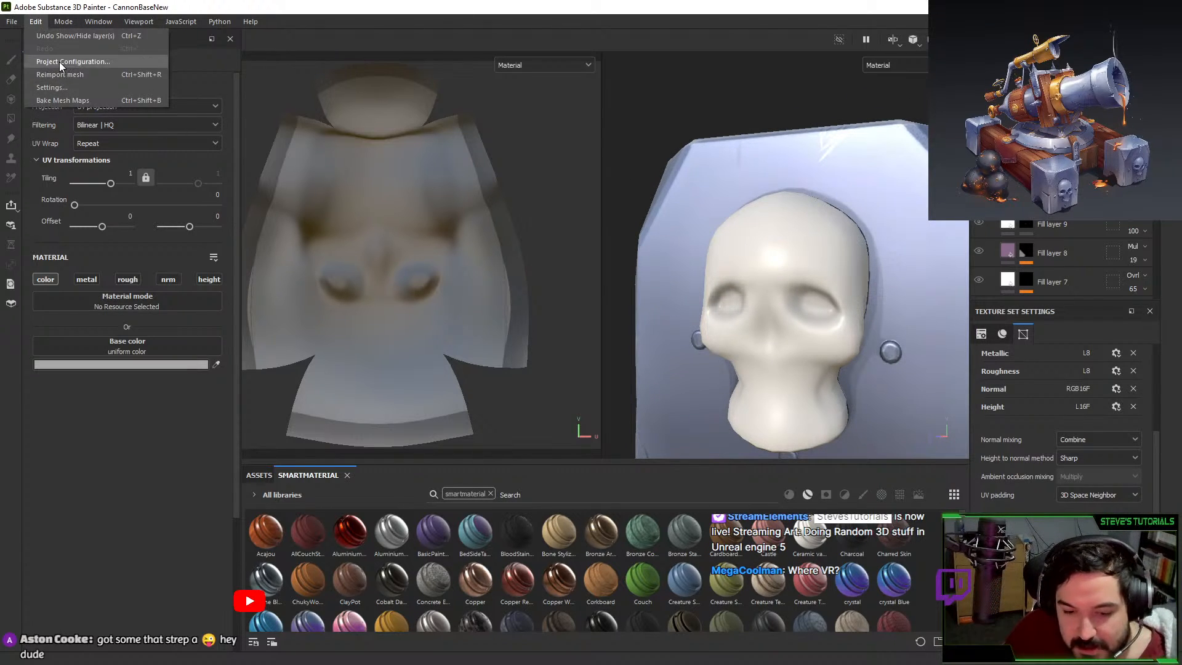
pyautogui.click(62, 101)
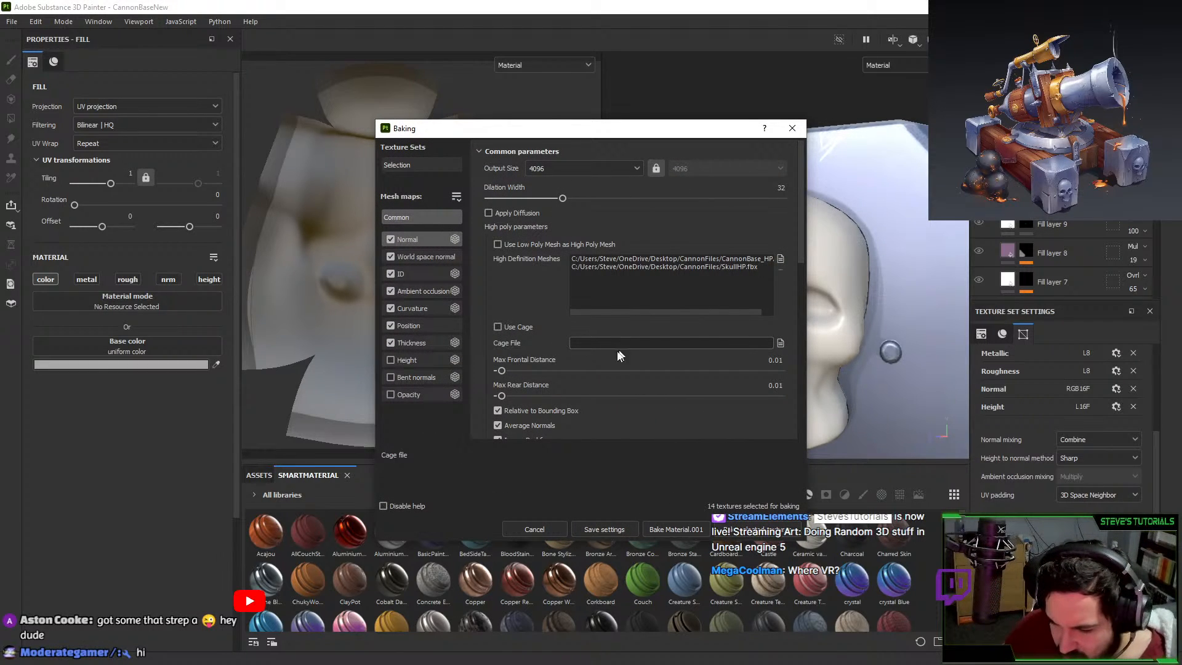
# Bake Material.001's mesh maps at 2048 output size, then switch to Blender.
pyautogui.click(555, 168)
pyautogui.click(550, 250)
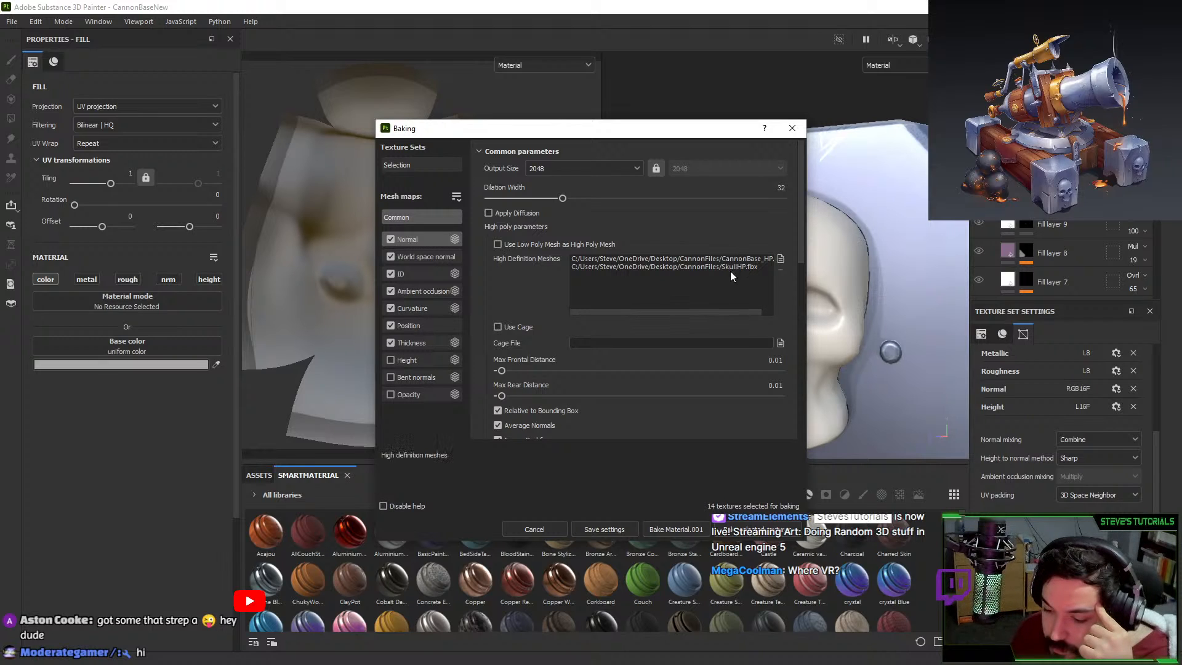
pyautogui.click(697, 524)
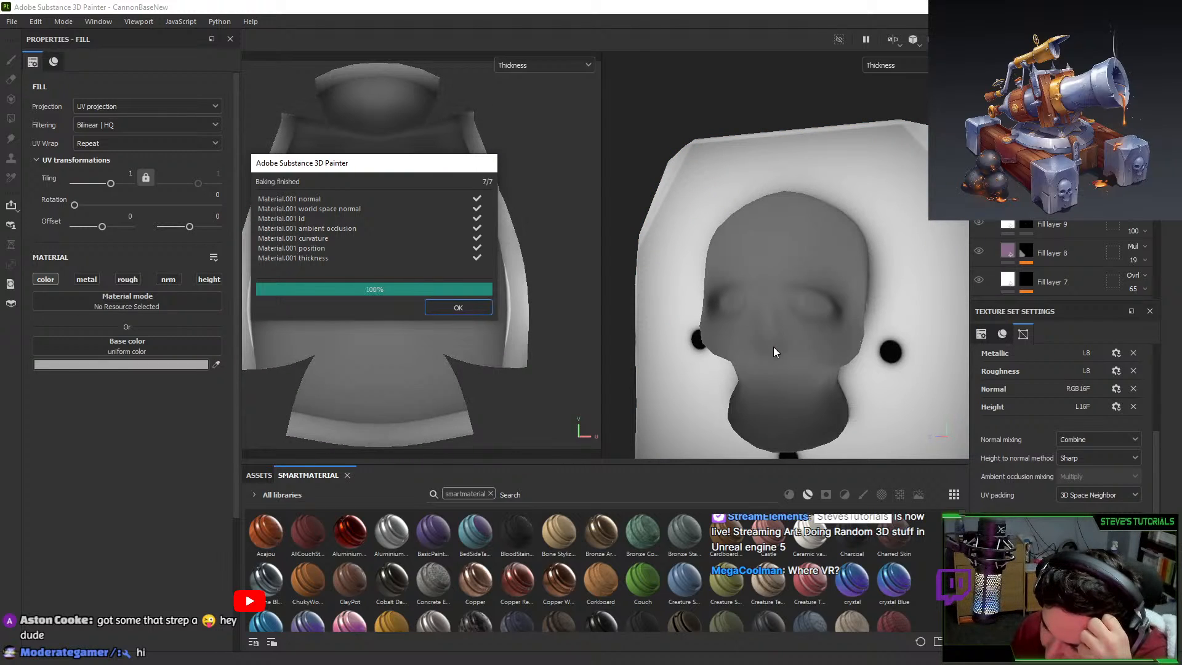
pyautogui.click(458, 307)
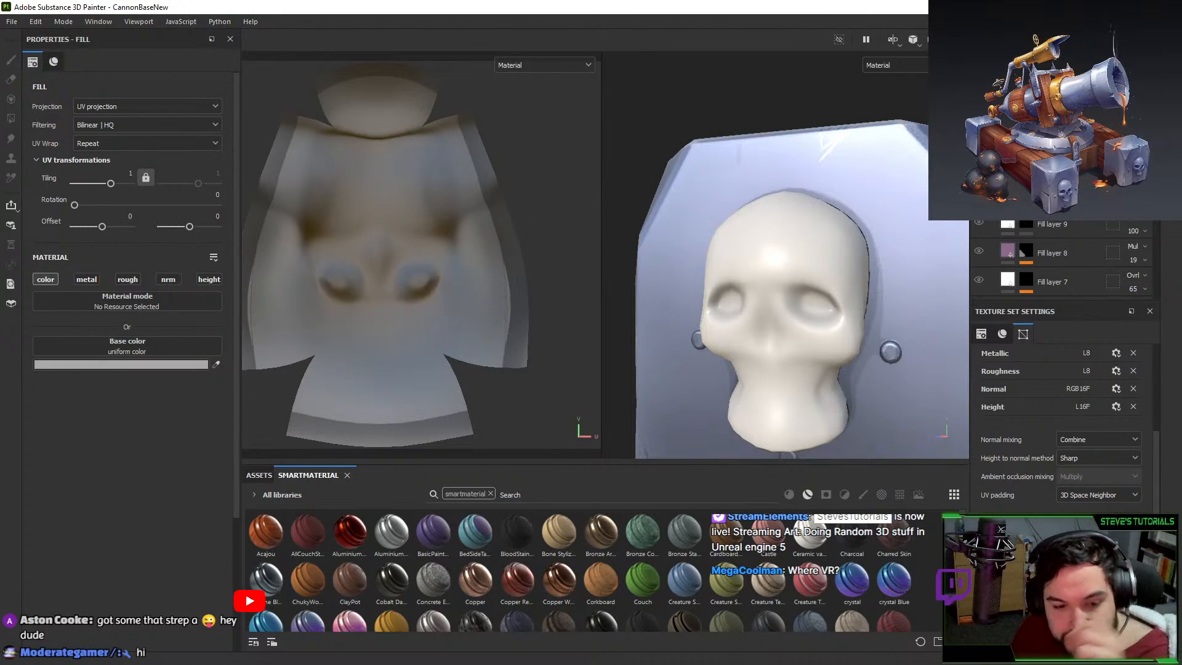
pyautogui.hotkey('alt', 'Tab')
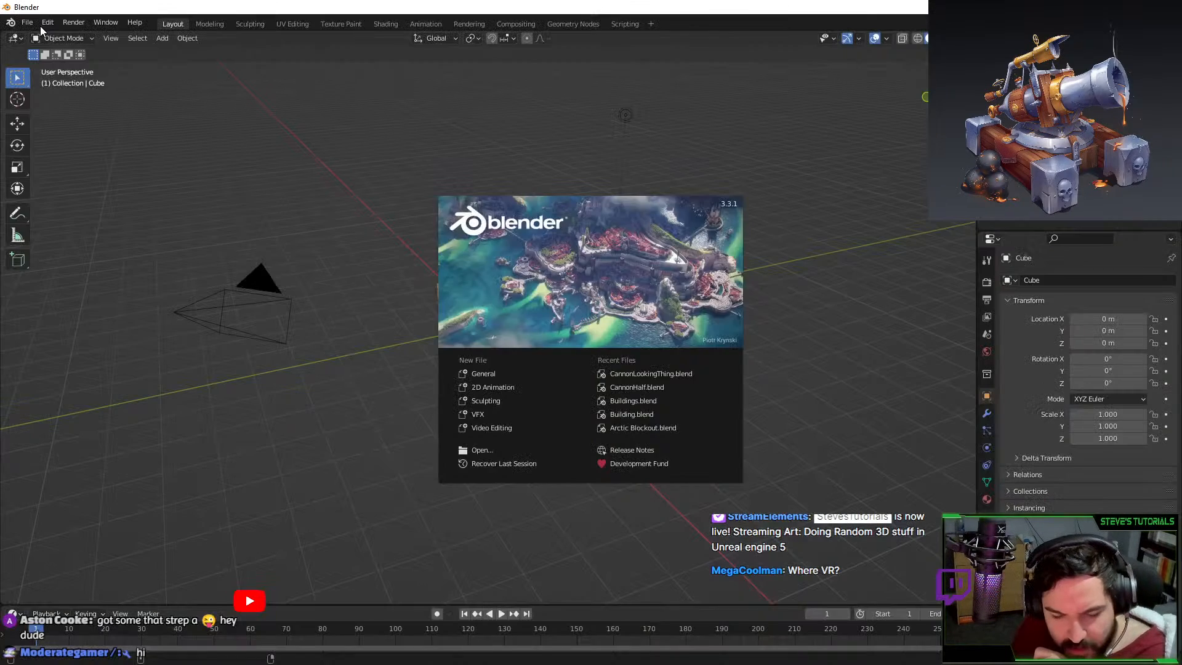
# Open CannonHalf.blend from the recent files list.
pyautogui.click(27, 21)
pyautogui.click(28, 23)
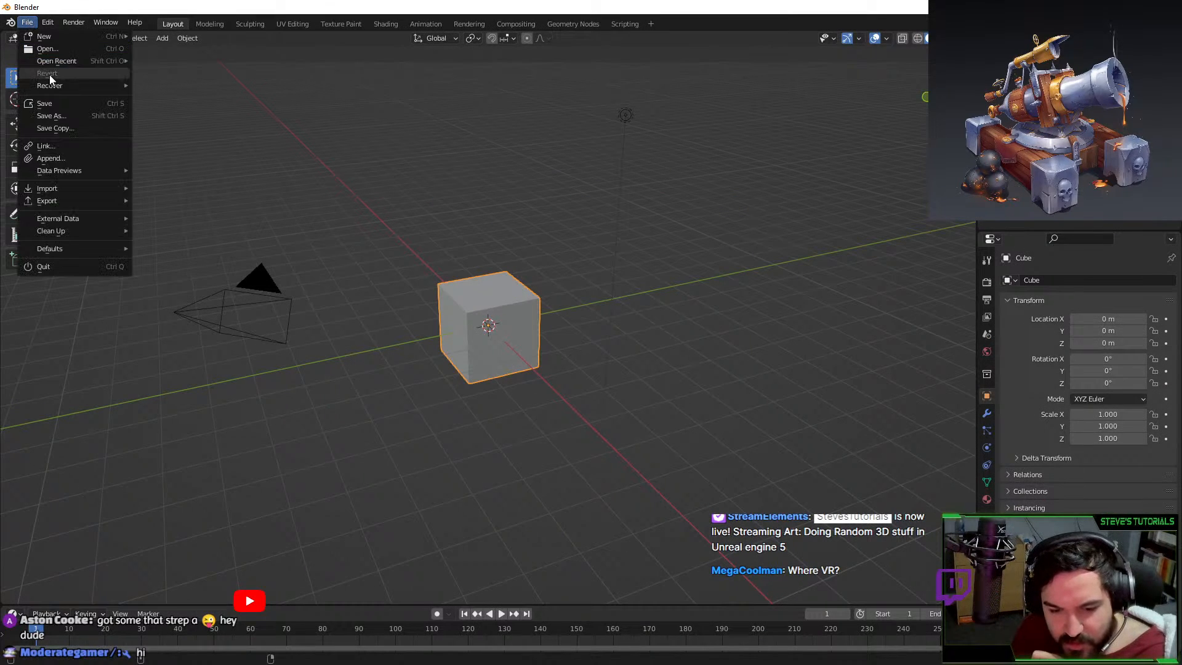
pyautogui.moveTo(61, 59)
pyautogui.click(184, 72)
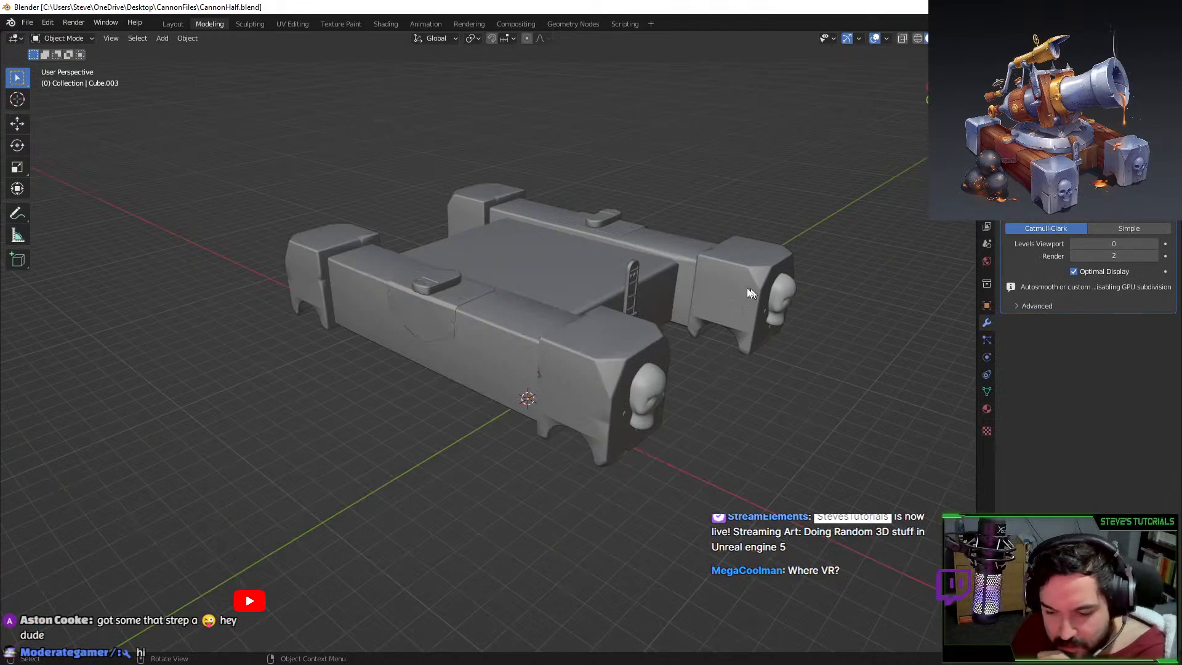
pyautogui.scroll(10, 747, 286)
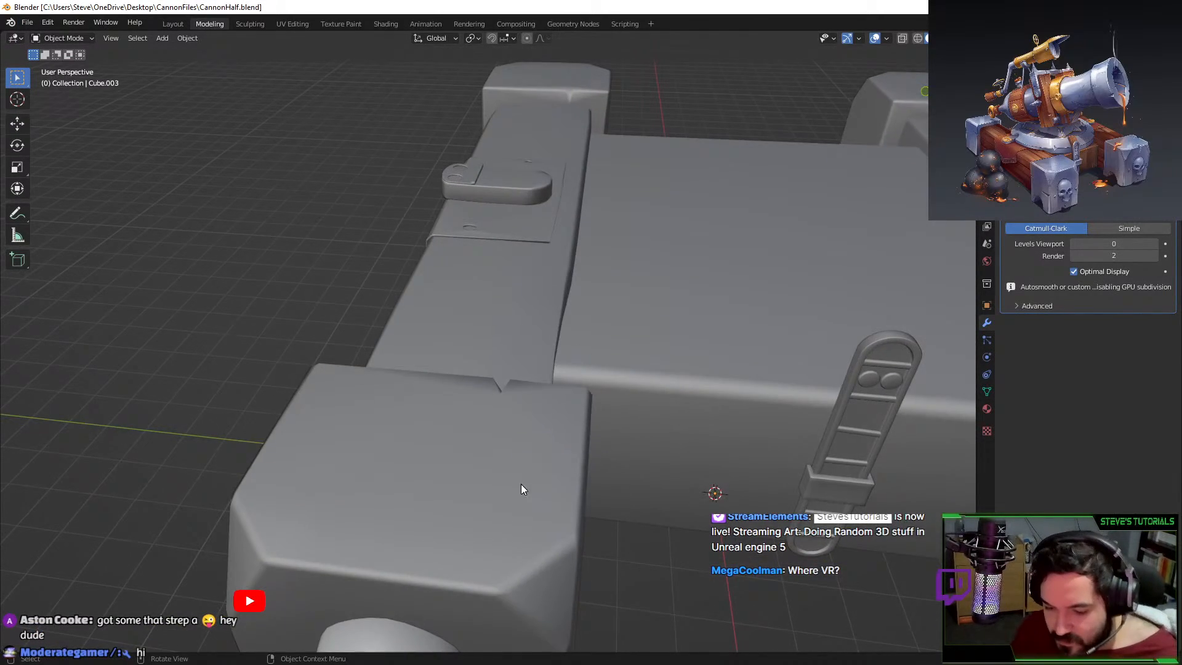
# Separate the linked skull mesh from the cannon base into its own object.
pyautogui.moveTo(521, 489)
pyautogui.mouseDown(button='middle')
pyautogui.moveTo(561, 465)
pyautogui.moveTo(527, 486)
pyautogui.mouseUp(button='middle')
pyautogui.click(524, 474)
pyautogui.press('Tab')
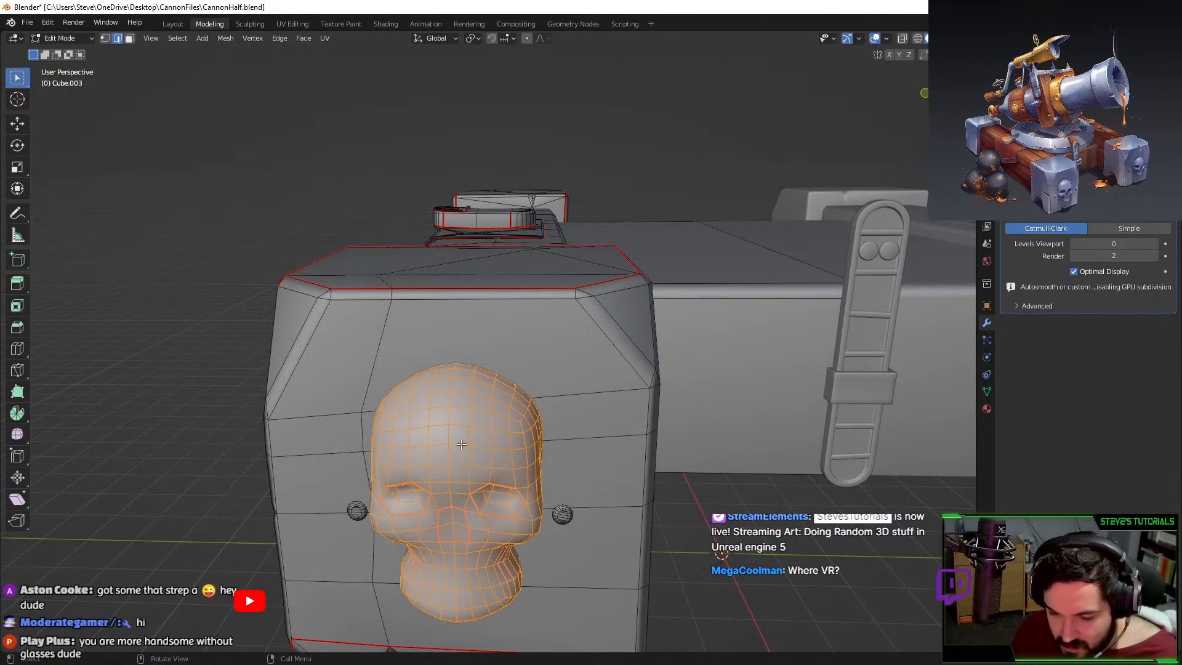
pyautogui.click(460, 444)
pyautogui.hotkey('ctrl', 'l')
pyautogui.press('g')
pyautogui.rightClick(609, 346)
pyautogui.press('p')
pyautogui.click(610, 346)
pyautogui.press('Tab')
pyautogui.scroll(-4, 609, 346)
pyautogui.moveTo(609, 346); pyautogui.dragTo(618, 401, button='middle')
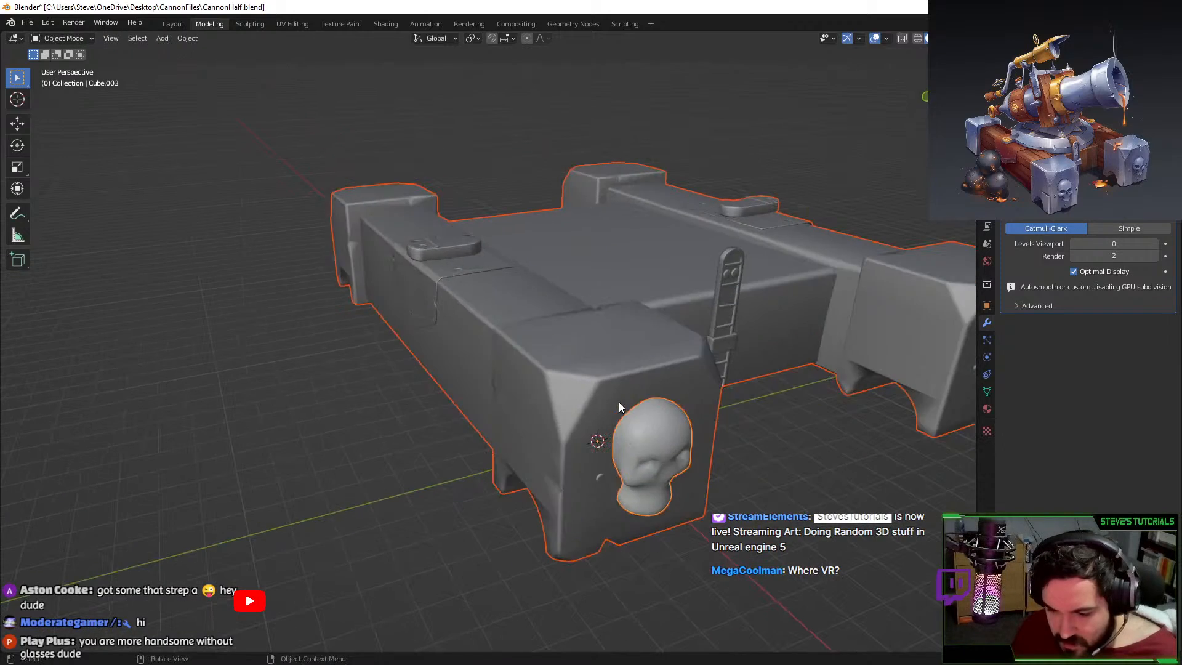
# Select the separated skull and test-move it to confirm the split.
pyautogui.press('g')
pyautogui.rightClick(601, 431)
pyautogui.click(754, 482)
pyautogui.click(682, 442)
pyautogui.press('g')
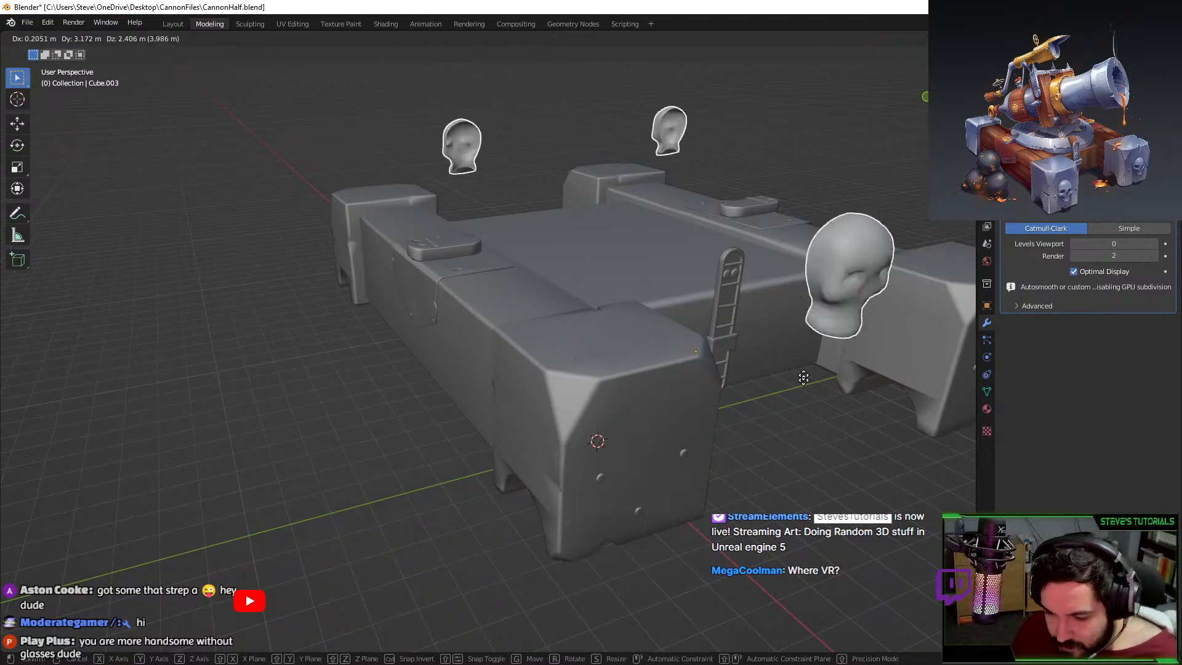
pyautogui.rightClick(789, 377)
pyautogui.keyDown('shift'); pyautogui.moveTo(732, 364); pyautogui.dragTo(685, 381, button='middle'); pyautogui.keyUp('shift')
# Set the skull's viewport subdivision to level 3 and enter Edit Mode on it.
pyautogui.hotkey('ctrl', '3')
pyautogui.moveTo(808, 459); pyautogui.dragTo(463, 302, button='middle')
pyautogui.scroll(3, 481, 318)
pyautogui.press('Tab')
pyautogui.scroll(5, 481, 319)
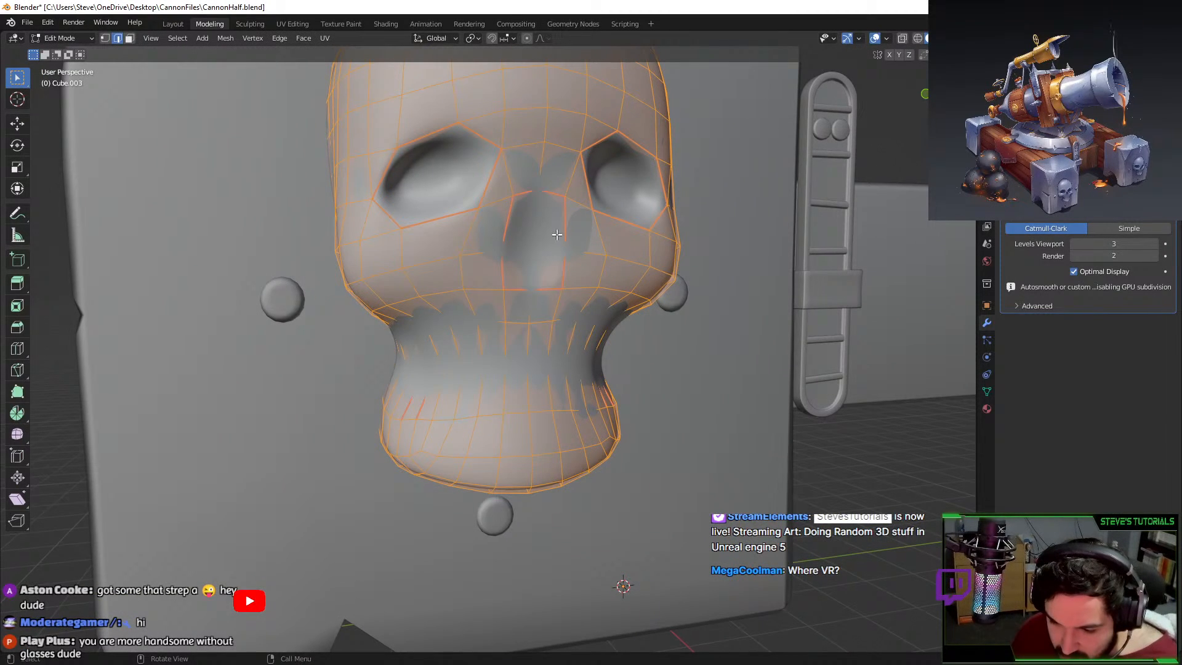
# In edge select mode, select the seven edges around the skull's nose hole.
pyautogui.hotkey('alt', 'a')
pyautogui.click(525, 192)
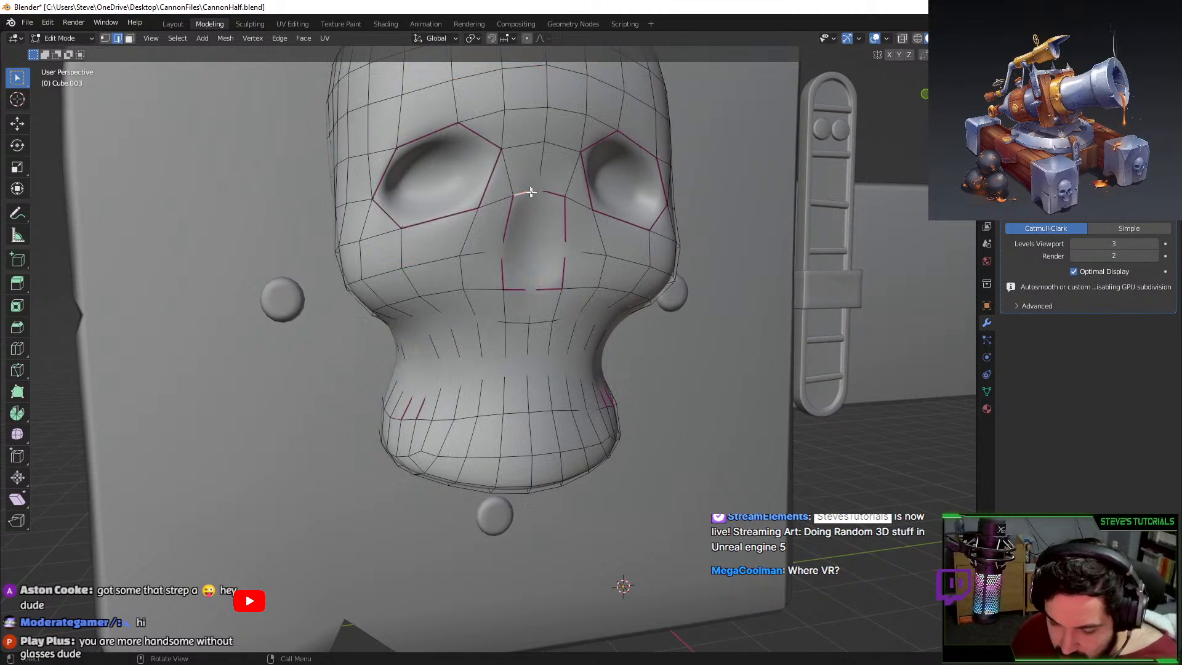
pyautogui.keyDown('shift'); pyautogui.click(553, 193); pyautogui.keyUp('shift')
pyautogui.keyDown('shift'); pyautogui.click(565, 224); pyautogui.keyUp('shift')
pyautogui.keyDown('shift'); pyautogui.click(563, 268); pyautogui.keyUp('shift')
pyautogui.keyDown('shift'); pyautogui.click(547, 287); pyautogui.keyUp('shift')
pyautogui.keyDown('shift'); pyautogui.click(520, 286); pyautogui.keyUp('shift')
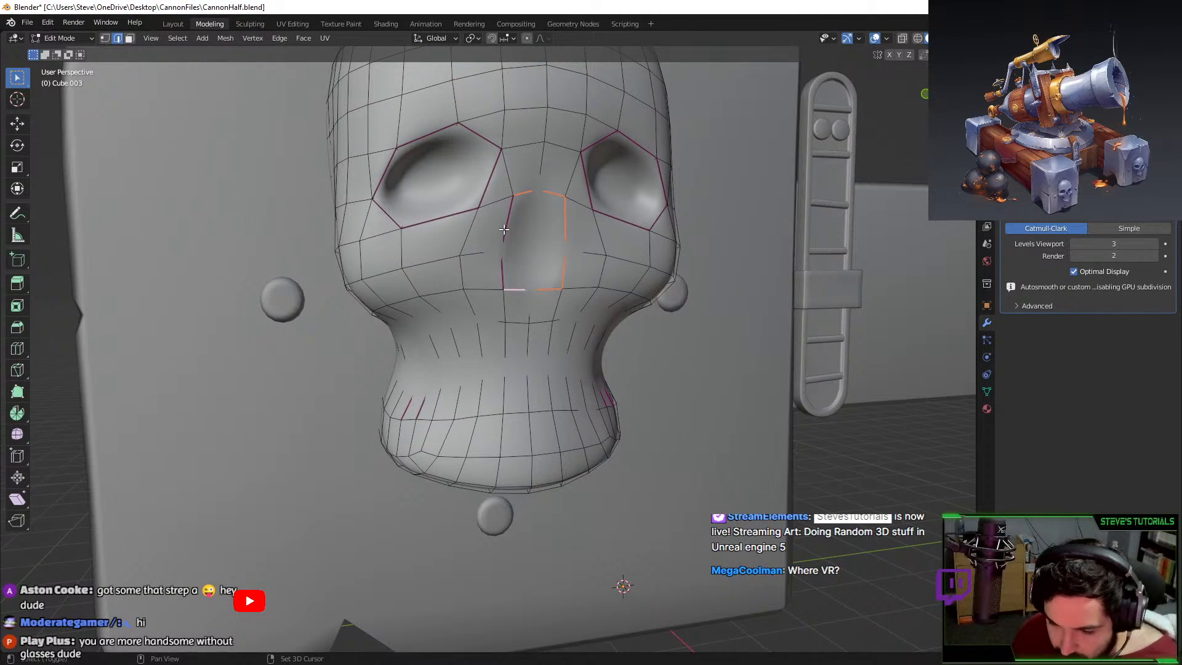
pyautogui.keyDown('shift'); pyautogui.click(505, 228); pyautogui.keyUp('shift')
pyautogui.keyDown('shift'); pyautogui.click(505, 270); pyautogui.keyUp('shift')
# Bevel the selected nose-hole edges and preview the result outside edit mode.
pyautogui.hotkey('ctrl', 'b')
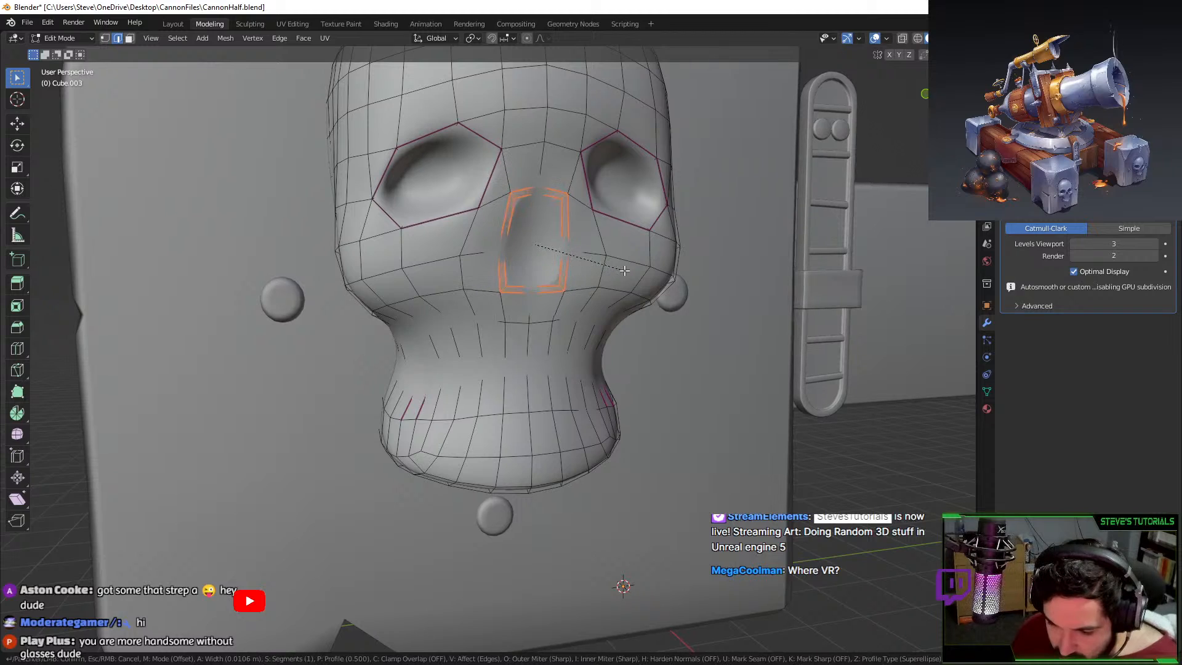
pyautogui.click(624, 271)
pyautogui.press('Tab')
pyautogui.press('Tab')
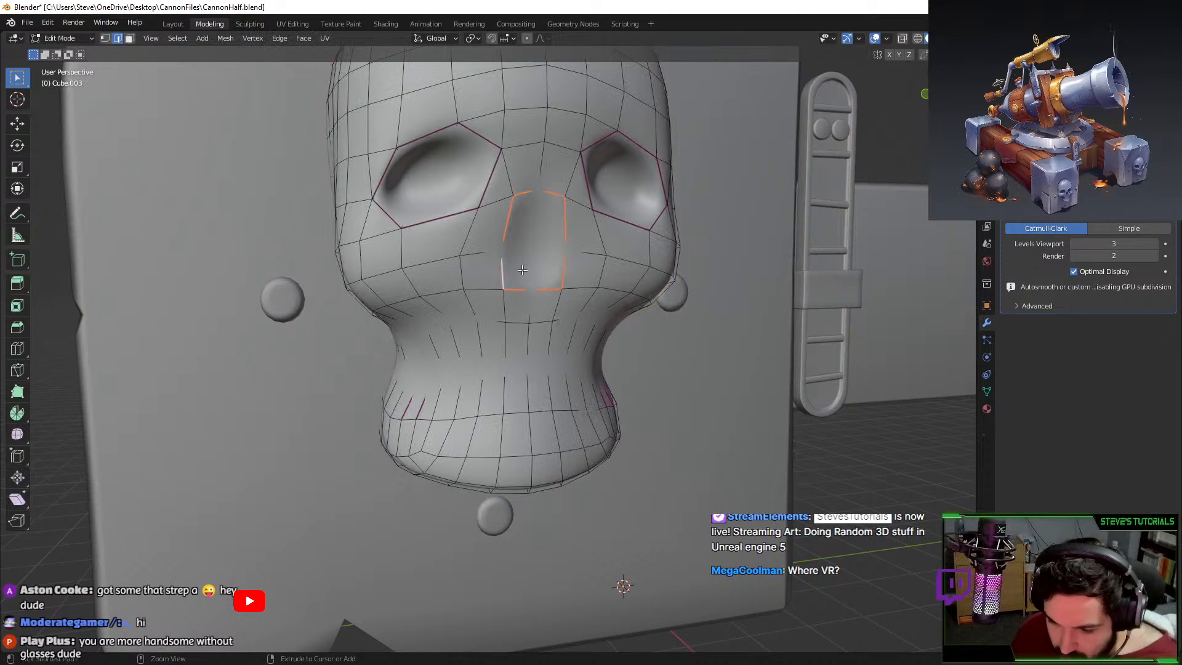
pyautogui.press('Tab')
pyautogui.moveTo(510, 322); pyautogui.dragTo(491, 261, button='middle')
pyautogui.press('Tab')
pyautogui.press('Tab')
pyautogui.press('Tab')
pyautogui.scroll(5, 546, 238)
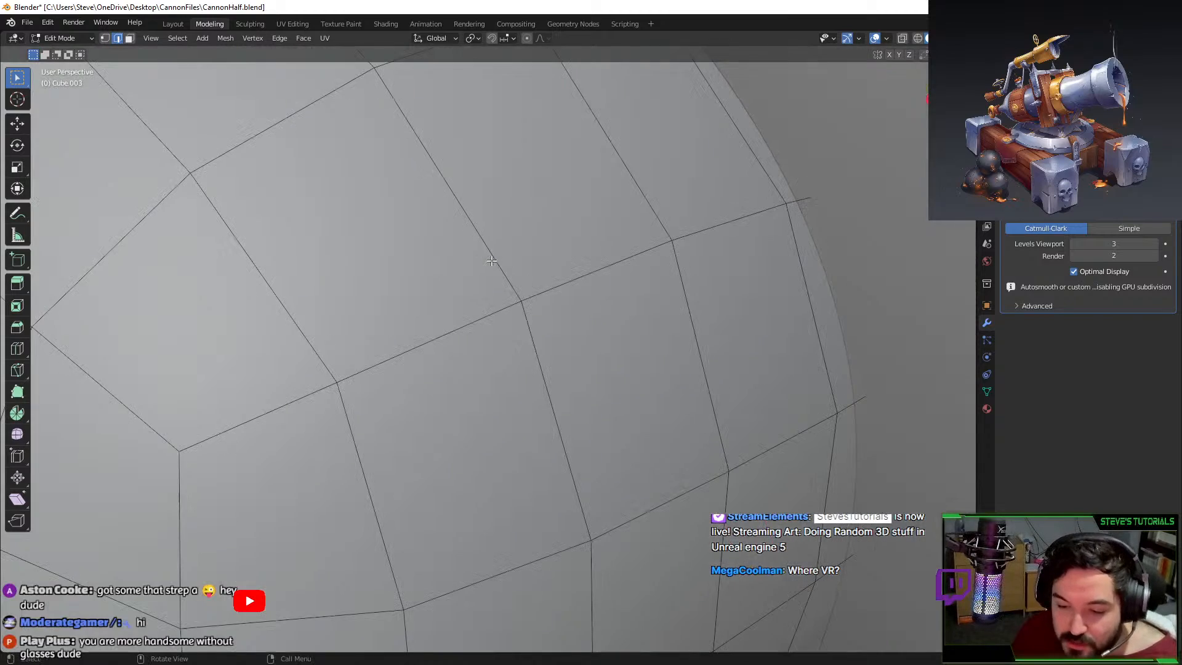
pyautogui.scroll(-6, 491, 260)
# Slide the nose edges along X with proportional editing turned on.
pyautogui.press('g')
pyautogui.press('x')
pyautogui.rightClick(494, 257)
pyautogui.press('o')
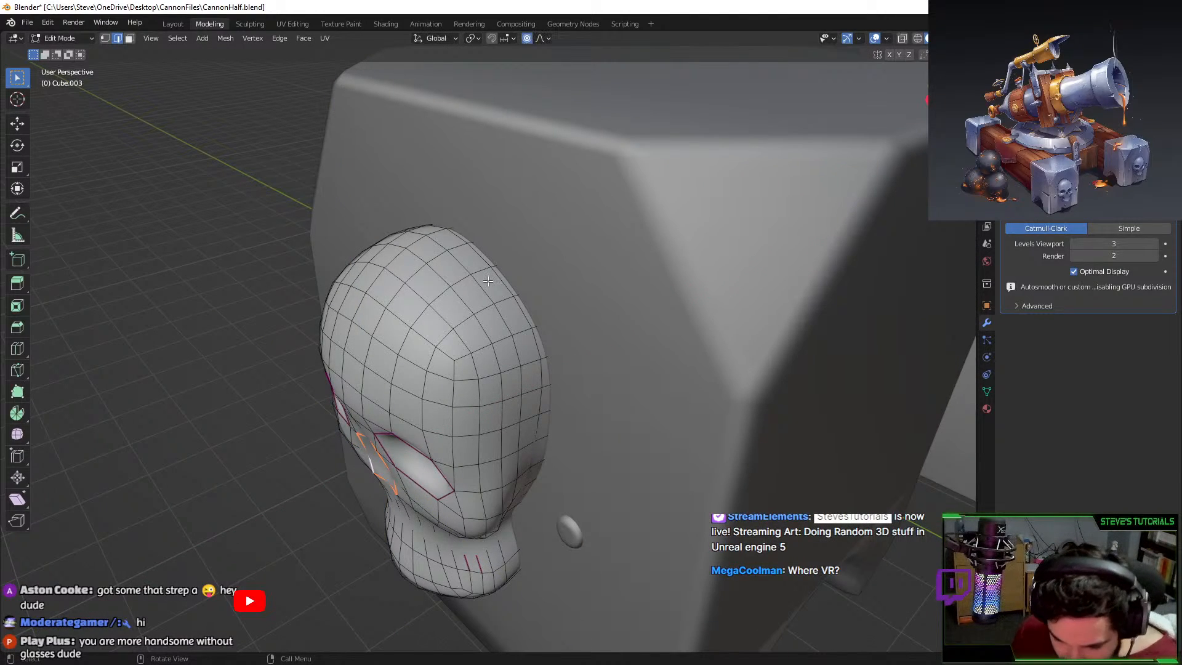
pyautogui.press('g')
pyautogui.press('x')
pyautogui.scroll(8, 482, 285)
pyautogui.click(483, 285)
# Narrow the nose edges with an X-axis scale and nudge them along X again.
pyautogui.press('Tab')
pyautogui.moveTo(482, 286); pyautogui.dragTo(512, 309, button='middle')
pyautogui.press('Tab')
pyautogui.press('s')
pyautogui.press('x')
pyautogui.click(449, 265)
pyautogui.press('g')
pyautogui.press('x')
pyautogui.click(444, 265)
# Preview the smoothed skull and undo the recent nose deformations.
pyautogui.press('Tab')
pyautogui.scroll(-2, 512, 309)
pyautogui.keyDown('shift'); pyautogui.moveTo(659, 273); pyautogui.dragTo(559, 321, button='middle'); pyautogui.keyUp('shift')
pyautogui.scroll(2, 559, 321)
pyautogui.scroll(2, 573, 343)
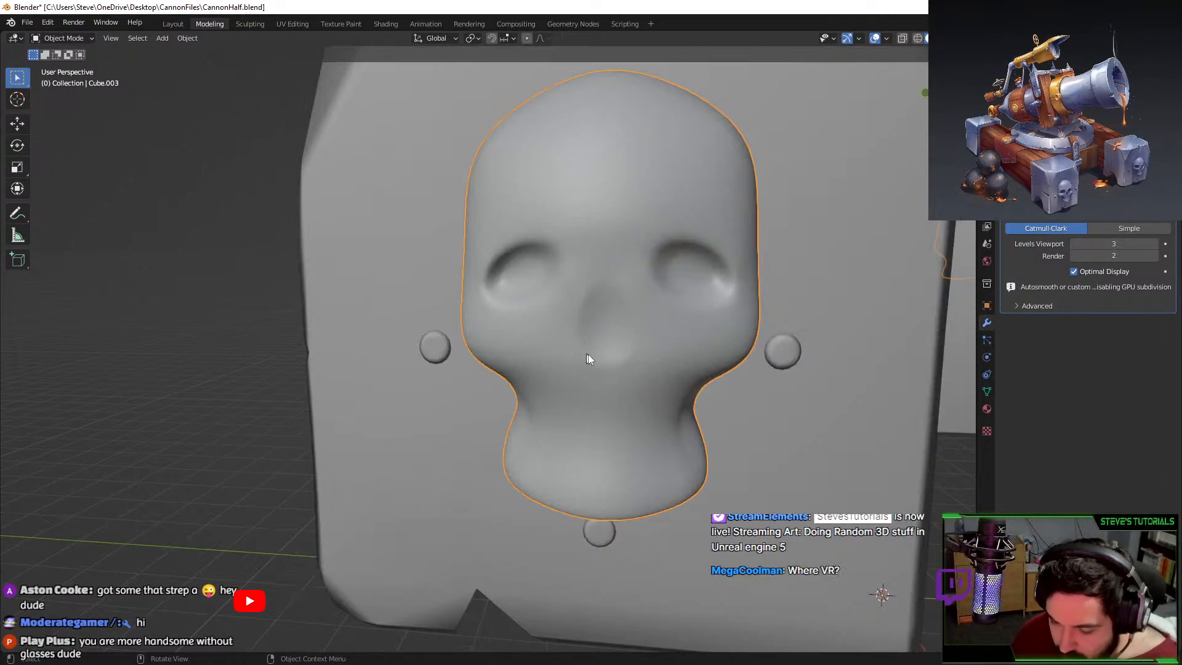
pyautogui.press('Tab')
pyautogui.press('Tab')
pyautogui.moveTo(475, 315); pyautogui.dragTo(502, 274, button='middle')
pyautogui.press('Tab')
pyautogui.scroll(3, 561, 280)
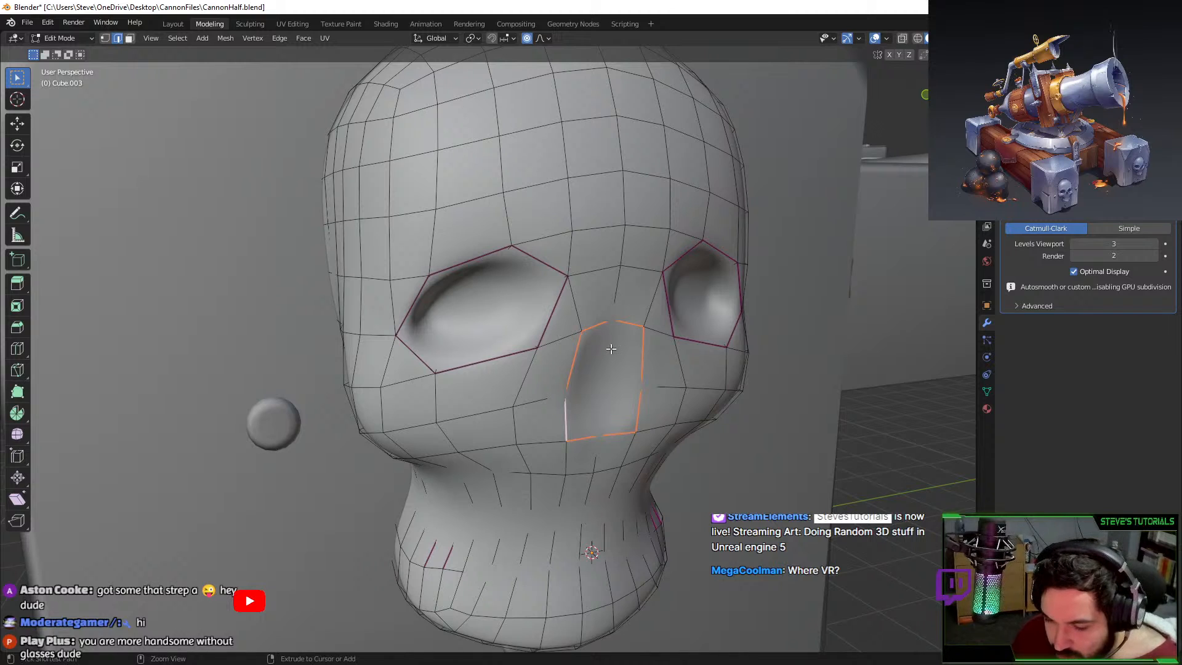
pyautogui.hotkey('ctrl', 'z')
pyautogui.hotkey('ctrl', 'z')
pyautogui.hotkey('ctrl', 'z')
pyautogui.hotkey('ctrl', 'z')
pyautogui.hotkey('ctrl', 'z')
pyautogui.hotkey('ctrl', 'z')
pyautogui.hotkey('ctrl', 'z')
pyautogui.hotkey('ctrl', 'z')
pyautogui.hotkey('ctrl', 'z')
pyautogui.hotkey('ctrl', 'z')
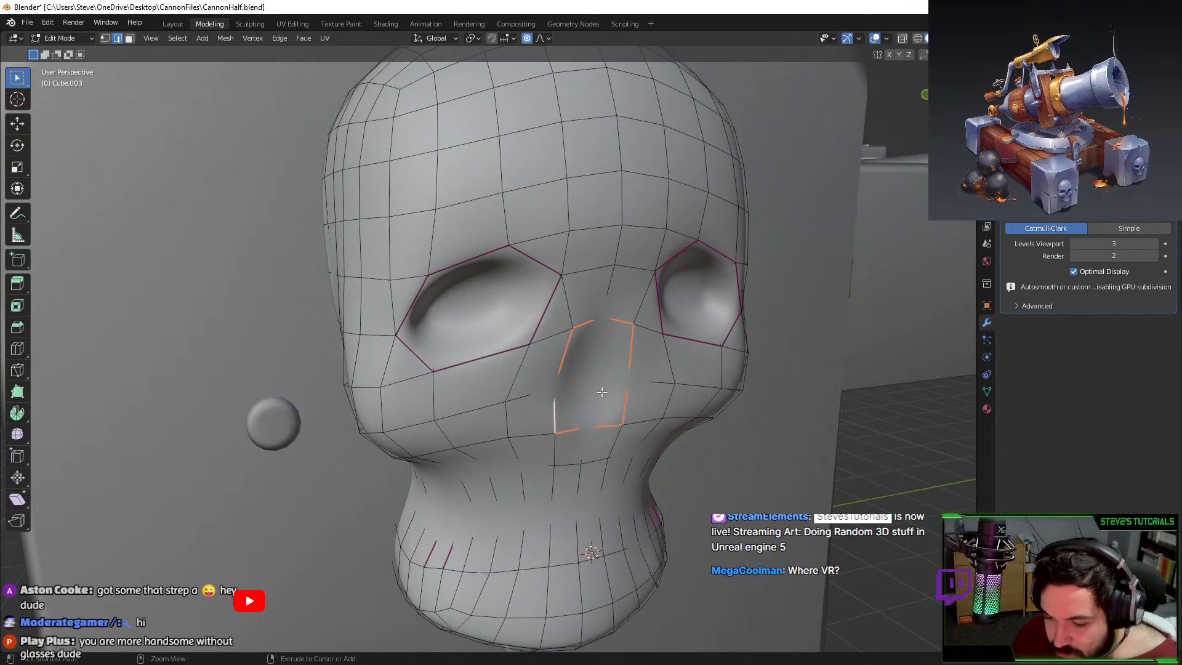
# Switch to vertex selection, drop Levels Viewport to 0 and frame the selected vertex.
pyautogui.click(105, 38)
pyautogui.hotkey('ctrl', 'r')
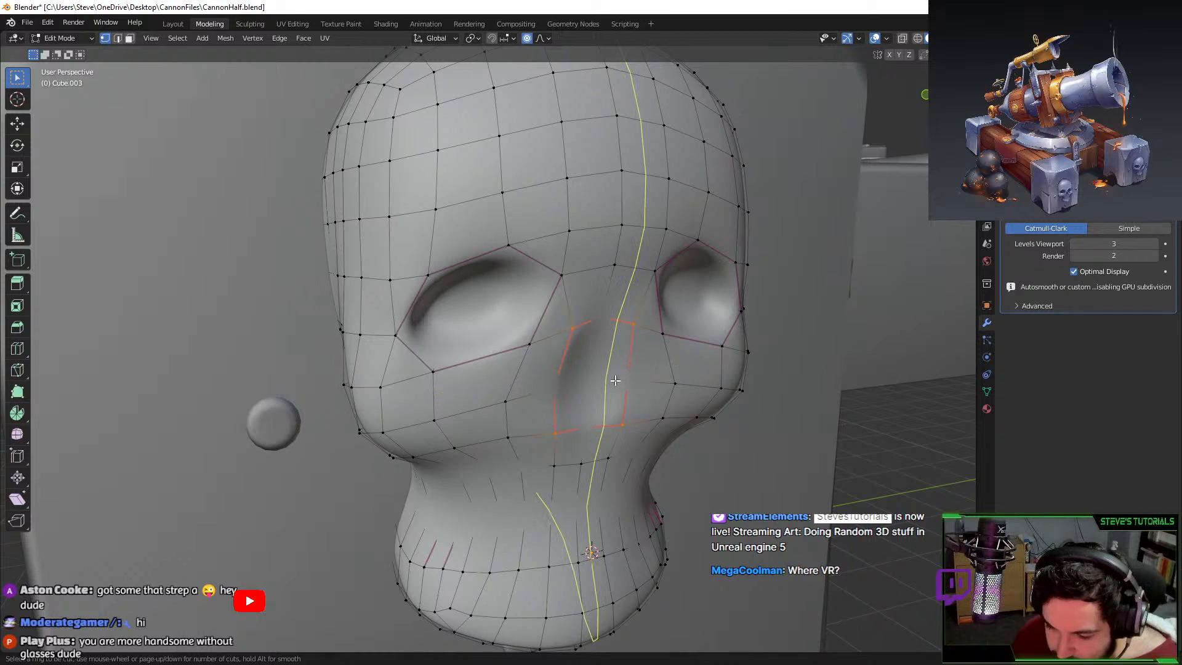
pyautogui.click(1075, 244)
pyautogui.click(1074, 244)
pyautogui.click(1074, 245)
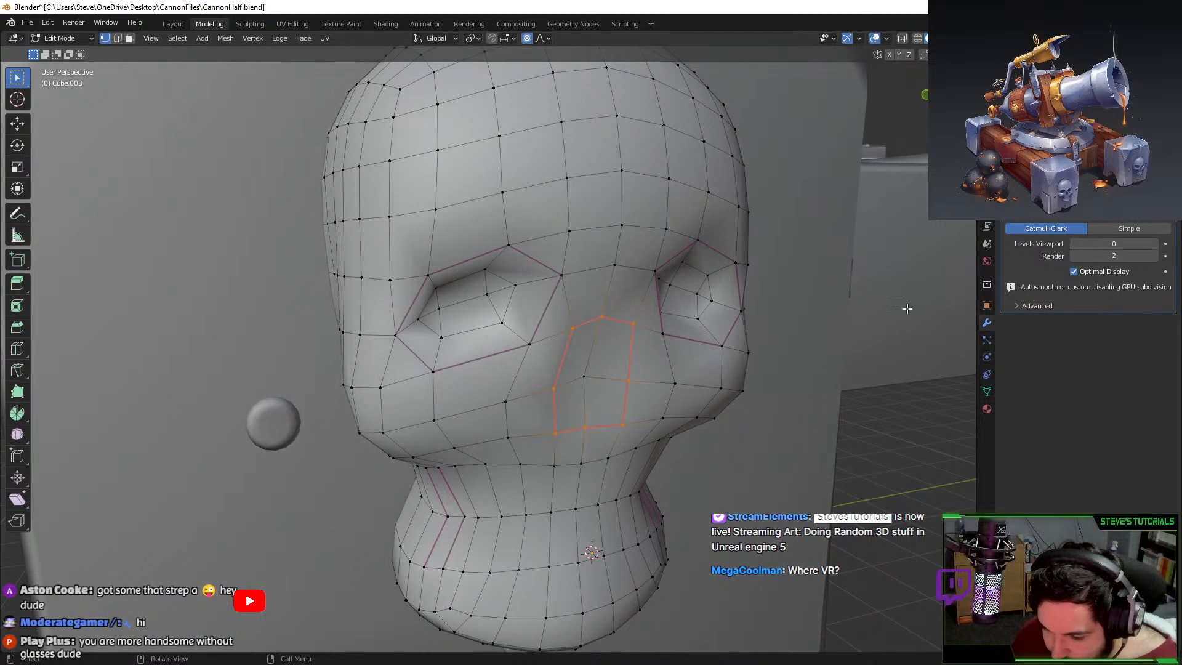
pyautogui.scroll(5, 572, 388)
pyautogui.press('KP_Decimal')
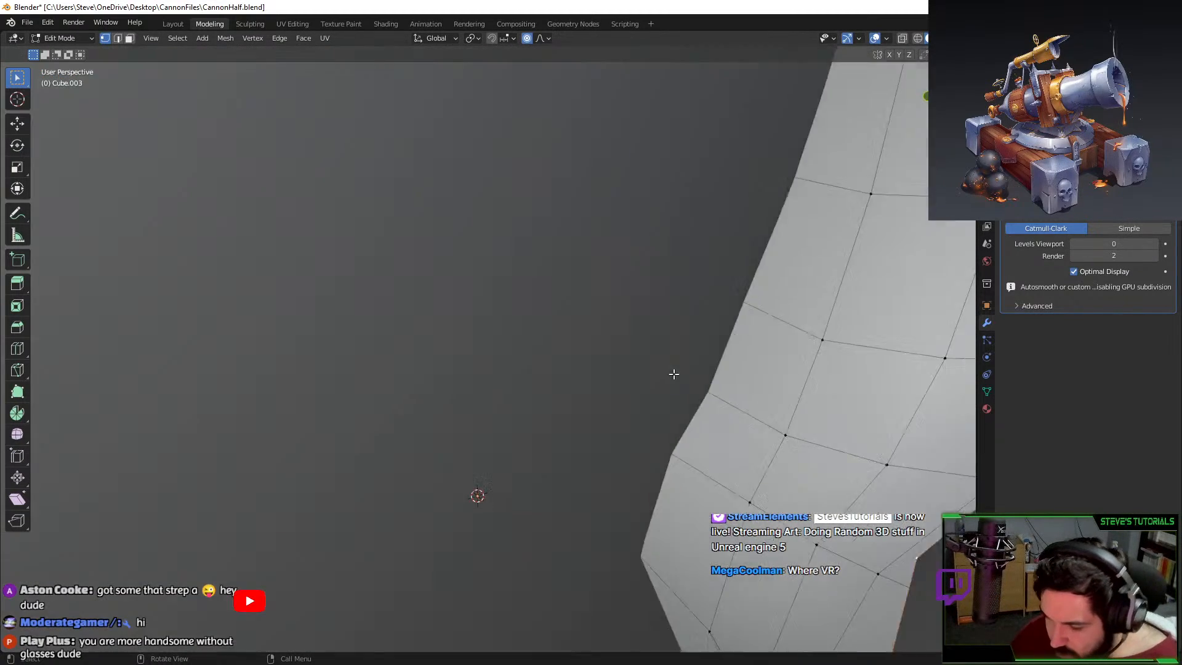
pyautogui.scroll(-7, 523, 427)
pyautogui.moveTo(532, 419); pyautogui.dragTo(453, 415, button='middle')
# Move the vertex along X without proportional editing, then restore viewport subdivision level 3.
pyautogui.press('o')
pyautogui.press('g')
pyautogui.press('x')
pyautogui.click(508, 385)
pyautogui.press('Tab')
pyautogui.scroll(-3, 453, 415)
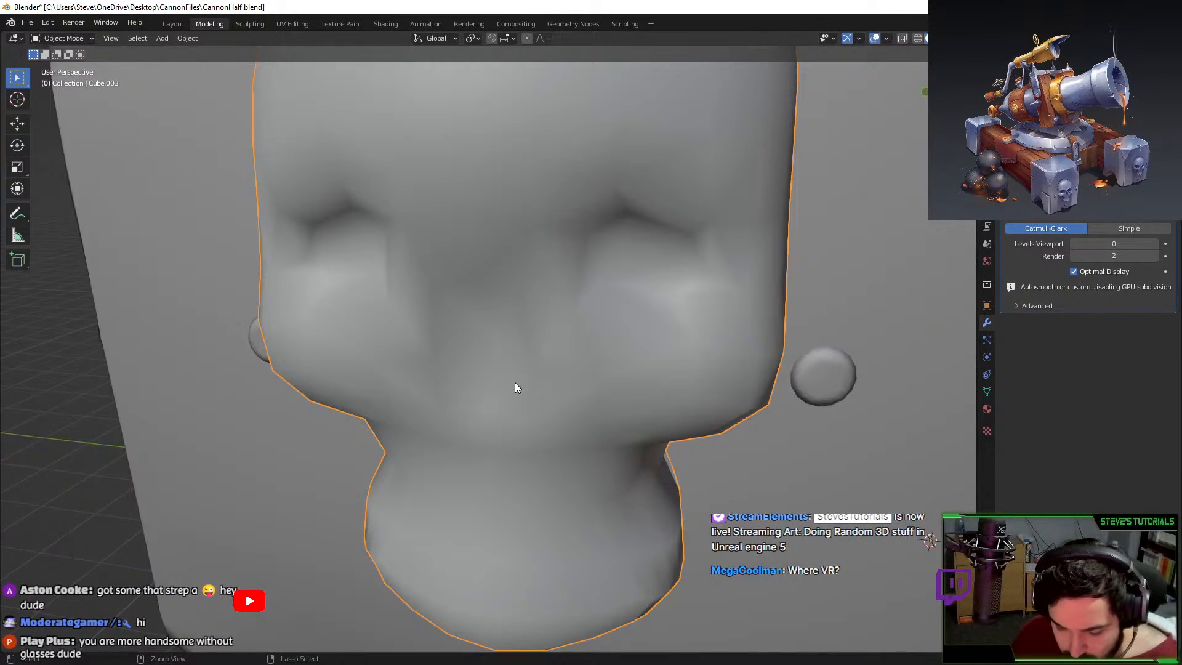
pyautogui.hotkey('ctrl', '3')
pyautogui.moveTo(500, 368); pyautogui.dragTo(393, 348, button='middle')
# Shift the nose geometry along X again and check it from the front.
pyautogui.press('Tab')
pyautogui.press('g')
pyautogui.press('x')
pyautogui.click(554, 283)
pyautogui.press('Tab')
pyautogui.moveTo(496, 307); pyautogui.dragTo(487, 339, button='middle')
pyautogui.press('Tab')
pyautogui.scroll(3, 492, 333)
# Cancel a started loop cut, leave edit mode and deselect the skull.
pyautogui.hotkey('ctrl', 'r')
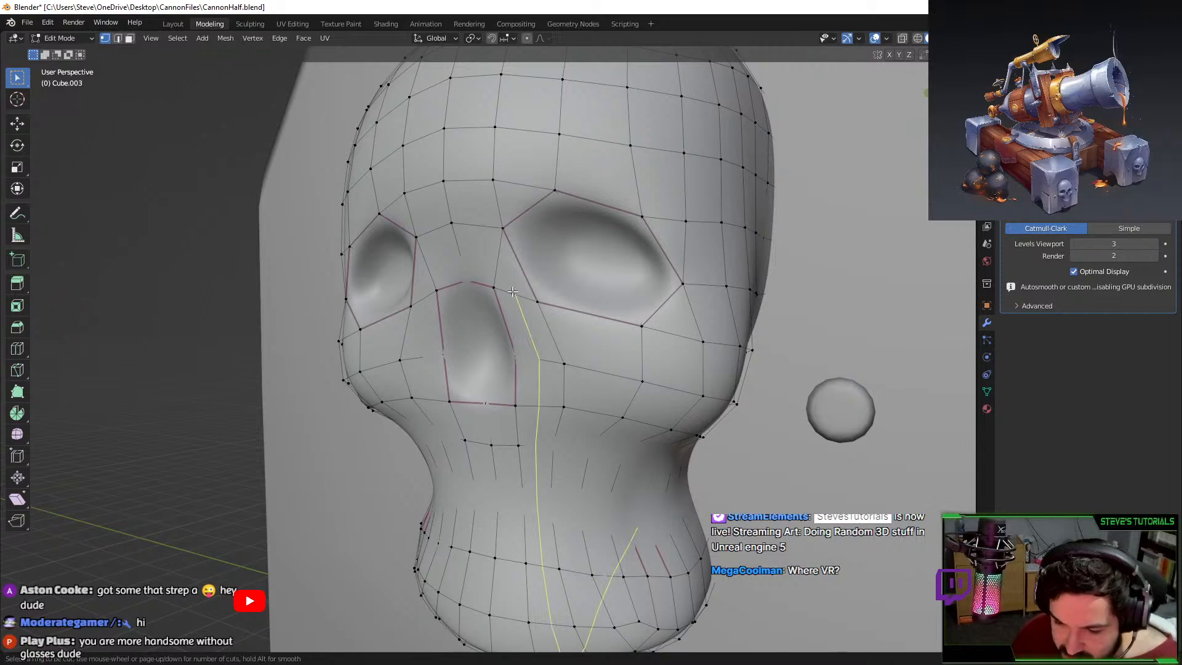
pyautogui.press('Escape')
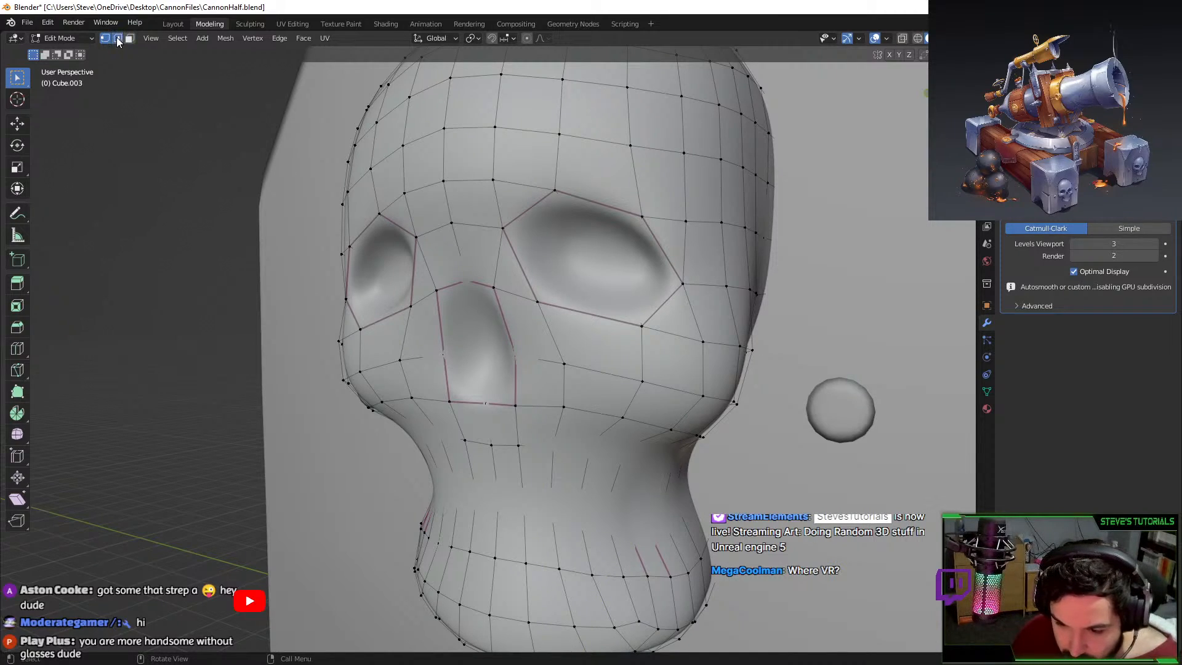
pyautogui.scroll(-5, 492, 333)
pyautogui.press('Tab')
pyautogui.moveTo(591, 345); pyautogui.dragTo(593, 386, button='middle')
pyautogui.scroll(-4, 595, 394)
pyautogui.click(622, 490)
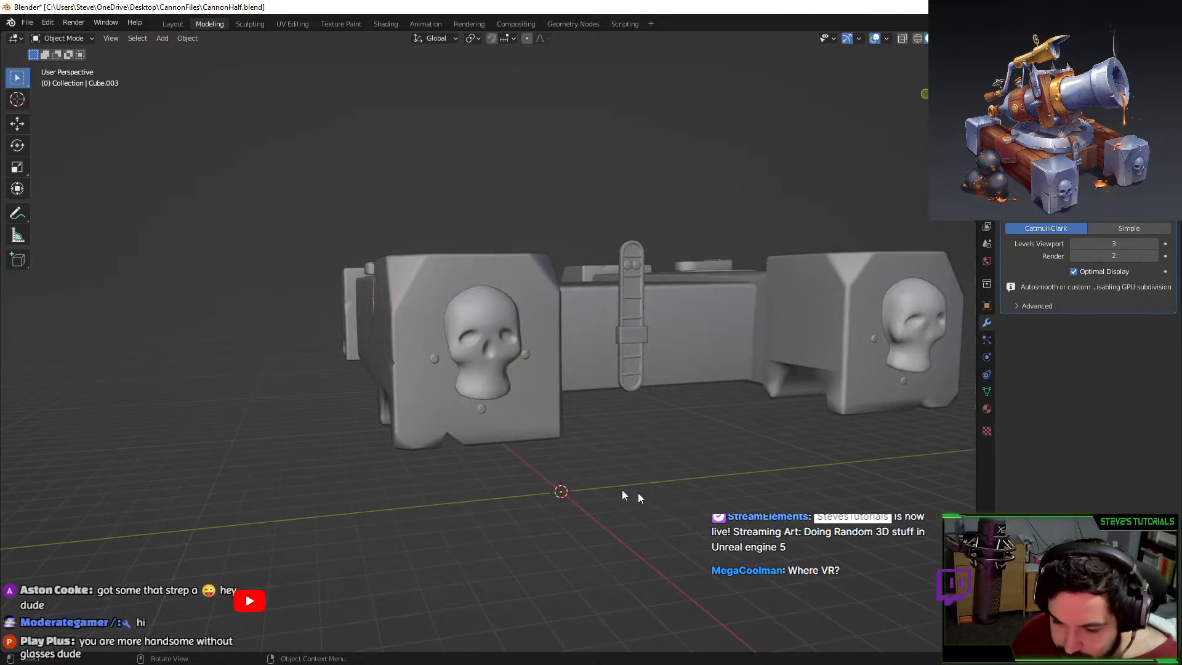
# Orbit around the cannon base to inspect the skull from the side and front.
pyautogui.moveTo(623, 491); pyautogui.dragTo(591, 471, button='middle')
pyautogui.scroll(2, 591, 472)
pyautogui.moveTo(408, 438); pyautogui.dragTo(454, 424, button='middle')
pyautogui.press('Tab')
pyautogui.scroll(4, 480, 394)
pyautogui.press('Tab')
pyautogui.moveTo(520, 375); pyautogui.dragTo(494, 373, button='middle')
# In Edit Mode, narrow the skull's neck loop along the Y and X axes.
pyautogui.press('Tab')
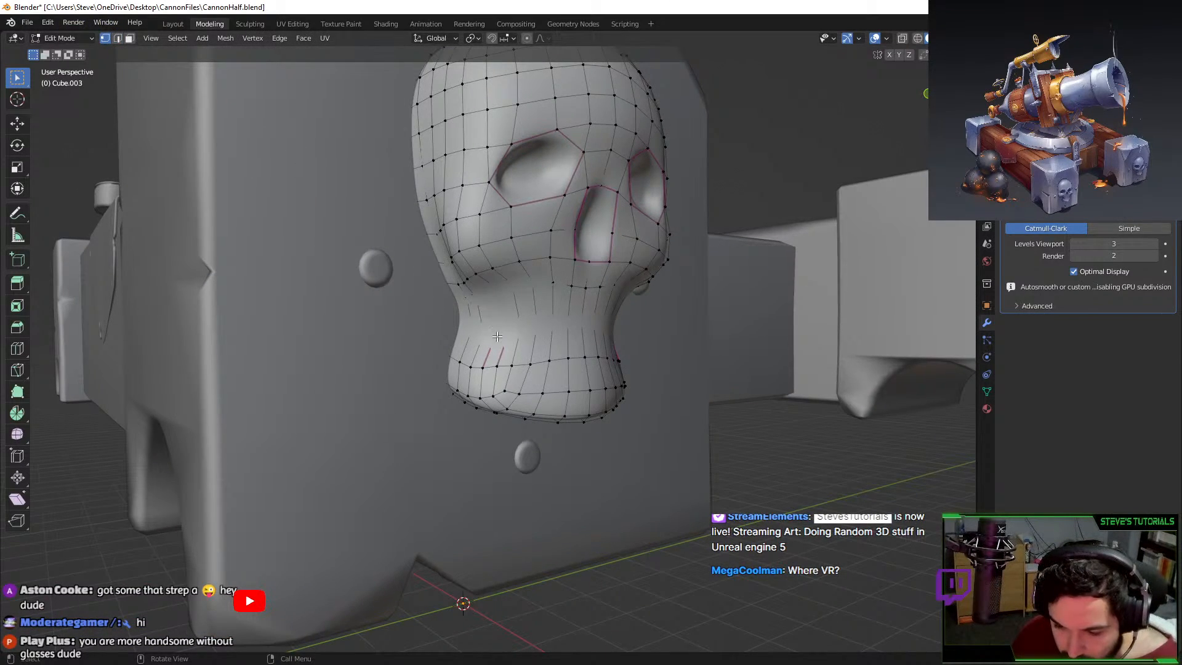
pyautogui.moveTo(497, 337); pyautogui.dragTo(394, 340, button='middle')
pyautogui.moveTo(589, 338); pyautogui.dragTo(658, 335, button='middle')
pyautogui.press('s')
pyautogui.press('y')
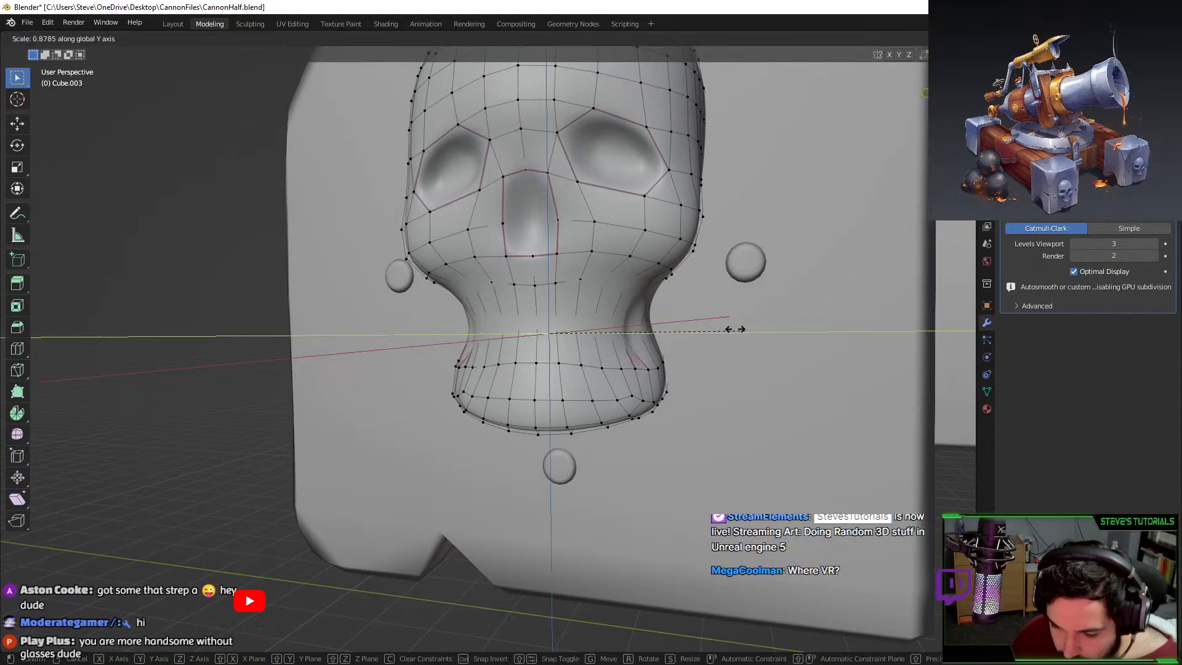
pyautogui.click(731, 328)
pyautogui.press('s')
pyautogui.moveTo(733, 328); pyautogui.dragTo(522, 363, button='middle')
pyautogui.click(704, 328)
pyautogui.press('Tab')
pyautogui.press('Tab')
# Select both side vertices of the skull and proportionally scale them along Y.
pyautogui.moveTo(468, 472); pyautogui.dragTo(583, 455, button='middle')
pyautogui.press('s')
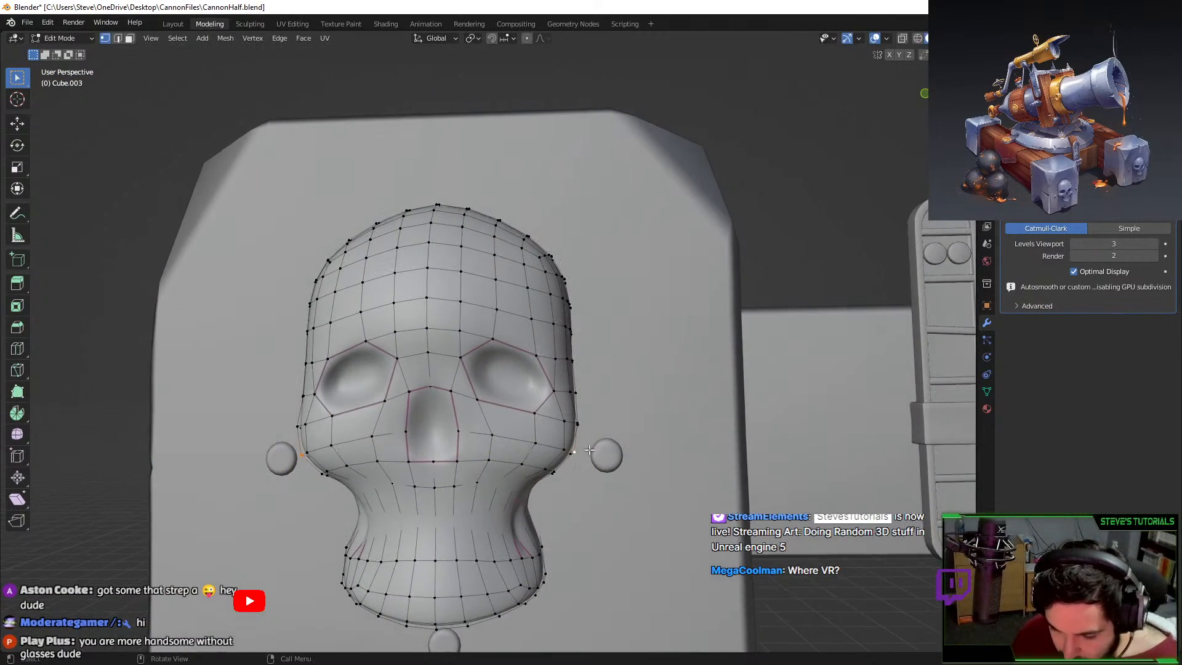
pyautogui.press('y')
pyautogui.scroll(-8, 653, 415)
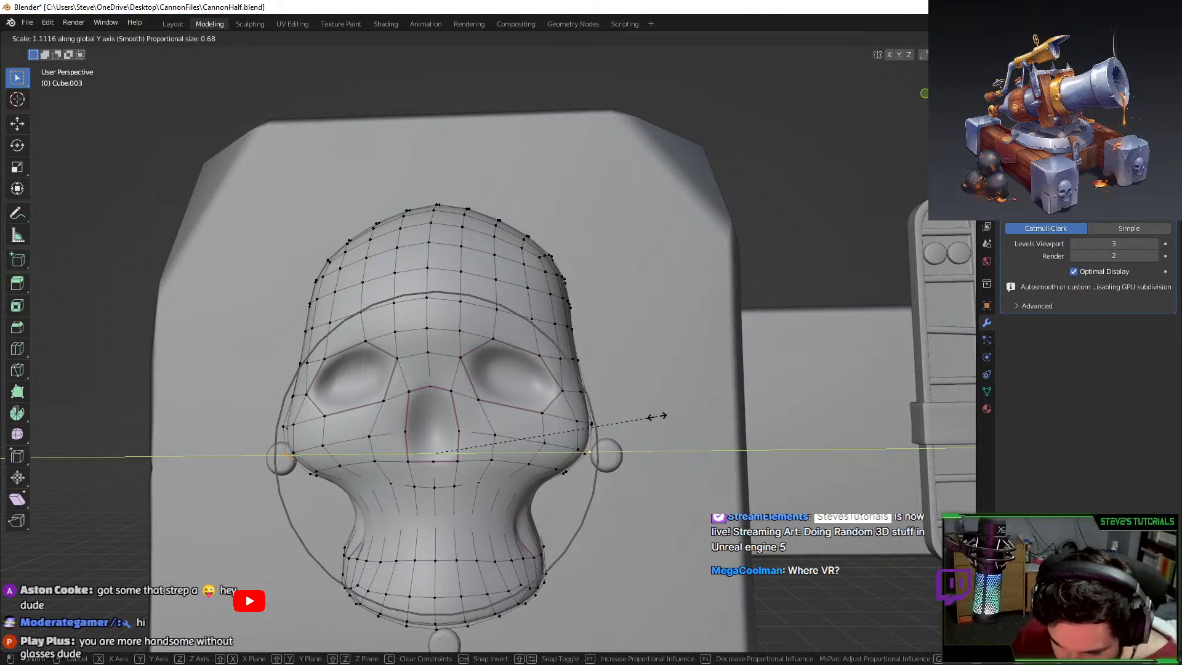
pyautogui.rightClick(653, 415)
pyautogui.click(549, 465)
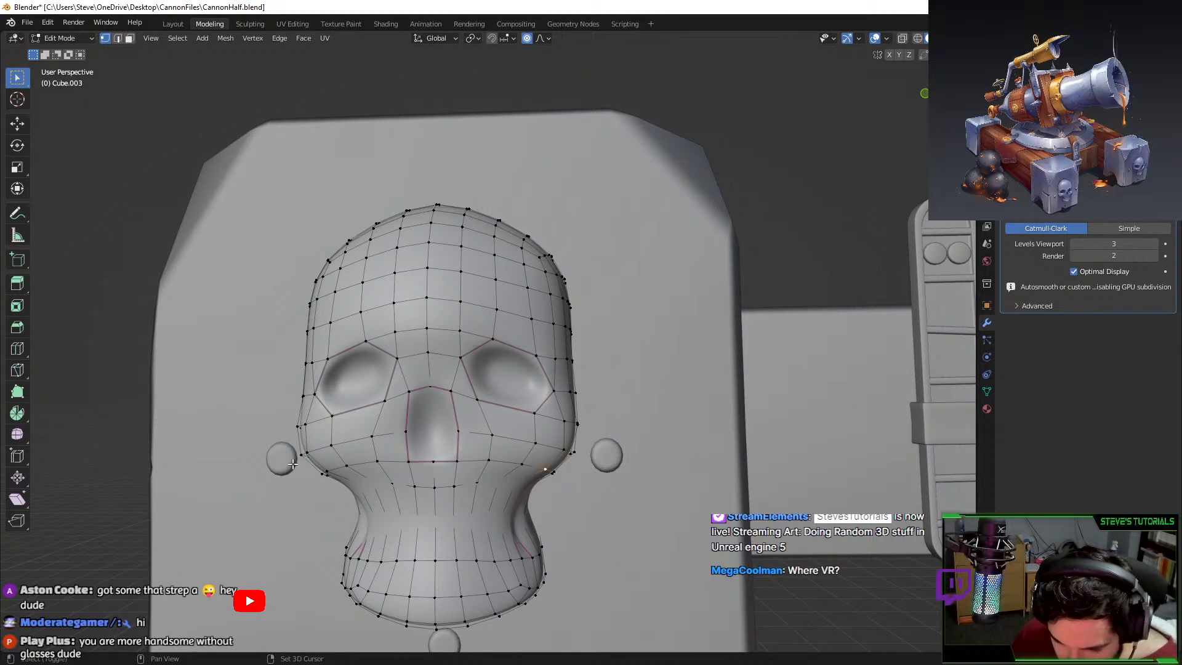
pyautogui.keyDown('shift'); pyautogui.click(330, 469); pyautogui.keyUp('shift')
pyautogui.scroll(9, 647, 431)
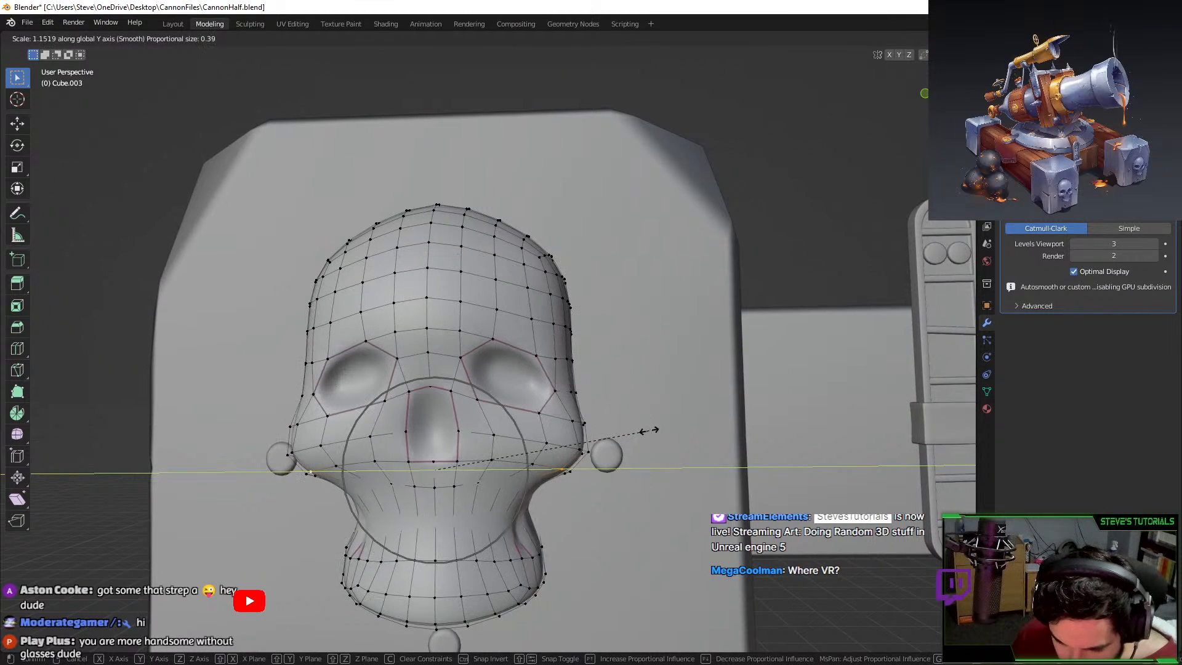
pyautogui.click(648, 428)
pyautogui.press('Tab')
pyautogui.scroll(-5, 616, 468)
pyautogui.moveTo(615, 468); pyautogui.dragTo(504, 453, button='middle')
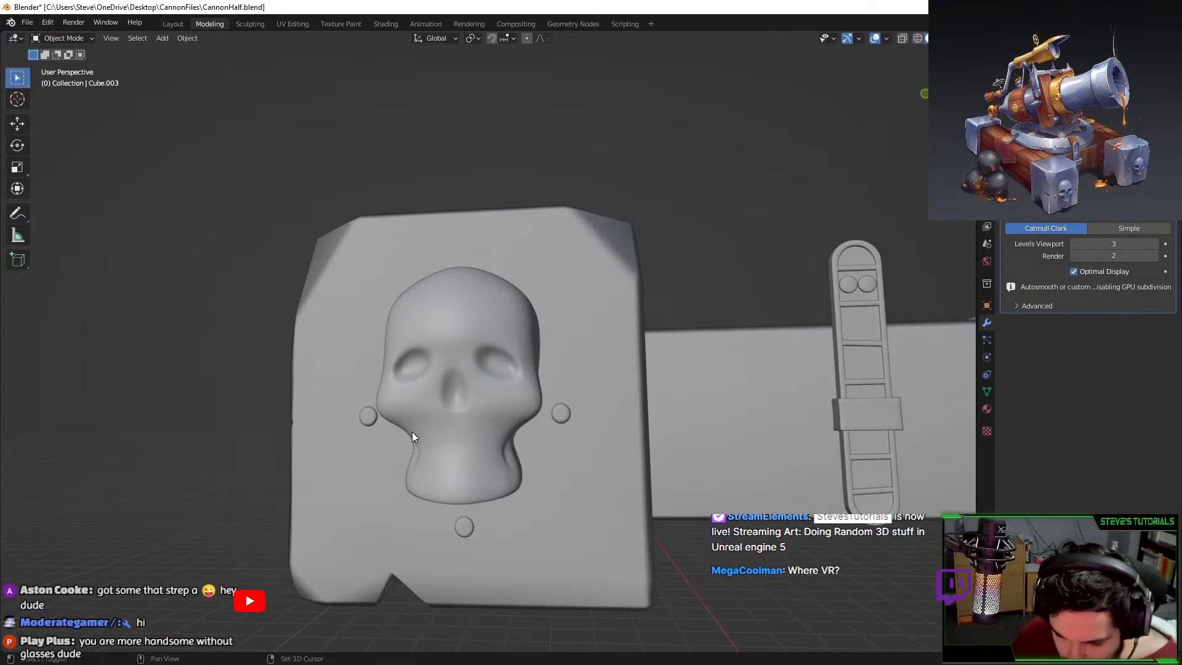
# Scale the jaw edge loop along Y with a wider proportional falloff.
pyautogui.press('Tab')
pyautogui.keyDown('alt'); pyautogui.click(431, 427); pyautogui.keyUp('alt')
pyautogui.press('s')
pyautogui.press('y')
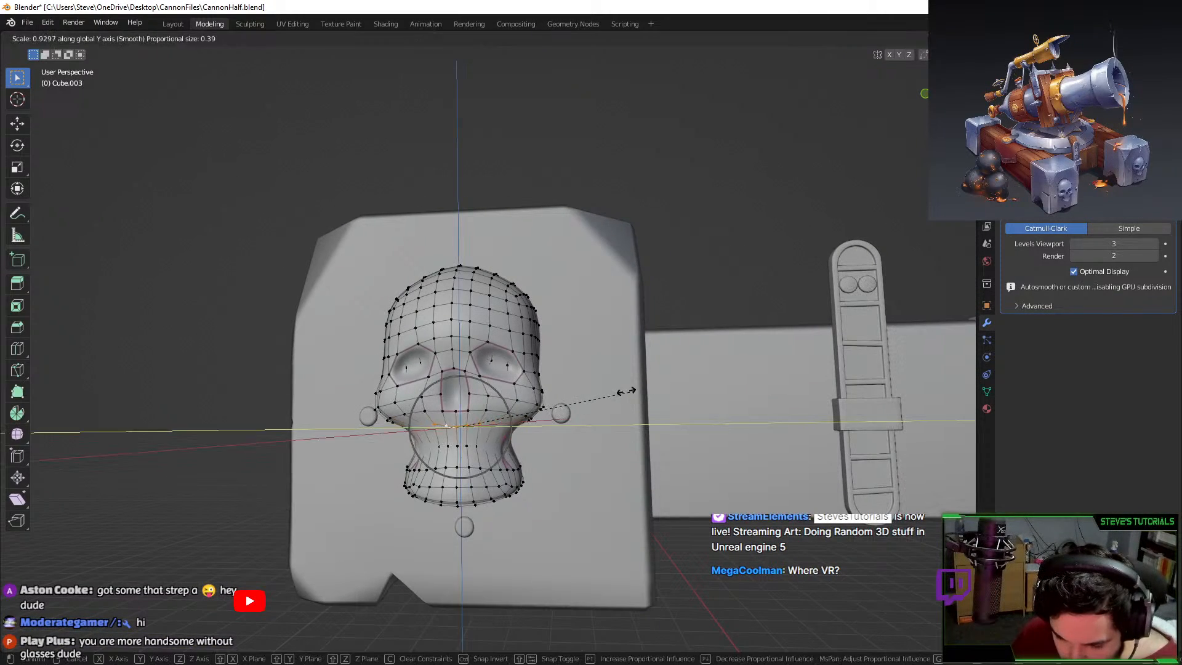
pyautogui.rightClick(631, 390)
pyautogui.press('s')
pyautogui.scroll(-9, 633, 391)
pyautogui.rightClick(632, 391)
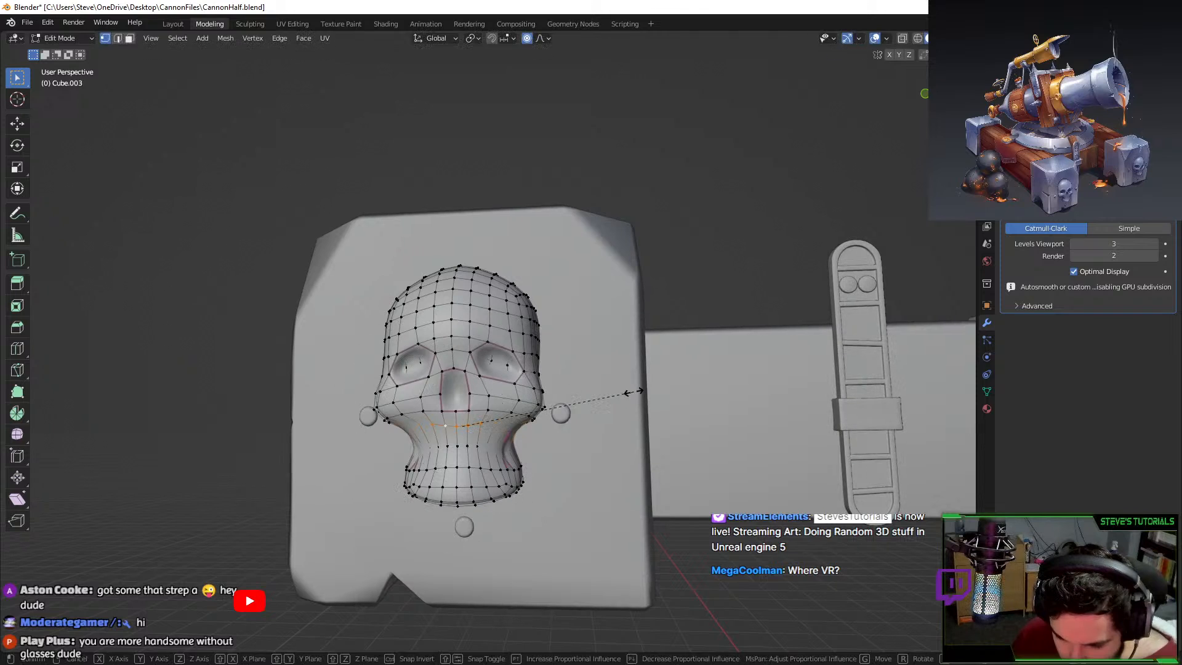
pyautogui.press('s')
pyautogui.press('y')
pyautogui.click(622, 391)
pyautogui.press('s')
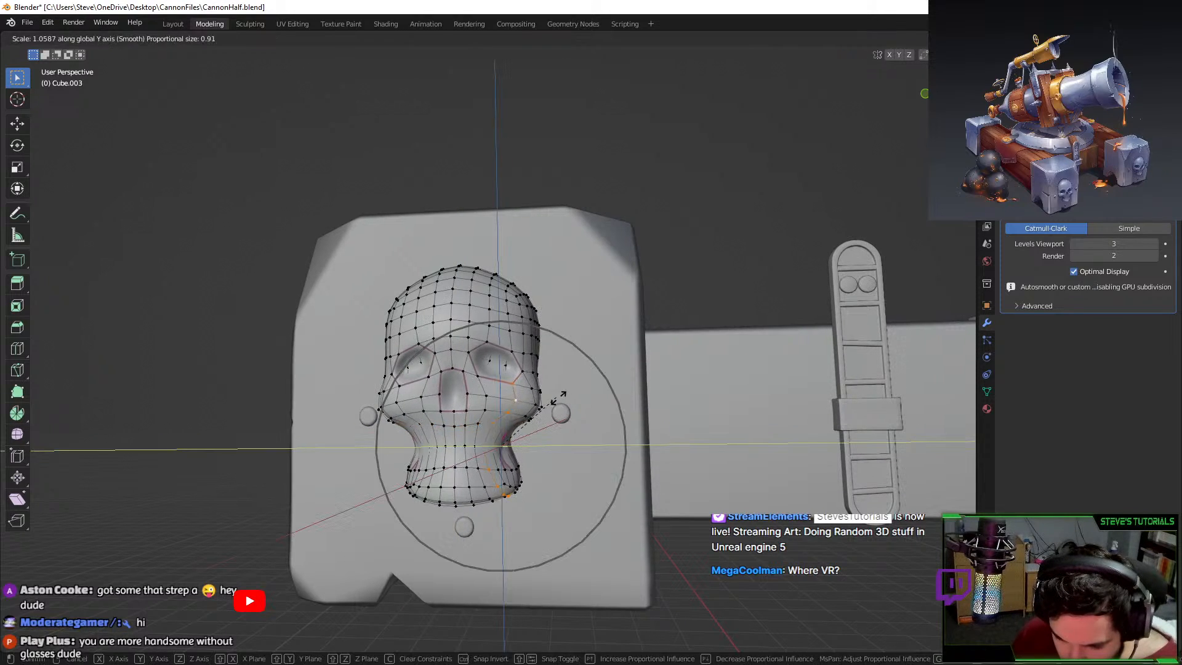
pyautogui.rightClick(529, 395)
# Slightly narrow the cheekbone edge loop along the Y axis.
pyautogui.keyDown('alt'); pyautogui.click(506, 398); pyautogui.keyUp('alt')
pyautogui.press('s')
pyautogui.press('y')
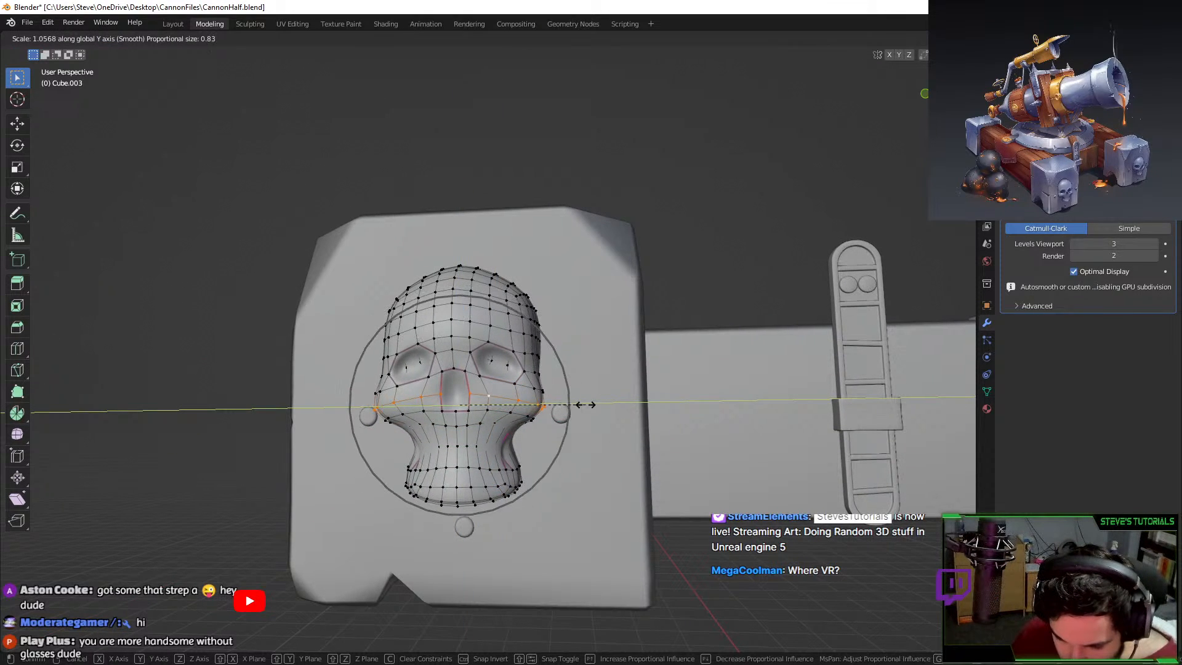
pyautogui.scroll(5, 583, 404)
pyautogui.rightClick(600, 404)
pyautogui.press('s')
pyautogui.press('x')
pyautogui.rightClick(596, 407)
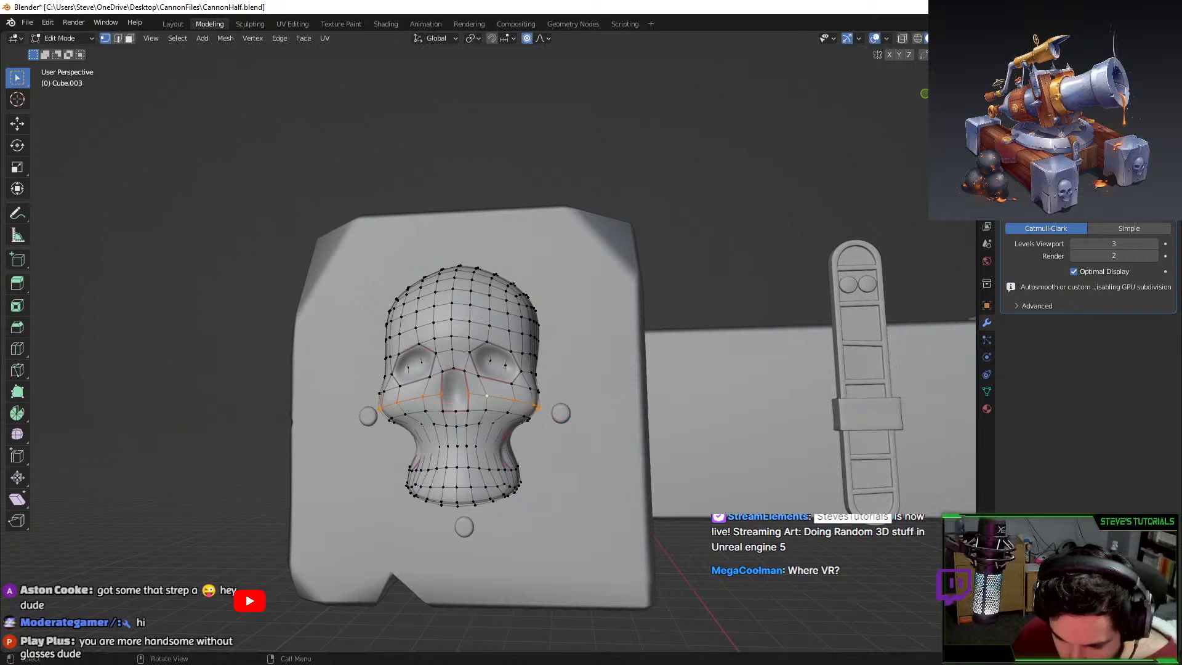
pyautogui.press('s')
pyautogui.press('z')
pyautogui.press('y')
pyautogui.click(598, 402)
# Pinch both temple vertices inward along the Y axis.
pyautogui.hotkey('alt', 'a')
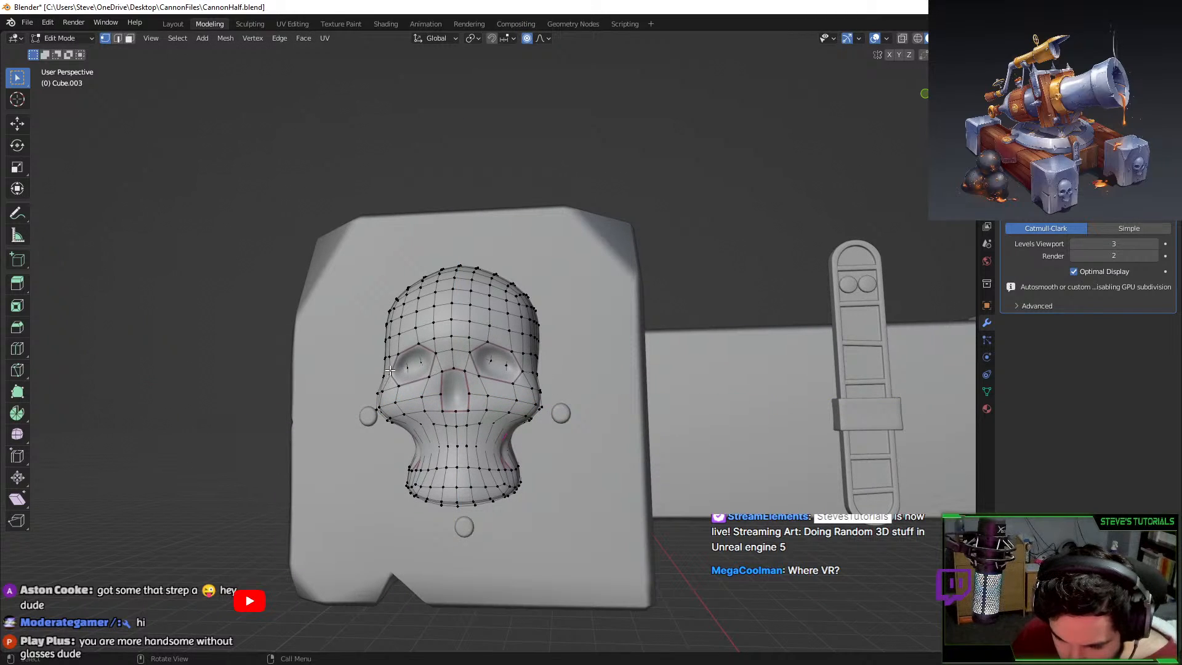
pyautogui.click(532, 370)
pyautogui.keyDown('shift'); pyautogui.click(384, 373); pyautogui.keyUp('shift')
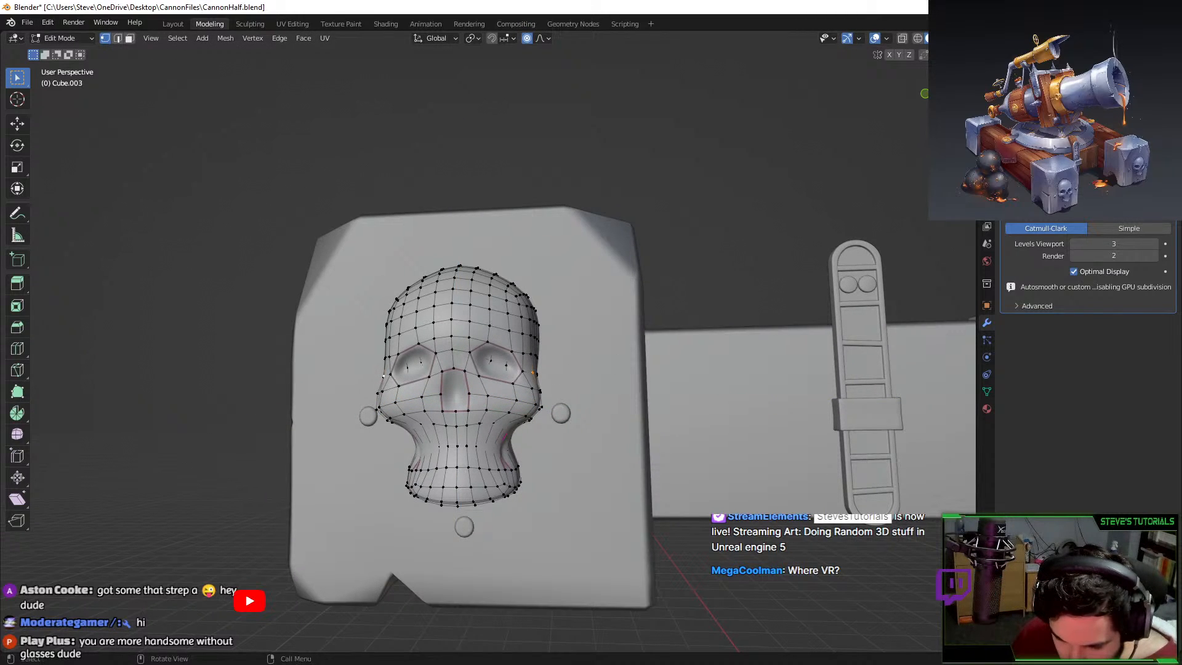
pyautogui.press('s')
pyautogui.press('y')
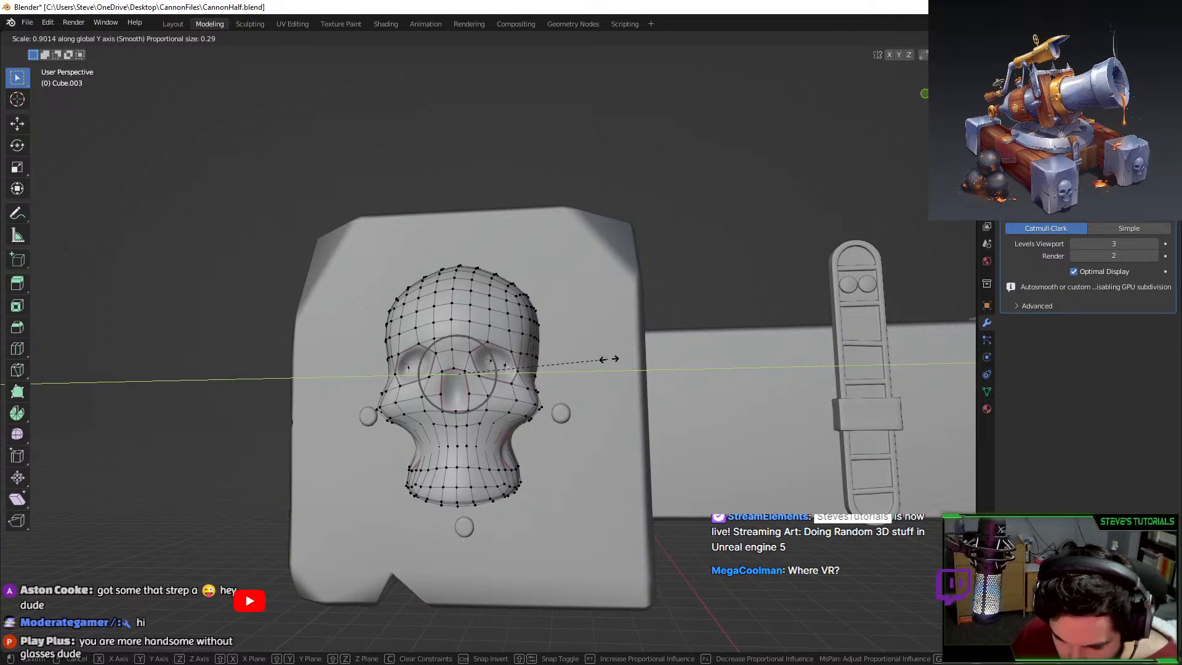
pyautogui.click(602, 360)
# Select both cheek vertices and stretch the top of the skull taller along Z.
pyautogui.press('Tab')
pyautogui.moveTo(597, 374); pyautogui.dragTo(585, 430, button='middle')
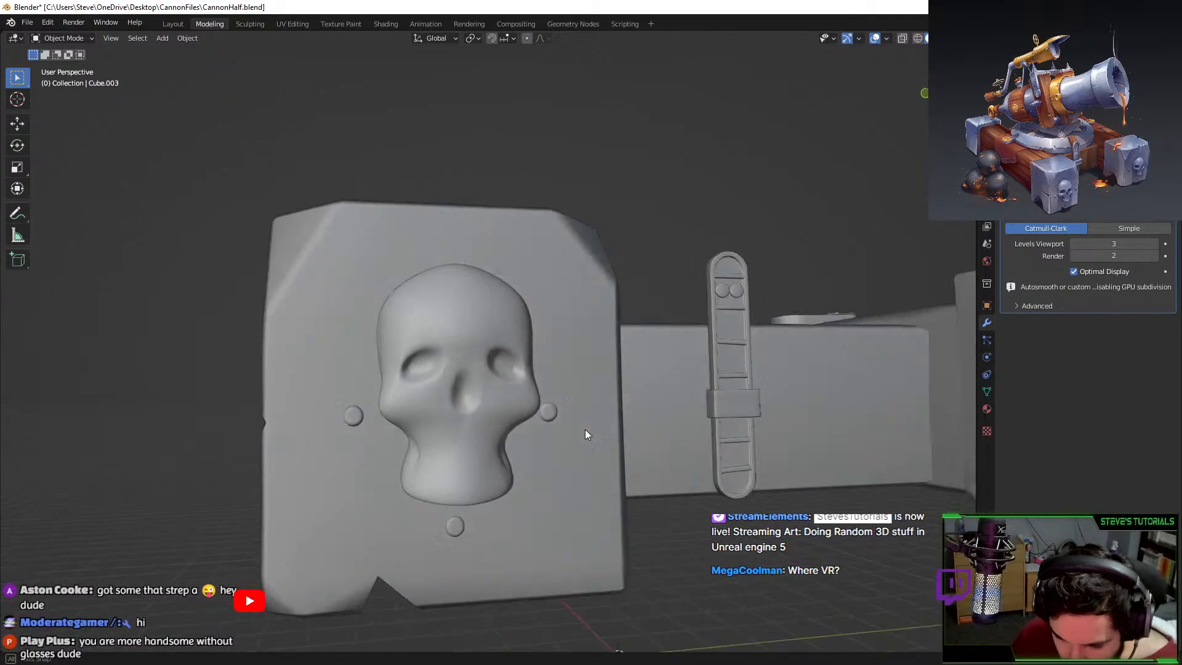
pyautogui.press('Tab')
pyautogui.moveTo(379, 411); pyautogui.dragTo(385, 411, button='middle')
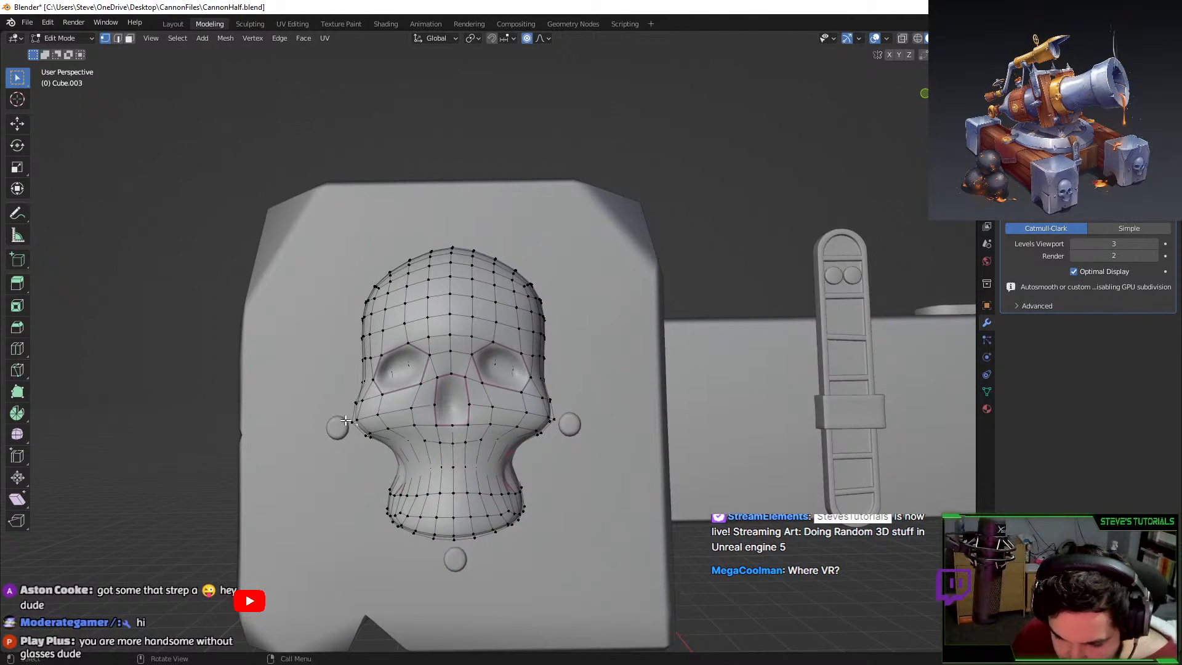
pyautogui.keyDown('shift'); pyautogui.click(554, 419); pyautogui.keyUp('shift')
pyautogui.press('s')
pyautogui.hotkey('shift', 'x')
pyautogui.rightClick(357, 420)
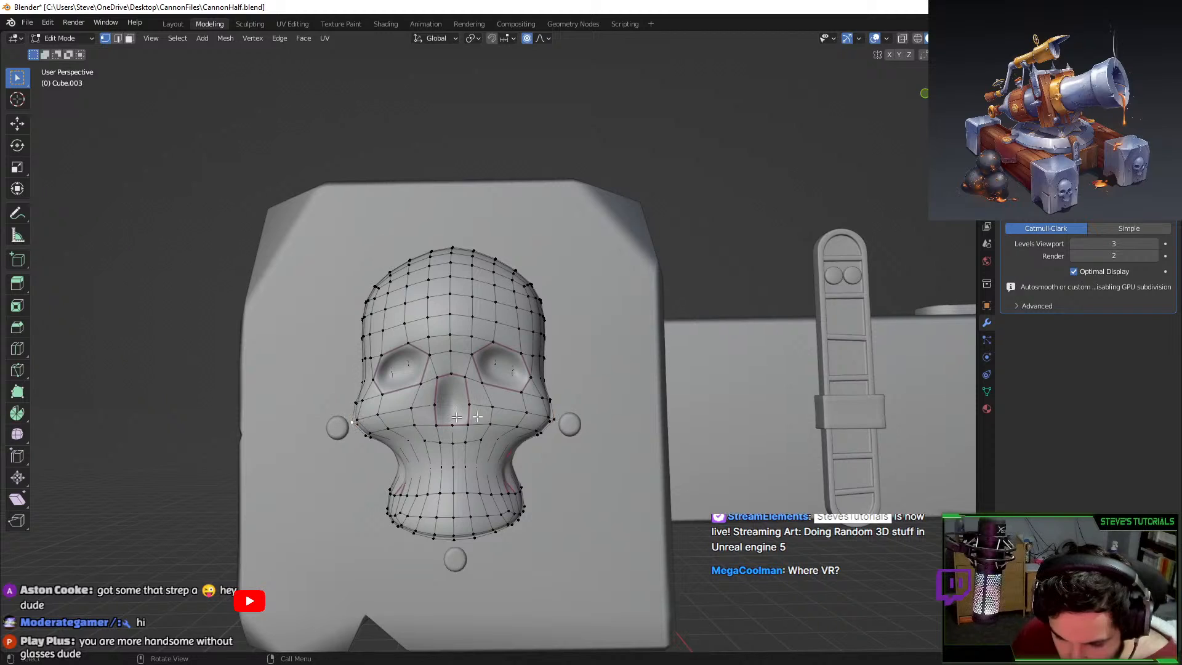
pyautogui.keyDown('shift'); pyautogui.click(554, 419); pyautogui.keyUp('shift')
pyautogui.press('s')
pyautogui.press('z')
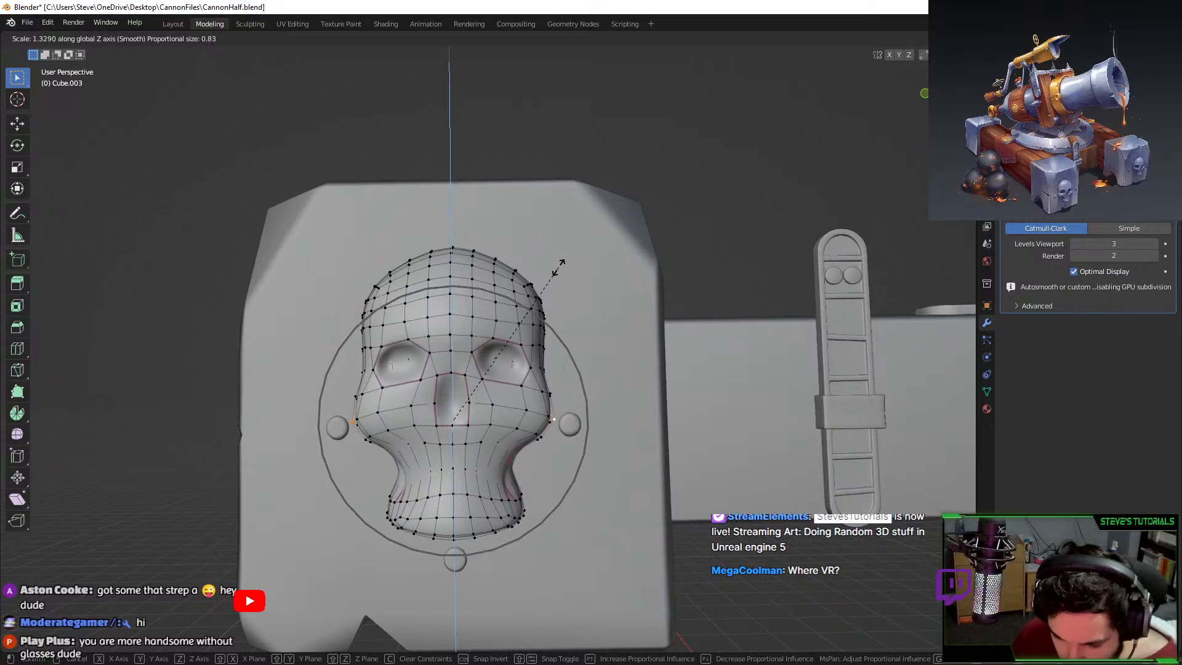
pyautogui.click(531, 258)
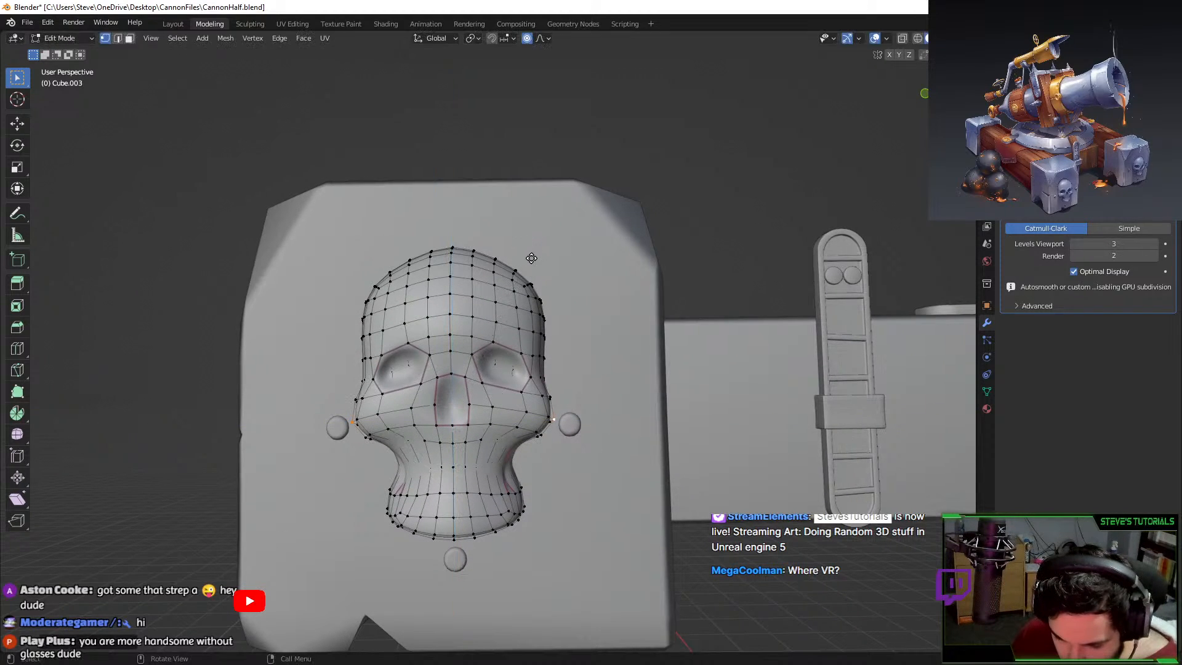
# Proportionally scale the selected vertices to slightly enlarge the cheek and nose area.
pyautogui.press('g')
pyautogui.press('z')
pyautogui.press('s')
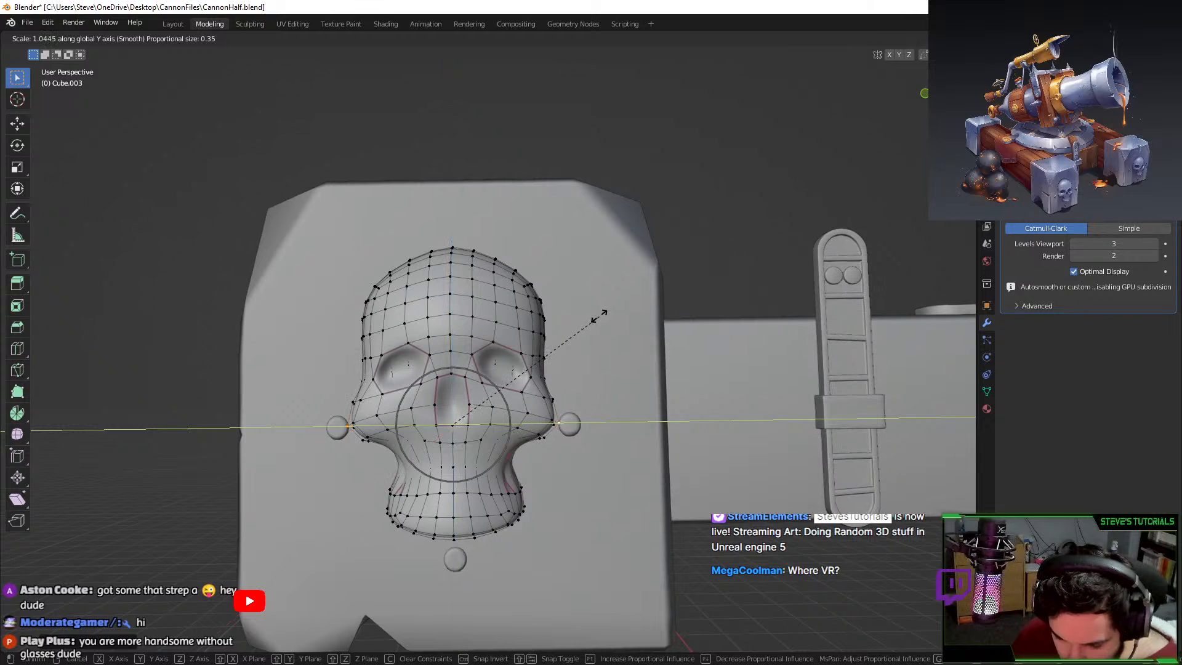
pyautogui.scroll(3, 600, 314)
pyautogui.scroll(-7, 603, 312)
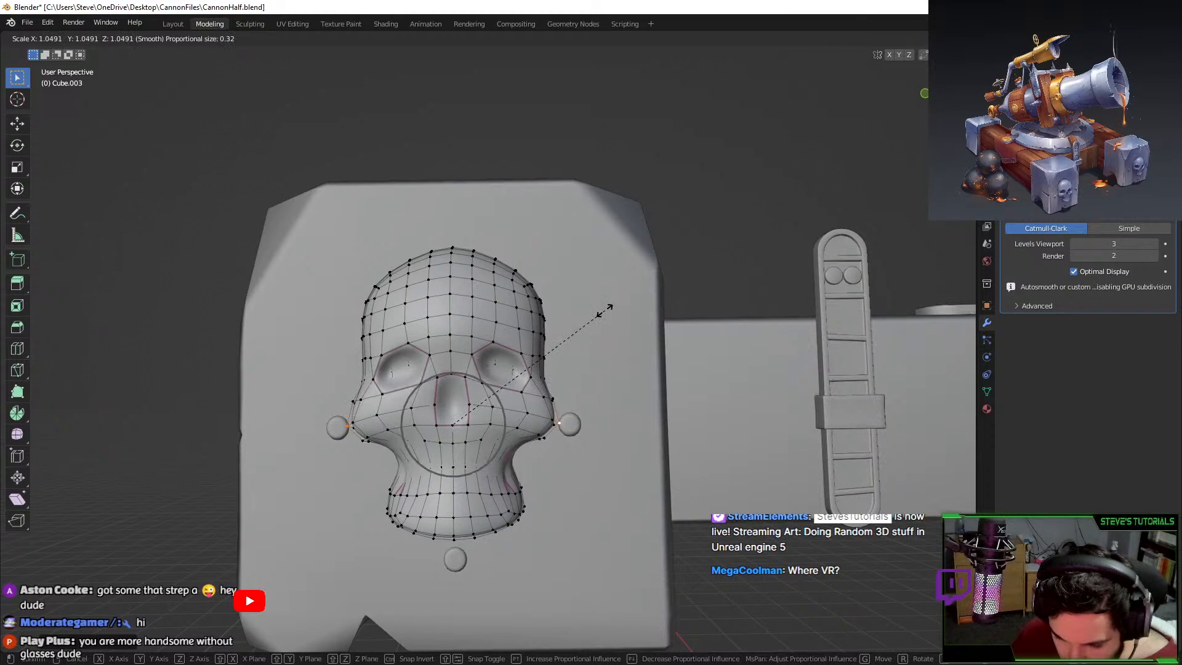
pyautogui.click(605, 312)
pyautogui.moveTo(603, 394)
pyautogui.mouseDown(button='middle')
pyautogui.moveTo(567, 404)
pyautogui.moveTo(616, 400)
pyautogui.mouseUp(button='middle')
# Scale the selected skull vertices in depth along Y and leave Edit Mode.
pyautogui.press('s')
pyautogui.press('y')
pyautogui.click(603, 388)
pyautogui.press('Tab')
pyautogui.click(710, 495)
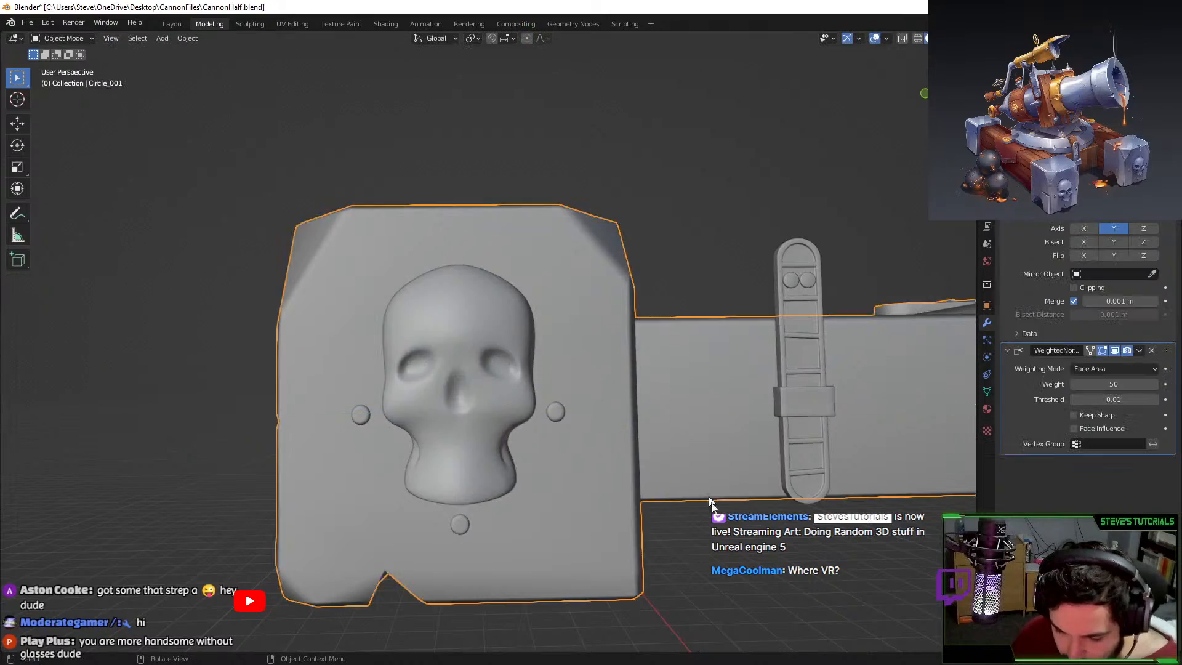
pyautogui.moveTo(712, 501); pyautogui.dragTo(622, 542, button='middle')
pyautogui.press('Tab')
pyautogui.scroll(3, 511, 483)
# Reselect the skull and scale its vertices along Y again to adjust its depth.
pyautogui.press('Tab')
pyautogui.click(516, 436)
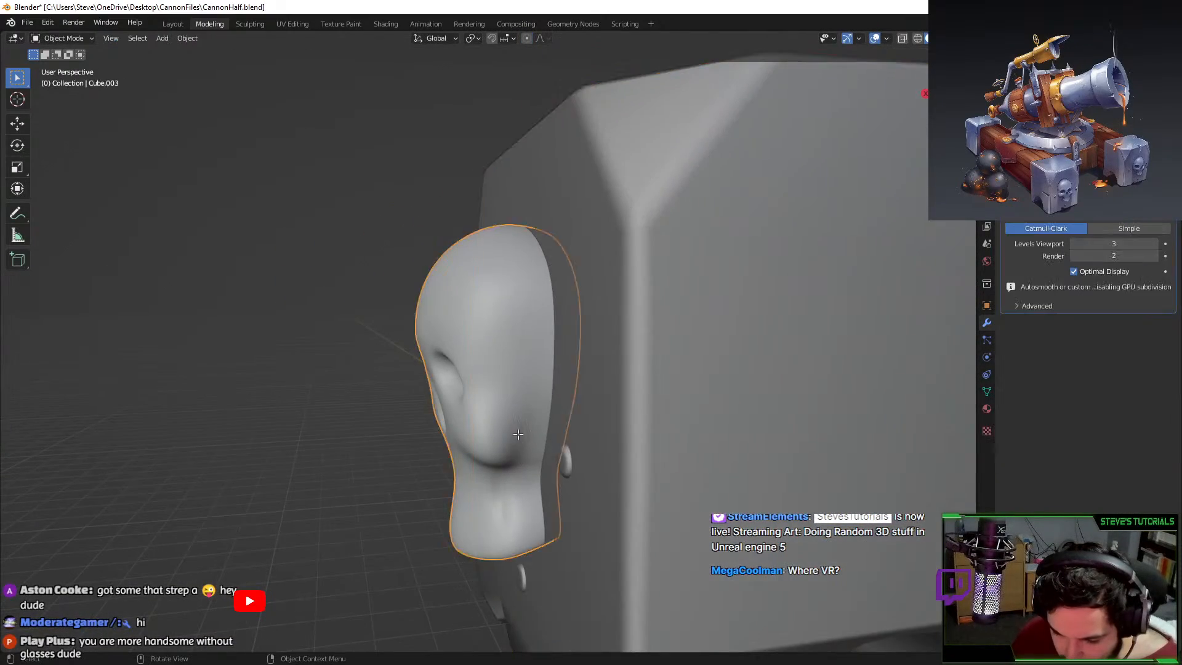
pyautogui.scroll(3, 518, 438)
pyautogui.press('Tab')
pyautogui.moveTo(518, 439); pyautogui.dragTo(572, 399, button='middle')
pyautogui.press('s')
pyautogui.press('y')
pyautogui.scroll(8, 640, 430)
pyautogui.click(624, 424)
pyautogui.press('Tab')
pyautogui.scroll(-4, 571, 419)
# Set the skull's viewport subdivision level to 0.
pyautogui.hotkey('ctrl', '0')
pyautogui.click(27, 22)
pyautogui.moveTo(55, 200)
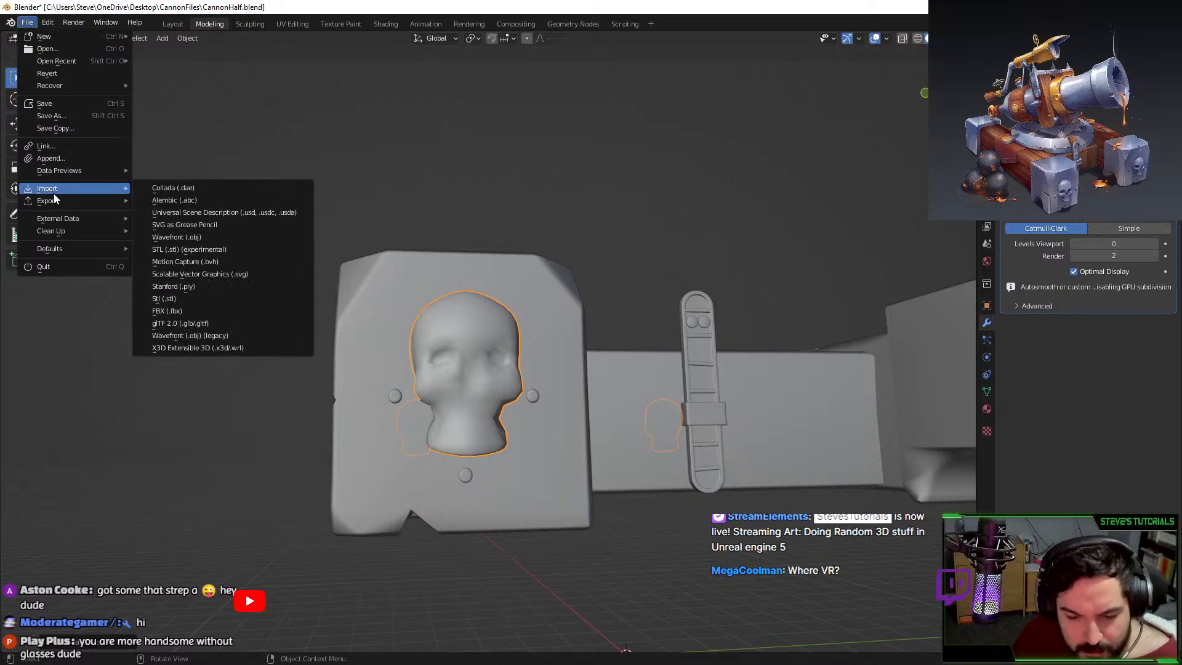
pyautogui.click(180, 310)
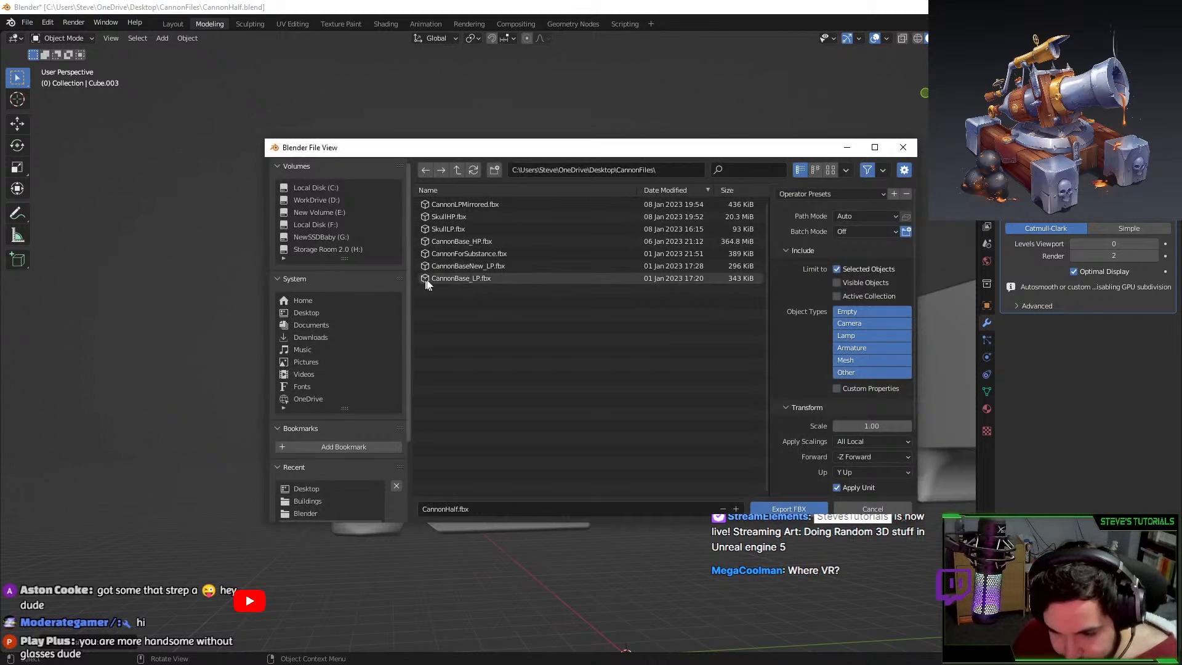
pyautogui.click(903, 147)
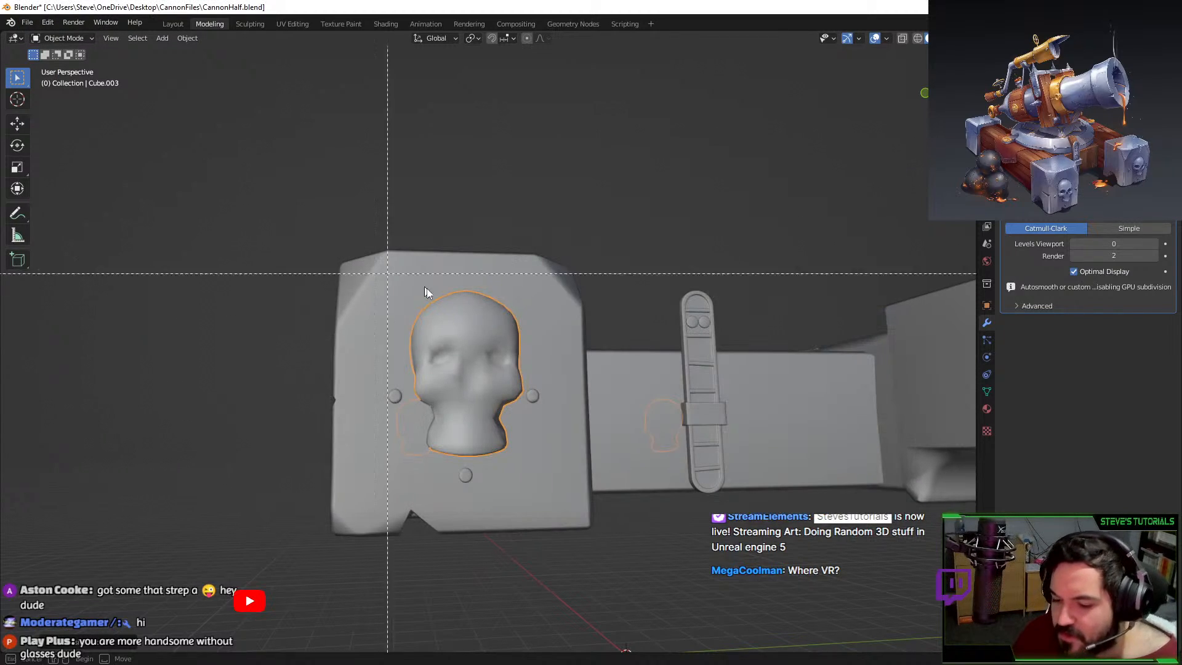
# Export the scene as FBX, overwriting CannonLPMirrored.fbx.
pyautogui.click(27, 22)
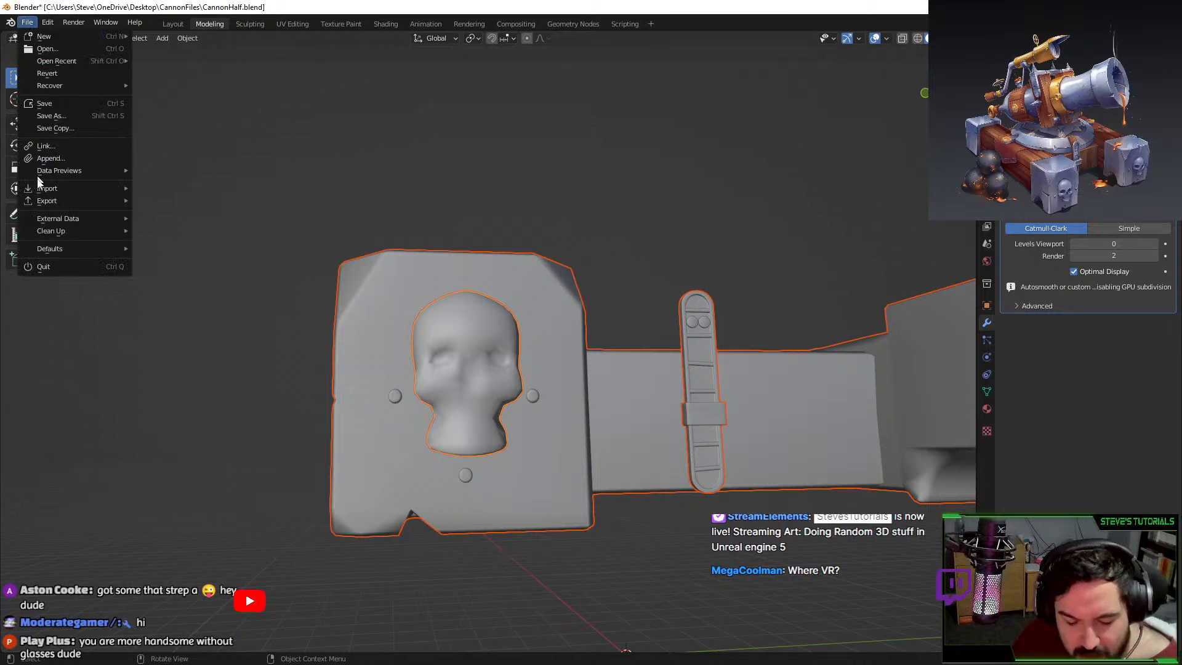
pyautogui.moveTo(62, 200)
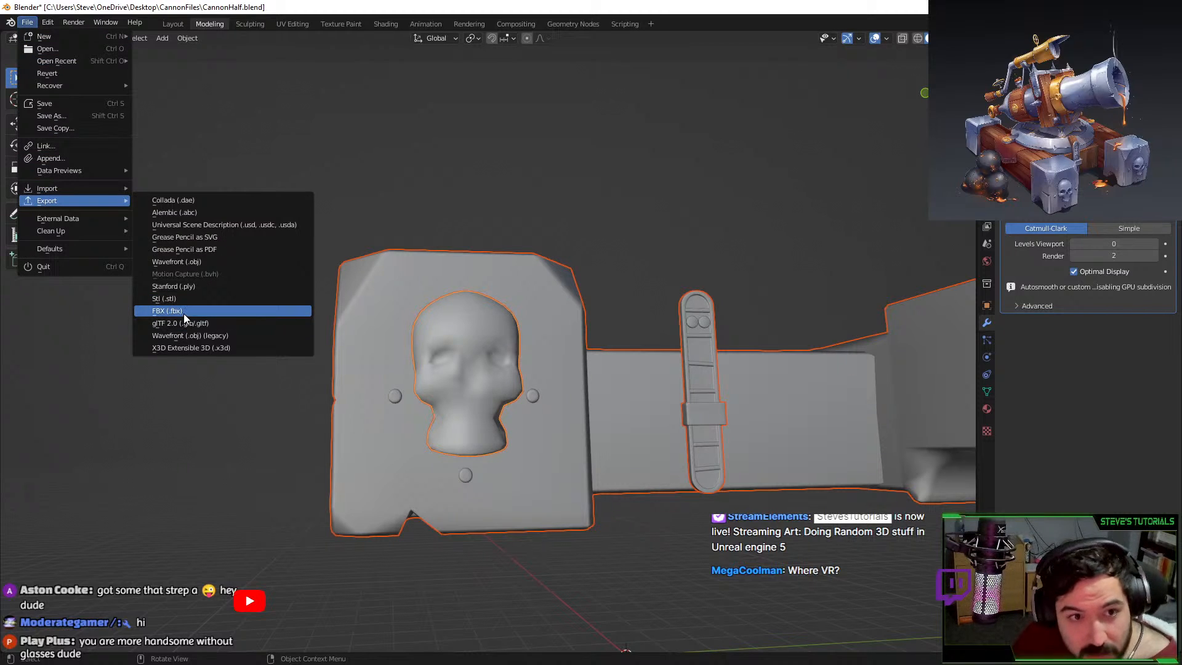
pyautogui.click(183, 313)
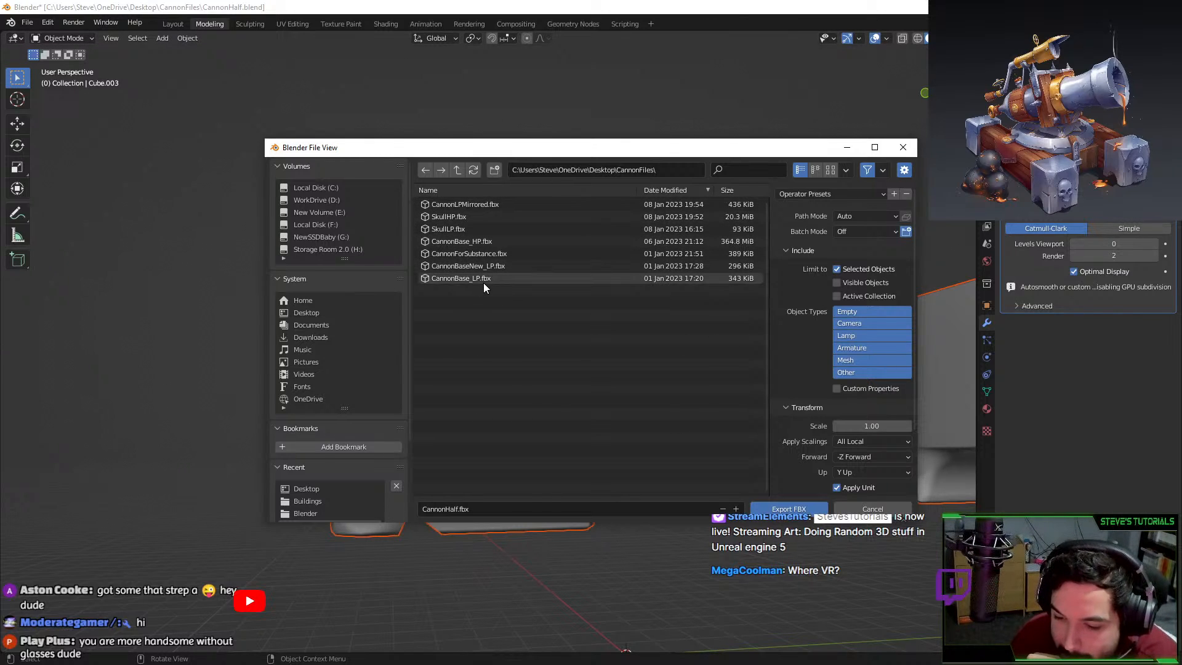
pyautogui.moveTo(512, 149); pyautogui.dragTo(481, 226)
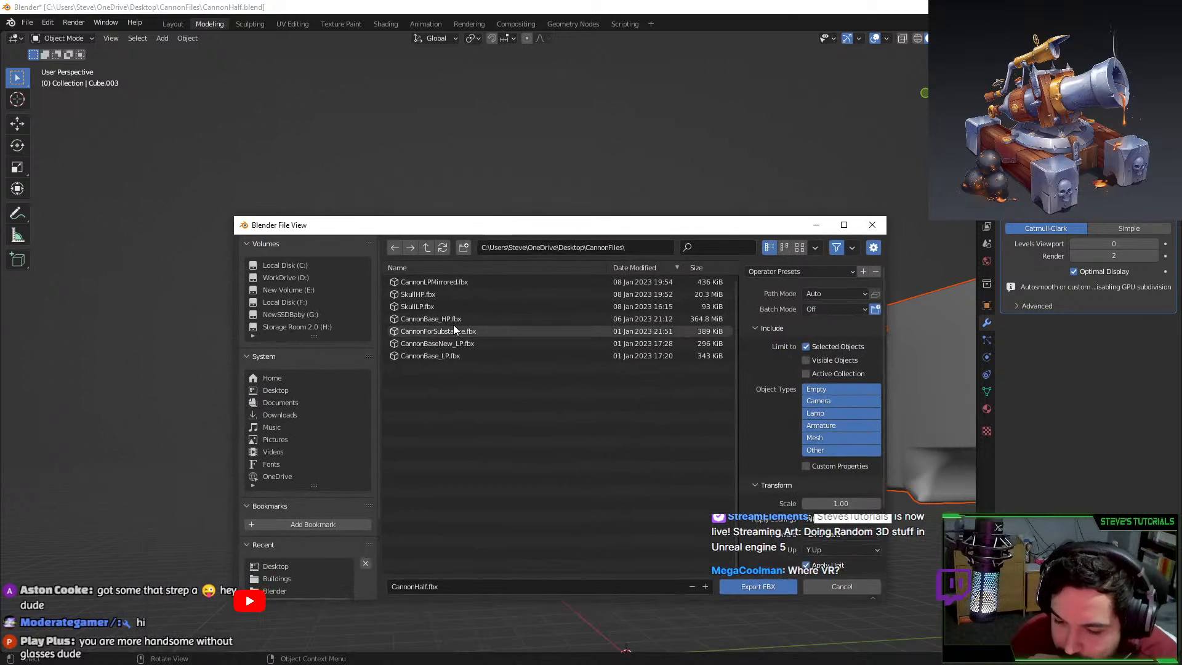
pyautogui.click(464, 282)
pyautogui.doubleClick(464, 282)
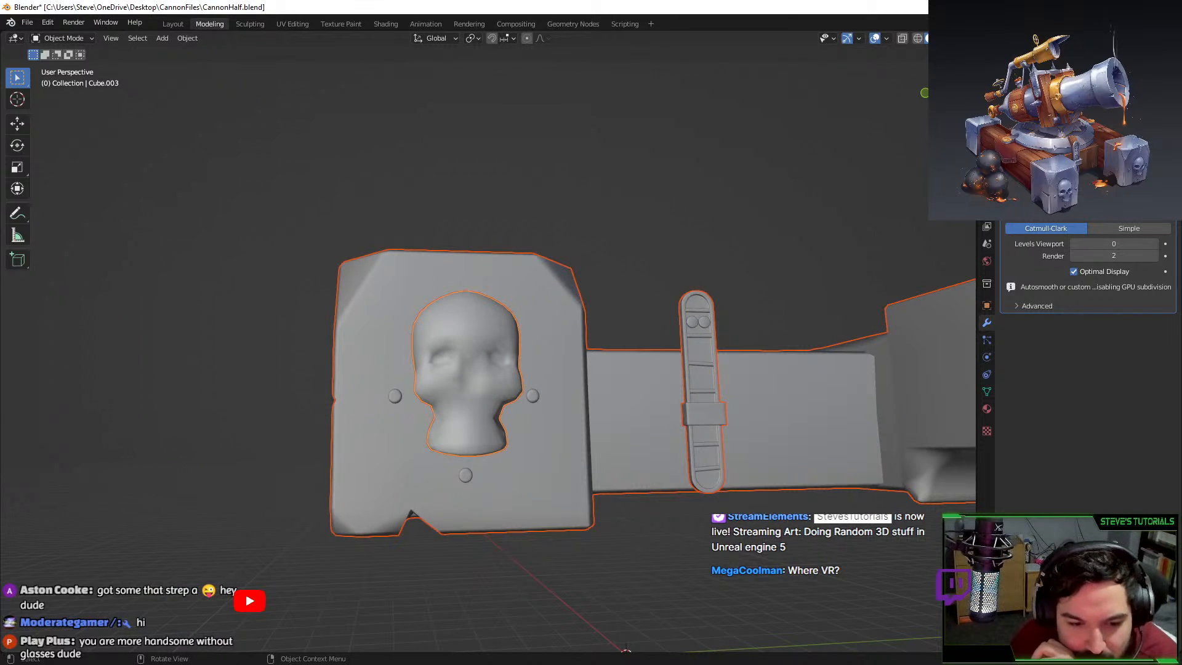
pyautogui.hotkey('alt', 'Tab')
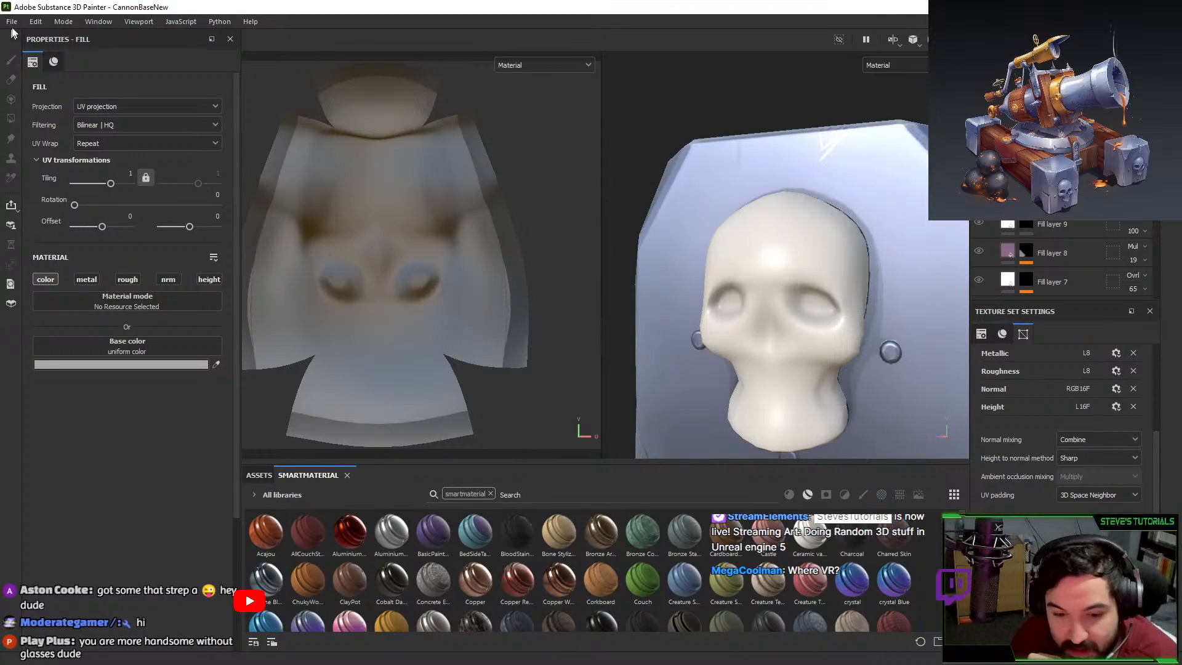
# In Project Configuration, replace the project mesh with CannonLPMirrored.fbx.
pyautogui.click(36, 22)
pyautogui.click(54, 62)
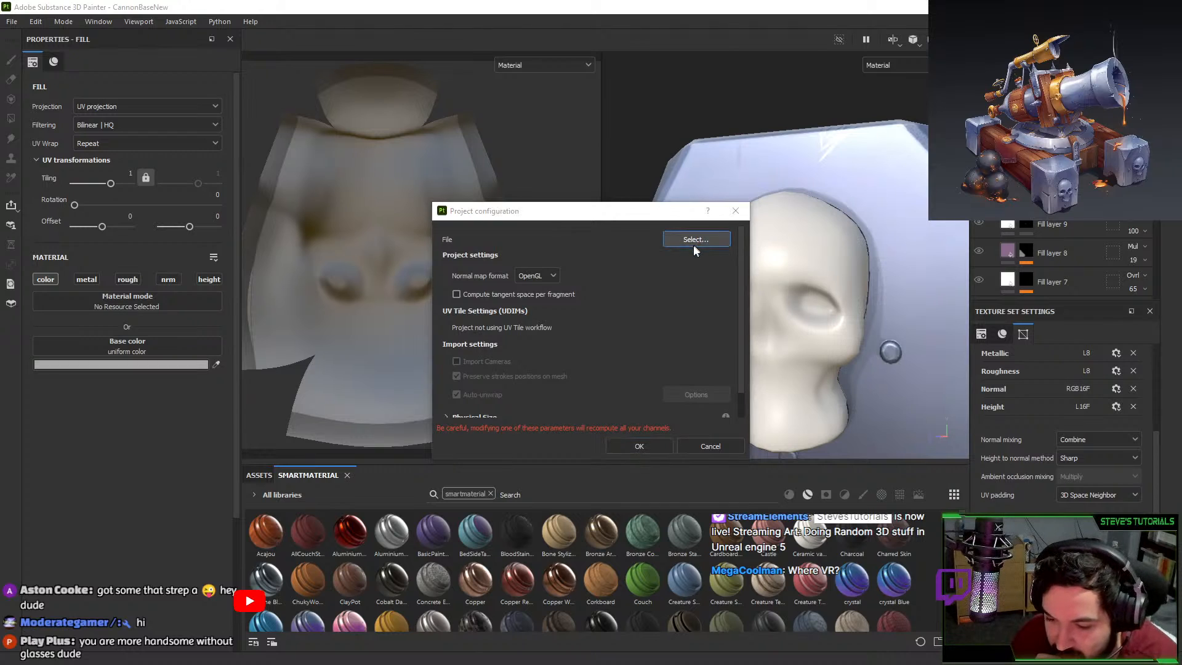
pyautogui.click(706, 241)
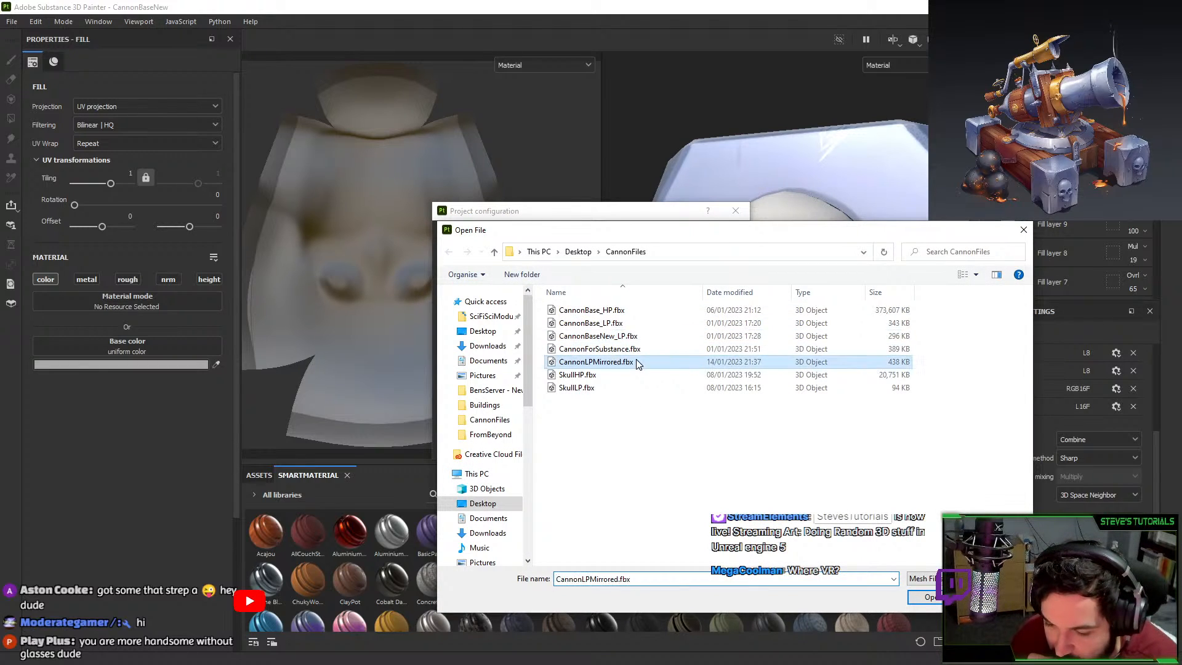
pyautogui.doubleClick(628, 362)
pyautogui.click(638, 437)
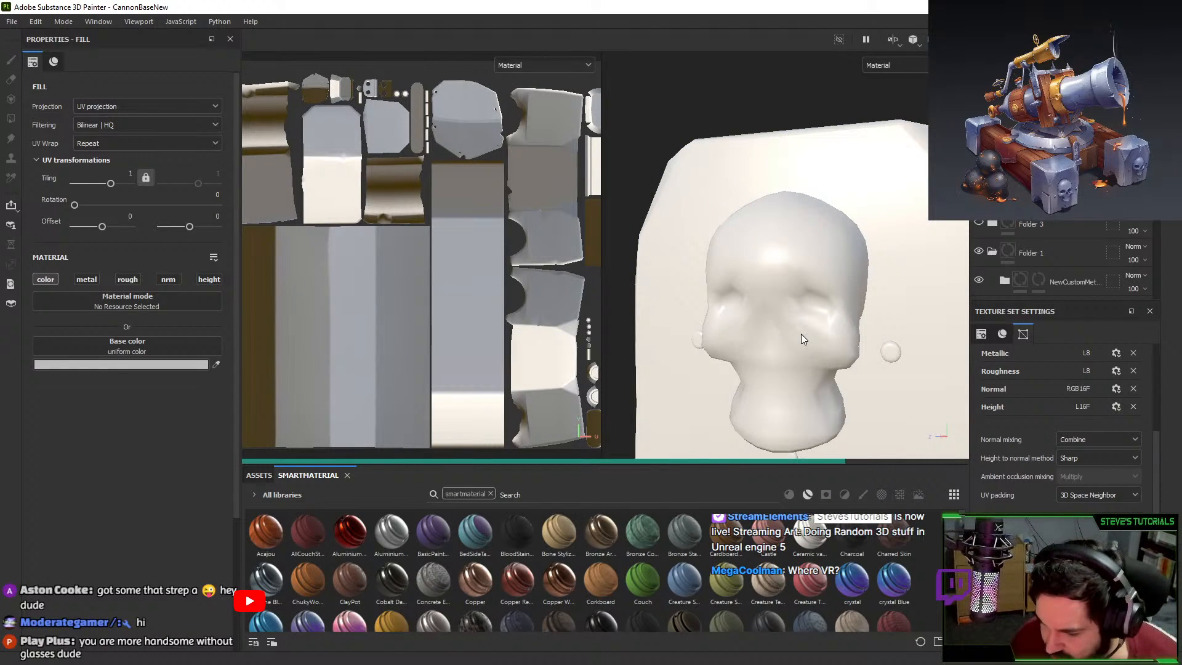
# Make the skull the active texture set and hide the metal layer to inspect it.
pyautogui.moveTo(803, 334)
pyautogui.keyDown('alt'); pyautogui.mouseDown()
pyautogui.moveTo(892, 351)
pyautogui.moveTo(815, 332)
pyautogui.mouseUp(); pyautogui.keyUp('alt')
pyautogui.scroll(-5, 892, 352)
pyautogui.keyDown('ctrl'); pyautogui.keyDown('alt'); pyautogui.rightClick(747, 261); pyautogui.keyUp('alt'); pyautogui.keyUp('ctrl')
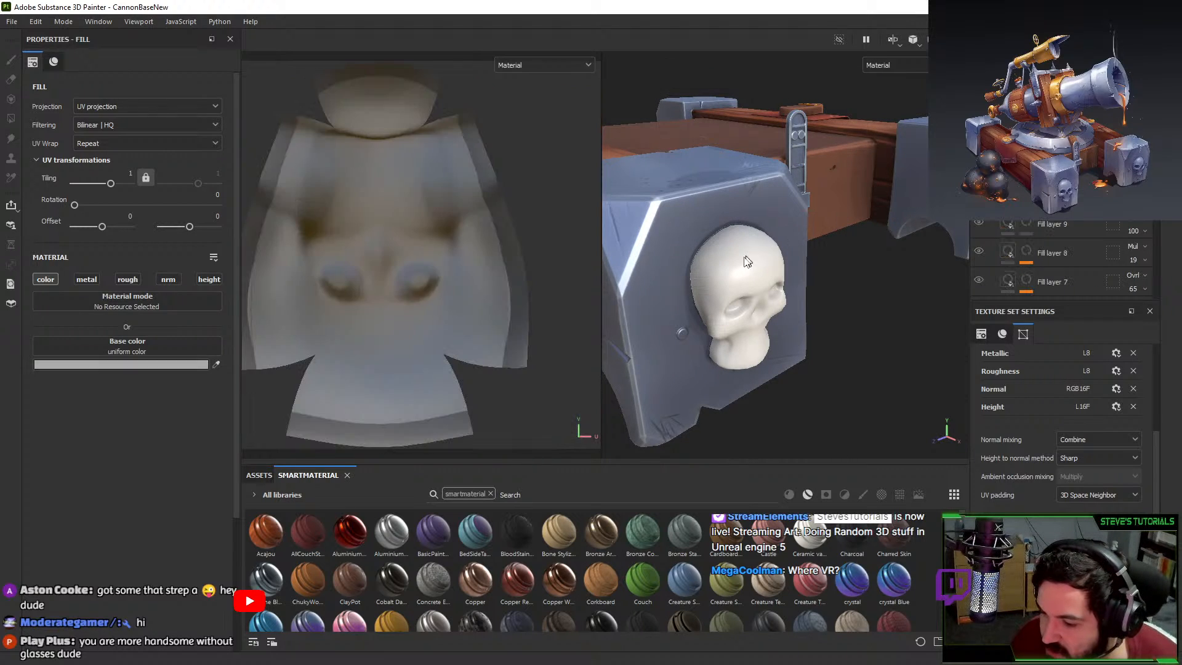
pyautogui.keyDown('alt'); pyautogui.moveTo(762, 261); pyautogui.dragTo(728, 249); pyautogui.keyUp('alt')
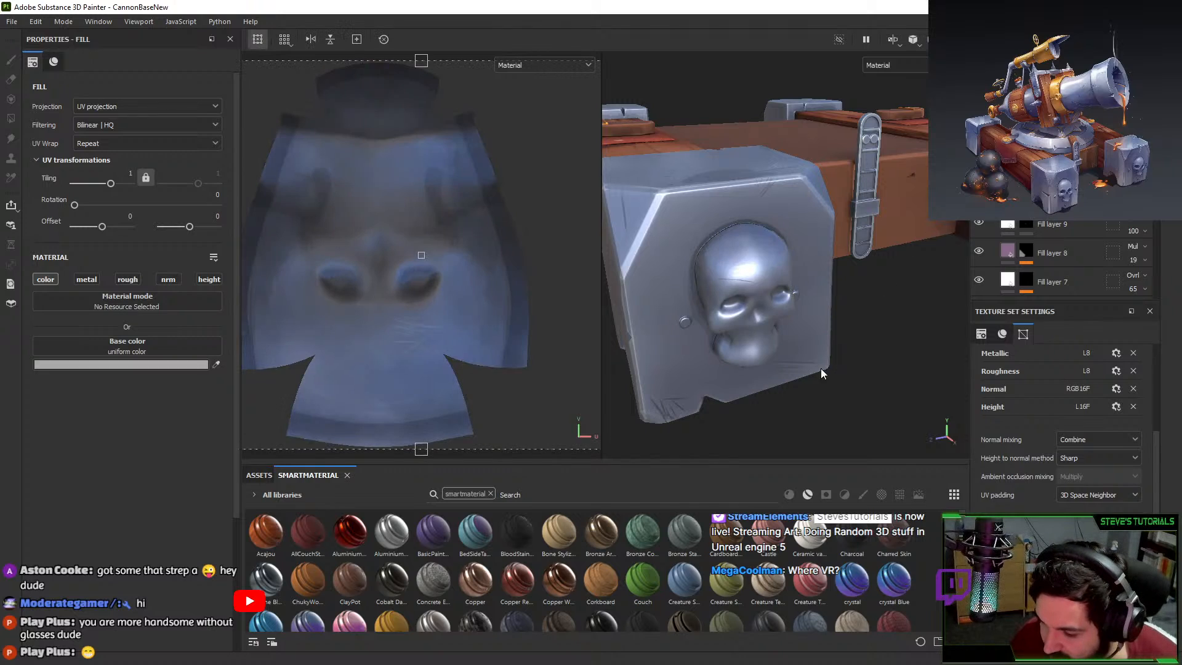
pyautogui.keyDown('alt'); pyautogui.keyDown('shift'); pyautogui.moveTo(820, 368); pyautogui.dragTo(758, 303); pyautogui.keyUp('shift'); pyautogui.keyUp('alt')
pyautogui.scroll(2, 872, 236)
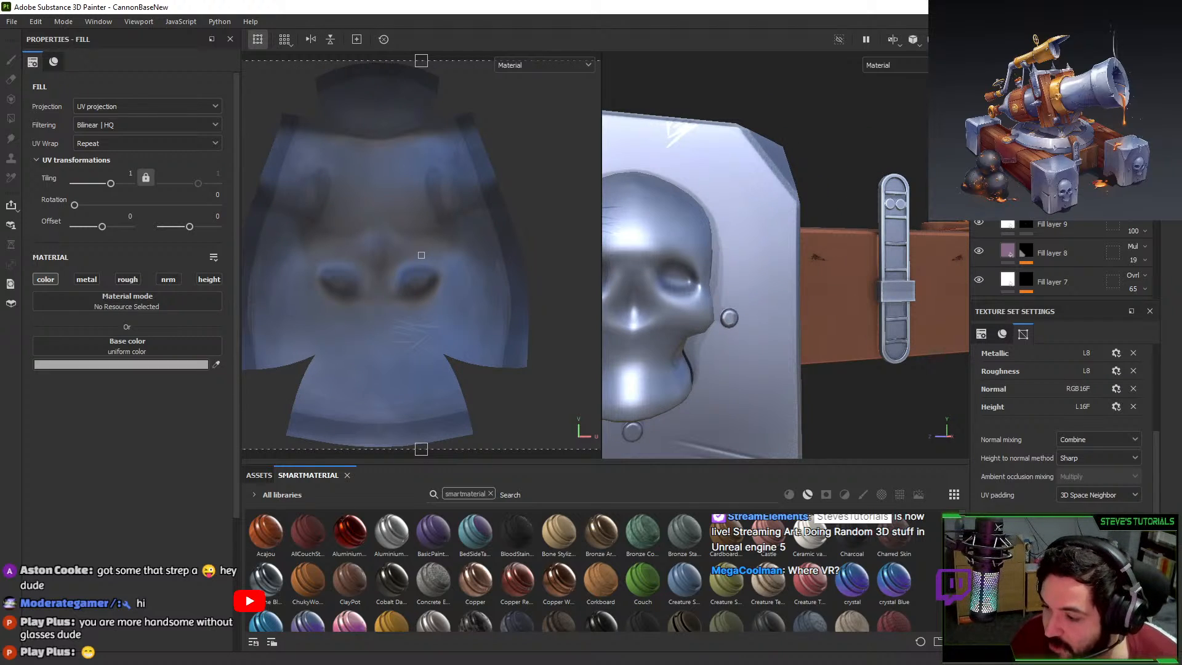
pyautogui.click(978, 135)
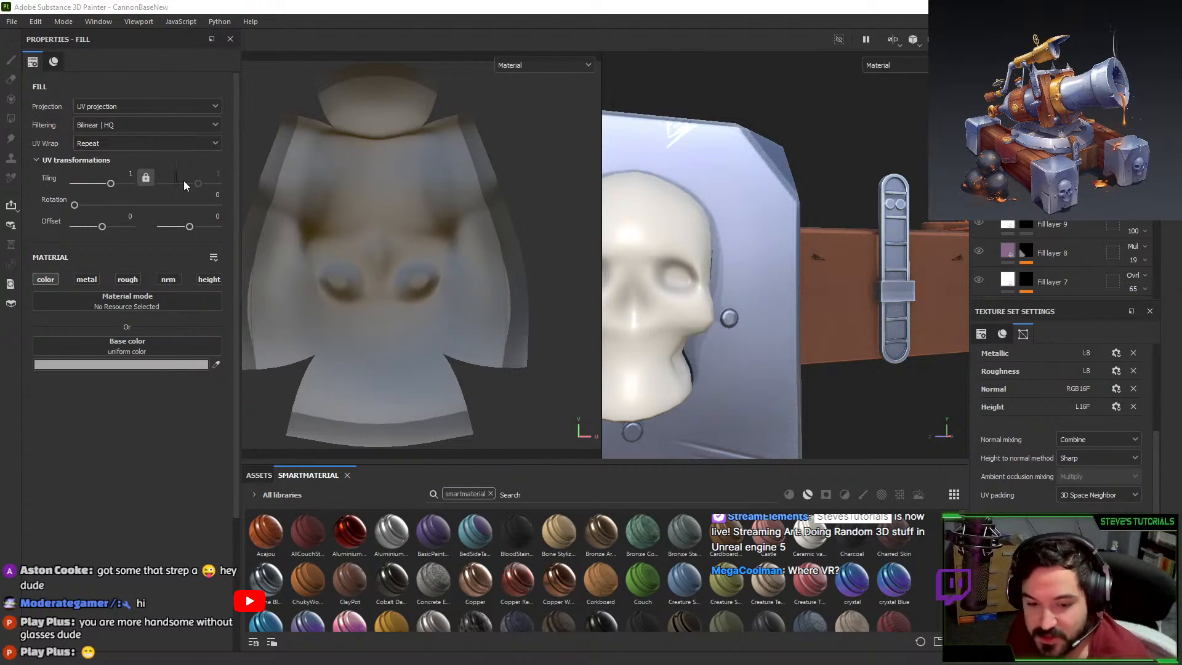
# Reopen Project Configuration, close it without changes, and return to Blender.
pyautogui.click(36, 22)
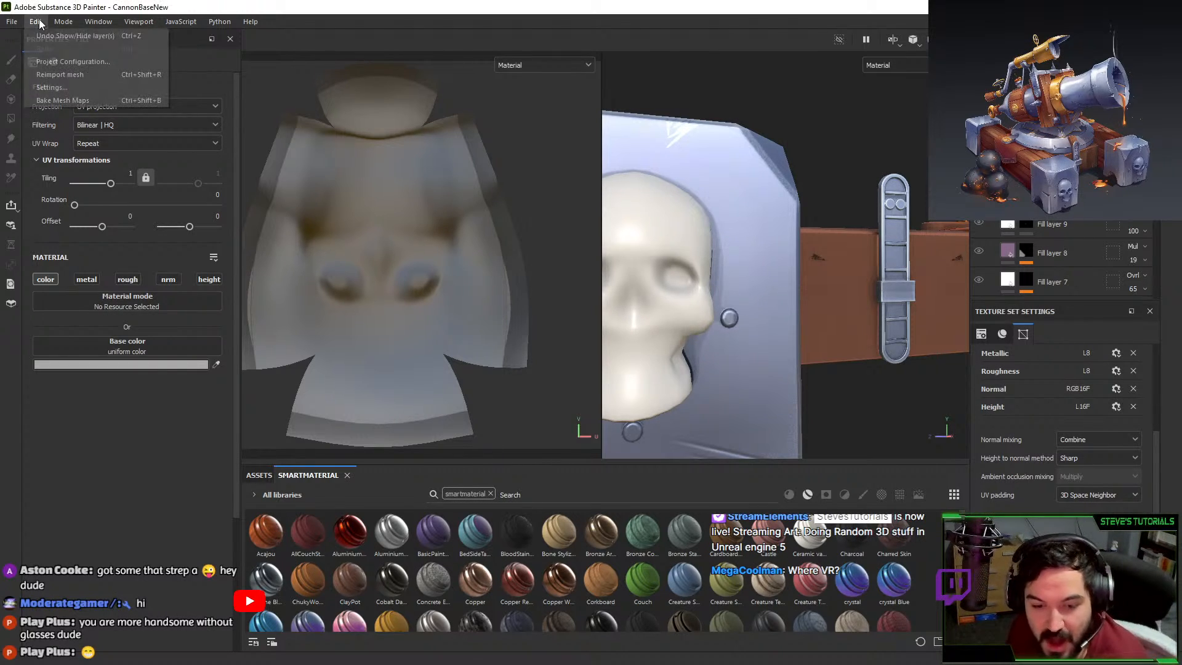
pyautogui.click(82, 62)
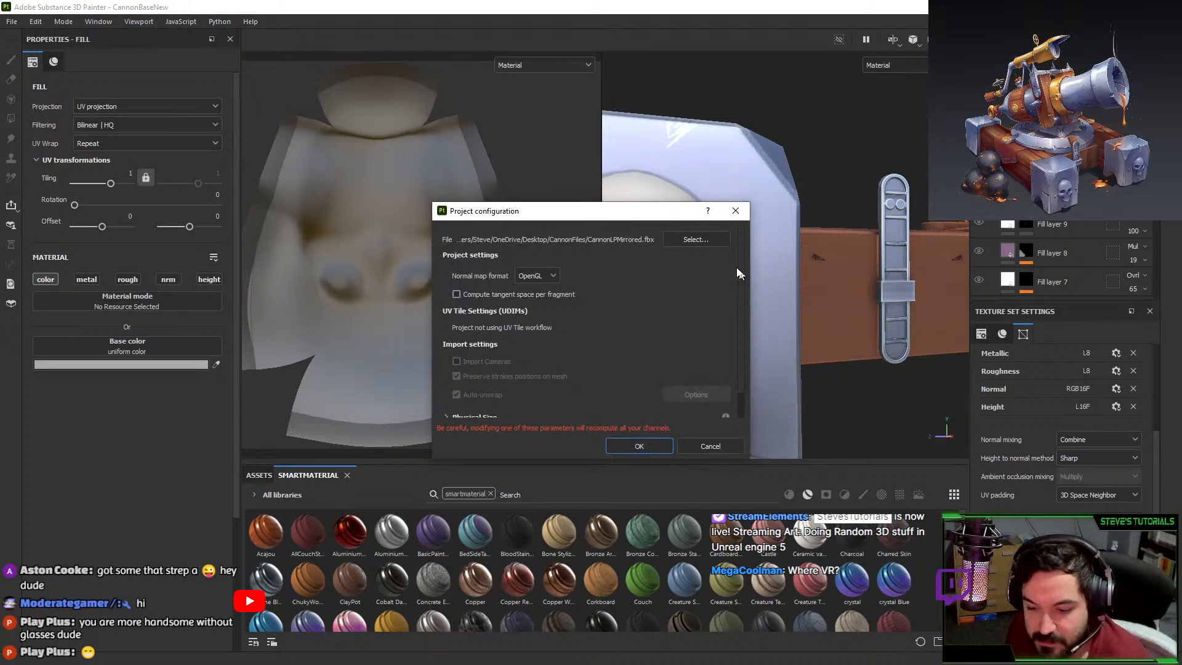
pyautogui.click(735, 211)
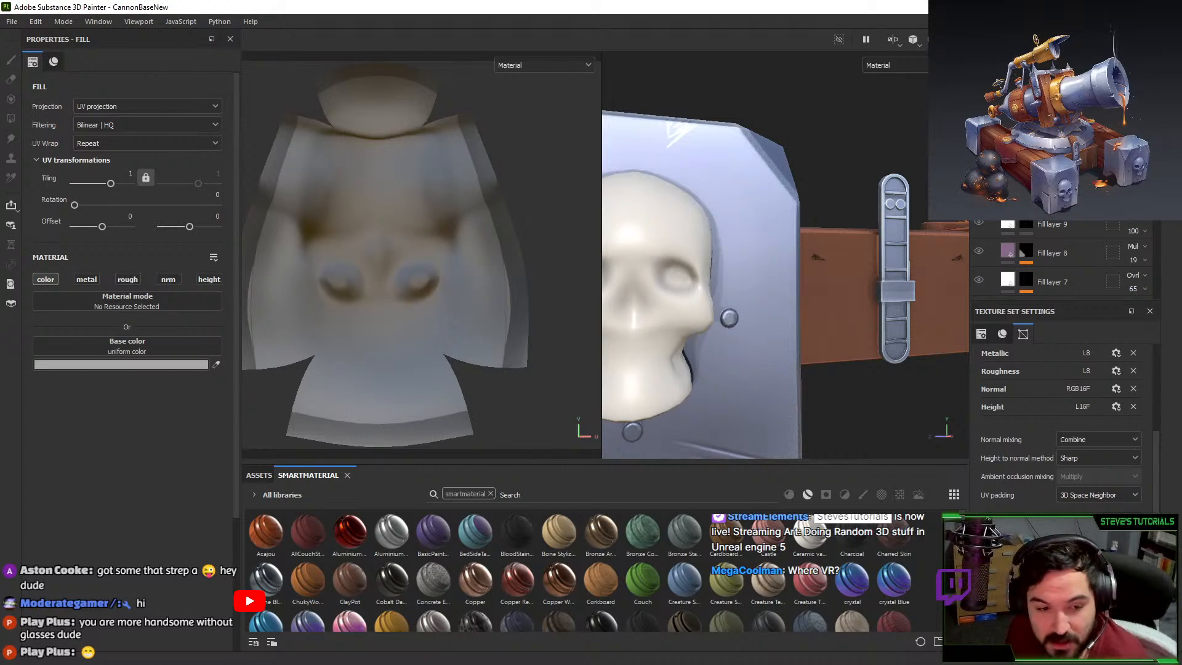
pyautogui.hotkey('alt', 'Tab')
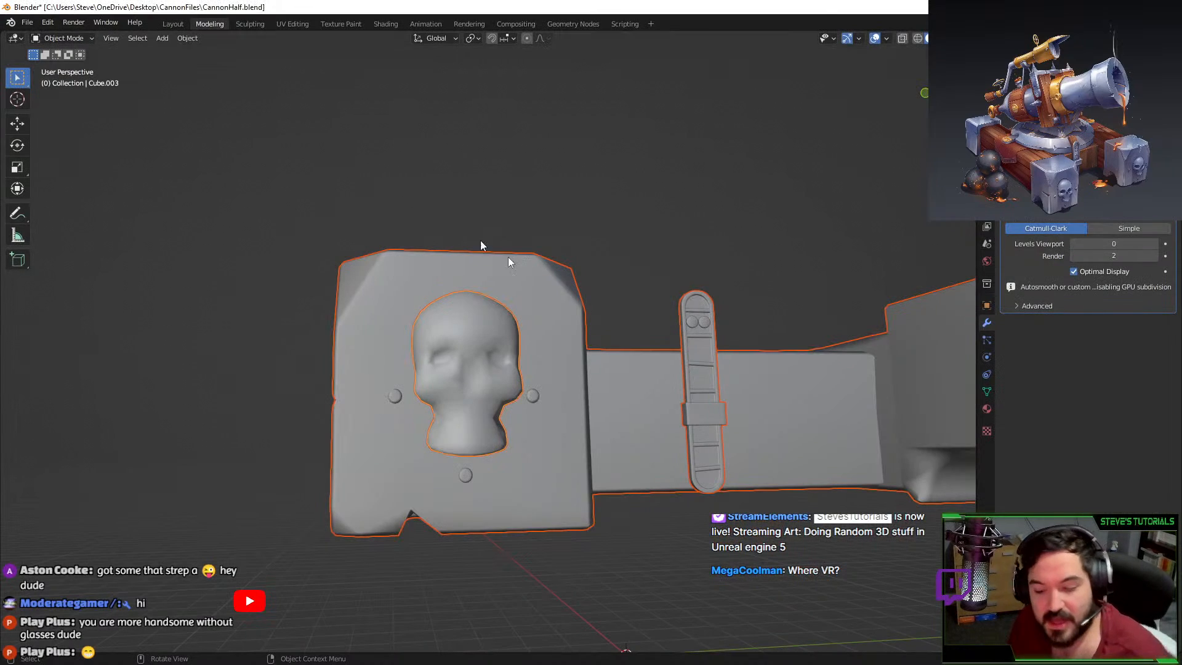
# Select the skull and set its viewport subdivision level to 3.
pyautogui.click(489, 378)
pyautogui.hotkey('ctrl', '4')
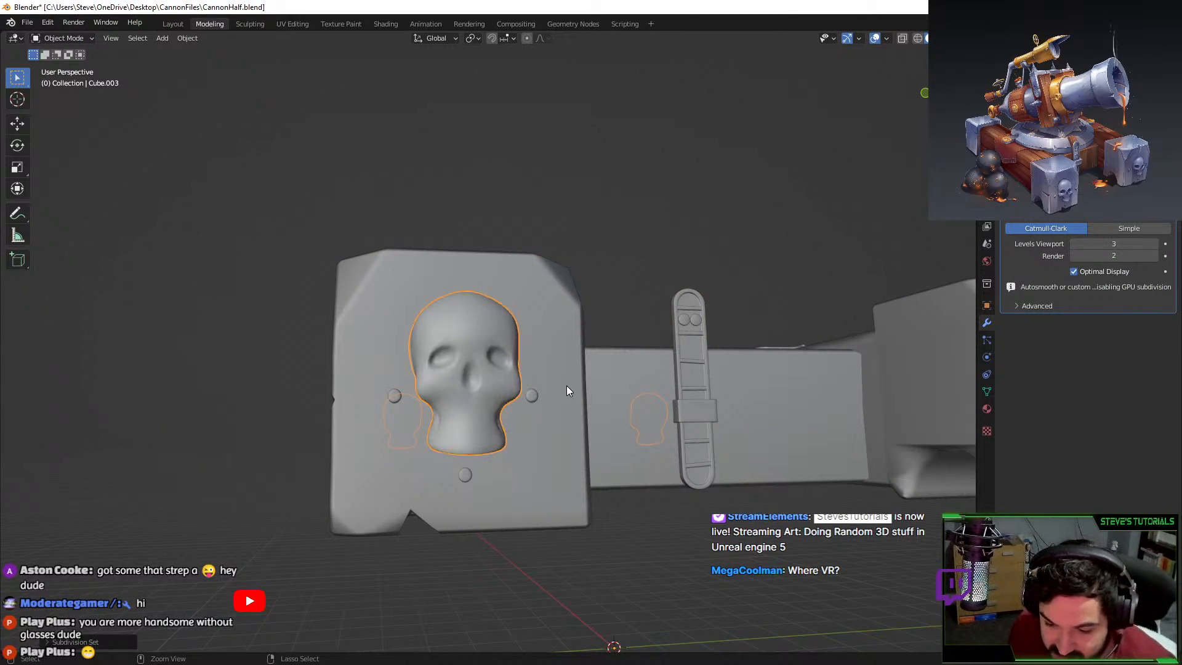
pyautogui.hotkey('ctrl', '3')
pyautogui.scroll(3, 508, 391)
# In Edit Mode, narrow the nose top by scaling its two top vertices along X.
pyautogui.press('Tab')
pyautogui.moveTo(508, 392); pyautogui.dragTo(475, 348, button='middle')
pyautogui.scroll(2, 418, 397)
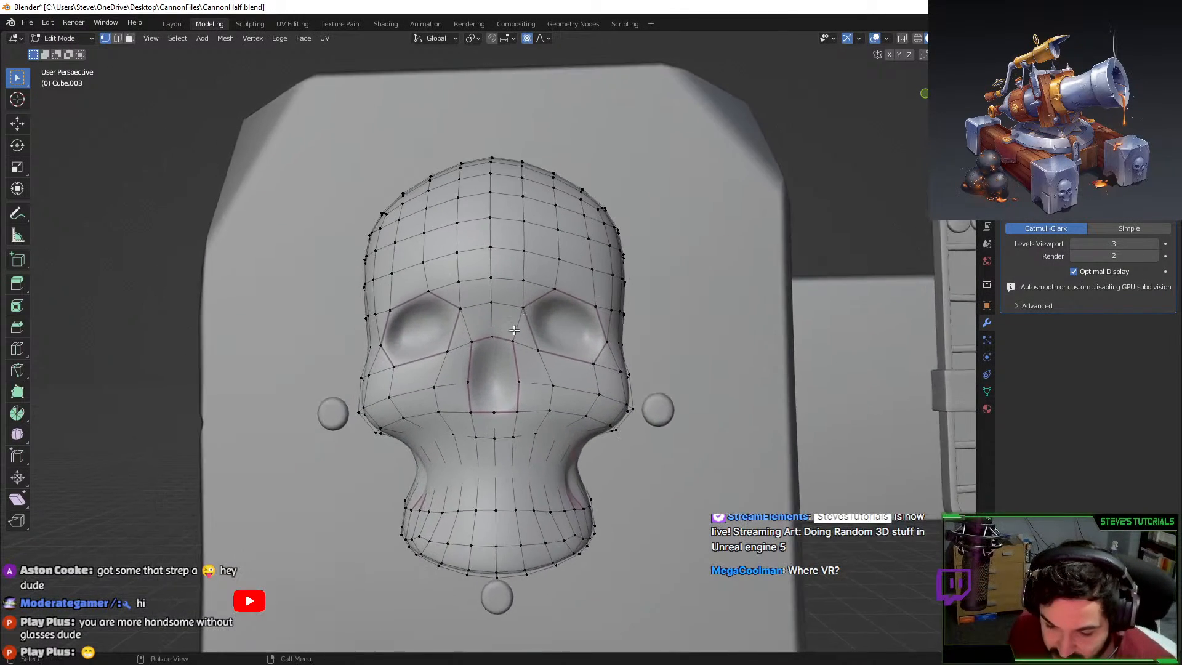
pyautogui.scroll(2, 475, 348)
pyautogui.click(463, 337)
pyautogui.keyDown('shift'); pyautogui.click(526, 337); pyautogui.keyUp('shift')
pyautogui.moveTo(680, 326); pyautogui.dragTo(647, 326, button='middle')
pyautogui.press('s')
pyautogui.press('x')
pyautogui.scroll(2, 633, 325)
pyautogui.click(633, 325)
# Narrow the nose top further along X and check the shape from the side.
pyautogui.press('s')
pyautogui.press('x')
pyautogui.scroll(5, 625, 324)
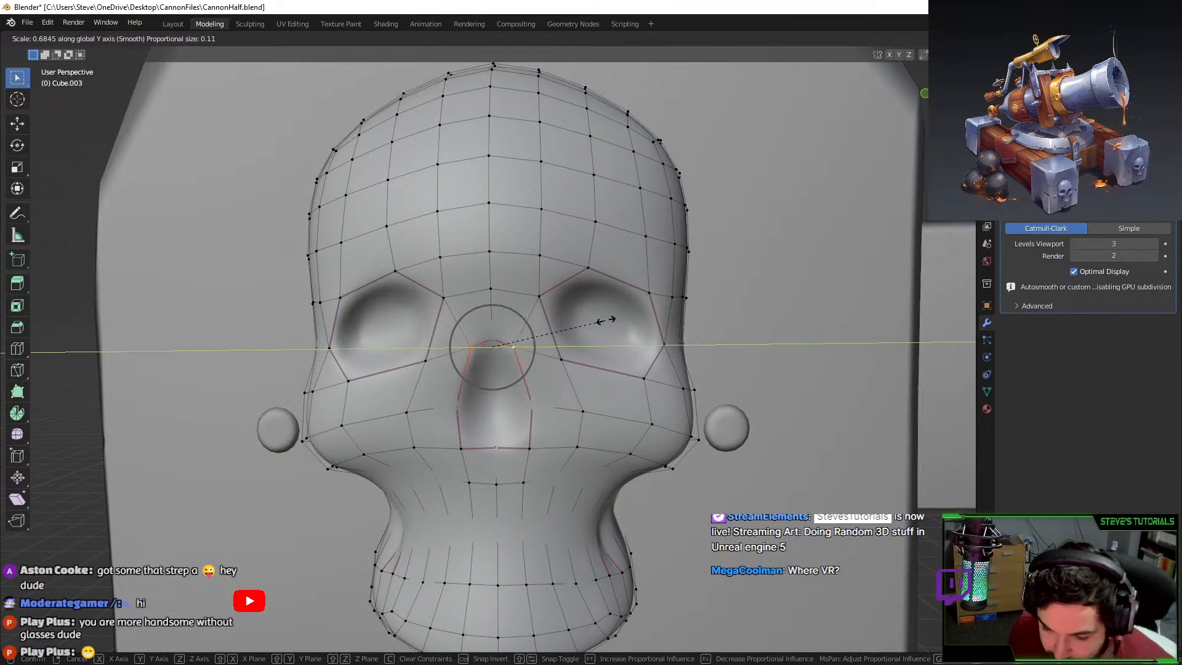
pyautogui.click(618, 321)
pyautogui.press('Tab')
pyautogui.moveTo(603, 373); pyautogui.dragTo(461, 421, button='middle')
pyautogui.press('Tab')
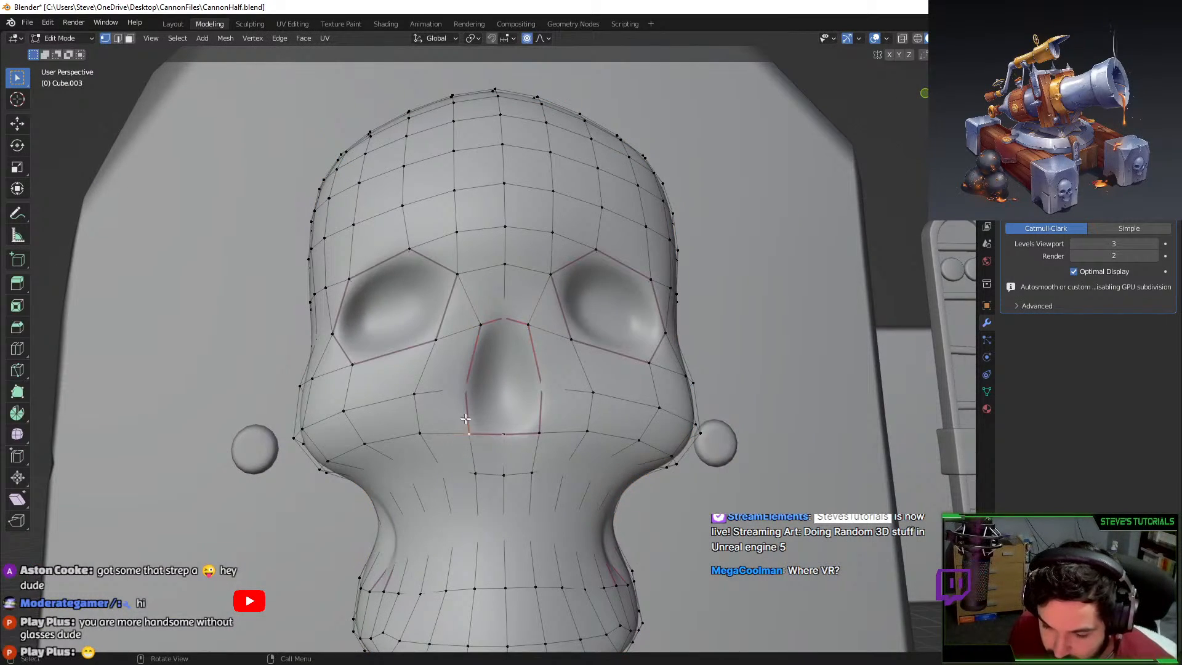
# Narrow the base of the nose by scaling its lower vertices along X.
pyautogui.keyDown('shift'); pyautogui.click(540, 429); pyautogui.keyUp('shift')
pyautogui.press('s')
pyautogui.press('x')
pyautogui.click(565, 425)
pyautogui.press('Tab')
pyautogui.scroll(-2, 570, 424)
pyautogui.moveTo(578, 425); pyautogui.dragTo(474, 394, button='middle')
pyautogui.press('Tab')
pyautogui.scroll(5, 471, 388)
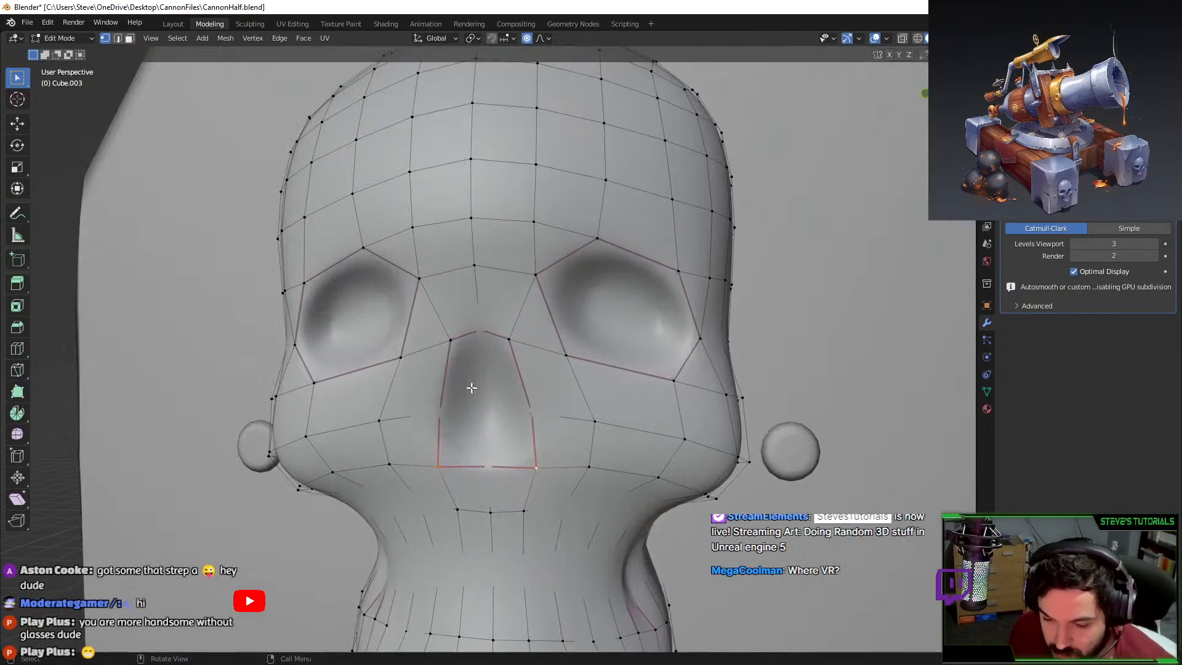
# Select the edge loop across the top of the nose.
pyautogui.hotkey('ctrl', 'r')
pyautogui.press('Escape')
pyautogui.moveTo(460, 345); pyautogui.dragTo(429, 341, button='middle')
pyautogui.keyDown('alt'); pyautogui.click(434, 334); pyautogui.keyUp('alt')
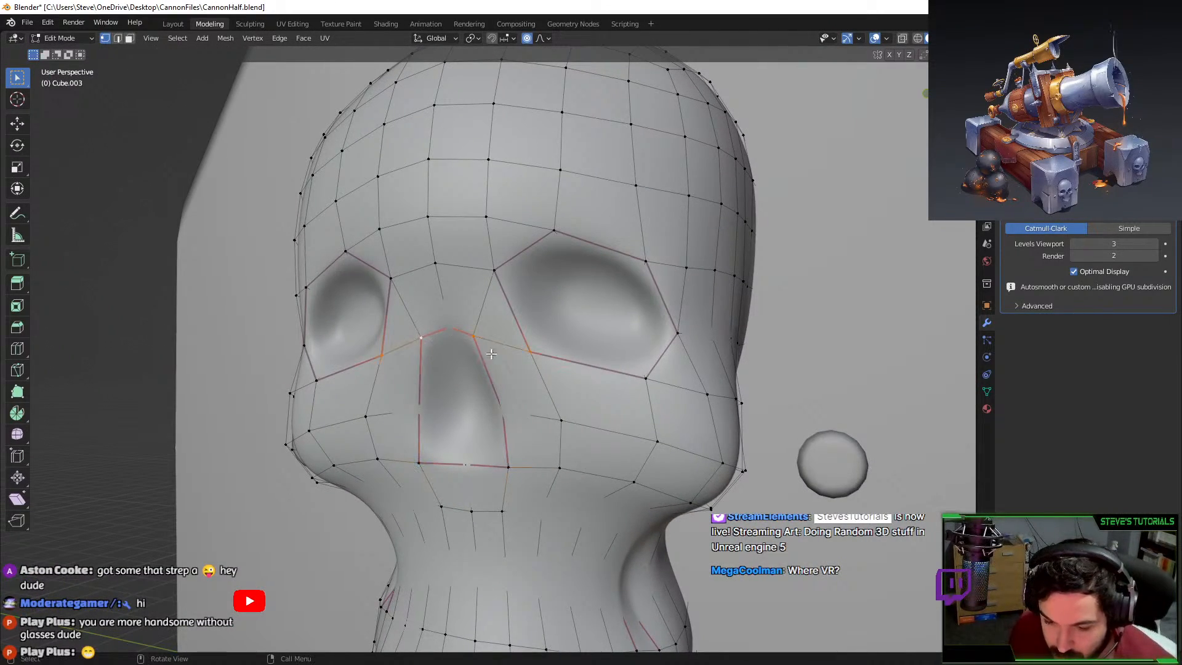
# In edge select, pick the eight nose outline edges and bevel them narrowly.
pyautogui.click(117, 38)
pyautogui.click(435, 333)
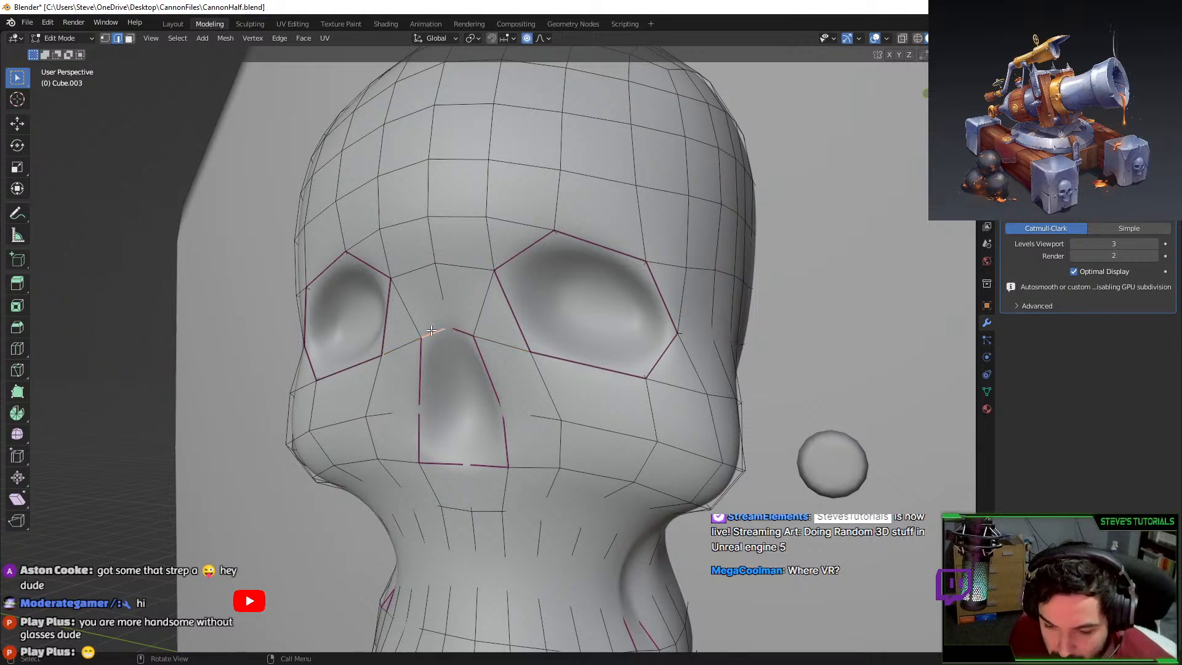
pyautogui.keyDown('shift'); pyautogui.click(464, 334); pyautogui.keyUp('shift')
pyautogui.keyDown('shift'); pyautogui.click(489, 378); pyautogui.keyUp('shift')
pyautogui.keyDown('shift'); pyautogui.click(505, 440); pyautogui.keyUp('shift')
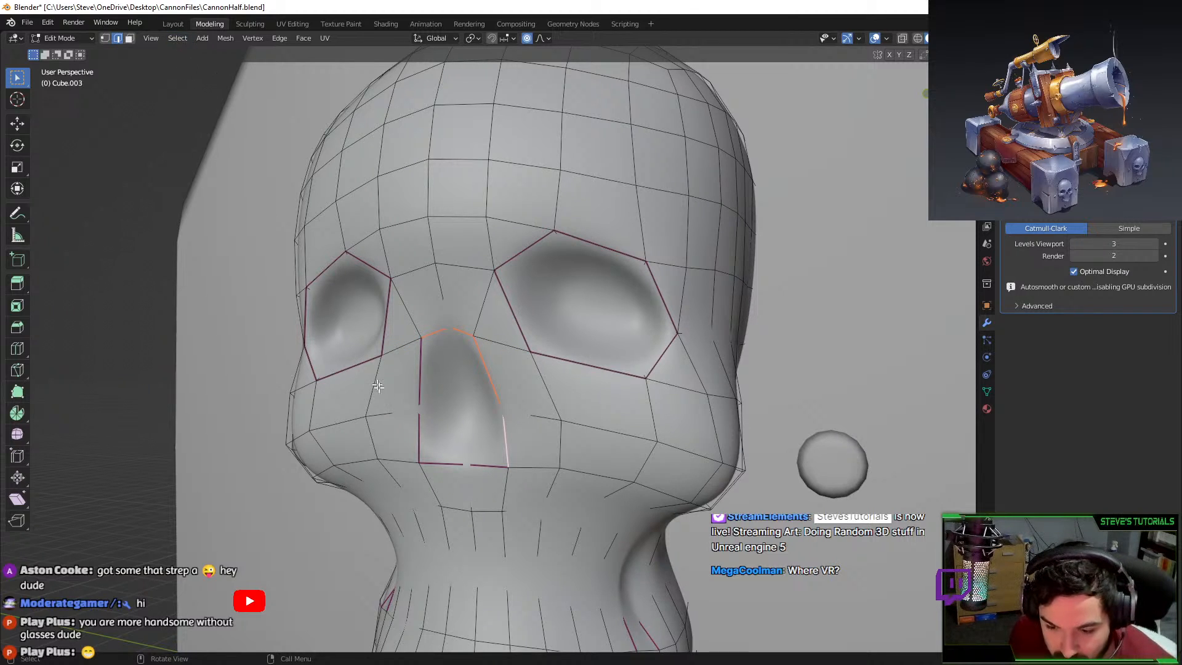
pyautogui.keyDown('shift'); pyautogui.click(421, 384); pyautogui.keyUp('shift')
pyautogui.keyDown('shift'); pyautogui.click(419, 438); pyautogui.keyUp('shift')
pyautogui.keyDown('shift'); pyautogui.click(440, 463); pyautogui.keyUp('shift')
pyautogui.keyDown('shift'); pyautogui.click(490, 465); pyautogui.keyUp('shift')
pyautogui.hotkey('ctrl', 'b')
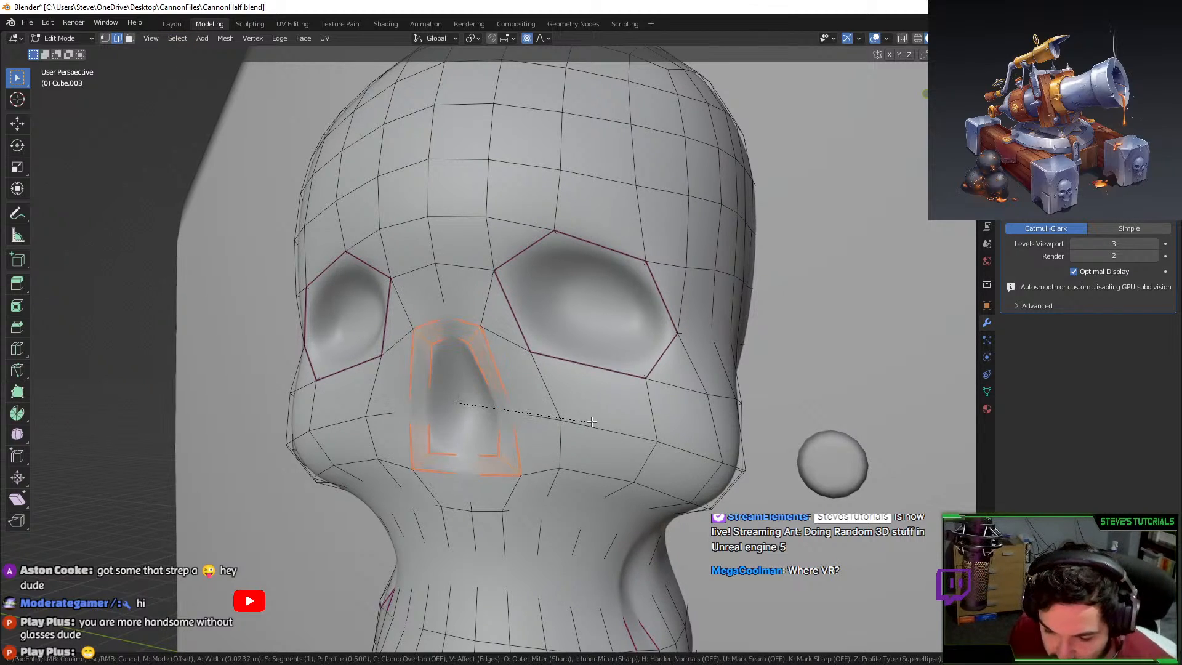
pyautogui.click(545, 414)
# Select the inner edge loop around the nose opening.
pyautogui.keyDown('alt'); pyautogui.click(429, 347); pyautogui.keyUp('alt')
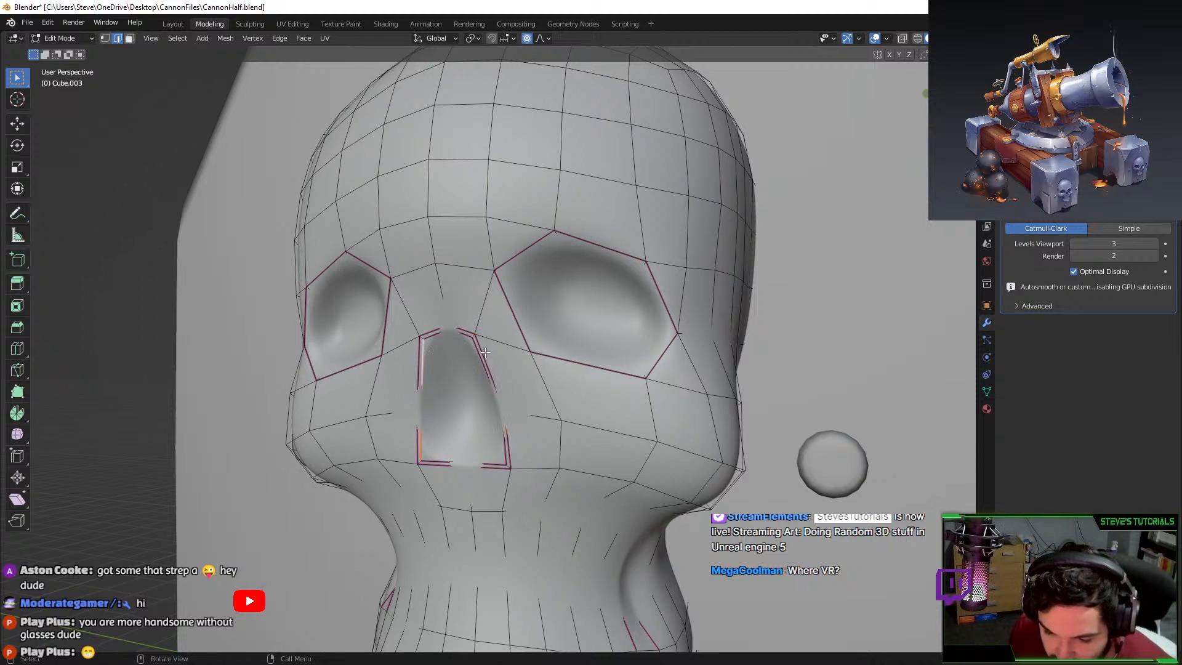
pyautogui.moveTo(414, 336); pyautogui.dragTo(437, 328, button='middle')
pyautogui.keyDown('alt'); pyautogui.keyDown('shift'); pyautogui.click(461, 340); pyautogui.keyUp('shift'); pyautogui.keyUp('alt')
pyautogui.keyDown('alt'); pyautogui.keyDown('shift'); pyautogui.click(510, 372); pyautogui.keyUp('shift'); pyautogui.keyUp('alt')
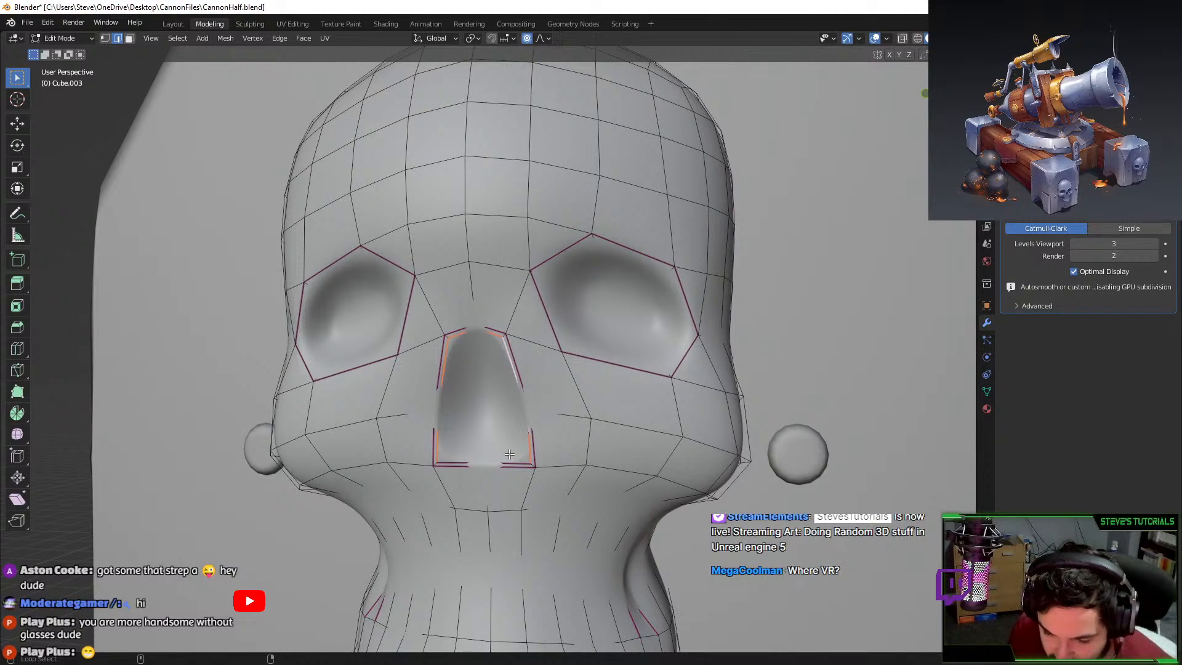
pyautogui.keyDown('alt'); pyautogui.keyDown('shift'); pyautogui.click(509, 459); pyautogui.keyUp('shift'); pyautogui.keyUp('alt')
pyautogui.moveTo(505, 452); pyautogui.dragTo(408, 453, button='middle')
pyautogui.scroll(4, 409, 453)
# Turn off proportional editing and push the inner nose loop inward along X.
pyautogui.press('g')
pyautogui.press('x')
pyautogui.rightClick(450, 351)
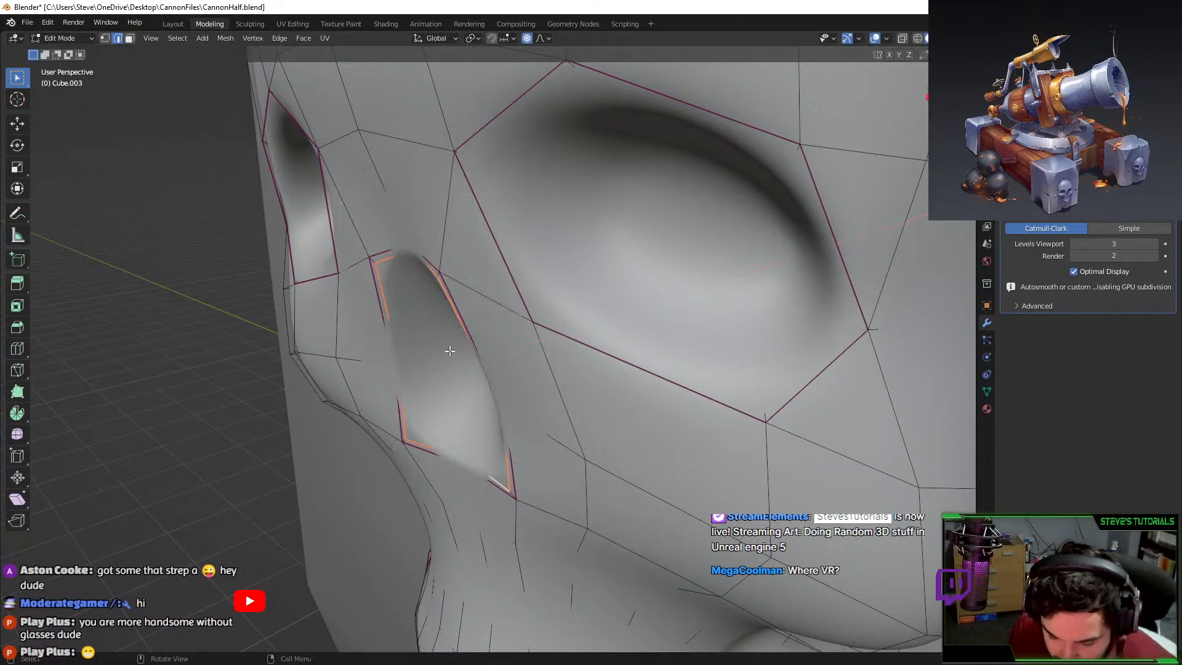
pyautogui.press('o')
pyautogui.press('g')
pyautogui.press('g')
pyautogui.rightClick(487, 335)
pyautogui.press('g')
pyautogui.press('x')
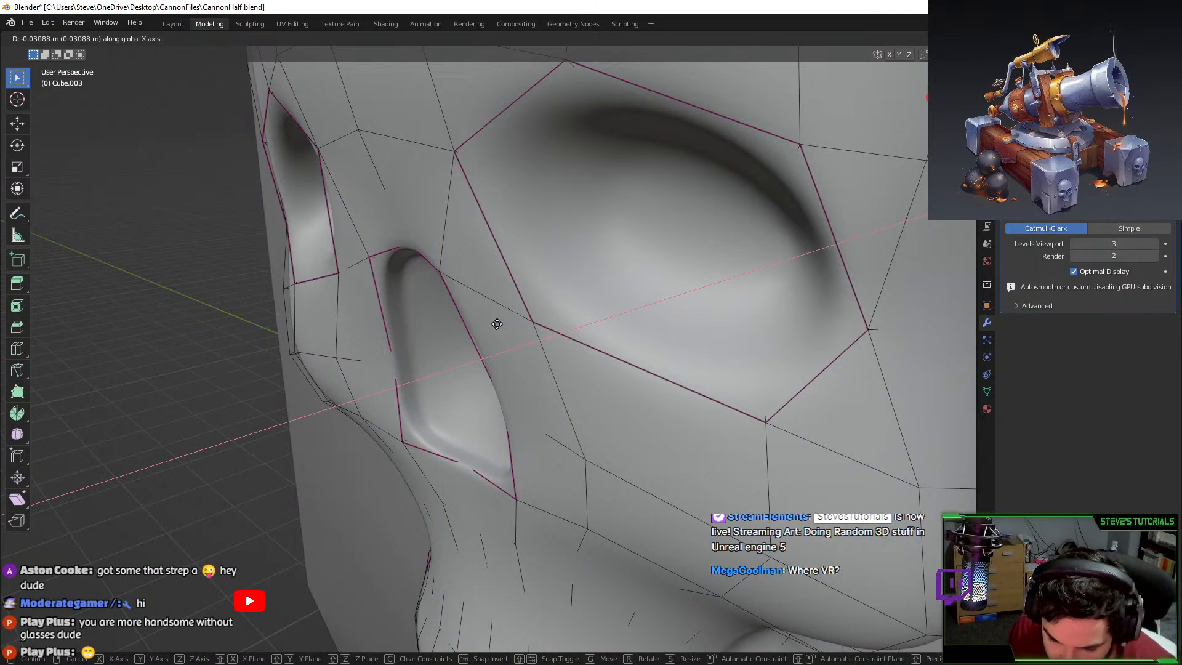
pyautogui.click(508, 322)
# Shrink the inner nose loop and preview the smoothed skull.
pyautogui.press('s')
pyautogui.click(590, 318)
pyautogui.scroll(-3, 589, 318)
pyautogui.press('Tab')
pyautogui.moveTo(530, 332); pyautogui.dragTo(613, 320, button='middle')
pyautogui.press('Tab')
# Widen the nose loop along X and stretch it taller along Z.
pyautogui.press('s')
pyautogui.press('x')
pyautogui.click(634, 309)
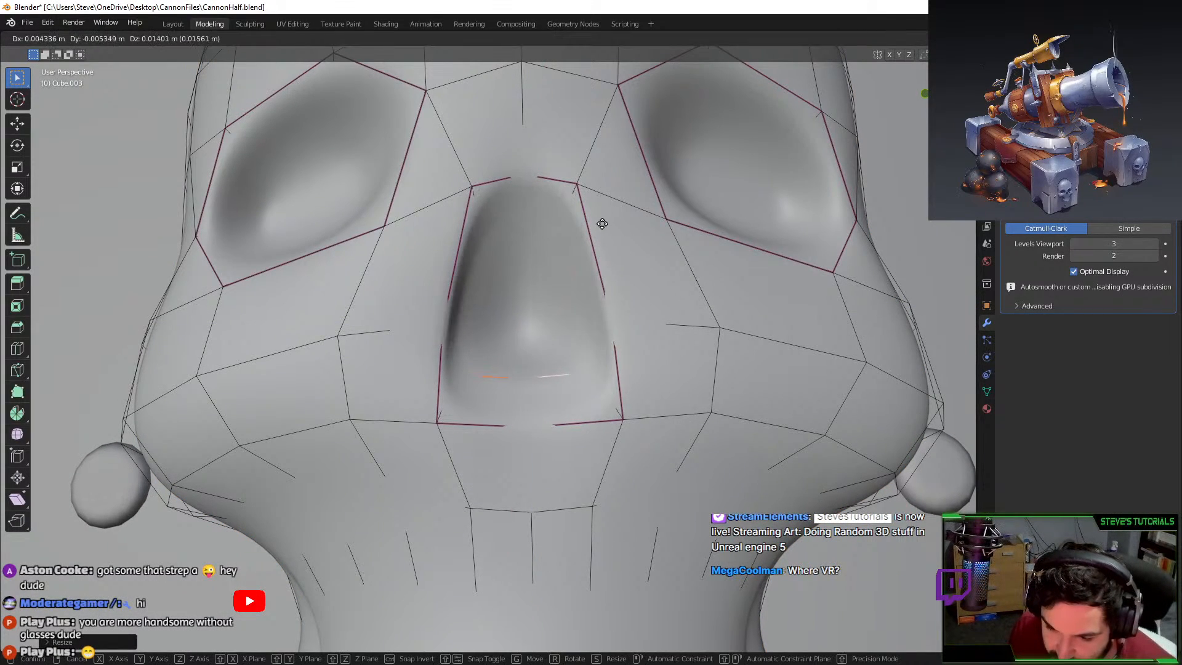
pyautogui.press('s')
pyautogui.press('z')
pyautogui.click(564, 185)
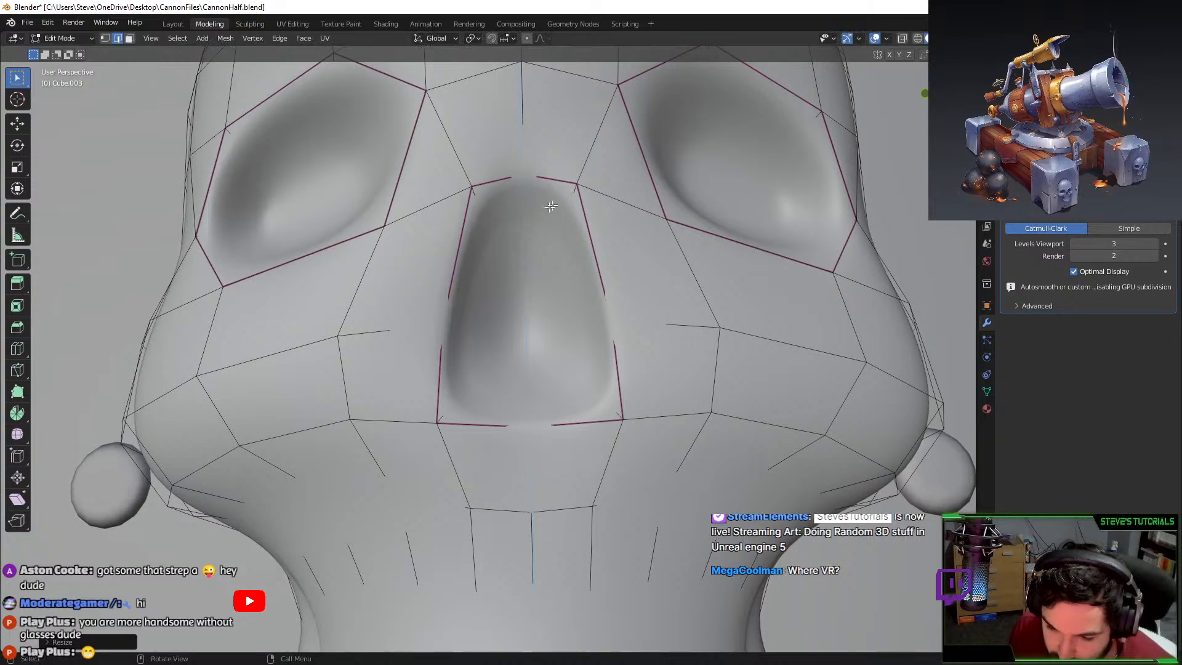
# Shift the nose loop along X and check it from the front.
pyautogui.moveTo(549, 201); pyautogui.dragTo(517, 232, button='middle')
pyautogui.press('g')
pyautogui.press('x')
pyautogui.click(501, 234)
pyautogui.press('Tab')
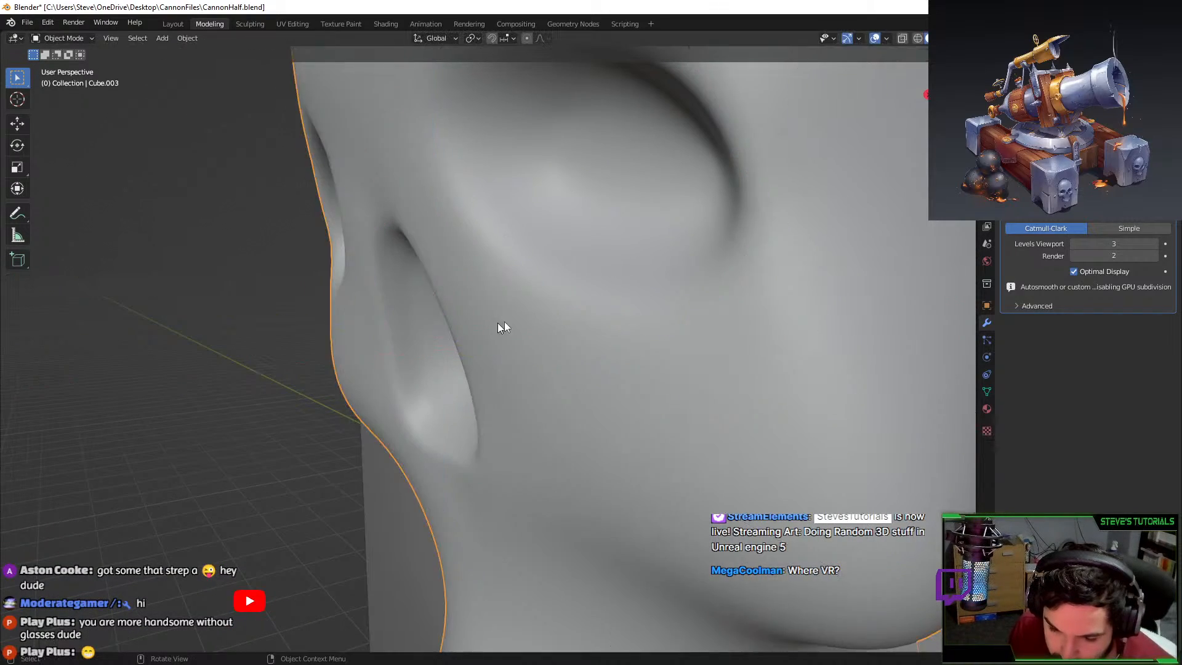
pyautogui.scroll(-5, 501, 327)
pyautogui.moveTo(500, 327); pyautogui.dragTo(582, 310, button='middle')
pyautogui.scroll(5, 554, 314)
pyautogui.press('Tab')
# Select the right, left and bottom nose loops and shrink them.
pyautogui.keyDown('alt'); pyautogui.click(542, 315); pyautogui.keyUp('alt')
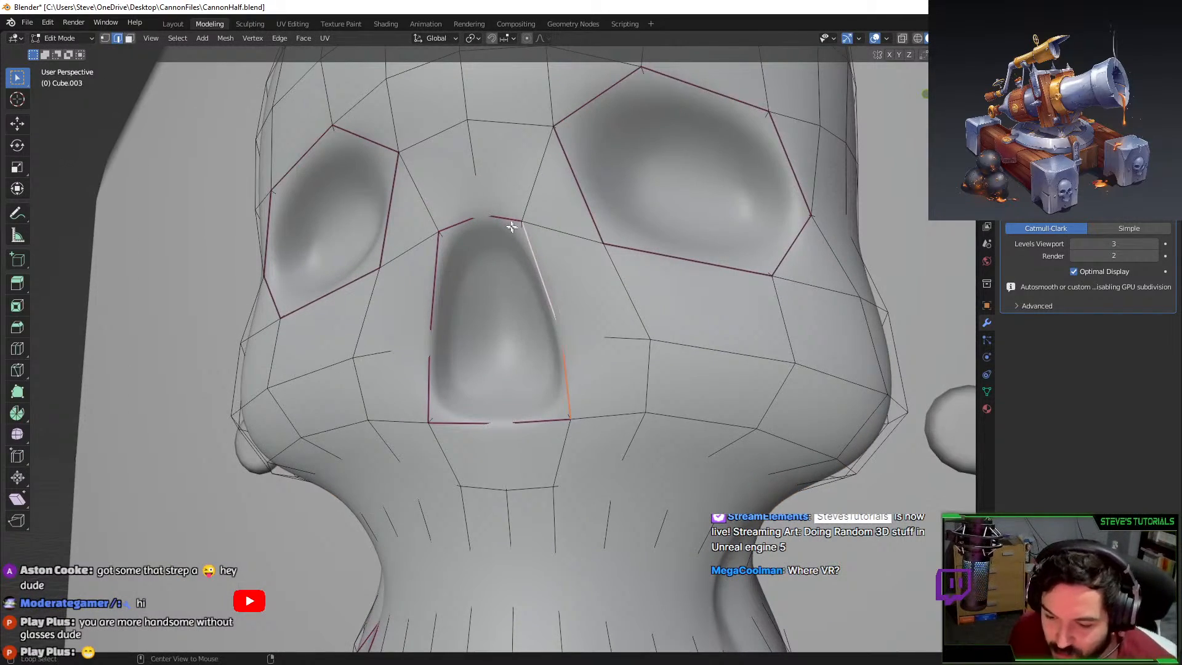
pyautogui.keyDown('alt'); pyautogui.keyDown('shift'); pyautogui.click(429, 303); pyautogui.keyUp('shift'); pyautogui.keyUp('alt')
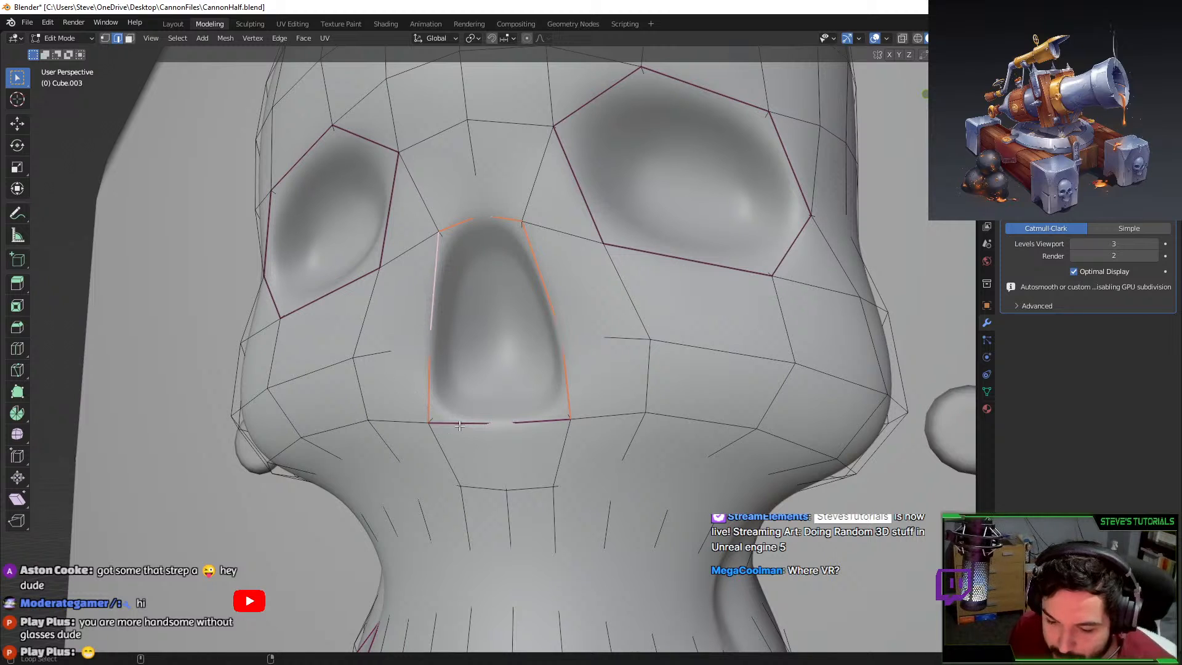
pyautogui.keyDown('alt'); pyautogui.keyDown('shift'); pyautogui.click(460, 424); pyautogui.keyUp('shift'); pyautogui.keyUp('alt')
pyautogui.press('s')
pyautogui.click(559, 336)
pyautogui.press('Tab')
pyautogui.moveTo(544, 368); pyautogui.dragTo(481, 404, button='middle')
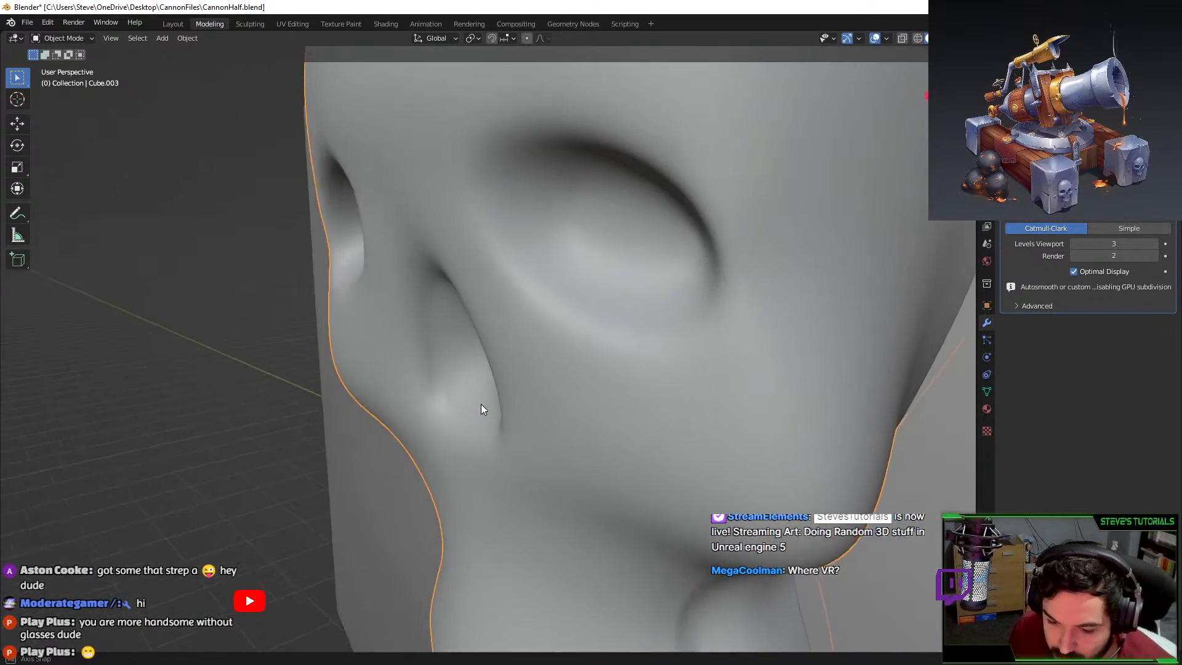
pyautogui.press('Tab')
# Crease the selected nose loop and drop viewport subdivision to 0.
pyautogui.hotkey('shift', 'e')
pyautogui.click(527, 332)
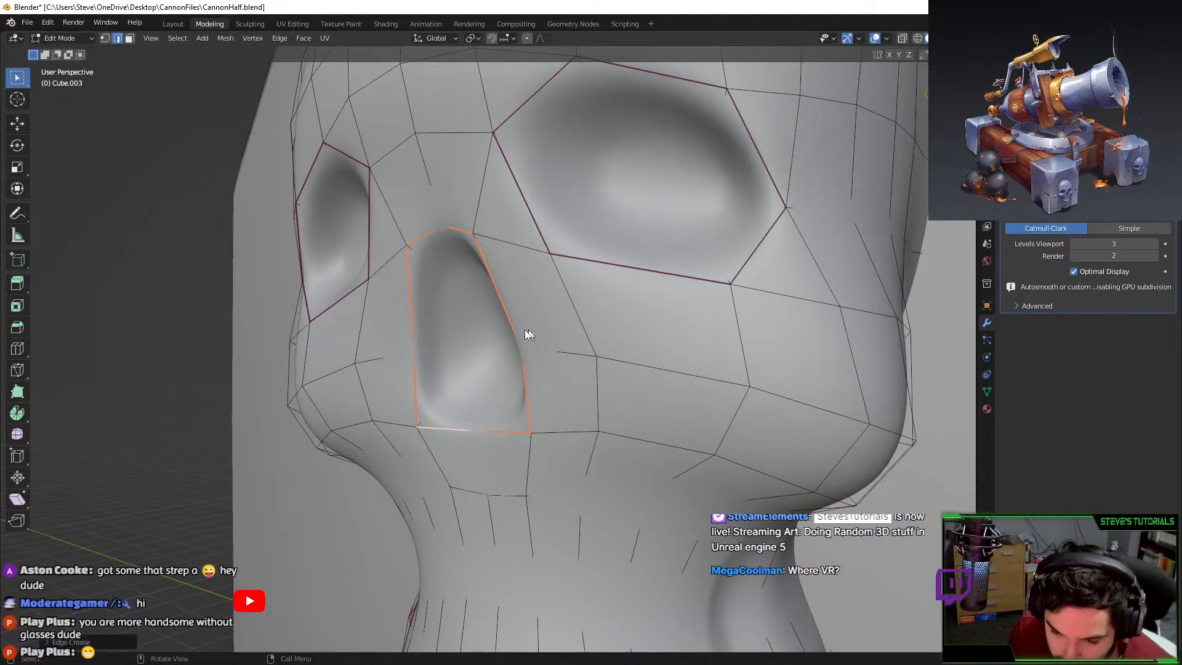
pyautogui.moveTo(527, 332); pyautogui.dragTo(556, 291, button='middle')
pyautogui.click(1073, 241)
pyautogui.click(1074, 241)
pyautogui.click(1074, 241)
# Resize the inner nose loop on the blocky mesh, including along X.
pyautogui.keyDown('alt'); pyautogui.click(438, 298); pyautogui.keyUp('alt')
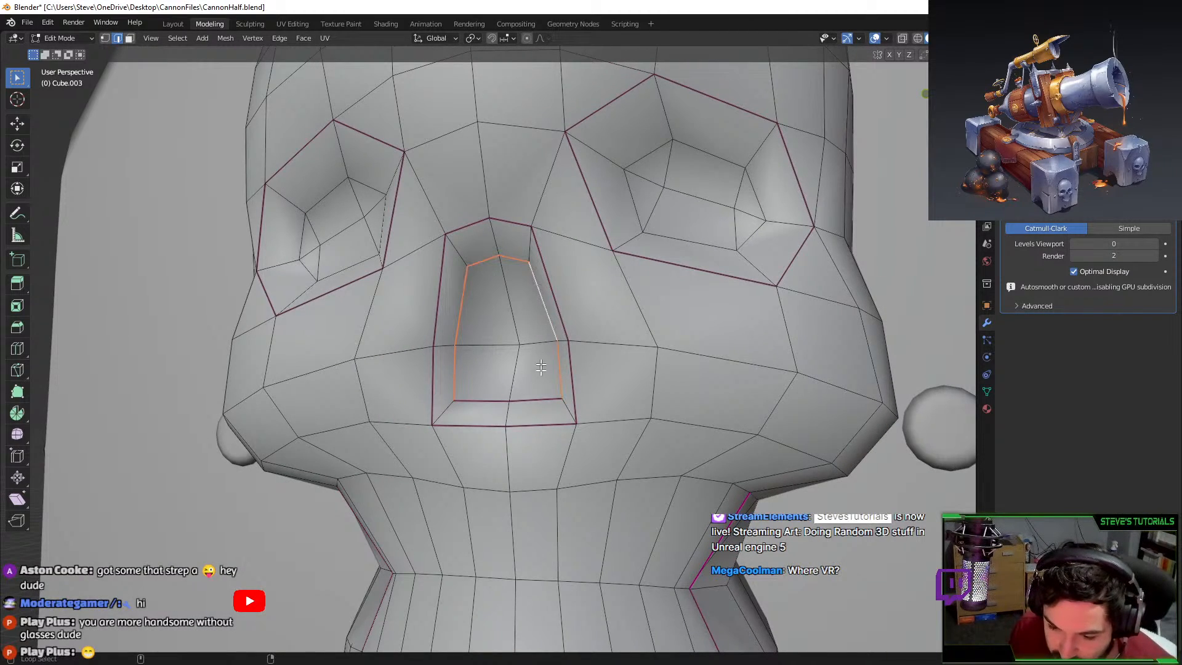
pyautogui.press('Tab')
# Restore the skull's smooth subdivision preview to level 3.
pyautogui.press('Tab')
pyautogui.moveTo(568, 343); pyautogui.dragTo(621, 338, button='middle')
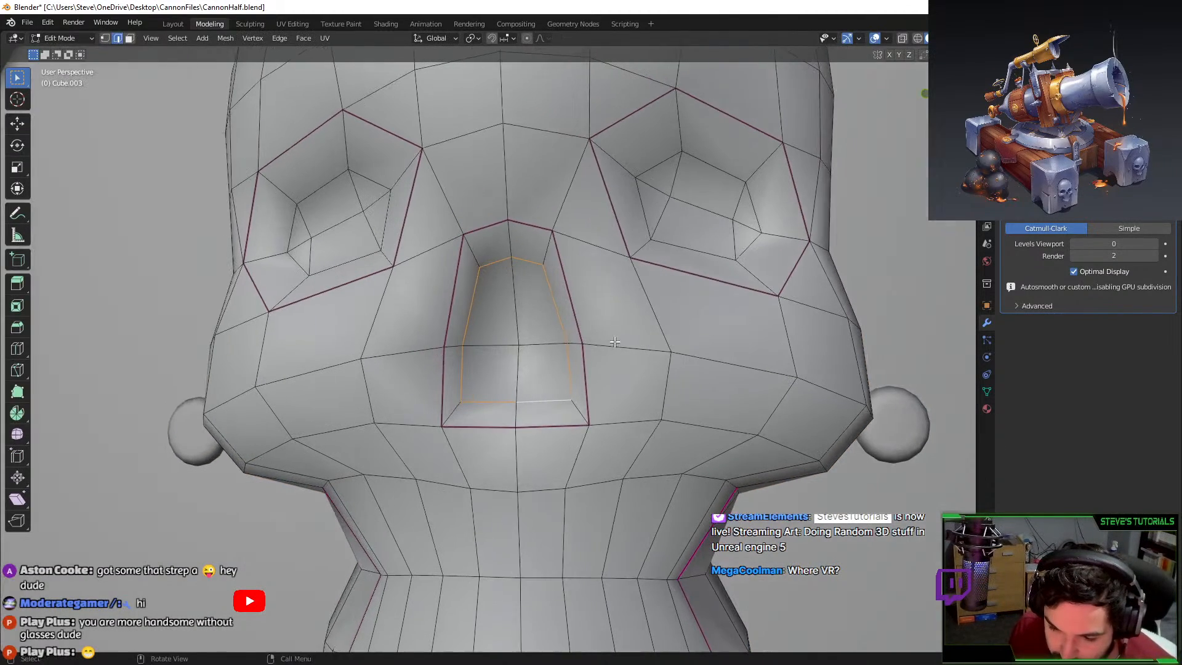
pyautogui.press('s')
pyautogui.click(628, 338)
pyautogui.press('s')
pyautogui.press('x')
pyautogui.click(550, 217)
pyautogui.moveTo(640, 271); pyautogui.dragTo(673, 289, button='middle')
pyautogui.press('s')
pyautogui.click(565, 306)
pyautogui.press('Tab')
pyautogui.scroll(-8, 673, 289)
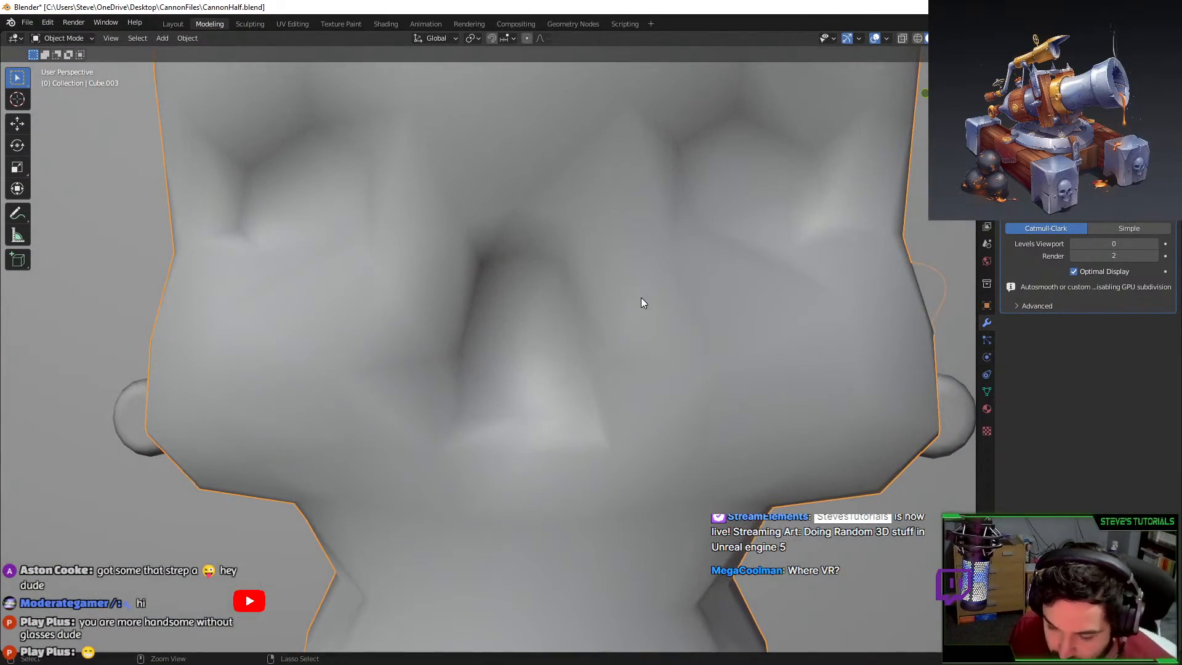
pyautogui.hotkey('ctrl', '3')
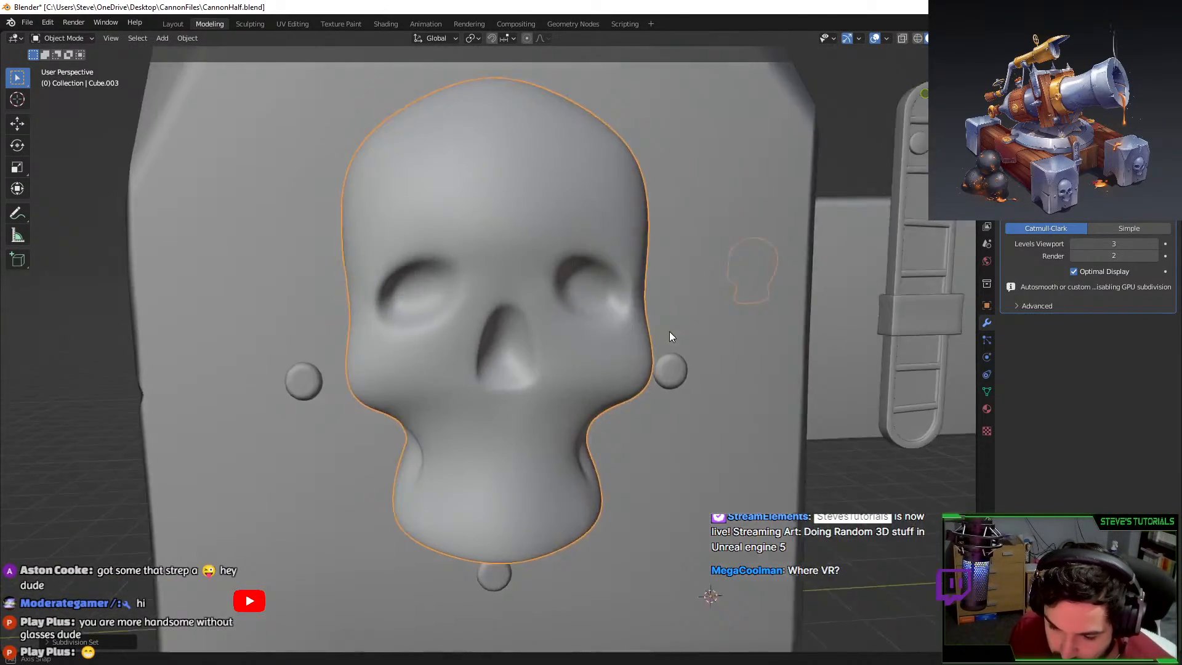
pyautogui.press('Tab')
pyautogui.moveTo(669, 335); pyautogui.dragTo(554, 351, button='middle')
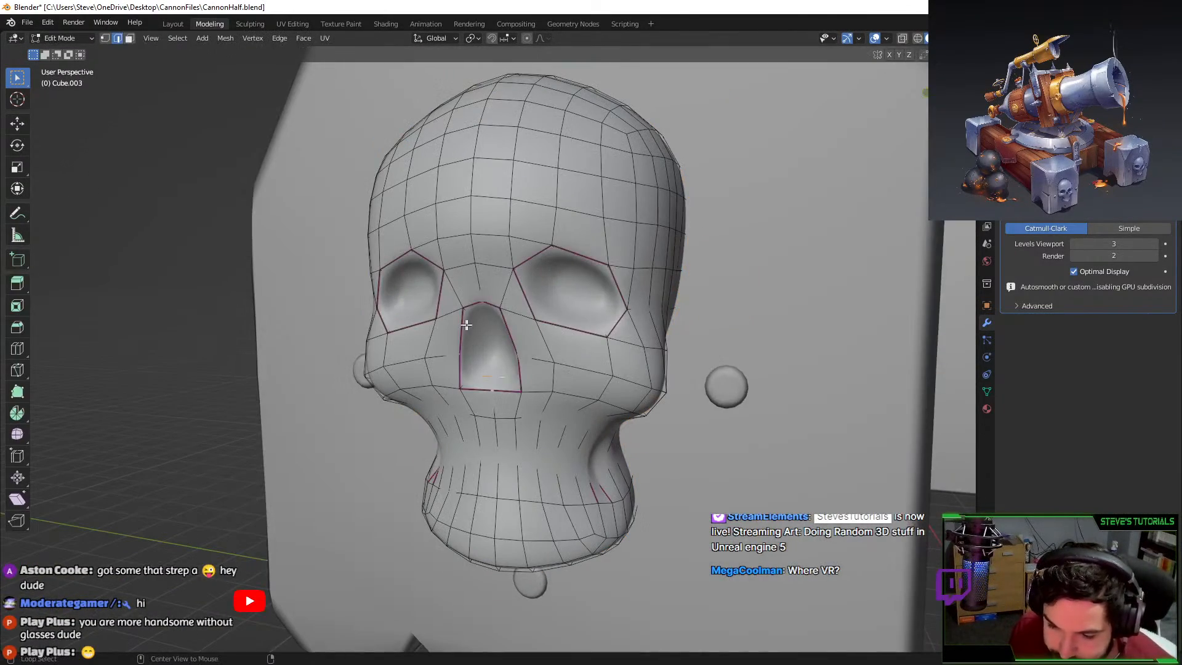
# Crease the selected nose edge loop and check the result in Object Mode.
pyautogui.keyDown('alt'); pyautogui.click(463, 371); pyautogui.keyUp('alt')
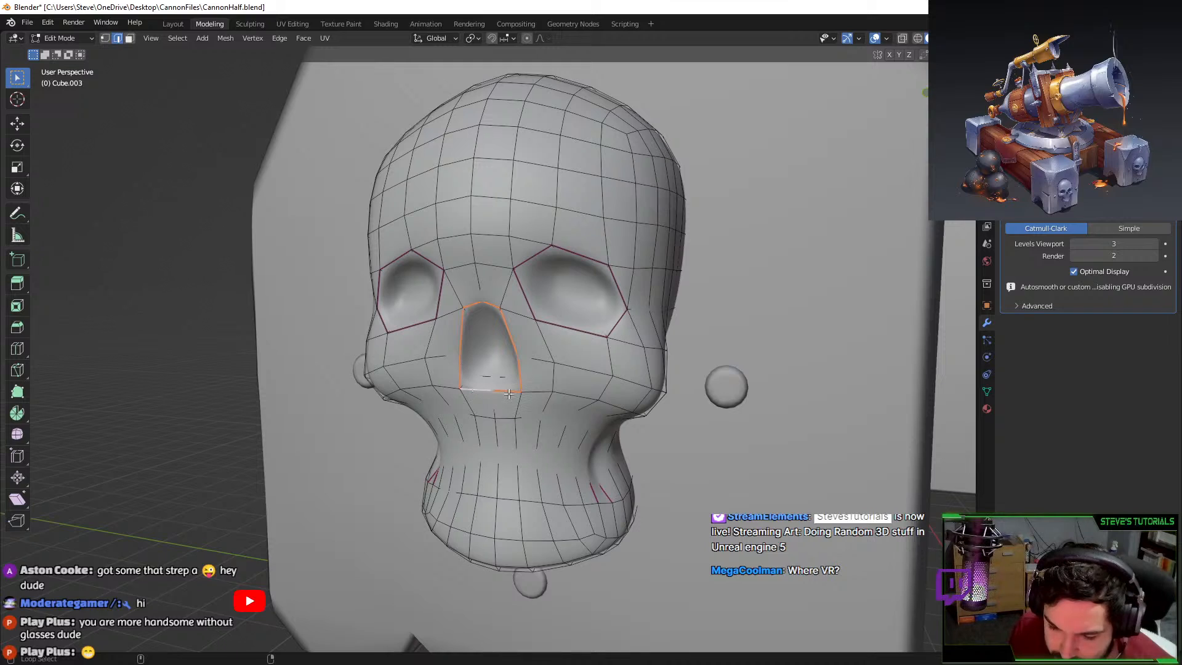
pyautogui.hotkey('shift', 'e')
pyautogui.click(577, 339)
pyautogui.press('Tab')
pyautogui.moveTo(578, 339); pyautogui.dragTo(610, 377, button='middle')
pyautogui.scroll(-3, 588, 338)
pyautogui.hotkey('ctrl', 'z')
pyautogui.hotkey('ctrl', 'z')
pyautogui.hotkey('ctrl', 'z')
pyautogui.hotkey('ctrl', 'z')
pyautogui.hotkey('ctrl', 'z')
pyautogui.hotkey('ctrl', 'z')
pyautogui.hotkey('ctrl', 'z')
pyautogui.hotkey('ctrl', 'z')
pyautogui.hotkey('ctrl', 'z')
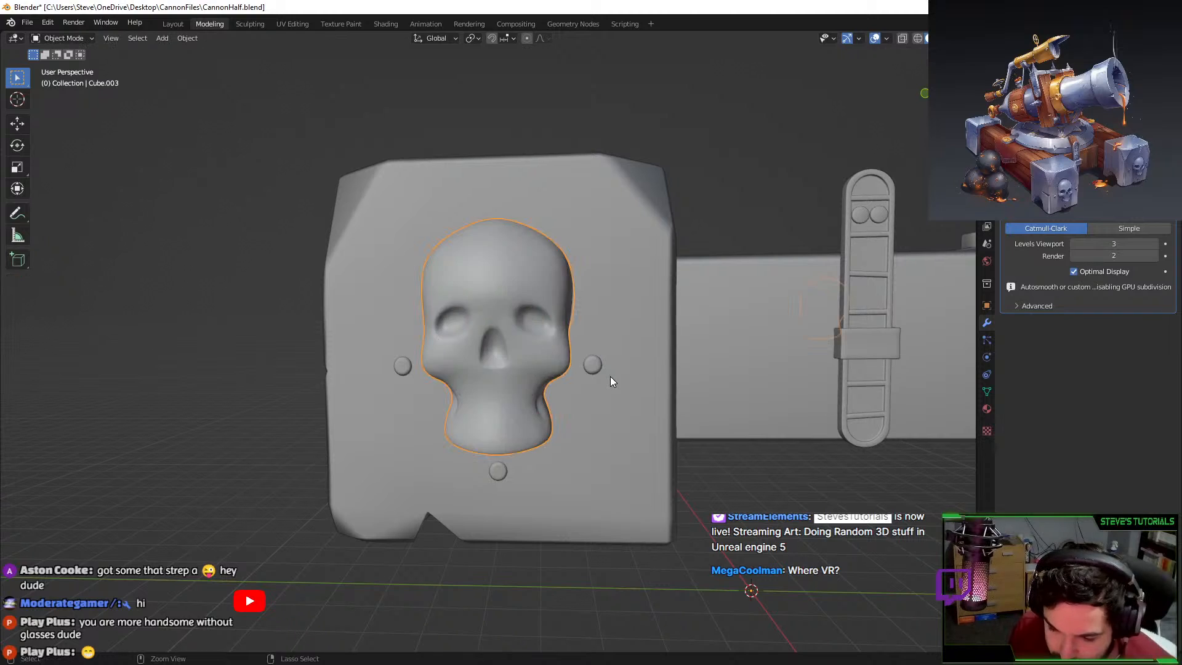
pyautogui.hotkey('ctrl', 'shift', 'z')
pyautogui.hotkey('ctrl', 'shift', 'z')
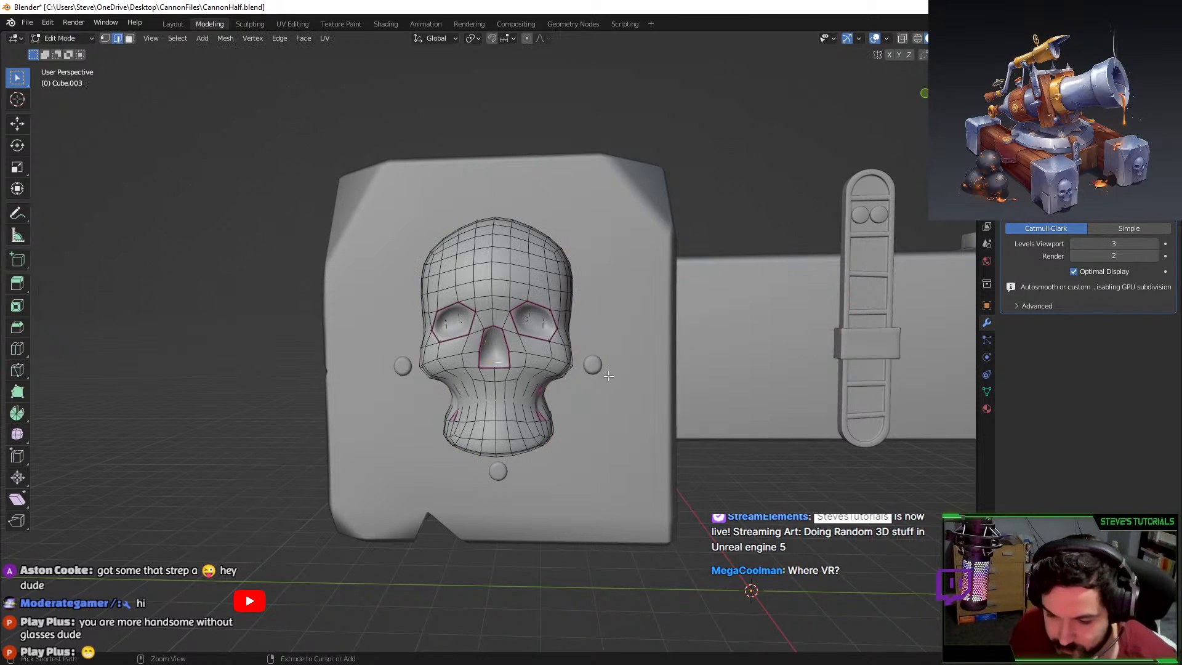
pyautogui.scroll(7, 496, 380)
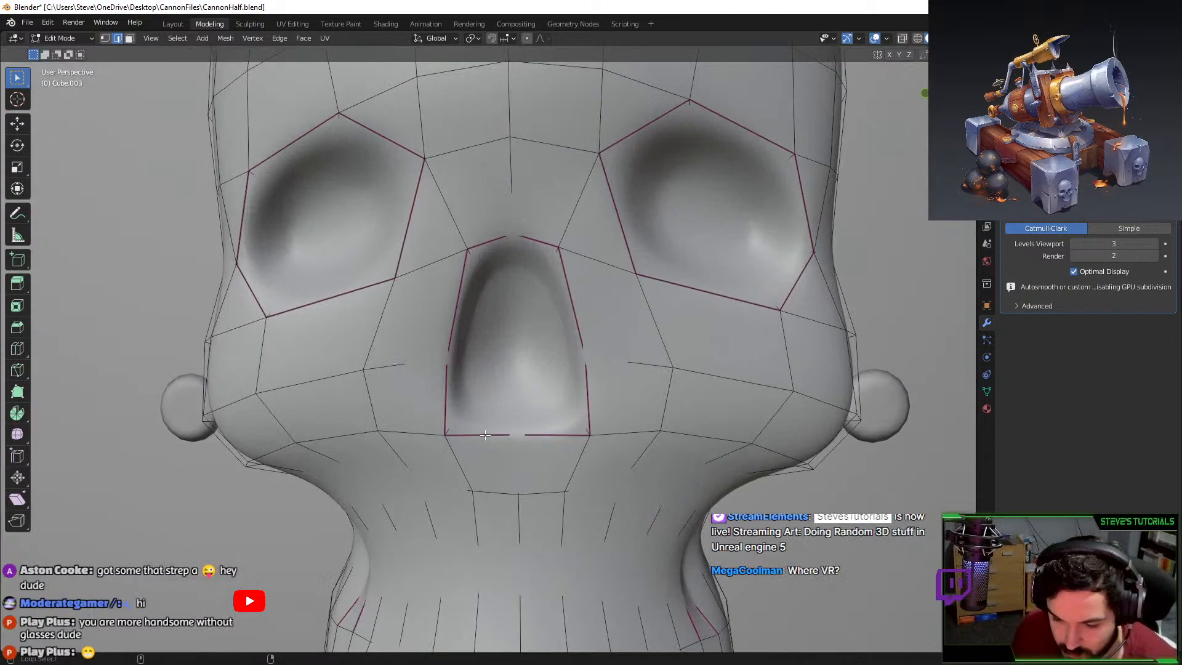
pyautogui.scroll(-1, 497, 419)
pyautogui.moveTo(497, 420); pyautogui.dragTo(466, 414, button='middle')
pyautogui.press('Tab')
pyautogui.press('Tab')
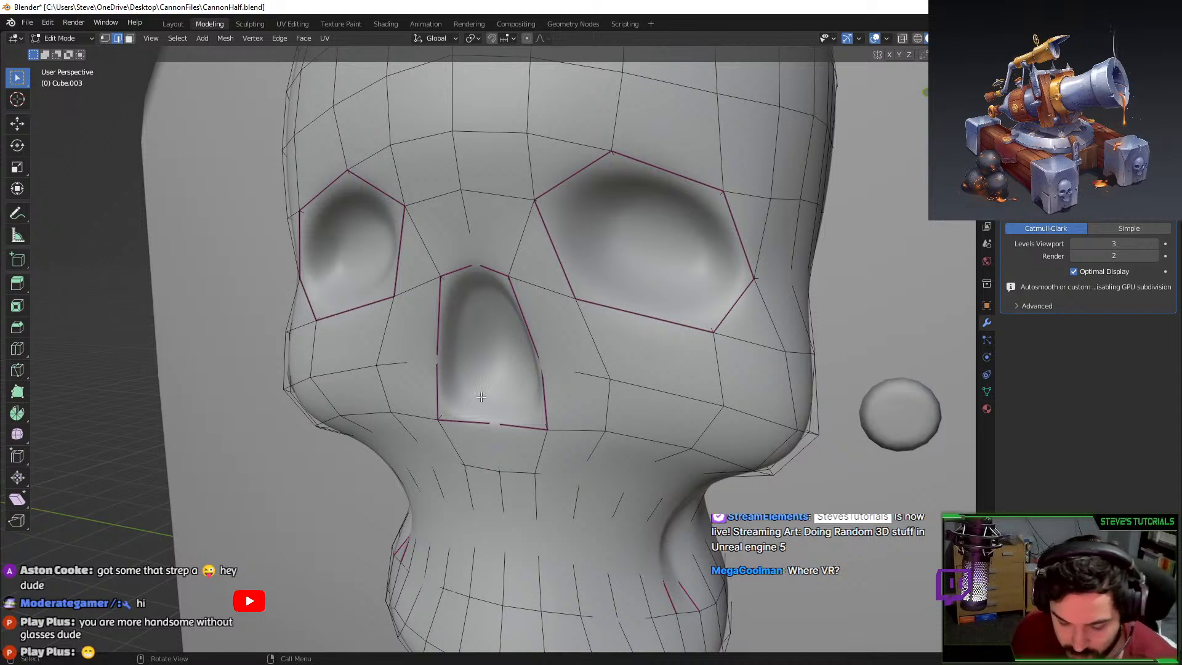
# Remove the extra nose edge loop with Delete Edge Loops.
pyautogui.press('F3')
pyautogui.write('delete edge loo')
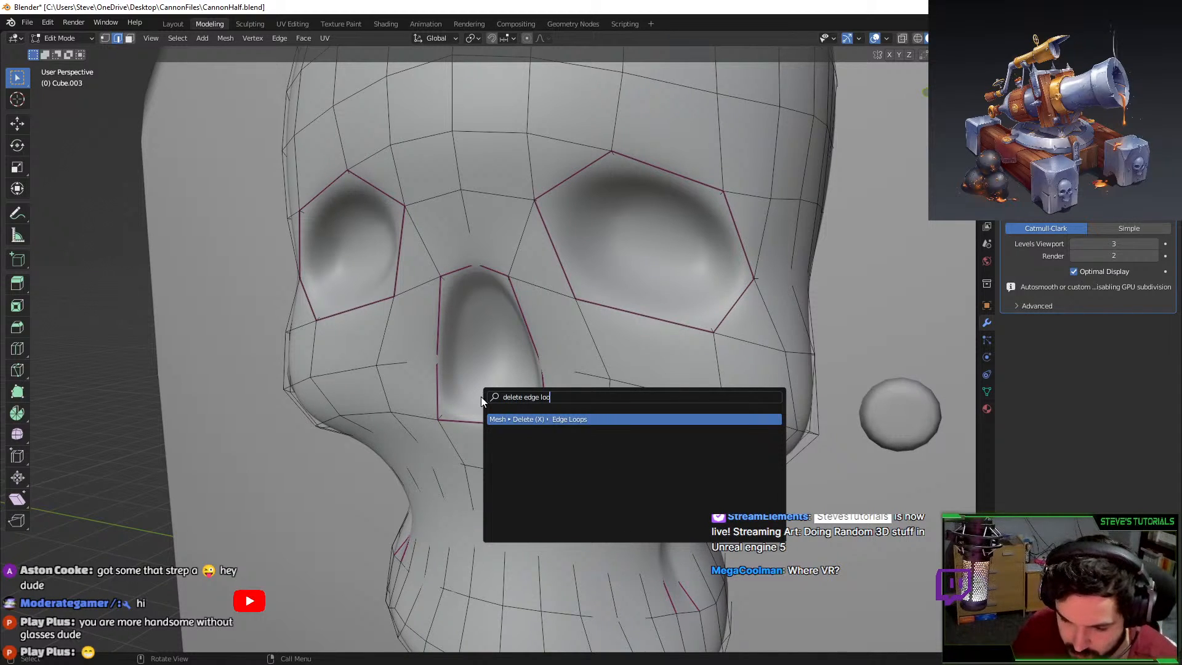
pyautogui.press('Return')
pyautogui.press('Tab')
pyautogui.moveTo(828, 335); pyautogui.dragTo(581, 342, button='middle')
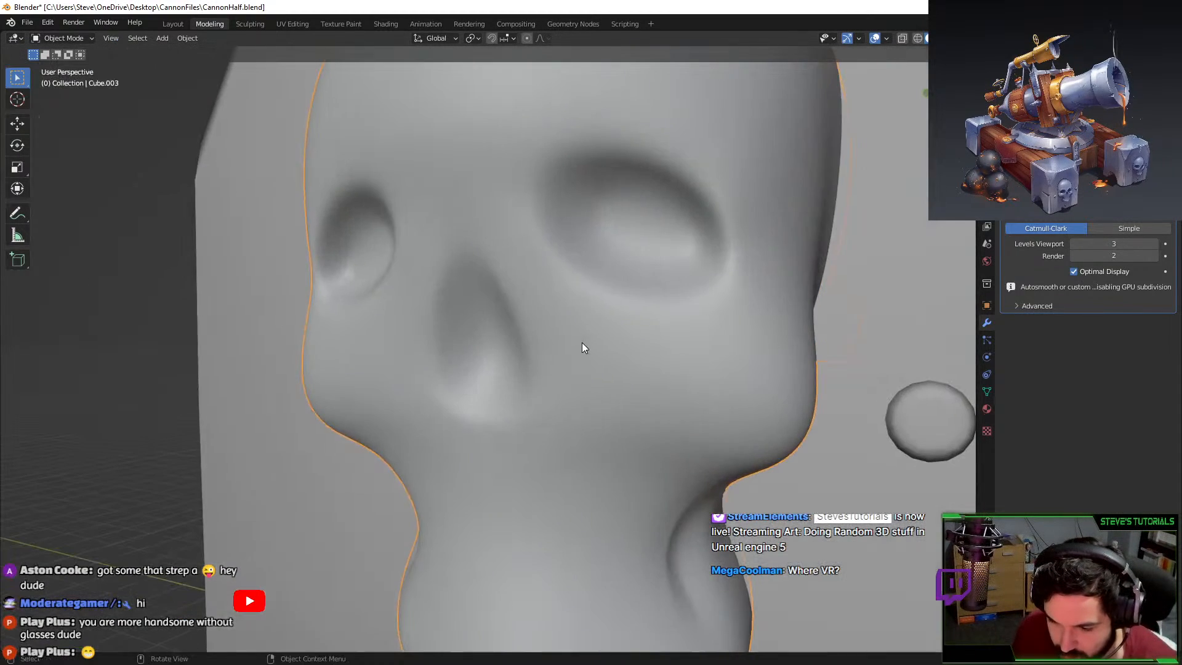
pyautogui.press('Tab')
# Select the eleven outline edges around the skull's nose socket.
pyautogui.click(504, 294)
pyautogui.keyDown('shift'); pyautogui.click(466, 245); pyautogui.keyUp('shift')
pyautogui.keyDown('shift'); pyautogui.click(458, 257); pyautogui.keyUp('shift')
pyautogui.click(474, 256)
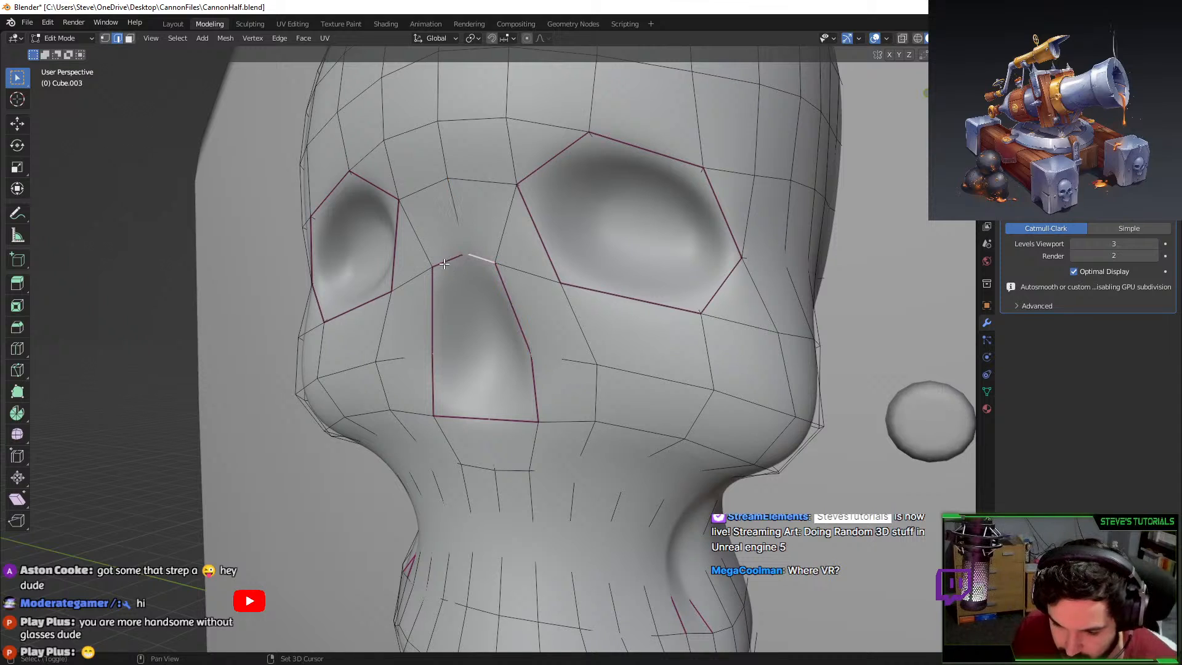
pyautogui.keyDown('shift'); pyautogui.click(446, 267); pyautogui.keyUp('shift')
pyautogui.keyDown('shift'); pyautogui.click(429, 304); pyautogui.keyUp('shift')
pyautogui.keyDown('shift'); pyautogui.click(432, 379); pyautogui.keyUp('shift')
pyautogui.keyDown('shift'); pyautogui.click(449, 419); pyautogui.keyUp('shift')
pyautogui.keyDown('shift'); pyautogui.click(510, 424); pyautogui.keyUp('shift')
pyautogui.keyDown('shift'); pyautogui.click(522, 317); pyautogui.keyUp('shift')
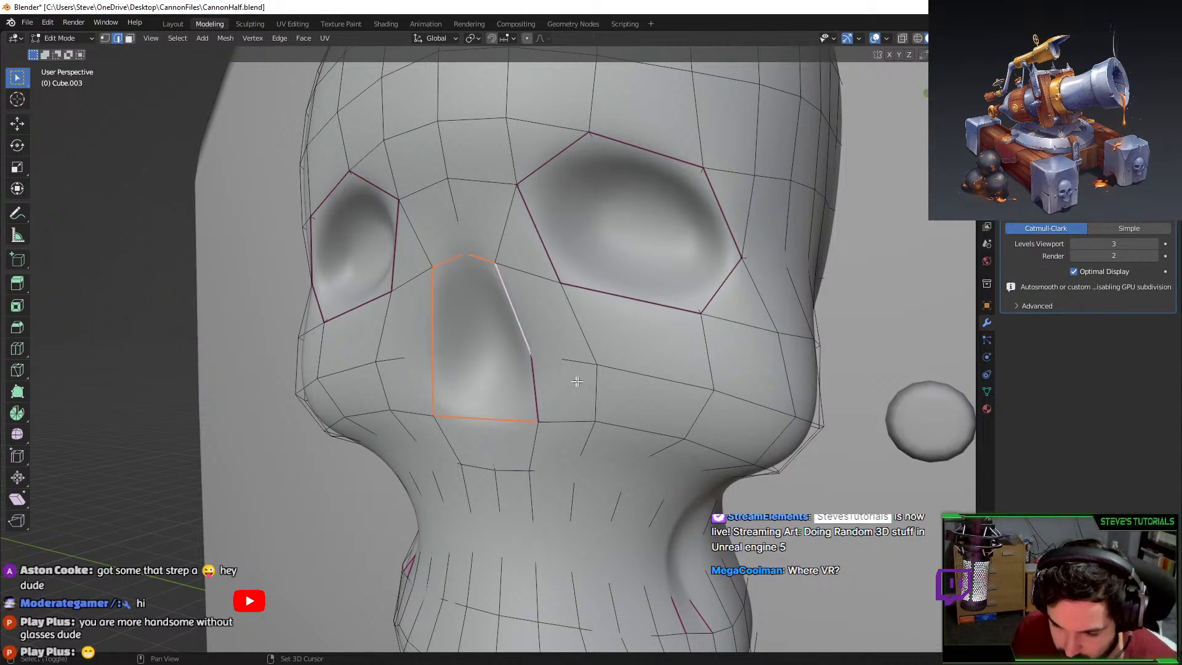
pyautogui.keyDown('shift'); pyautogui.click(534, 388); pyautogui.keyUp('shift')
# Crease the nose outline edges, then readjust the crease after inspecting it.
pyautogui.hotkey('shift', 'e')
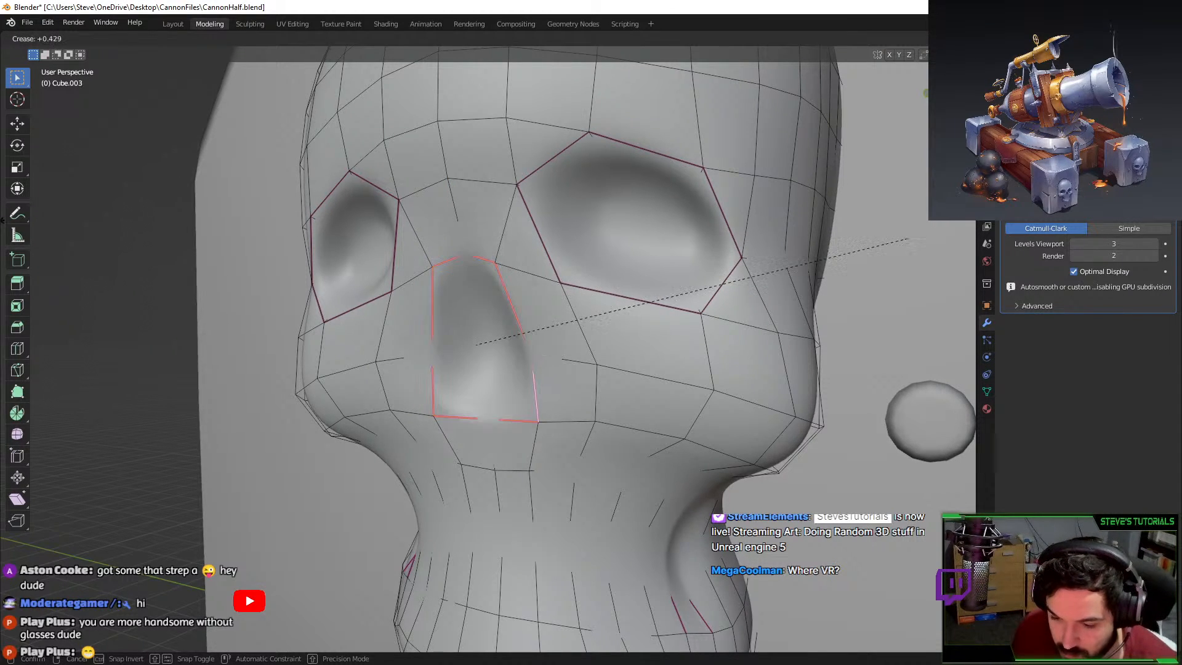
pyautogui.click(838, 244)
pyautogui.press('Tab')
pyautogui.moveTo(658, 297); pyautogui.dragTo(693, 291, button='middle')
pyautogui.press('Tab')
pyautogui.hotkey('shift', 'e')
pyautogui.click(740, 277)
pyautogui.press('Tab')
pyautogui.scroll(-8, 659, 443)
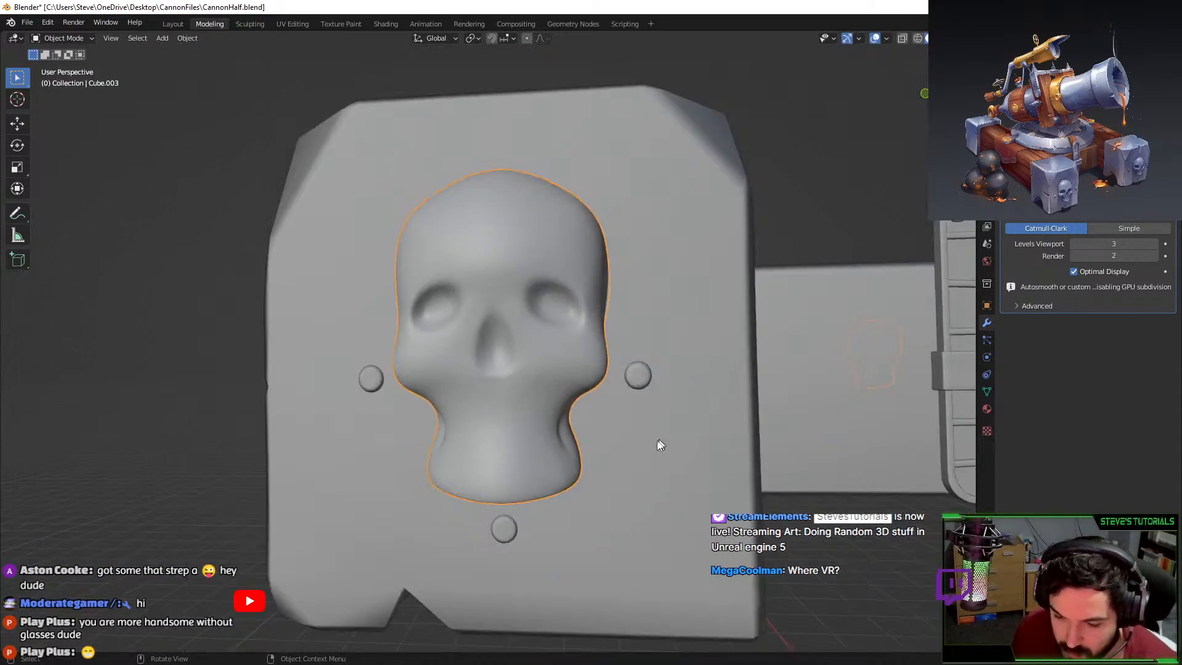
pyautogui.moveTo(659, 443); pyautogui.dragTo(616, 462, button='middle')
# Export the selected skull emblems as FBX over CannonLPMirrored.fbx in CannonFiles.
pyautogui.scroll(-5, 512, 331)
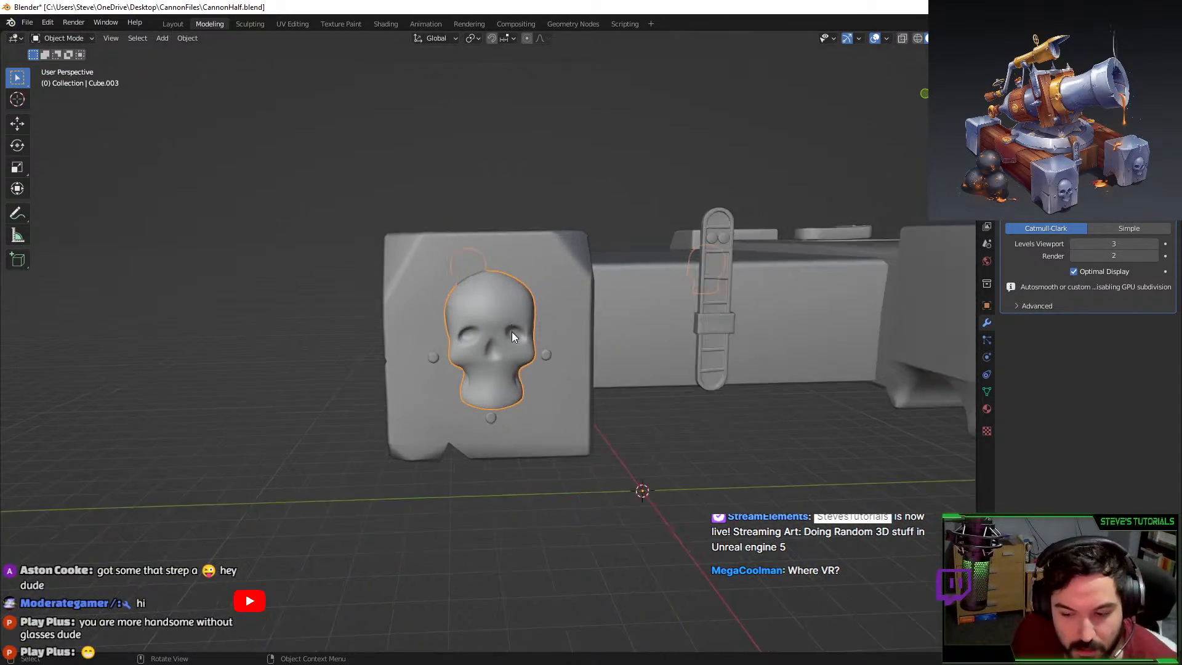
pyautogui.click(28, 22)
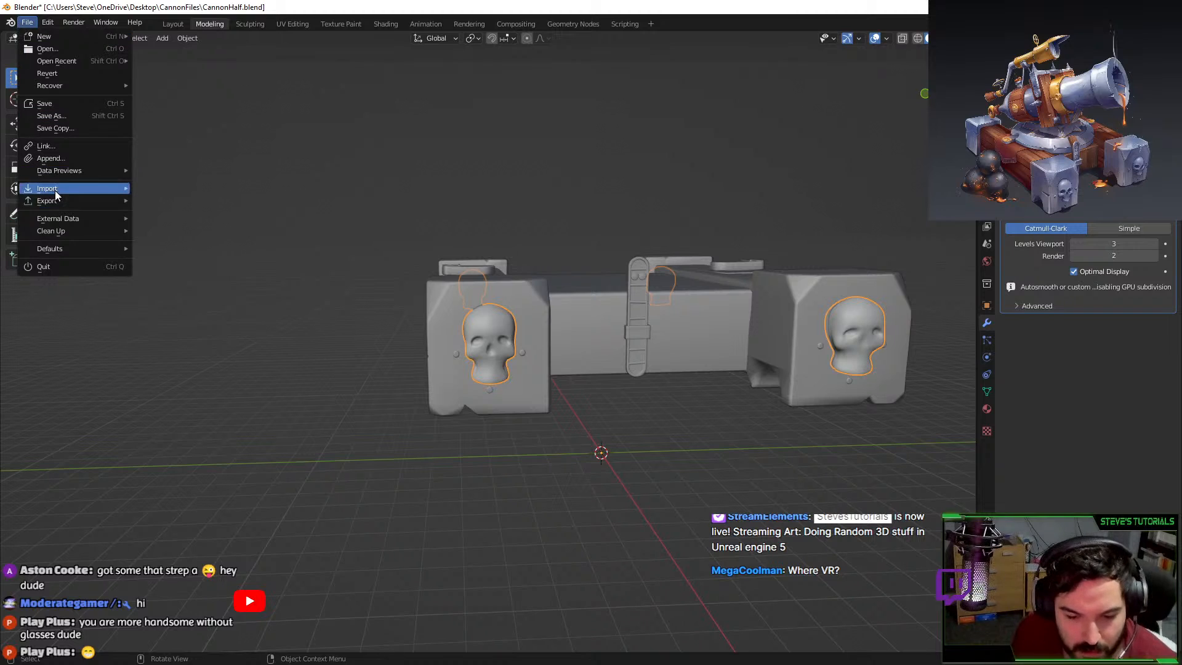
pyautogui.moveTo(65, 198)
pyautogui.click(215, 311)
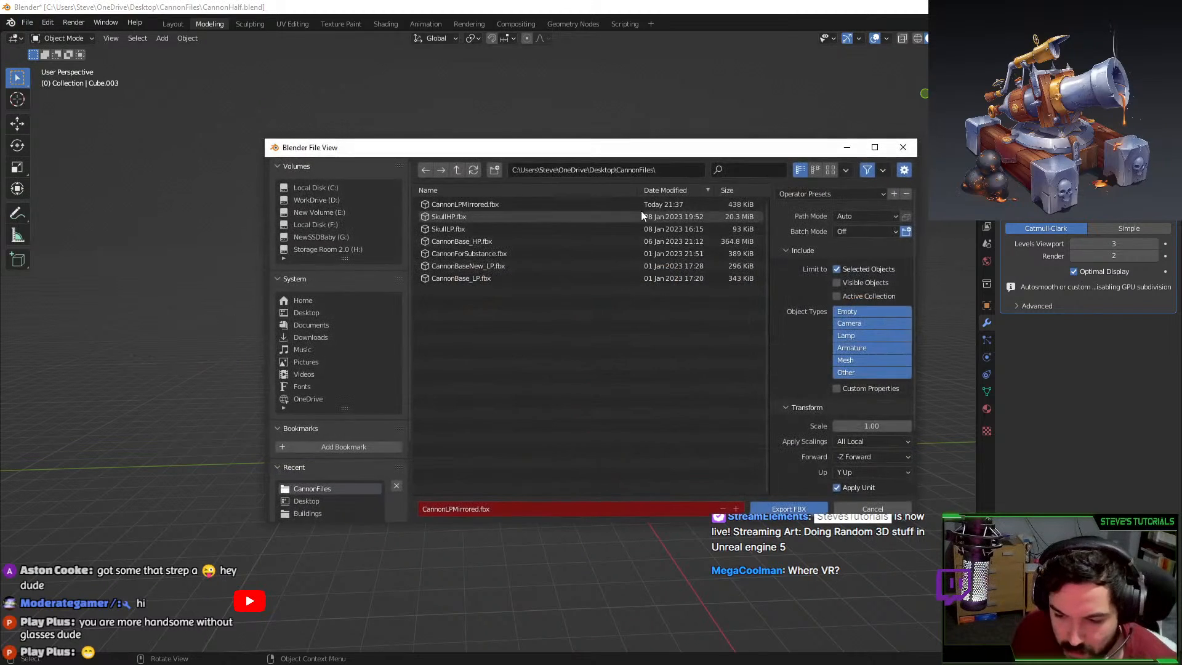
pyautogui.doubleClick(547, 205)
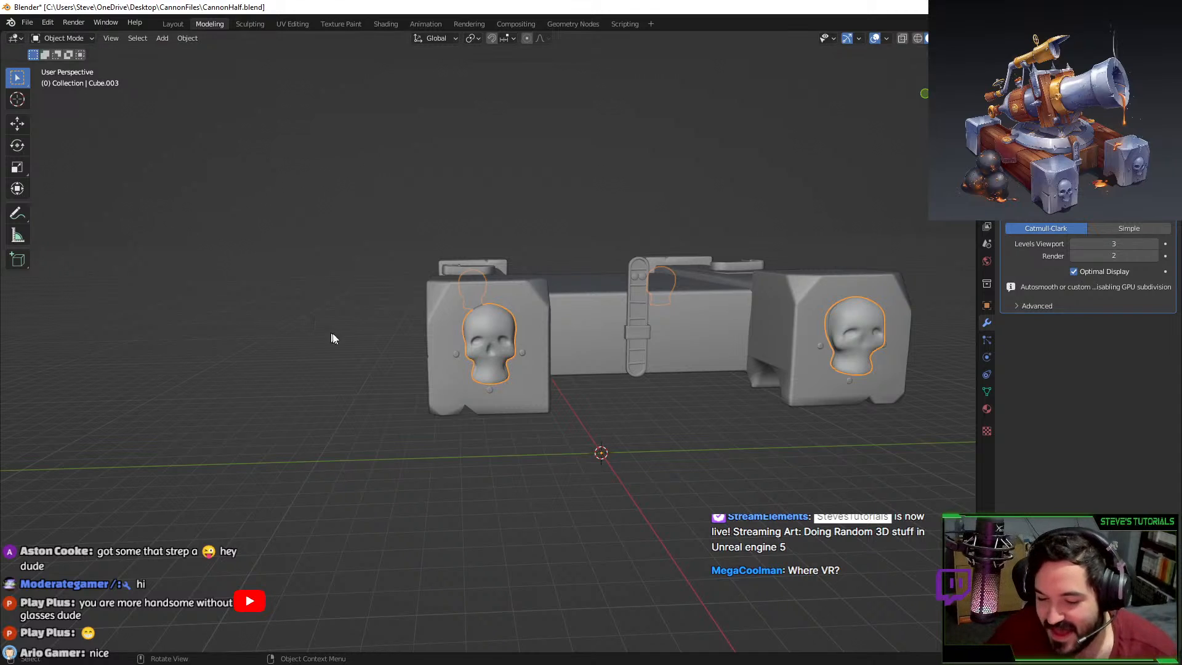
pyautogui.moveTo(332, 334); pyautogui.dragTo(456, 330, button='middle')
# Select everything, then undo it so only the skulls stay selected.
pyautogui.press('a')
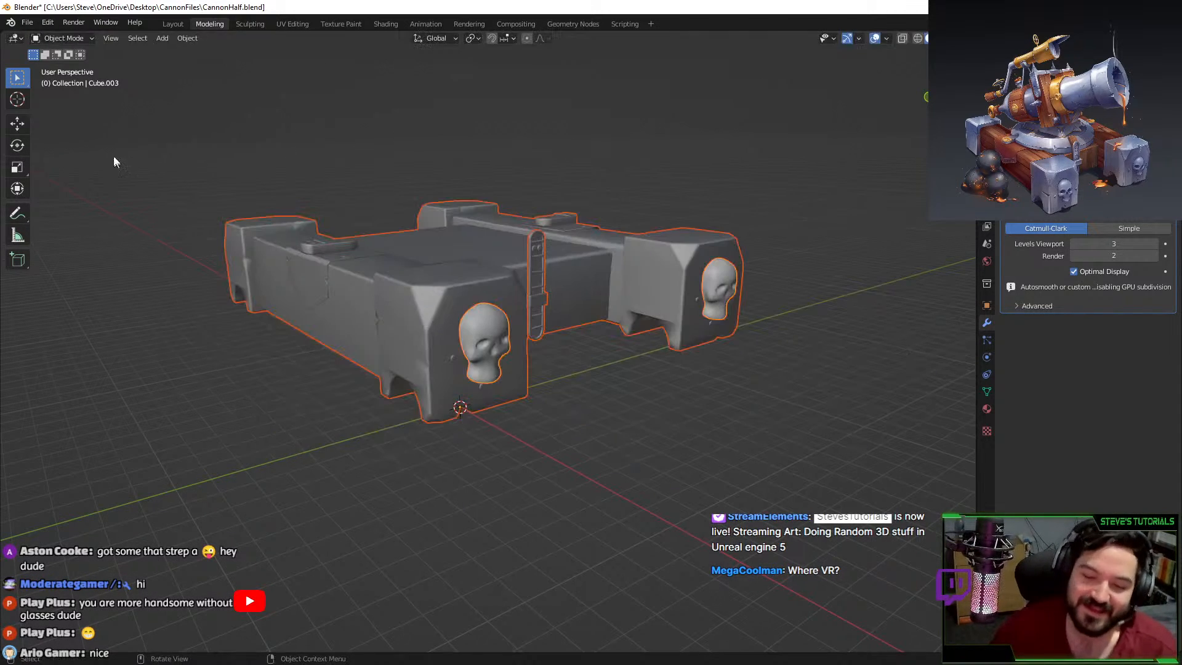
pyautogui.click(27, 22)
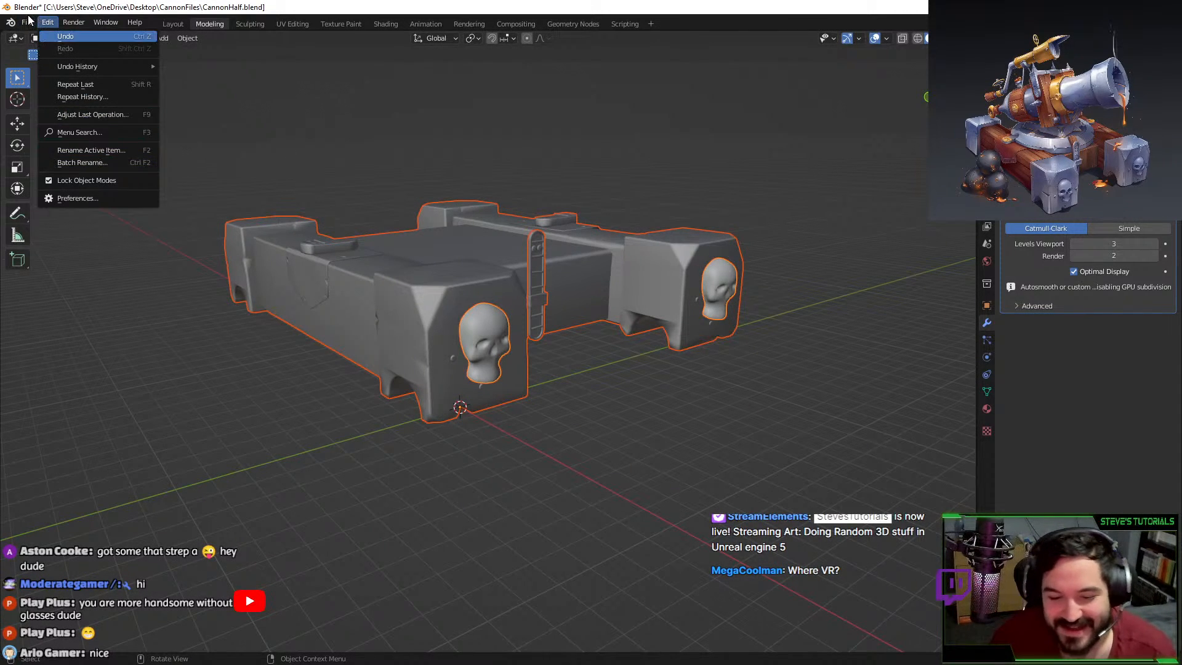
pyautogui.click(66, 36)
# Export the skulls as FBX over SkullHP.fbx, then deselect everything.
pyautogui.click(27, 23)
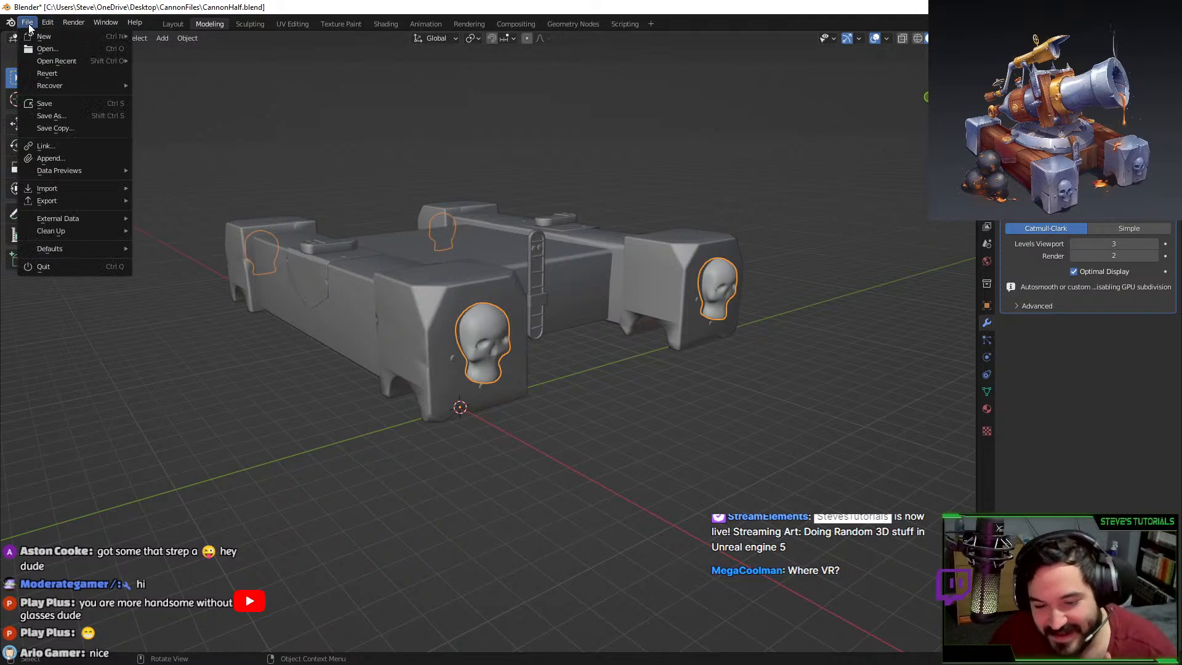
pyautogui.moveTo(59, 198)
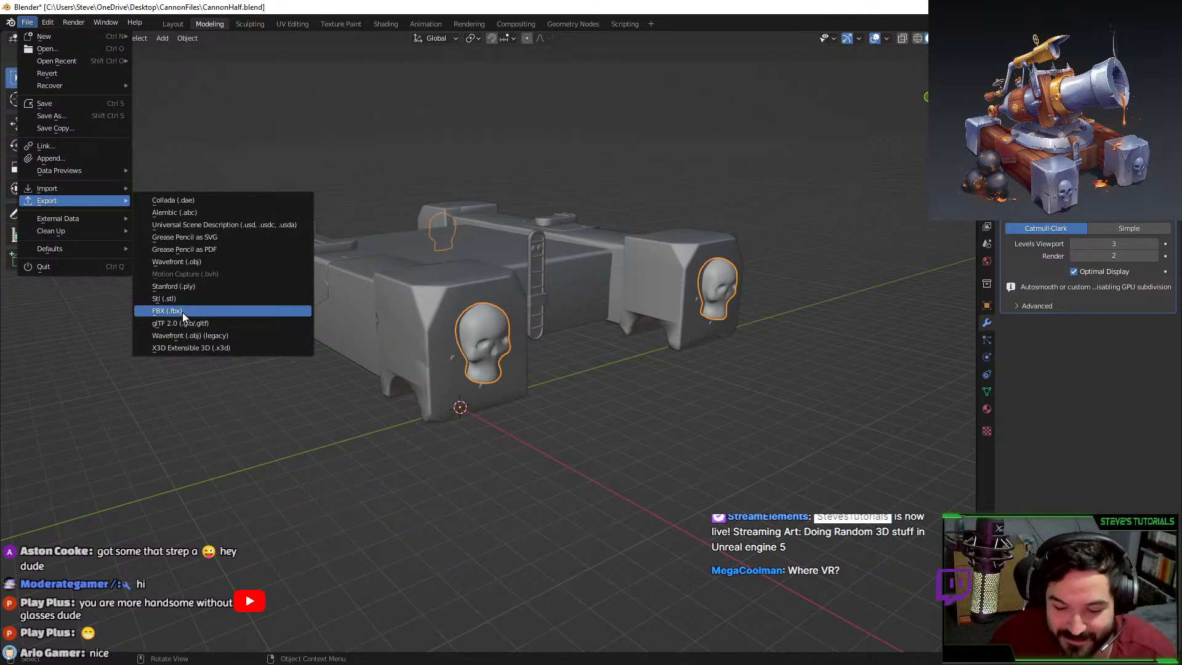
pyautogui.click(178, 311)
pyautogui.doubleClick(478, 207)
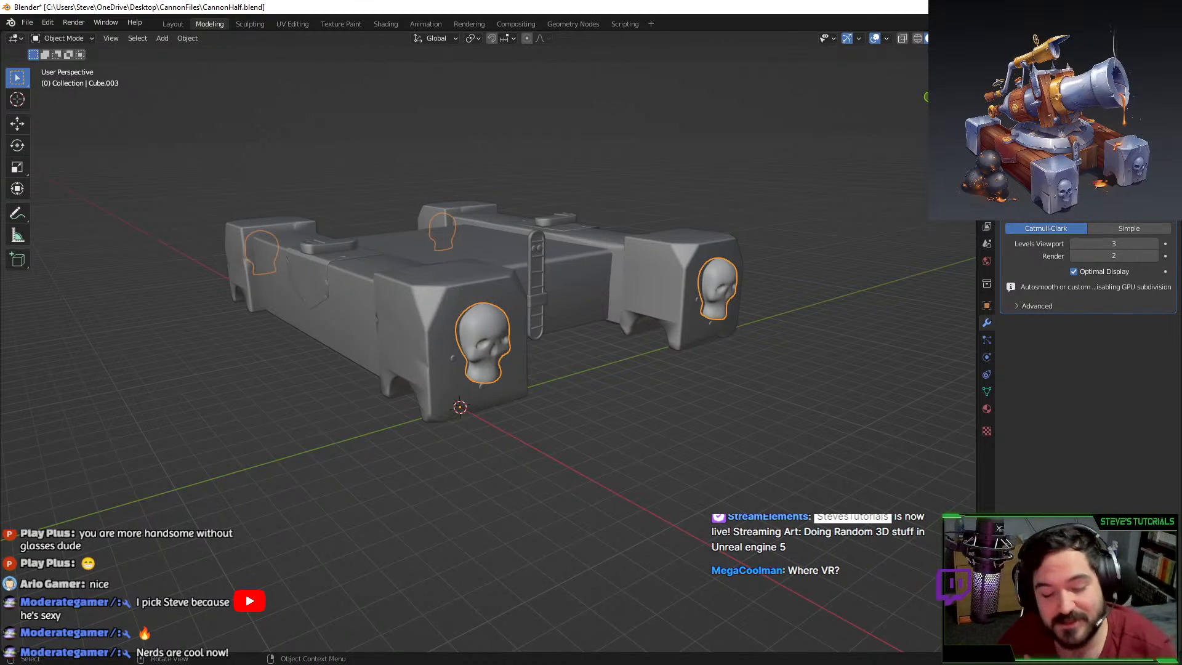
pyautogui.hotkey('alt', 'a')
# Save CannonHalf.blend with Ctrl+S.
pyautogui.hotkey('ctrl', 's')
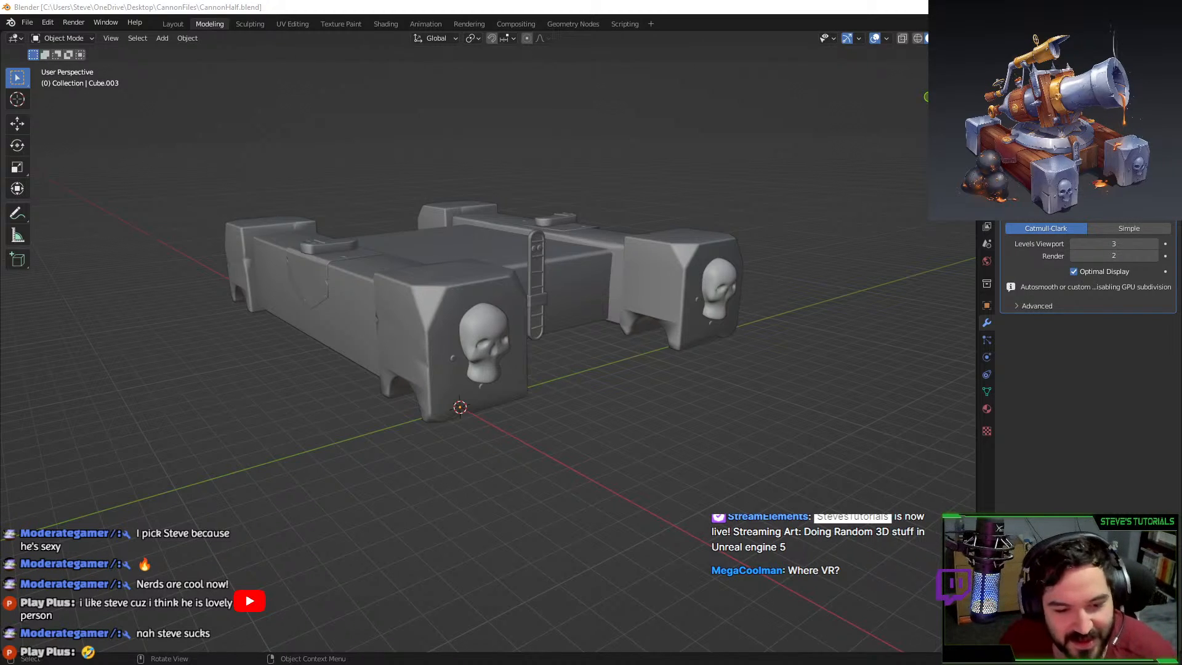
pyautogui.hotkey('alt', 'Tab')
# Reimport CannonLPMirrored.fbx as the project mesh, then open the Bake Mesh Maps settings.
pyautogui.click(36, 21)
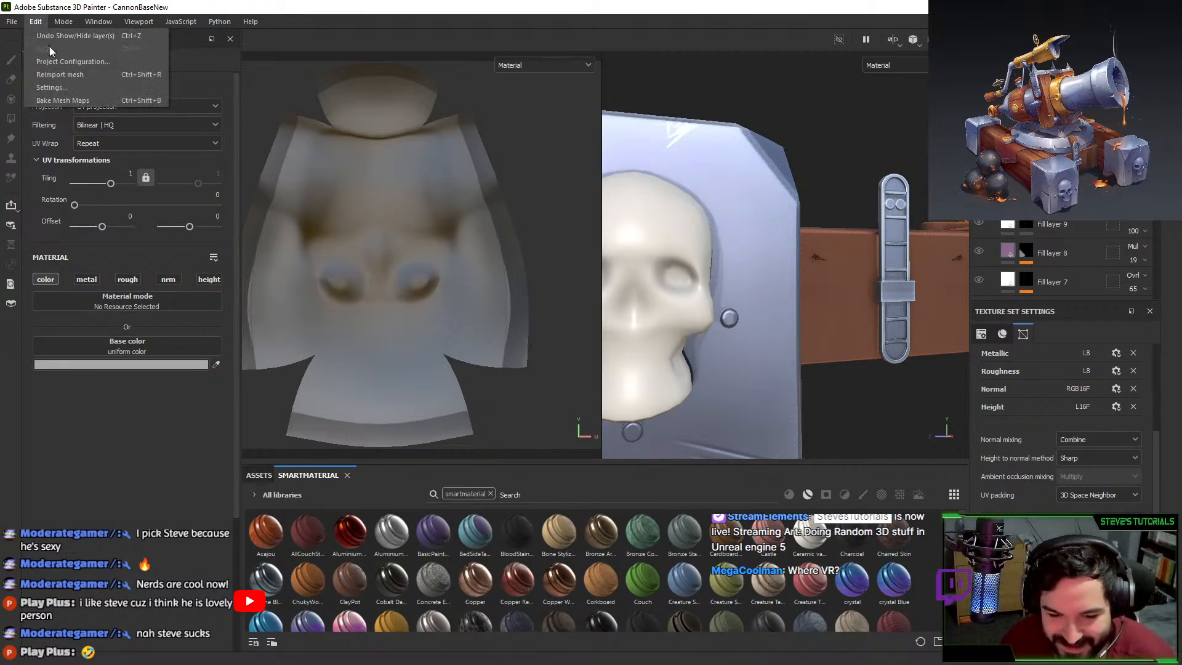
pyautogui.click(73, 67)
pyautogui.click(707, 239)
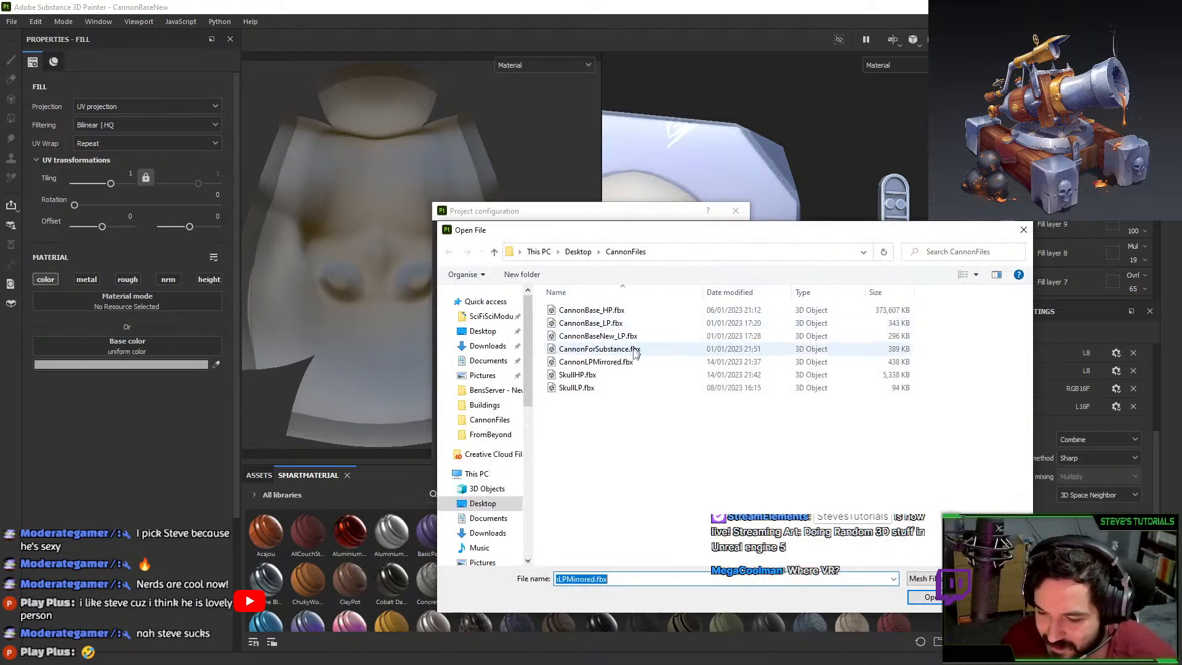
pyautogui.press('Return')
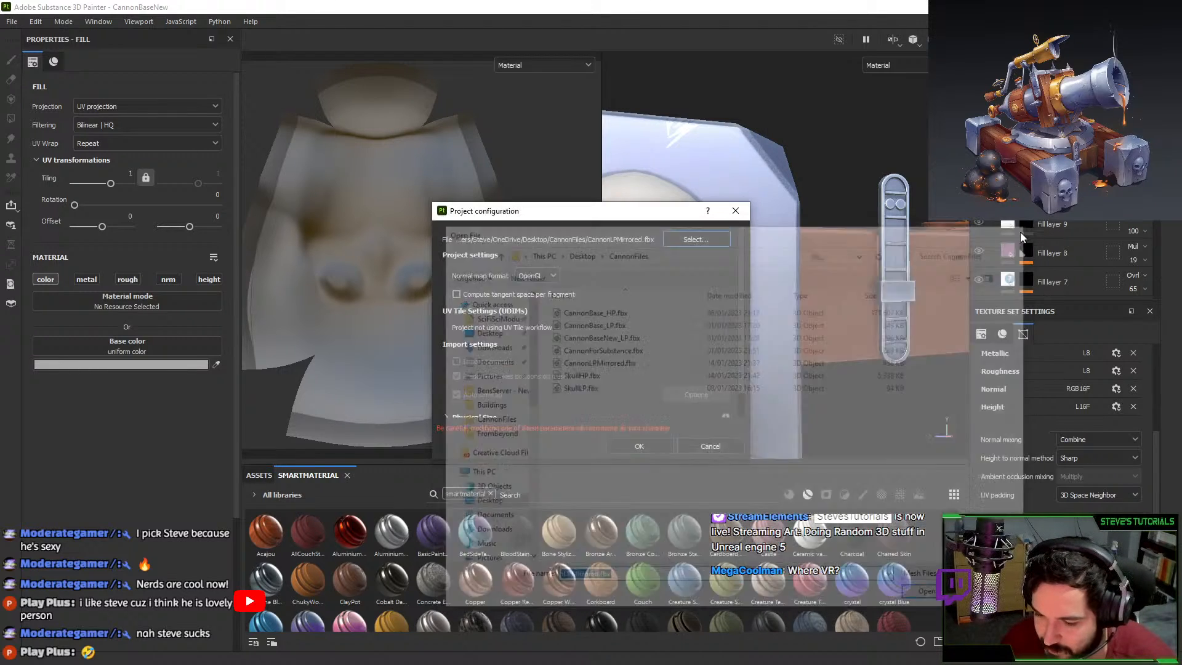
pyautogui.hotkey('ctrl', 'shift', 'b')
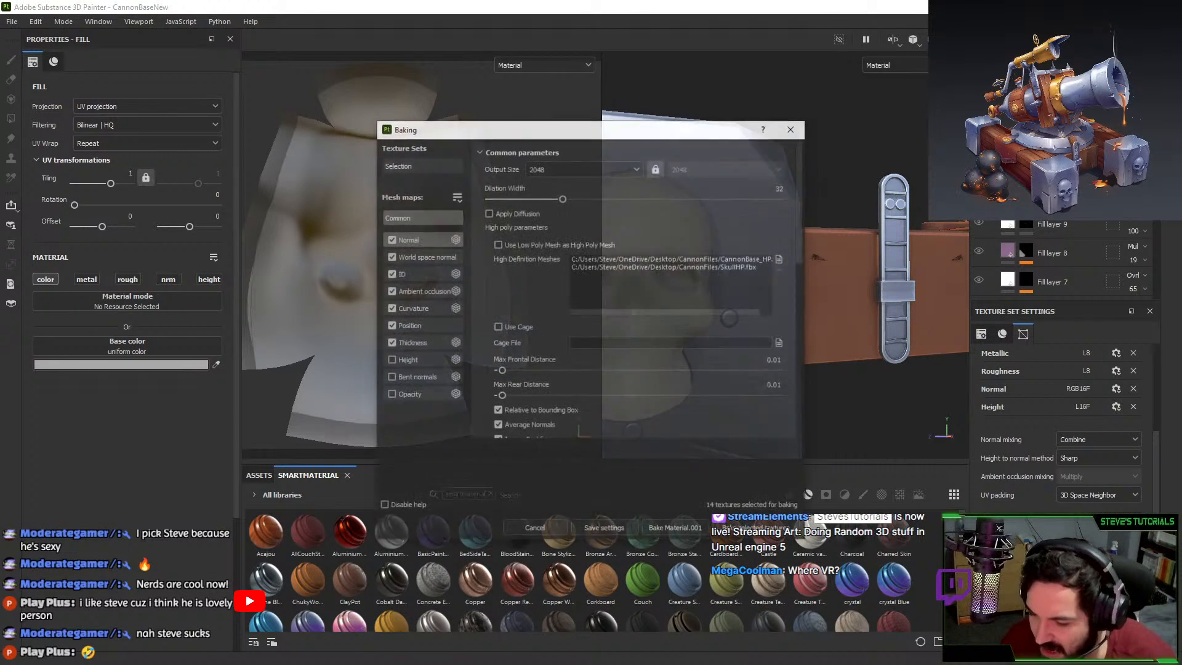
# Add SkullHP.fbx as a high poly mesh and bake all seven mesh maps.
pyautogui.click(779, 259)
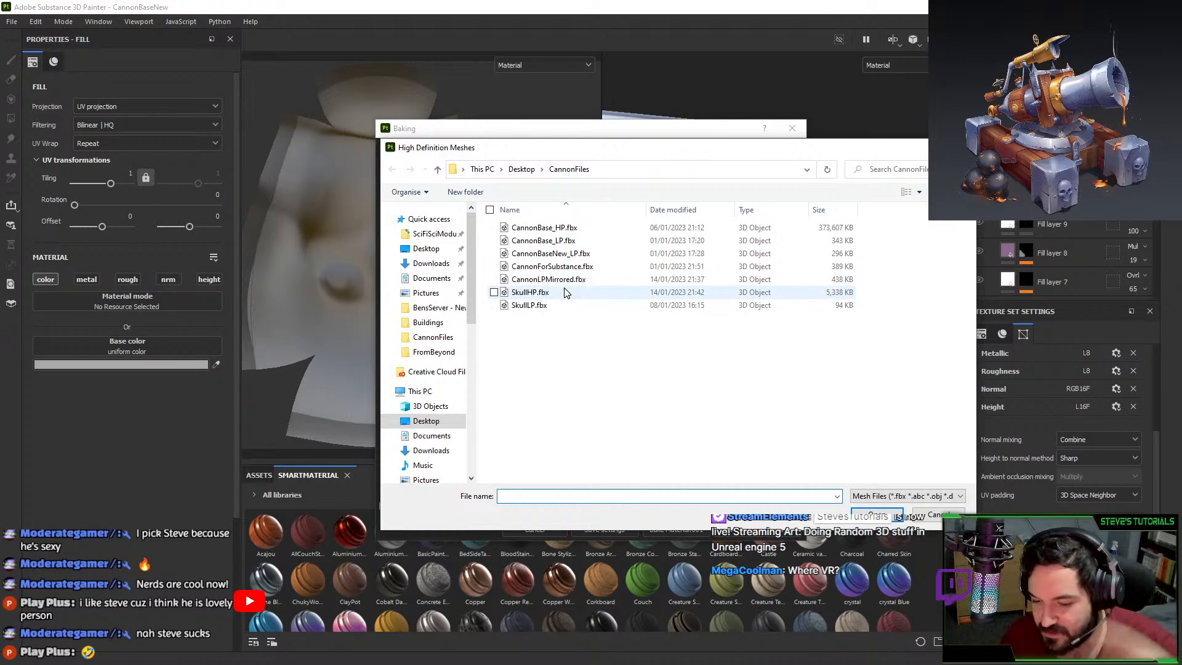
pyautogui.doubleClick(562, 292)
pyautogui.click(675, 529)
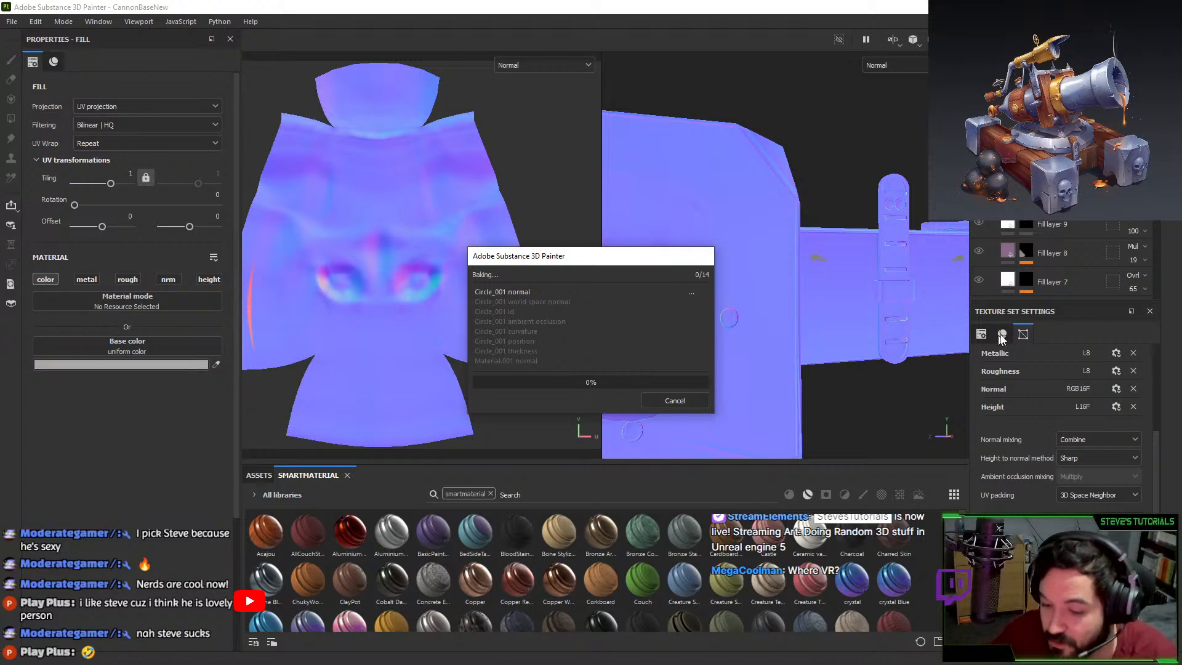
pyautogui.click(675, 400)
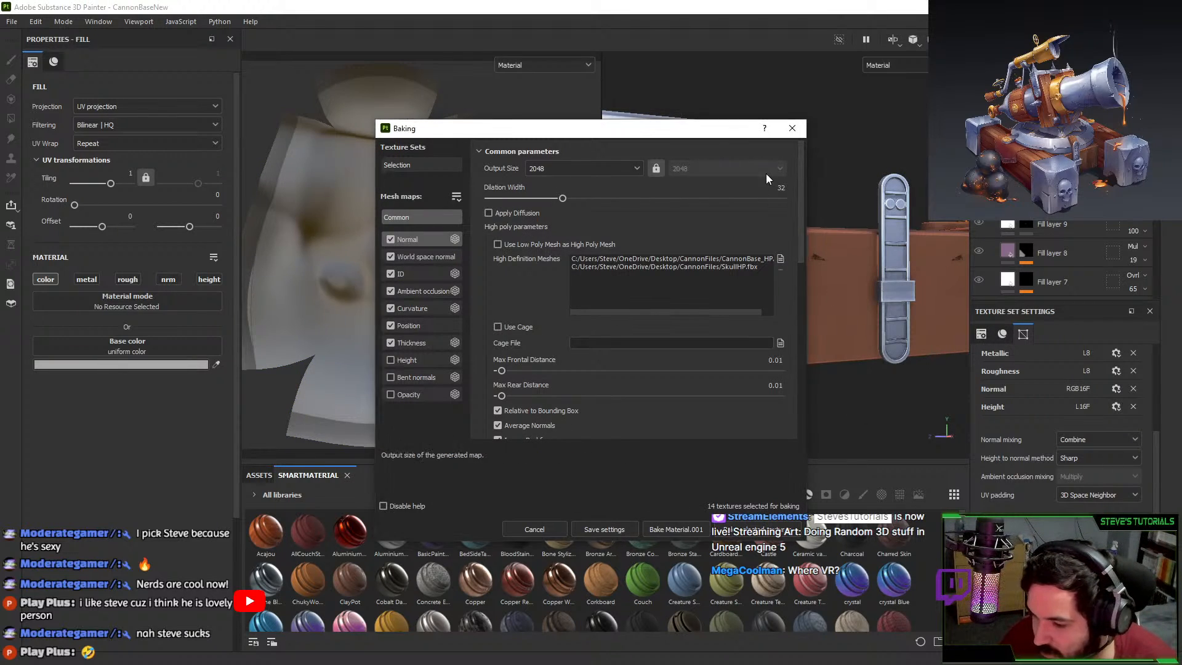
pyautogui.click(685, 531)
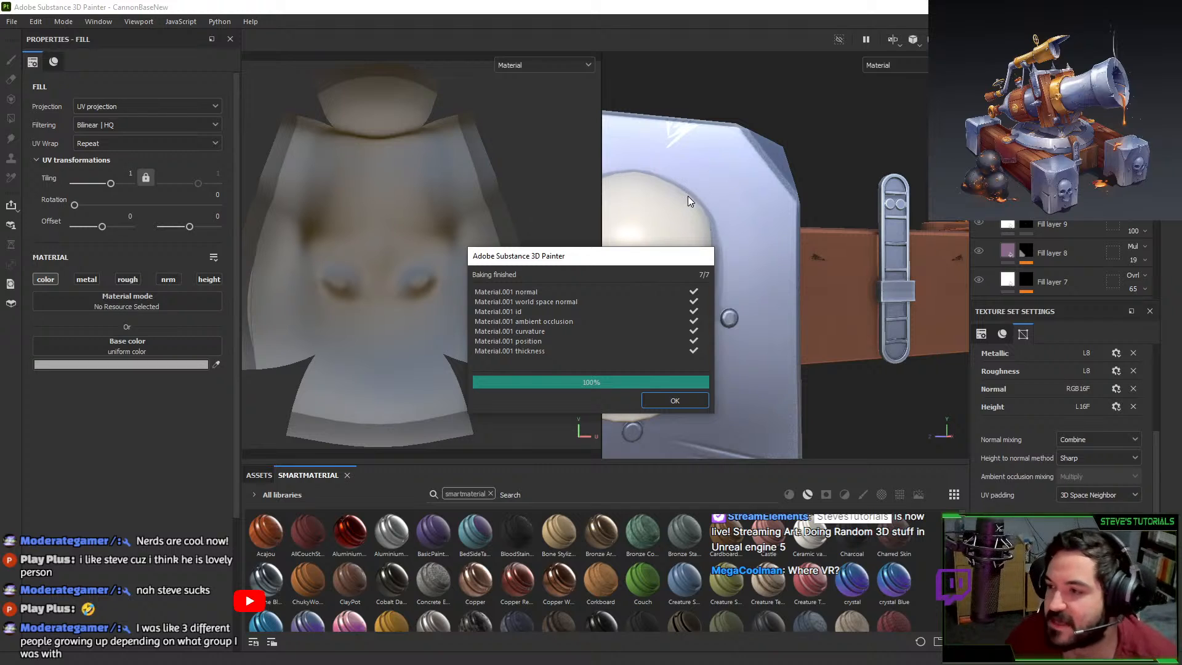
pyautogui.click(681, 403)
# Re-enable the metal fill layer, inspect the baked skull plate, and return to Blender.
pyautogui.keyDown('alt'); pyautogui.moveTo(728, 390); pyautogui.dragTo(825, 411); pyautogui.keyUp('alt')
pyautogui.scroll(-3, 826, 411)
pyautogui.keyDown('alt'); pyautogui.moveTo(779, 322); pyautogui.dragTo(784, 255); pyautogui.keyUp('alt')
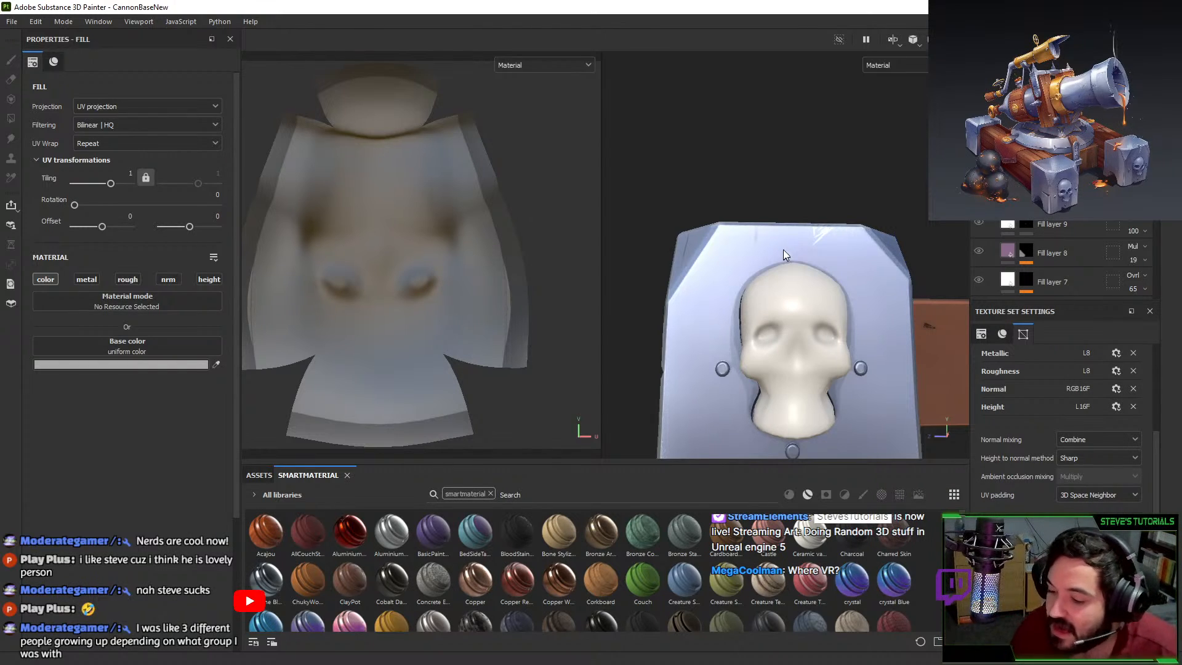
pyautogui.click(979, 192)
pyautogui.keyDown('alt'); pyautogui.moveTo(905, 239); pyautogui.dragTo(923, 273); pyautogui.keyUp('alt')
pyautogui.keyDown('alt'); pyautogui.moveTo(923, 274); pyautogui.dragTo(832, 141, button='middle'); pyautogui.keyUp('alt')
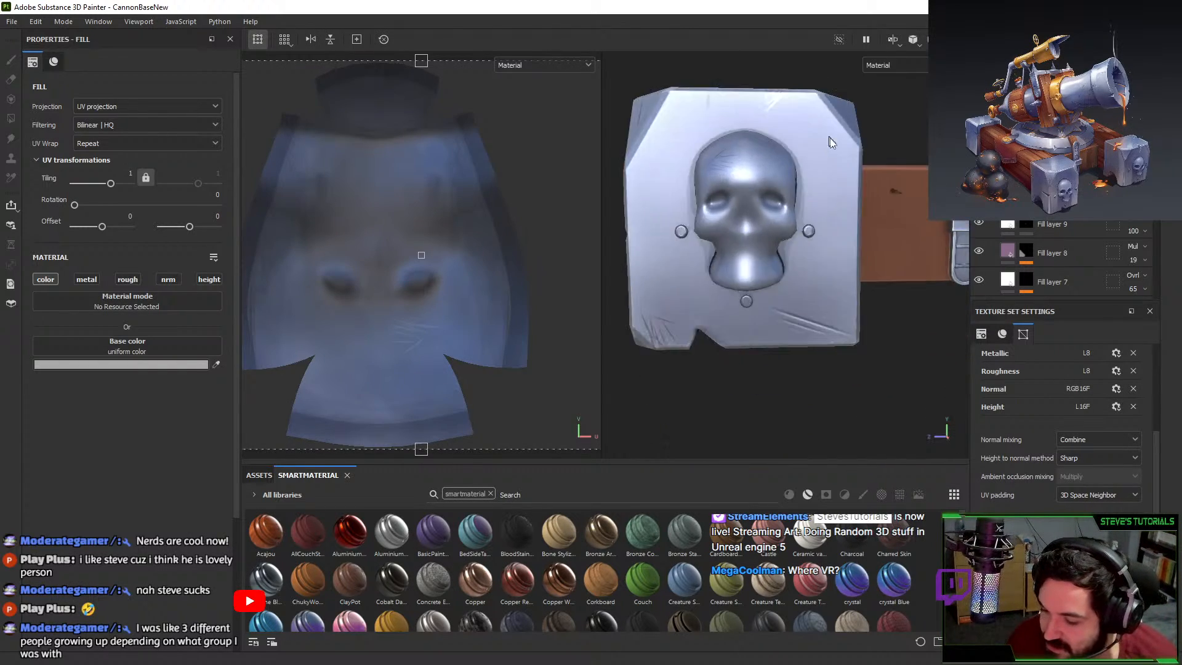
pyautogui.keyDown('alt'); pyautogui.moveTo(832, 141); pyautogui.dragTo(726, 282, button='right'); pyautogui.keyUp('alt')
pyautogui.keyDown('alt'); pyautogui.moveTo(725, 282); pyautogui.dragTo(839, 317); pyautogui.keyUp('alt')
pyautogui.keyDown('alt'); pyautogui.moveTo(839, 317); pyautogui.dragTo(898, 311, button='right'); pyautogui.keyUp('alt')
pyautogui.keyDown('alt'); pyautogui.moveTo(896, 310); pyautogui.dragTo(977, 377); pyautogui.keyUp('alt')
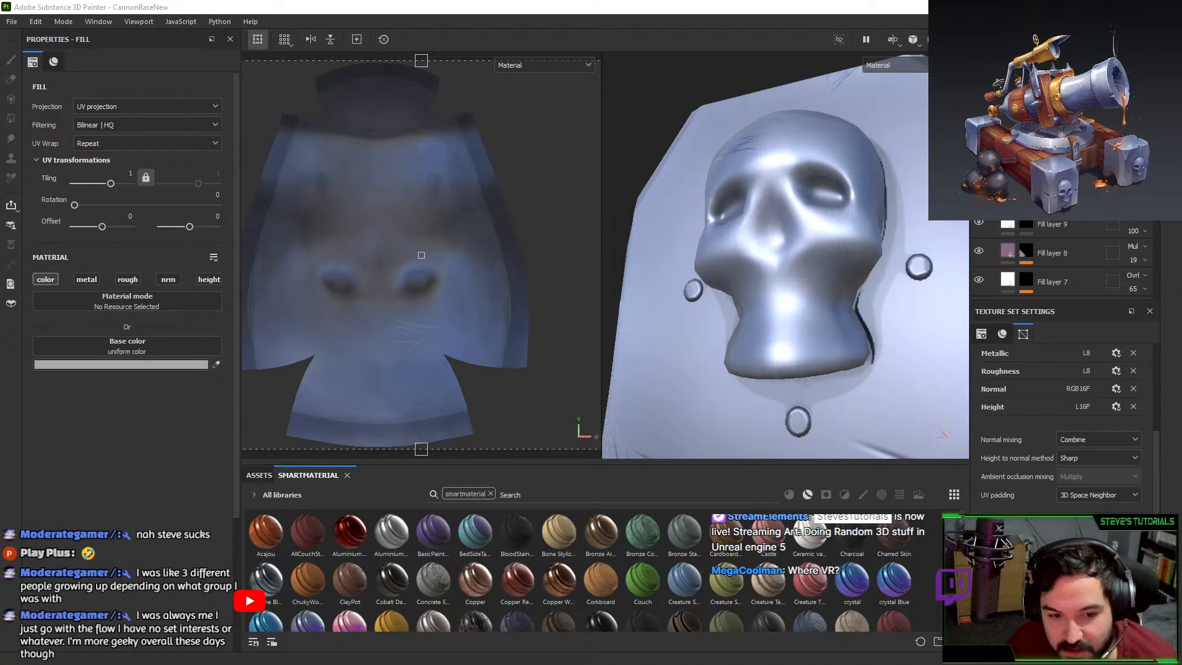
pyautogui.hotkey('alt', 'Tab')
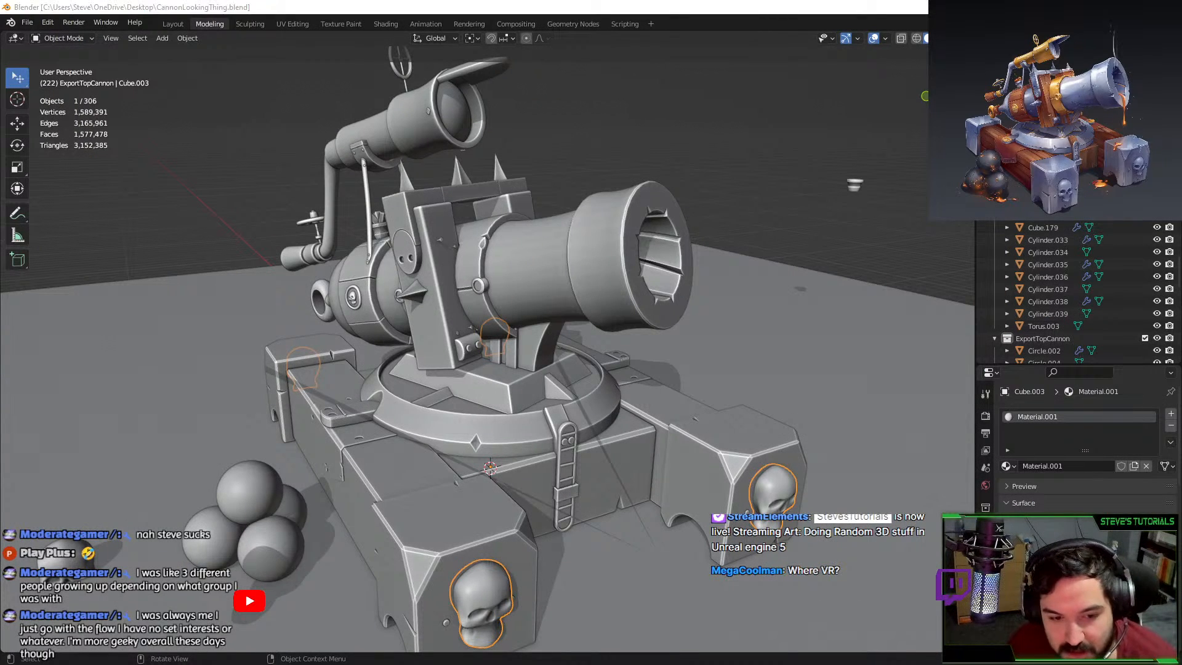
pyautogui.hotkey('alt', 'Tab')
# Set a full 1.0 crease on the selected nose outline edges.
pyautogui.scroll(4, 559, 447)
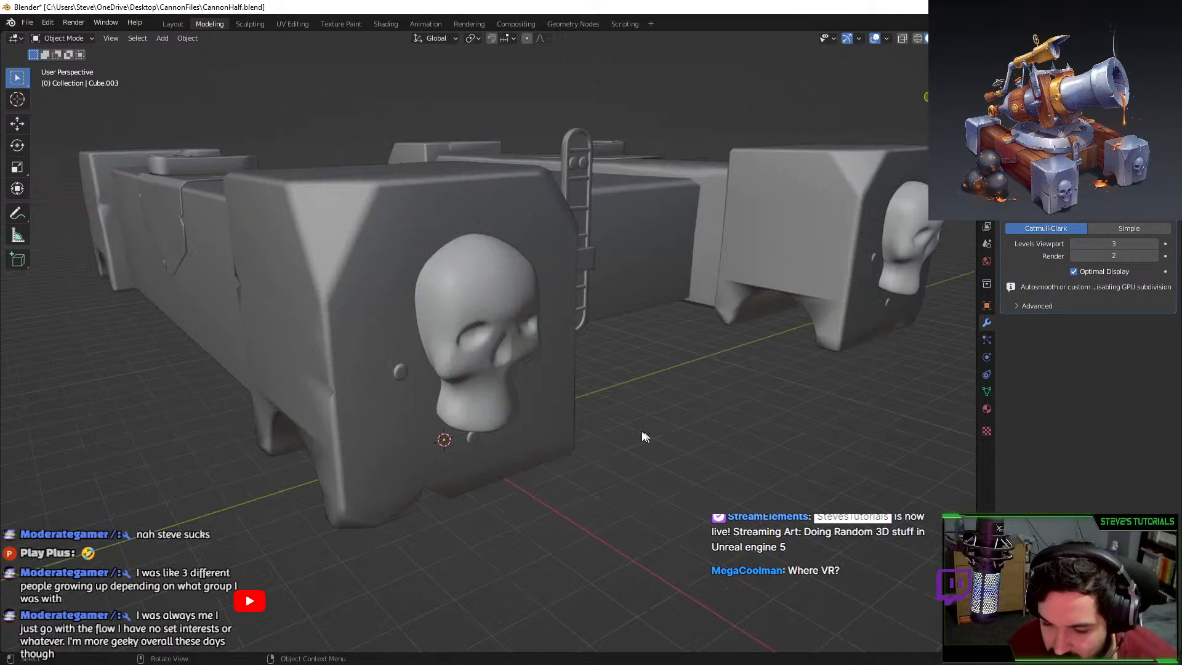
pyautogui.moveTo(556, 402)
pyautogui.mouseDown(button='middle')
pyautogui.moveTo(594, 366)
pyautogui.moveTo(513, 343)
pyautogui.moveTo(461, 361)
pyautogui.moveTo(530, 360)
pyautogui.moveTo(494, 348)
pyautogui.moveTo(622, 330)
pyautogui.moveTo(591, 320)
pyautogui.moveTo(556, 281)
pyautogui.moveTo(562, 330)
pyautogui.moveTo(612, 378)
pyautogui.moveTo(526, 373)
pyautogui.moveTo(544, 421)
pyautogui.mouseUp(button='middle')
pyautogui.scroll(4, 512, 344)
pyautogui.press('Tab')
pyautogui.scroll(3, 535, 348)
pyautogui.press('Tab')
pyautogui.press('Tab')
pyautogui.hotkey('ctrl', '3')
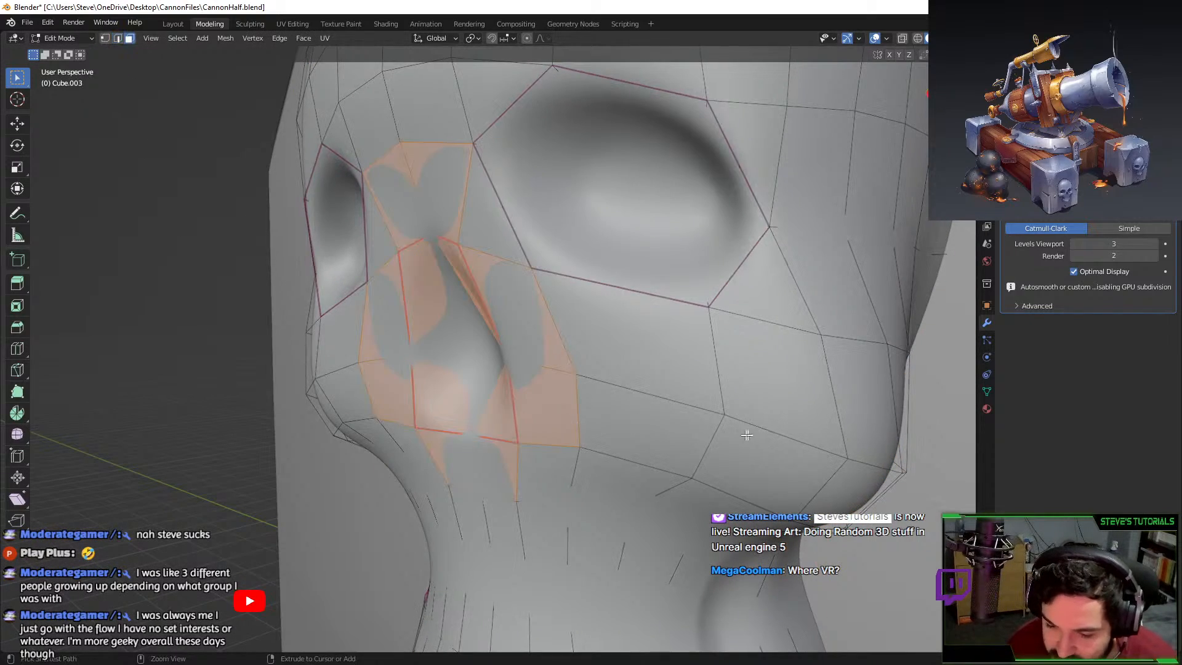
pyautogui.hotkey('ctrl', 'z')
pyautogui.hotkey('shift', 'e')
pyautogui.write('1')
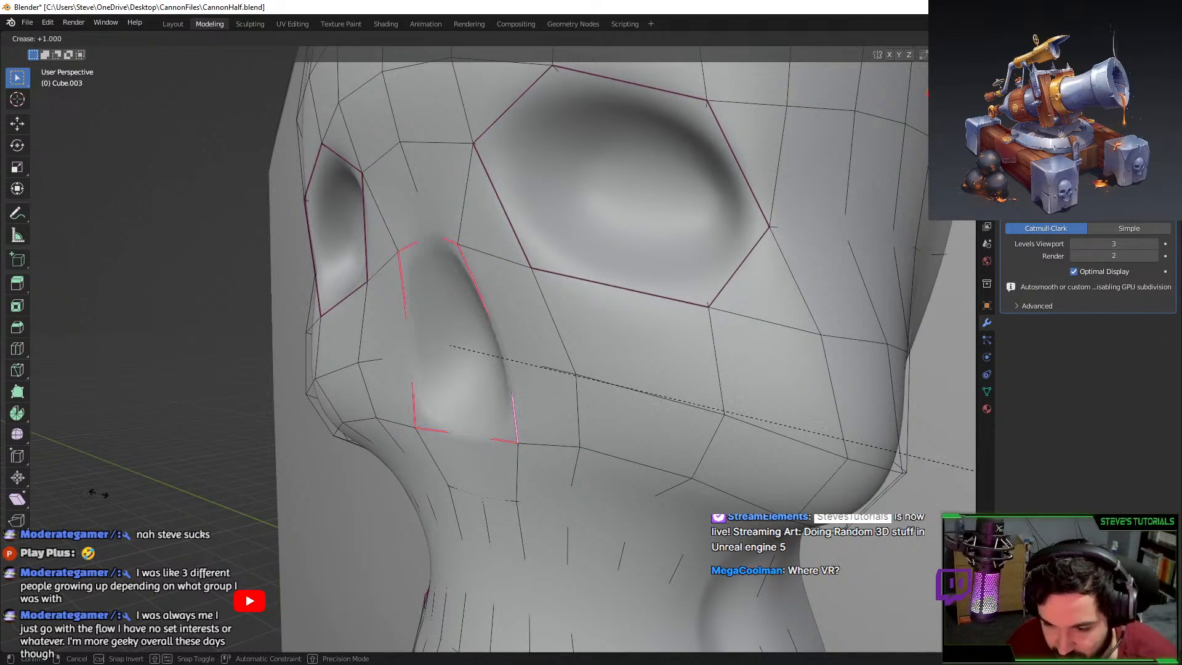
pyautogui.press('Return')
# Inspect the creased nose from several angles in Object and Edit Mode.
pyautogui.press('Tab')
pyautogui.moveTo(523, 480)
pyautogui.mouseDown(button='middle')
pyautogui.moveTo(637, 512)
pyautogui.moveTo(538, 504)
pyautogui.moveTo(565, 528)
pyautogui.moveTo(542, 490)
pyautogui.mouseUp(button='middle')
pyautogui.scroll(-5, 529, 517)
pyautogui.press('Tab')
pyautogui.scroll(3, 542, 489)
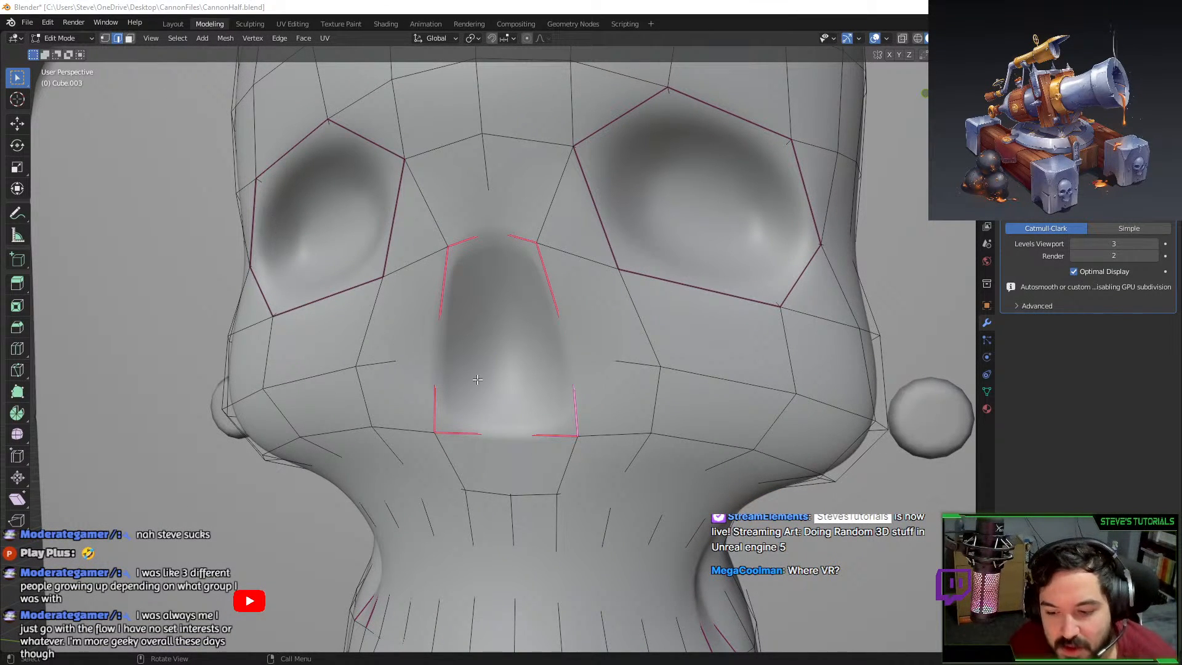
pyautogui.moveTo(478, 378); pyautogui.dragTo(500, 351, button='middle')
pyautogui.scroll(2, 500, 351)
pyautogui.scroll(-2, 501, 351)
pyautogui.press('Tab')
pyautogui.press('Tab')
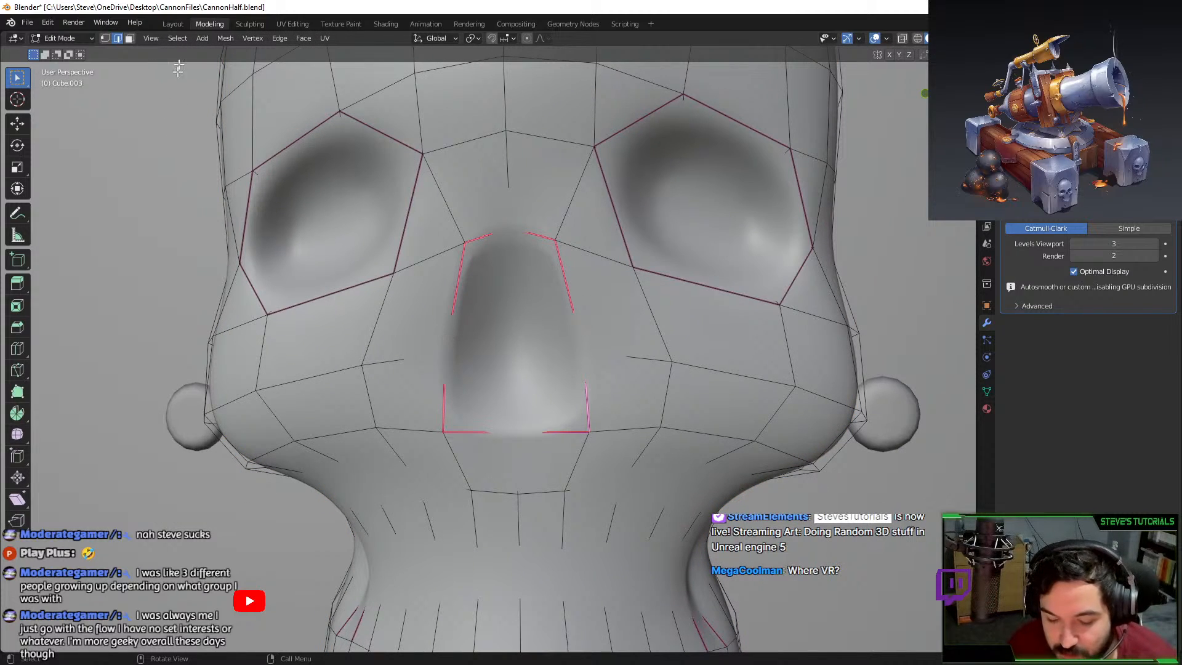
# Raise the two bottom nose corner vertices along Z and preview the result.
pyautogui.click(519, 231)
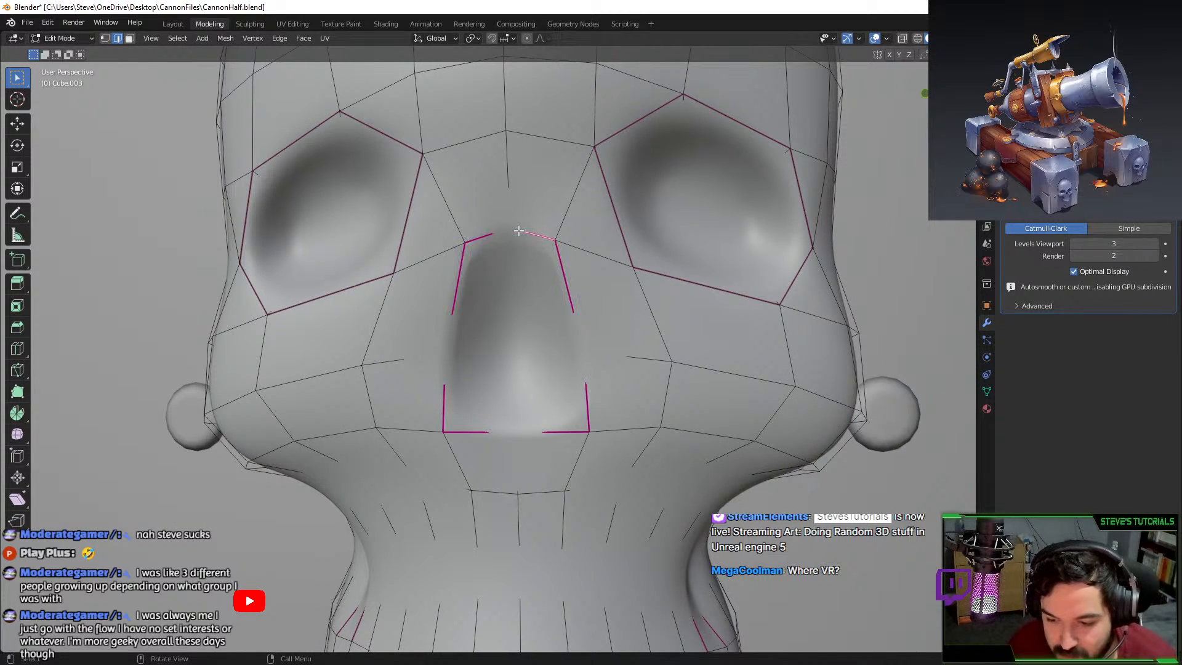
pyautogui.click(104, 38)
pyautogui.moveTo(513, 224); pyautogui.dragTo(501, 229, button='middle')
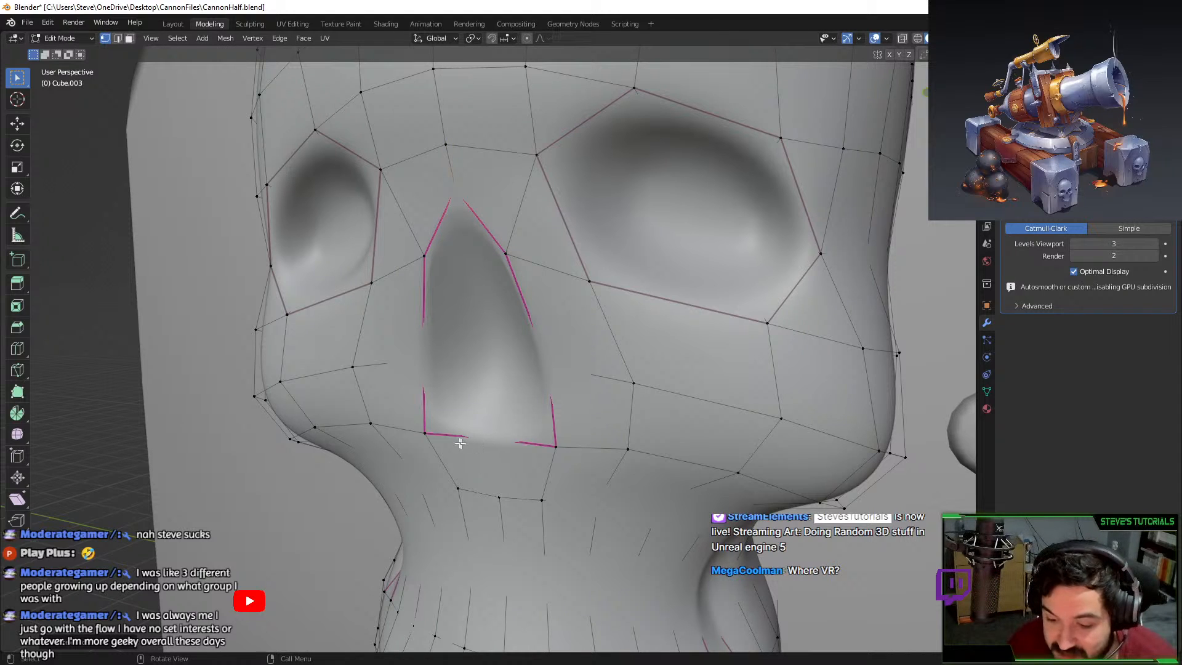
pyautogui.click(426, 433)
pyautogui.keyDown('shift'); pyautogui.click(556, 446); pyautogui.keyUp('shift')
pyautogui.press('g')
pyautogui.press('z')
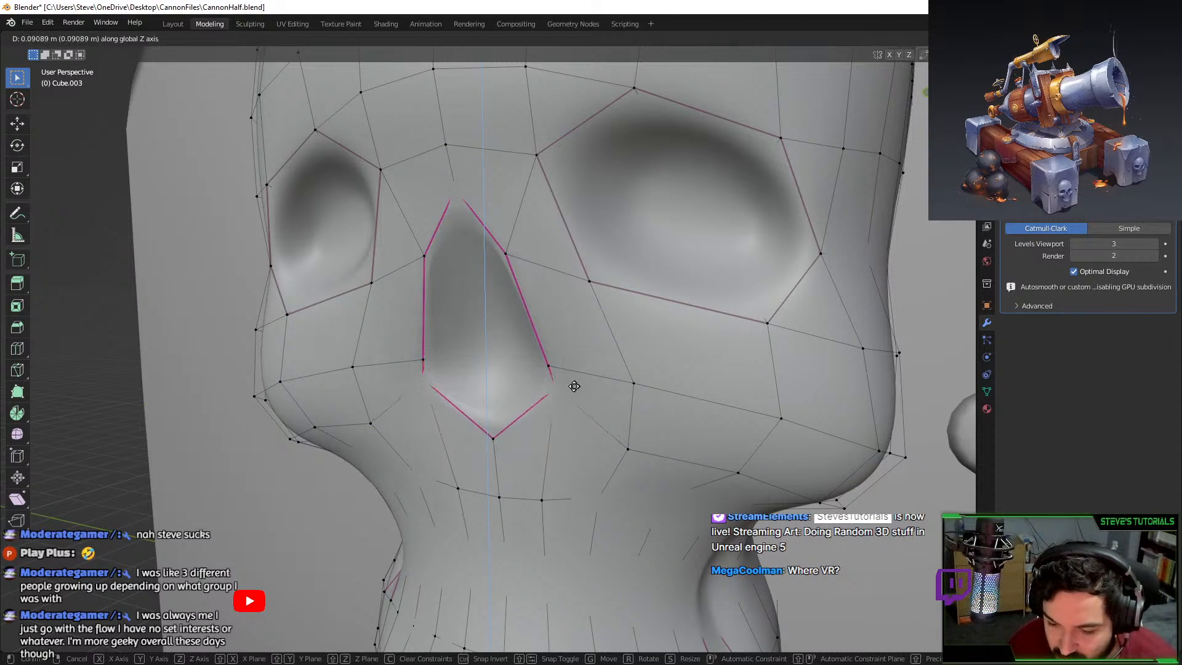
pyautogui.press('Escape')
pyautogui.press('g')
pyautogui.press('z')
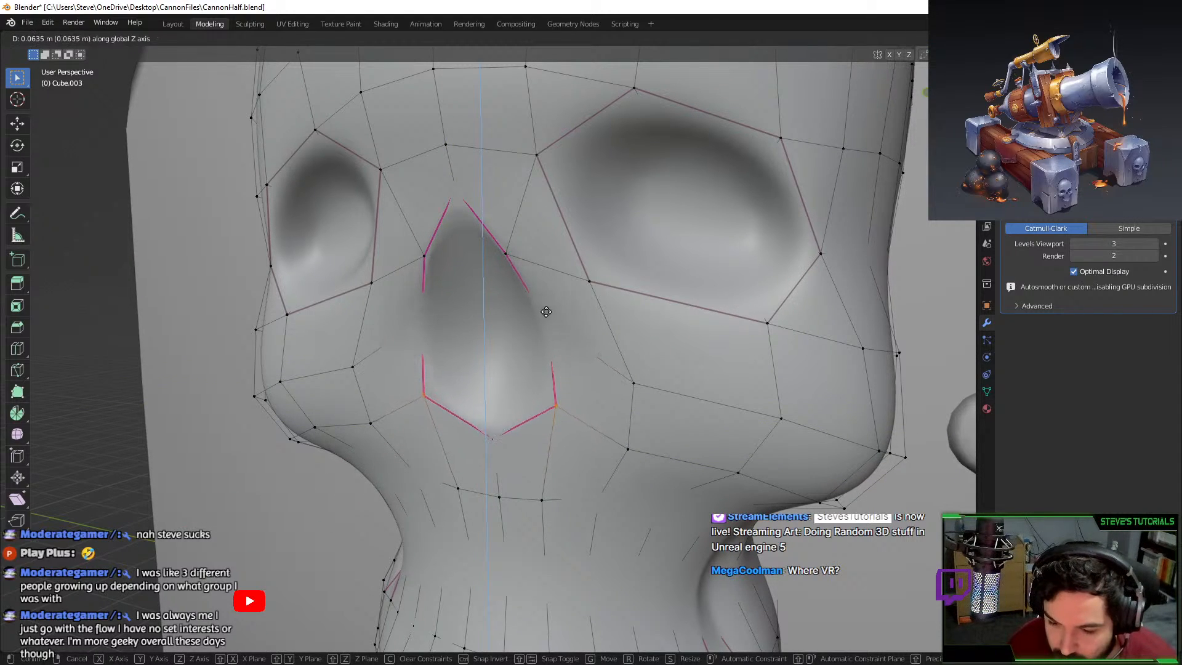
pyautogui.click(545, 311)
pyautogui.press('Tab')
pyautogui.moveTo(548, 313); pyautogui.dragTo(475, 416, button='middle')
pyautogui.press('Tab')
# Slide the bottom nose tip vertex to a new position and preview the nose.
pyautogui.click(474, 417)
pyautogui.press('g')
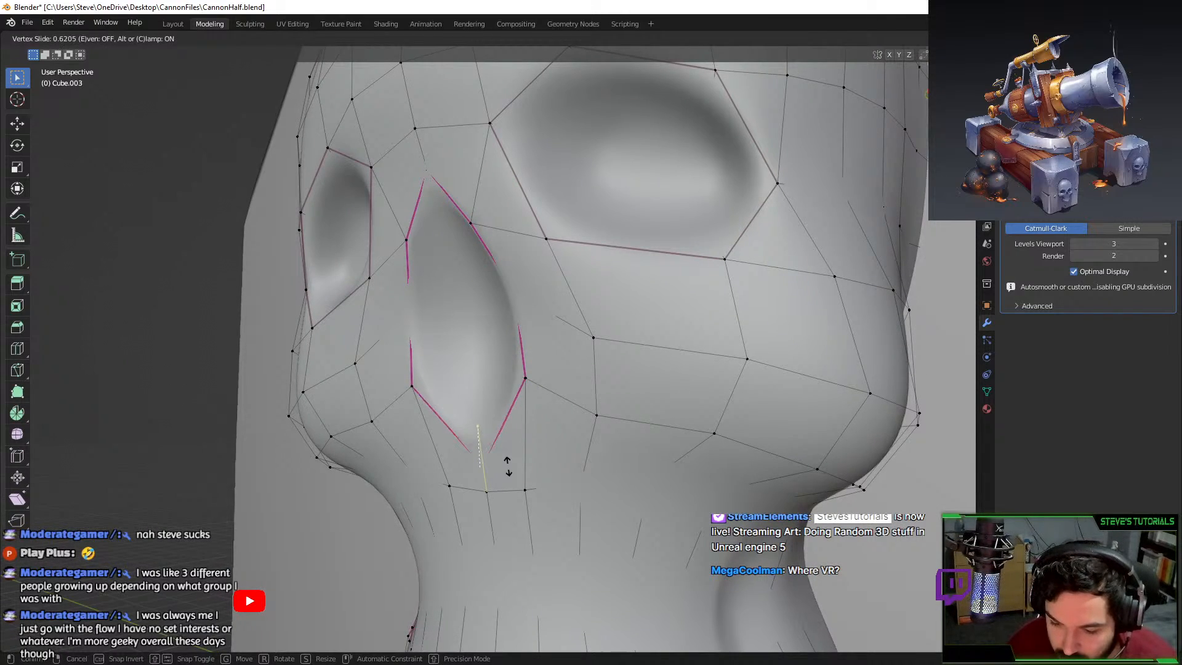
pyautogui.click(509, 467)
pyautogui.press('Tab')
pyautogui.moveTo(511, 466); pyautogui.dragTo(510, 373, button='middle')
pyautogui.scroll(-3, 555, 429)
pyautogui.press('Tab')
# Move the side nose vertices along X and Z, then raise a nose edge vertex.
pyautogui.click(614, 265)
pyautogui.scroll(-3, 592, 286)
pyautogui.scroll(2, 434, 380)
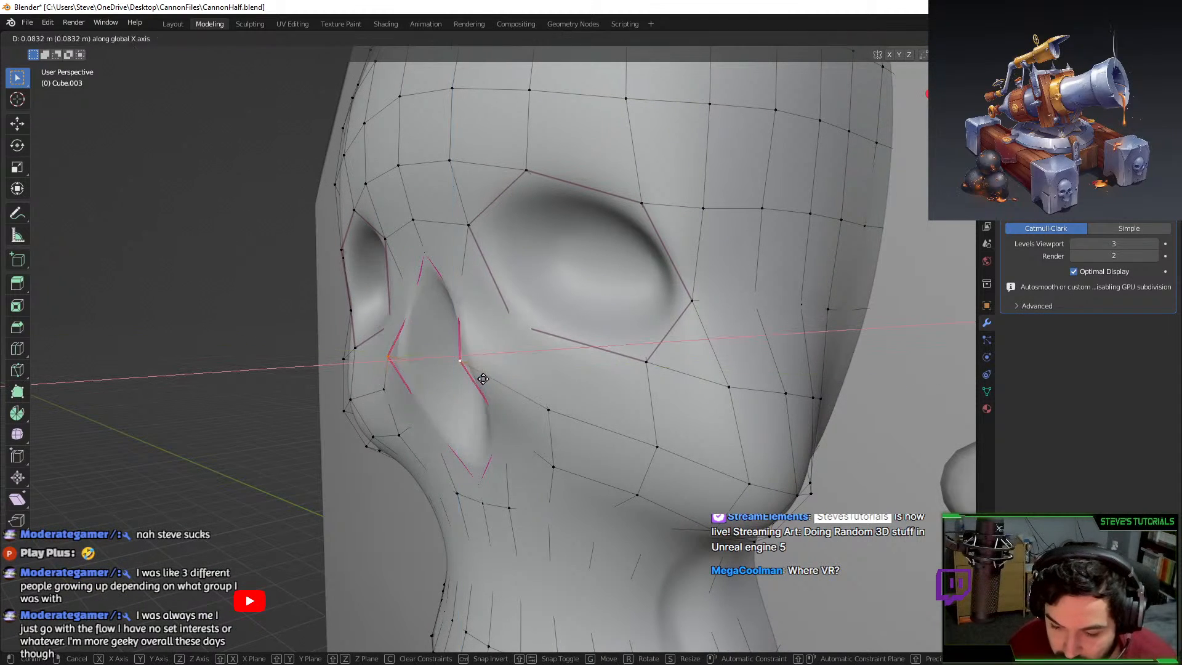
pyautogui.keyDown('ctrl'); pyautogui.click(512, 426); pyautogui.keyUp('ctrl')
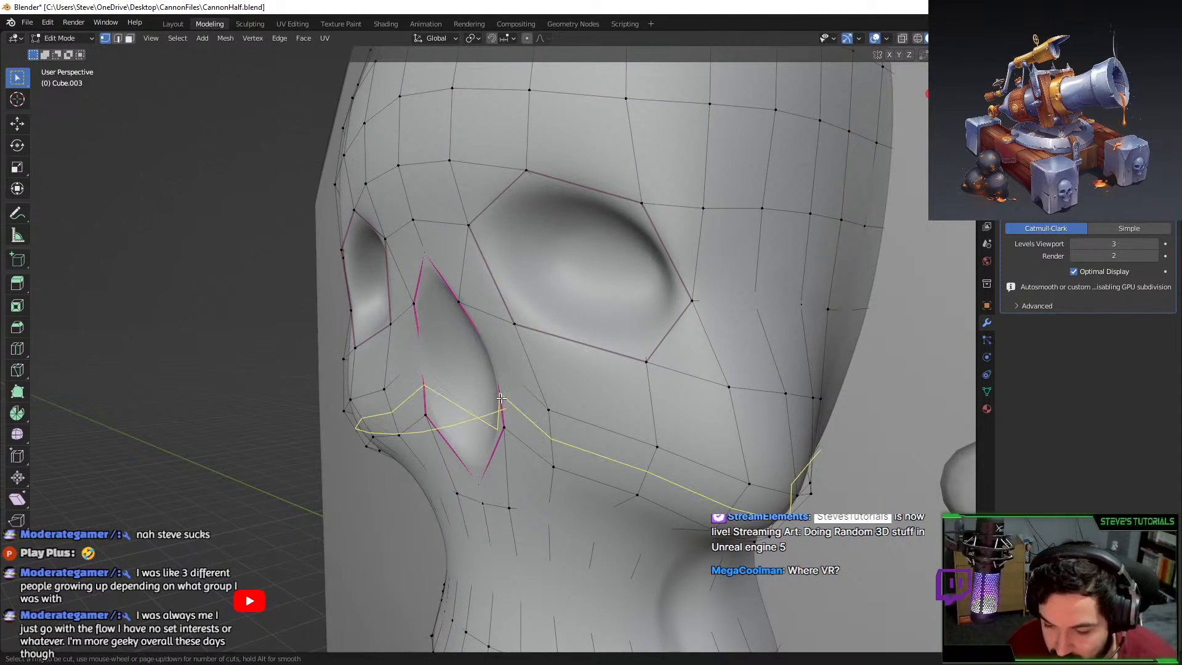
pyautogui.press('g')
pyautogui.press('x')
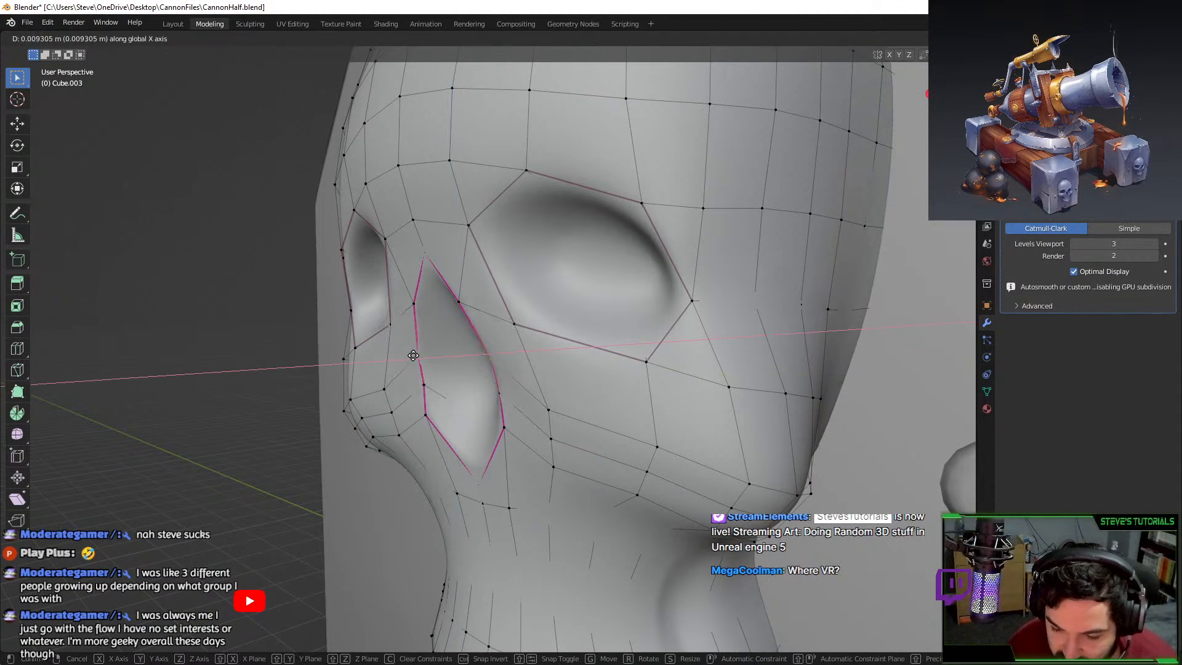
pyautogui.click(410, 356)
pyautogui.press('g')
pyautogui.press('z')
pyautogui.click(415, 380)
pyautogui.click(422, 384)
pyautogui.press('g')
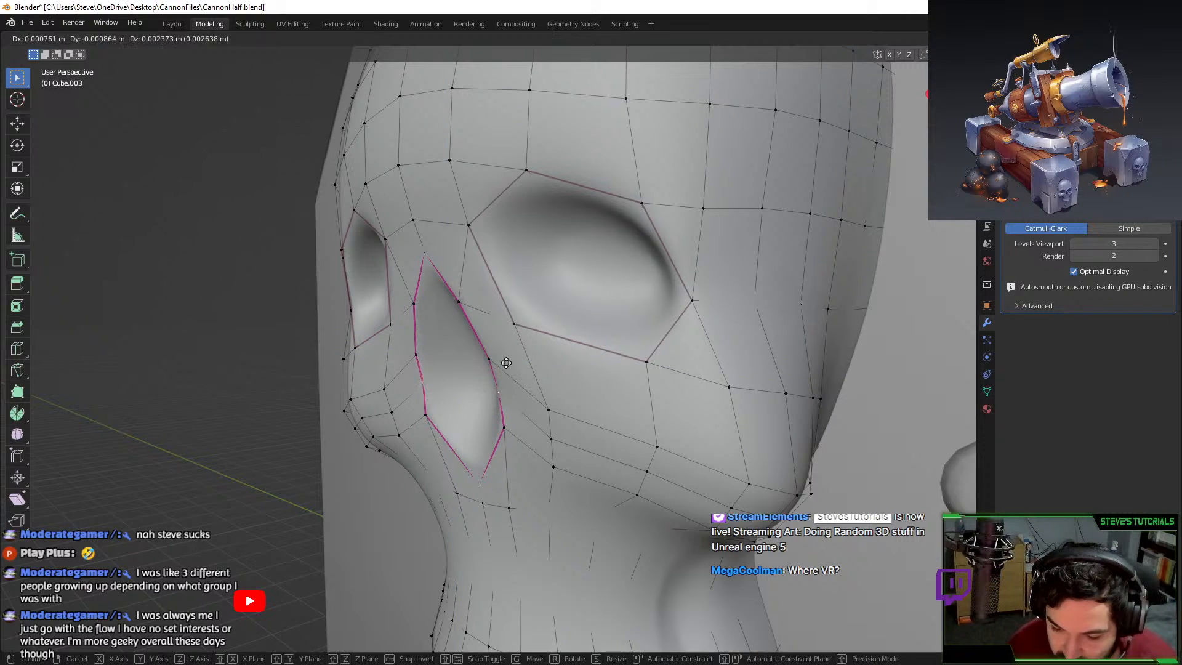
pyautogui.click(493, 355)
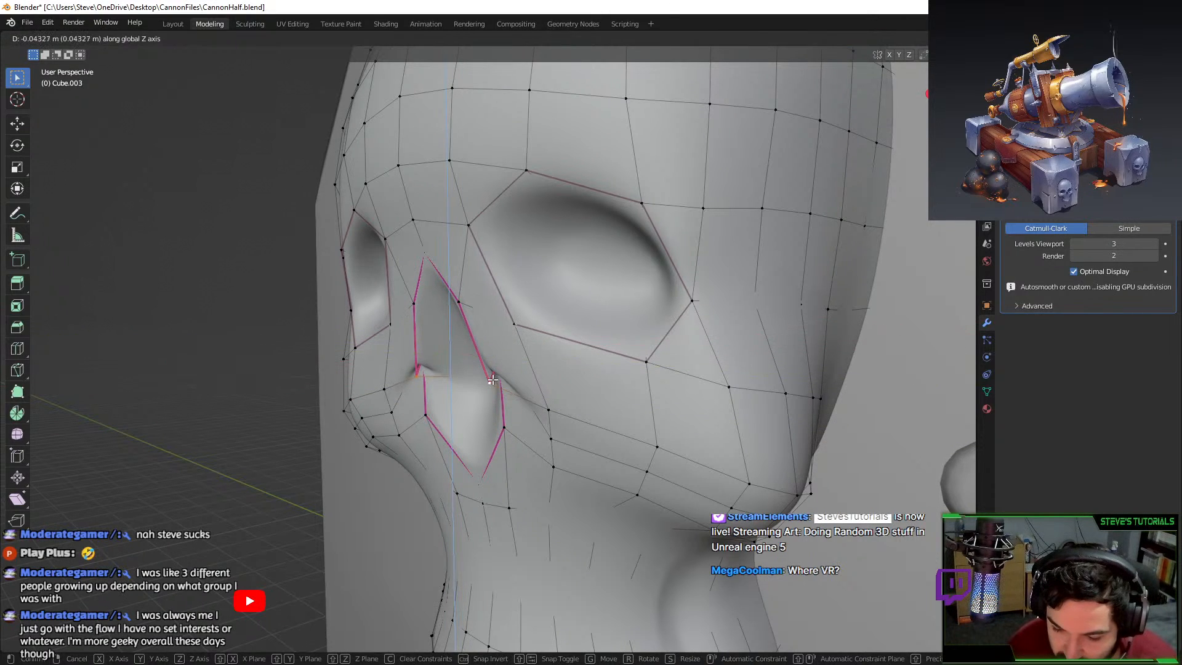
# Toggle out of Edit Mode to inspect the reshaped nose from the front.
pyautogui.press('Tab')
pyautogui.moveTo(492, 354); pyautogui.dragTo(550, 391, button='middle')
pyautogui.scroll(3, 550, 391)
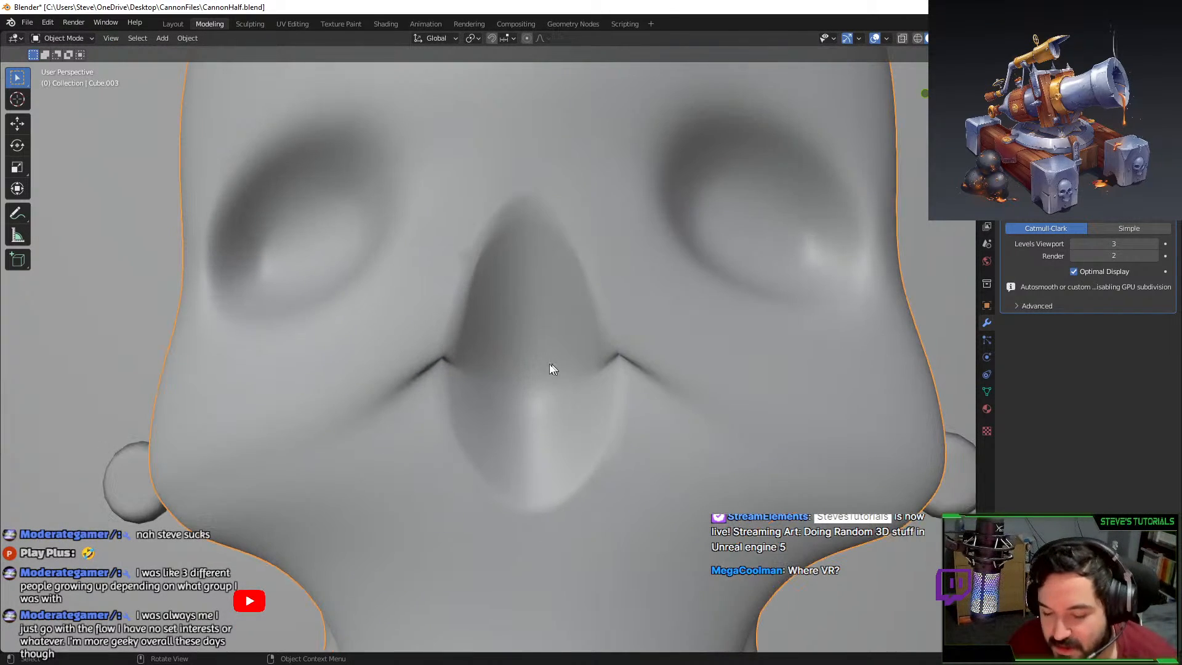
pyautogui.press('Tab')
pyautogui.scroll(1, 429, 362)
pyautogui.press('Tab')
pyautogui.scroll(-4, 629, 395)
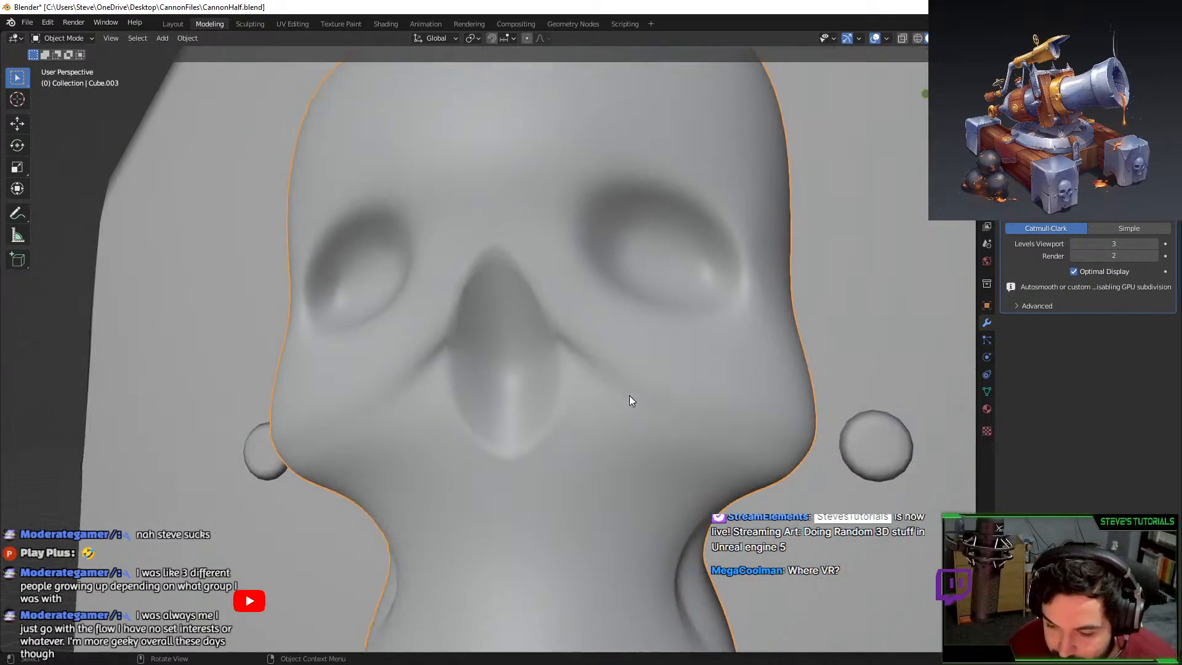
pyautogui.moveTo(629, 395); pyautogui.dragTo(586, 400, button='middle')
pyautogui.scroll(-4, 624, 406)
pyautogui.press('Tab')
pyautogui.scroll(2, 426, 354)
# Slide a cheek vertex toward the nose, undo it, then adjust both cheek vertices along Z.
pyautogui.click(428, 382)
pyautogui.hotkey('shift', 'v')
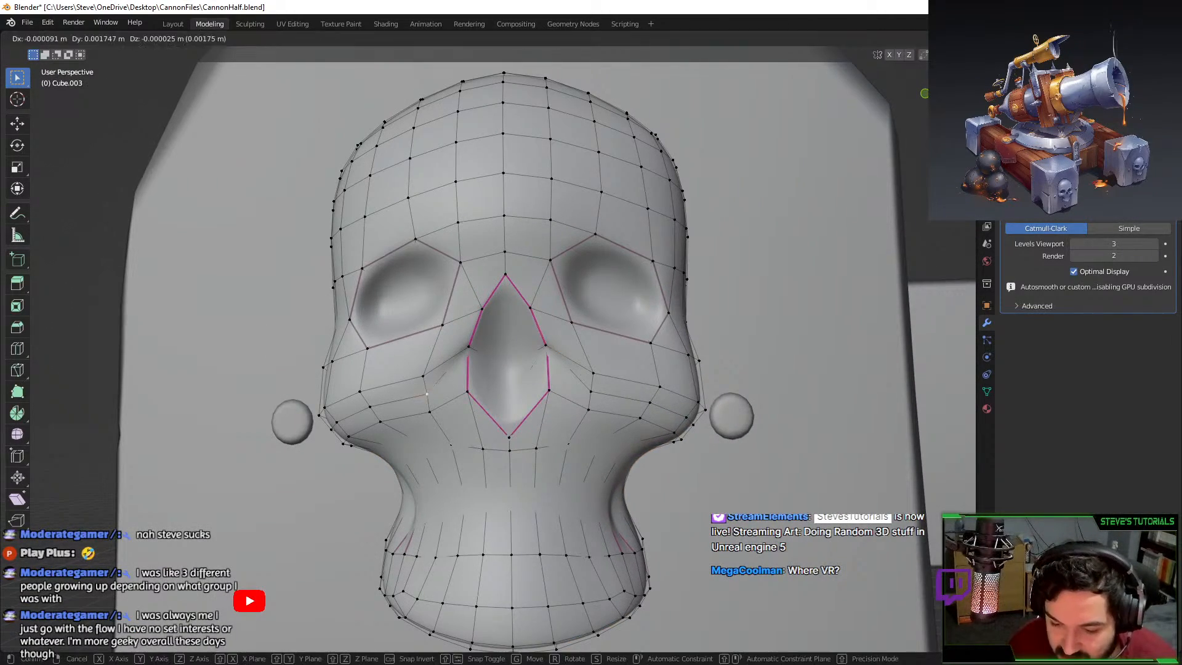
pyautogui.press('g')
pyautogui.click(473, 369)
pyautogui.hotkey('ctrl', 'z')
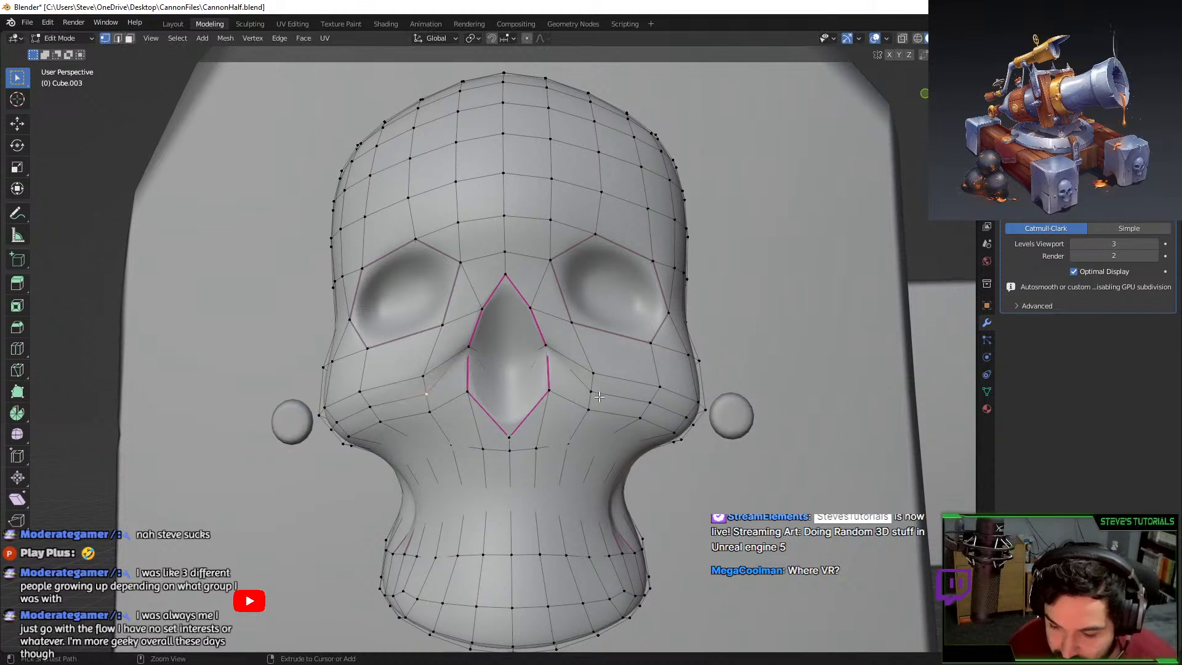
pyautogui.press('s')
pyautogui.click(580, 342)
pyautogui.press('g')
pyautogui.press('z')
pyautogui.rightClick(534, 277)
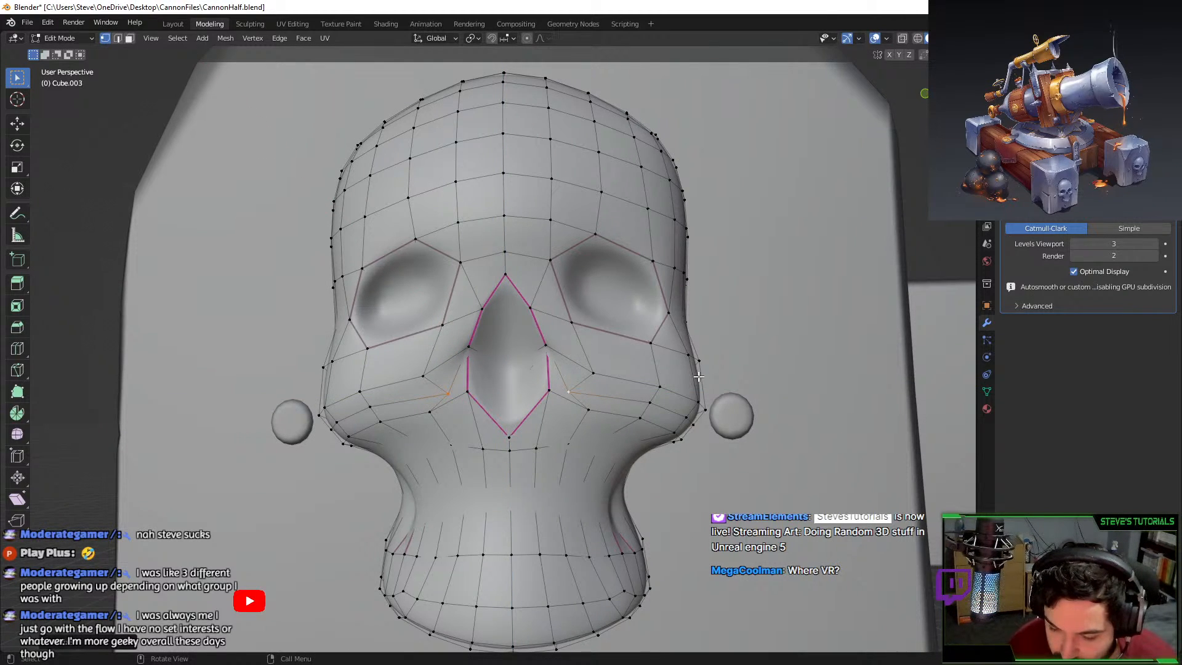
# Scale the selected vertices along Y and compare the result in Object Mode.
pyautogui.scroll(-1, 557, 296)
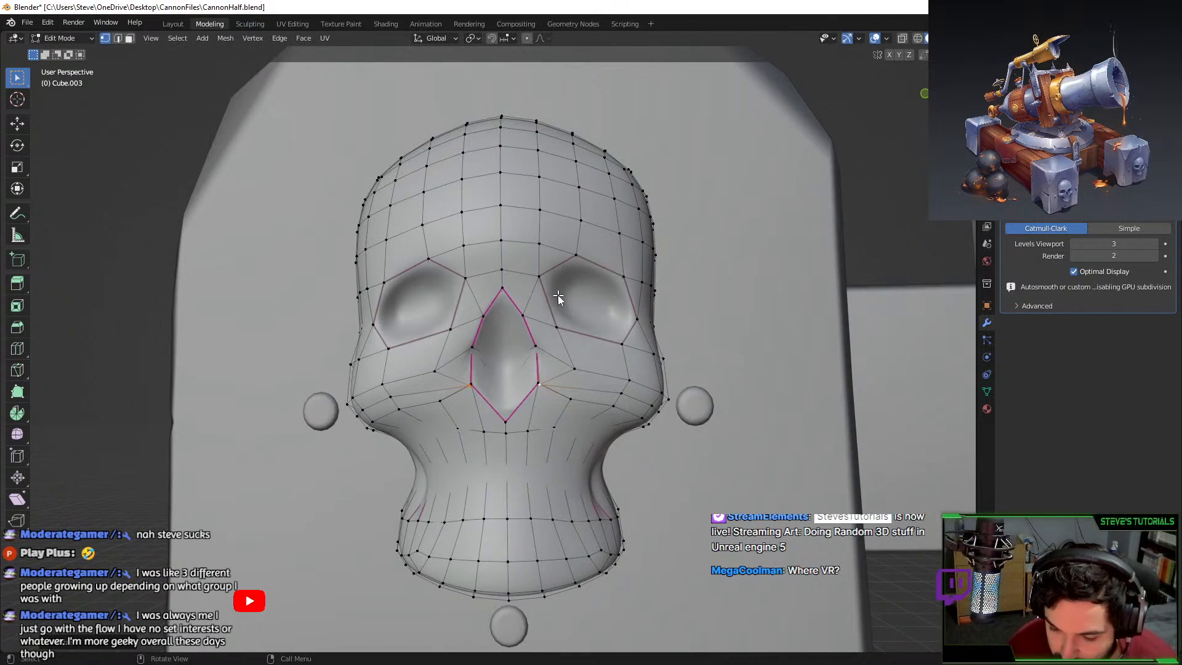
pyautogui.press('s')
pyautogui.press('y')
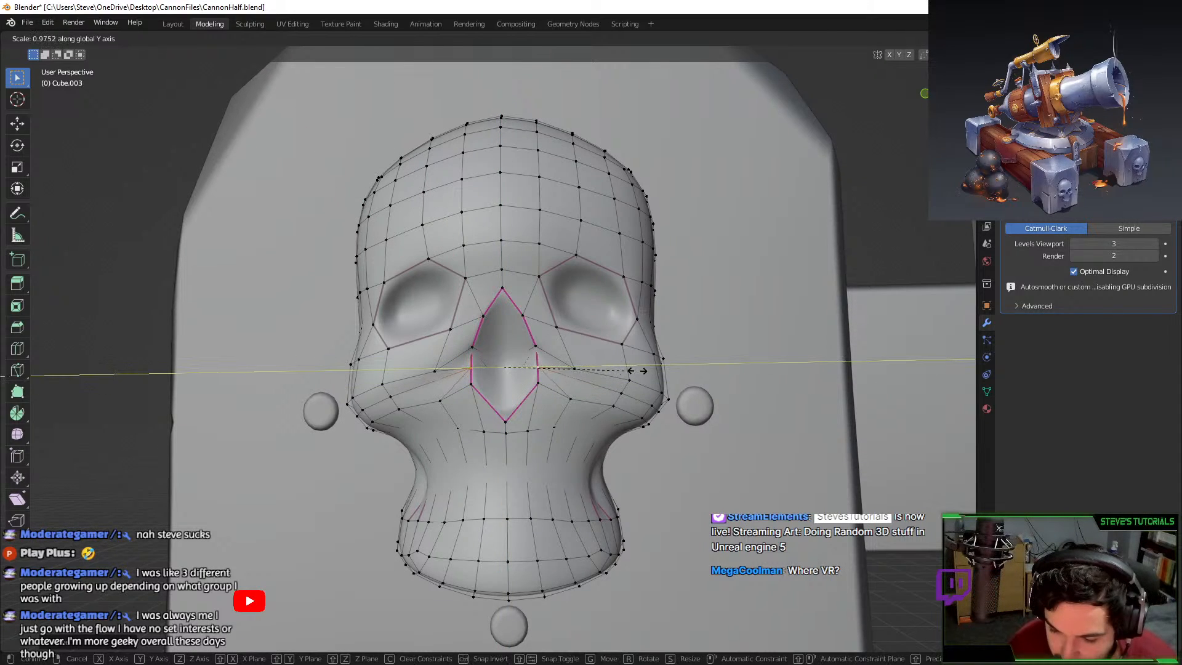
pyautogui.click(637, 370)
pyautogui.press('Tab')
pyautogui.moveTo(627, 390); pyautogui.dragTo(601, 385, button='middle')
pyautogui.press('Tab')
pyautogui.press('Tab')
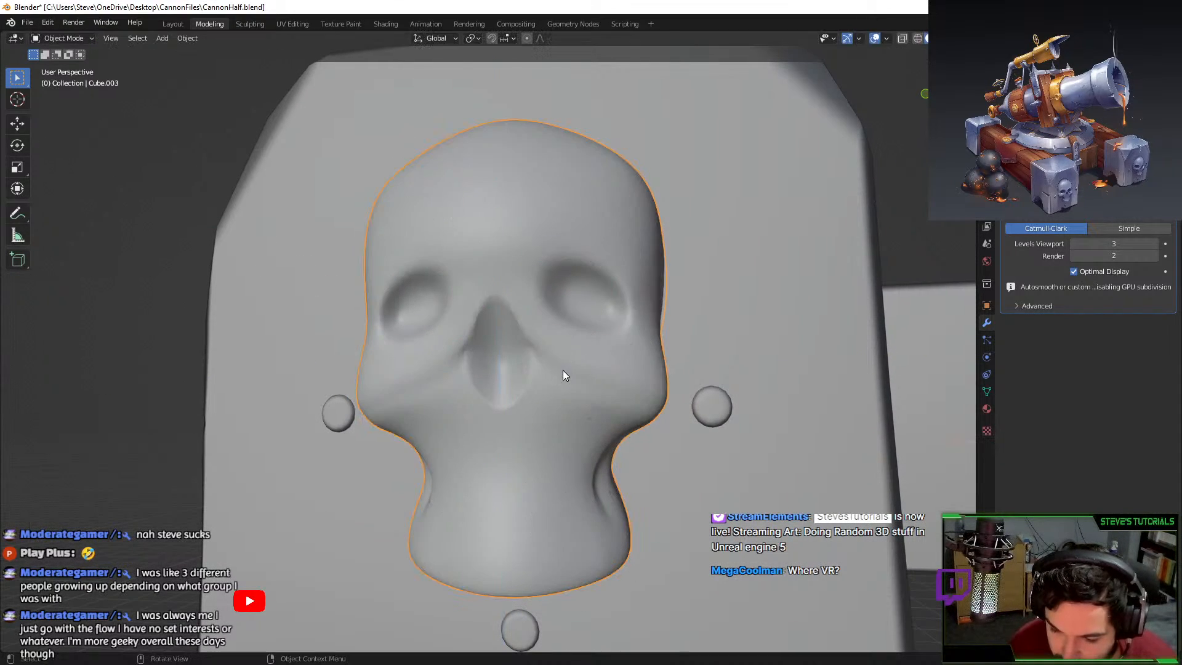
pyautogui.press('Tab')
# Rescale and move the two vertices, then scale them along Y again.
pyautogui.press('s')
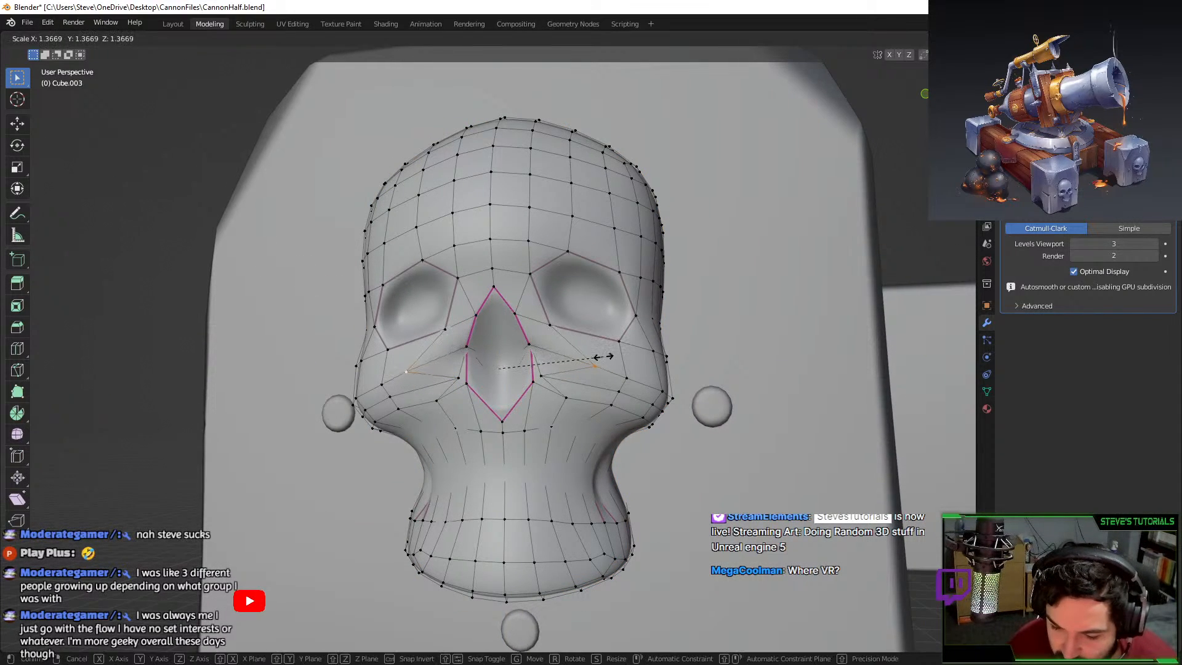
pyautogui.click(610, 355)
pyautogui.press('g')
pyautogui.click(602, 343)
pyautogui.press('s')
pyautogui.press('y')
pyautogui.click(599, 342)
# Preview the skull, undo the last vertex changes, and view the nose from the side.
pyautogui.press('Tab')
pyautogui.moveTo(588, 394)
pyautogui.mouseDown(button='middle')
pyautogui.moveTo(620, 407)
pyautogui.moveTo(518, 408)
pyautogui.moveTo(640, 411)
pyautogui.moveTo(580, 394)
pyautogui.mouseUp(button='middle')
pyautogui.scroll(-3, 518, 407)
pyautogui.press('Tab')
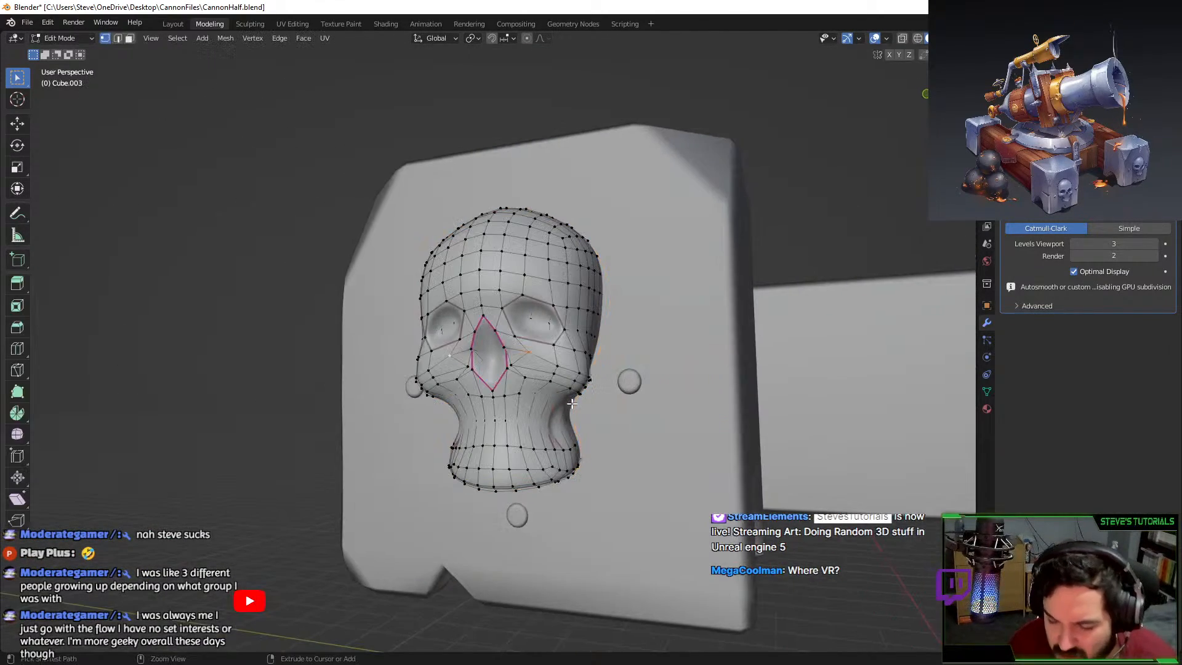
pyautogui.press('Tab')
pyautogui.press('Tab')
pyautogui.press('Tab')
pyautogui.press('Tab')
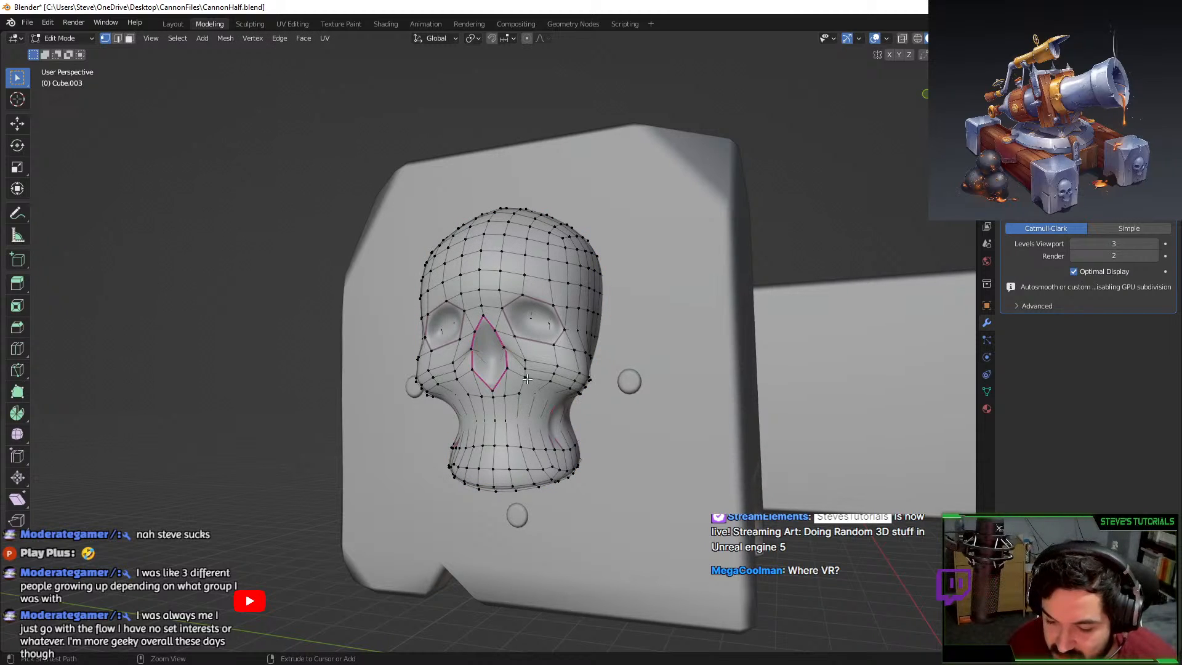
pyautogui.hotkey('ctrl', 'z')
pyautogui.scroll(4, 526, 366)
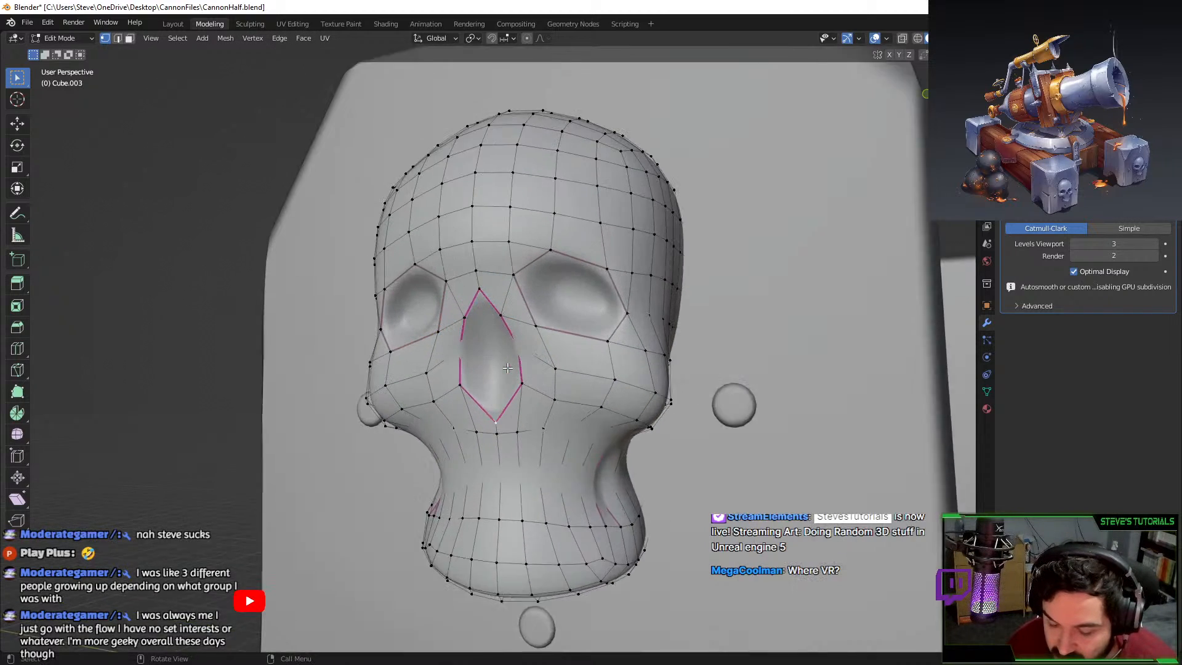
pyautogui.scroll(3, 463, 346)
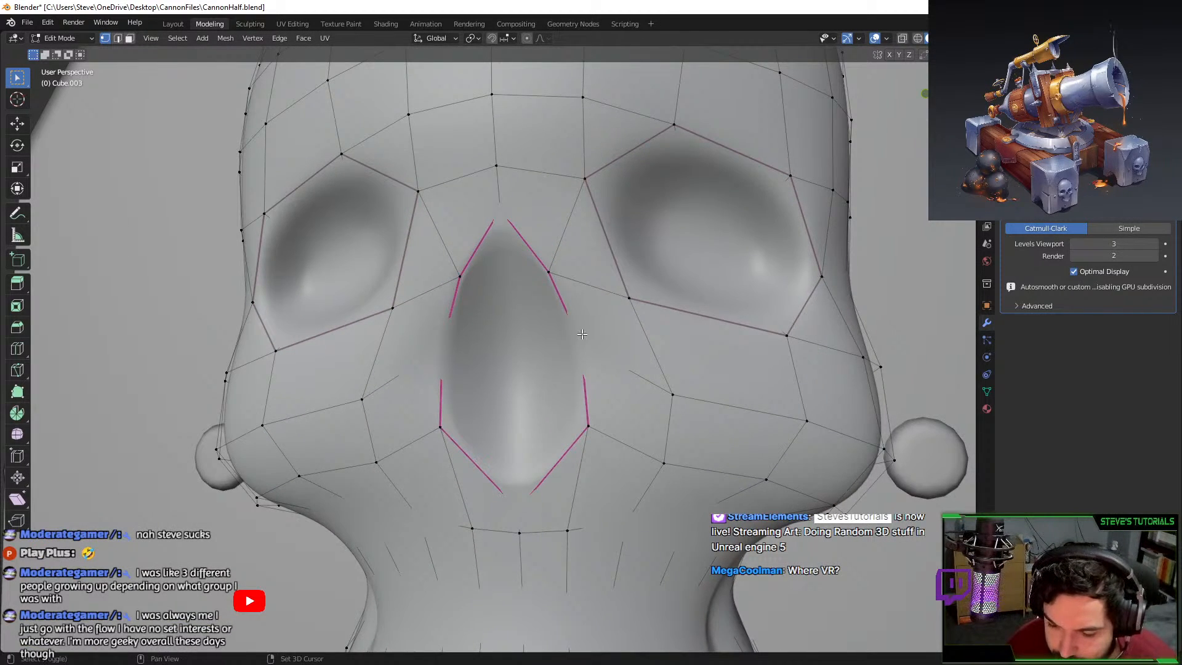
pyautogui.moveTo(512, 335); pyautogui.dragTo(177, 92, button='middle')
# Reduce the crease on the nose loop and bevel its edges.
pyautogui.press('Tab')
pyautogui.press('Tab')
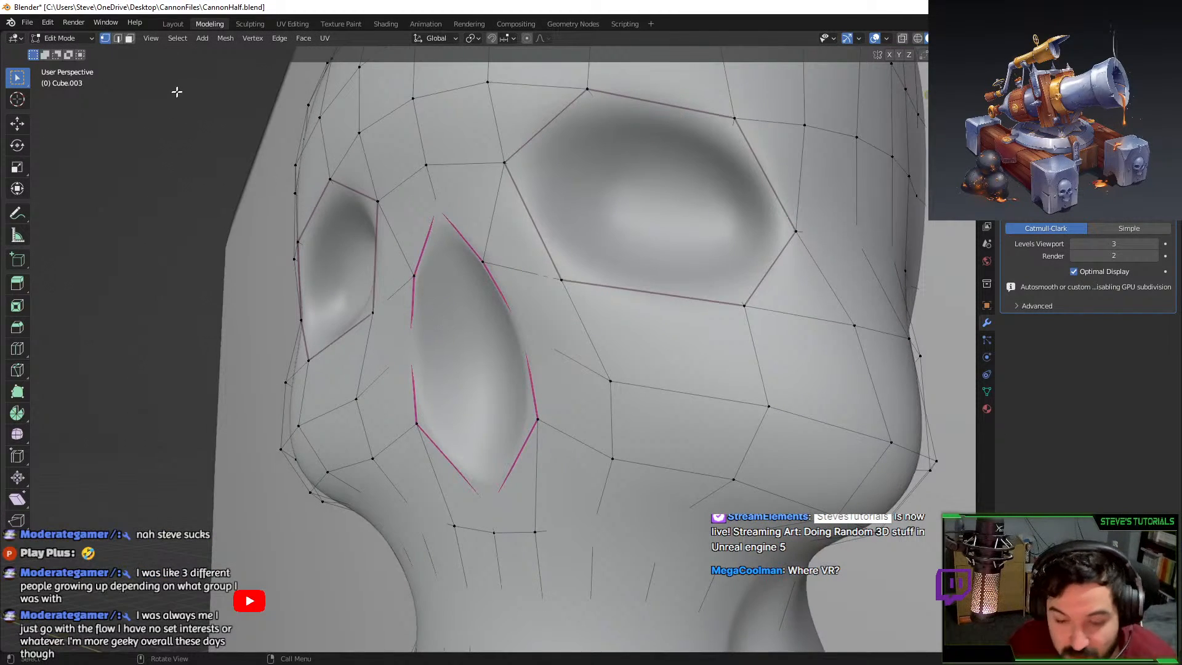
pyautogui.click(117, 38)
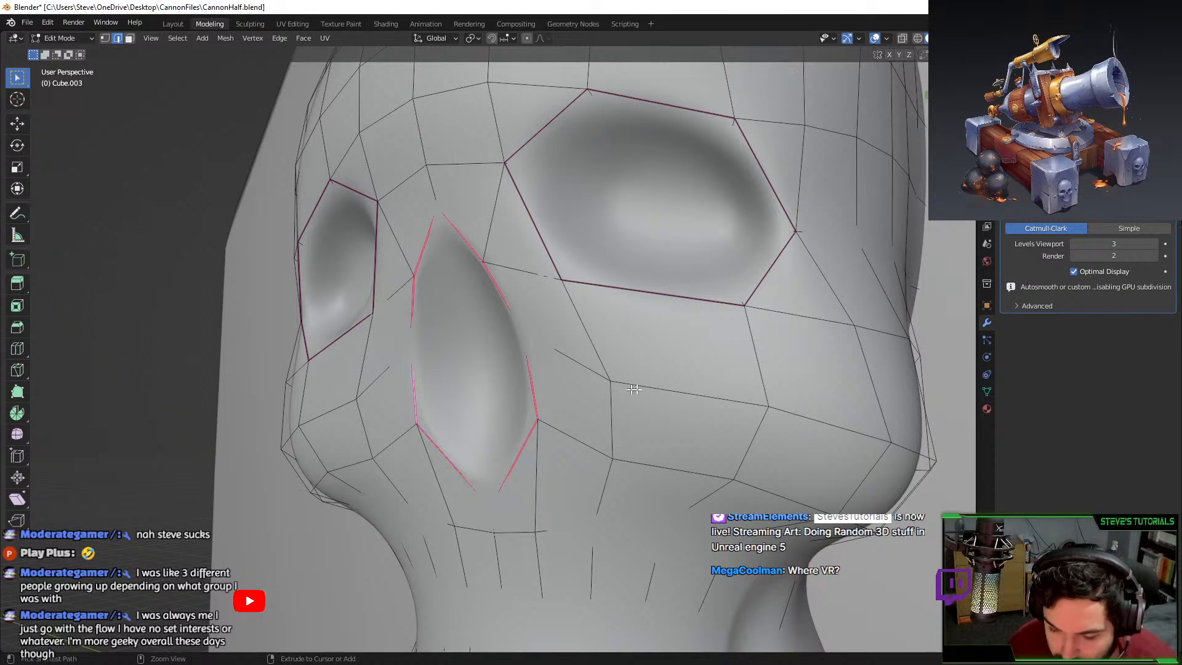
pyautogui.hotkey('shift', 'e')
pyautogui.click(477, 359)
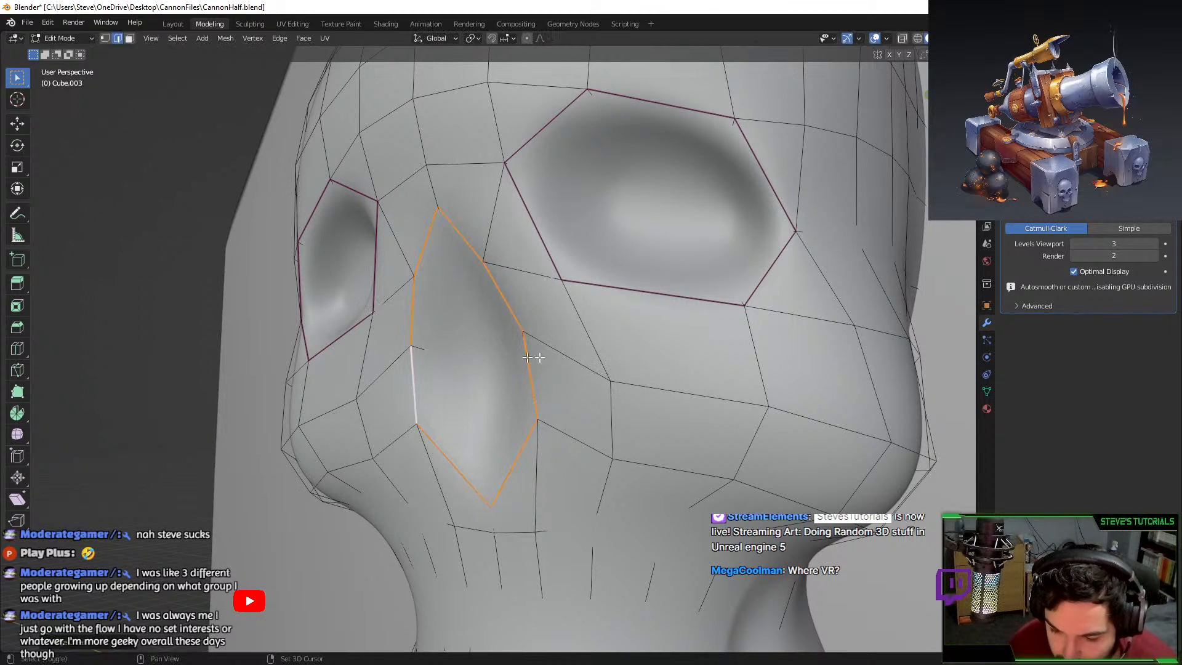
pyautogui.hotkey('ctrl', 'b')
pyautogui.click(579, 340)
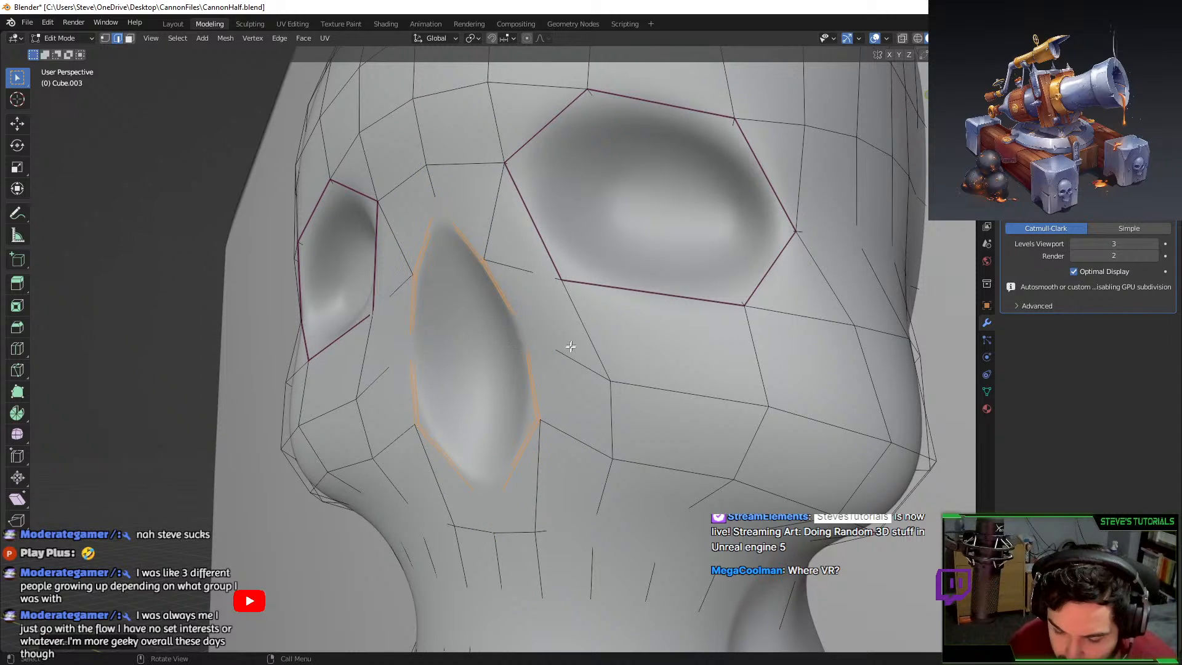
# Crease the seven nose outline edges to sharpen the nose.
pyautogui.click(470, 230)
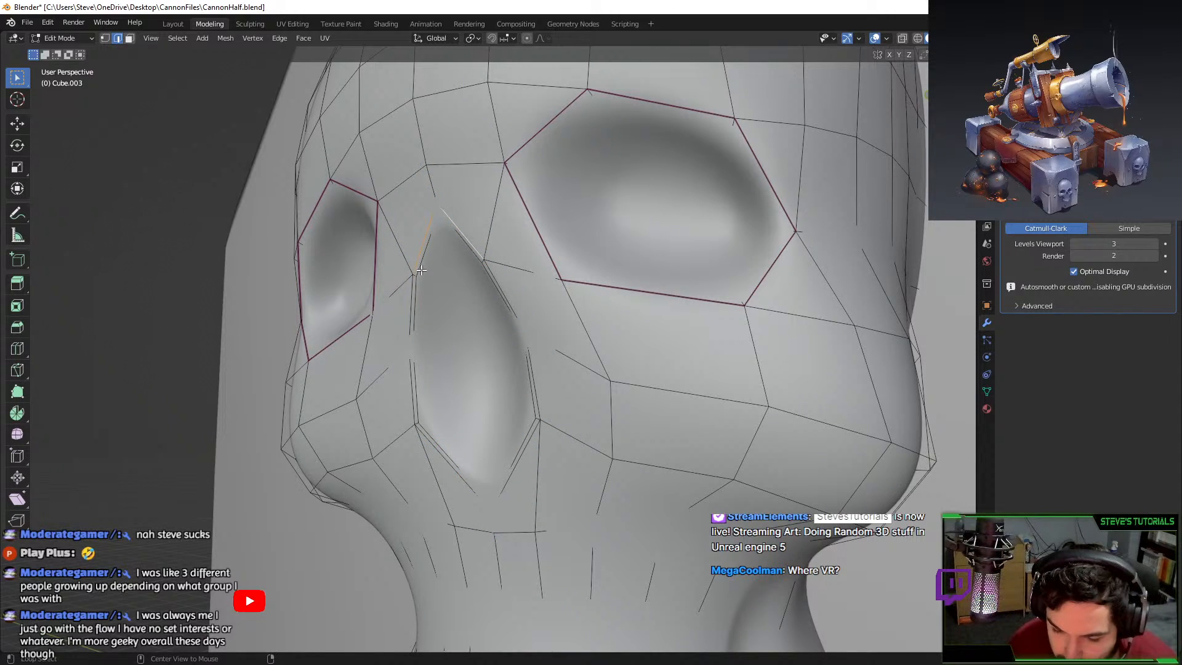
pyautogui.keyDown('shift'); pyautogui.click(413, 301); pyautogui.keyUp('shift')
pyautogui.keyDown('shift'); pyautogui.click(408, 394); pyautogui.keyUp('shift')
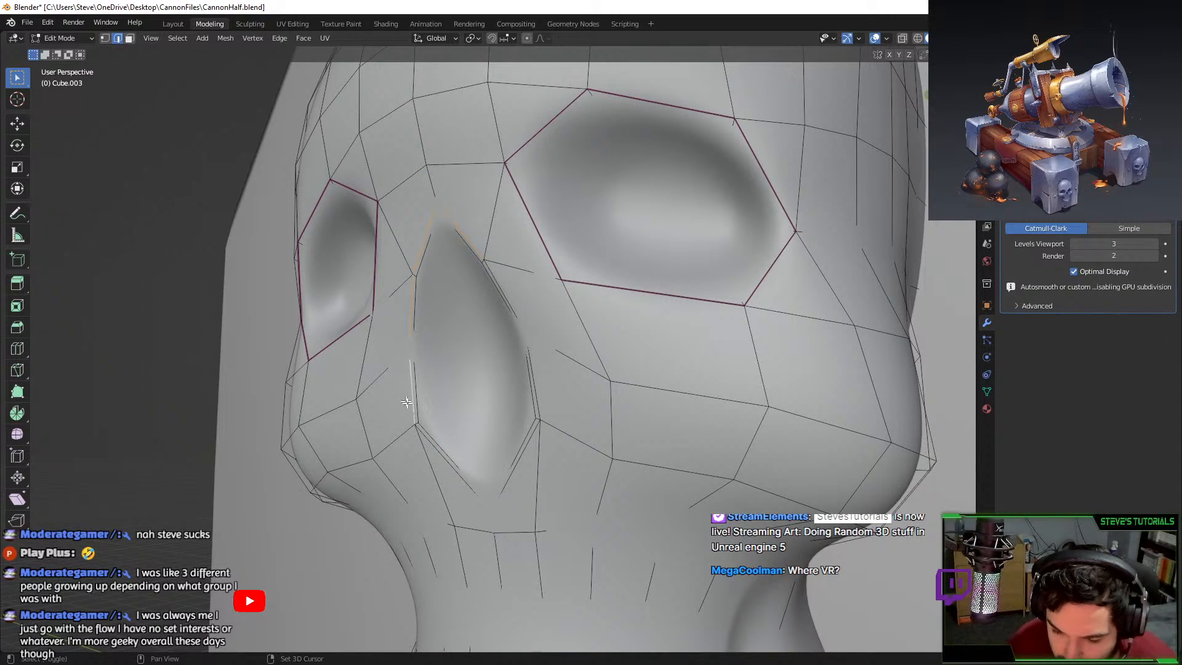
pyautogui.keyDown('shift'); pyautogui.click(446, 461); pyautogui.keyUp('shift')
pyautogui.keyDown('shift'); pyautogui.click(520, 452); pyautogui.keyUp('shift')
pyautogui.keyDown('shift'); pyautogui.click(533, 382); pyautogui.keyUp('shift')
pyautogui.keyDown('shift'); pyautogui.click(502, 289); pyautogui.keyUp('shift')
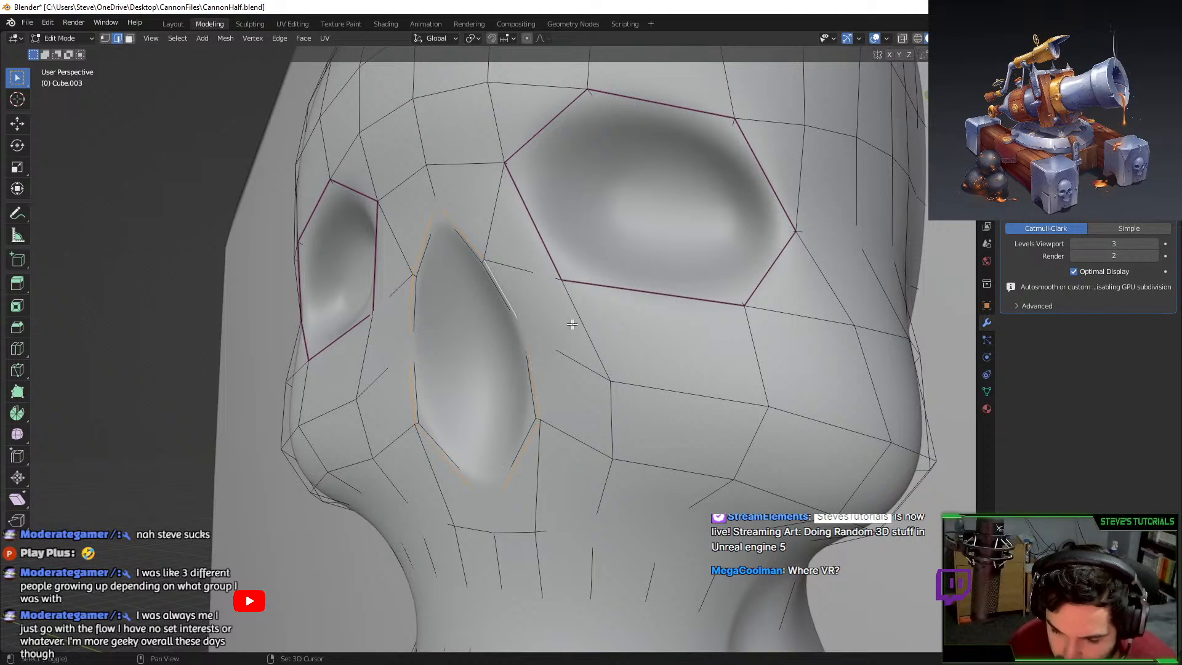
pyautogui.hotkey('shift', 'e')
pyautogui.click(641, 333)
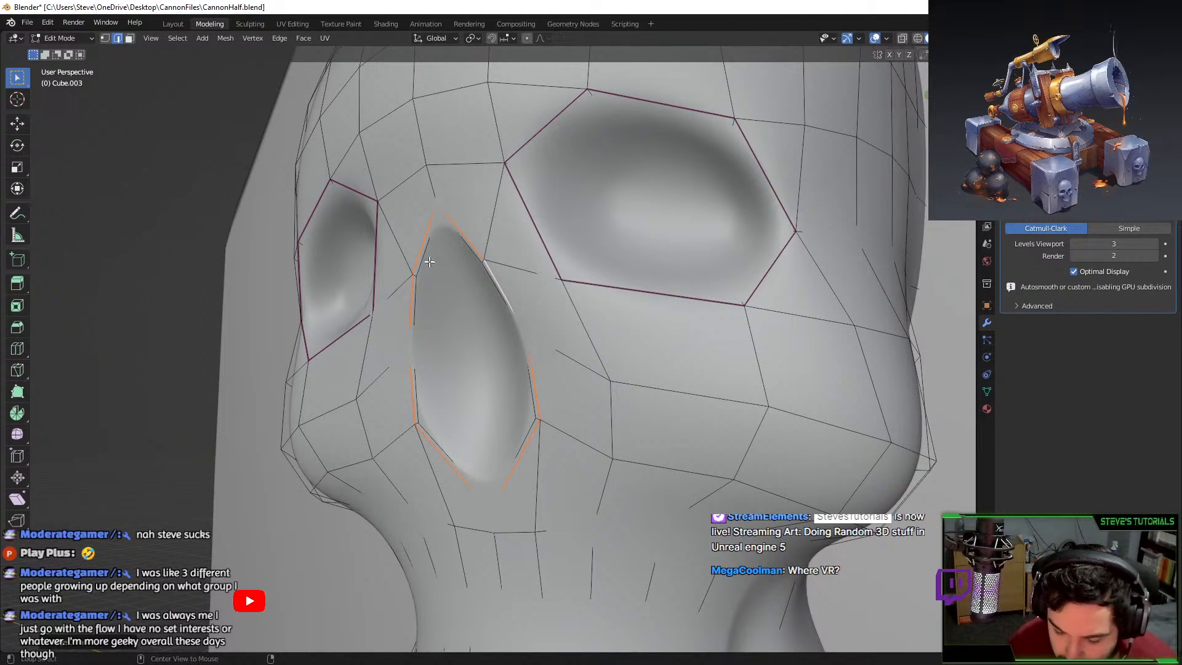
# Shrink the inner nose loop and push it inward along X.
pyautogui.hotkey('alt', 'a')
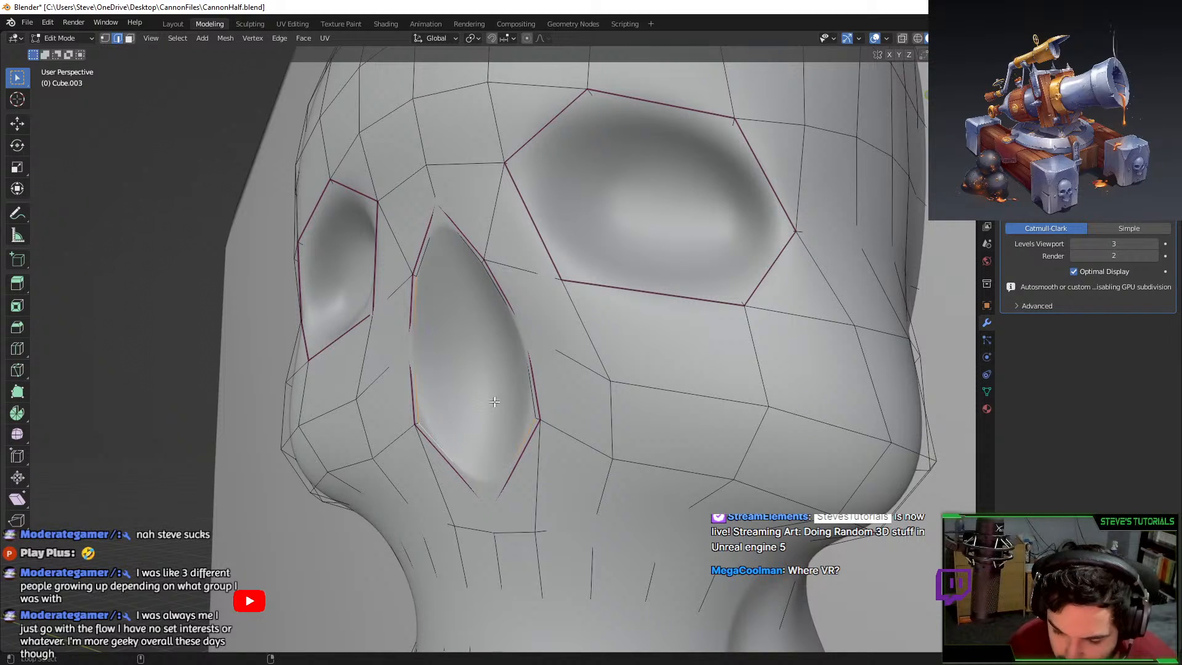
pyautogui.keyDown('alt'); pyautogui.keyDown('shift'); pyautogui.click(525, 387); pyautogui.keyUp('shift'); pyautogui.keyUp('alt')
pyautogui.moveTo(504, 369); pyautogui.dragTo(438, 304, button='middle')
pyautogui.keyDown('alt'); pyautogui.keyDown('shift'); pyautogui.click(434, 298); pyautogui.keyUp('shift'); pyautogui.keyUp('alt')
pyautogui.press('s')
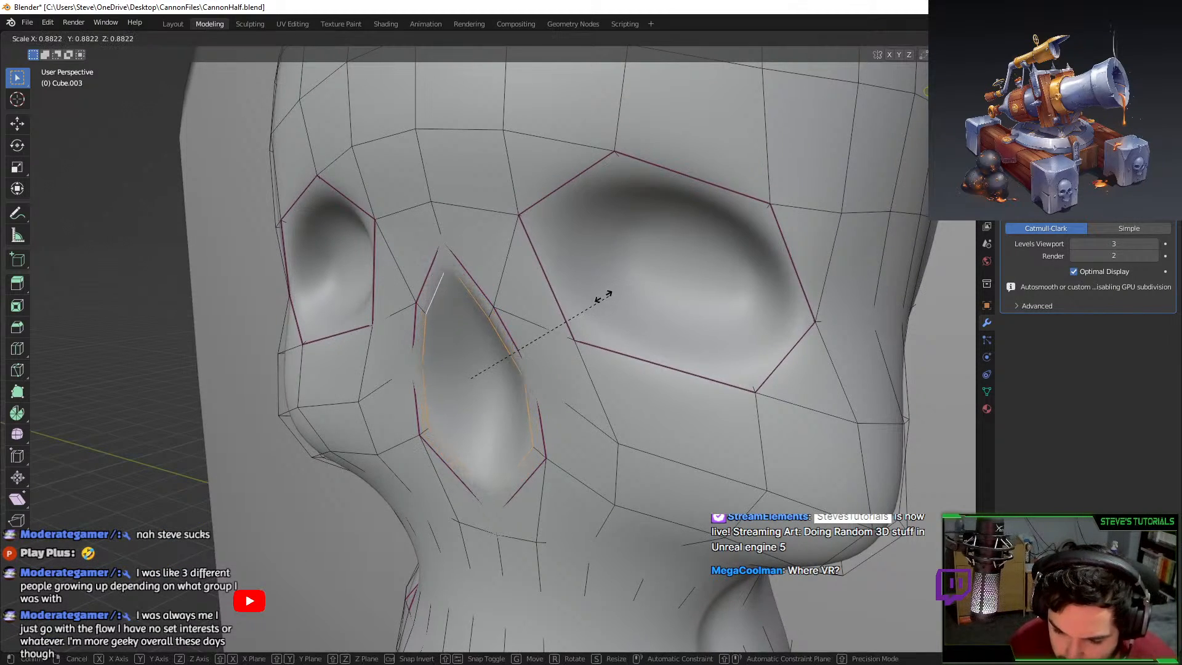
pyautogui.click(586, 300)
pyautogui.moveTo(585, 300); pyautogui.dragTo(691, 287, button='middle')
pyautogui.press('g')
pyautogui.press('x')
pyautogui.click(577, 298)
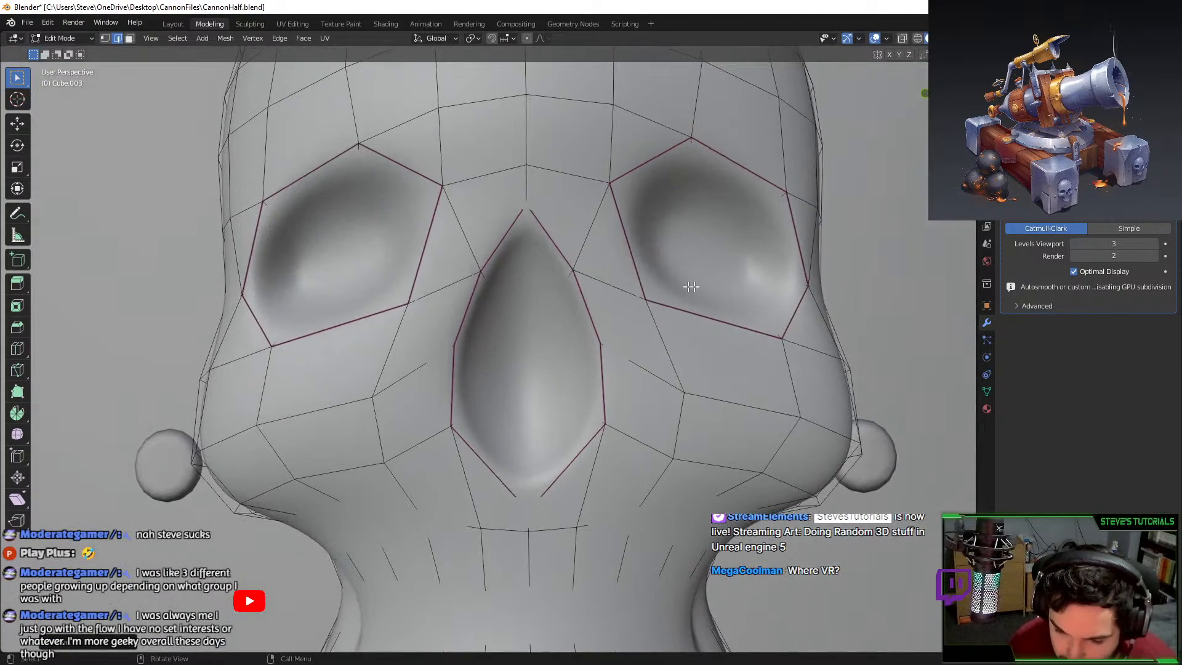
# Toggle out of Edit Mode and orbit around the skull to inspect the recessed nose.
pyautogui.press('Tab')
pyautogui.scroll(2, 632, 340)
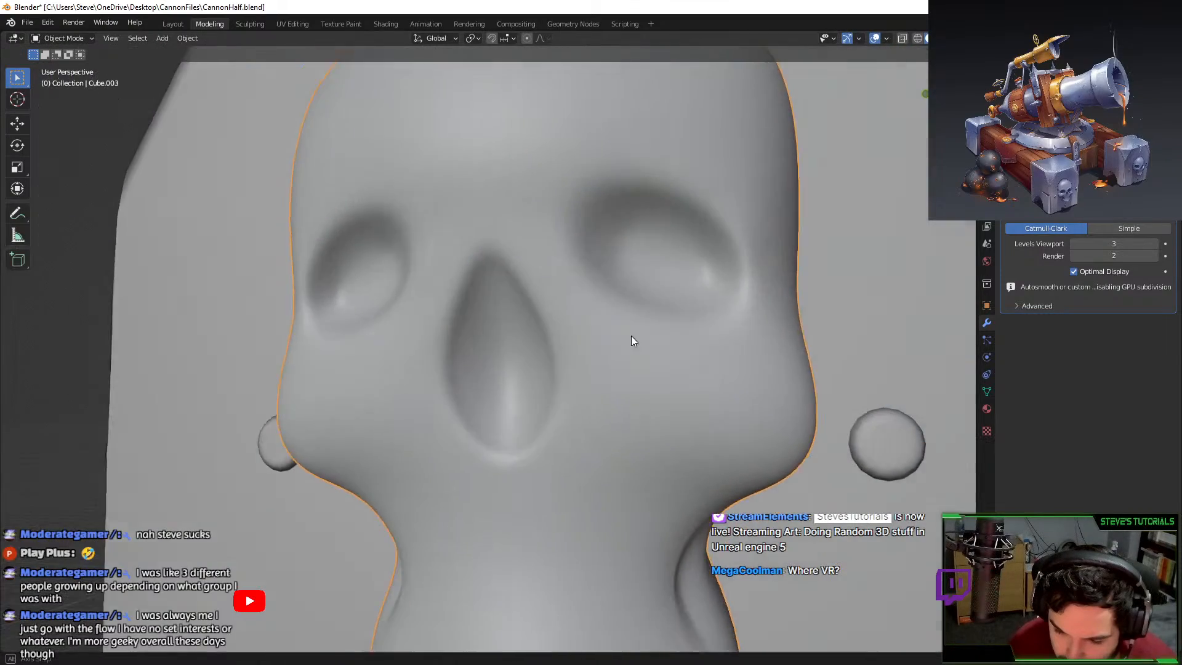
pyautogui.moveTo(631, 336); pyautogui.dragTo(601, 369, button='middle')
pyautogui.scroll(-4, 599, 374)
pyautogui.scroll(2, 601, 369)
pyautogui.press('Tab')
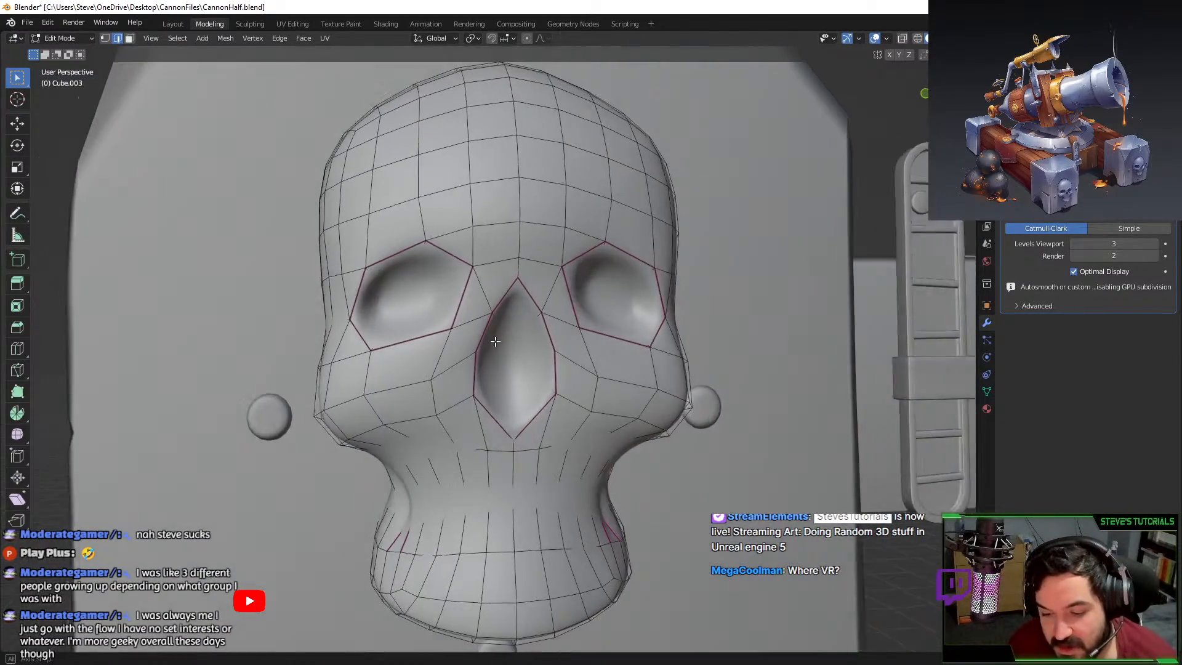
pyautogui.scroll(1, 495, 342)
pyautogui.press('Tab')
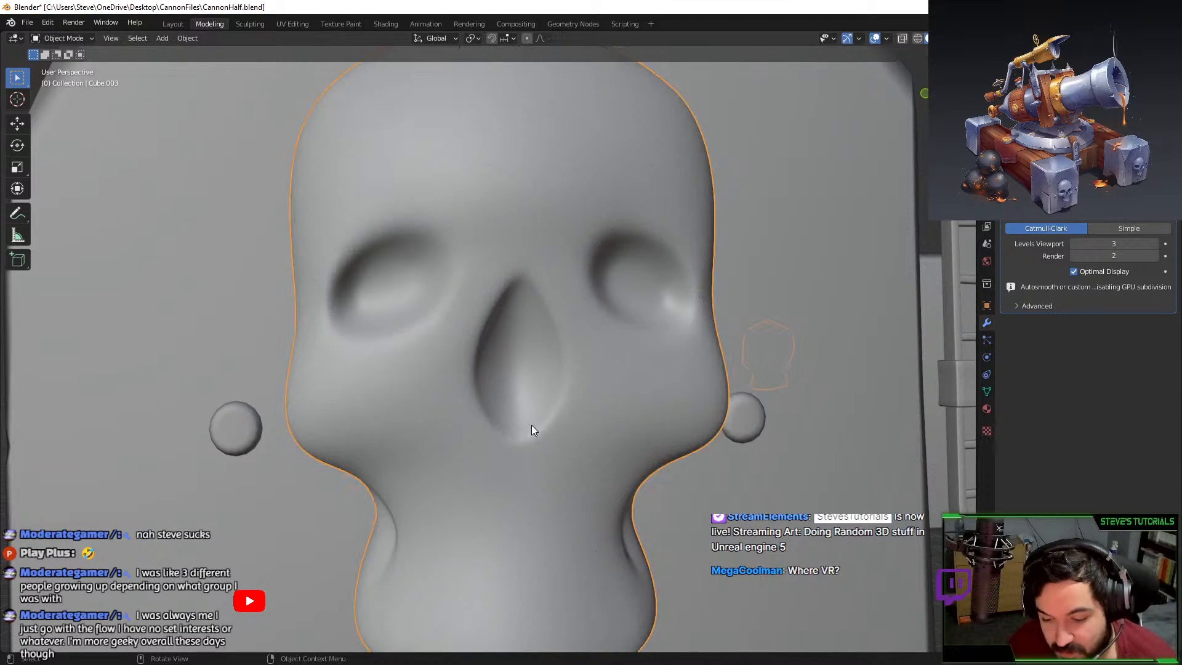
pyautogui.moveTo(530, 425); pyautogui.dragTo(502, 428, button='middle')
pyautogui.scroll(2, 508, 423)
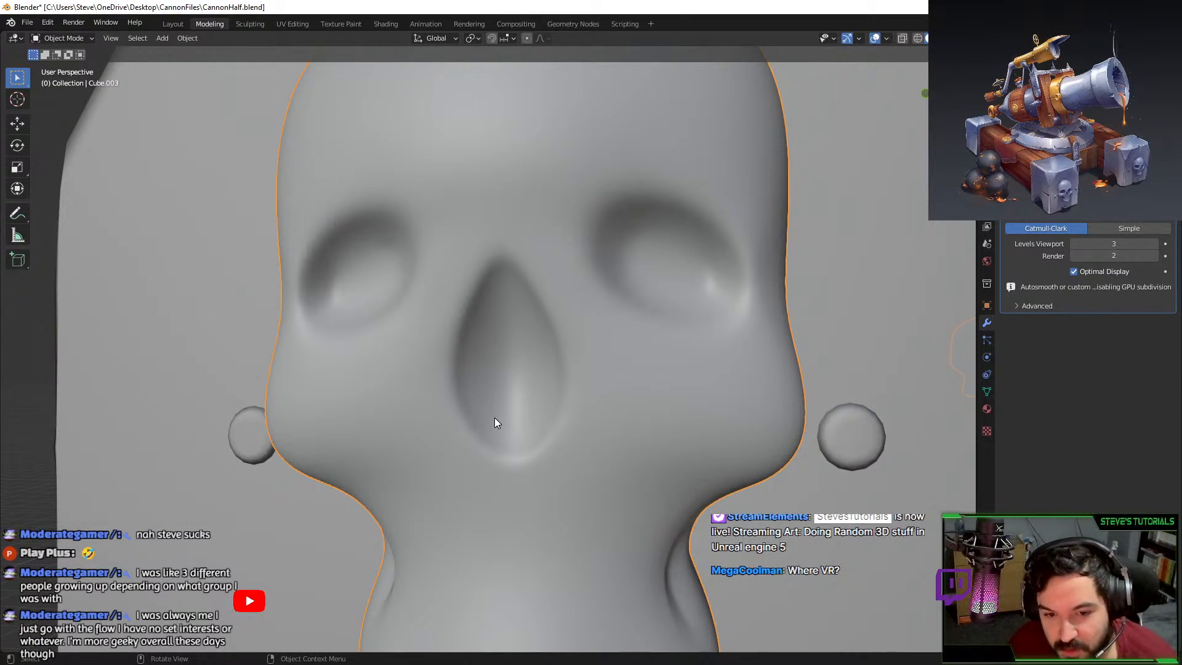
# Set the skull's viewport subdivision level to 0 with Ctrl+0 to show the low-poly mesh.
pyautogui.press('Tab')
pyautogui.press('Tab')
pyautogui.scroll(-3, 448, 385)
pyautogui.moveTo(448, 388); pyautogui.dragTo(501, 337, button='middle')
pyautogui.scroll(-3, 472, 380)
pyautogui.scroll(3, 523, 425)
pyautogui.hotkey('ctrl', '0')
pyautogui.scroll(1, 471, 405)
pyautogui.scroll(-2, 482, 330)
pyautogui.press('Tab')
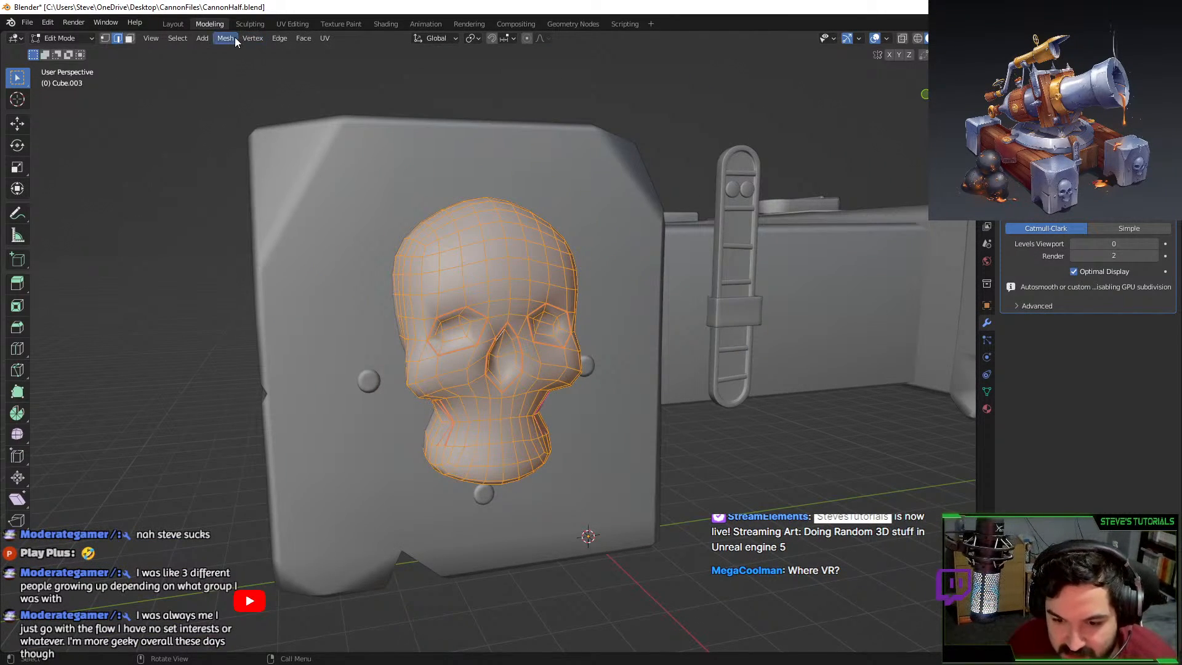
pyautogui.click(253, 37)
# Relax the skull's vertices to smooth it, then return to object mode.
pyautogui.click(276, 311)
pyautogui.scroll(-3, 283, 289)
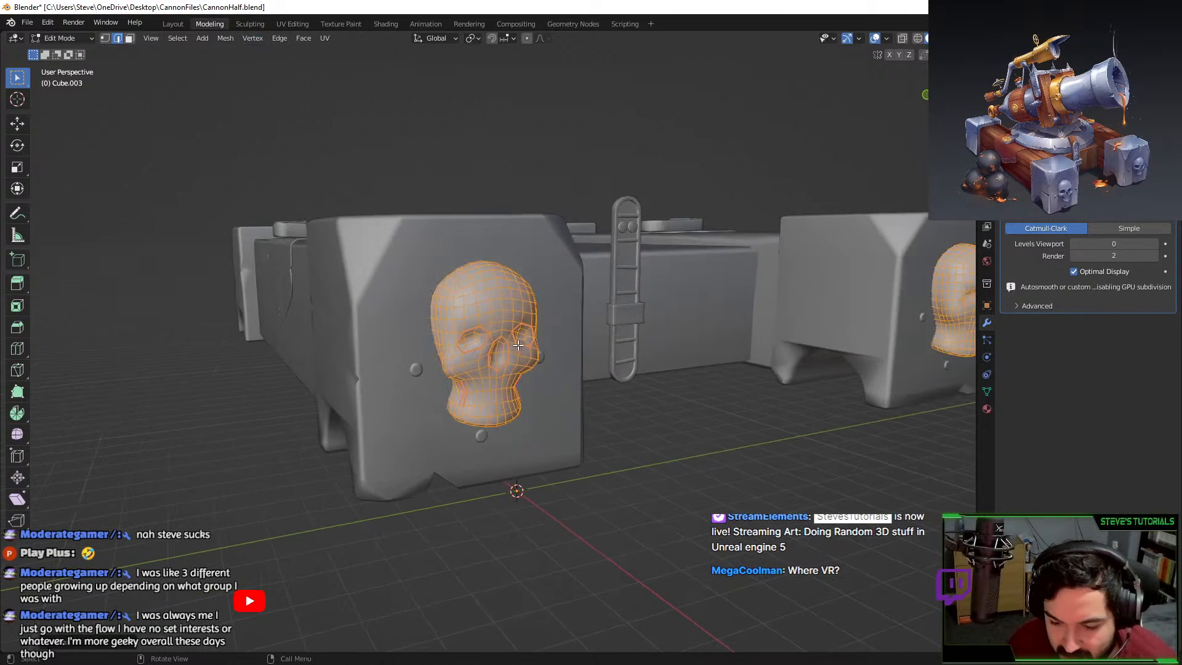
pyautogui.press('Tab')
pyautogui.click(301, 228)
pyautogui.scroll(-4, 300, 227)
# Select the whole cannon base and export it as FBX, overwriting CannonLPMirrored.fbx.
pyautogui.press('a')
pyautogui.click(27, 22)
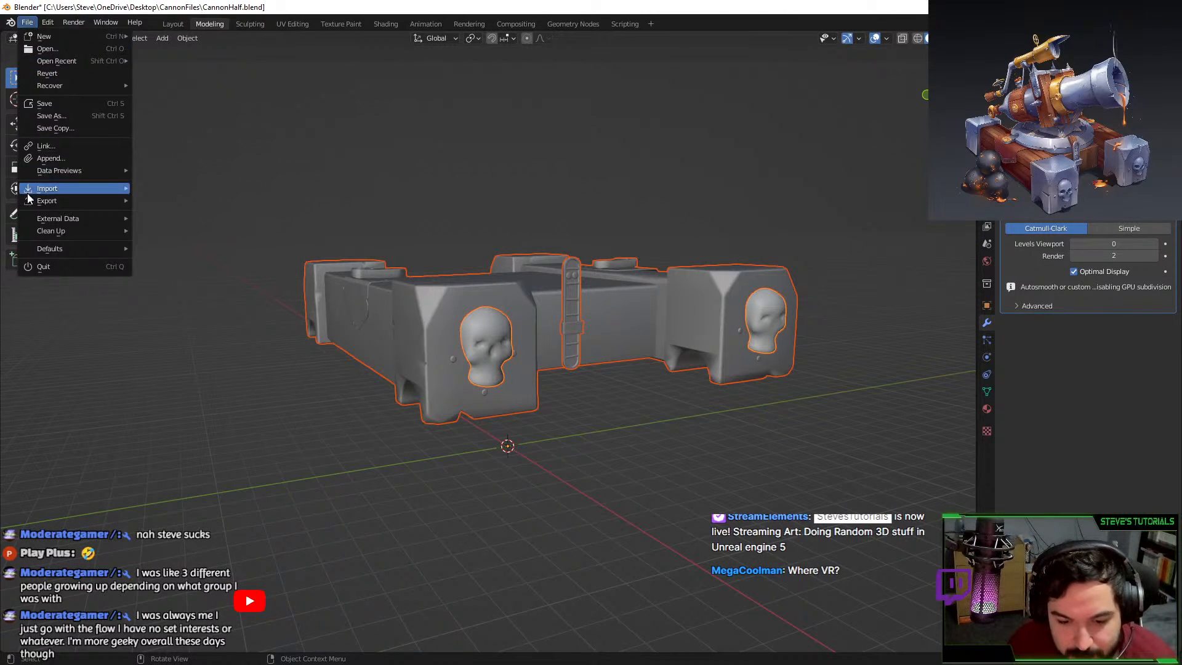
pyautogui.moveTo(61, 201)
pyautogui.click(173, 311)
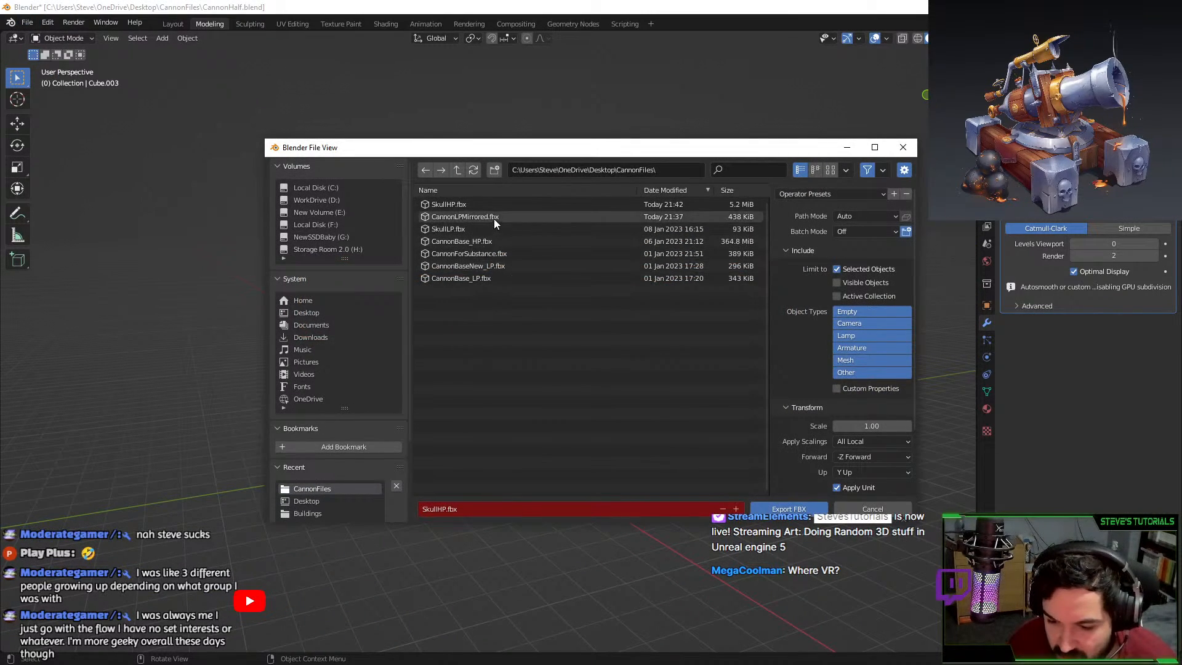
pyautogui.doubleClick(494, 219)
pyautogui.scroll(5, 566, 454)
# Raise the skull's viewport subdivision preview to level 3.
pyautogui.click(540, 417)
pyautogui.press('Tab')
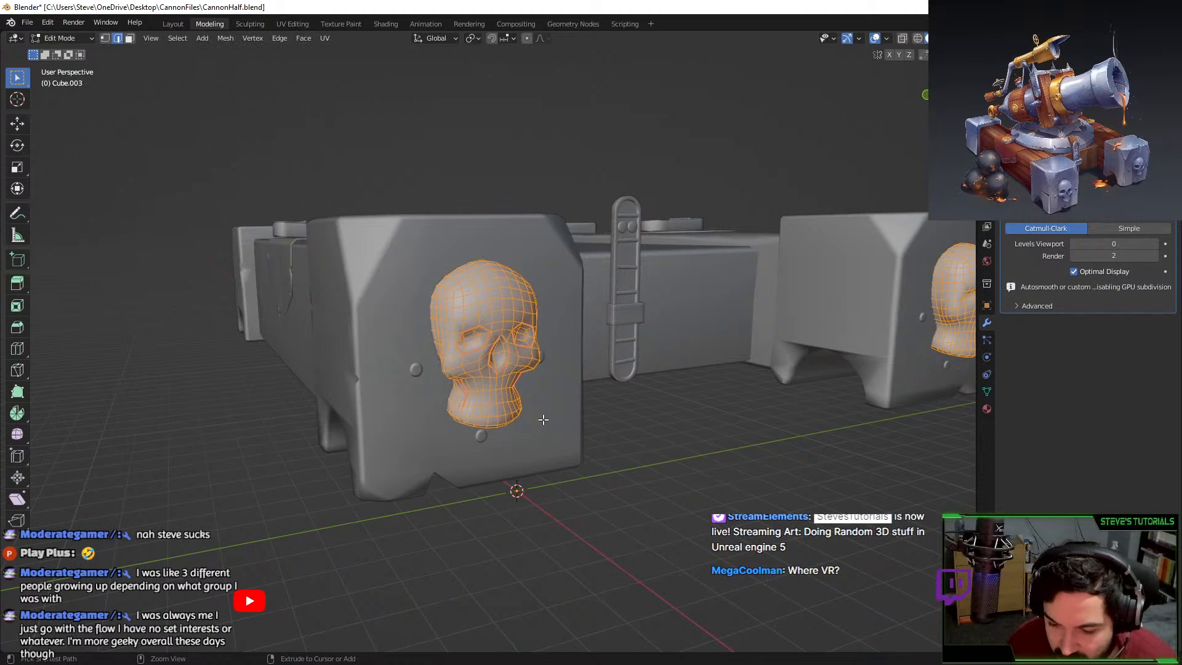
pyautogui.press('Tab')
pyautogui.scroll(3, 522, 379)
pyautogui.hotkey('ctrl', '3')
pyautogui.click(683, 454)
pyautogui.moveTo(702, 456); pyautogui.dragTo(666, 453, button='middle')
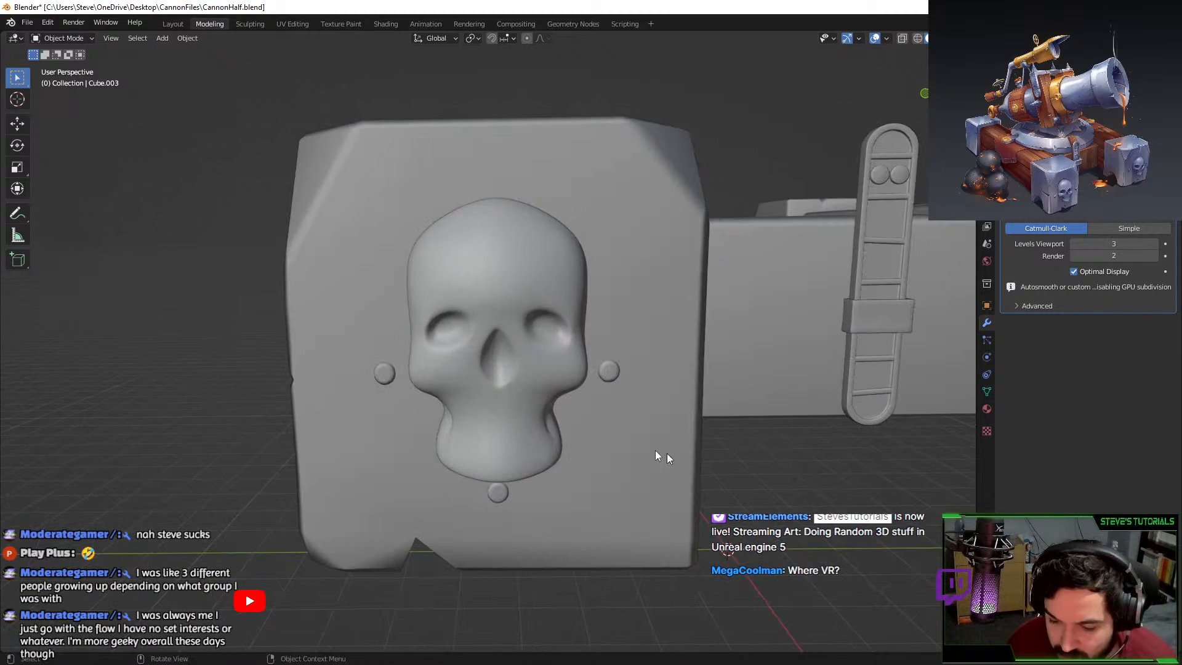
pyautogui.scroll(-4, 471, 331)
# Crease the edge loops outlining the skull's nose.
pyautogui.click(467, 331)
pyautogui.scroll(4, 544, 388)
pyautogui.press('Tab')
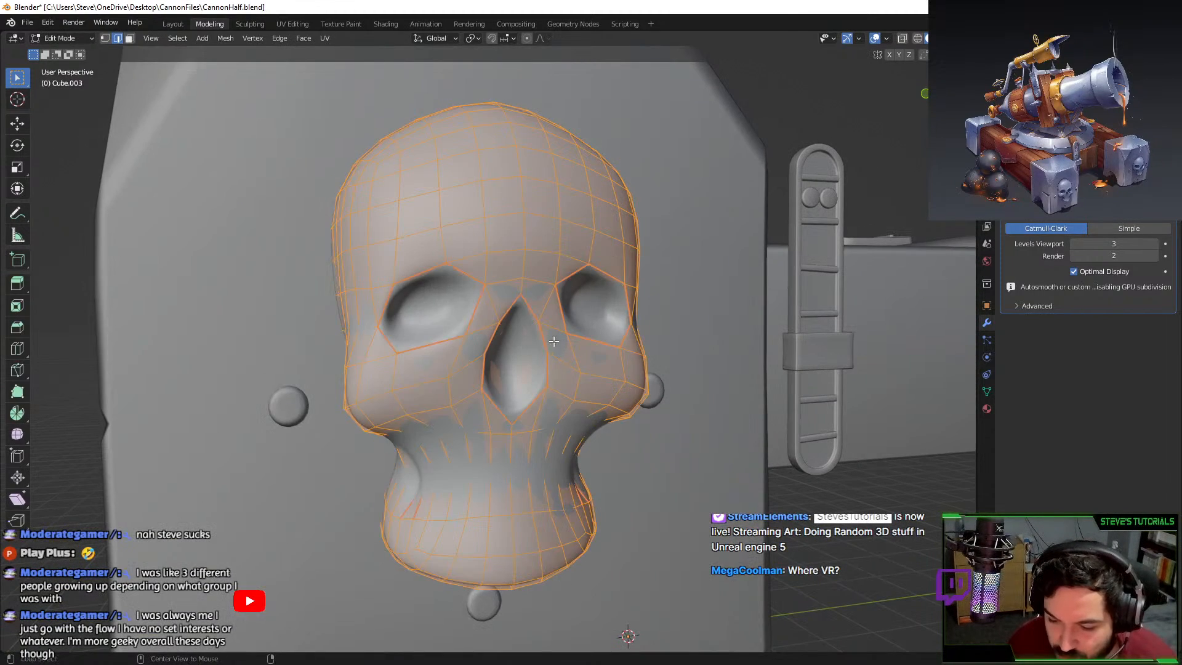
pyautogui.keyDown('alt'); pyautogui.click(534, 321); pyautogui.keyUp('alt')
pyautogui.keyDown('alt'); pyautogui.keyDown('shift'); pyautogui.click(534, 312); pyautogui.keyUp('shift'); pyautogui.keyUp('alt')
pyautogui.keyDown('alt'); pyautogui.keyDown('shift'); pyautogui.click(480, 348); pyautogui.keyUp('shift'); pyautogui.keyUp('alt')
pyautogui.keyDown('alt'); pyautogui.keyDown('shift'); pyautogui.click(493, 410); pyautogui.keyUp('shift'); pyautogui.keyUp('alt')
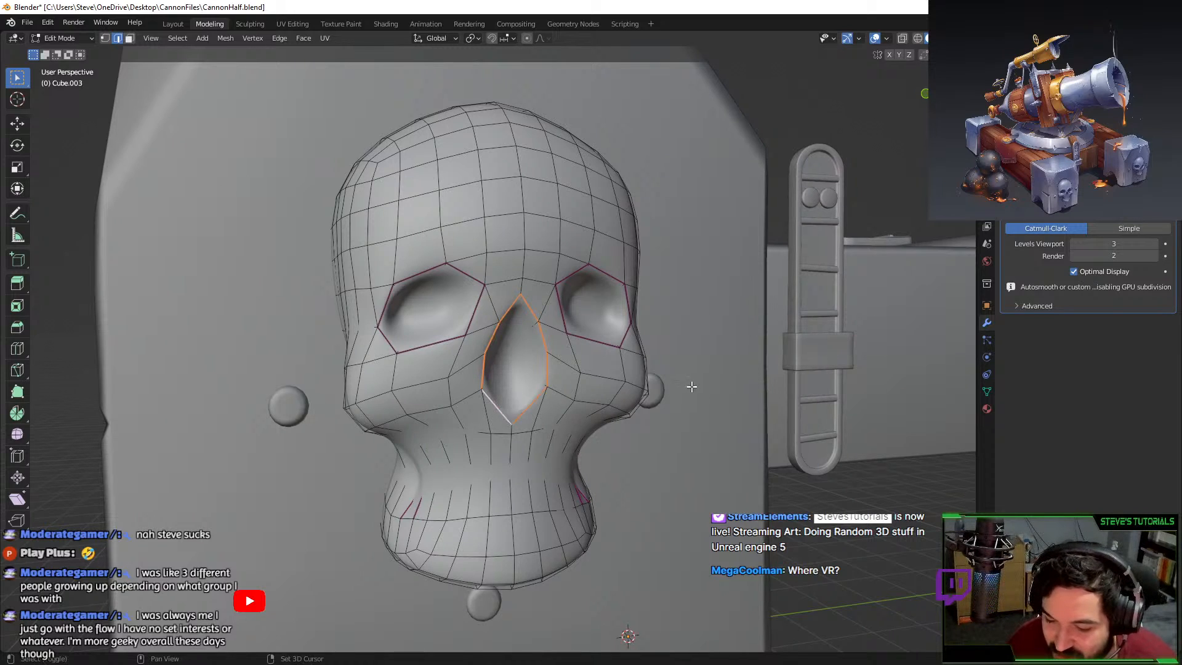
pyautogui.hotkey('shift', 'e')
pyautogui.click(652, 400)
# Inspect the creased nose, then readjust its crease amount and view both skull blocks.
pyautogui.press('Tab')
pyautogui.moveTo(652, 405); pyautogui.dragTo(607, 369, button='middle')
pyautogui.scroll(-5, 649, 411)
pyautogui.scroll(-5, 560, 418)
pyautogui.scroll(8, 547, 385)
pyautogui.press('Tab')
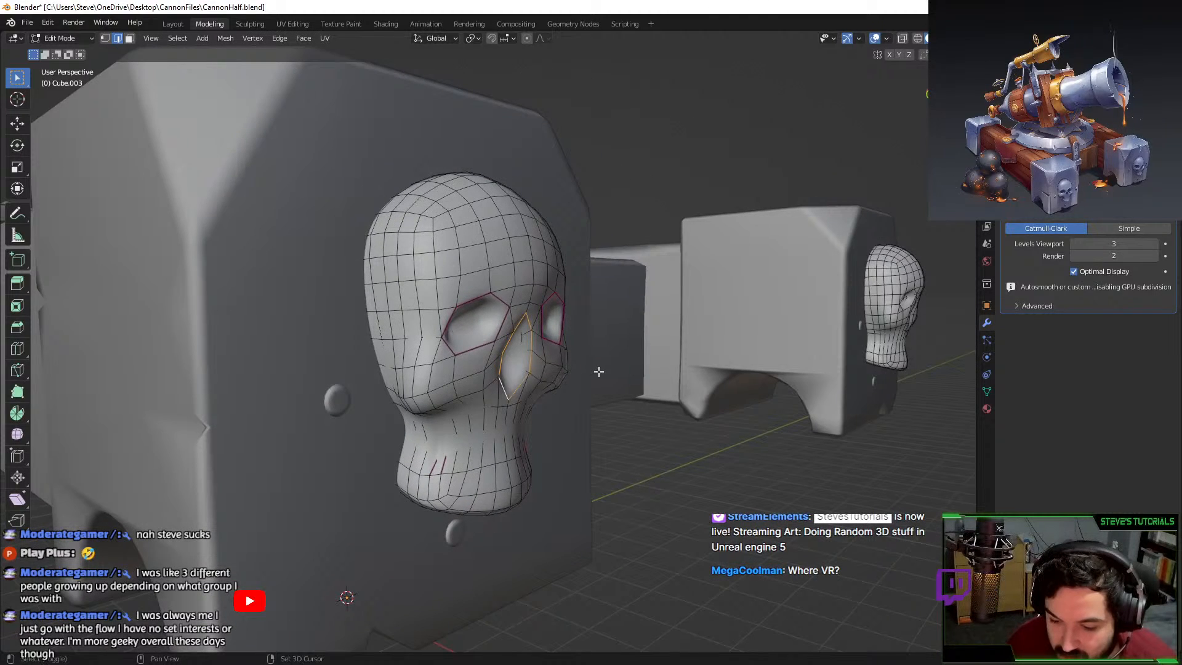
pyautogui.hotkey('shift', 'e')
pyautogui.click(606, 369)
pyautogui.press('Tab')
pyautogui.scroll(-5, 534, 392)
pyautogui.moveTo(535, 391); pyautogui.dragTo(572, 415, button='middle')
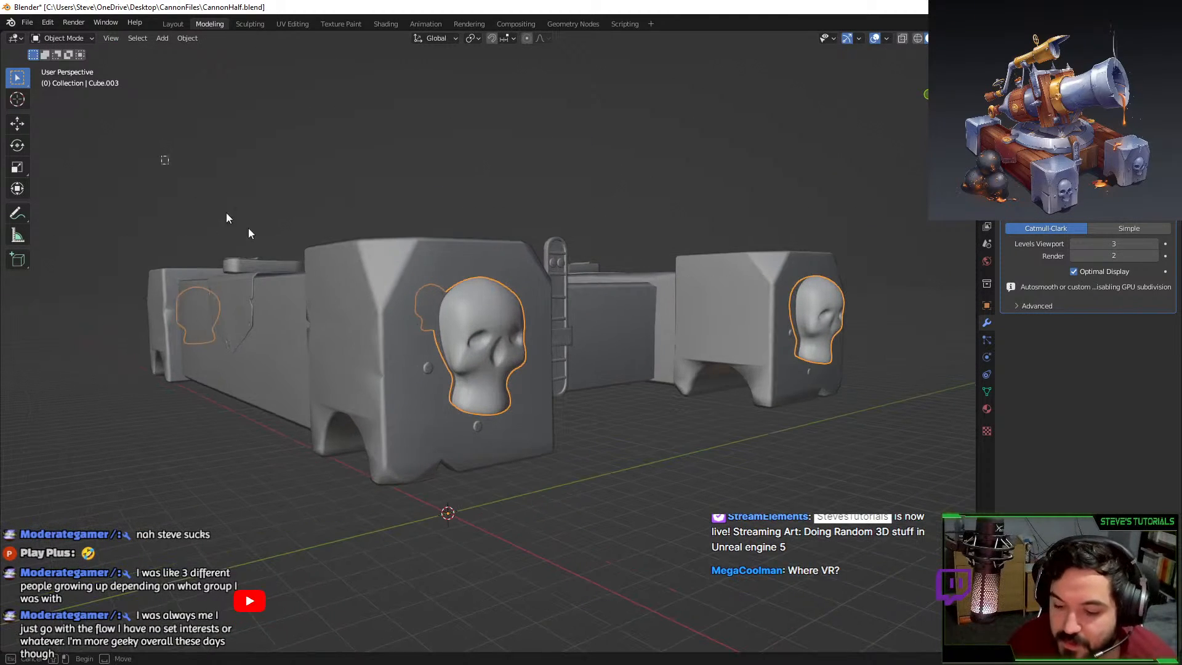
# Export the selected skulls to FBX over SkullHP.fbx, then deselect them.
pyautogui.click(27, 22)
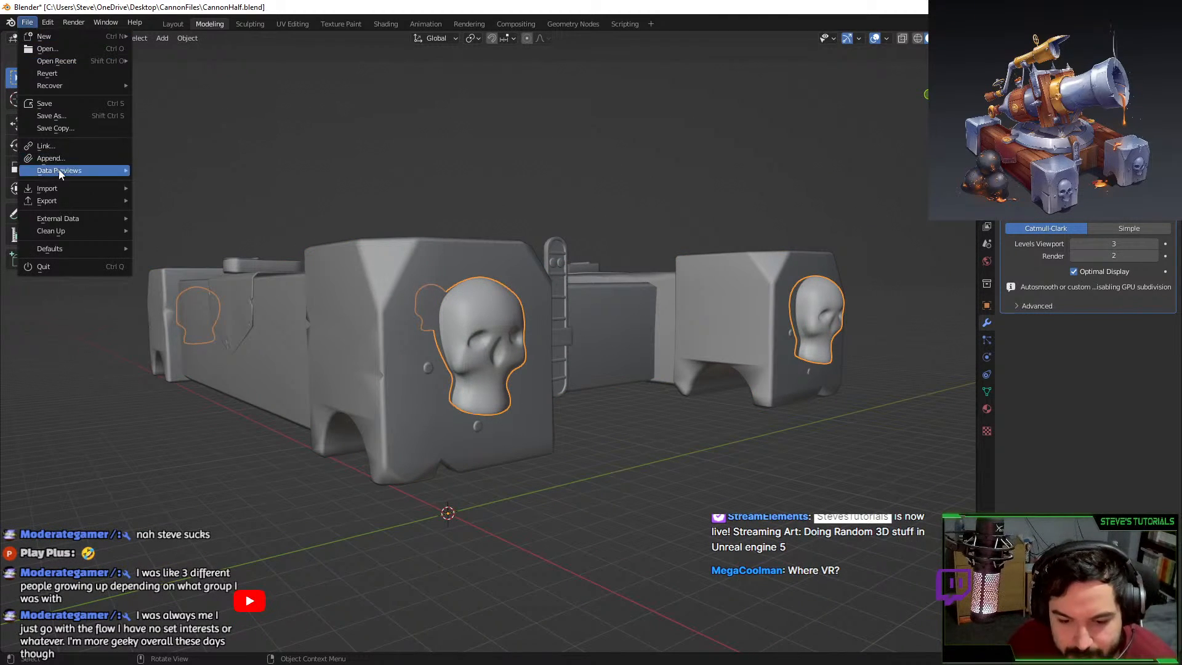
pyautogui.click(167, 310)
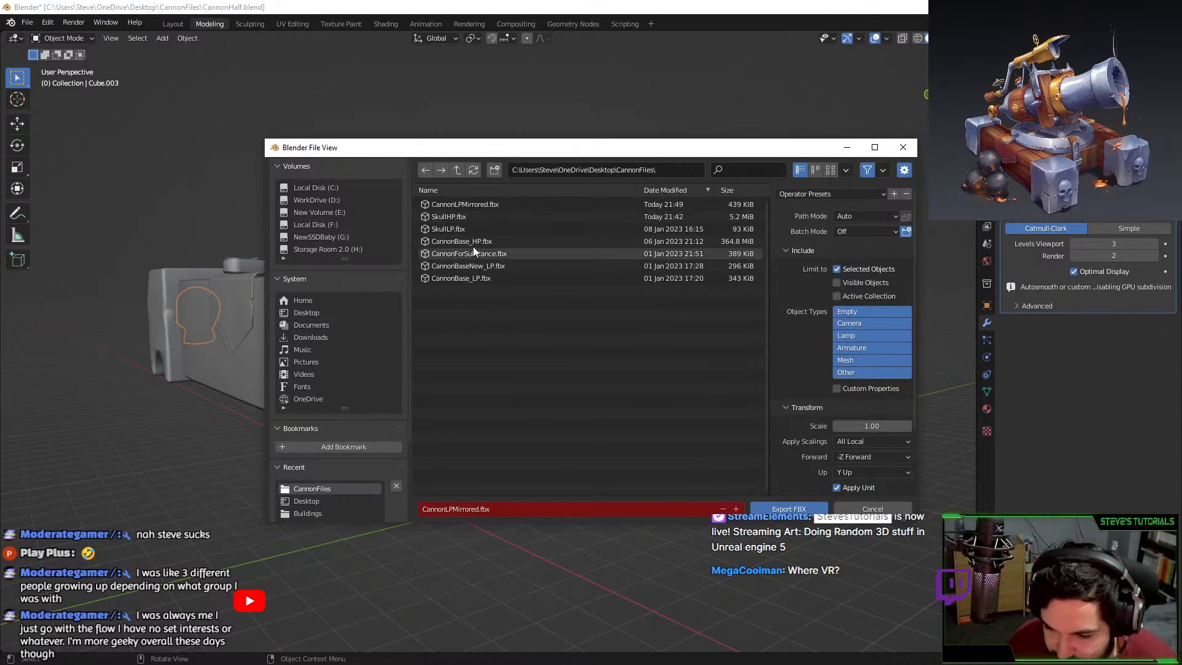
pyautogui.doubleClick(474, 216)
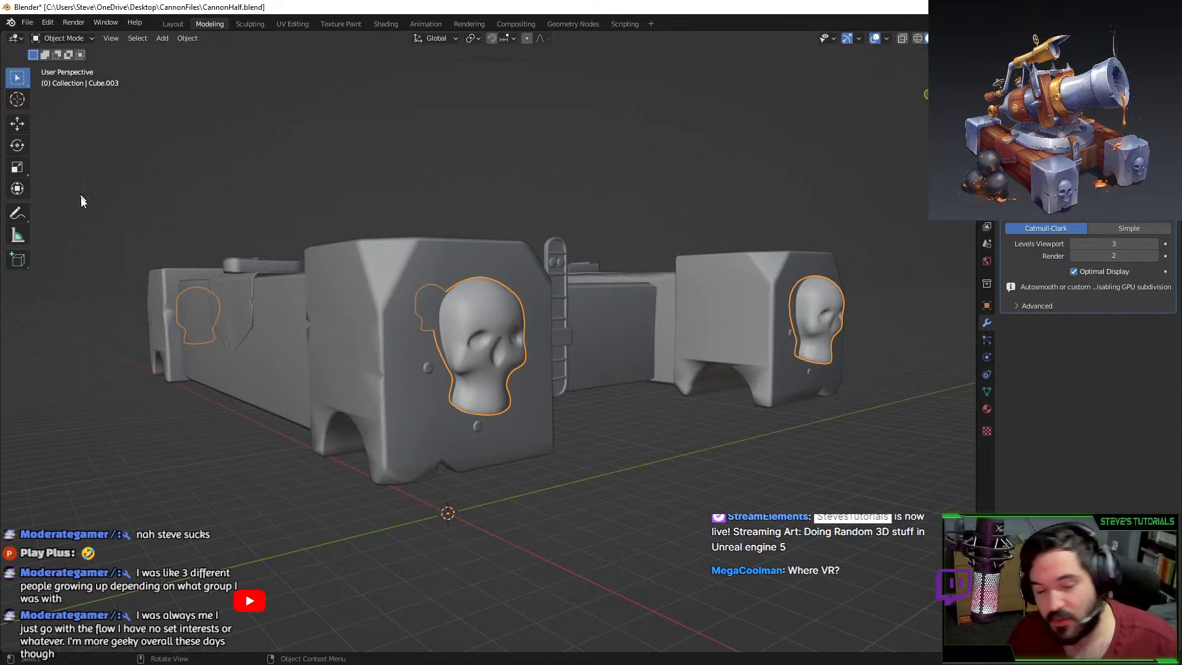
pyautogui.click(576, 588)
pyautogui.scroll(-4, 575, 587)
pyautogui.moveTo(575, 588); pyautogui.dragTo(572, 583, button='middle')
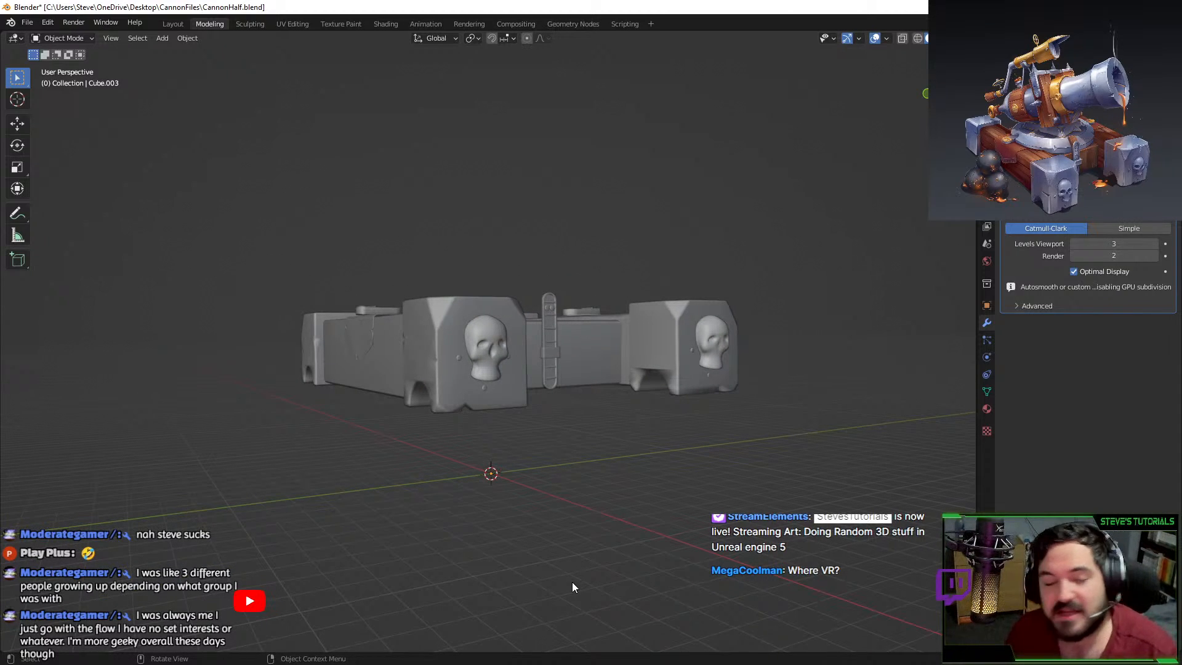
# Save CannonHalf.blend and switch over to Substance 3D Painter.
pyautogui.moveTo(572, 582); pyautogui.dragTo(604, 604, button='middle')
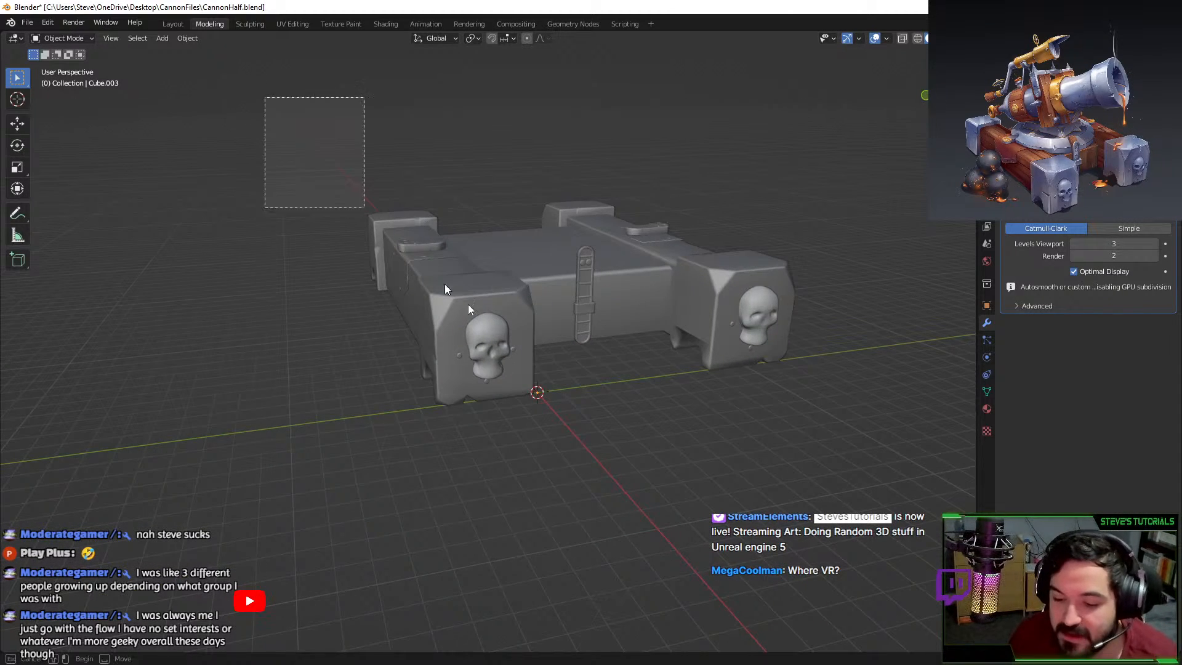
pyautogui.hotkey('ctrl', 's')
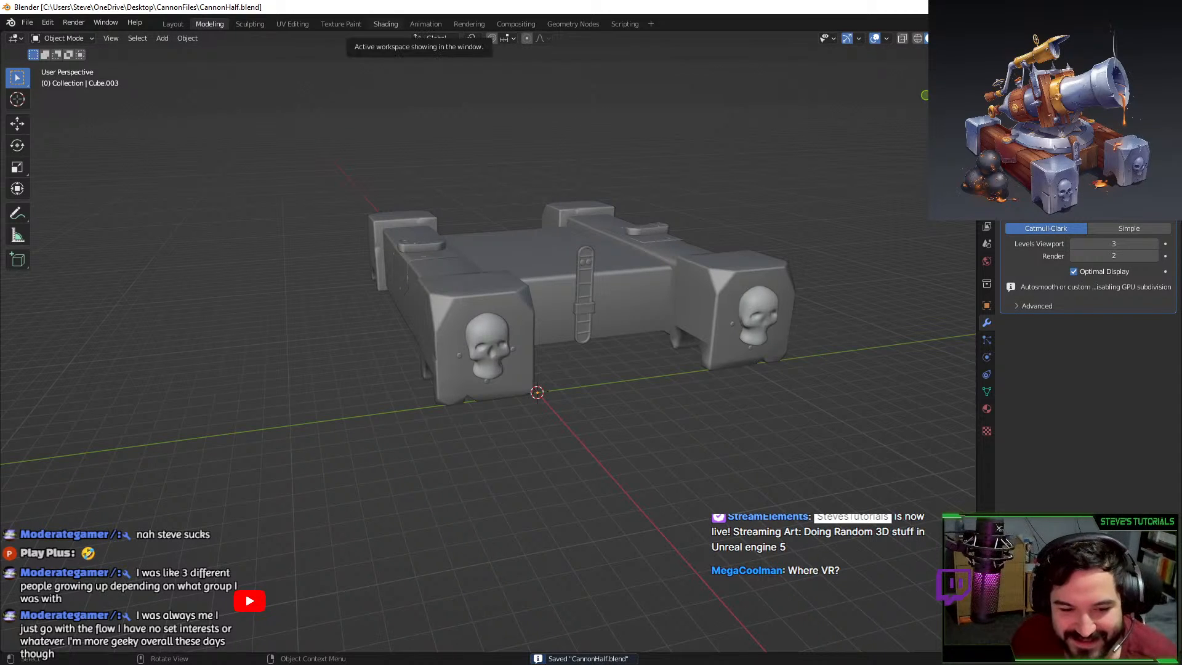
pyautogui.hotkey('alt', 'Tab')
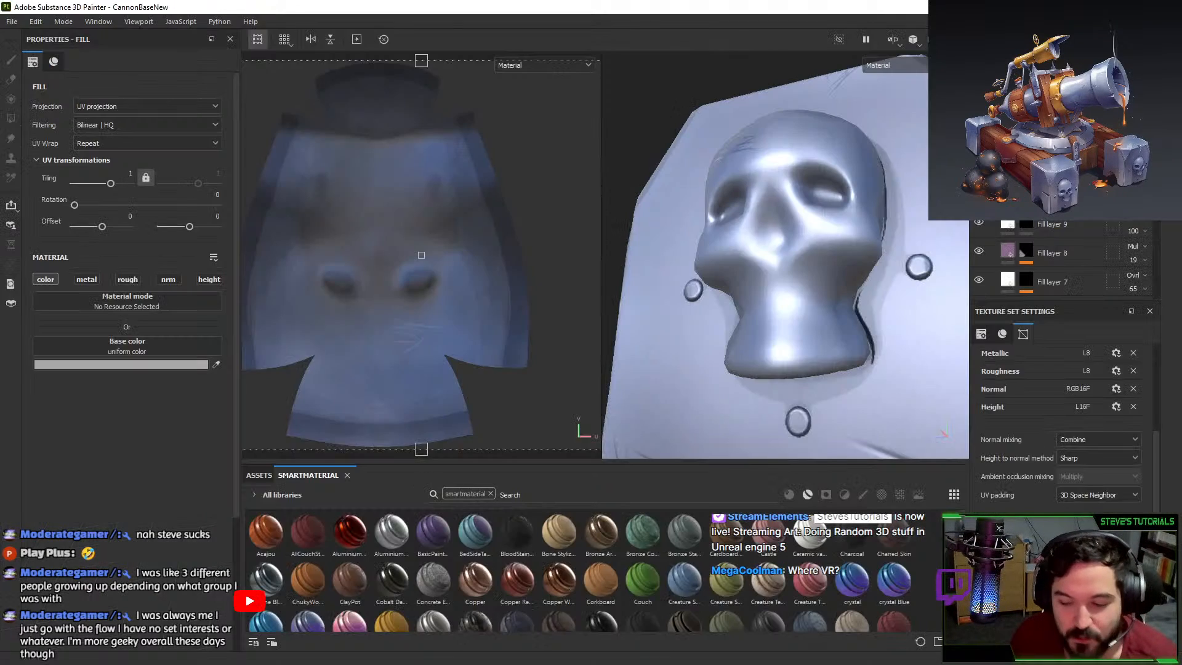
pyautogui.click(37, 22)
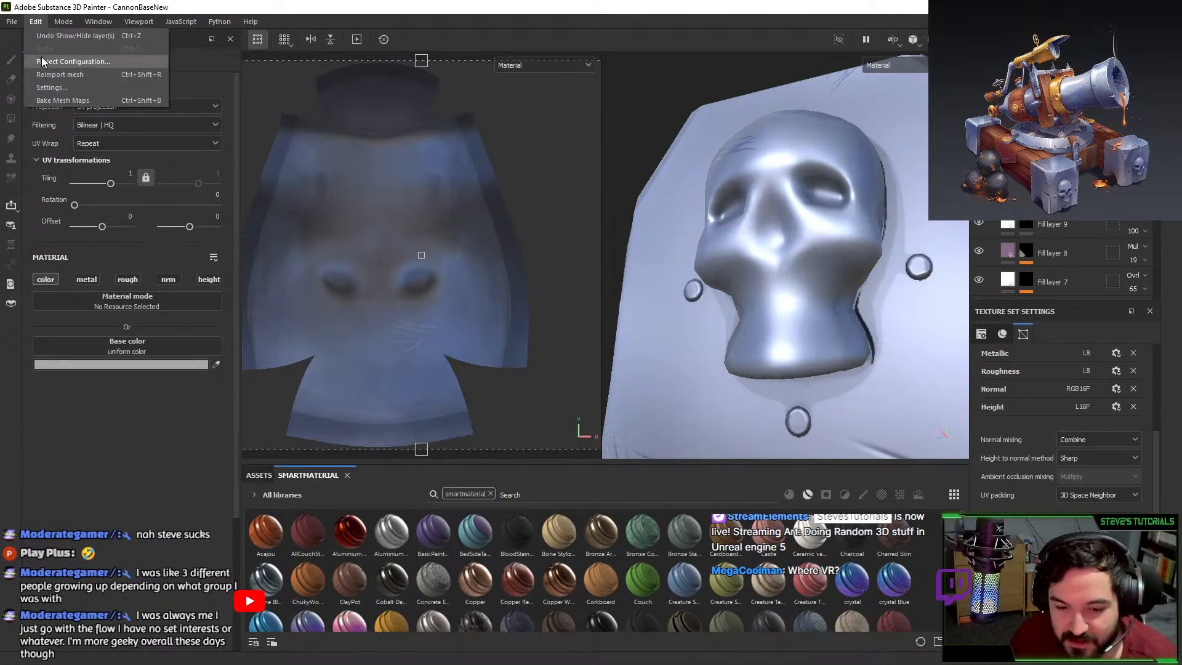
# In Project configuration, replace the mesh with CannonLPMirrored.fbx and apply it.
pyautogui.click(73, 61)
pyautogui.click(701, 239)
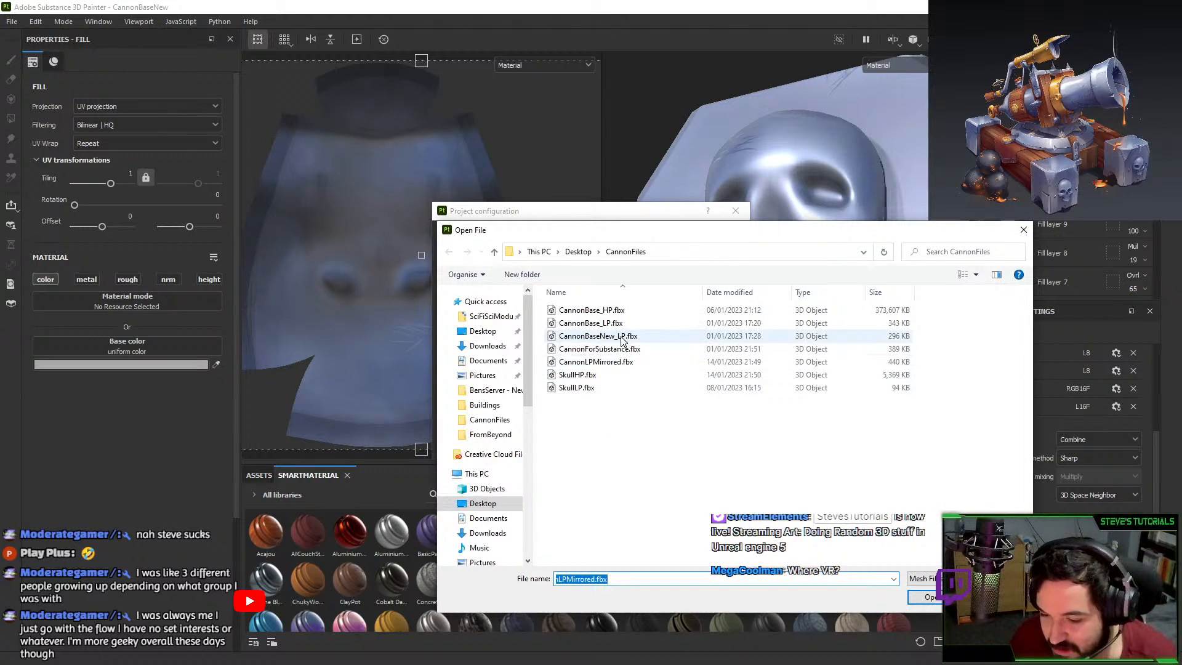
pyautogui.doubleClick(638, 362)
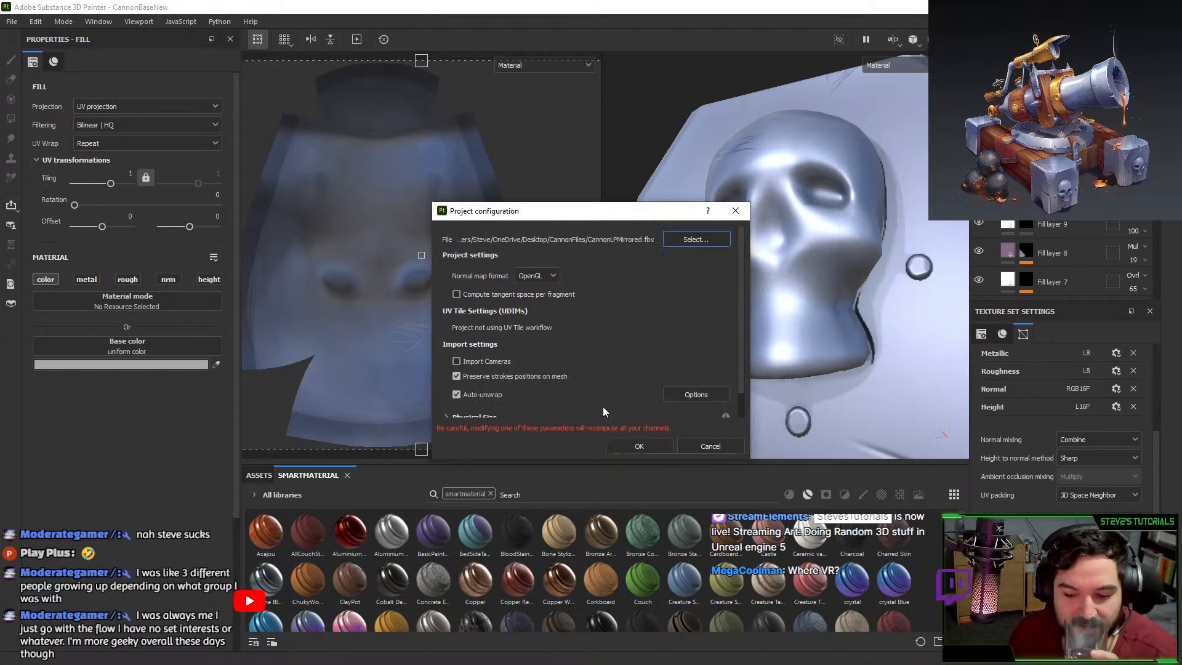
pyautogui.click(639, 448)
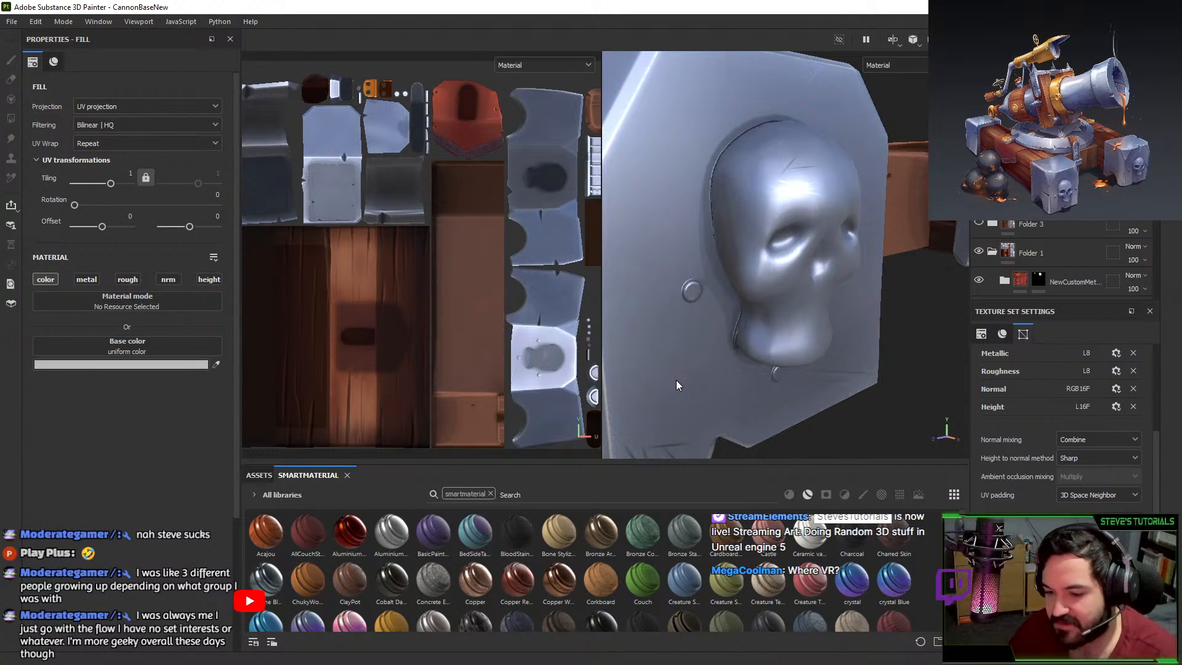
pyautogui.keyDown('alt'); pyautogui.moveTo(791, 394); pyautogui.dragTo(736, 122, button='right'); pyautogui.keyUp('alt')
pyautogui.keyDown('alt'); pyautogui.moveTo(736, 123); pyautogui.dragTo(711, 253); pyautogui.keyUp('alt')
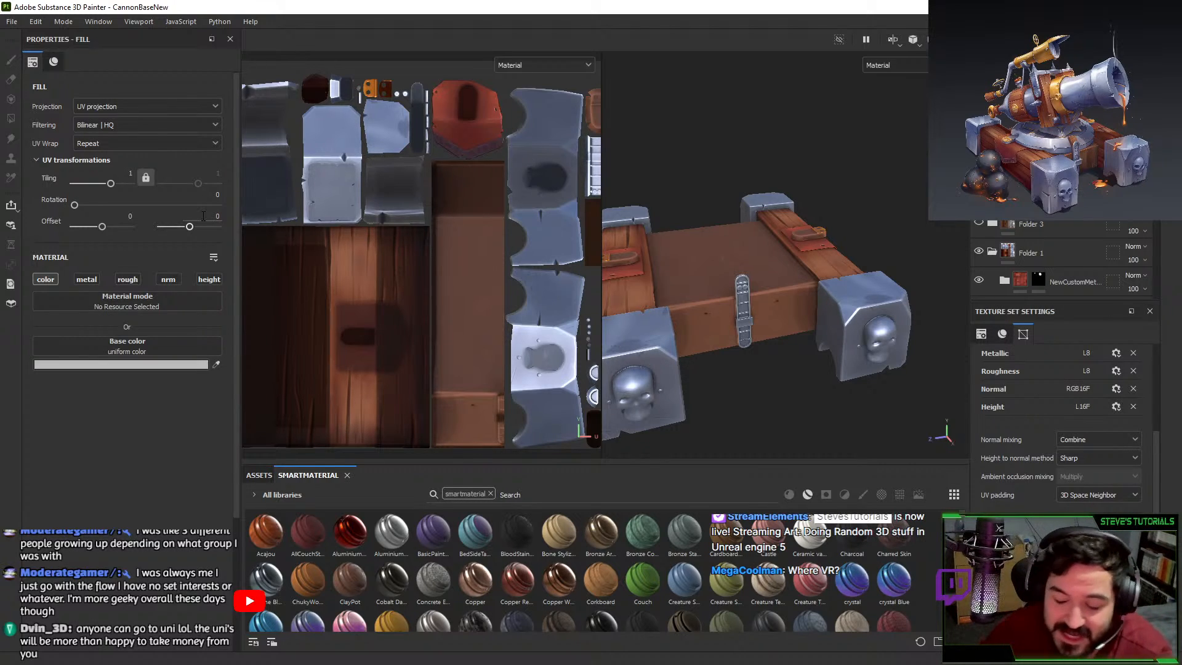
# Check the project configuration and baking settings, closing both without changes.
pyautogui.keyDown('alt'); pyautogui.moveTo(757, 431); pyautogui.dragTo(677, 320); pyautogui.keyUp('alt')
pyautogui.click(36, 21)
pyautogui.click(80, 64)
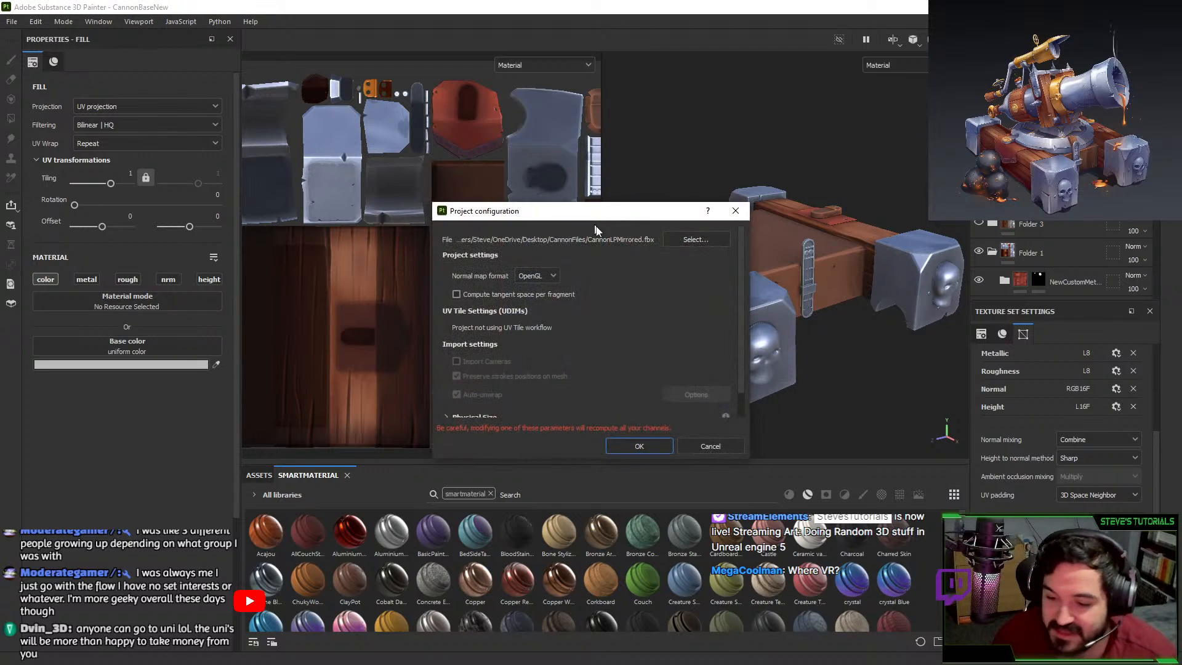
pyautogui.click(735, 210)
pyautogui.click(1059, 536)
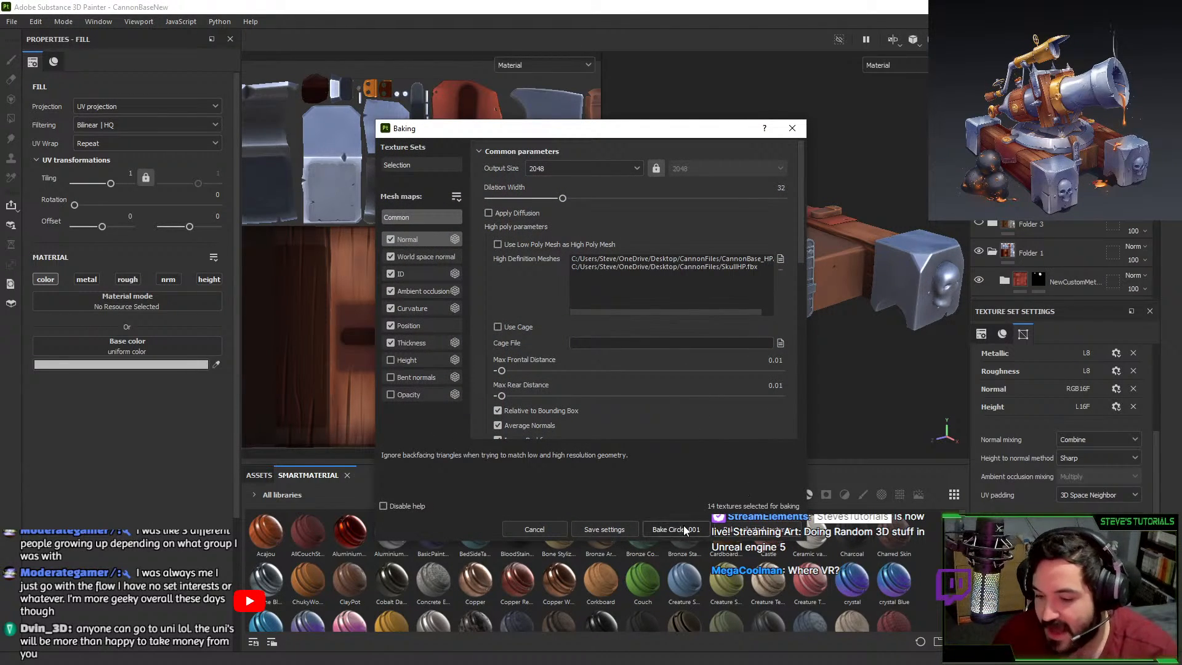
pyautogui.click(792, 128)
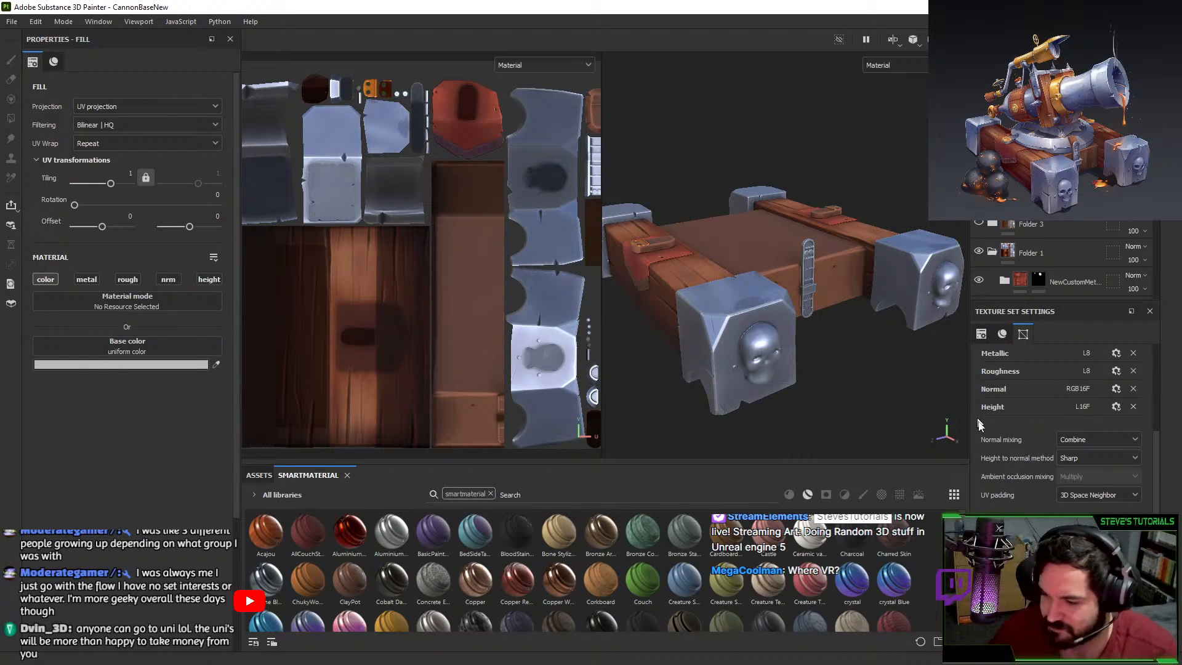
# Switch to the Material.001 texture set and bake its mesh maps.
pyautogui.click(1022, 89)
pyautogui.click(1059, 537)
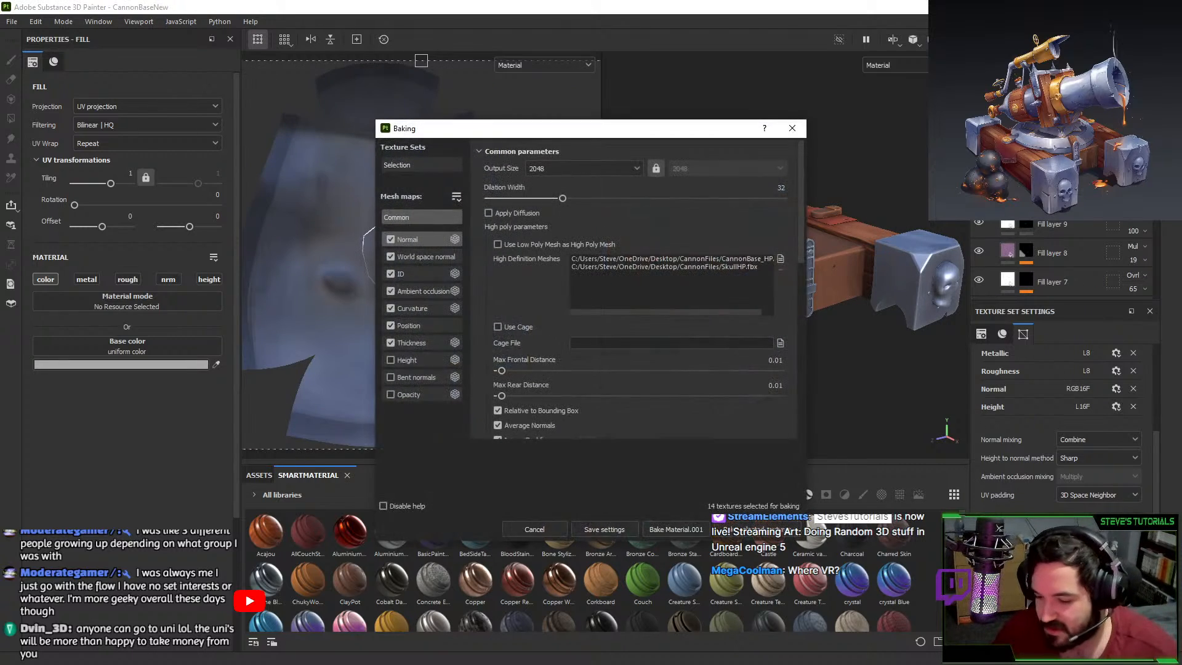
pyautogui.click(691, 526)
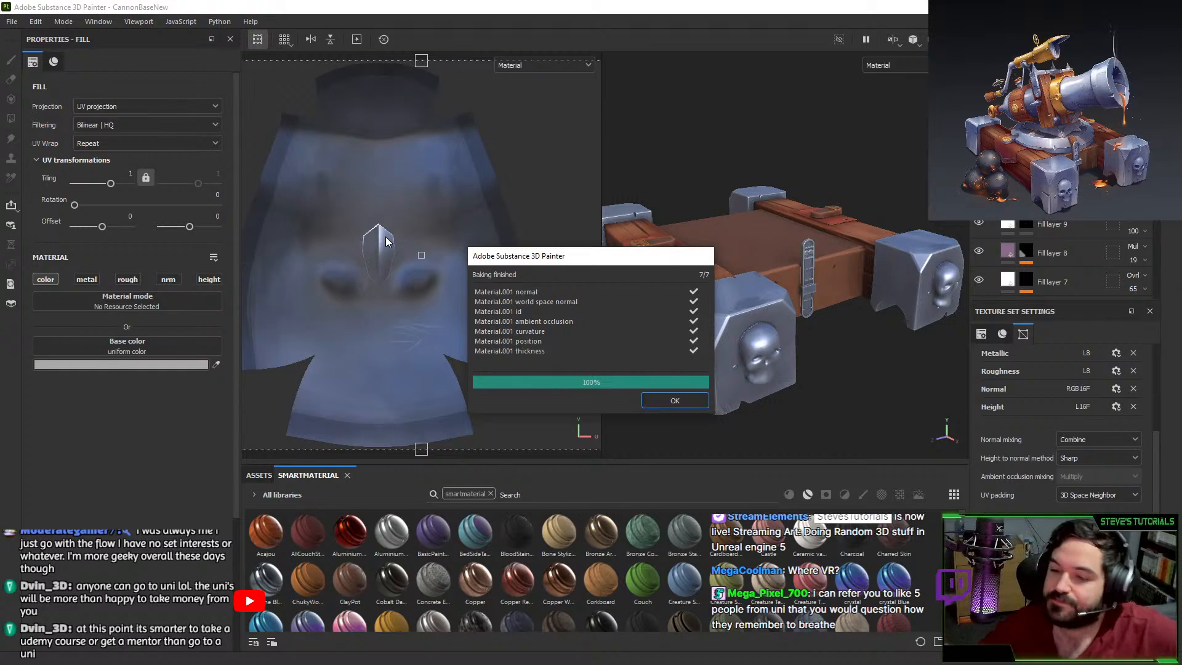
pyautogui.click(690, 401)
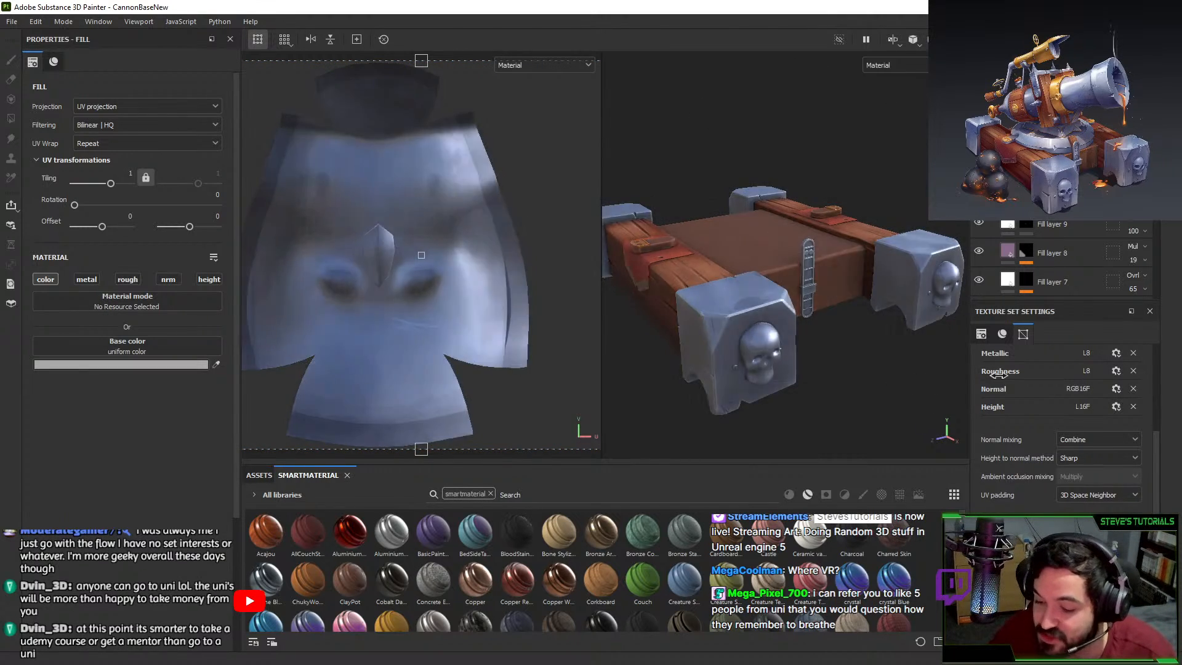
# Rotate the lighting and zoom in on the skull's nose to inspect the rebake.
pyautogui.keyDown('shift'); pyautogui.moveTo(998, 374); pyautogui.dragTo(887, 361, button='right'); pyautogui.keyUp('shift')
pyautogui.keyDown('alt'); pyautogui.keyDown('shift'); pyautogui.moveTo(887, 360); pyautogui.dragTo(828, 344); pyautogui.keyUp('shift'); pyautogui.keyUp('alt')
pyautogui.keyDown('alt'); pyautogui.moveTo(828, 344); pyautogui.dragTo(865, 202, button='middle'); pyautogui.keyUp('alt')
pyautogui.keyDown('alt'); pyautogui.moveTo(861, 216); pyautogui.dragTo(833, 400, button='right'); pyautogui.keyUp('alt')
pyautogui.keyDown('alt'); pyautogui.moveTo(874, 213); pyautogui.dragTo(842, 315, button='middle'); pyautogui.keyUp('alt')
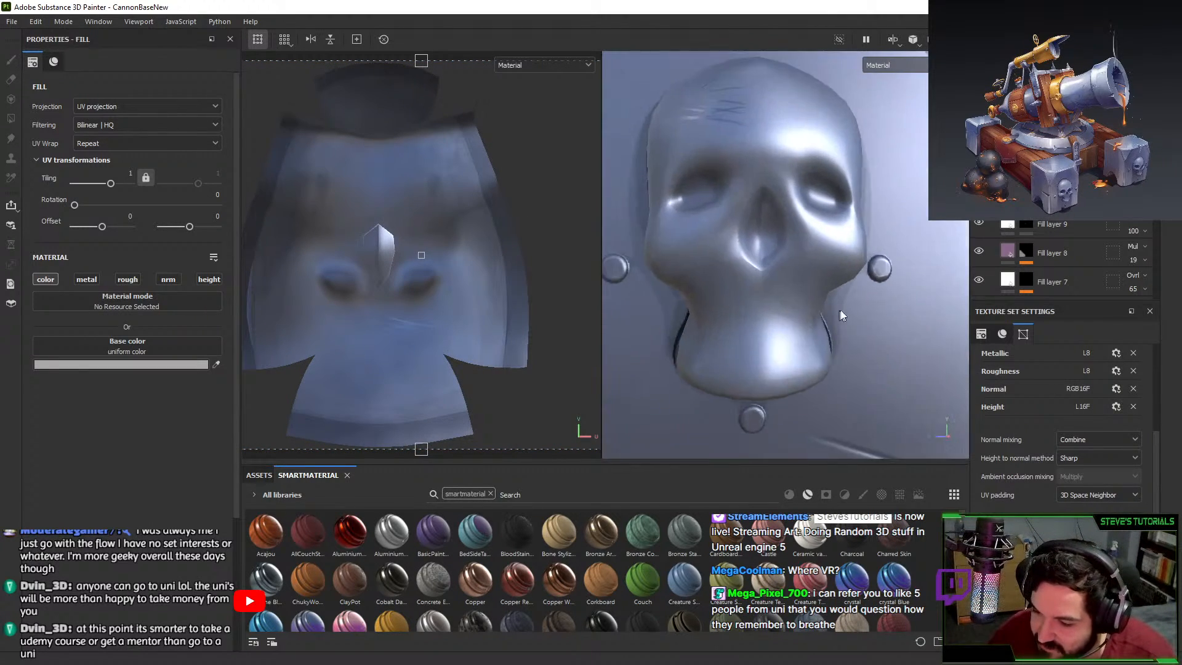
pyautogui.keyDown('alt'); pyautogui.moveTo(842, 315); pyautogui.dragTo(778, 282, button='right'); pyautogui.keyUp('alt')
# Reload CannonHalf.blend from recent files, discarding the unsaved changes.
pyautogui.hotkey('alt', 'Tab')
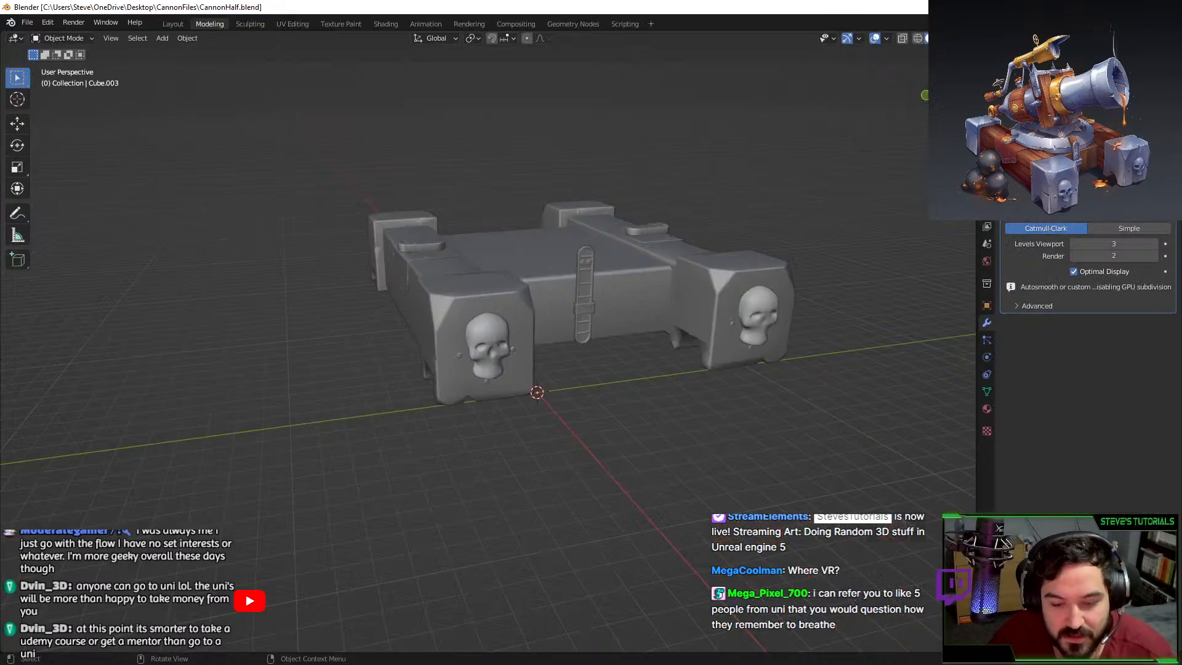
pyautogui.scroll(6, 397, 400)
pyautogui.moveTo(502, 356); pyautogui.dragTo(475, 342, button='middle')
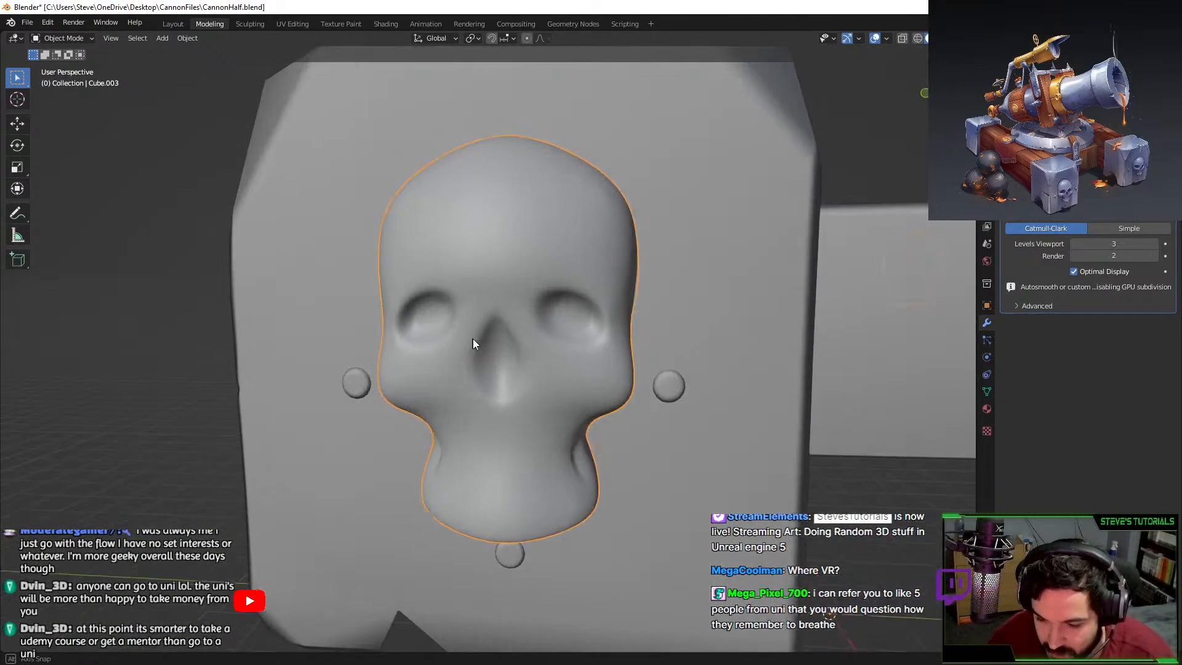
pyautogui.click(27, 22)
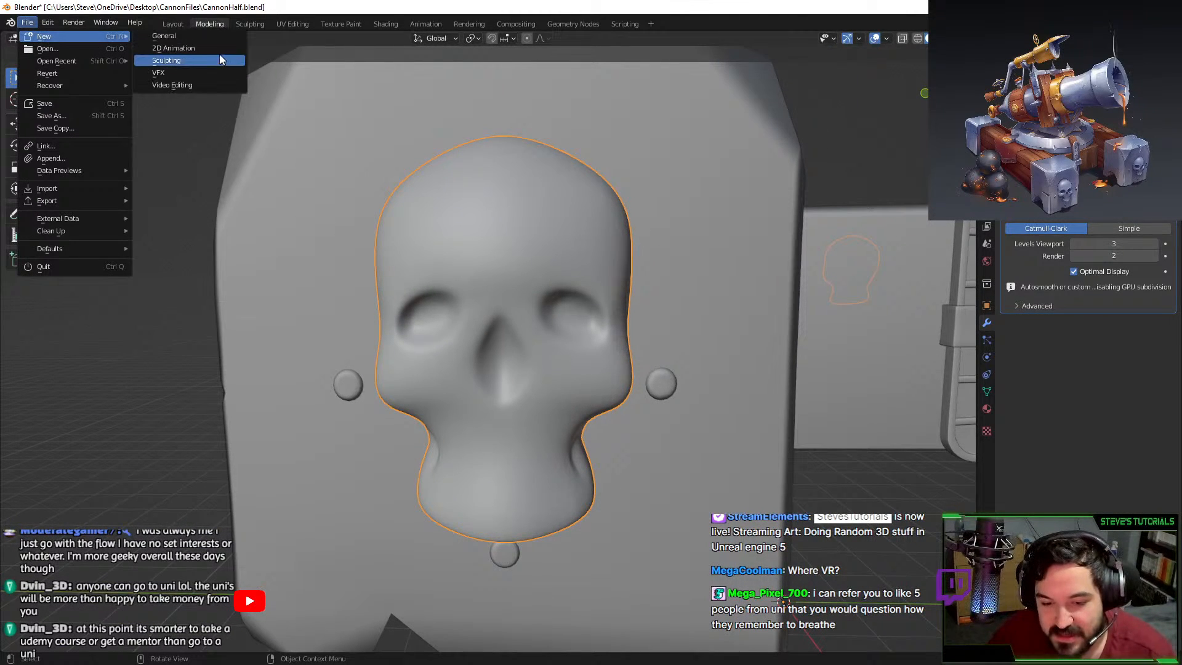
pyautogui.moveTo(72, 61)
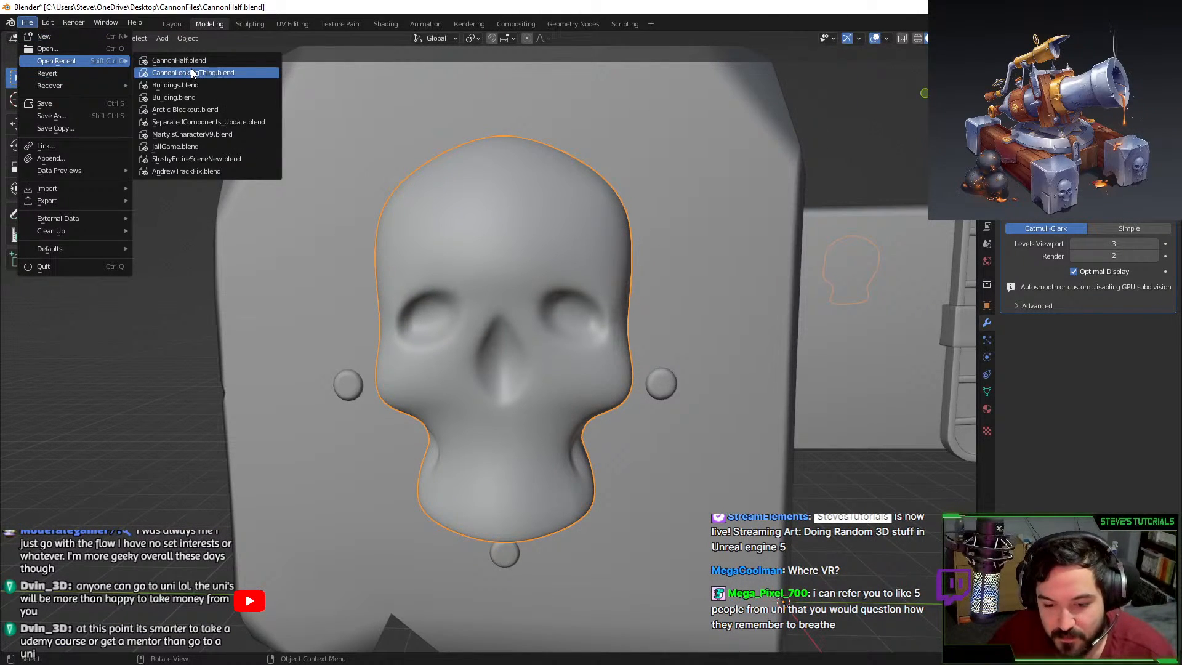
pyautogui.click(178, 60)
pyautogui.click(601, 366)
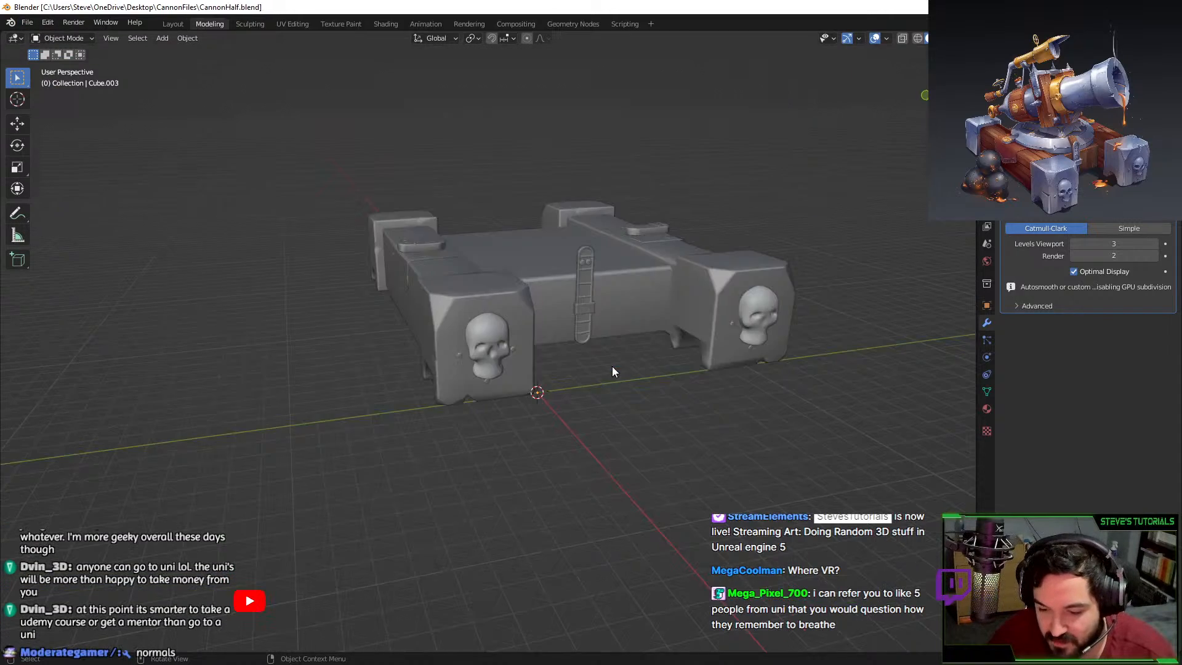
pyautogui.scroll(6, 600, 393)
pyautogui.moveTo(600, 392); pyautogui.dragTo(490, 309, button='middle')
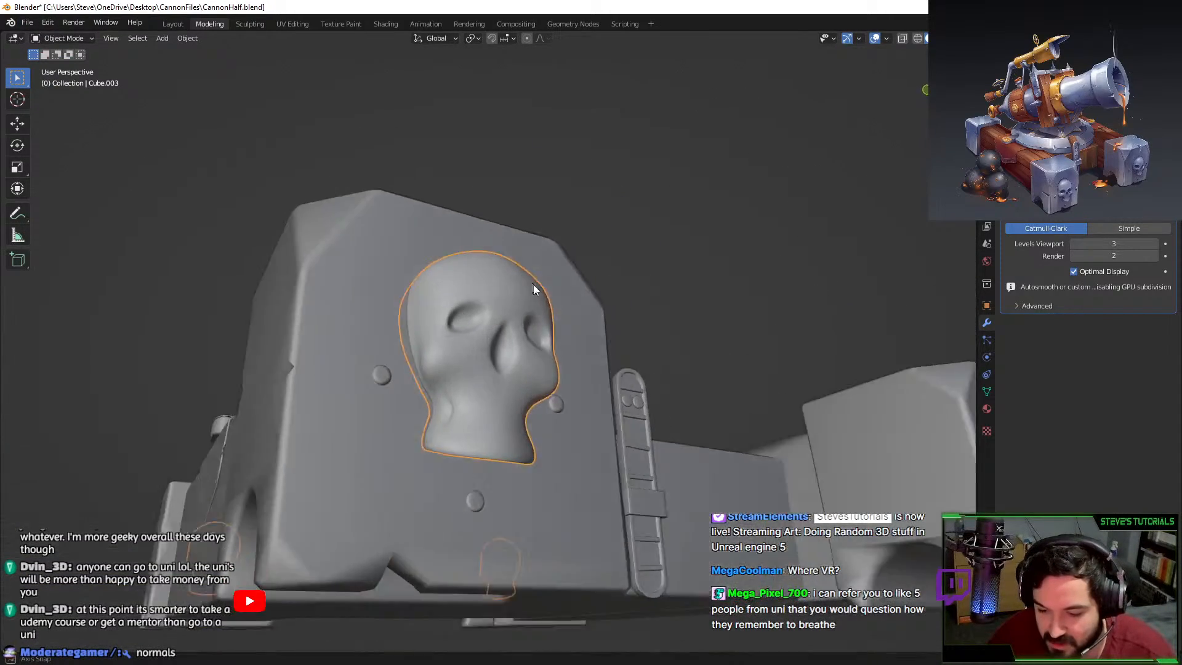
# Crease the skull's nose edge loop and preview the smoothed result.
pyautogui.press('Tab')
pyautogui.press('KP_Decimal')
pyautogui.hotkey('shift', 'e')
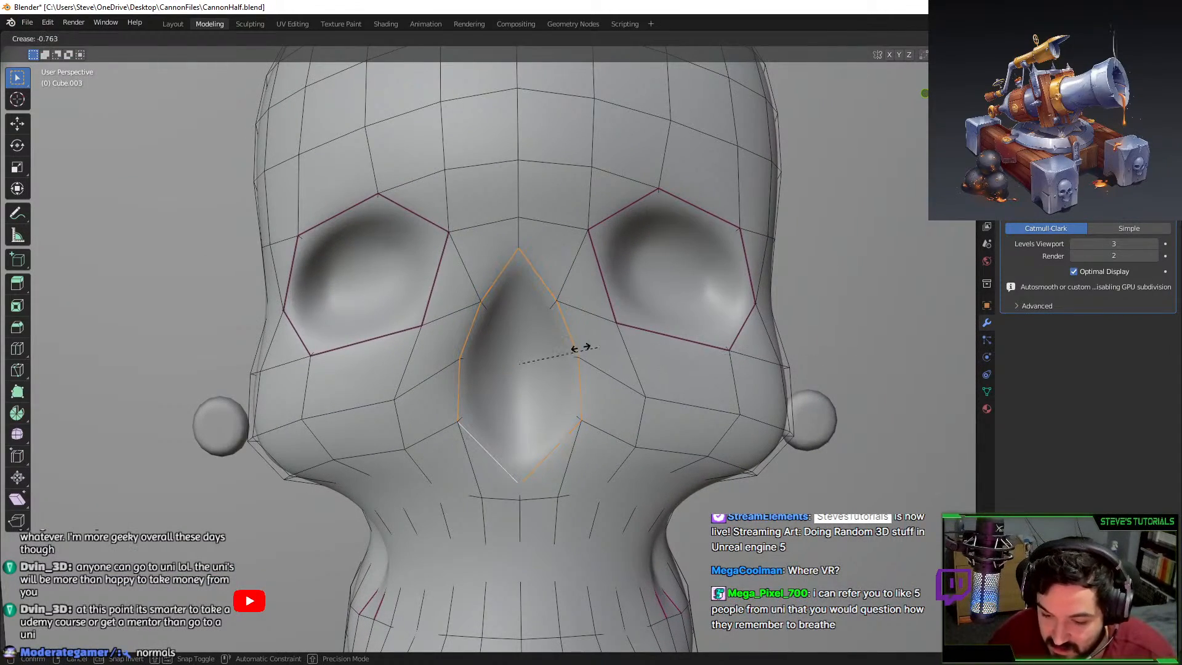
pyautogui.click(584, 348)
pyautogui.press('Tab')
pyautogui.moveTo(594, 351); pyautogui.dragTo(546, 359, button='middle')
pyautogui.press('Tab')
# Set viewport subdivision to 0 and delete one of the nose's edge loops.
pyautogui.hotkey('alt', 'a')
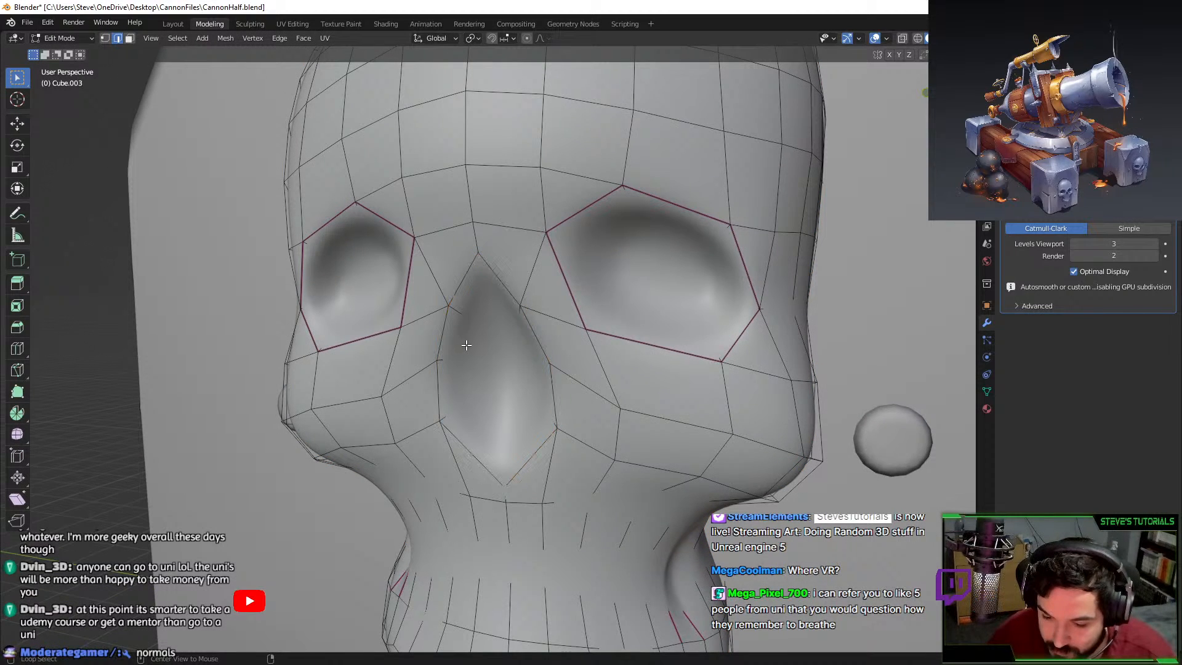
pyautogui.press('F3')
pyautogui.click(1127, 240)
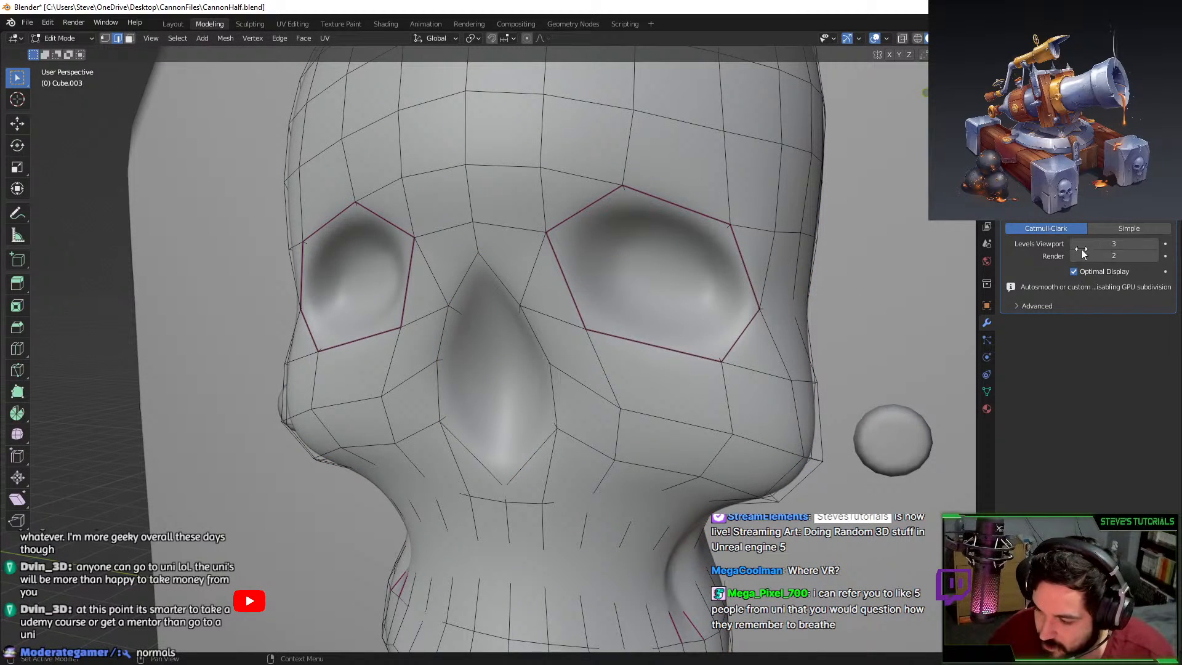
pyautogui.click(1074, 244)
pyautogui.click(1075, 244)
pyautogui.click(1074, 244)
pyautogui.keyDown('alt'); pyautogui.click(459, 343); pyautogui.keyUp('alt')
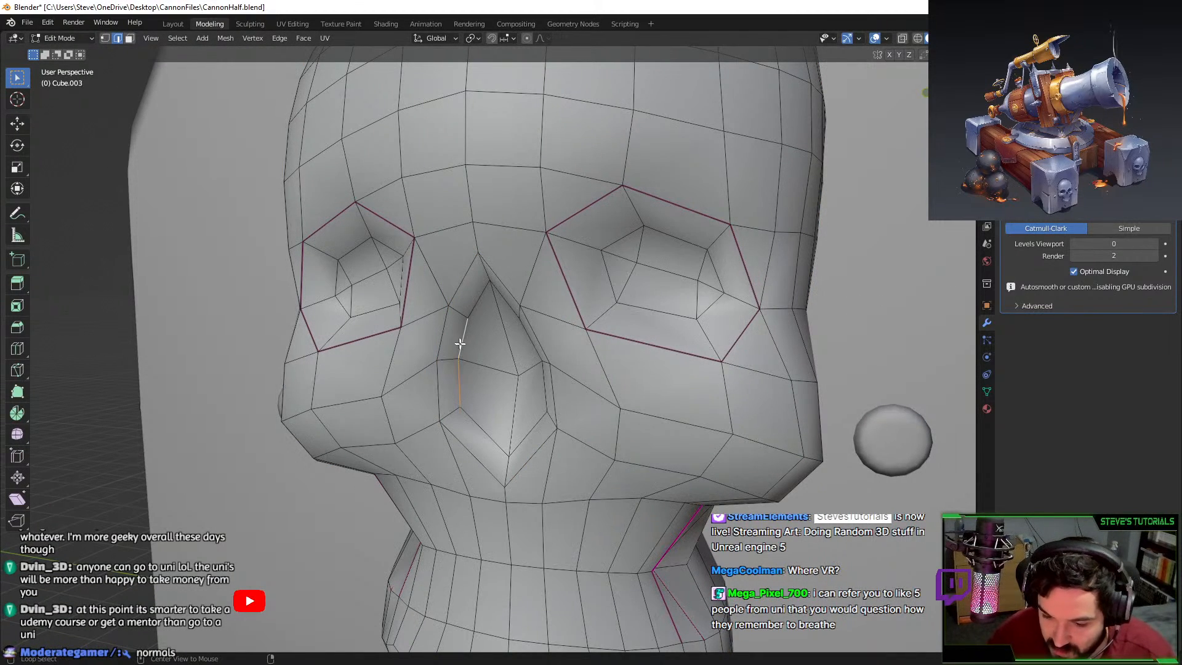
pyautogui.keyDown('alt'); pyautogui.keyDown('shift'); pyautogui.click(478, 300); pyautogui.keyUp('shift'); pyautogui.keyUp('alt')
pyautogui.keyDown('alt'); pyautogui.keyDown('shift'); pyautogui.click(478, 425); pyautogui.keyUp('shift'); pyautogui.keyUp('alt')
pyautogui.moveTo(533, 411); pyautogui.dragTo(568, 384, button='middle')
pyautogui.keyDown('alt'); pyautogui.keyDown('shift'); pyautogui.click(556, 371); pyautogui.keyUp('shift'); pyautogui.keyUp('alt')
pyautogui.press('F3')
pyautogui.write('delete edge loop')
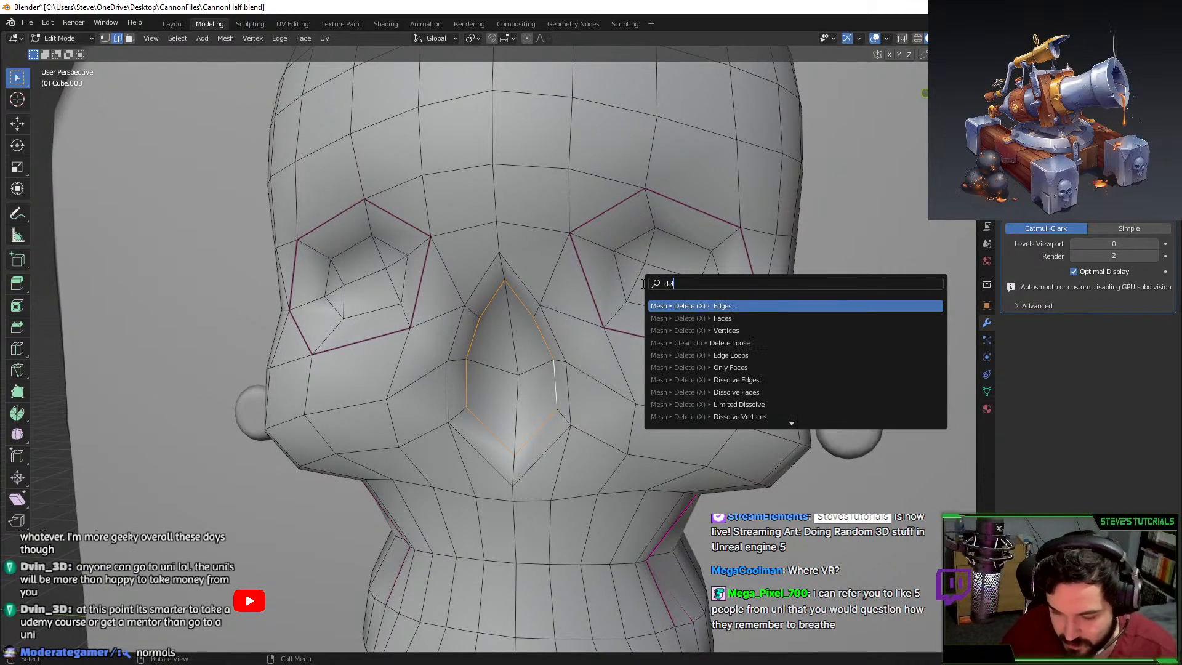
pyautogui.press('Return')
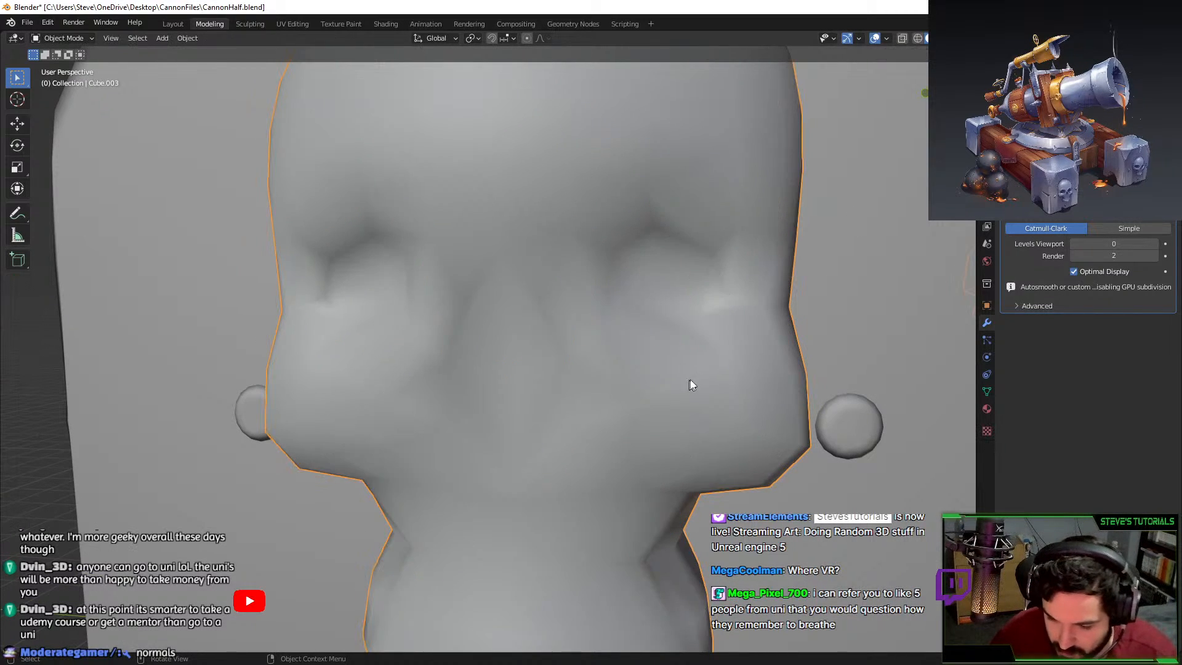
# Select the eight edges outlining the nose.
pyautogui.moveTo(689, 379); pyautogui.dragTo(431, 345, button='middle')
pyautogui.keyDown('alt'); pyautogui.click(429, 346); pyautogui.keyUp('alt')
pyautogui.click(429, 345)
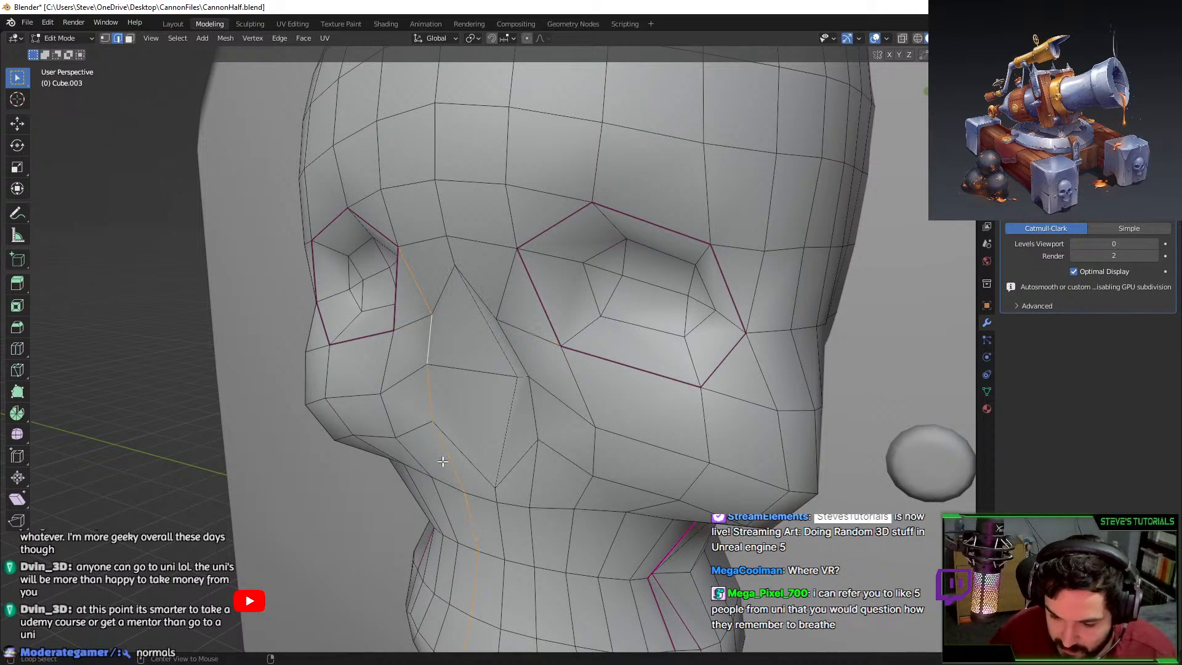
pyautogui.keyDown('shift'); pyautogui.click(429, 395); pyautogui.keyUp('shift')
pyautogui.keyDown('shift'); pyautogui.click(438, 297); pyautogui.keyUp('shift')
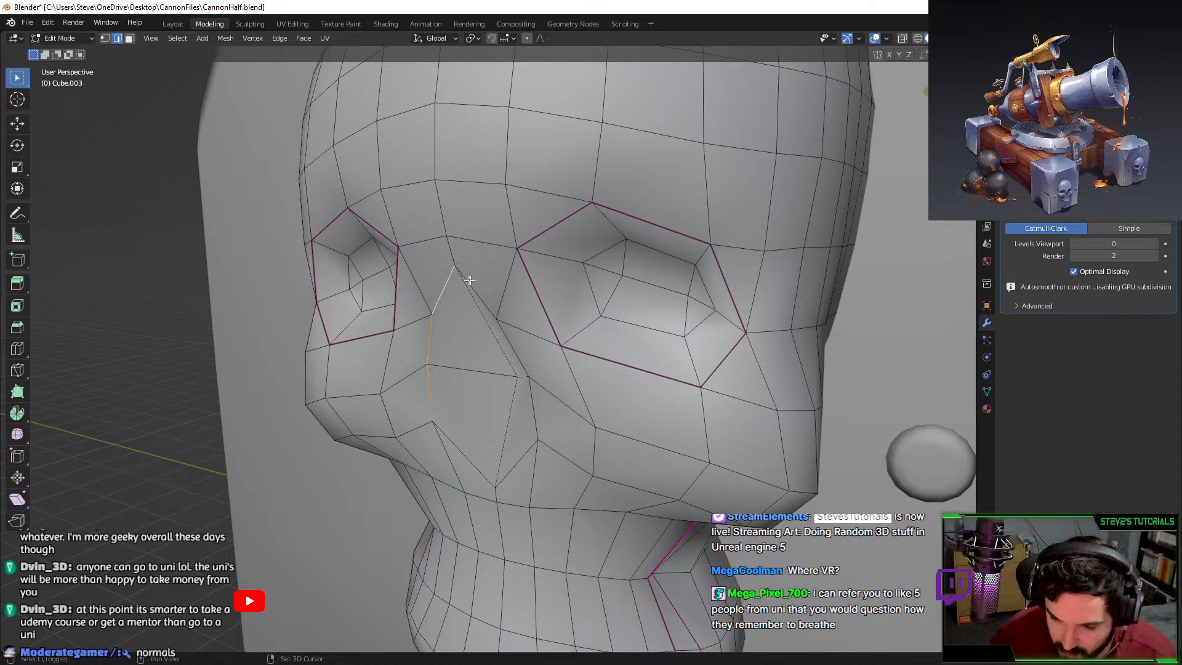
pyautogui.keyDown('shift'); pyautogui.click(471, 280); pyautogui.keyUp('shift')
pyautogui.keyDown('shift'); pyautogui.click(512, 353); pyautogui.keyUp('shift')
pyautogui.keyDown('shift'); pyautogui.click(530, 402); pyautogui.keyUp('shift')
pyautogui.keyDown('shift'); pyautogui.click(521, 452); pyautogui.keyUp('shift')
pyautogui.keyDown('shift'); pyautogui.click(467, 453); pyautogui.keyUp('shift')
pyautogui.moveTo(549, 415); pyautogui.dragTo(659, 343, button='middle')
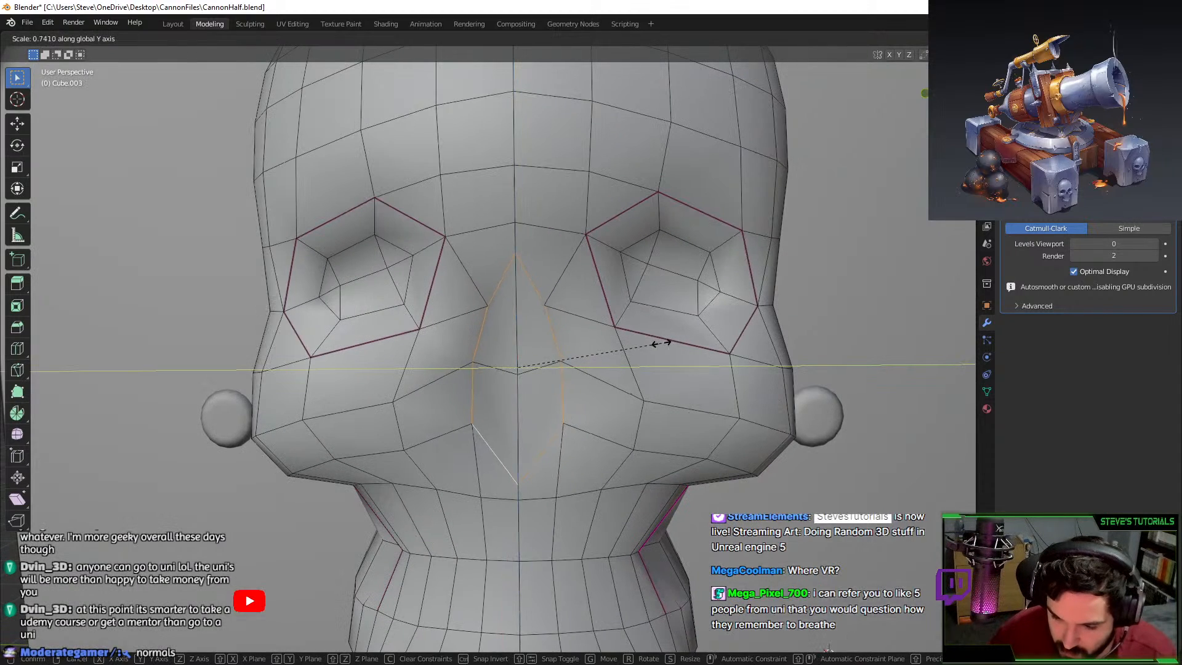
# Scale the nose outline along Z and Y to make it narrower and sharper.
pyautogui.press('s')
pyautogui.press('z')
pyautogui.click(534, 205)
pyautogui.press('s')
pyautogui.hotkey('shift', 'z')
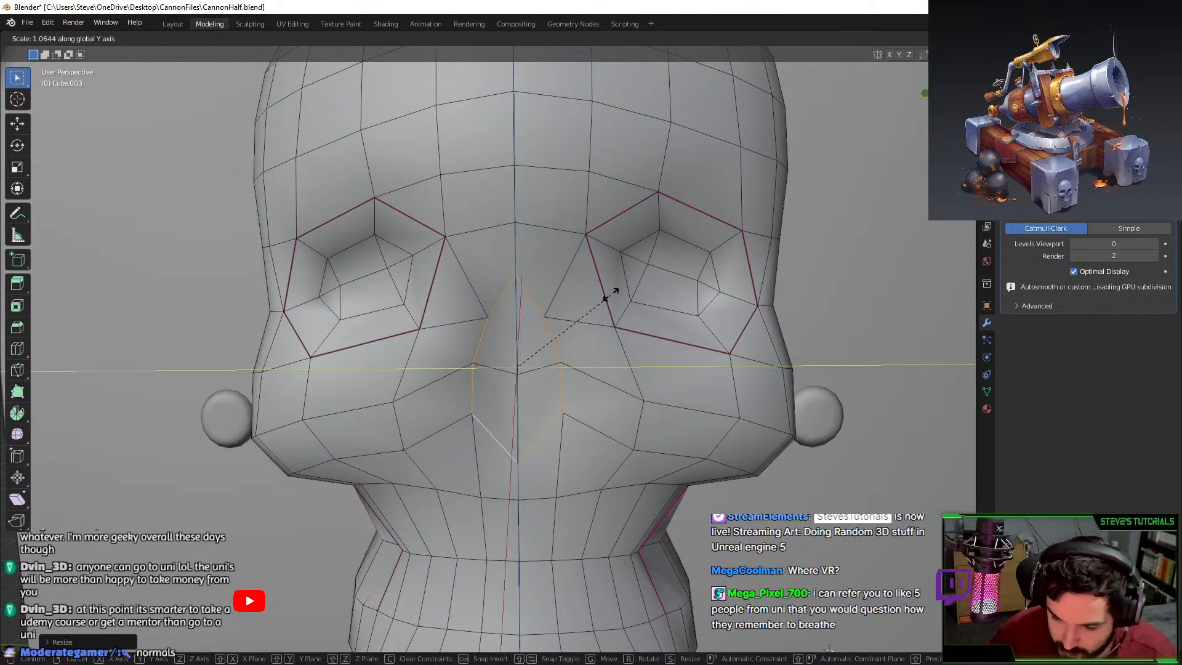
pyautogui.click(614, 292)
pyautogui.moveTo(634, 390); pyautogui.dragTo(612, 425, button='middle')
pyautogui.press('s')
pyautogui.click(665, 361)
# Preview the skull at subdivision level 3, then drop it back to 0.
pyautogui.press('Tab')
pyautogui.hotkey('ctrl', '3')
pyautogui.scroll(-4, 646, 323)
pyautogui.scroll(-2, 688, 346)
pyautogui.hotkey('ctrl', '0')
pyautogui.scroll(-5, 612, 425)
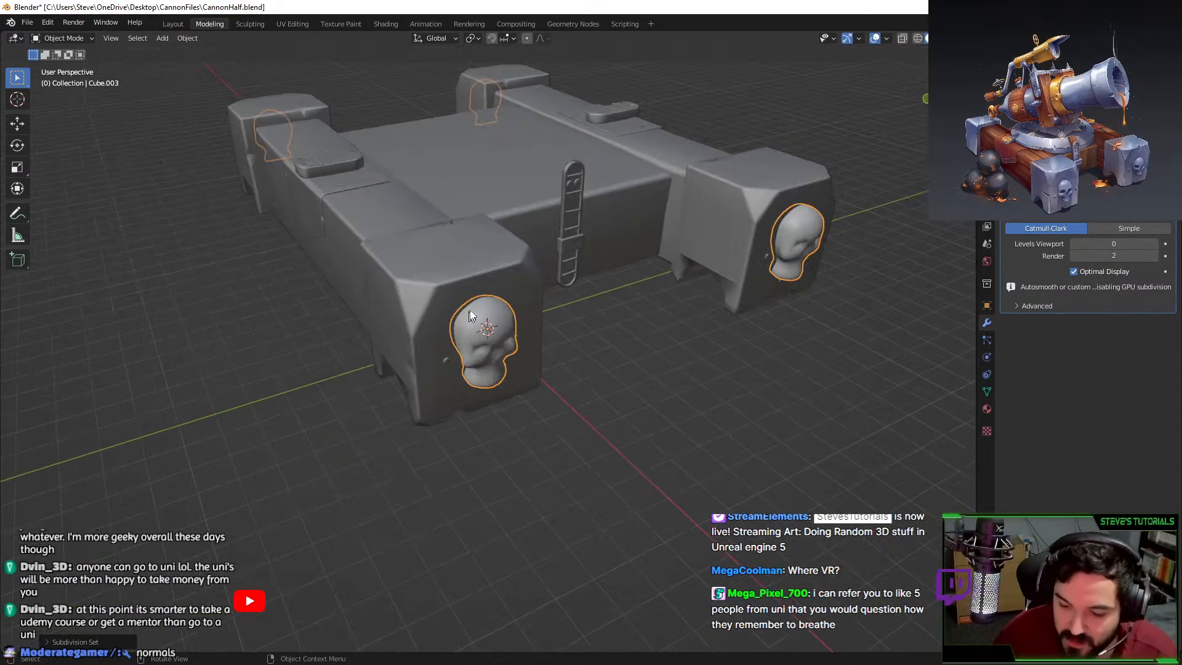
# Select all cannon base objects, then back out of the STL and FBX export dialogs.
pyautogui.press('a')
pyautogui.click(32, 24)
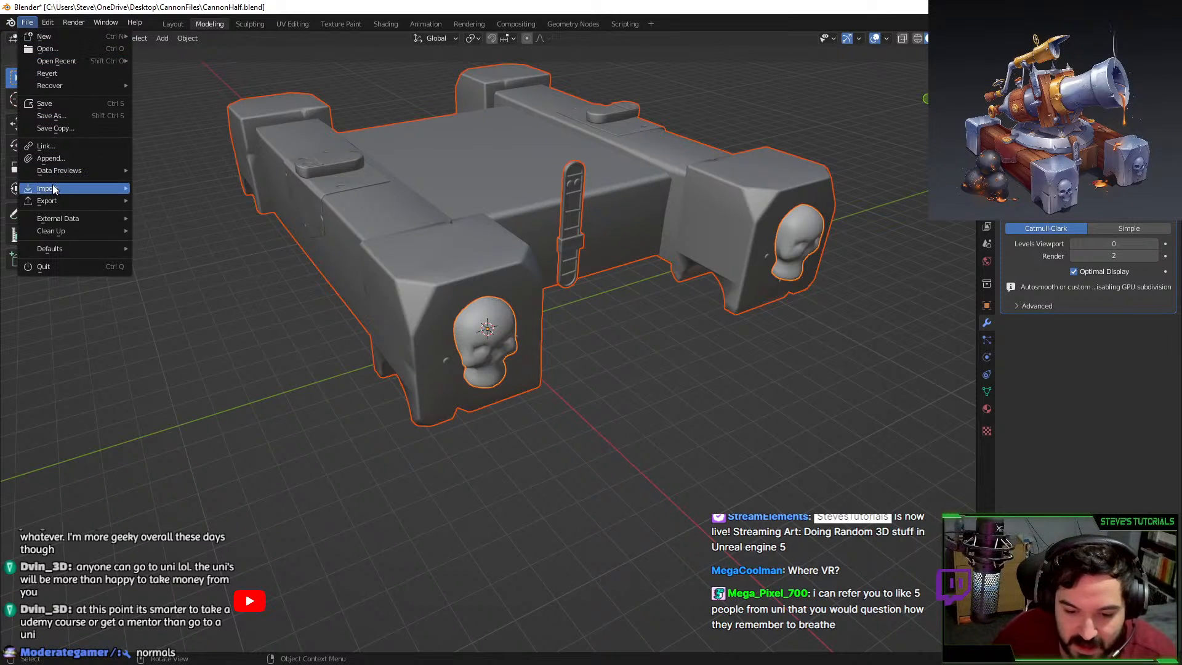
pyautogui.moveTo(71, 203)
pyautogui.click(169, 300)
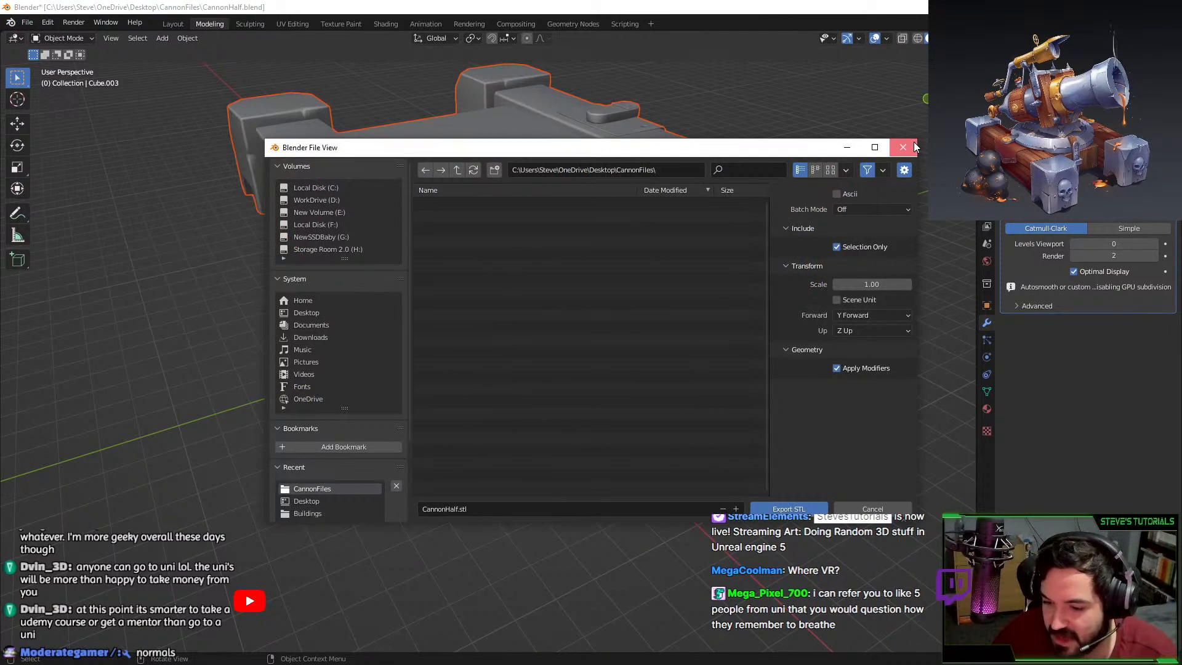
pyautogui.click(902, 147)
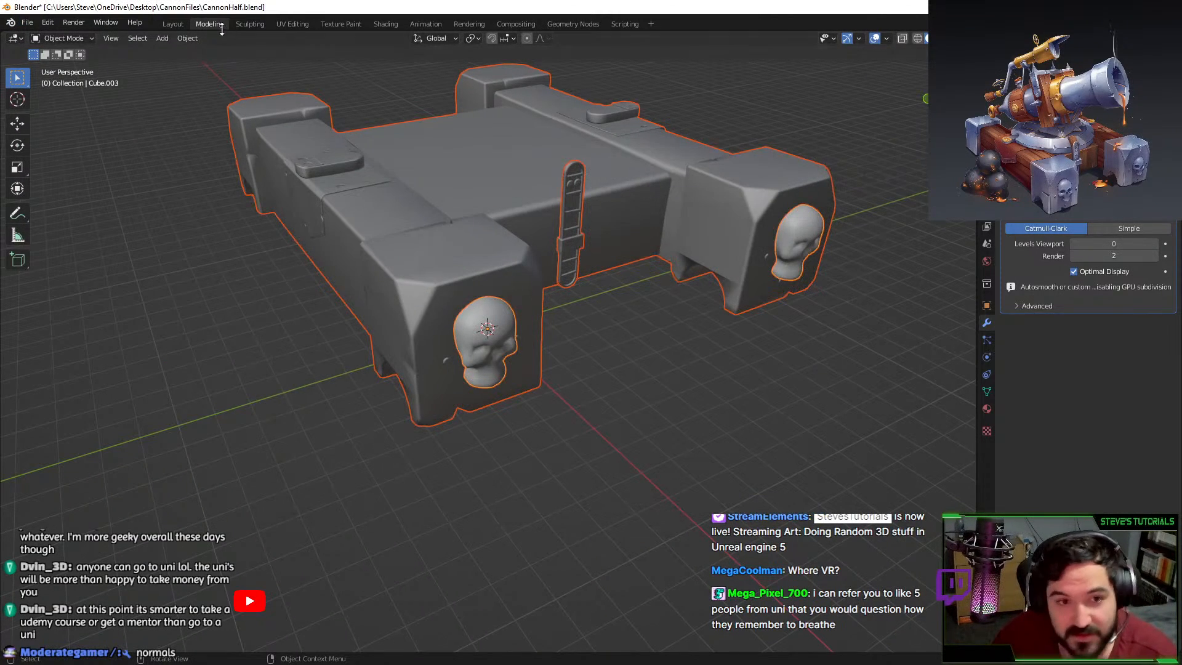
pyautogui.click(27, 22)
pyautogui.moveTo(71, 201)
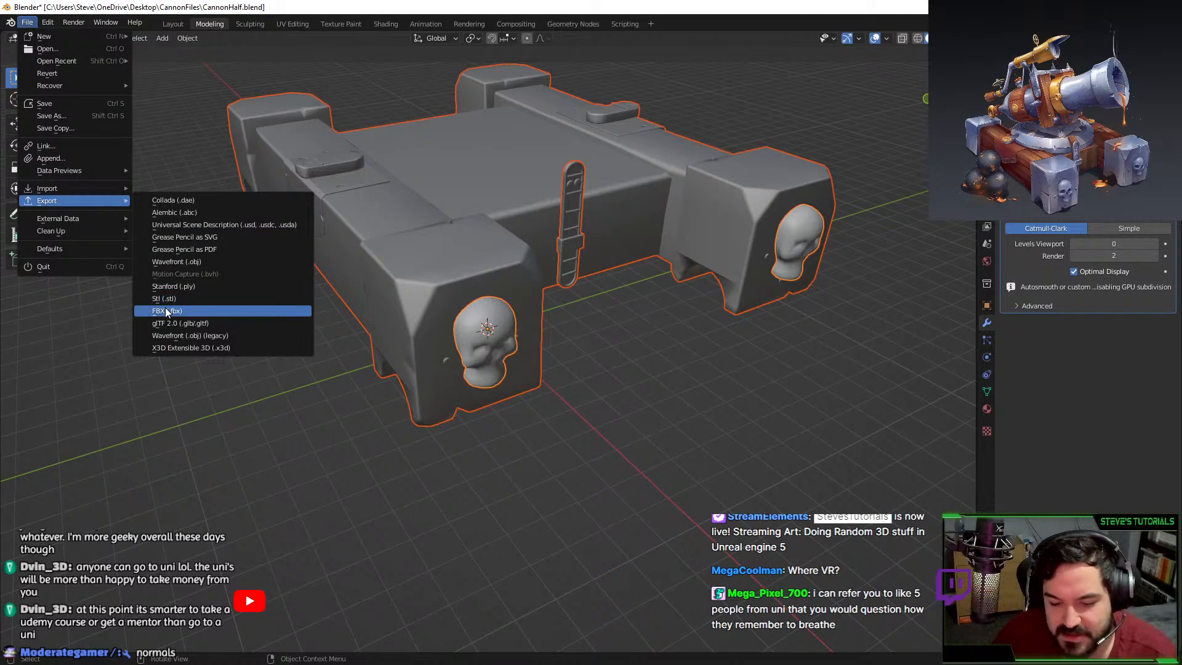
pyautogui.click(165, 311)
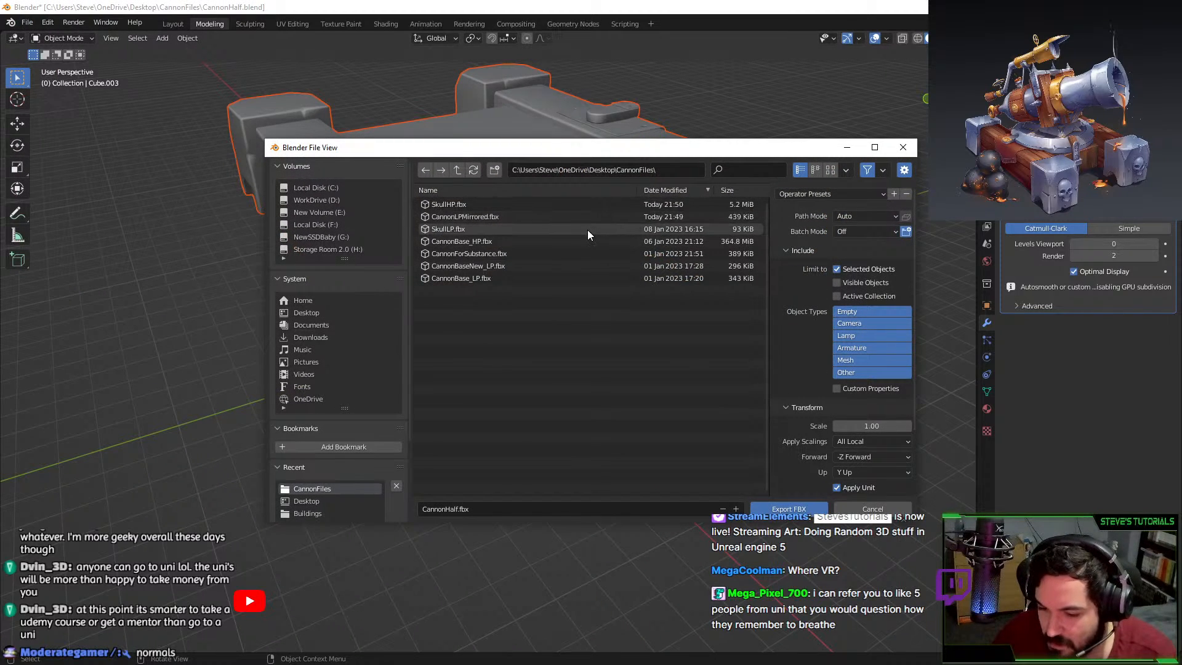
pyautogui.press('Escape')
pyautogui.scroll(3, 493, 341)
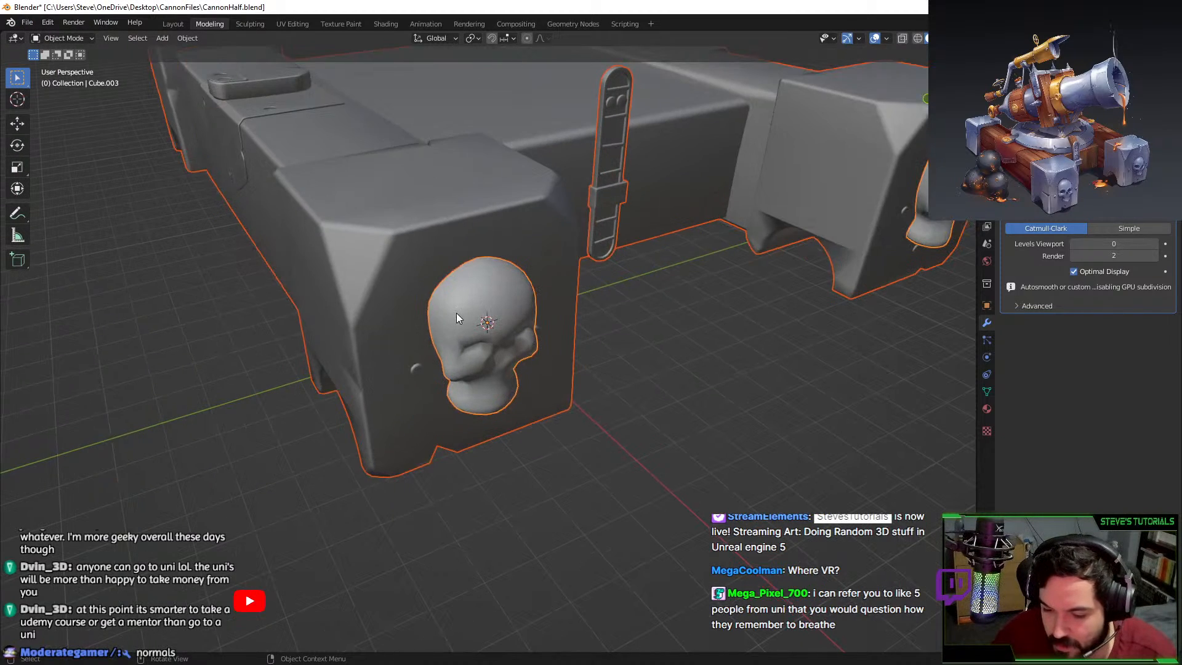
# Subdivide the skull to level 3 and export the model as FBX, overwriting CannonLPMirrored.fbx.
pyautogui.click(459, 315)
pyautogui.hotkey('ctrl', '3')
pyautogui.click(27, 22)
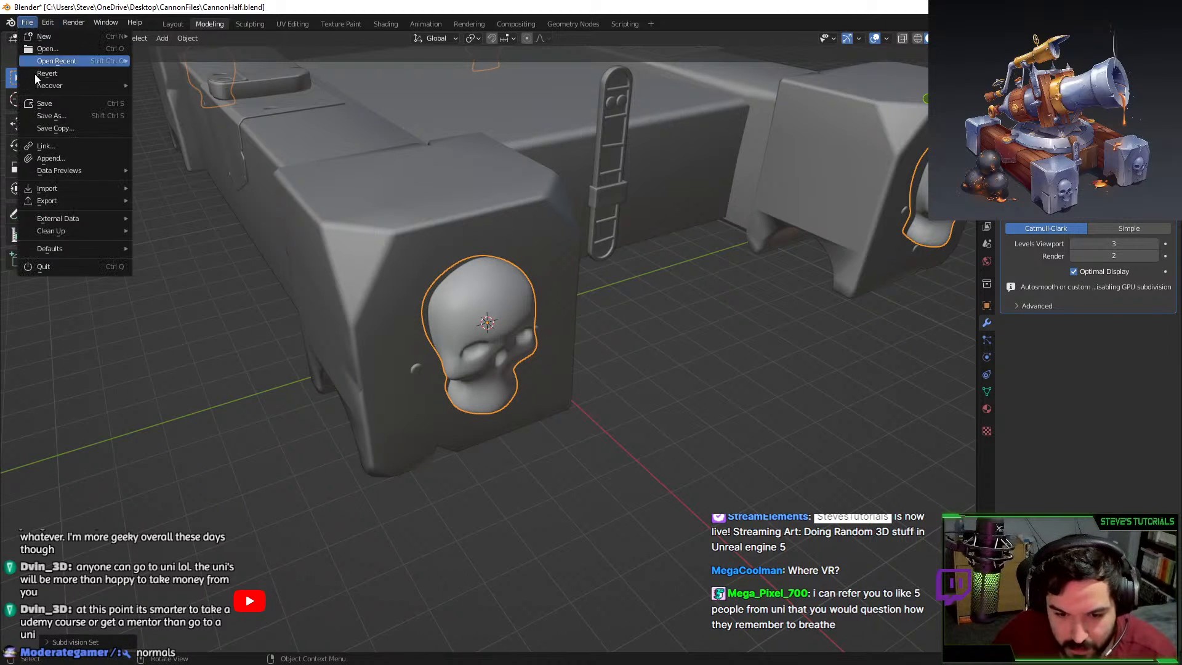
pyautogui.moveTo(91, 207)
pyautogui.click(184, 296)
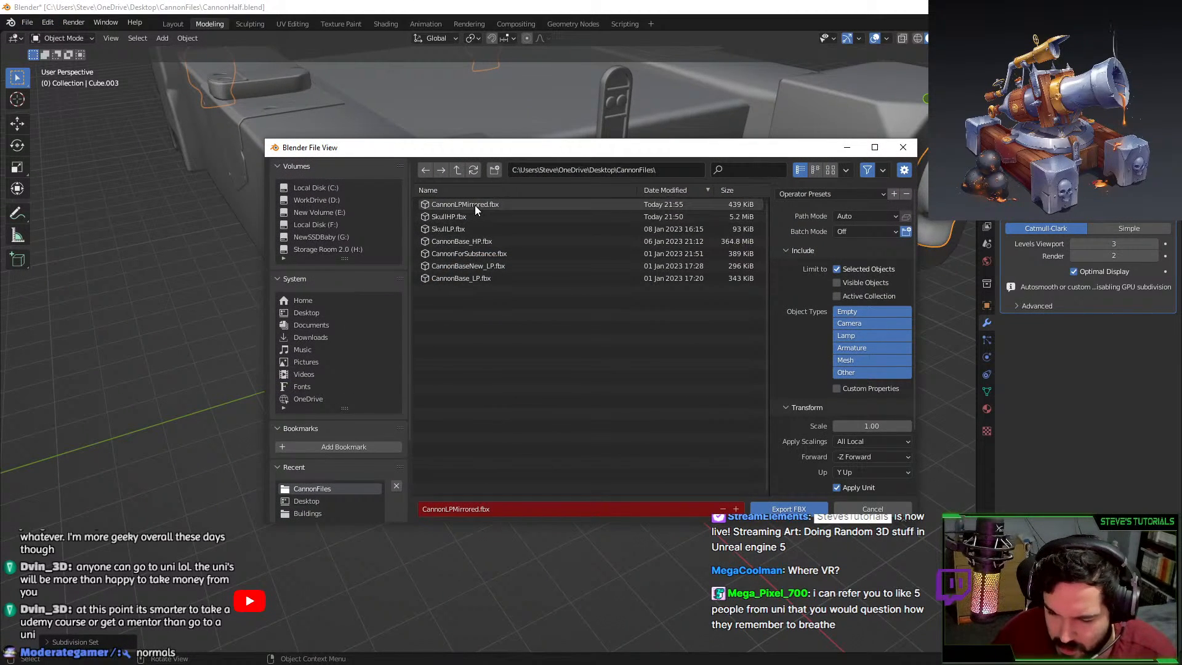
pyautogui.doubleClick(472, 229)
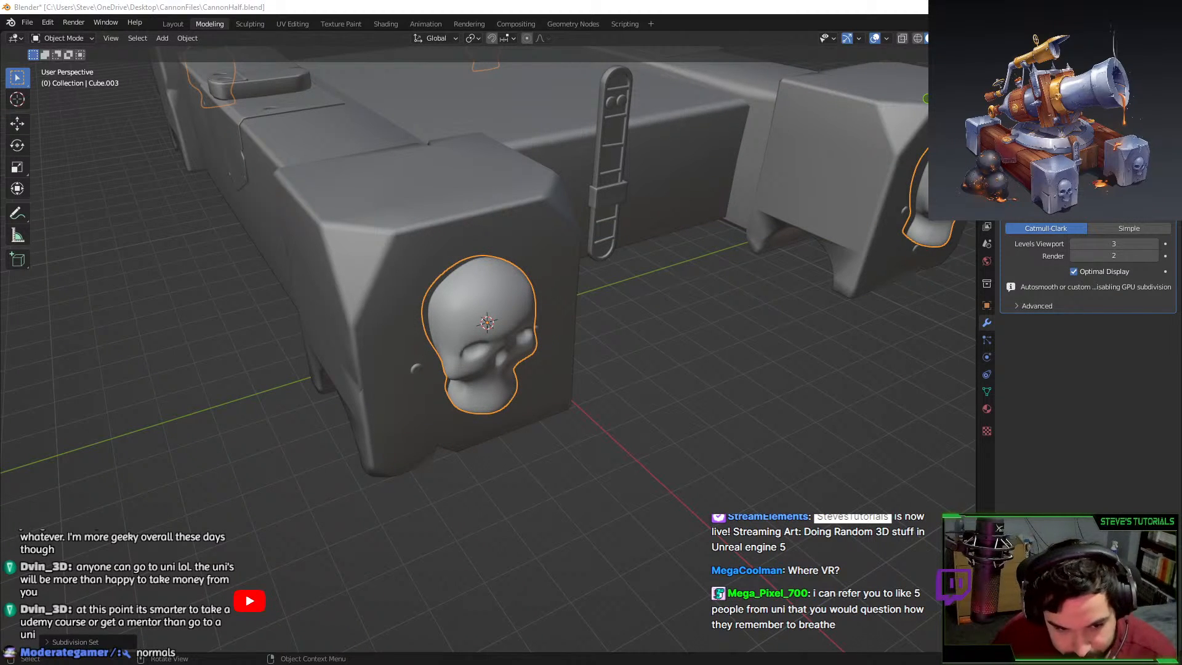
pyautogui.hotkey('alt', 'Tab')
pyautogui.click(32, 22)
# Set the project configuration's mesh file to the re-exported CannonLPMirrored.fbx.
pyautogui.click(55, 60)
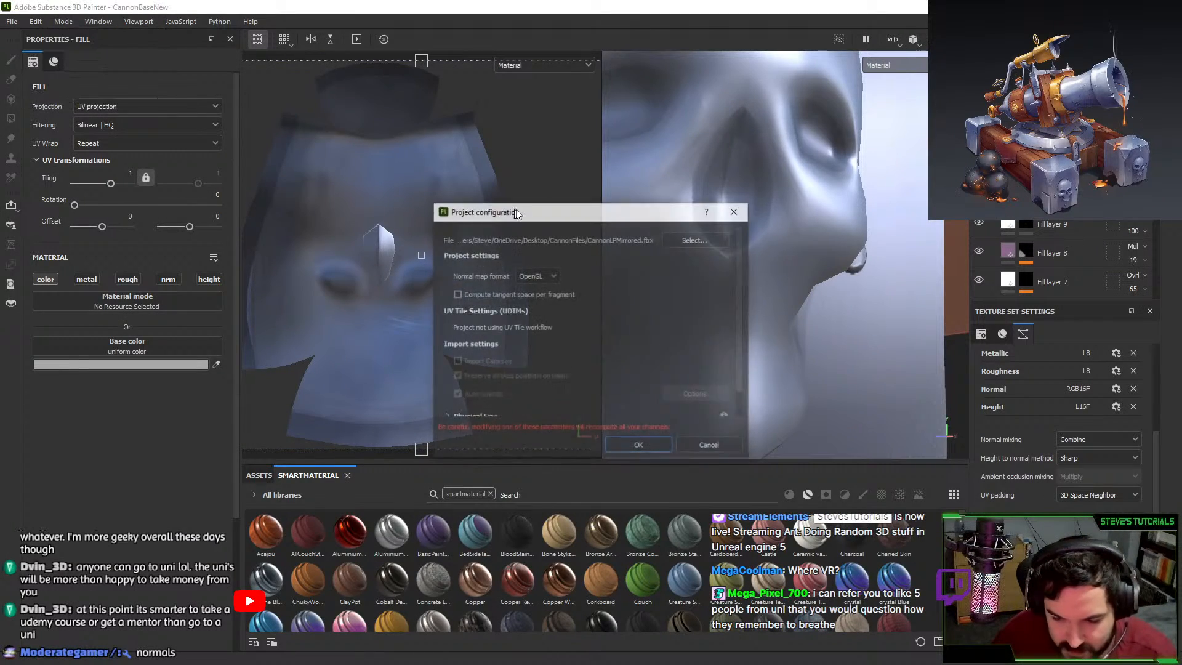
pyautogui.click(701, 241)
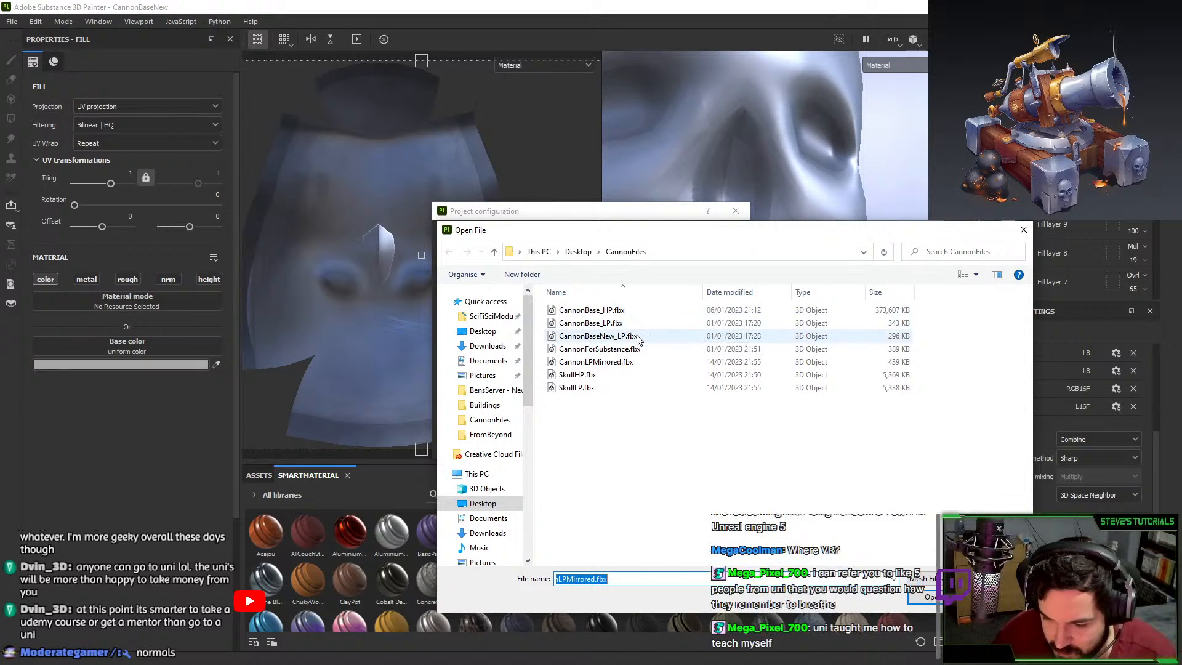
pyautogui.doubleClick(615, 361)
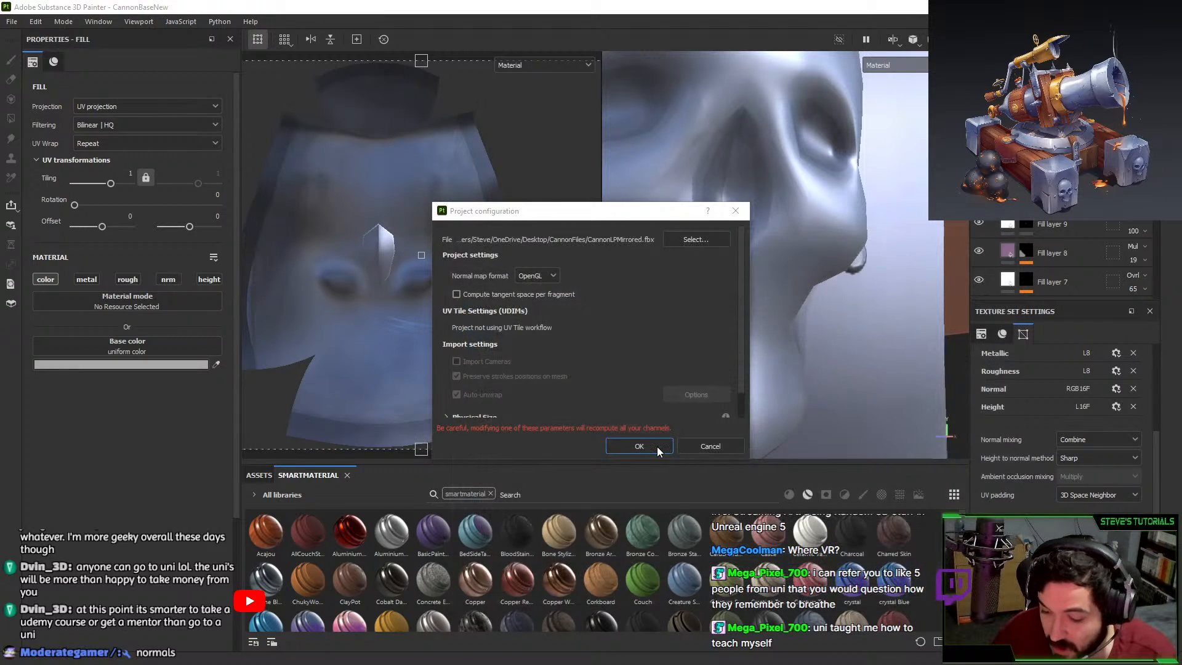
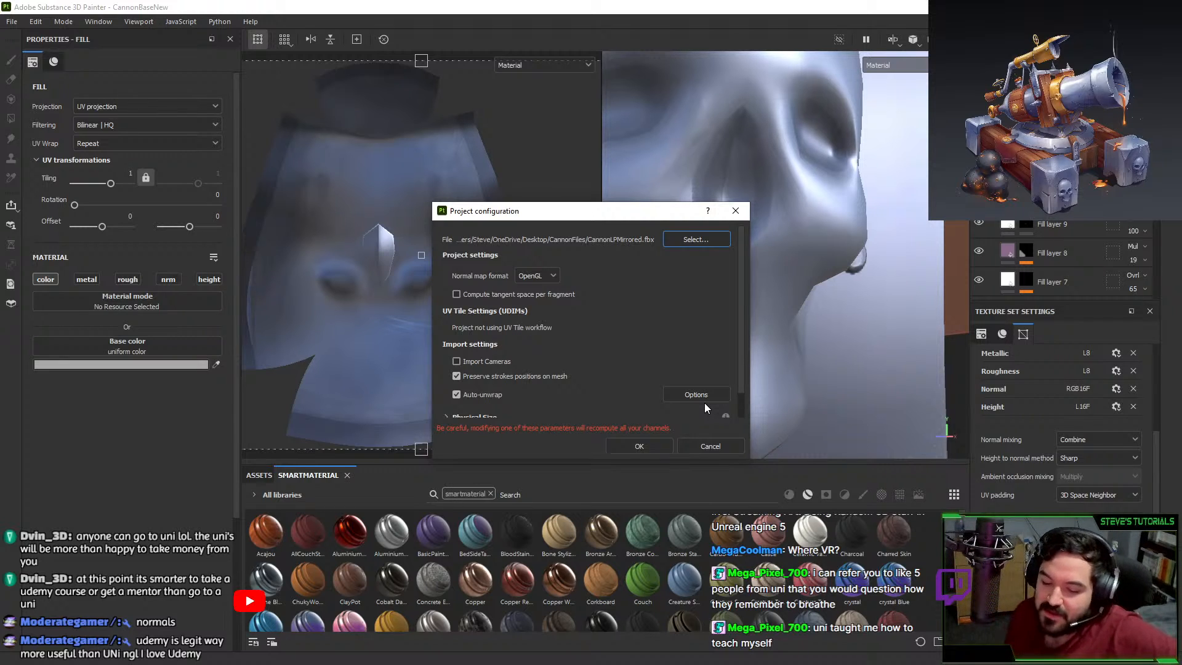
# Confirm reloading CannonLPMirrored.fbx as the project mesh and zoom out onto the skull plate.
pyautogui.click(639, 446)
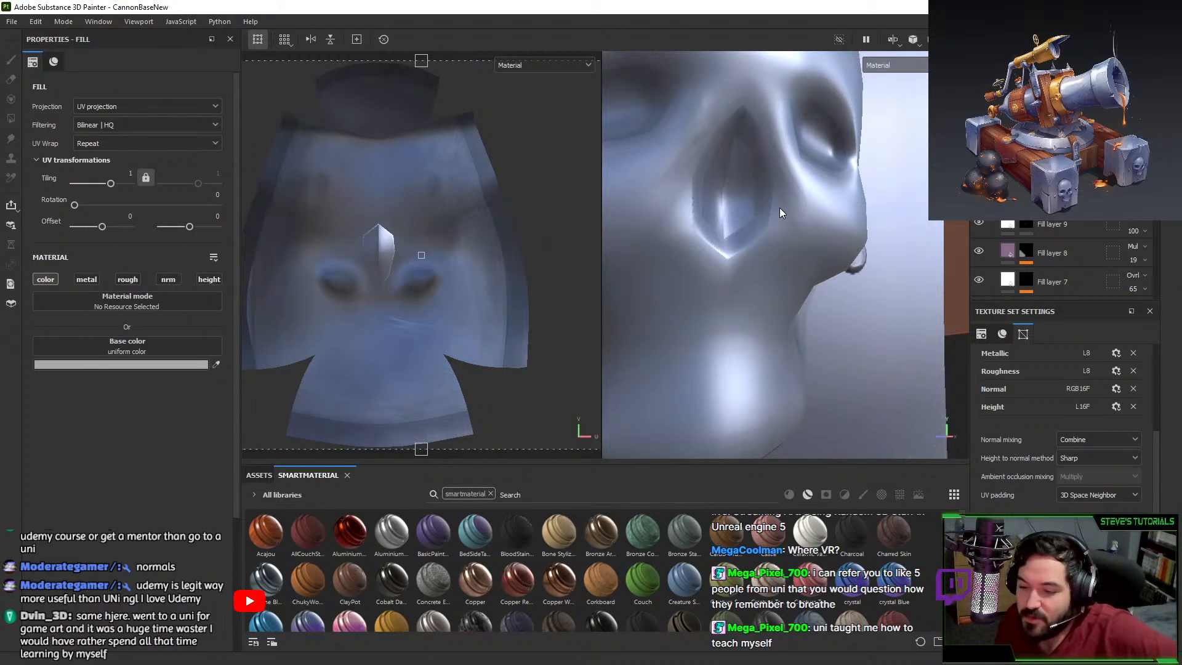
pyautogui.scroll(-5, 779, 208)
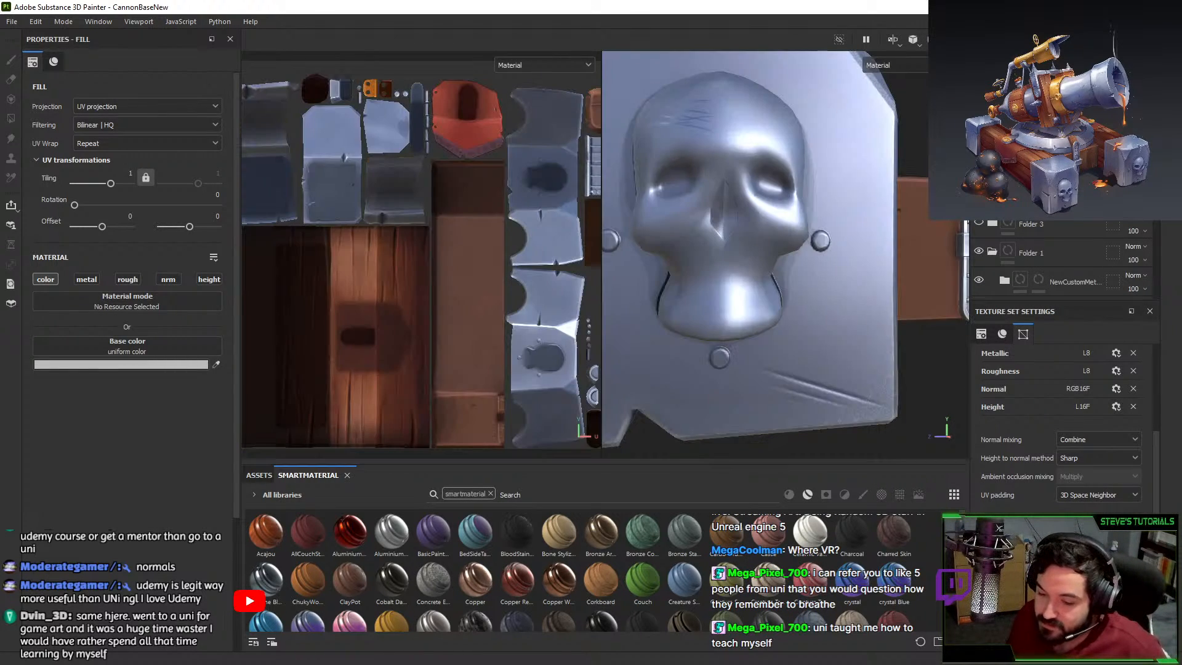
# Start a mesh-map bake, cancel it, and close the baking settings.
pyautogui.click(1046, 538)
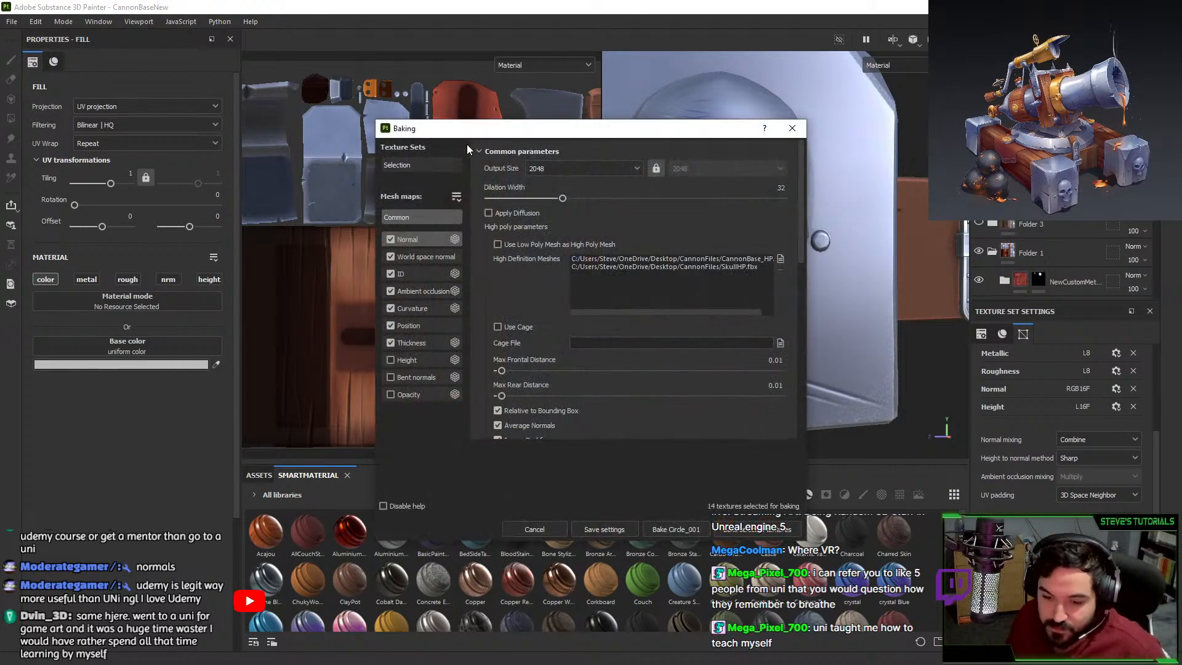
pyautogui.click(676, 528)
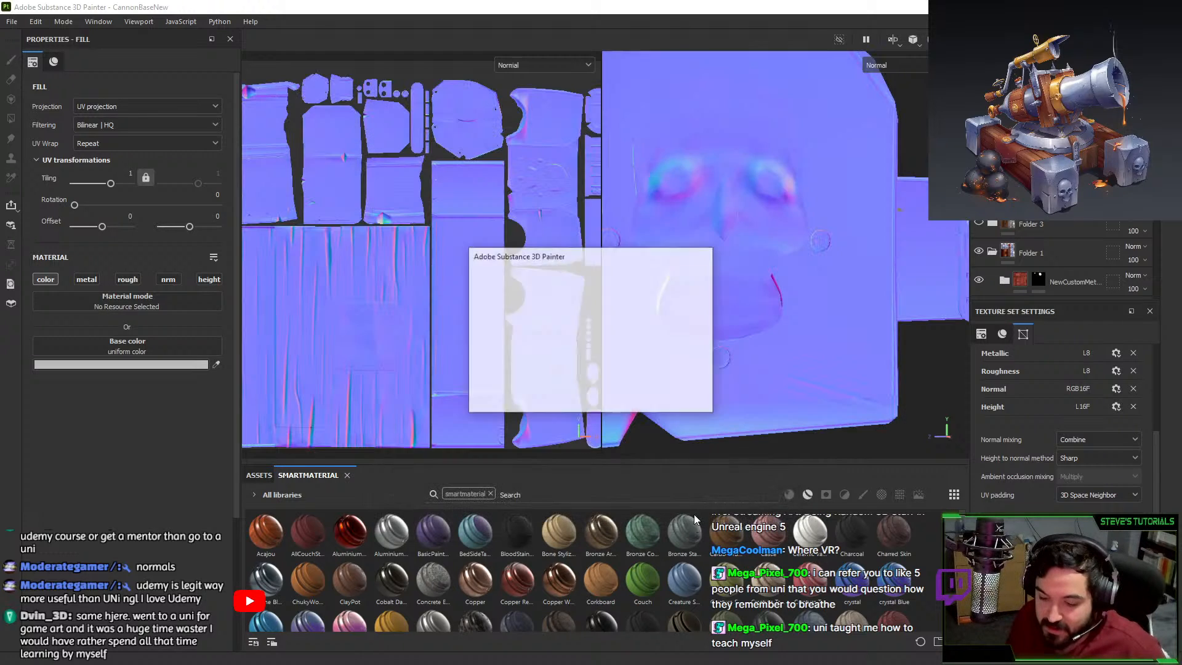
pyautogui.click(672, 399)
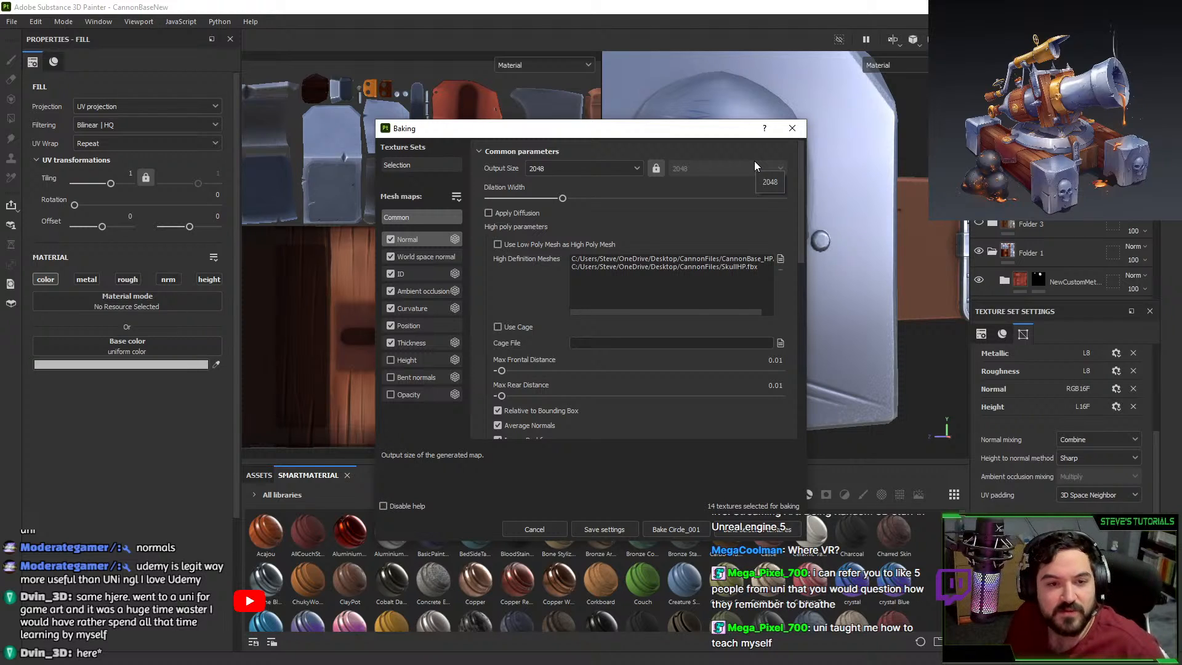
pyautogui.click(792, 128)
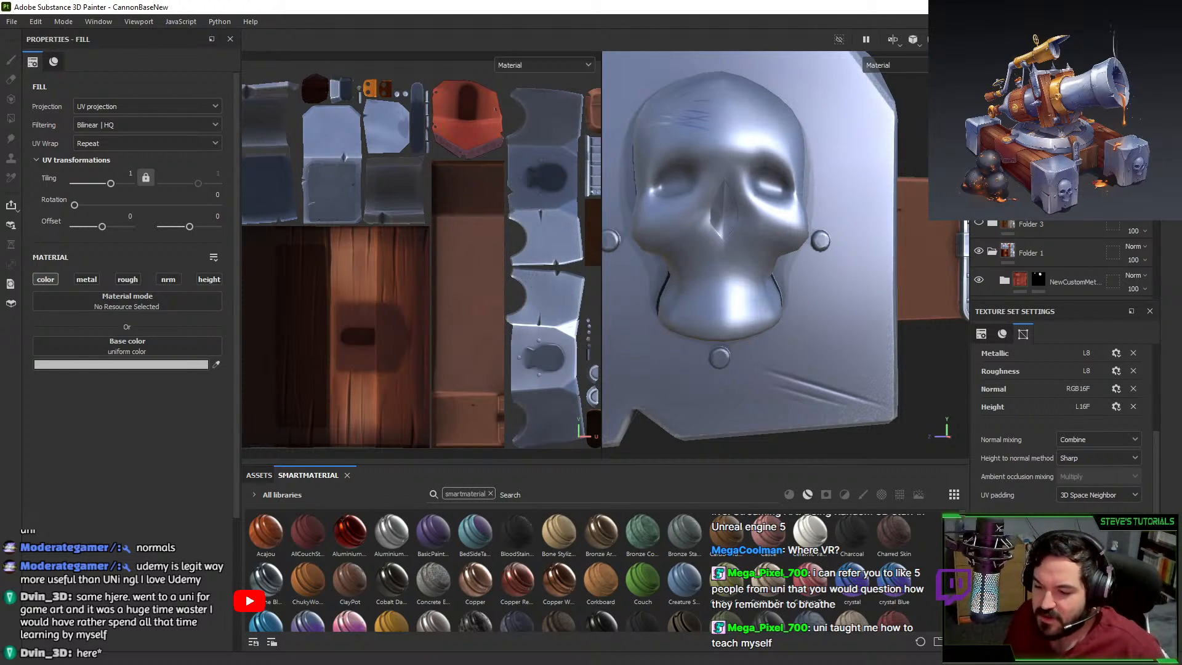
# Select the skull's texture set and start baking its mesh maps again.
pyautogui.click(1021, 111)
pyautogui.click(980, 111)
pyautogui.click(980, 111)
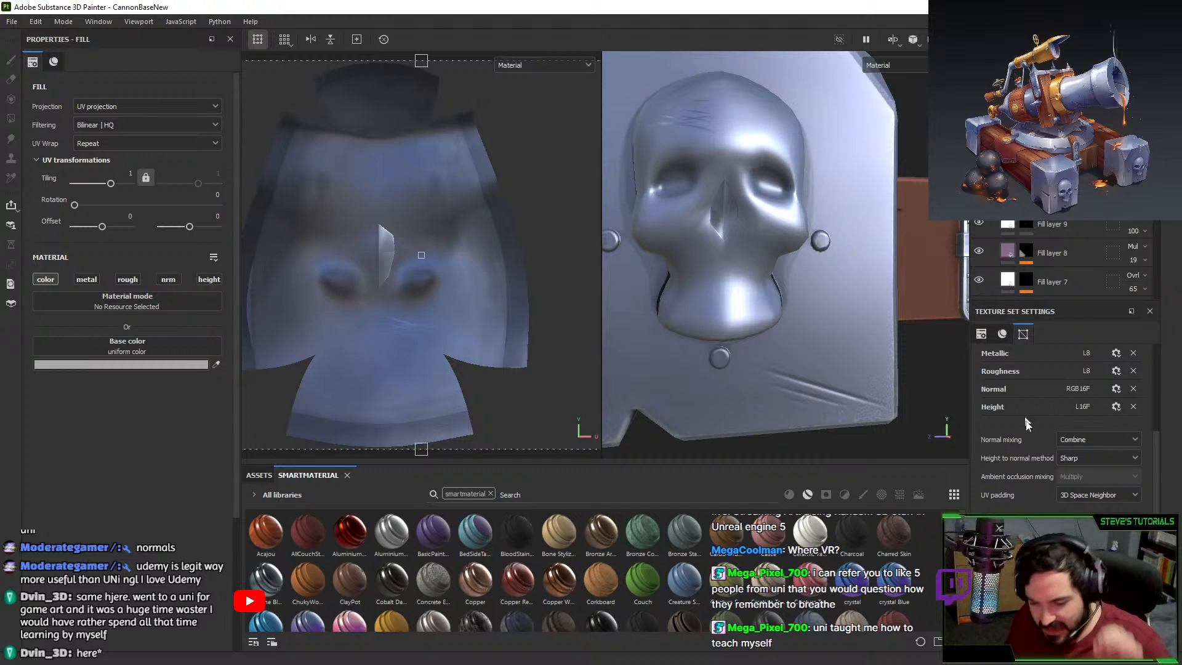
pyautogui.hotkey('ctrl', 'shift', 'b')
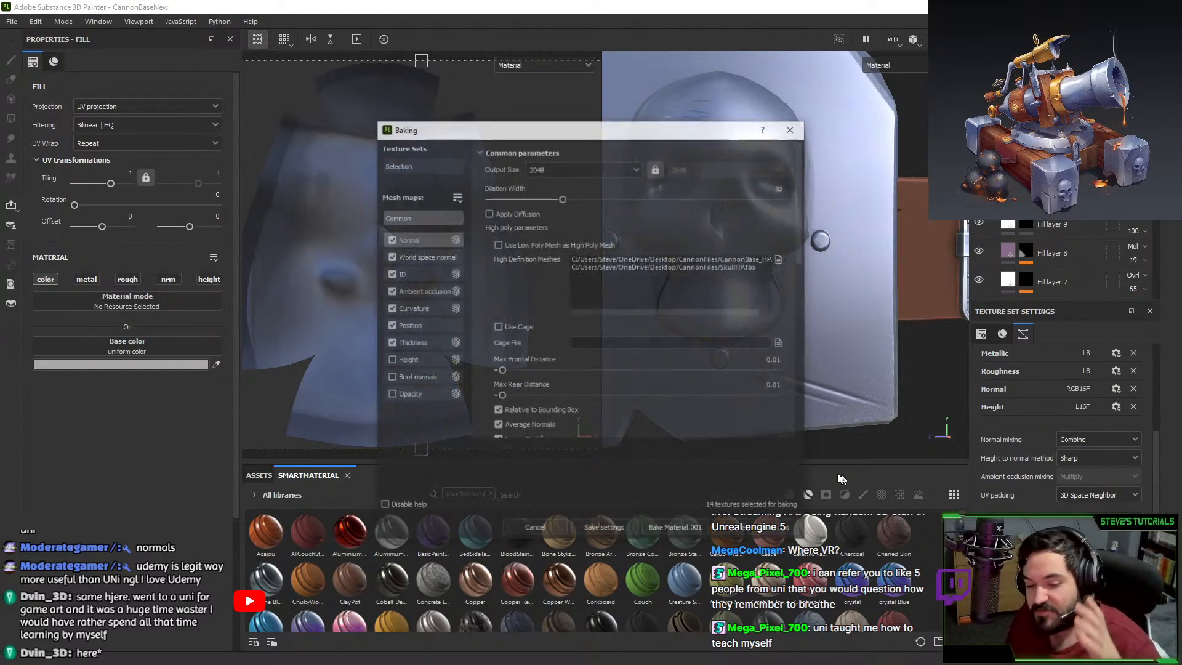
pyautogui.click(673, 528)
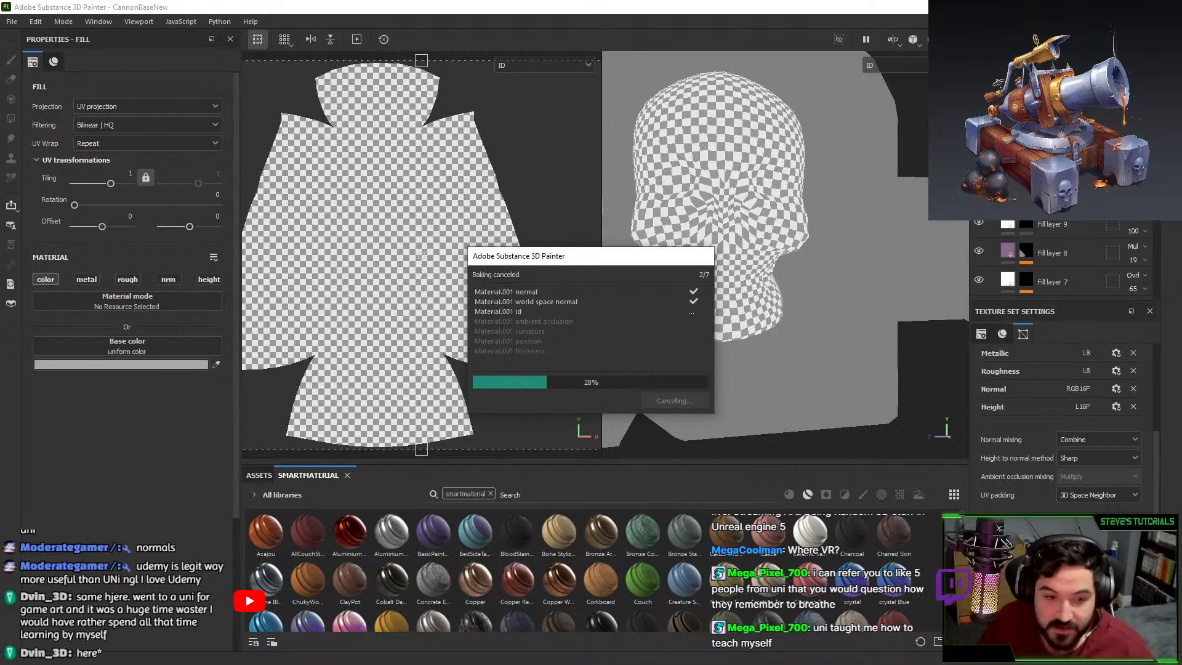
# Switch to CannonHalf.blend in Blender and frame the skull from the front.
pyautogui.hotkey('alt', 'Tab')
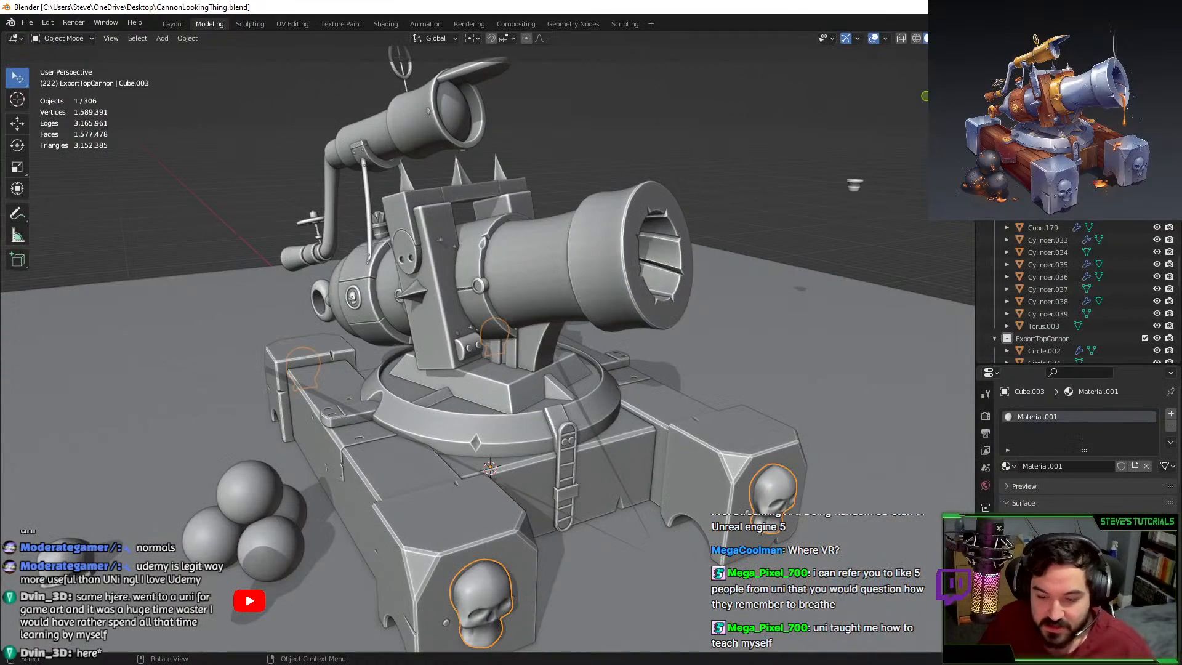
pyautogui.hotkey('alt', 'Tab')
pyautogui.moveTo(633, 325); pyautogui.dragTo(562, 364, button='middle')
pyautogui.scroll(4, 559, 322)
pyautogui.scroll(3, 558, 322)
pyautogui.scroll(2, 571, 315)
# Apply a slight crease to the edge loop around the skull's nose.
pyautogui.press('Tab')
pyautogui.press('Tab')
pyautogui.press('Tab')
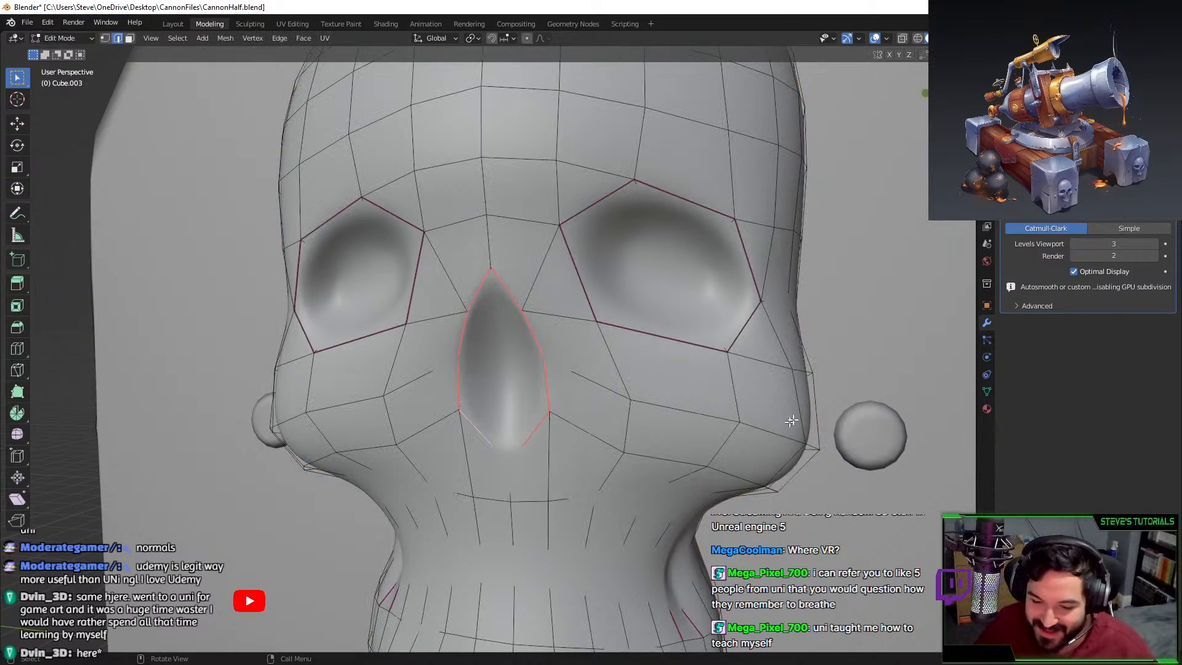
pyautogui.hotkey('shift', 'e')
pyautogui.click(671, 350)
pyautogui.press('Tab')
pyautogui.press('Tab')
pyautogui.hotkey('shift', 'e')
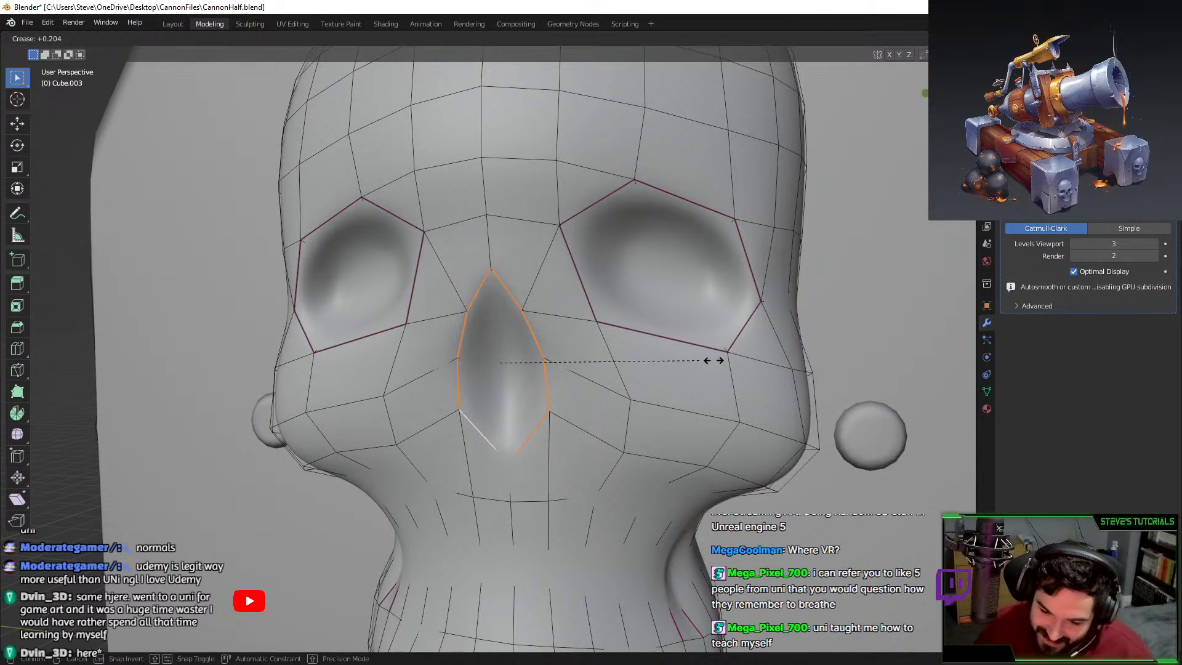
pyautogui.click(714, 360)
# Set the skull's viewport subdivision level to 0 and select the whole mesh.
pyautogui.press('Tab')
pyautogui.moveTo(677, 407); pyautogui.dragTo(632, 385, button='middle')
pyautogui.scroll(-5, 689, 415)
pyautogui.scroll(2, 699, 418)
pyautogui.scroll(-3, 712, 410)
pyautogui.hotkey('ctrl', '0')
pyautogui.press('Tab')
pyautogui.press('a')
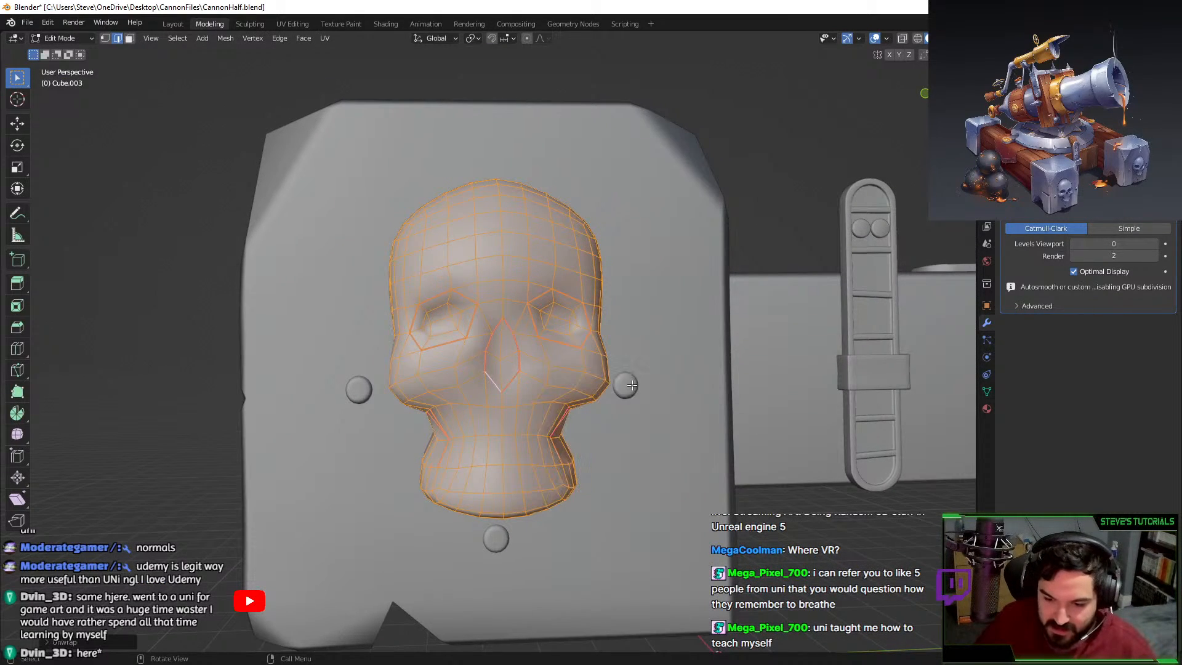
# Unwrap the skull into a single UV island in the UV Editing workspace.
pyautogui.click(301, 24)
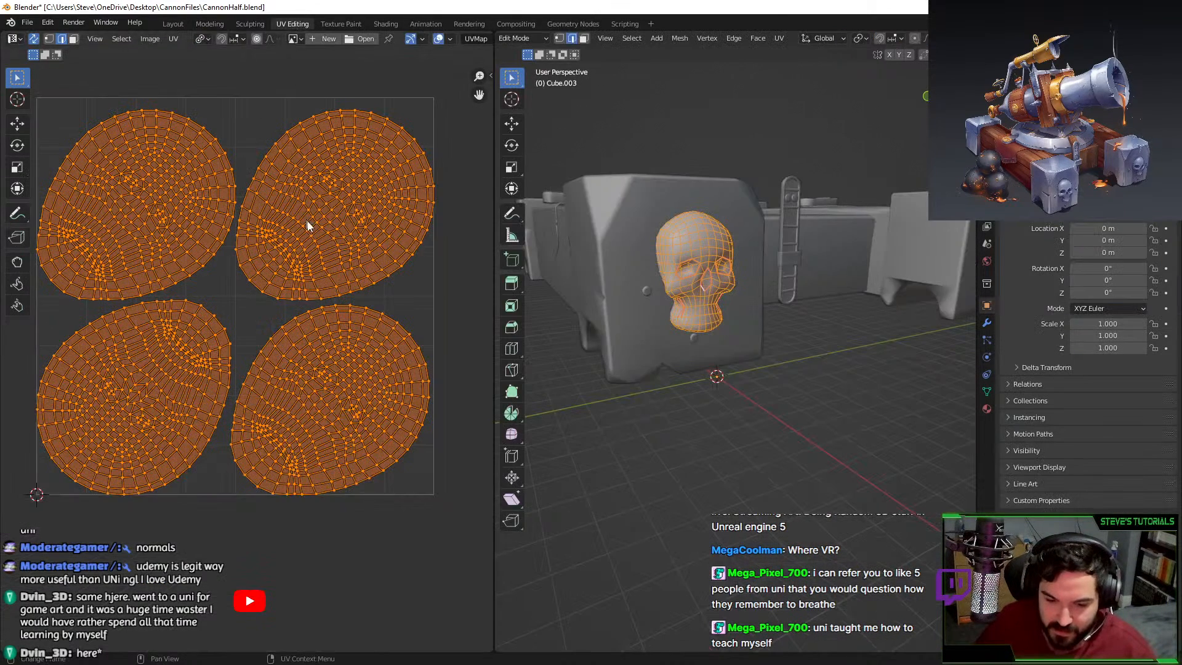
pyautogui.moveTo(684, 295); pyautogui.dragTo(742, 299, button='middle')
pyautogui.press('u')
pyautogui.press('u')
pyautogui.moveTo(806, 385); pyautogui.dragTo(767, 394, button='middle')
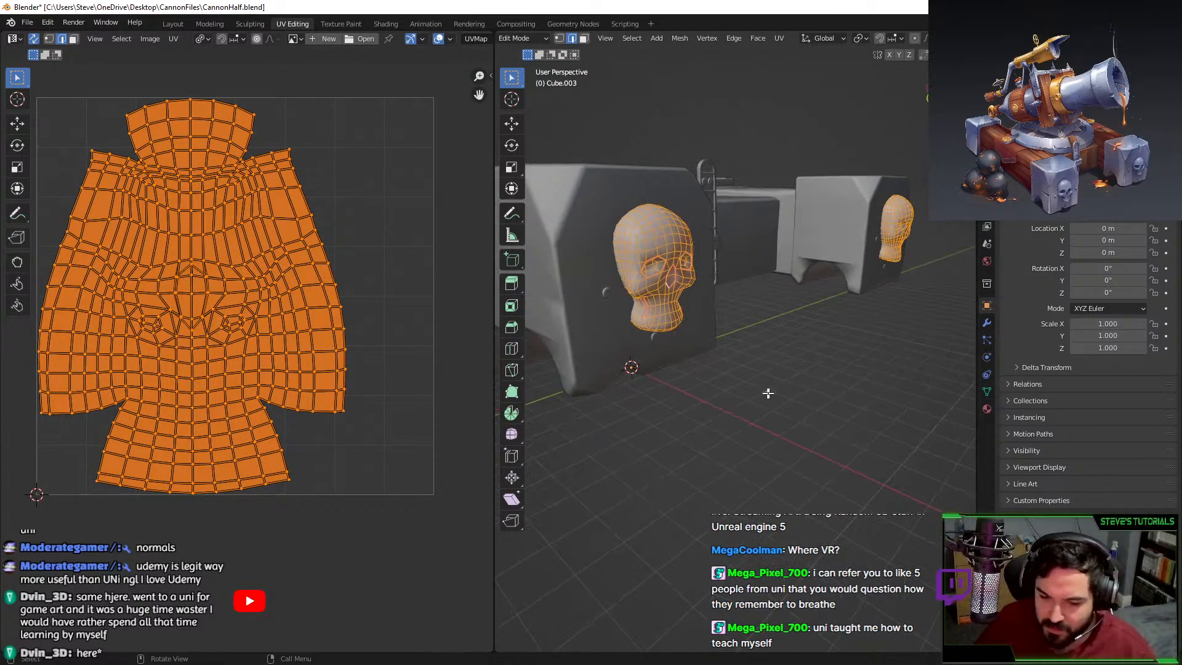
pyautogui.press('Tab')
pyautogui.press('Tab')
pyautogui.press('Tab')
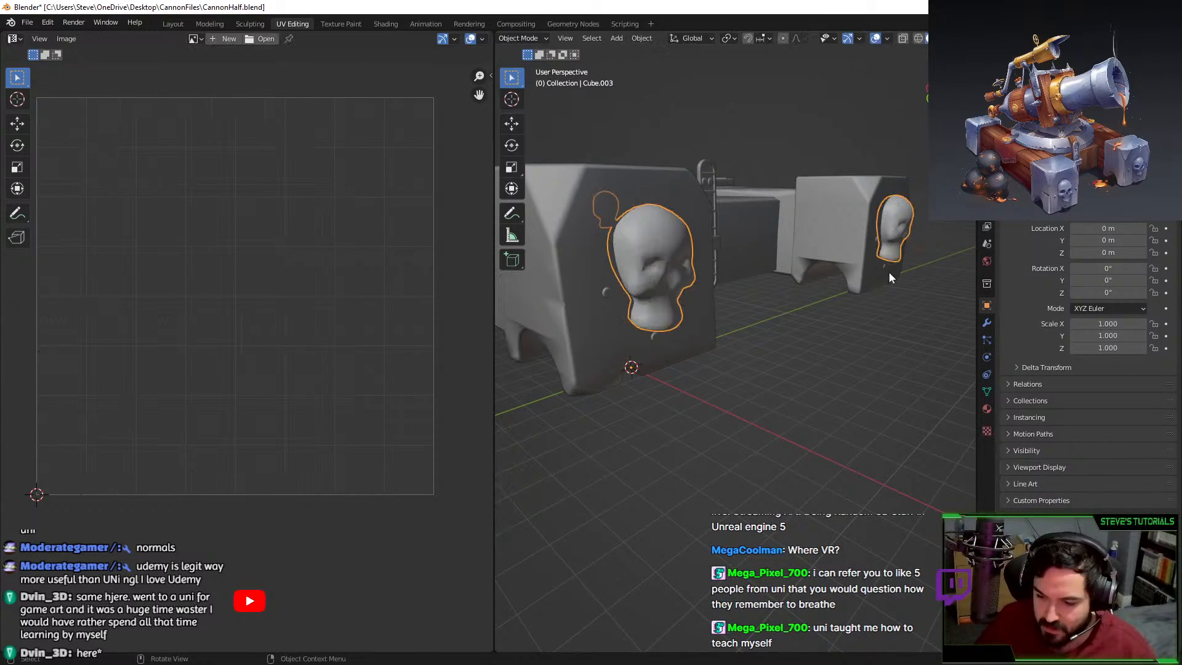
pyautogui.press('Tab')
pyautogui.press('l')
pyautogui.scroll(-8, 901, 229)
pyautogui.moveTo(576, 303); pyautogui.dragTo(654, 307, button='middle')
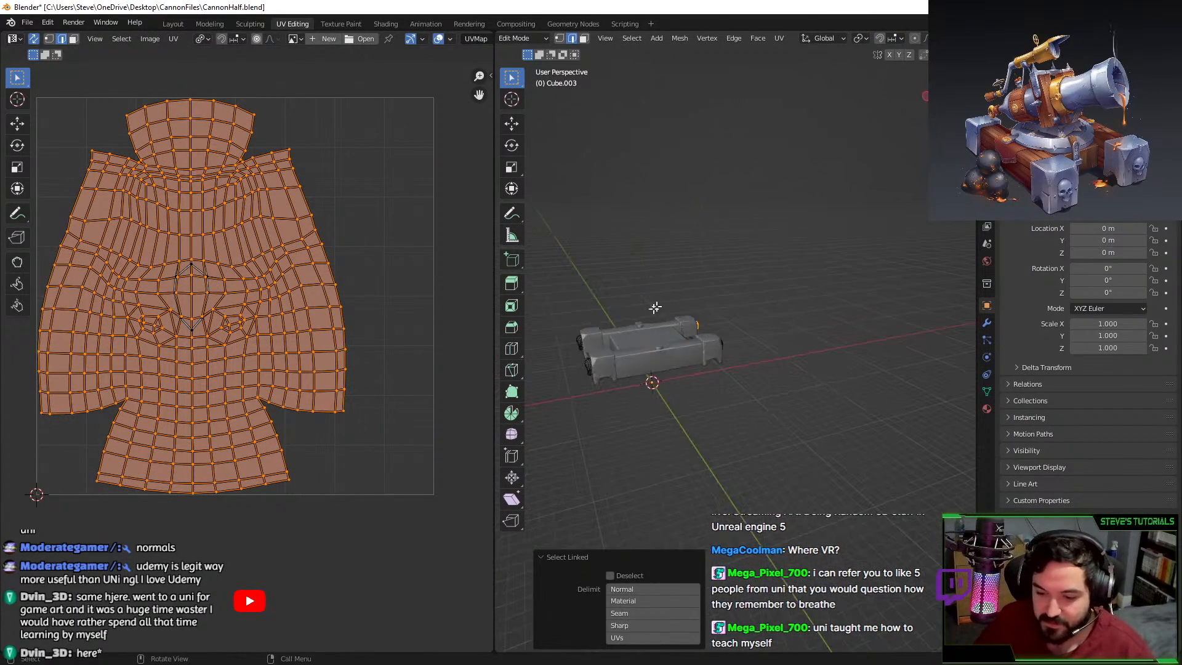
pyautogui.click(562, 351)
pyautogui.scroll(7, 563, 351)
pyautogui.moveTo(563, 351); pyautogui.dragTo(794, 358, button='middle')
pyautogui.press('Tab')
# Add a Mirror modifier to the skull plate, mirroring on the X and Y axes.
pyautogui.click(987, 324)
pyautogui.click(1046, 189)
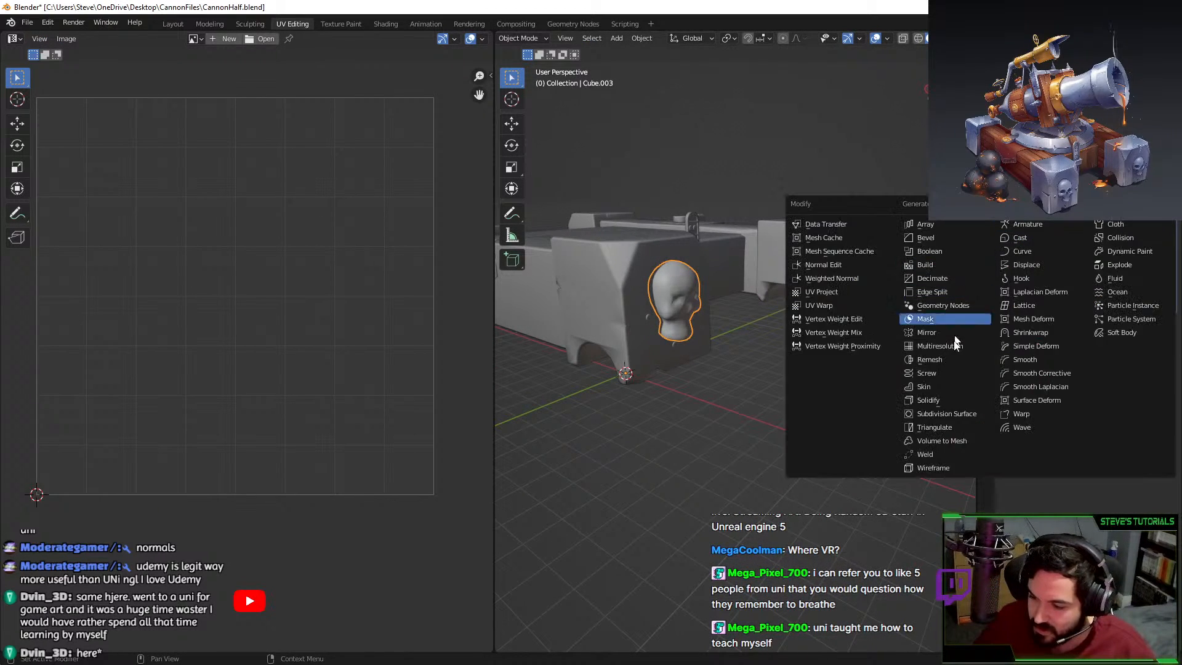
pyautogui.click(949, 336)
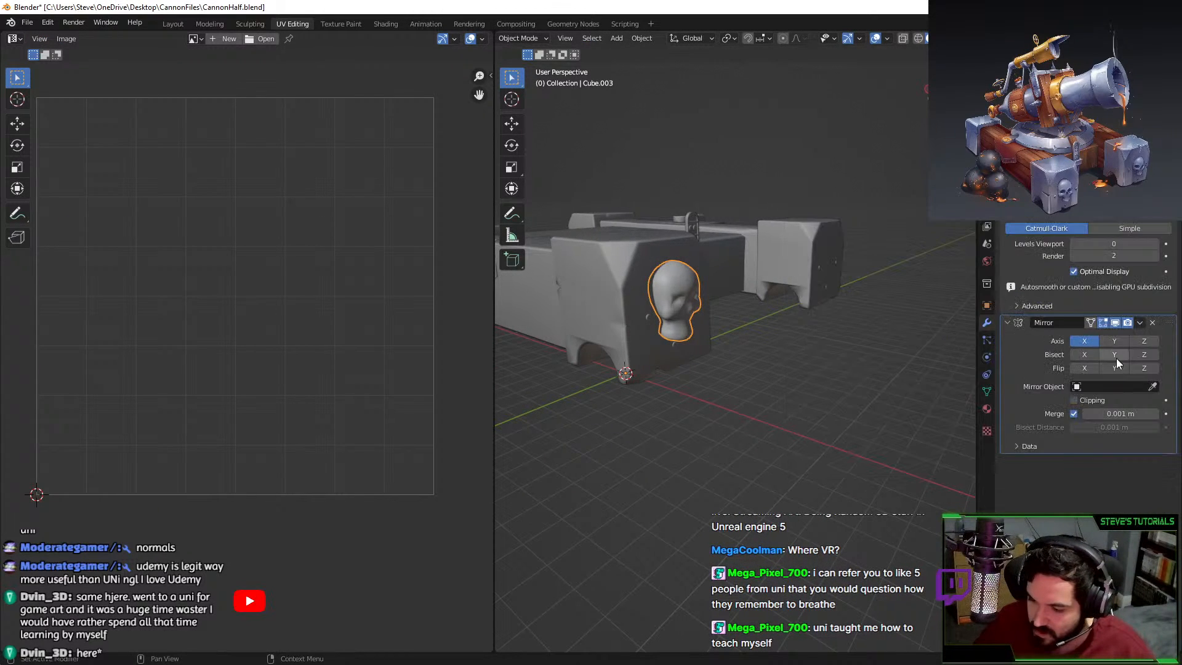
pyautogui.click(1115, 341)
pyautogui.scroll(-4, 695, 271)
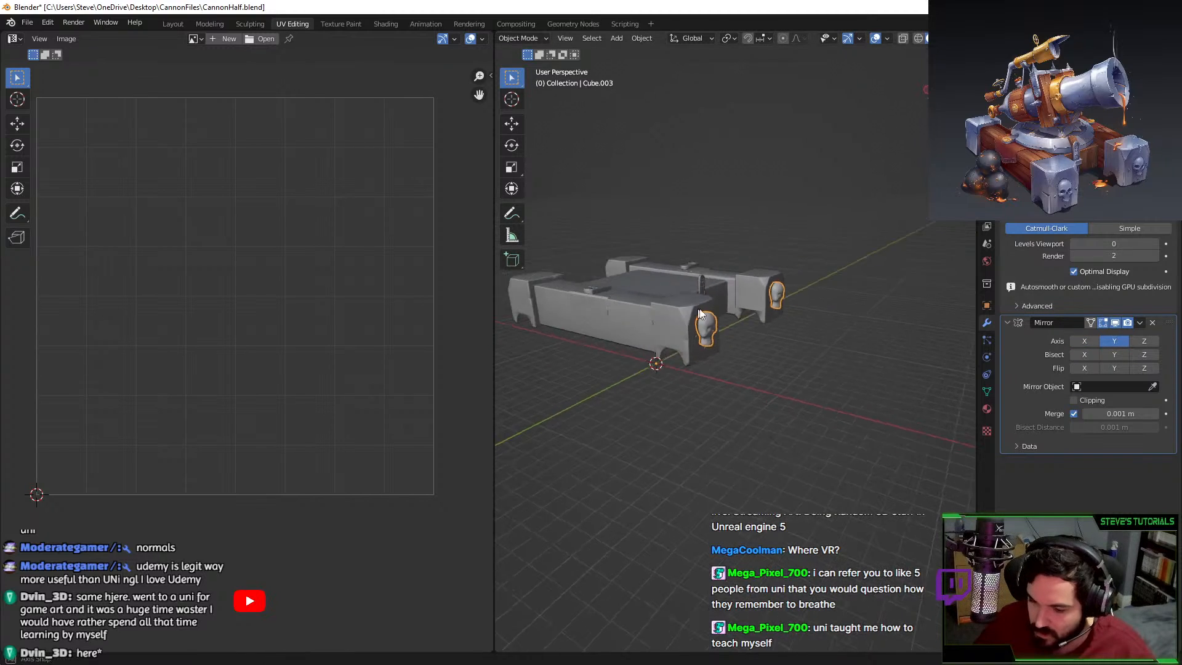
pyautogui.moveTo(695, 270); pyautogui.dragTo(821, 247, button='middle')
pyautogui.click(1084, 341)
pyautogui.scroll(-4, 732, 324)
pyautogui.moveTo(671, 326); pyautogui.dragTo(748, 309, button='middle')
pyautogui.scroll(4, 692, 286)
# Select all of the skull's faces and unwrap its UVs again.
pyautogui.press('Tab')
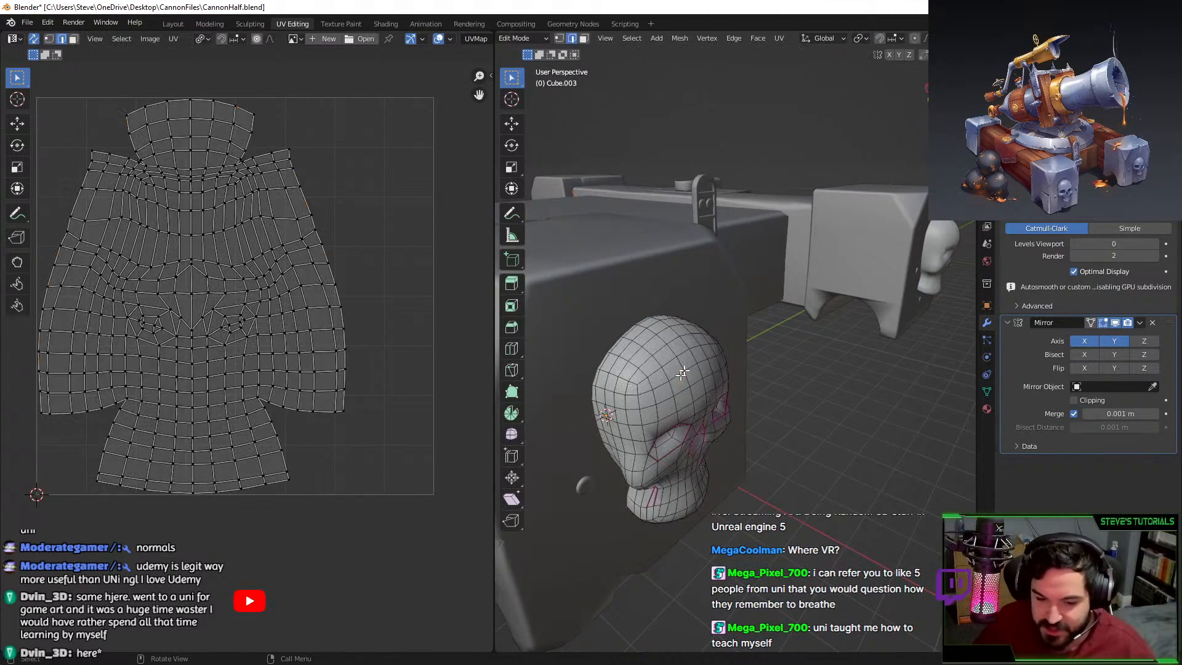
pyautogui.press('a')
pyautogui.press('u')
pyautogui.click(704, 346)
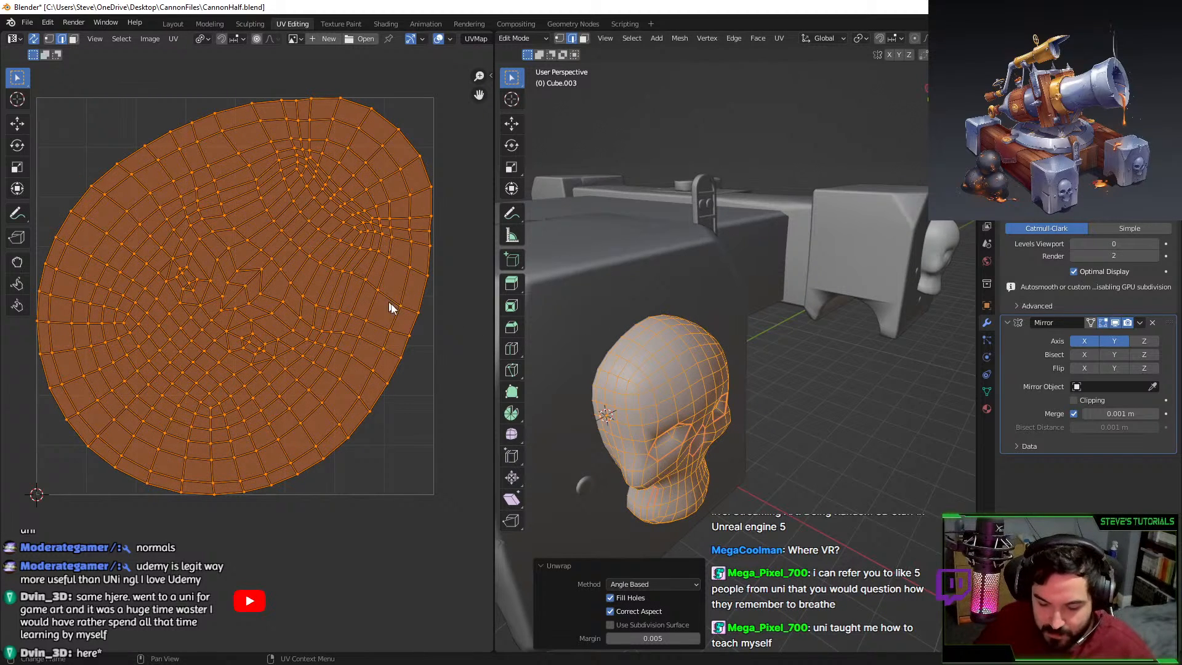
pyautogui.scroll(-2, 757, 307)
pyautogui.press('Tab')
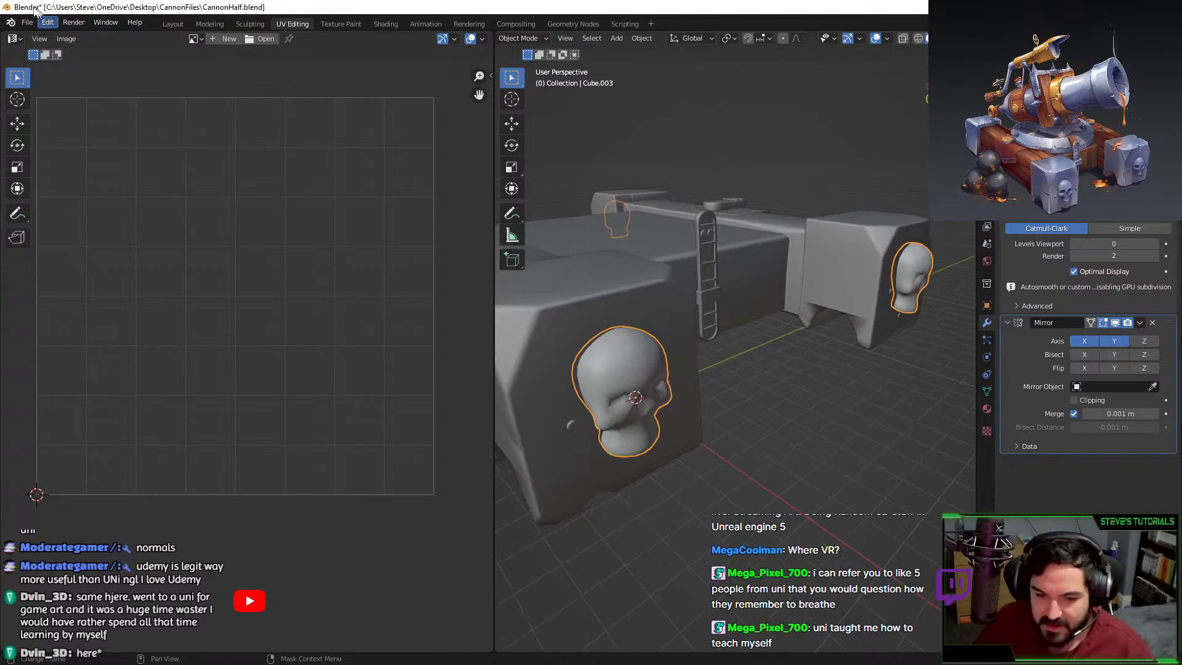
# Export the cannon block as FBX, overwriting CannonLPMirrored.fbx.
pyautogui.click(26, 22)
pyautogui.moveTo(66, 198)
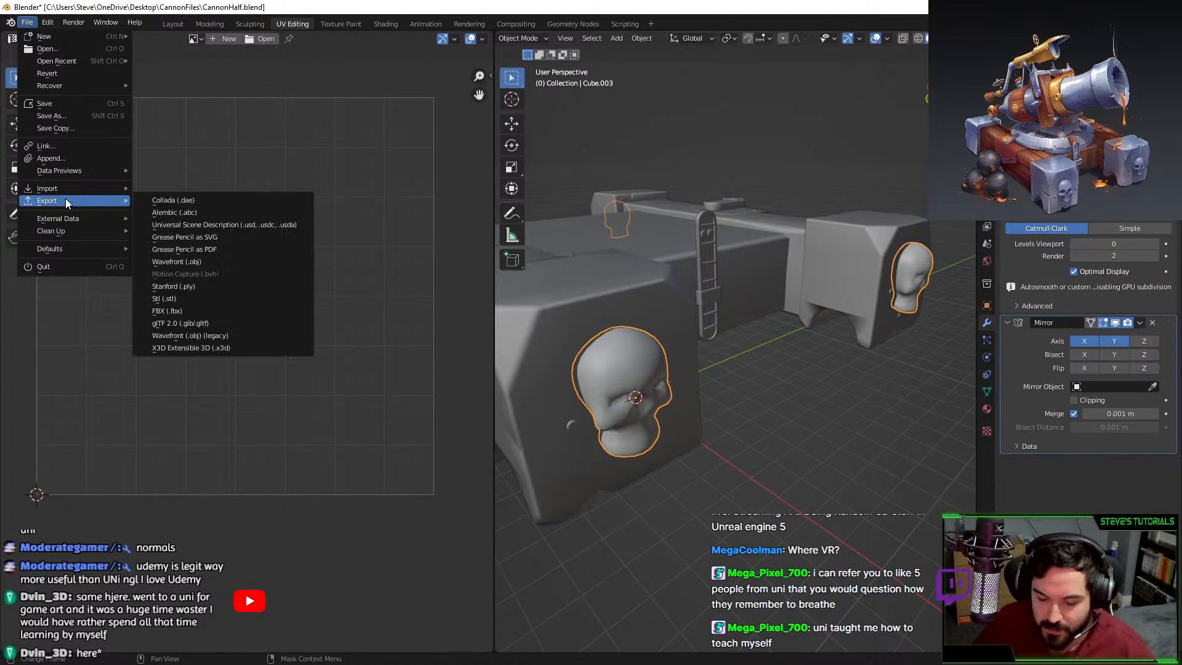
pyautogui.click(209, 312)
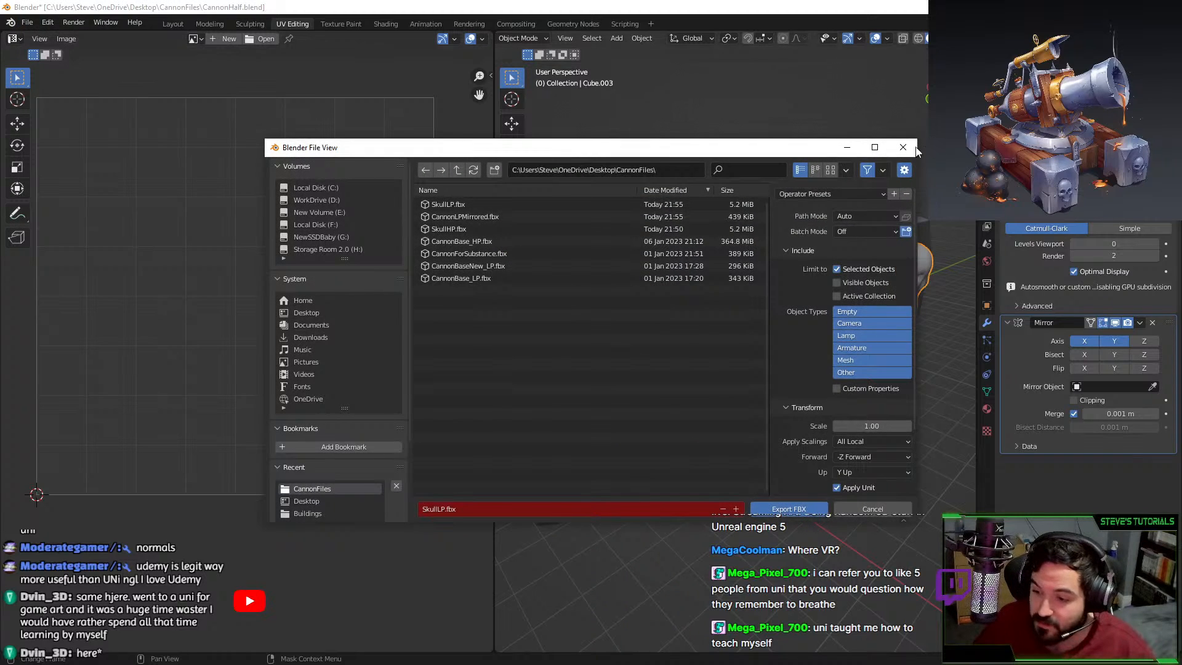
pyautogui.click(912, 147)
pyautogui.click(27, 22)
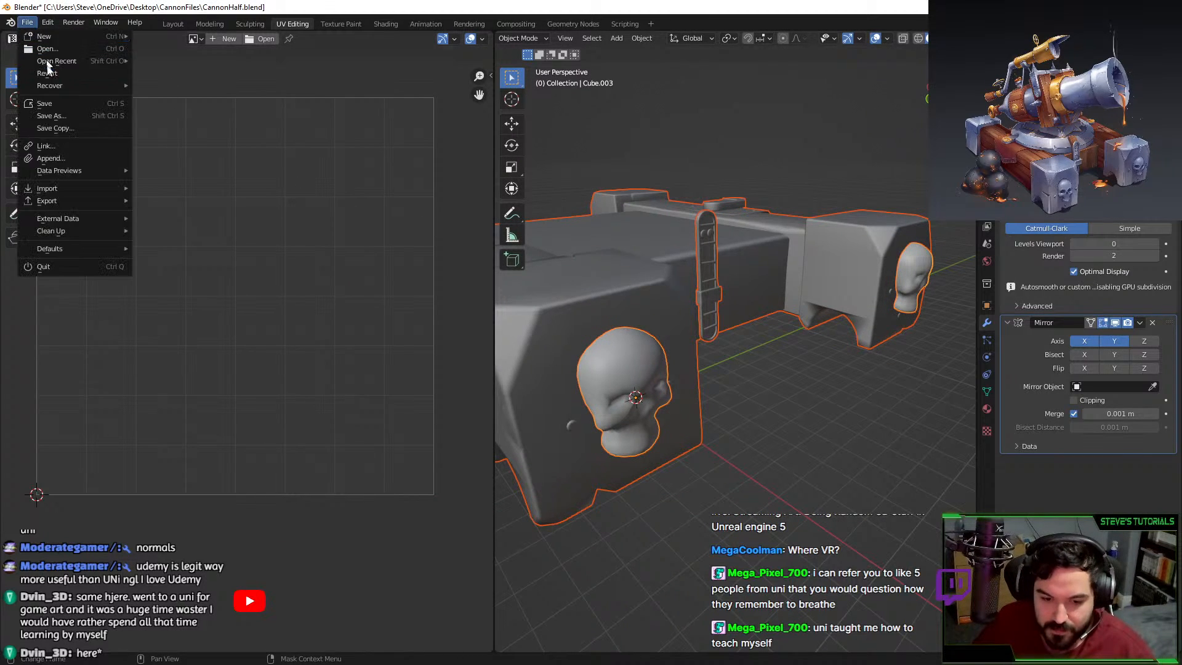
pyautogui.moveTo(43, 204)
pyautogui.click(171, 311)
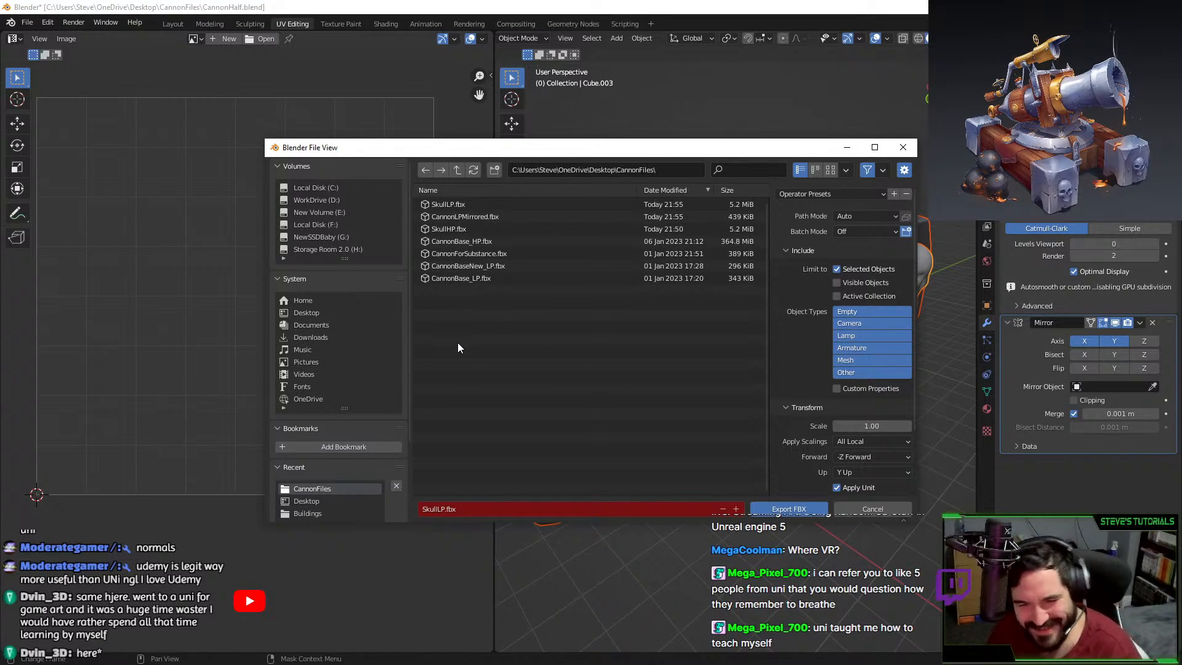
pyautogui.moveTo(517, 148); pyautogui.dragTo(525, 114)
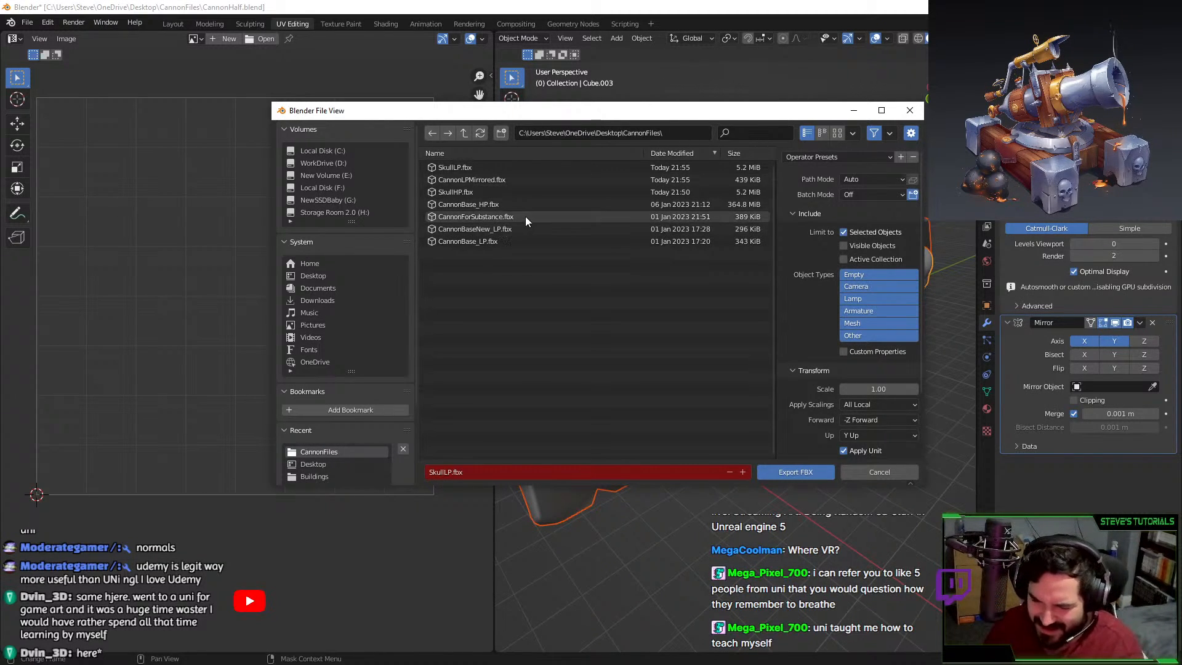
pyautogui.click(508, 179)
pyautogui.doubleClick(507, 179)
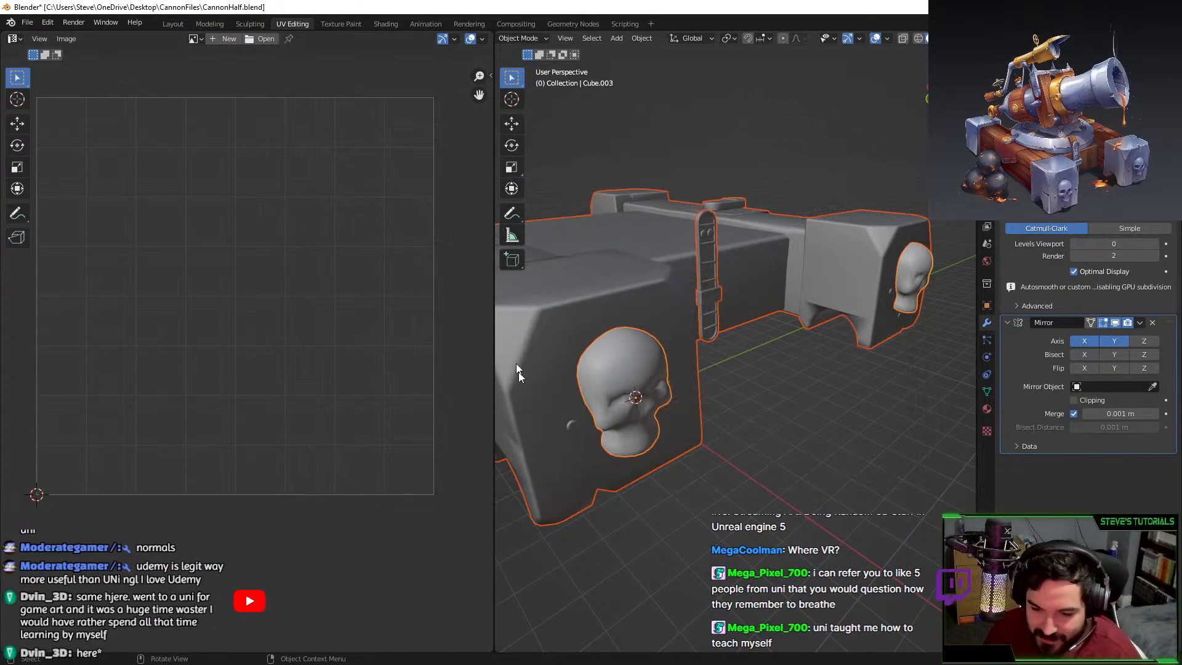
# Select the skull and export it as FBX, overwriting SkullHP.fbx.
pyautogui.click(659, 386)
pyautogui.scroll(-2, 323, 213)
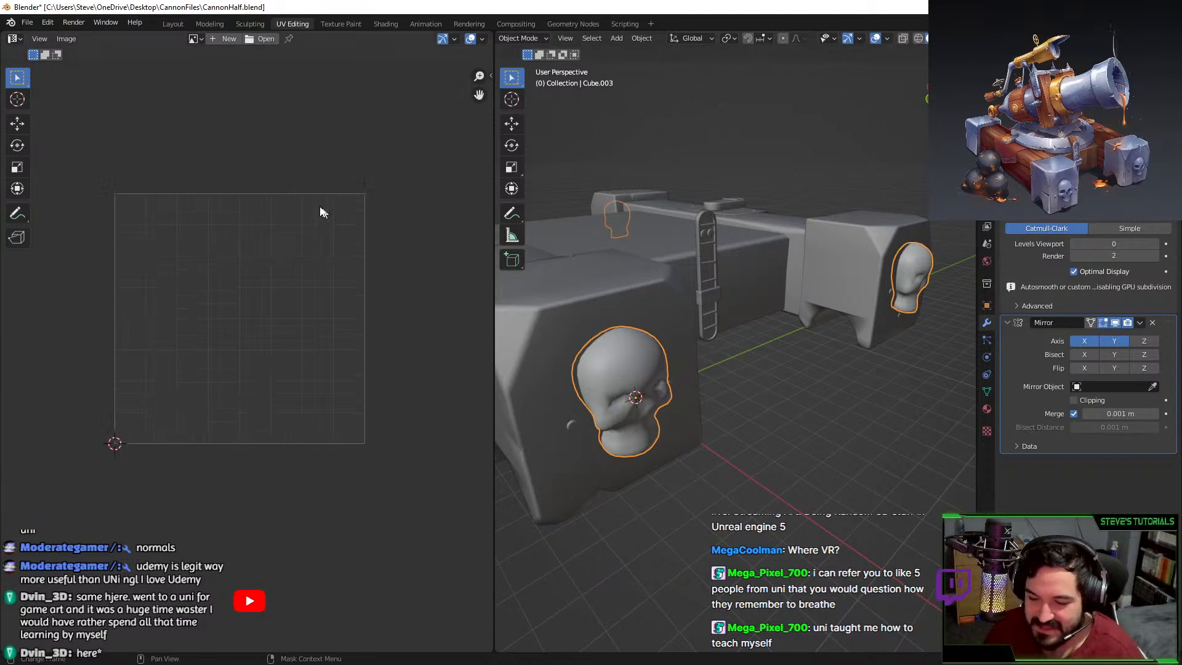
pyautogui.click(27, 22)
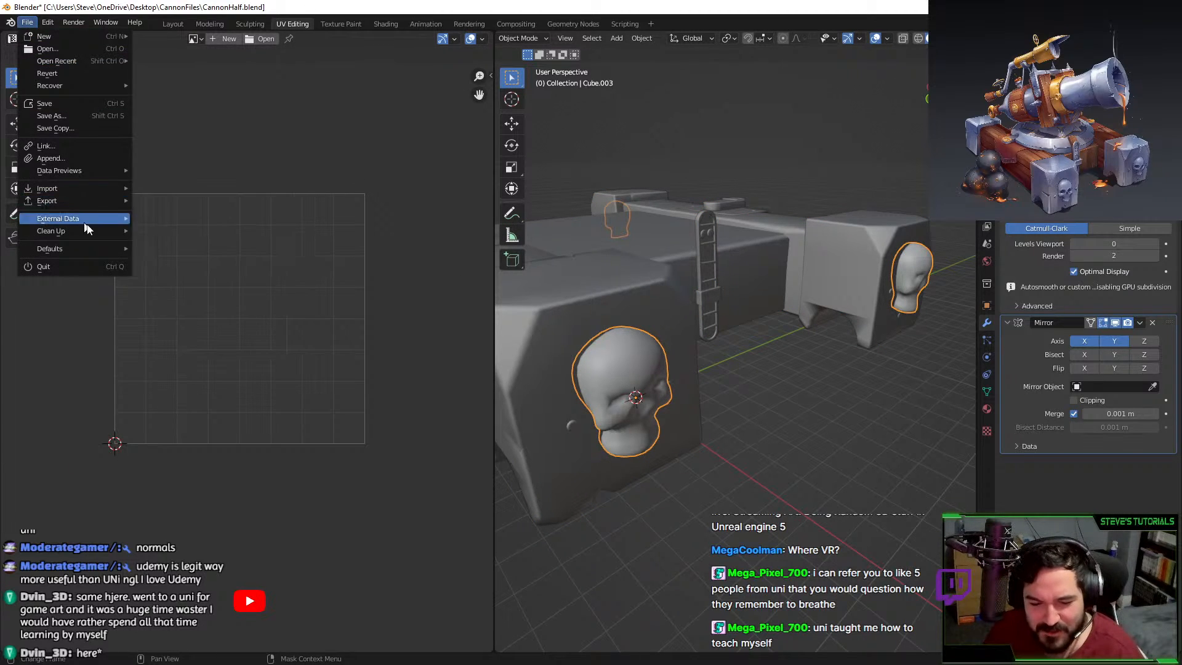
pyautogui.moveTo(80, 197)
pyautogui.click(172, 308)
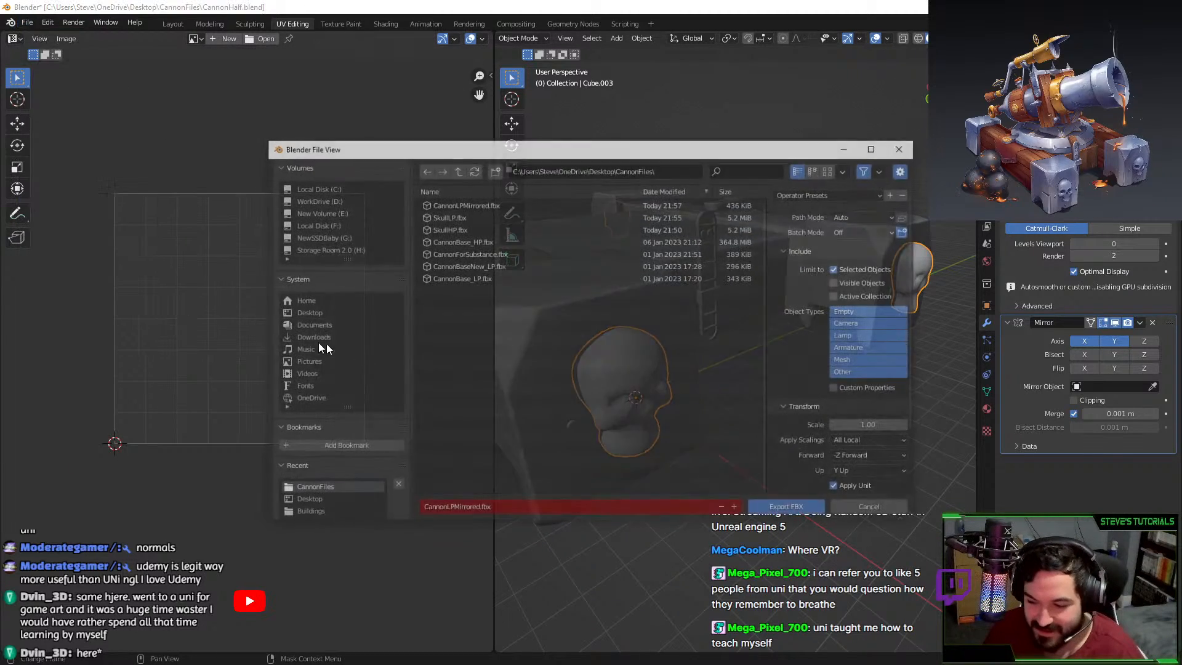
pyautogui.doubleClick(477, 227)
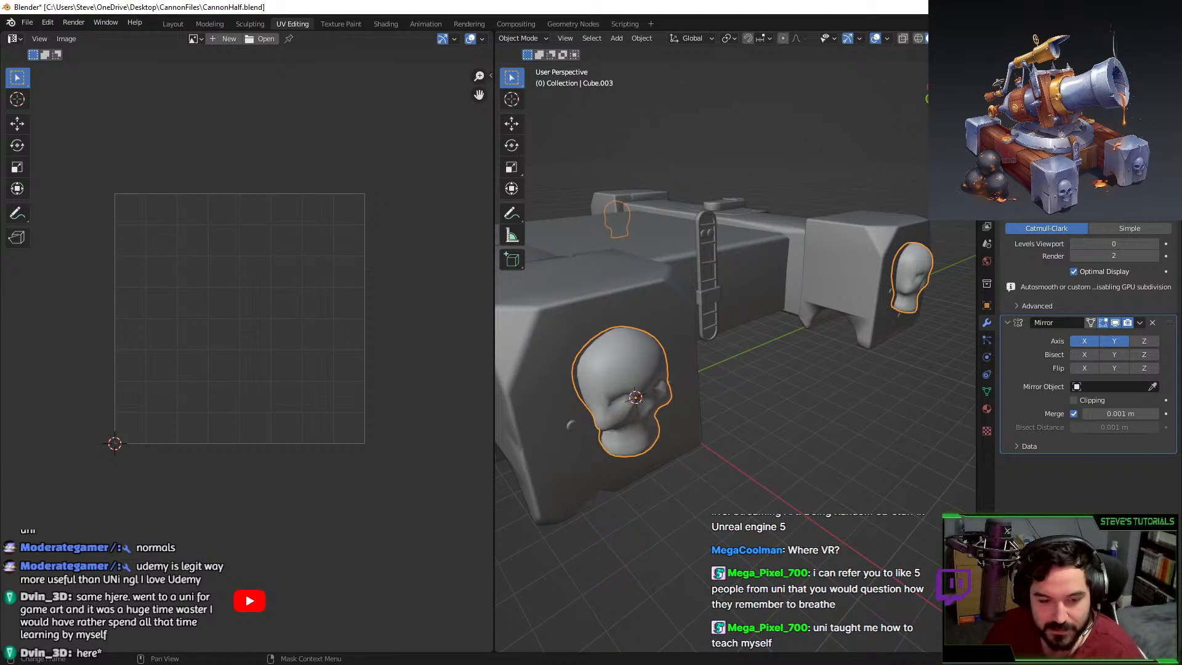
pyautogui.hotkey('alt', 'Tab')
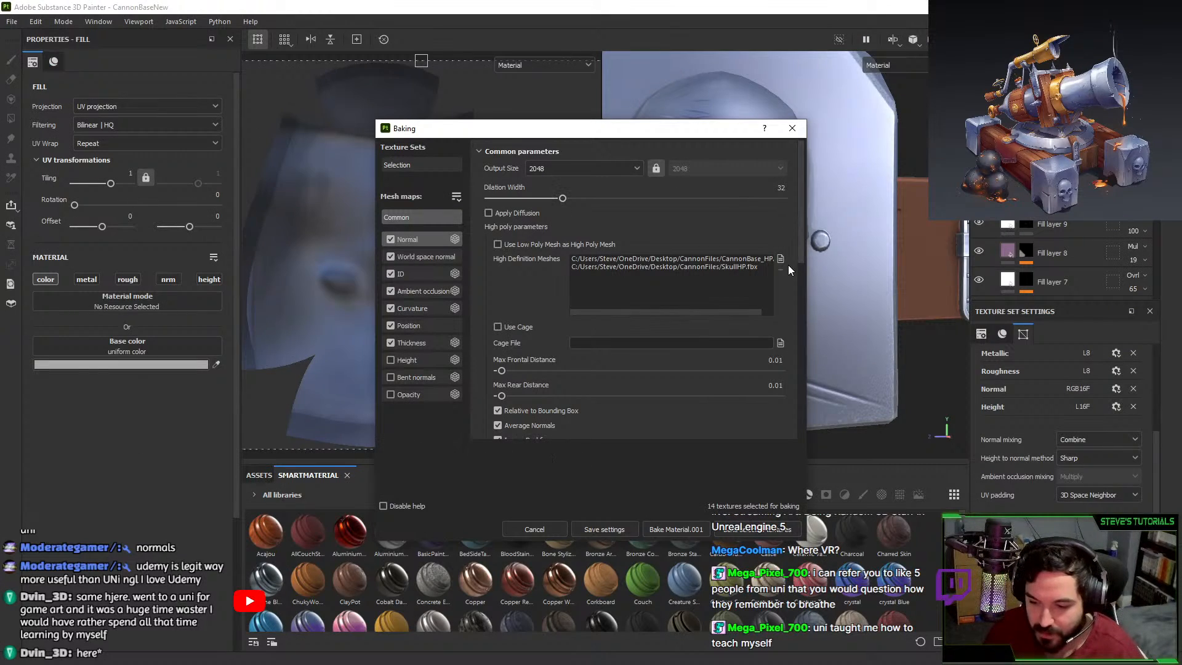
# In Project configuration, select CannonLPMirrored.fbx as the mesh and reimport it.
pyautogui.click(792, 128)
pyautogui.click(36, 21)
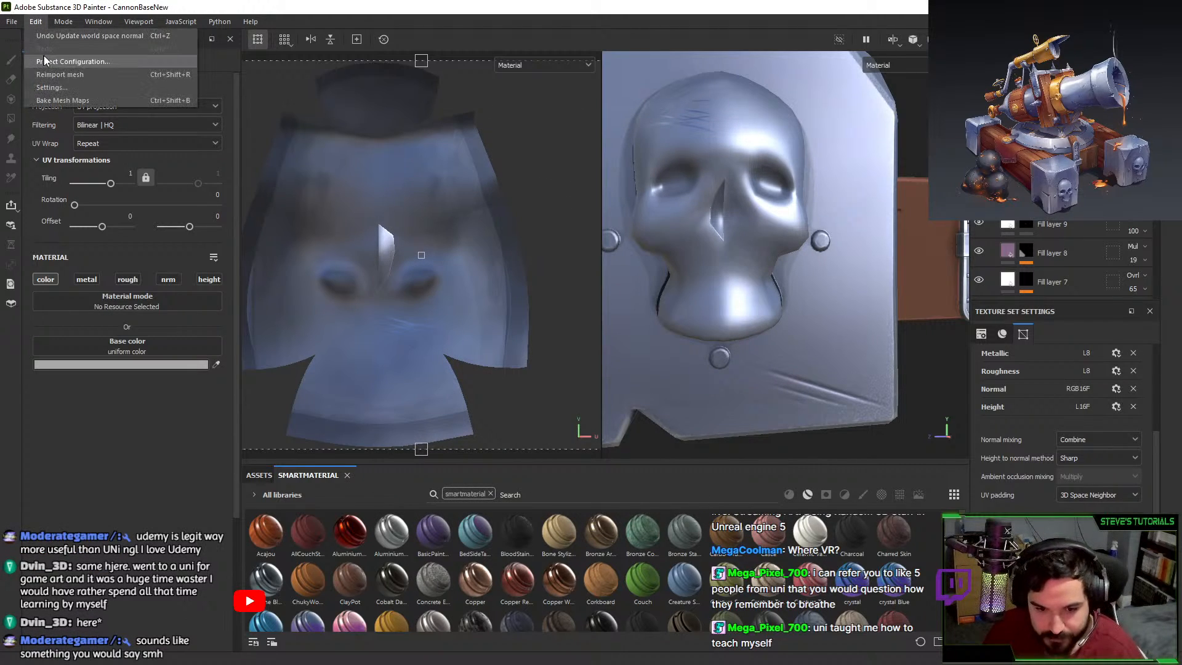
pyautogui.click(47, 59)
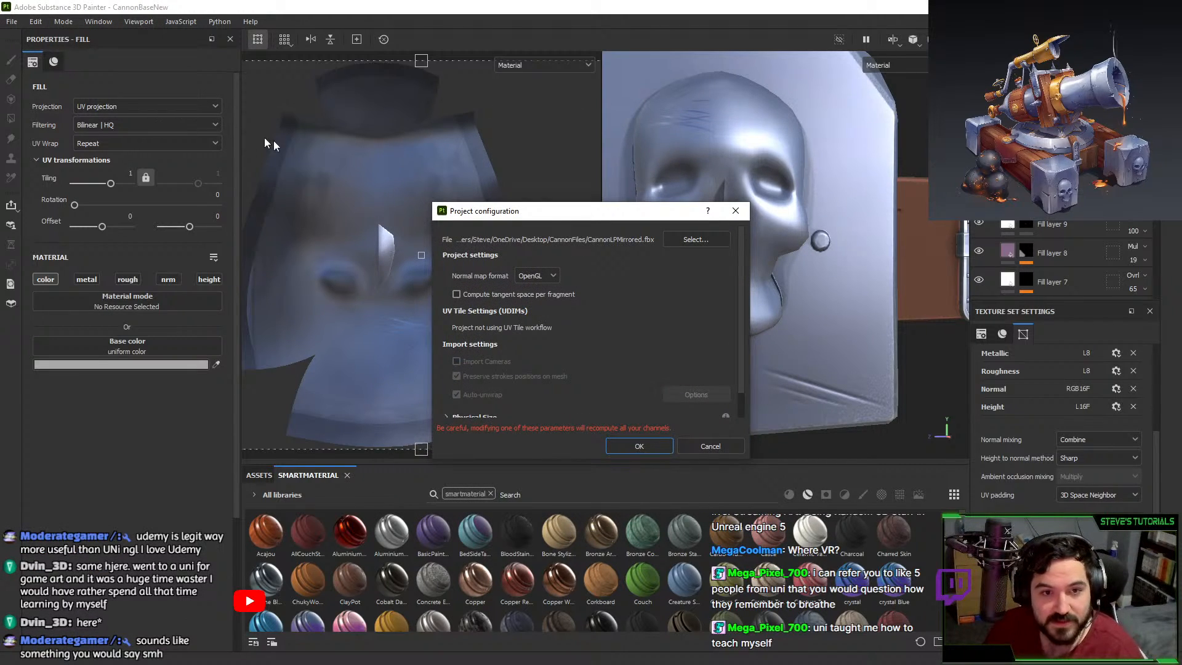
pyautogui.click(696, 238)
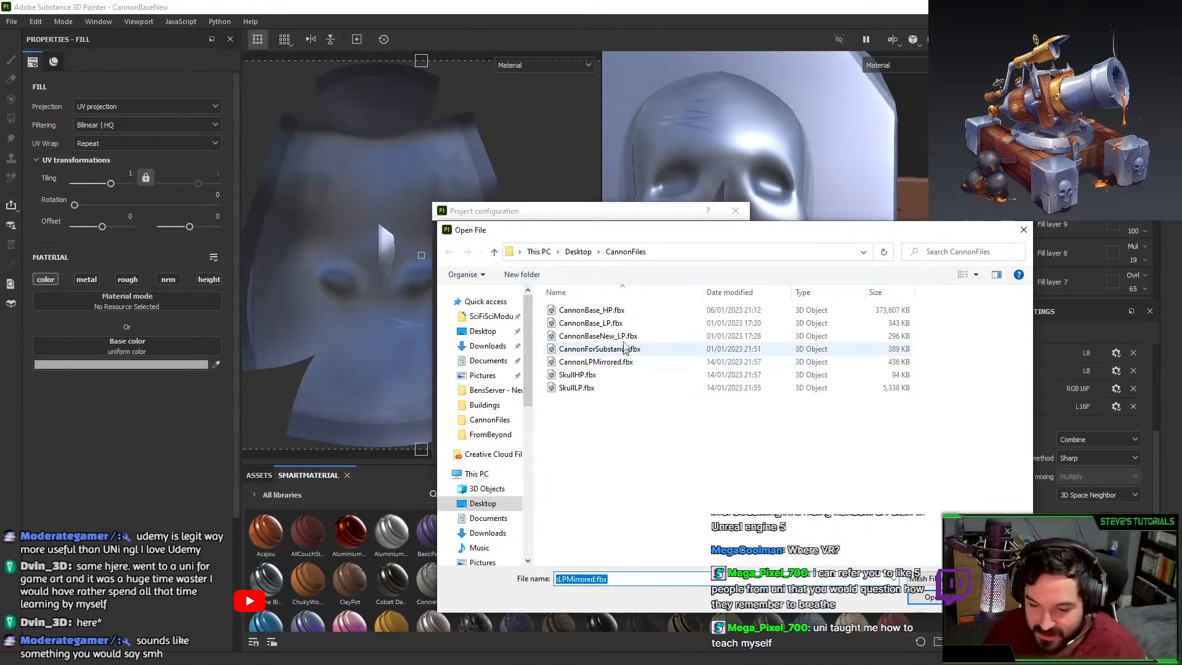
pyautogui.press('Return')
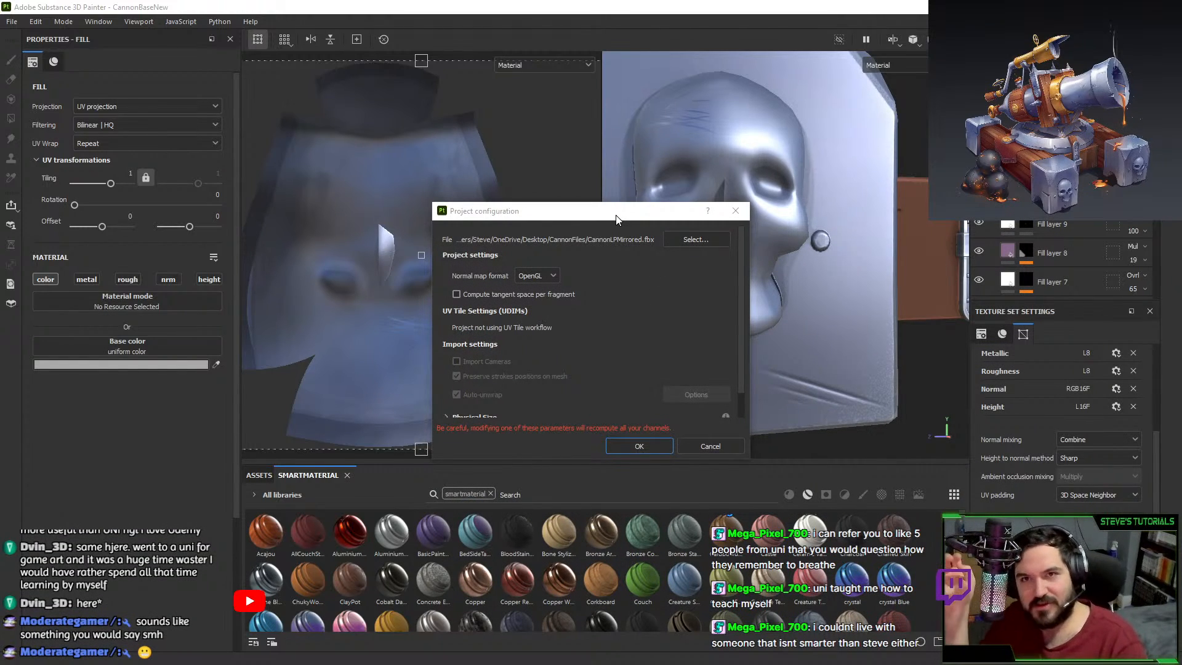
pyautogui.moveTo(616, 215); pyautogui.dragTo(666, 218)
pyautogui.click(746, 242)
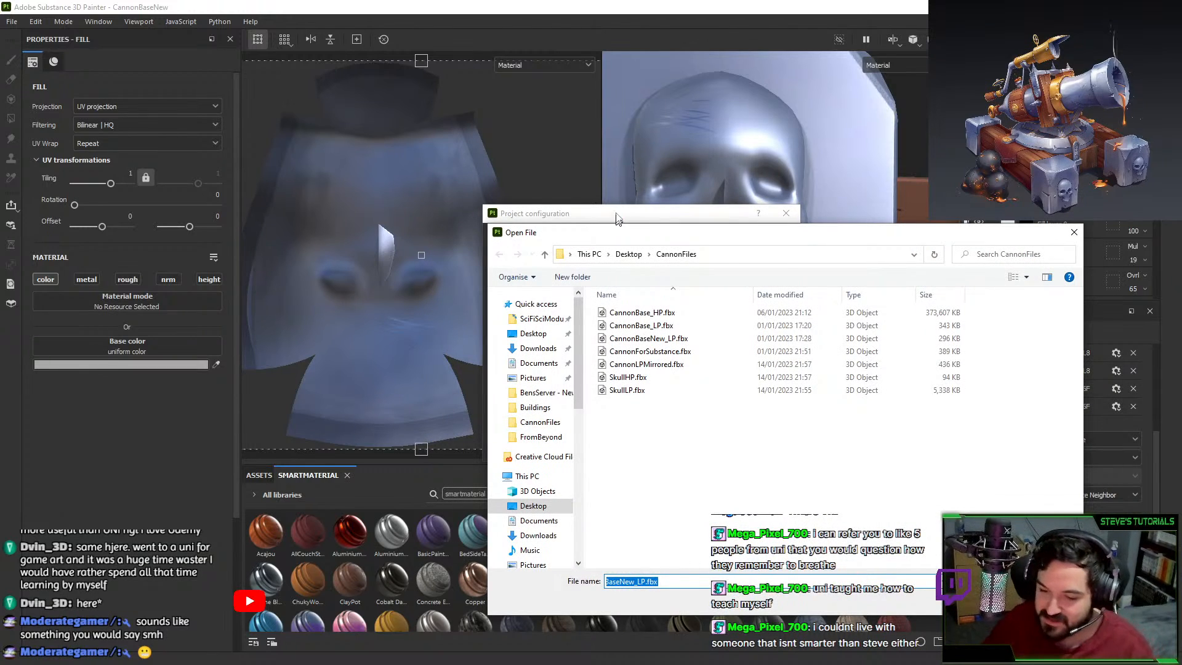
pyautogui.press('Return')
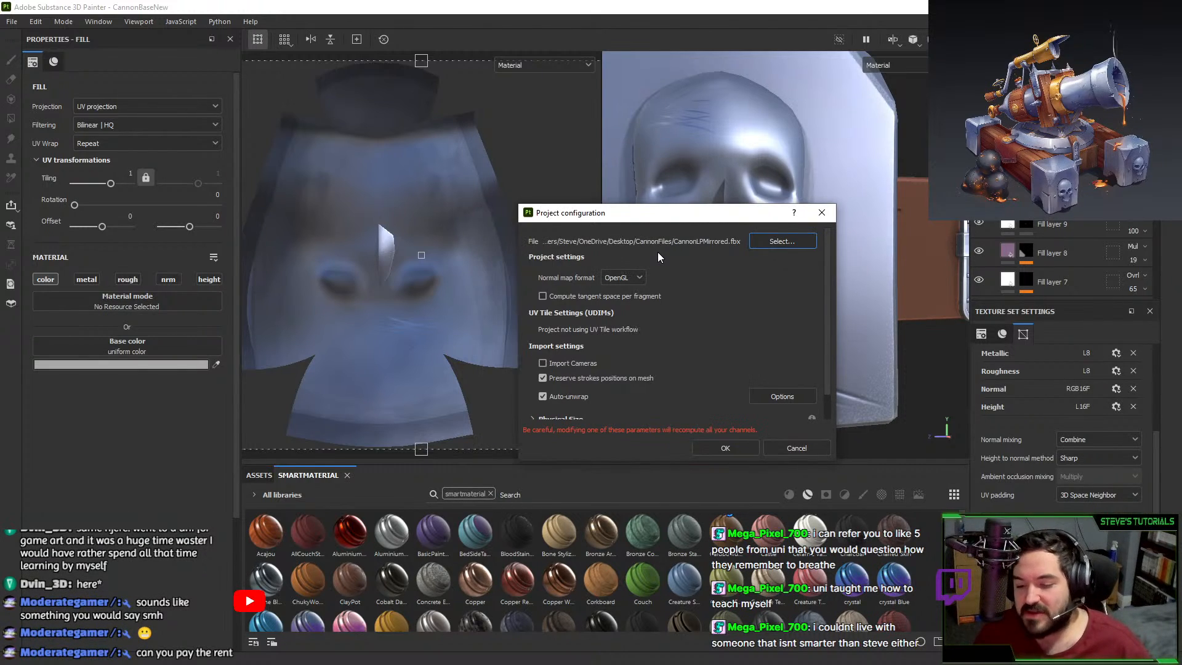
pyautogui.click(719, 448)
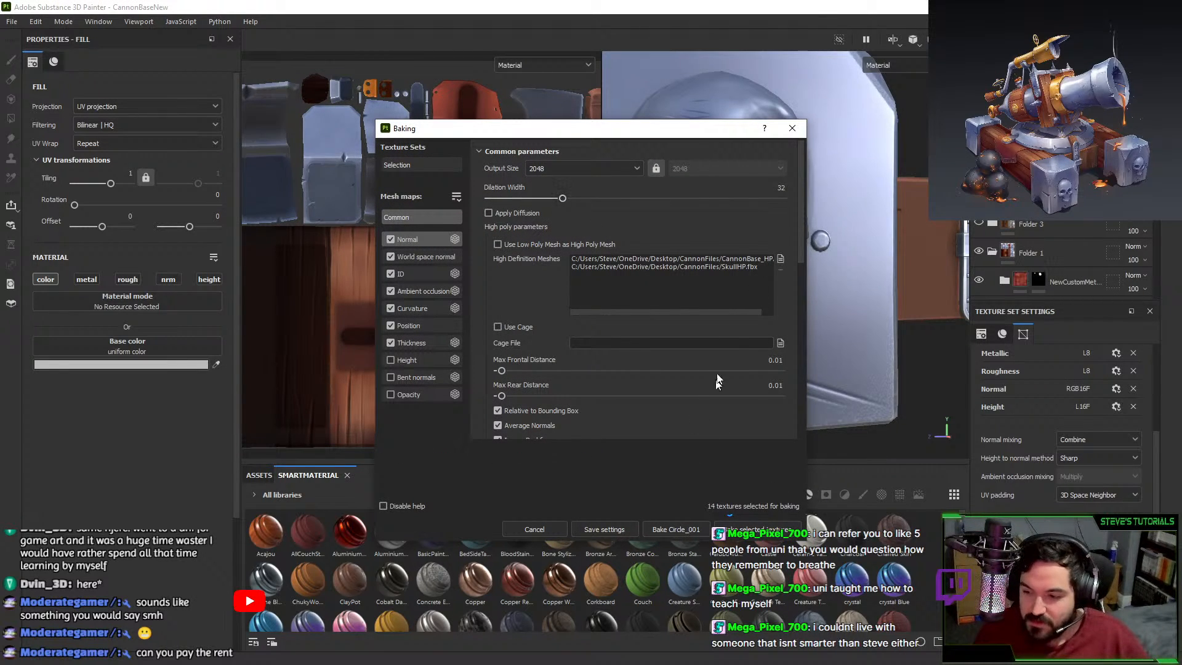
# Switch to the skull's Material.001 texture set and bake all seven mesh maps.
pyautogui.press('Escape')
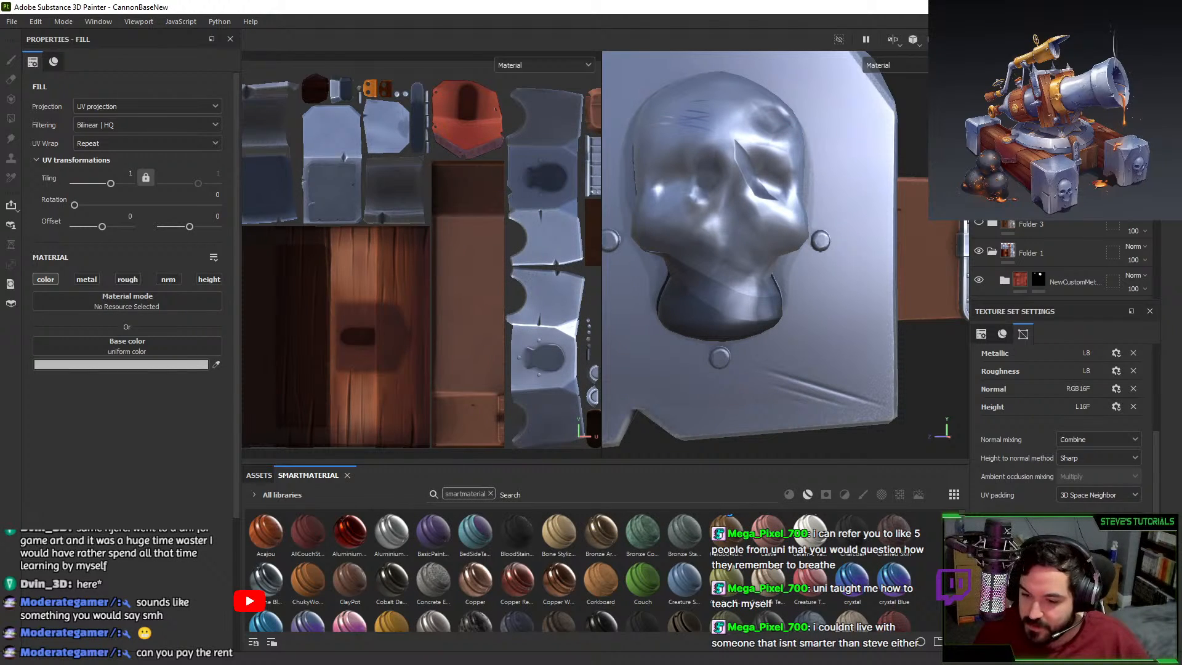
pyautogui.keyDown('ctrl'); pyautogui.keyDown('alt'); pyautogui.rightClick(719, 209); pyautogui.keyUp('alt'); pyautogui.keyUp('ctrl')
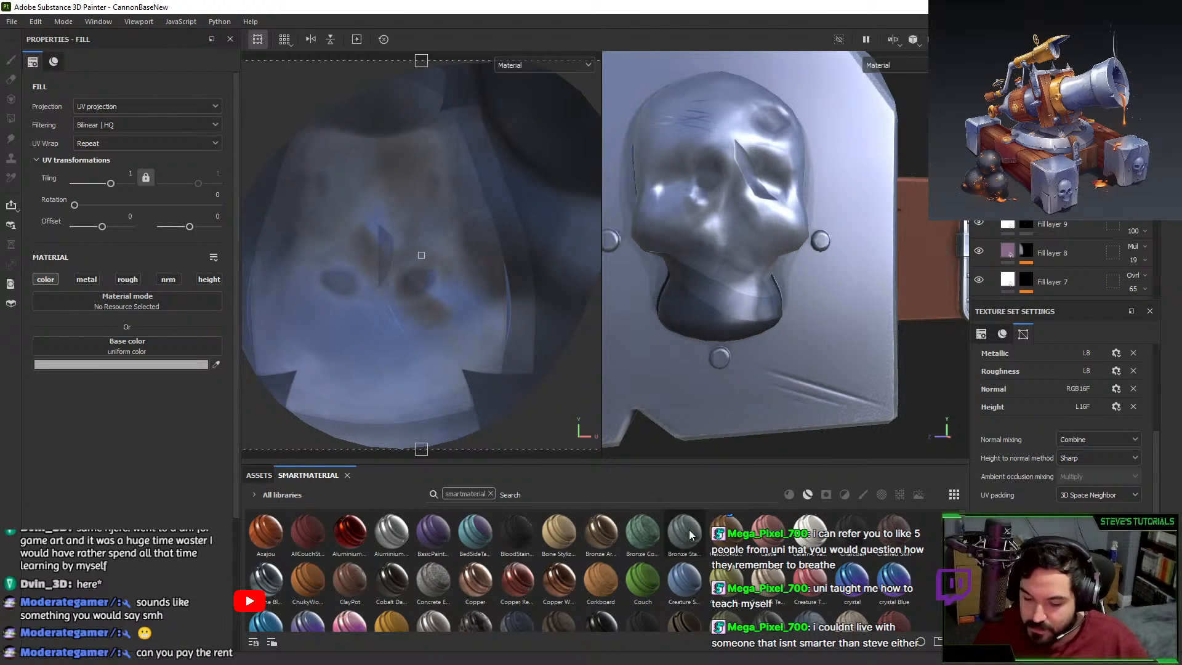
pyautogui.hotkey('ctrl', 'shift', 'b')
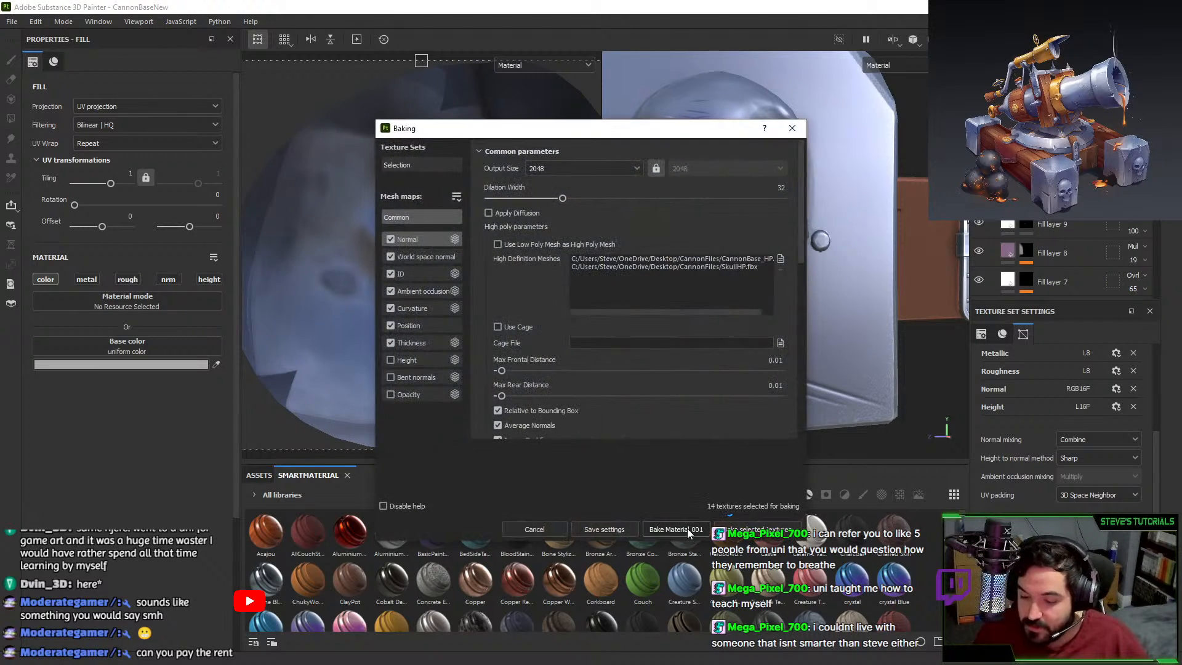
pyautogui.click(687, 528)
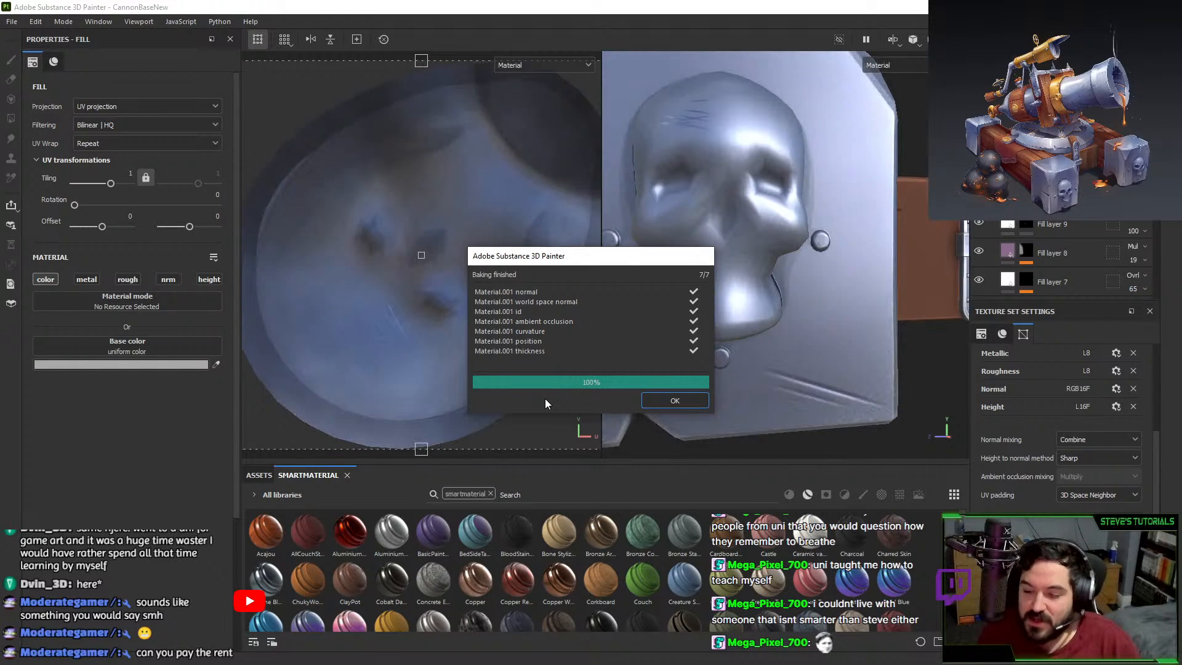
pyautogui.click(679, 399)
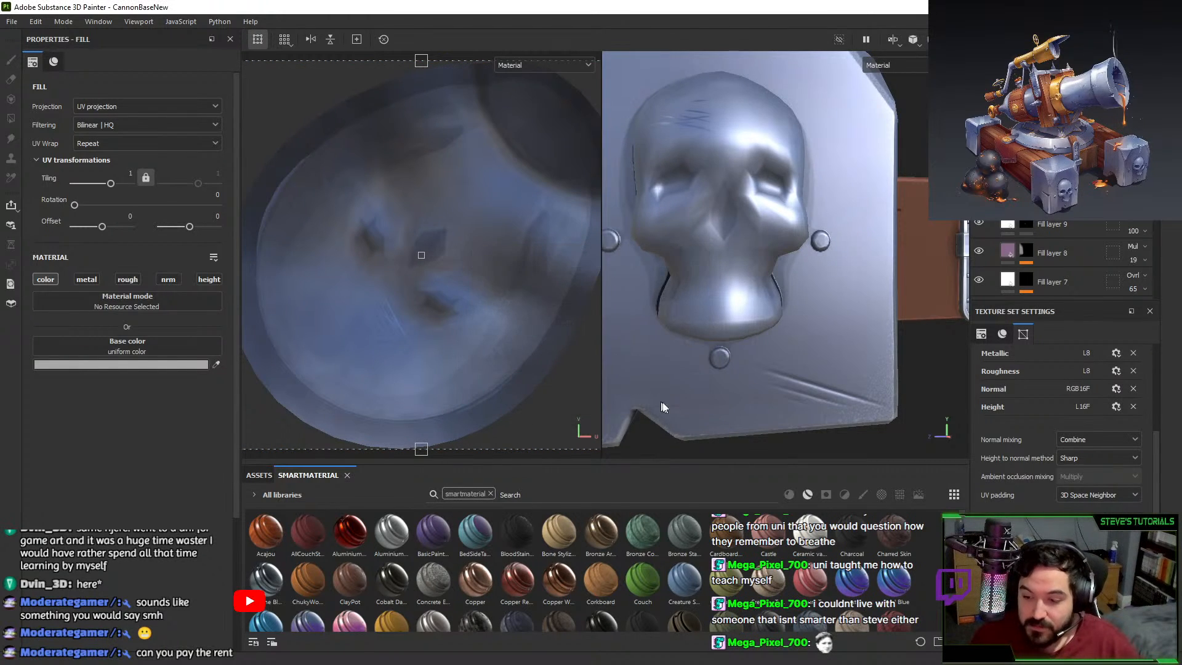
pyautogui.scroll(-4, 663, 403)
pyautogui.keyDown('alt'); pyautogui.moveTo(689, 315); pyautogui.dragTo(769, 283); pyautogui.keyUp('alt')
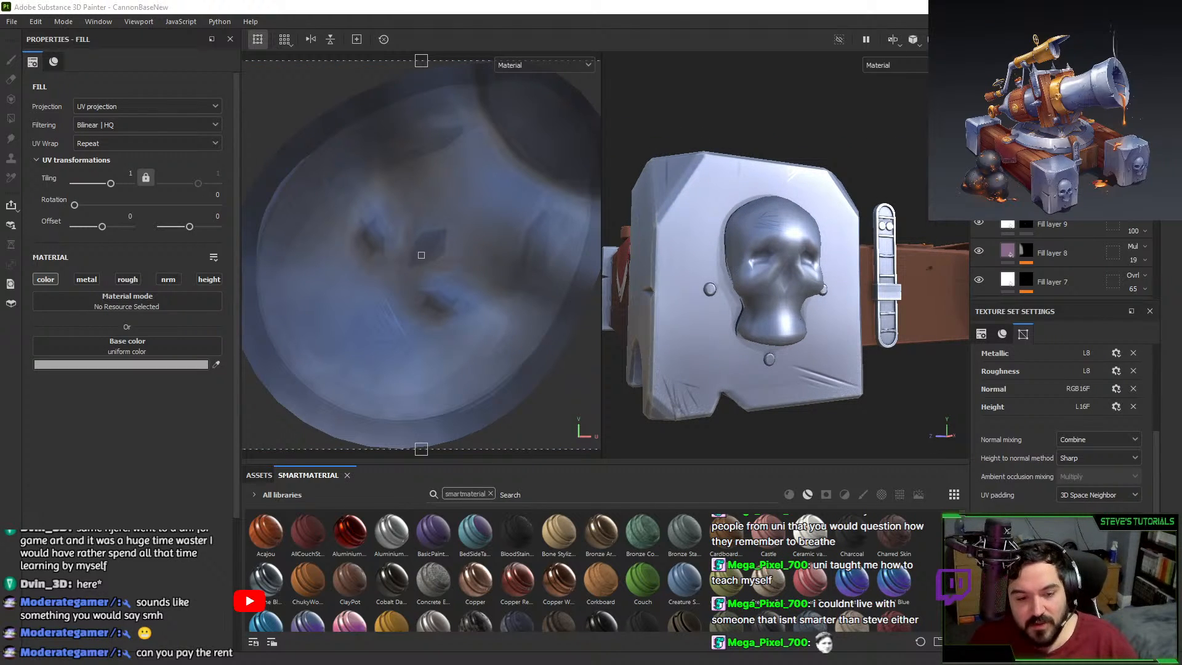
pyautogui.hotkey('alt', 'Tab')
# Select the skull in Blender and set its subdivision level to 3.
pyautogui.click(828, 487)
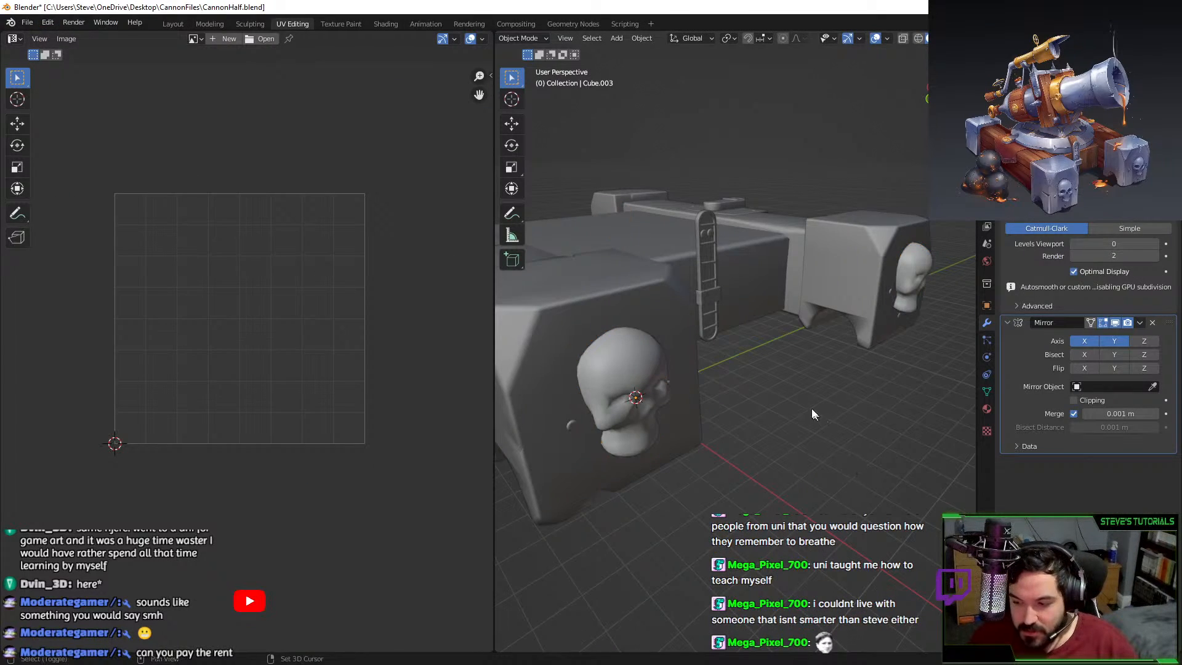
pyautogui.scroll(6, 812, 308)
pyautogui.scroll(-6, 810, 280)
pyautogui.click(852, 323)
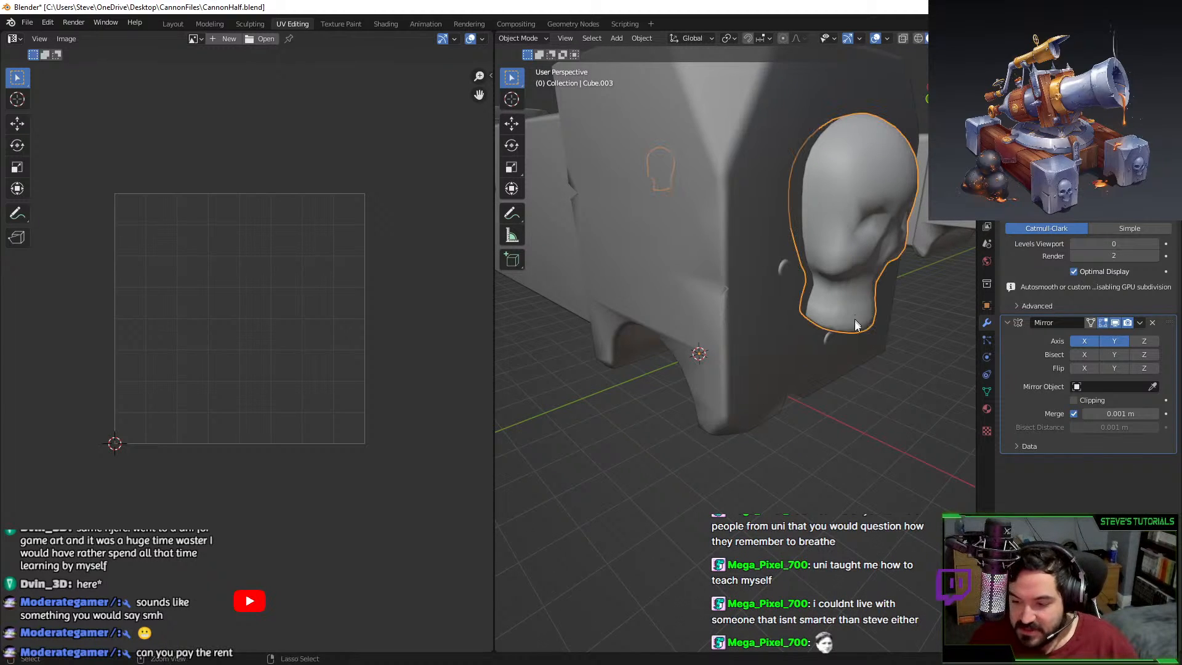
pyautogui.hotkey('ctrl', '3')
pyautogui.keyDown('alt'); pyautogui.moveTo(852, 322); pyautogui.dragTo(817, 348); pyautogui.keyUp('alt')
pyautogui.scroll(-2, 817, 349)
pyautogui.click(28, 23)
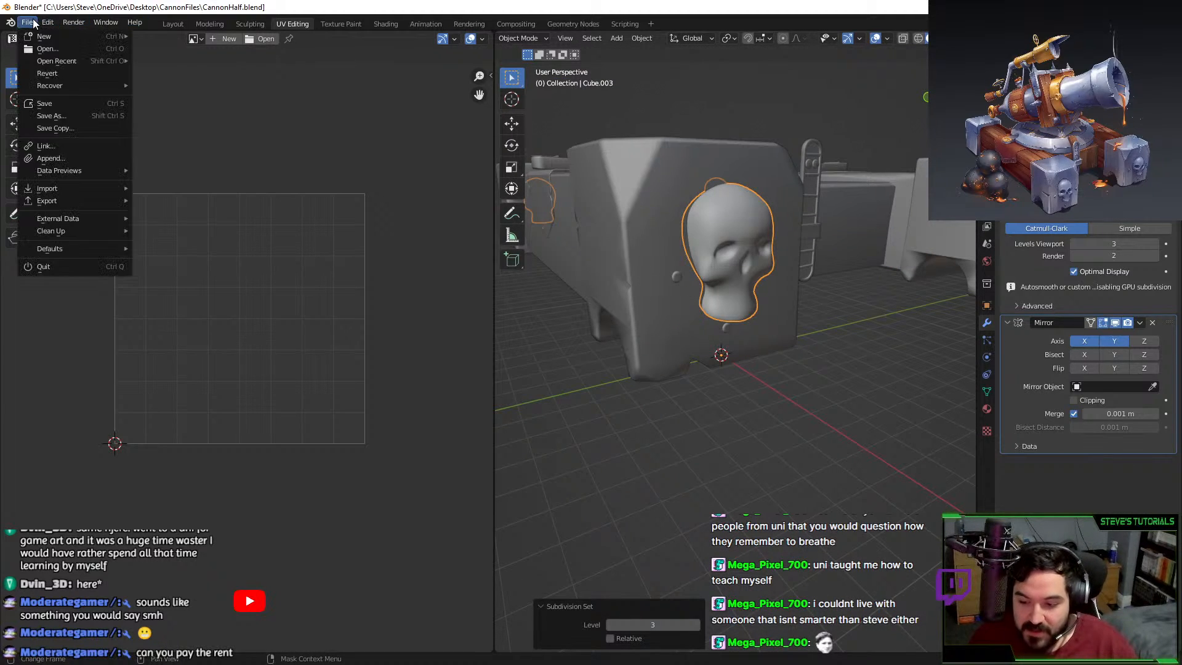
pyautogui.scroll(2, 758, 382)
# Inspect the skull's mesh in Edit Mode while orbiting around the block.
pyautogui.press('Tab')
pyautogui.click(666, 192)
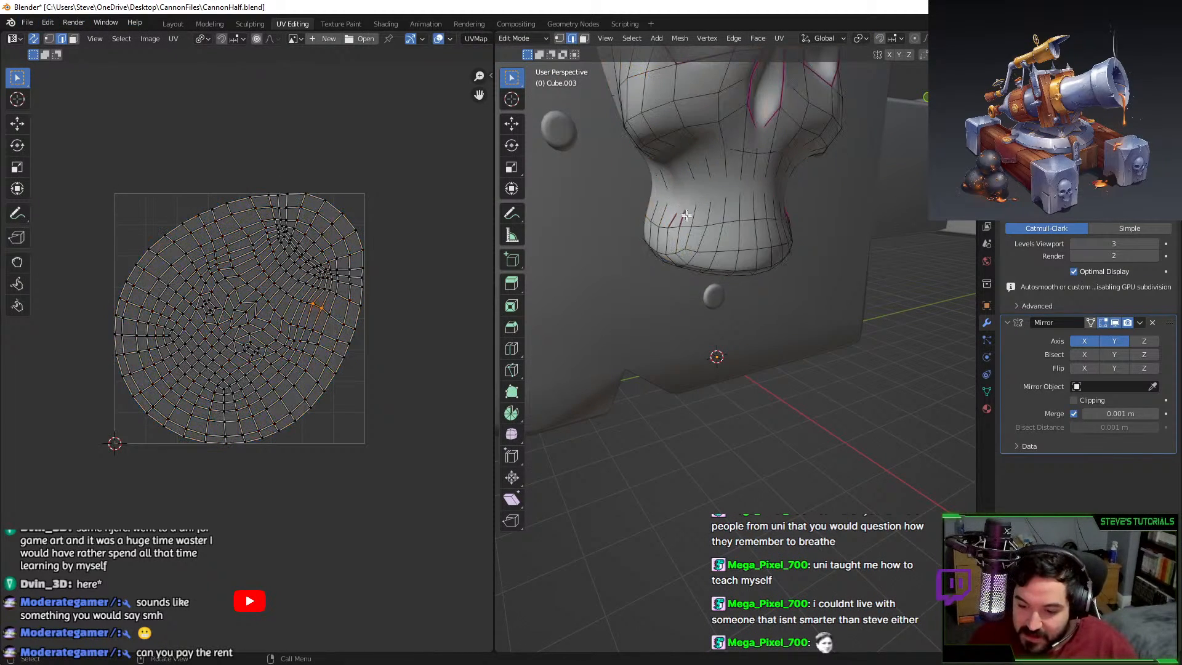
pyautogui.press('Tab')
pyautogui.scroll(4, 697, 227)
pyautogui.moveTo(697, 227); pyautogui.dragTo(777, 274, button='middle')
pyautogui.scroll(-8, 777, 273)
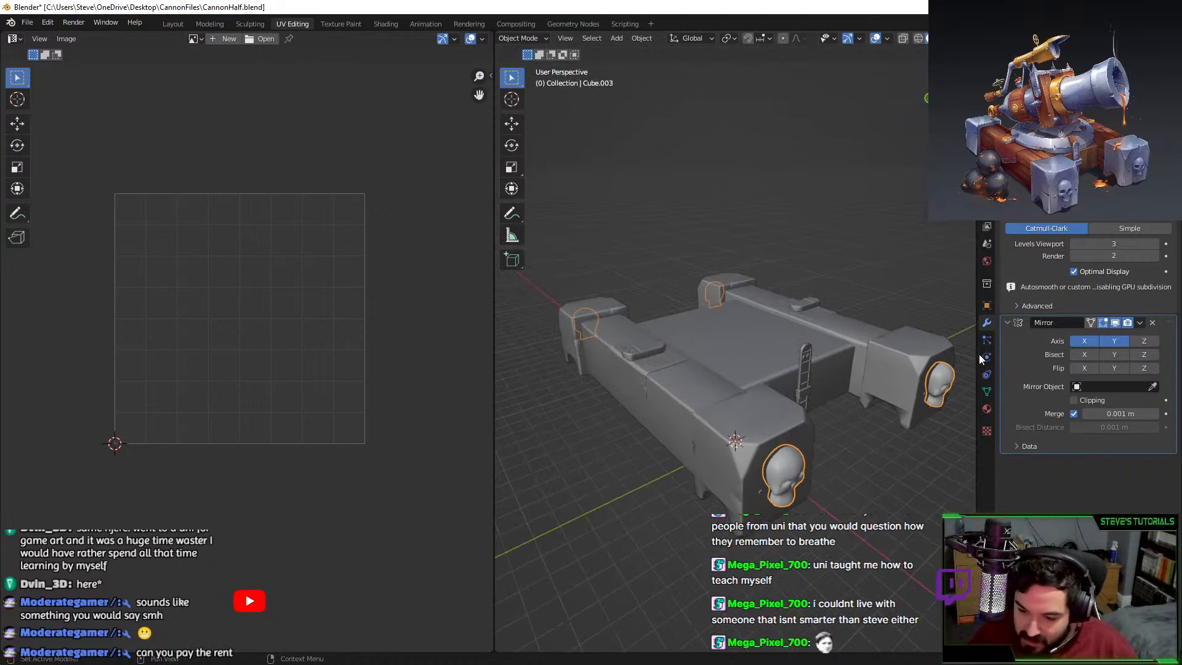
pyautogui.moveTo(861, 480); pyautogui.dragTo(802, 449, button='middle')
pyautogui.scroll(5, 802, 450)
# Select and frame all skull geometry to check its edges.
pyautogui.press('Tab')
pyautogui.scroll(-3, 804, 427)
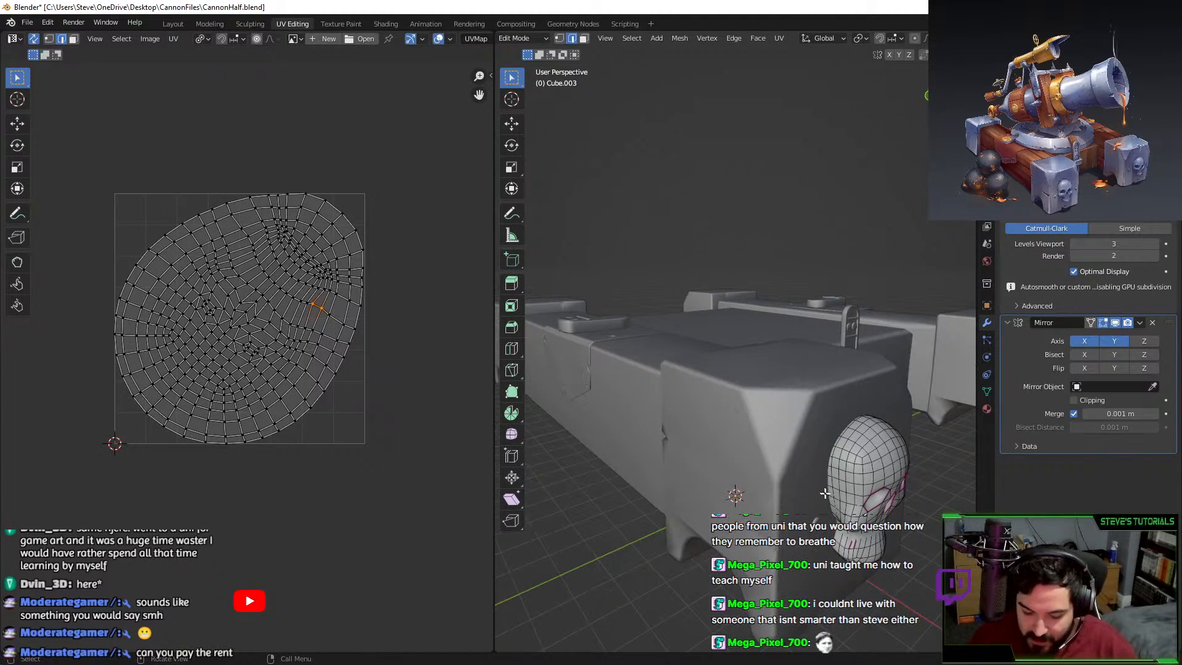
pyautogui.press('a')
pyautogui.press('KP_Decimal')
pyautogui.moveTo(733, 403)
pyautogui.mouseDown(button='middle')
pyautogui.moveTo(654, 400)
pyautogui.moveTo(699, 448)
pyautogui.moveTo(756, 397)
pyautogui.moveTo(785, 462)
pyautogui.moveTo(696, 467)
pyautogui.moveTo(753, 469)
pyautogui.moveTo(708, 469)
pyautogui.moveTo(744, 421)
pyautogui.mouseUp(button='middle')
pyautogui.click(699, 449)
pyautogui.press('Tab')
pyautogui.scroll(-5, 689, 468)
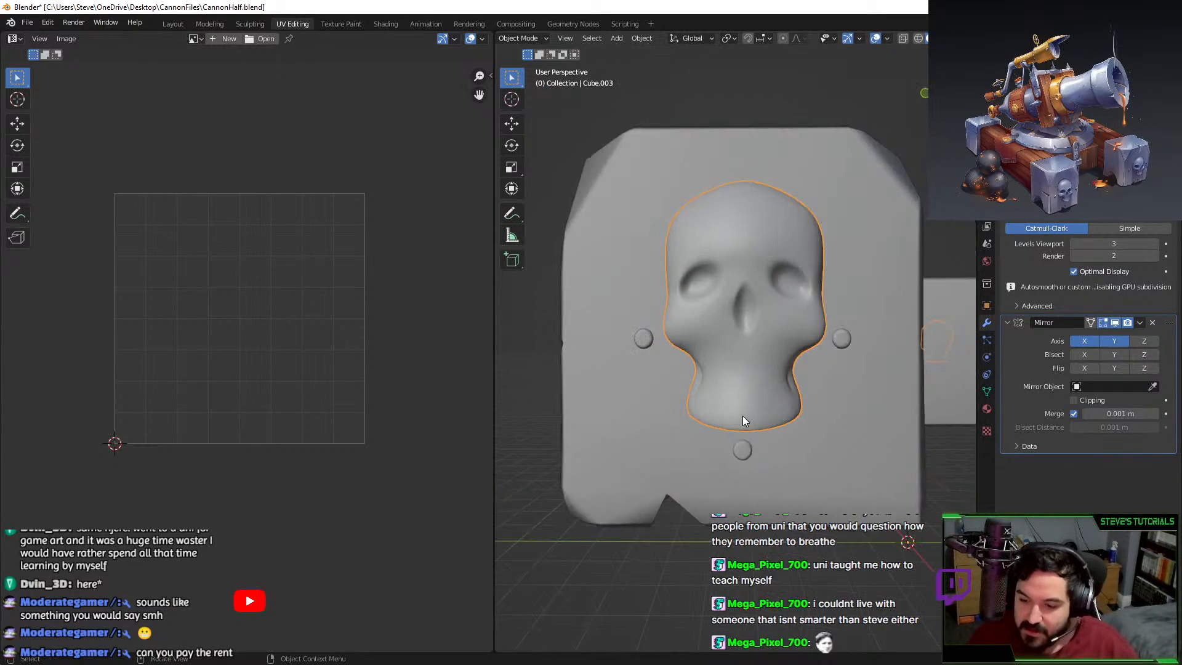
# Export the skull as FBX, overwriting SkullHP.fbx.
pyautogui.click(27, 23)
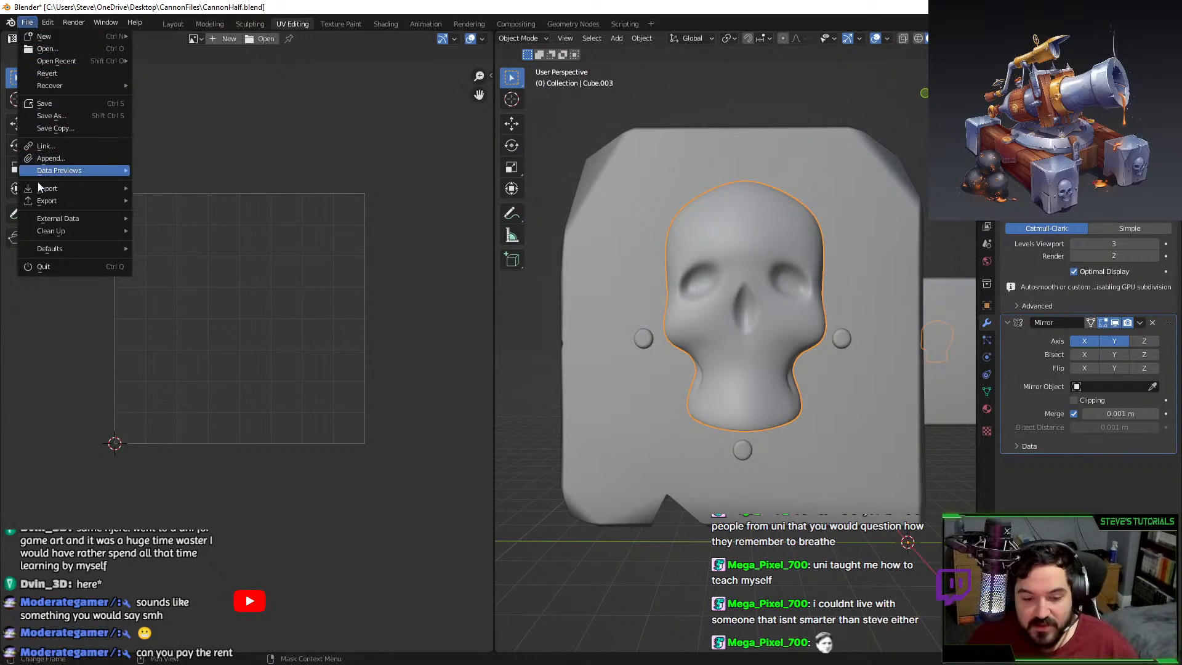
pyautogui.moveTo(46, 202)
pyautogui.click(167, 311)
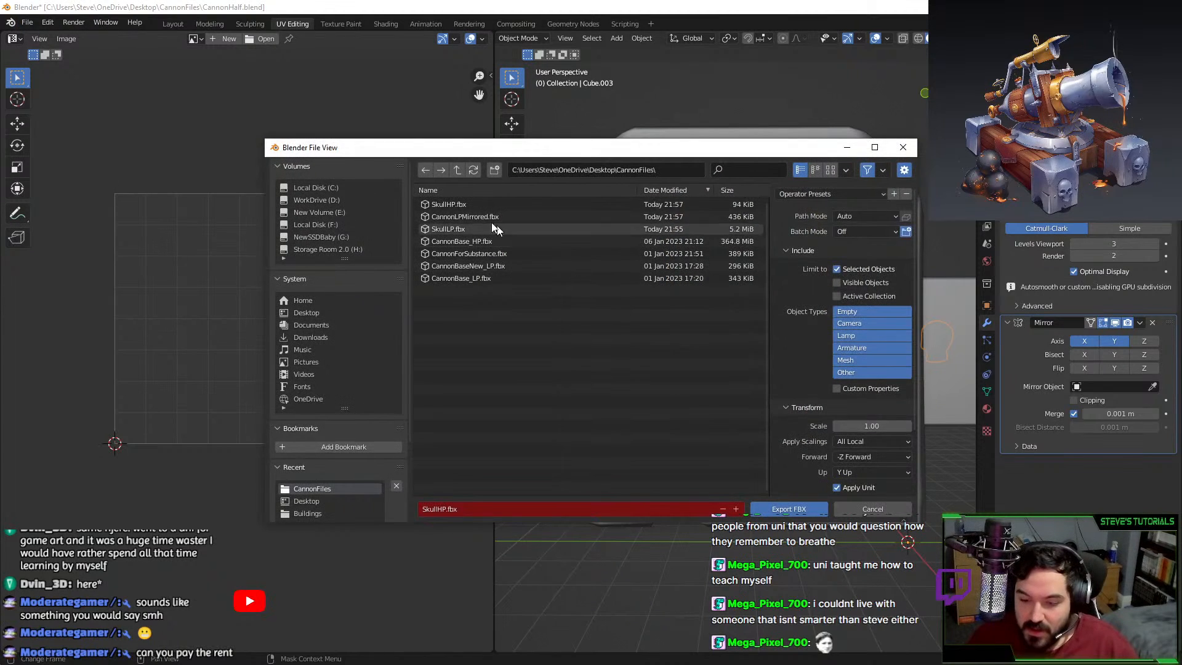
pyautogui.click(496, 204)
pyautogui.doubleClick(496, 204)
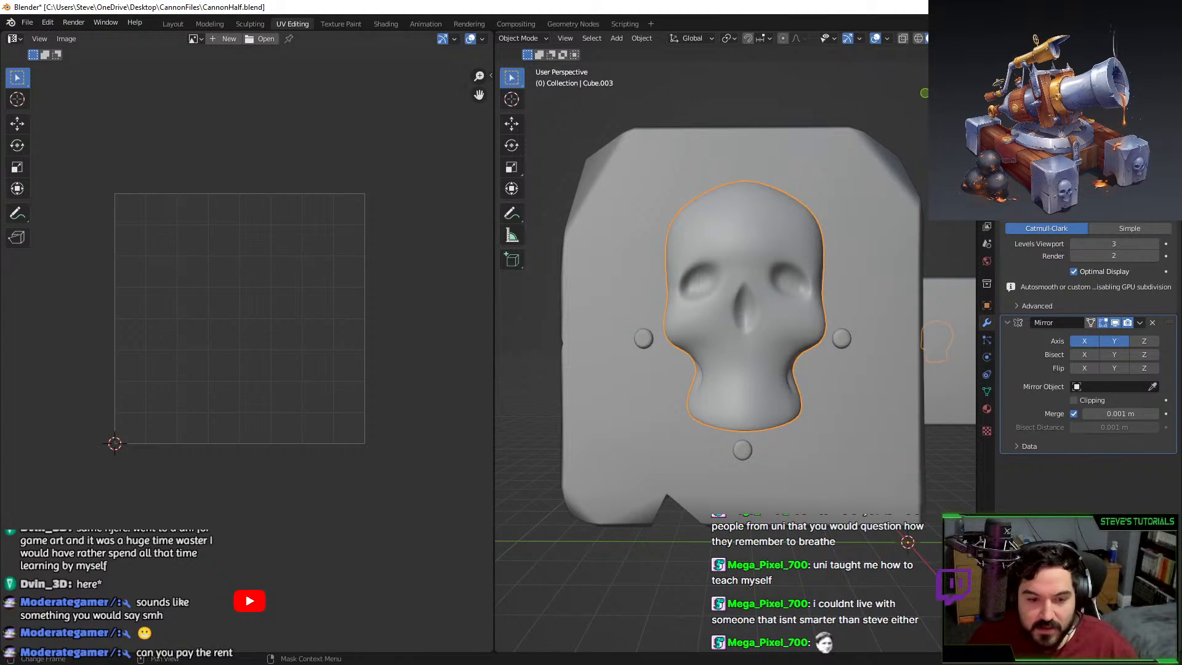
pyautogui.hotkey('alt', 'Tab')
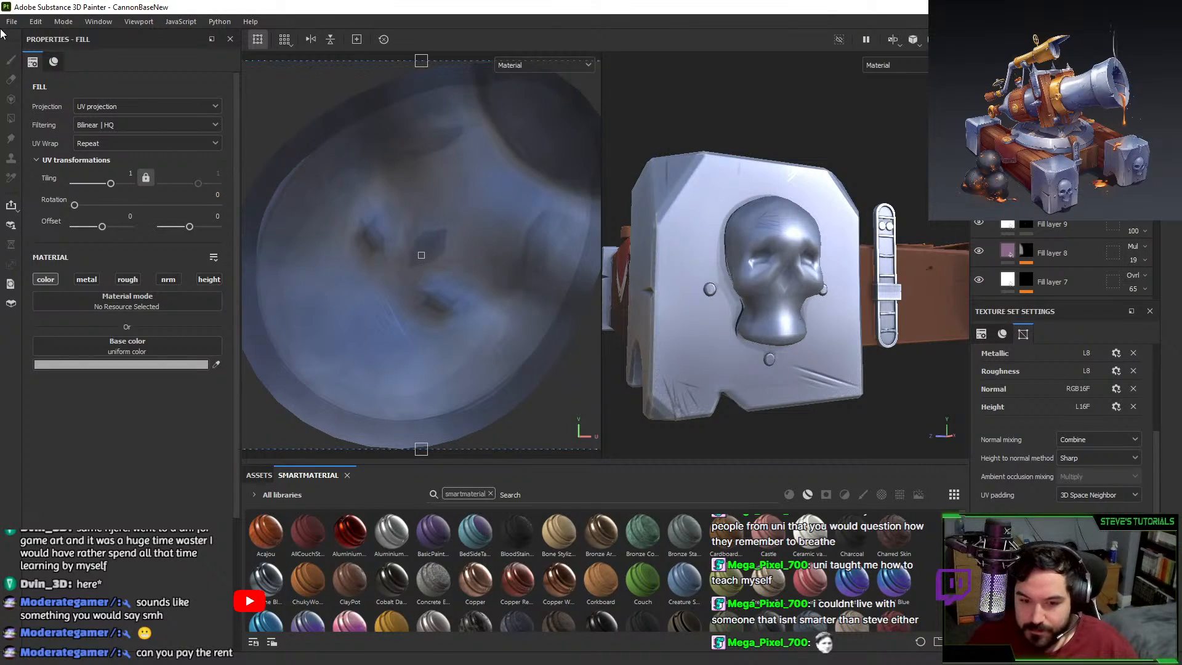
# Check the project configuration, then bake the Material.001 mesh maps at 2048.
pyautogui.click(80, 62)
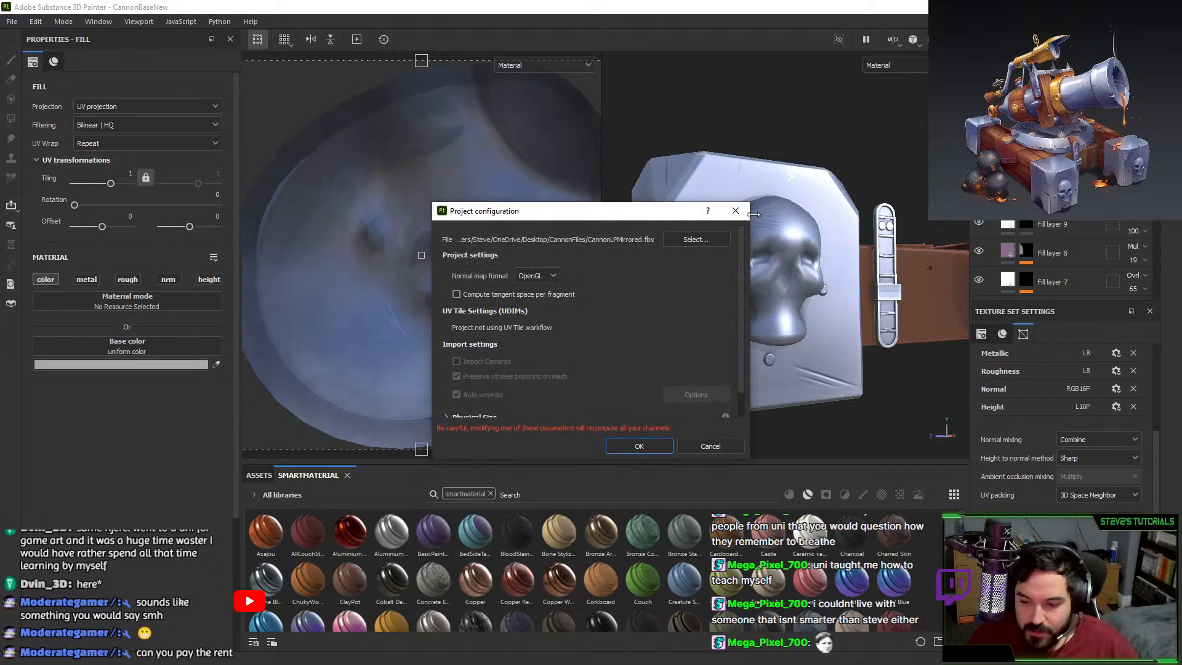
pyautogui.click(743, 210)
pyautogui.click(1069, 541)
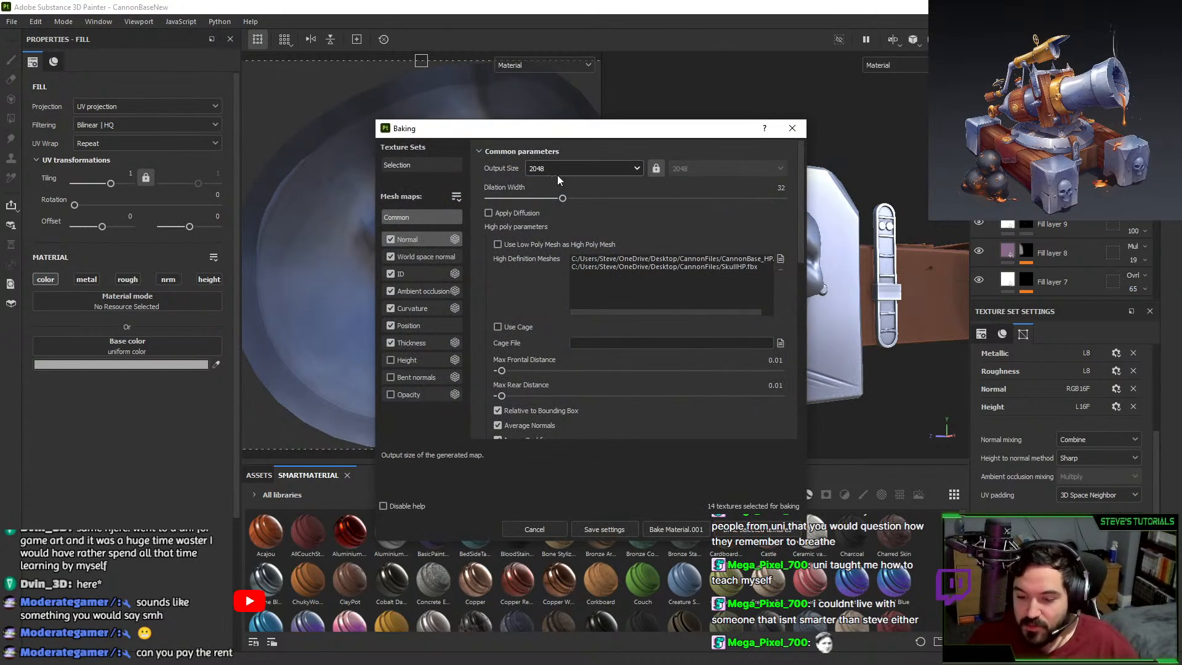
pyautogui.click(675, 529)
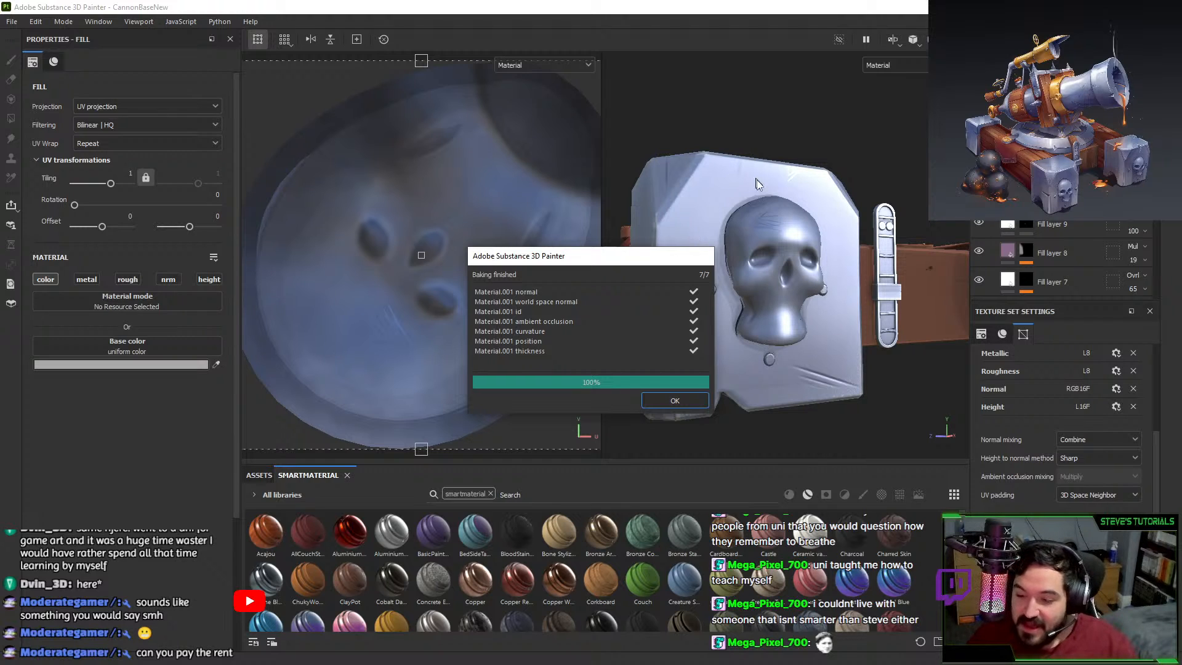
pyautogui.click(654, 398)
# Orbit the model to inspect the baked skull relief and buckle strap.
pyautogui.keyDown('alt'); pyautogui.moveTo(671, 373); pyautogui.dragTo(717, 348); pyautogui.keyUp('alt')
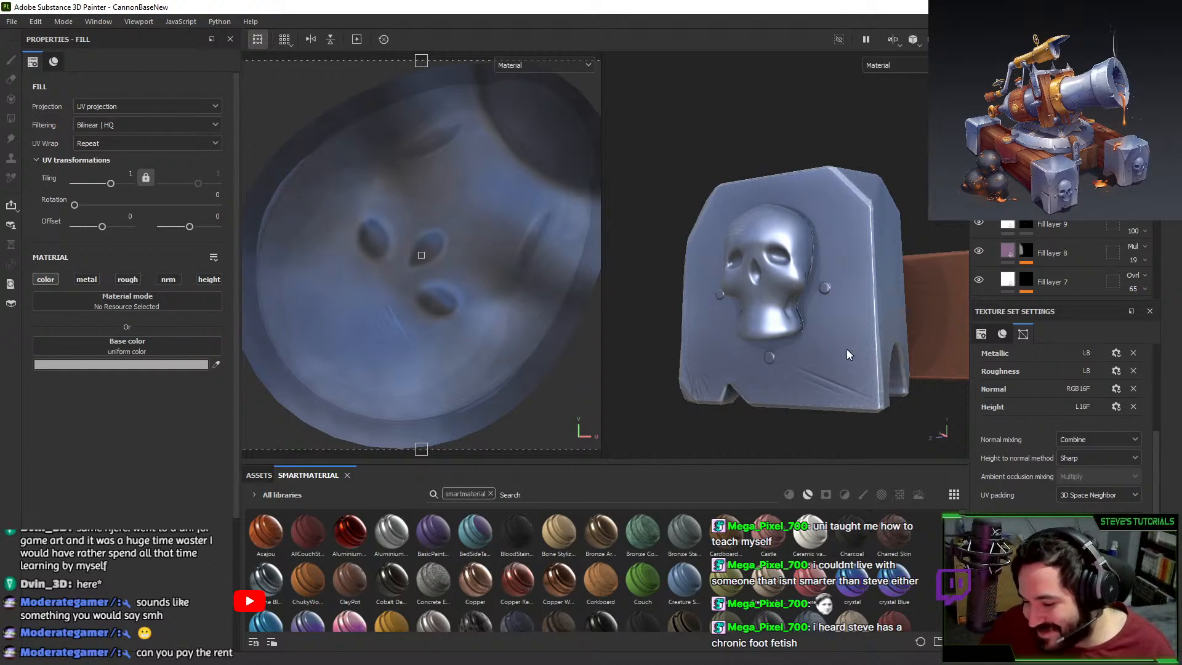
pyautogui.keyDown('alt'); pyautogui.moveTo(847, 348); pyautogui.dragTo(886, 331); pyautogui.keyUp('alt')
pyautogui.keyDown('alt'); pyautogui.moveTo(781, 331); pyautogui.dragTo(817, 335); pyautogui.keyUp('alt')
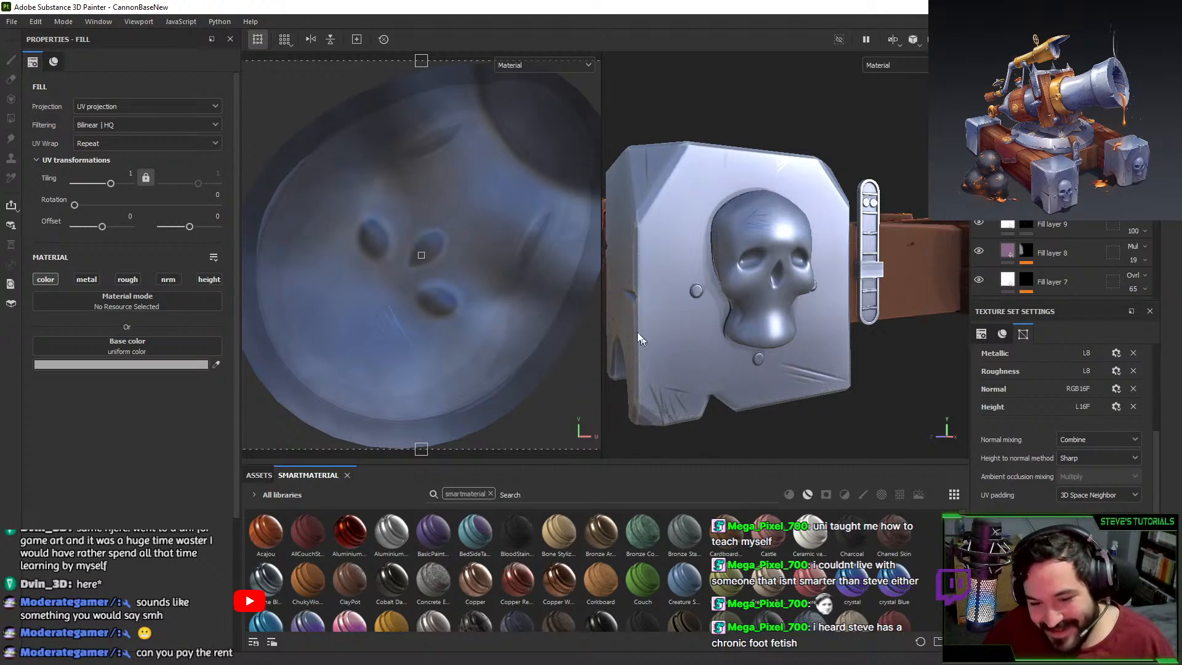
pyautogui.scroll(-1, 663, 343)
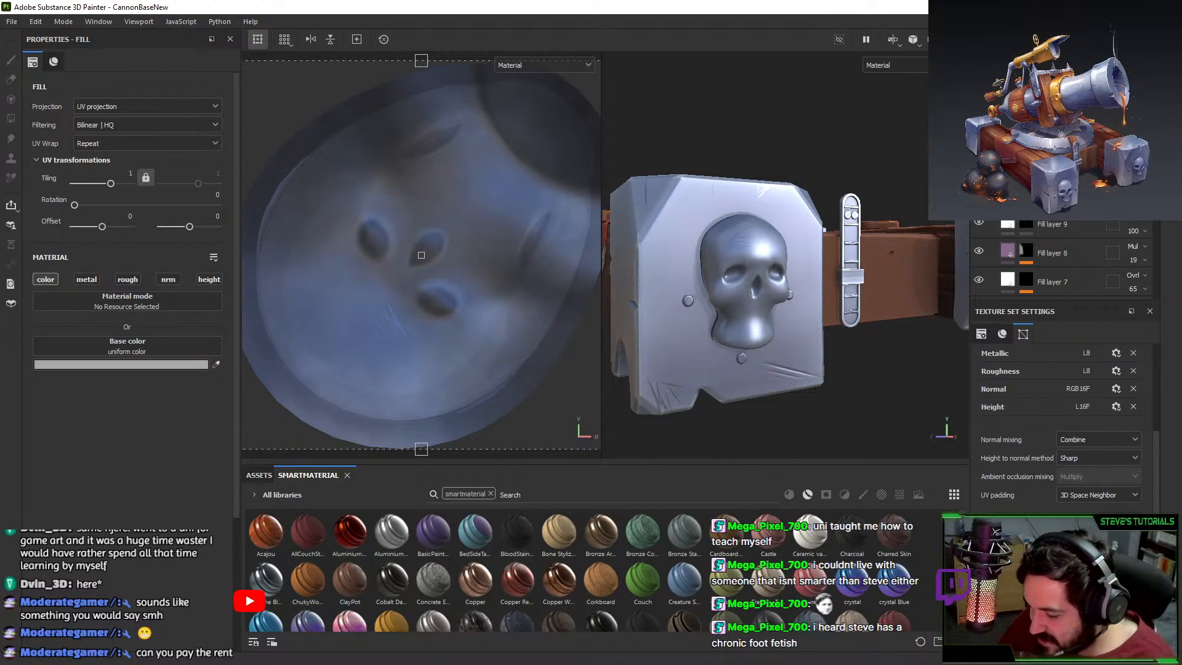
pyautogui.click(1055, 540)
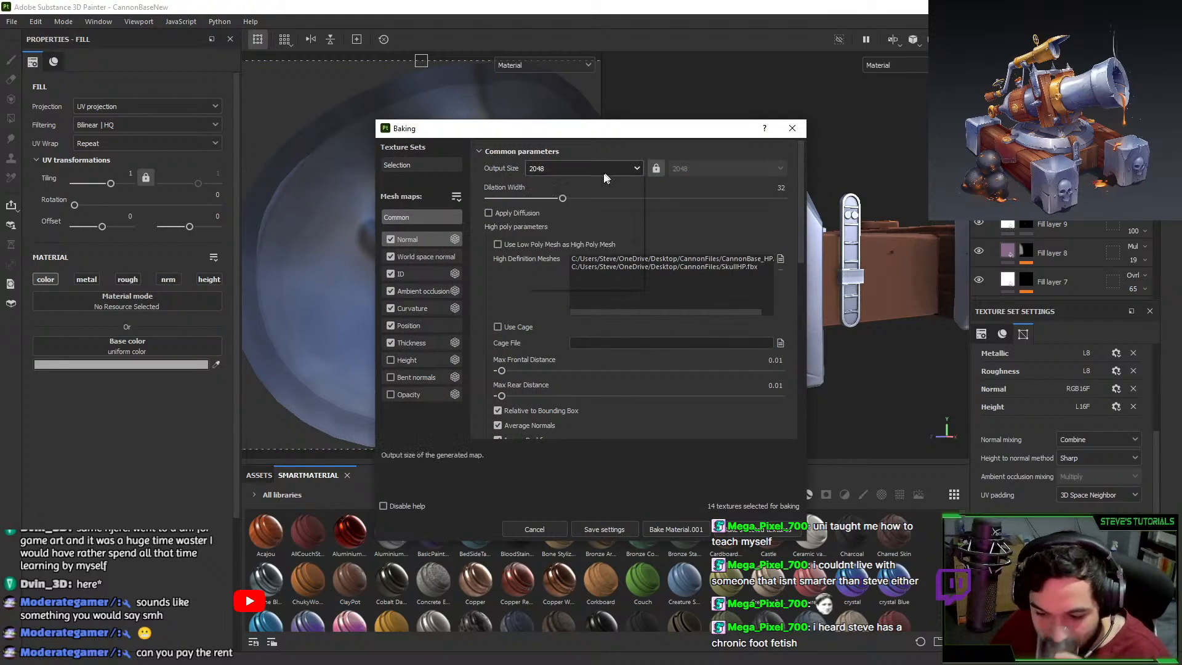
# Set the bake output size to 4096 and close the baking settings.
pyautogui.click(584, 169)
pyautogui.click(561, 270)
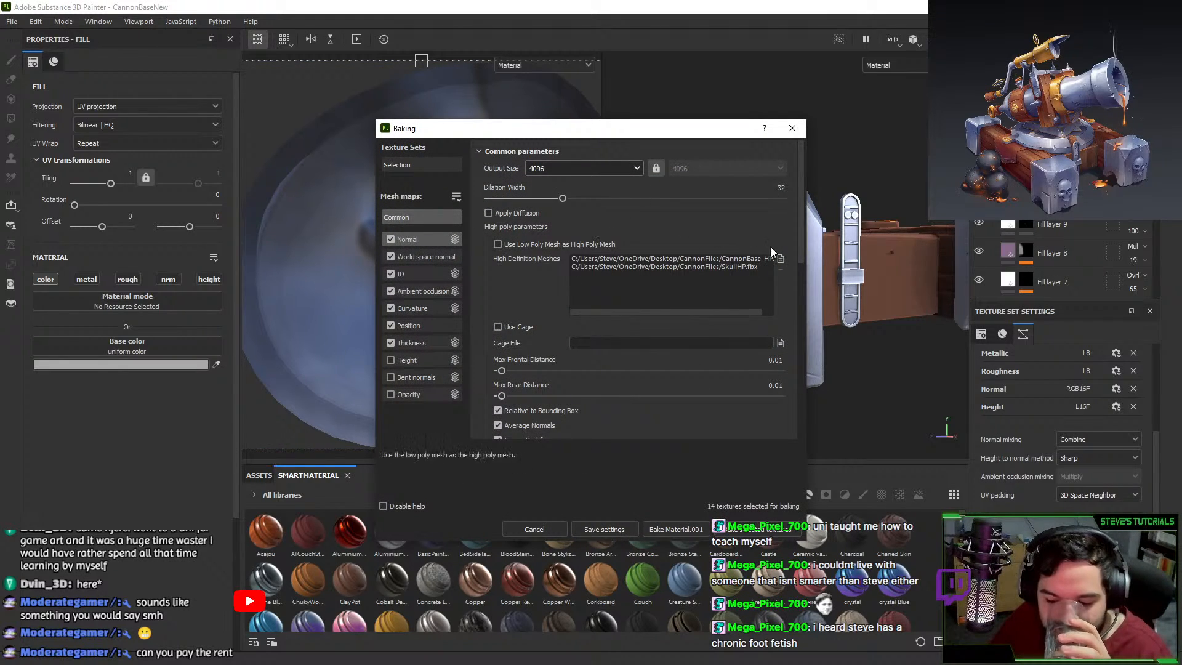
pyautogui.click(792, 128)
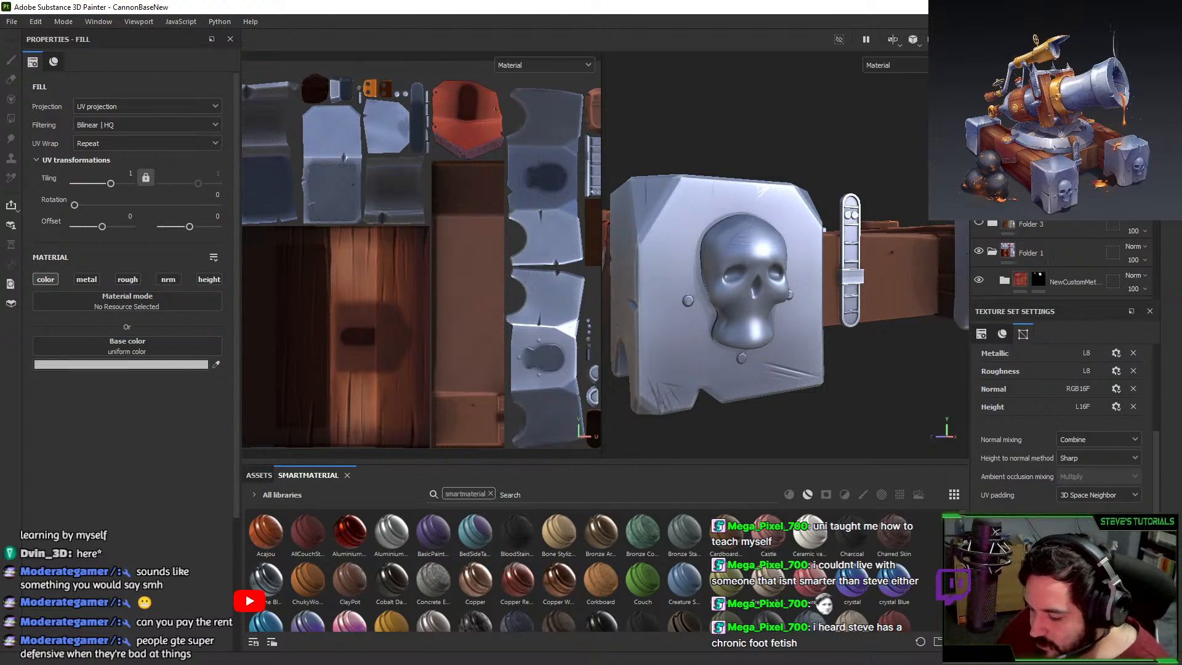
# Bake Circle_001's seven mesh maps at 4096 and inspect the skull plate relief.
pyautogui.click(1061, 540)
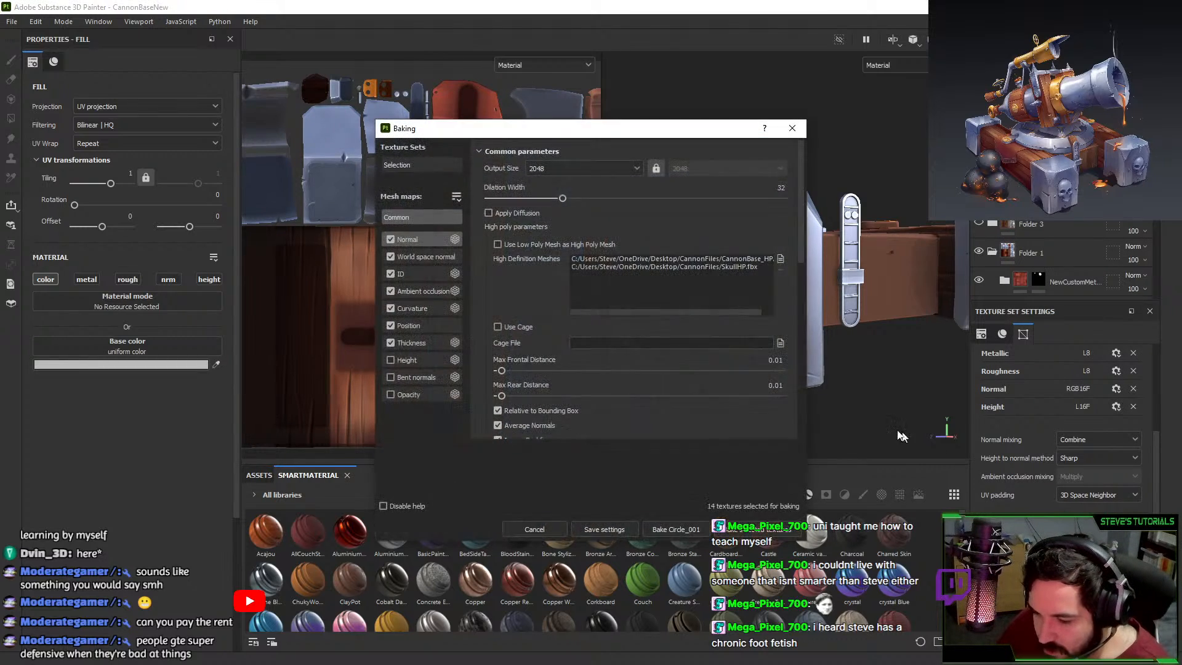
pyautogui.click(561, 154)
pyautogui.click(564, 156)
pyautogui.click(564, 162)
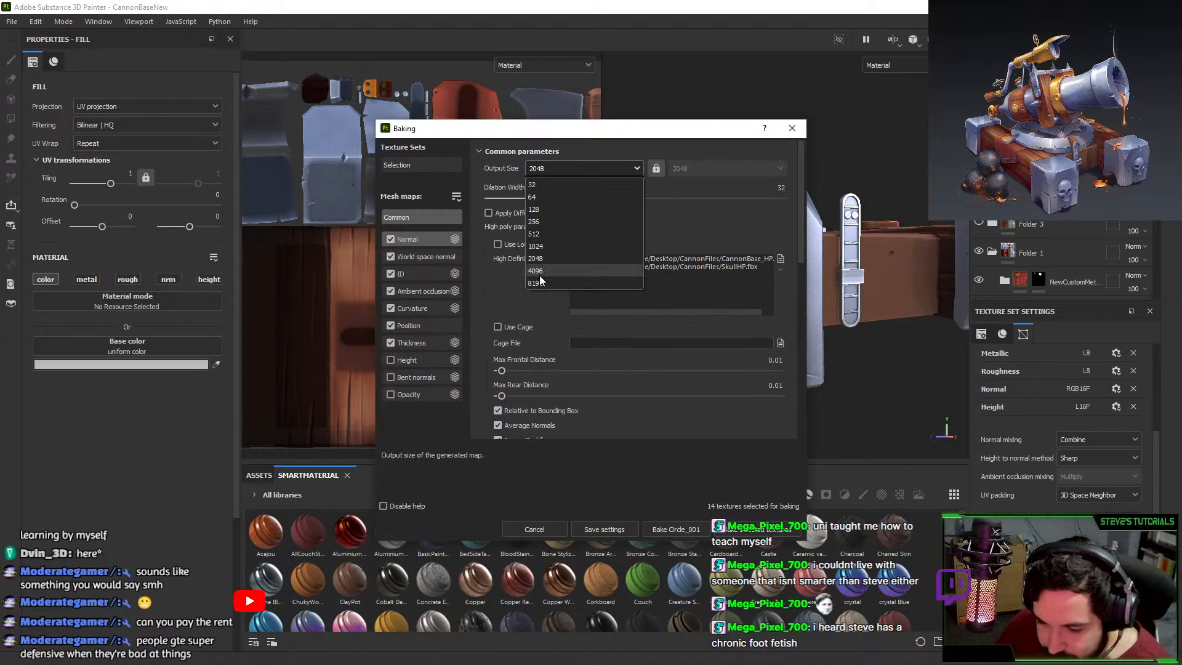
pyautogui.click(550, 271)
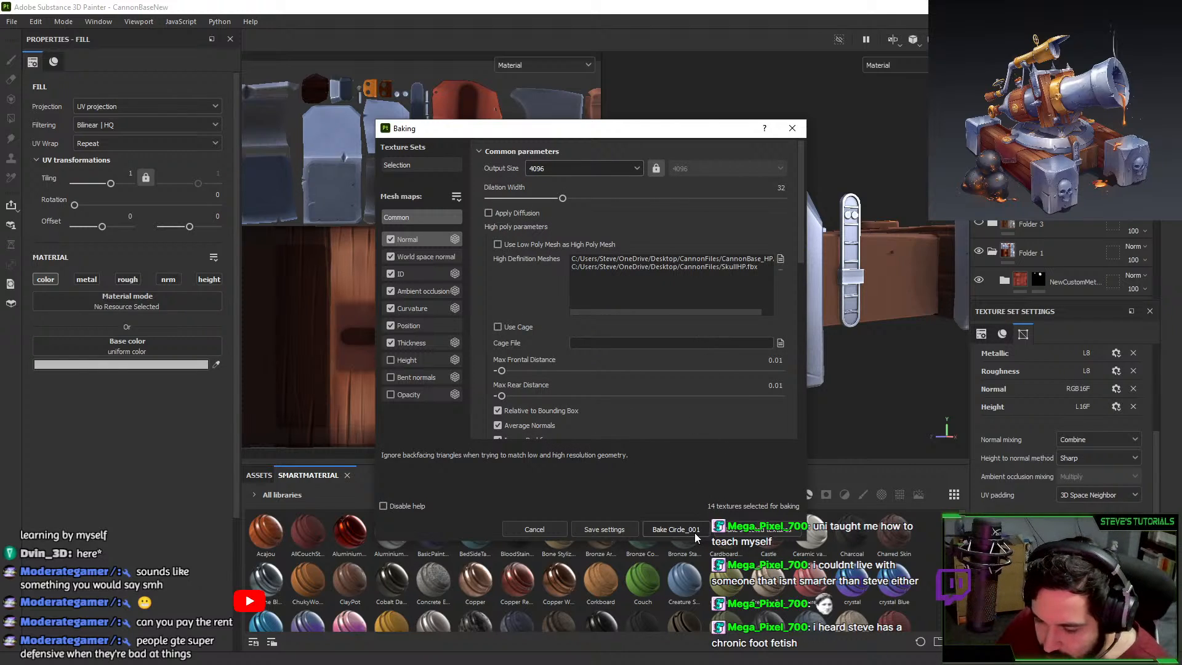
pyautogui.click(675, 529)
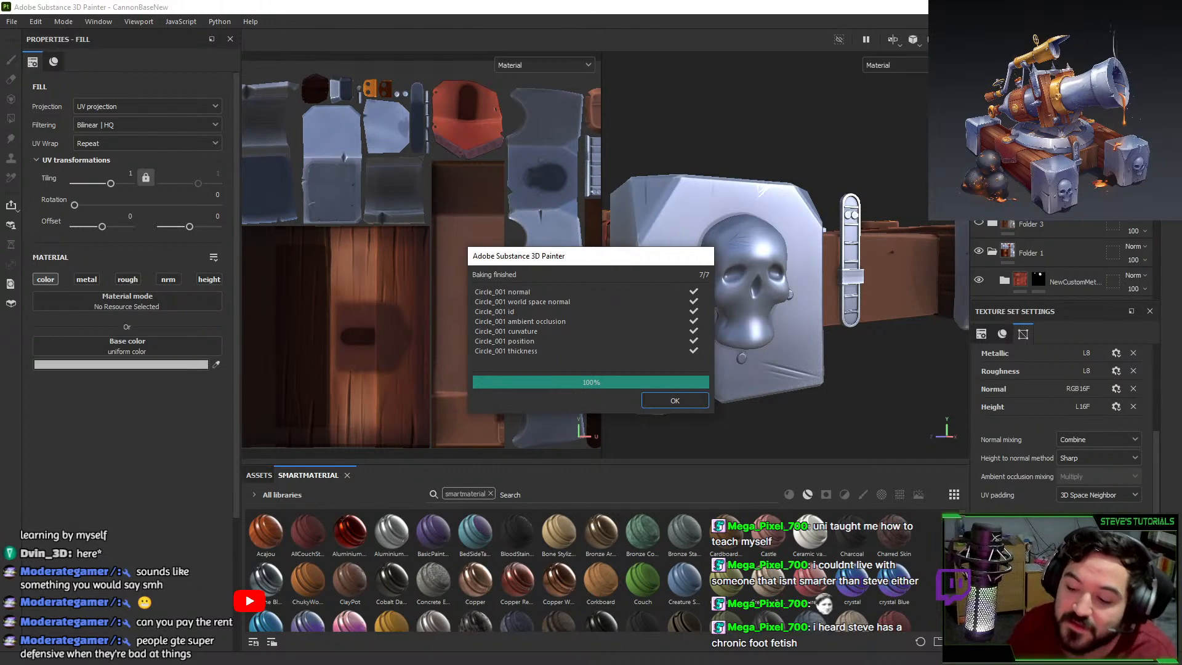
pyautogui.click(676, 401)
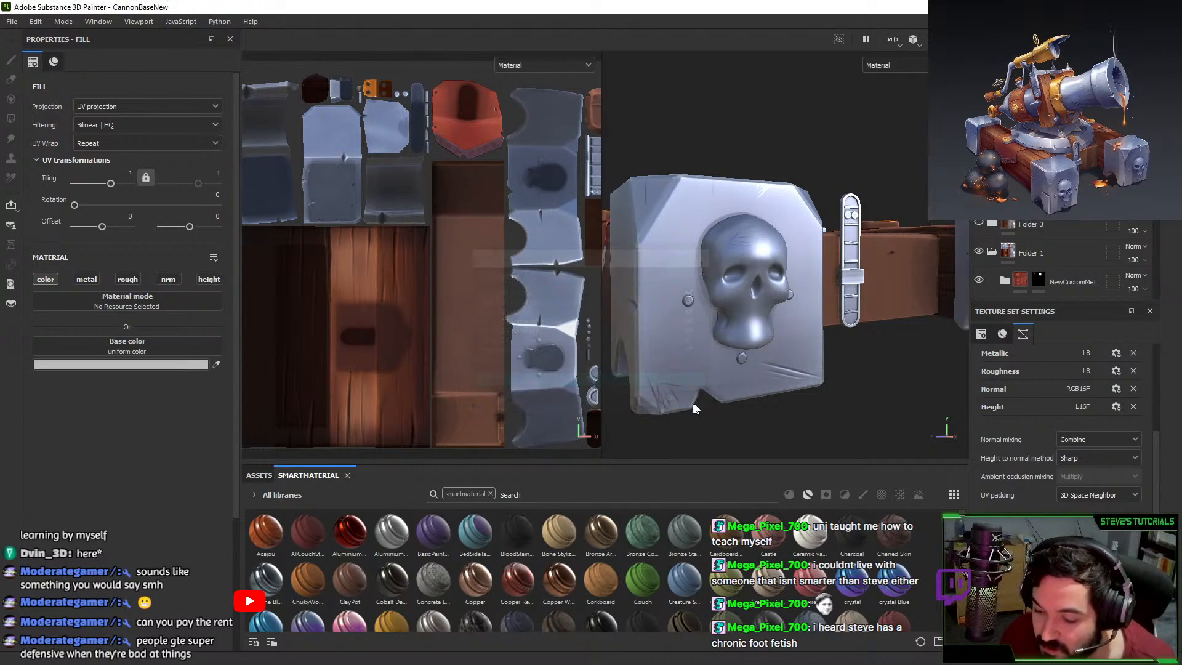
pyautogui.keyDown('alt'); pyautogui.moveTo(676, 401); pyautogui.dragTo(689, 310); pyautogui.keyUp('alt')
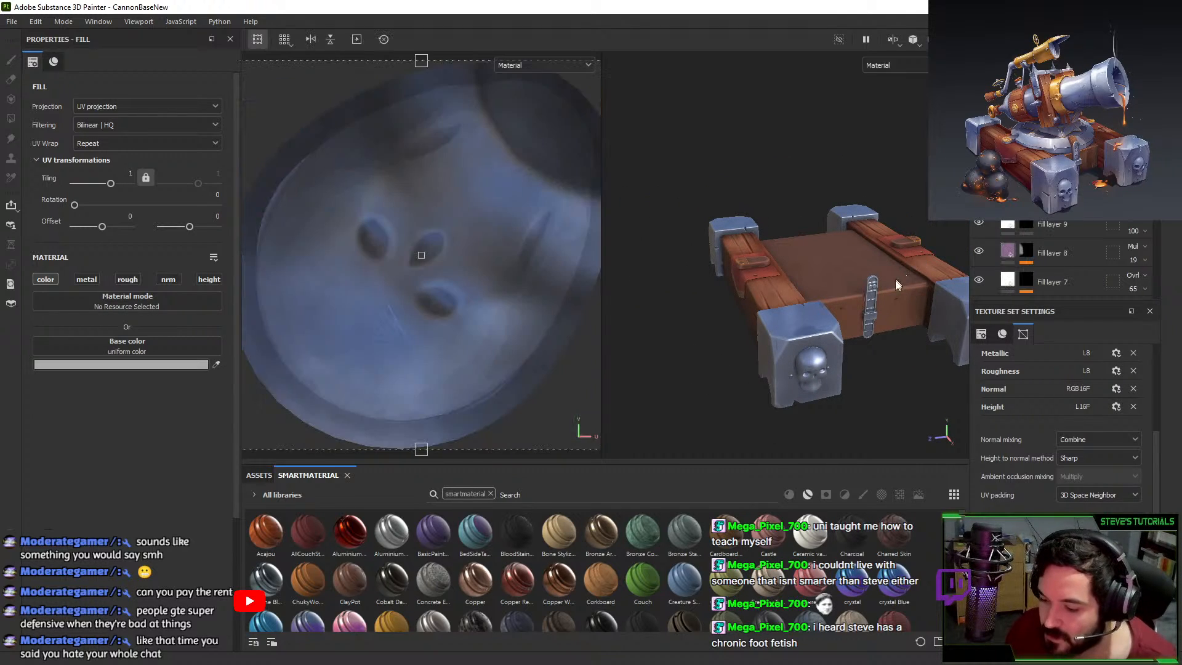
# Zoom in on the skull block and compare it with Fill layer 2 copy 4 on and Fill layer 2 off.
pyautogui.scroll(5, 1053, 470)
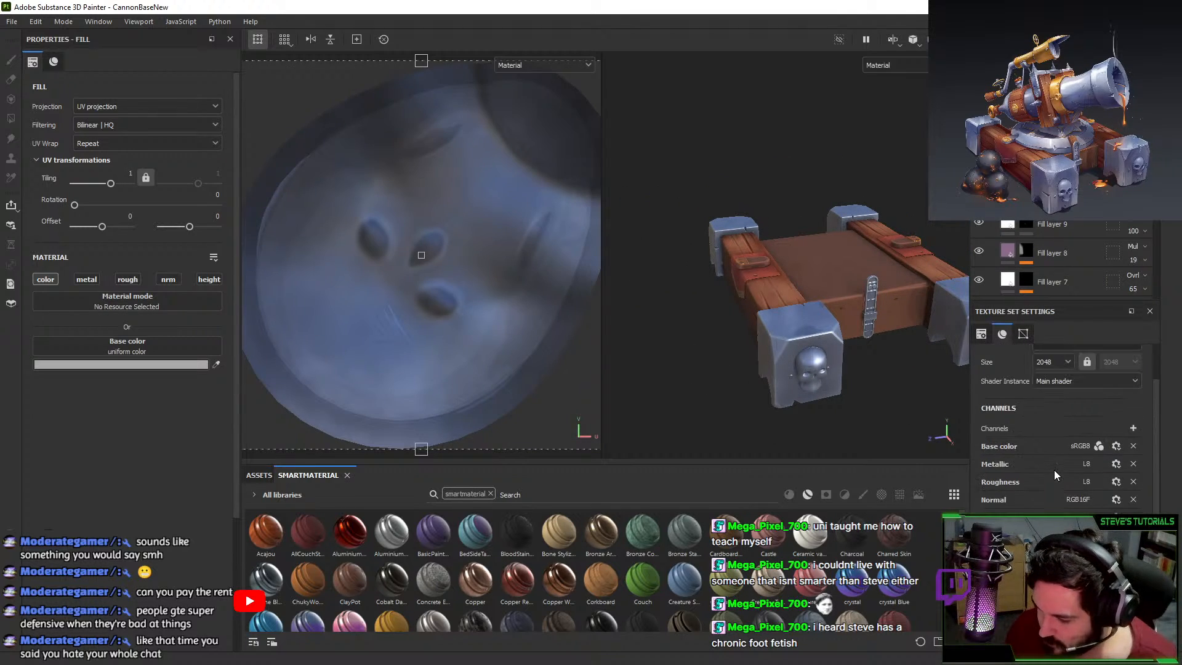
pyautogui.keyDown('alt'); pyautogui.moveTo(775, 382); pyautogui.dragTo(819, 344); pyautogui.keyUp('alt')
pyautogui.keyDown('alt'); pyautogui.moveTo(819, 344); pyautogui.dragTo(794, 283, button='middle'); pyautogui.keyUp('alt')
pyautogui.keyDown('alt'); pyautogui.moveTo(794, 283); pyautogui.dragTo(805, 429, button='right'); pyautogui.keyUp('alt')
pyautogui.keyDown('alt'); pyautogui.moveTo(805, 420); pyautogui.dragTo(778, 335); pyautogui.keyUp('alt')
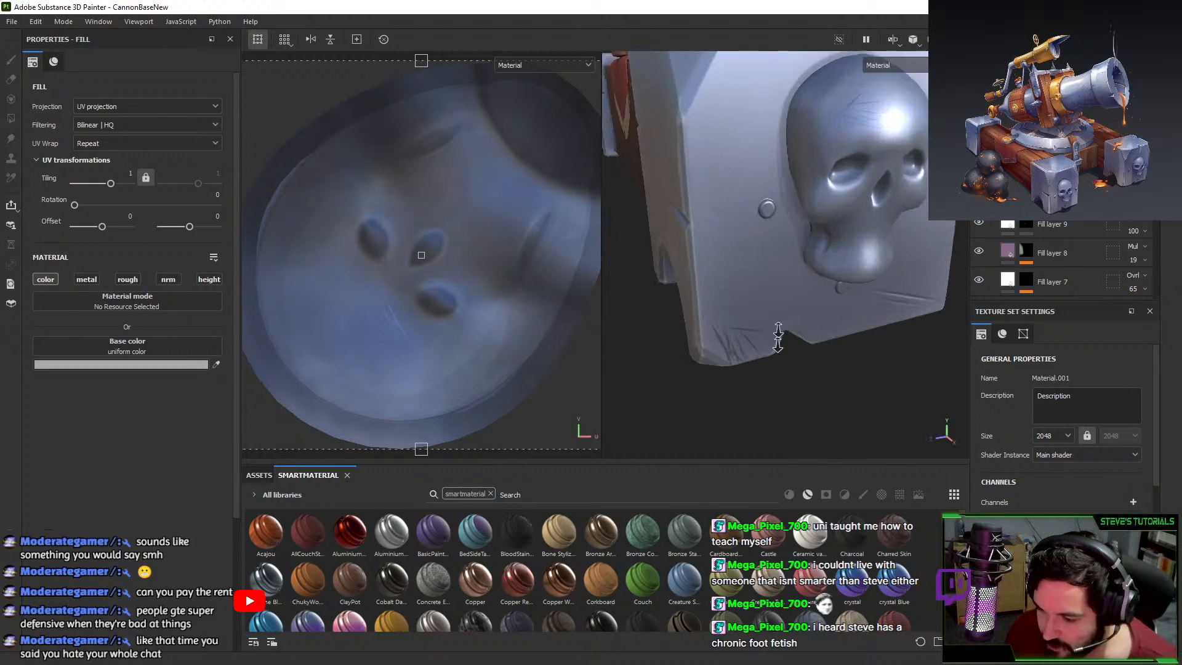
pyautogui.keyDown('alt'); pyautogui.moveTo(778, 335); pyautogui.dragTo(873, 266, button='right'); pyautogui.keyUp('alt')
pyautogui.keyDown('alt'); pyautogui.moveTo(873, 266); pyautogui.dragTo(805, 308, button='middle'); pyautogui.keyUp('alt')
pyautogui.keyDown('alt'); pyautogui.moveTo(805, 308); pyautogui.dragTo(840, 241); pyautogui.keyUp('alt')
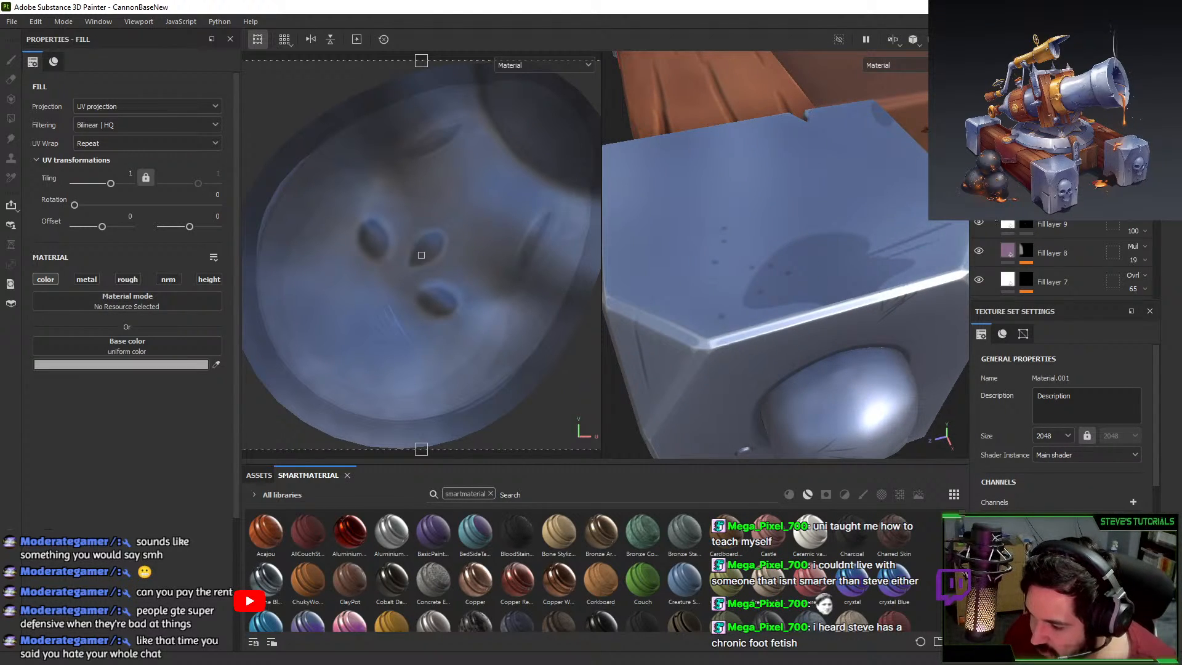
pyautogui.scroll(-5, 981, 255)
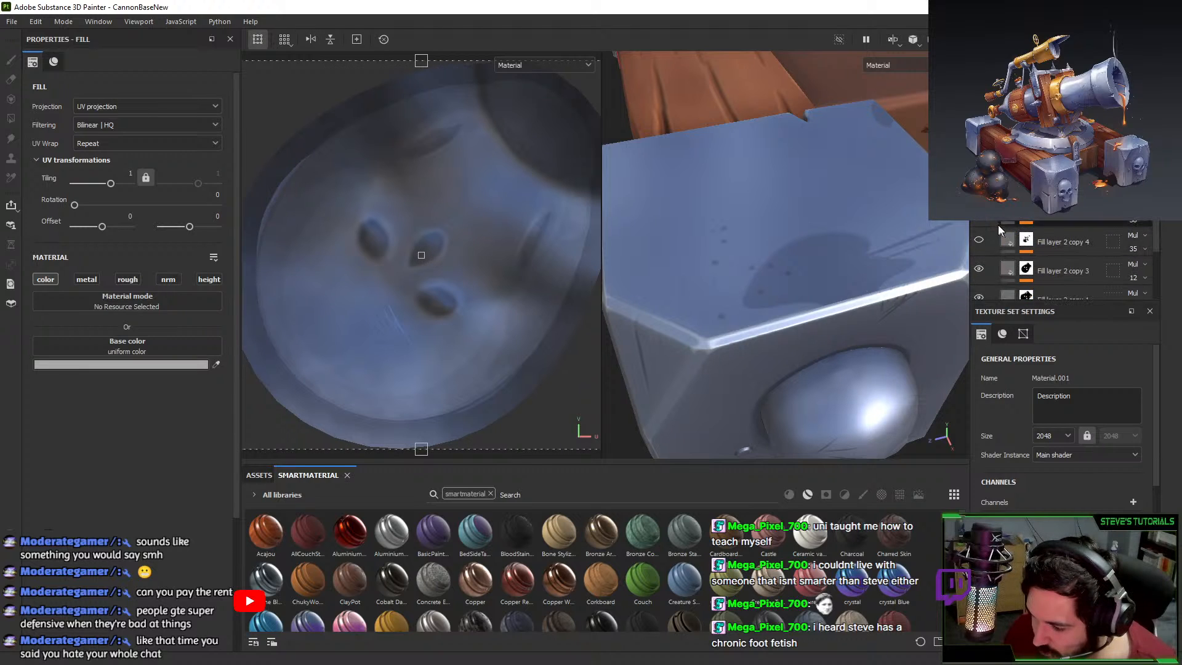
pyautogui.click(978, 246)
pyautogui.scroll(-1, 980, 254)
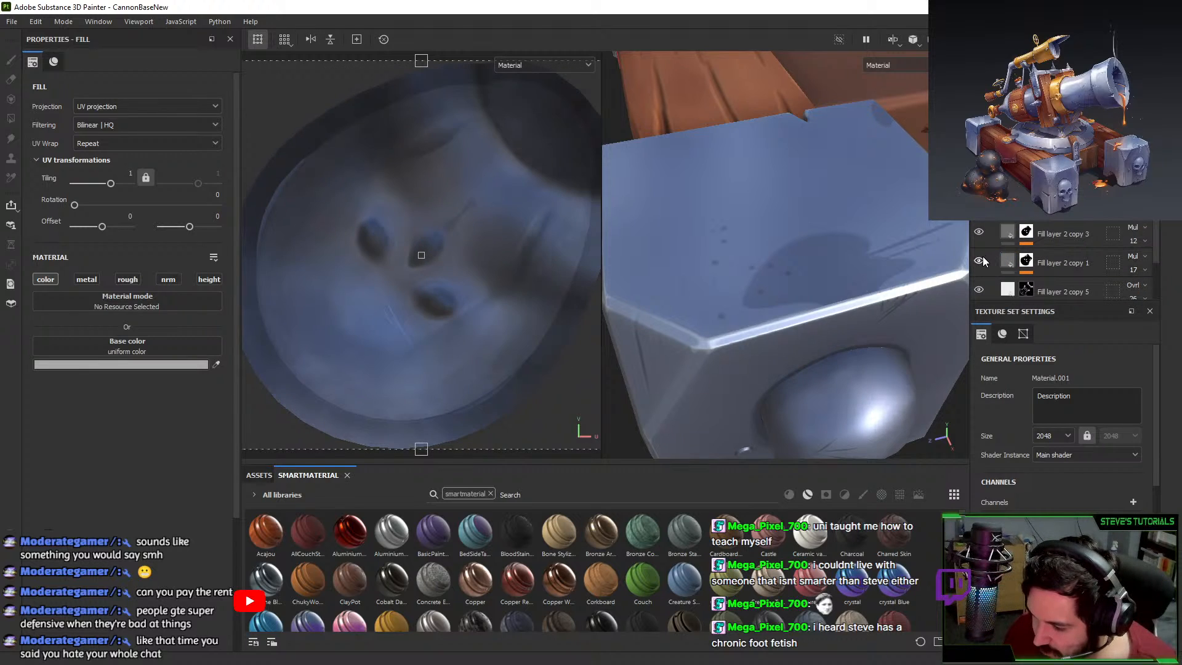
pyautogui.scroll(-2, 983, 256)
pyautogui.click(978, 254)
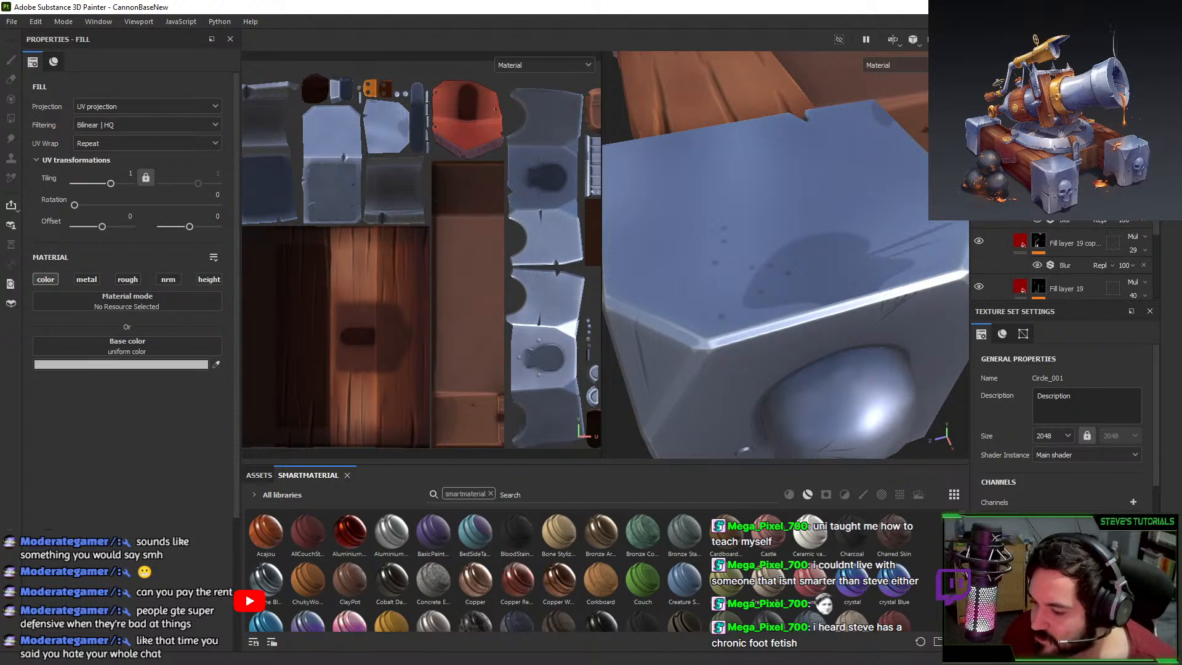
# Make Fill layer 2 copy 4 visible again and open its MG Mask Editor mask.
pyautogui.scroll(-10, 996, 239)
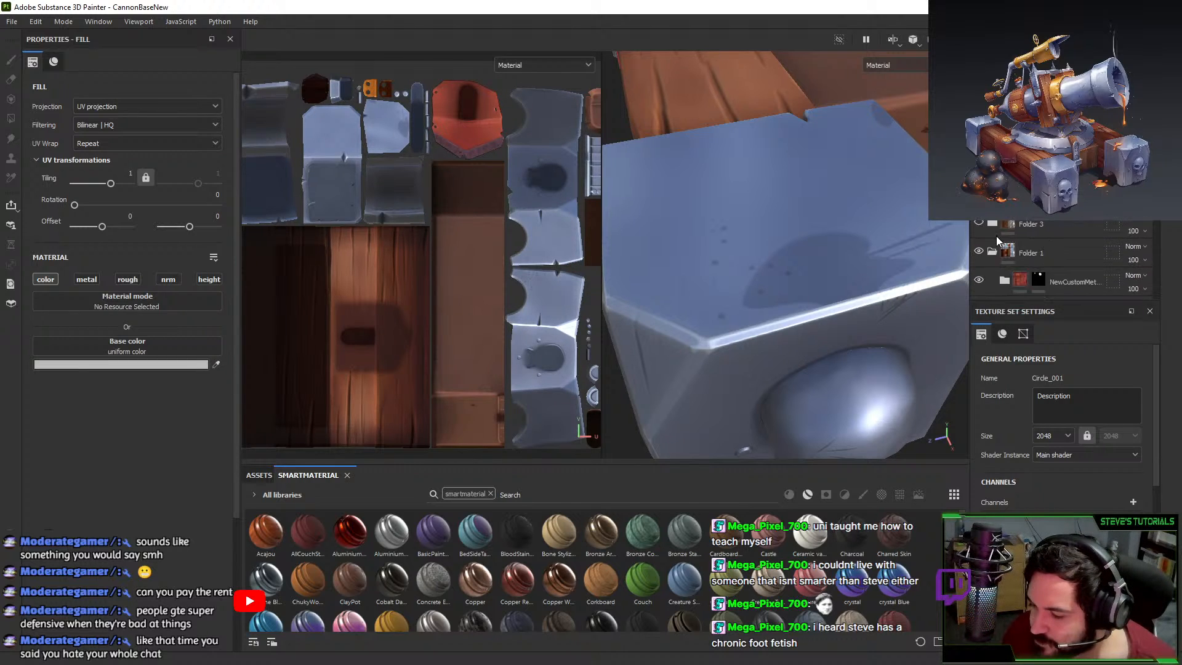
pyautogui.scroll(-3, 1001, 253)
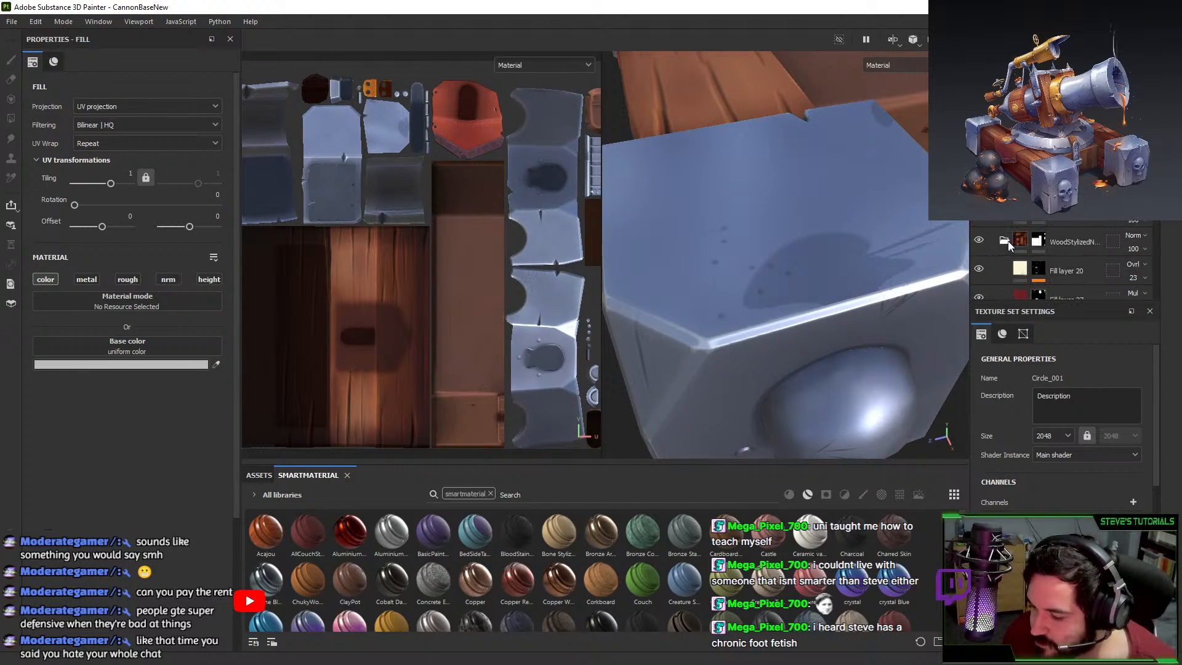
pyautogui.scroll(5, 1003, 243)
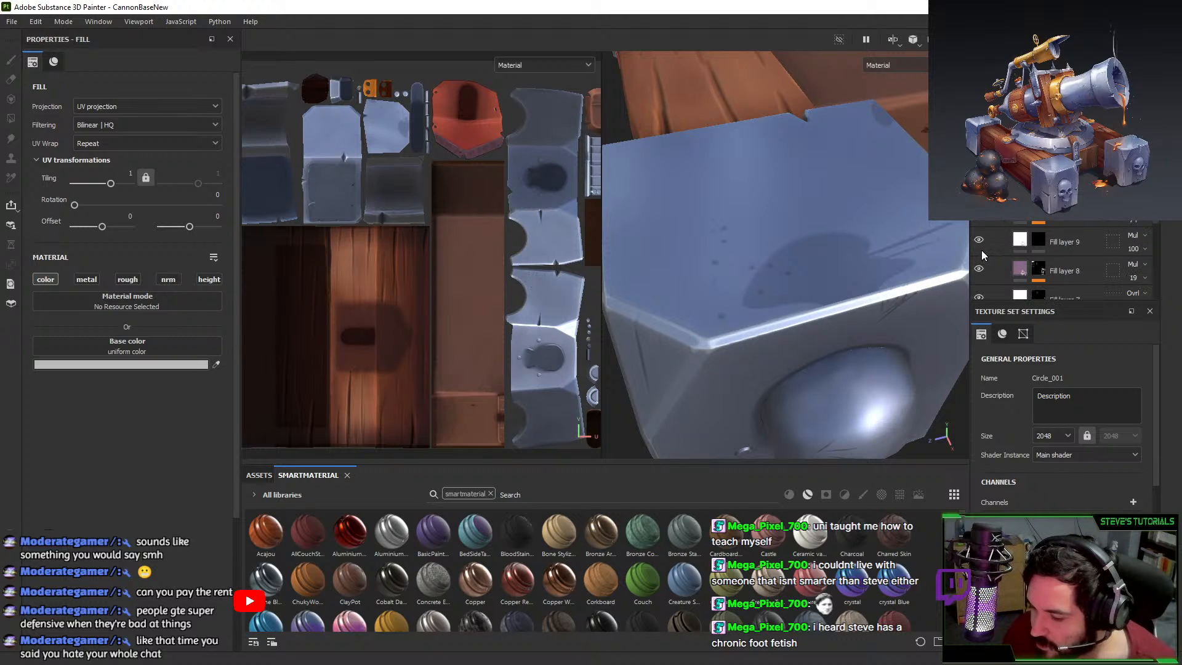
pyautogui.scroll(-1, 986, 281)
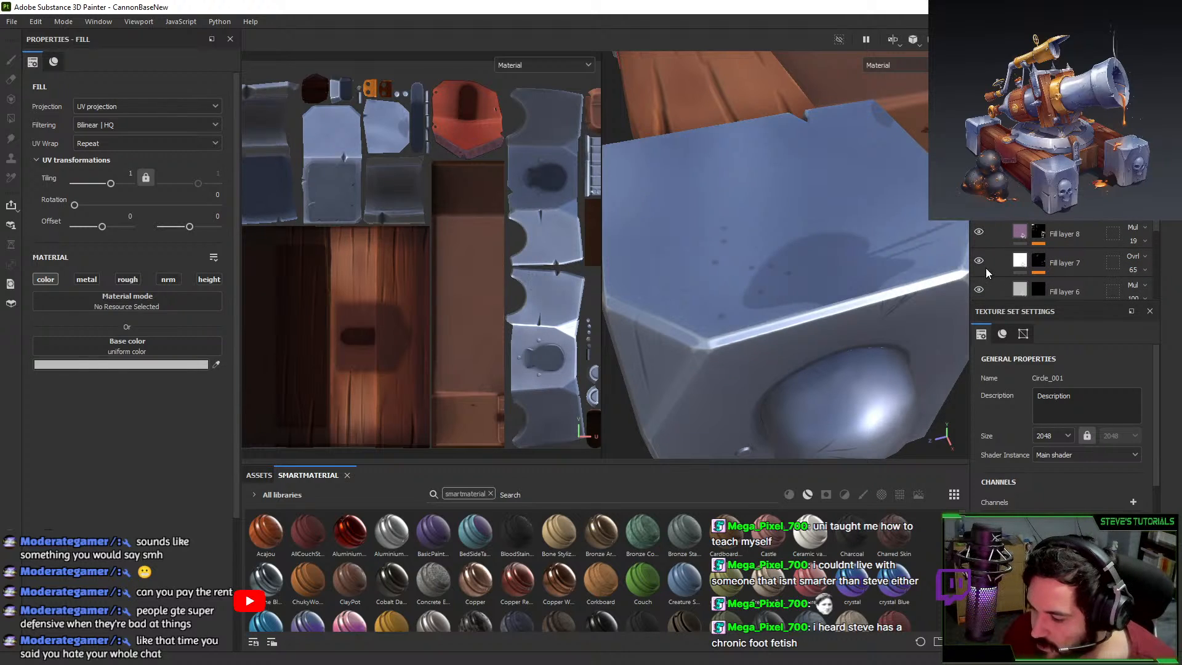
pyautogui.scroll(-4, 980, 287)
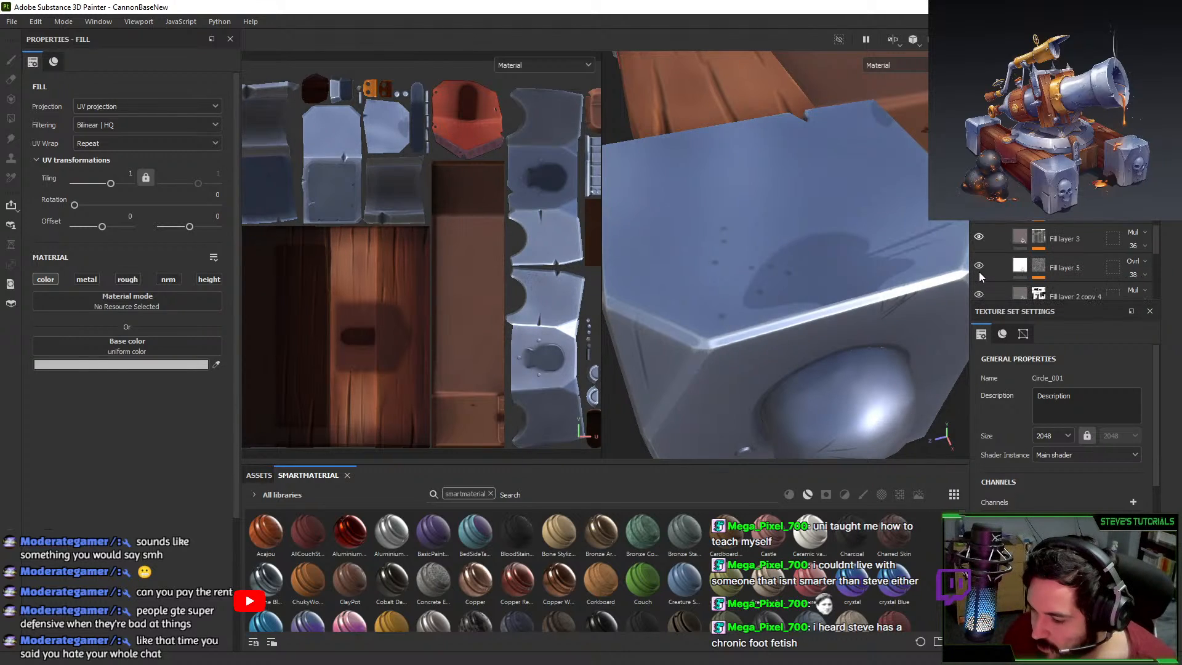
pyautogui.scroll(-1, 978, 271)
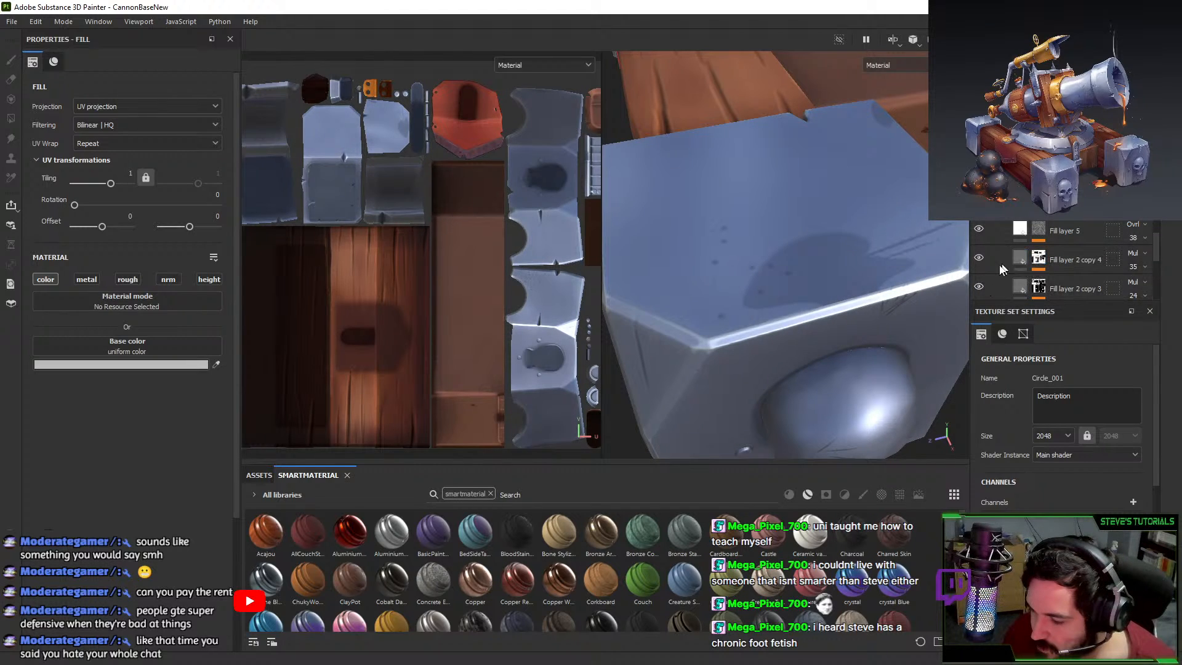
pyautogui.click(978, 258)
pyautogui.click(1040, 260)
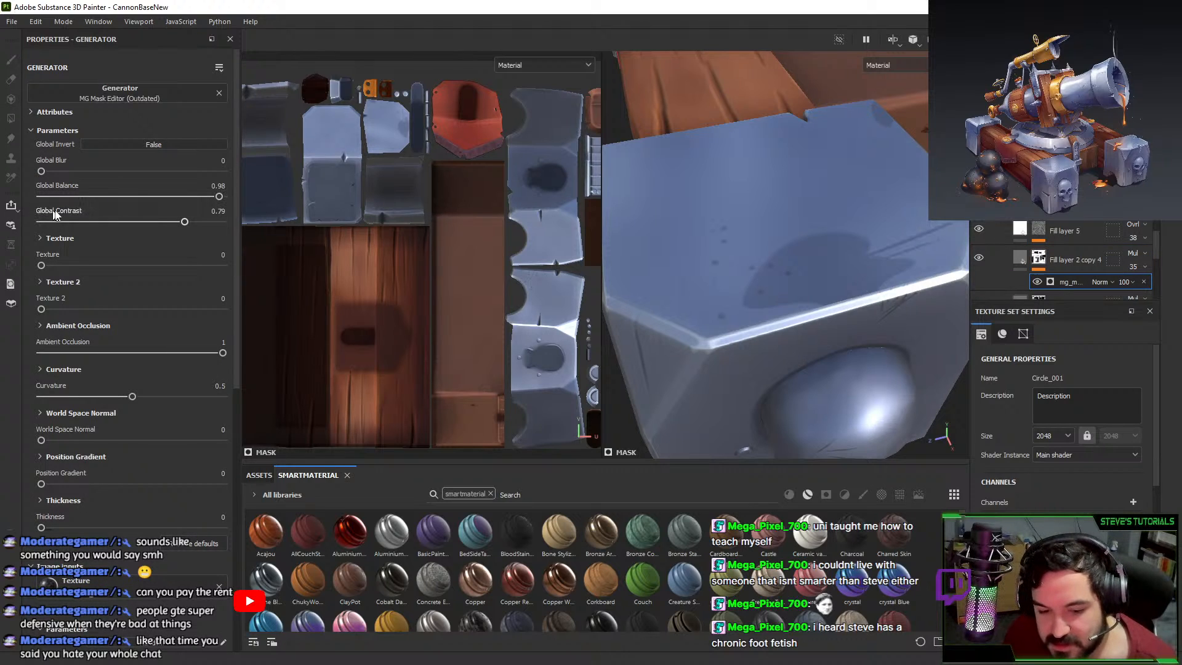
# Retune the mask generator to Global Blur 0.3, Balance 0.45 and Contrast 0.42.
pyautogui.moveTo(55, 198)
pyautogui.mouseDown()
pyautogui.moveTo(157, 184)
pyautogui.moveTo(253, 192)
pyautogui.moveTo(163, 196)
pyautogui.mouseUp()
pyautogui.keyDown('alt'); pyautogui.moveTo(640, 363); pyautogui.dragTo(707, 211); pyautogui.keyUp('alt')
pyautogui.keyDown('alt'); pyautogui.moveTo(707, 211); pyautogui.dragTo(661, 237, button='right'); pyautogui.keyUp('alt')
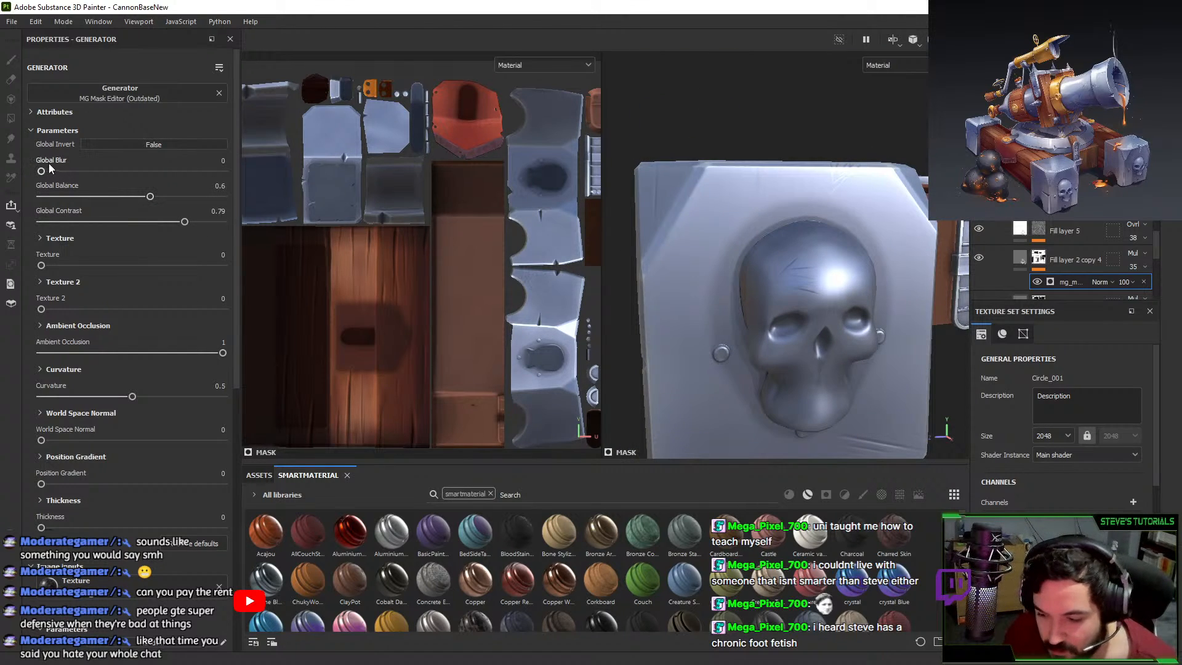
pyautogui.moveTo(44, 169)
pyautogui.mouseDown()
pyautogui.moveTo(110, 167)
pyautogui.moveTo(96, 170)
pyautogui.mouseUp()
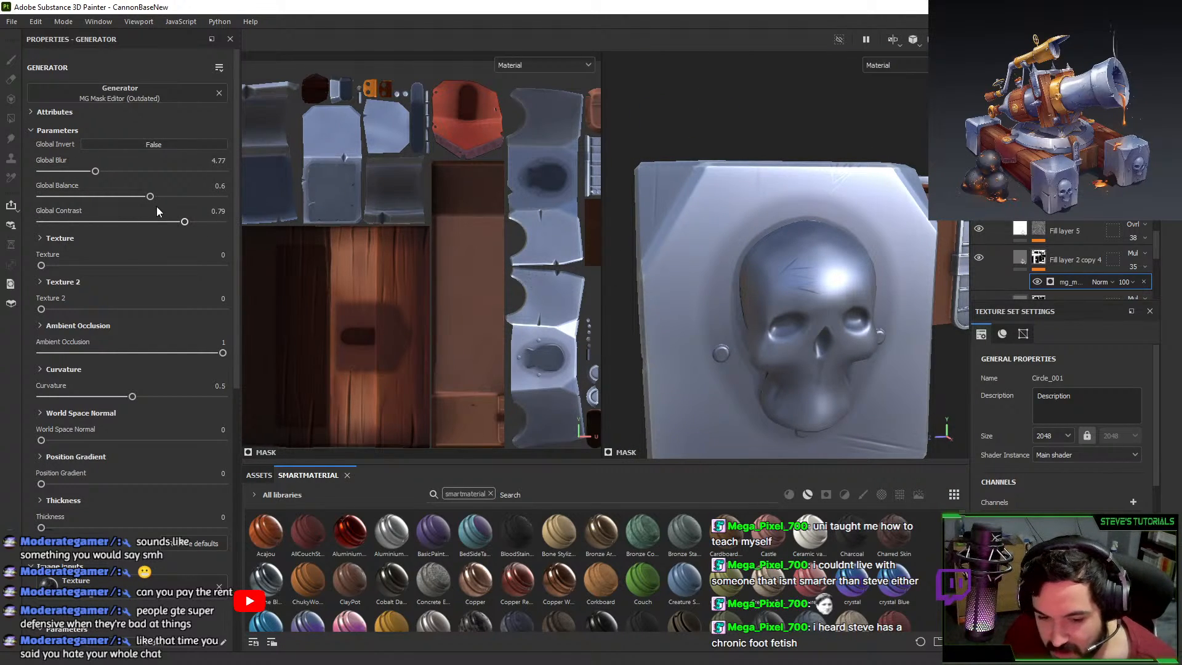
pyautogui.moveTo(184, 222); pyautogui.dragTo(2, 227)
pyautogui.moveTo(102, 197); pyautogui.dragTo(142, 196)
pyautogui.keyDown('alt'); pyautogui.moveTo(717, 248); pyautogui.dragTo(685, 244, button='right'); pyautogui.keyUp('alt')
pyautogui.keyDown('alt'); pyautogui.moveTo(684, 244); pyautogui.dragTo(821, 263); pyautogui.keyUp('alt')
# Toggle Fill layer 2 copy 4, Fill layer 5 and copy 5 to compare, and show copy 1's mask settings.
pyautogui.click(982, 260)
pyautogui.click(982, 260)
pyautogui.click(982, 260)
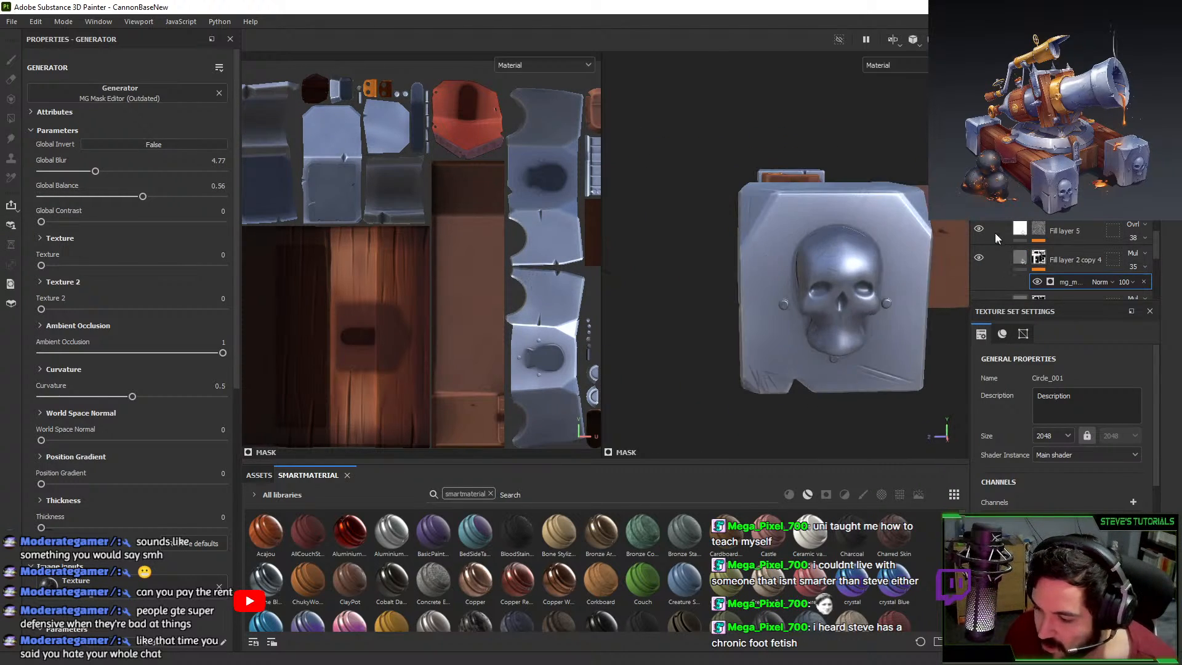
pyautogui.click(977, 228)
pyautogui.scroll(-2, 976, 229)
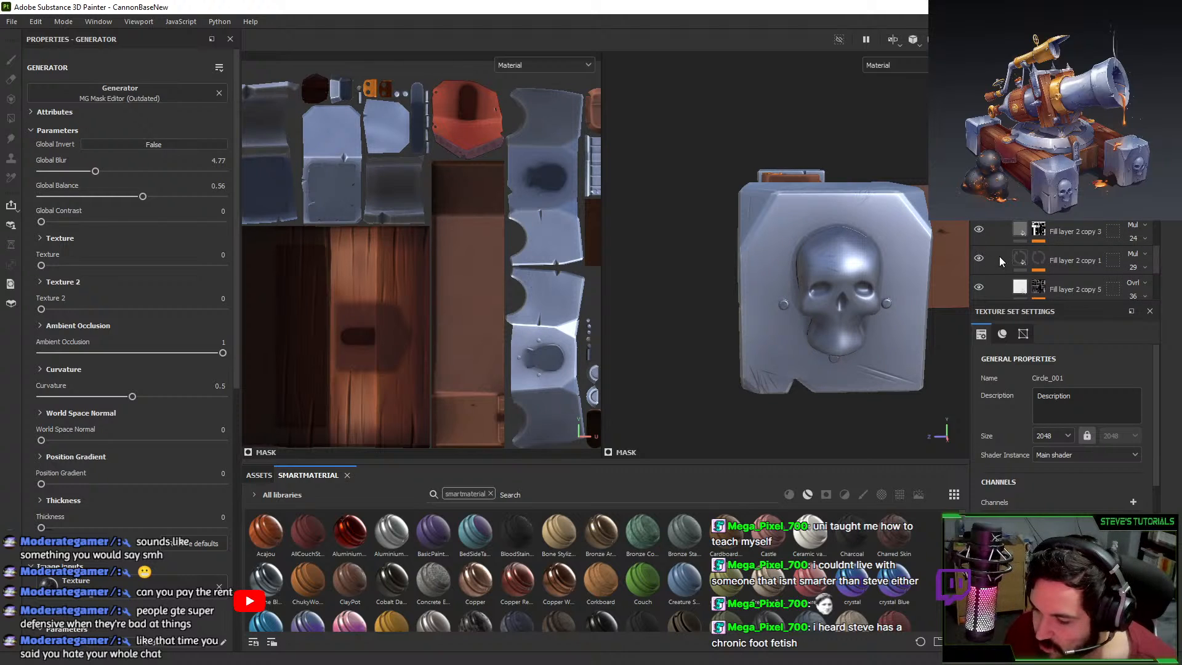
pyautogui.click(979, 287)
pyautogui.click(978, 258)
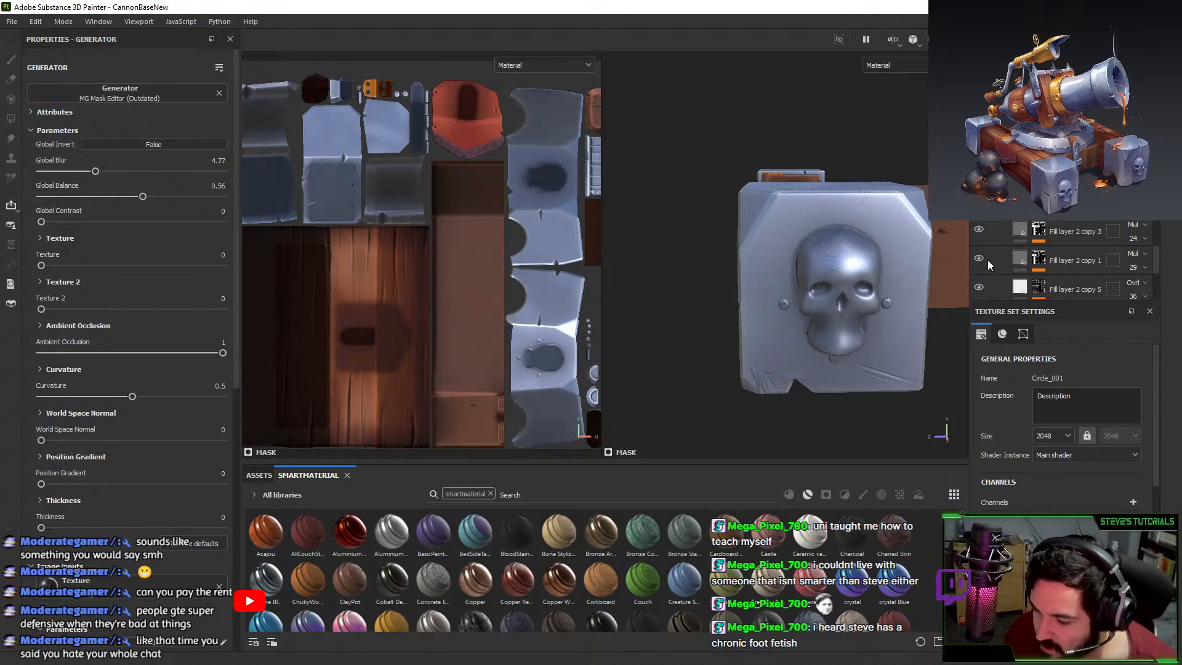
pyautogui.click(1038, 259)
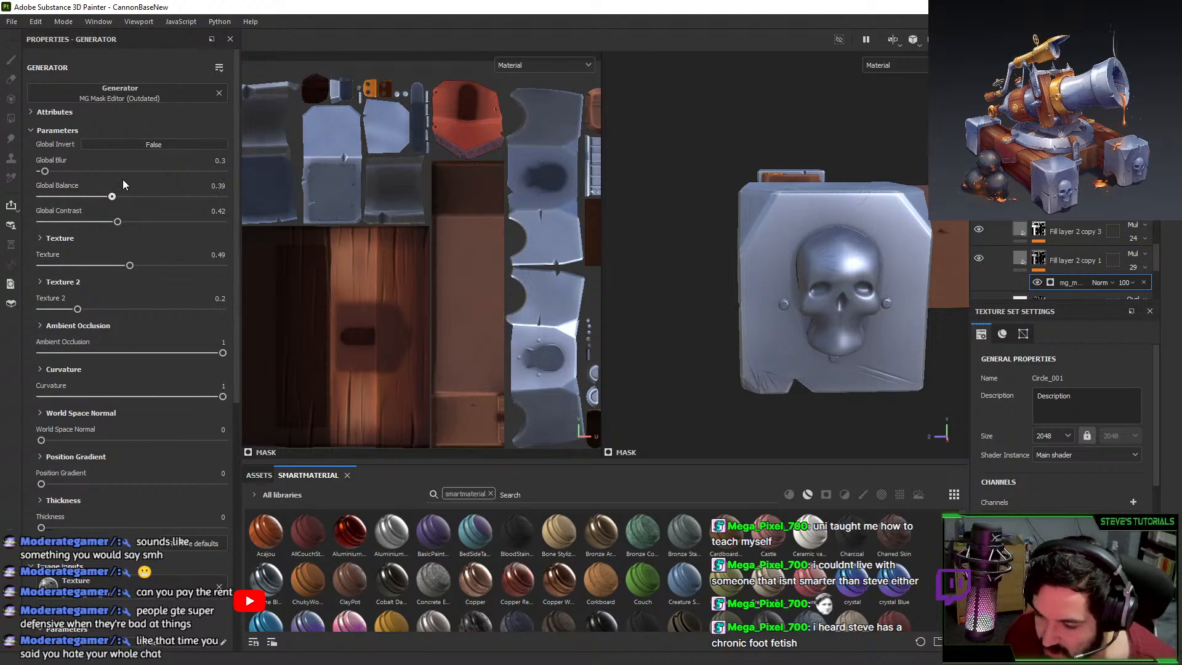
# Lower Fill layer 2 copy 3's opacity to 17 and review the beams and strap.
pyautogui.keyDown('alt'); pyautogui.moveTo(793, 289); pyautogui.dragTo(856, 277); pyautogui.keyUp('alt')
pyautogui.keyDown('alt'); pyautogui.moveTo(856, 277); pyautogui.dragTo(892, 295, button='right'); pyautogui.keyUp('alt')
pyautogui.keyDown('alt'); pyautogui.moveTo(893, 296); pyautogui.dragTo(880, 299); pyautogui.keyUp('alt')
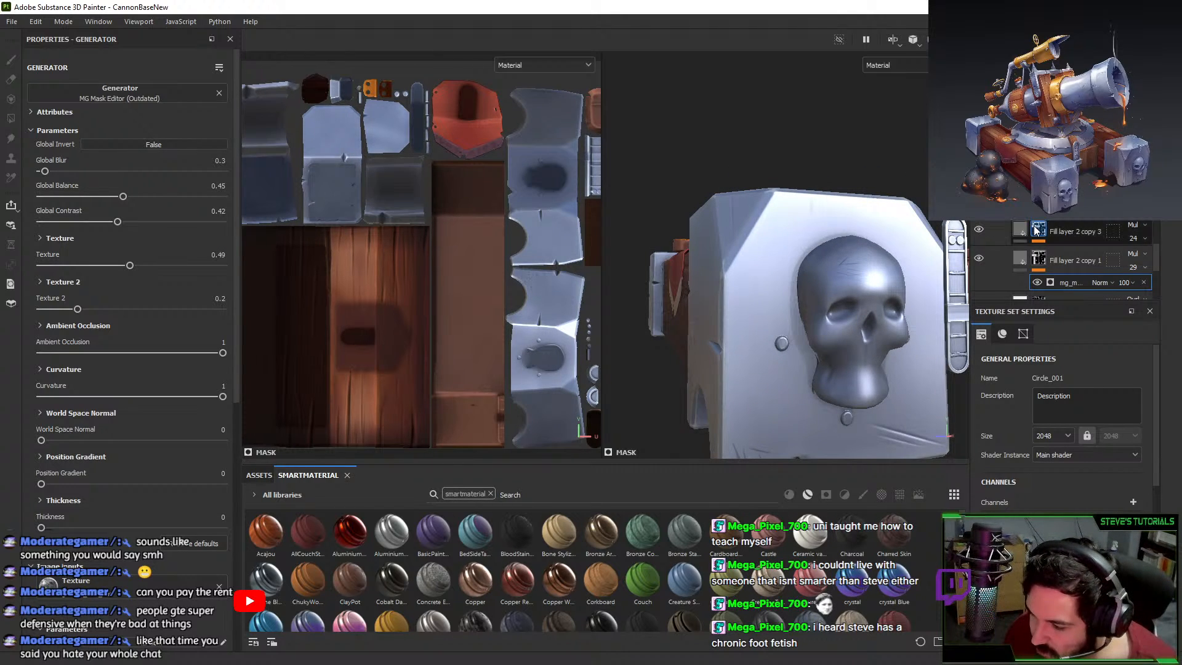
pyautogui.click(1145, 238)
pyautogui.moveTo(1140, 253); pyautogui.dragTo(1136, 254)
pyautogui.moveTo(821, 255)
pyautogui.keyDown('alt'); pyautogui.mouseDown()
pyautogui.moveTo(766, 240)
pyautogui.moveTo(810, 251)
pyautogui.mouseUp(); pyautogui.keyUp('alt')
pyautogui.keyDown('alt'); pyautogui.moveTo(810, 250); pyautogui.dragTo(839, 272, button='right'); pyautogui.keyUp('alt')
pyautogui.keyDown('alt'); pyautogui.moveTo(839, 271); pyautogui.dragTo(840, 312); pyautogui.keyUp('alt')
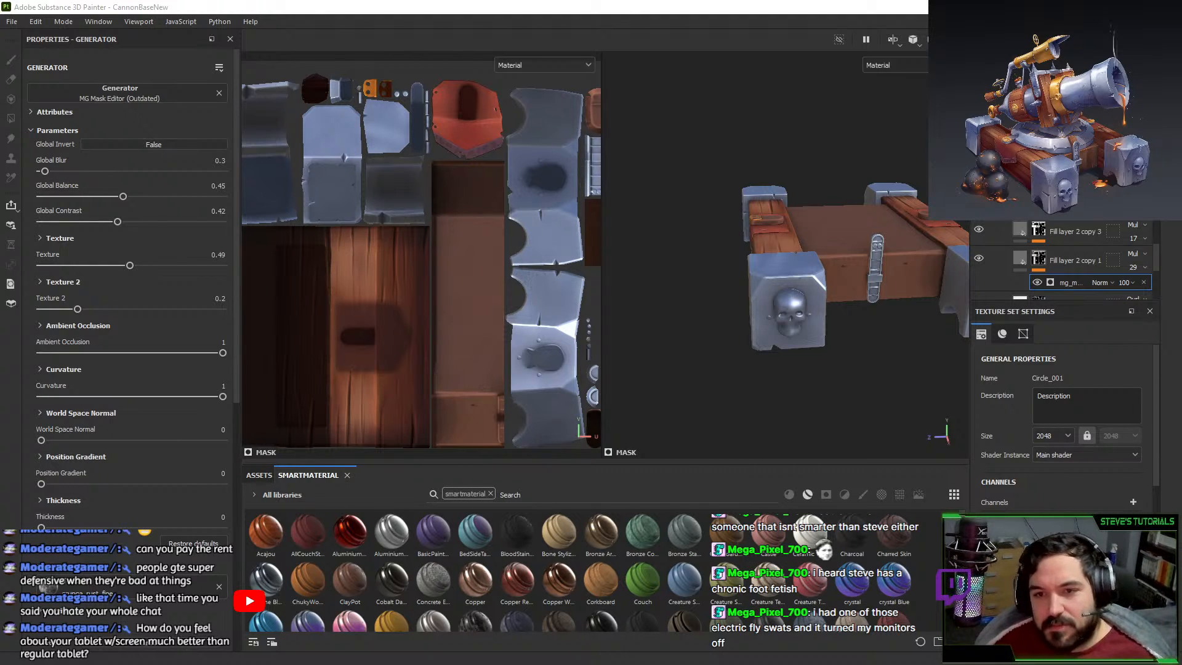
# Drag the ZBrush window over the Substance Painter texturing view.
pyautogui.moveTo(230, 0)
pyautogui.mouseDown()
pyautogui.moveTo(373, 179)
pyautogui.moveTo(659, 207)
pyautogui.moveTo(487, 106)
pyautogui.mouseUp()
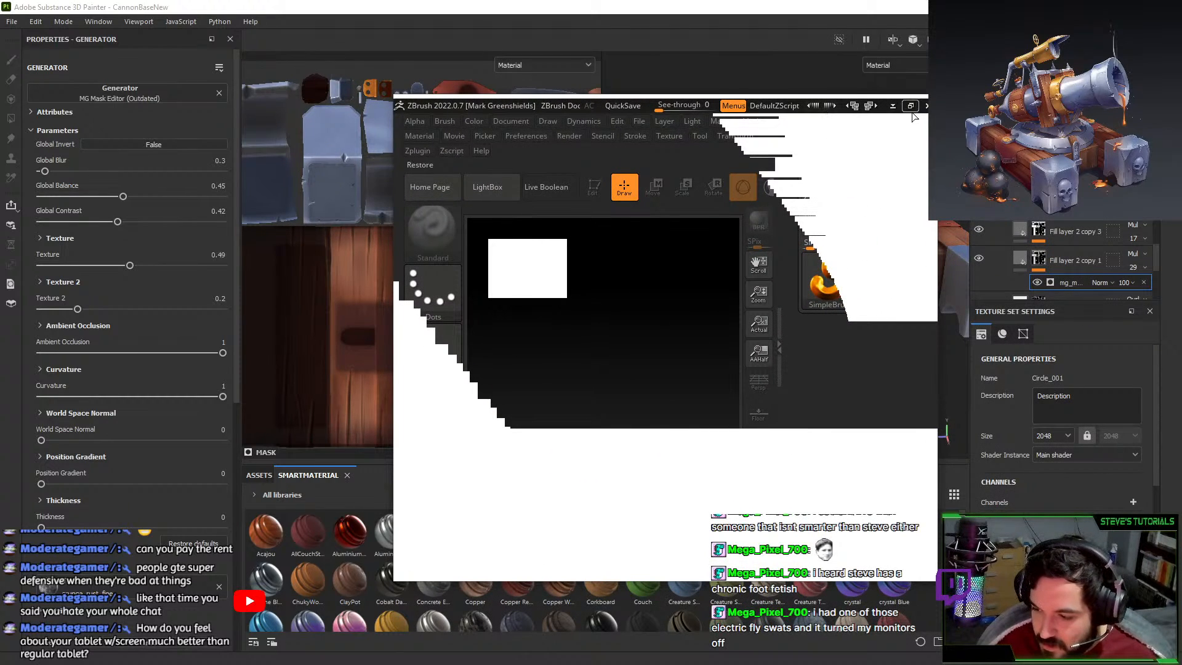
# Maximize ZBrush, then switch to Blender and select the cannon barrel.
pyautogui.click(910, 105)
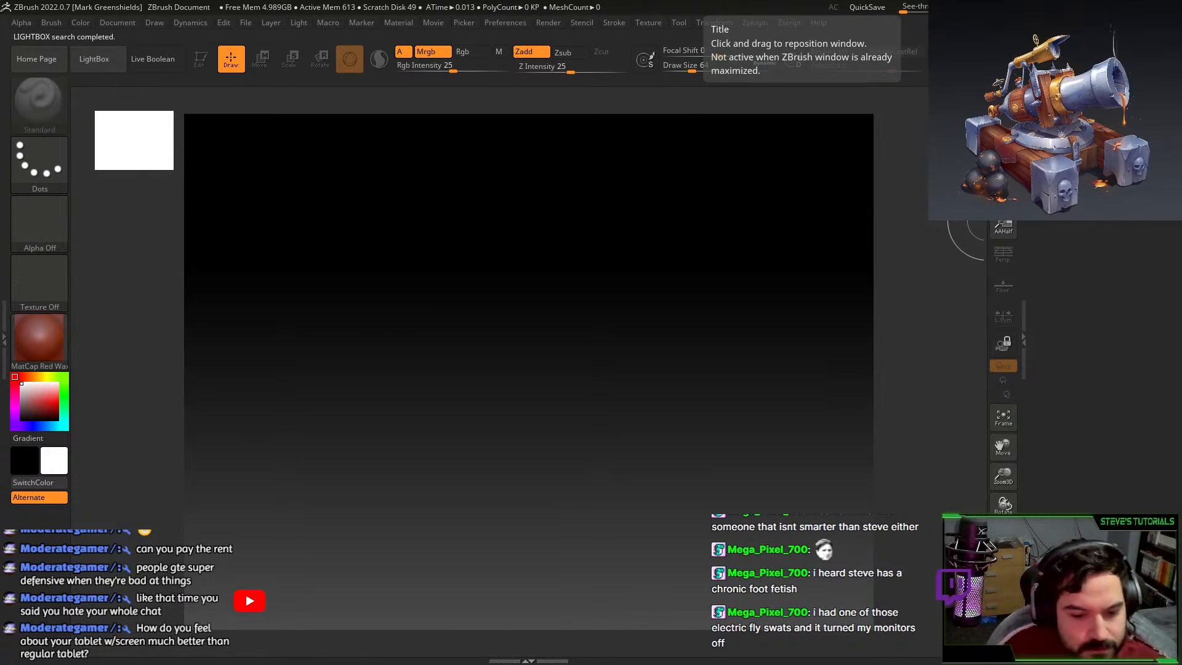
pyautogui.hotkey('alt', 'Tab')
pyautogui.moveTo(591, 308); pyautogui.dragTo(600, 344, button='middle')
pyautogui.click(504, 275)
# Box-select the cannon-top parts in the viewport, excluding the base and ground plane.
pyautogui.hotkey('shift', 'g')
pyautogui.click(501, 331)
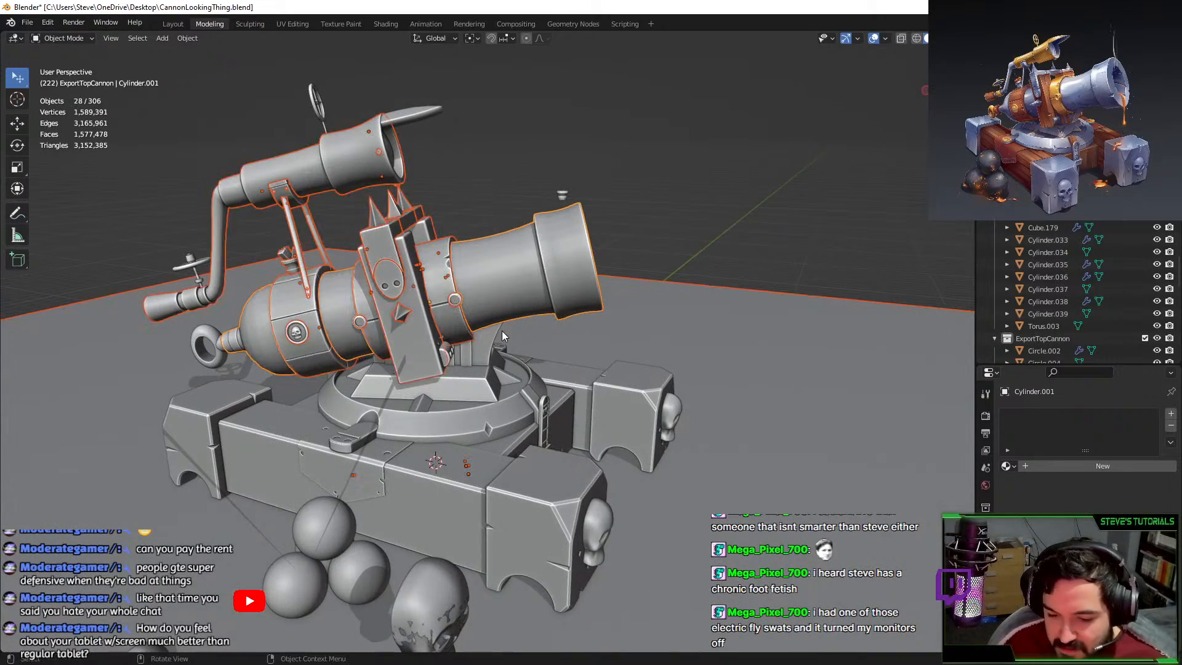
pyautogui.keyDown('shift'); pyautogui.click(506, 300); pyautogui.keyUp('shift')
pyautogui.press('b')
pyautogui.moveTo(382, 376); pyautogui.dragTo(483, 422)
pyautogui.press('b')
pyautogui.moveTo(559, 484); pyautogui.dragTo(672, 544, button='middle')
pyautogui.scroll(-3, 628, 468)
pyautogui.press('g')
pyautogui.rightClick(587, 305)
pyautogui.press('b')
pyautogui.moveTo(343, 161); pyautogui.dragTo(470, 246)
pyautogui.press('g')
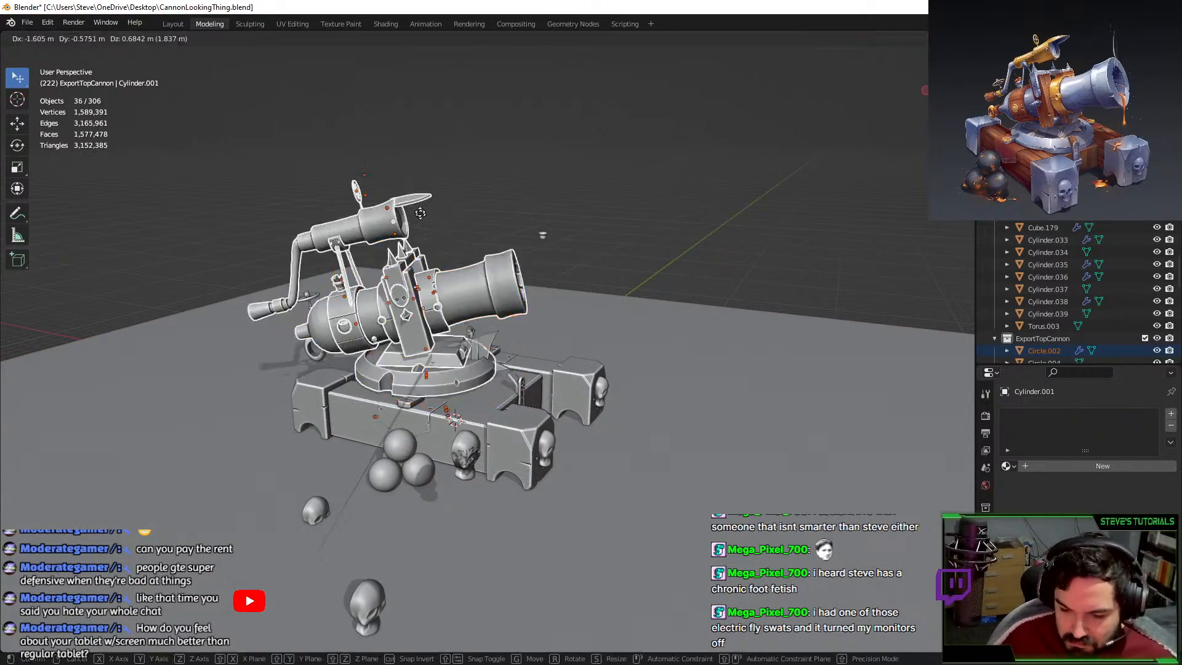
pyautogui.rightClick(406, 221)
pyautogui.press('b')
pyautogui.moveTo(282, 215); pyautogui.dragTo(379, 365)
pyautogui.press('b')
pyautogui.moveTo(474, 232); pyautogui.dragTo(667, 152)
pyautogui.press('b')
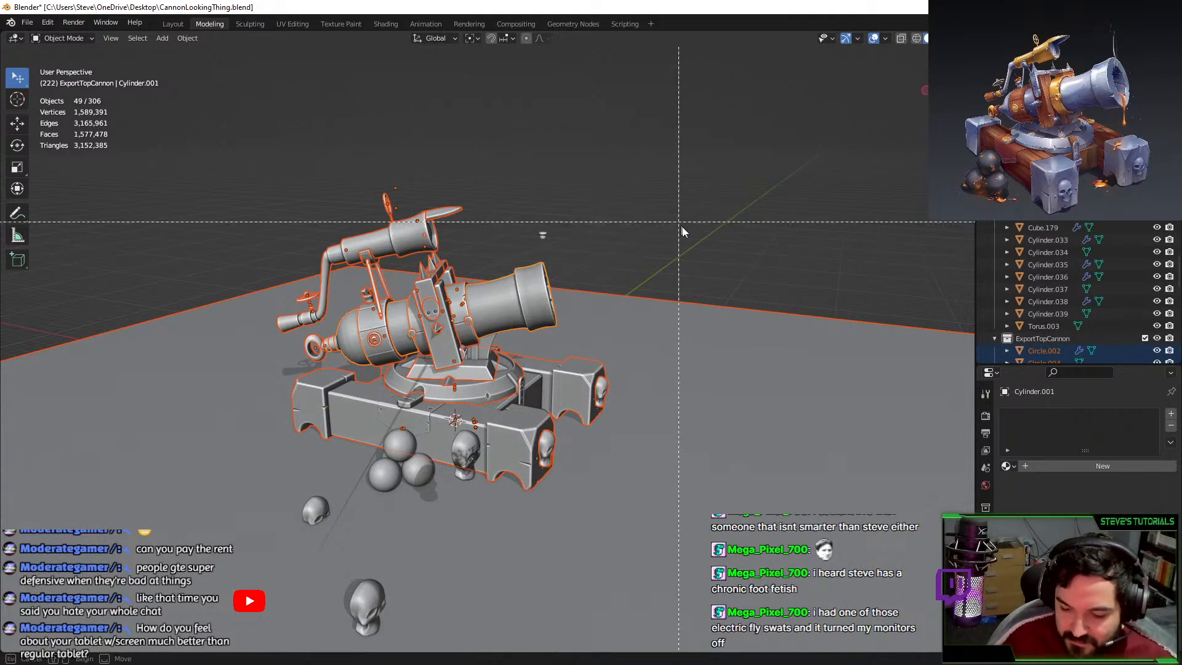
pyautogui.moveTo(681, 223); pyautogui.dragTo(717, 366, button='middle')
pyautogui.press('g')
pyautogui.rightClick(754, 233)
pyautogui.press('b')
pyautogui.moveTo(450, 425); pyautogui.dragTo(482, 453, button='middle')
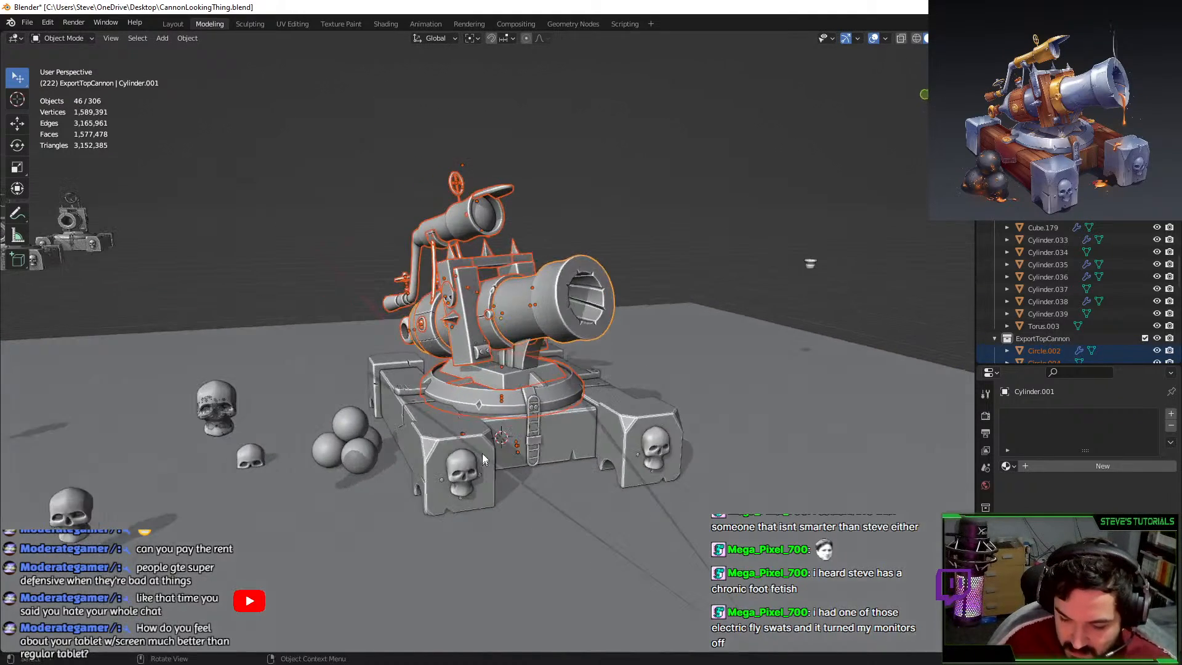
pyautogui.press('g')
pyautogui.rightClick(512, 394)
# Select Circle.002 through Torus in the outliner and test-move the cannon top to confirm.
pyautogui.scroll(2, 508, 415)
pyautogui.scroll(1, 508, 414)
pyautogui.keyDown('shift'); pyautogui.click(559, 419); pyautogui.keyUp('shift')
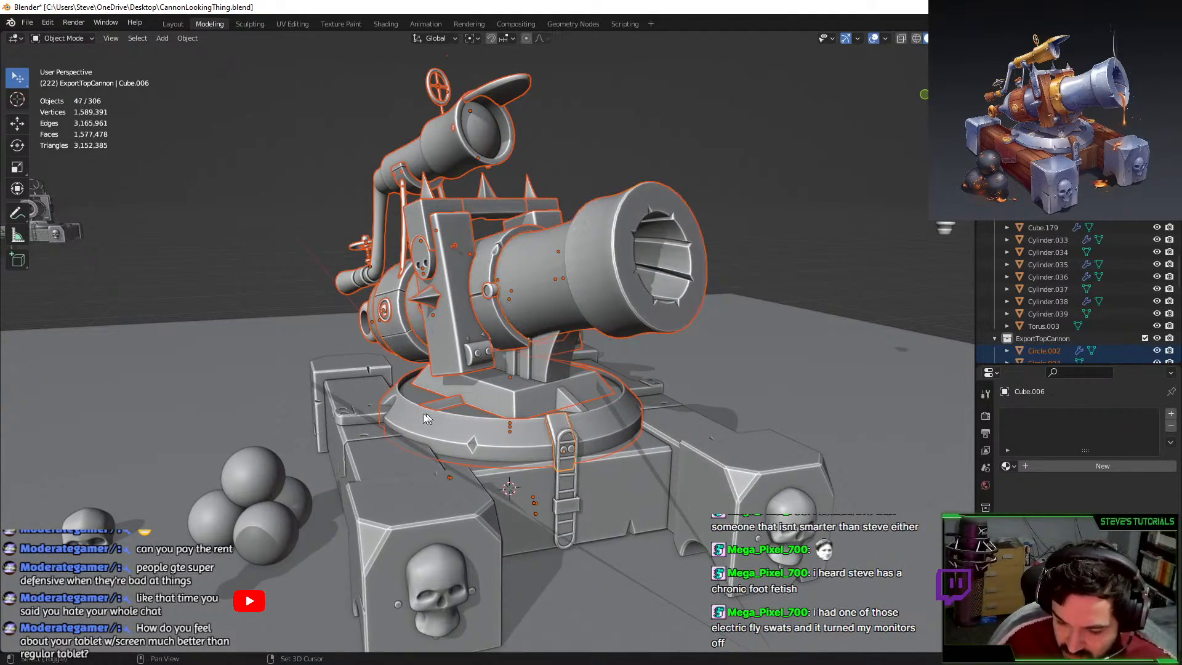
pyautogui.press('g')
pyautogui.rightClick(588, 394)
pyautogui.moveTo(610, 414); pyautogui.dragTo(526, 326, button='middle')
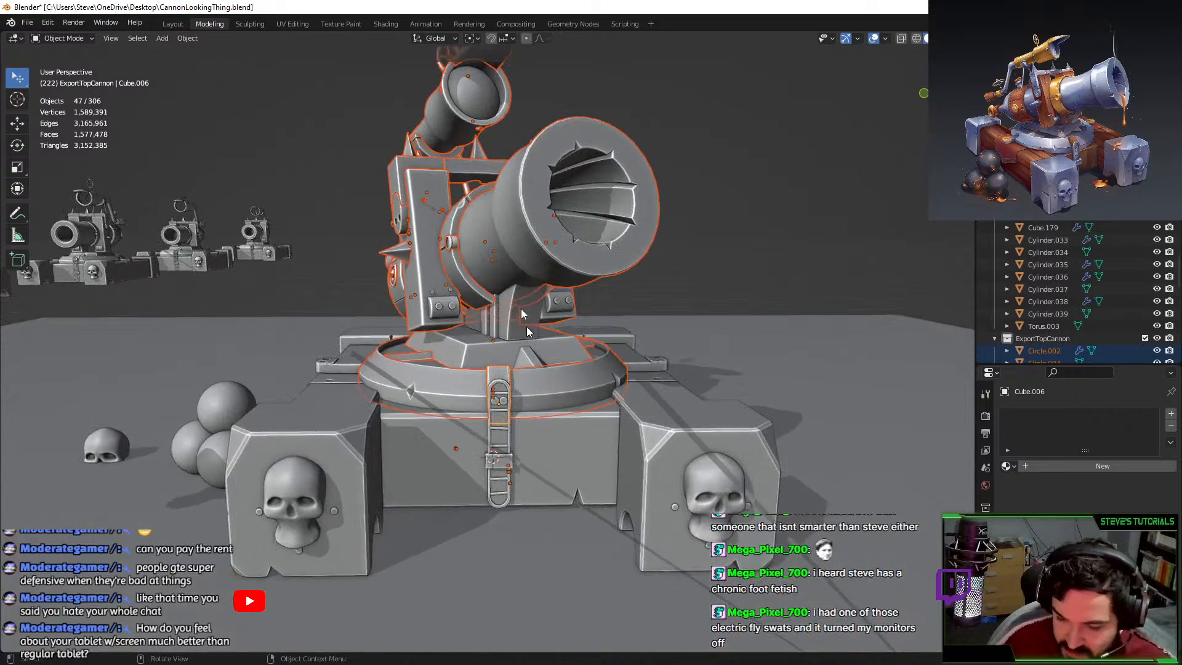
pyautogui.scroll(-1, 1041, 317)
pyautogui.scroll(-2, 1041, 315)
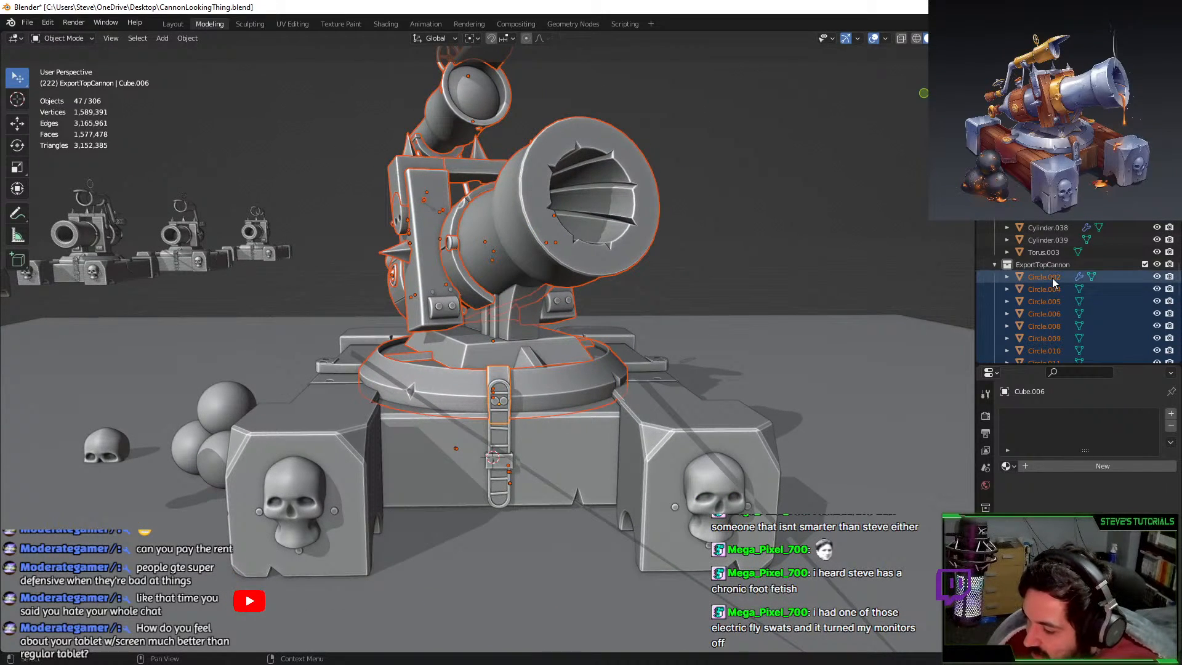
pyautogui.click(1051, 278)
pyautogui.scroll(-18, 1050, 292)
pyautogui.keyDown('shift'); pyautogui.click(1025, 339); pyautogui.keyUp('shift')
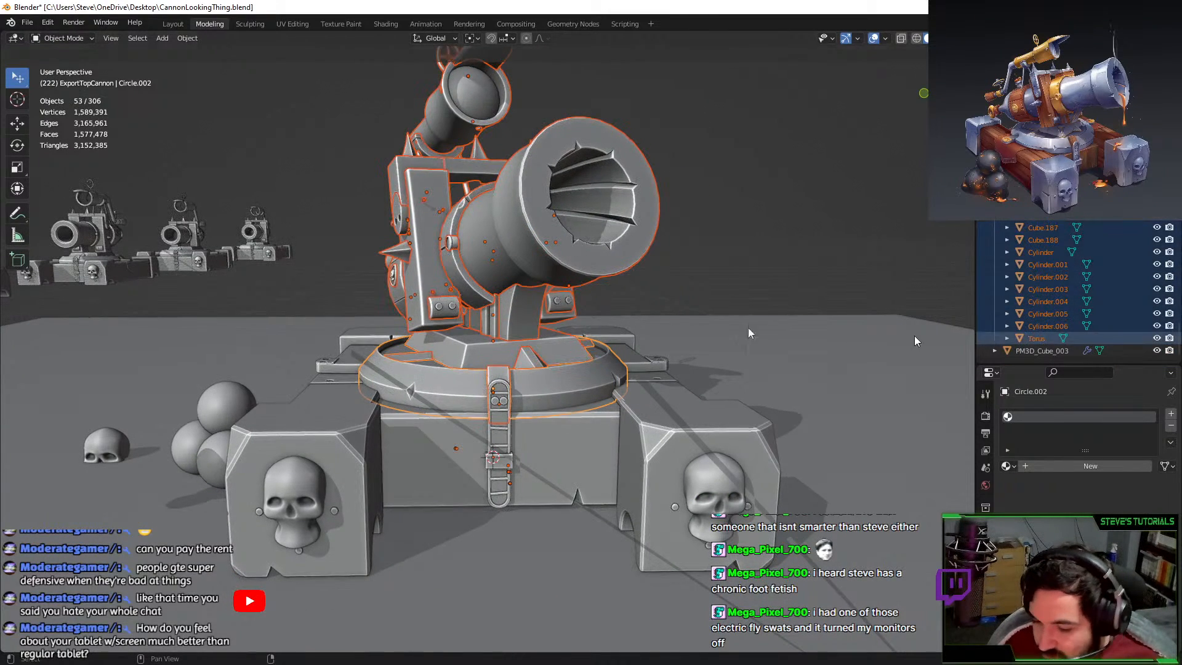
pyautogui.moveTo(913, 335); pyautogui.dragTo(580, 367, button='middle')
pyautogui.press('g')
pyautogui.rightClick(608, 222)
pyautogui.press('KP_7')
pyautogui.press('r')
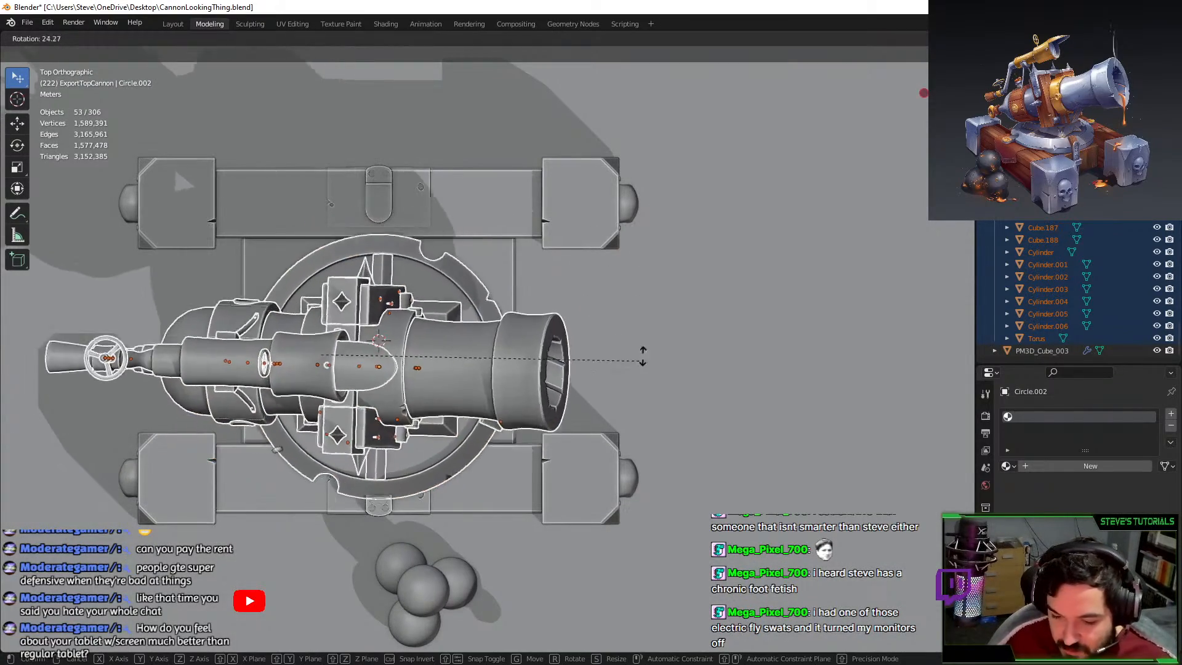
pyautogui.rightClick(612, 317)
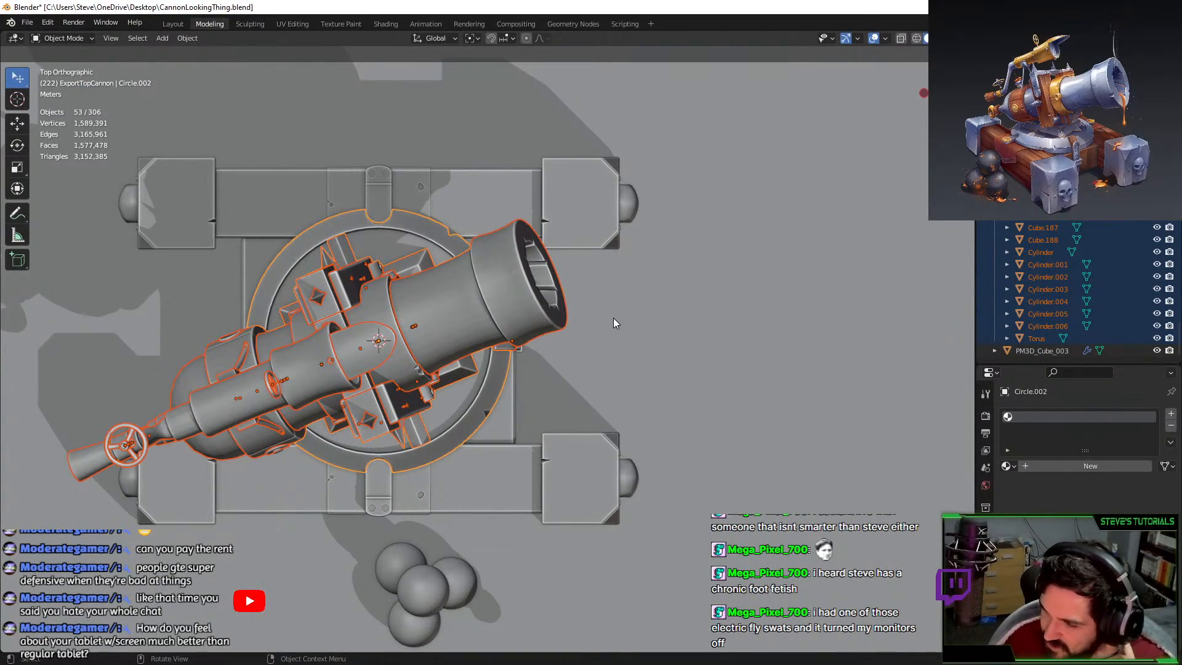
pyautogui.moveTo(535, 411); pyautogui.dragTo(246, 181, button='middle')
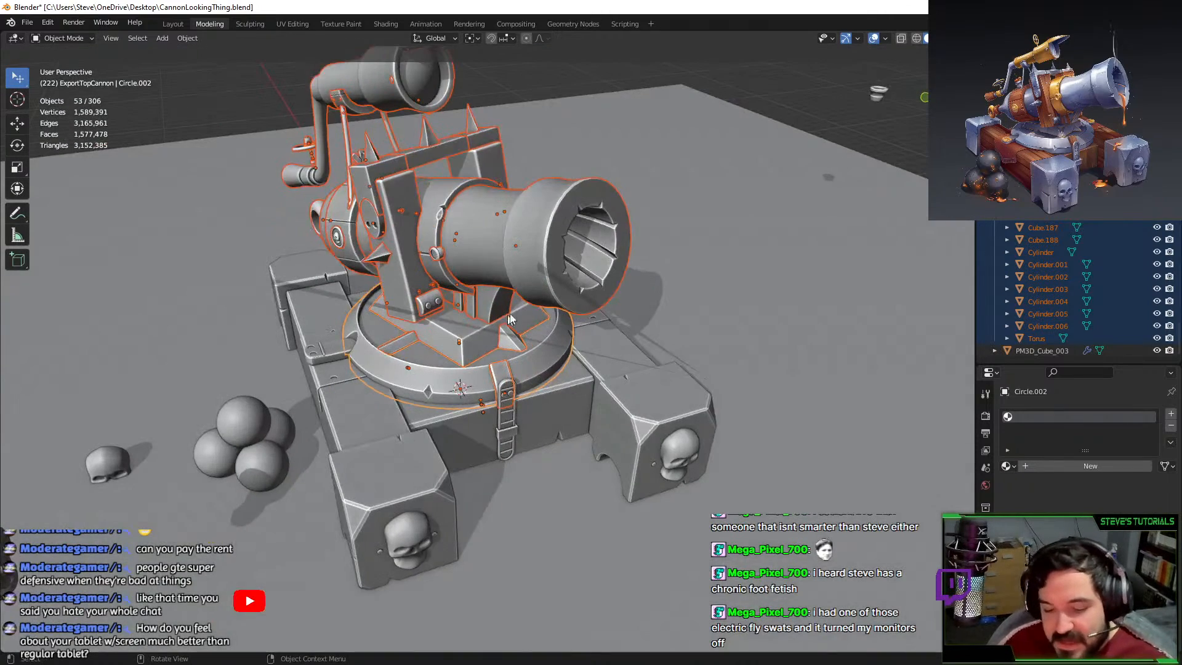
# Save CannonLookingThing.blend and start an FBX (.fbx) export.
pyautogui.hotkey('ctrl', 's')
pyautogui.click(28, 22)
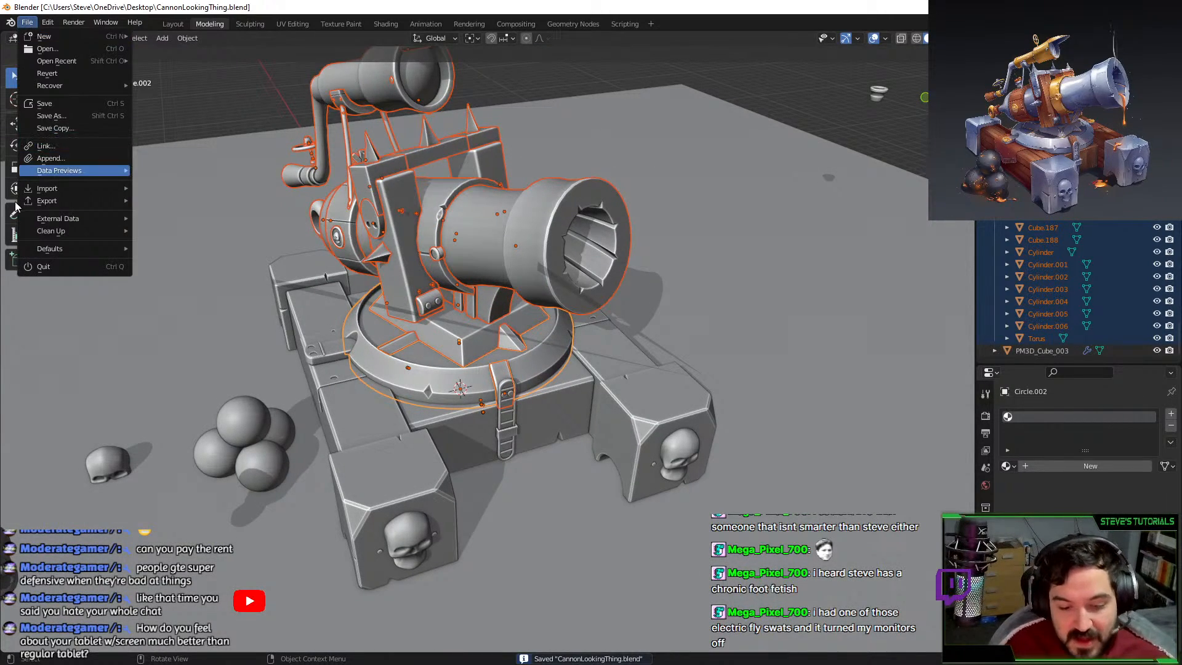
pyautogui.moveTo(48, 202)
pyautogui.click(164, 312)
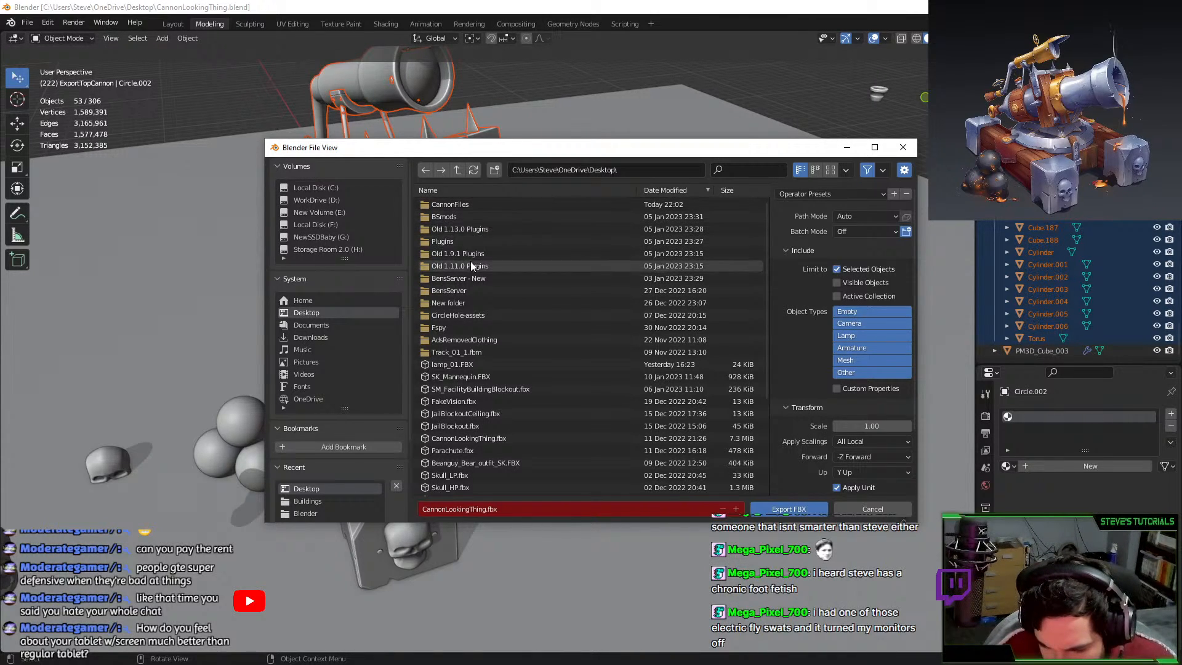
# Export the selected cannon top as CannonTop_LP.fbx into the CannonFiles folder.
pyautogui.doubleClick(464, 206)
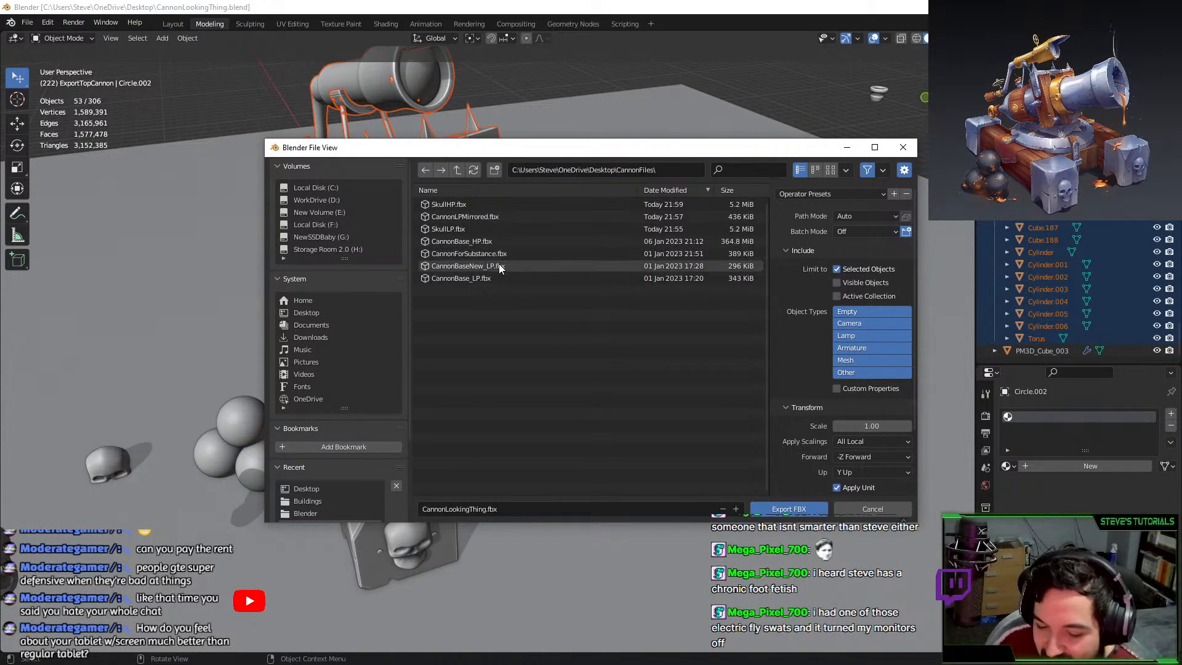
pyautogui.click(486, 240)
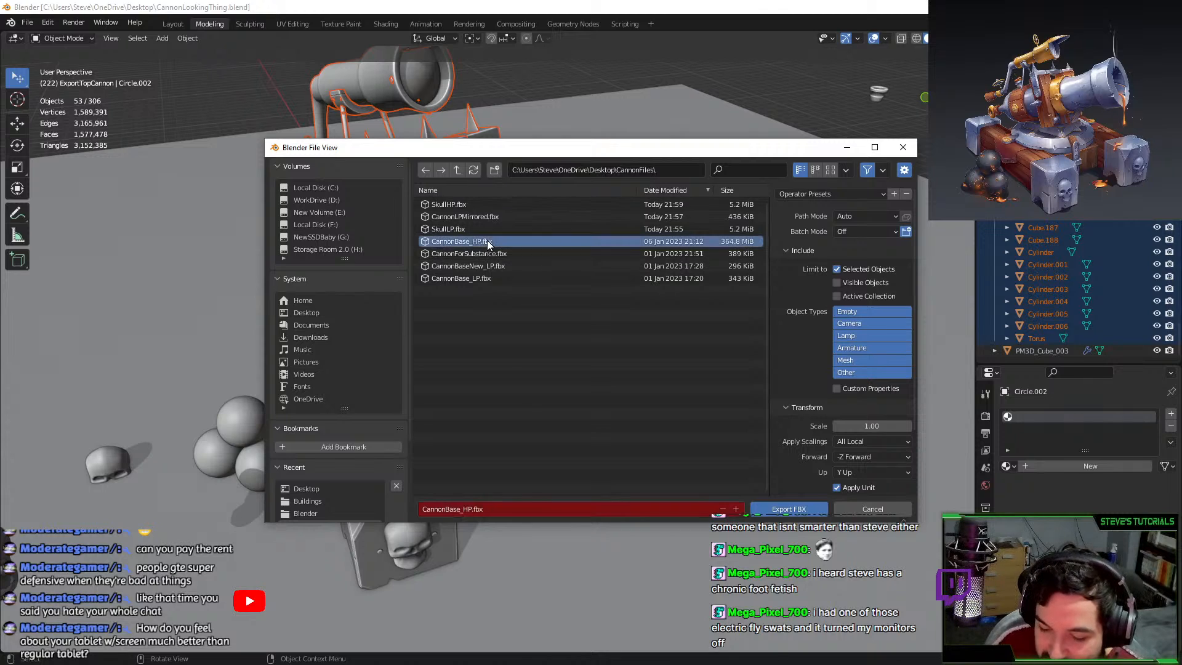
pyautogui.click(486, 512)
pyautogui.moveTo(445, 510); pyautogui.dragTo(557, 522)
pyautogui.write('top')
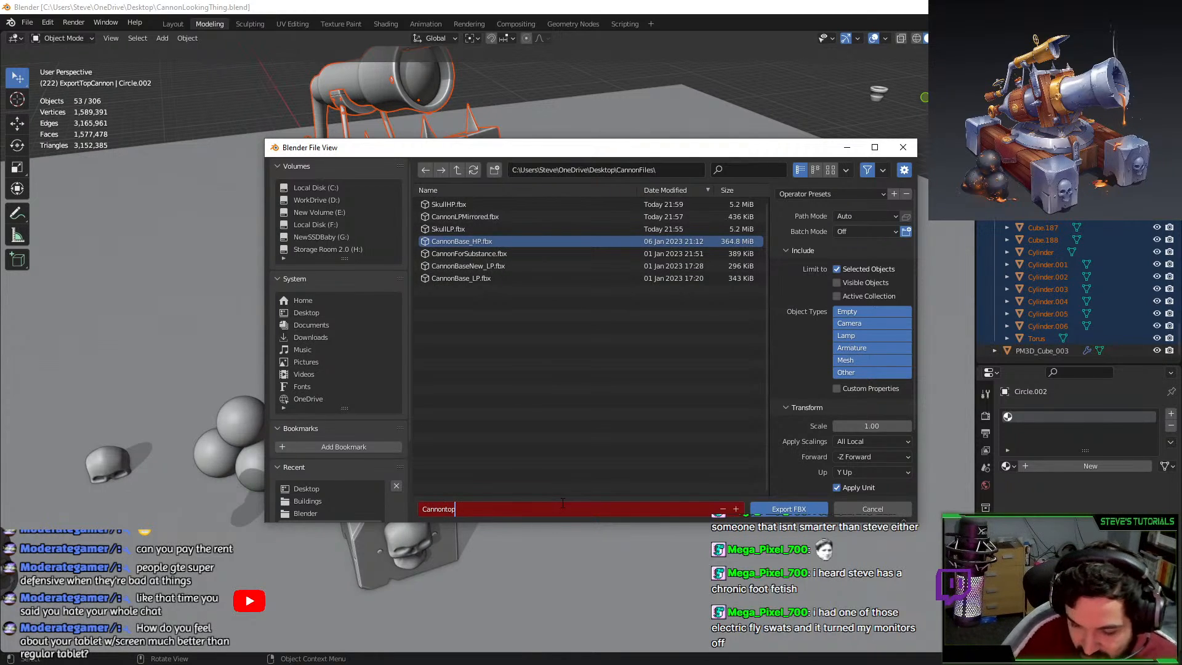
pyautogui.write('op_LP.fbx')
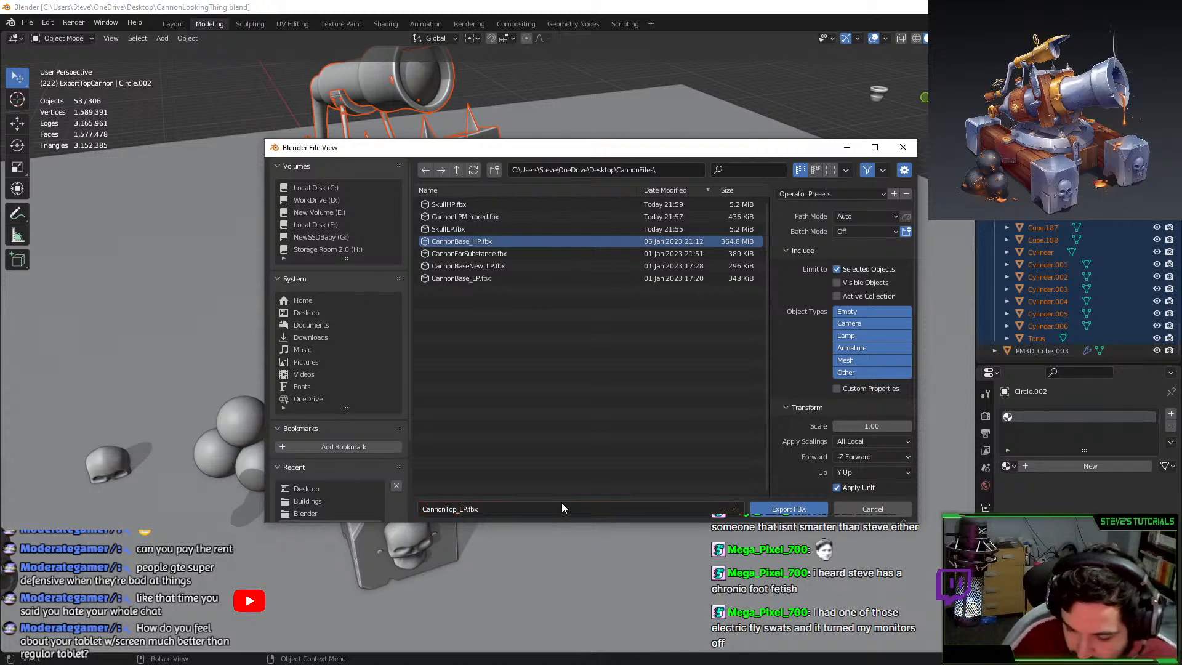
pyautogui.press('Return')
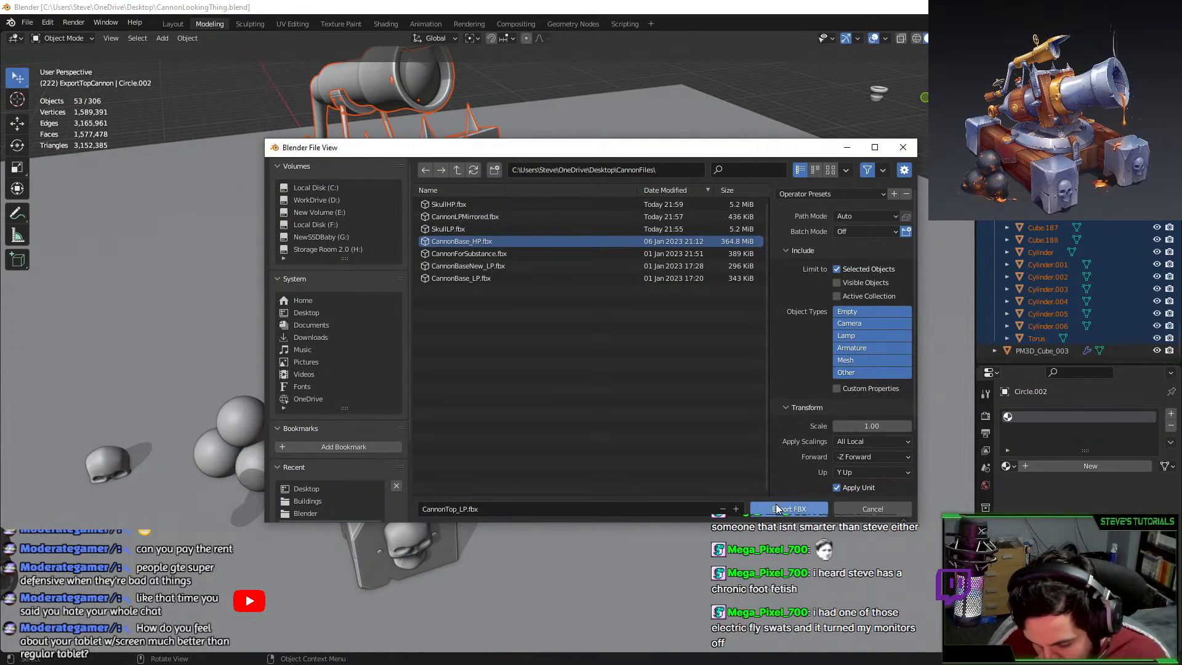
pyautogui.click(758, 506)
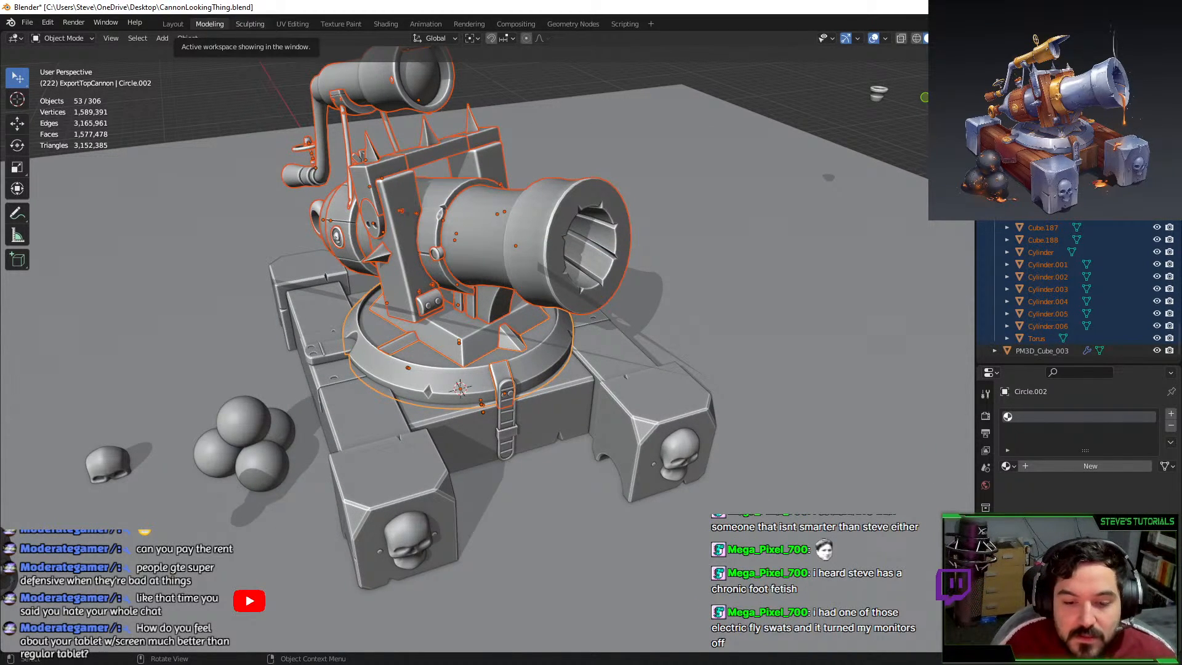
pyautogui.hotkey('alt', 'Tab')
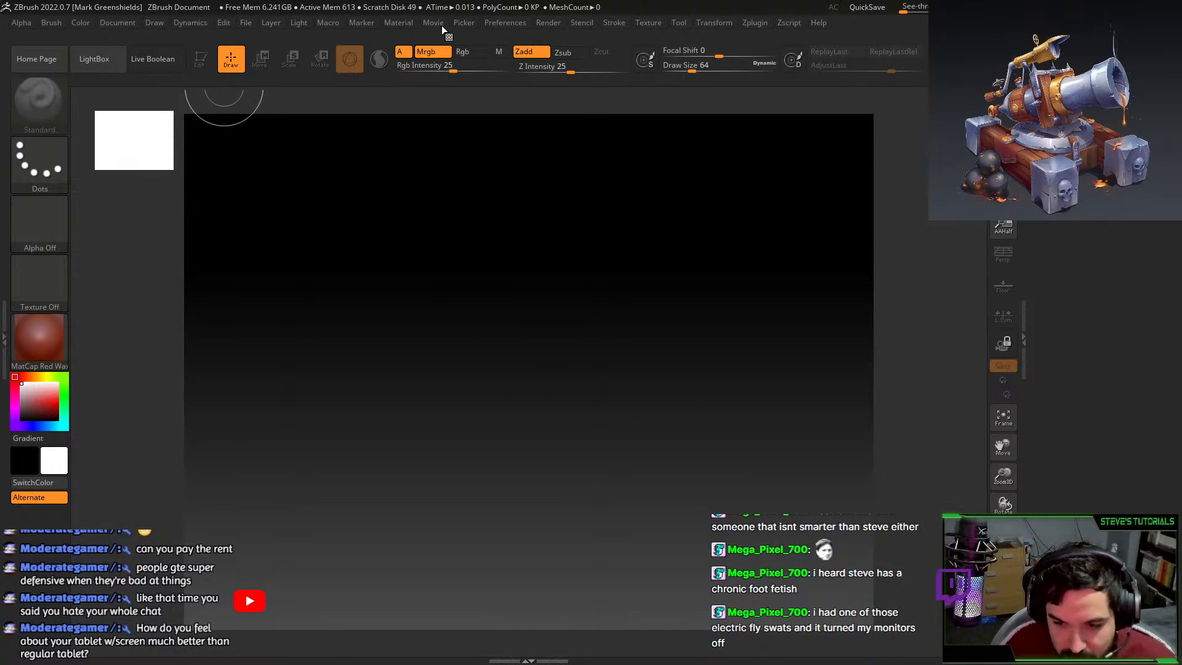
# Import CannonTop_LP.fbx as a tool and draw it onto the canvas.
pyautogui.click(246, 23)
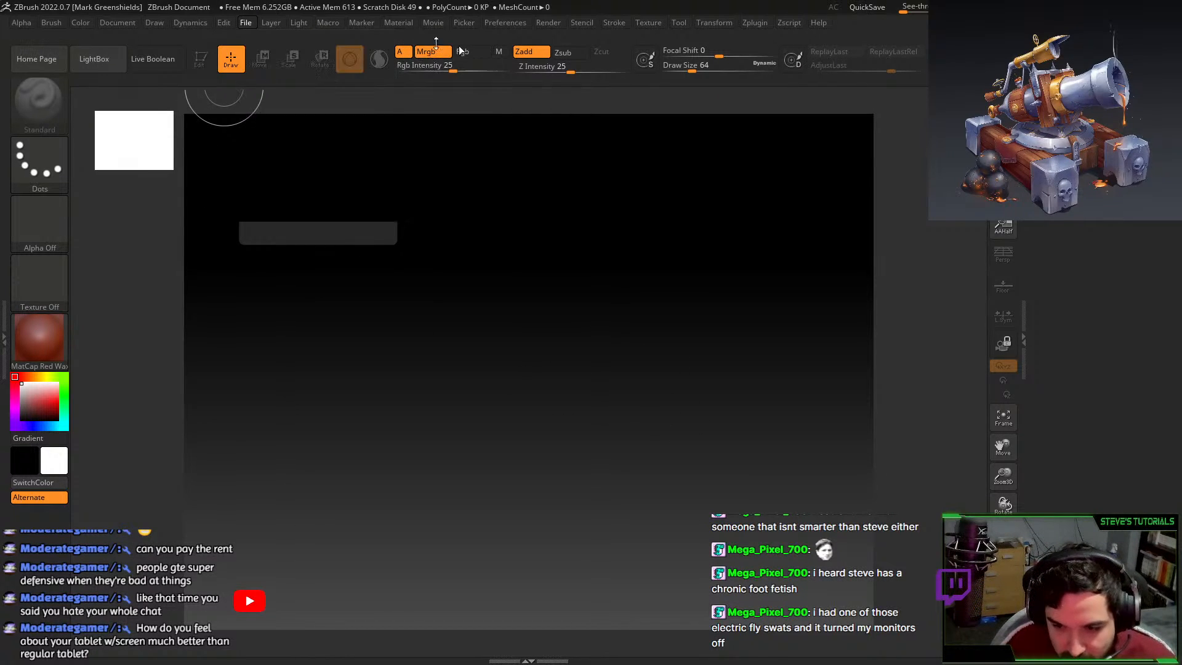
pyautogui.click(686, 22)
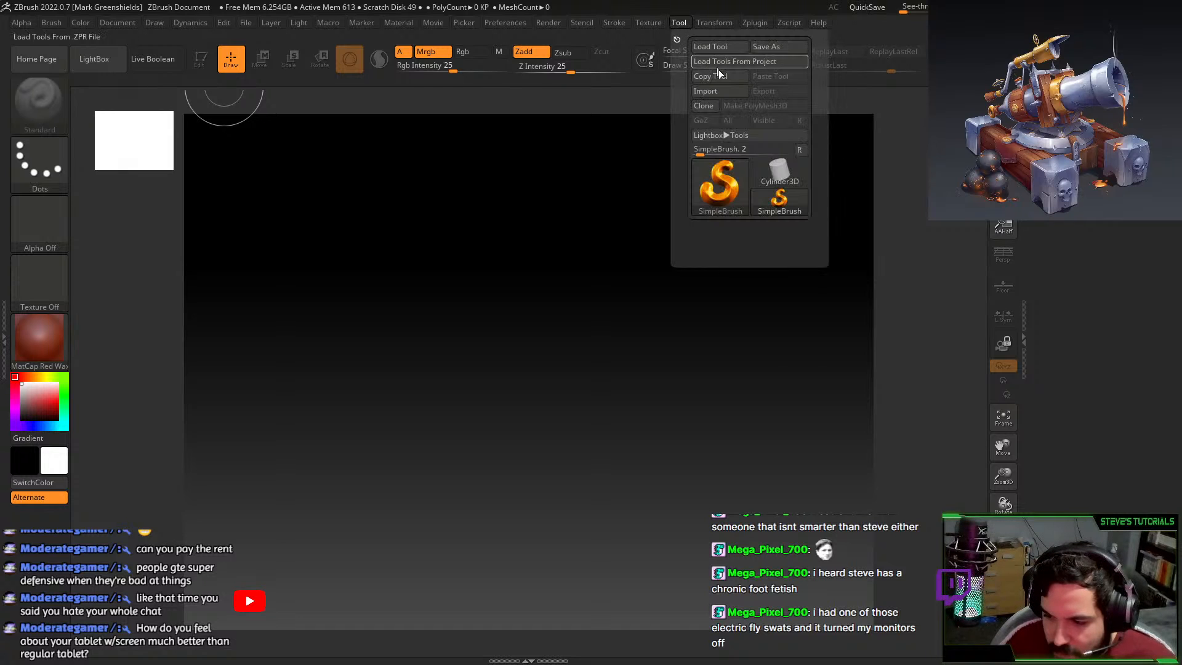
pyautogui.click(720, 92)
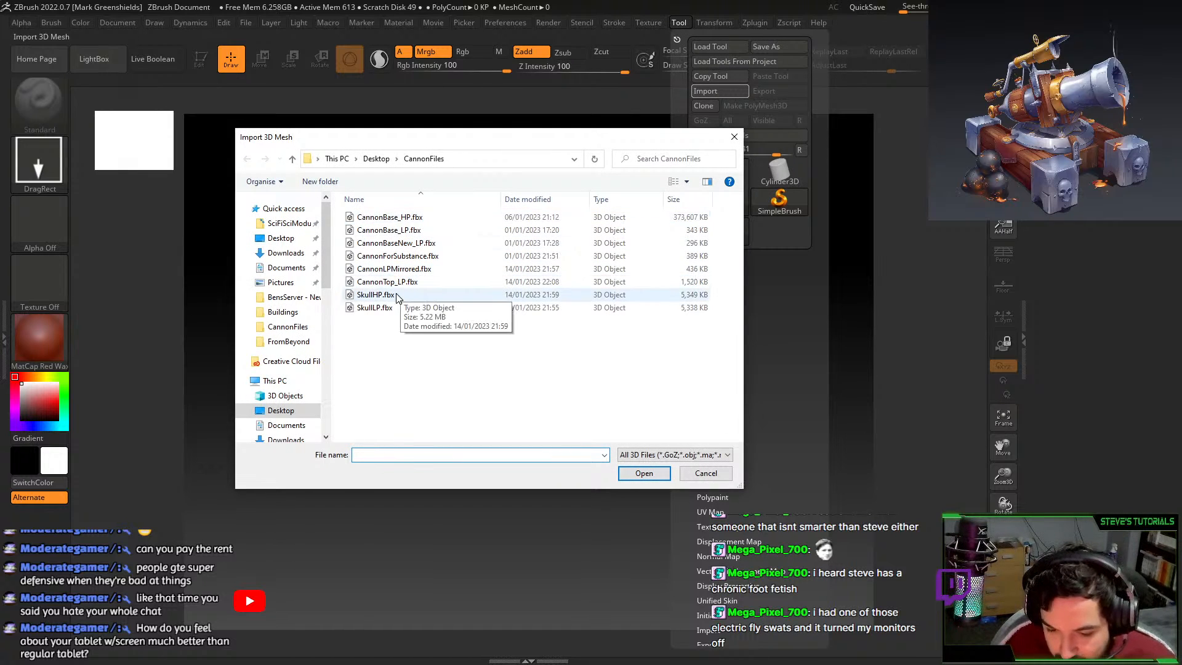
pyautogui.click(401, 283)
pyautogui.doubleClick(401, 284)
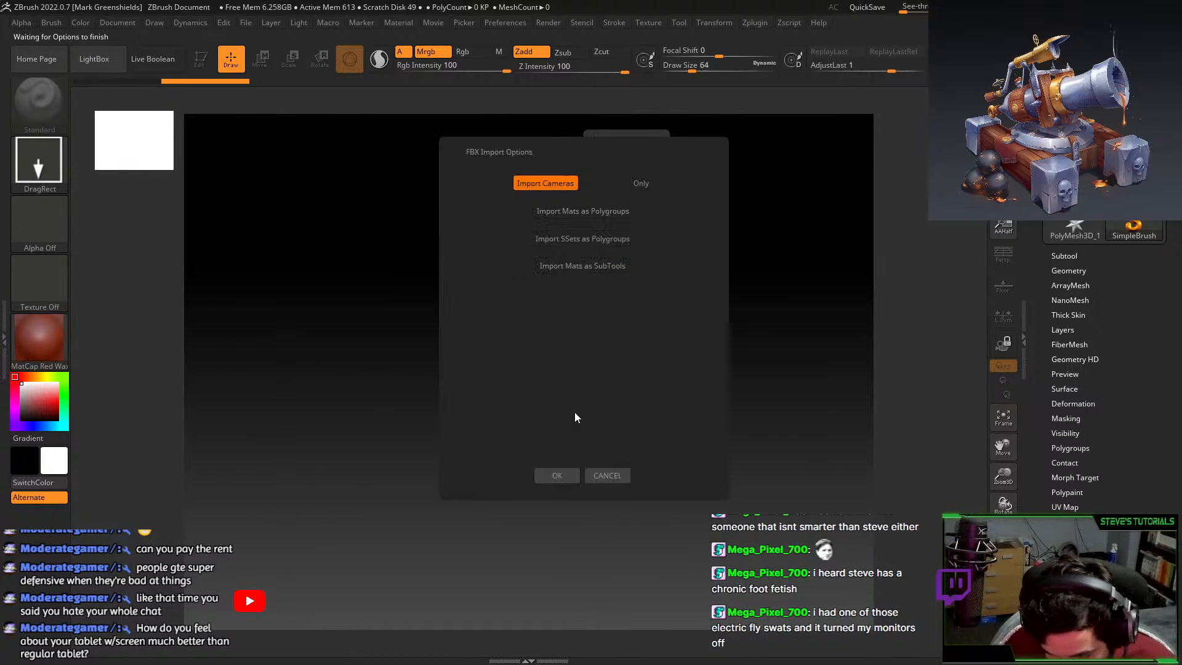
pyautogui.click(548, 476)
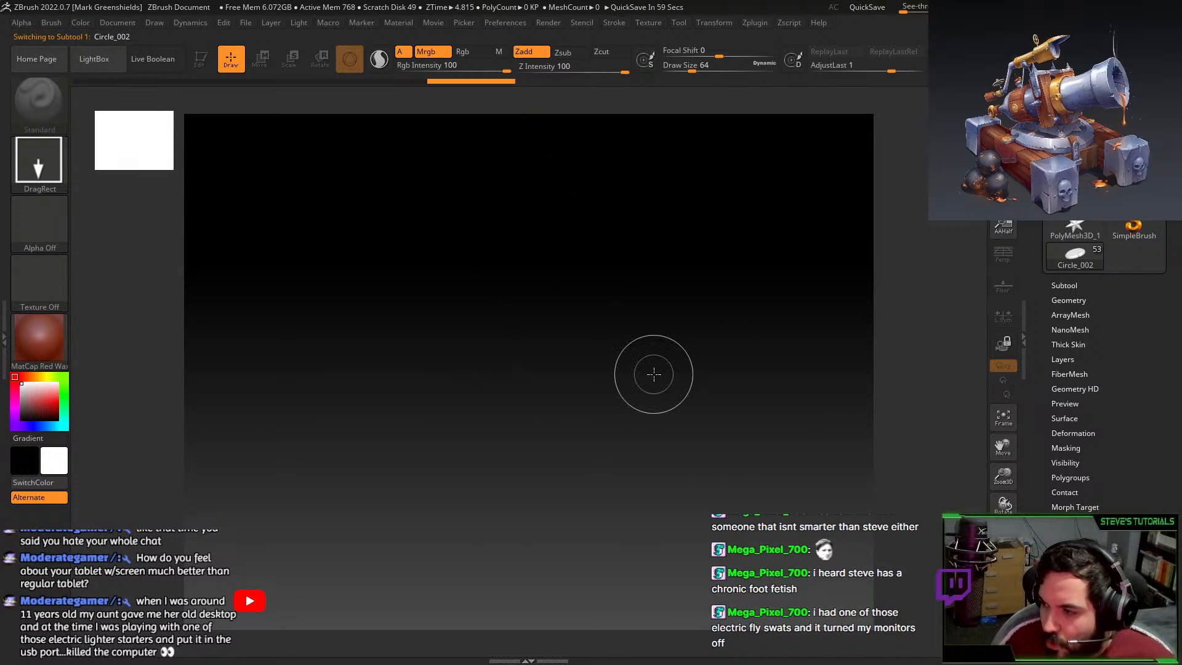
pyautogui.moveTo(394, 162); pyautogui.dragTo(586, 386)
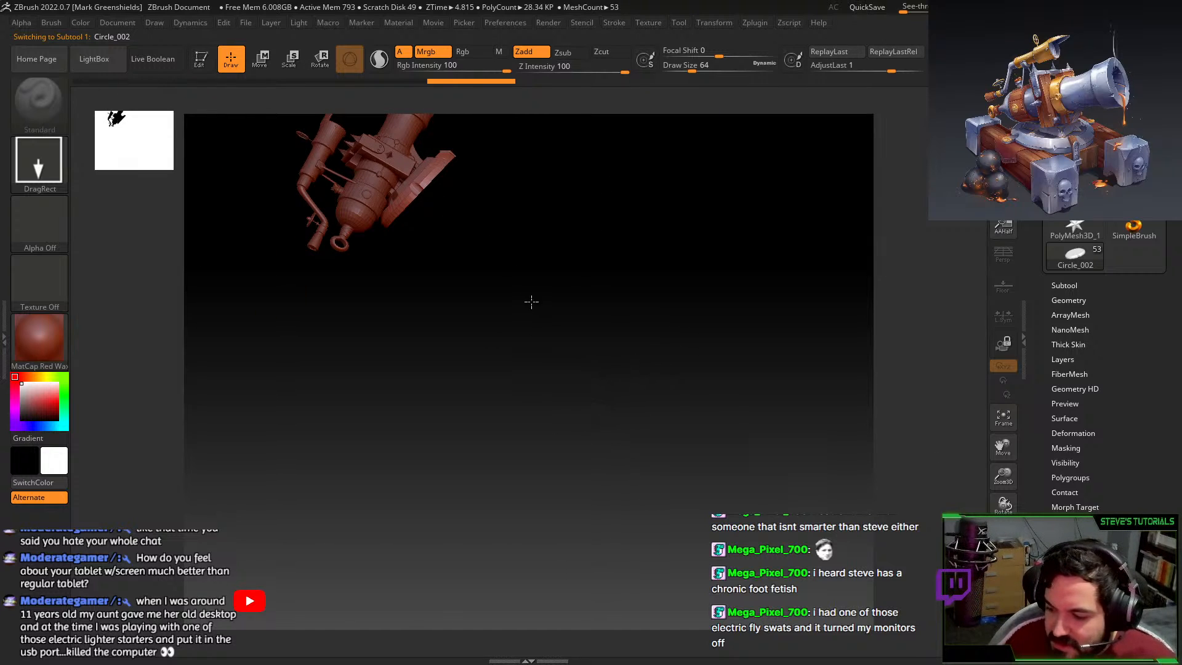
pyautogui.hotkey('ctrl', 'n')
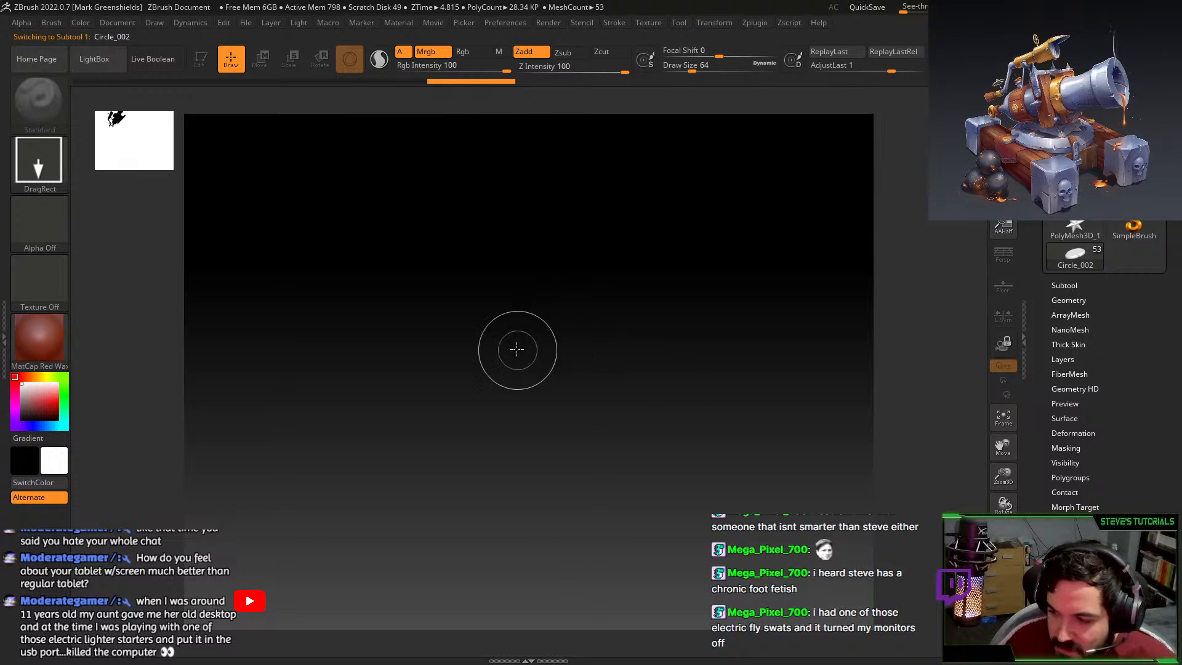
pyautogui.moveTo(515, 351)
pyautogui.mouseDown()
pyautogui.moveTo(686, 399)
pyautogui.moveTo(493, 441)
pyautogui.moveTo(519, 455)
pyautogui.mouseUp()
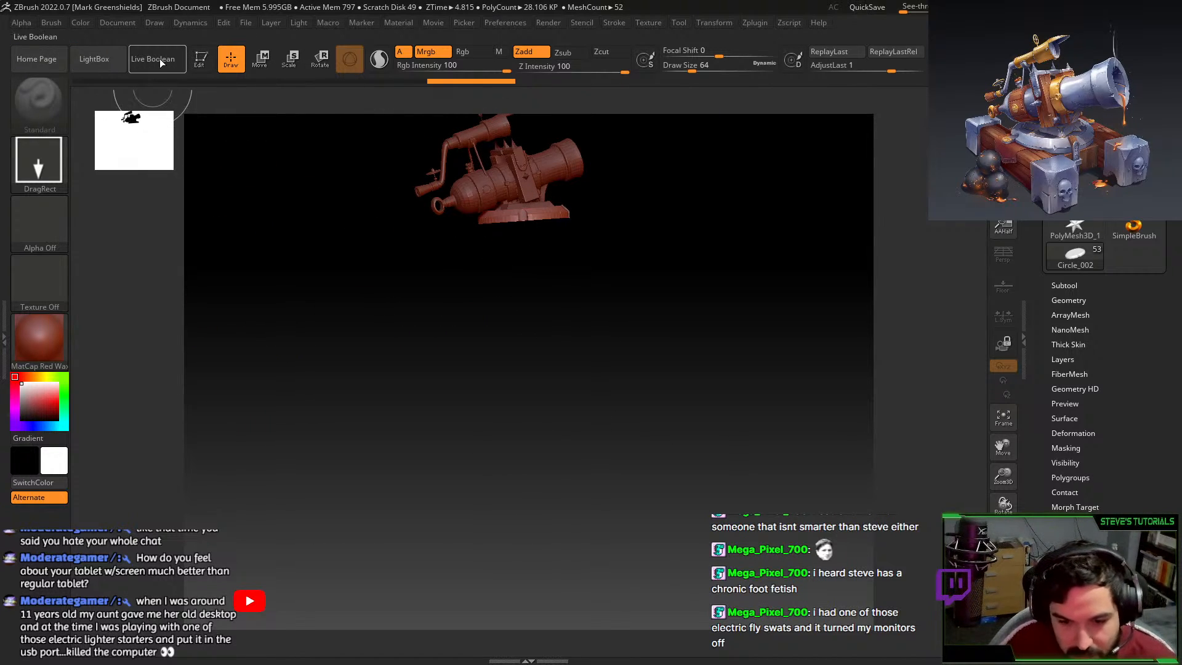
# Inspect the cannon in Edit mode and its Subtool list, then close ZBrush without saving.
pyautogui.click(199, 58)
pyautogui.press('f')
pyautogui.moveTo(707, 242); pyautogui.dragTo(620, 326)
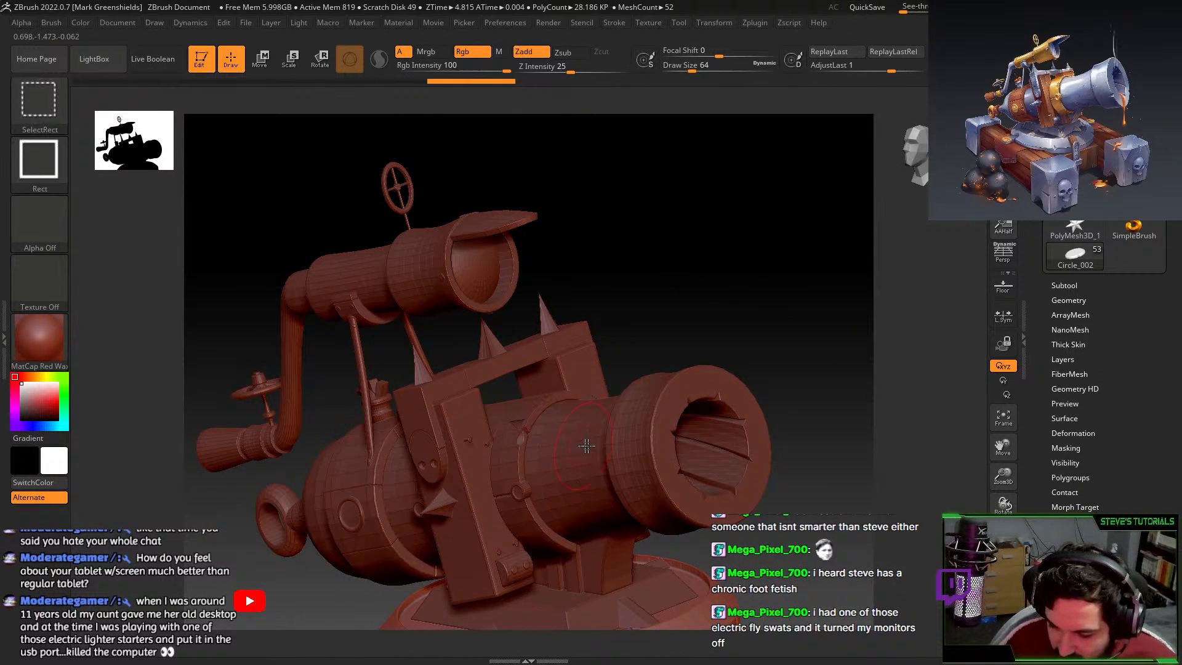
pyautogui.keyDown('ctrl'); pyautogui.click(741, 272); pyautogui.keyUp('ctrl')
pyautogui.keyDown('ctrl'); pyautogui.click(741, 272); pyautogui.keyUp('ctrl')
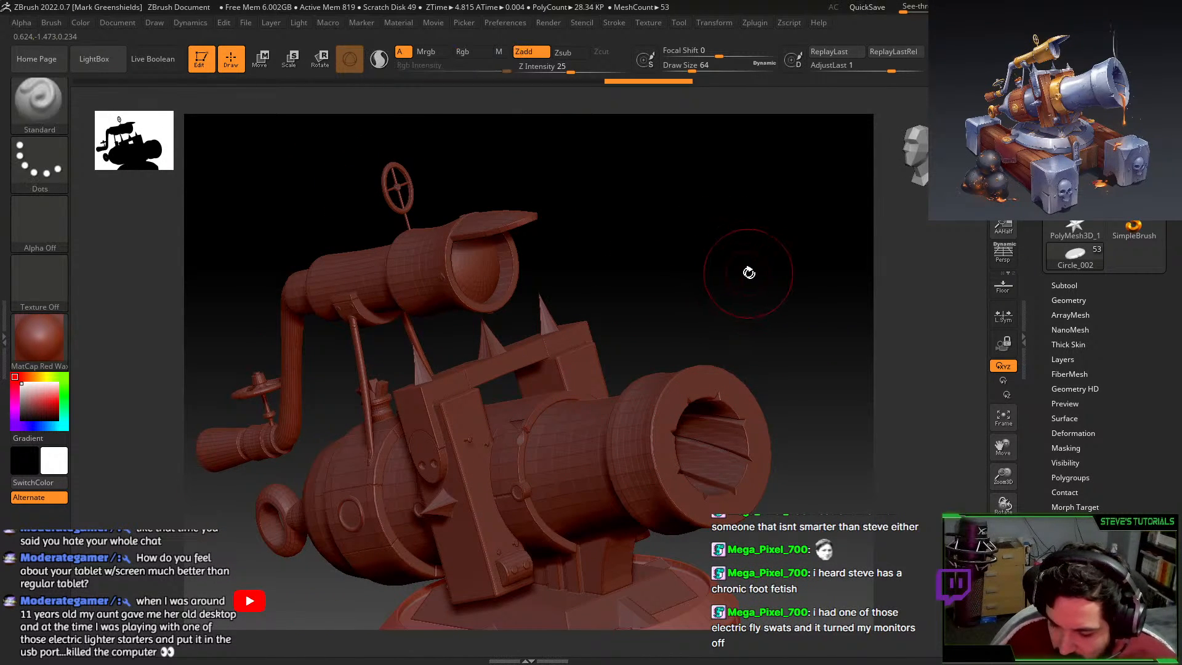
pyautogui.keyDown('alt'); pyautogui.moveTo(781, 317); pyautogui.dragTo(771, 249); pyautogui.keyUp('alt')
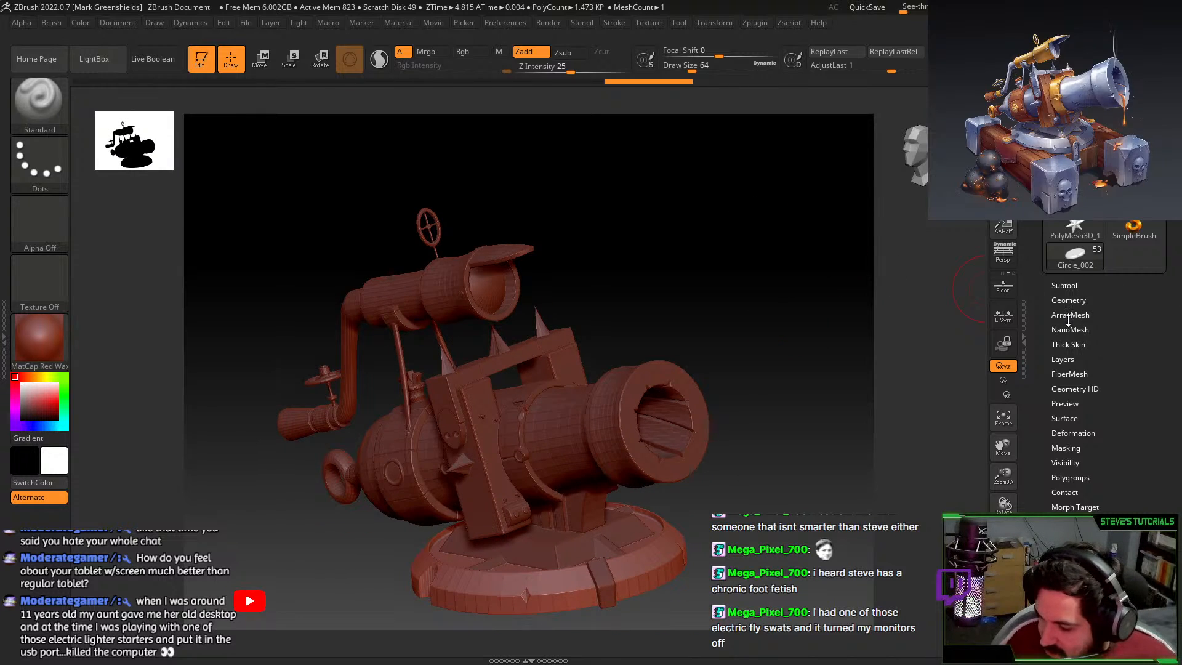
pyautogui.click(1070, 287)
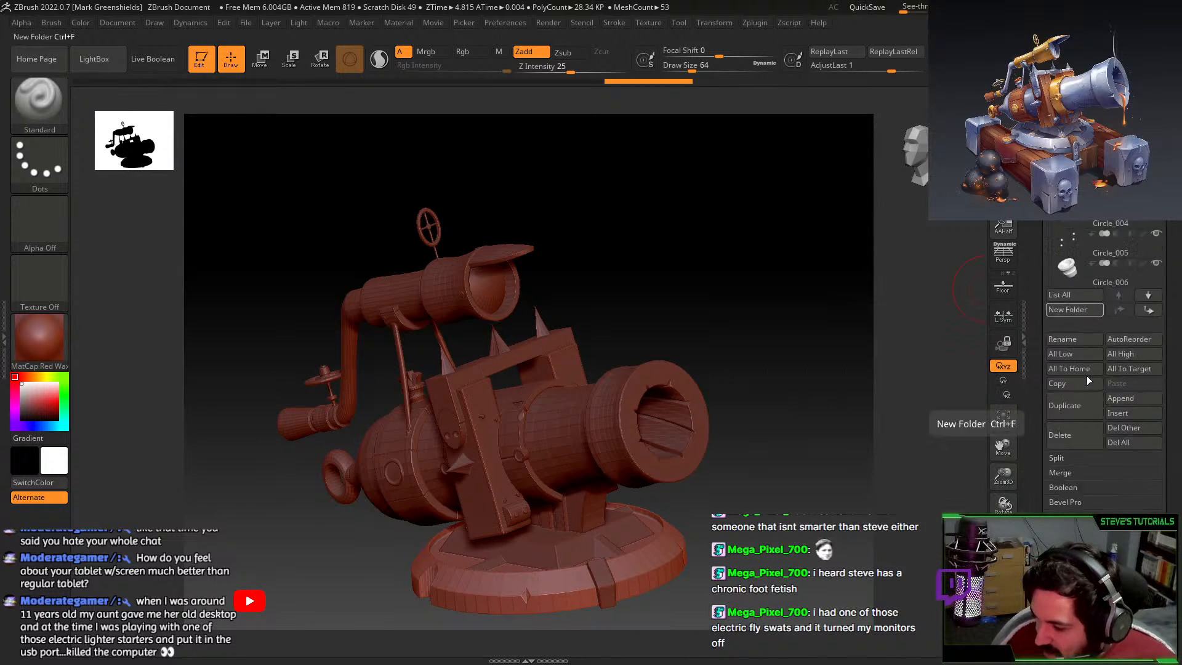
pyautogui.moveTo(1086, 238)
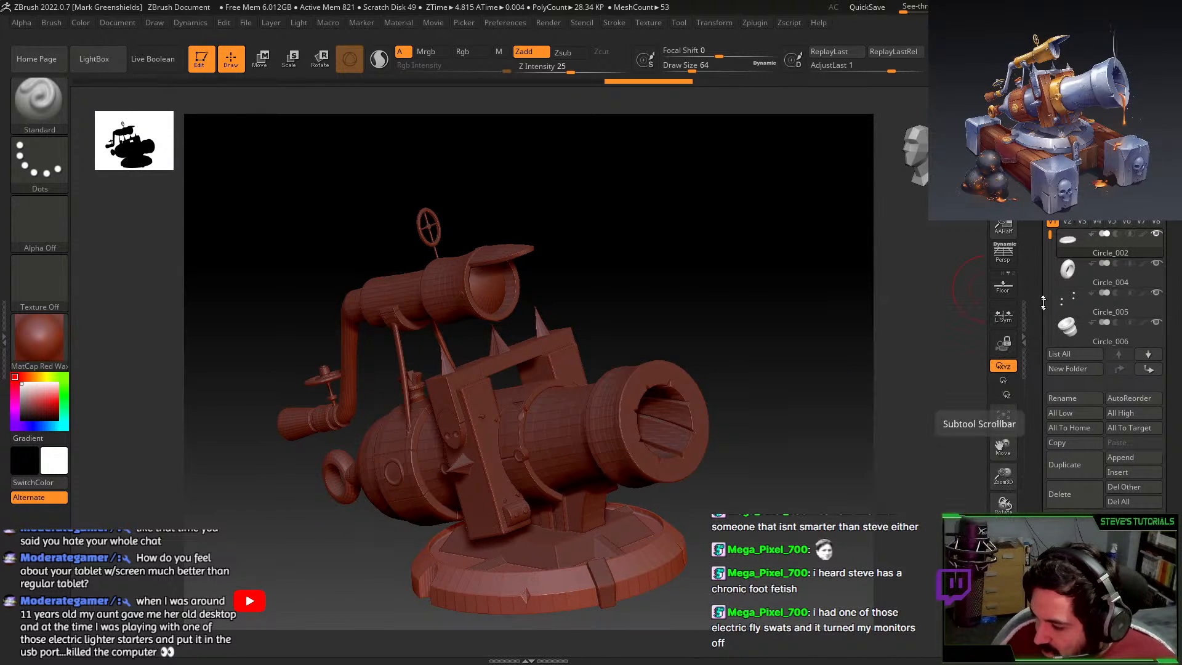
pyautogui.moveTo(1049, 236); pyautogui.dragTo(1050, 308)
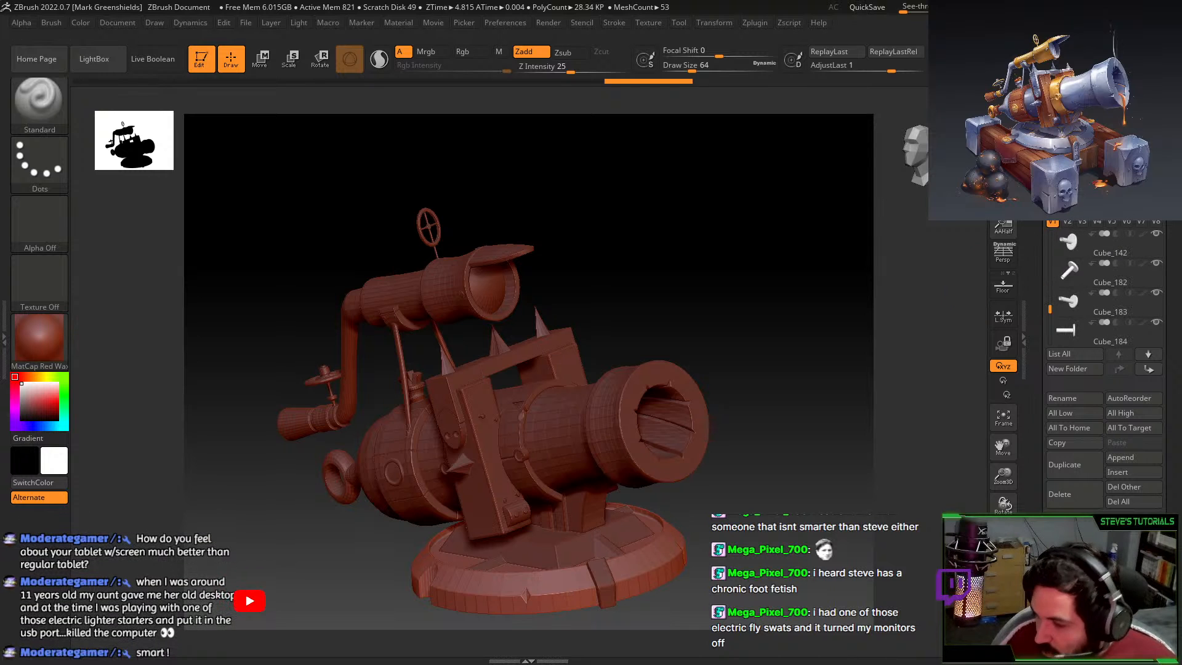
pyautogui.hotkey('alt', 'F4')
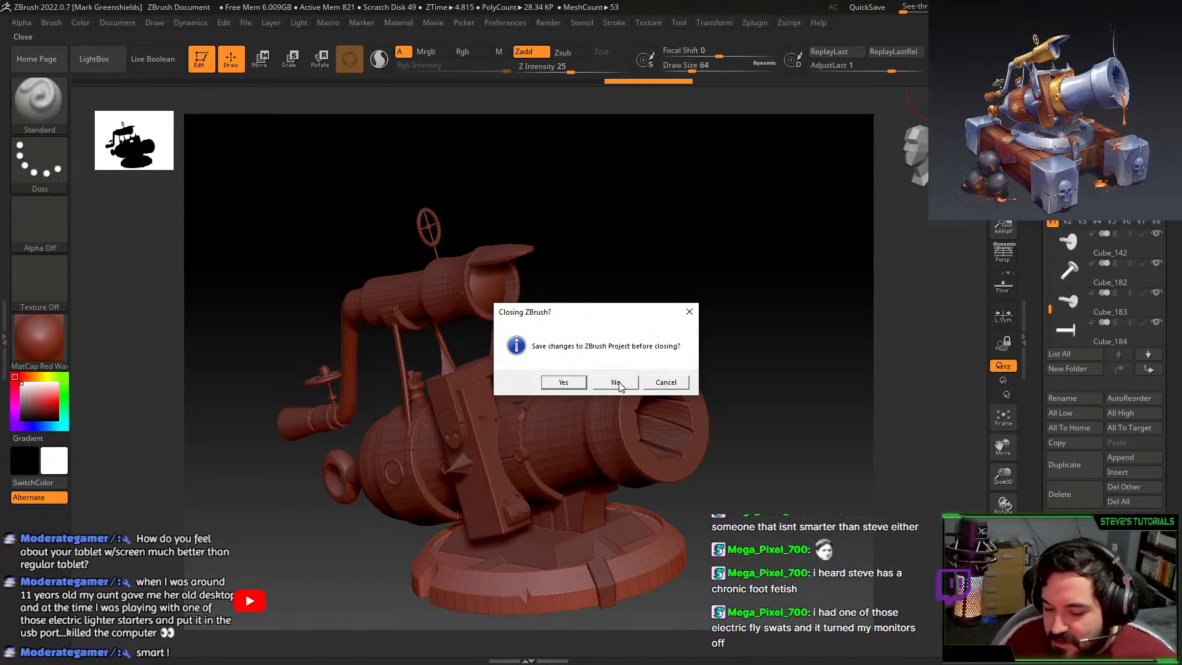
pyautogui.click(613, 379)
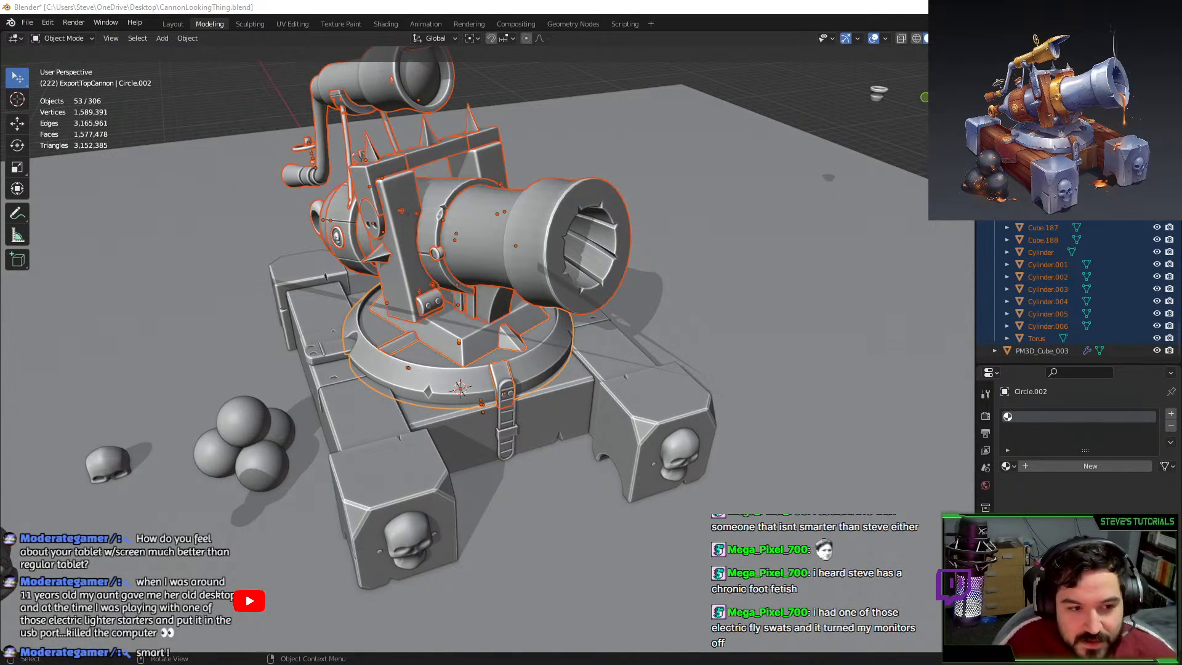
# Orbit around the selected cannon parts and try joining them, undoing each join attempt.
pyautogui.moveTo(483, 197); pyautogui.dragTo(289, 111, button='middle')
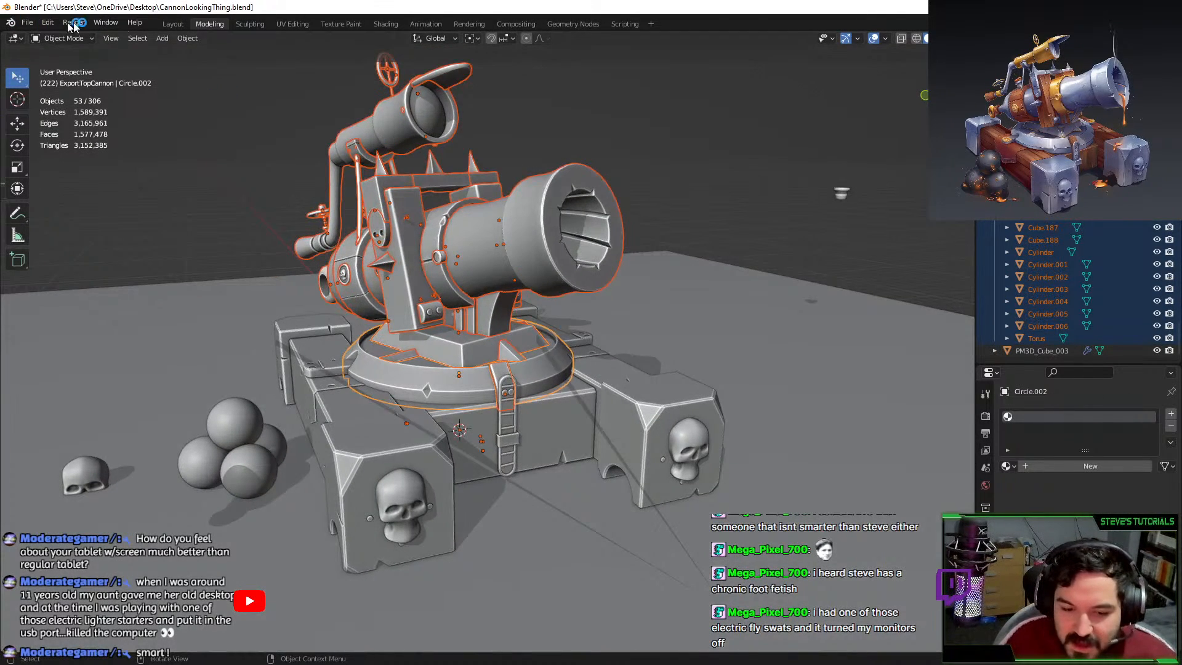
pyautogui.moveTo(594, 268); pyautogui.dragTo(645, 249, button='middle')
pyautogui.hotkey('ctrl', 'j')
pyautogui.hotkey('ctrl', 'z')
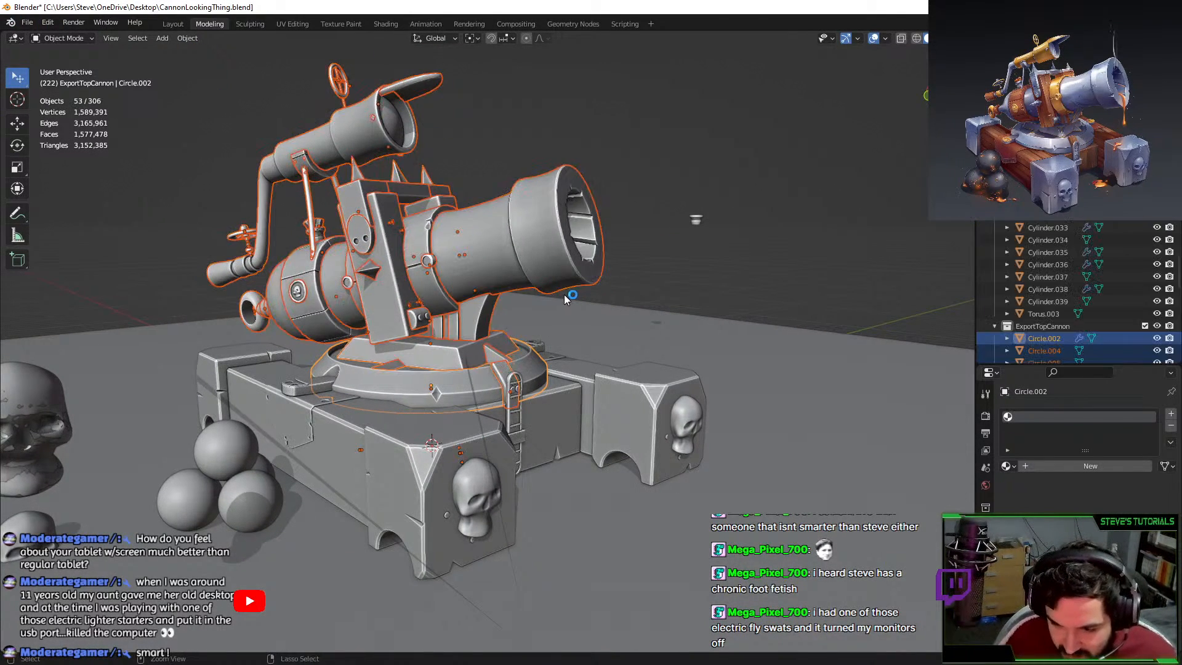
pyautogui.keyDown('shift'); pyautogui.moveTo(491, 286); pyautogui.dragTo(486, 321, button='middle'); pyautogui.keyUp('shift')
pyautogui.scroll(2, 486, 322)
pyautogui.hotkey('ctrl', 'j')
pyautogui.hotkey('ctrl', 'z')
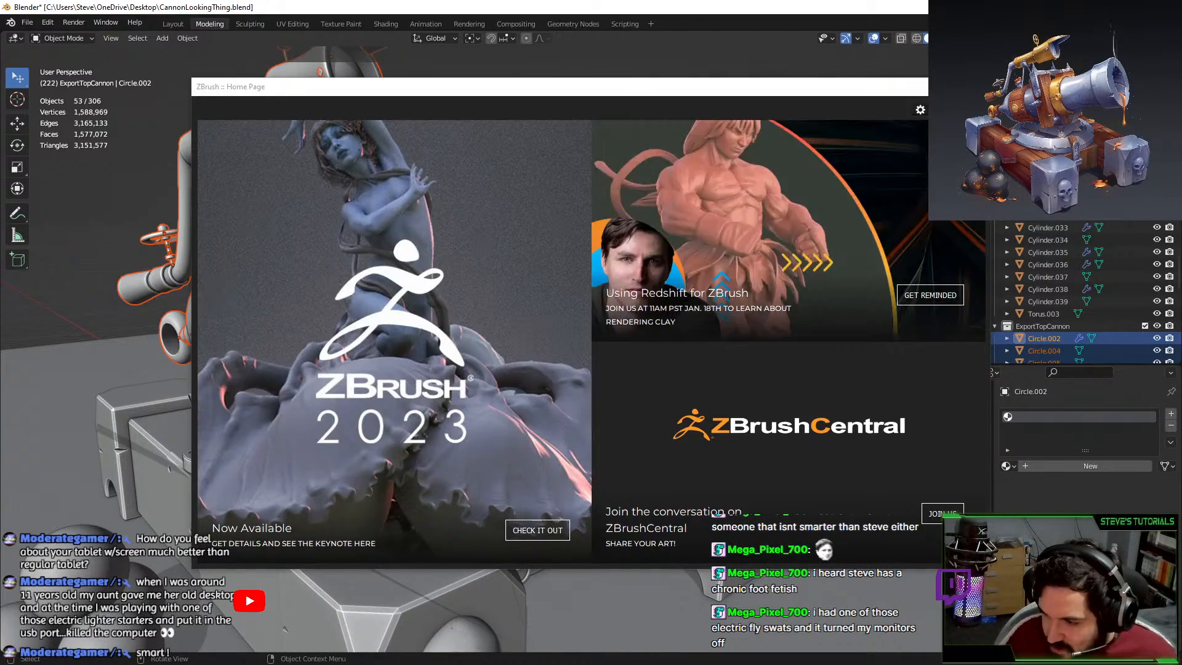
# Convert the 53 selected cannon parts to mesh and join them into Circle.002.
pyautogui.click(978, 86)
pyautogui.moveTo(741, 168); pyautogui.dragTo(669, 293, button='middle')
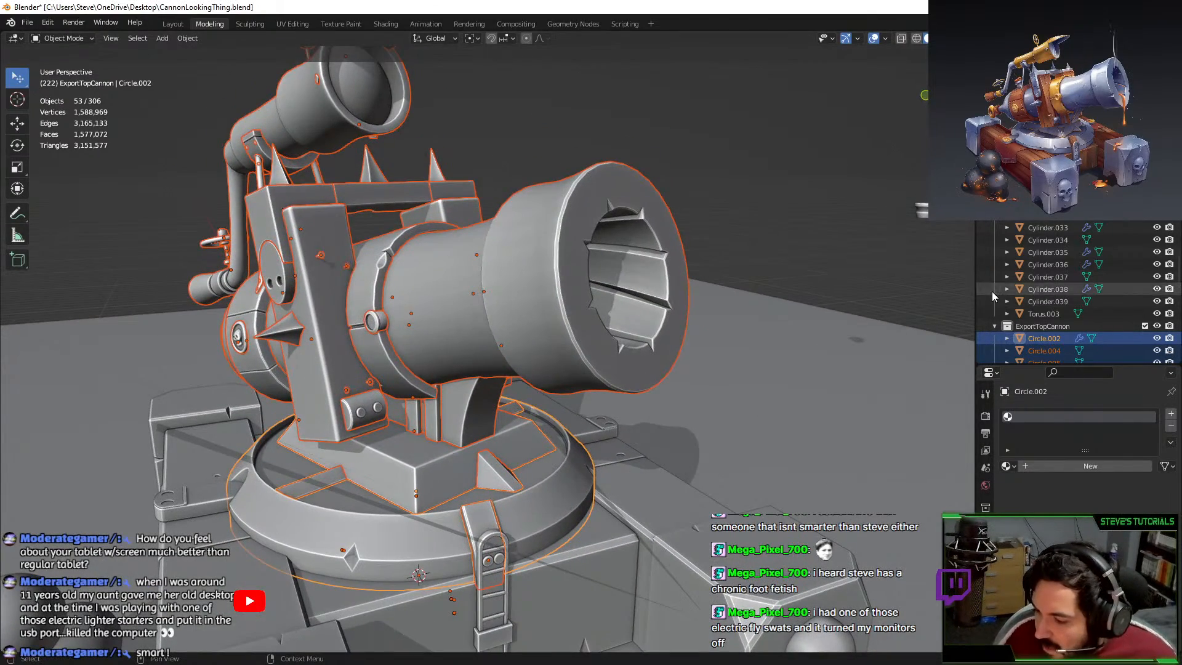
pyautogui.scroll(-4, 991, 290)
pyautogui.moveTo(892, 326); pyautogui.dragTo(843, 287, button='middle')
pyautogui.press('F3')
pyautogui.write('cic')
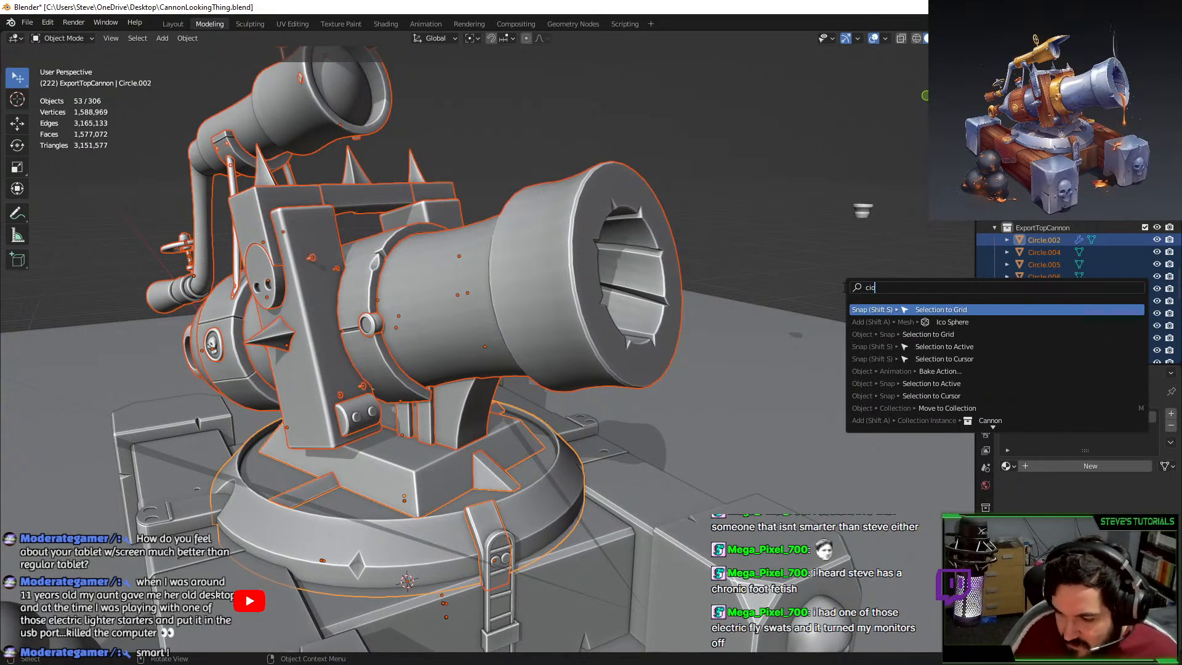
pyautogui.press('BackSpace')
pyautogui.press('BackSpace')
pyautogui.write('onv')
pyautogui.press('Return')
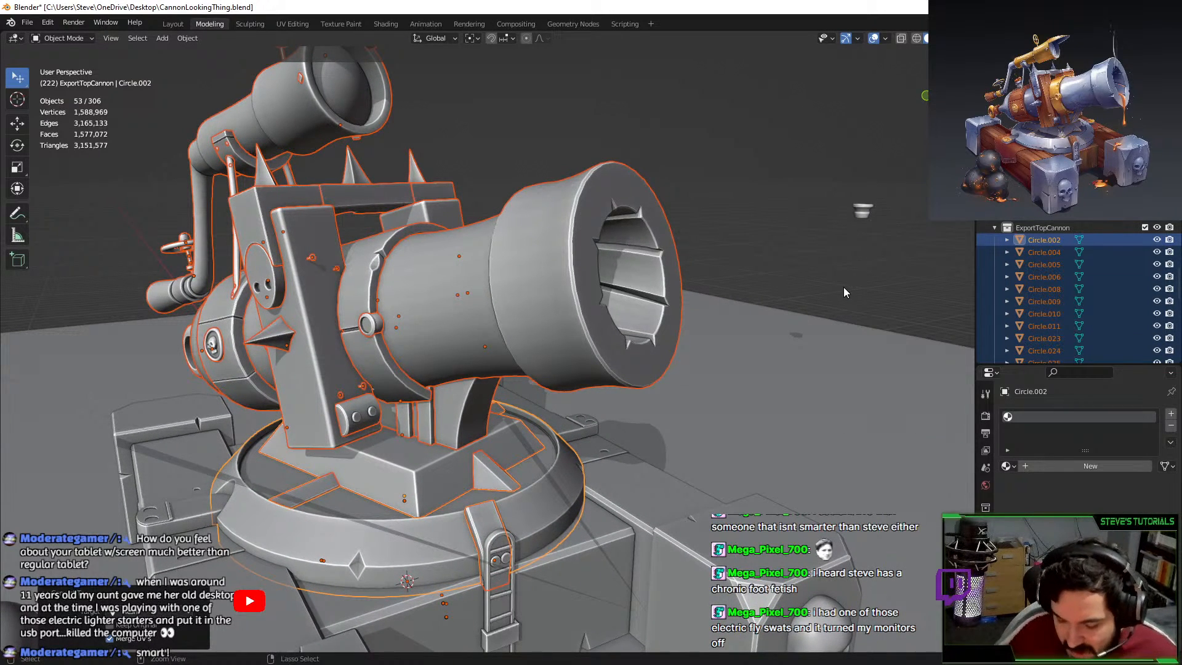
pyautogui.hotkey('ctrl', 'j')
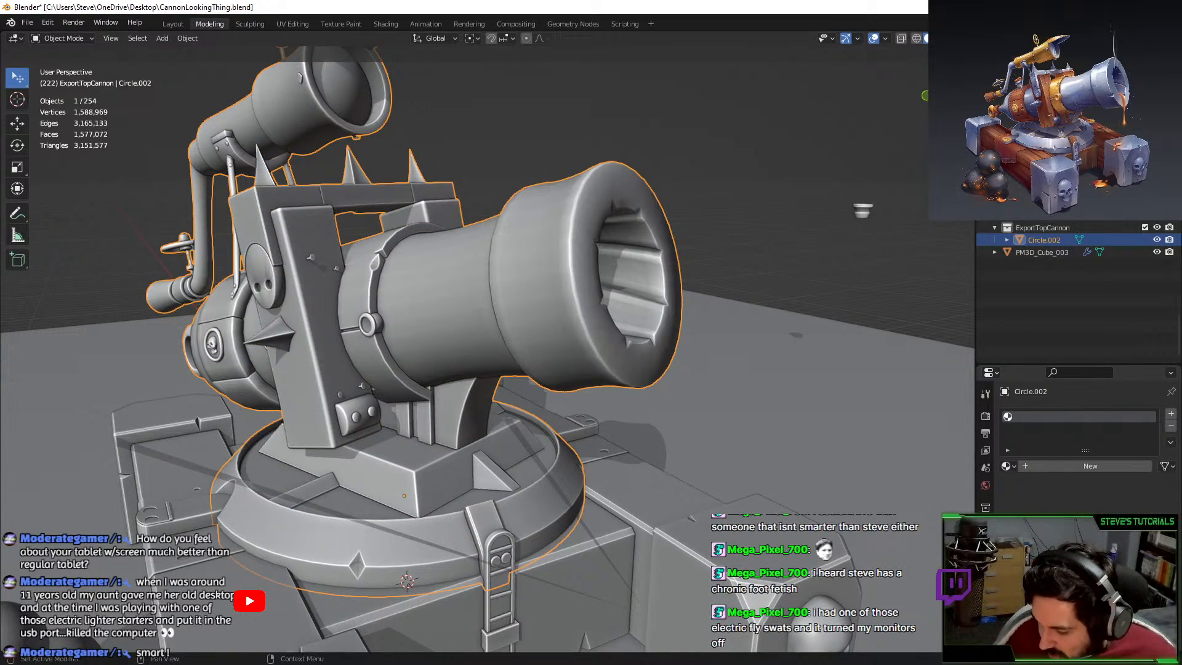
# Check the joined object's mesh data properties and open the File menu for export.
pyautogui.click(985, 615)
pyautogui.scroll(-7, 1070, 535)
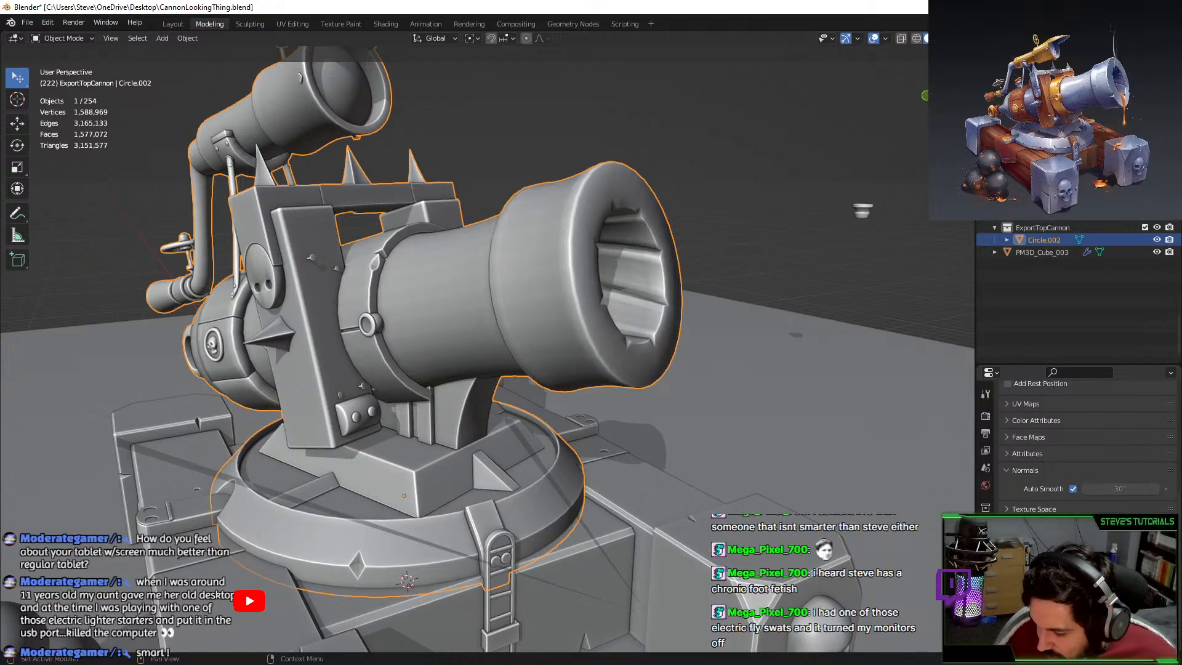
pyautogui.moveTo(615, 345); pyautogui.dragTo(412, 353, button='middle')
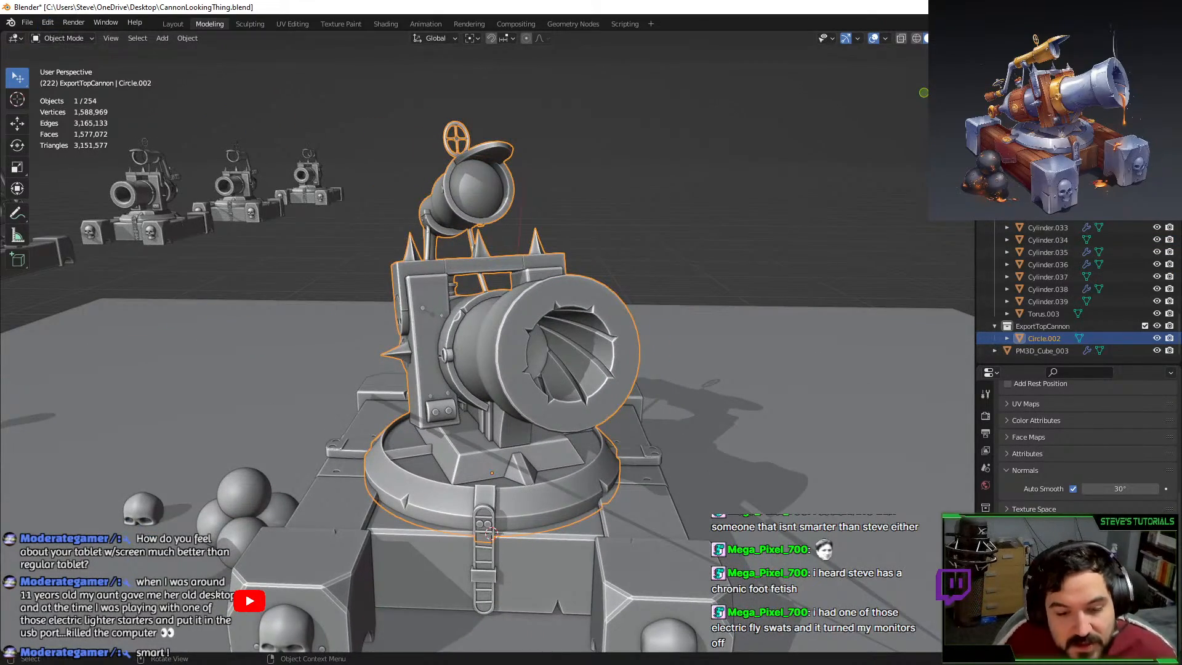
pyautogui.click(28, 22)
# Export the selection as FBX over CannonTop_LP.fbx, load CannonBase_LP.fbx, and bring ZBrush over Blender.
pyautogui.moveTo(73, 201)
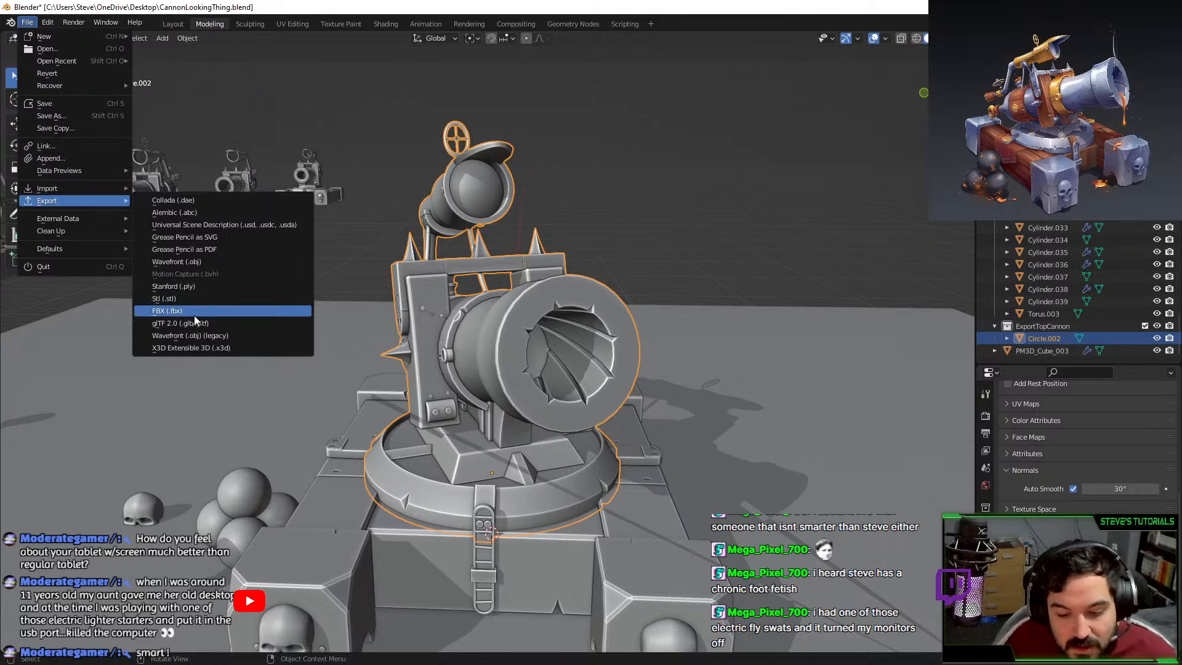
pyautogui.click(194, 314)
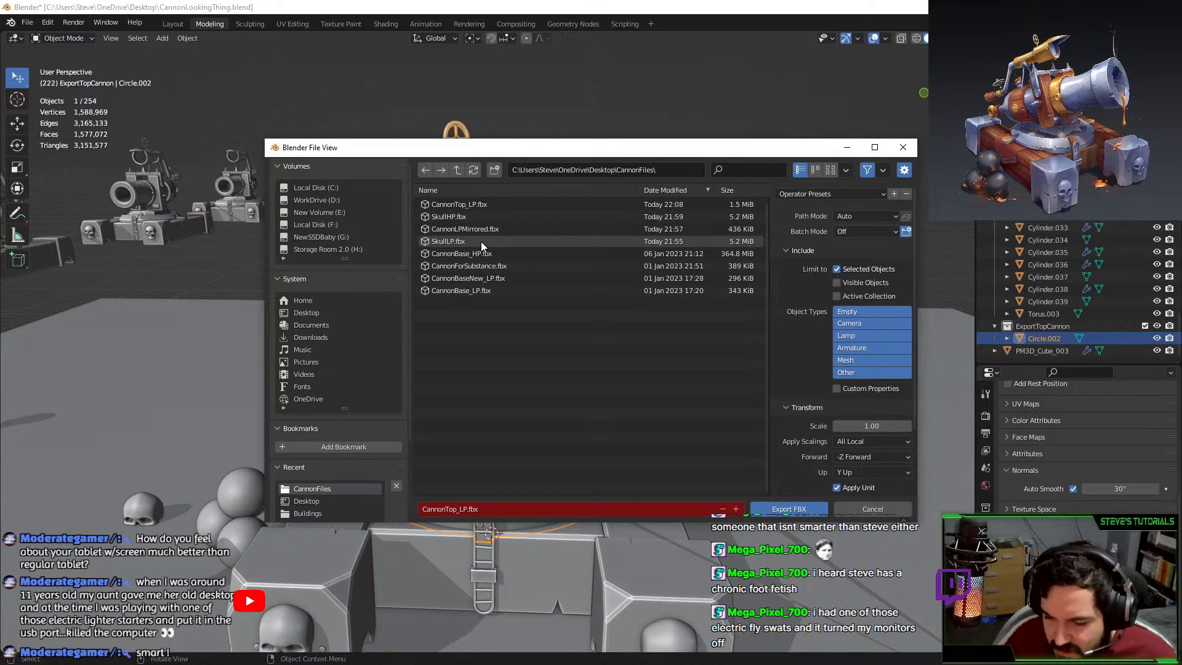
pyautogui.doubleClick(481, 206)
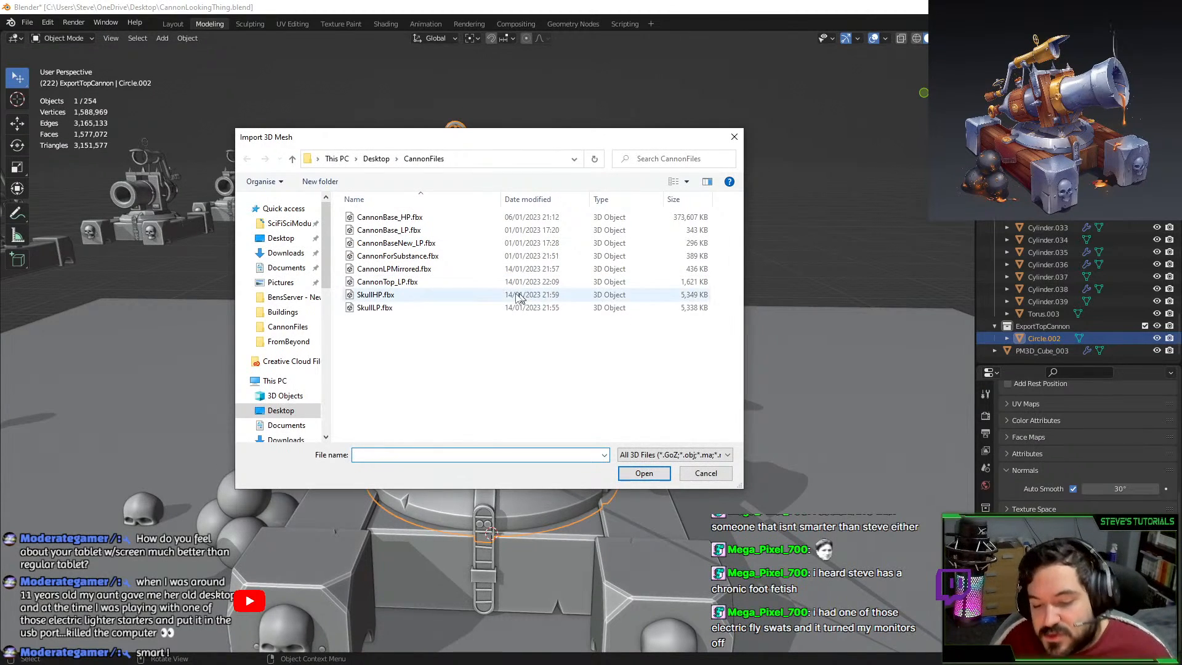
pyautogui.doubleClick(410, 232)
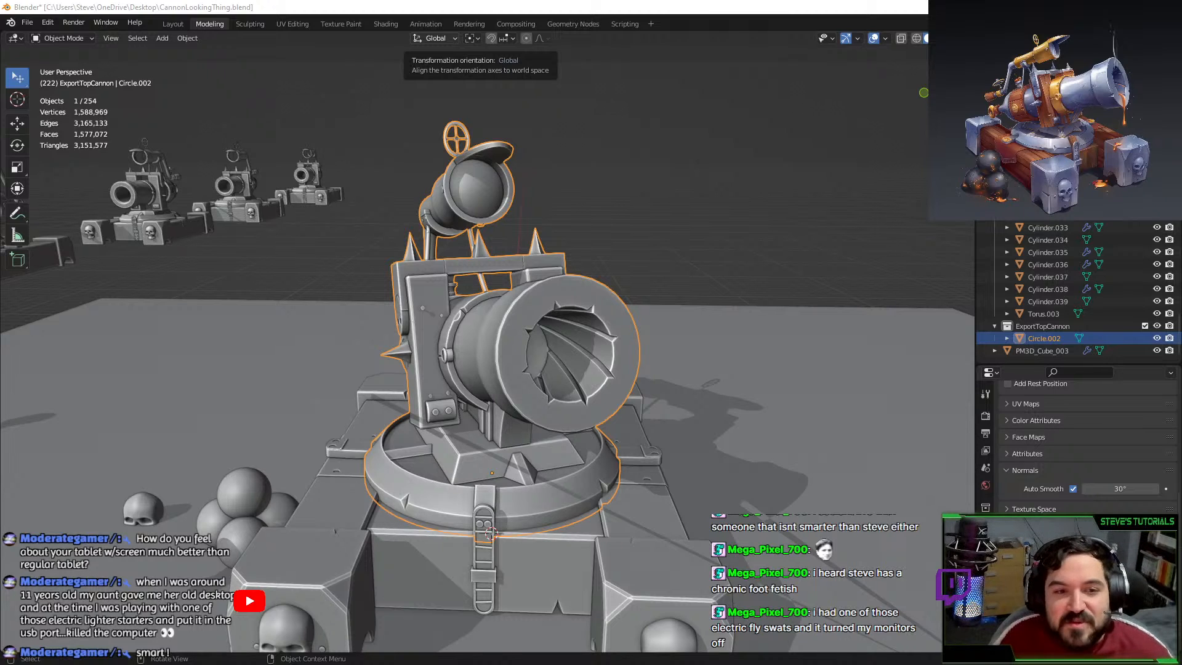
pyautogui.moveTo(228, 1); pyautogui.dragTo(433, 98)
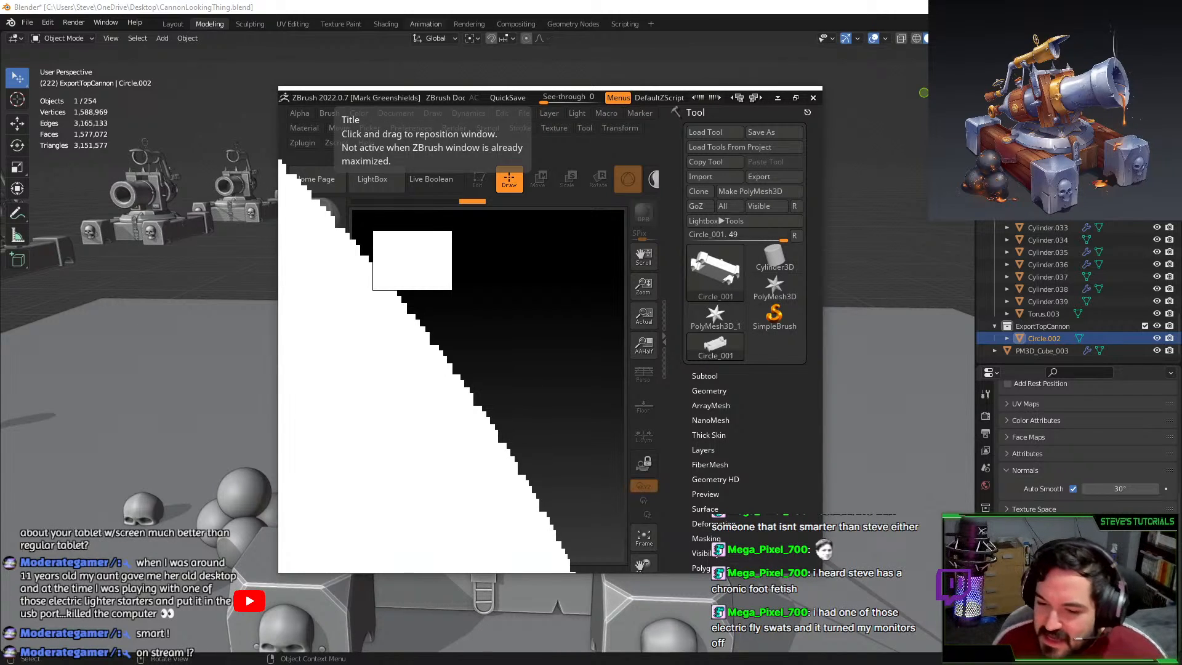
# Maximize ZBrush, clear the canvas, and import CannonTop_LP.fbx with the default FBX options.
pyautogui.click(795, 97)
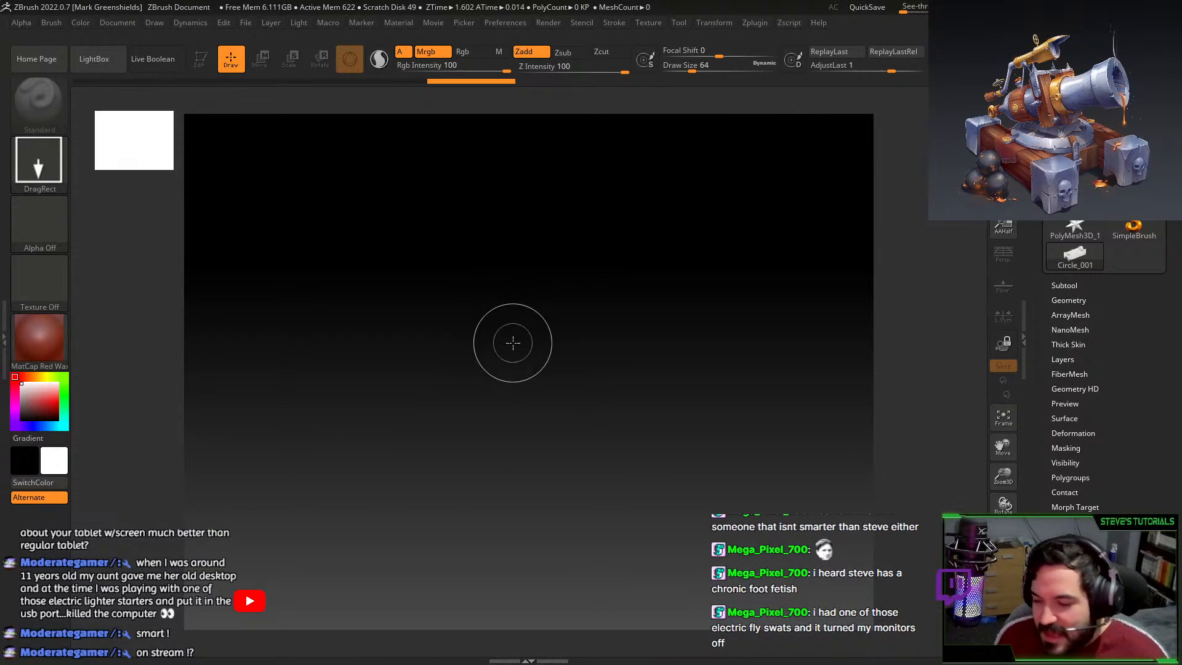
pyautogui.moveTo(534, 327)
pyautogui.mouseDown()
pyautogui.moveTo(590, 343)
pyautogui.moveTo(669, 491)
pyautogui.moveTo(522, 557)
pyautogui.mouseUp()
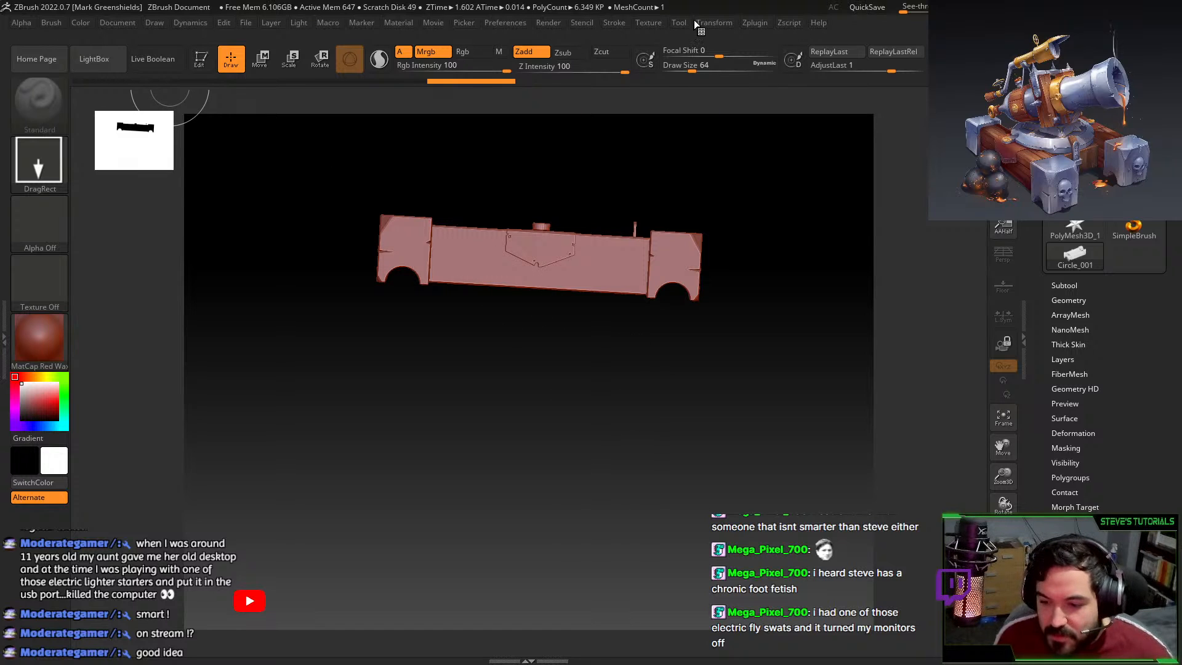
pyautogui.hotkey('ctrl', 'n')
pyautogui.click(678, 23)
pyautogui.click(706, 91)
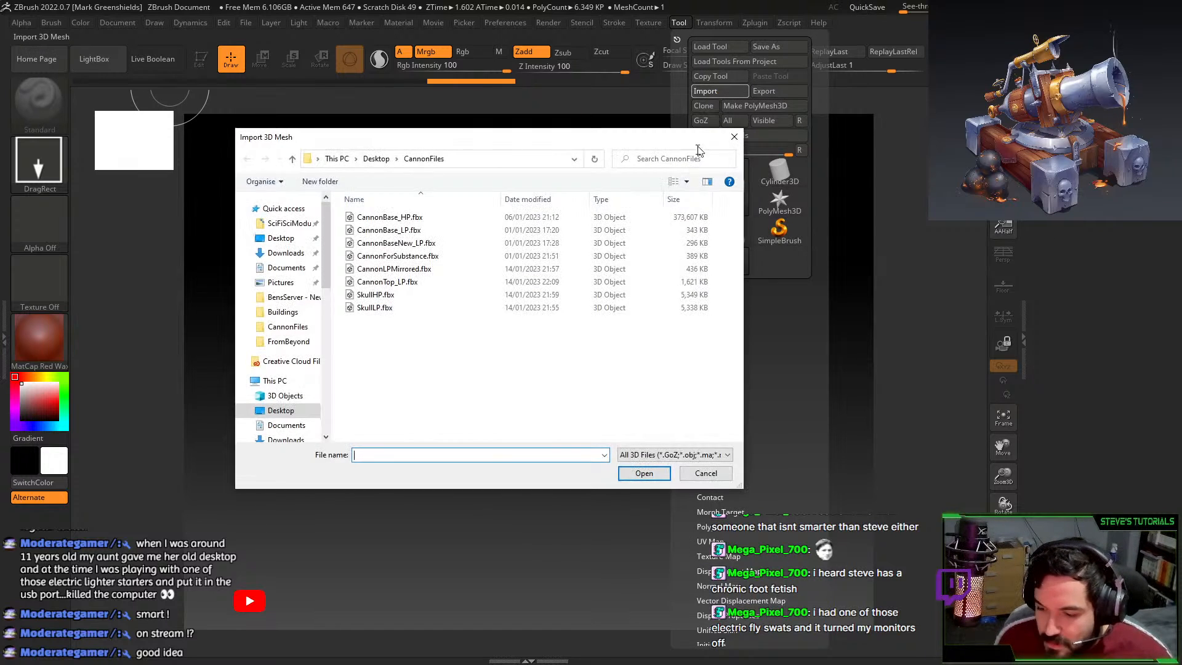
pyautogui.doubleClick(423, 283)
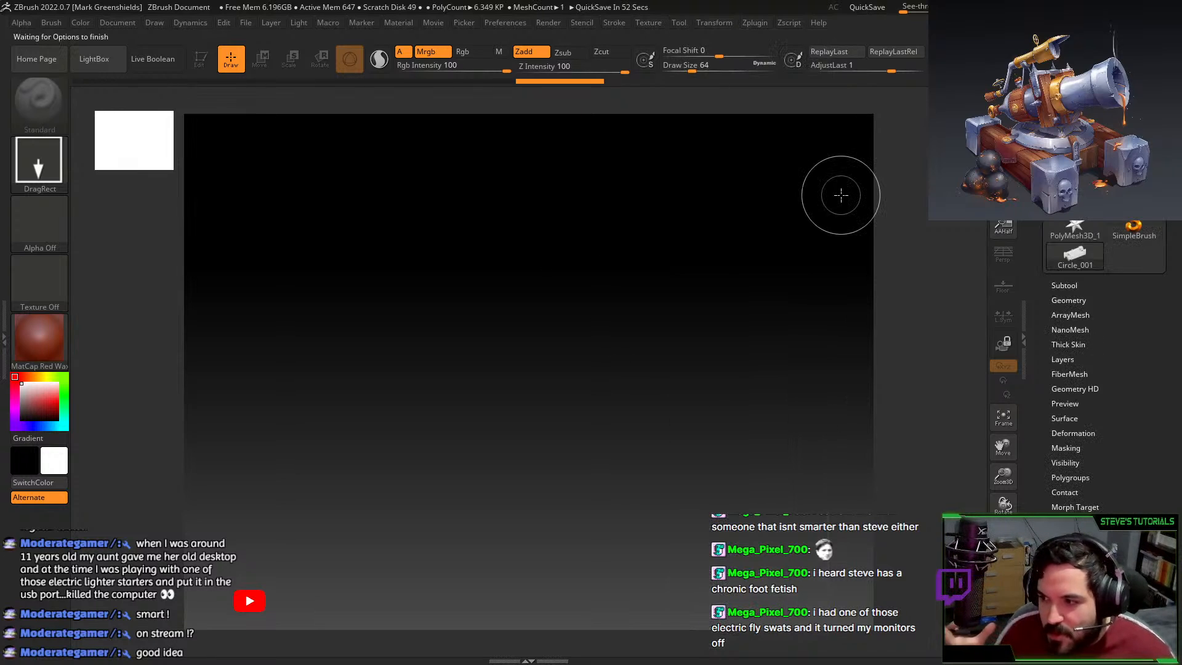
pyautogui.click(555, 475)
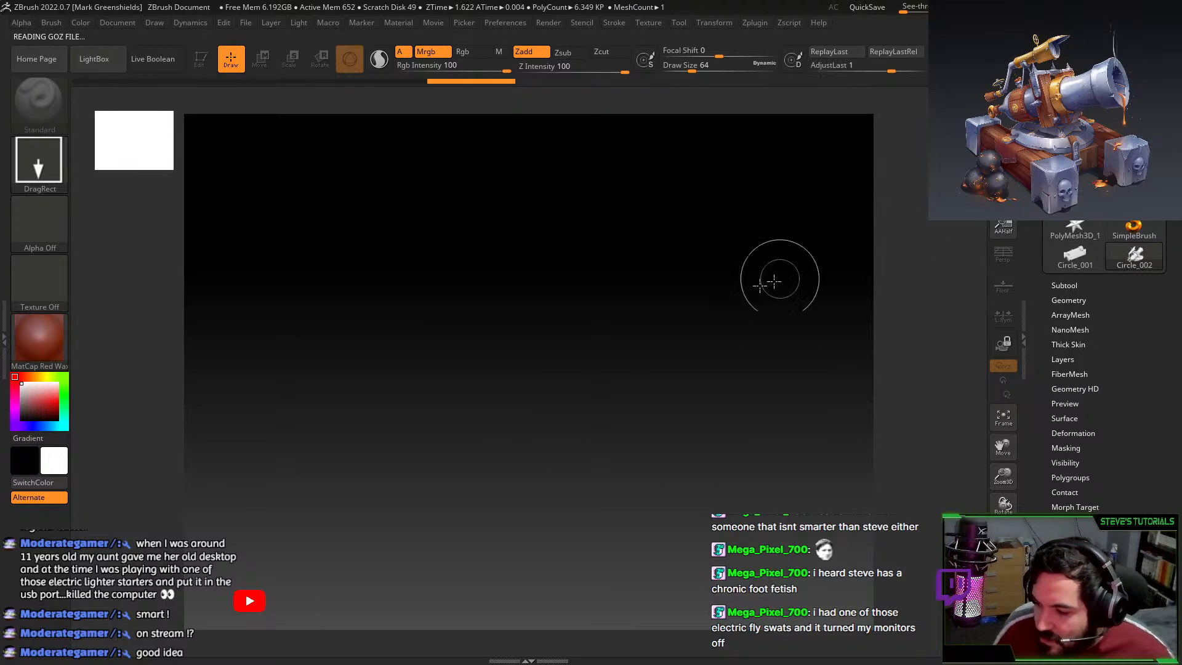
# Draw the imported cannon on the canvas and rotate it to show the muzzle and crank.
pyautogui.moveTo(488, 357); pyautogui.dragTo(488, 510)
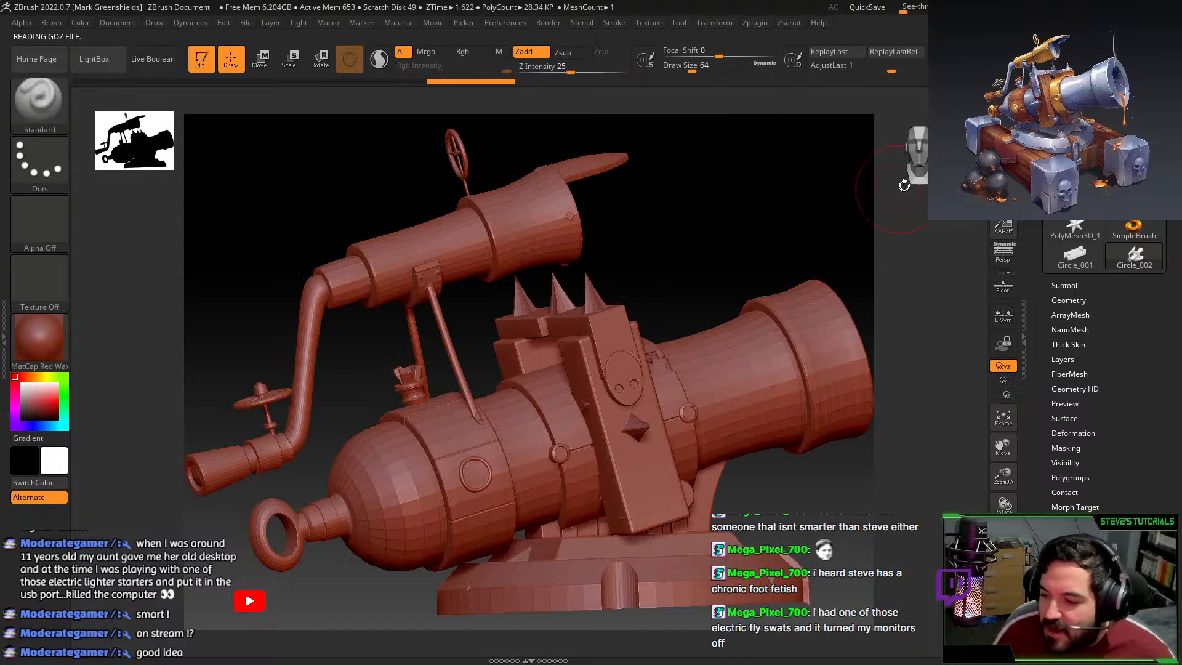
pyautogui.moveTo(791, 235); pyautogui.dragTo(664, 290)
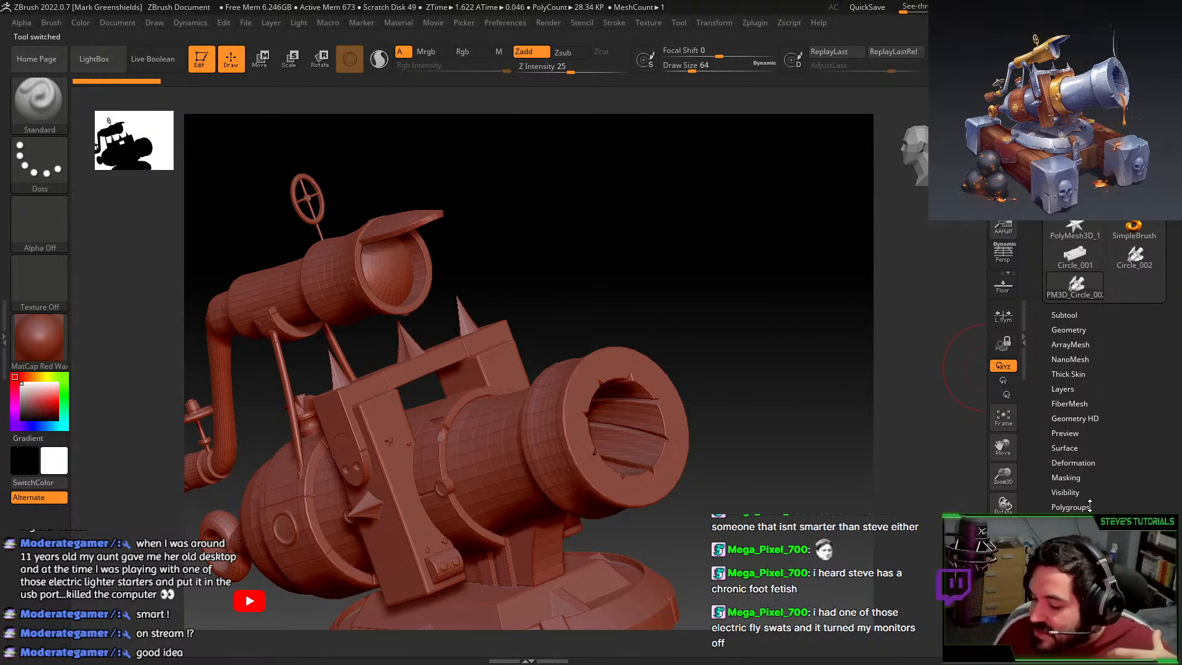
pyautogui.click(1088, 506)
pyautogui.moveTo(800, 326); pyautogui.dragTo(726, 219)
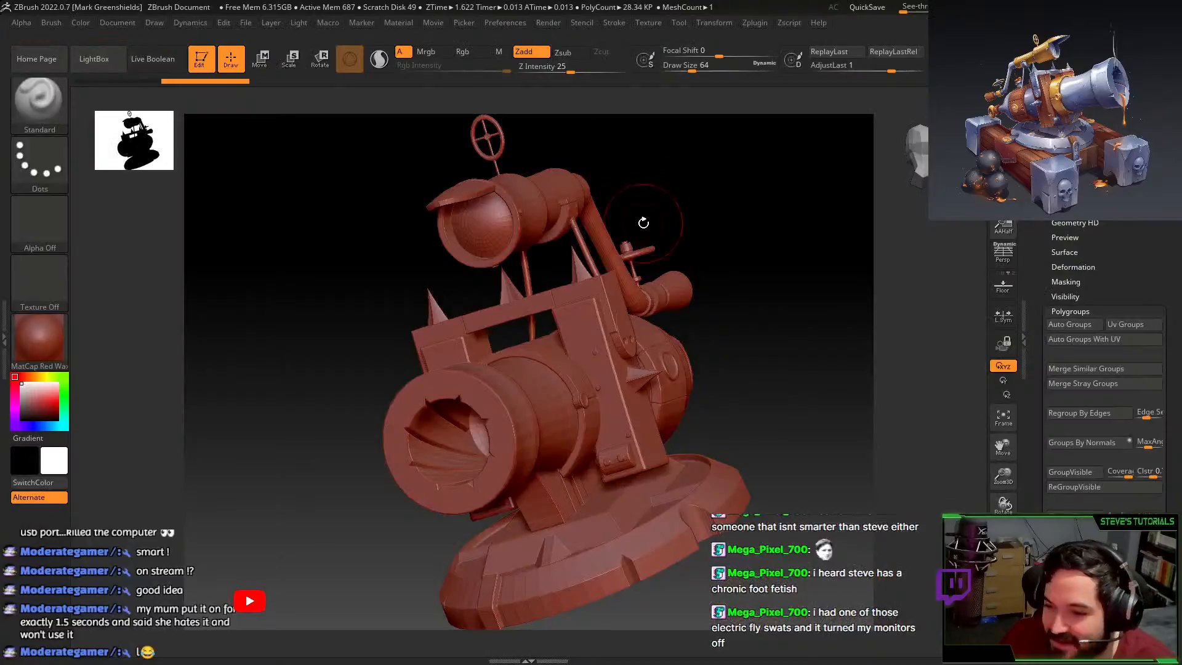
# Rotate to a side view, solo the barrel subtool, and undo the smoothing stroke.
pyautogui.moveTo(773, 317); pyautogui.dragTo(462, 368)
pyautogui.keyDown('ctrl'); pyautogui.keyDown('shift'); pyautogui.click(463, 368); pyautogui.keyUp('shift'); pyautogui.keyUp('ctrl')
pyautogui.moveTo(422, 274)
pyautogui.mouseDown()
pyautogui.moveTo(702, 304)
pyautogui.moveTo(648, 332)
pyautogui.moveTo(695, 329)
pyautogui.moveTo(673, 351)
pyautogui.moveTo(741, 306)
pyautogui.moveTo(706, 287)
pyautogui.moveTo(780, 306)
pyautogui.moveTo(667, 483)
pyautogui.moveTo(575, 488)
pyautogui.moveTo(648, 296)
pyautogui.moveTo(321, 420)
pyautogui.mouseUp()
pyautogui.hotkey('ctrl', 'z')
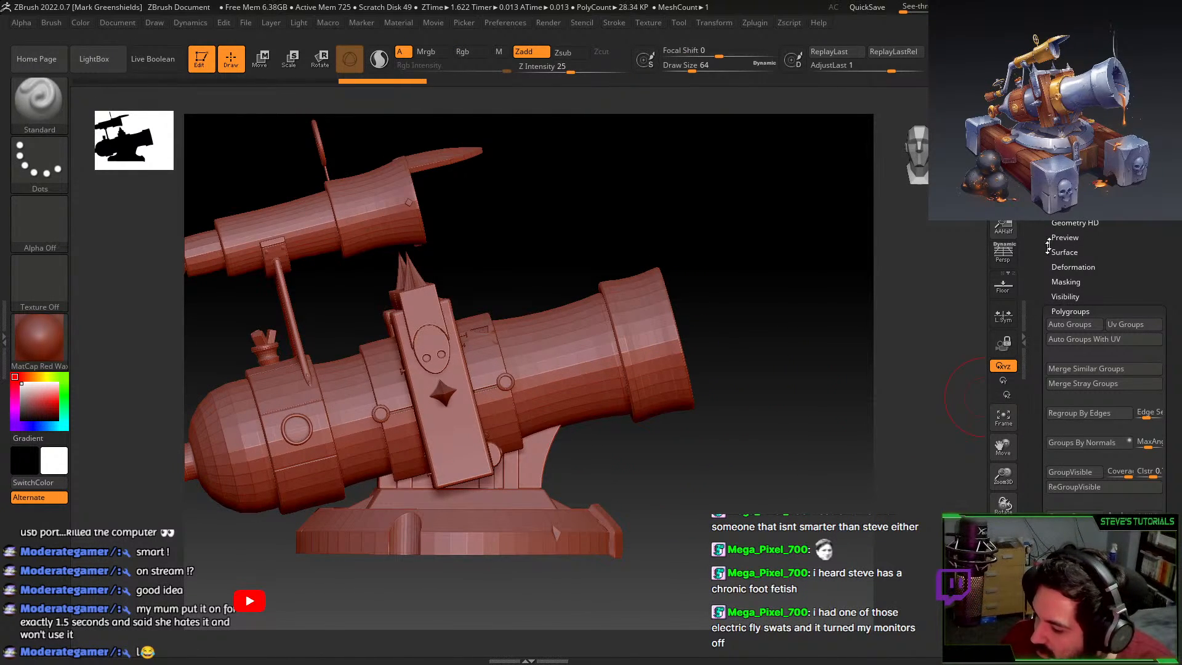
# Test-subdivide the cannon with Geometry > Divide, inspect the result, and undo it.
pyautogui.click(1066, 134)
pyautogui.click(1059, 246)
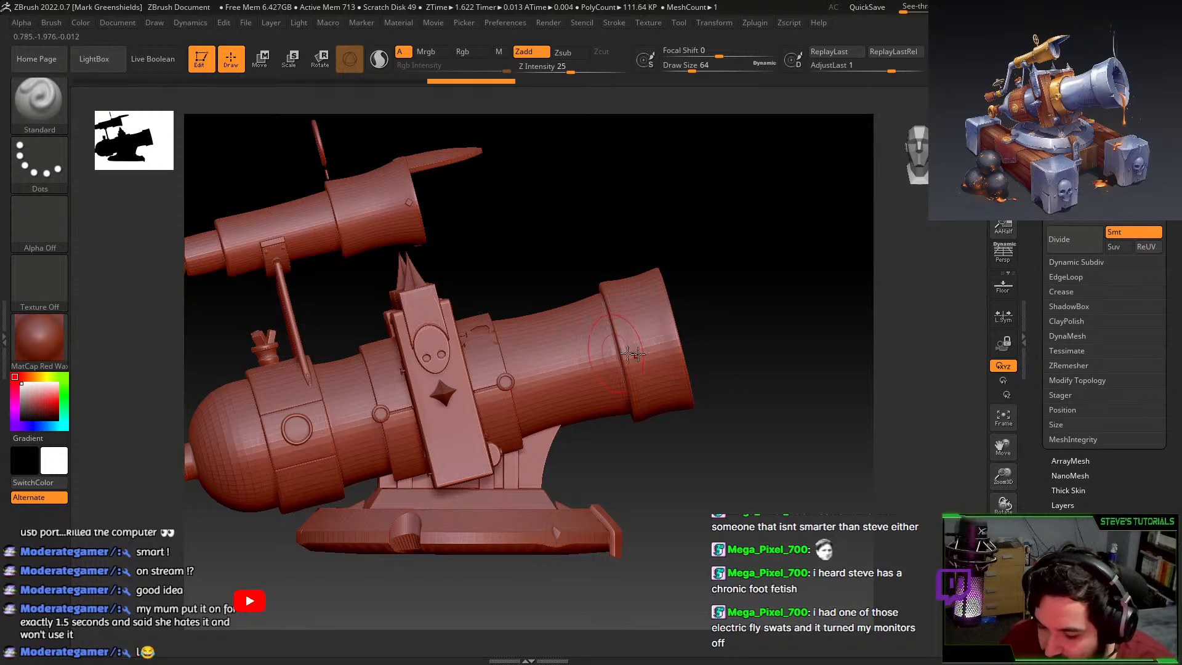
pyautogui.moveTo(791, 487); pyautogui.dragTo(670, 282)
pyautogui.hotkey('ctrl', 'z')
pyautogui.hotkey('ctrl', 'z')
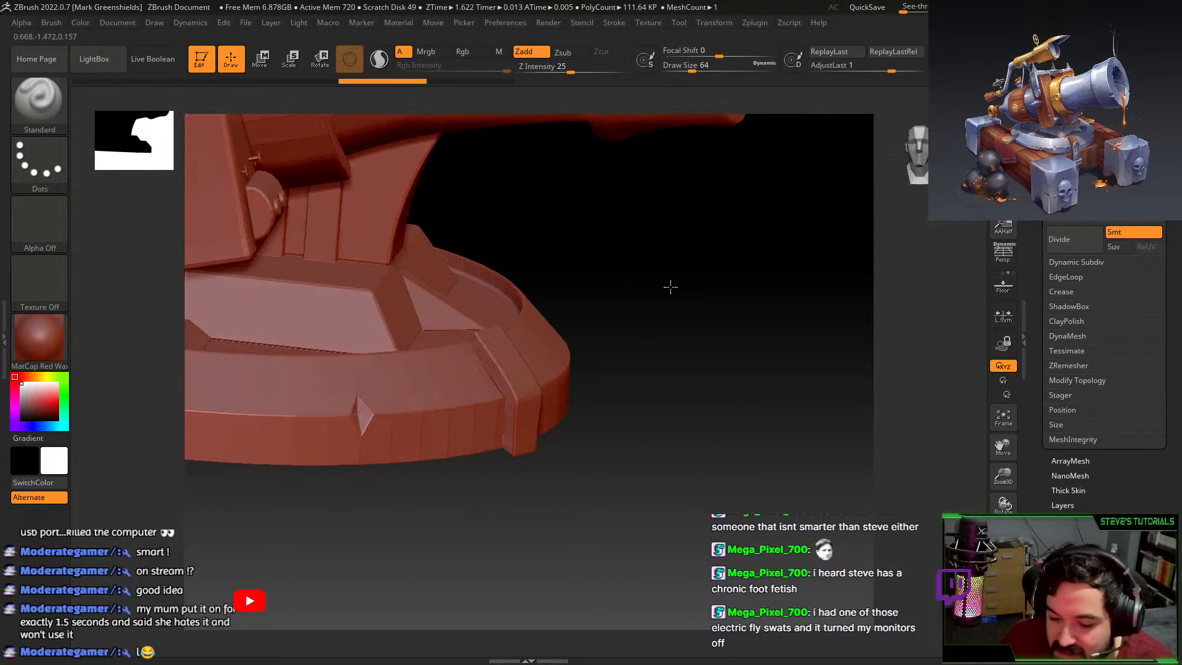
pyautogui.click(1071, 239)
pyautogui.hotkey('ctrl', 'z')
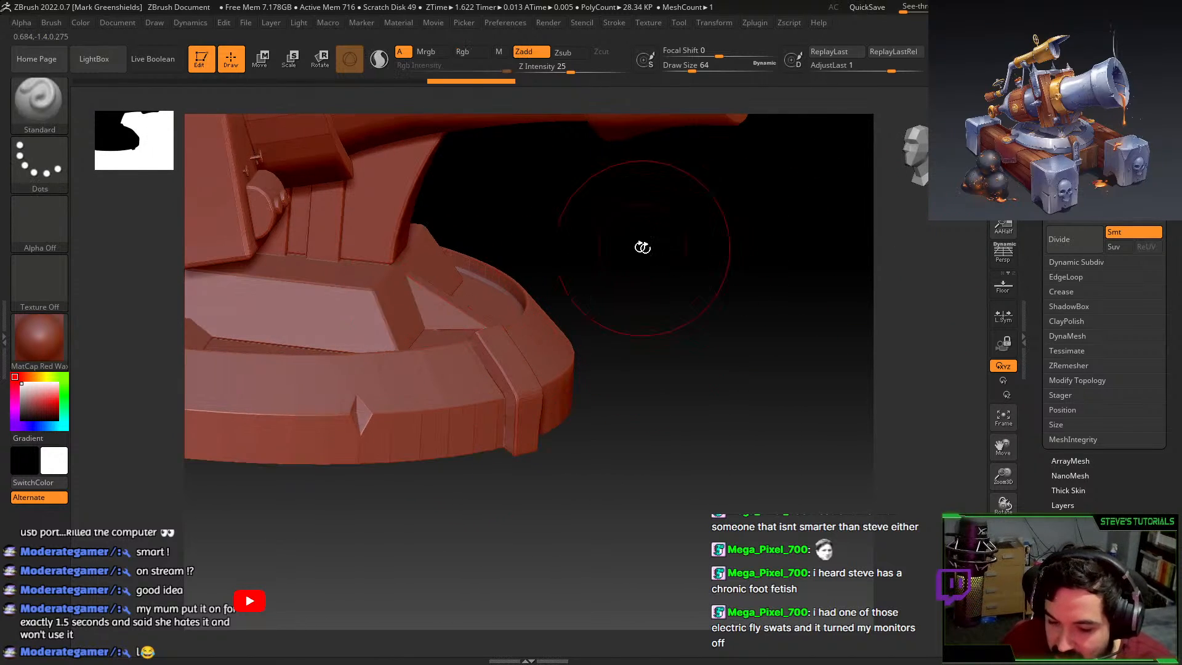
# Turn Smt off and divide the mesh twice to keep hard edges.
pyautogui.click(1129, 231)
pyautogui.click(1085, 243)
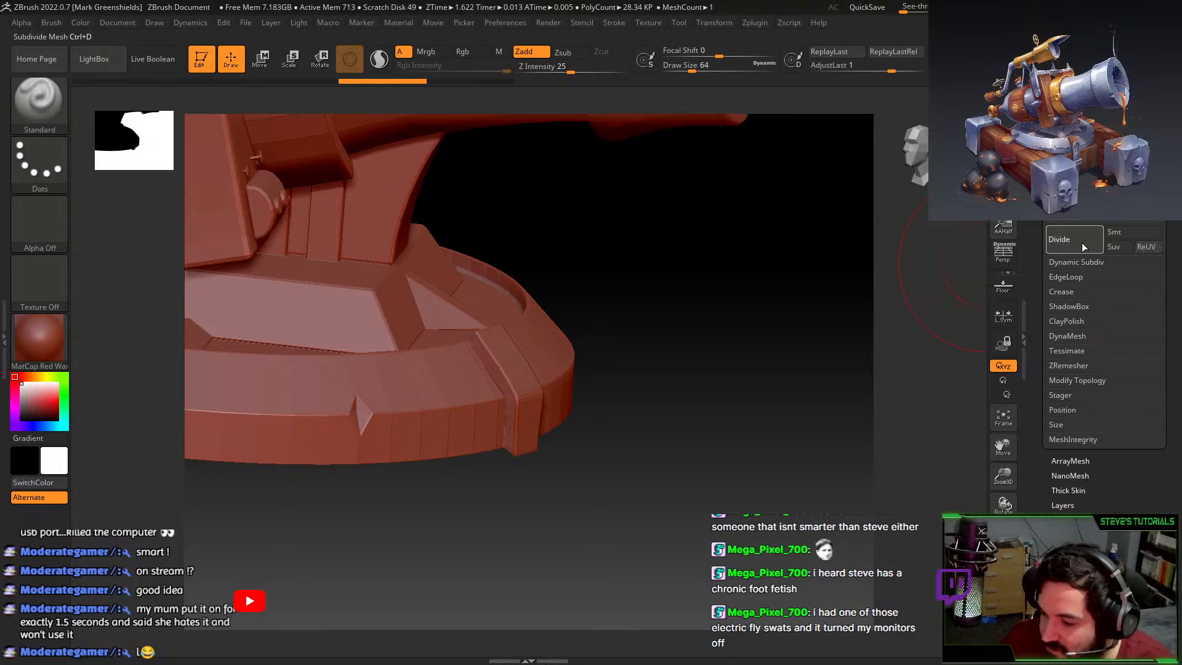
pyautogui.click(1083, 241)
pyautogui.moveTo(722, 304); pyautogui.dragTo(759, 286)
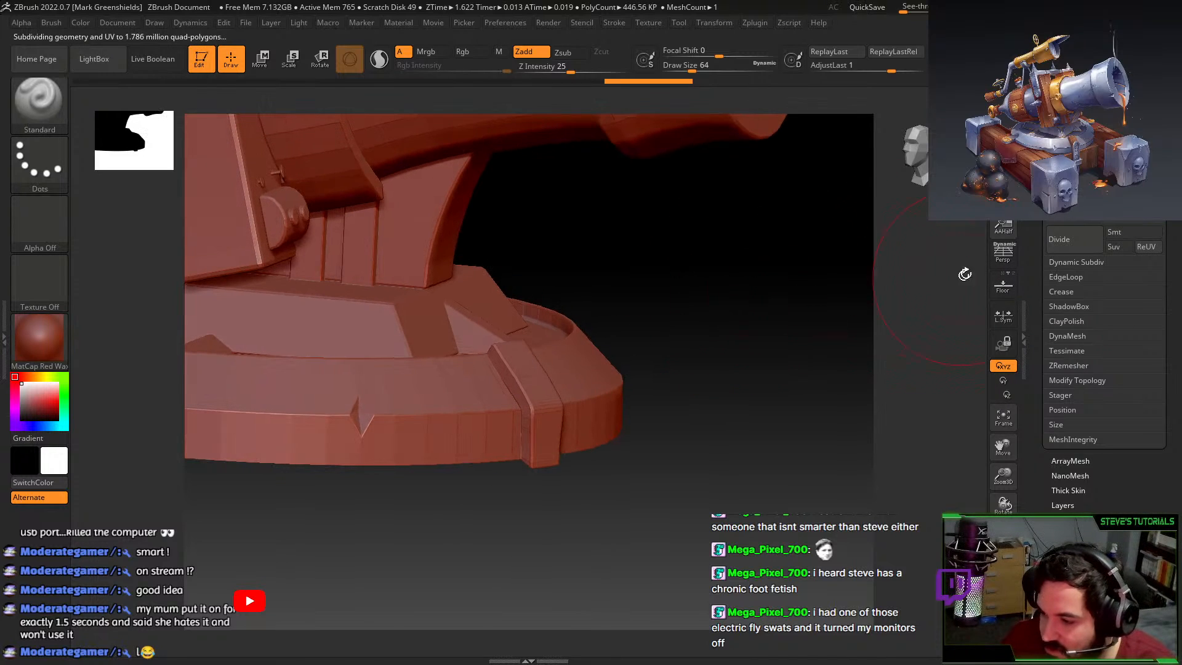
# Turn Smt back on and divide twice more, reaching 28.579 million polygons, then inspect the base.
pyautogui.click(1113, 230)
pyautogui.click(1075, 243)
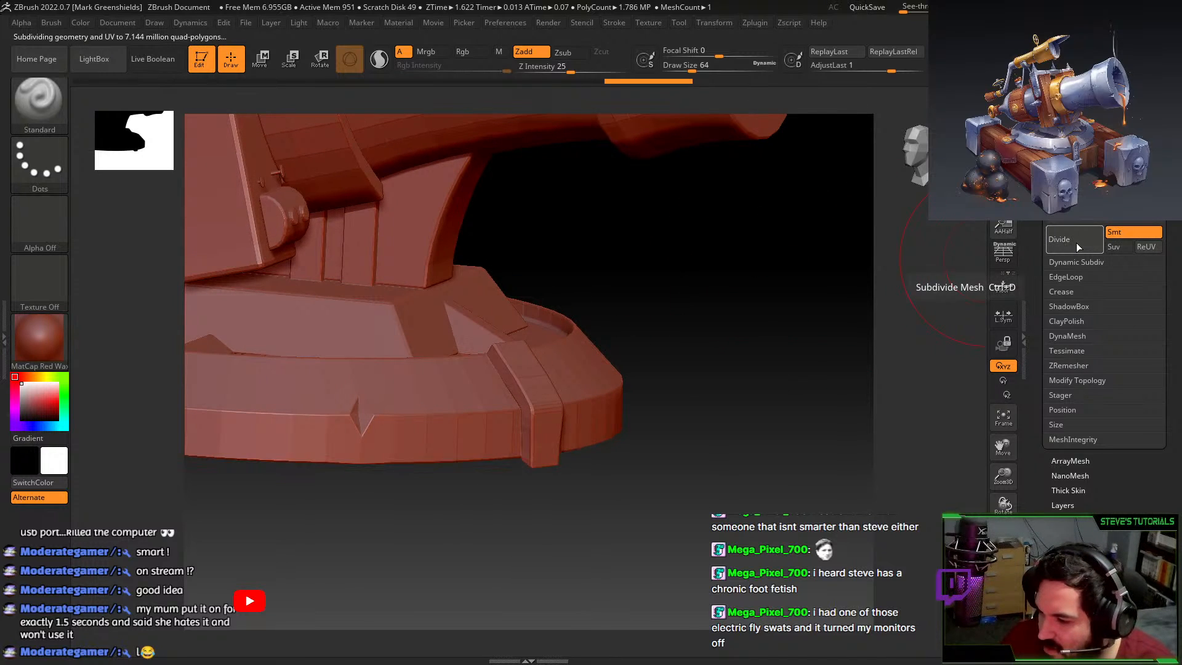
pyautogui.click(1066, 242)
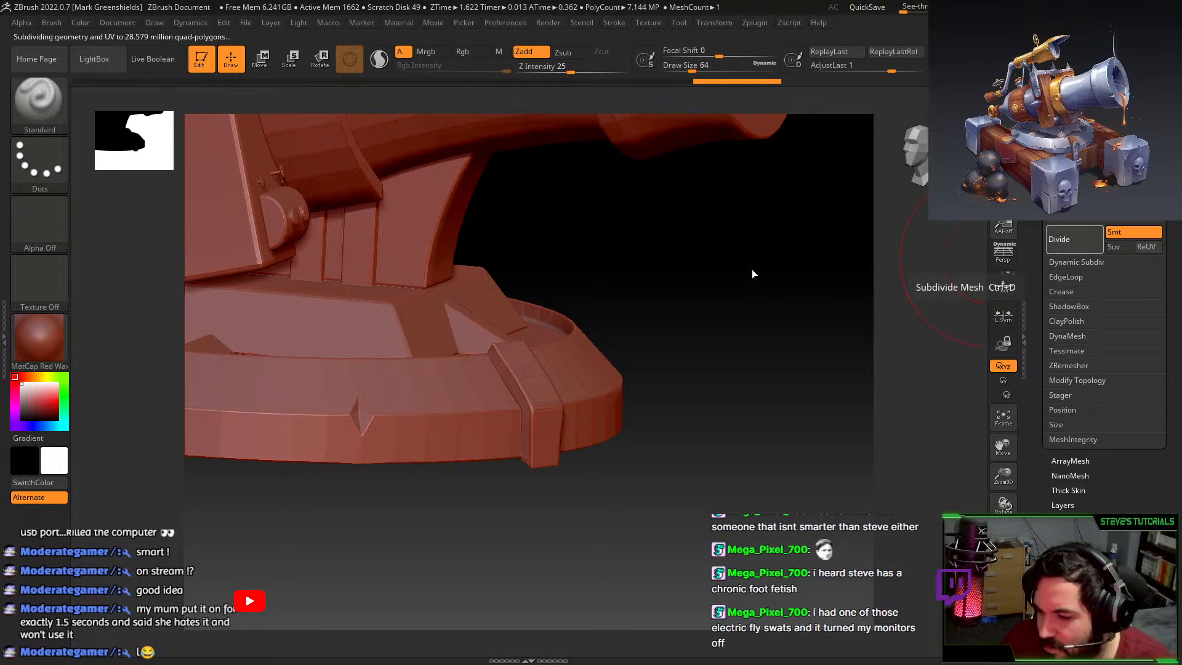
pyautogui.moveTo(751, 268); pyautogui.dragTo(616, 489)
pyautogui.moveTo(515, 432); pyautogui.dragTo(570, 454)
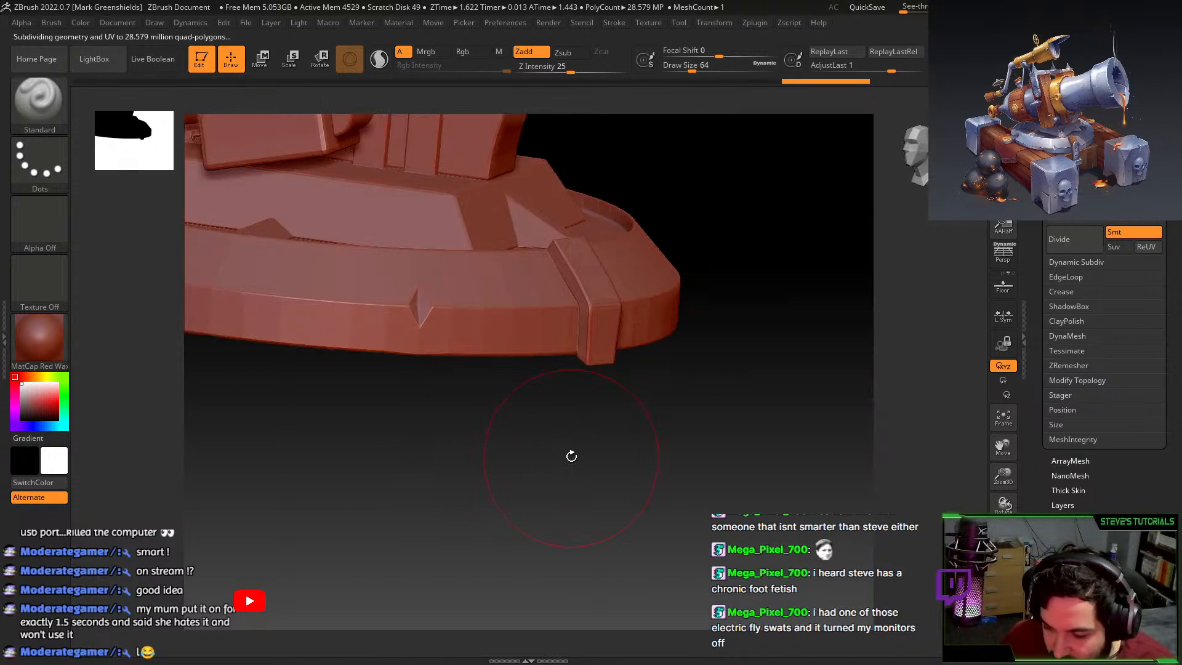
pyautogui.moveTo(567, 374)
pyautogui.keyDown('alt'); pyautogui.mouseDown()
pyautogui.moveTo(547, 508)
pyautogui.moveTo(507, 557)
pyautogui.moveTo(520, 554)
pyautogui.mouseUp(); pyautogui.keyUp('alt')
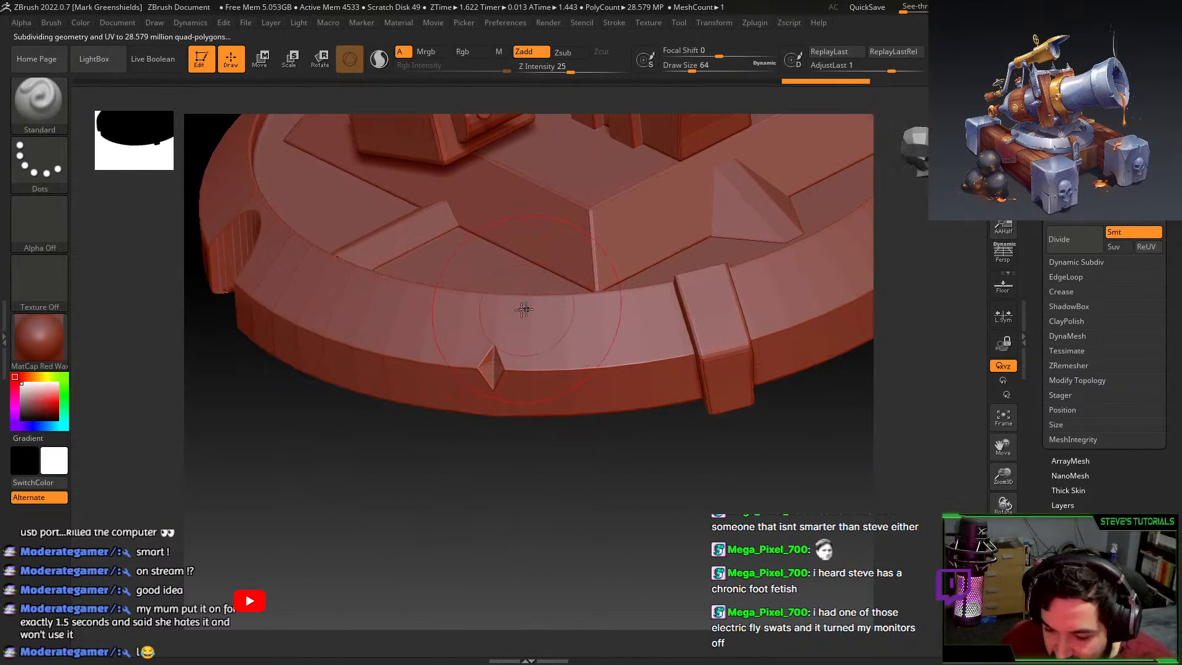
pyautogui.press('ctrl')
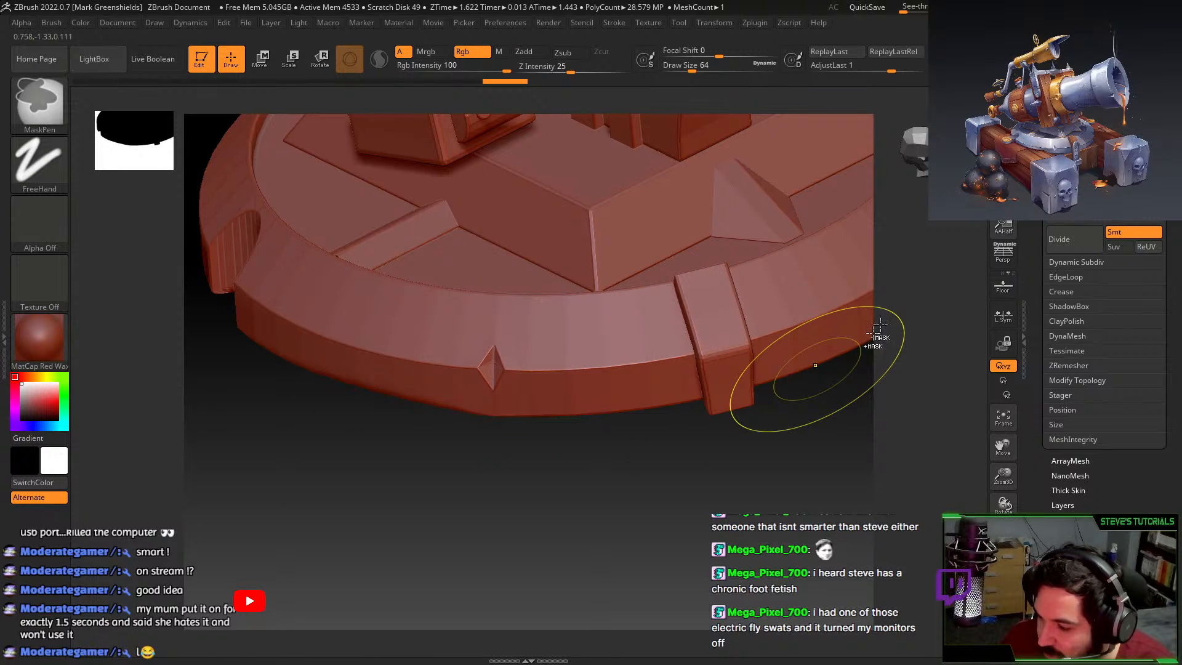
# Orbit to a side view, solo the barrel, and smooth it while inspecting its open front end.
pyautogui.moveTo(712, 469)
pyautogui.mouseDown()
pyautogui.moveTo(617, 479)
pyautogui.moveTo(646, 533)
pyautogui.mouseUp()
pyautogui.moveTo(649, 372)
pyautogui.keyDown('alt'); pyautogui.mouseDown()
pyautogui.moveTo(672, 422)
pyautogui.moveTo(667, 464)
pyautogui.moveTo(604, 542)
pyautogui.mouseUp(); pyautogui.keyUp('alt')
pyautogui.hotkey('ctrl', 'shift')
pyautogui.keyDown('ctrl'); pyautogui.keyDown('shift'); pyautogui.click(705, 419); pyautogui.keyUp('shift'); pyautogui.keyUp('ctrl')
pyautogui.press('shift')
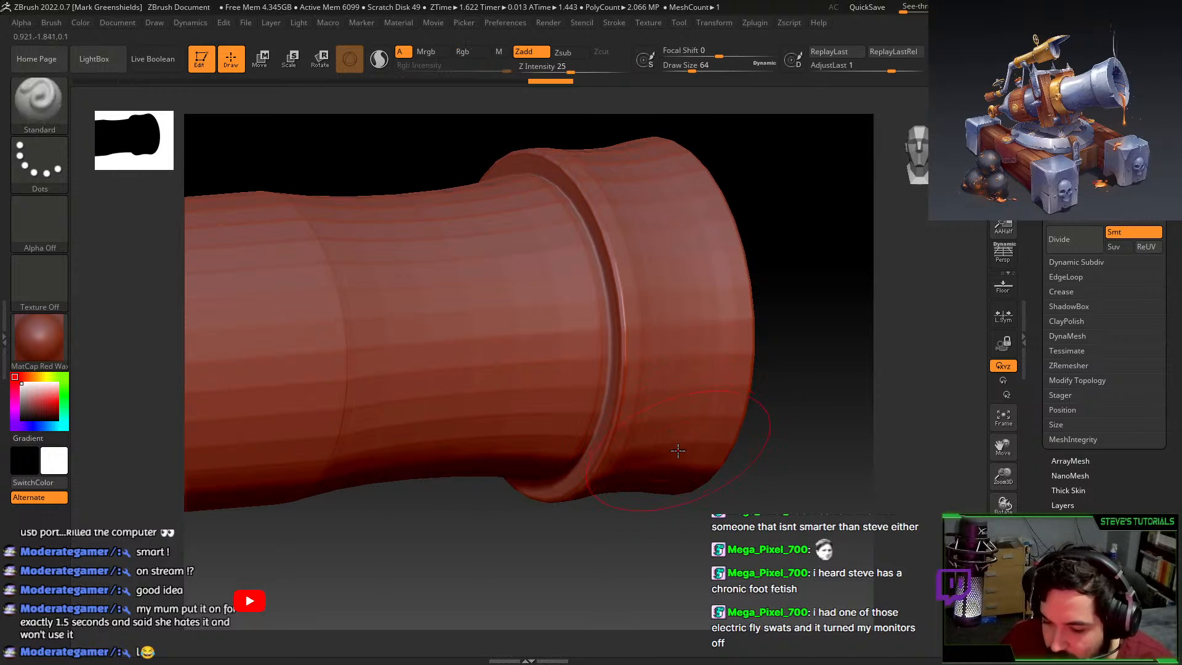
pyautogui.moveTo(717, 524); pyautogui.dragTo(652, 530)
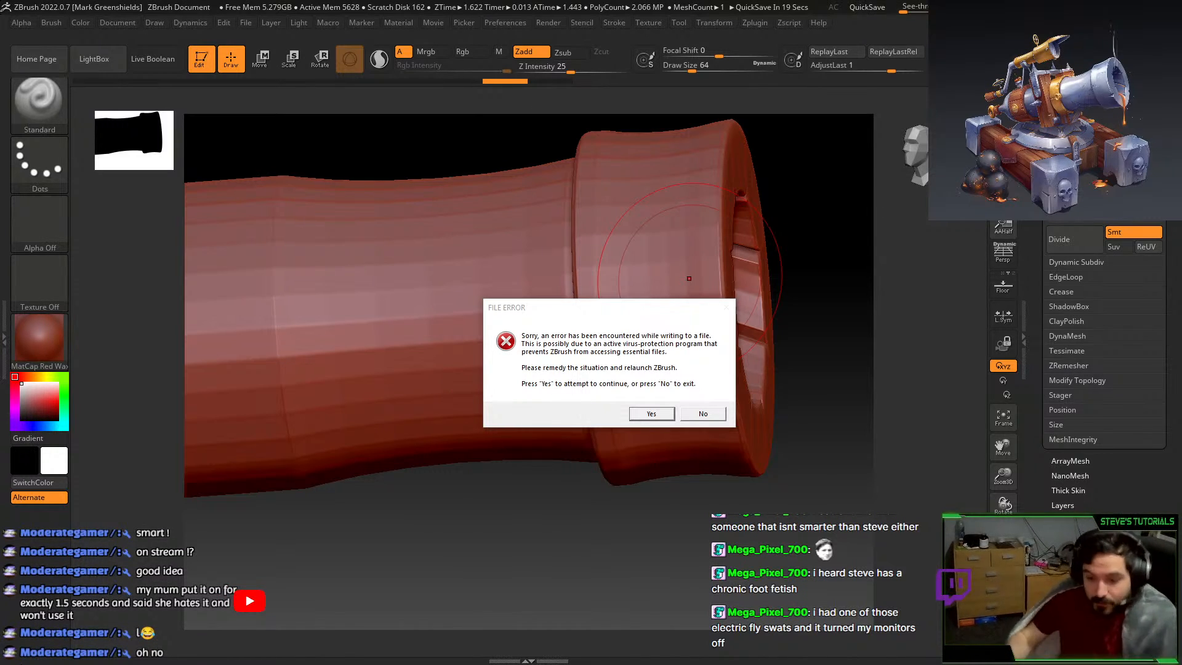
# Continue past the FILE ERROR, then dismiss the failed-save and MEMORY ERROR notices.
pyautogui.click(661, 419)
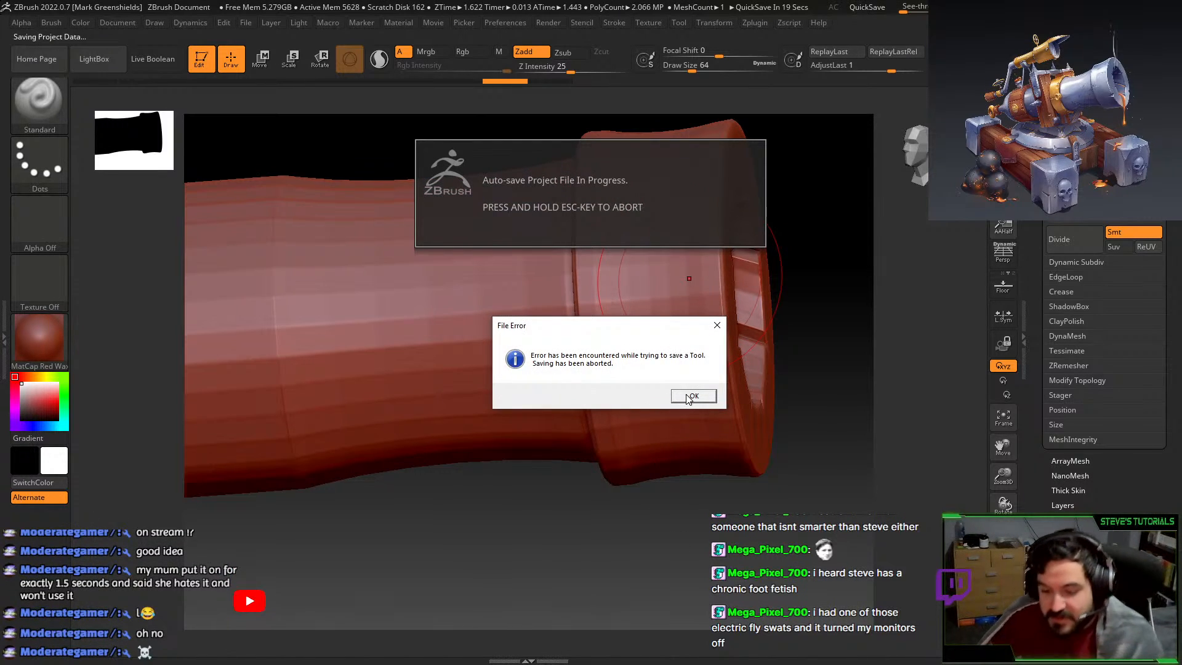
pyautogui.click(691, 397)
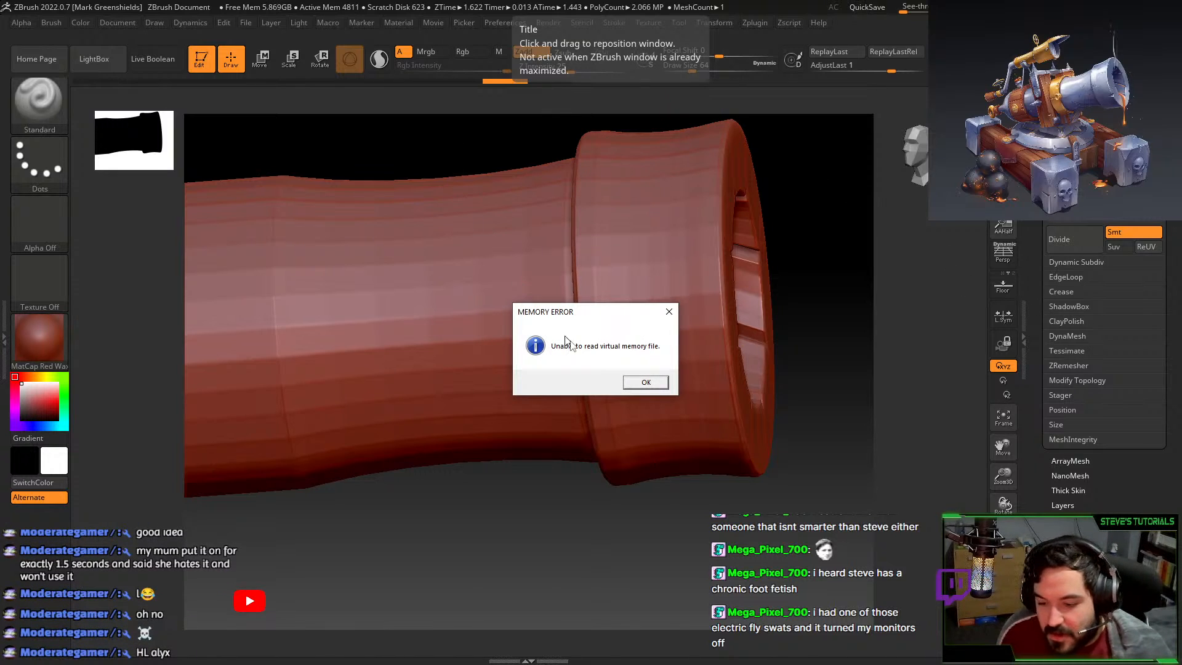
pyautogui.click(657, 383)
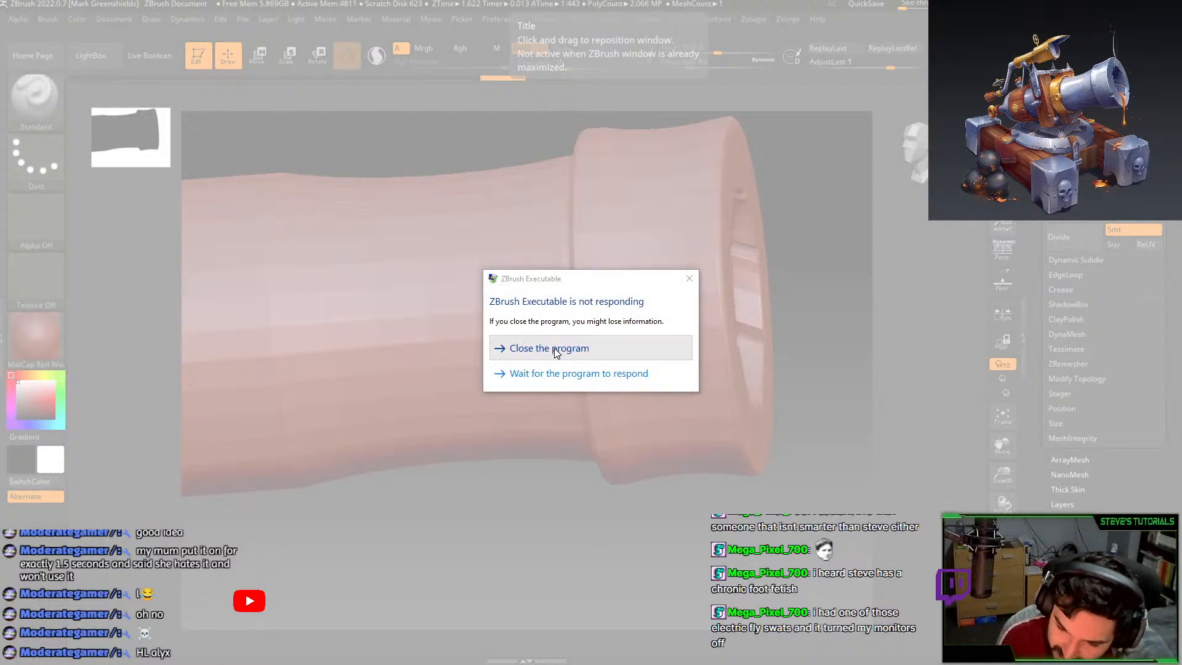
# Force-close the frozen ZBrush and move the relaunched ZBrush window over Blender.
pyautogui.click(556, 348)
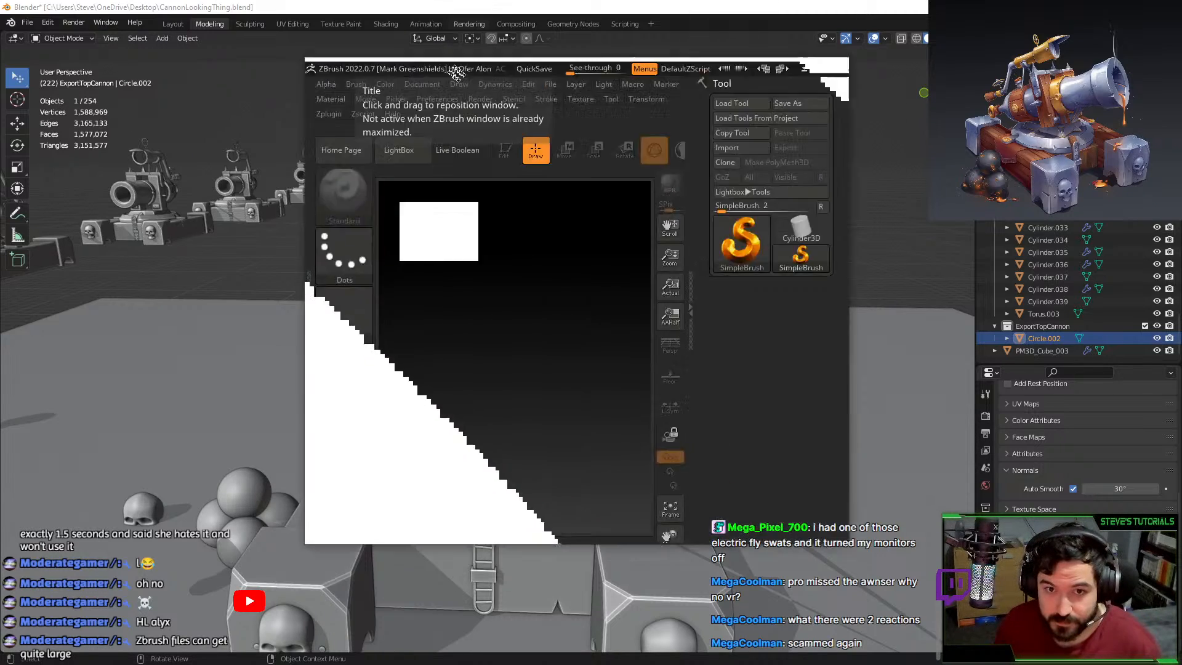
pyautogui.moveTo(454, 71); pyautogui.dragTo(508, 128)
# Maximize ZBrush, import CannonTop_LP.fbx with default options, and drag it onto the canvas.
pyautogui.click(877, 125)
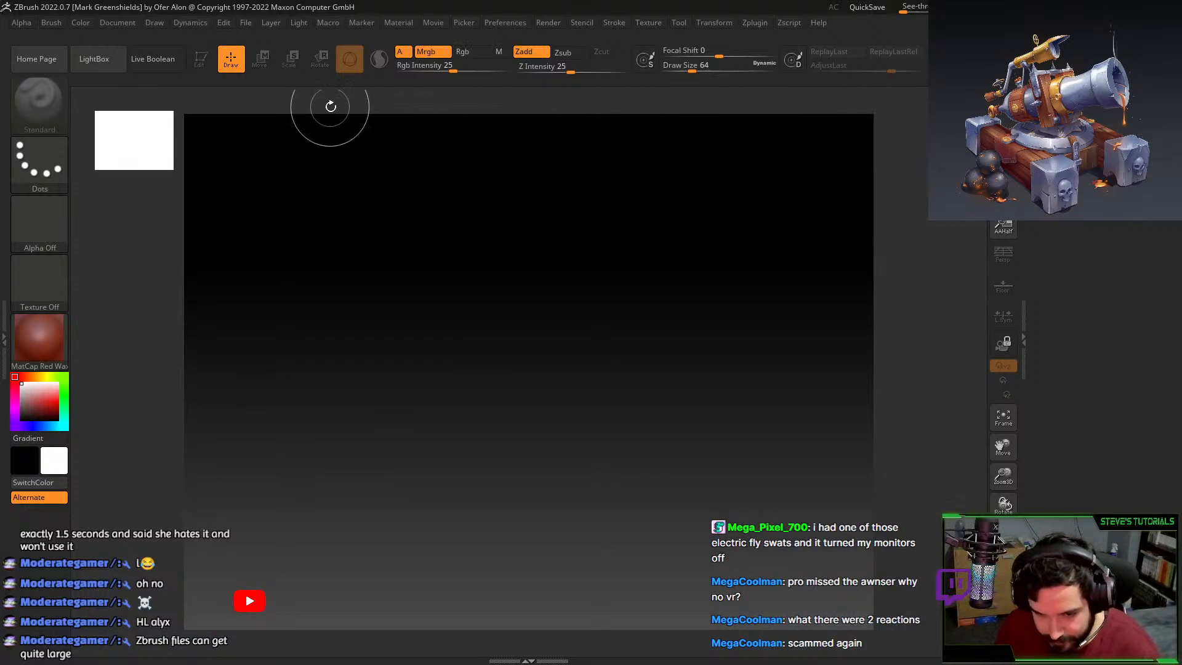
pyautogui.click(1071, 94)
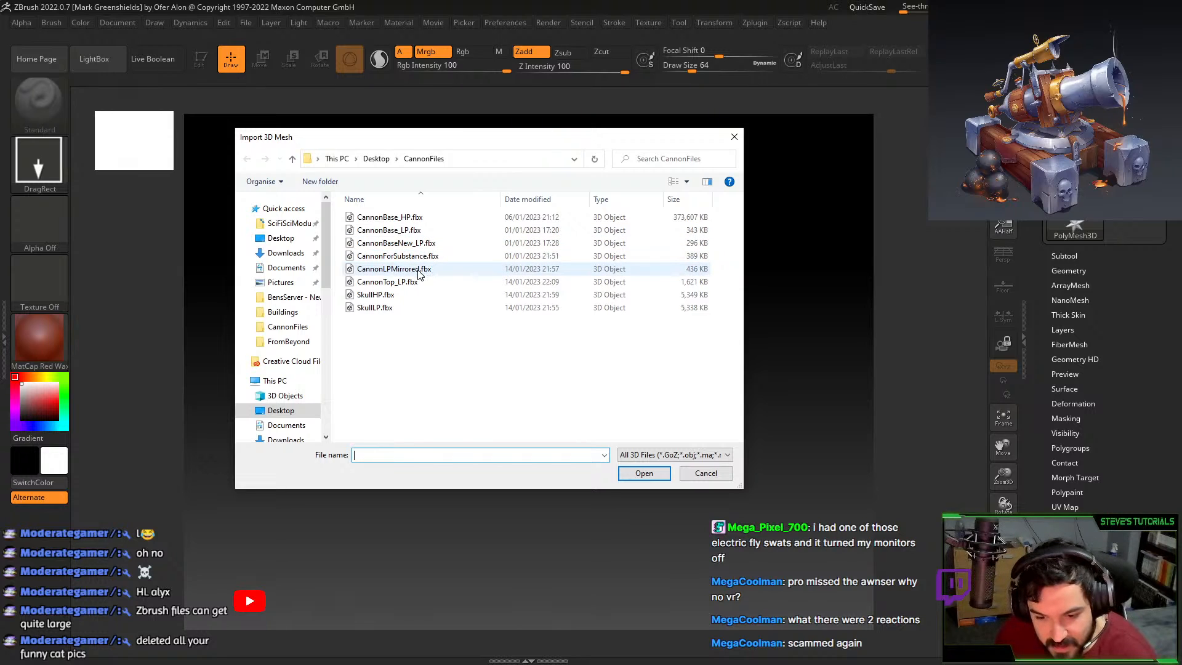
pyautogui.doubleClick(388, 282)
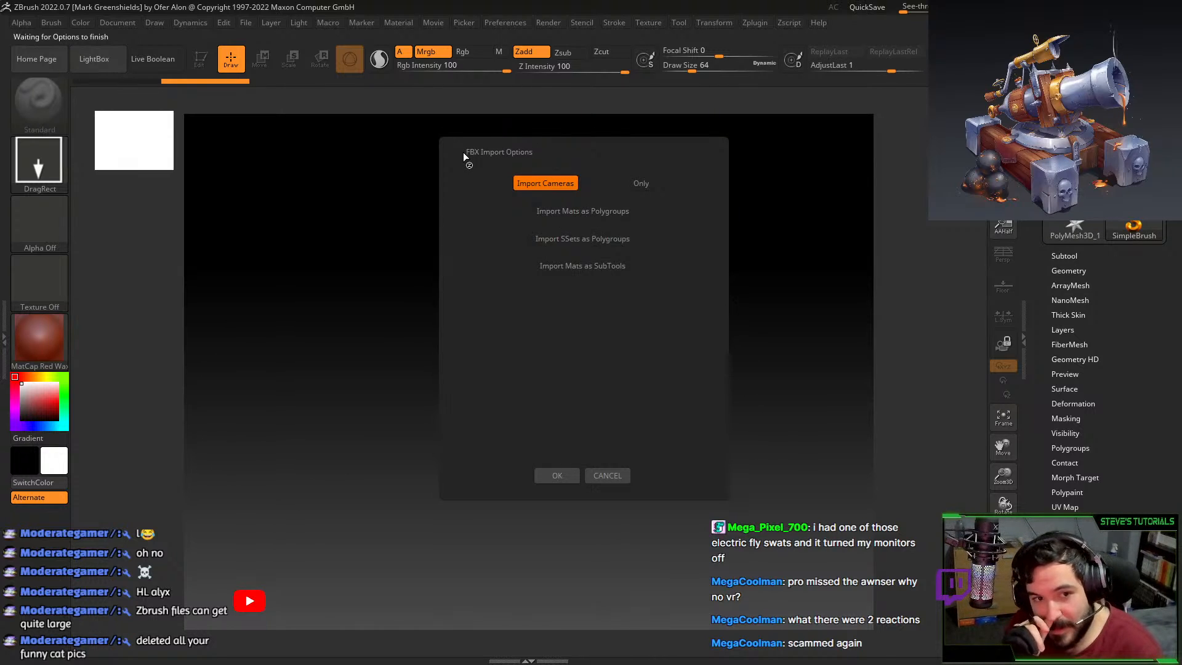
pyautogui.click(557, 475)
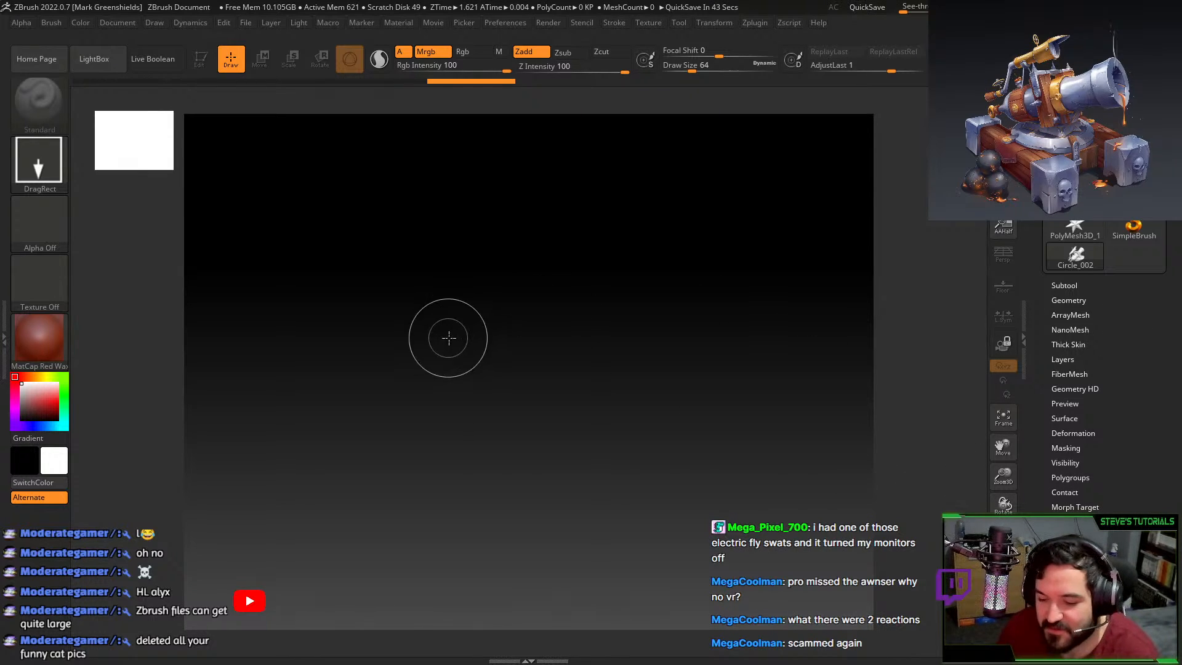
pyautogui.moveTo(449, 338); pyautogui.dragTo(464, 504)
# Put the cannon in Edit mode and convert it to PolyMesh3D as PM3D_Circle_002.
pyautogui.press('t')
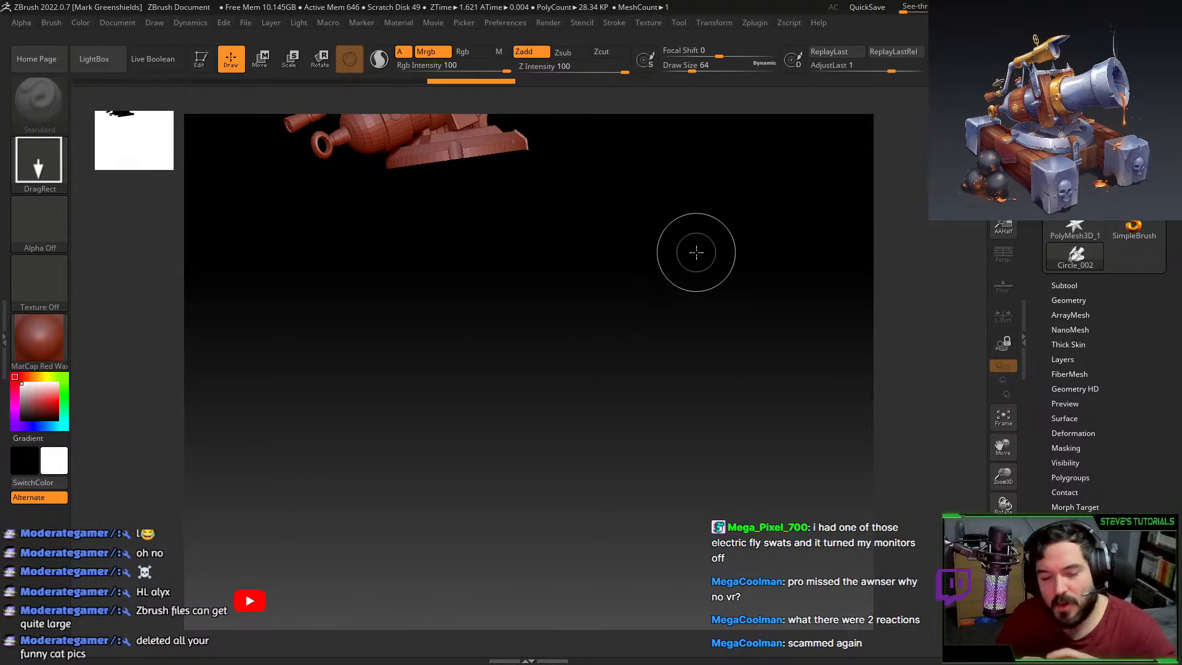
pyautogui.hotkey('ctrl', 'z')
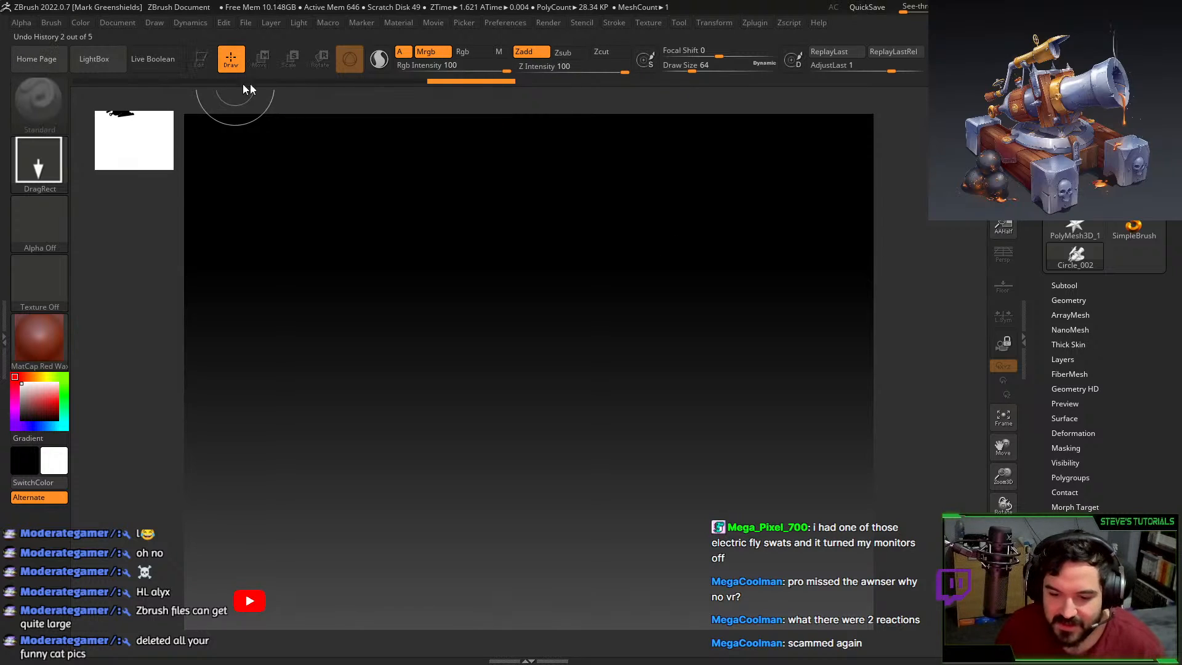
pyautogui.click(1123, 98)
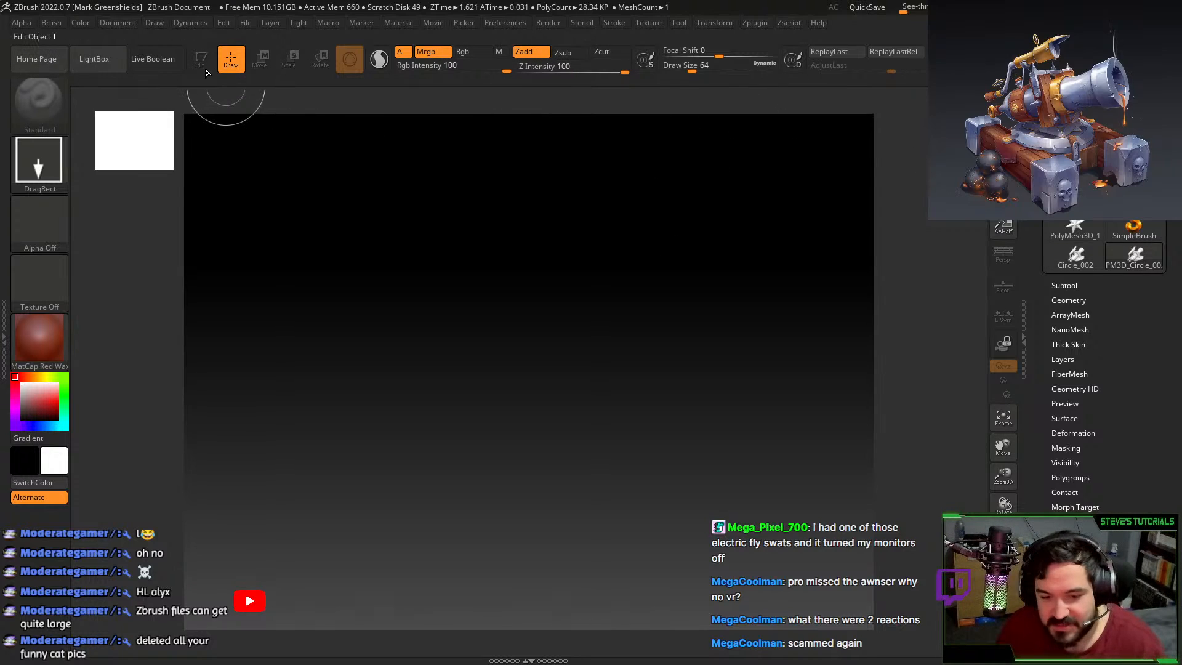
pyautogui.hotkey('ctrl', 'shift', 'z')
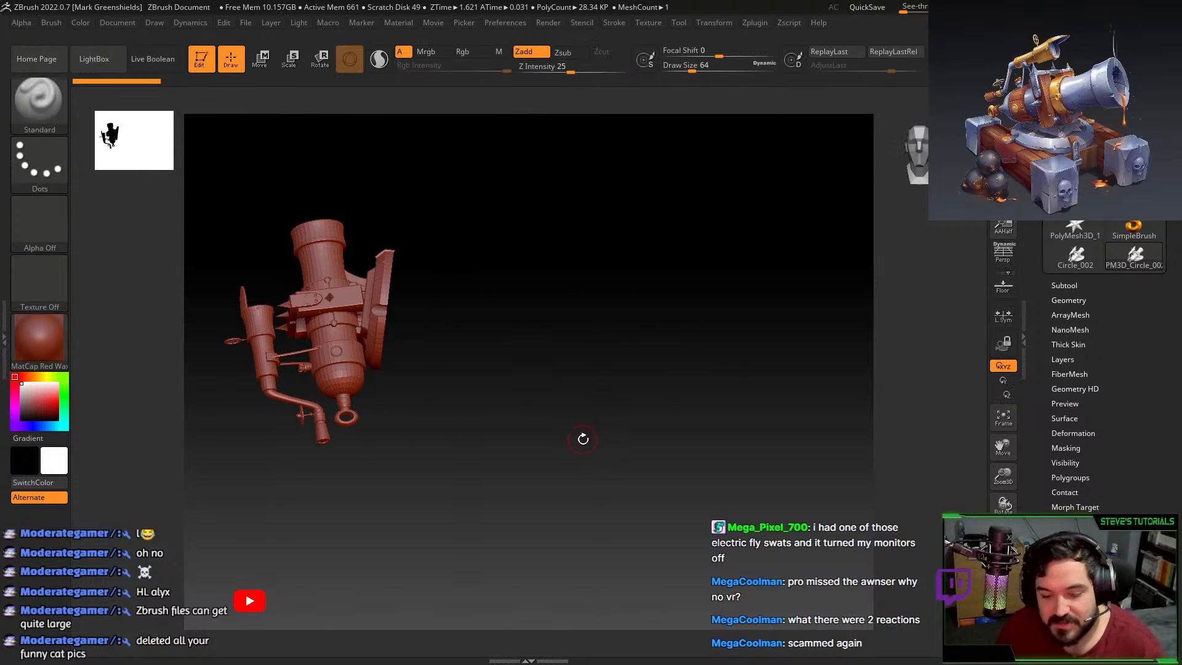
# Rotate and frame the polymesh cannon from side and front, then switch to a new Chrome tab.
pyautogui.moveTo(583, 439); pyautogui.dragTo(603, 406)
pyautogui.press('f')
pyautogui.moveTo(768, 506); pyautogui.dragTo(839, 376)
pyautogui.press('f')
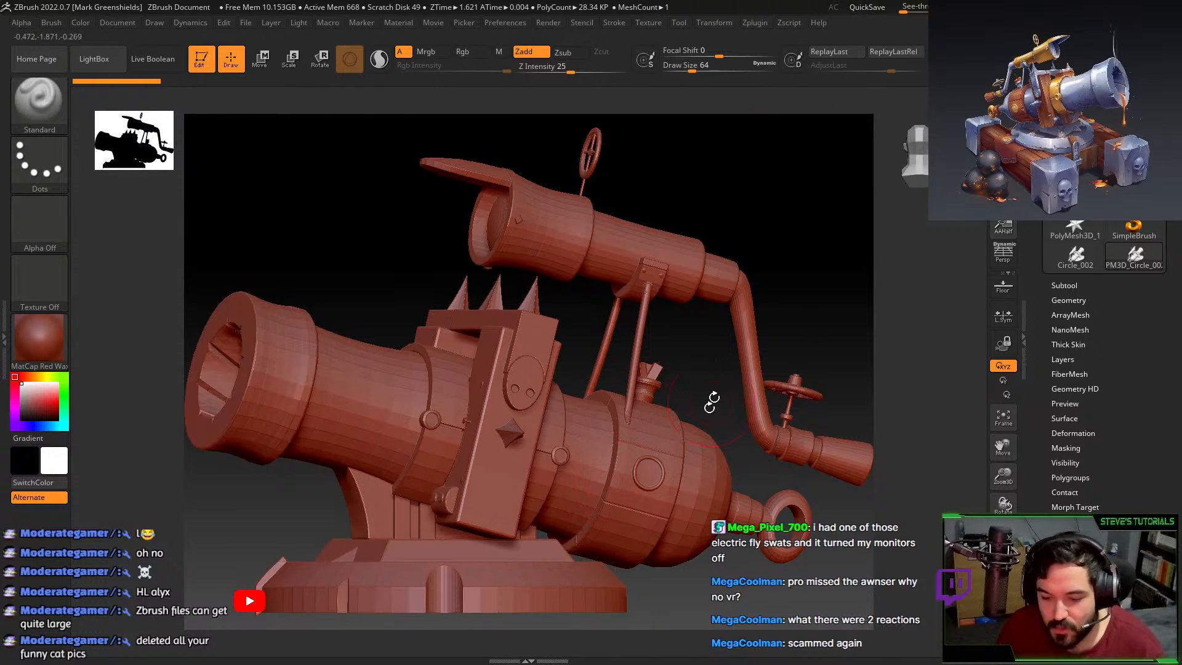
pyautogui.moveTo(712, 401); pyautogui.dragTo(712, 277)
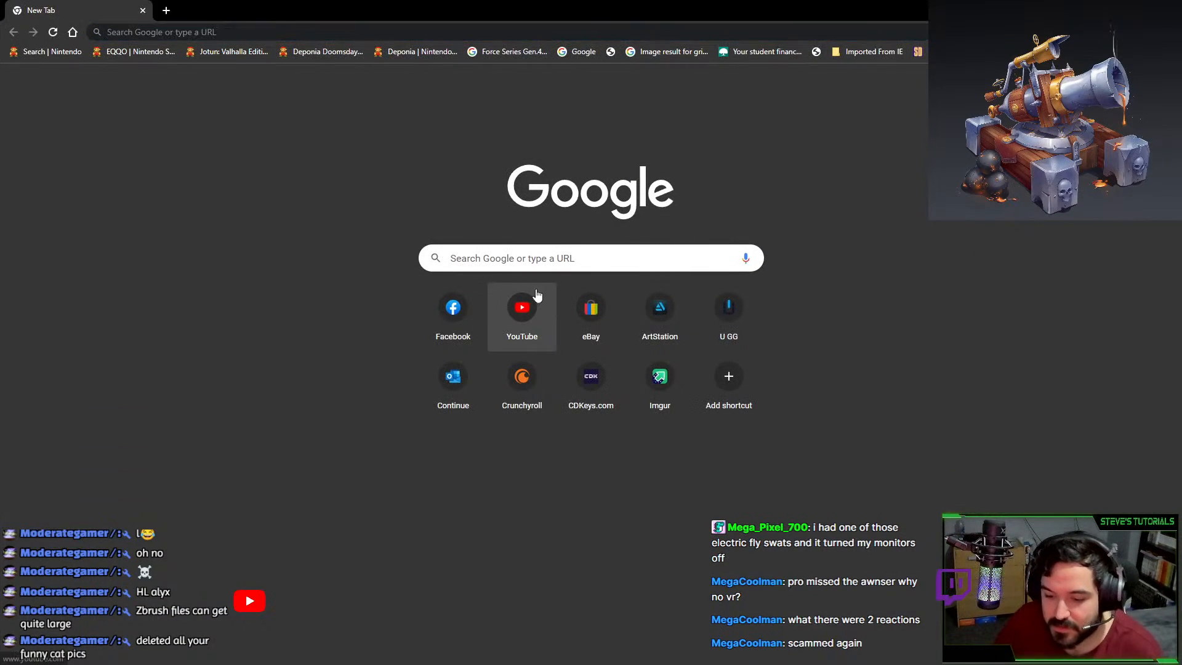
pyautogui.click(560, 257)
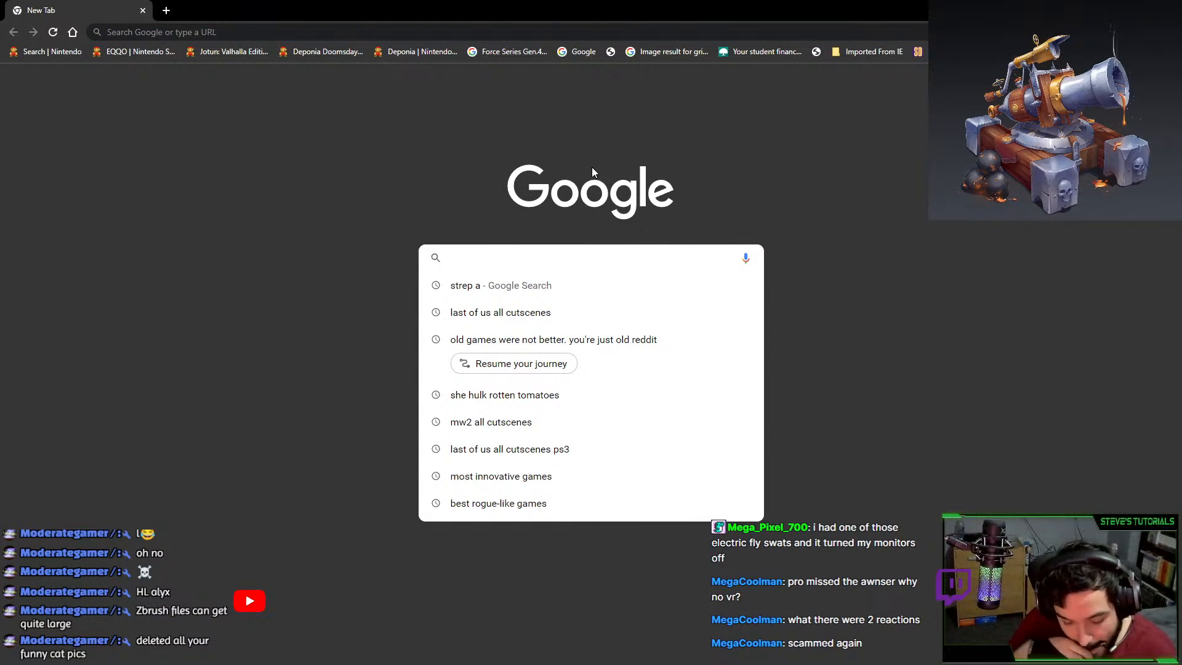
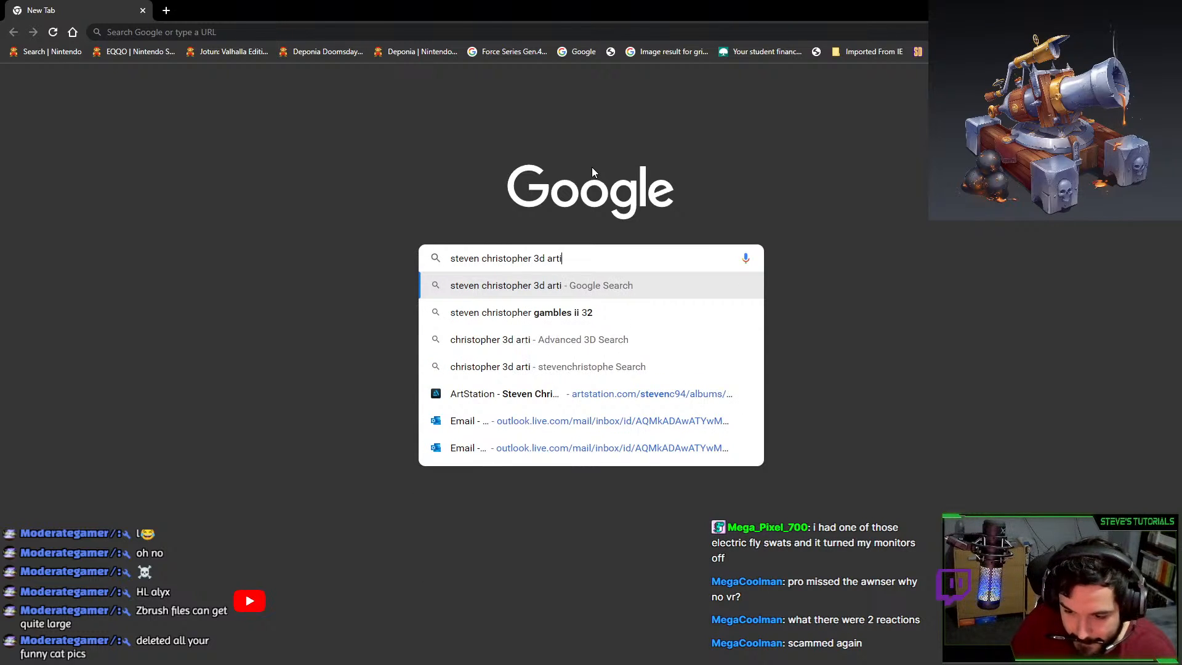
# Search Google for the 3D artist's name, then open and maximise an Incognito window.
pyautogui.press('Return')
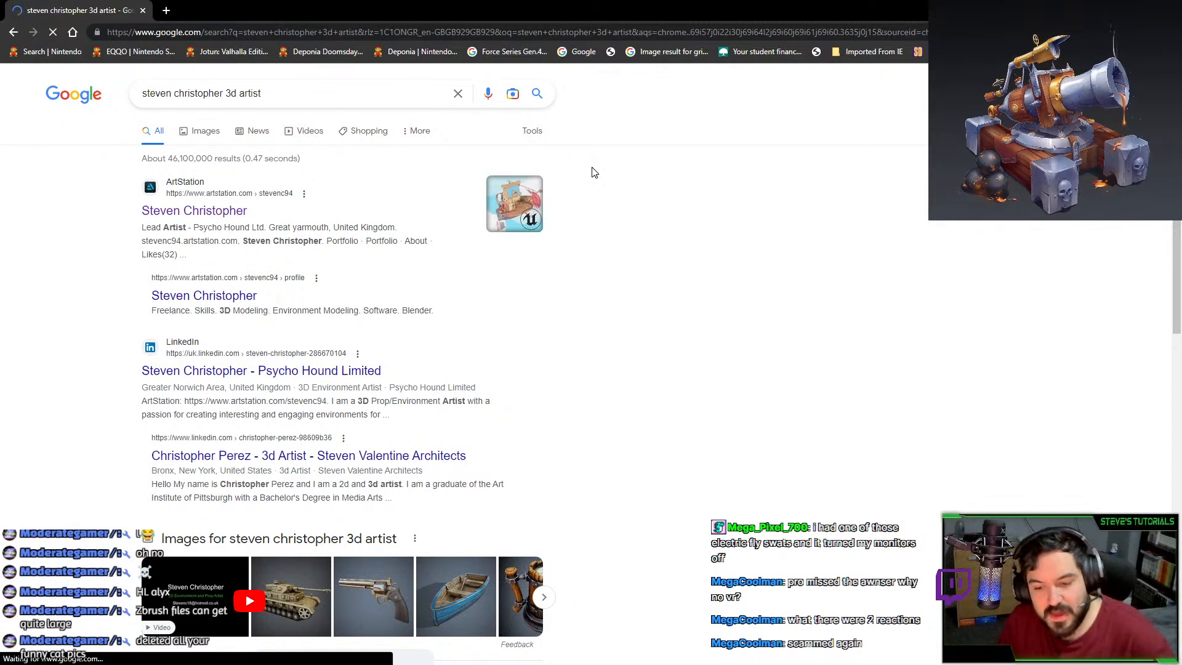
pyautogui.click(1170, 32)
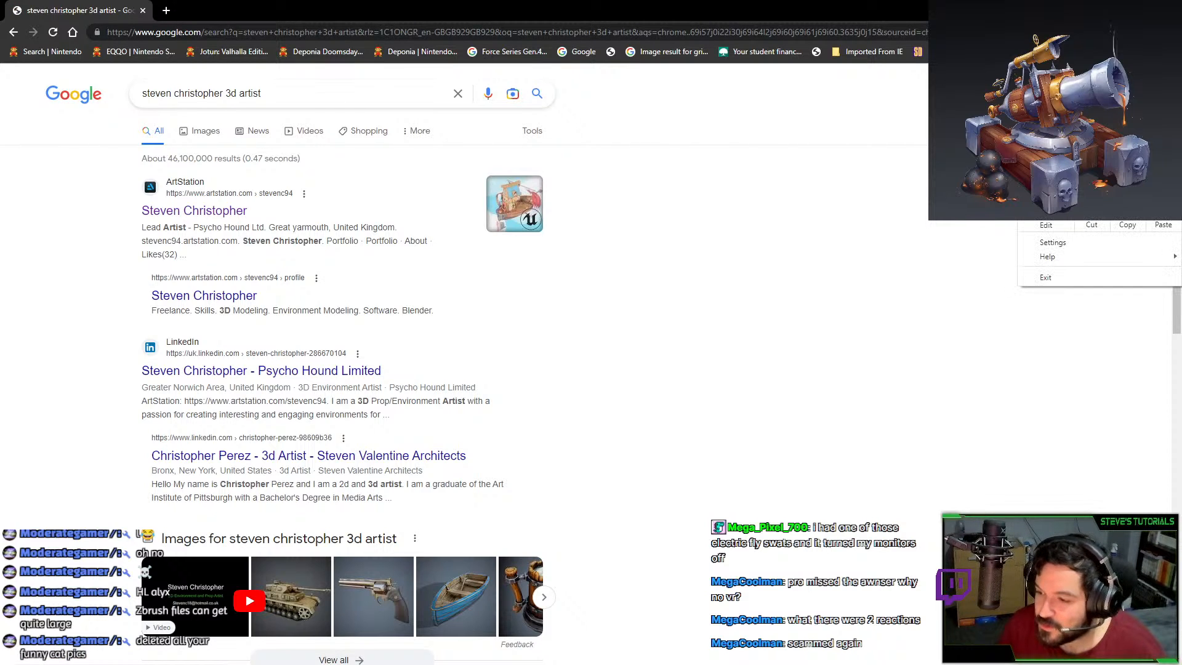
pyautogui.click(1074, 79)
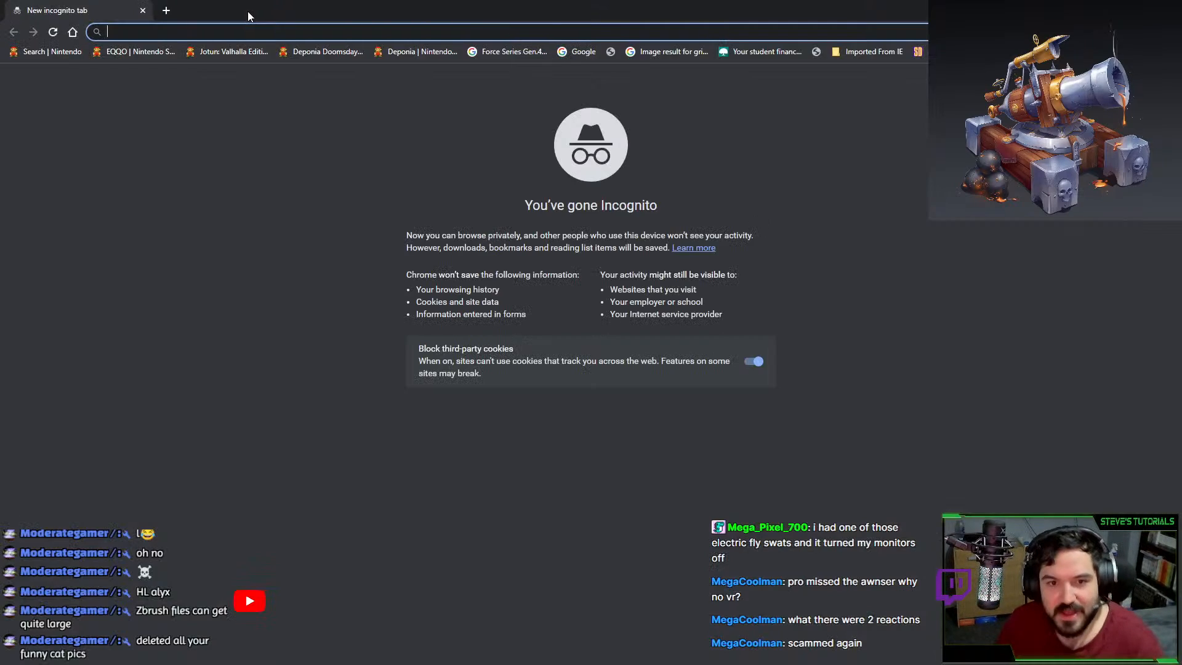
pyautogui.moveTo(247, 11); pyautogui.dragTo(0, 126)
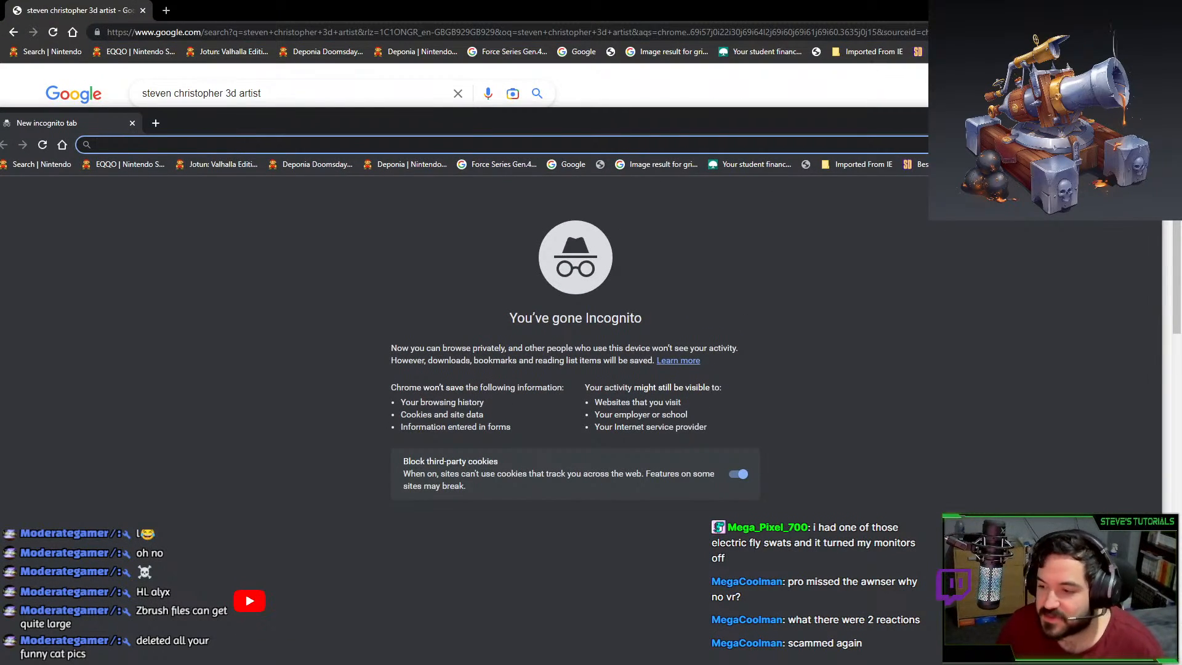
pyautogui.click(1111, 9)
pyautogui.moveTo(533, 124); pyautogui.dragTo(558, 0)
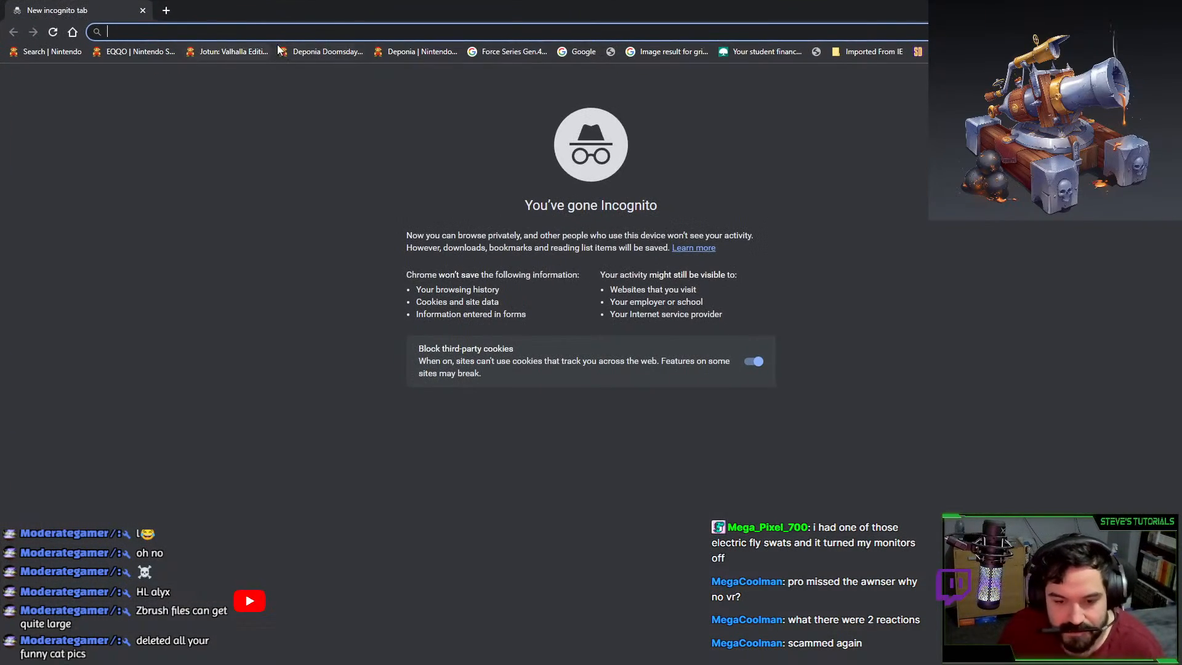
# Repeat the artist search in Incognito, accept cookies, and browse the results.
pyautogui.press('Return')
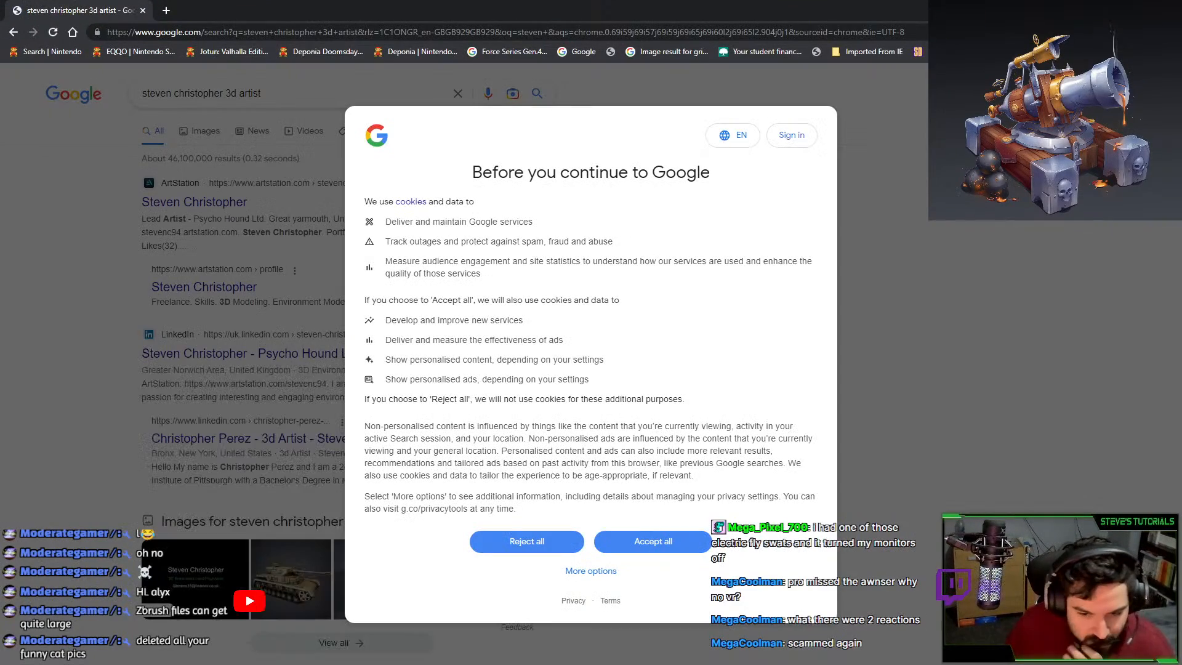
pyautogui.click(668, 543)
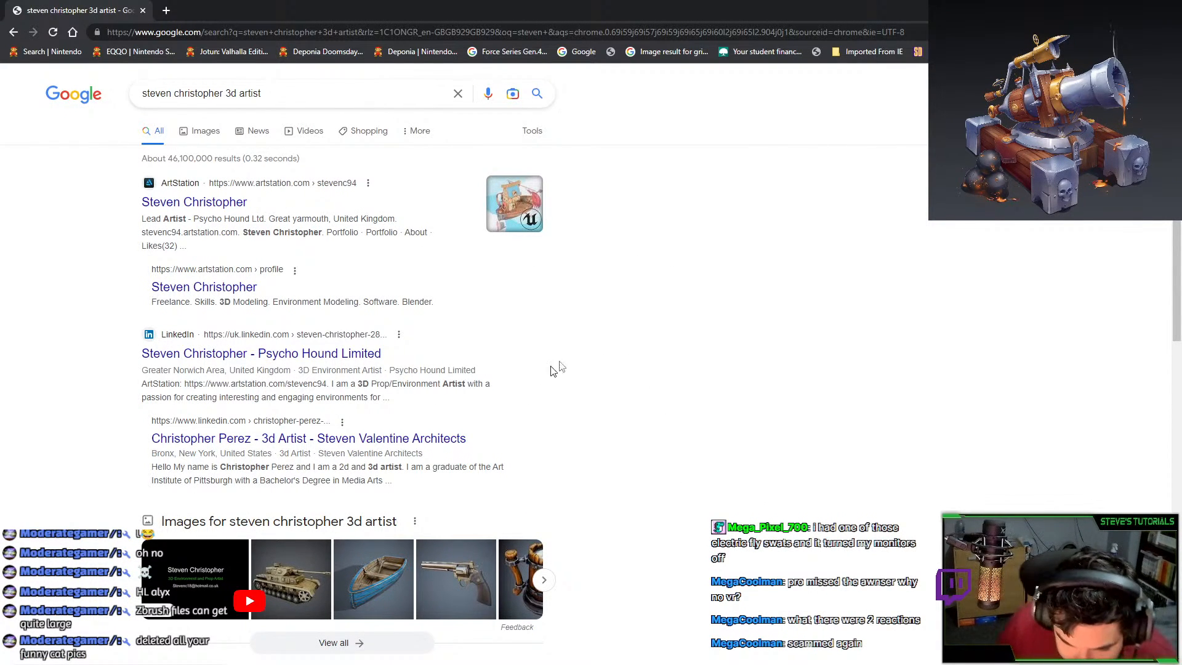
pyautogui.moveTo(448, 369); pyautogui.dragTo(278, 354)
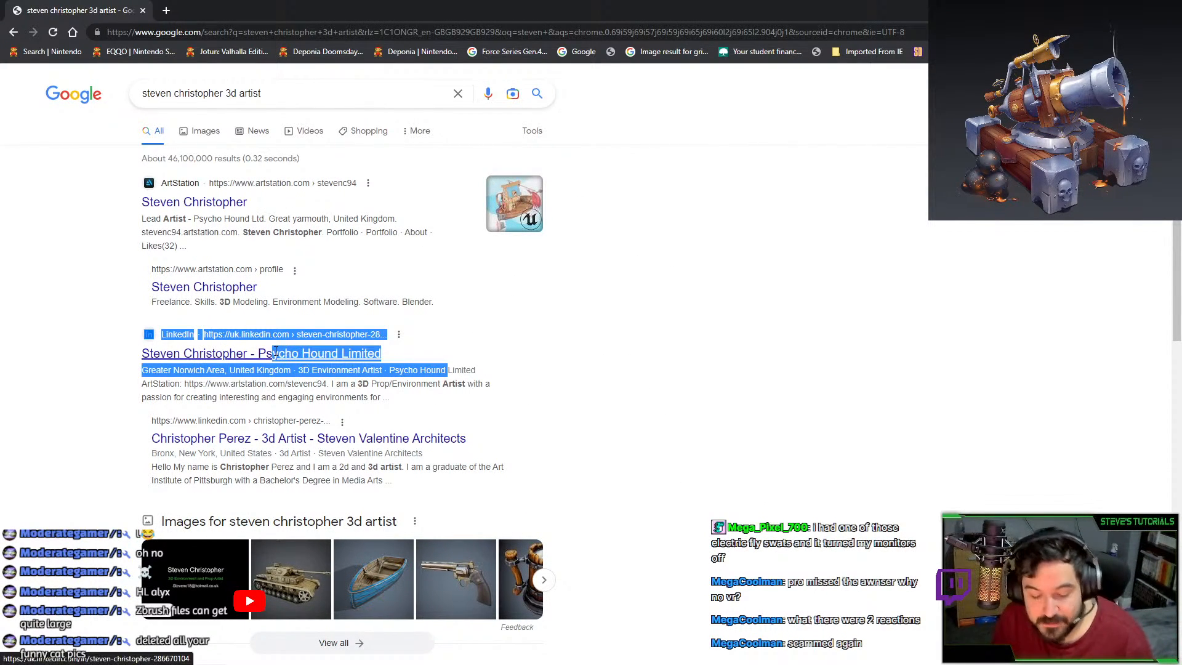
pyautogui.click(562, 333)
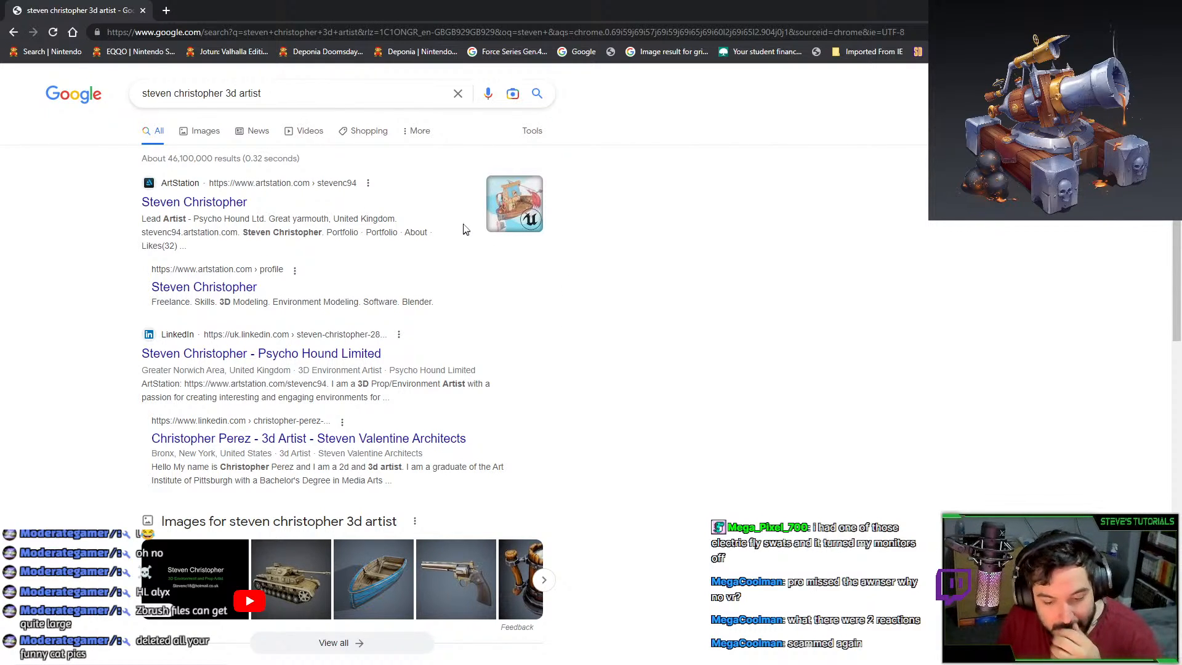
pyautogui.scroll(-5, 394, 467)
pyautogui.scroll(-2, 338, 514)
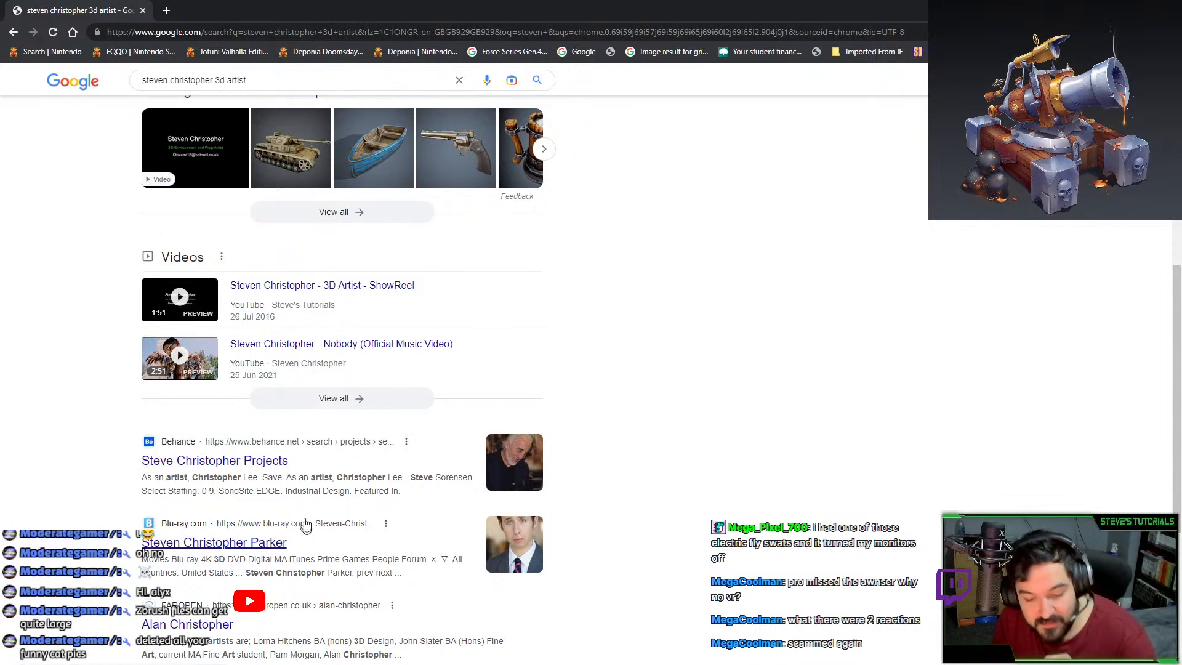
pyautogui.scroll(-2, 304, 522)
pyautogui.scroll(-1, 302, 469)
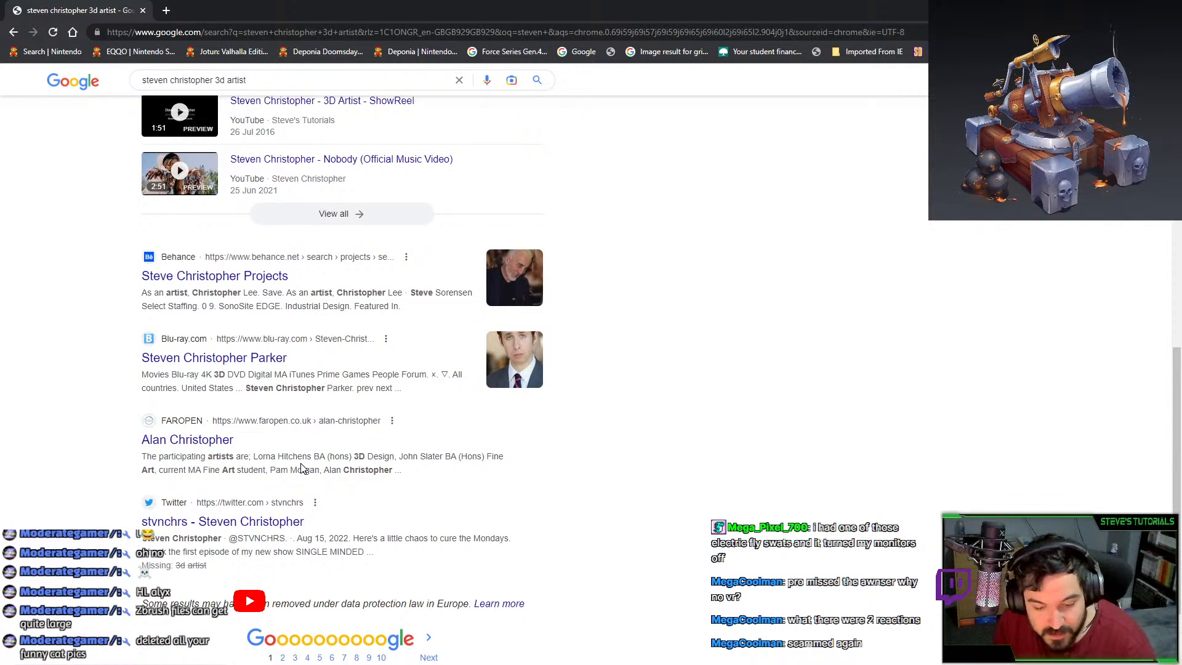
pyautogui.scroll(2, 515, 519)
pyautogui.scroll(2, 515, 518)
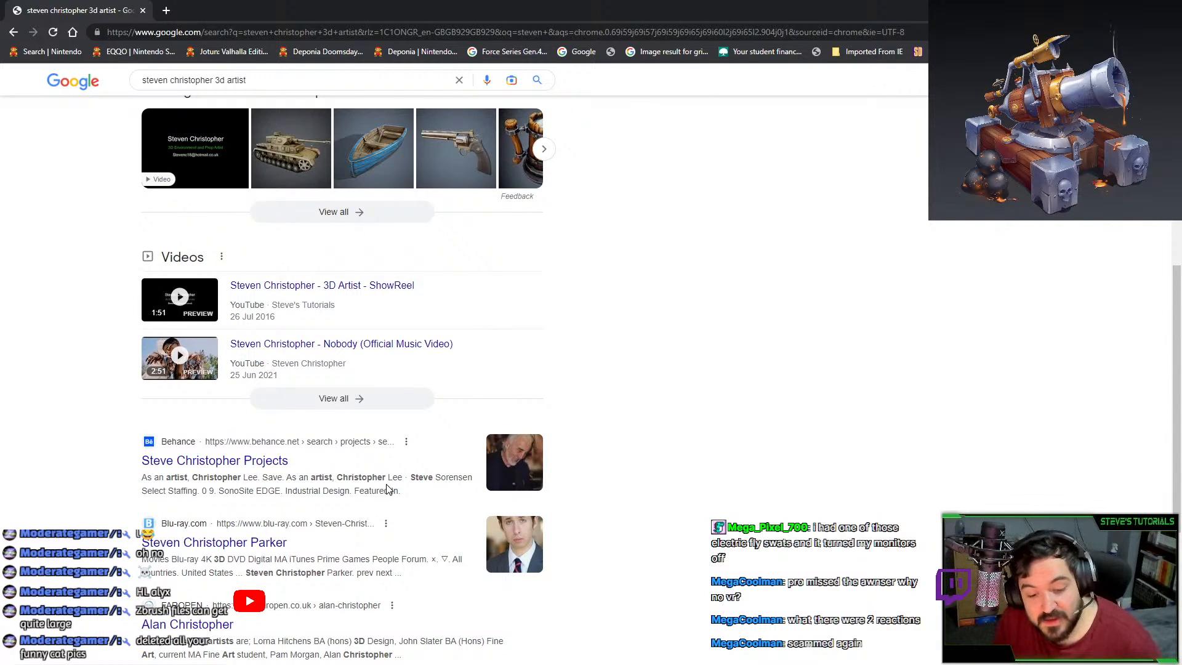
pyautogui.scroll(-1, 521, 511)
pyautogui.scroll(2, 521, 511)
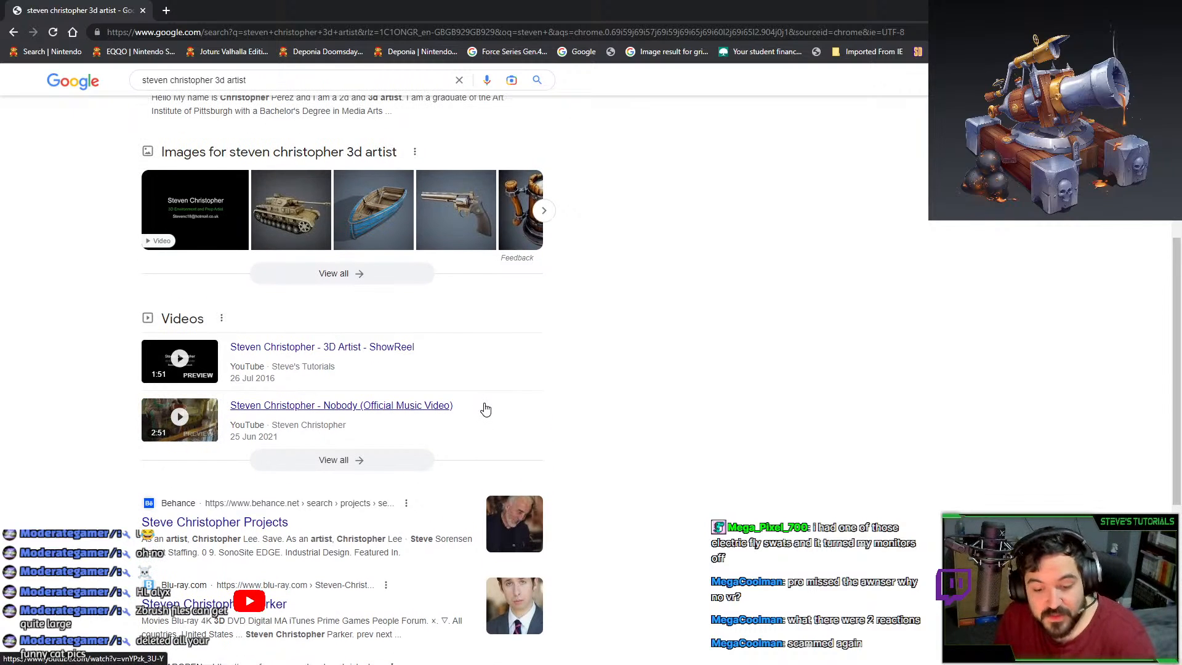
pyautogui.scroll(6, 178, 360)
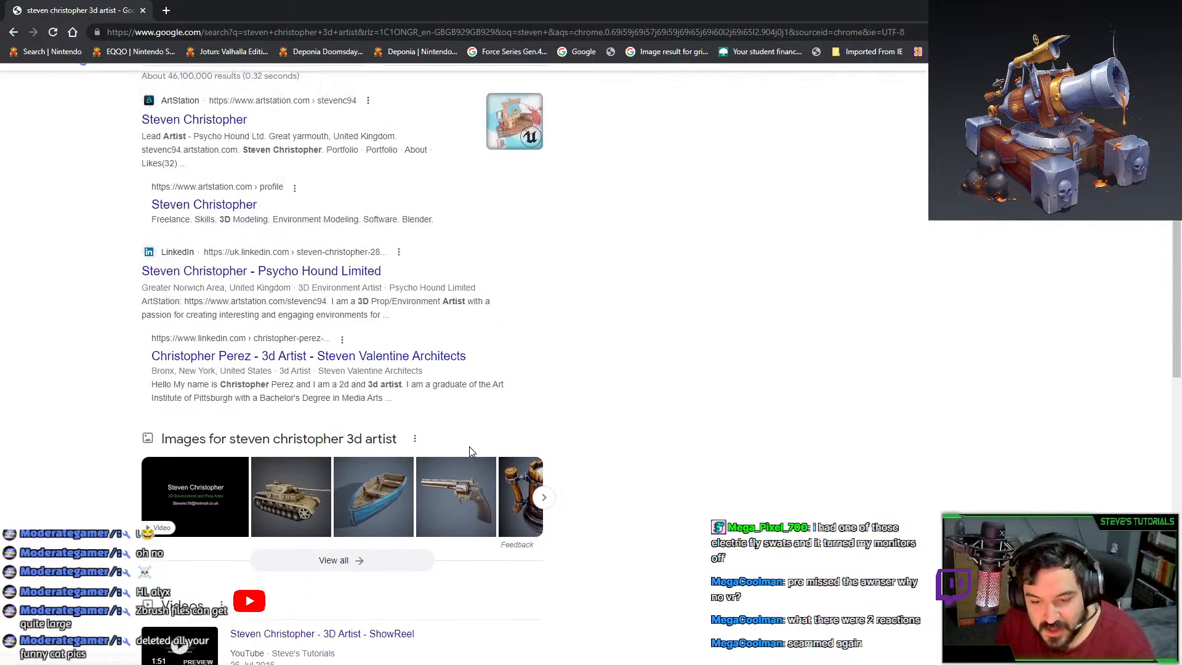
# Open the artist's ArtStation and LinkedIn results in new tabs and view ArtStation.
pyautogui.middleClick(234, 203)
pyautogui.middleClick(230, 353)
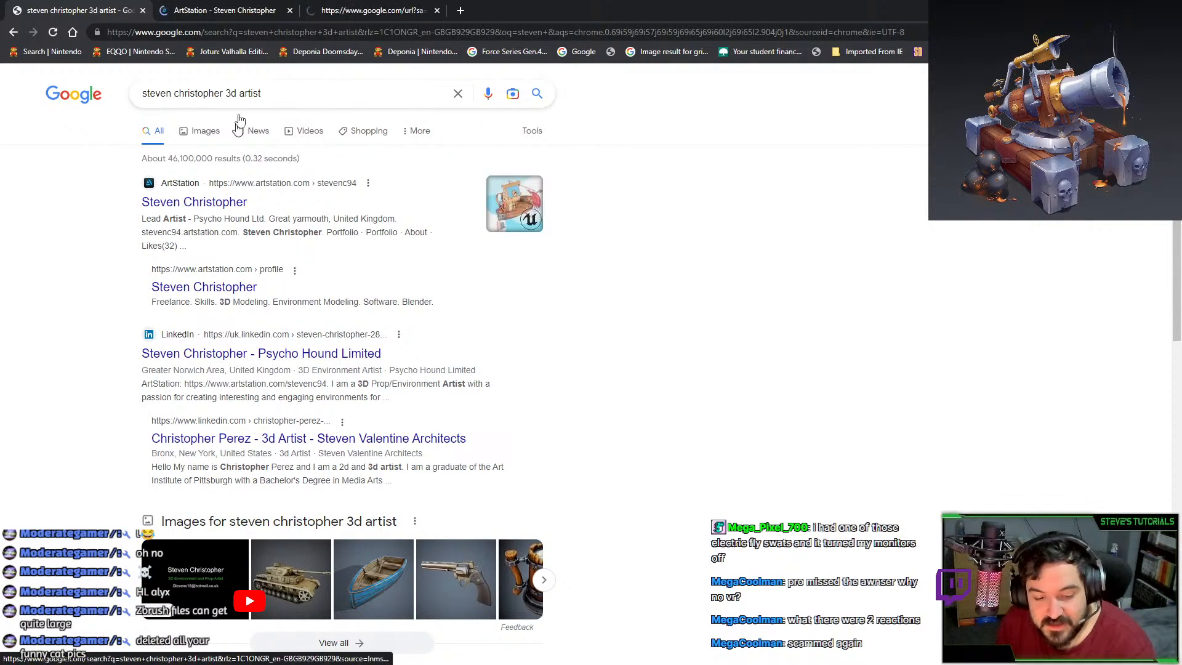
pyautogui.click(231, 13)
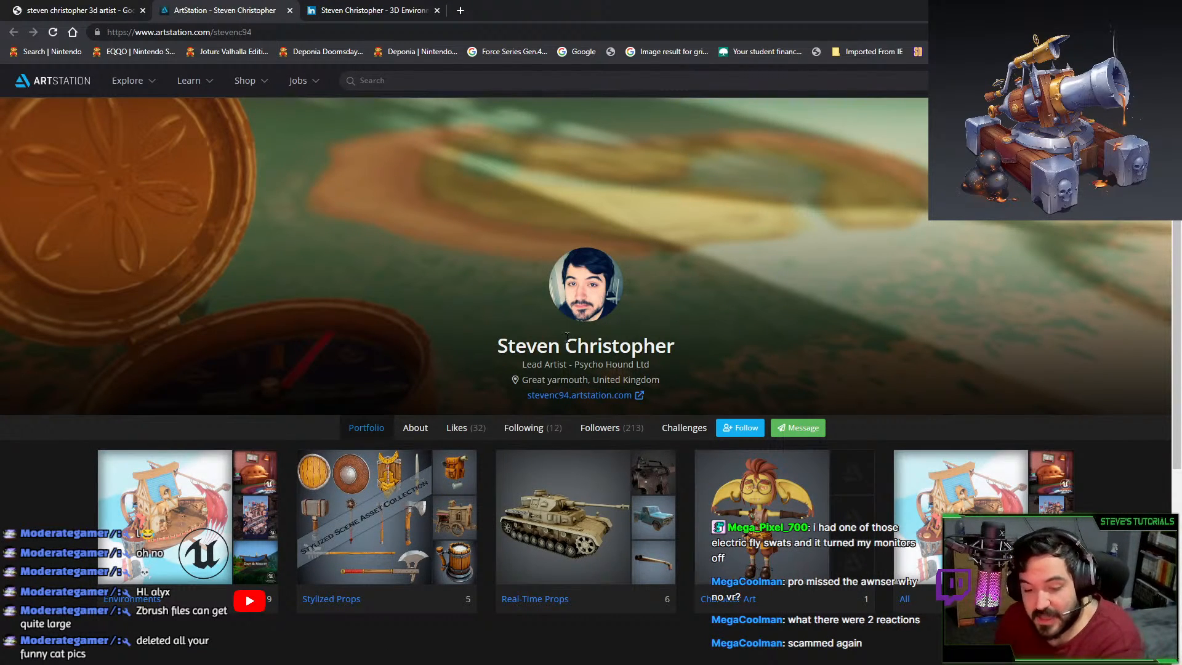
# Review the artist's ArtStation profile details, then minimise Chrome to return to ZBrush.
pyautogui.moveTo(688, 368); pyautogui.dragTo(482, 364)
pyautogui.click(685, 371)
pyautogui.click(670, 368)
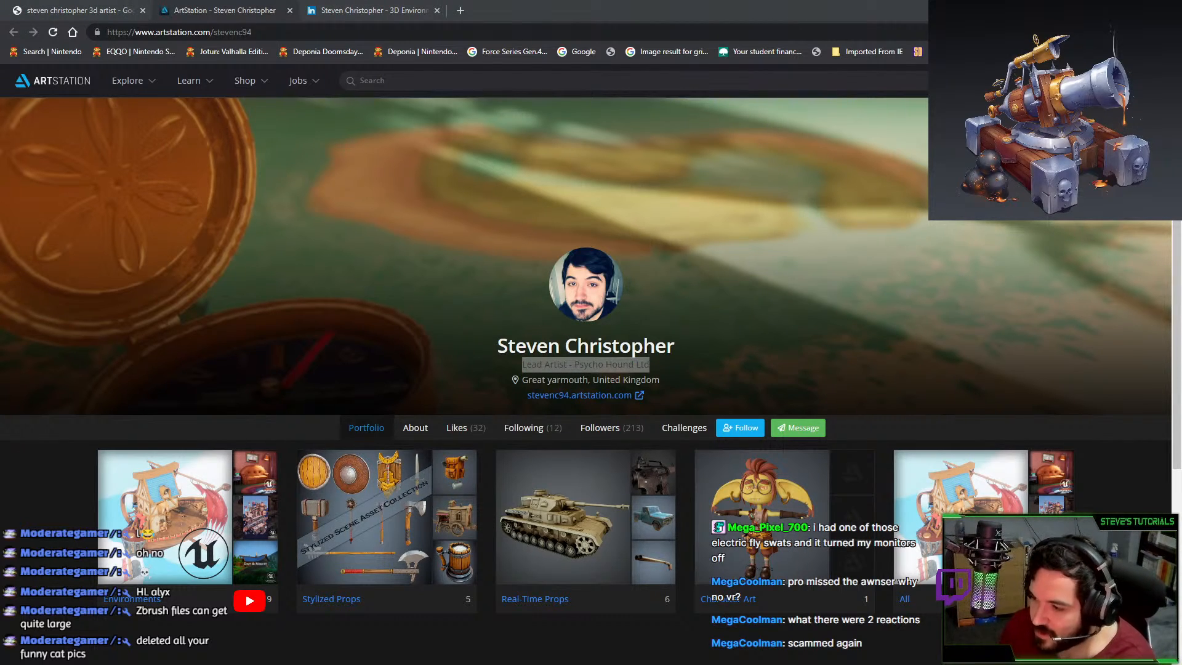
pyautogui.click(1111, 9)
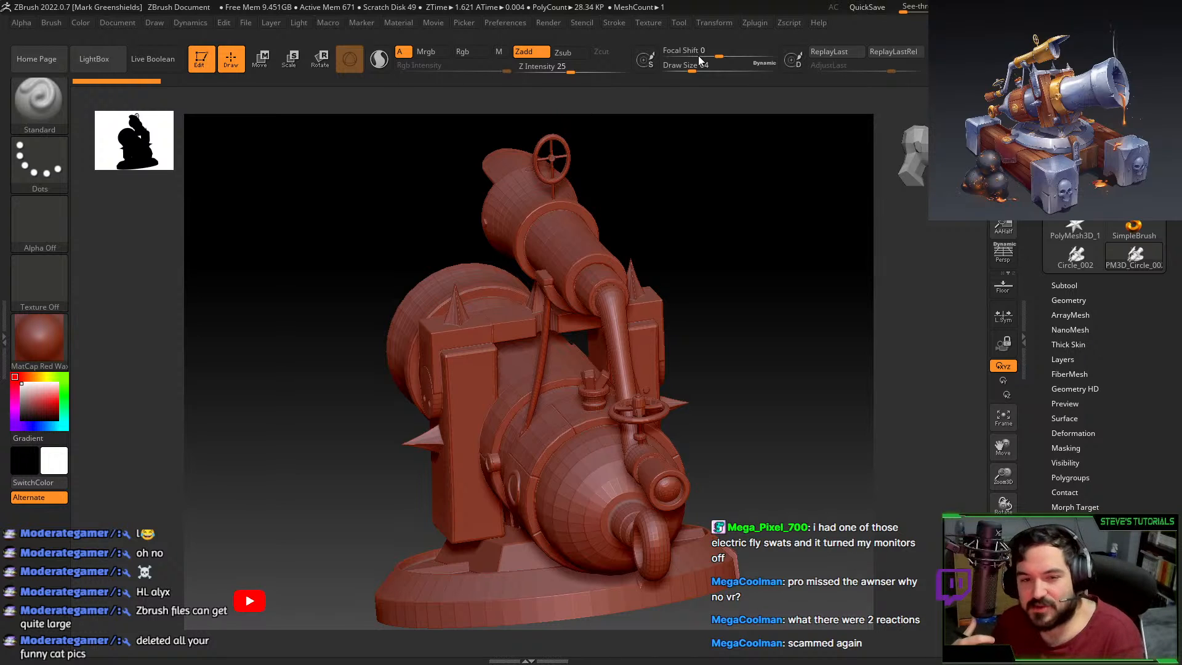
# Split the cannon into polygroups using Auto Groups With UV.
pyautogui.moveTo(804, 326)
pyautogui.mouseDown()
pyautogui.moveTo(783, 316)
pyautogui.moveTo(770, 203)
pyautogui.moveTo(741, 235)
pyautogui.moveTo(678, 261)
pyautogui.mouseUp()
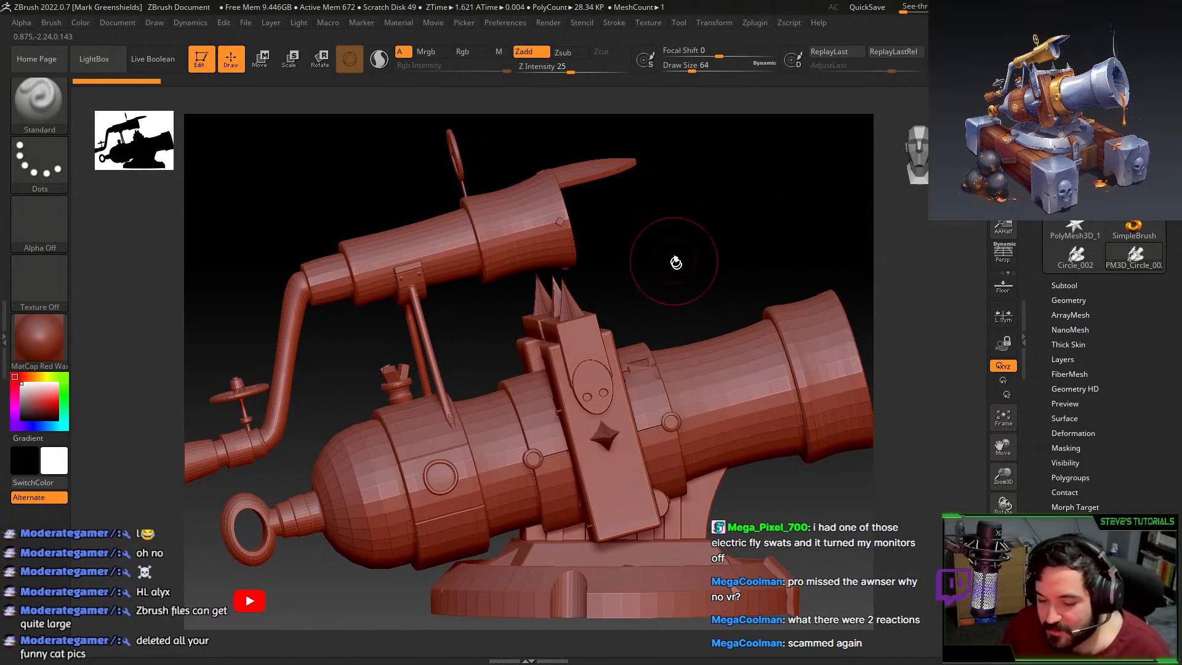
pyautogui.click(1080, 475)
pyautogui.click(1093, 337)
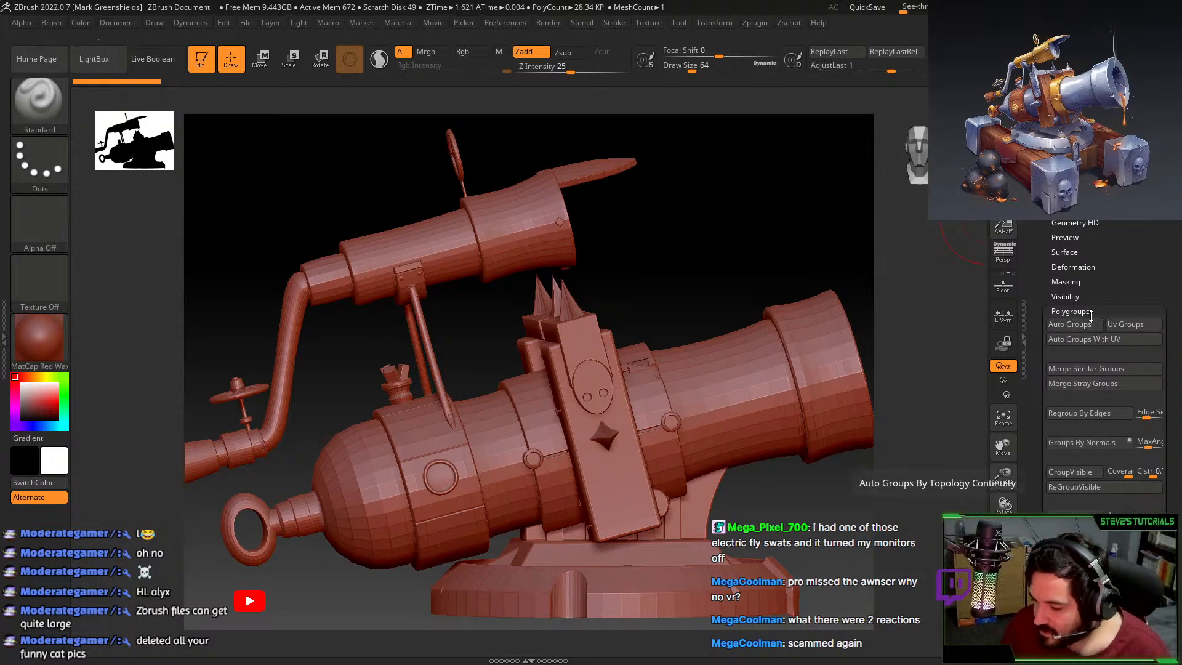
pyautogui.click(1070, 312)
# Divide twice with Smt off, then twice with Smt on to about 28.6 million polygons.
pyautogui.press('ctrl')
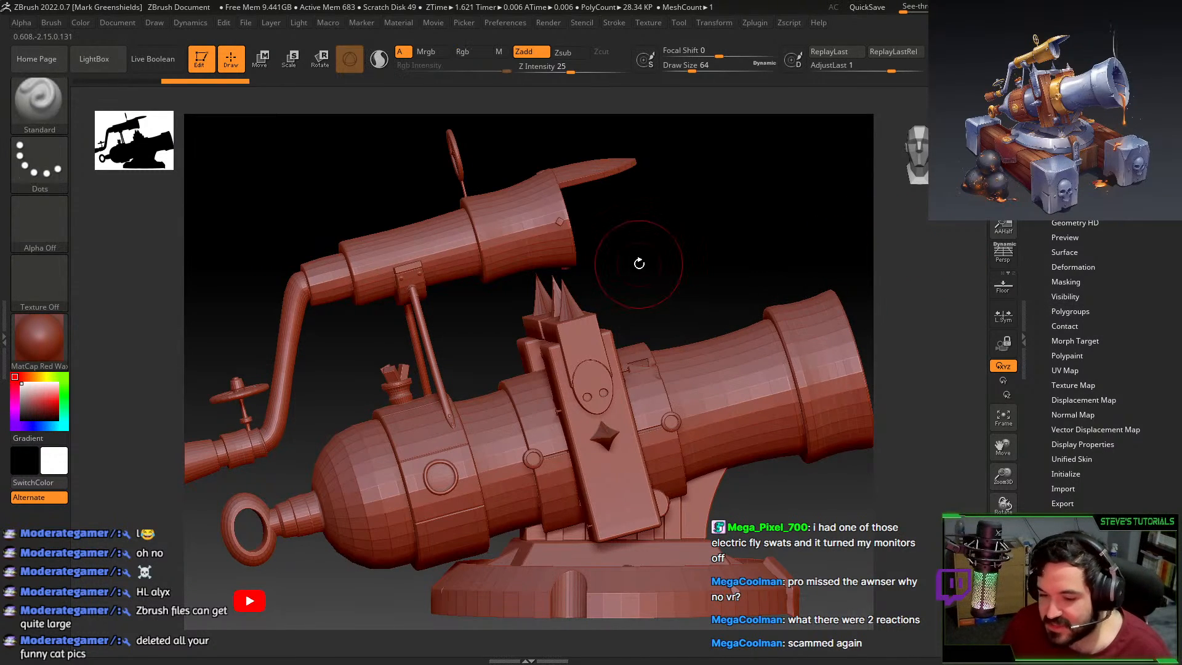
pyautogui.click(1065, 135)
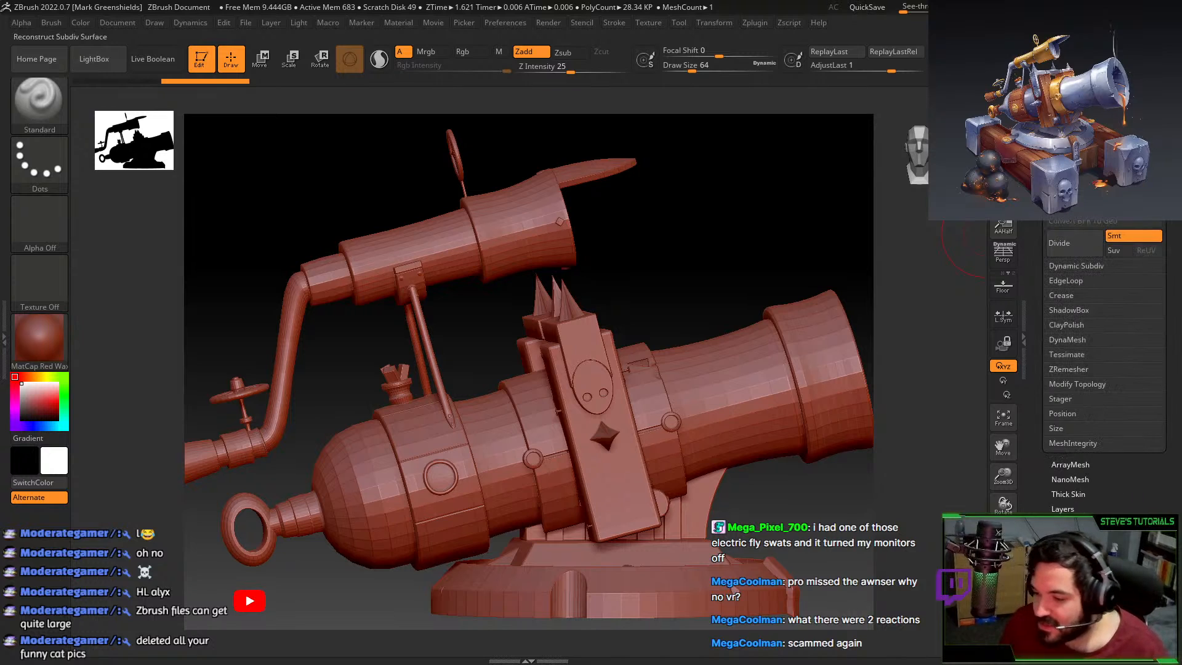
pyautogui.click(1113, 237)
pyautogui.click(1076, 243)
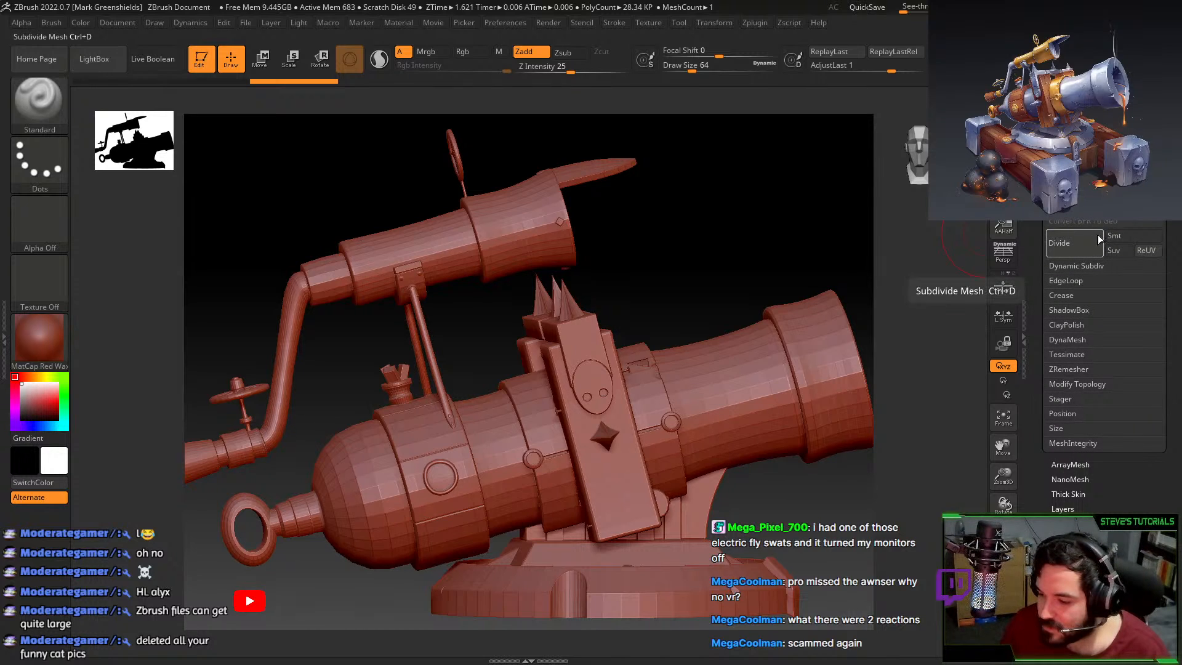
pyautogui.click(1075, 240)
pyautogui.click(1121, 235)
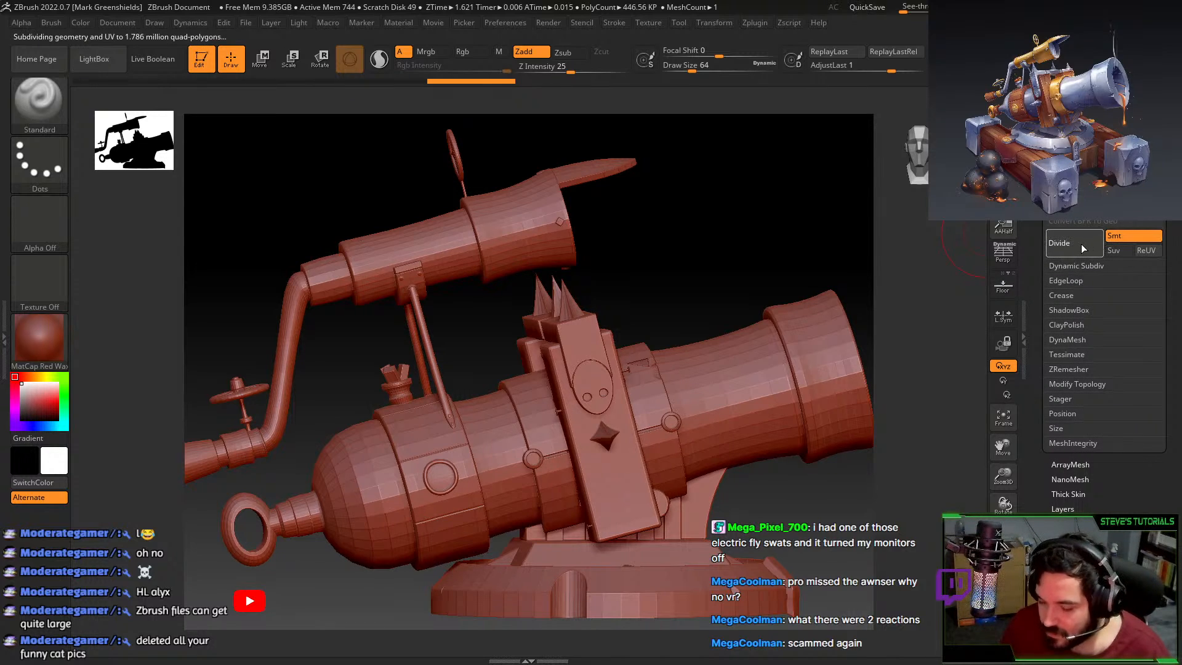
pyautogui.click(1081, 242)
pyautogui.click(1081, 243)
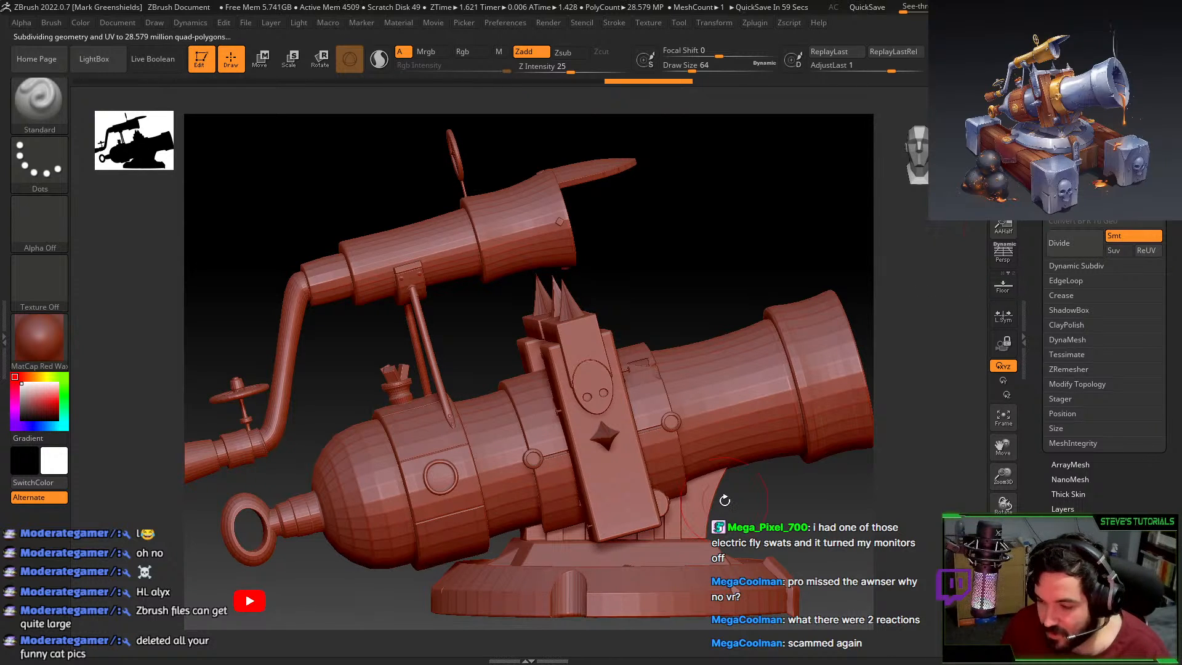
# Ctrl+Shift-click the barrel to isolate it and orbit around it.
pyautogui.moveTo(748, 483); pyautogui.dragTo(747, 397)
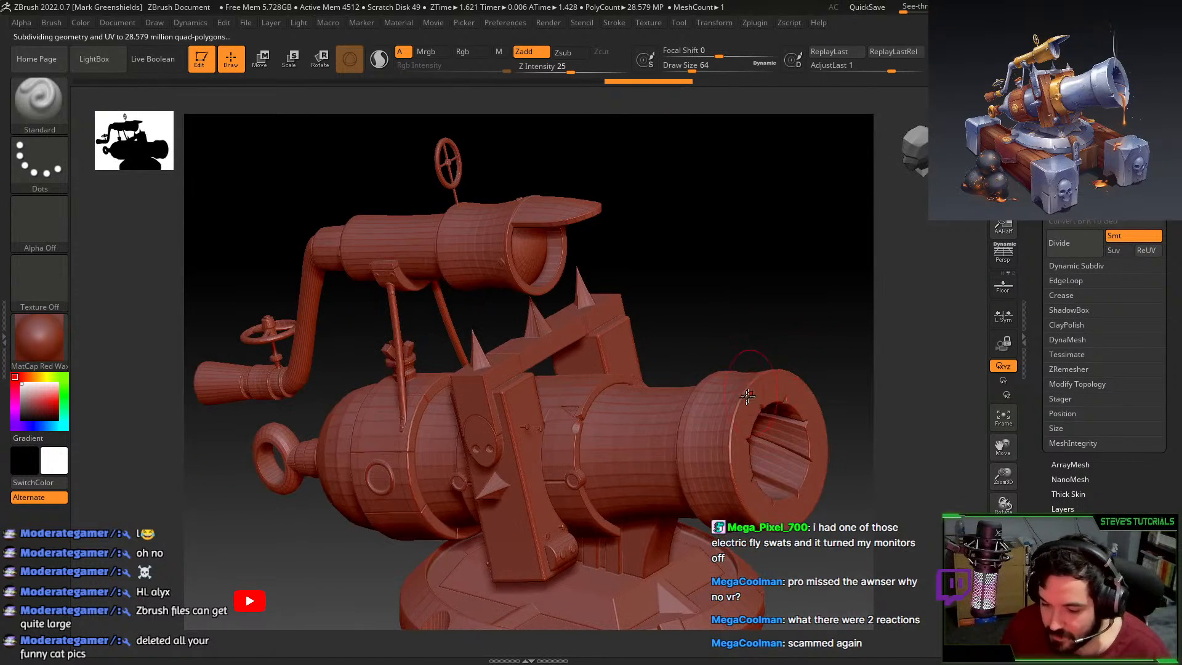
pyautogui.hotkey('ctrl', 'shift')
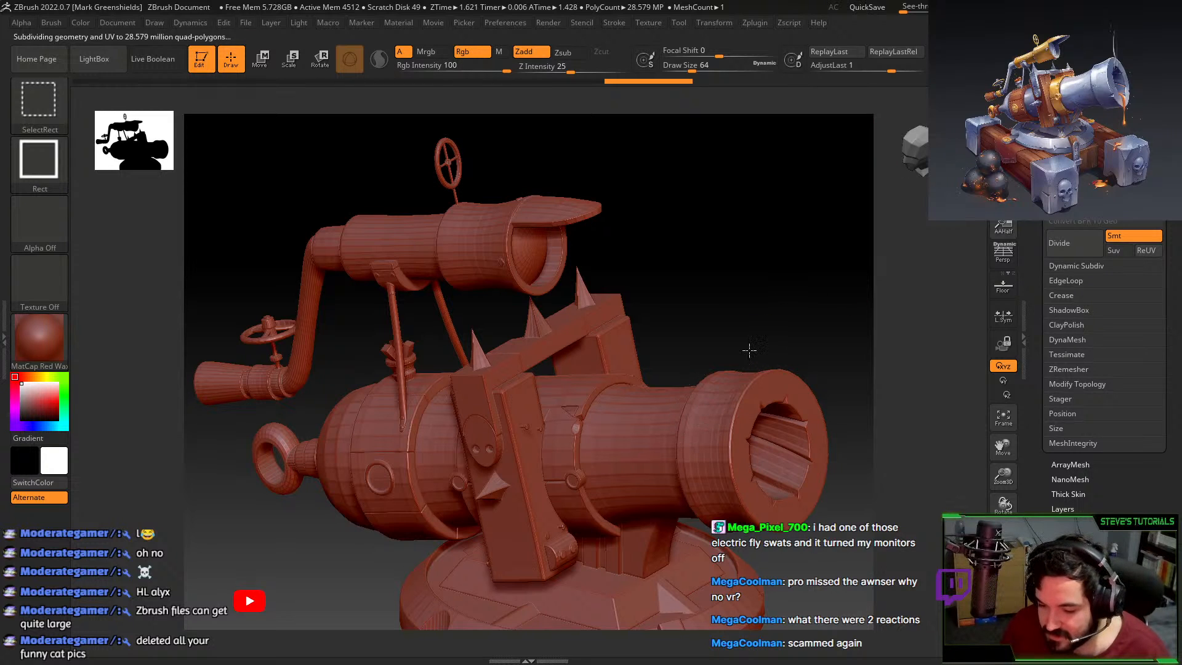
pyautogui.keyDown('ctrl'); pyautogui.keyDown('shift'); pyautogui.click(757, 306); pyautogui.keyUp('shift'); pyautogui.keyUp('ctrl')
pyautogui.moveTo(763, 304)
pyautogui.mouseDown()
pyautogui.moveTo(796, 295)
pyautogui.moveTo(733, 297)
pyautogui.moveTo(790, 303)
pyautogui.moveTo(726, 227)
pyautogui.moveTo(788, 224)
pyautogui.moveTo(711, 197)
pyautogui.moveTo(772, 483)
pyautogui.mouseUp()
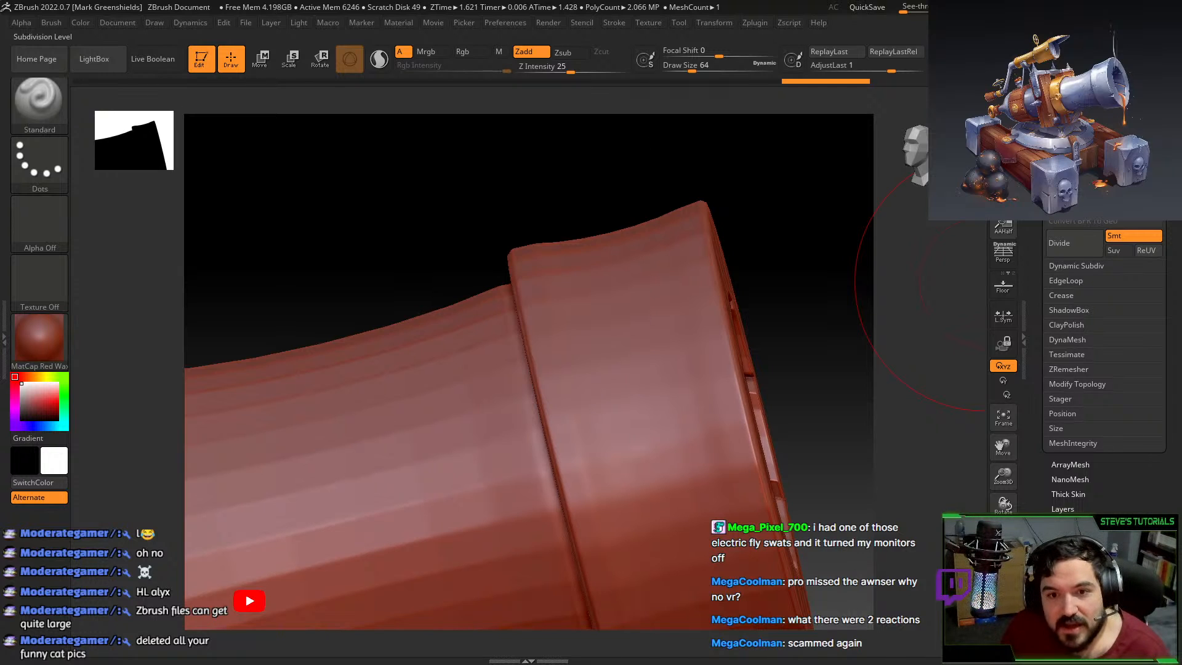
# Drop one subdivision level and smooth the rim of the barrel opening.
pyautogui.hotkey('shift', 'd')
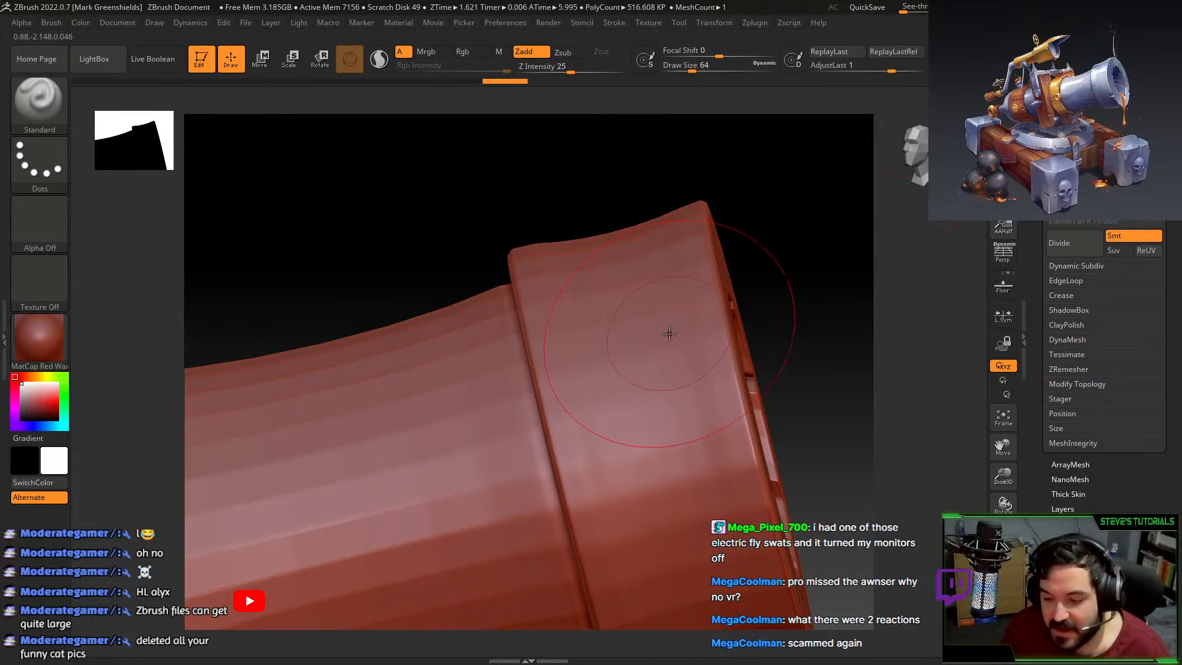
pyautogui.moveTo(788, 186); pyautogui.dragTo(695, 200)
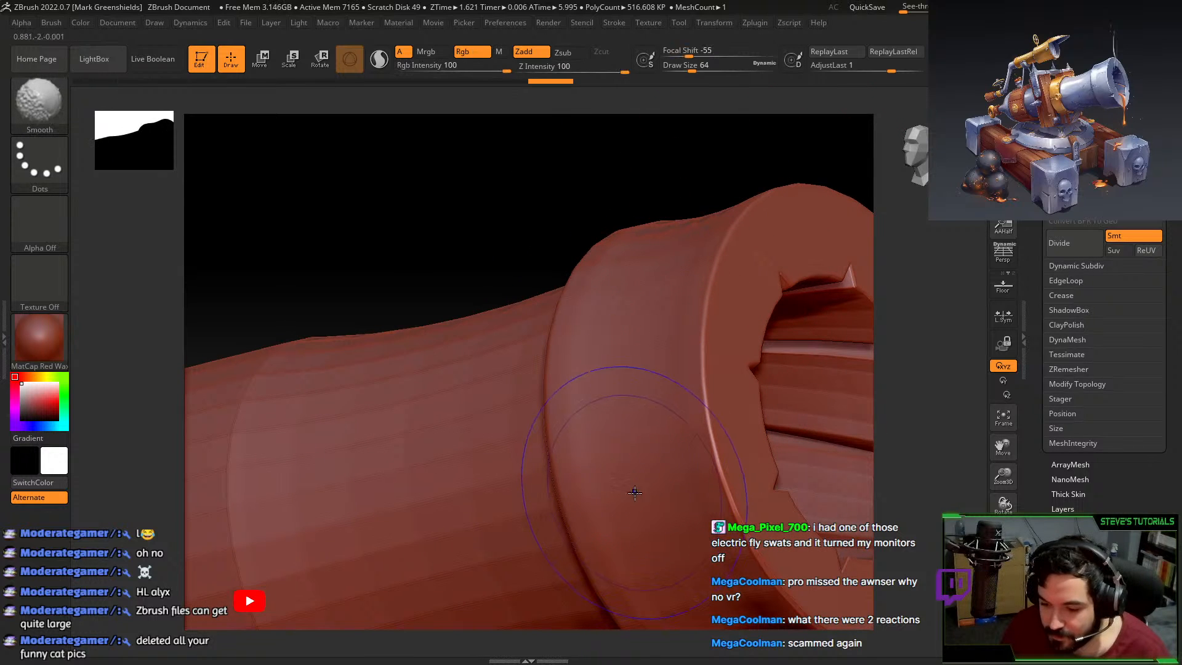
pyautogui.keyDown('shift'); pyautogui.moveTo(634, 491); pyautogui.dragTo(663, 489); pyautogui.keyUp('shift')
pyautogui.moveTo(662, 124)
pyautogui.mouseDown()
pyautogui.moveTo(784, 575)
pyautogui.moveTo(554, 478)
pyautogui.moveTo(610, 372)
pyautogui.mouseUp()
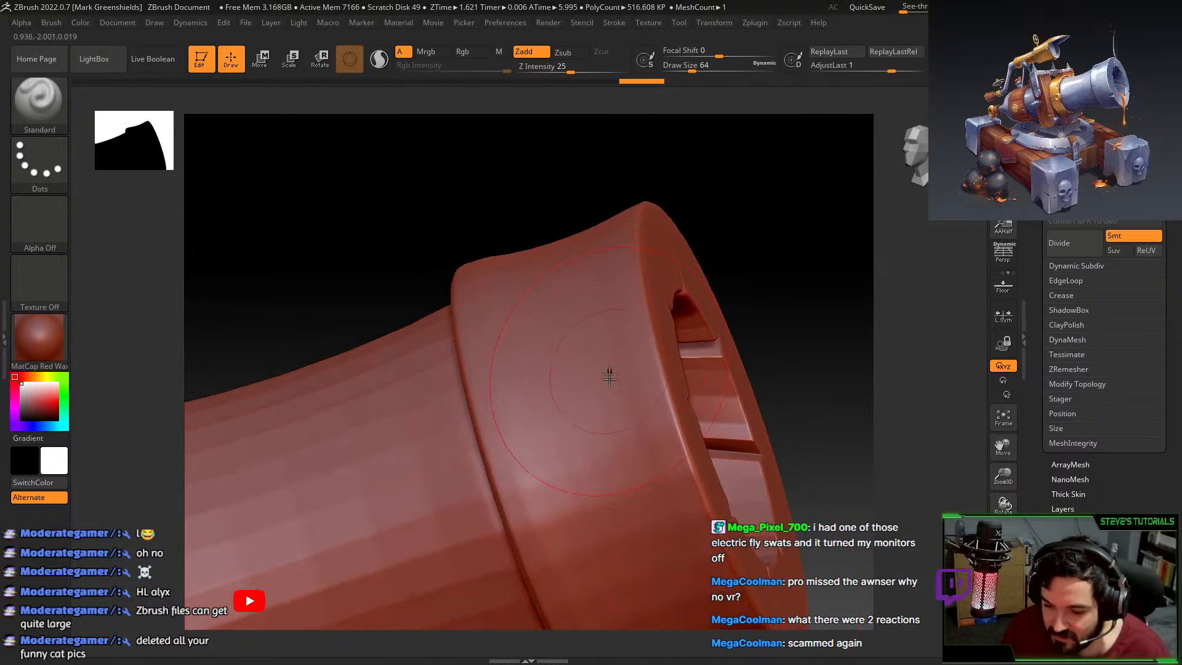
pyautogui.moveTo(796, 219); pyautogui.dragTo(713, 164)
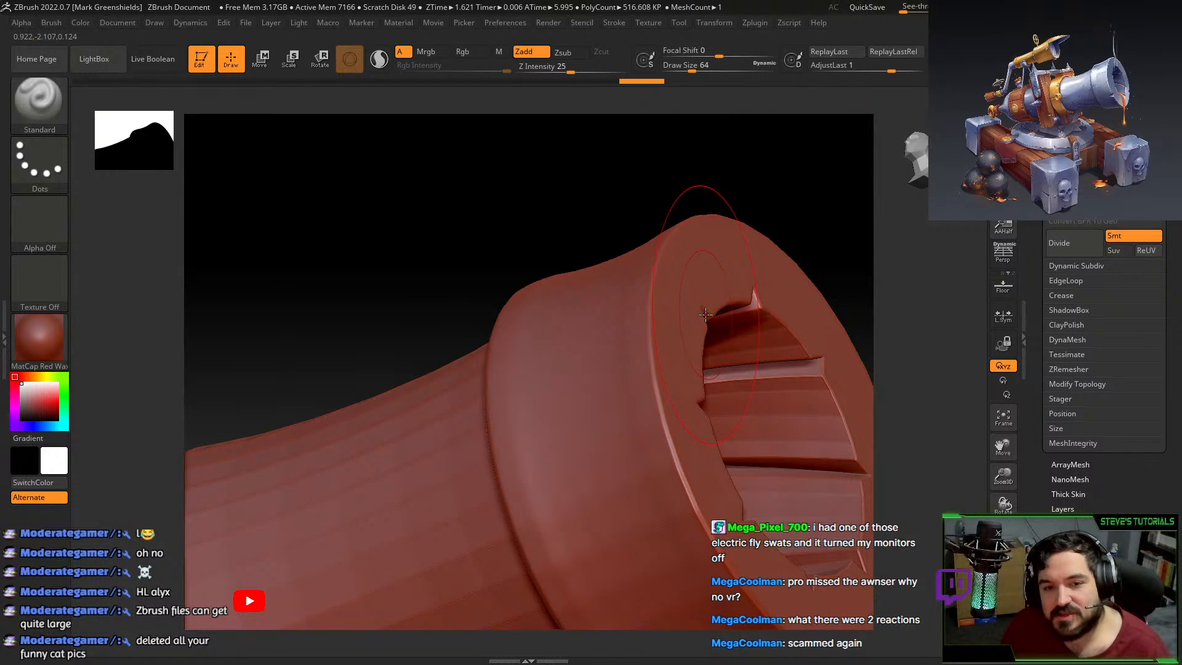
# Undo back to the full cannon, frame it in view, and switch to Blender.
pyautogui.press('ctrl')
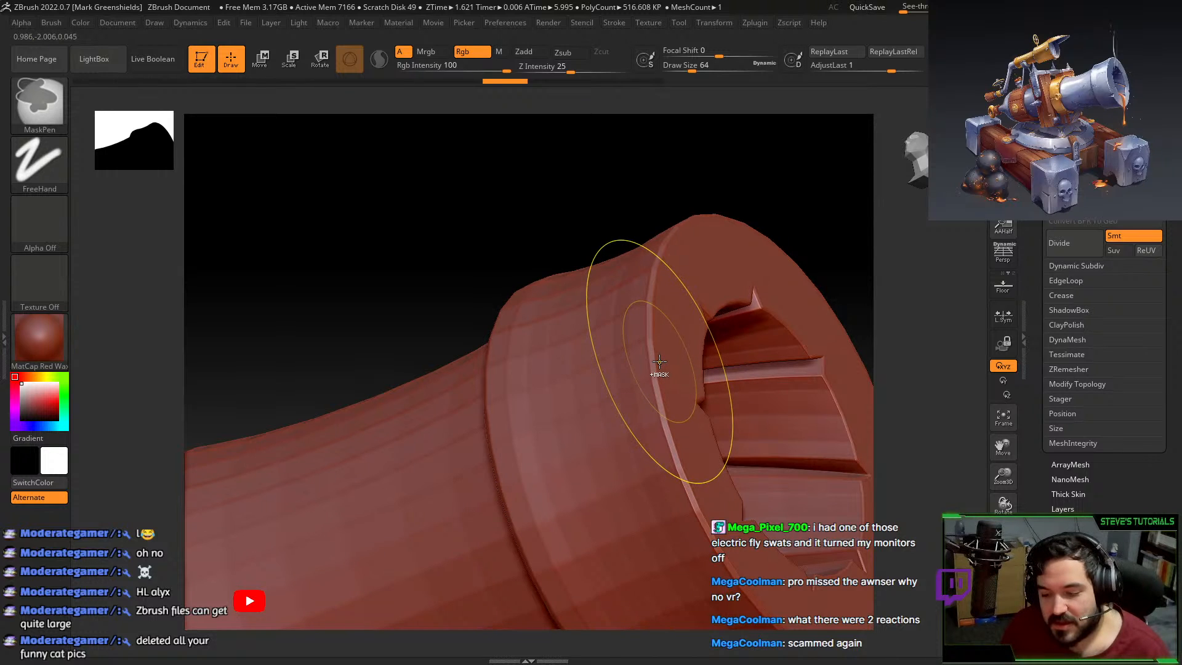
pyautogui.hotkey('ctrl', 'z')
pyautogui.hotkey('ctrl', 'z')
pyautogui.hotkey('ctrl', 'z')
pyautogui.hotkey('ctrl', 'z')
pyautogui.hotkey('ctrl', 'z')
pyautogui.hotkey('ctrl', 'z')
pyautogui.hotkey('ctrl', 'z')
pyautogui.keyDown('alt'); pyautogui.moveTo(609, 246); pyautogui.dragTo(665, 197); pyautogui.keyUp('alt')
pyautogui.keyDown('alt'); pyautogui.moveTo(523, 308); pyautogui.dragTo(589, 338); pyautogui.keyUp('alt')
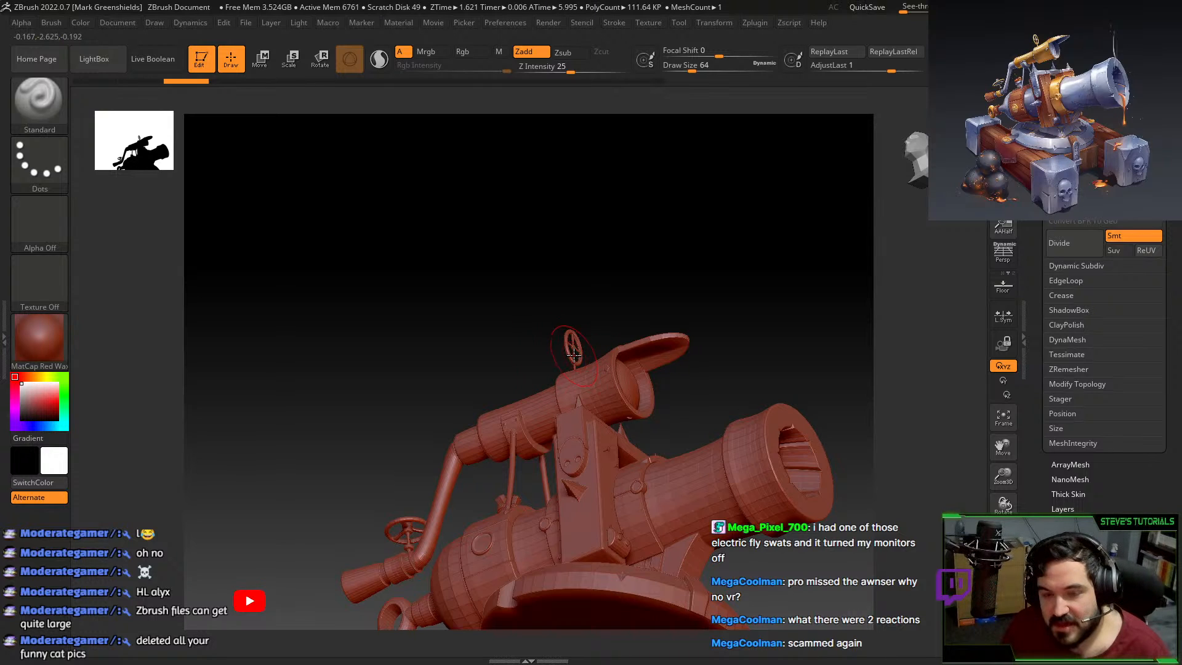
pyautogui.moveTo(770, 349); pyautogui.dragTo(751, 295)
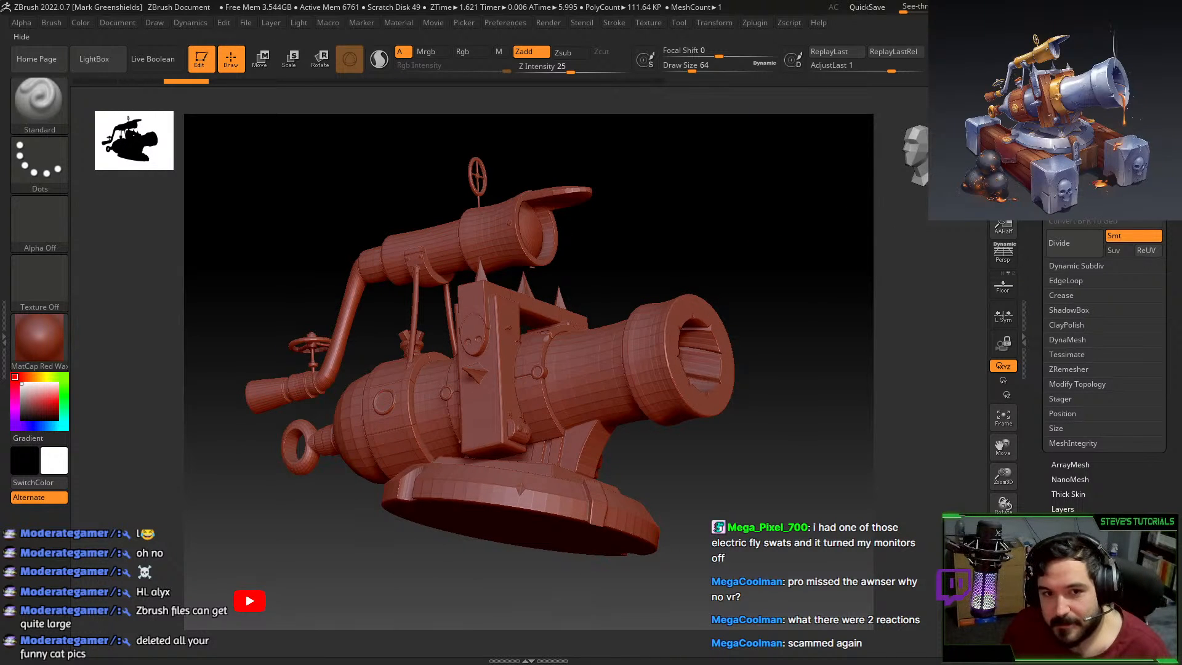
pyautogui.hotkey('alt', 'Tab')
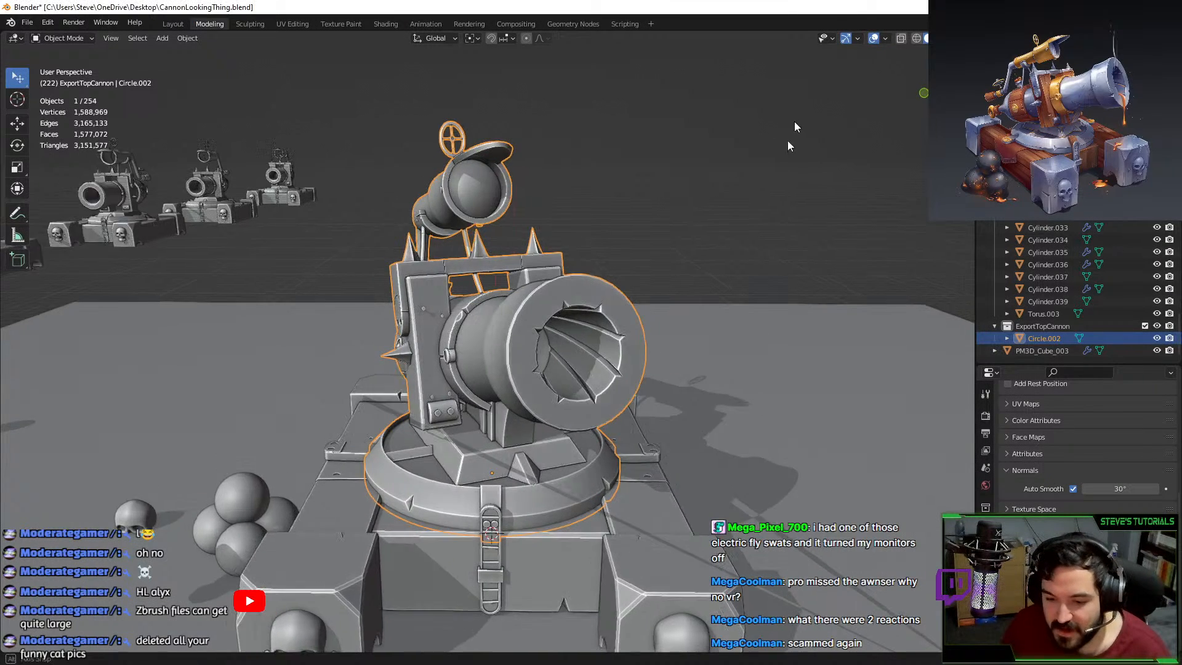
# Hide all but the cannon and frame its full UVs in the UV Editing workspace.
pyautogui.moveTo(794, 121); pyautogui.dragTo(704, 226, button='middle')
pyautogui.hotkey('shift', 'h')
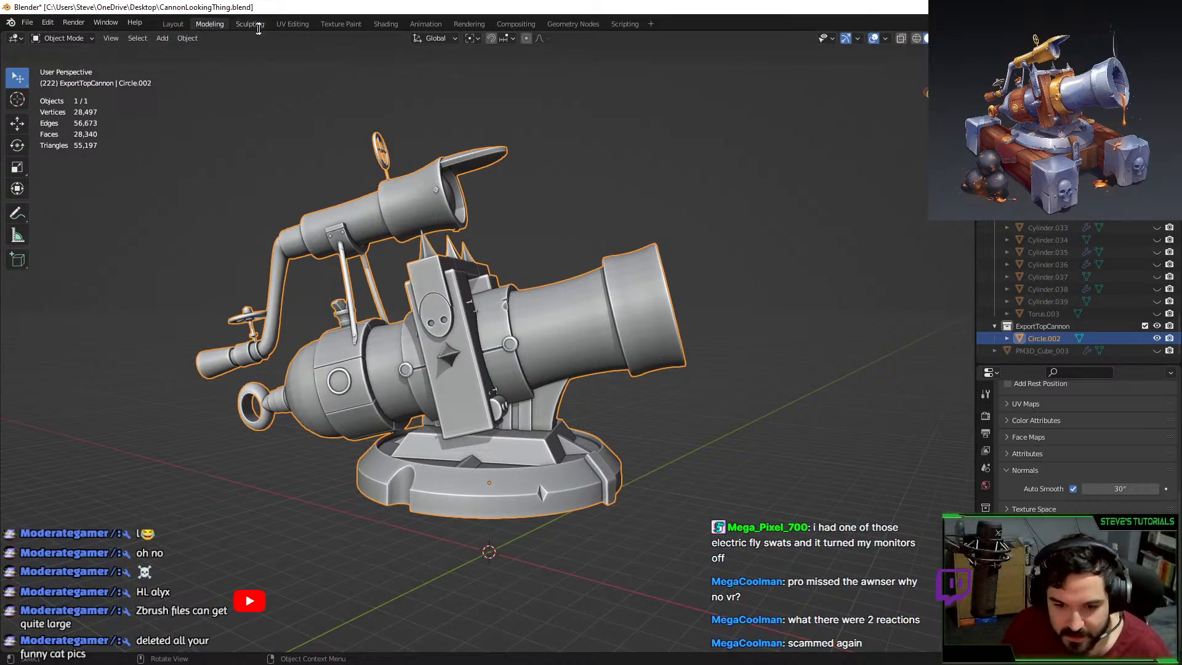
pyautogui.click(292, 23)
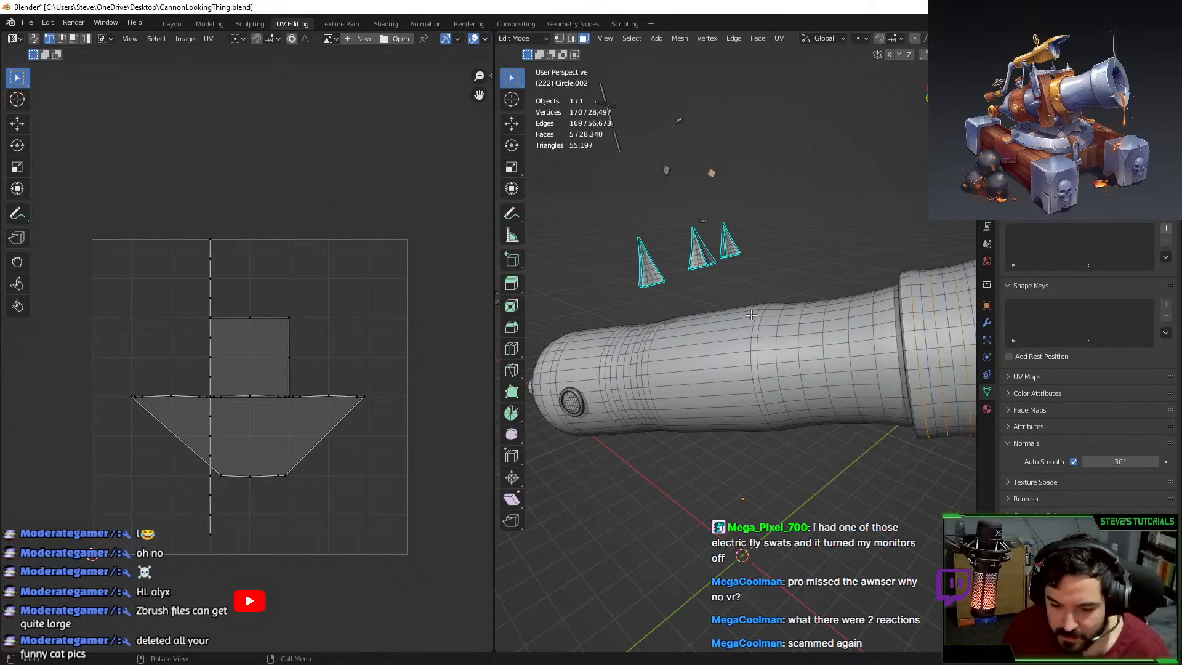
pyautogui.press('a')
pyautogui.press('KP_Decimal')
# Select a single barrel face and bring up the cannon concept art full screen.
pyautogui.hotkey('alt', 'a')
pyautogui.click(842, 311)
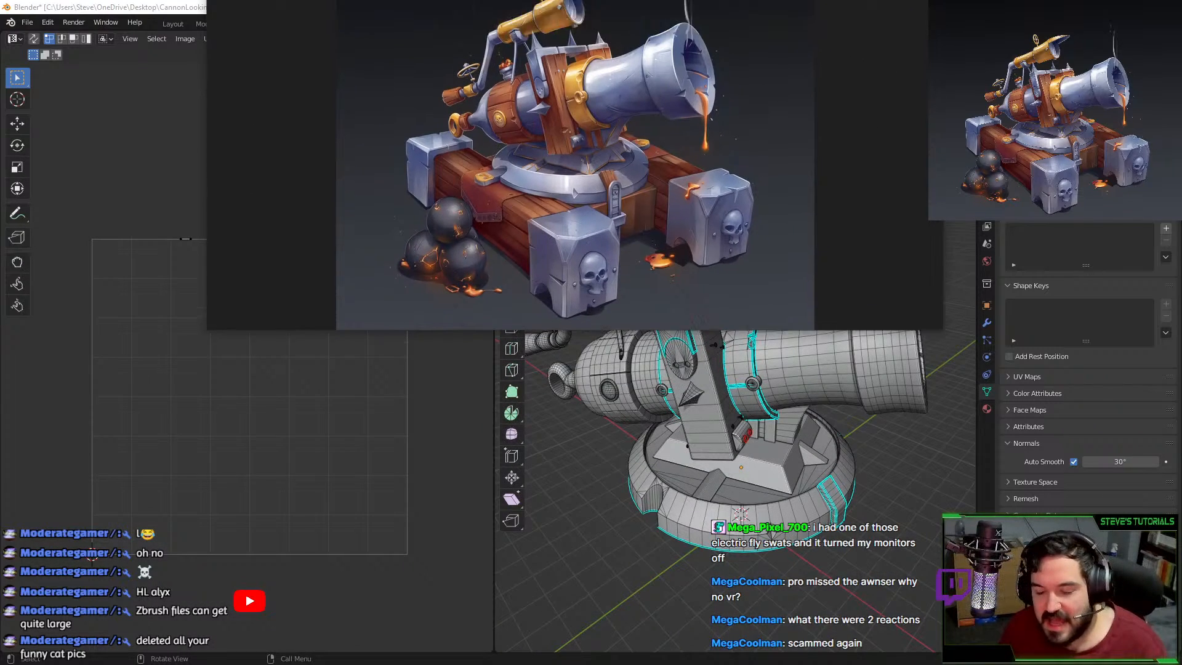
pyautogui.moveTo(458, 0); pyautogui.dragTo(544, 1)
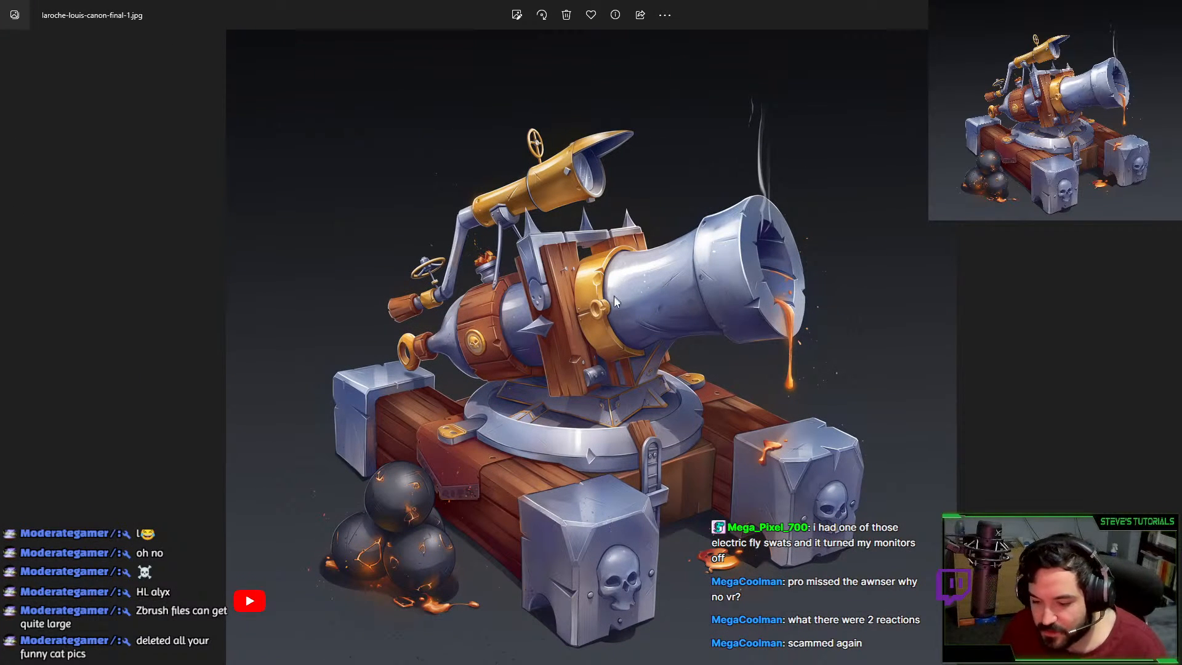
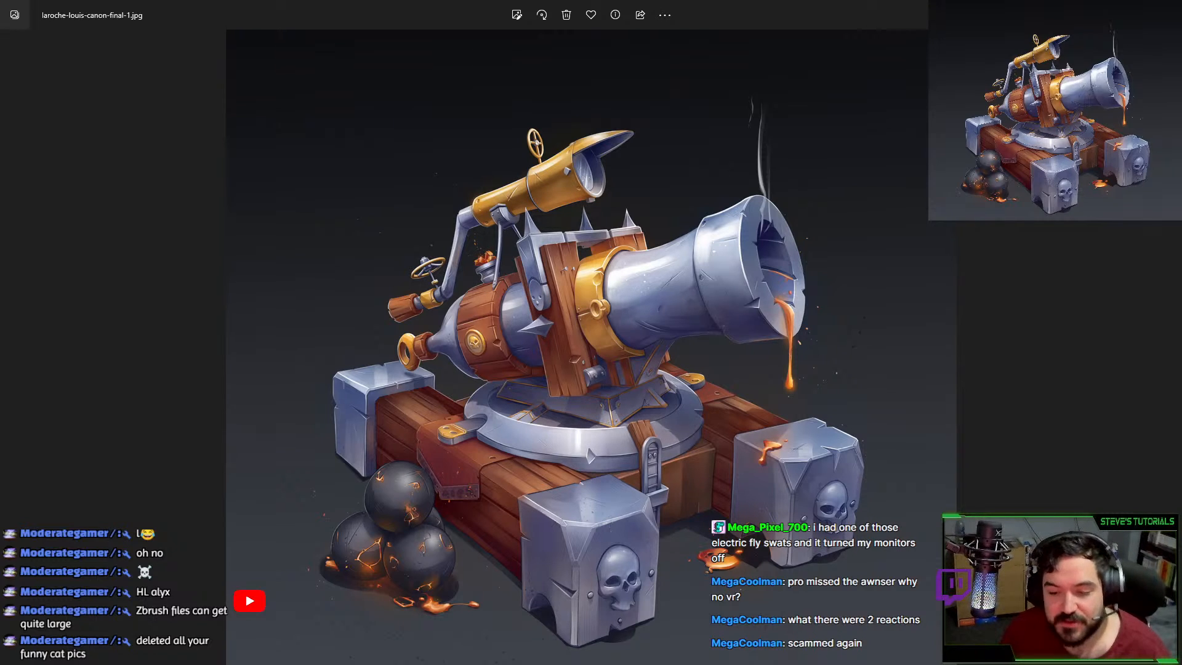
# Drag the Photos cannon reference off the top of the screen to reveal Blender's CannonLookingThing.blend.
pyautogui.moveTo(716, 9); pyautogui.dragTo(546, 0)
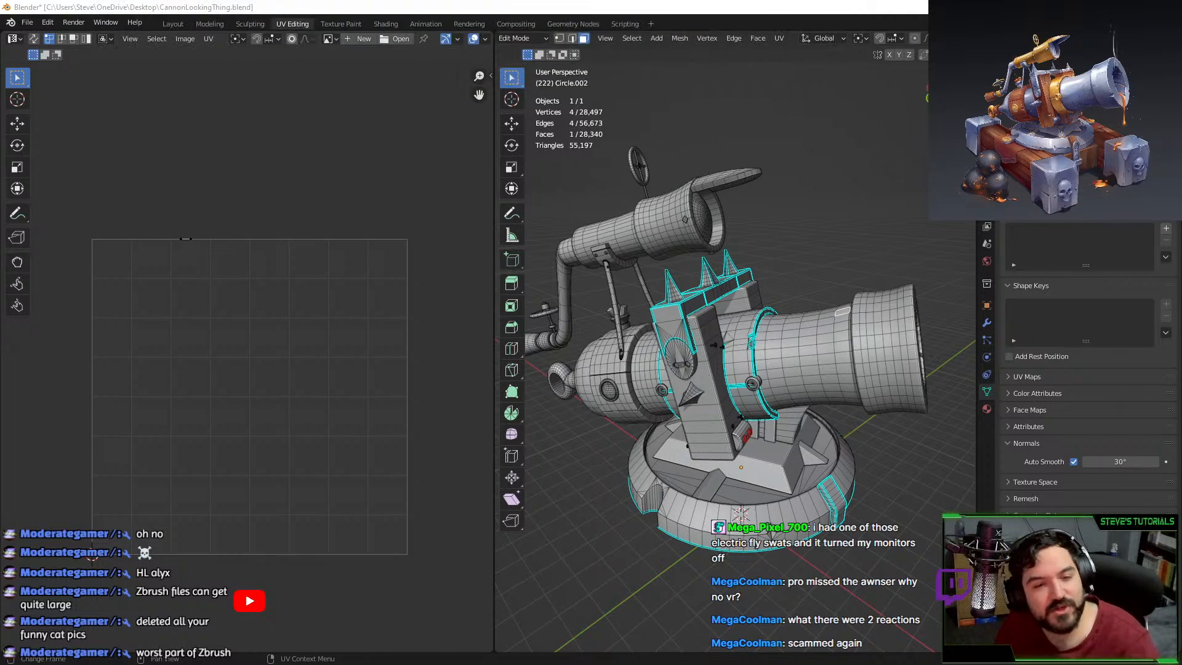
pyautogui.moveTo(760, 8); pyautogui.dragTo(770, 0)
pyautogui.moveTo(841, 242)
pyautogui.keyDown('alt'); pyautogui.mouseDown()
pyautogui.moveTo(861, 246)
pyautogui.moveTo(790, 313)
pyautogui.moveTo(875, 266)
pyautogui.moveTo(837, 209)
pyautogui.mouseUp(); pyautogui.keyUp('alt')
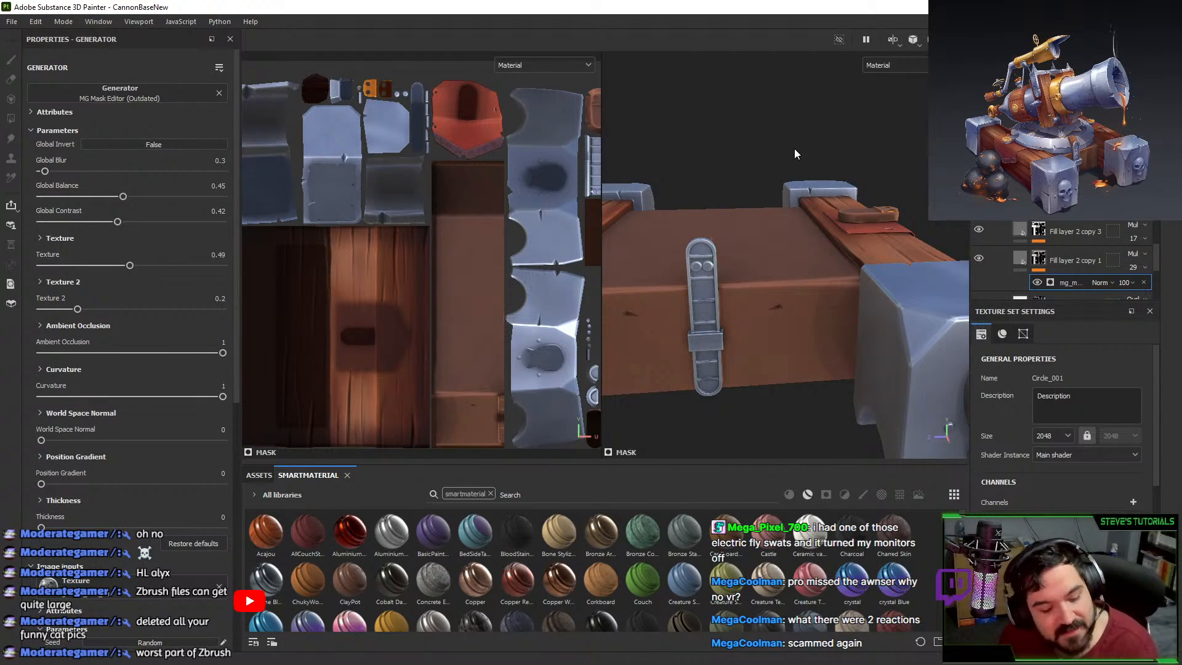
pyautogui.keyDown('alt'); pyautogui.moveTo(761, 240); pyautogui.dragTo(826, 232); pyautogui.keyUp('alt')
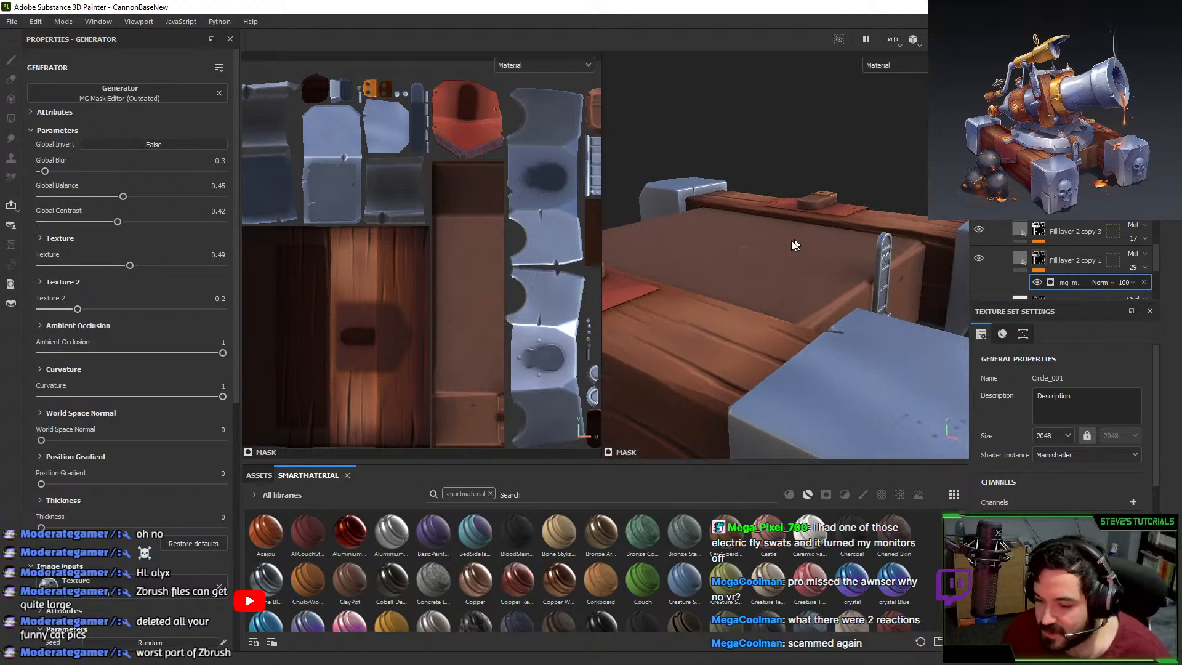
pyautogui.keyDown('alt'); pyautogui.moveTo(733, 291); pyautogui.dragTo(729, 237); pyautogui.keyUp('alt')
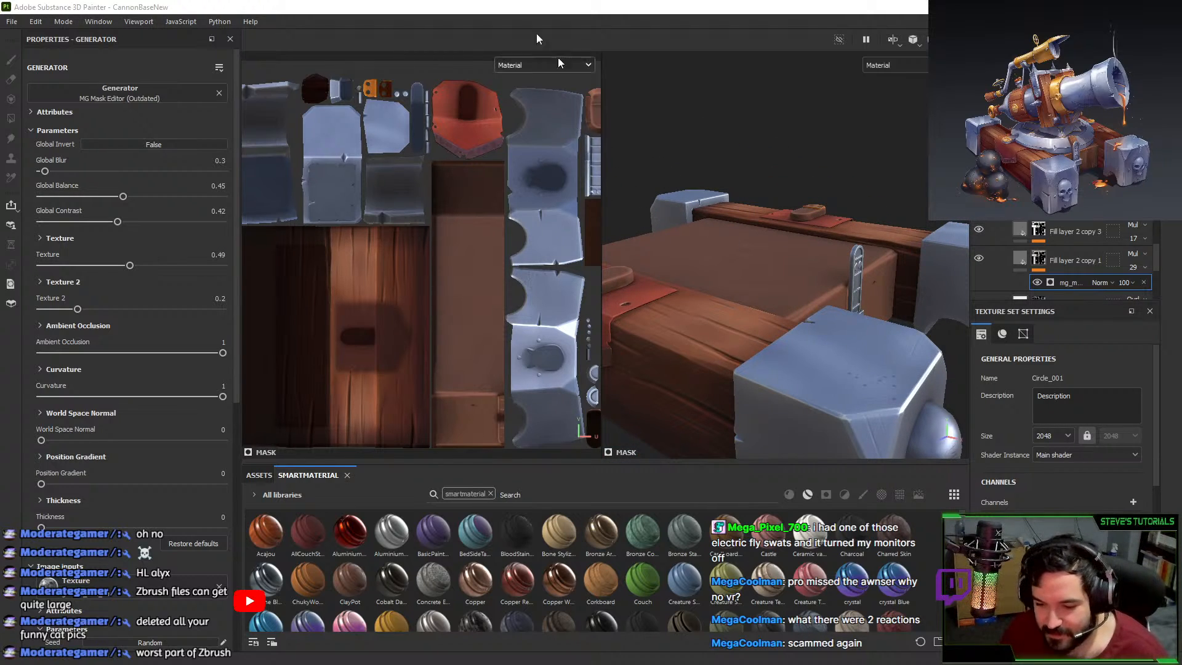
pyautogui.moveTo(554, 1)
pyautogui.mouseDown()
pyautogui.moveTo(588, 139)
pyautogui.moveTo(522, 1)
pyautogui.mouseUp()
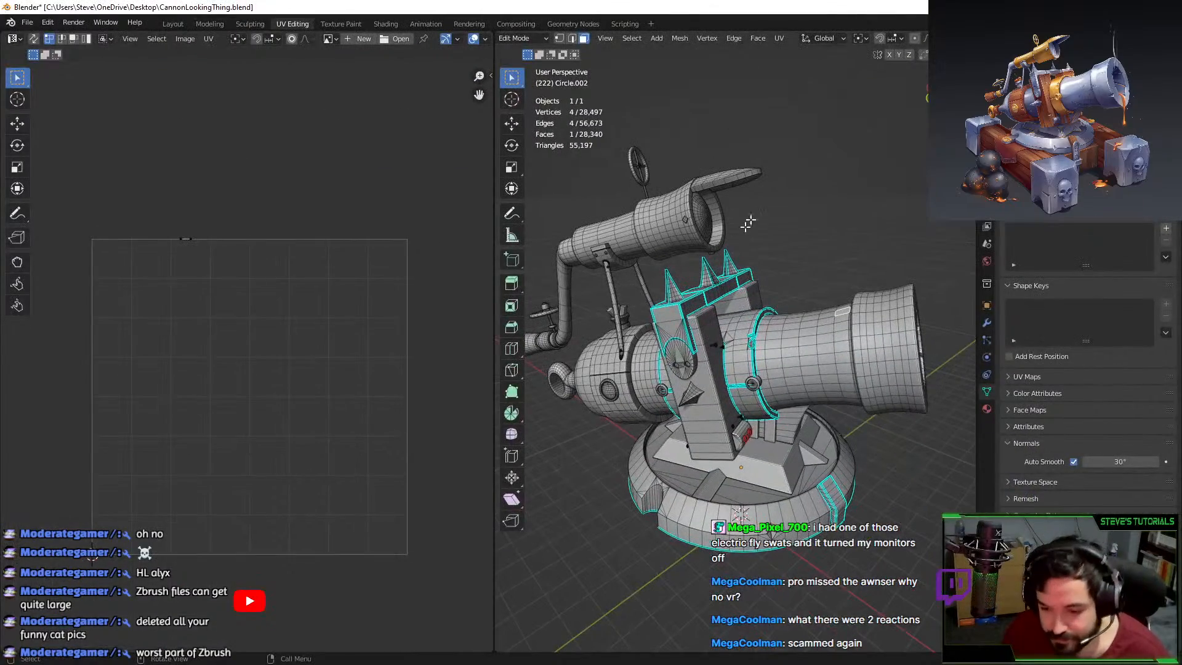
# Select the linked cannon mesh and base ring, then view the base up close.
pyautogui.press('Tab')
pyautogui.press('Tab')
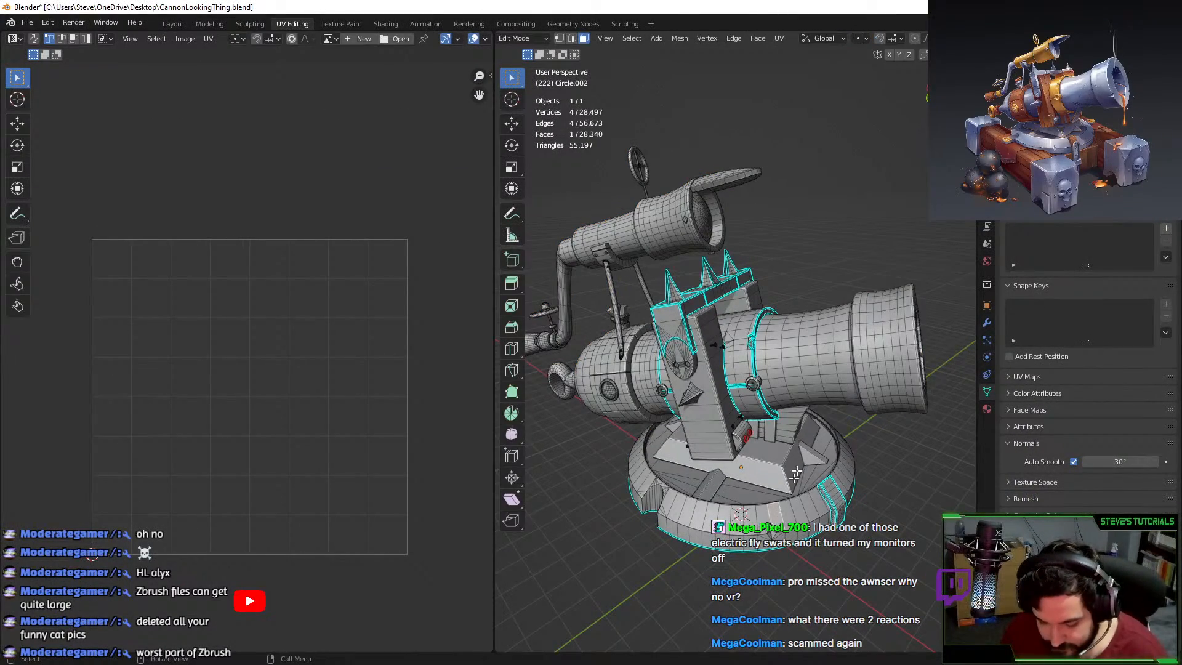
pyautogui.press('l')
pyautogui.press('KP_Decimal')
pyautogui.press('l')
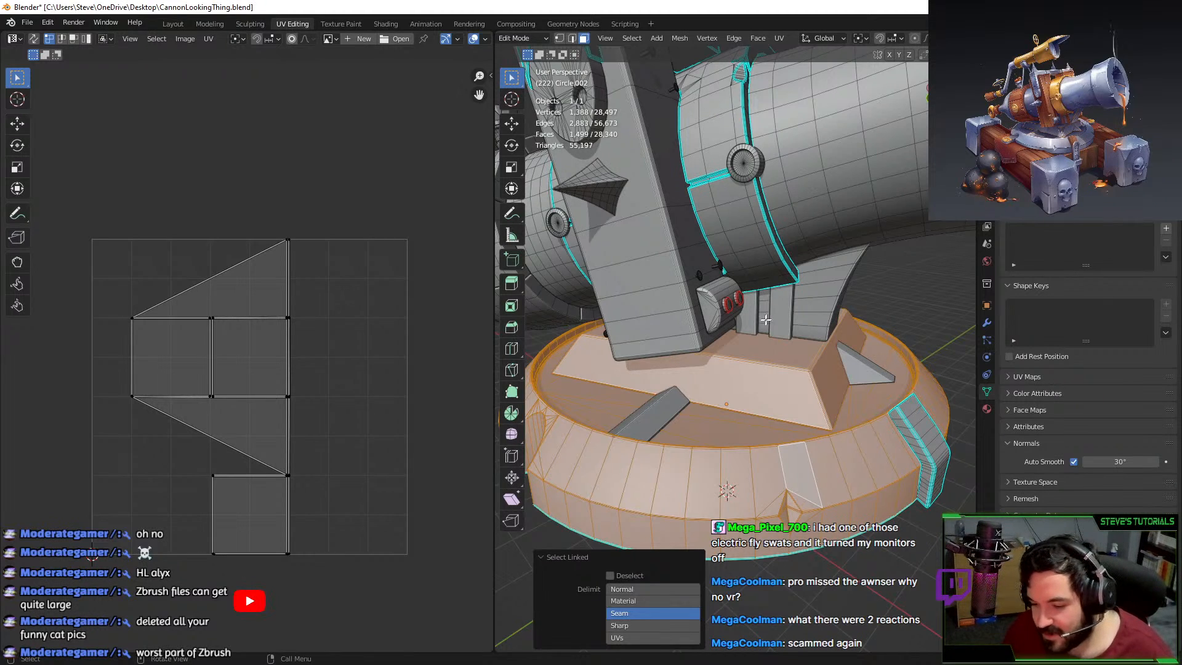
pyautogui.moveTo(766, 319); pyautogui.dragTo(757, 271, button='middle')
pyautogui.scroll(5, 762, 306)
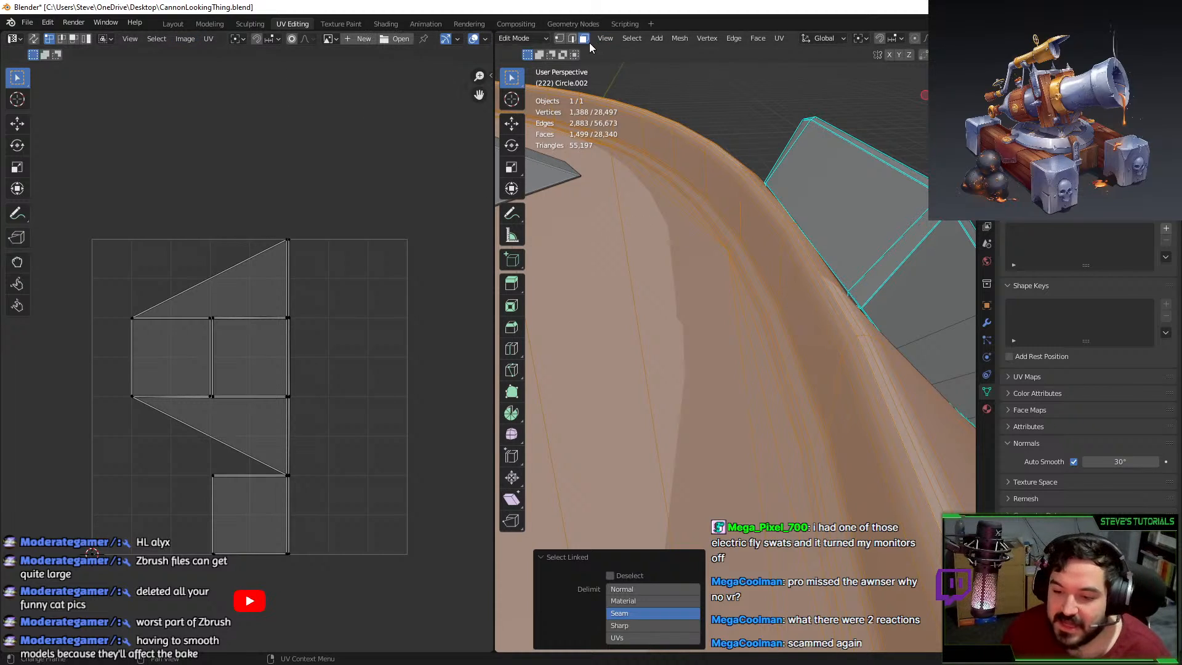
# In edge mode, select the base rim edge loop and apply Mark Seam to it.
pyautogui.press('2')
pyautogui.keyDown('alt'); pyautogui.click(743, 269); pyautogui.keyUp('alt')
pyautogui.click(750, 300)
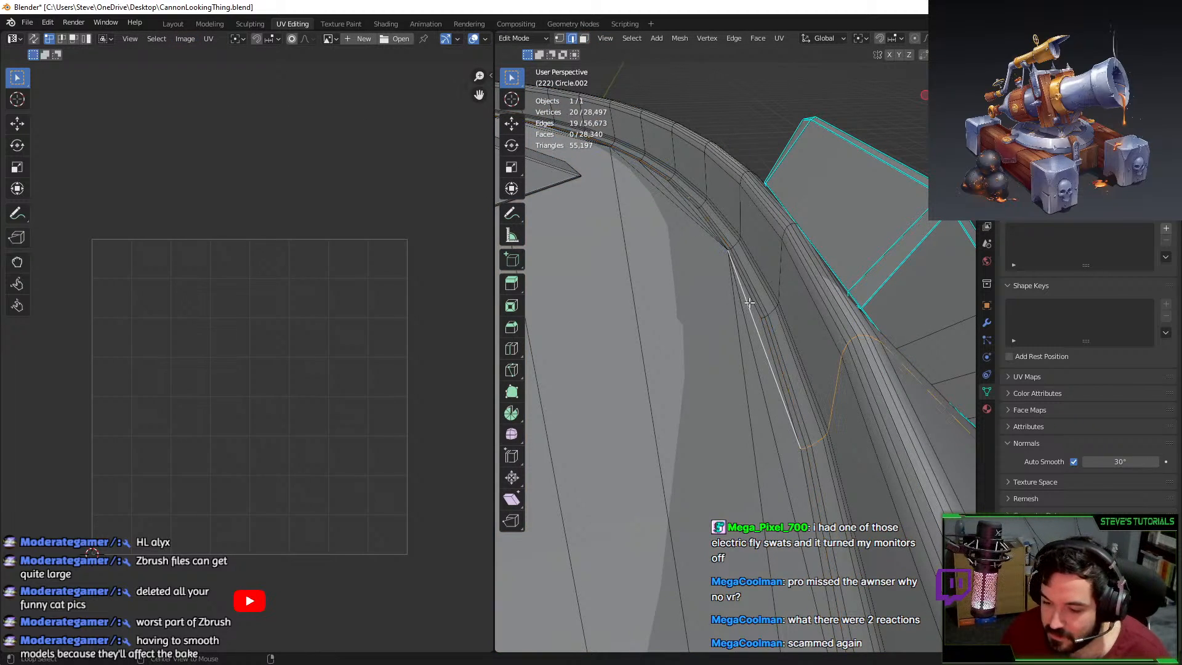
pyautogui.keyDown('alt'); pyautogui.click(752, 295); pyautogui.keyUp('alt')
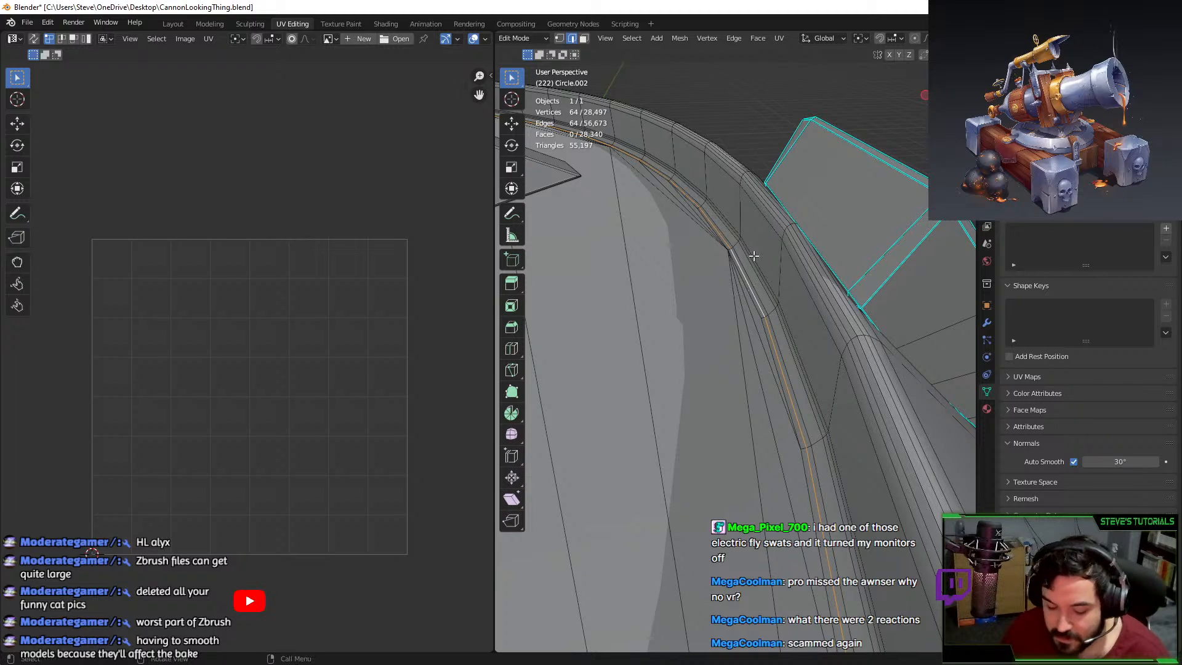
pyautogui.press('F2')
pyautogui.press('Escape')
pyautogui.press('F3')
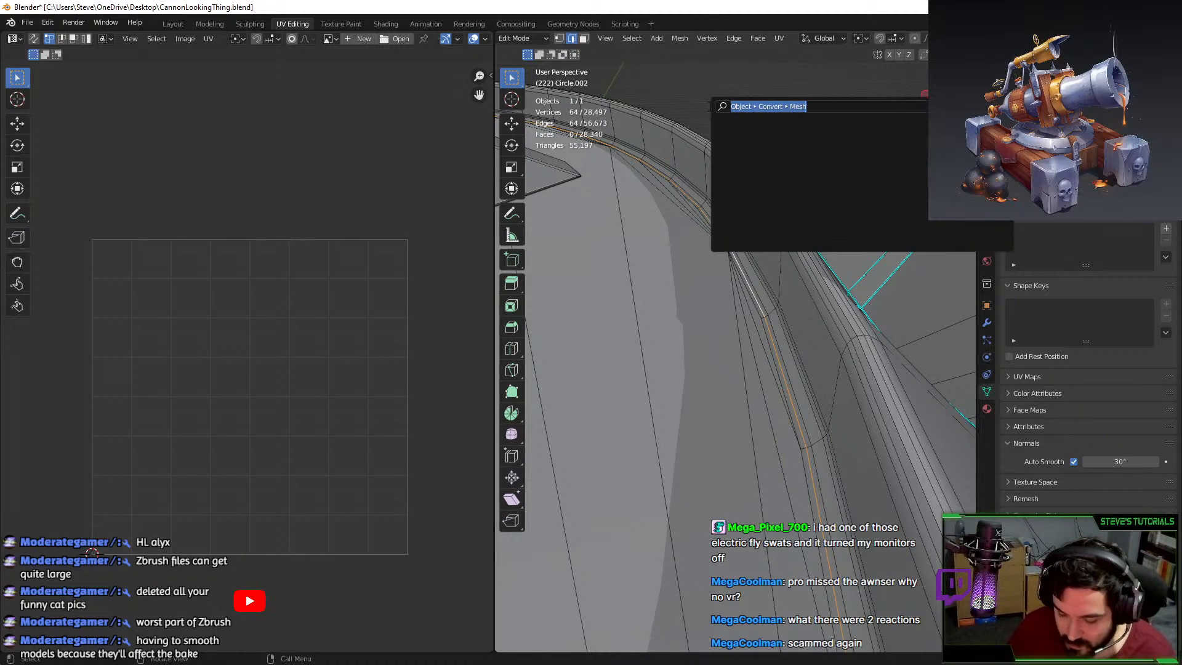
pyautogui.write('mark')
pyautogui.press('Return')
# Orbit around the base to check the seamed rim loop from several angles.
pyautogui.moveTo(790, 220); pyautogui.dragTo(707, 298, button='middle')
pyautogui.moveTo(852, 426); pyautogui.dragTo(865, 287, button='middle')
pyautogui.scroll(-4, 666, 439)
pyautogui.scroll(4, 789, 296)
pyautogui.keyDown('alt'); pyautogui.click(789, 299); pyautogui.keyUp('alt')
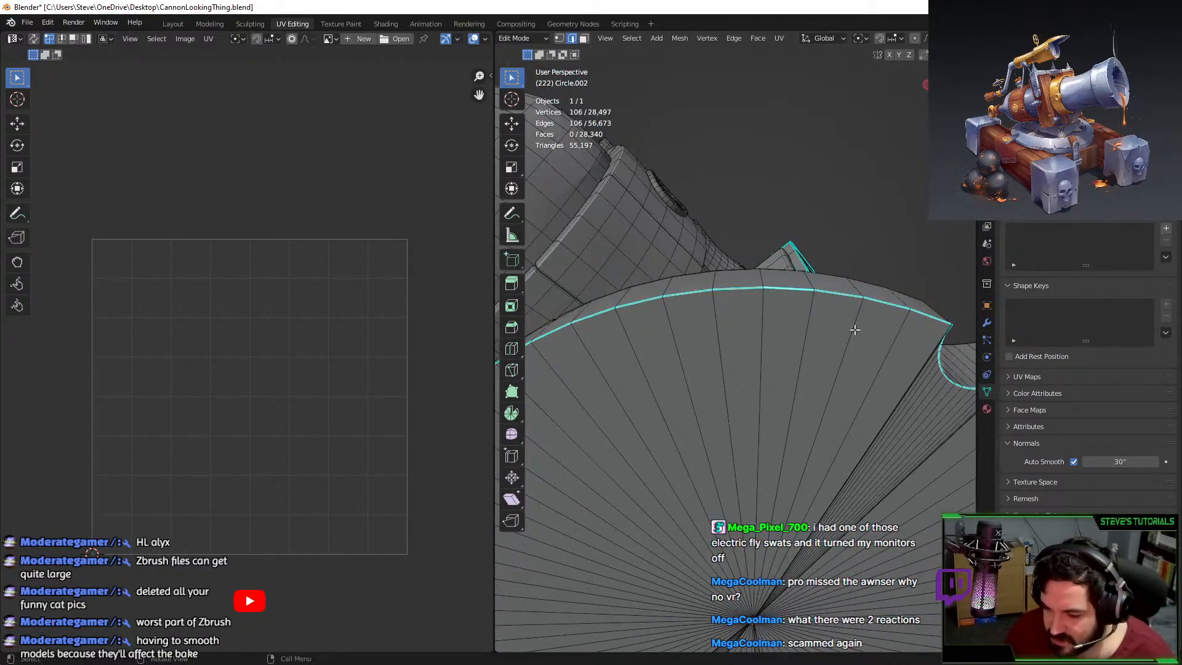
pyautogui.moveTo(855, 330); pyautogui.dragTo(703, 419, button='middle')
pyautogui.press('Tab')
pyautogui.press('Tab')
pyautogui.moveTo(741, 381); pyautogui.dragTo(634, 407, button='middle')
# Select only the base ring and isolate it in local view with numpad slash.
pyautogui.press('Tab')
pyautogui.moveTo(782, 345); pyautogui.dragTo(812, 327, button='middle')
pyautogui.click(813, 327)
pyautogui.click(697, 360)
pyautogui.click(697, 360)
pyautogui.moveTo(697, 360); pyautogui.dragTo(715, 360, button='middle')
pyautogui.scroll(-2, 715, 361)
pyautogui.press('Tab')
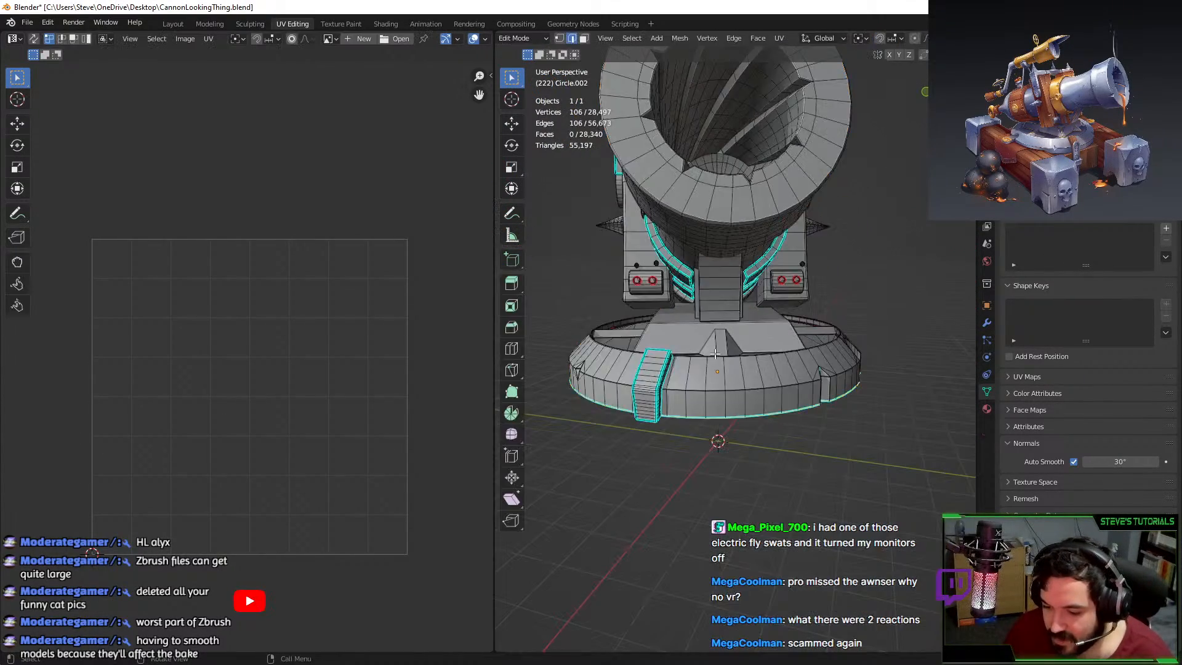
pyautogui.press('KP_Divide')
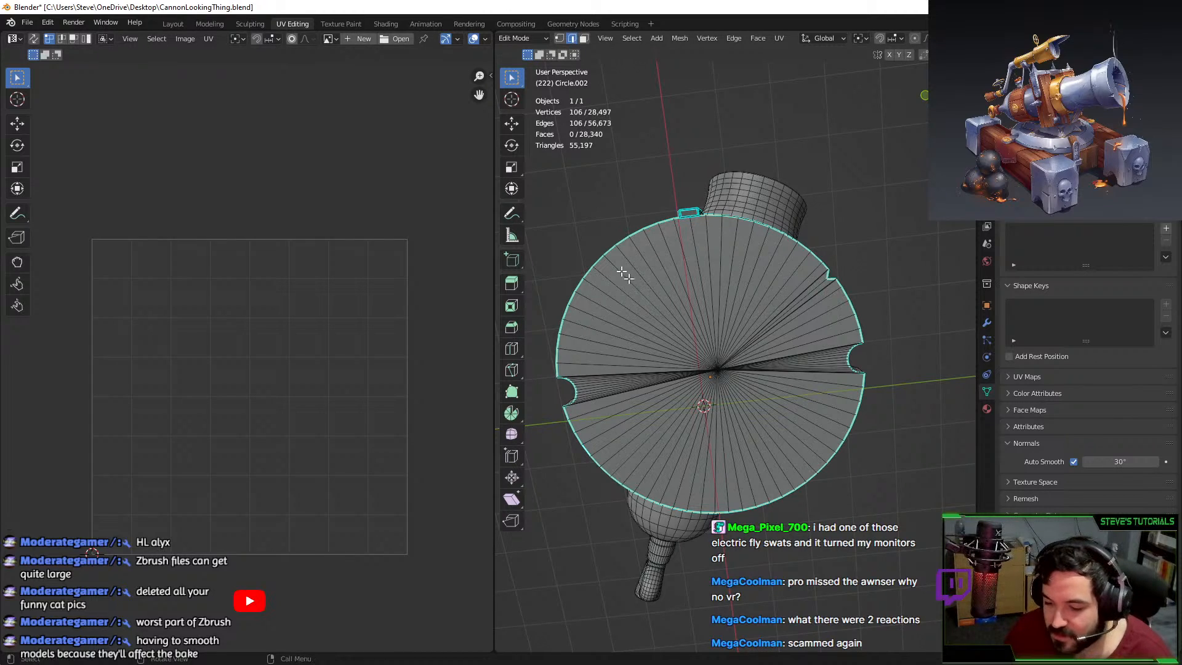
# Delete the base disc's centre vertex to remove its fan of faces.
pyautogui.click(561, 39)
pyautogui.click(719, 348)
pyautogui.press('x')
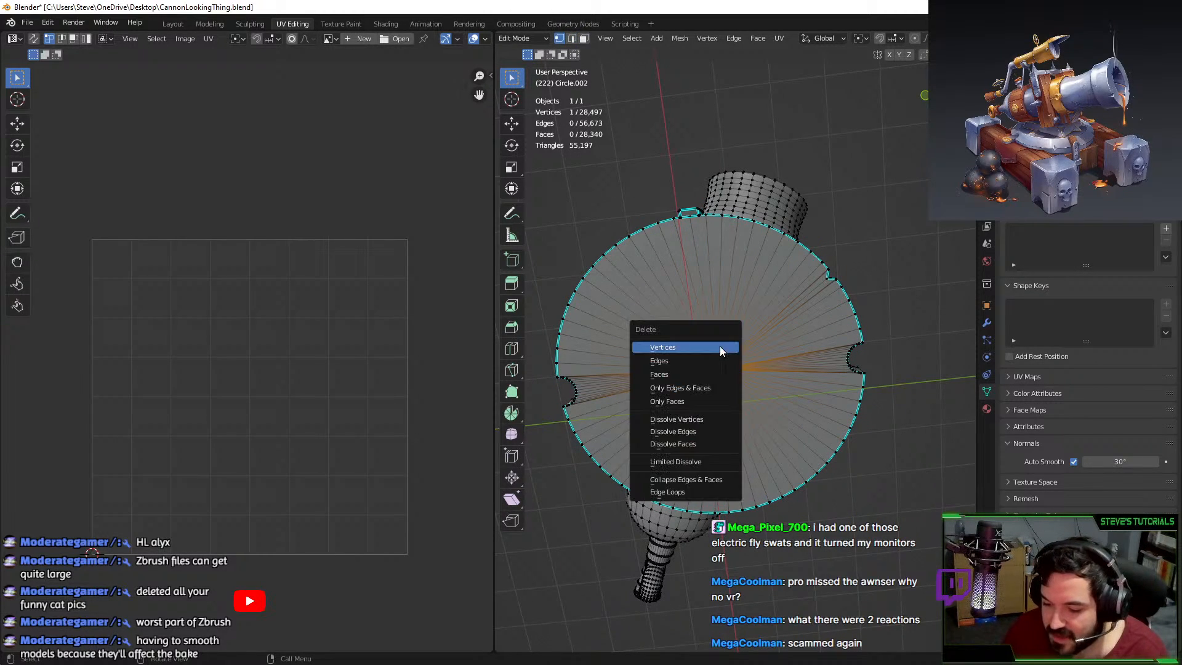
pyautogui.click(719, 346)
pyautogui.moveTo(718, 346); pyautogui.dragTo(592, 230, button='middle')
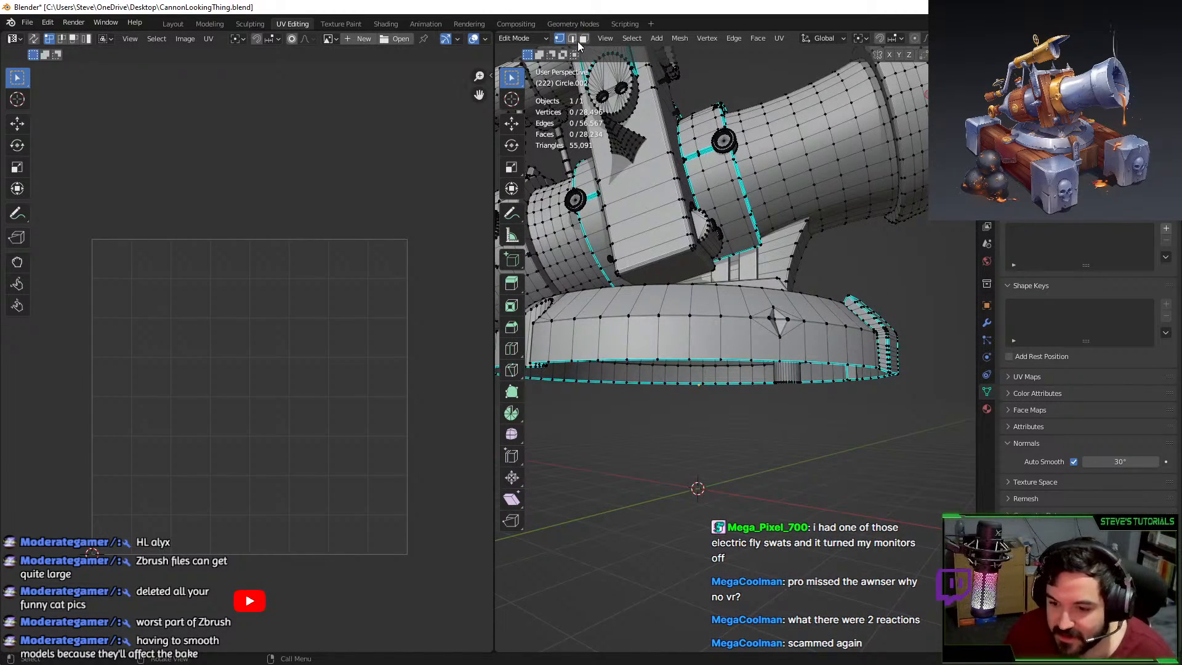
# Extrude the outer rim edge loop in place and scale it to 0.970.
pyautogui.click(572, 38)
pyautogui.moveTo(646, 176); pyautogui.dragTo(691, 416, button='middle')
pyautogui.scroll(4, 662, 338)
pyautogui.keyDown('alt'); pyautogui.click(659, 353); pyautogui.keyUp('alt')
pyautogui.press('e')
pyautogui.rightClick(783, 303)
pyautogui.press('s')
pyautogui.click(774, 316)
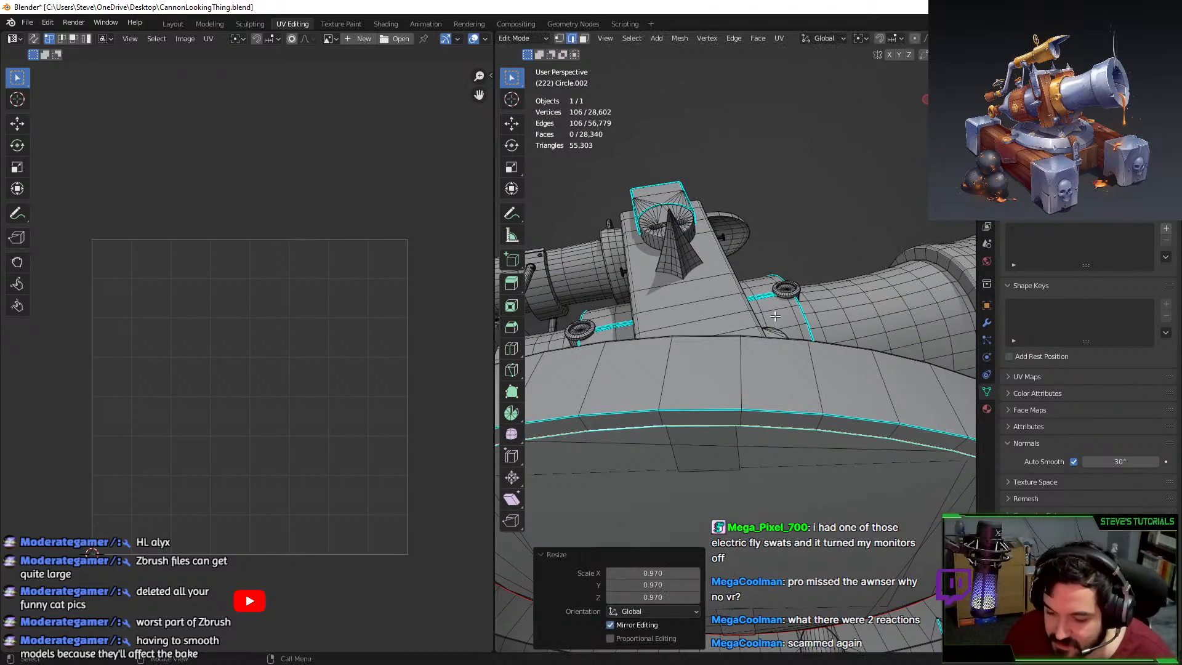
# Try shrink/fatten on the rim loop, then scale it again to about 0.966.
pyautogui.moveTo(775, 316); pyautogui.dragTo(818, 306, button='middle')
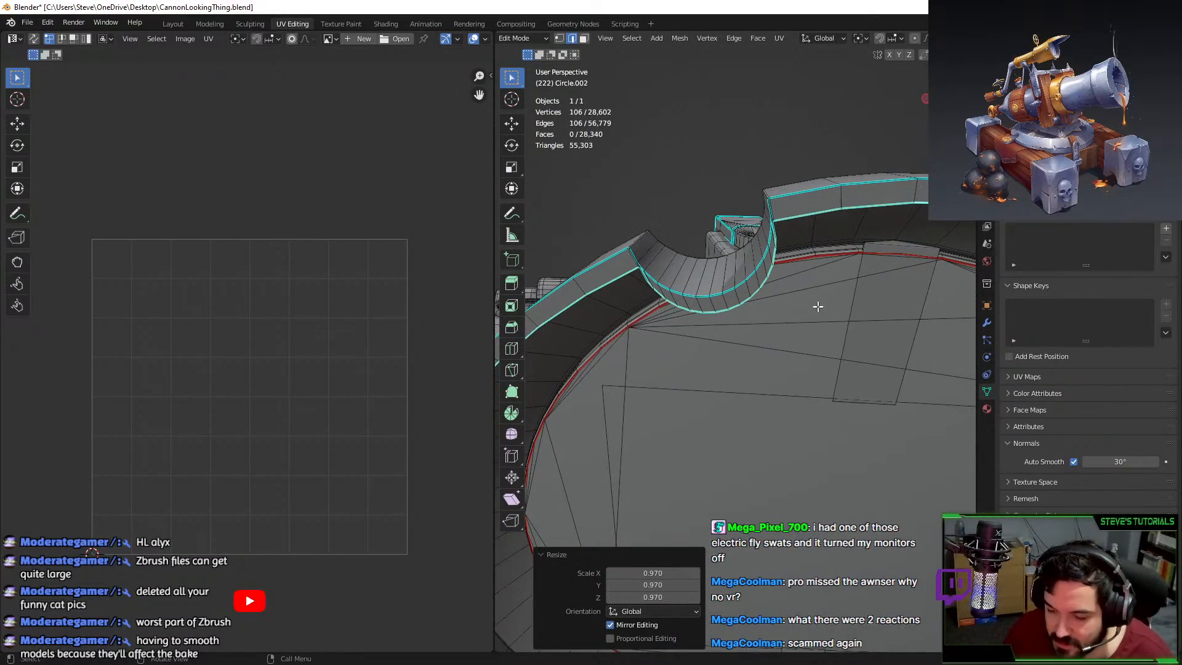
pyautogui.hotkey('alt', 's')
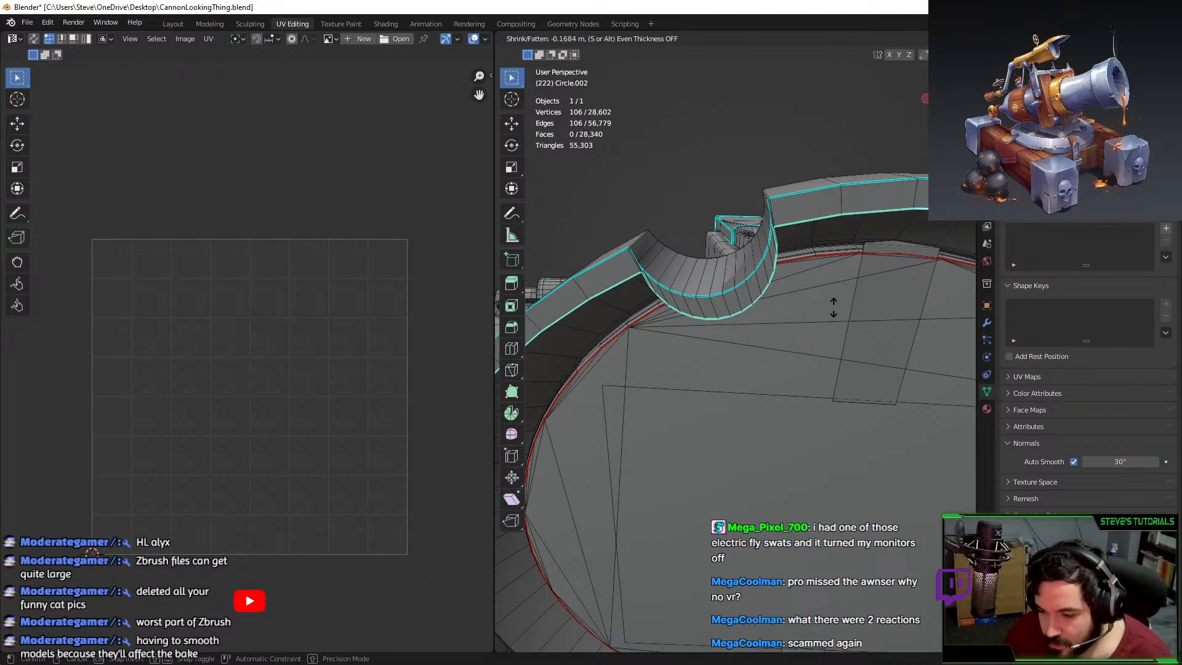
pyautogui.rightClick(819, 295)
pyautogui.scroll(1, 820, 247)
pyautogui.press('s')
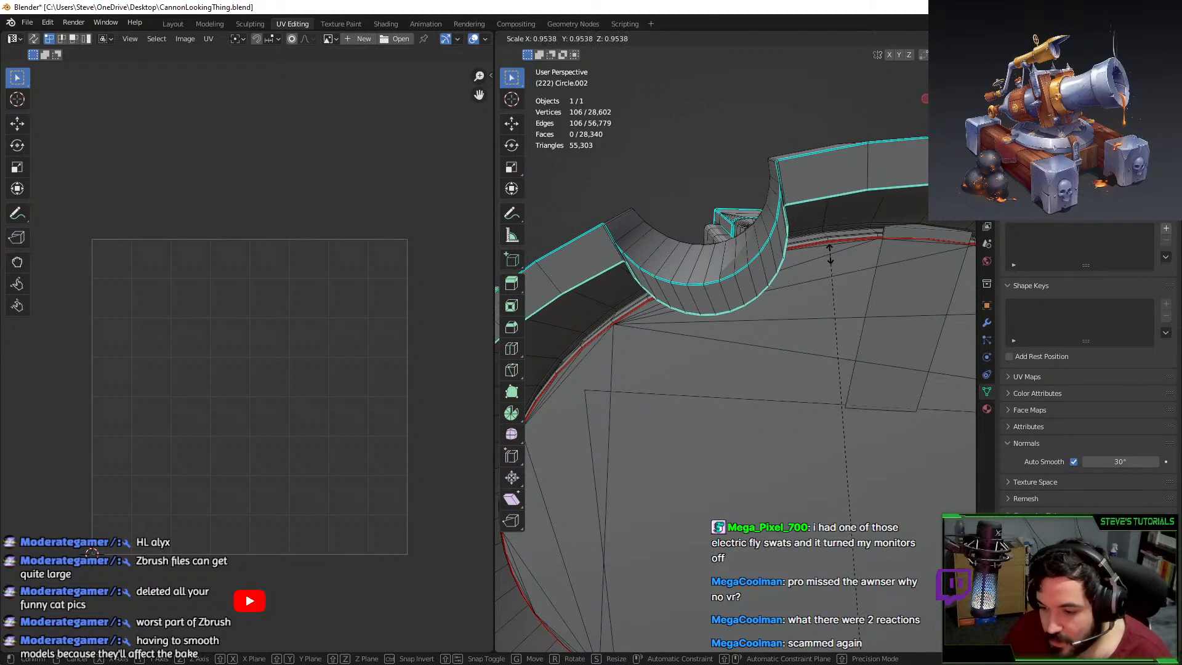
pyautogui.click(832, 249)
# Select two rim vertices, test an extrusion, and undo the rim changes.
pyautogui.click(559, 39)
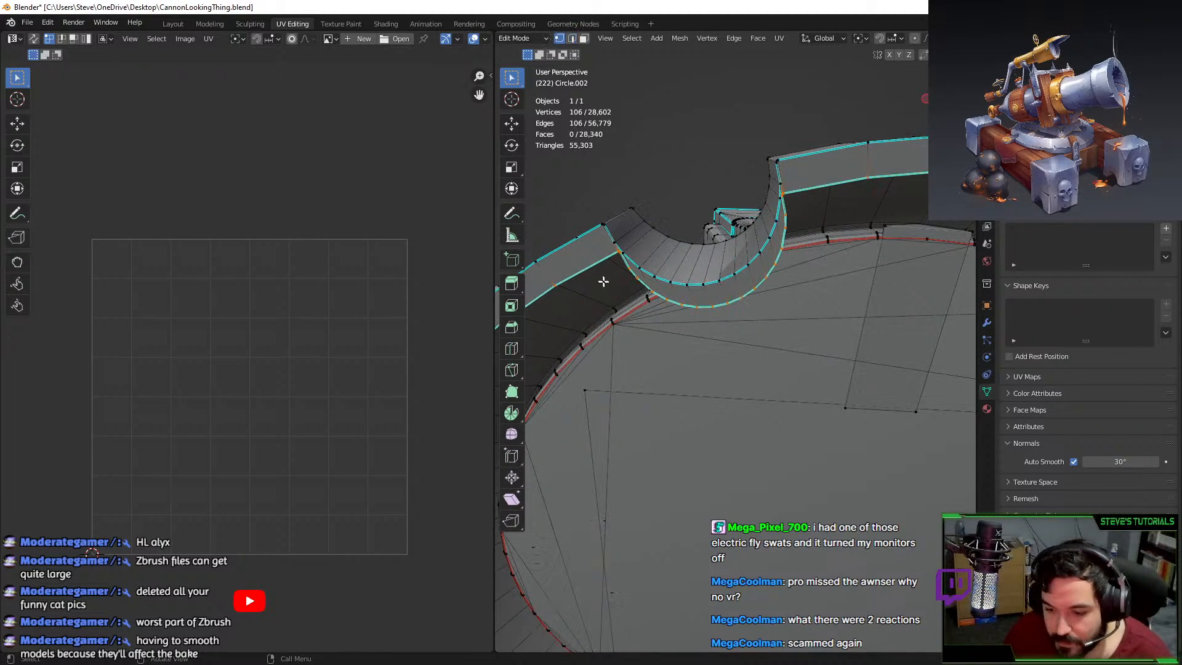
pyautogui.click(616, 252)
pyautogui.keyDown('shift'); pyautogui.click(792, 186); pyautogui.keyUp('shift')
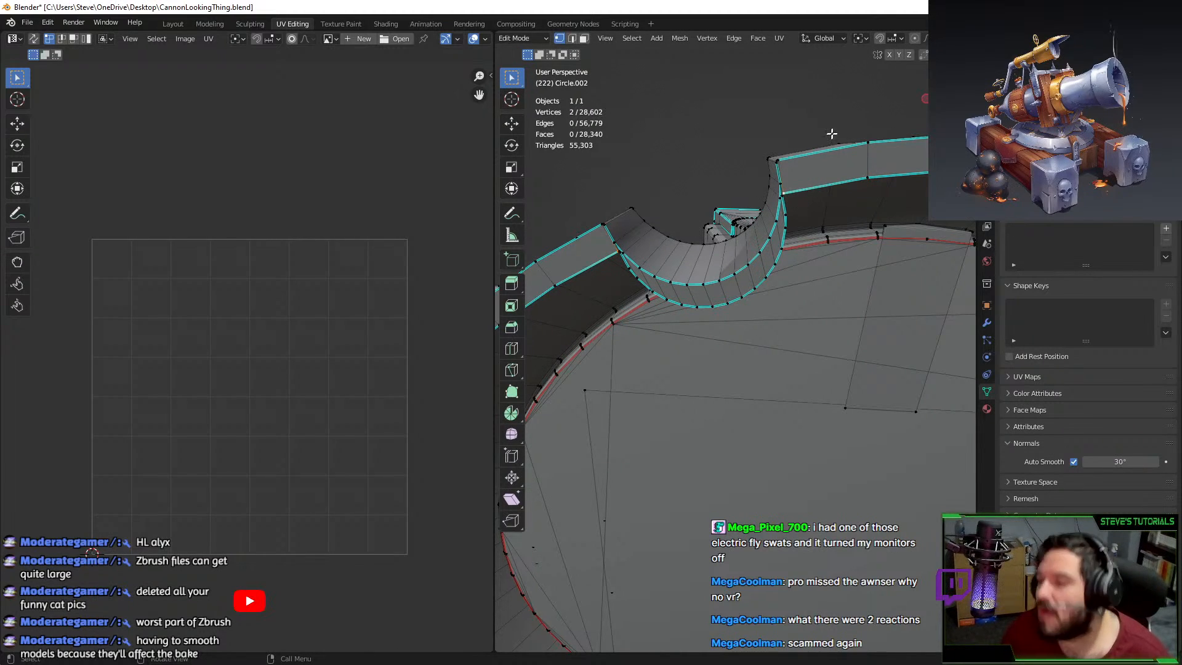
pyautogui.hotkey('ctrl', 'z')
pyautogui.hotkey('ctrl', 'z')
pyautogui.hotkey('ctrl', 'z')
pyautogui.moveTo(817, 160); pyautogui.dragTo(814, 200, button='middle')
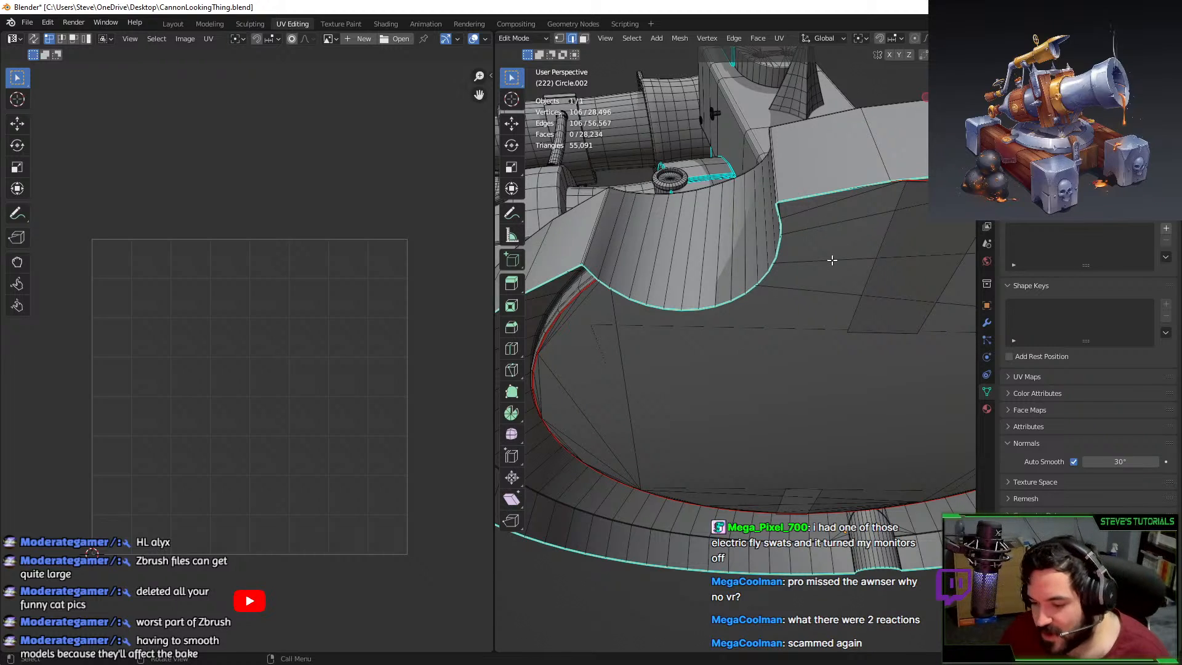
pyautogui.press('e')
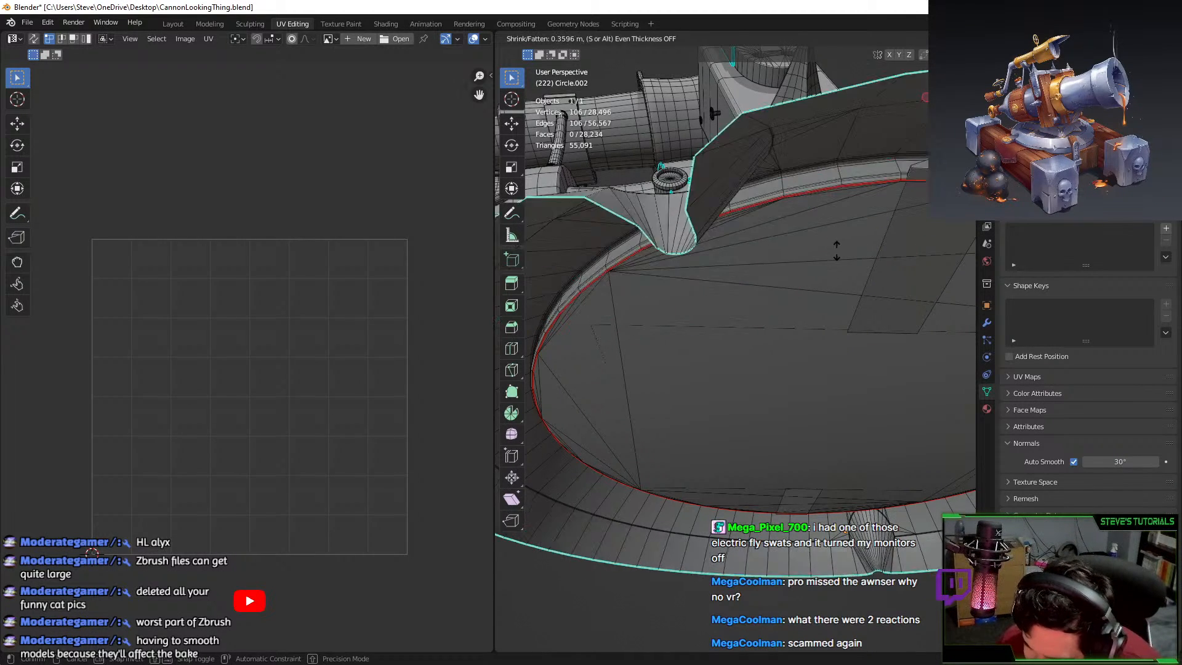
pyautogui.press('Escape')
pyautogui.hotkey('ctrl', 'z')
# Return to object mode and unhide all the cannon's hidden parts.
pyautogui.press('Tab')
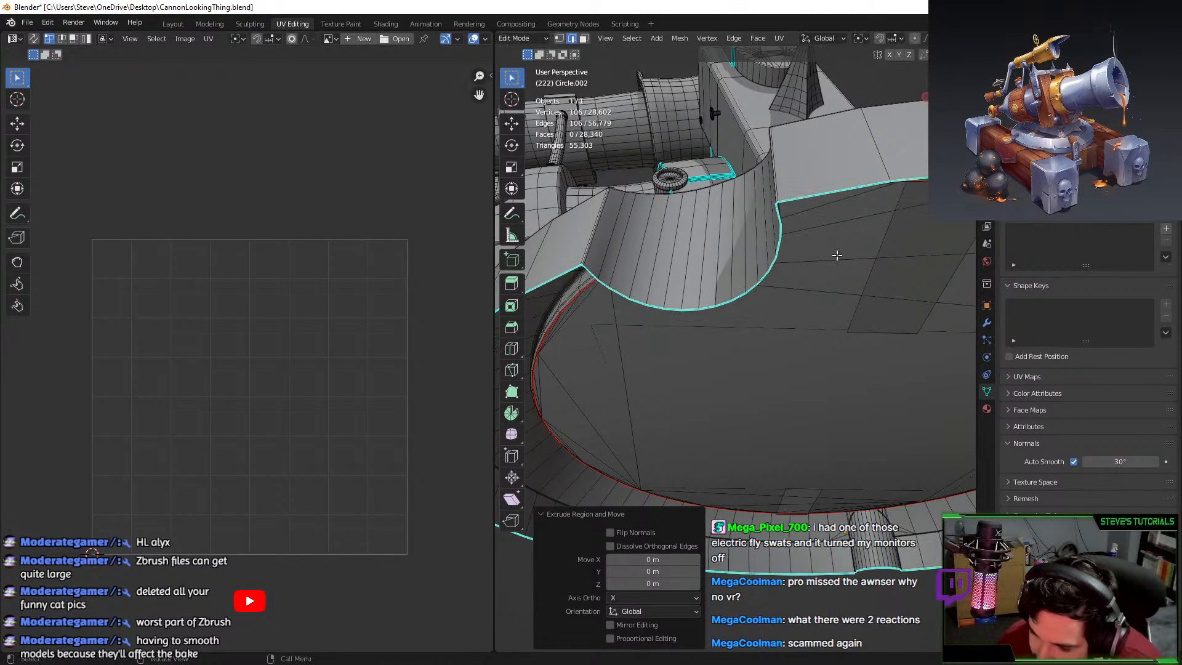
pyautogui.moveTo(837, 256); pyautogui.dragTo(624, 405, button='middle')
pyautogui.hotkey('alt', 'h')
# Select only the cannon object and frame it in the viewport.
pyautogui.scroll(-5, 624, 405)
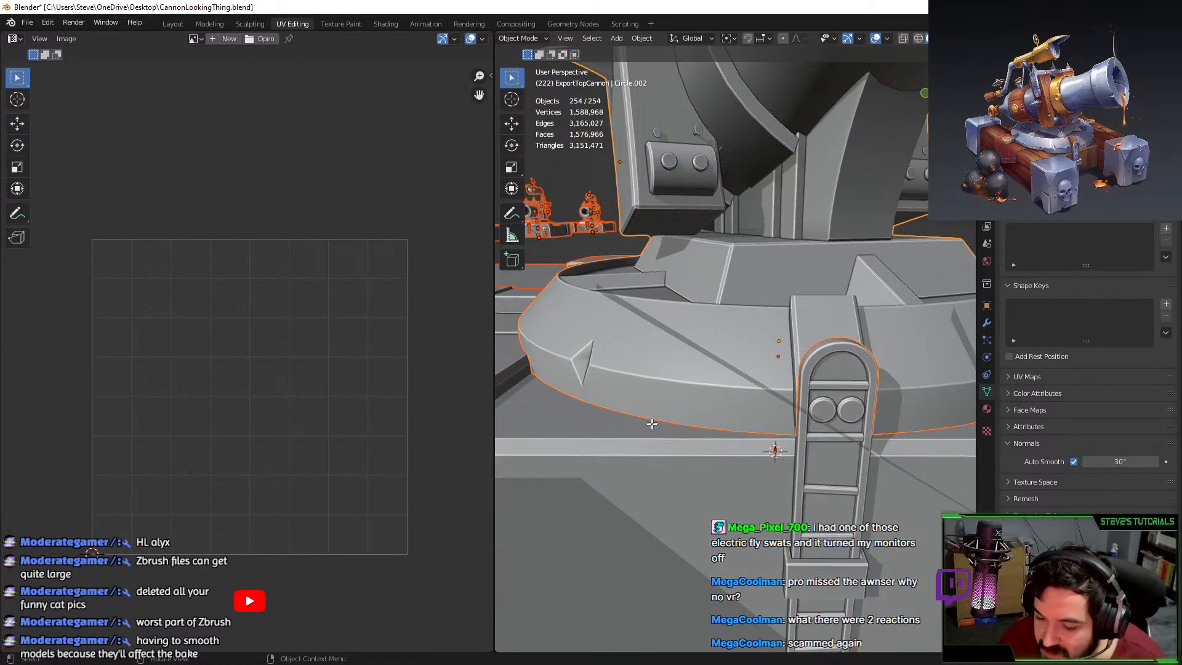
pyautogui.press('Tab')
pyautogui.press('Tab')
pyautogui.scroll(-3, 675, 327)
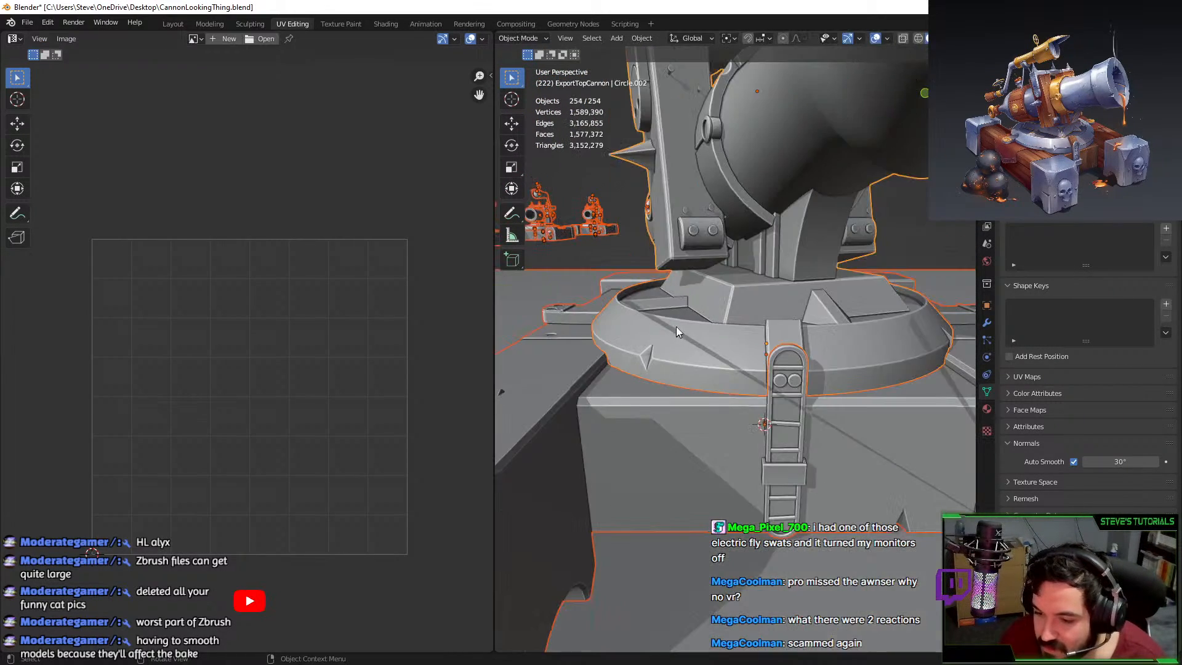
pyautogui.moveTo(676, 326); pyautogui.dragTo(733, 347, button='middle')
pyautogui.click(740, 254)
pyautogui.keyDown('shift'); pyautogui.moveTo(739, 254); pyautogui.dragTo(719, 334, button='middle'); pyautogui.keyUp('shift')
pyautogui.scroll(-2, 719, 334)
pyautogui.press('Tab')
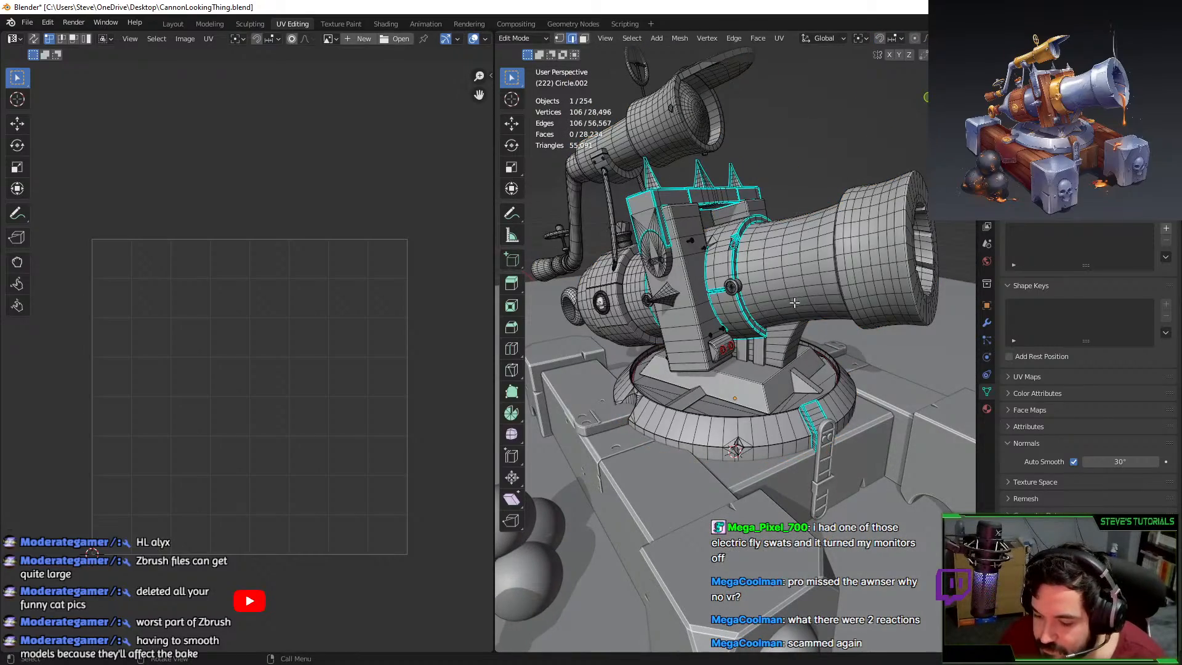
pyautogui.moveTo(794, 349); pyautogui.dragTo(808, 353, button='middle')
pyautogui.moveTo(678, 312); pyautogui.dragTo(660, 373, button='middle')
# Isolate the linked disc with L and Shift+H, then undo and return to object mode.
pyautogui.press('l')
pyautogui.press('KP_Decimal')
pyautogui.scroll(-2, 695, 318)
pyautogui.hotkey('shift', 'h')
pyautogui.moveTo(862, 289); pyautogui.dragTo(807, 251, button='middle')
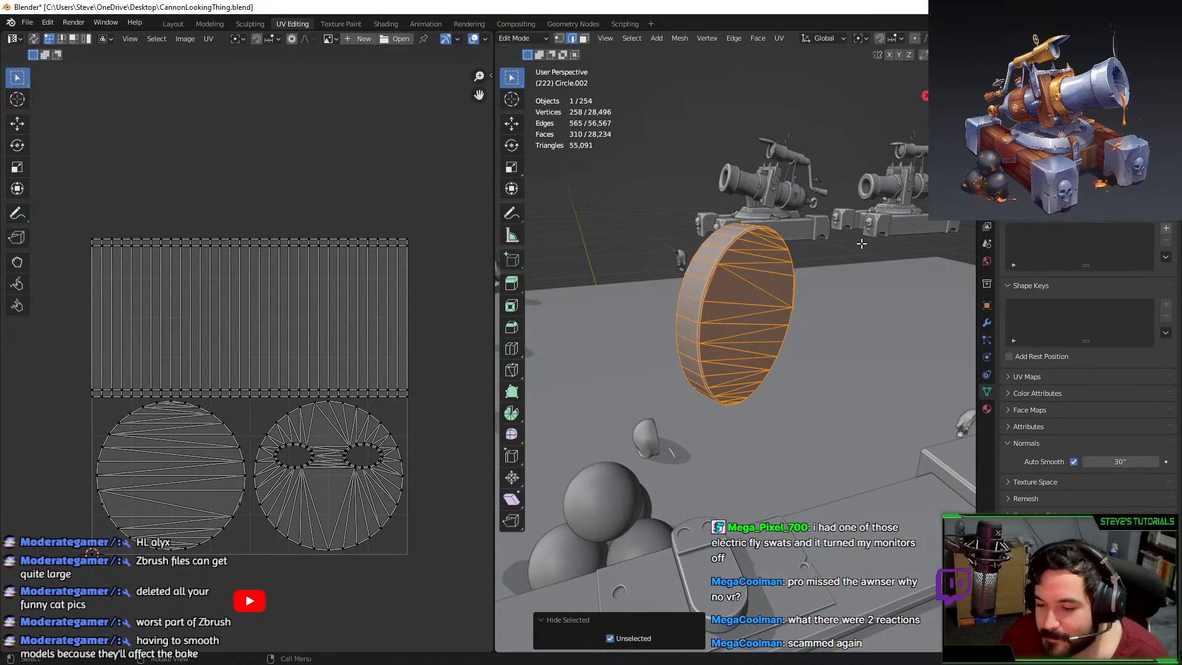
pyautogui.scroll(-2, 846, 245)
pyautogui.hotkey('ctrl', 'z')
pyautogui.moveTo(881, 271); pyautogui.dragTo(876, 305, button='middle')
pyautogui.press('Tab')
pyautogui.scroll(-8, 835, 303)
# Duplicate the cannon with Shift+D and move the copy -27.619 m aside.
pyautogui.press('g')
pyautogui.rightClick(782, 246)
pyautogui.scroll(-3, 825, 283)
pyautogui.hotkey('shift', 'd')
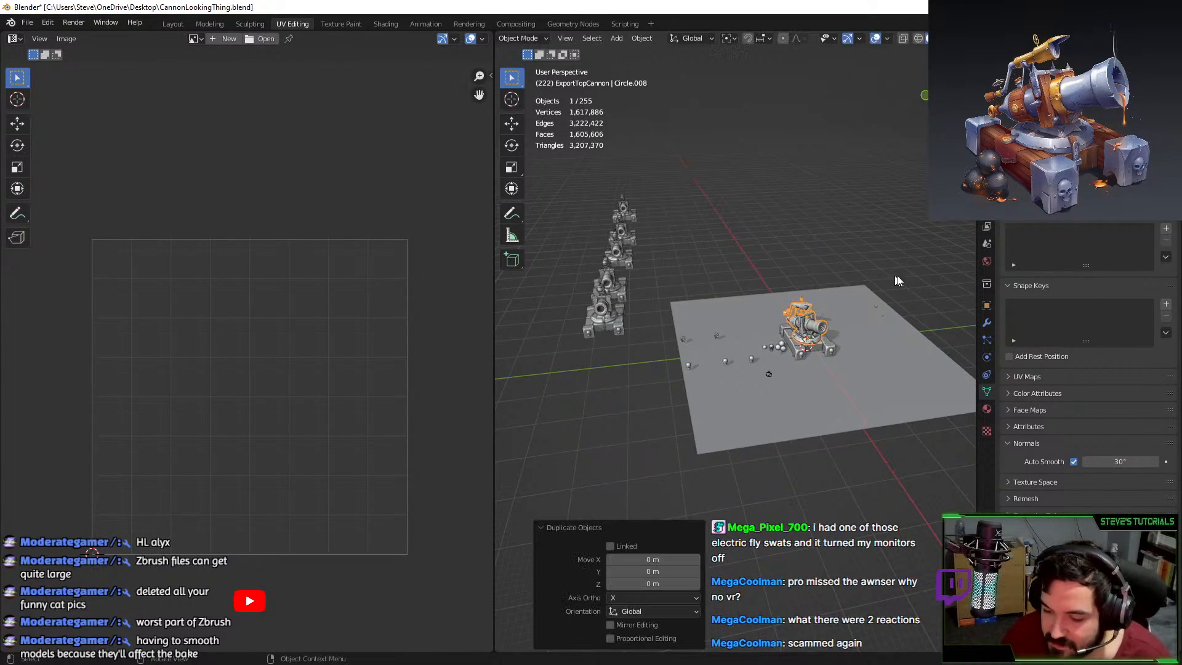
pyautogui.press('y')
pyautogui.click(617, 293)
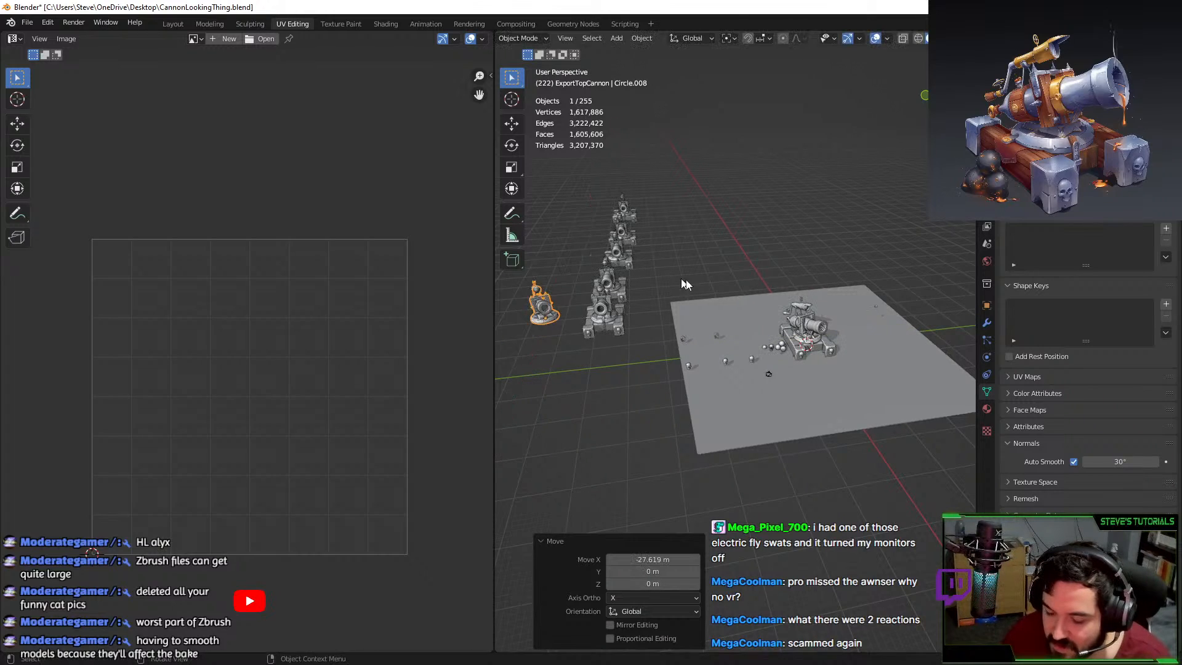
# Select the cannon standing on the plane, frame it, and enter Edit Mode on its mesh.
pyautogui.scroll(6, 714, 304)
pyautogui.click(784, 207)
pyautogui.press('KP_Decimal')
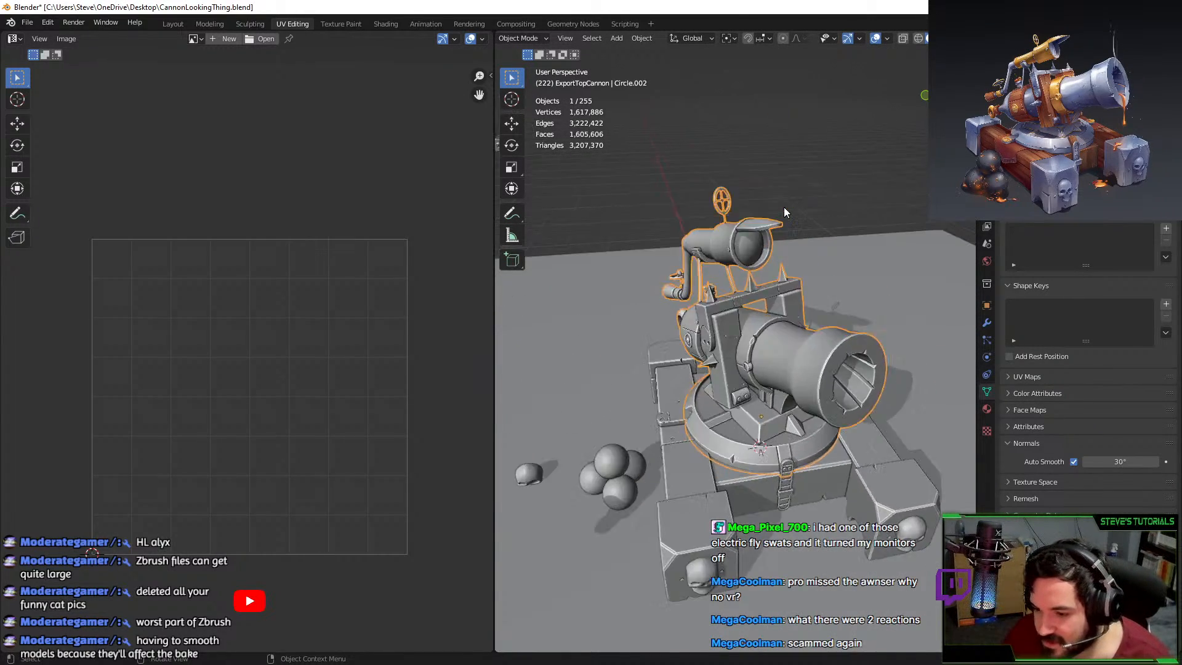
pyautogui.scroll(4, 807, 342)
pyautogui.moveTo(807, 342); pyautogui.dragTo(721, 429, button='middle')
pyautogui.press('Tab')
pyautogui.press('h')
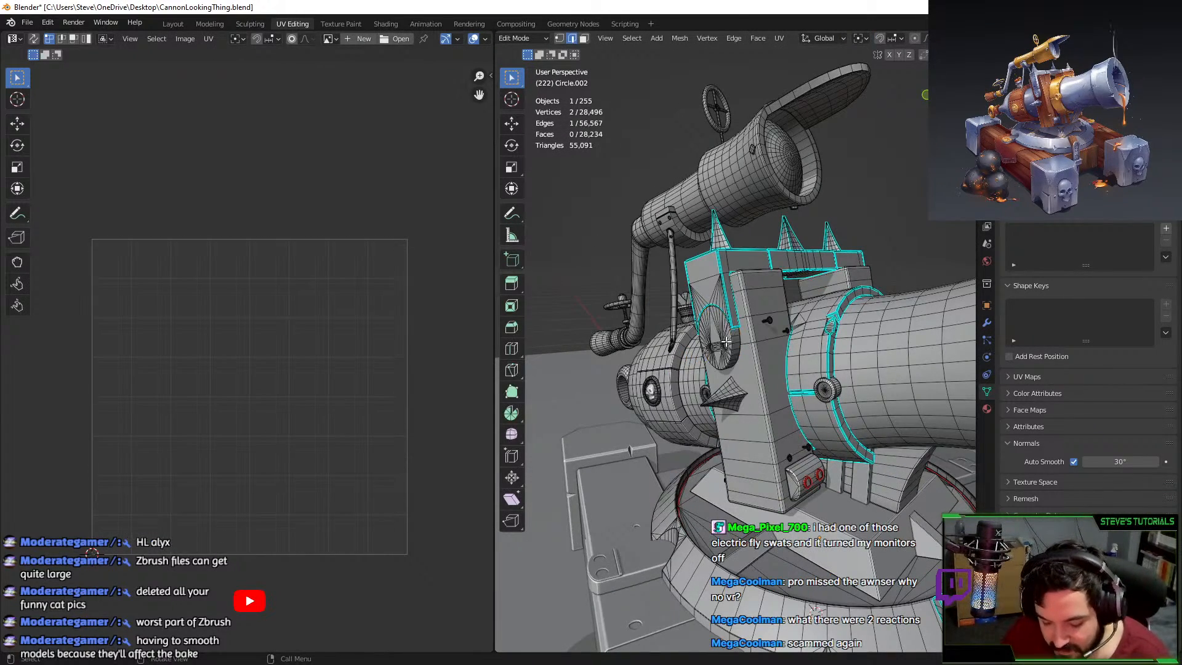
pyautogui.hotkey('alt', 'h')
# Isolate the disc and circle-select the edges of its front cap.
pyautogui.hotkey('shift', 'h')
pyautogui.press('KP_Decimal')
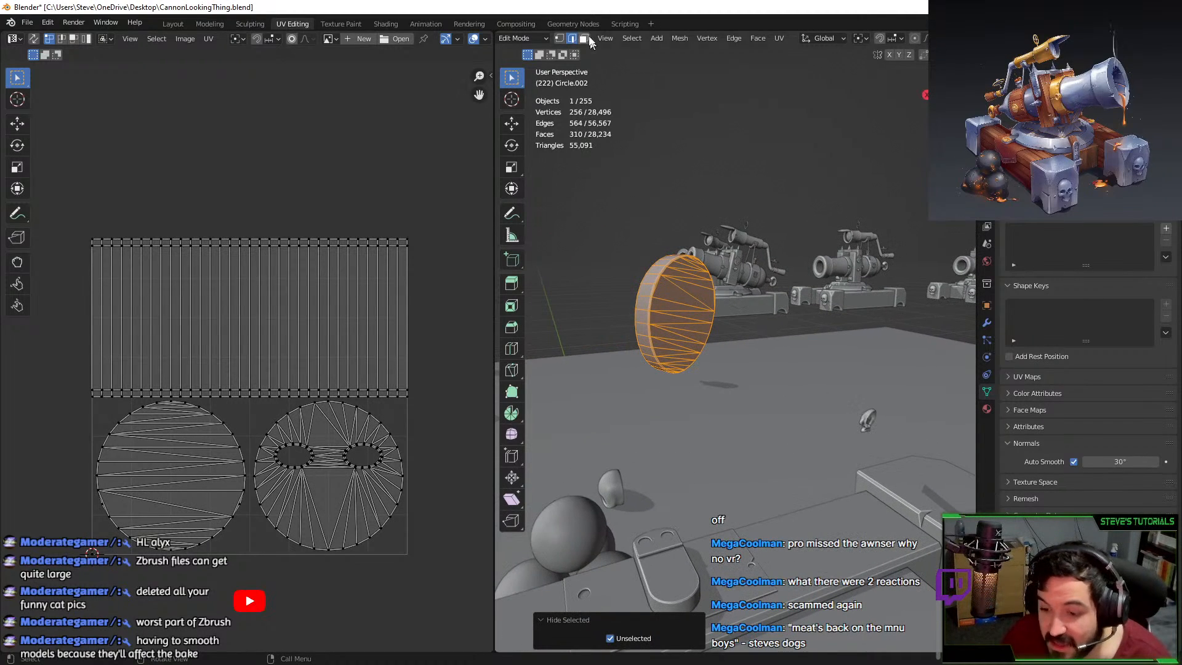
pyautogui.scroll(3, 676, 258)
pyautogui.hotkey('alt', 'a')
pyautogui.press('c')
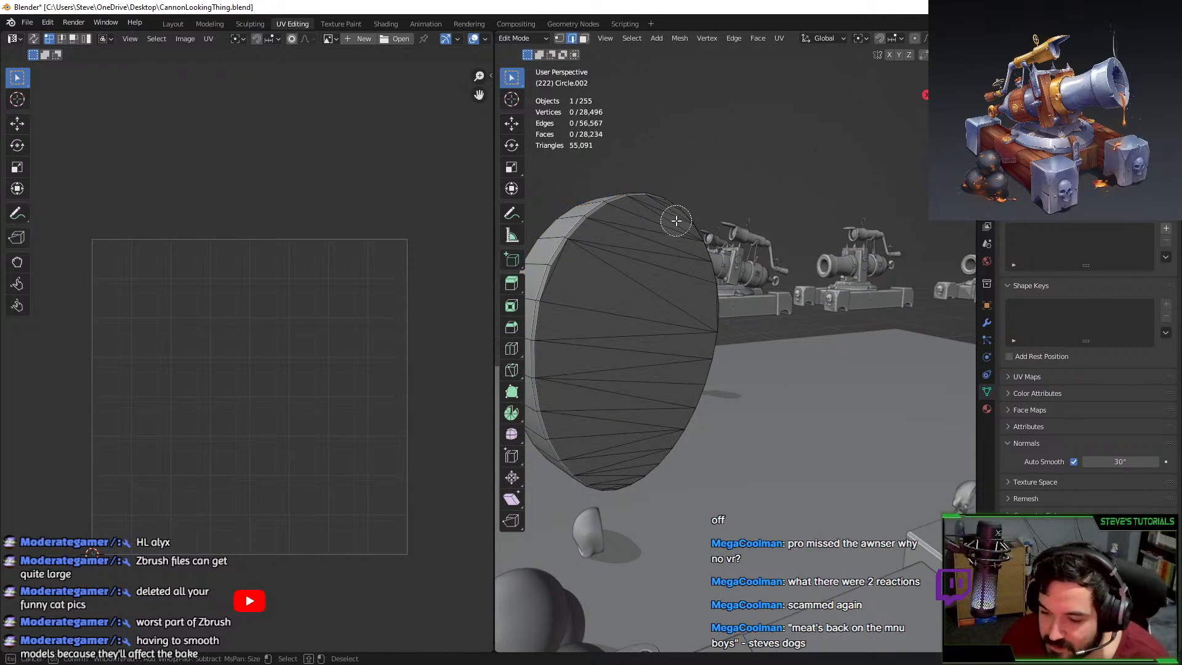
pyautogui.moveTo(664, 212)
pyautogui.mouseDown()
pyautogui.moveTo(604, 451)
pyautogui.moveTo(609, 483)
pyautogui.mouseUp()
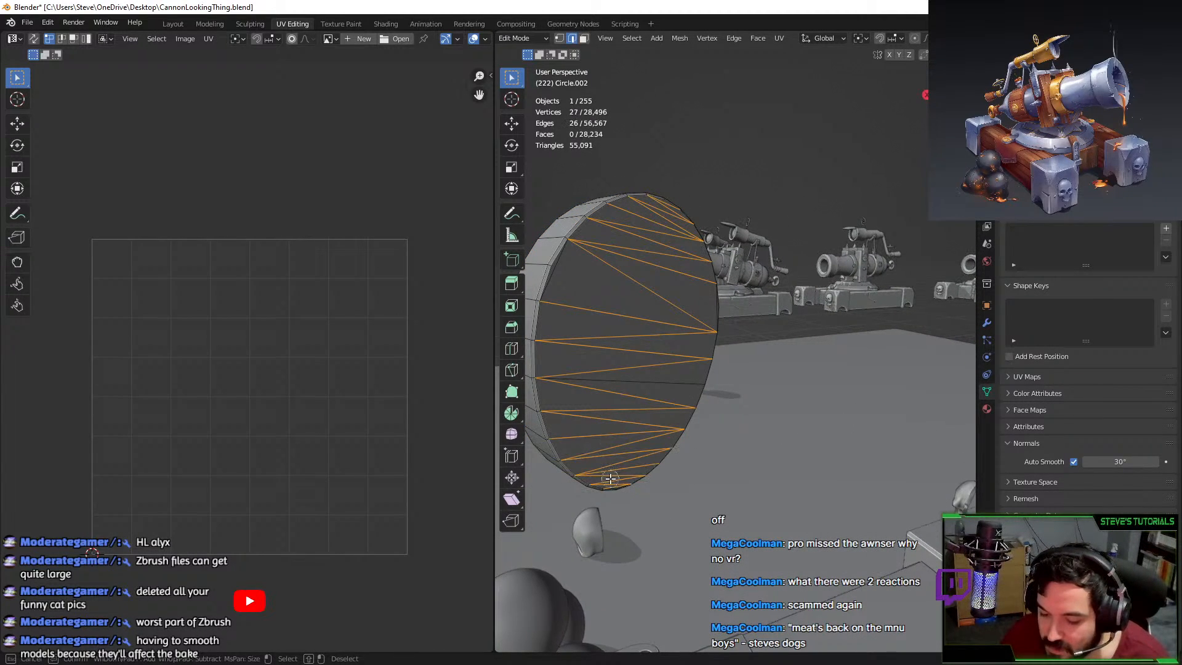
pyautogui.press('Escape')
# Delete the front cap's selected edges and faces, then reveal the rest of the mesh.
pyautogui.press('x')
pyautogui.press('Escape')
pyautogui.press('f')
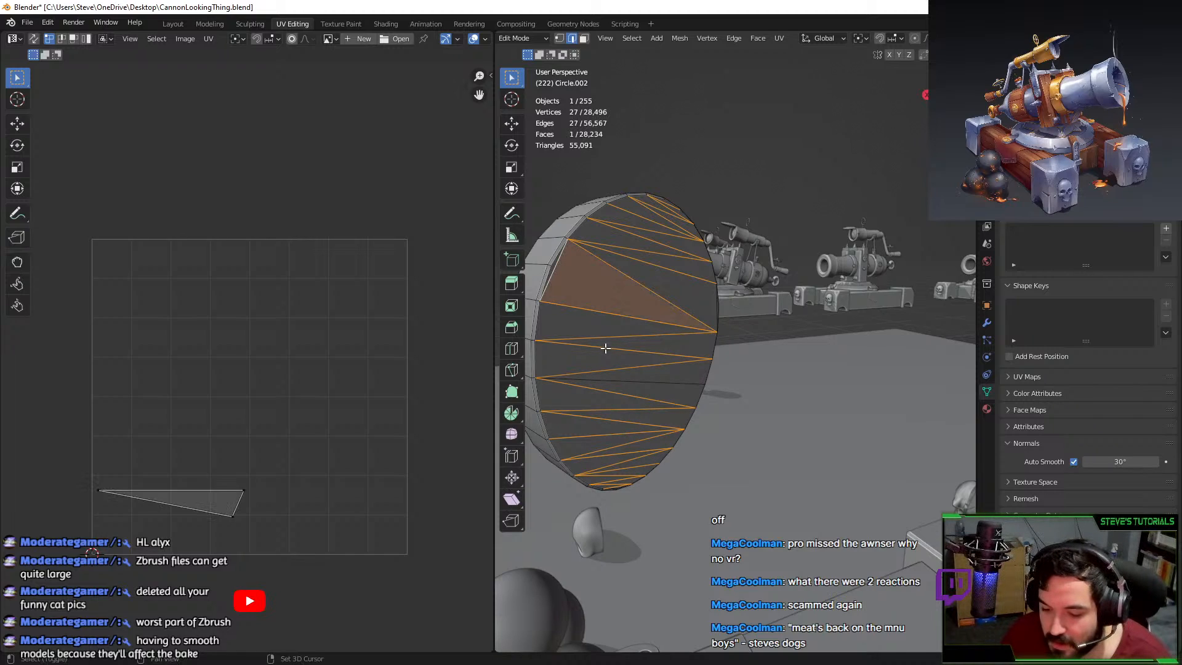
pyautogui.keyDown('shift'); pyautogui.click(642, 376); pyautogui.keyUp('shift')
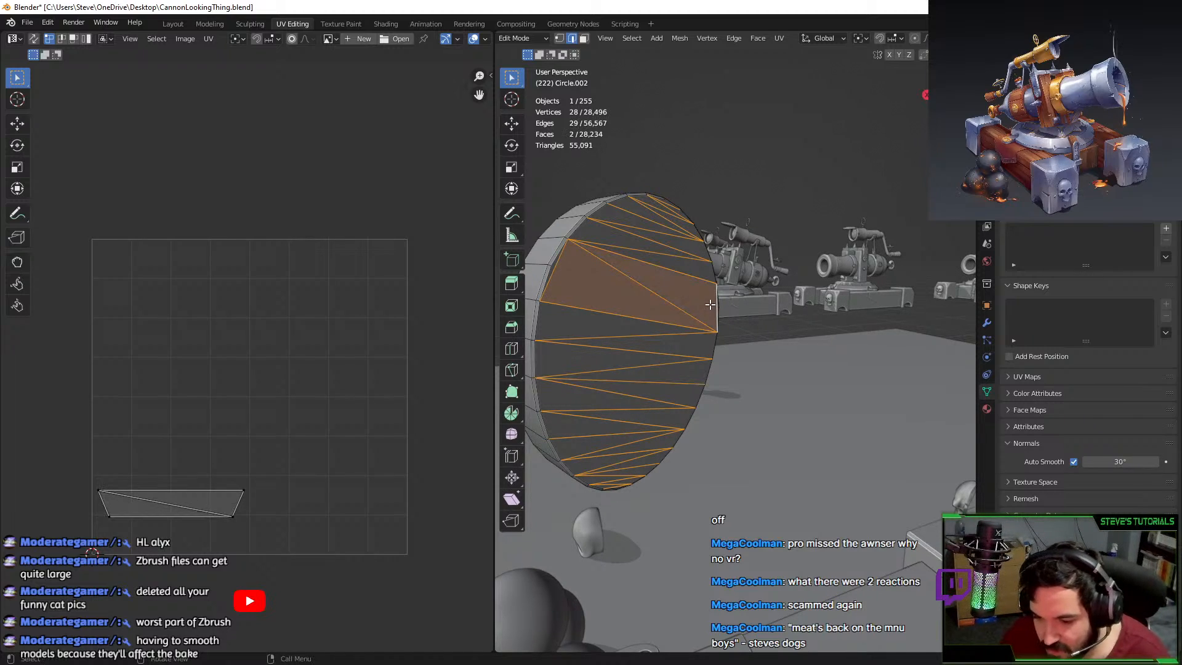
pyautogui.press('x')
pyautogui.click(692, 319)
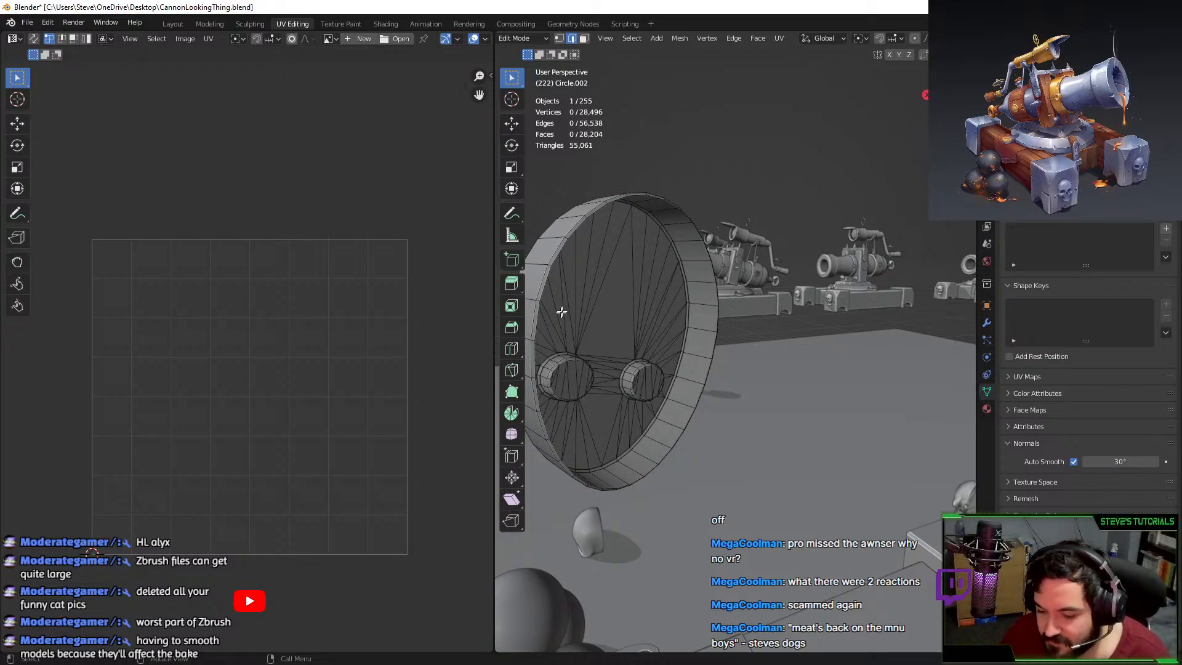
pyautogui.moveTo(562, 311); pyautogui.dragTo(838, 428, button='middle')
pyautogui.hotkey('alt', 'h')
# Isolate the disc again and turn to its back face.
pyautogui.hotkey('alt', 'a')
pyautogui.press('l')
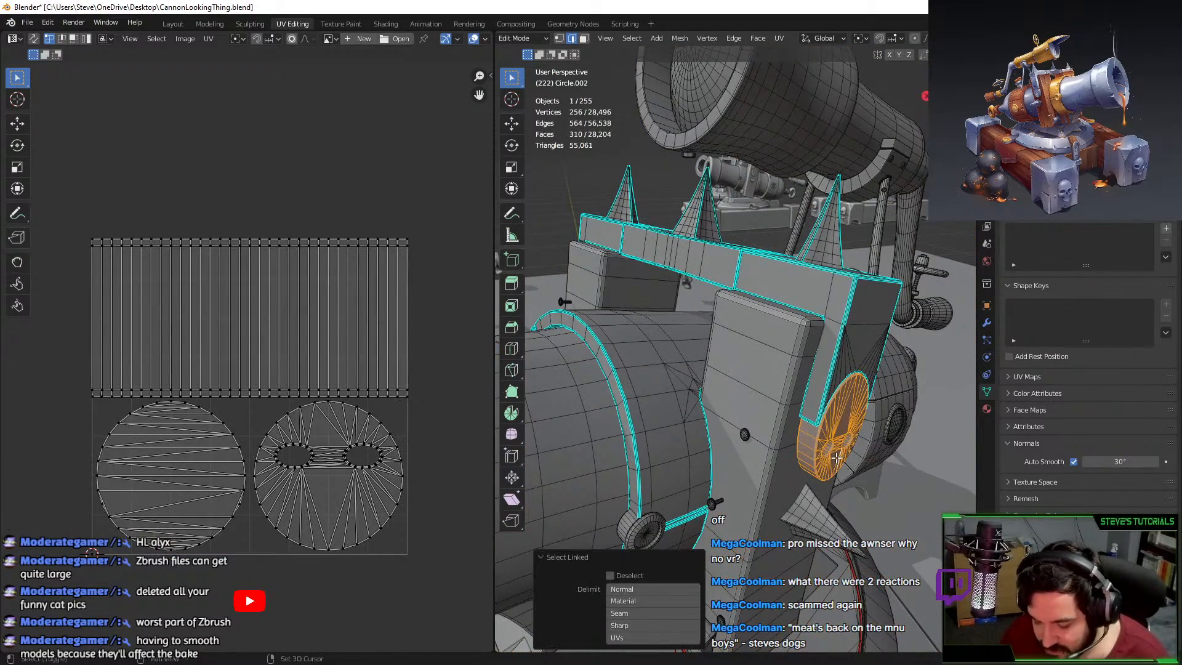
pyautogui.hotkey('shift', 'h')
pyautogui.press('KP_Decimal')
pyautogui.moveTo(92, 184); pyautogui.dragTo(232, 194, button='middle')
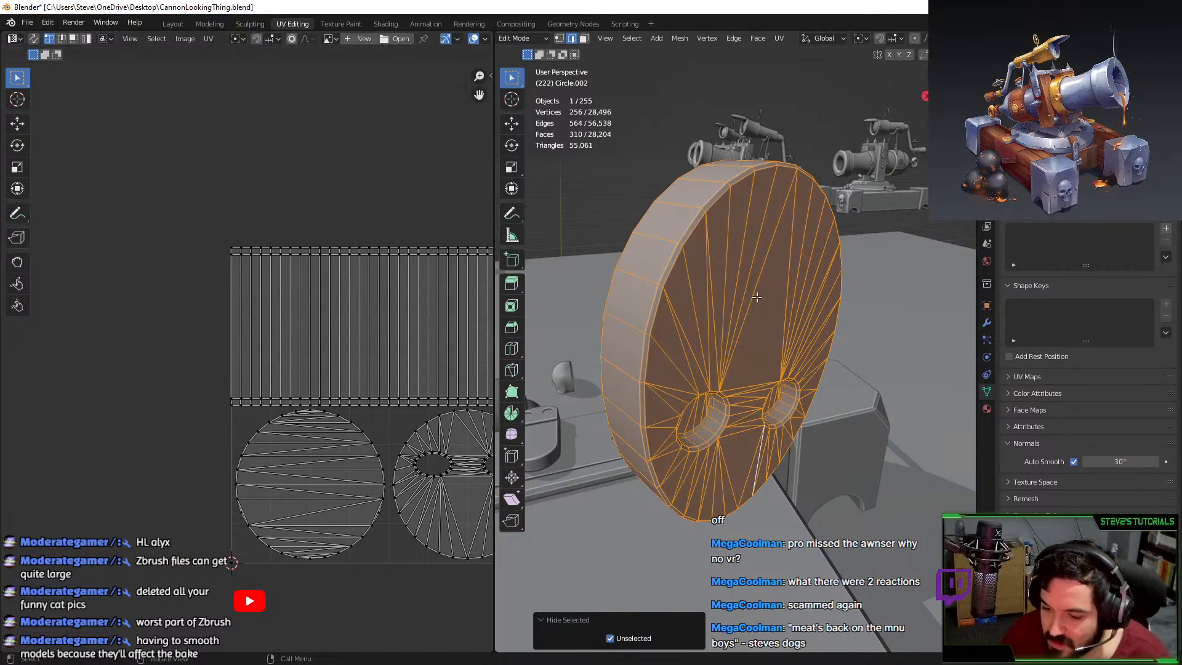
pyautogui.moveTo(756, 297); pyautogui.dragTo(743, 203, button='middle')
# Circle-select the back cap's edges, dropping stray rim edges and adding its middle edge.
pyautogui.hotkey('alt', 'a')
pyautogui.press('c')
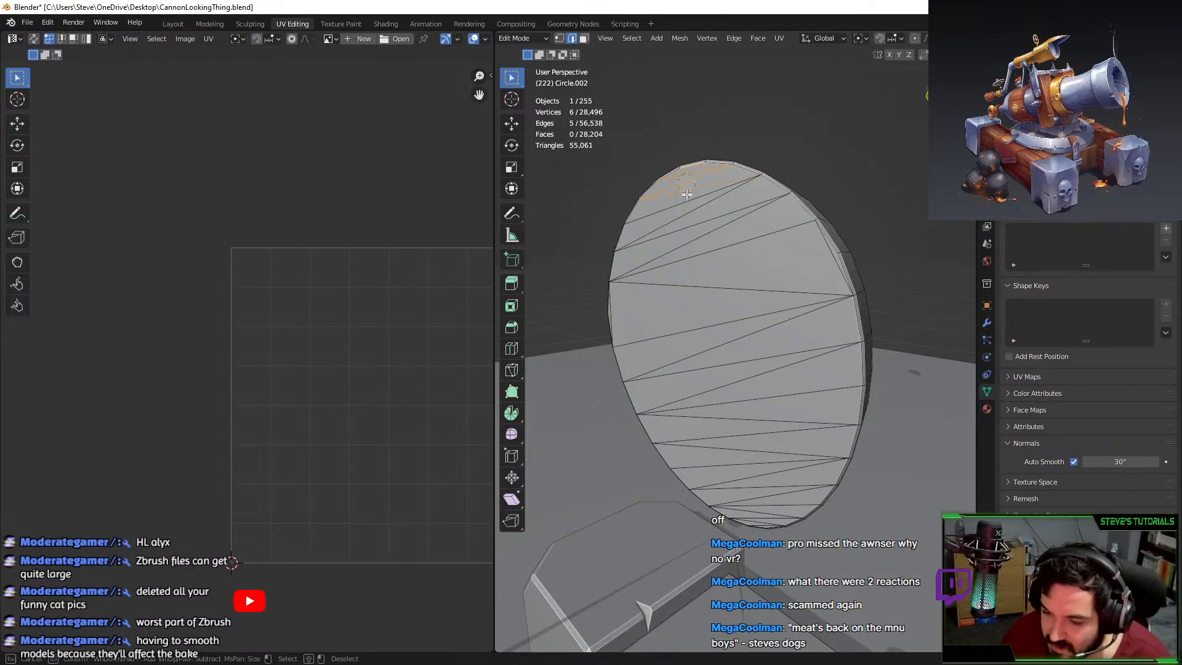
pyautogui.moveTo(687, 195); pyautogui.dragTo(762, 515)
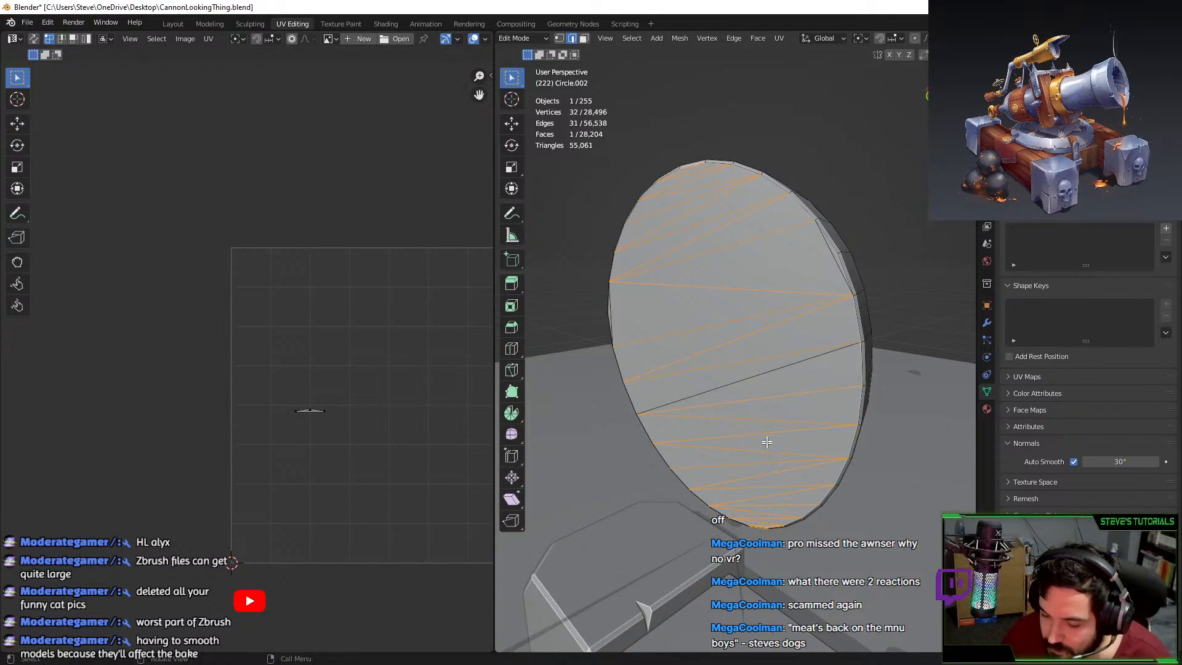
pyautogui.moveTo(765, 442); pyautogui.dragTo(806, 514, button='middle')
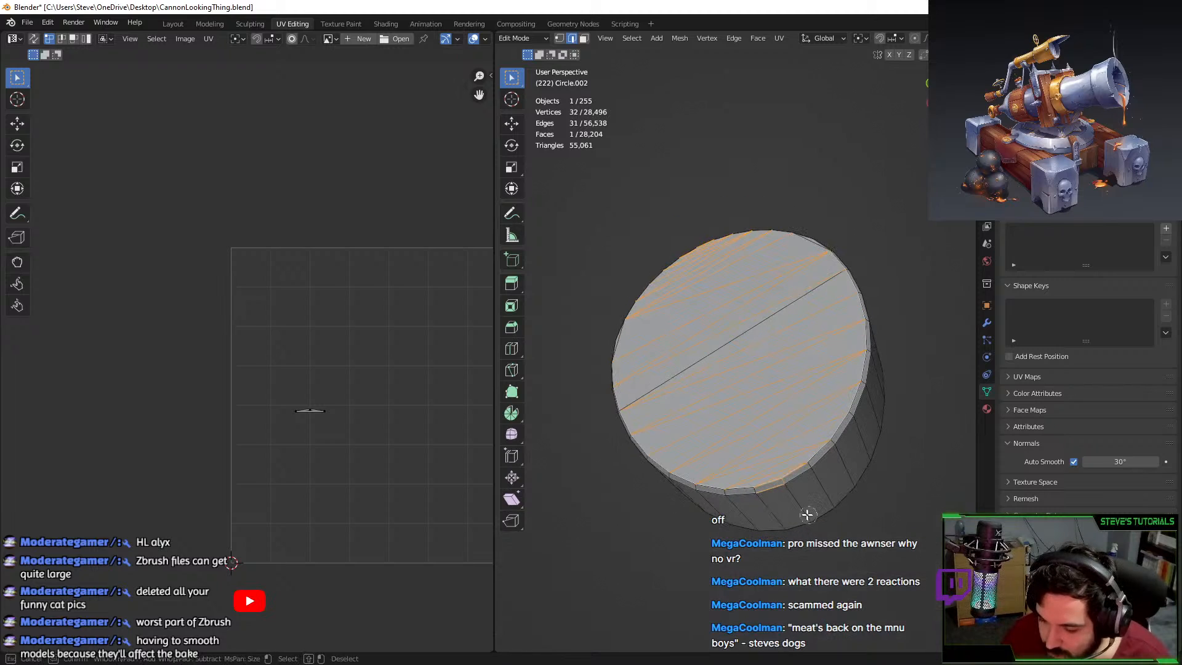
pyautogui.keyDown('shift'); pyautogui.click(780, 488); pyautogui.keyUp('shift')
pyautogui.keyDown('shift'); pyautogui.click(791, 479); pyautogui.keyUp('shift')
pyautogui.moveTo(792, 478); pyautogui.dragTo(785, 523, button='middle')
pyautogui.click(779, 329)
pyautogui.click(809, 237)
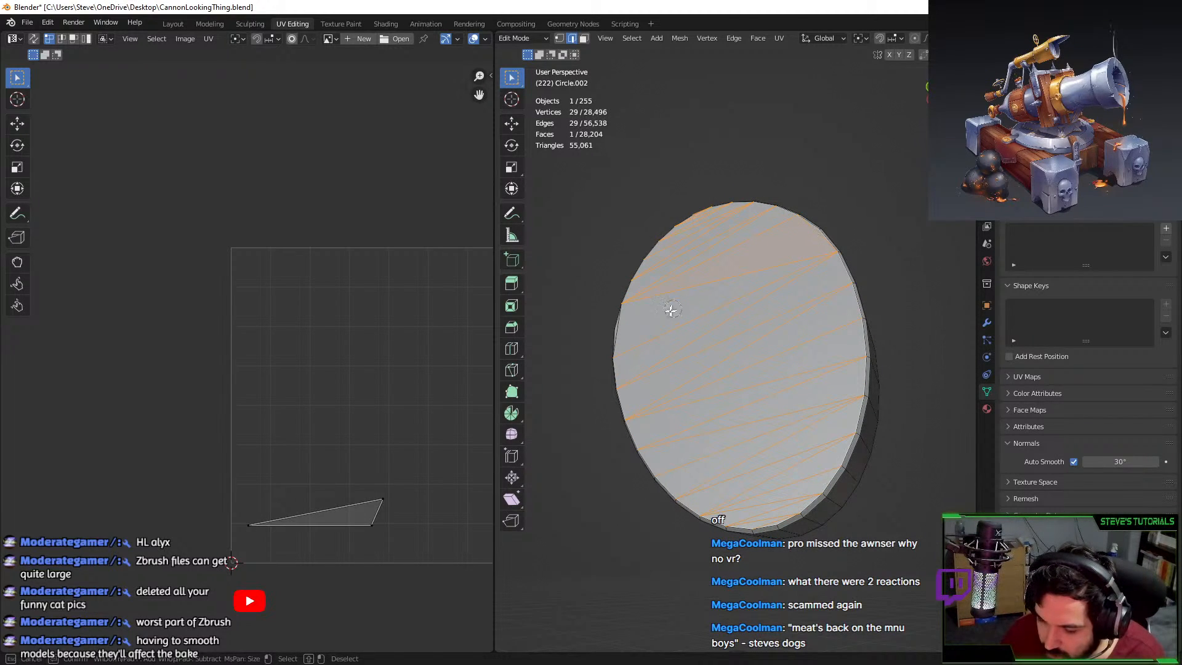
# Delete the back cap's edges and faces, reveal all geometry, and deselect everything.
pyautogui.press('x')
pyautogui.click(641, 322)
pyautogui.moveTo(641, 321); pyautogui.dragTo(743, 412, button='middle')
pyautogui.hotkey('ctrl', 'z')
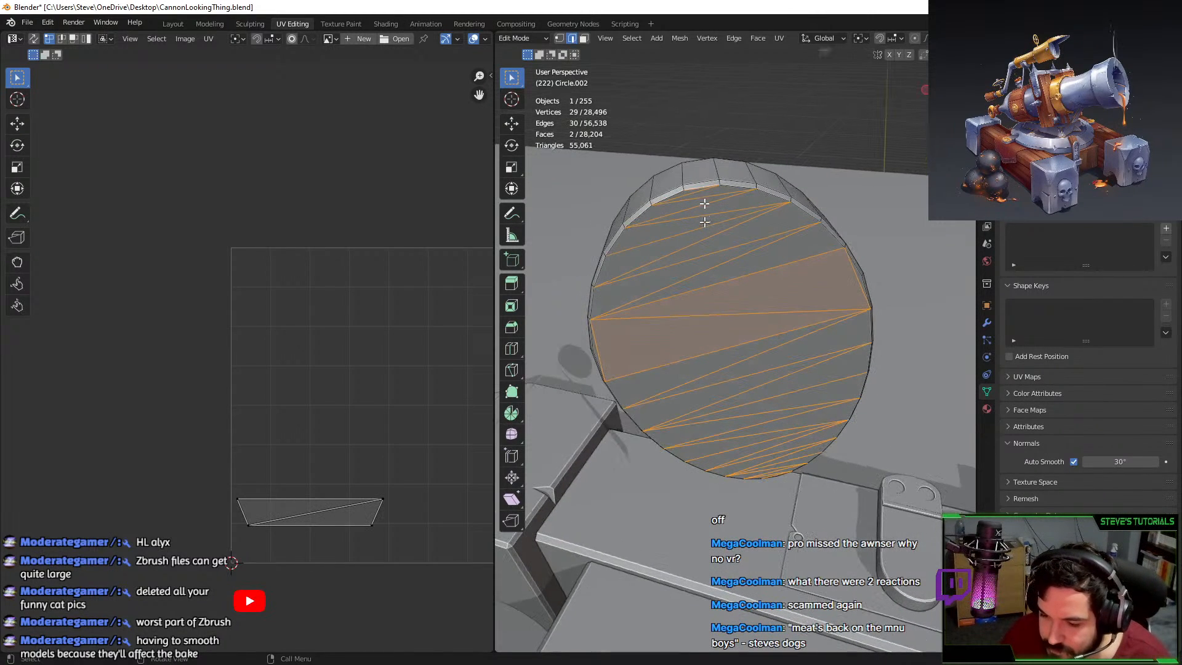
pyautogui.press('c')
pyautogui.press('Escape')
pyautogui.press('x')
pyautogui.click(687, 180)
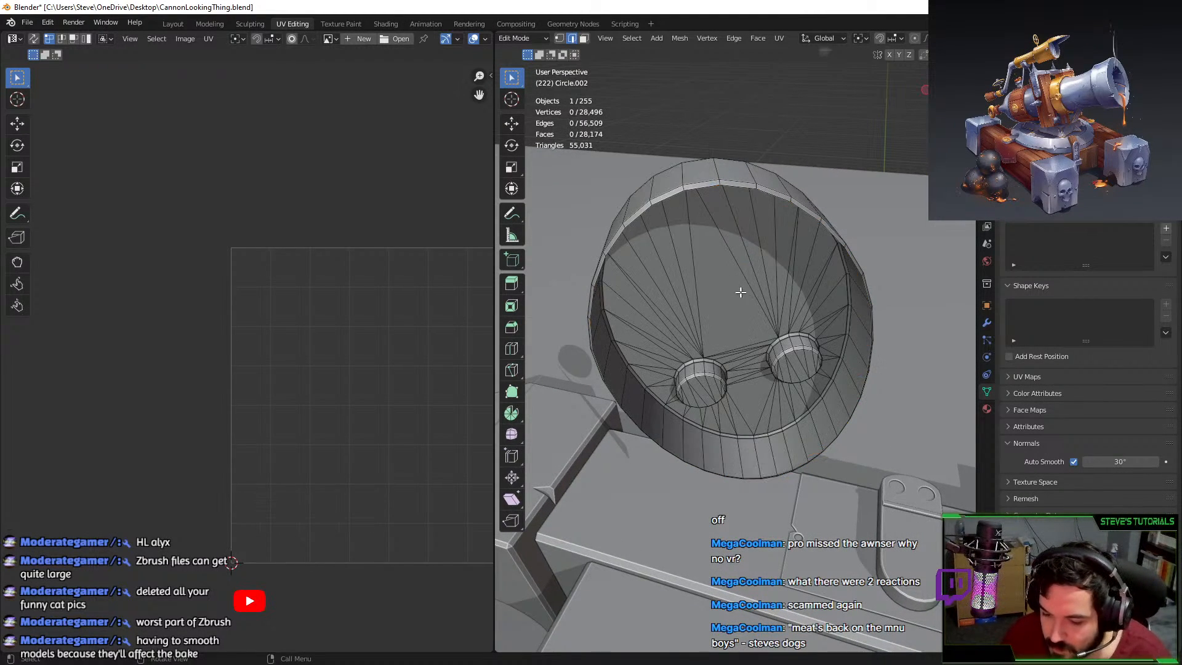
pyautogui.hotkey('alt', 'h')
pyautogui.moveTo(865, 322); pyautogui.dragTo(713, 296, button='middle')
pyautogui.hotkey('alt', 'a')
pyautogui.scroll(-6, 712, 296)
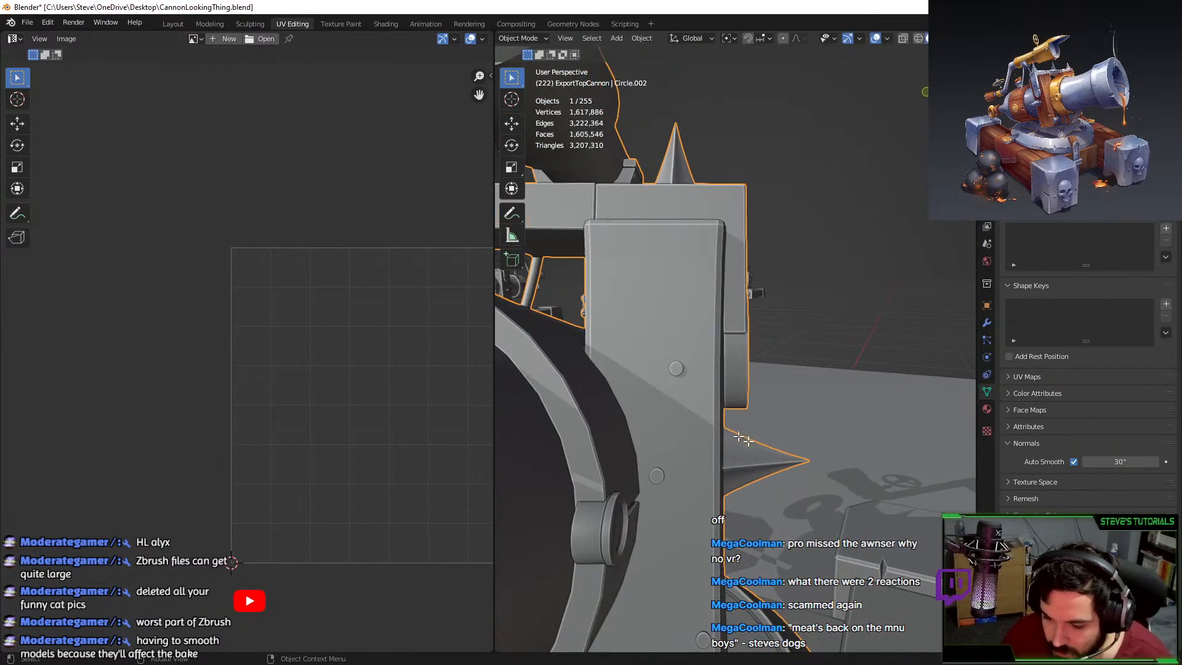
# Select the linked top bar and its three spikes, then hide the rest of the mesh.
pyautogui.press('l')
pyautogui.moveTo(695, 388); pyautogui.dragTo(694, 365, button='middle')
pyautogui.press('l')
pyautogui.scroll(-4, 693, 246)
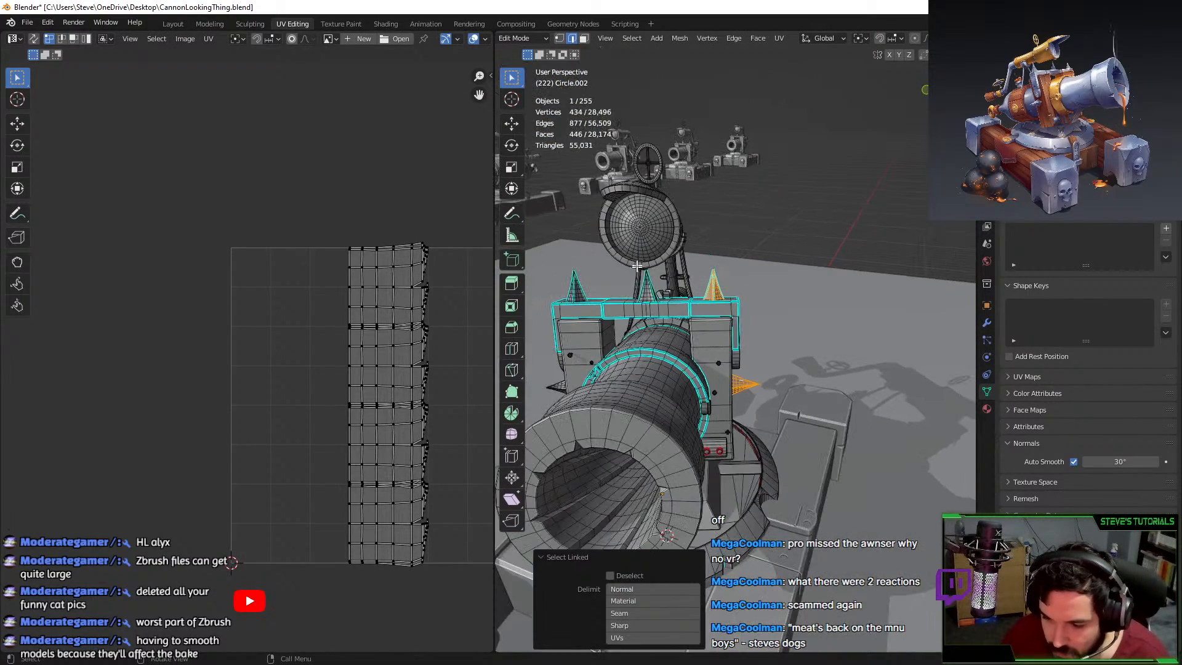
pyautogui.press('l')
pyautogui.press('l')
pyautogui.moveTo(582, 289); pyautogui.dragTo(651, 287, button='middle')
pyautogui.press('l')
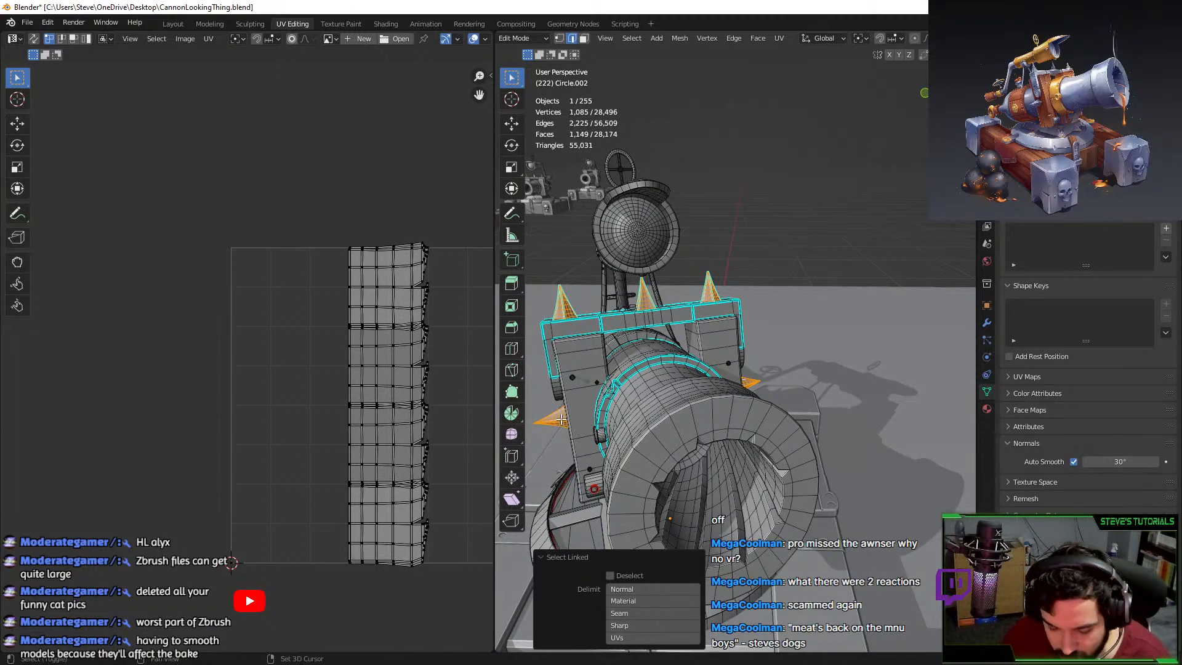
pyautogui.hotkey('shift', 'h')
# Circle-select a line of edges running down one spike to mark a seam.
pyautogui.moveTo(698, 340); pyautogui.dragTo(704, 231, button='middle')
pyautogui.scroll(5, 685, 302)
pyautogui.click(583, 379)
pyautogui.press('c')
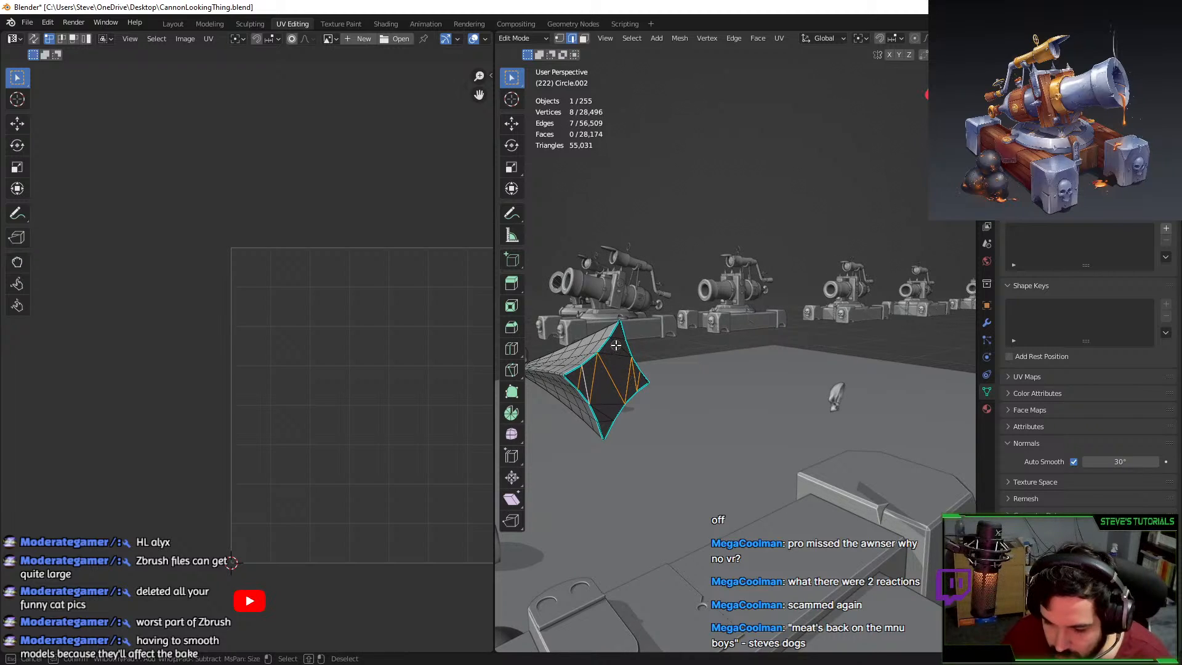
pyautogui.moveTo(615, 345); pyautogui.dragTo(612, 409)
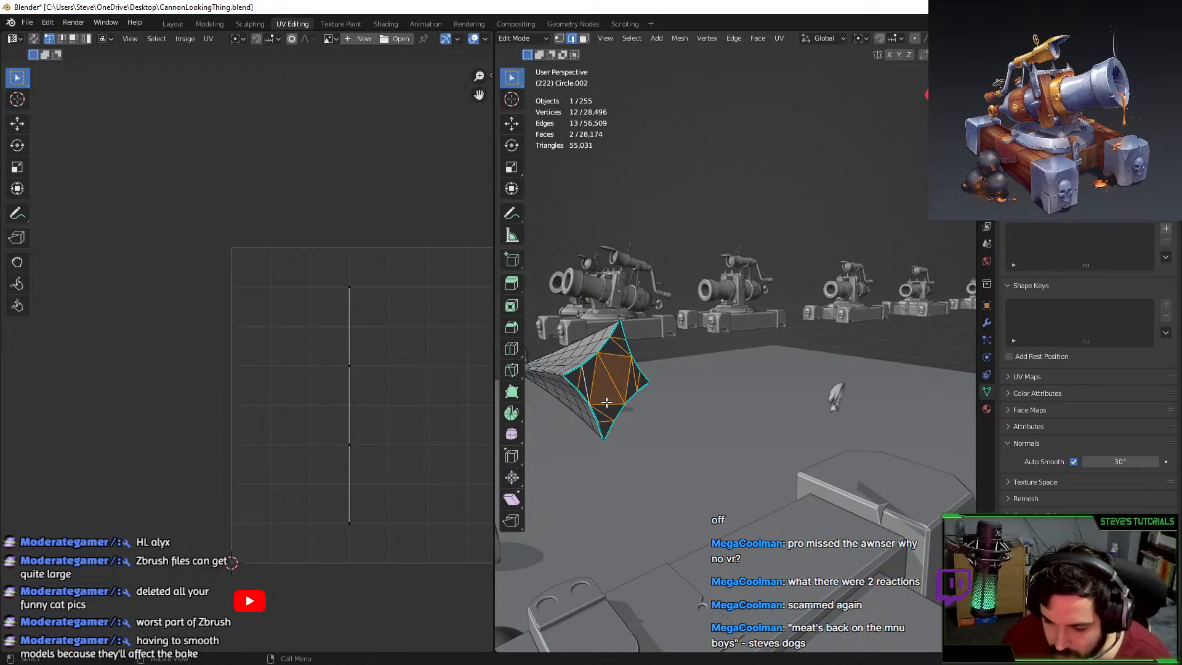
pyautogui.moveTo(601, 397); pyautogui.dragTo(633, 265, button='middle')
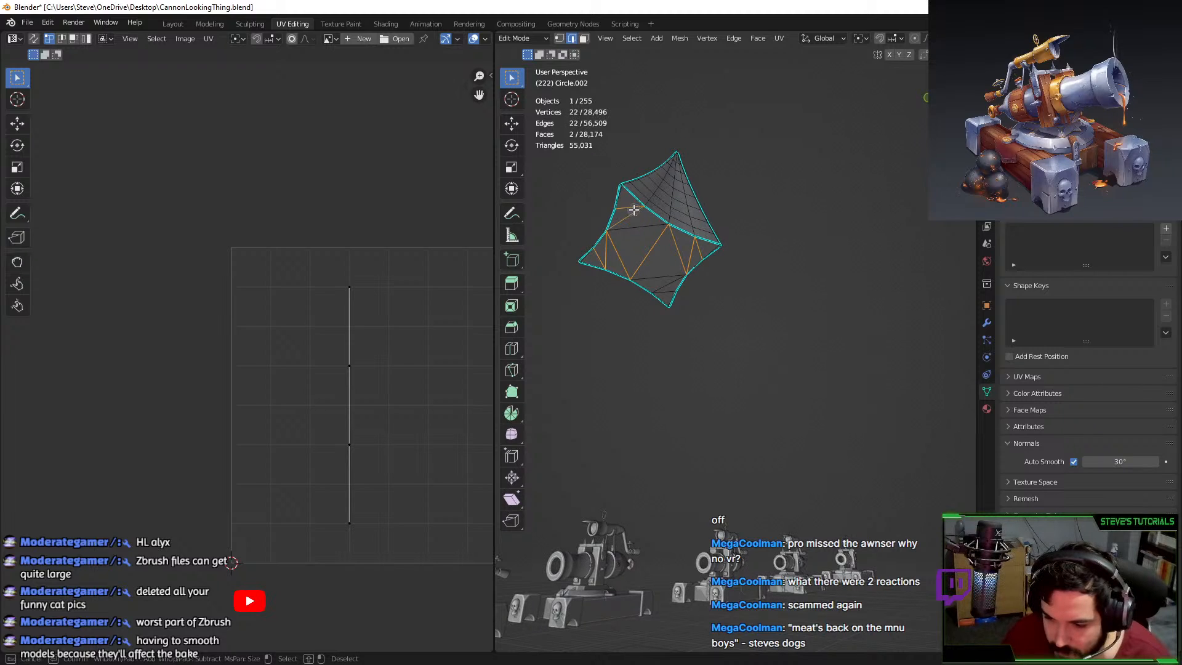
pyautogui.moveTo(633, 210); pyautogui.dragTo(662, 290)
# Frame the spike and paint-select another of its faces.
pyautogui.press('Escape')
pyautogui.scroll(-5, 697, 270)
pyautogui.moveTo(757, 266); pyautogui.dragTo(766, 250, button='middle')
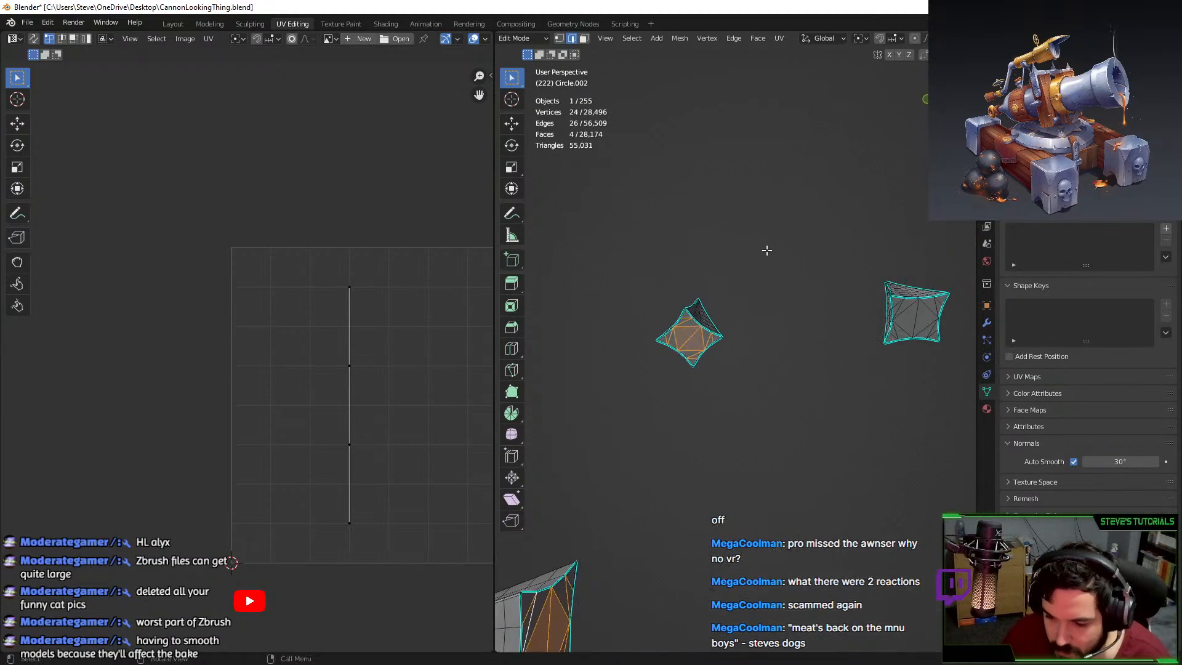
pyautogui.press('KP_Decimal')
pyautogui.press('c')
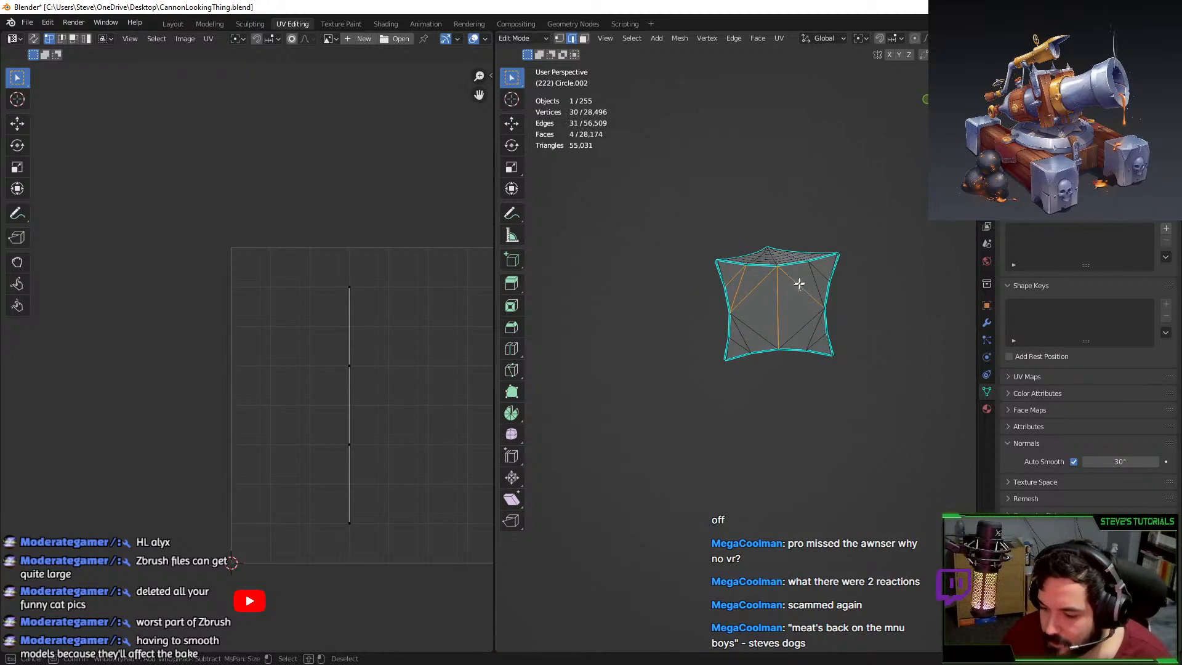
pyautogui.moveTo(804, 299)
pyautogui.mouseDown()
pyautogui.moveTo(816, 331)
pyautogui.moveTo(743, 345)
pyautogui.mouseUp()
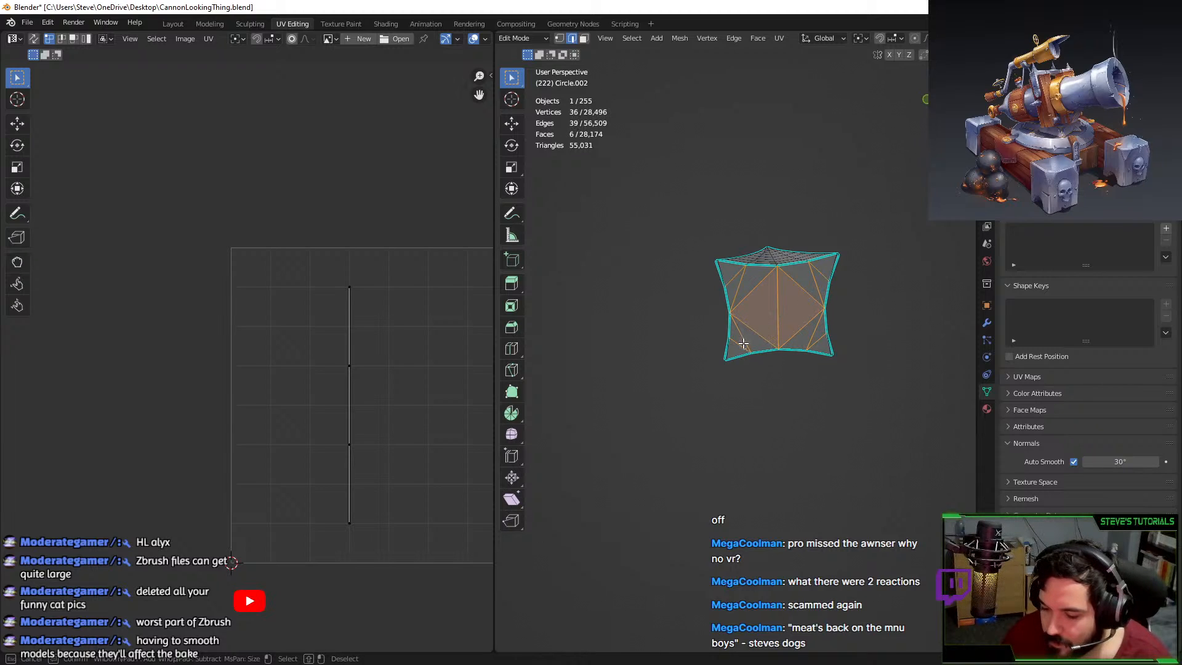
pyautogui.press('Escape')
pyautogui.scroll(-3, 774, 327)
# Turn to the star piece's next spike and add its corner vertex and diagonal inner edge.
pyautogui.keyDown('shift'); pyautogui.moveTo(753, 333); pyautogui.dragTo(622, 338, button='middle'); pyautogui.keyUp('shift')
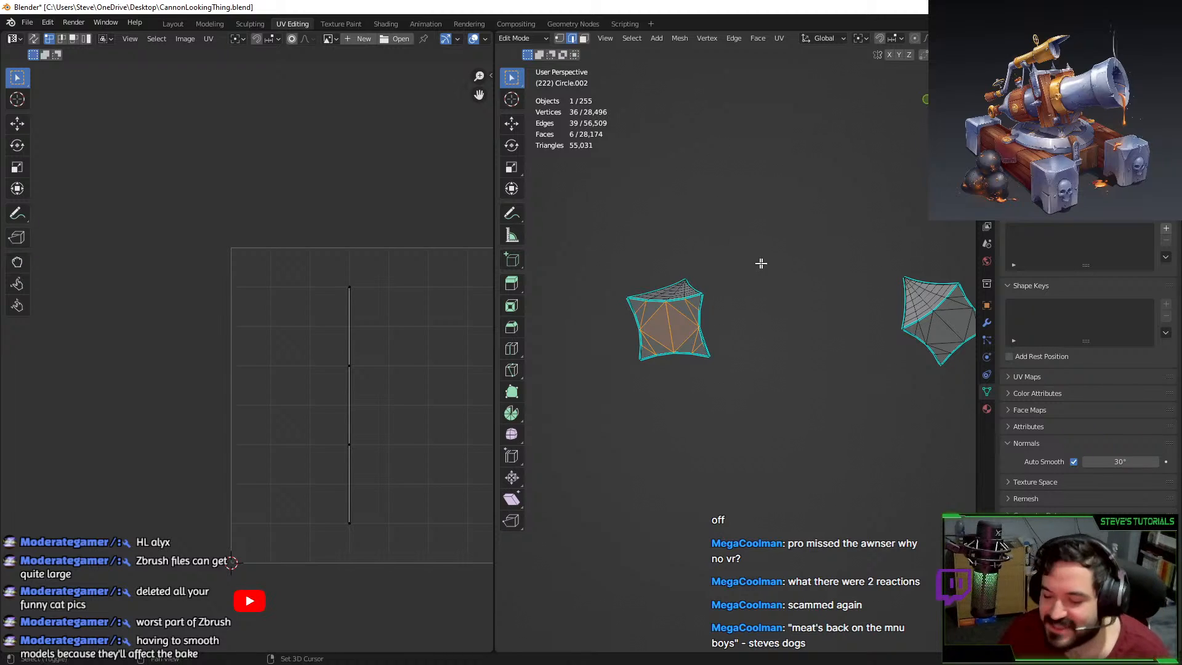
pyautogui.keyDown('shift'); pyautogui.moveTo(760, 264); pyautogui.dragTo(680, 357, button='middle'); pyautogui.keyUp('shift')
pyautogui.press('c')
pyautogui.press('Escape')
pyautogui.scroll(3, 673, 351)
pyautogui.press('c')
pyautogui.press('Escape')
pyautogui.moveTo(612, 312); pyautogui.dragTo(800, 424, button='middle')
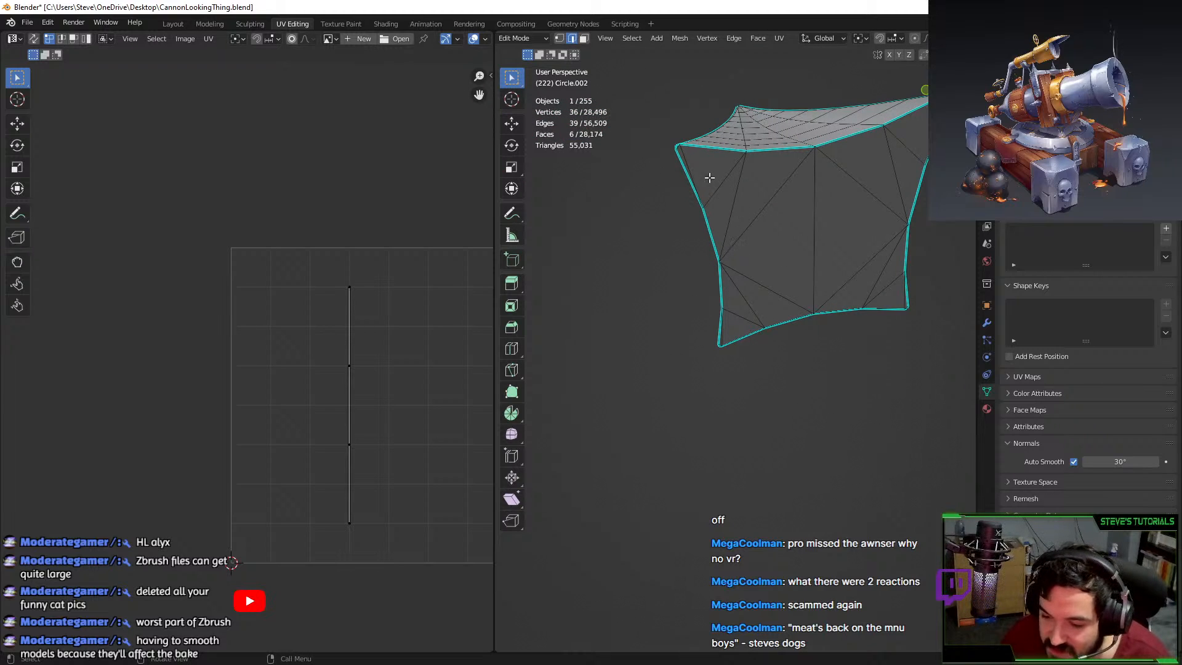
pyautogui.moveTo(709, 178); pyautogui.dragTo(720, 206, button='middle')
pyautogui.scroll(3, 699, 265)
pyautogui.scroll(-2, 704, 245)
pyautogui.scroll(2, 695, 222)
pyautogui.press('c')
pyautogui.press('Escape')
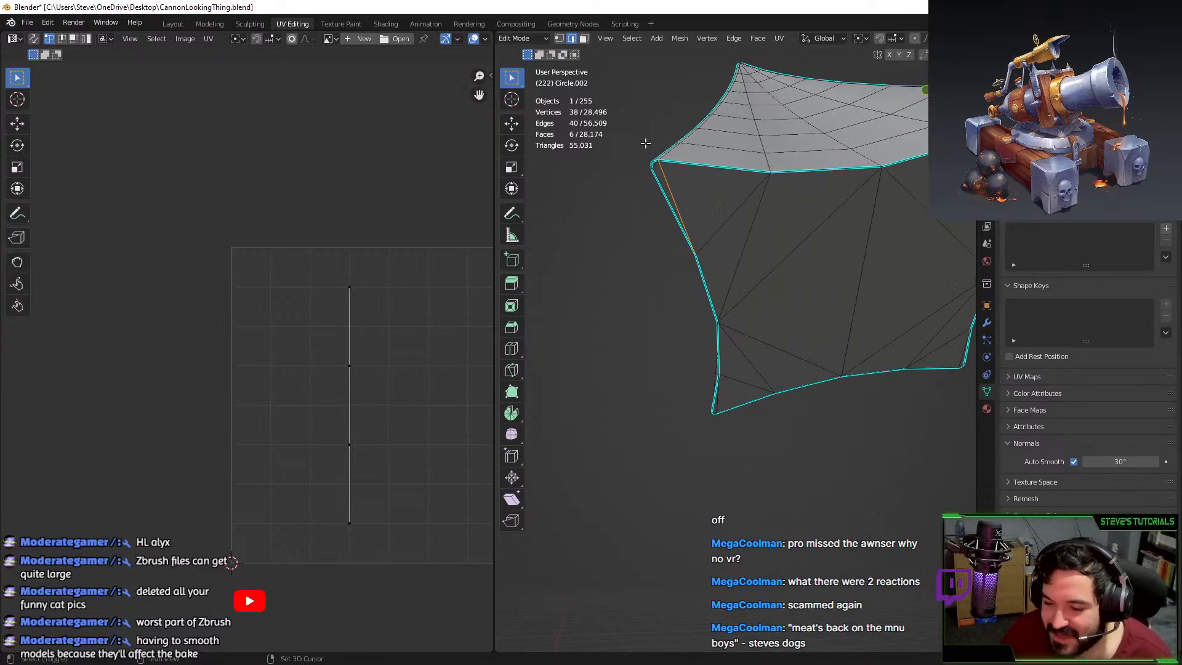
pyautogui.press('c')
pyautogui.click(656, 166)
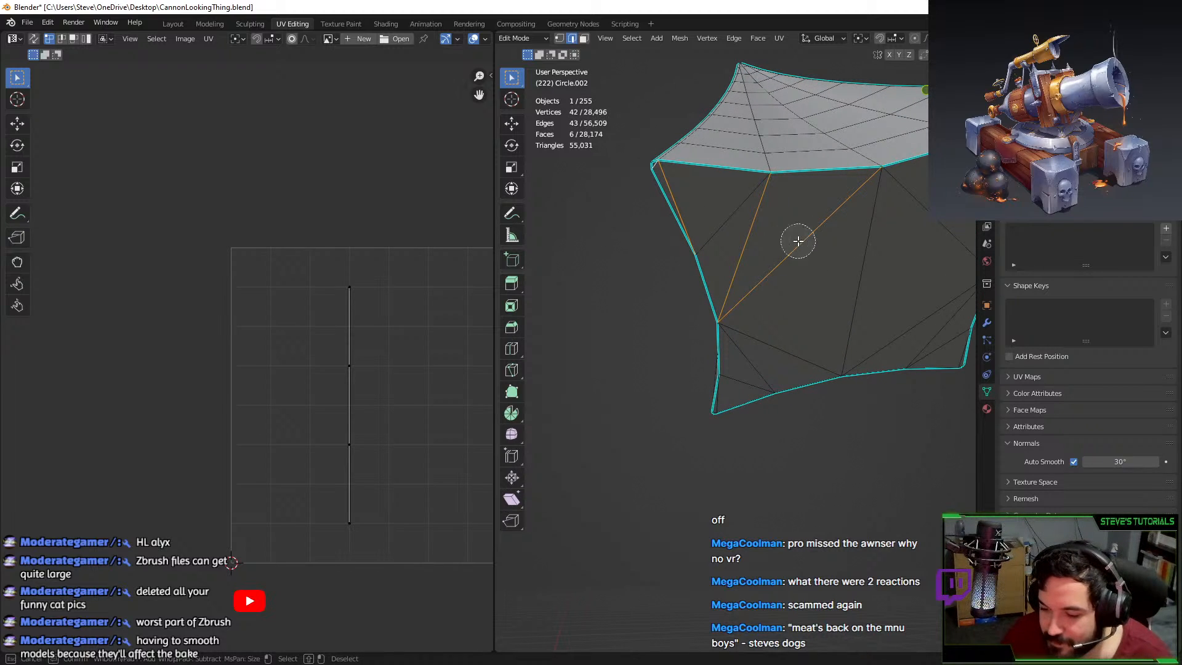
pyautogui.click(746, 211)
pyautogui.press('Escape')
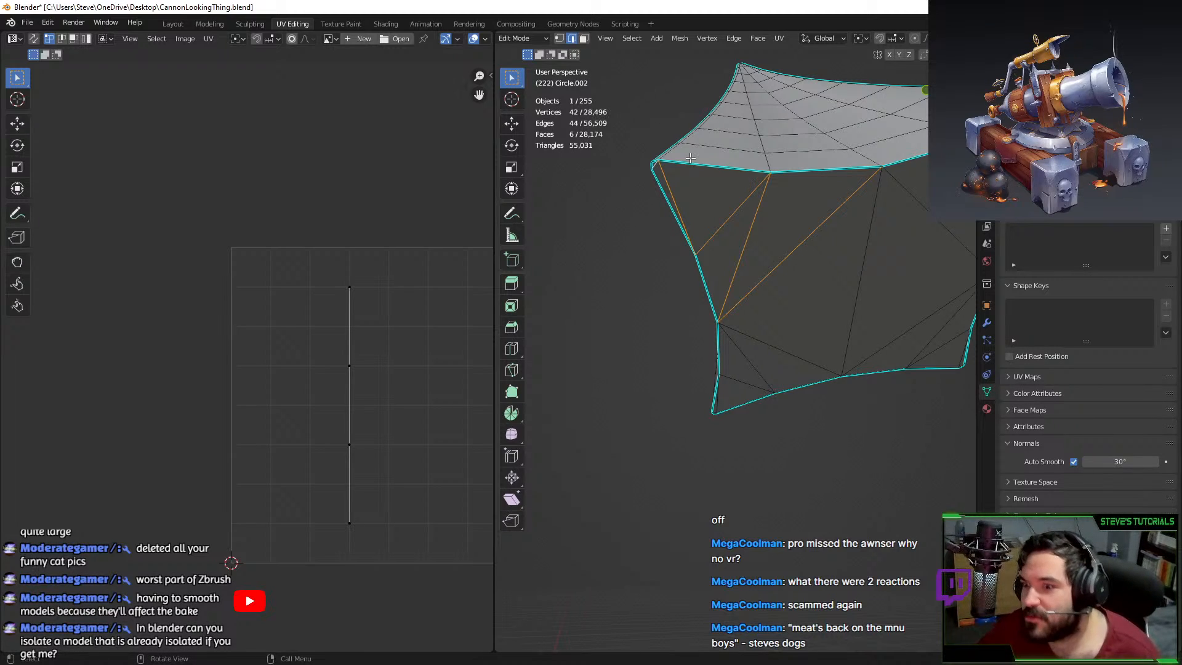
# Add one more inner edge of the star piece, bringing the selection to 46 edges.
pyautogui.moveTo(712, 152); pyautogui.dragTo(731, 272, button='middle')
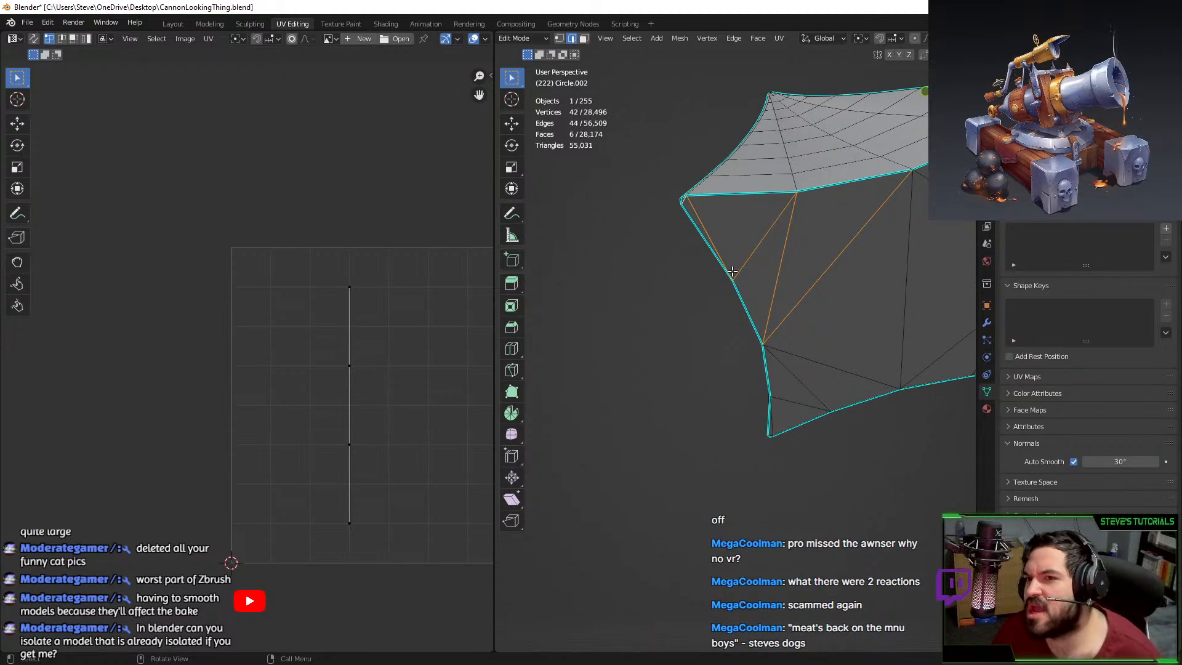
pyautogui.moveTo(731, 335); pyautogui.dragTo(644, 306, button='middle')
pyautogui.press('c')
pyautogui.click(863, 267)
pyautogui.press('Escape')
pyautogui.moveTo(863, 267); pyautogui.dragTo(725, 266, button='middle')
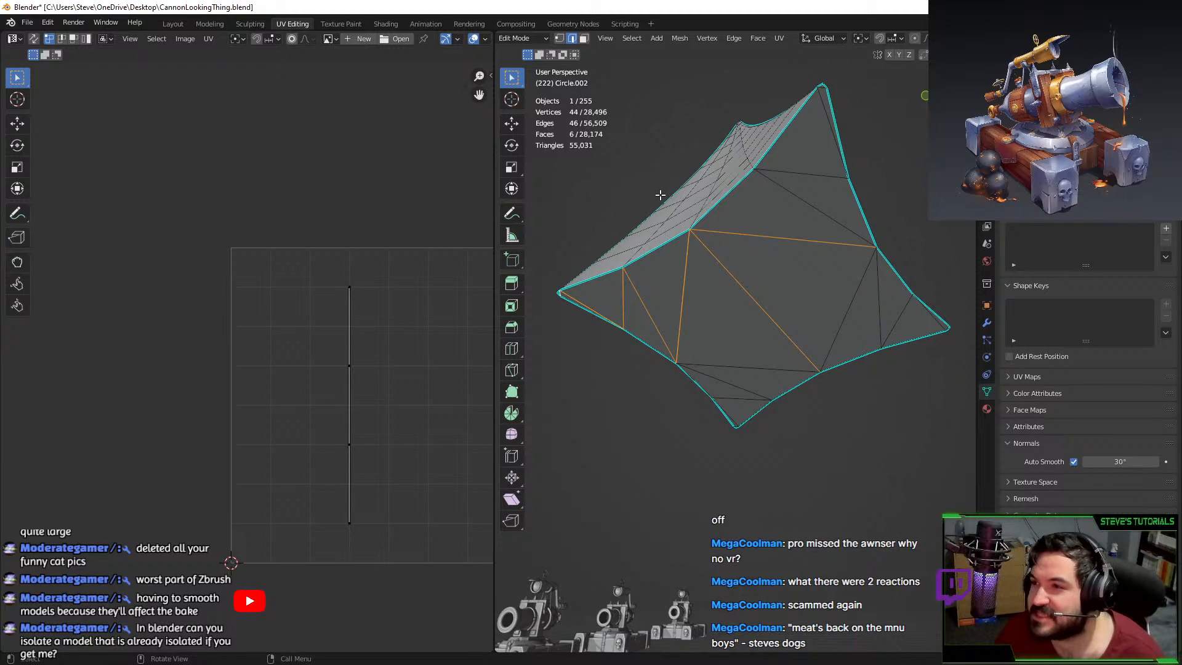
# Add the top-right edges, a triangle face and another edge of the star piece.
pyautogui.press('c')
pyautogui.moveTo(792, 164)
pyautogui.mouseDown()
pyautogui.moveTo(781, 295)
pyautogui.moveTo(746, 388)
pyautogui.moveTo(742, 358)
pyautogui.mouseUp()
pyautogui.press('Escape')
pyautogui.moveTo(799, 378); pyautogui.dragTo(747, 344, button='middle')
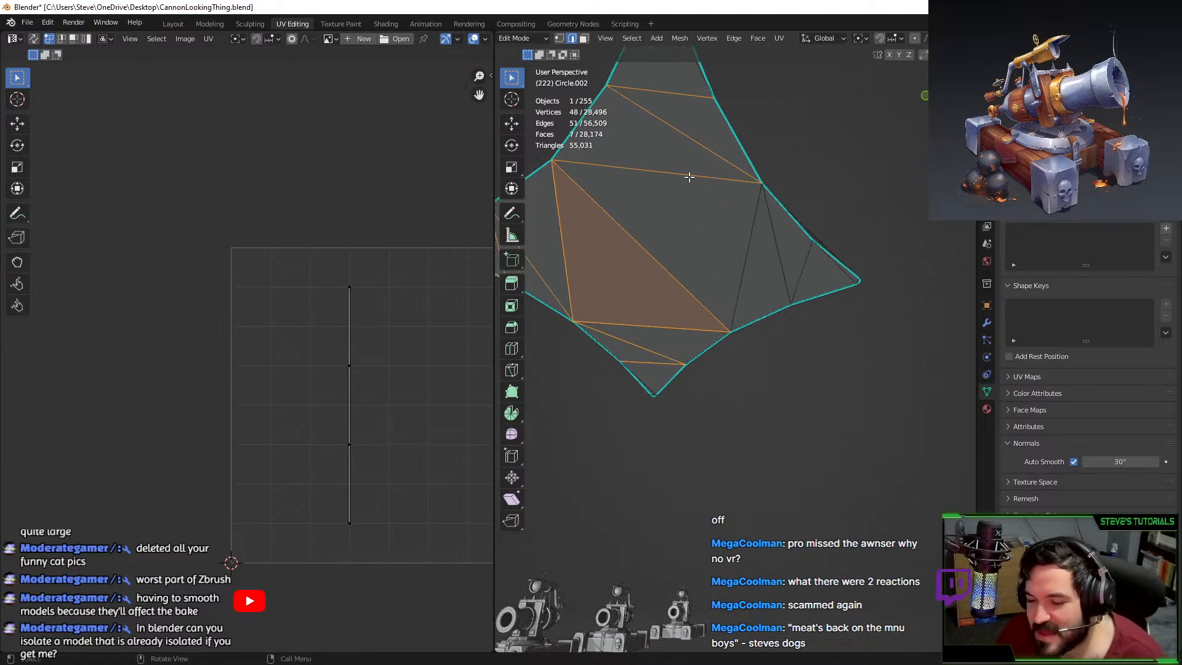
pyautogui.press('c')
pyautogui.click(749, 248)
pyautogui.press('Escape')
pyautogui.moveTo(831, 274)
pyautogui.mouseDown(button='middle')
pyautogui.moveTo(884, 264)
pyautogui.moveTo(855, 263)
pyautogui.mouseUp(button='middle')
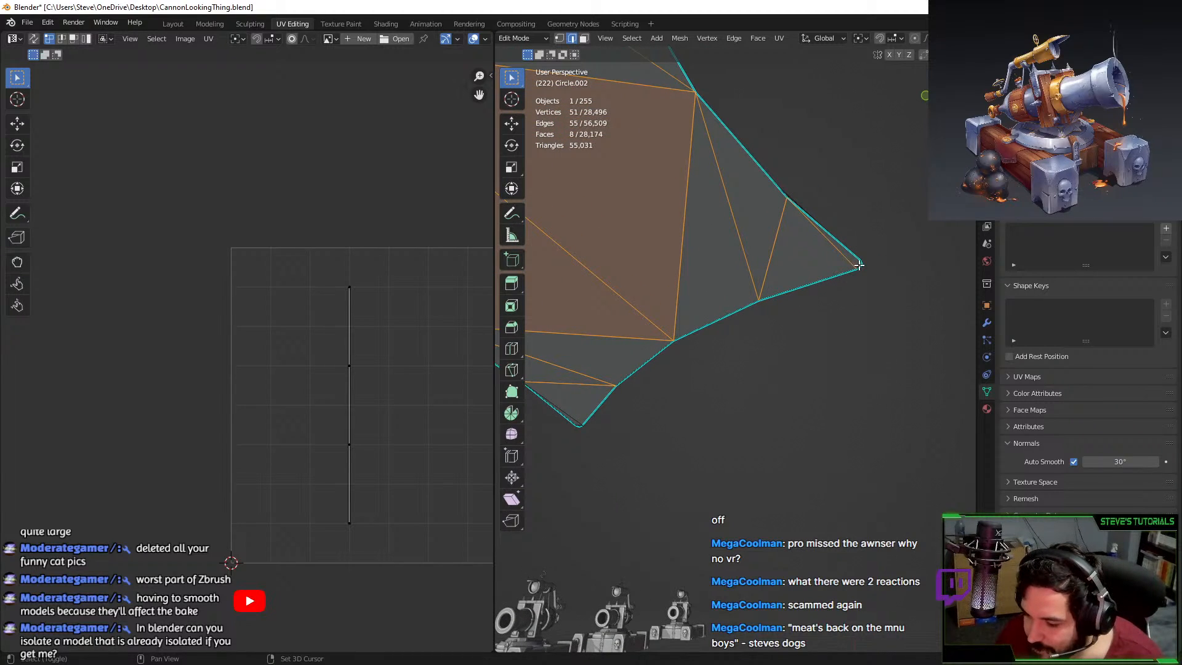
# Add the corner edge, the bottom corner edge and the tiny top corner edge.
pyautogui.keyDown('shift'); pyautogui.click(860, 265); pyautogui.keyUp('shift')
pyautogui.scroll(-3, 767, 343)
pyautogui.moveTo(739, 357); pyautogui.dragTo(814, 190, button='middle')
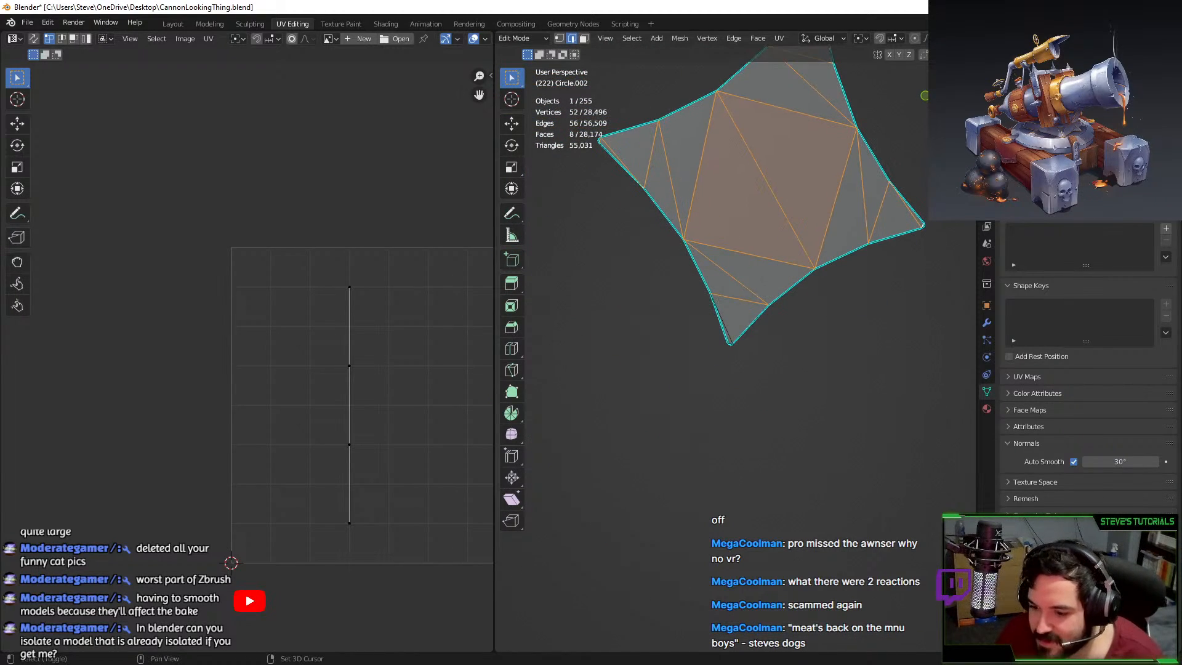
pyautogui.keyDown('shift'); pyautogui.click(732, 335); pyautogui.keyUp('shift')
pyautogui.scroll(-3, 736, 314)
pyautogui.scroll(6, 794, 326)
pyautogui.keyDown('shift'); pyautogui.moveTo(741, 275); pyautogui.dragTo(741, 390, button='middle'); pyautogui.keyUp('shift')
pyautogui.keyDown('shift'); pyautogui.click(851, 230); pyautogui.keyUp('shift')
# Move across the mesh pieces and add the bottom-left corner edge.
pyautogui.scroll(-2, 796, 369)
pyautogui.scroll(-10, 727, 357)
pyautogui.keyDown('shift'); pyautogui.moveTo(717, 307); pyautogui.dragTo(747, 415, button='middle'); pyautogui.keyUp('shift')
pyautogui.scroll(7, 747, 414)
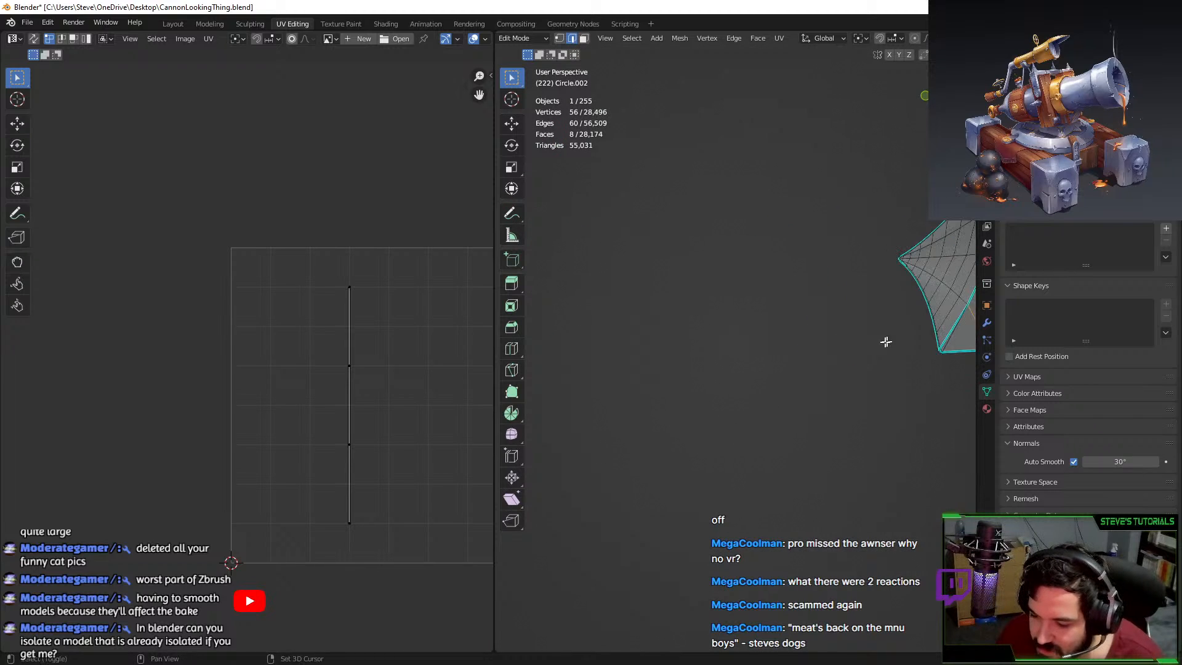
pyautogui.keyDown('shift'); pyautogui.moveTo(886, 340); pyautogui.dragTo(677, 331, button='middle'); pyautogui.keyUp('shift')
pyautogui.scroll(3, 752, 358)
pyautogui.keyDown('shift'); pyautogui.moveTo(779, 351); pyautogui.dragTo(626, 353, button='middle'); pyautogui.keyUp('shift')
pyautogui.press('c')
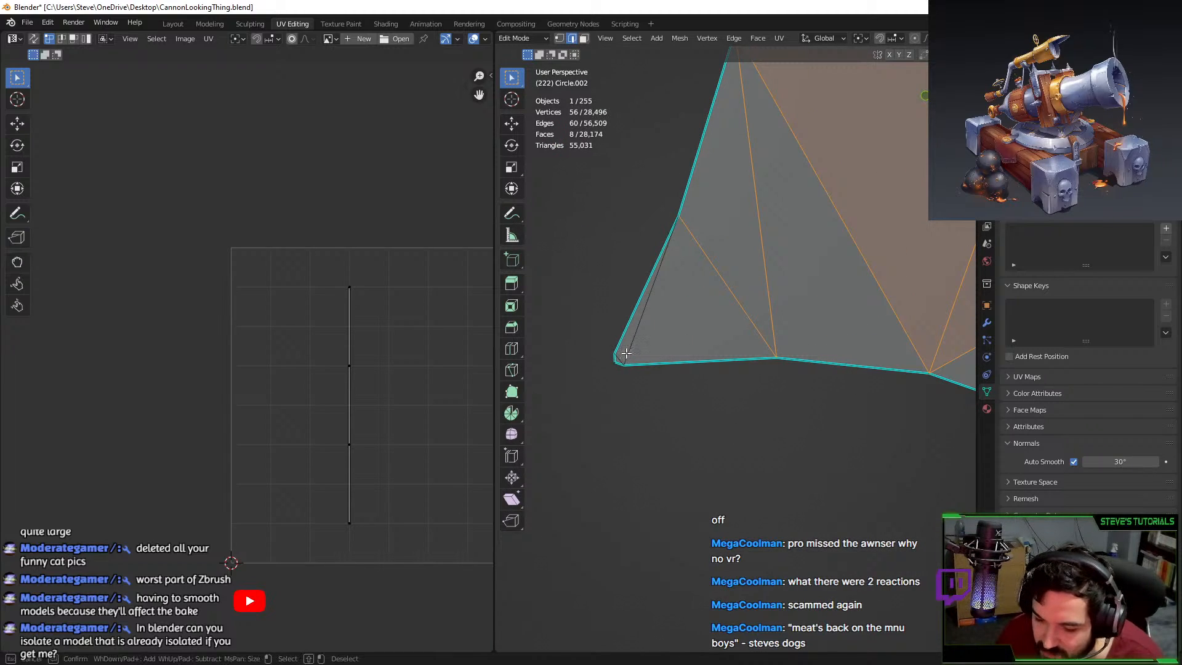
pyautogui.click(623, 357)
pyautogui.rightClick(623, 357)
# Add the top corner's edges to the selection.
pyautogui.keyDown('shift'); pyautogui.moveTo(741, 191); pyautogui.dragTo(643, 454, button='middle'); pyautogui.keyUp('shift')
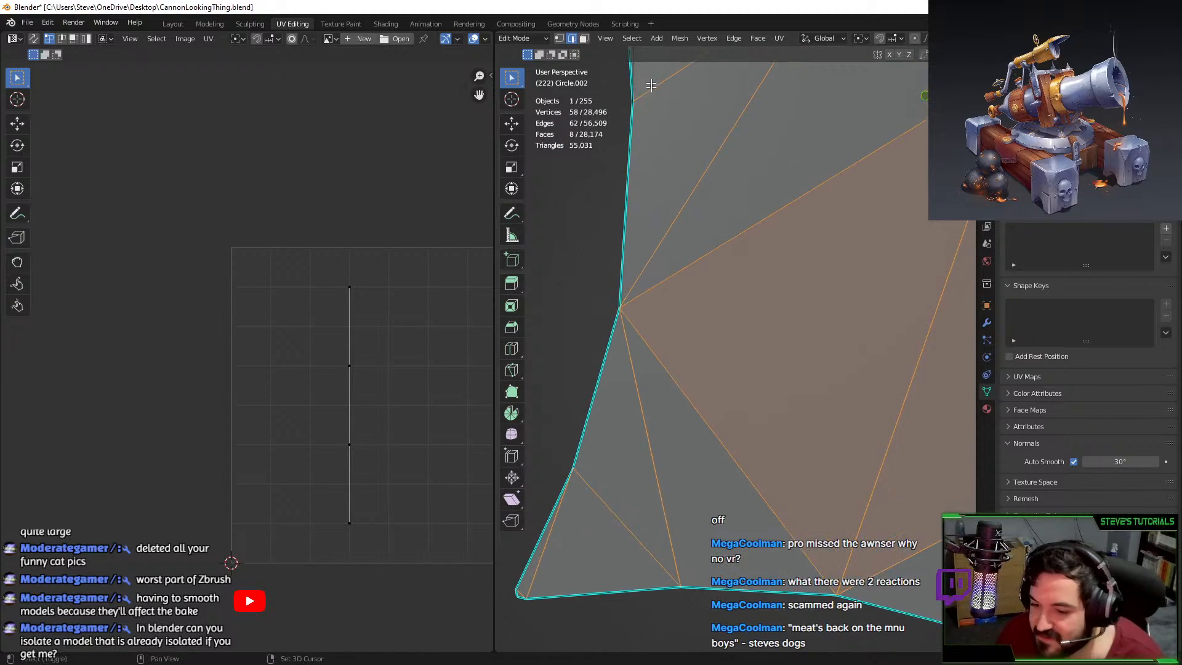
pyautogui.keyDown('shift'); pyautogui.moveTo(652, 87); pyautogui.dragTo(651, 270, button='middle'); pyautogui.keyUp('shift')
pyautogui.press('c')
pyautogui.click(627, 101)
pyautogui.rightClick(647, 136)
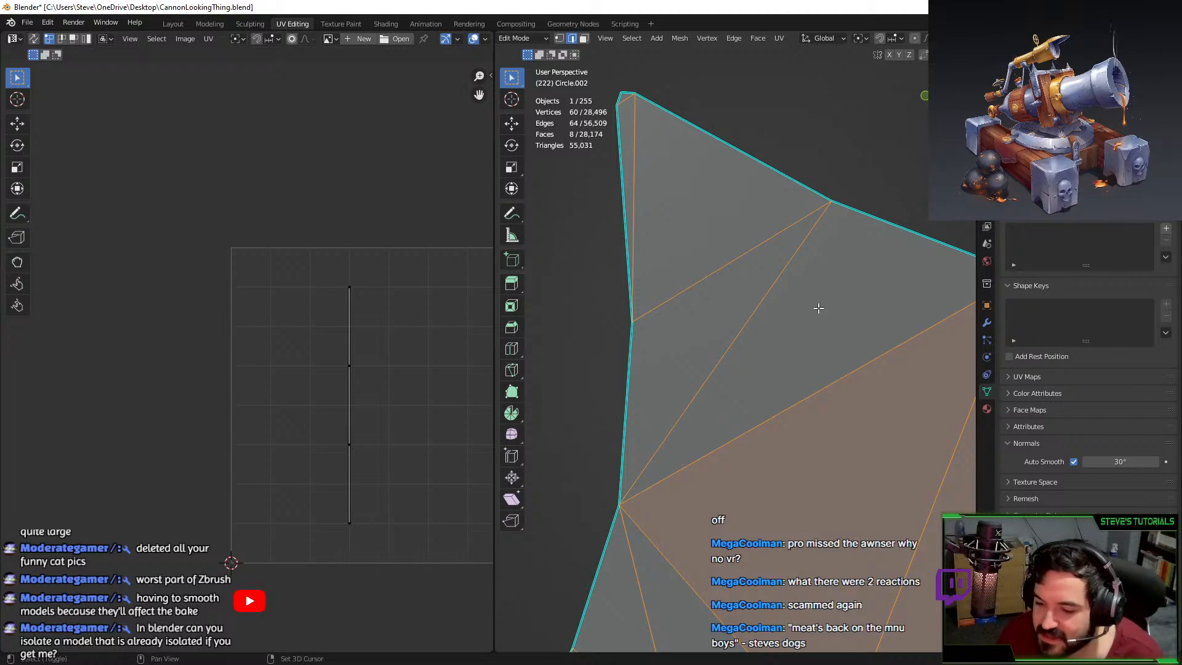
# Add the top-right corner vertex and edge of the star piece.
pyautogui.scroll(-5, 818, 308)
pyautogui.keyDown('shift'); pyautogui.moveTo(806, 303); pyautogui.dragTo(730, 301, button='middle'); pyautogui.keyUp('shift')
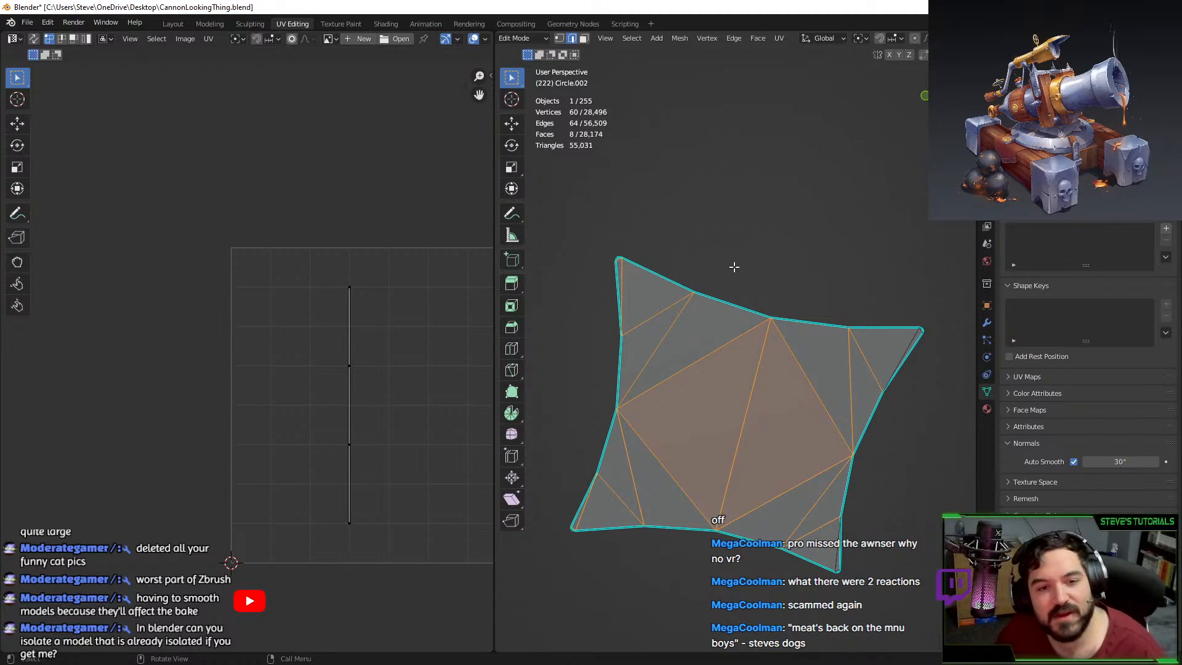
pyautogui.scroll(-2, 789, 506)
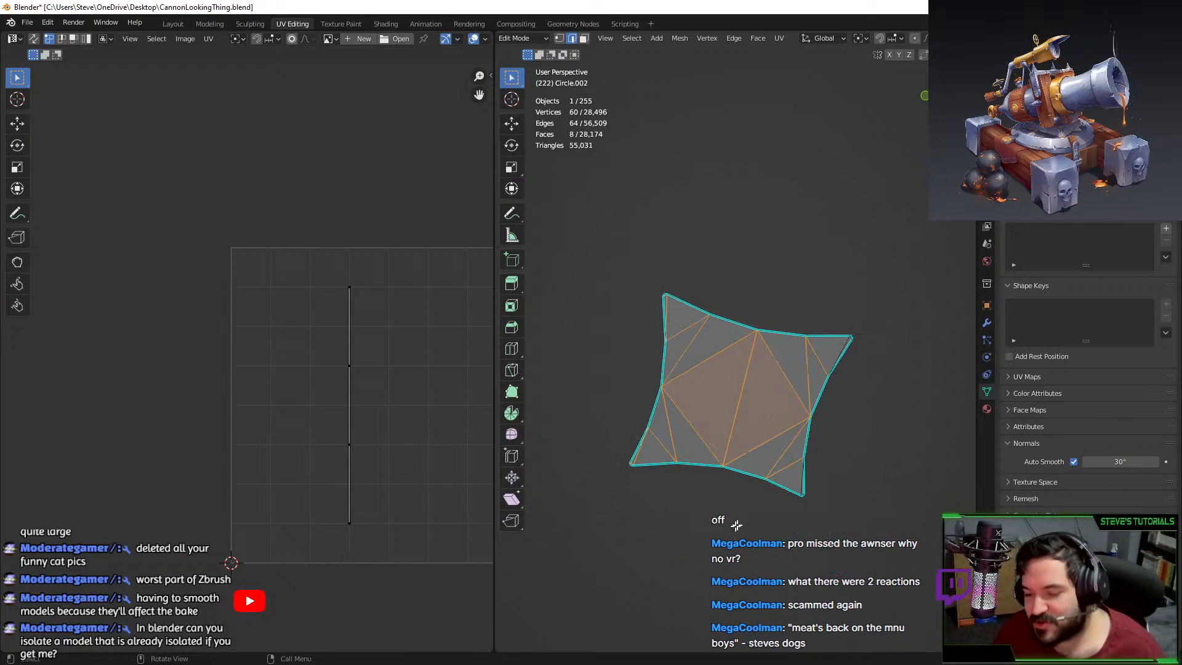
pyautogui.scroll(5, 755, 372)
pyautogui.press('c')
pyautogui.click(828, 329)
pyautogui.click(832, 321)
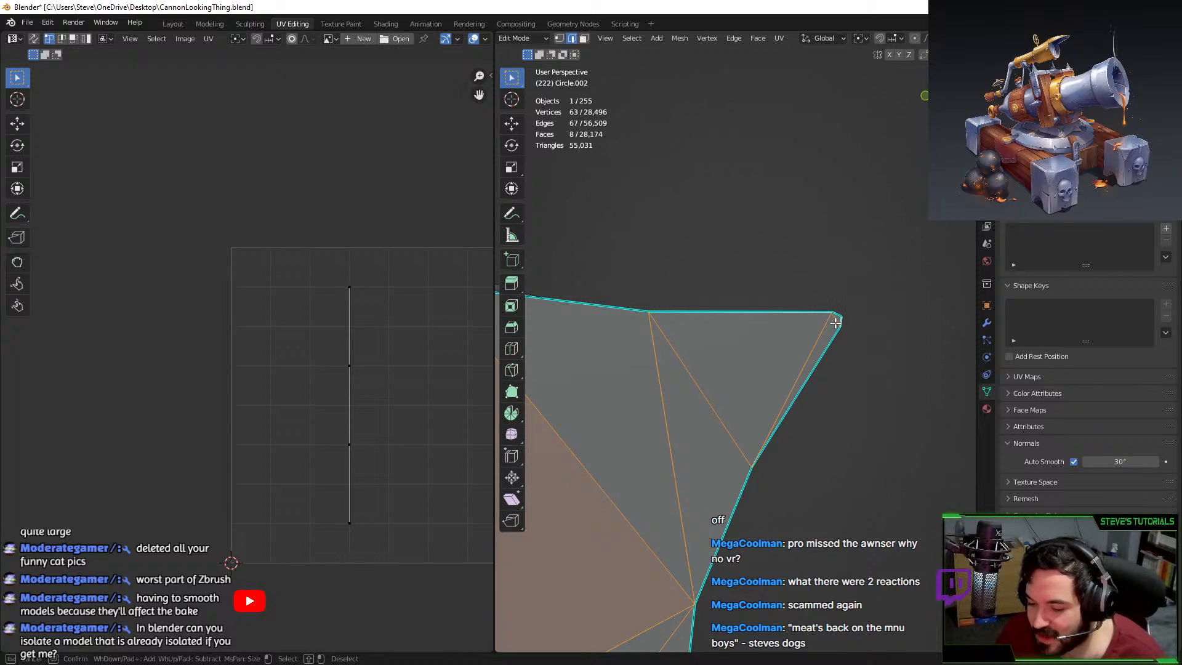
pyautogui.moveTo(833, 319); pyautogui.dragTo(862, 256, button='middle')
pyautogui.rightClick(859, 286)
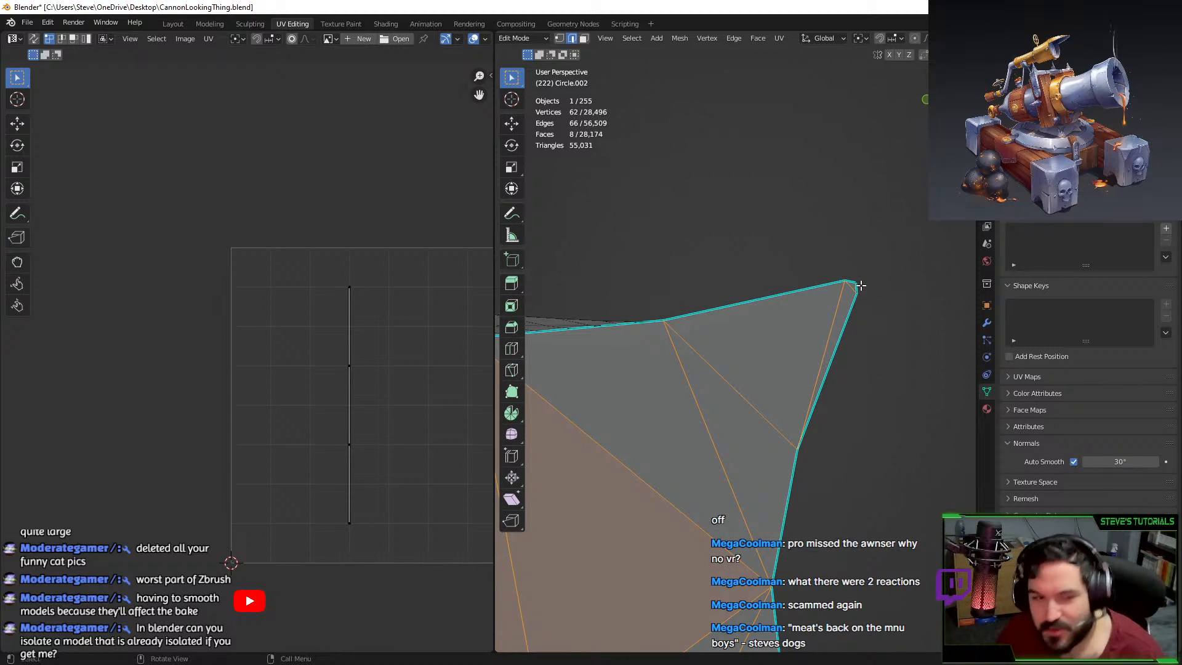
# Add the last two corner edges, bringing the edge selection to 68.
pyautogui.moveTo(843, 231); pyautogui.dragTo(811, 131, button='middle')
pyautogui.scroll(1, 836, 421)
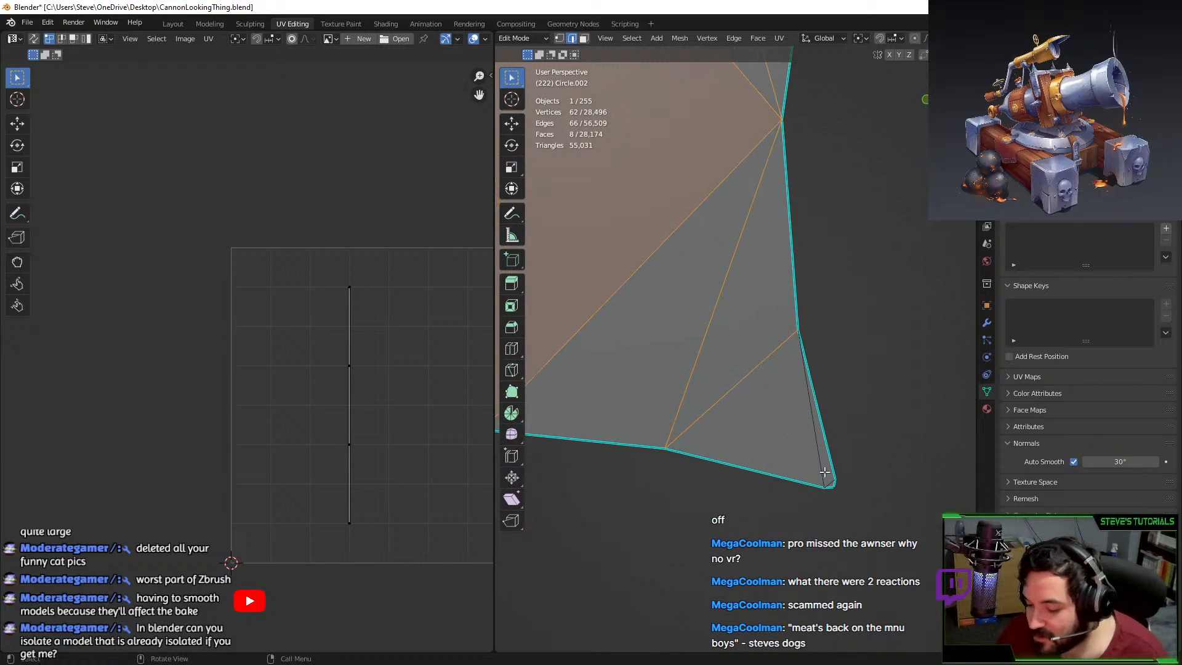
pyautogui.press('c')
pyautogui.click(824, 479)
pyautogui.click(828, 481)
pyautogui.rightClick(830, 480)
pyautogui.scroll(-6, 686, 369)
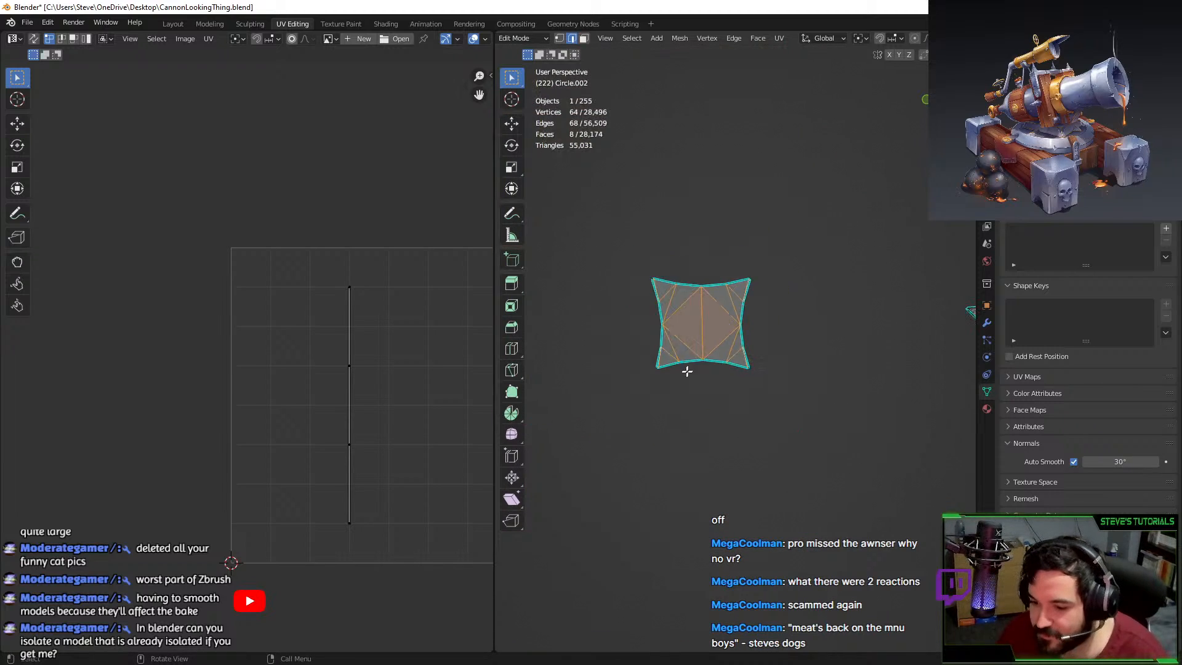
pyautogui.scroll(6, 649, 317)
pyautogui.scroll(-5, 649, 317)
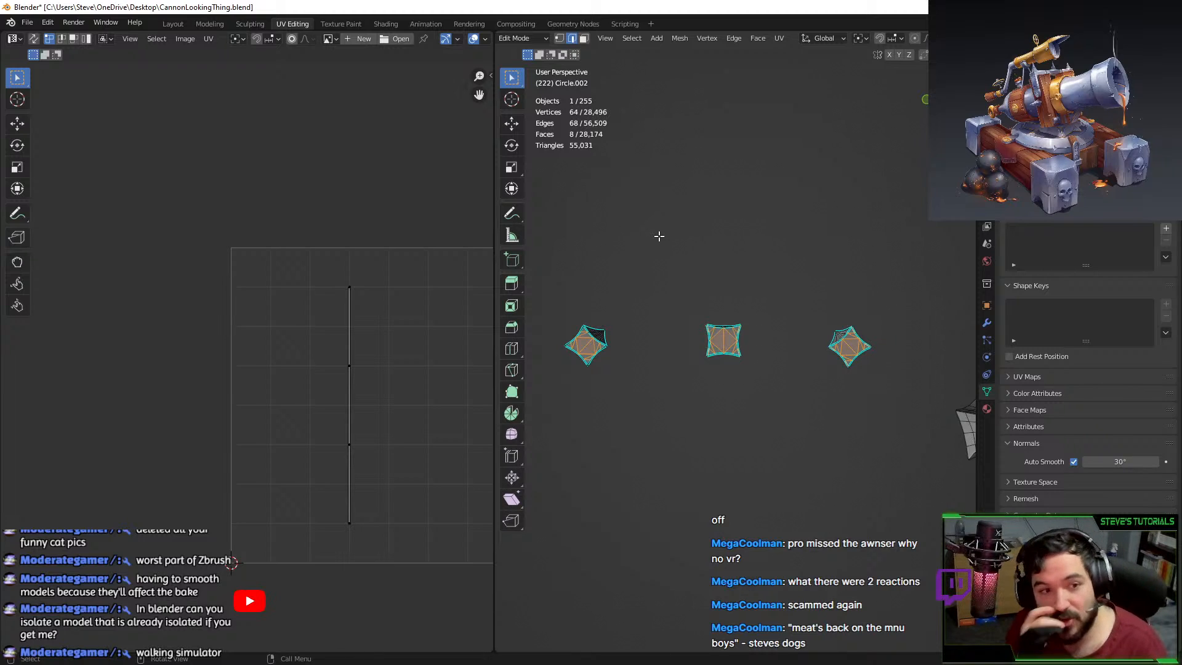
# Turn the star piece toward the view and add the left tip's two edges to the selection.
pyautogui.moveTo(632, 308); pyautogui.dragTo(914, 319, button='middle')
pyautogui.moveTo(842, 306); pyautogui.dragTo(693, 301, button='middle')
pyautogui.scroll(4, 810, 311)
pyautogui.keyDown('shift'); pyautogui.moveTo(832, 291); pyautogui.dragTo(695, 294, button='middle'); pyautogui.keyUp('shift')
pyautogui.scroll(2, 689, 292)
pyautogui.keyDown('shift'); pyautogui.click(600, 247); pyautogui.keyUp('shift')
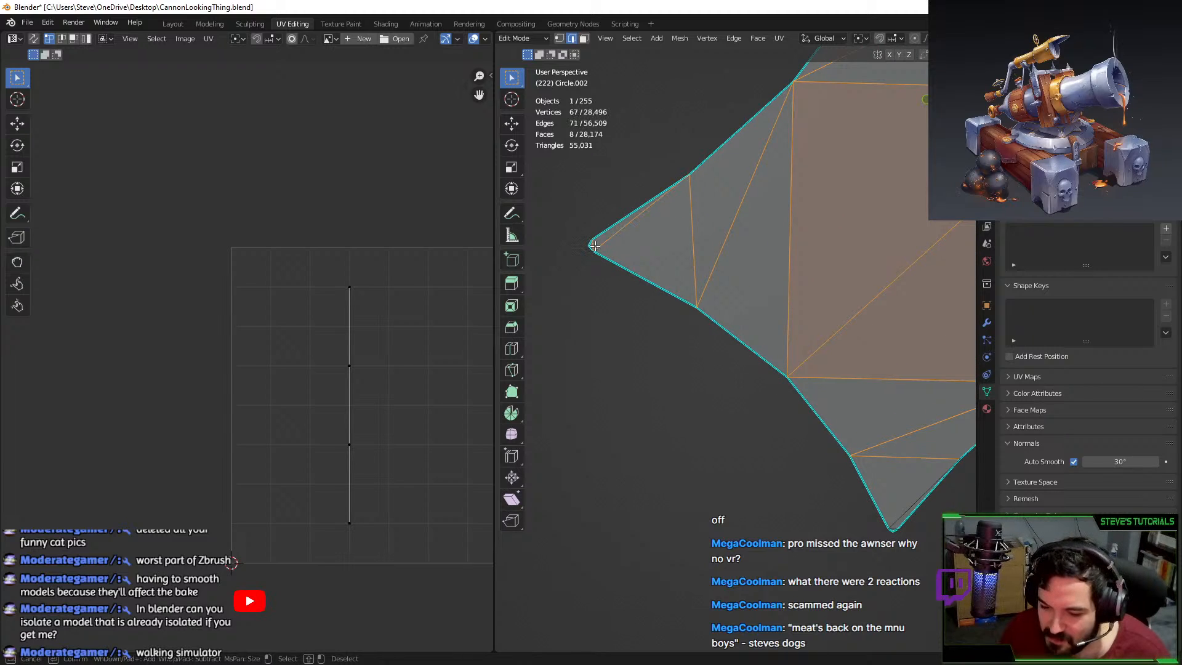
pyautogui.keyDown('shift'); pyautogui.click(594, 246); pyautogui.keyUp('shift')
# Centre the top tip and brush-select its edges with circle select.
pyautogui.keyDown('shift'); pyautogui.moveTo(739, 157); pyautogui.dragTo(682, 354, button='middle'); pyautogui.keyUp('shift')
pyautogui.scroll(-3, 768, 161)
pyautogui.scroll(3, 769, 191)
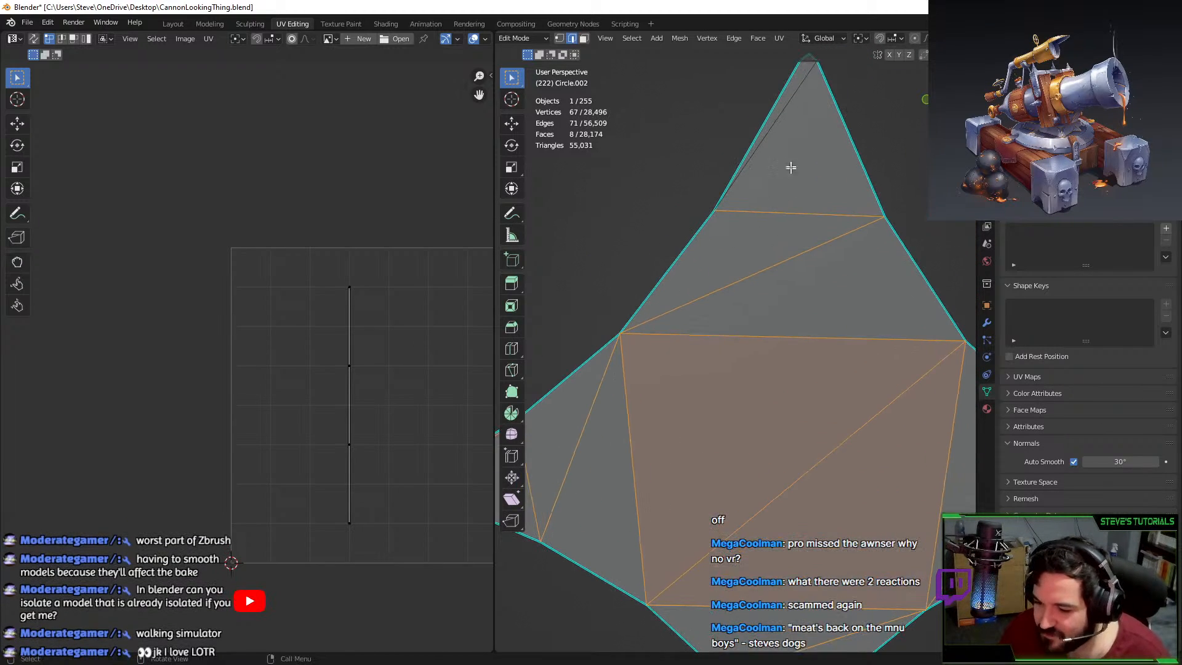
pyautogui.press('c')
pyautogui.keyDown('shift'); pyautogui.moveTo(805, 70); pyautogui.dragTo(770, 181, button='middle'); pyautogui.keyUp('shift')
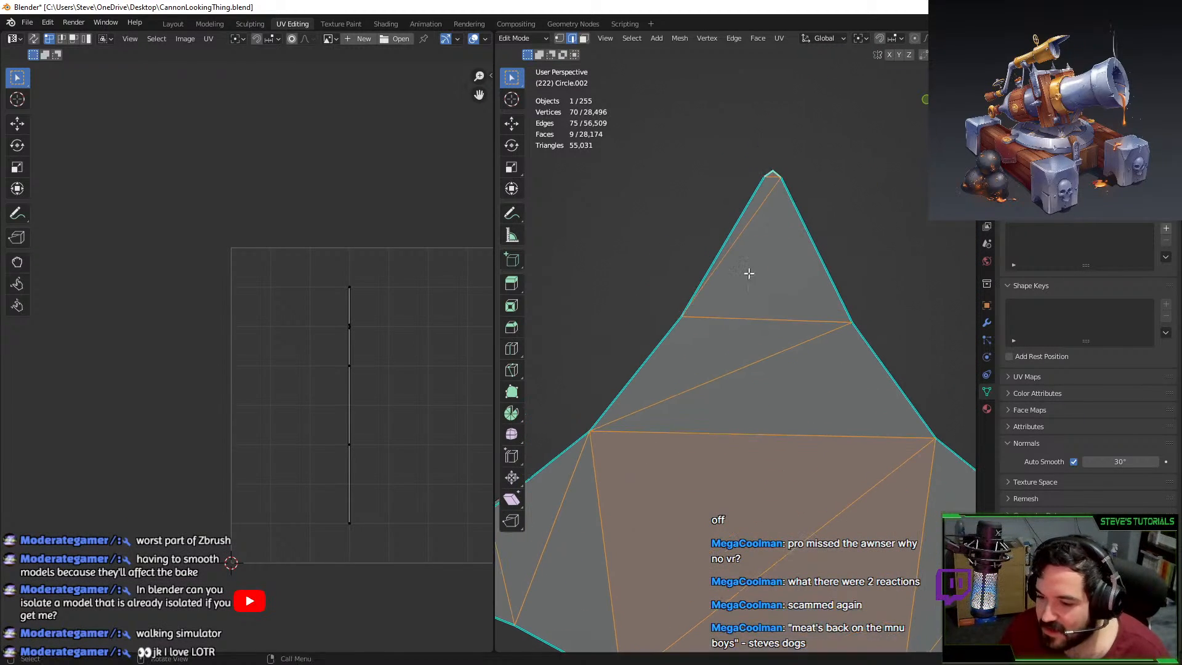
pyautogui.moveTo(772, 177); pyautogui.dragTo(771, 208)
pyautogui.rightClick(771, 208)
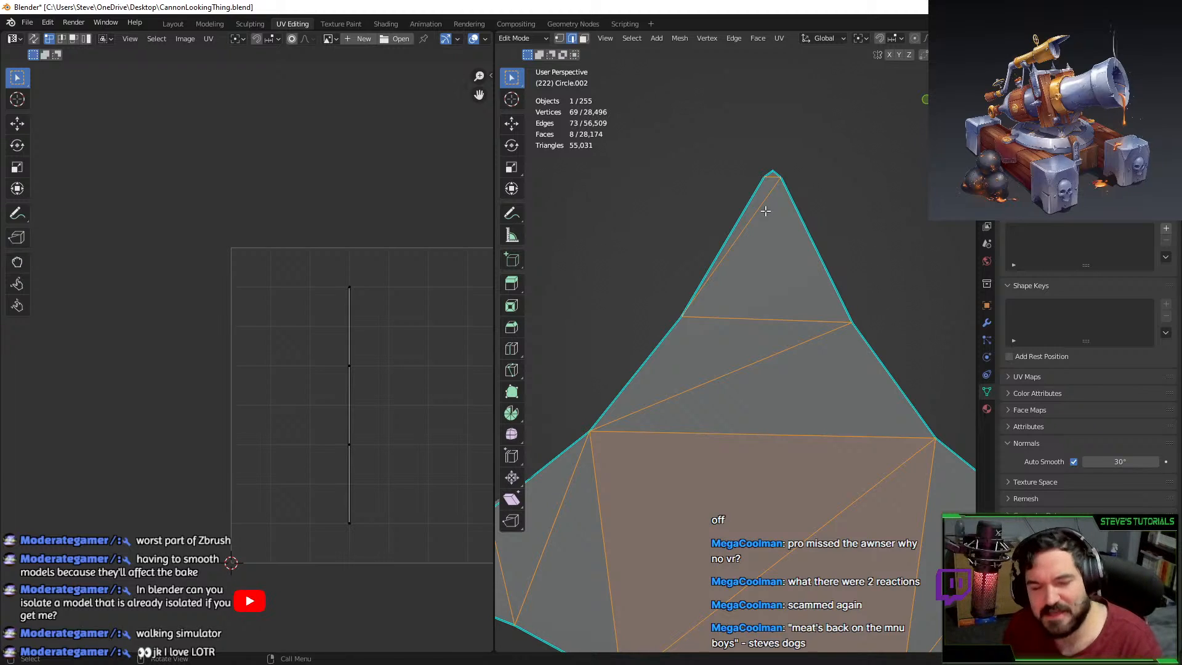
# Add the diagonal and short tip edges, dropping the stray lower edge.
pyautogui.moveTo(765, 211); pyautogui.dragTo(886, 327, button='middle')
pyautogui.press('c')
pyautogui.click(885, 309)
pyautogui.click(895, 311)
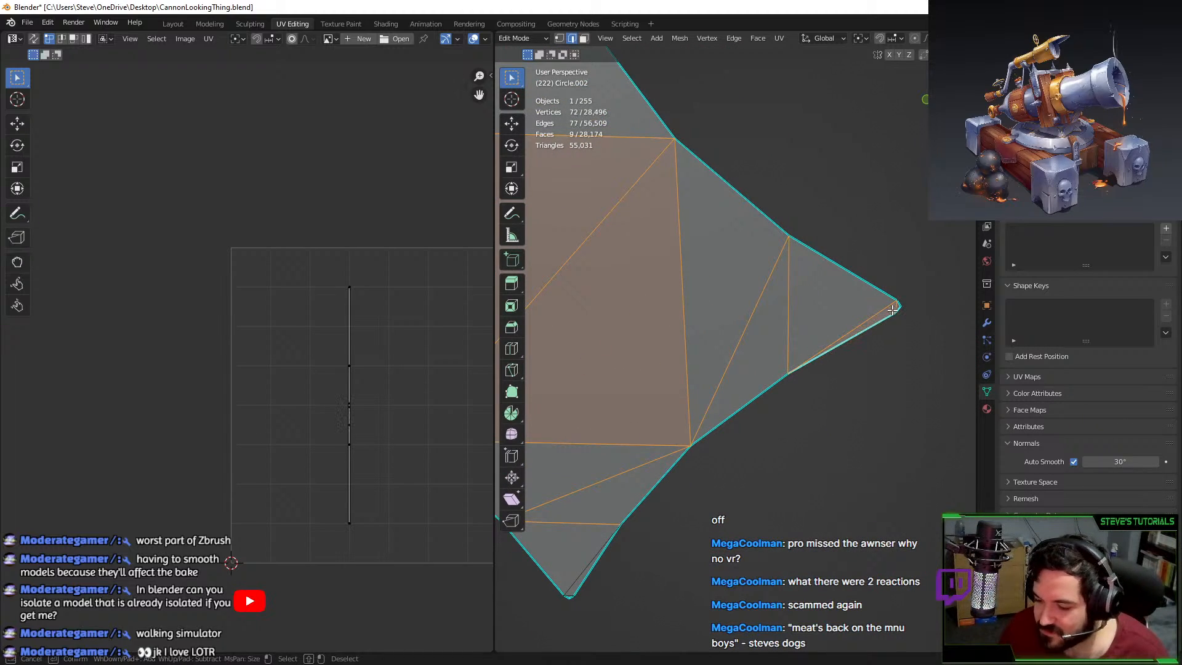
pyautogui.keyDown('shift'); pyautogui.click(888, 318); pyautogui.keyUp('shift')
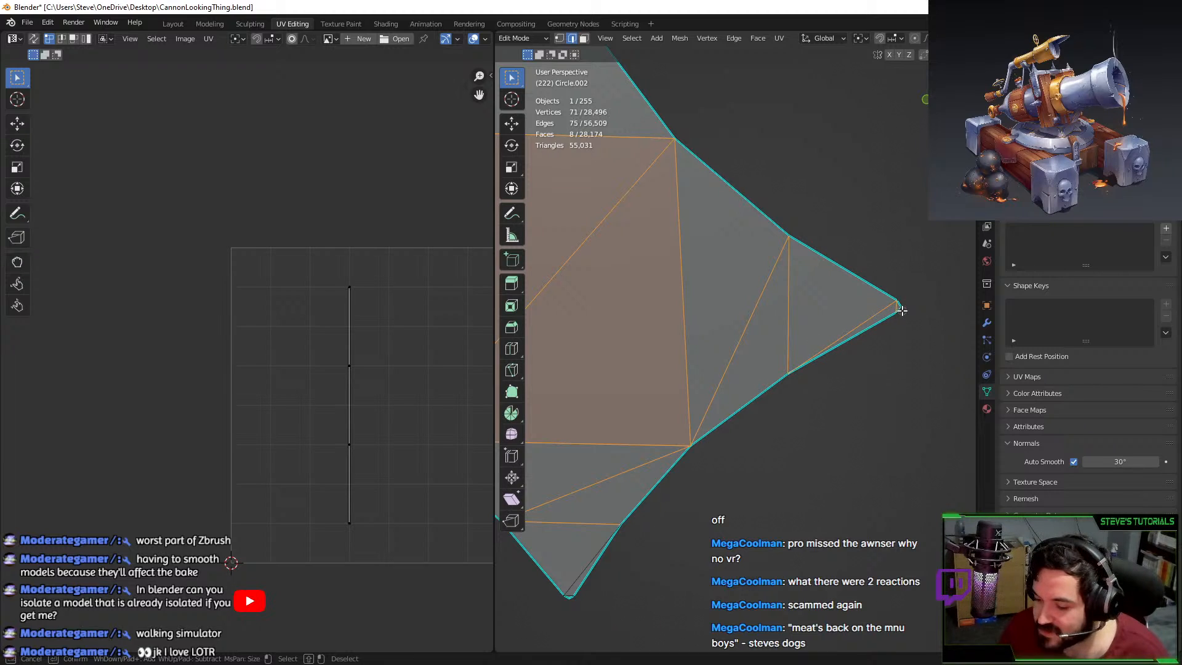
pyautogui.press('Escape')
# Bring the lower tip into view and add its diagonal and triangle edges.
pyautogui.scroll(-3, 884, 369)
pyautogui.scroll(3, 874, 375)
pyautogui.keyDown('shift'); pyautogui.moveTo(831, 314); pyautogui.dragTo(969, 158, button='middle'); pyautogui.keyUp('shift')
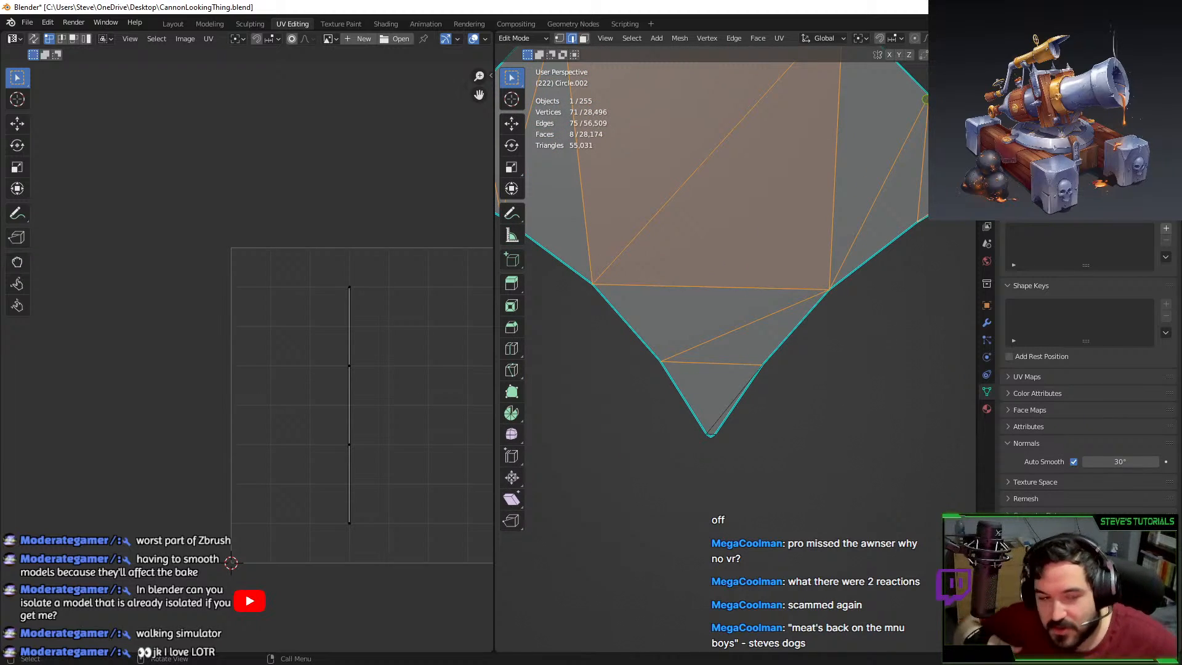
pyautogui.keyDown('shift'); pyautogui.moveTo(847, 300); pyautogui.dragTo(892, 204, button='middle'); pyautogui.keyUp('shift')
pyautogui.scroll(3, 886, 209)
pyautogui.press('c')
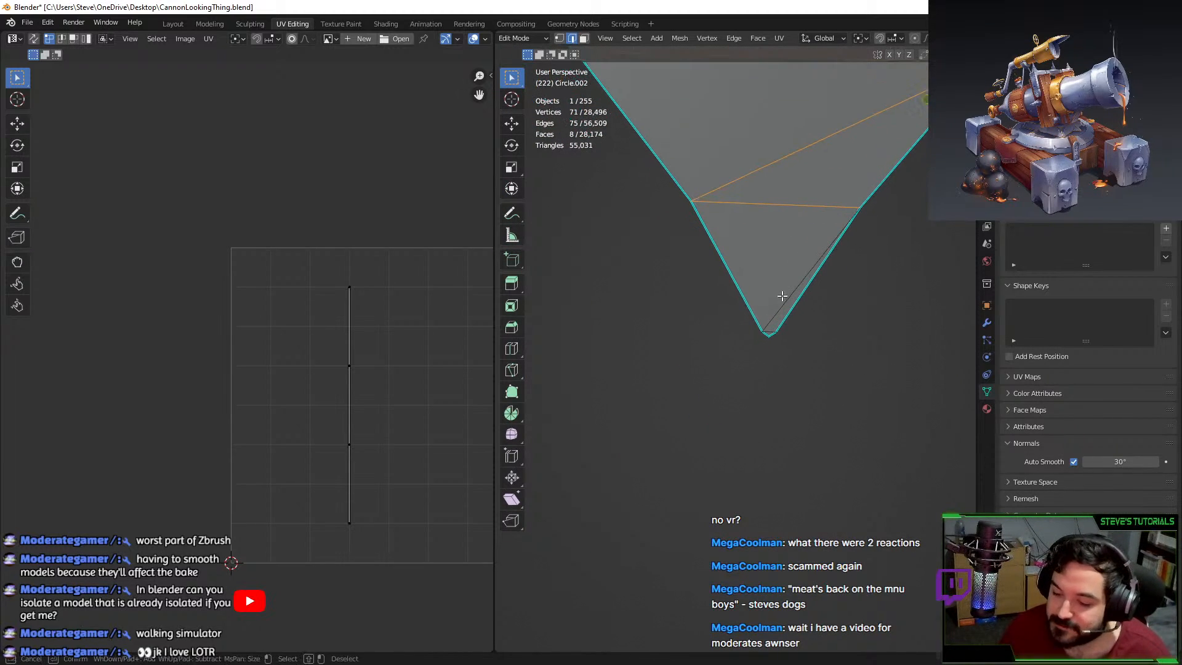
pyautogui.click(776, 315)
pyautogui.click(771, 328)
pyautogui.press('Escape')
# Deselect the tip's two bottom edges, leaving 77 edges and 8 faces selected.
pyautogui.scroll(-4, 781, 297)
pyautogui.scroll(4, 778, 374)
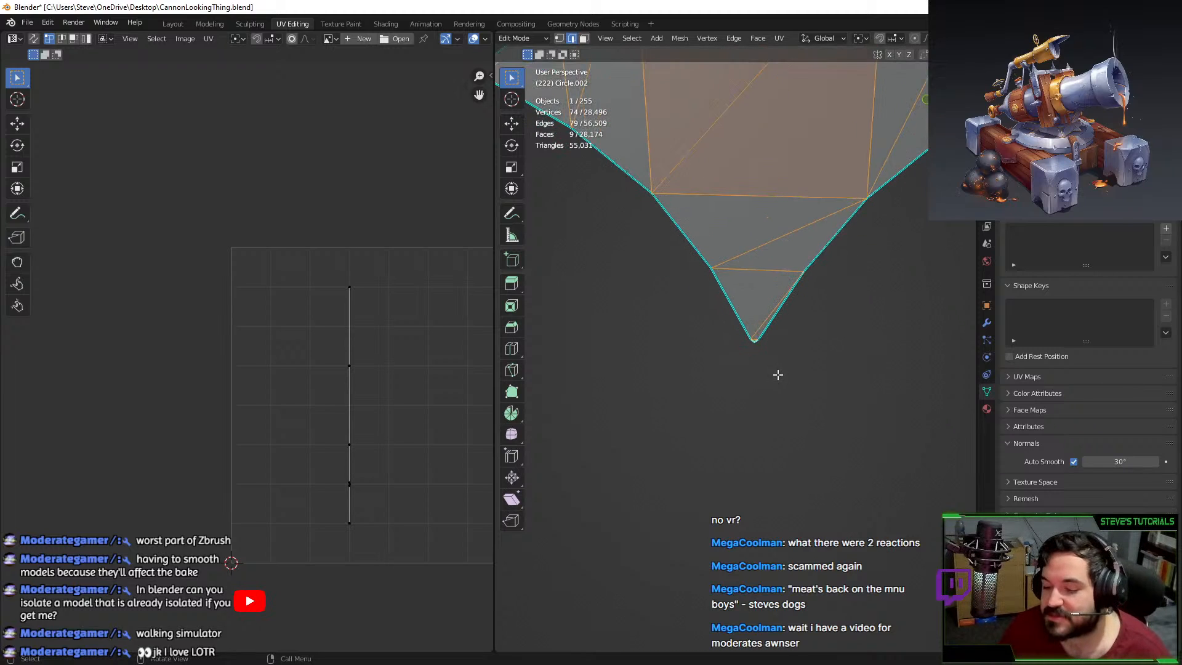
pyautogui.scroll(1, 777, 368)
pyautogui.press('c')
pyautogui.middleClick(774, 337)
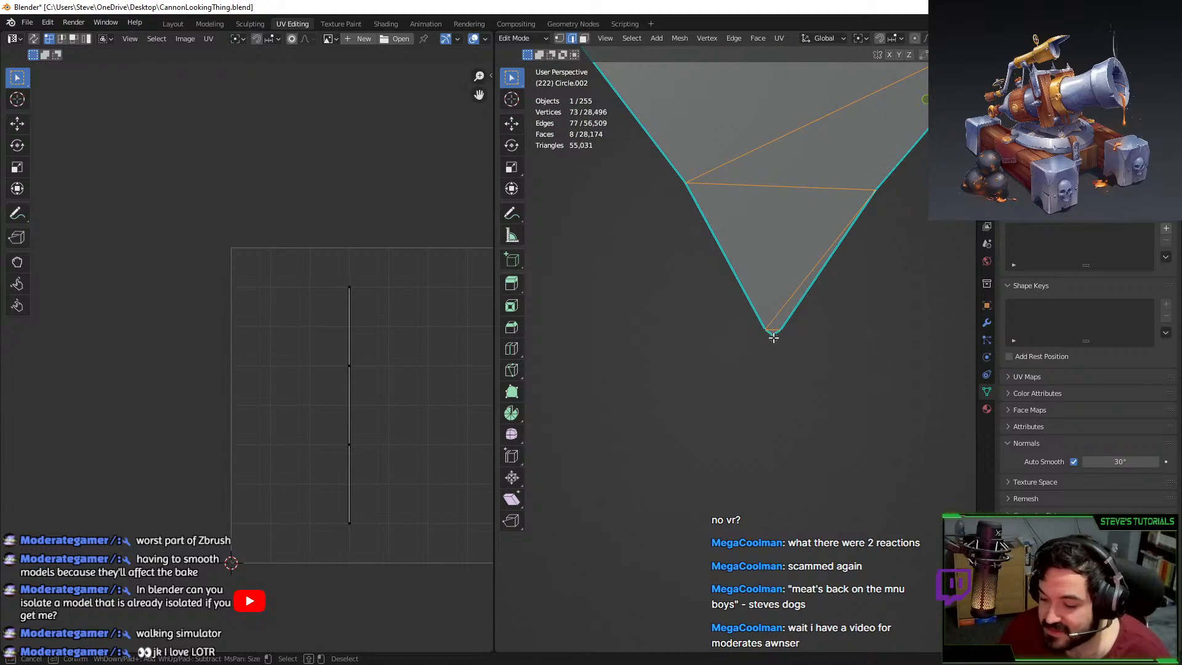
pyautogui.press('Escape')
# Pan and orbit across the star's upper-left part toward the right-hand star shape.
pyautogui.scroll(-9, 836, 367)
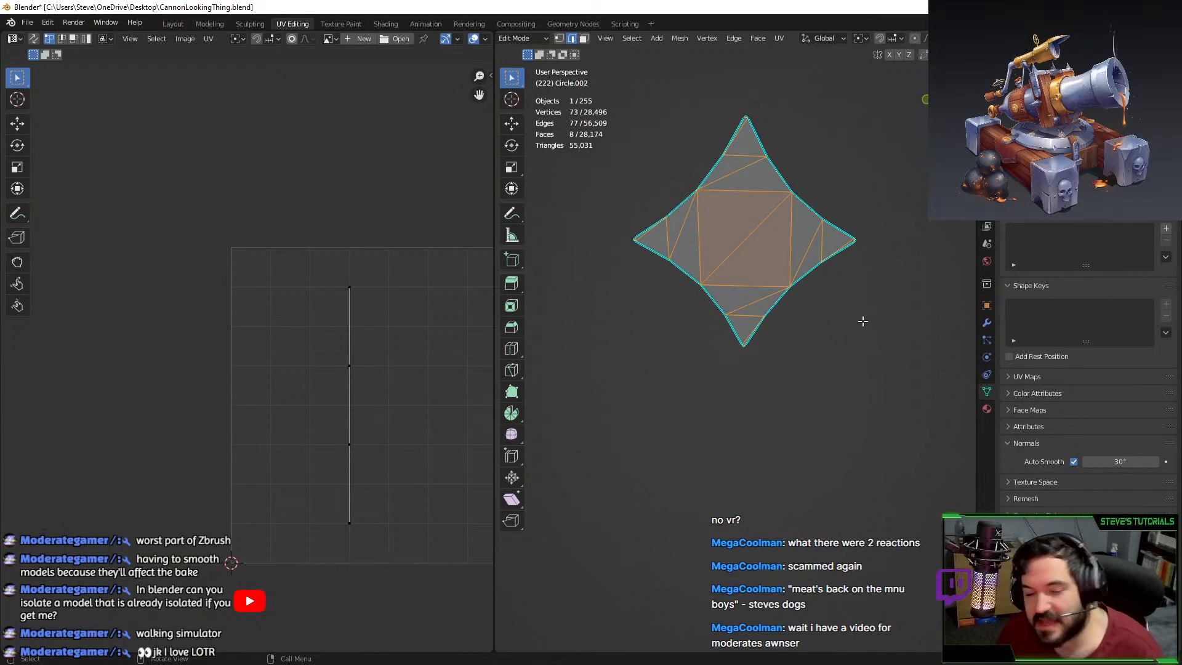
pyautogui.keyDown('shift'); pyautogui.moveTo(842, 272); pyautogui.dragTo(715, 349, button='middle'); pyautogui.keyUp('shift')
pyautogui.scroll(4, 791, 316)
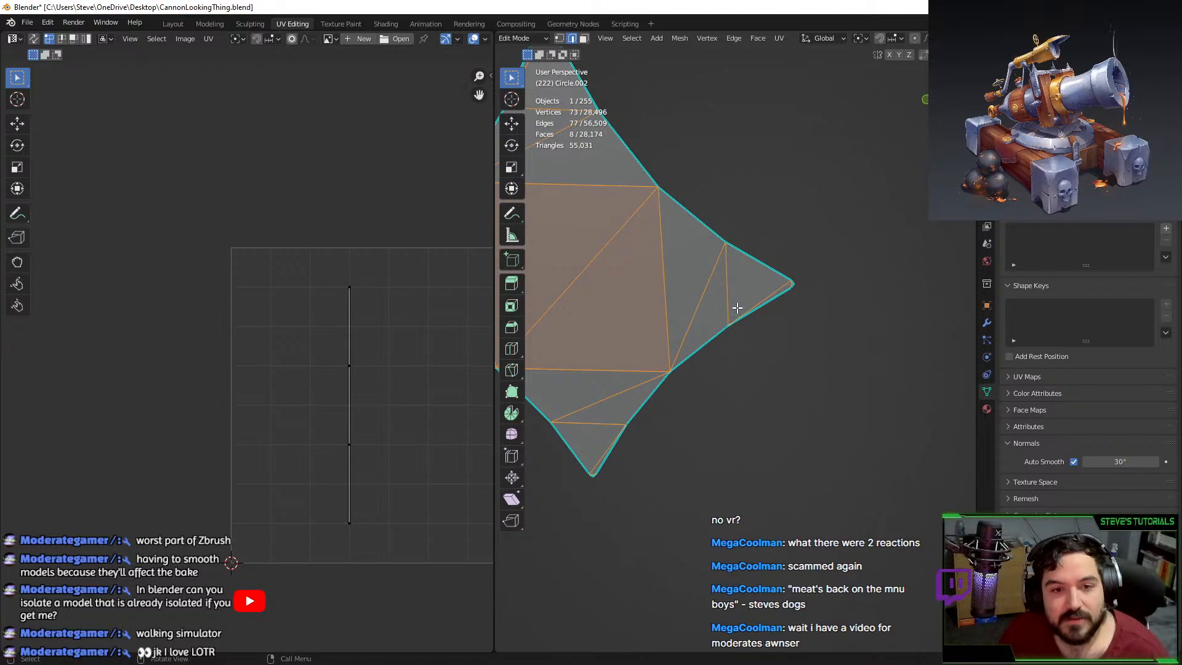
pyautogui.scroll(3, 748, 289)
pyautogui.scroll(-4, 758, 286)
pyautogui.keyDown('shift'); pyautogui.moveTo(749, 296); pyautogui.dragTo(817, 356, button='middle'); pyautogui.keyUp('shift')
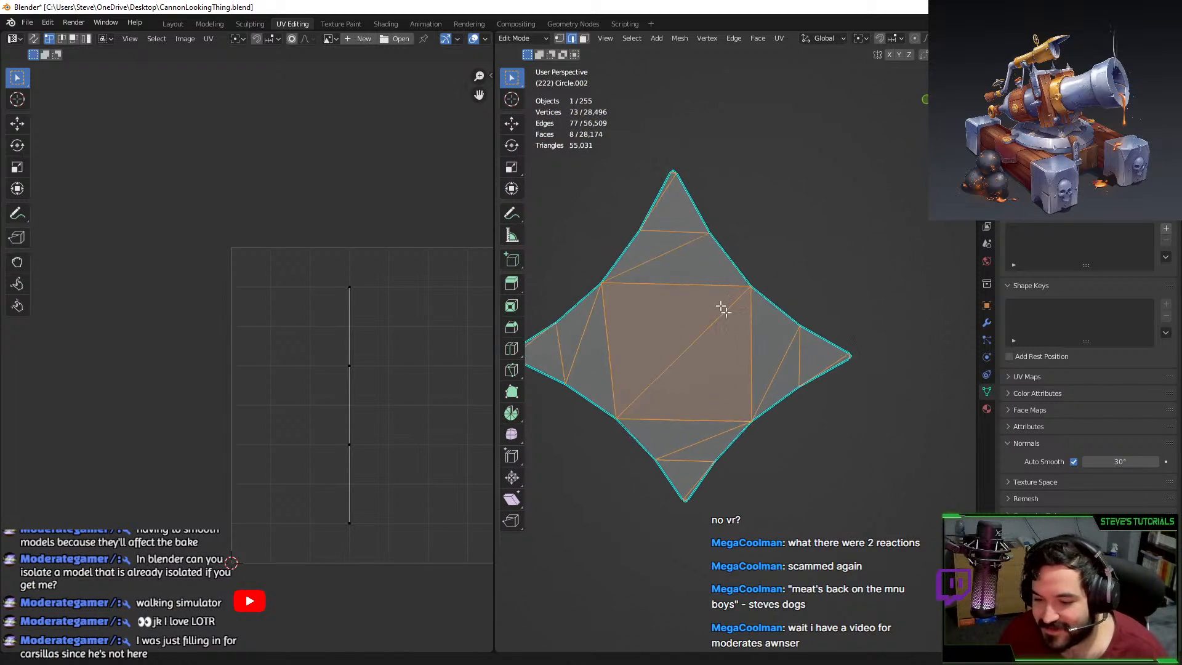
pyautogui.keyDown('shift'); pyautogui.moveTo(719, 227); pyautogui.dragTo(831, 321, button='middle'); pyautogui.keyUp('shift')
pyautogui.scroll(4, 831, 321)
pyautogui.keyDown('shift'); pyautogui.moveTo(738, 397); pyautogui.dragTo(875, 258, button='middle'); pyautogui.keyUp('shift')
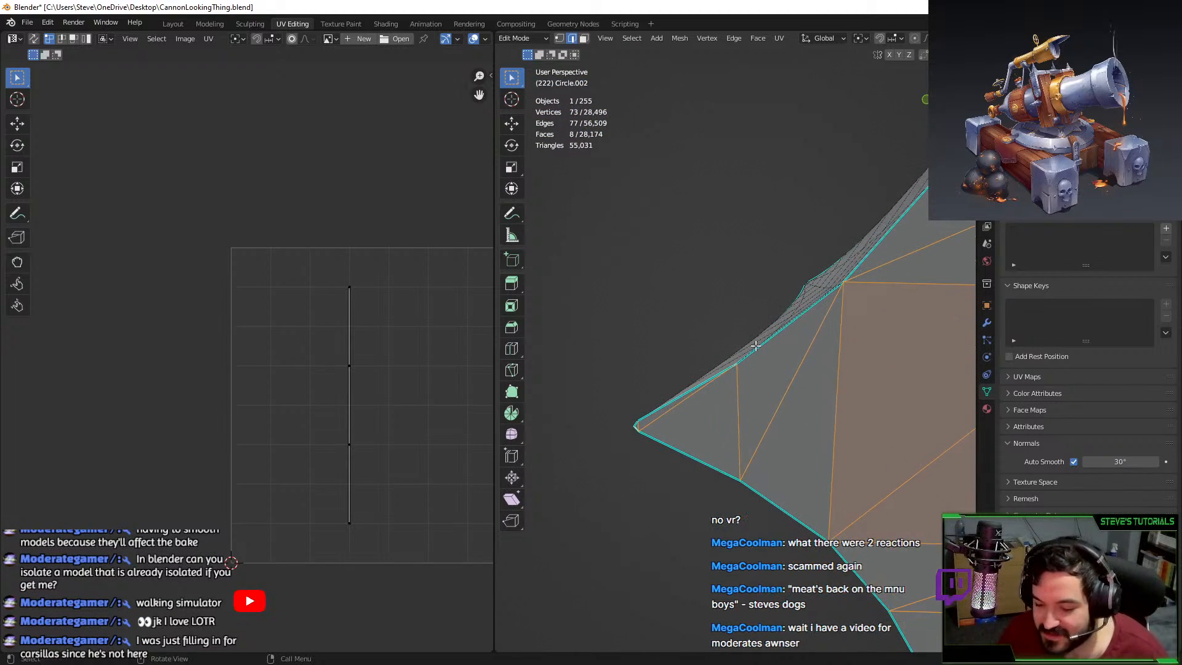
pyautogui.scroll(-8, 746, 363)
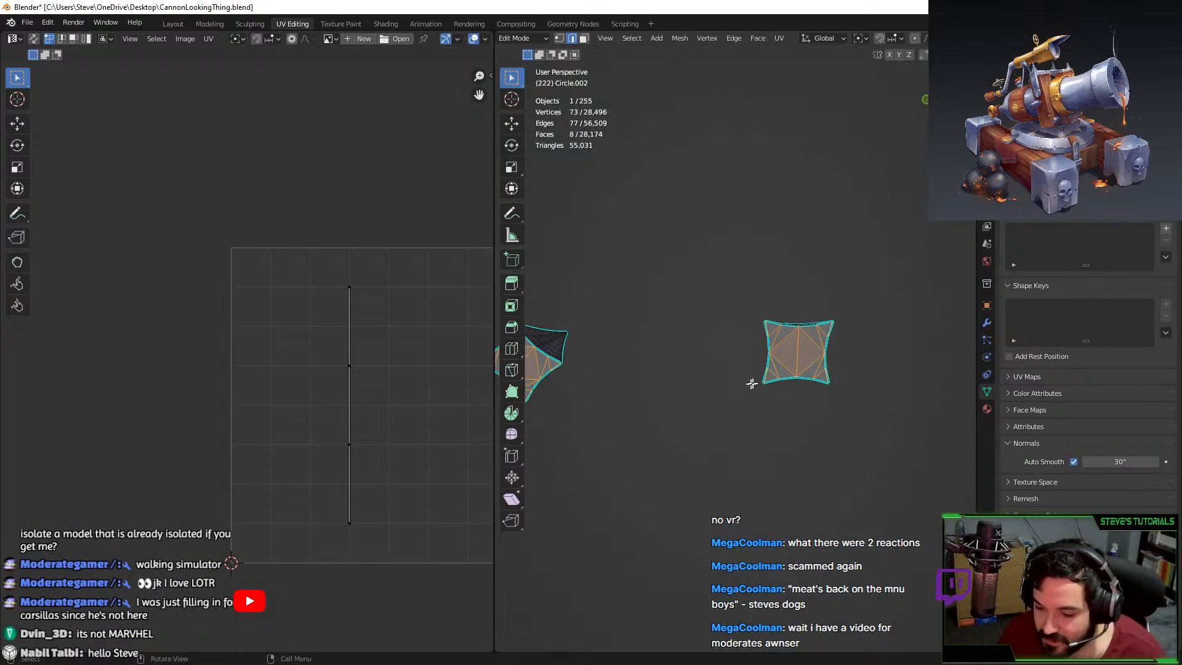
pyautogui.moveTo(752, 384); pyautogui.dragTo(693, 511, button='middle')
pyautogui.scroll(9, 741, 367)
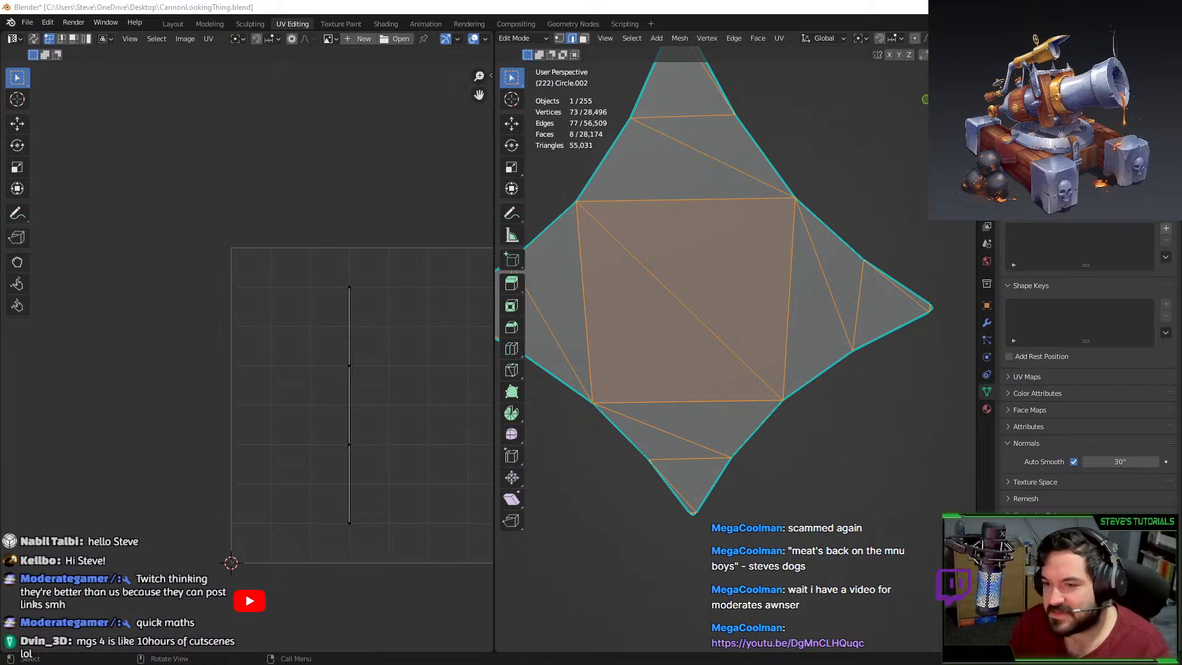
pyautogui.hotkey('alt', 'Tab')
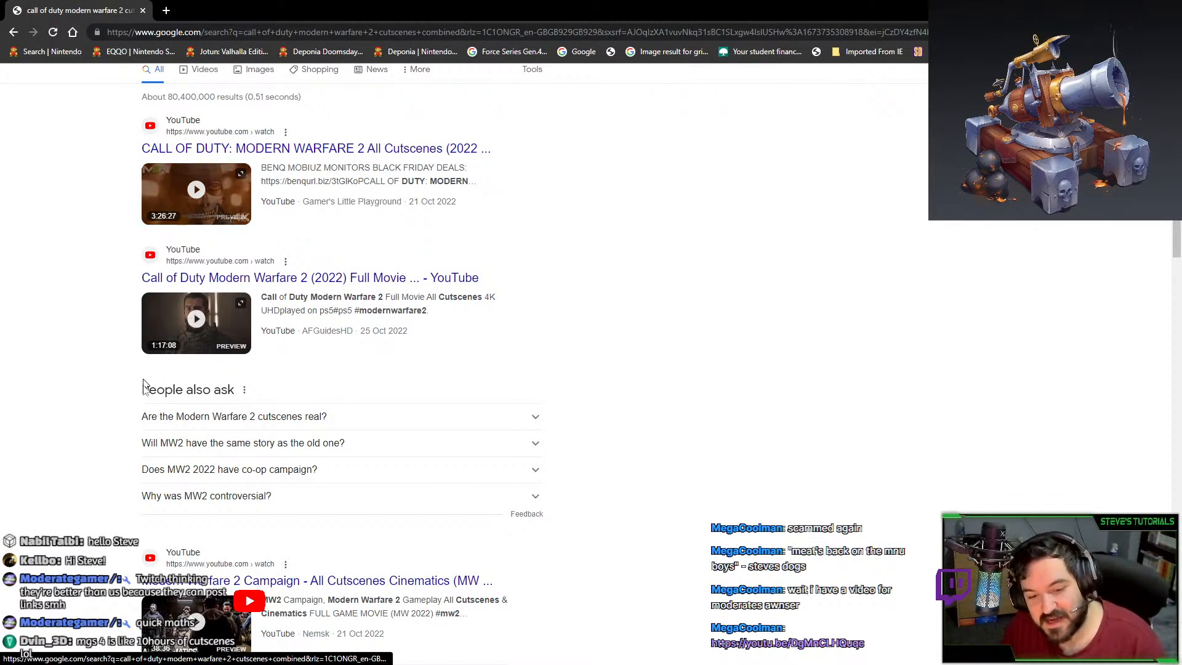
# Revisit the game-length search, return to the cutscenes combined results, and highlight the first snippet.
pyautogui.click(14, 32)
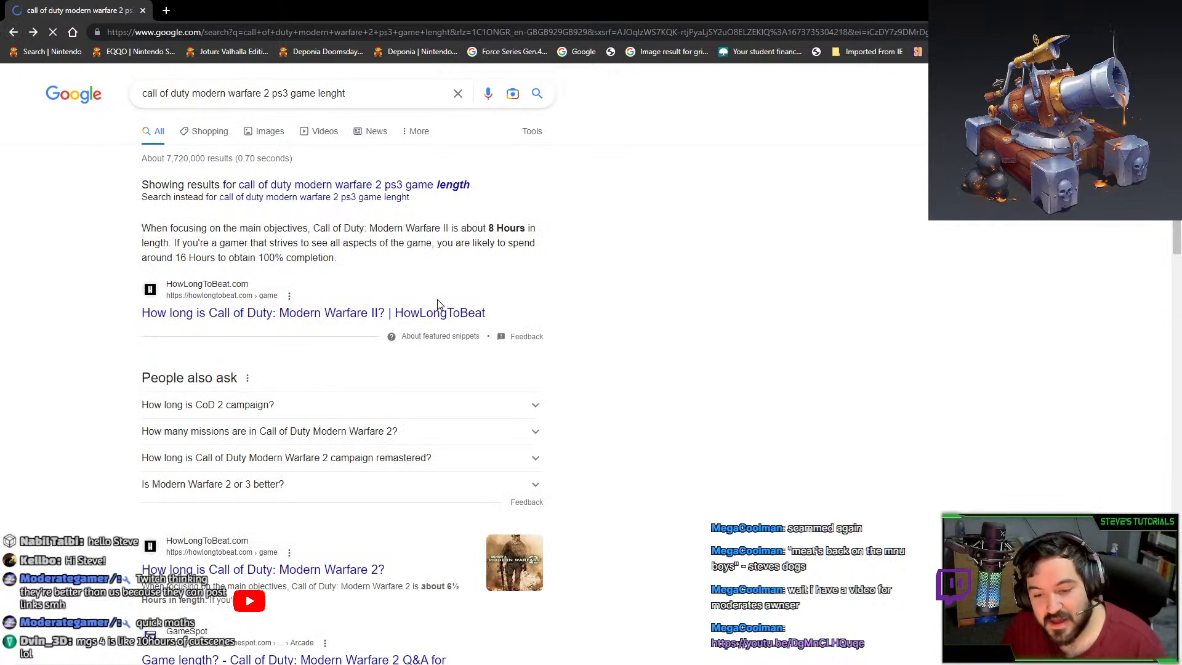
pyautogui.click(34, 32)
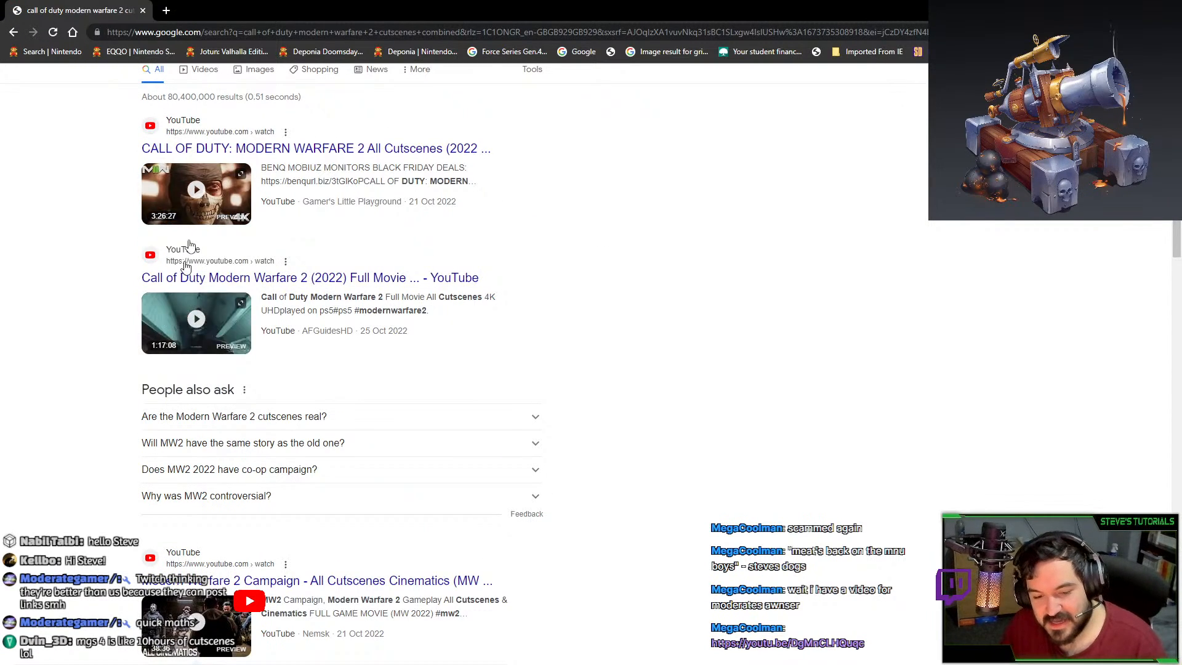
pyautogui.moveTo(139, 217); pyautogui.dragTo(533, 220)
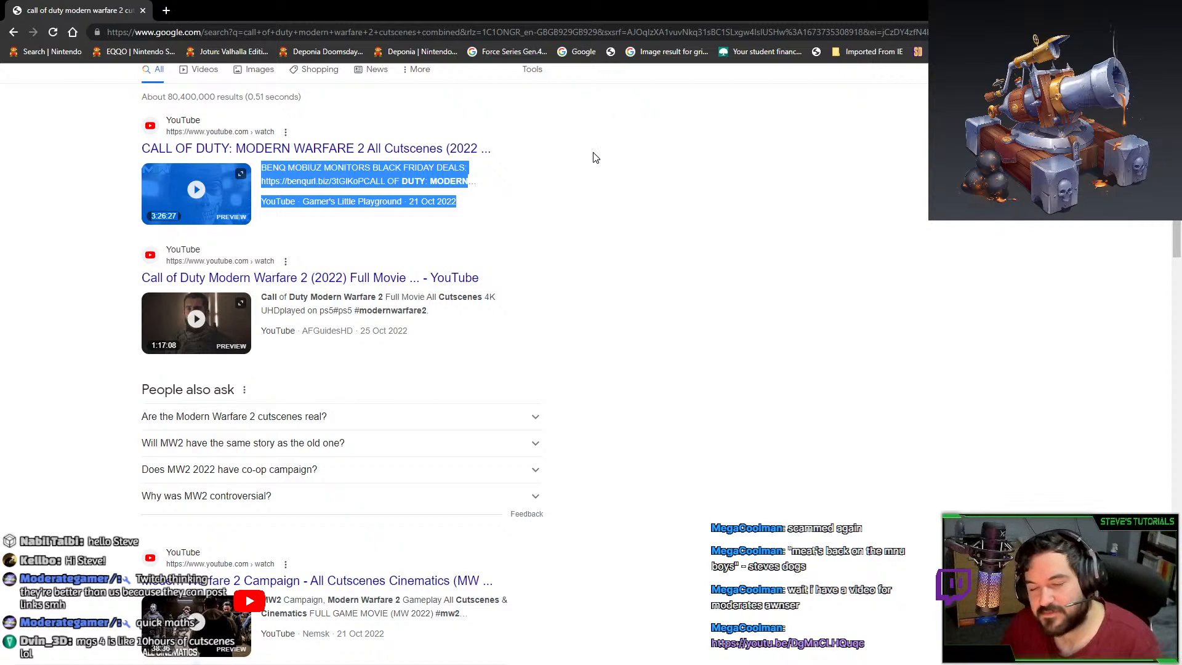
pyautogui.click(108, 320)
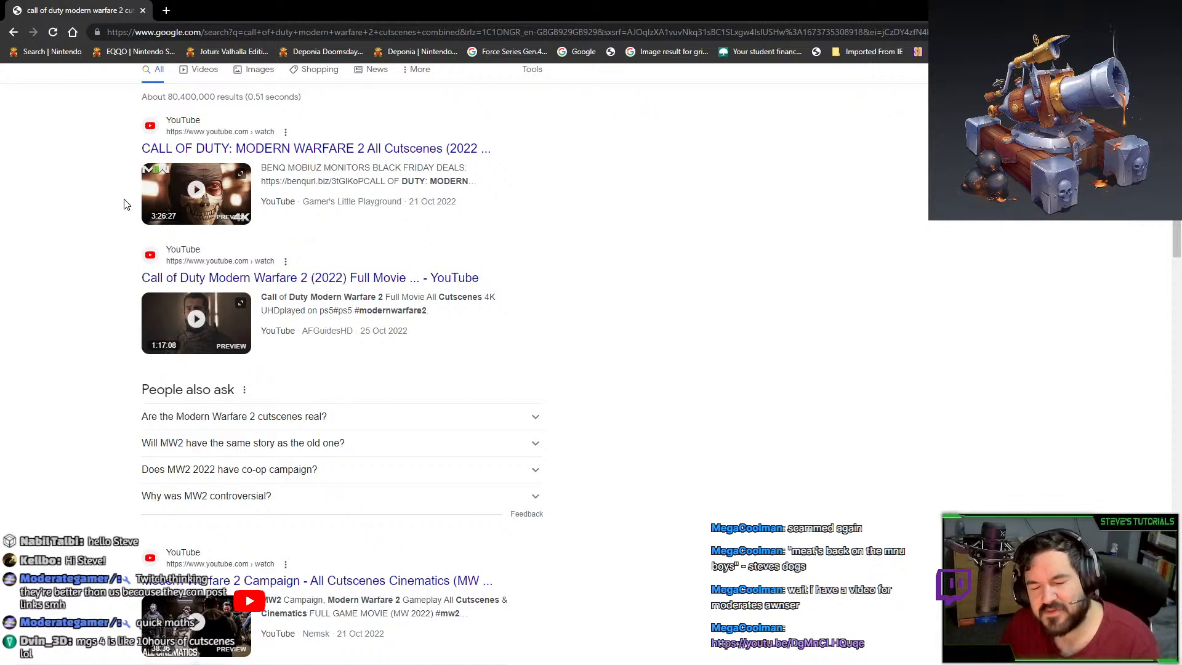
# Highlight the second result's snippet, then select the query text in the search box.
pyautogui.moveTo(108, 300); pyautogui.dragTo(359, 404)
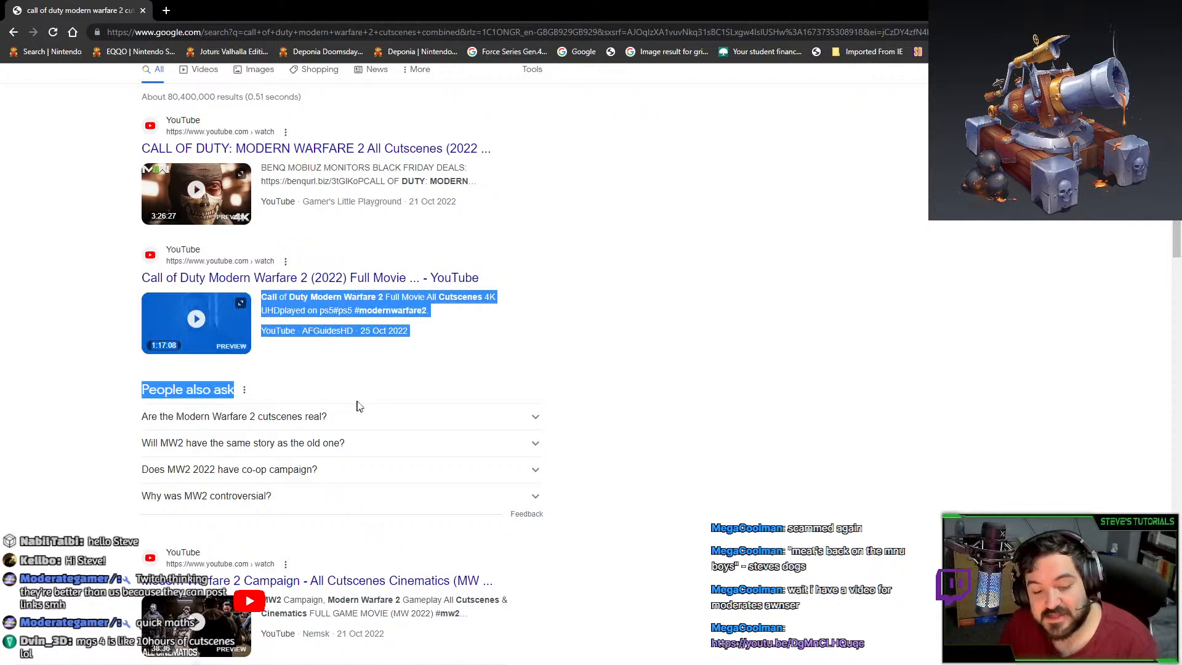
pyautogui.click(82, 366)
pyautogui.scroll(1, 82, 365)
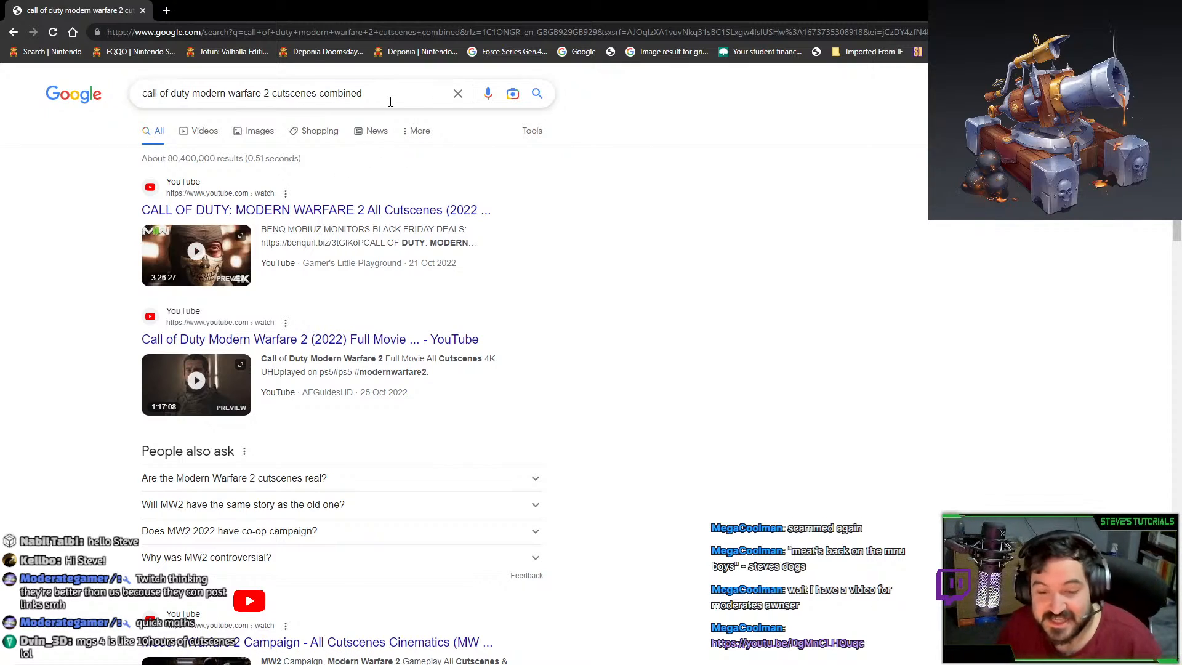
pyautogui.moveTo(388, 98); pyautogui.dragTo(139, 97)
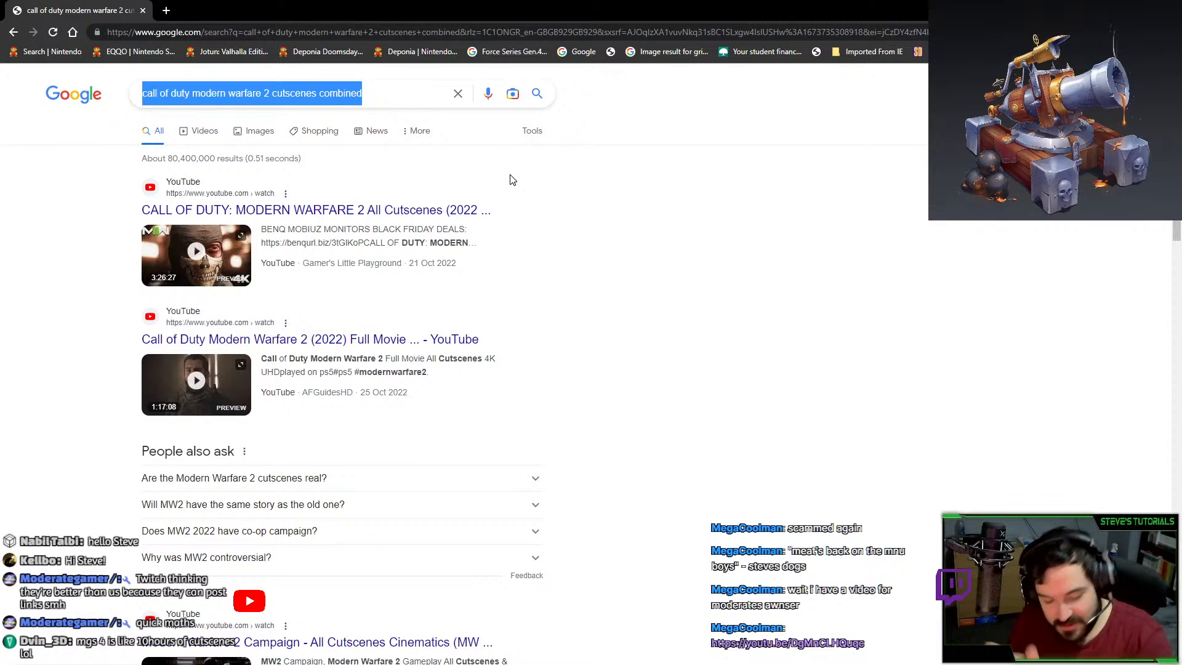
# Search 'last of us 1 total playtime', then rerun it with 'ps3' added.
pyautogui.write('last of us 1 ')
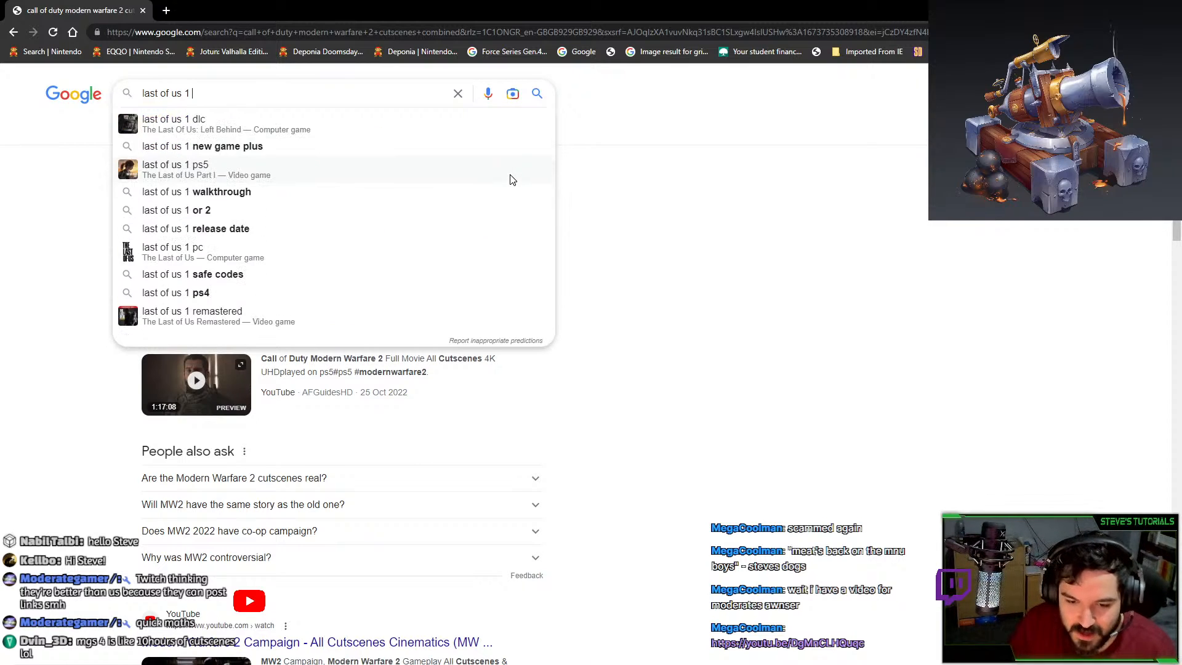
pyautogui.write('total')
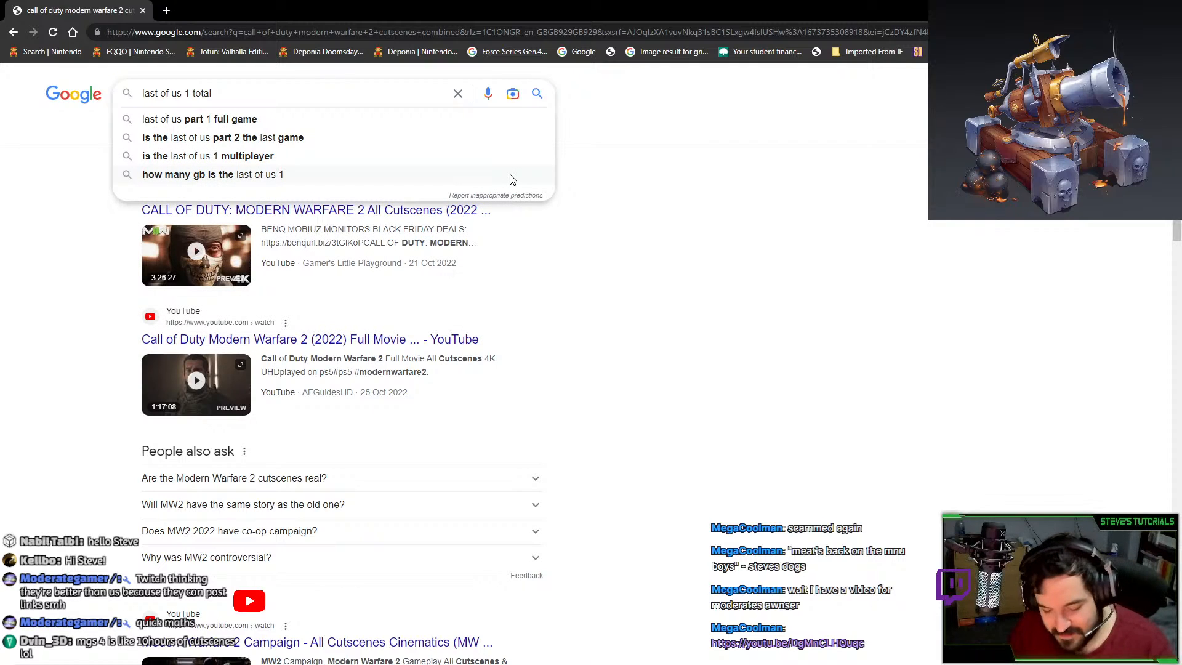
pyautogui.write(' playtime')
pyautogui.press('Return')
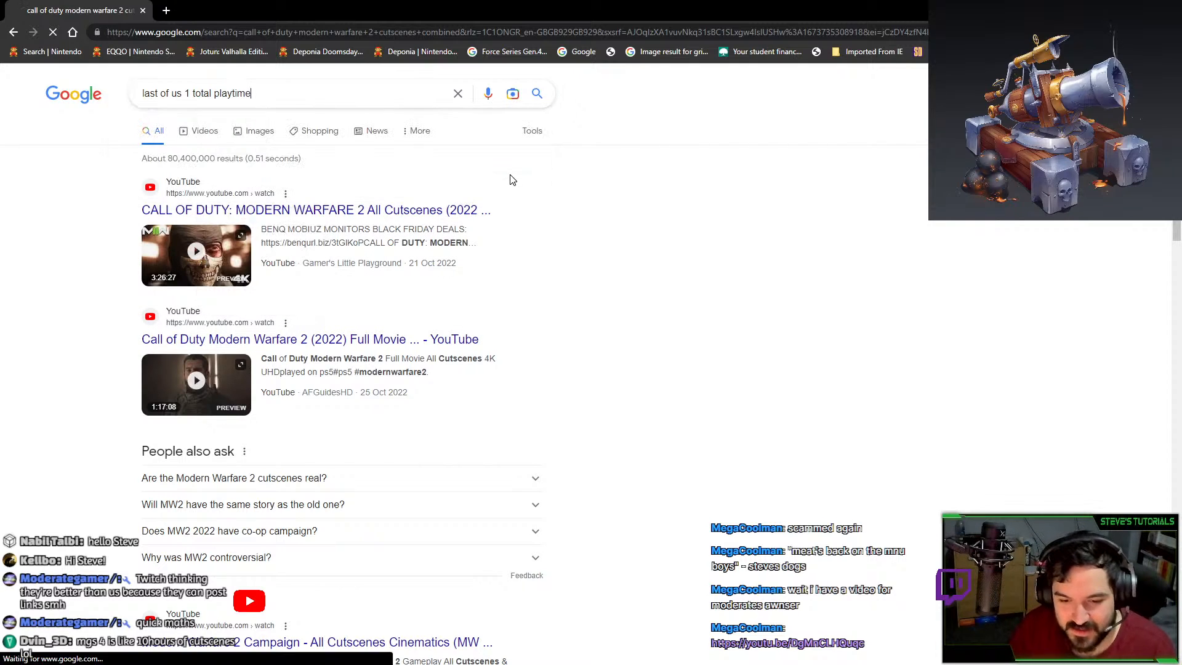
pyautogui.write('ps3')
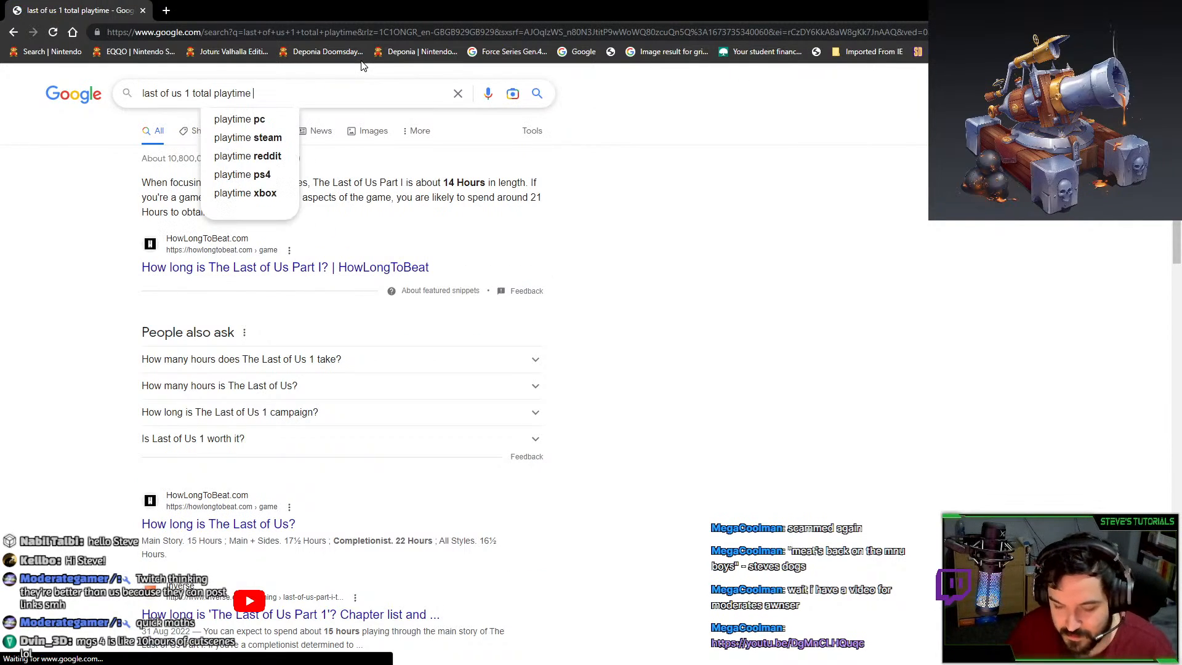
pyautogui.press('Return')
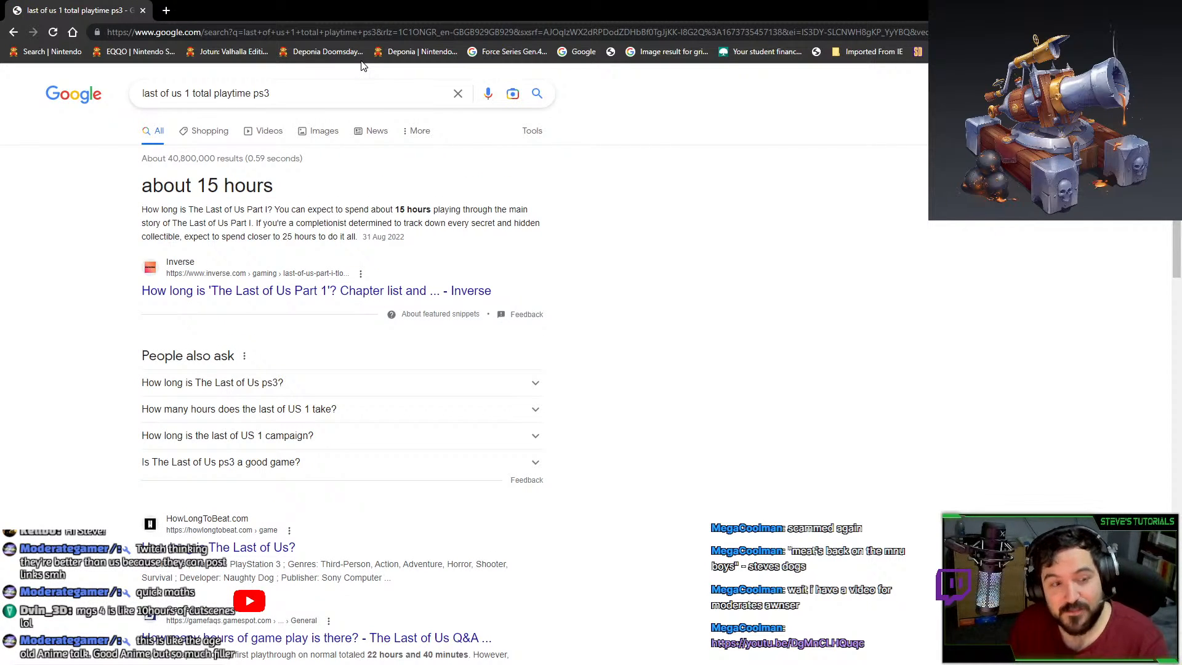
# Change the query to 'last of us 1 ps3 cutscenes combined' and search; open previous search in new tab.
pyautogui.click(330, 95)
pyautogui.write('cost')
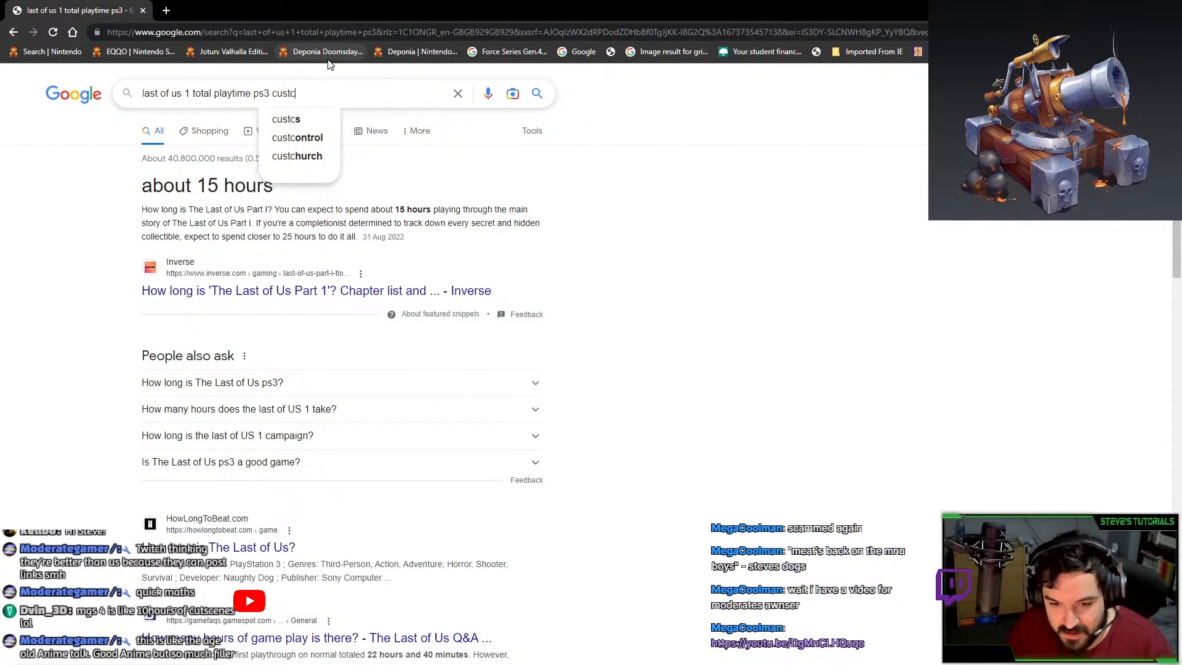
pyautogui.press('BackSpace')
pyautogui.press('BackSpace')
pyautogui.press('BackSpace')
pyautogui.press('BackSpace')
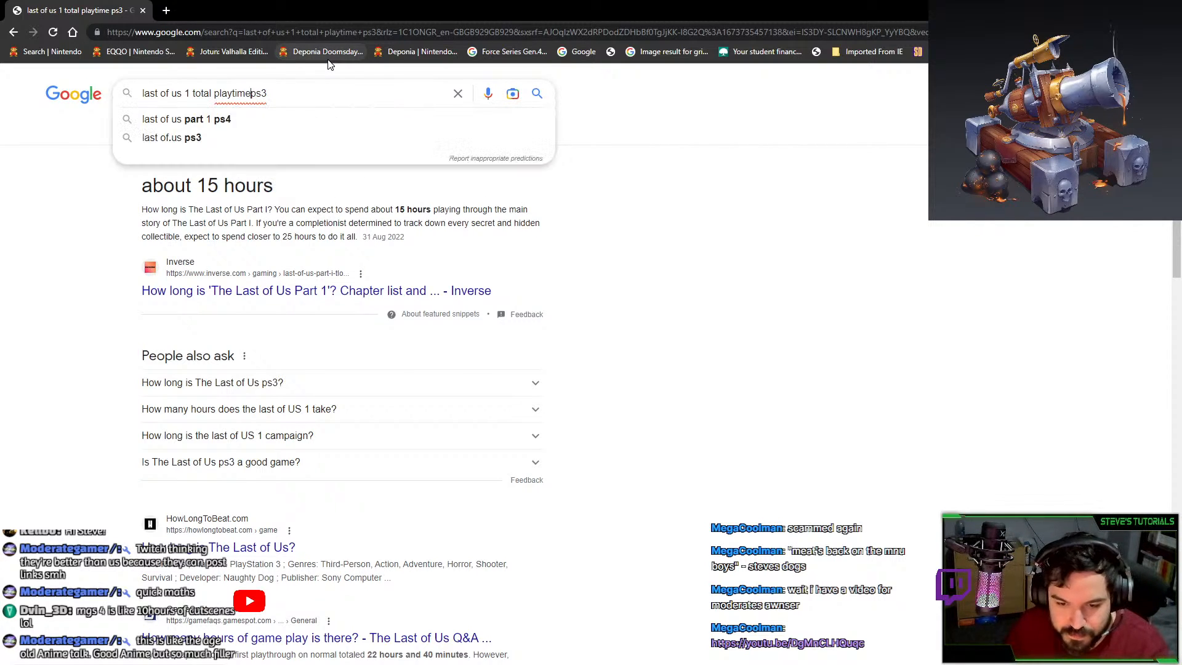
pyautogui.hotkey('ctrl', 'BackSpace')
pyautogui.hotkey('ctrl', 'BackSpace')
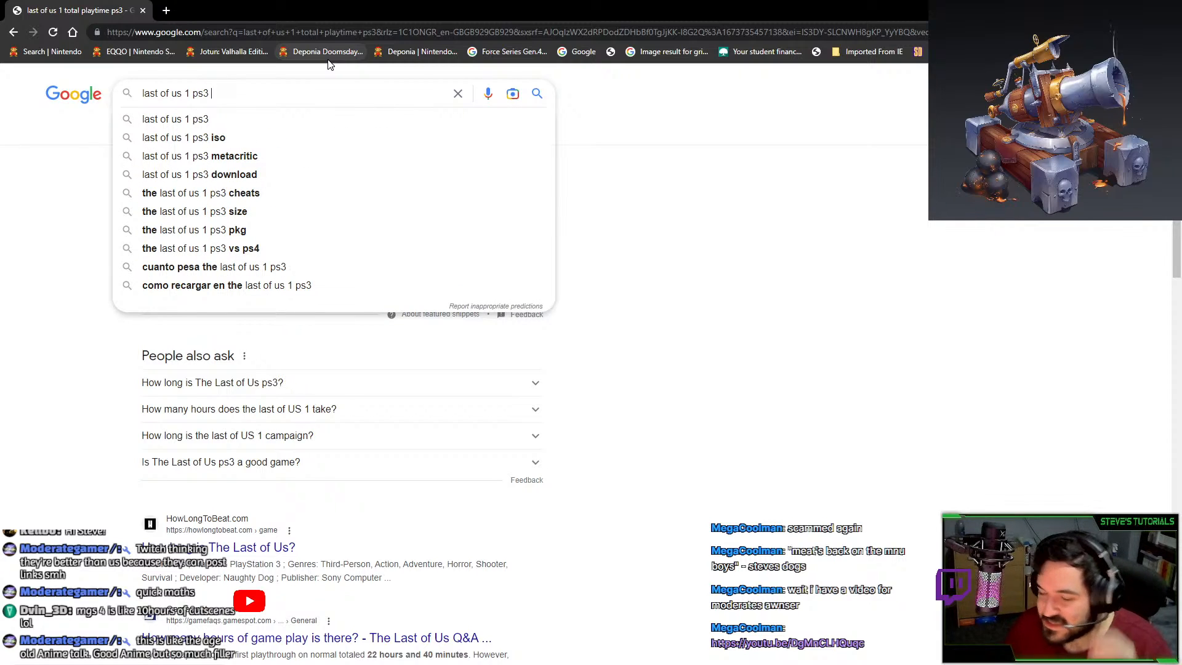
pyautogui.write('cutsc')
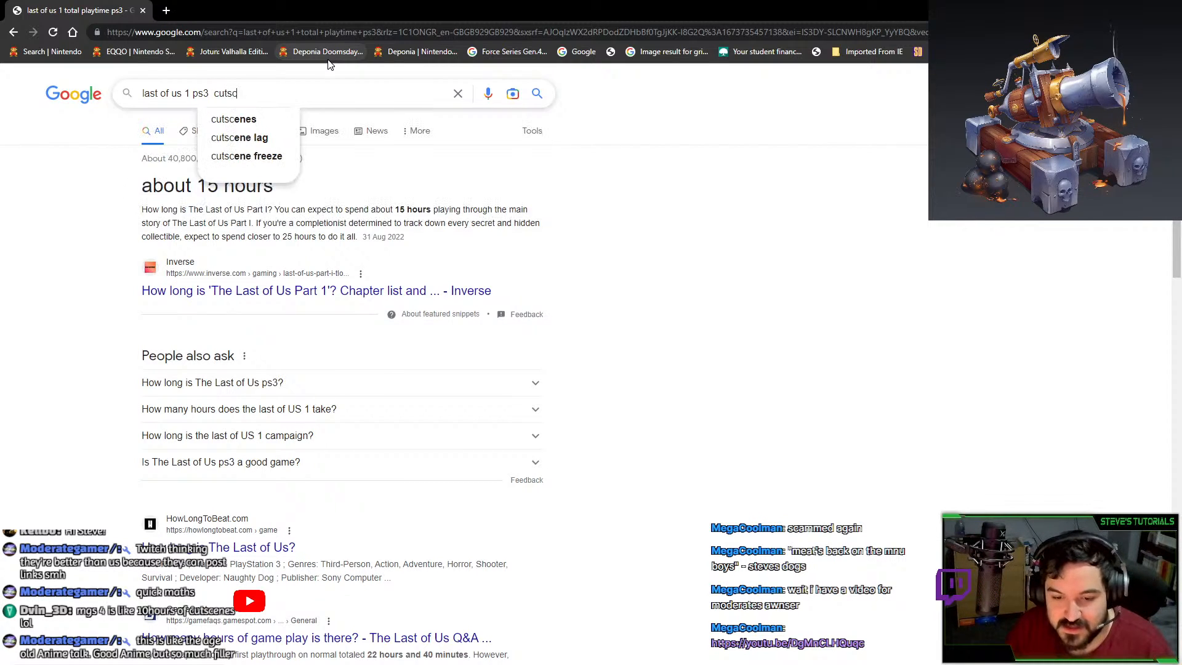
pyautogui.write('enes combined')
pyautogui.press('Return')
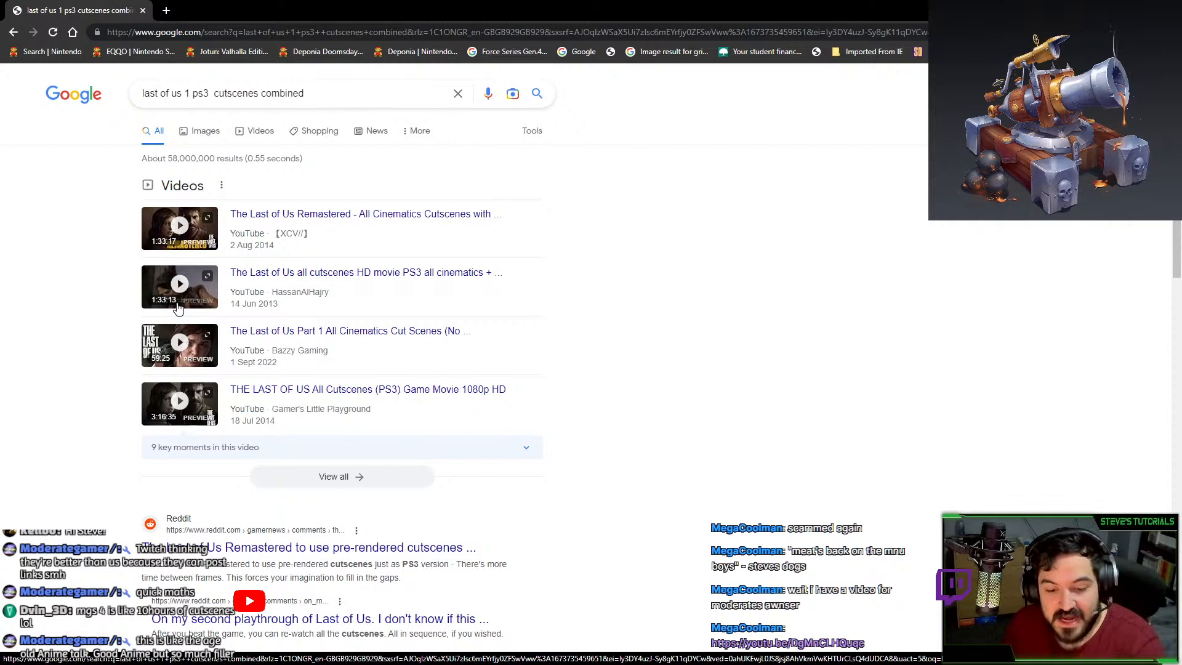
pyautogui.middleClick(14, 31)
# View the 'last of us 1 total playtime ps3' tab showing about 15 hours.
pyautogui.click(176, 11)
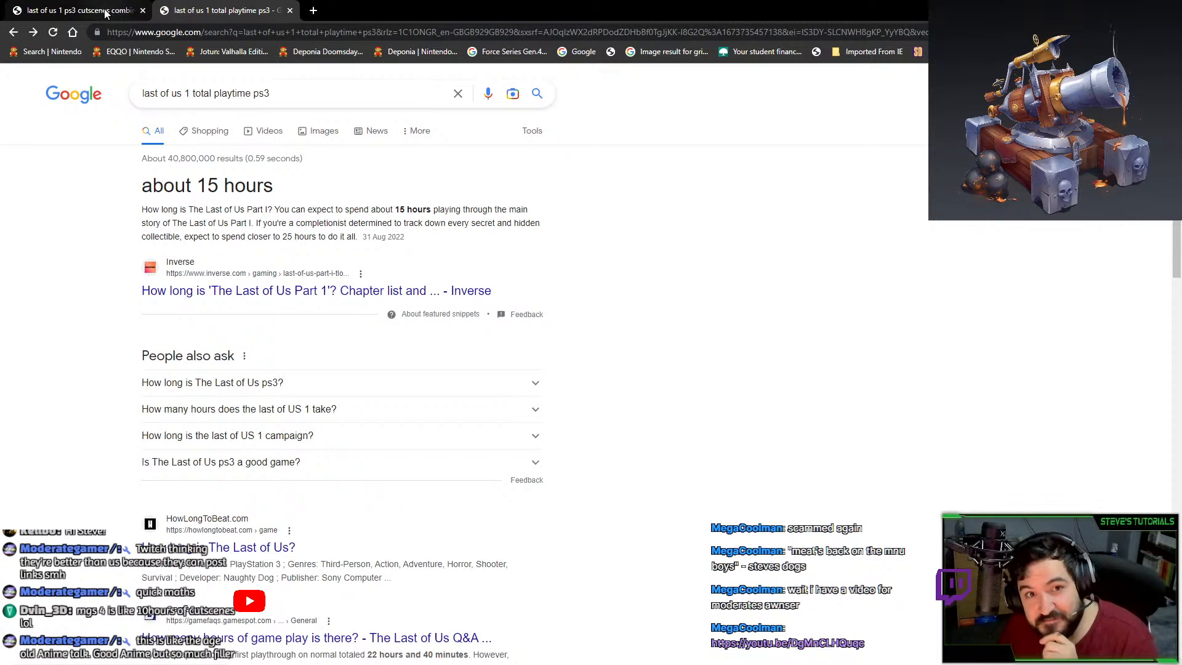
pyautogui.click(63, 13)
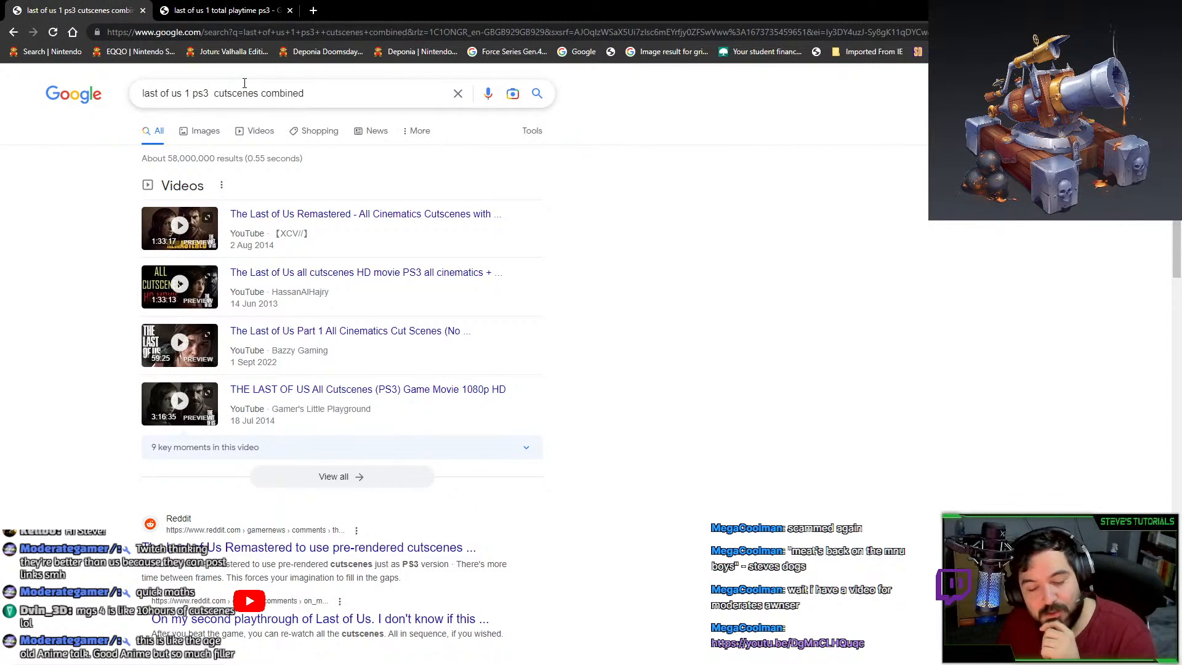
pyautogui.click(210, 14)
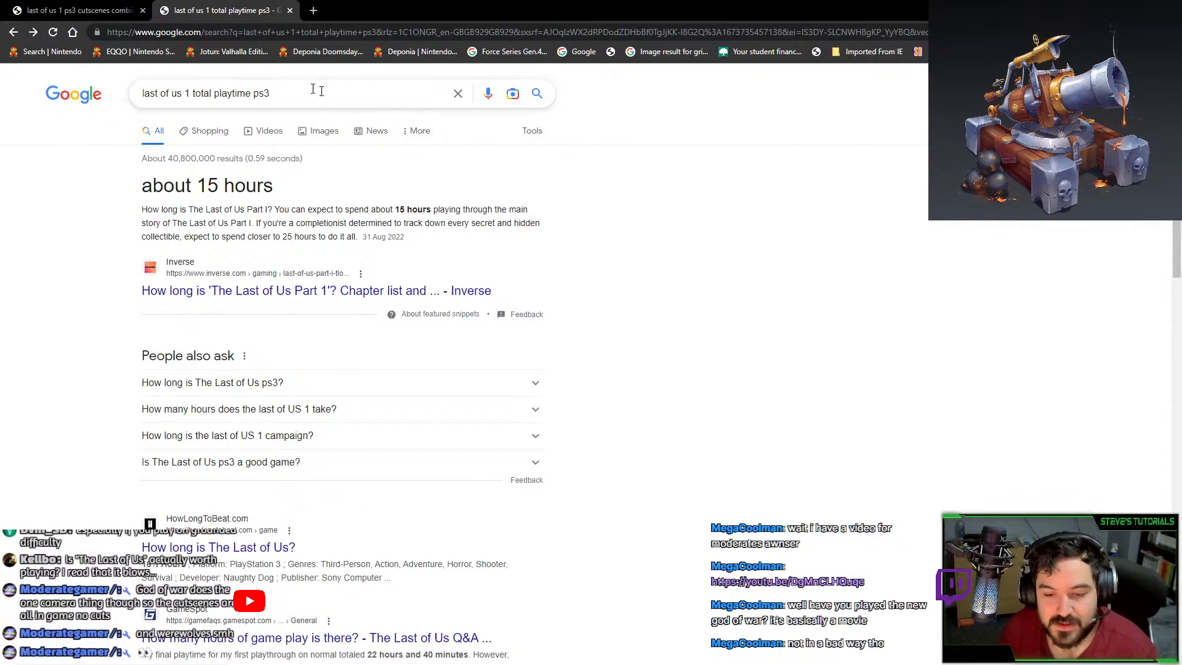
# Replace the search query, starting to type 'last os uf rem'.
pyautogui.click(361, 92)
pyautogui.moveTo(361, 93); pyautogui.dragTo(155, 74)
pyautogui.write('last os uf rem')
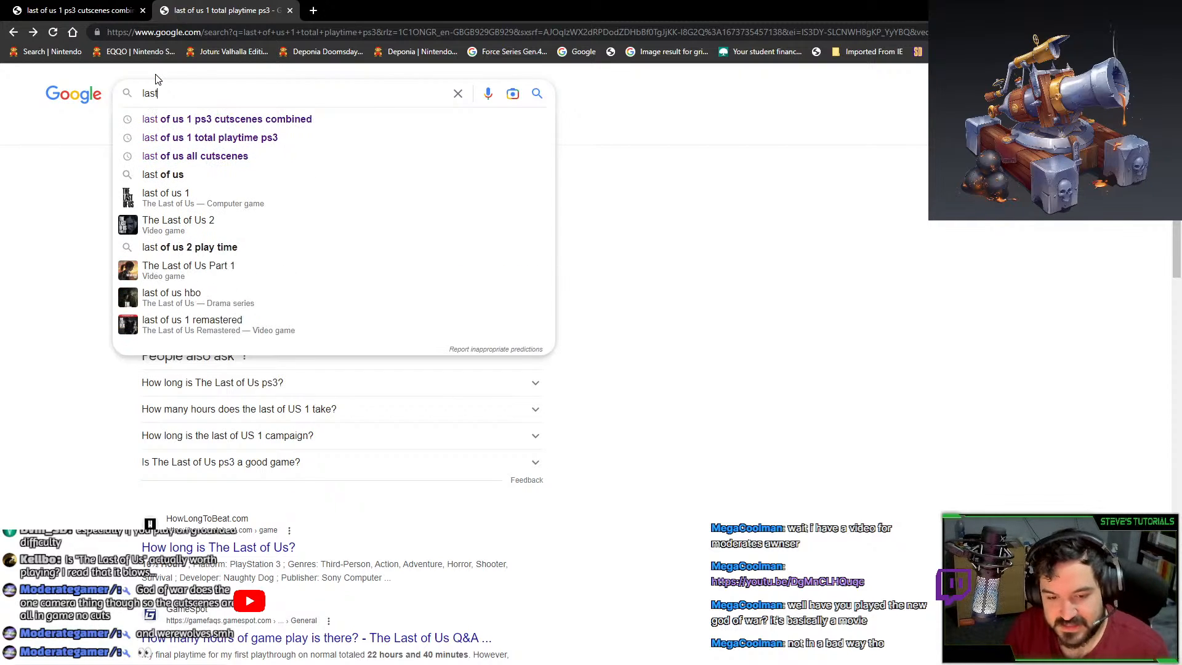
# Search 'last of us remastered metacritic' and open the Metacritic page for The Last of Us Remastered.
pyautogui.press('BackSpace')
pyautogui.press('BackSpace')
pyautogui.press('BackSpace')
pyautogui.press('BackSpace')
pyautogui.press('BackSpace')
pyautogui.press('BackSpace')
pyautogui.press('BackSpace')
pyautogui.press('BackSpace')
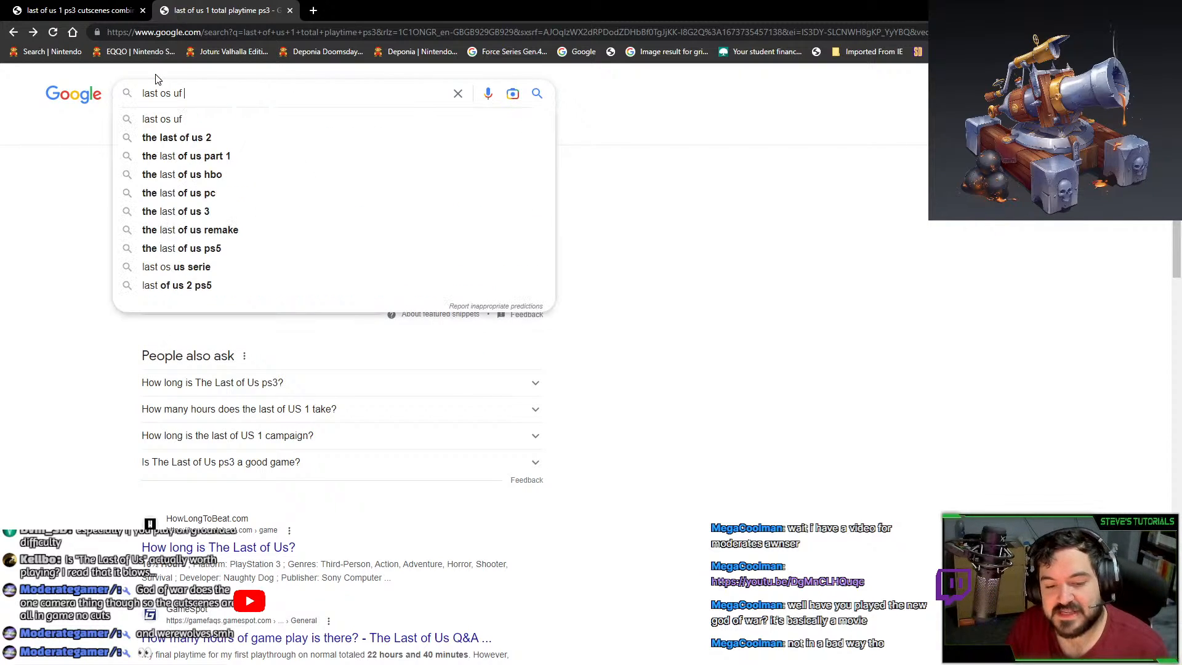
pyautogui.write('f us remaster ')
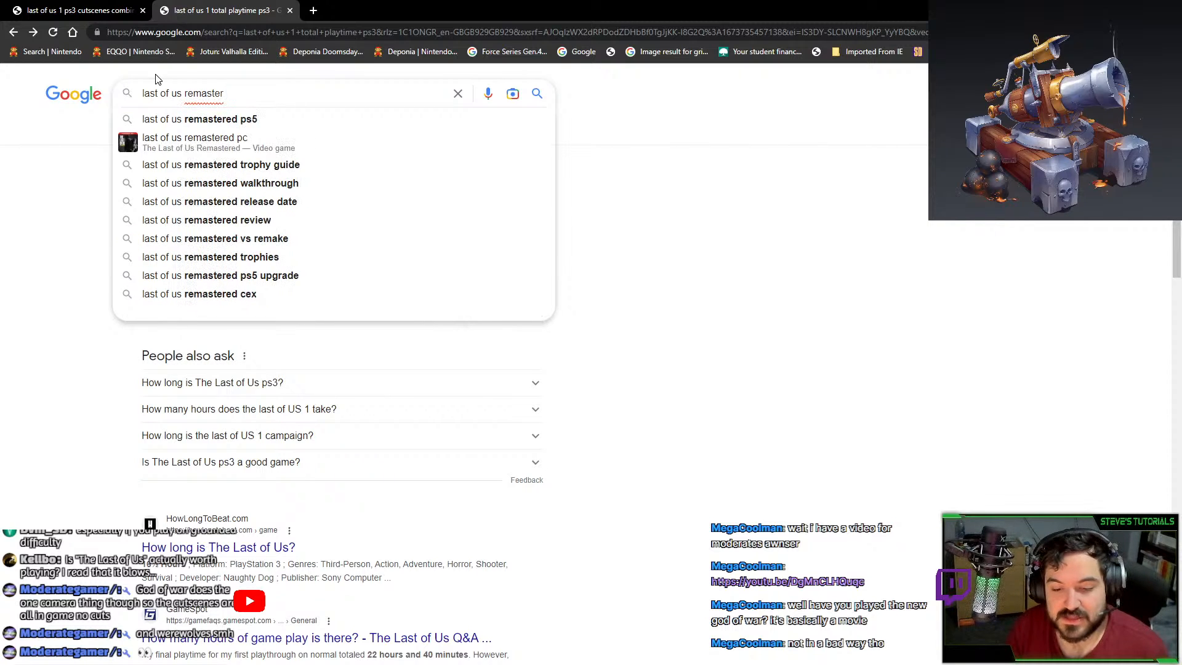
pyautogui.write('ed meta')
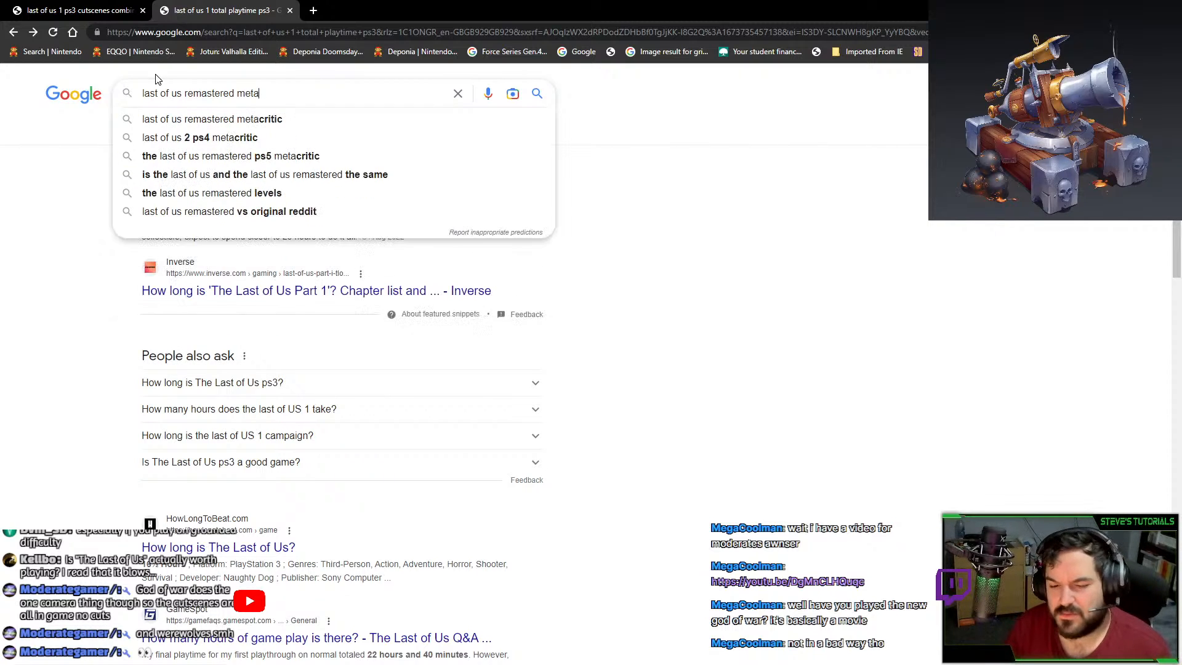
pyautogui.write('critic')
pyautogui.press('Return')
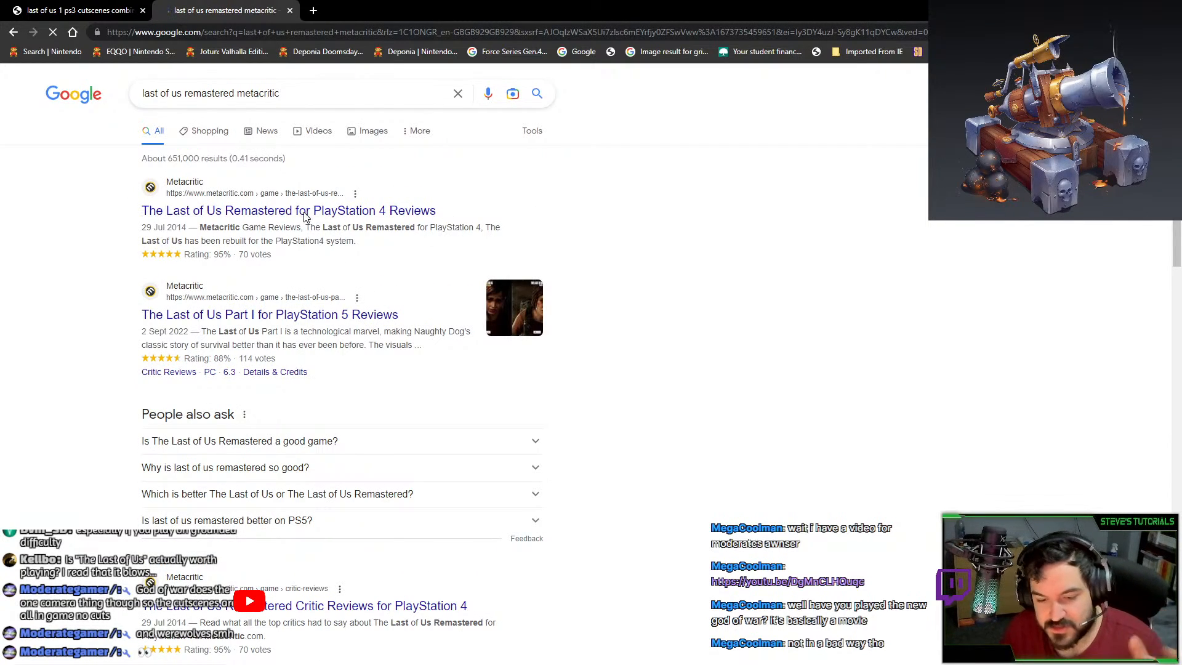
pyautogui.click(304, 211)
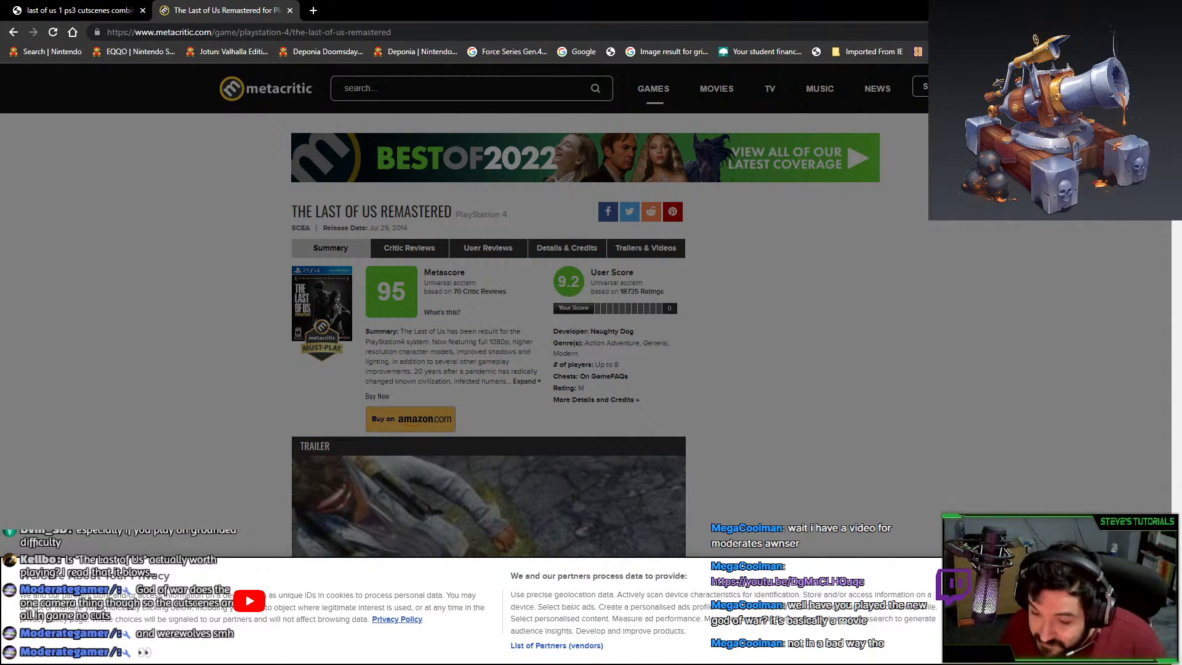
# Accept the Metacritic cookie notice and scroll through the reviews.
pyautogui.click(1046, 610)
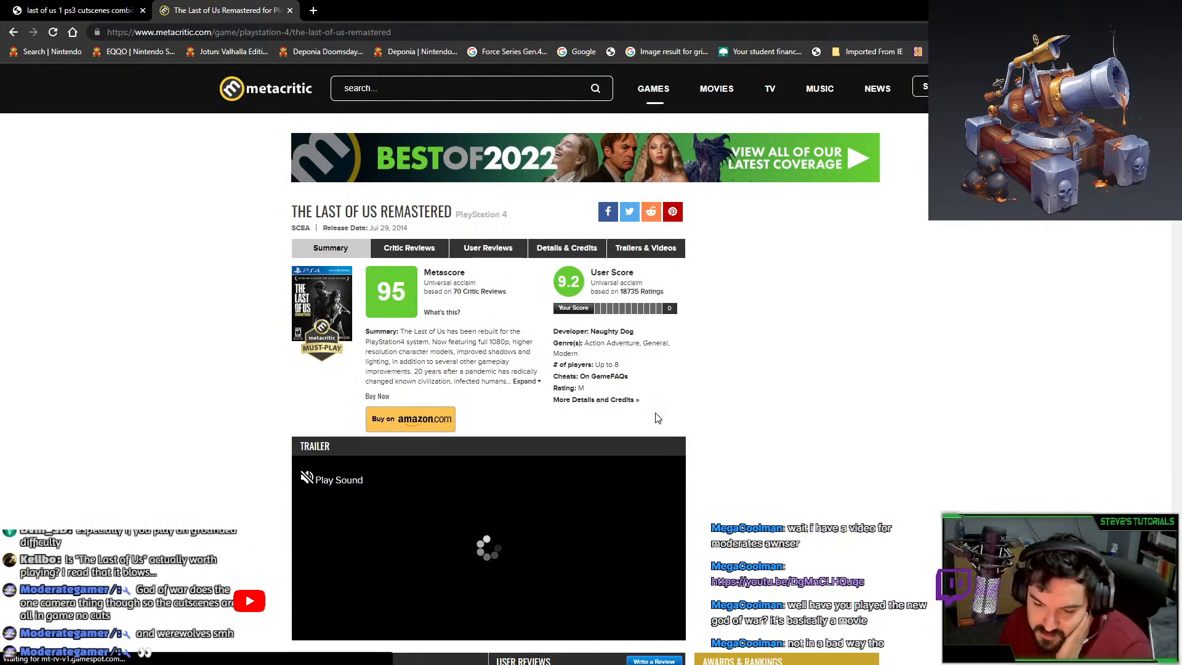
pyautogui.scroll(-2, 656, 415)
pyautogui.scroll(-7, 656, 418)
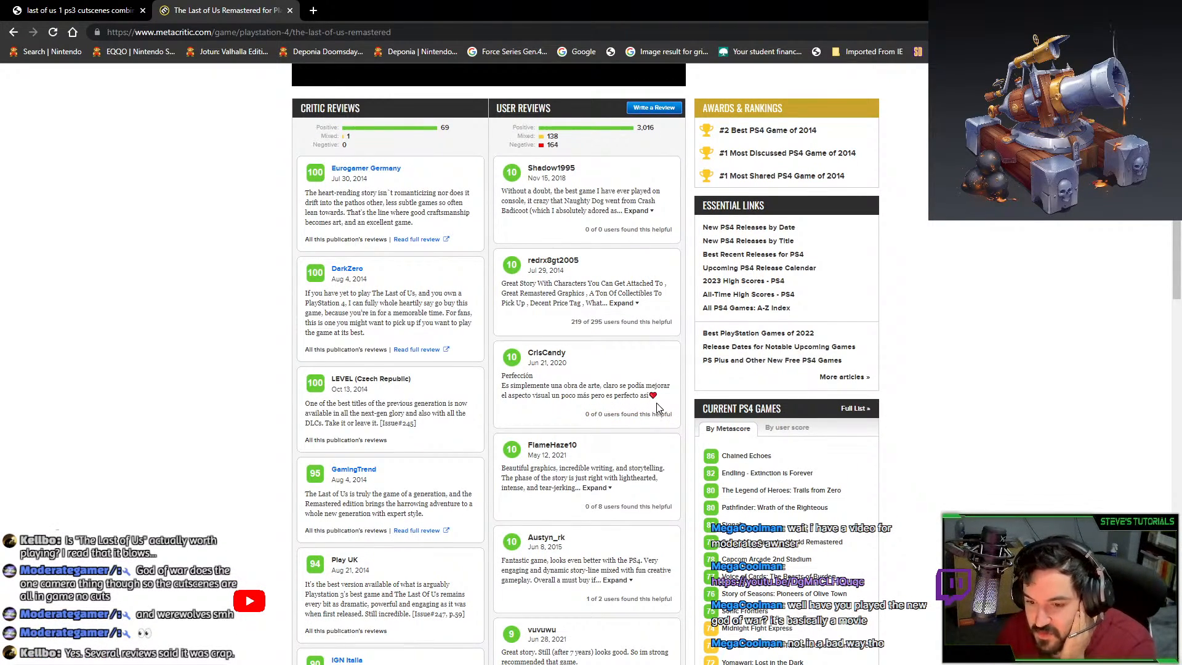
pyautogui.scroll(1, 609, 229)
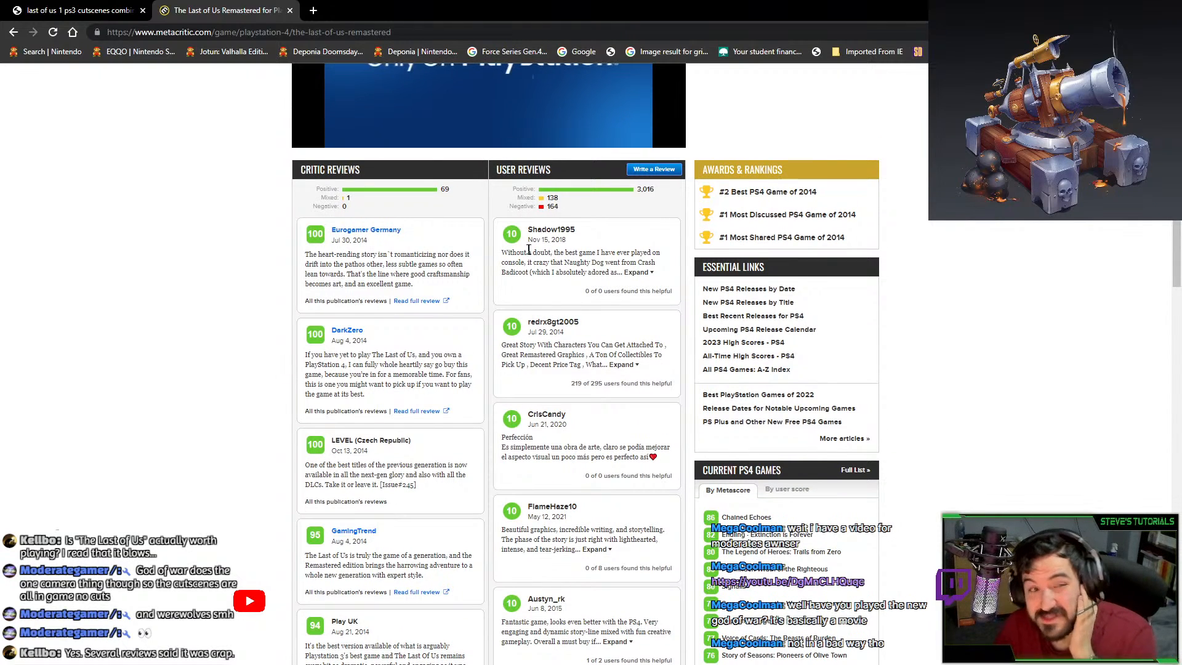
pyautogui.scroll(1, 560, 229)
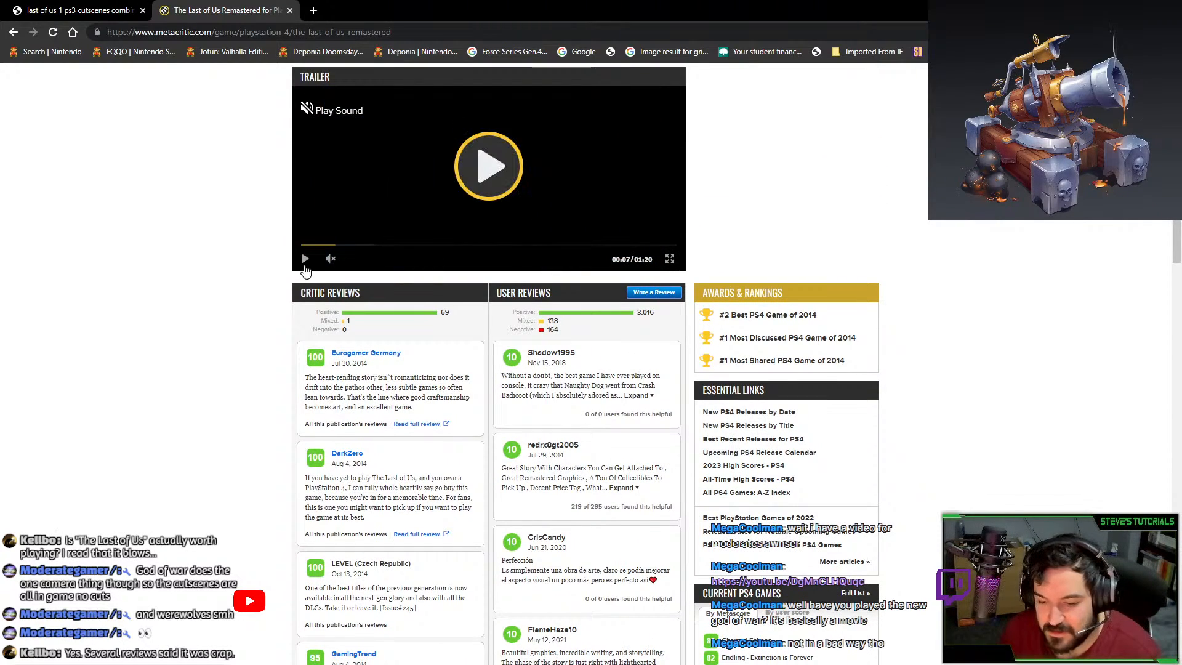
pyautogui.scroll(-5, 603, 406)
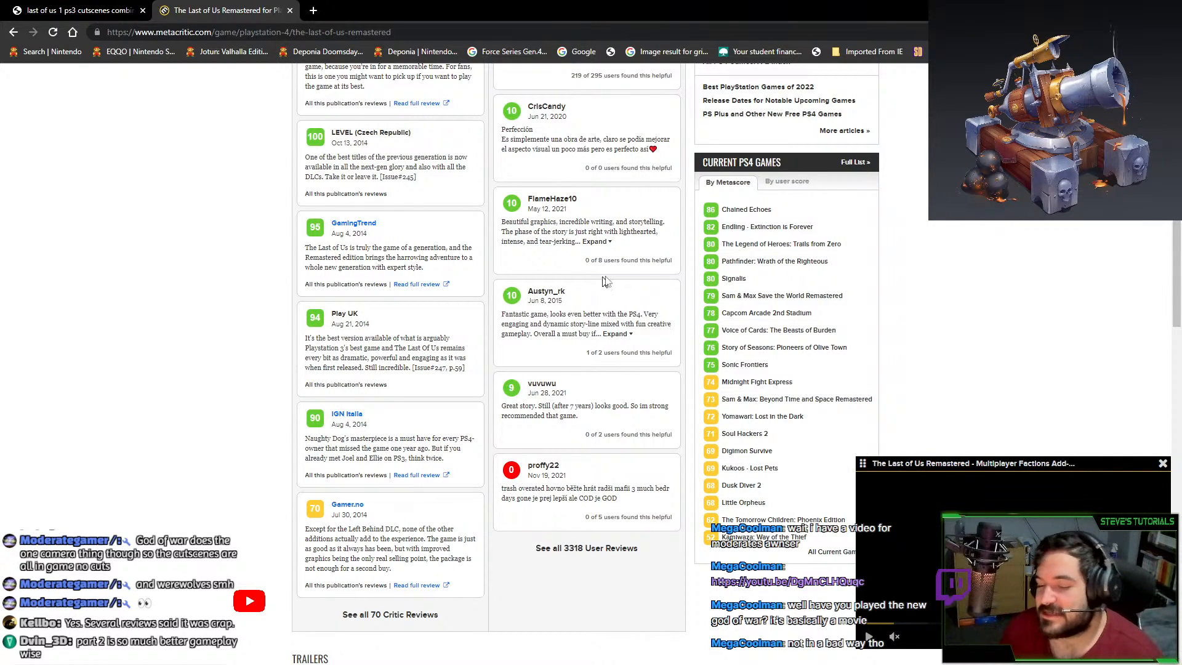
# Close the floating trailer, return to the Google results tab, then switch to Blender.
pyautogui.click(1162, 464)
pyautogui.scroll(3, 1164, 468)
pyautogui.scroll(10, 1163, 467)
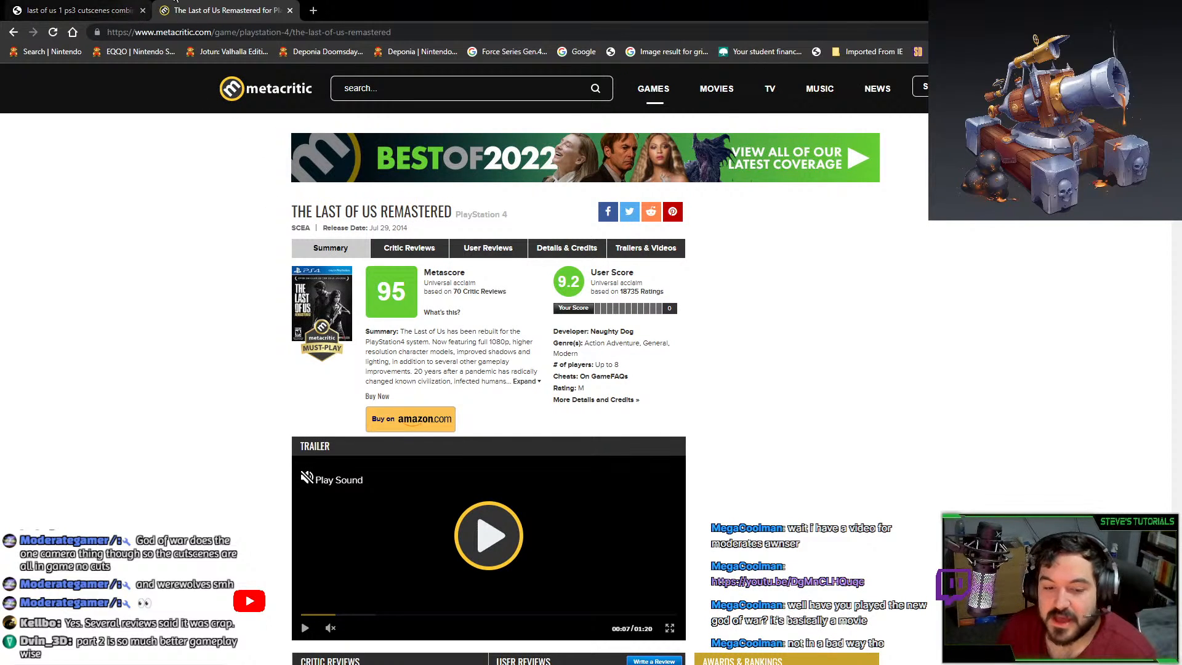
pyautogui.click(79, 6)
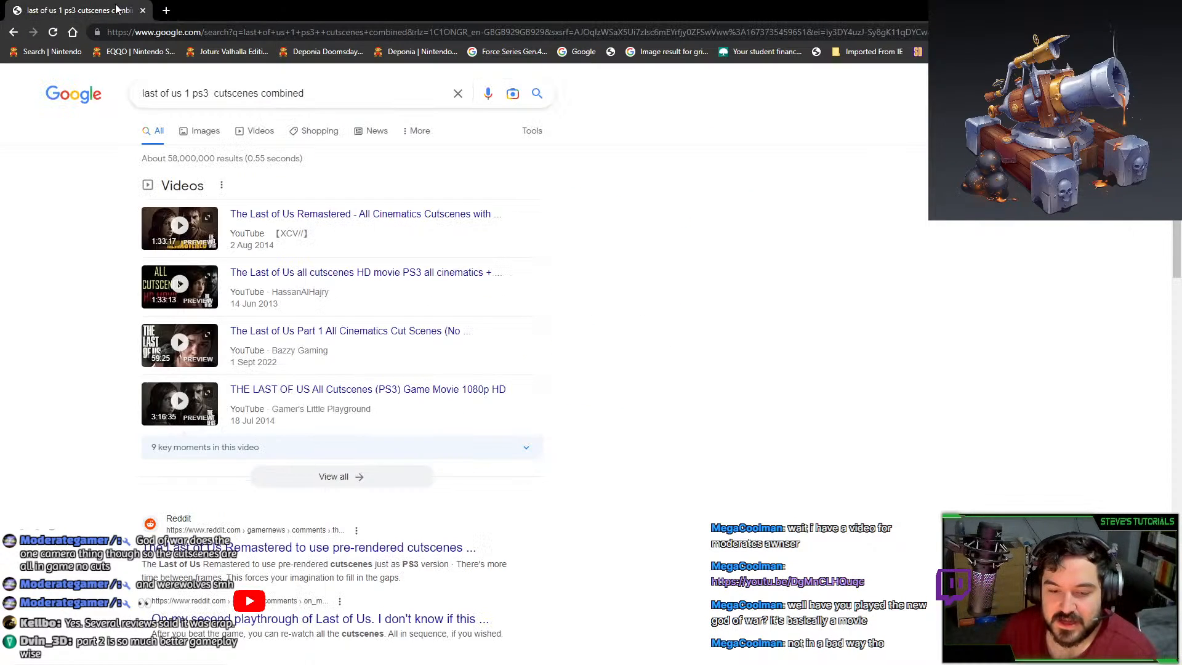
pyautogui.hotkey('alt', 'Tab')
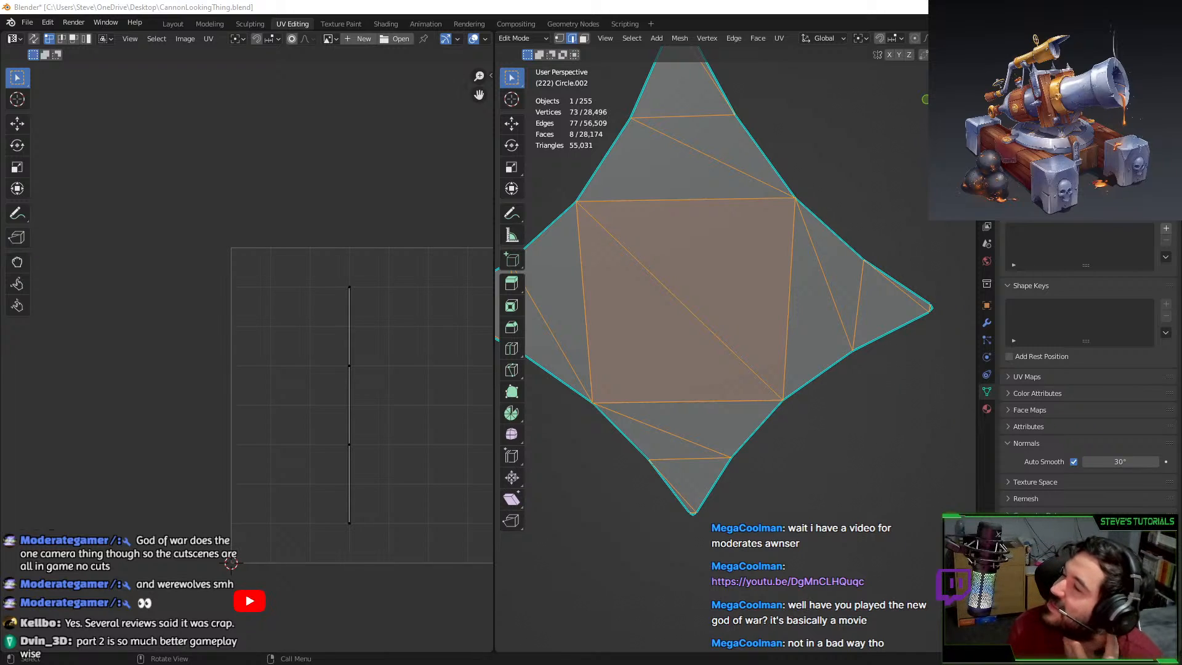
# Delete the faces of the small diamond test panel.
pyautogui.scroll(-10, 715, 384)
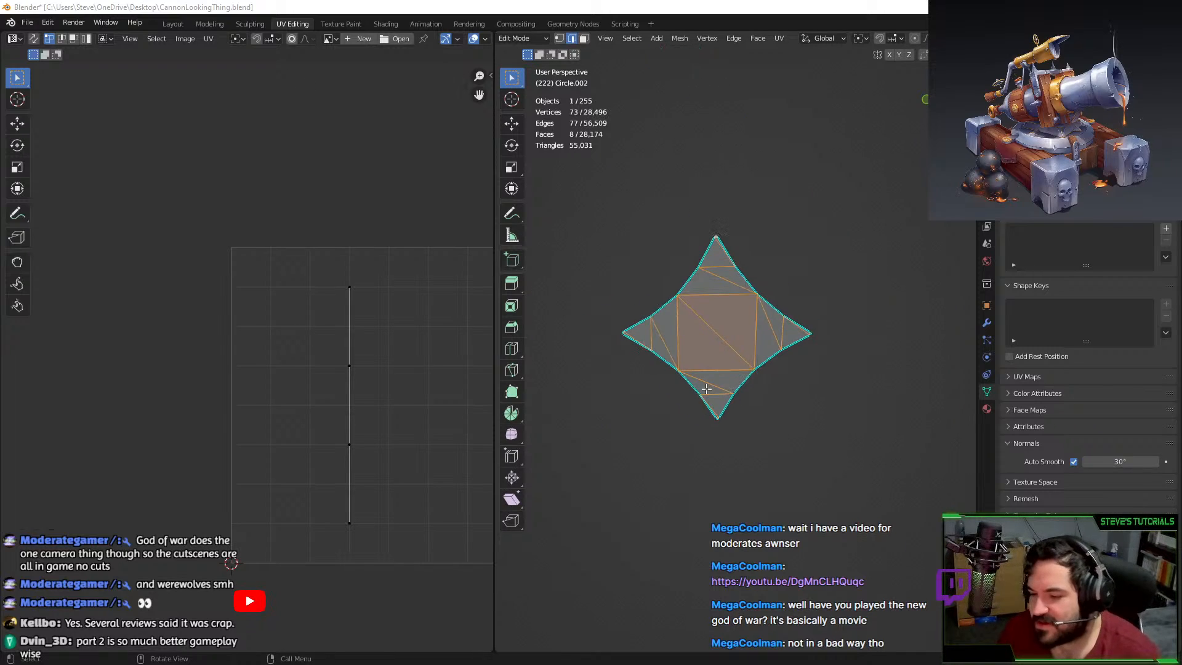
pyautogui.press('x')
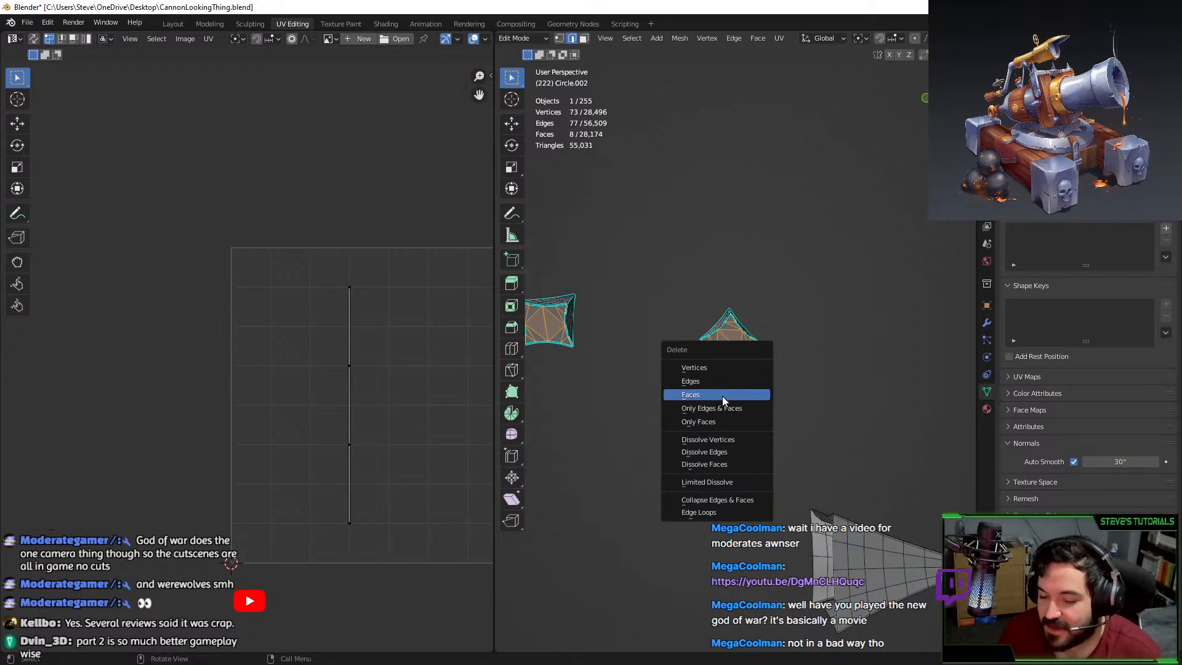
pyautogui.click(718, 395)
pyautogui.moveTo(722, 385); pyautogui.dragTo(738, 356, button='middle')
# Reveal all geometry, select the handle's two tube pieces, and isolate them in view.
pyautogui.hotkey('alt', 'h')
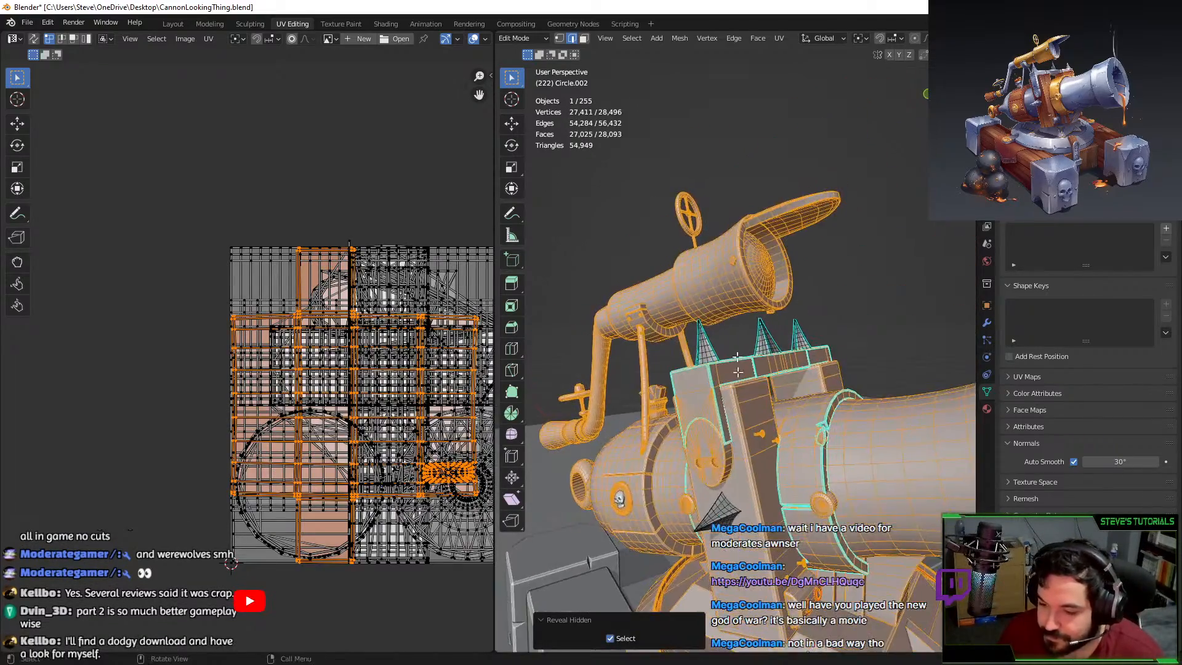
pyautogui.click(726, 231)
pyautogui.moveTo(733, 258); pyautogui.dragTo(814, 322, button='middle')
pyautogui.moveTo(727, 324); pyautogui.dragTo(690, 333, button='middle')
pyautogui.press('l')
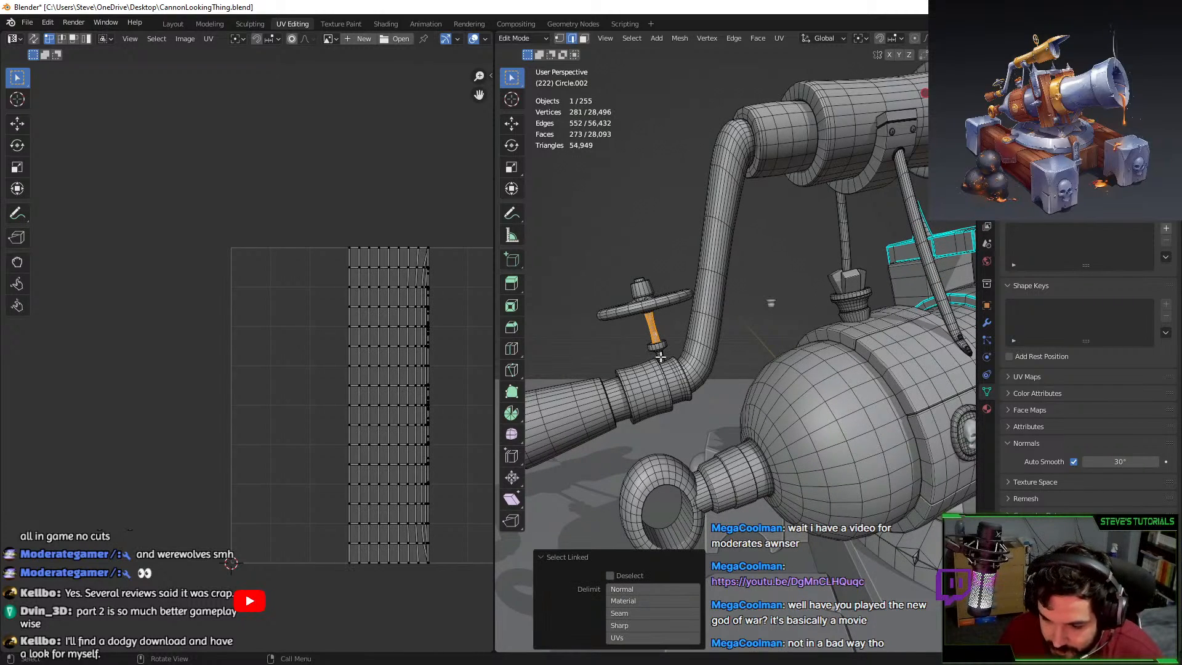
pyautogui.press('l')
pyautogui.hotkey('shift', 'h')
pyautogui.press('KP_Decimal')
# In face mode, select the tube pieces' three end-cap faces.
pyautogui.moveTo(684, 336); pyautogui.dragTo(682, 302, button='middle')
pyautogui.scroll(-1, 682, 301)
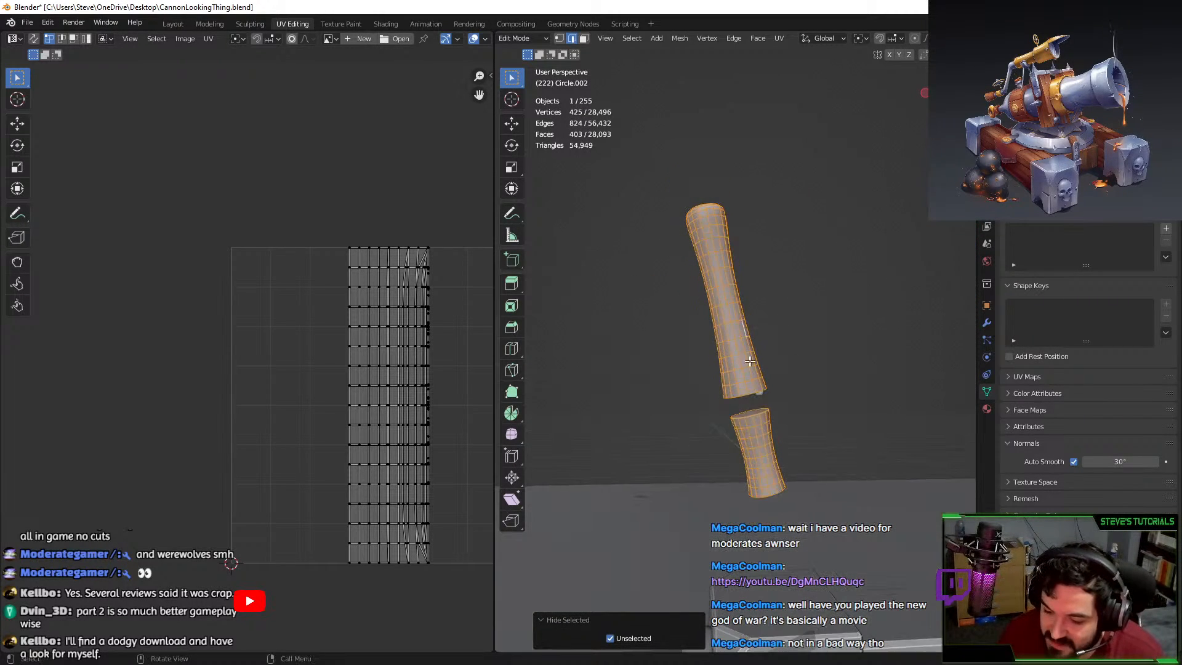
pyautogui.scroll(2, 682, 301)
pyautogui.click(585, 39)
pyautogui.moveTo(629, 120); pyautogui.dragTo(659, 231, button='middle')
pyautogui.moveTo(709, 306); pyautogui.dragTo(729, 178, button='middle')
pyautogui.keyDown('shift'); pyautogui.moveTo(807, 430); pyautogui.dragTo(763, 242, button='middle'); pyautogui.keyUp('shift')
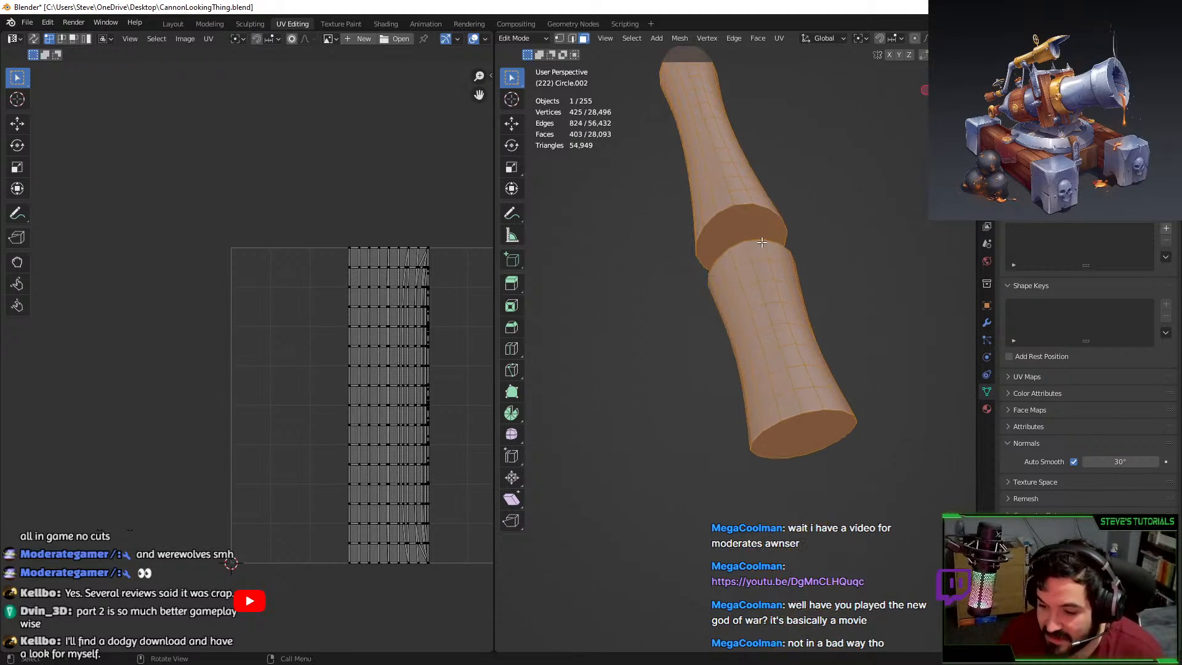
pyautogui.click(751, 229)
pyautogui.click(799, 423)
pyautogui.moveTo(762, 337); pyautogui.dragTo(742, 288, button='middle')
pyautogui.keyDown('shift'); pyautogui.click(744, 232); pyautogui.keyUp('shift')
pyautogui.moveTo(743, 232); pyautogui.dragTo(754, 373, button='middle')
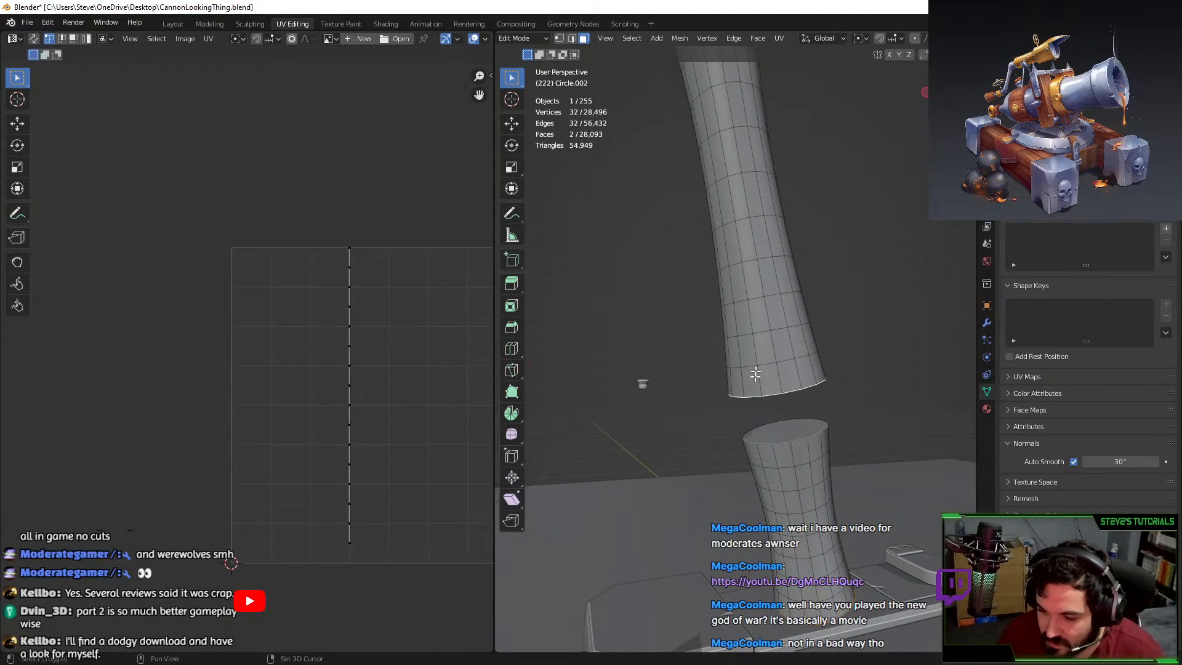
pyautogui.keyDown('shift'); pyautogui.click(800, 426); pyautogui.keyUp('shift')
# Delete the three end-cap faces, reveal all geometry, and deselect everything.
pyautogui.rightClick(800, 425)
pyautogui.press('Escape')
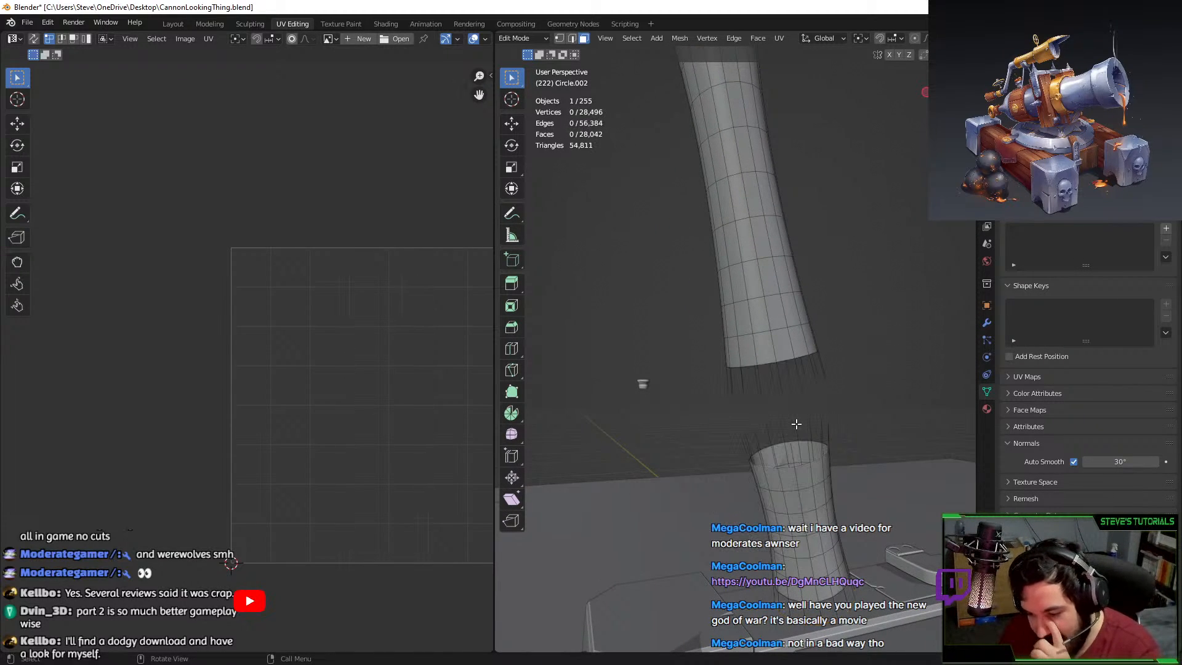
pyautogui.press('x')
pyautogui.click(773, 431)
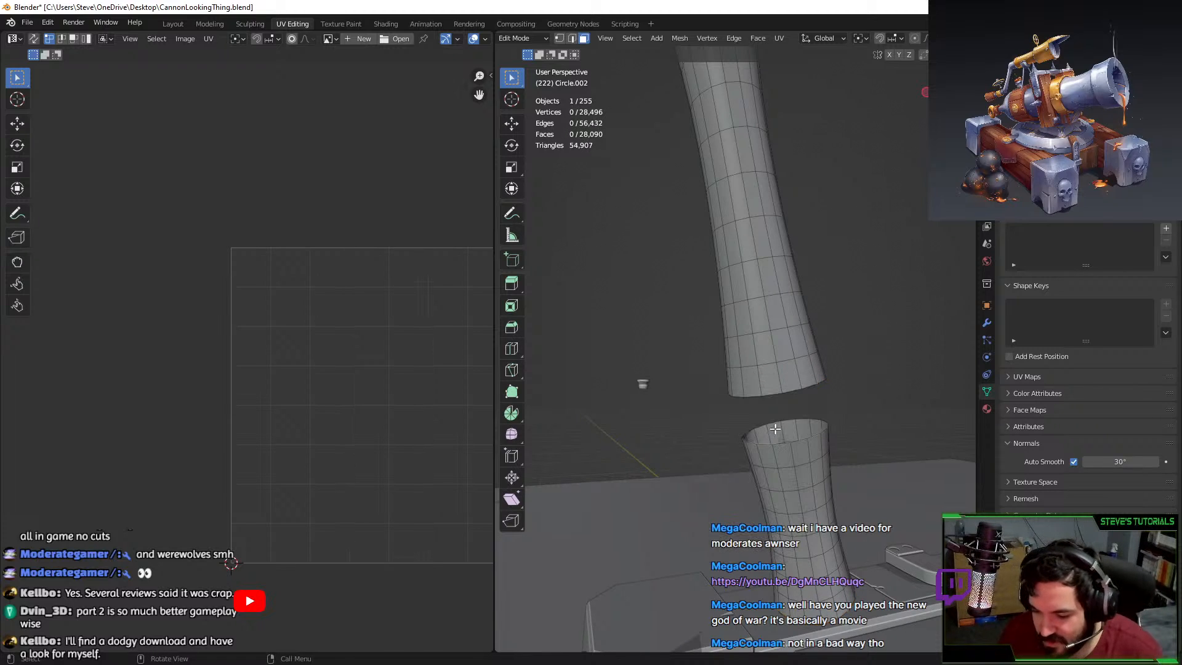
pyautogui.hotkey('alt', 'h')
pyautogui.scroll(-6, 778, 306)
pyautogui.hotkey('alt', 'a')
pyautogui.scroll(-4, 781, 293)
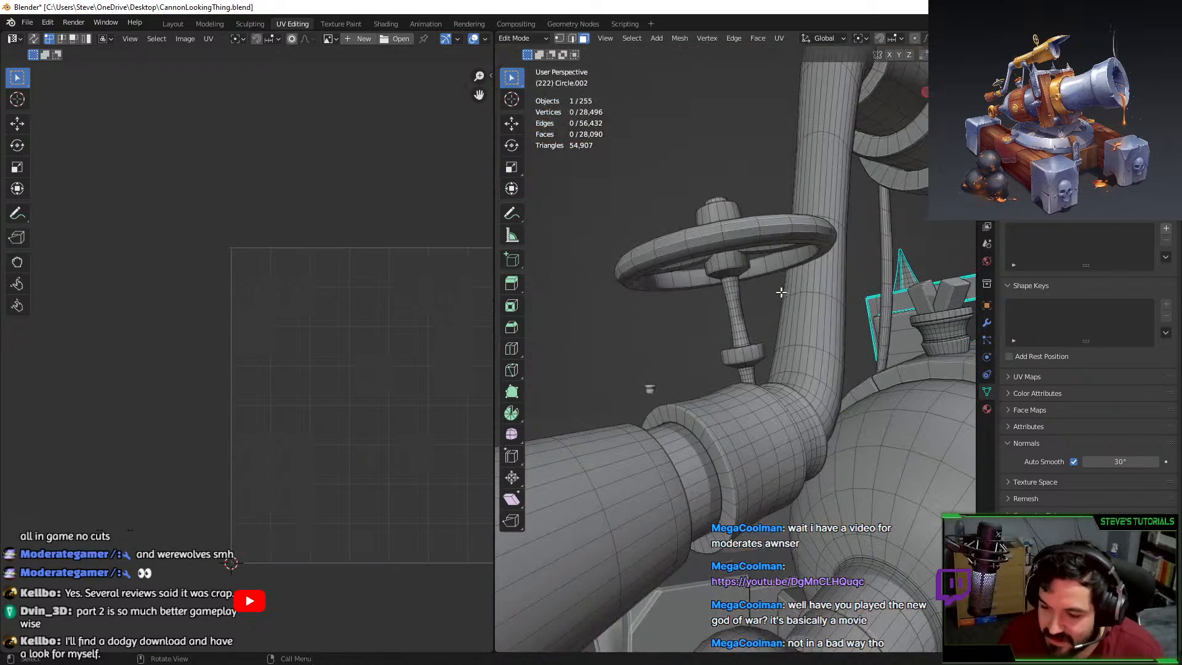
pyautogui.moveTo(748, 306); pyautogui.dragTo(723, 327, button='middle')
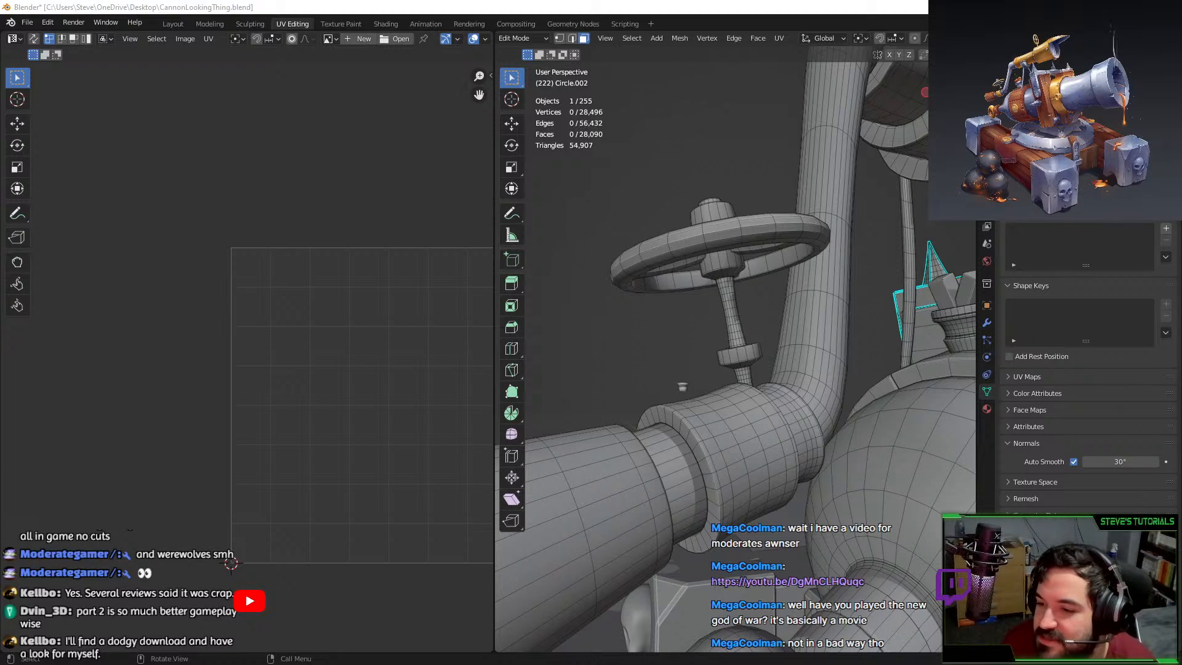
pyautogui.moveTo(1181, 7); pyautogui.dragTo(1015, 1)
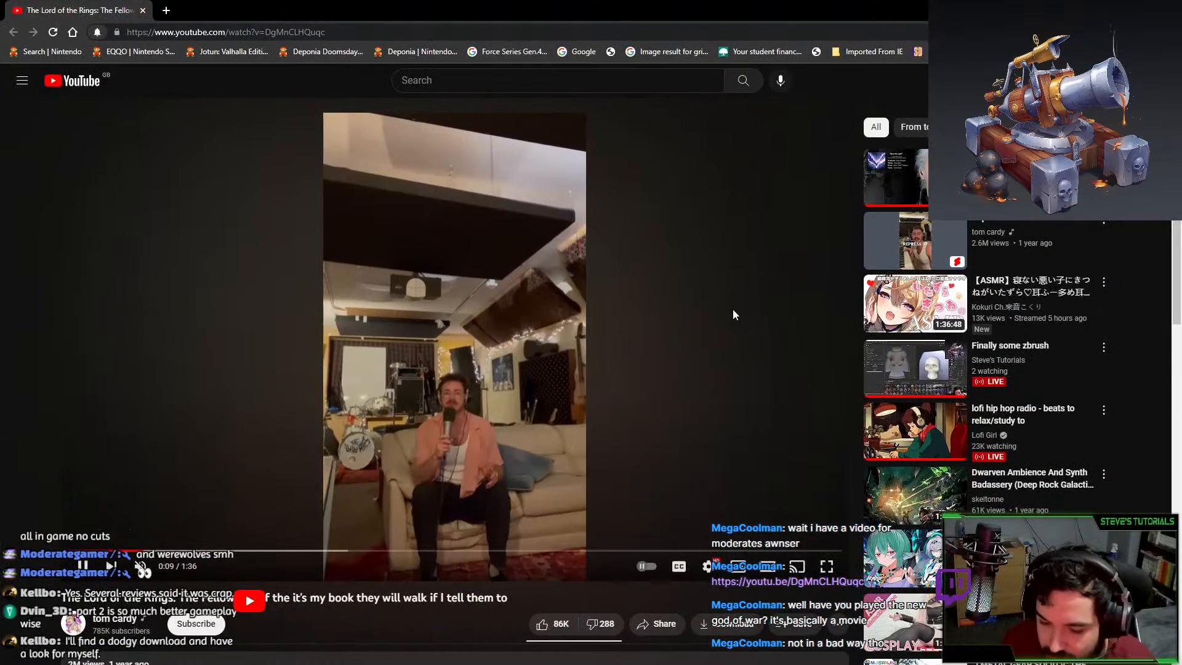
# Watch the YouTube video full screen, then exit full screen and return to Blender.
pyautogui.click(549, 328)
pyautogui.click(486, 313)
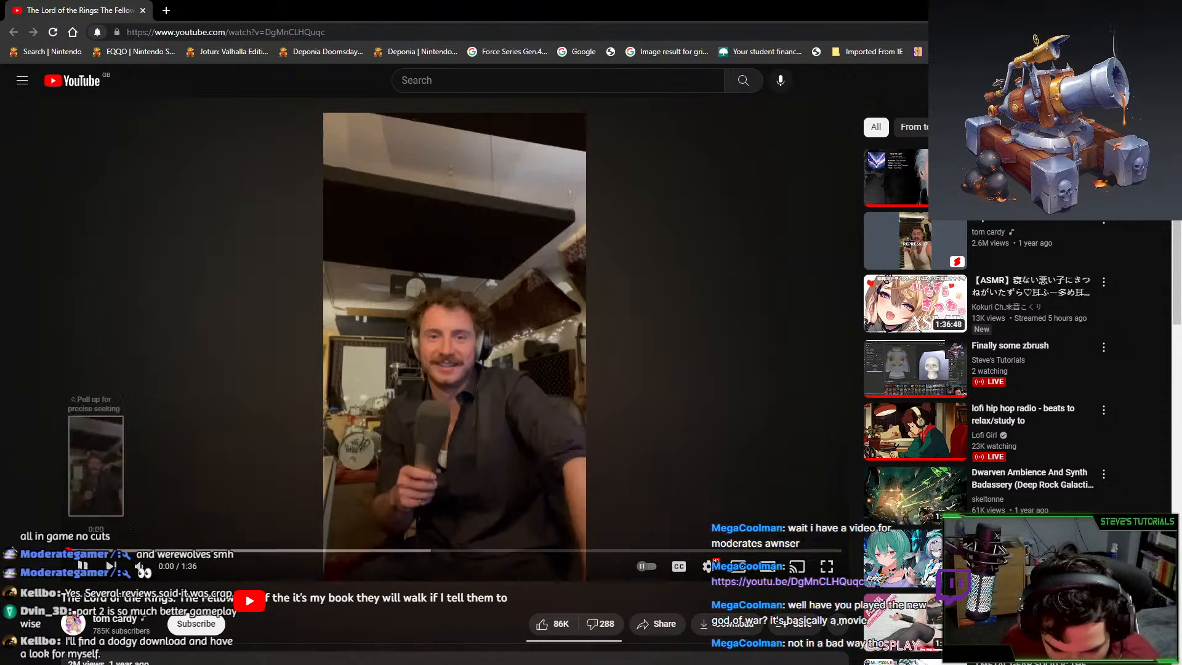
pyautogui.doubleClick(518, 315)
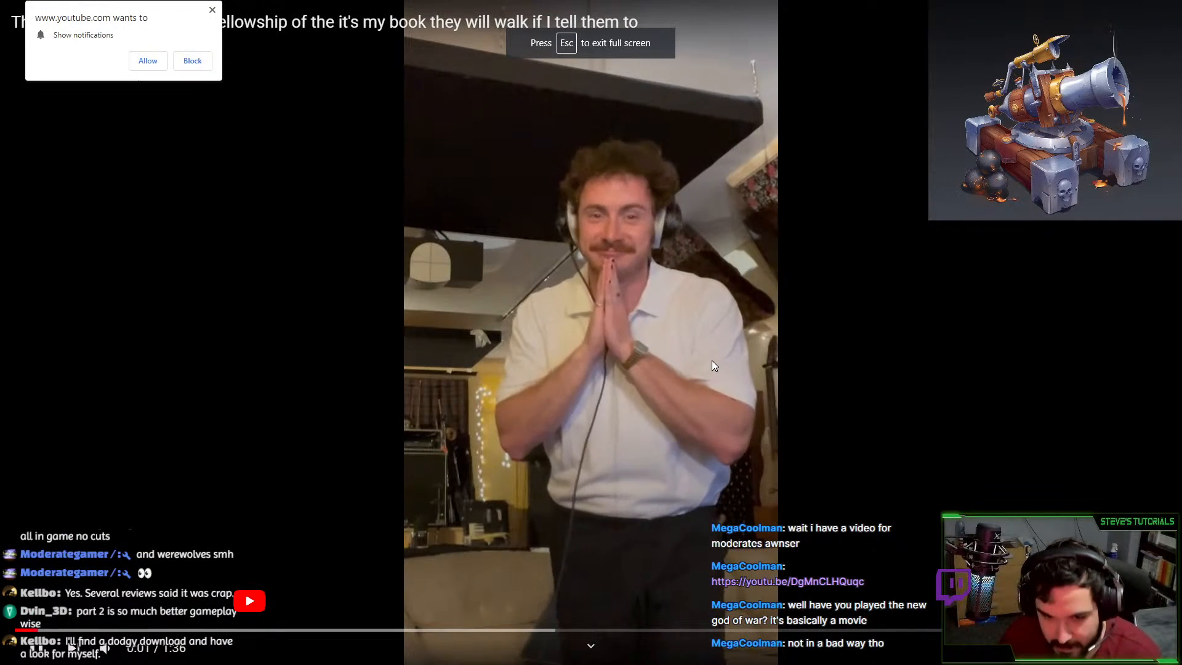
pyautogui.click(213, 11)
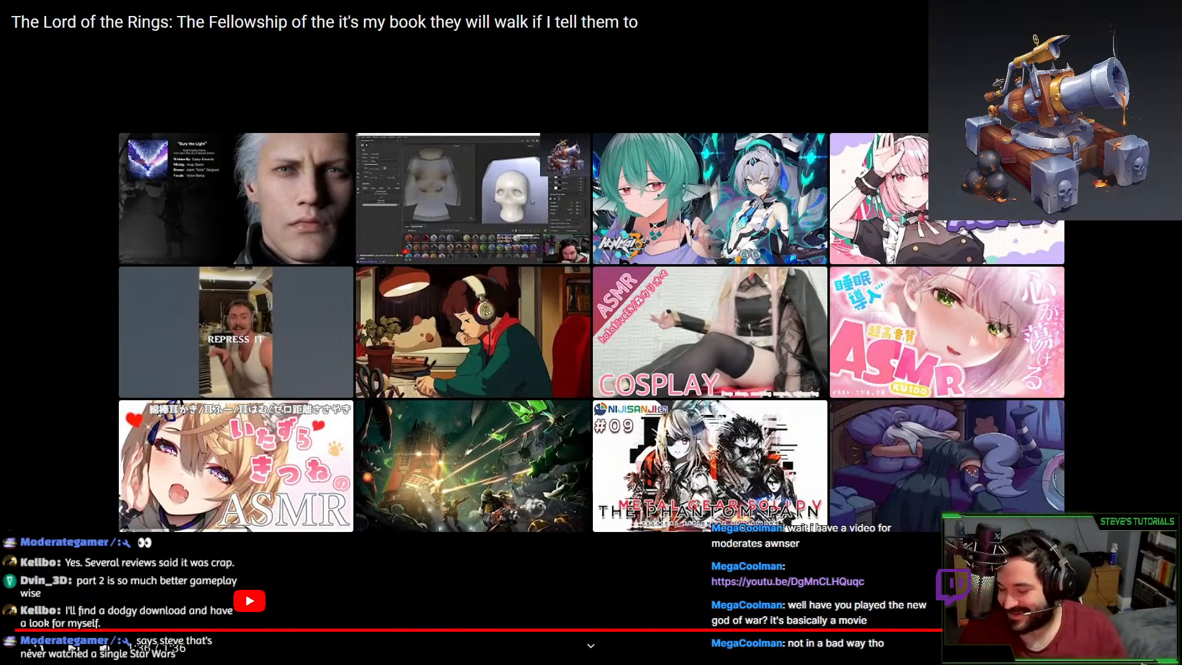
pyautogui.press('Escape')
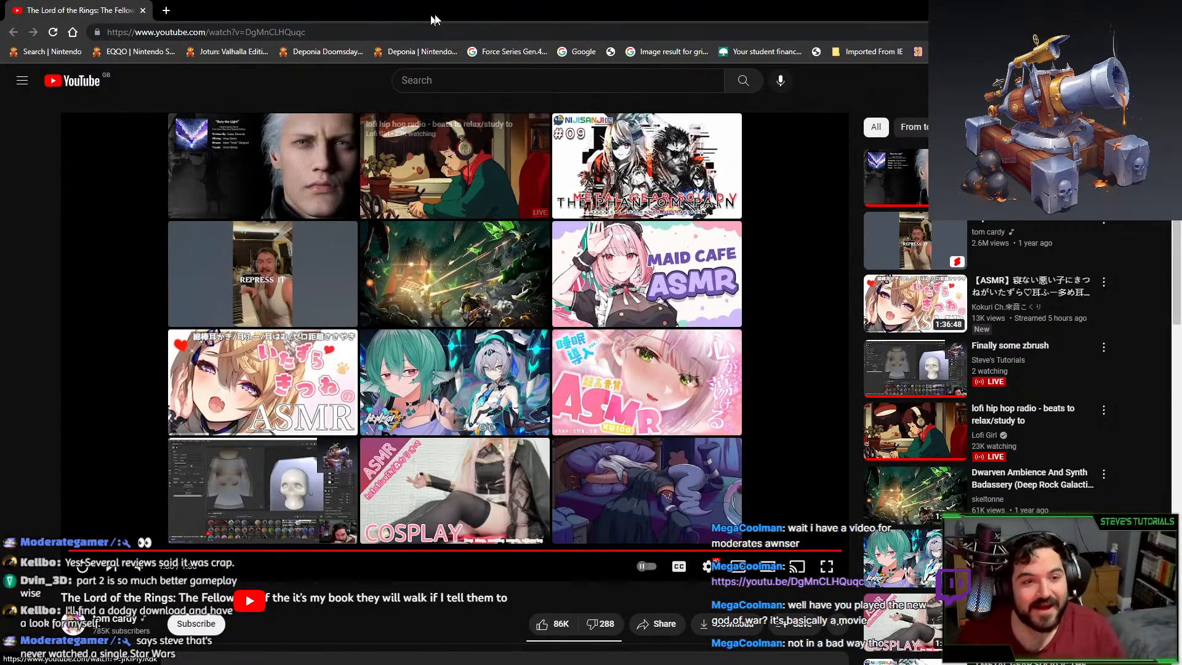
pyautogui.hotkey('alt', 'Tab')
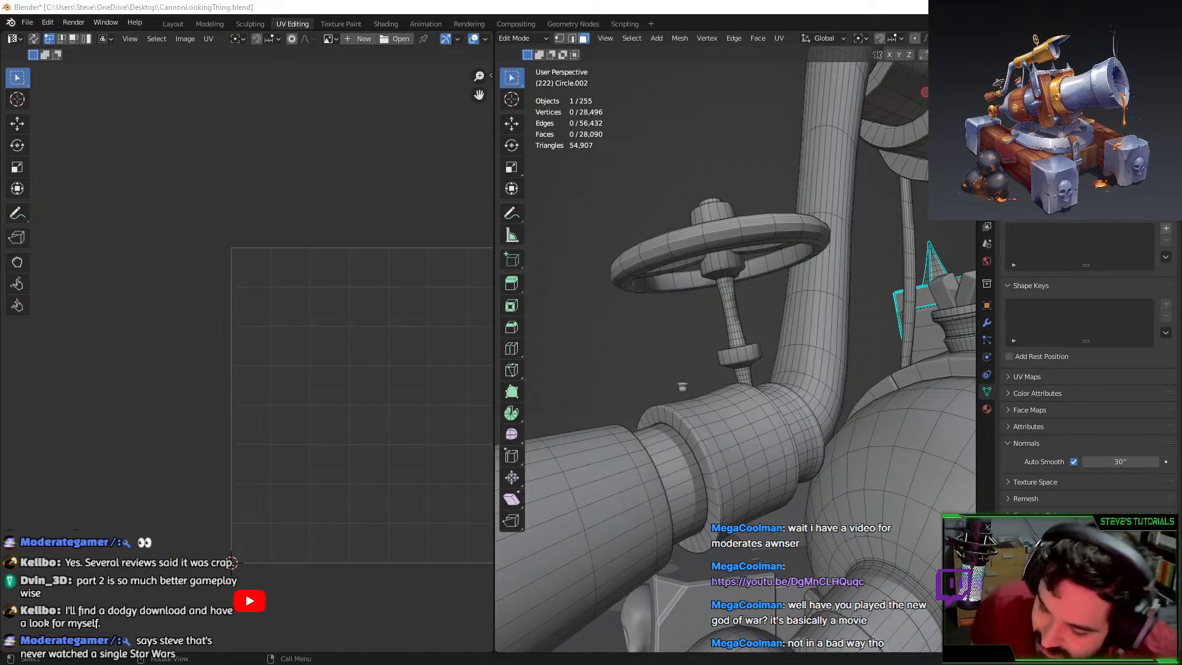
# Unwrap the first round cap's faces, seam-delimited, and move its UV island above the square.
pyautogui.scroll(-3, 644, 406)
pyautogui.moveTo(643, 406); pyautogui.dragTo(649, 467, button='middle')
pyautogui.click(648, 467)
pyautogui.keyDown('shift'); pyautogui.moveTo(697, 388); pyautogui.dragTo(740, 406, button='middle'); pyautogui.keyUp('shift')
pyautogui.scroll(-2, 727, 357)
pyautogui.press('l')
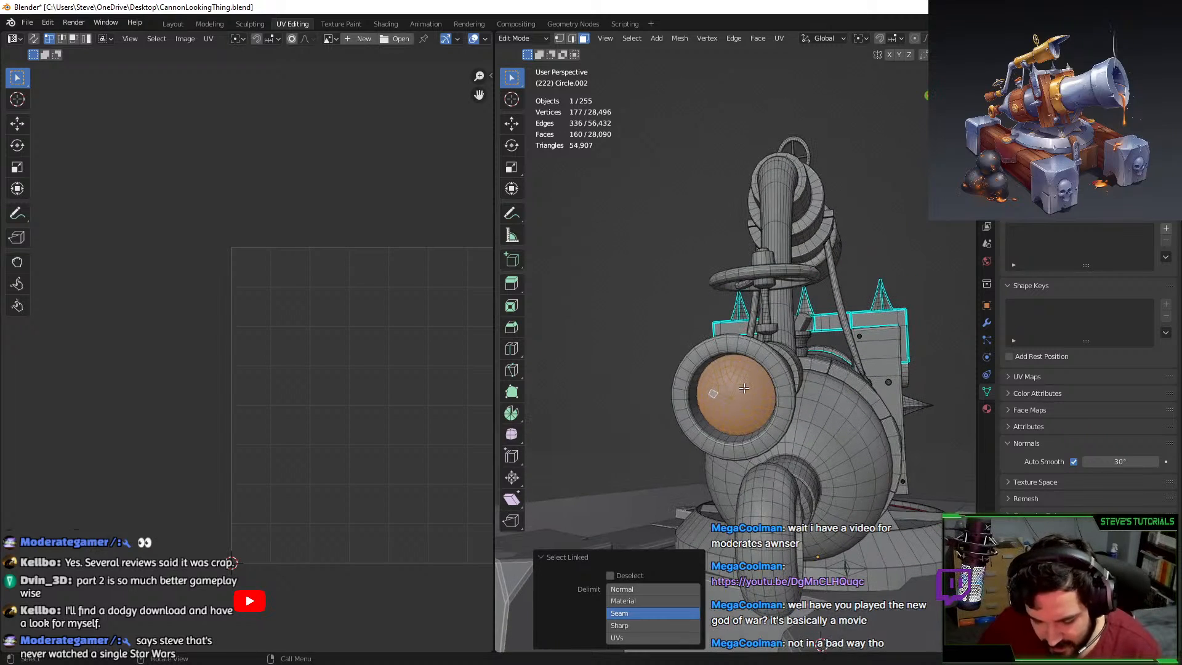
pyautogui.press('u')
pyautogui.click(552, 379)
pyautogui.moveTo(423, 393); pyautogui.dragTo(326, 395, button='middle')
pyautogui.scroll(-2, 312, 364)
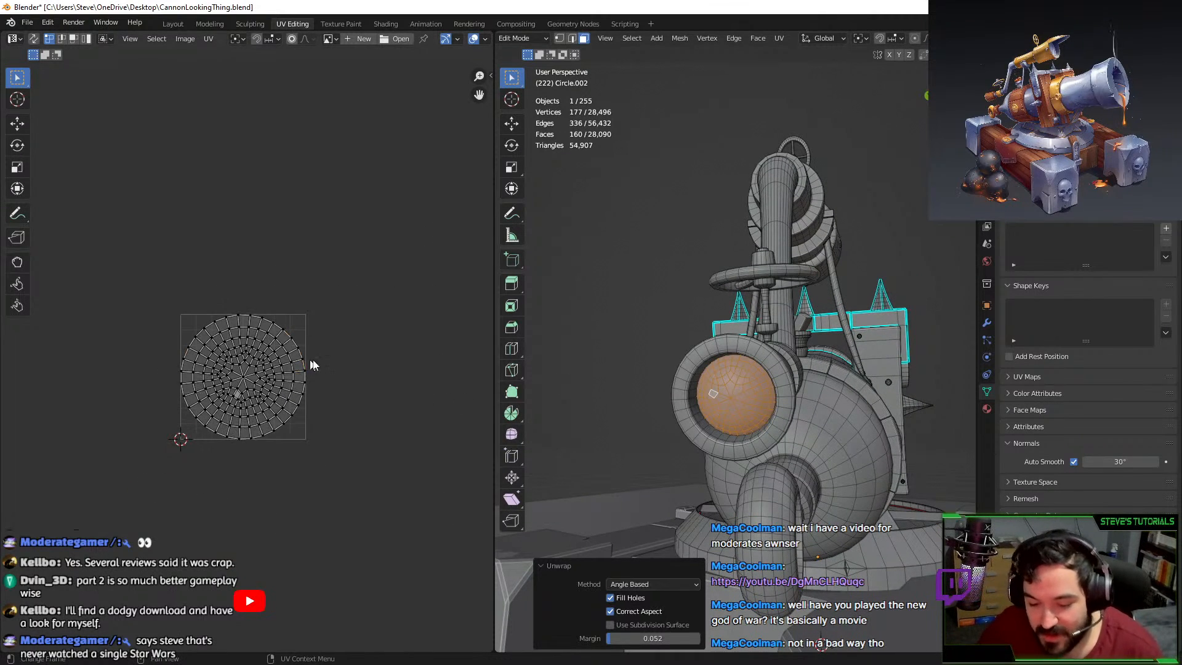
pyautogui.press('a')
pyautogui.press('g')
pyautogui.click(336, 200)
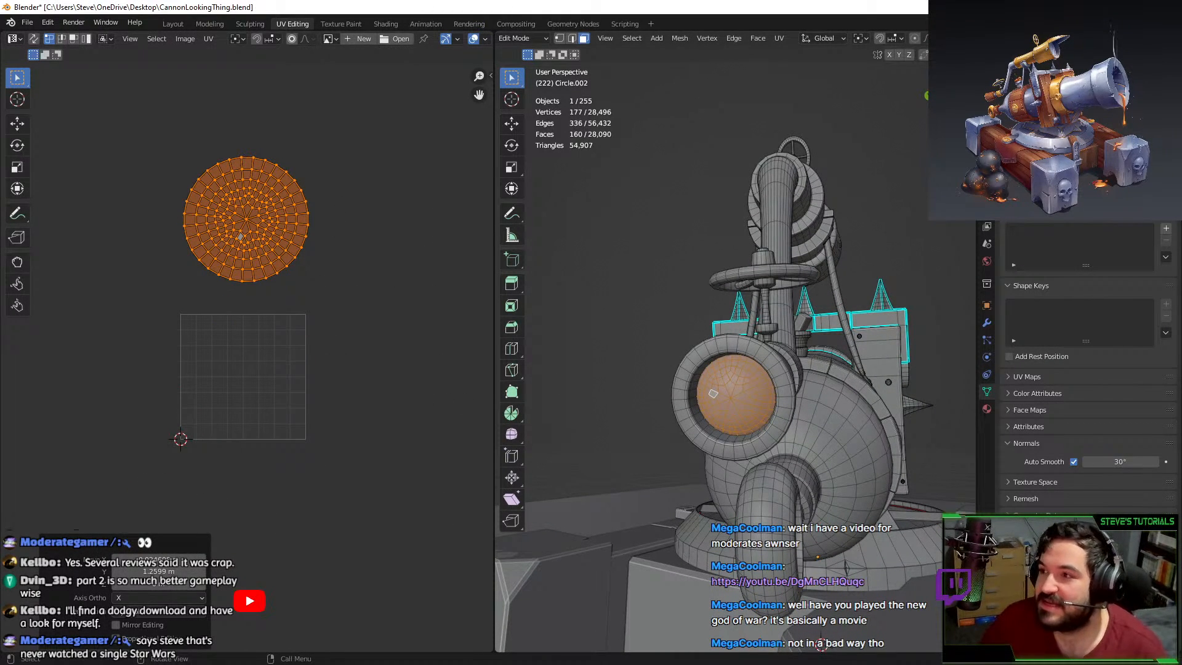
# Add the second cap, unwrap both, then shrink the islands and move them above the square.
pyautogui.moveTo(730, 304); pyautogui.dragTo(801, 266, button='middle')
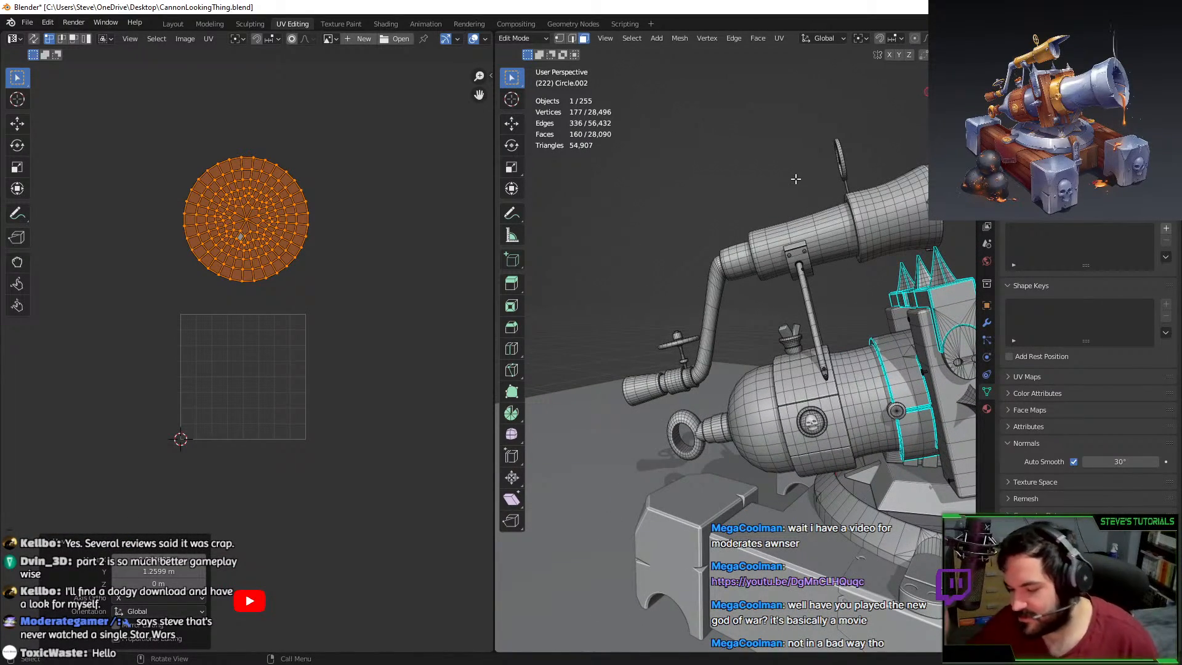
pyautogui.moveTo(751, 256); pyautogui.dragTo(745, 342, button='middle')
pyautogui.hotkey('ctrl', 'l')
pyautogui.press('u')
pyautogui.click(721, 345)
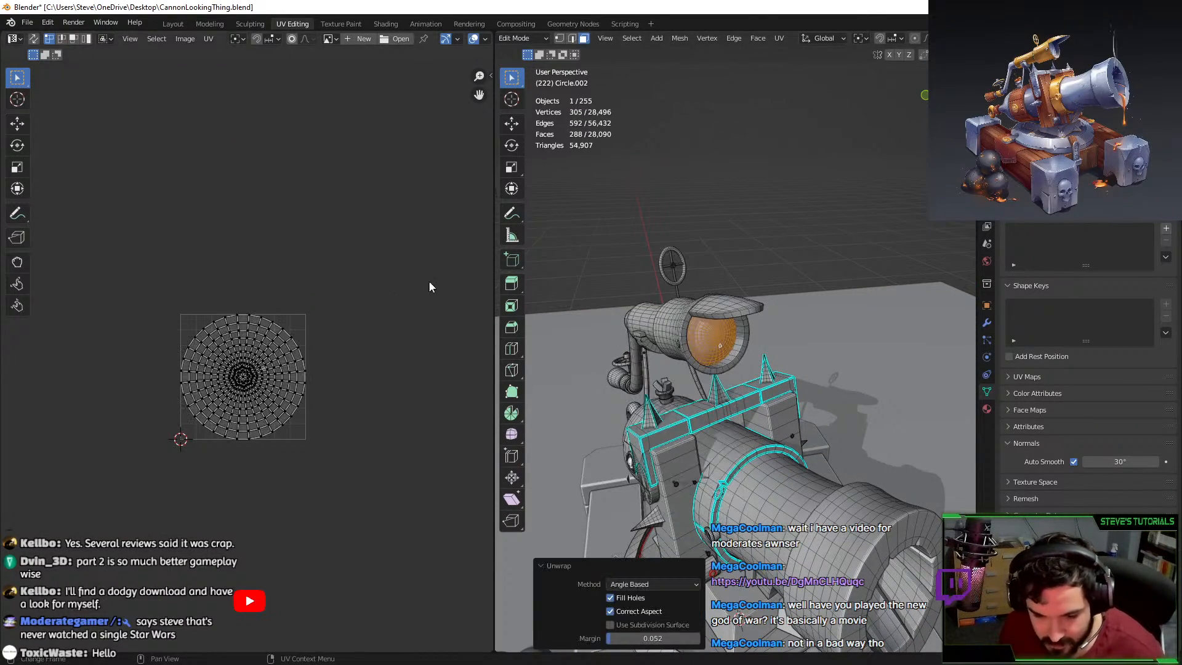
pyautogui.press('a')
pyautogui.press('s')
pyautogui.click(315, 320)
pyautogui.press('g')
pyautogui.click(349, 229)
pyautogui.moveTo(671, 332); pyautogui.dragTo(760, 397, button='middle')
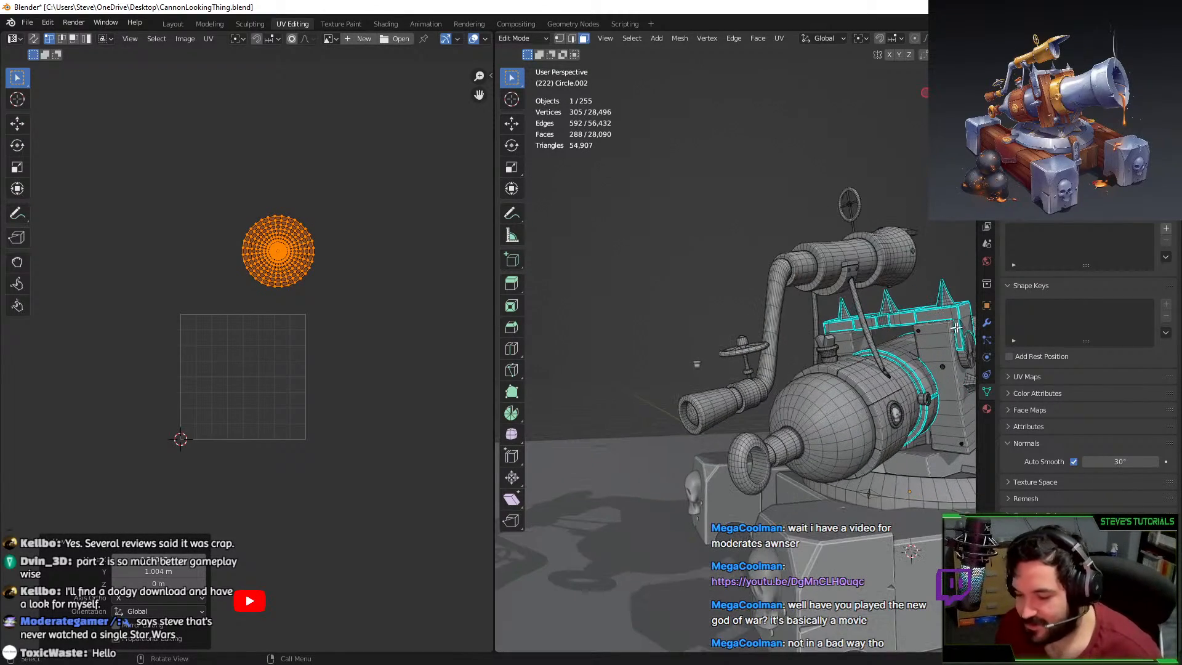
pyautogui.click(987, 409)
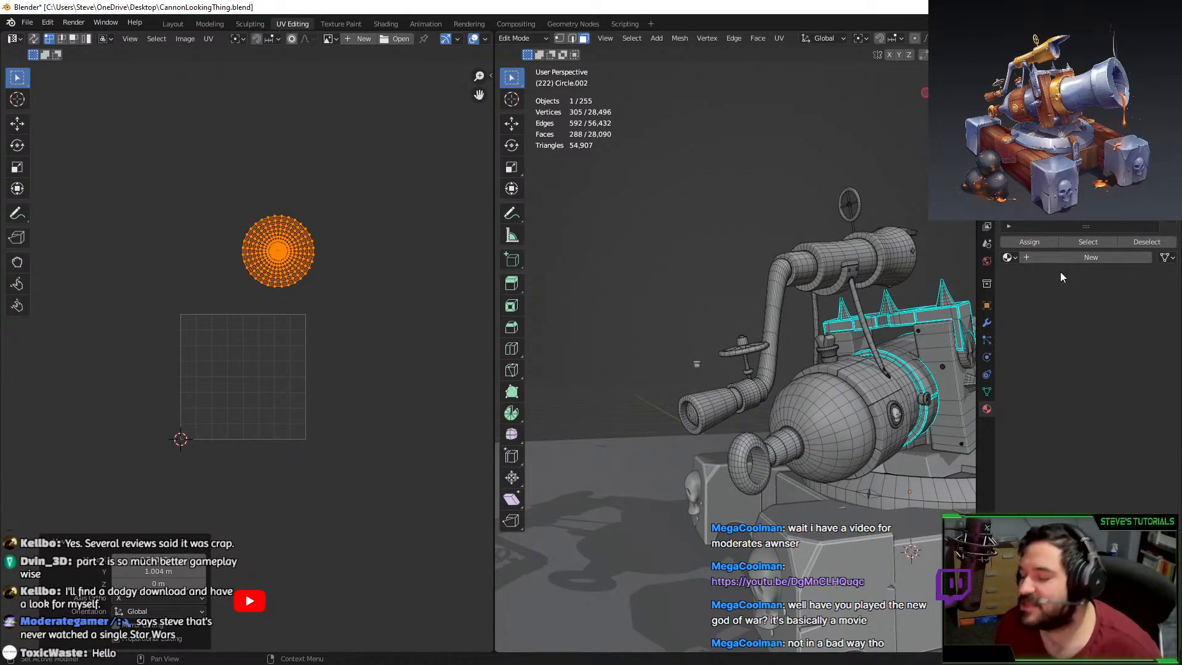
# Add a new material slot with Material.003 and set its viewport display colour to bright green.
pyautogui.press('Tab')
pyautogui.click(1103, 240)
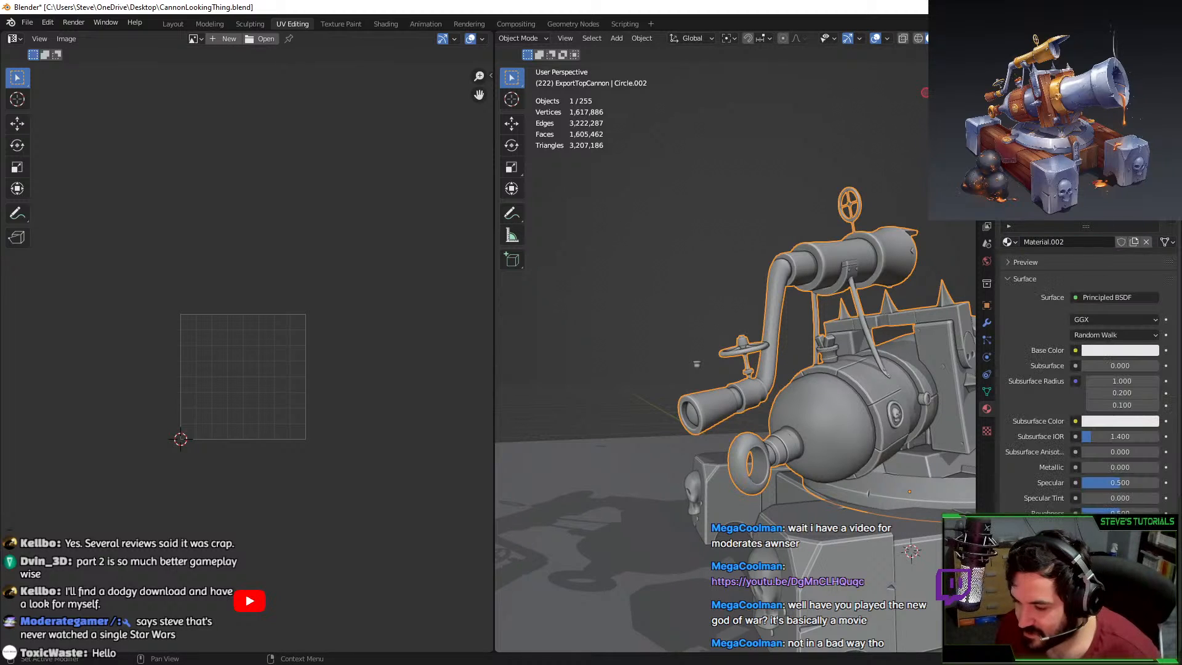
pyautogui.click(1170, 192)
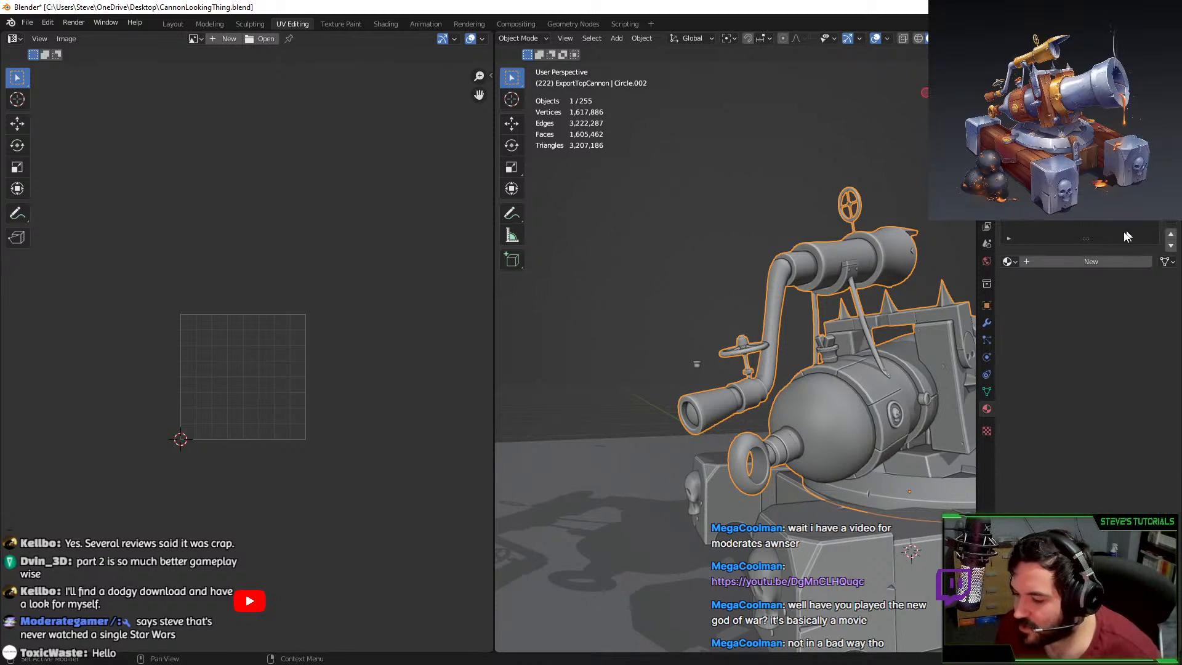
pyautogui.click(1041, 262)
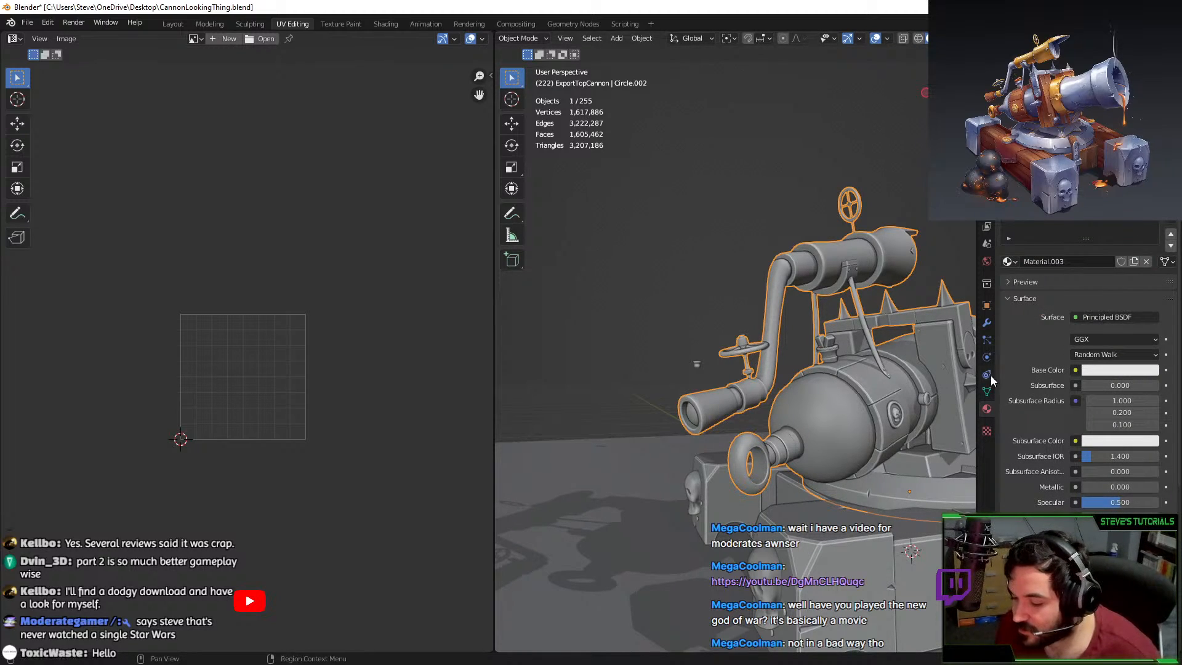
pyautogui.scroll(-10, 1022, 376)
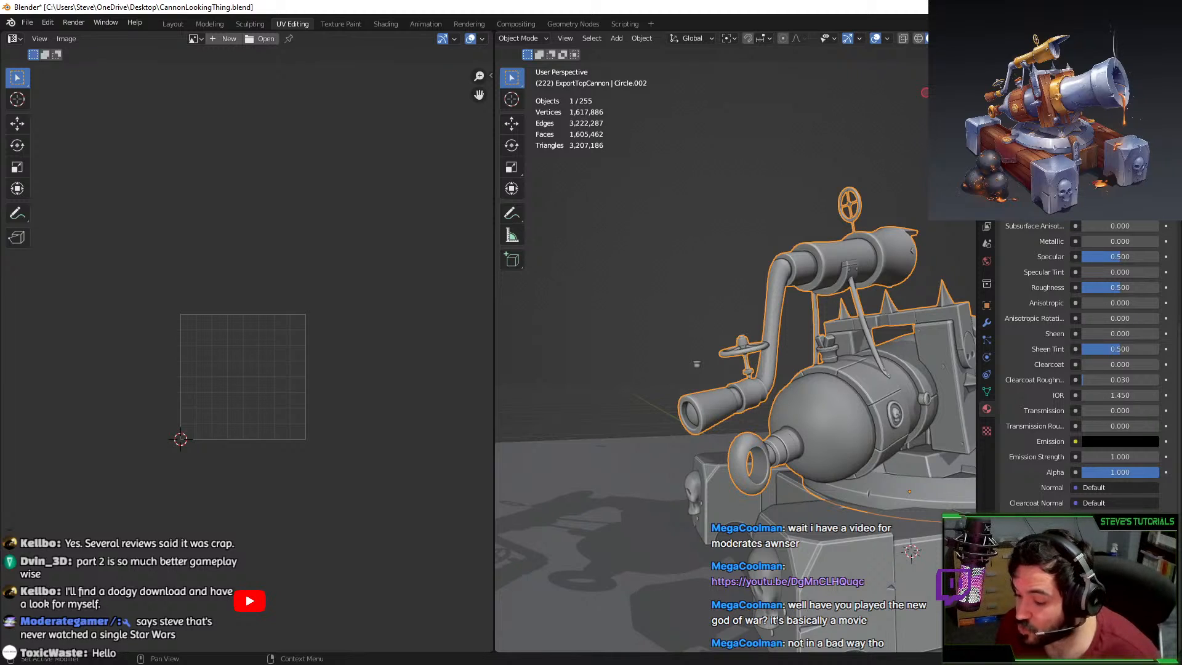
pyautogui.scroll(-7, 1083, 382)
pyautogui.click(1106, 474)
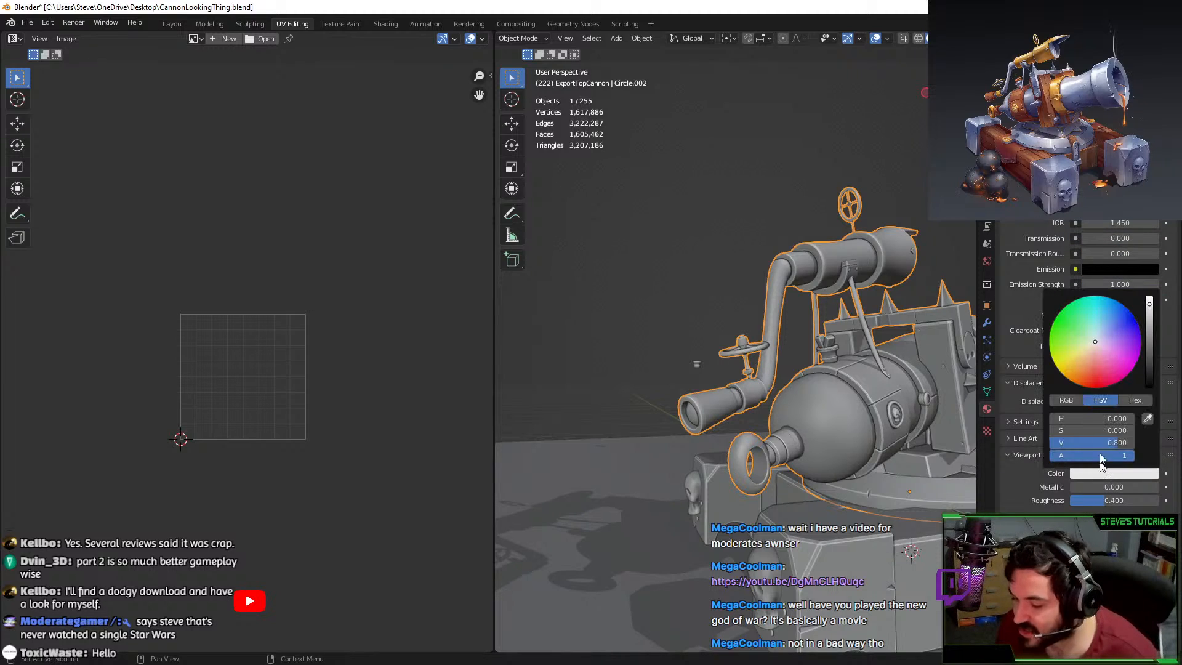
pyautogui.click(1054, 327)
pyautogui.moveTo(1149, 320); pyautogui.dragTo(1149, 295)
# Select the round cap faces with L and assign Material.003, checking the green in Object Mode.
pyautogui.moveTo(809, 298); pyautogui.dragTo(729, 399, button='middle')
pyautogui.press('Tab')
pyautogui.press('l')
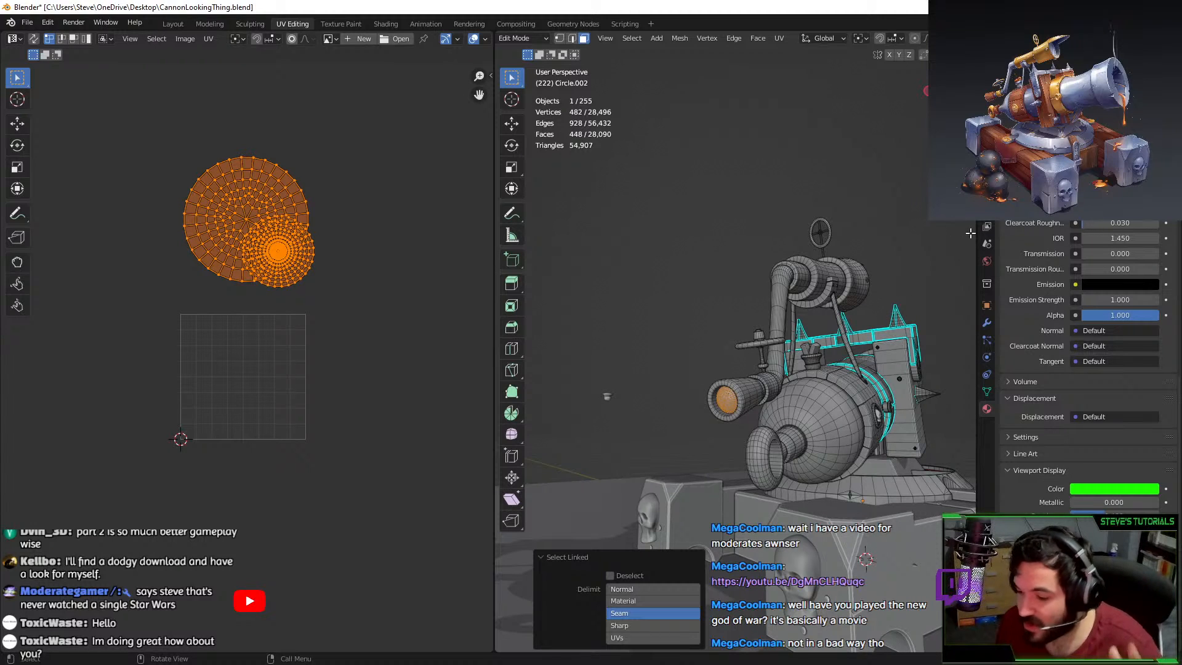
pyautogui.scroll(15, 1060, 324)
pyautogui.click(1041, 260)
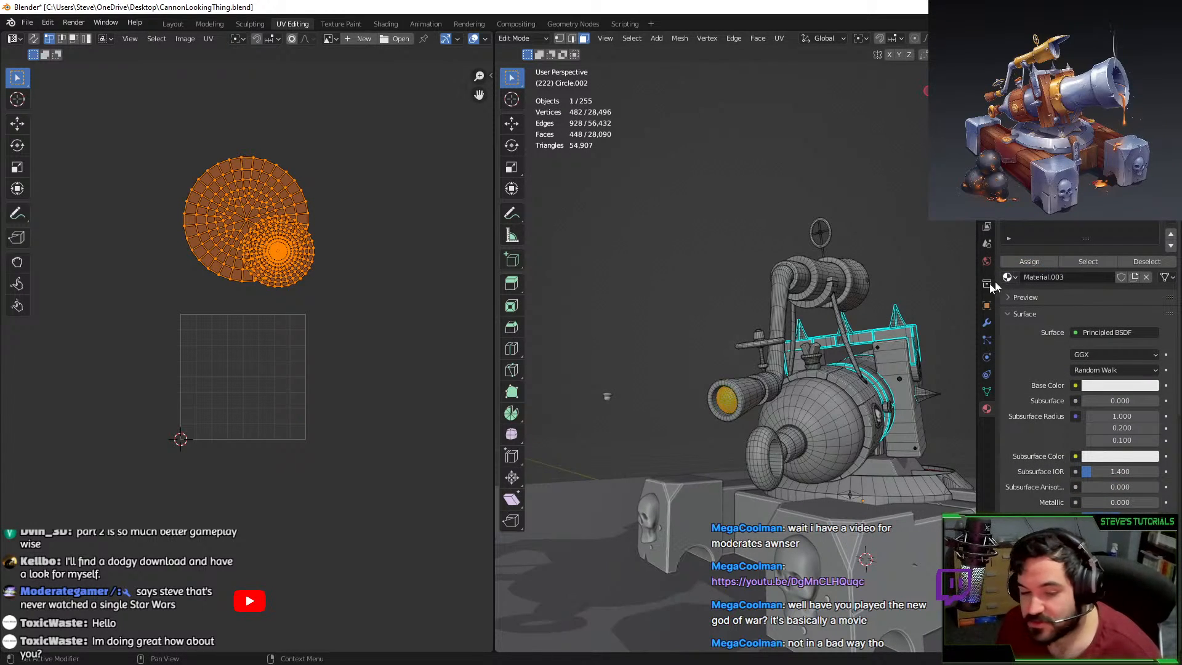
pyautogui.scroll(4, 675, 320)
pyautogui.press('Tab')
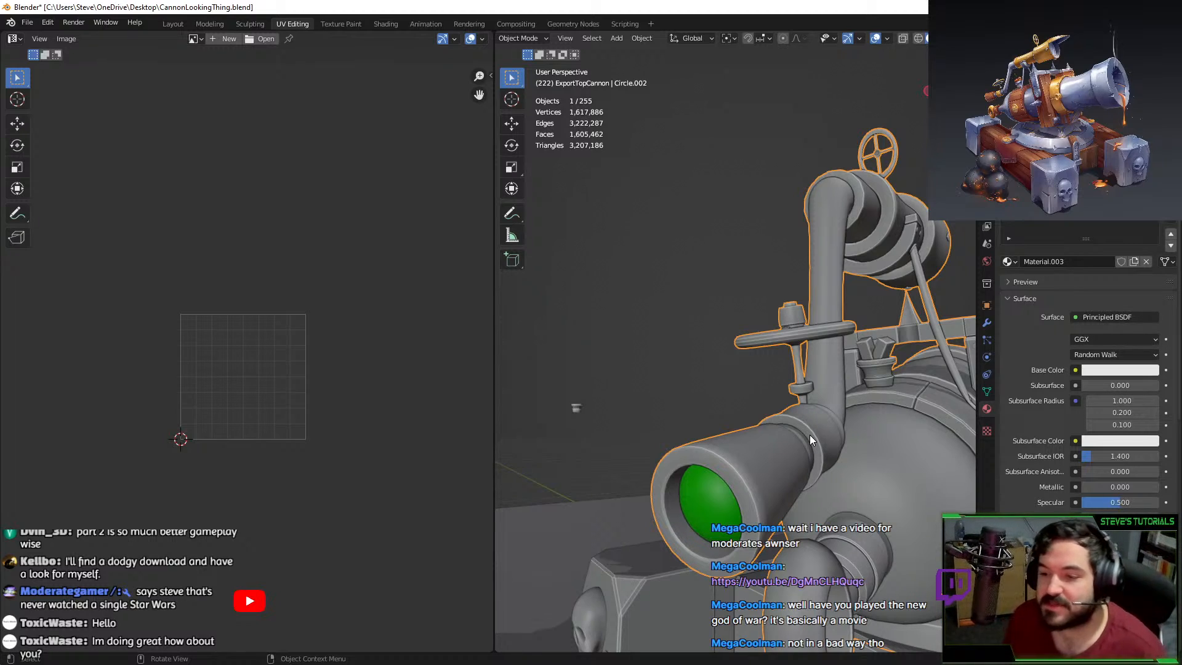
pyautogui.moveTo(690, 468); pyautogui.dragTo(659, 450, button='middle')
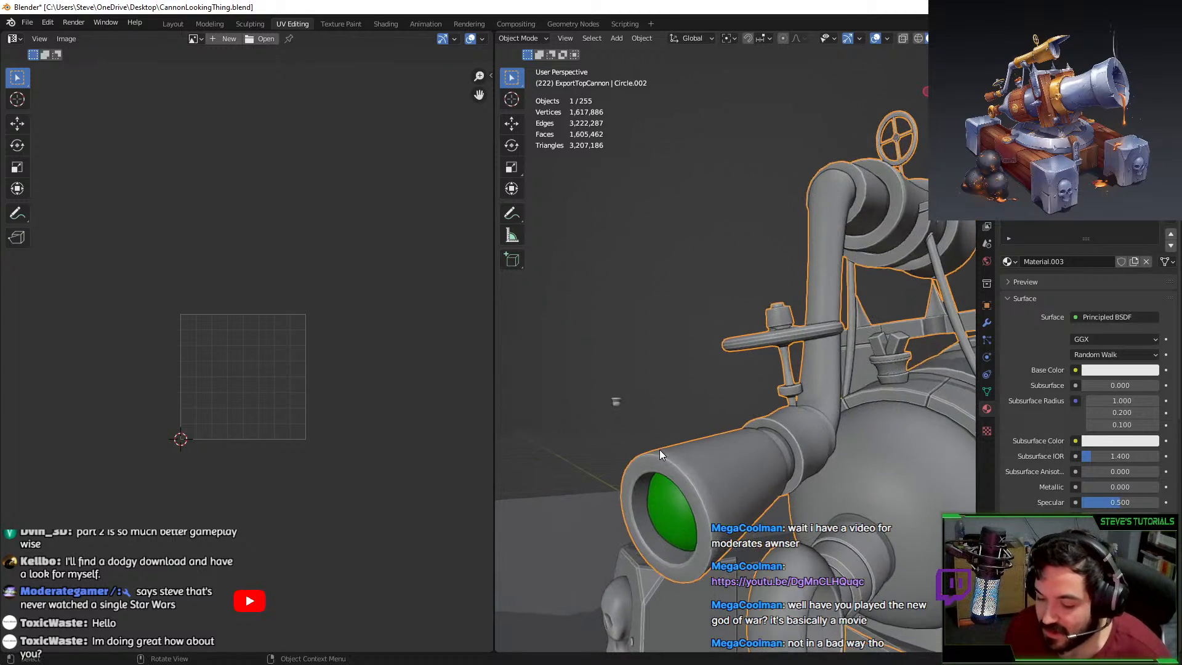
pyautogui.press('Tab')
pyautogui.click(703, 455)
# Frame and select the flared barrel piece in edge mode, trying then undoing a Shift+H isolation.
pyautogui.press('KP_Decimal')
pyautogui.scroll(-5, 714, 443)
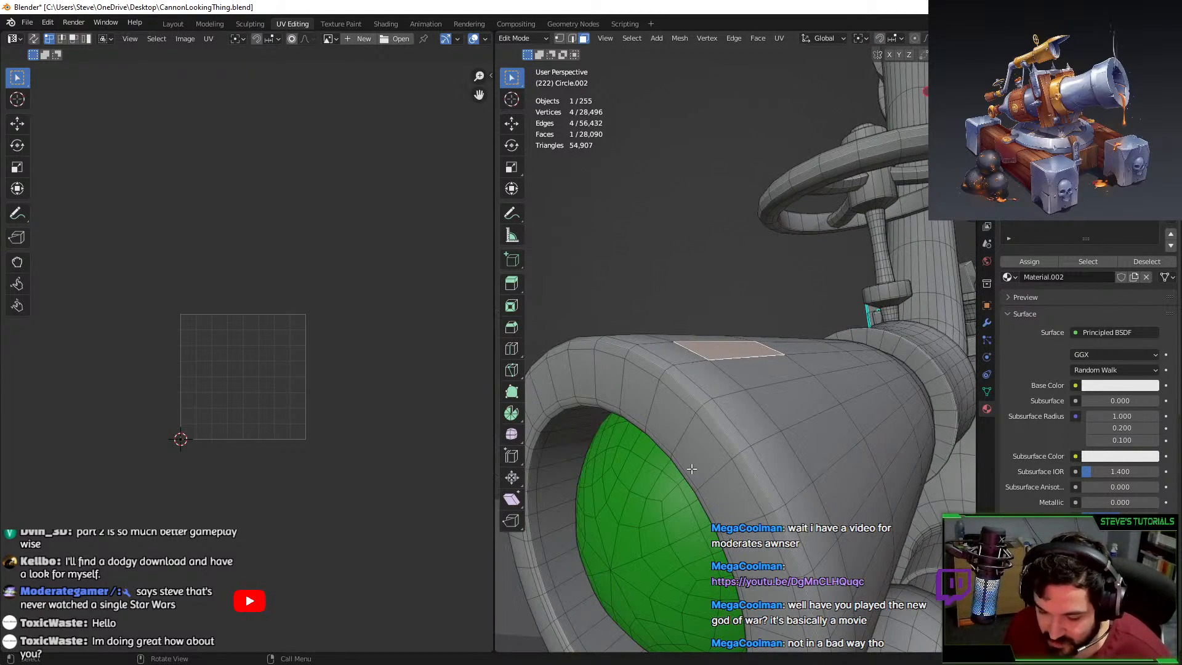
pyautogui.press('l')
pyautogui.scroll(-4, 717, 451)
pyautogui.moveTo(706, 436); pyautogui.dragTo(622, 418, button='middle')
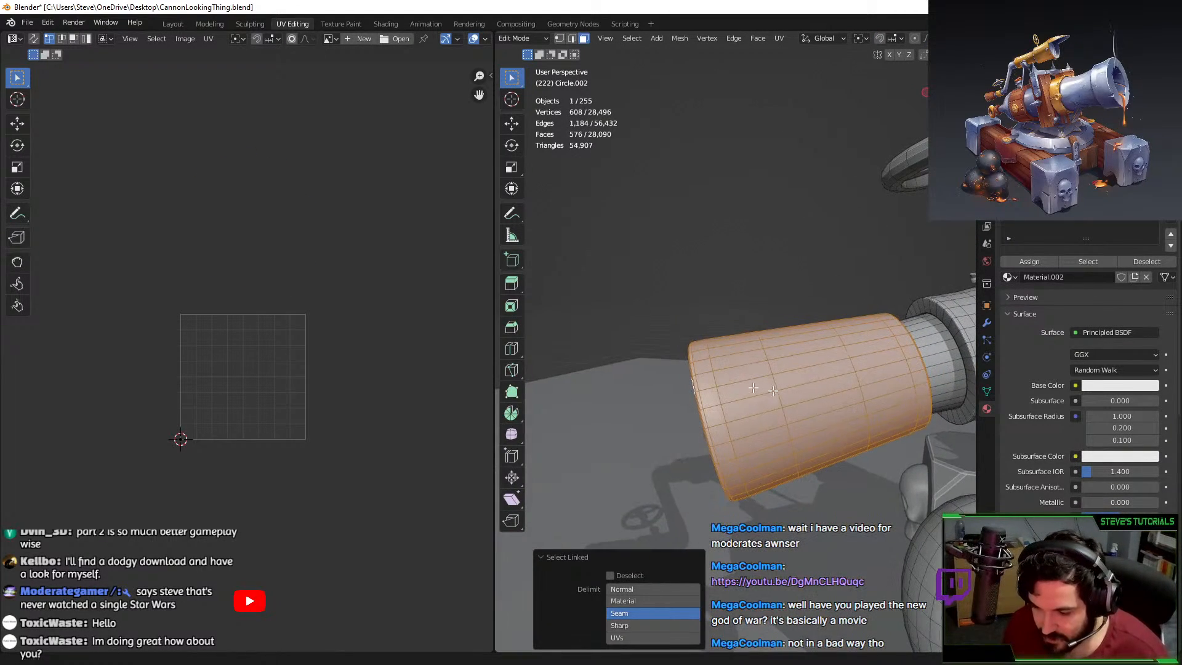
pyautogui.click(559, 38)
pyautogui.moveTo(653, 221); pyautogui.dragTo(562, 61, button='middle')
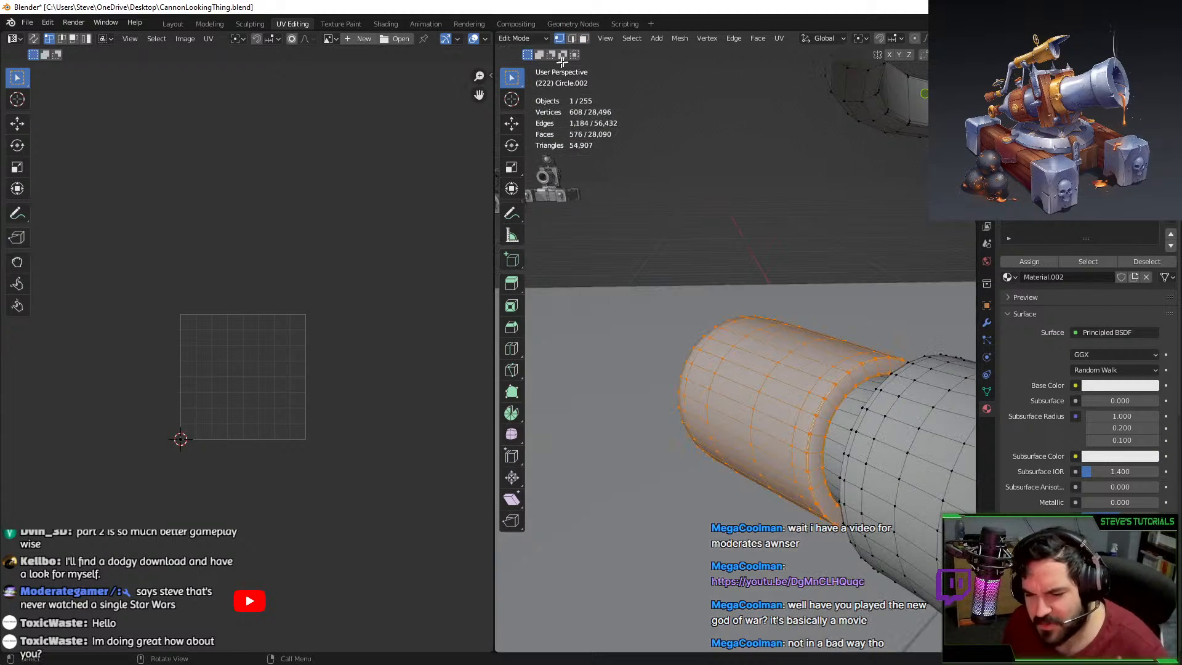
pyautogui.click(572, 40)
pyautogui.hotkey('shift', 'h')
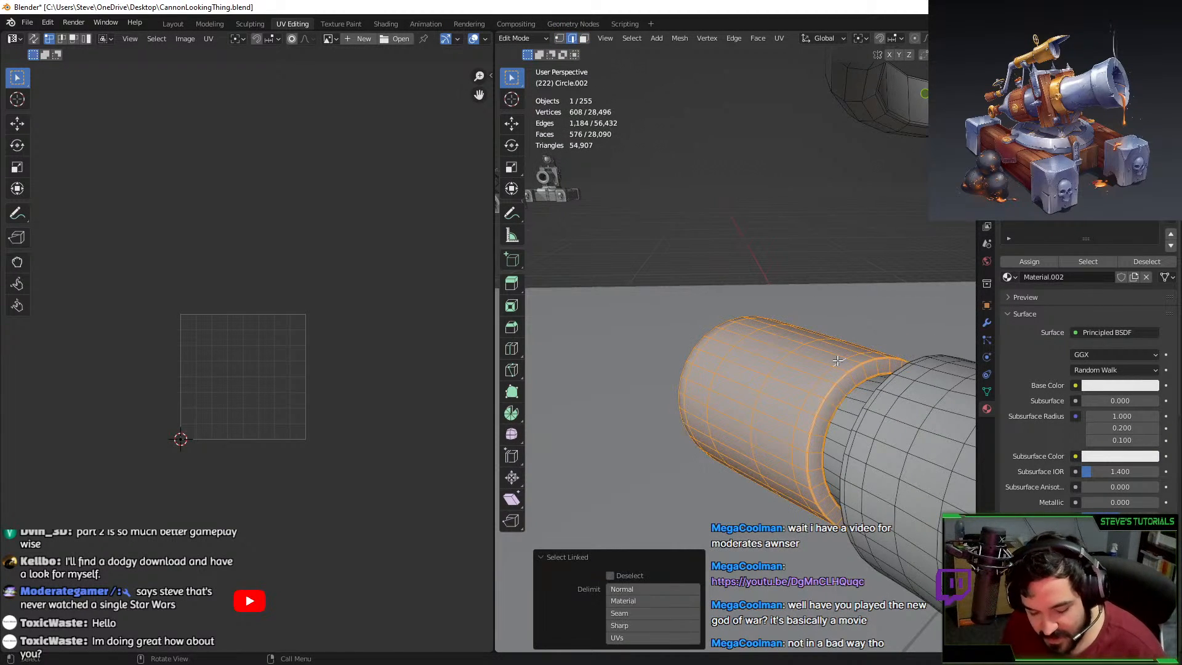
pyautogui.moveTo(837, 360); pyautogui.dragTo(800, 330, button='middle')
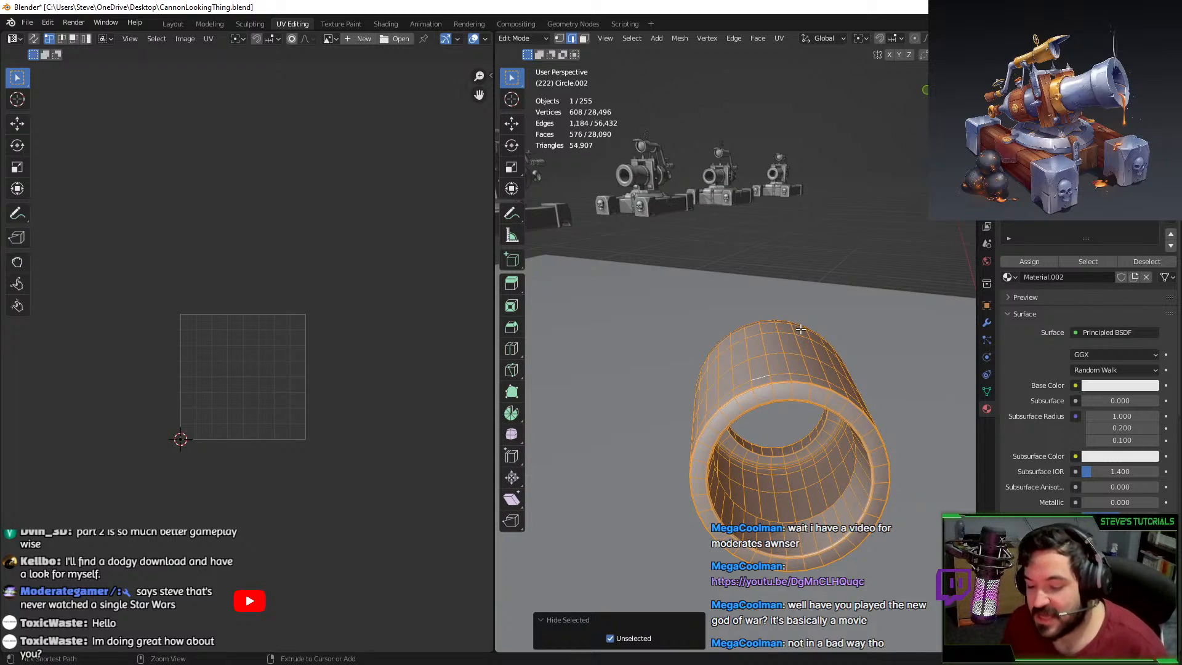
pyautogui.hotkey('ctrl', 'z')
pyautogui.moveTo(582, 156); pyautogui.dragTo(843, 304, button='middle')
pyautogui.moveTo(767, 384); pyautogui.dragTo(761, 386, button='middle')
pyautogui.keyDown('shift'); pyautogui.click(758, 391); pyautogui.keyUp('shift')
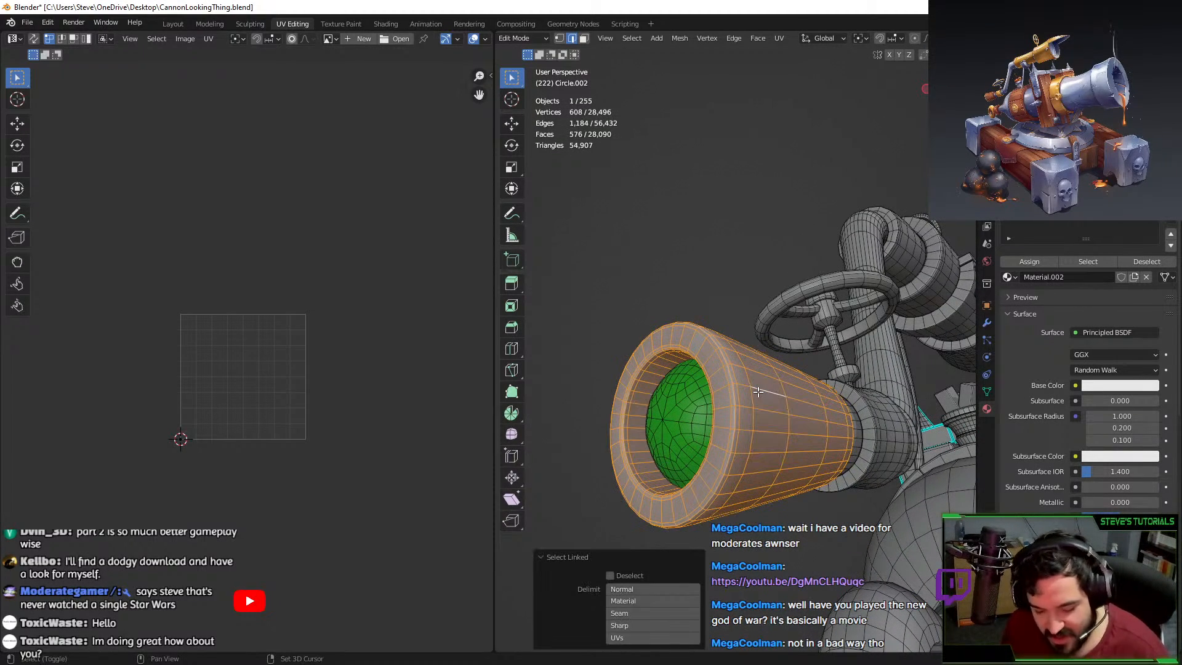
pyautogui.hotkey('shift', 'h')
pyautogui.hotkey('ctrl', 'z')
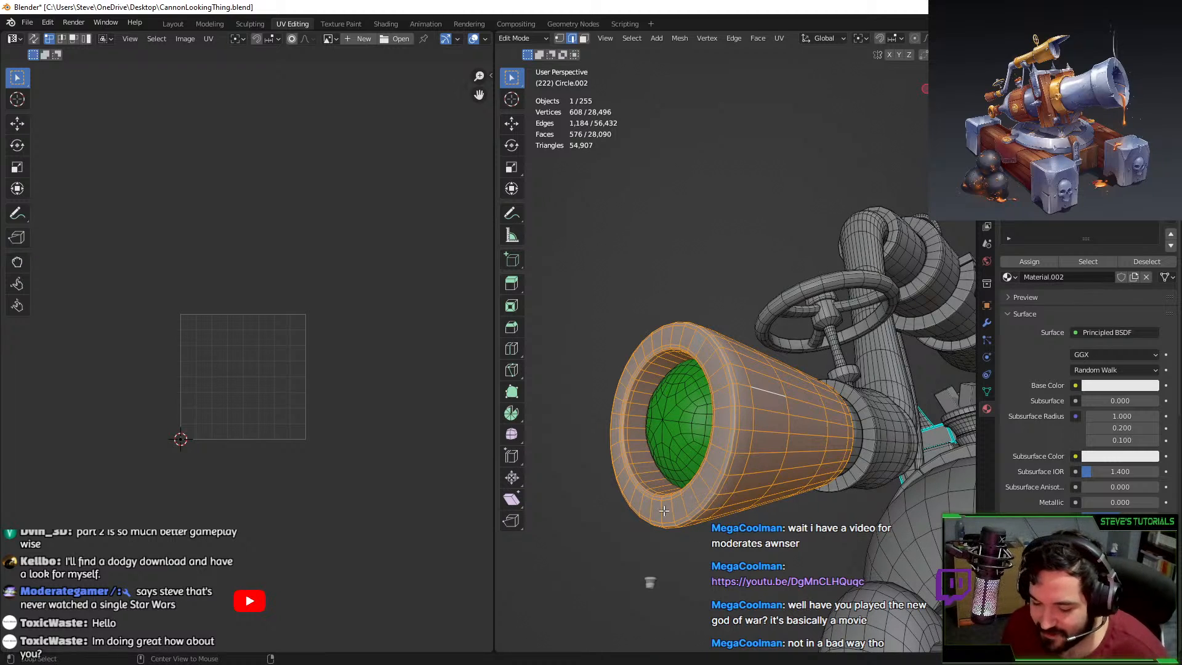
# Mark the barrel's front lip loop as a seam, unwrap the barrel, and assign the green material.
pyautogui.keyDown('alt'); pyautogui.click(664, 509); pyautogui.keyUp('alt')
pyautogui.press('F3')
pyautogui.write('mark sea')
pyautogui.press('Return')
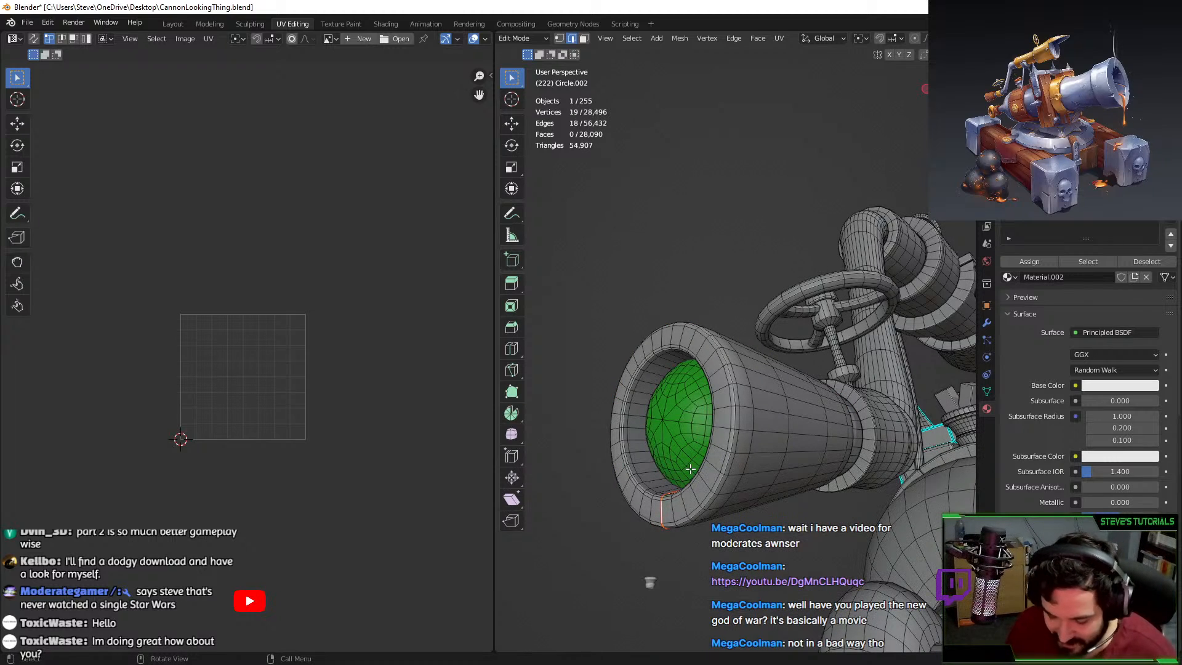
pyautogui.hotkey('ctrl', 'l')
pyautogui.press('u')
pyautogui.press('Escape')
pyautogui.press('l')
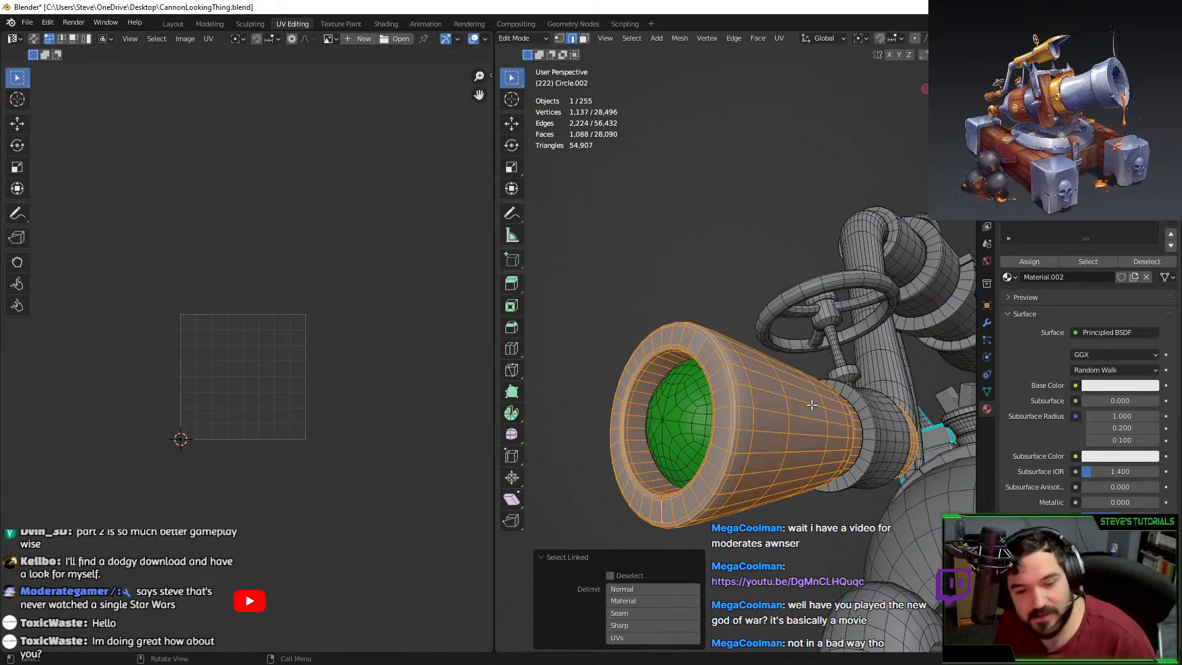
pyautogui.press('u')
pyautogui.click(799, 405)
pyautogui.scroll(2, 231, 337)
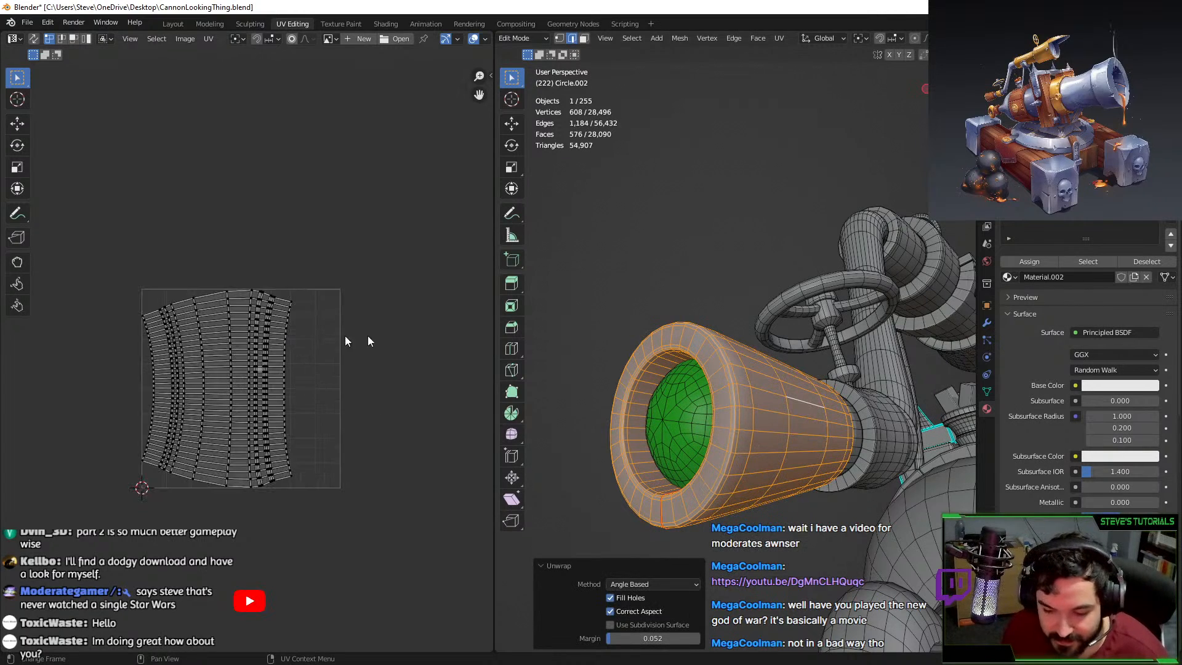
pyautogui.click(1029, 261)
# Scale down the barrel's UV islands and move them up out of the UV square.
pyautogui.press('a')
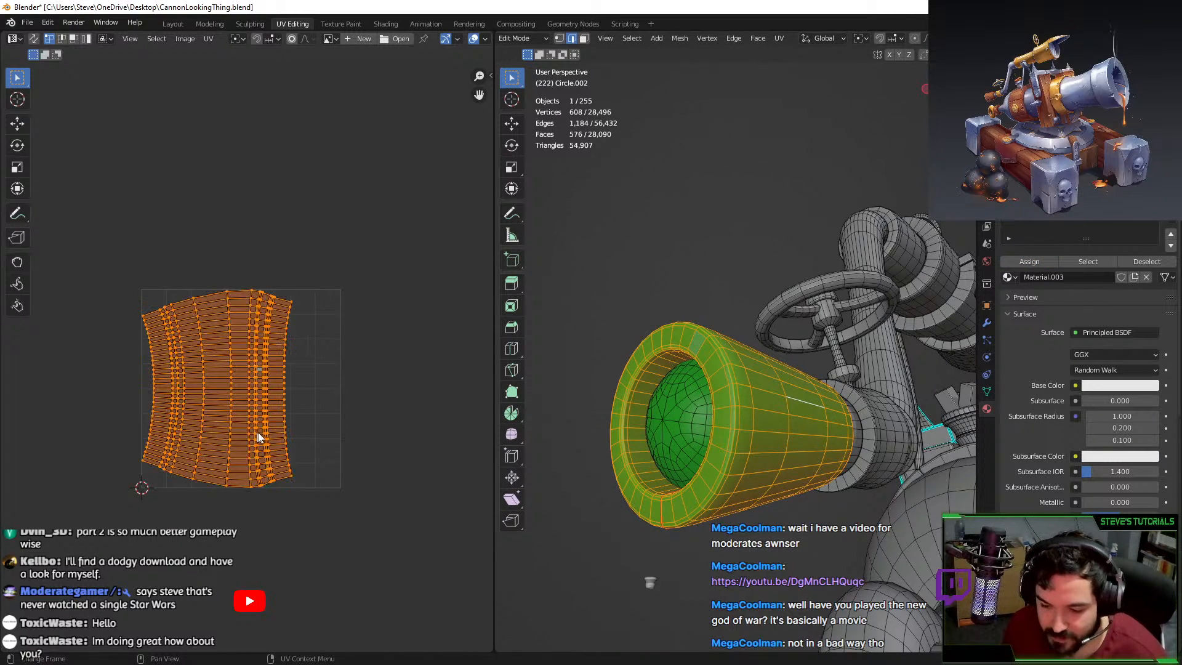
pyautogui.press('g')
pyautogui.click(435, 269)
pyautogui.press('s')
pyautogui.click(422, 259)
pyautogui.press('g')
pyautogui.click(419, 243)
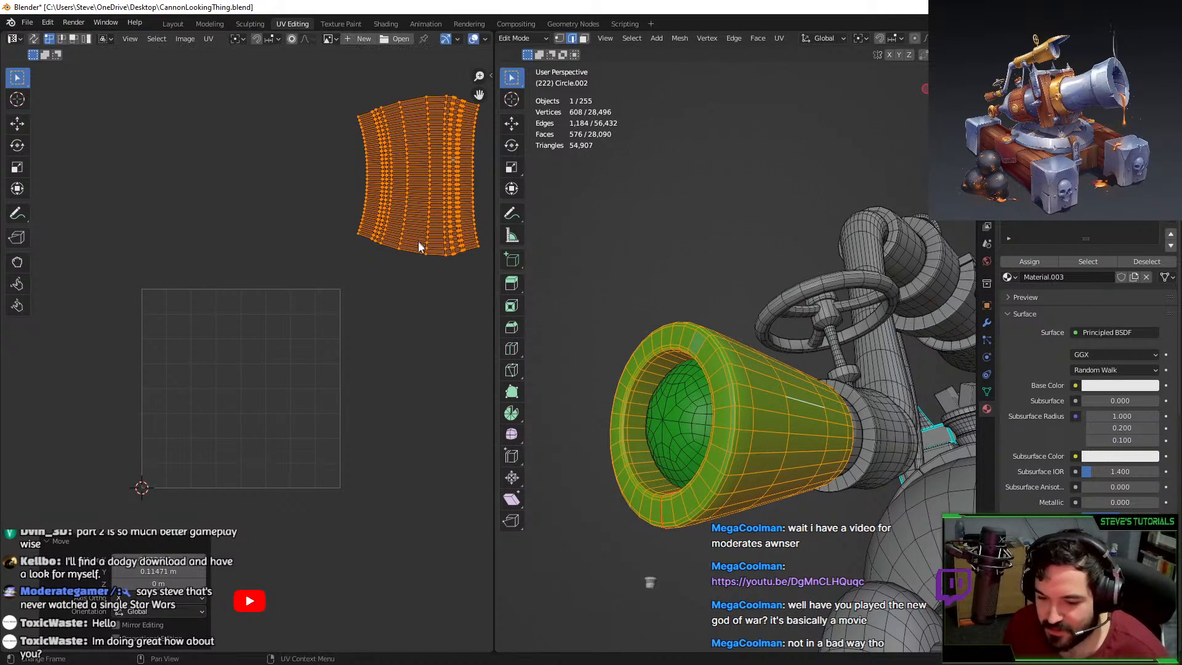
# Select the inner cylinder, hide everything else, and edit Circle.002 on its own facing its opening.
pyautogui.moveTo(723, 399); pyautogui.dragTo(747, 467, button='middle')
pyautogui.click(785, 453)
pyautogui.press('l')
pyautogui.hotkey('shift', 'h')
pyautogui.moveTo(852, 423); pyautogui.dragTo(844, 330, button='middle')
pyautogui.press('Tab')
pyautogui.moveTo(773, 404); pyautogui.dragTo(726, 413, button='middle')
pyautogui.press('Tab')
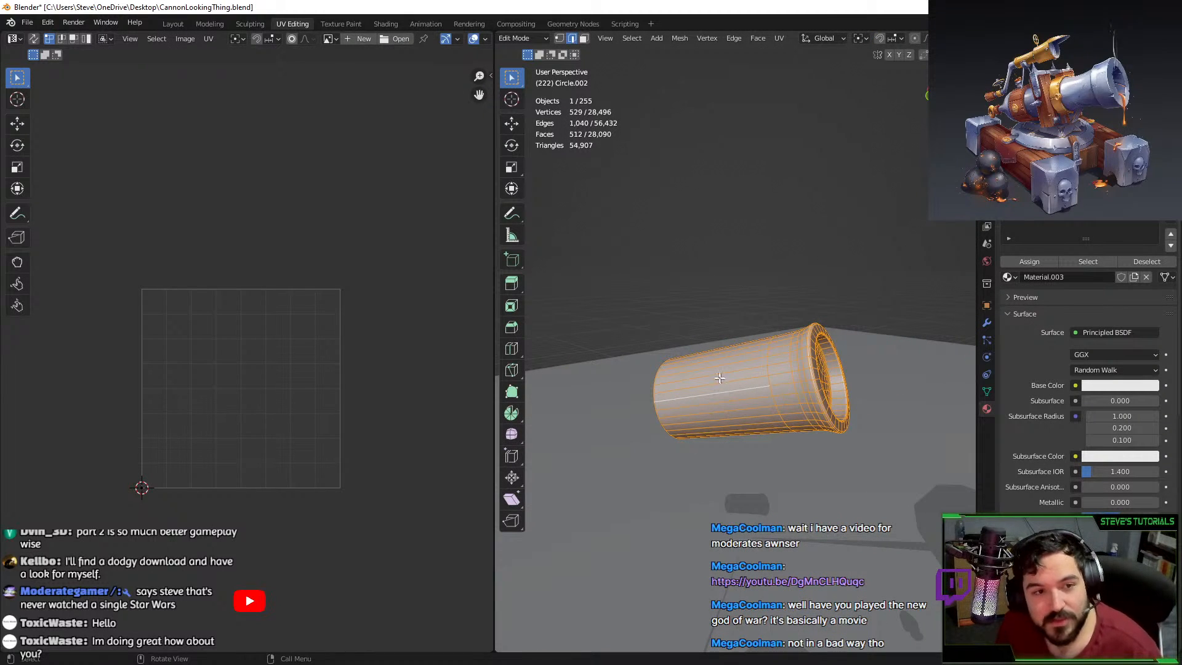
pyautogui.press('Tab')
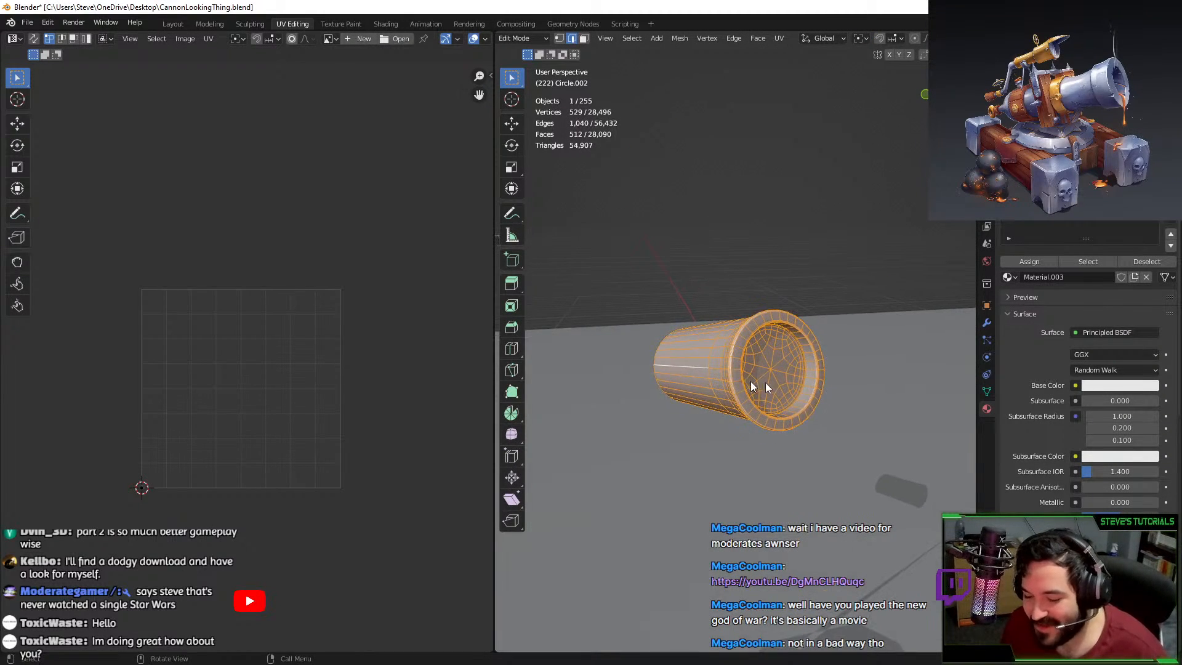
pyautogui.press('KP_Divide')
pyautogui.press('Tab')
pyautogui.moveTo(763, 376); pyautogui.dragTo(647, 347, button='middle')
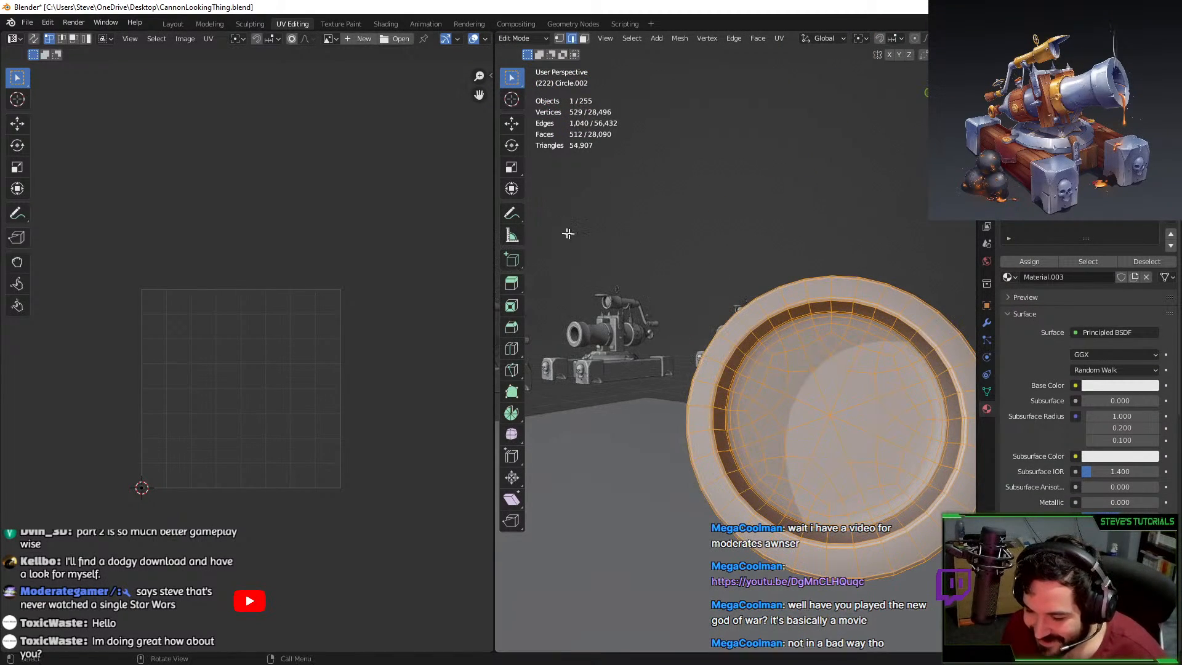
# Delete the inner edge loop and the inner end disc, leaving the barrel end an open tube.
pyautogui.keyDown('alt'); pyautogui.click(770, 341); pyautogui.keyUp('alt')
pyautogui.press('x')
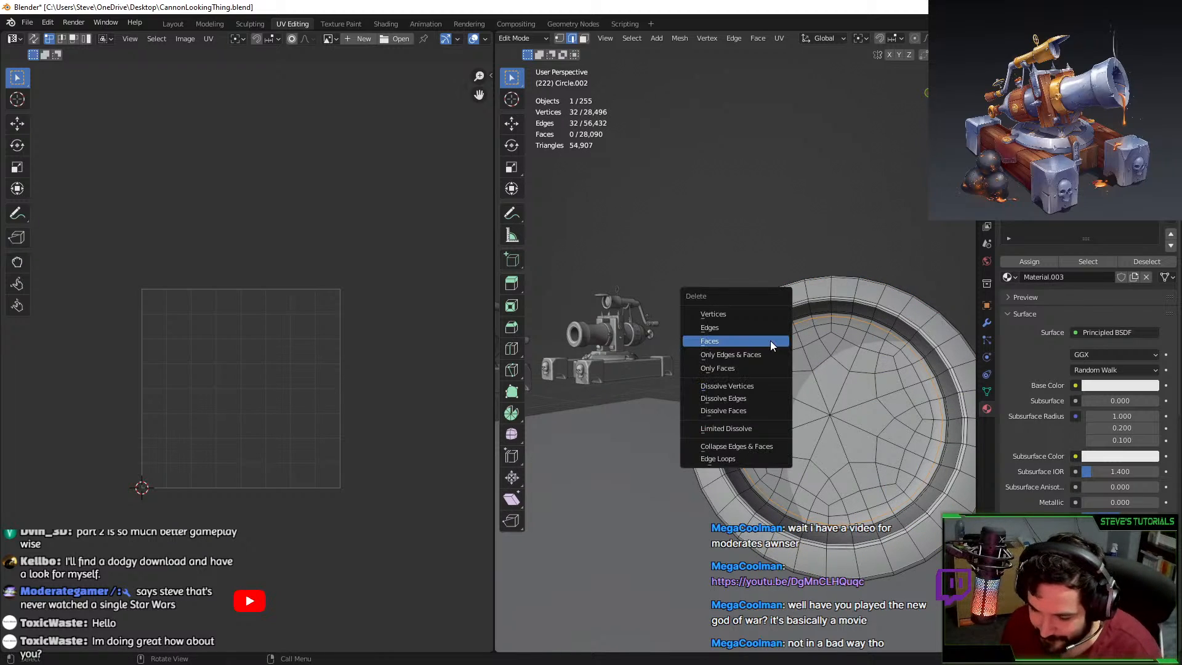
pyautogui.click(765, 311)
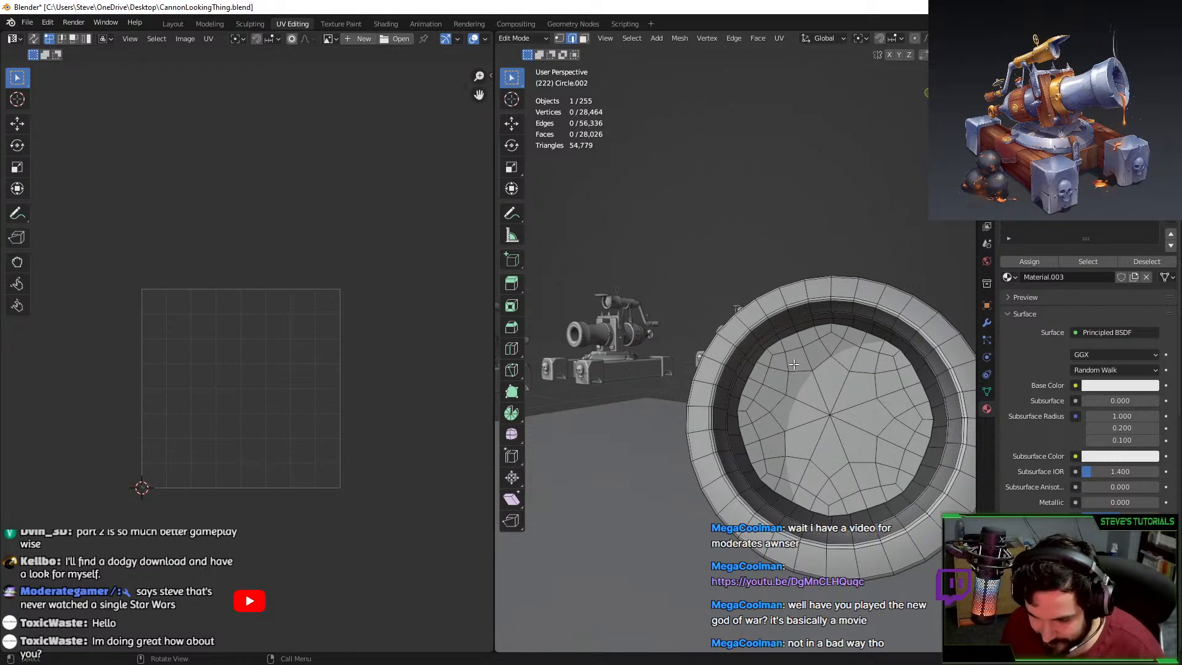
pyautogui.press('l')
pyautogui.press('x')
pyautogui.click(792, 363)
pyautogui.press('Tab')
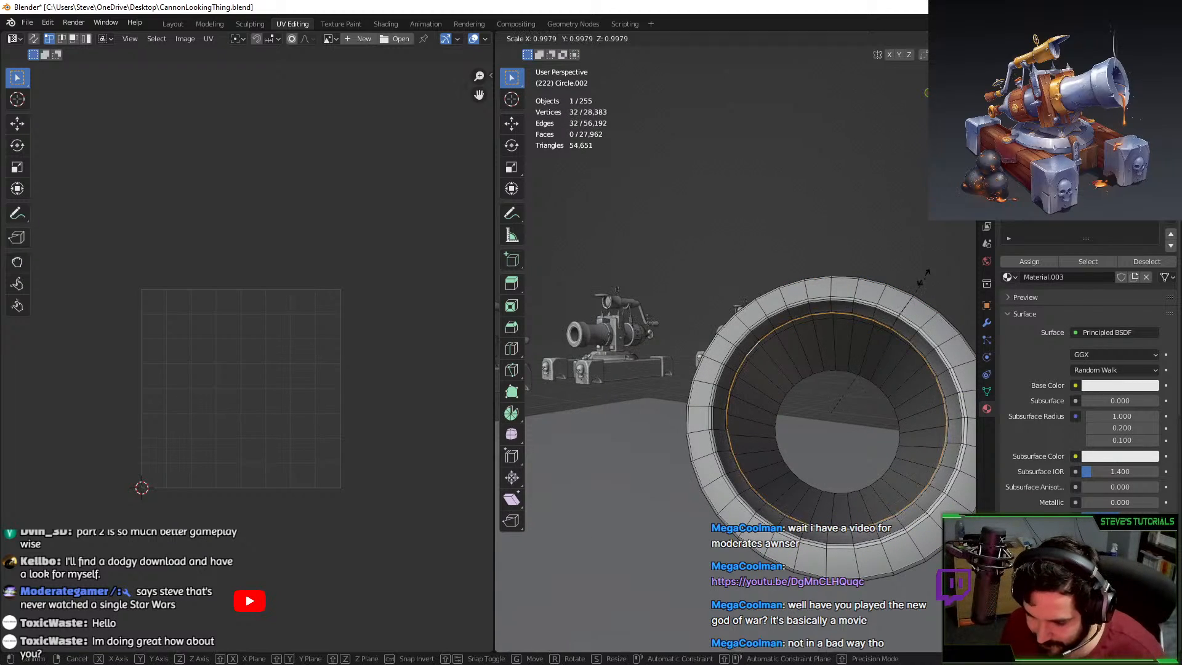
# Unhide the whole mesh, clear the selection, and isolate the connected barrel piece.
pyautogui.moveTo(754, 347); pyautogui.dragTo(751, 323, button='middle')
pyautogui.press('Tab')
pyautogui.hotkey('alt', 'h')
pyautogui.hotkey('alt', 'a')
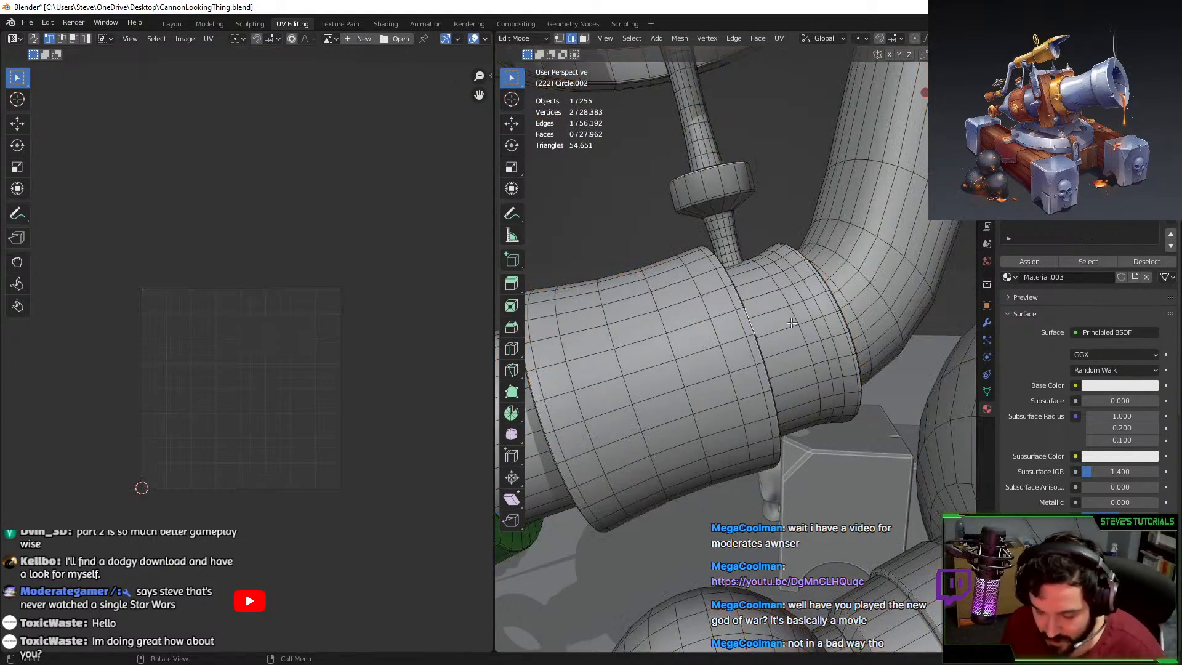
pyautogui.press('l')
pyautogui.hotkey('shift', 'h')
# Try a loop cut around the barrel, then cancel and undo it.
pyautogui.hotkey('ctrl', 'r')
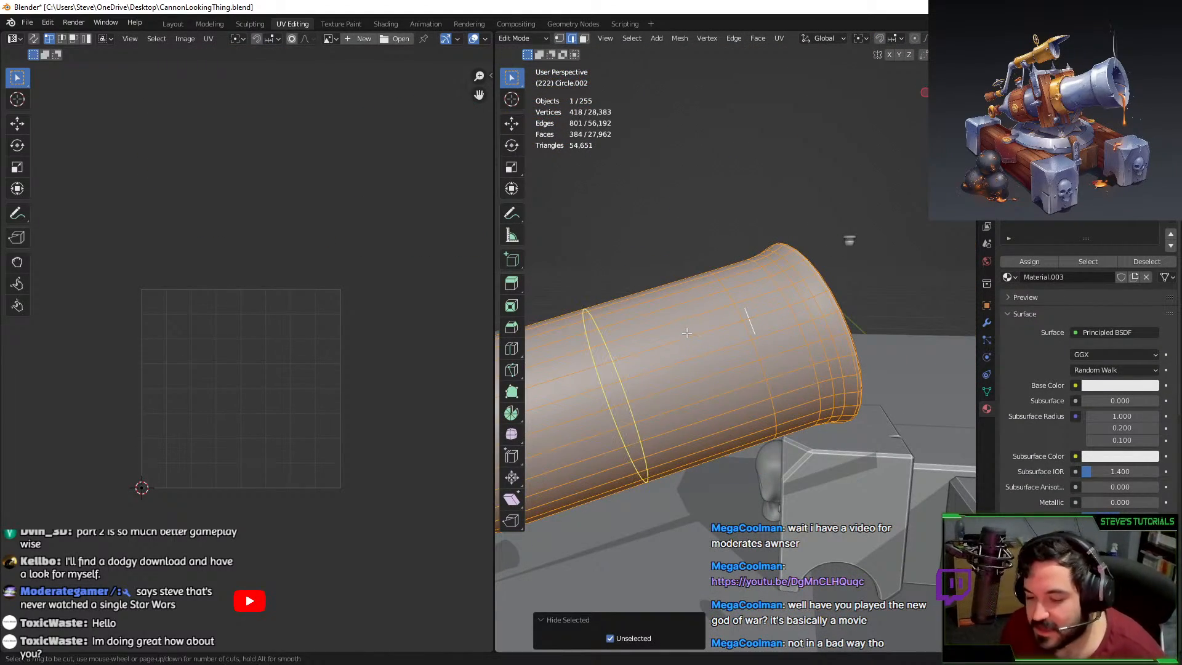
pyautogui.click(687, 332)
pyautogui.rightClick(688, 332)
pyautogui.scroll(-2, 693, 333)
pyautogui.press('g')
pyautogui.rightClick(730, 329)
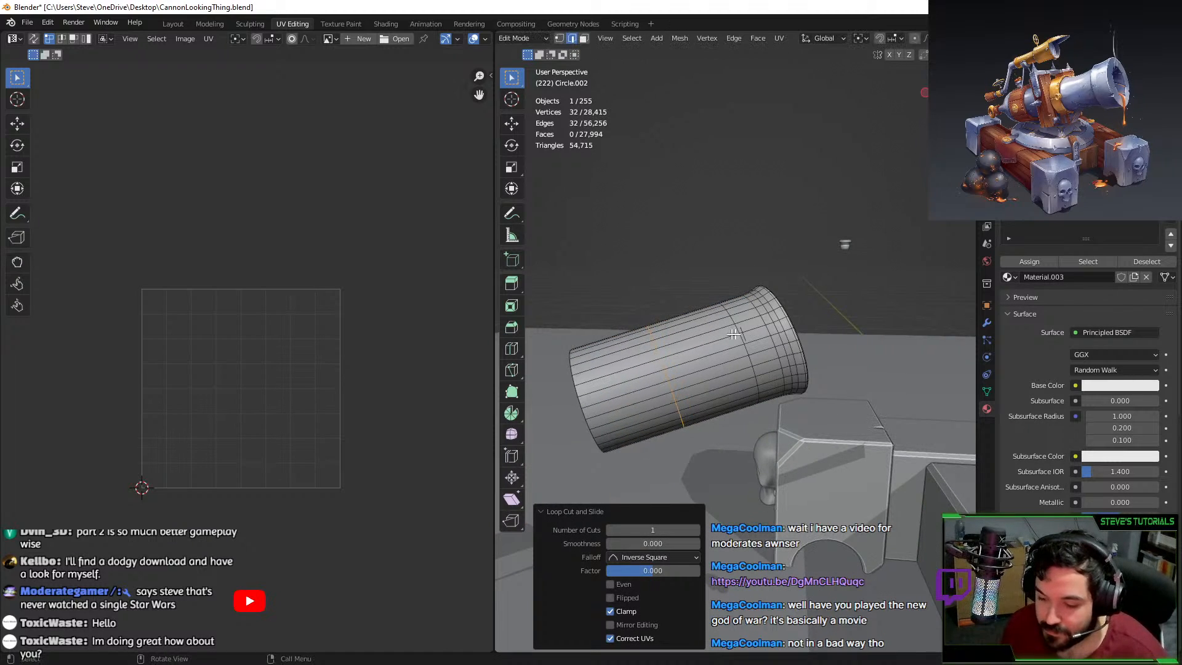
pyautogui.scroll(3, 738, 326)
pyautogui.hotkey('ctrl', 'z')
# Remove the stray edge on the barrel by deleting its vertices.
pyautogui.click(755, 321)
pyautogui.press('x')
pyautogui.moveTo(752, 323); pyautogui.dragTo(734, 315, button='middle')
pyautogui.press('x')
pyautogui.click(733, 315)
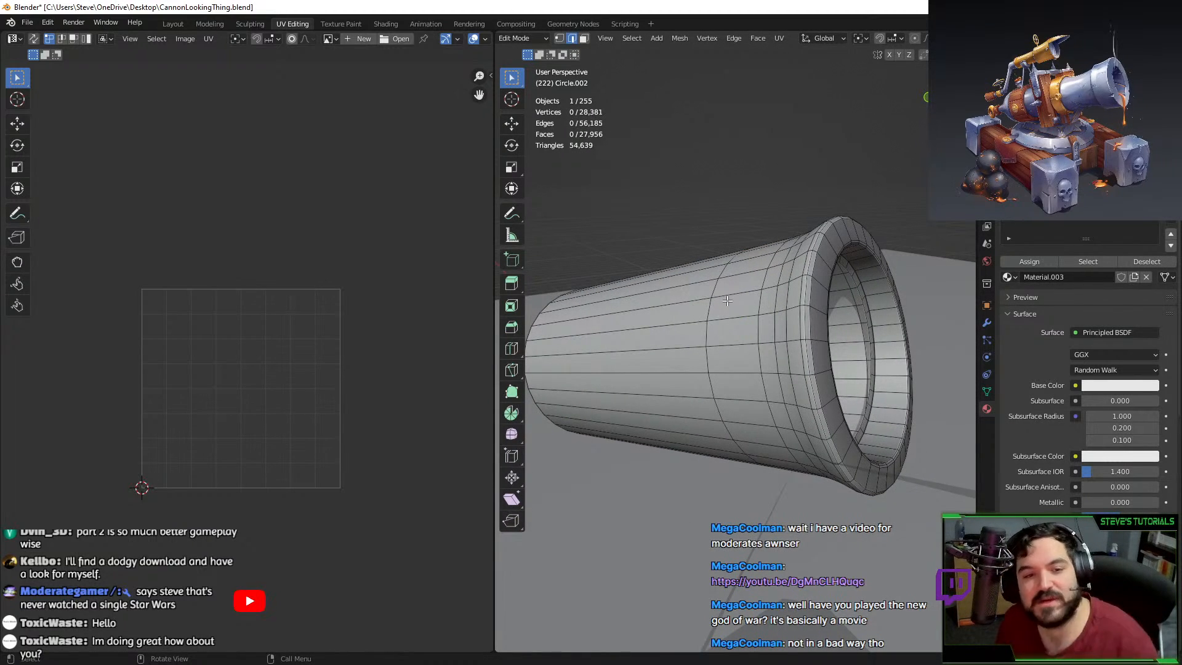
# Select the connected ring collar and an edge line across it for a seam.
pyautogui.moveTo(634, 250); pyautogui.dragTo(809, 402, button='middle')
pyautogui.press('Tab')
pyautogui.hotkey('ctrl', 'z')
pyautogui.hotkey('ctrl', 'z')
pyautogui.hotkey('ctrl', 'z')
pyautogui.hotkey('ctrl', 'z')
pyautogui.hotkey('ctrl', 'z')
pyautogui.press('l')
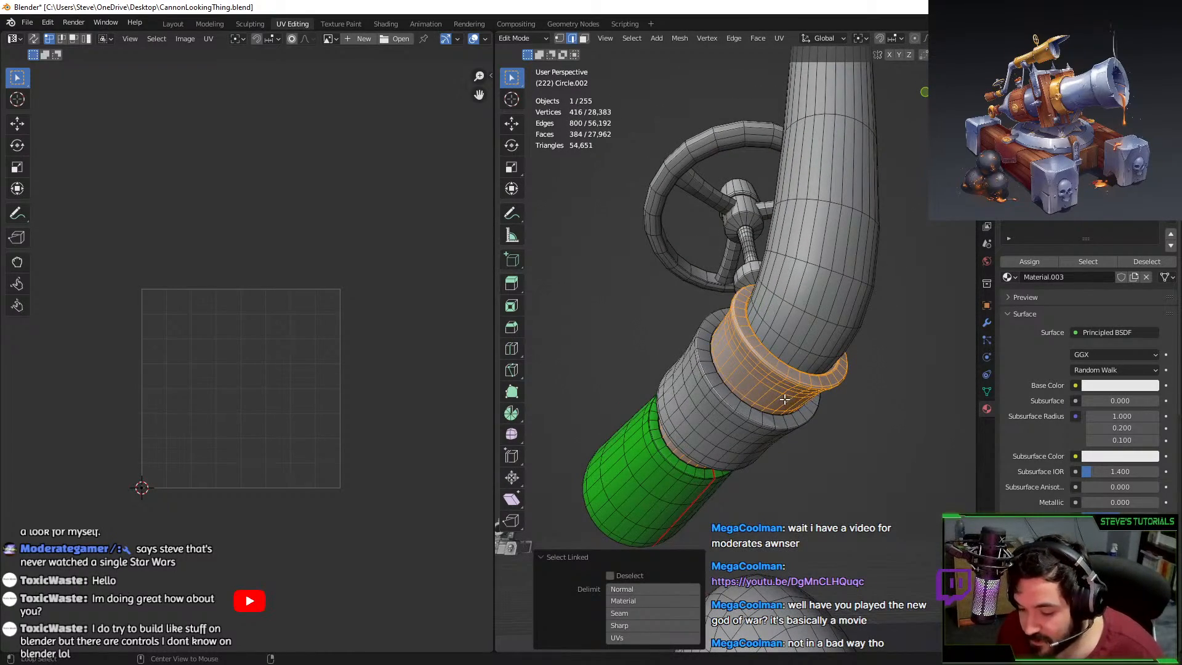
pyautogui.keyDown('alt'); pyautogui.click(784, 399); pyautogui.keyUp('alt')
# Mark the selected ring edges as a seam using the F3 'mark' search.
pyautogui.scroll(6, 548, 233)
pyautogui.keyDown('shift'); pyautogui.moveTo(547, 232); pyautogui.dragTo(720, 354, button='middle'); pyautogui.keyUp('shift')
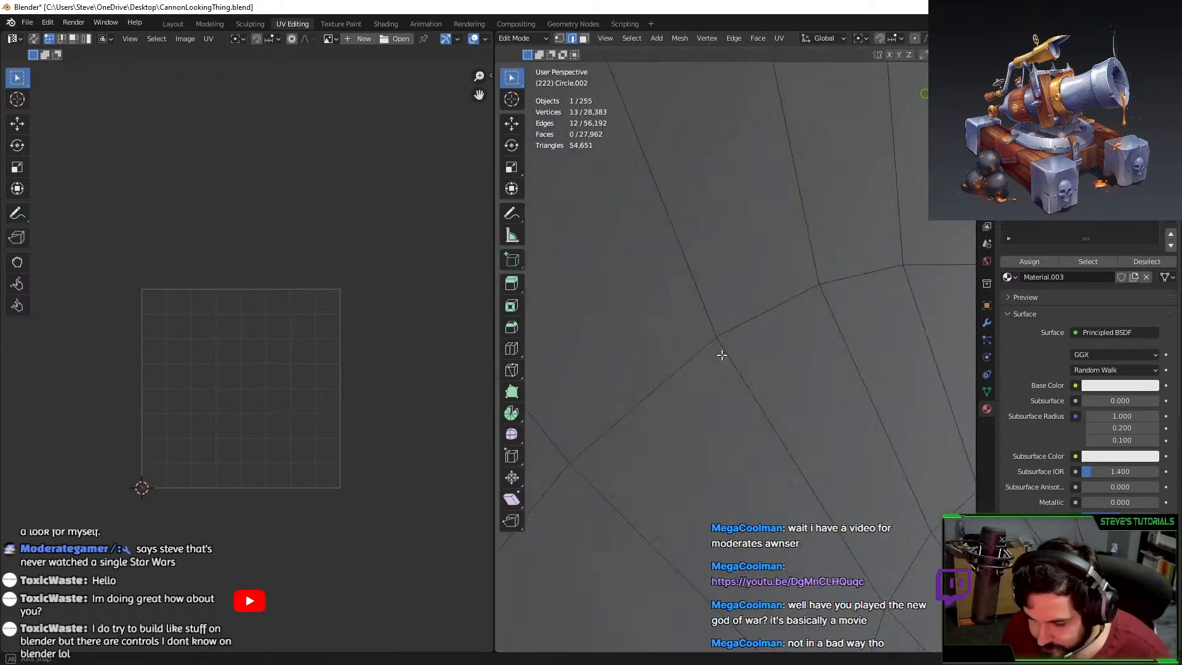
pyautogui.scroll(-4, 737, 357)
pyautogui.press('F3')
pyautogui.write('mark s')
pyautogui.press('Return')
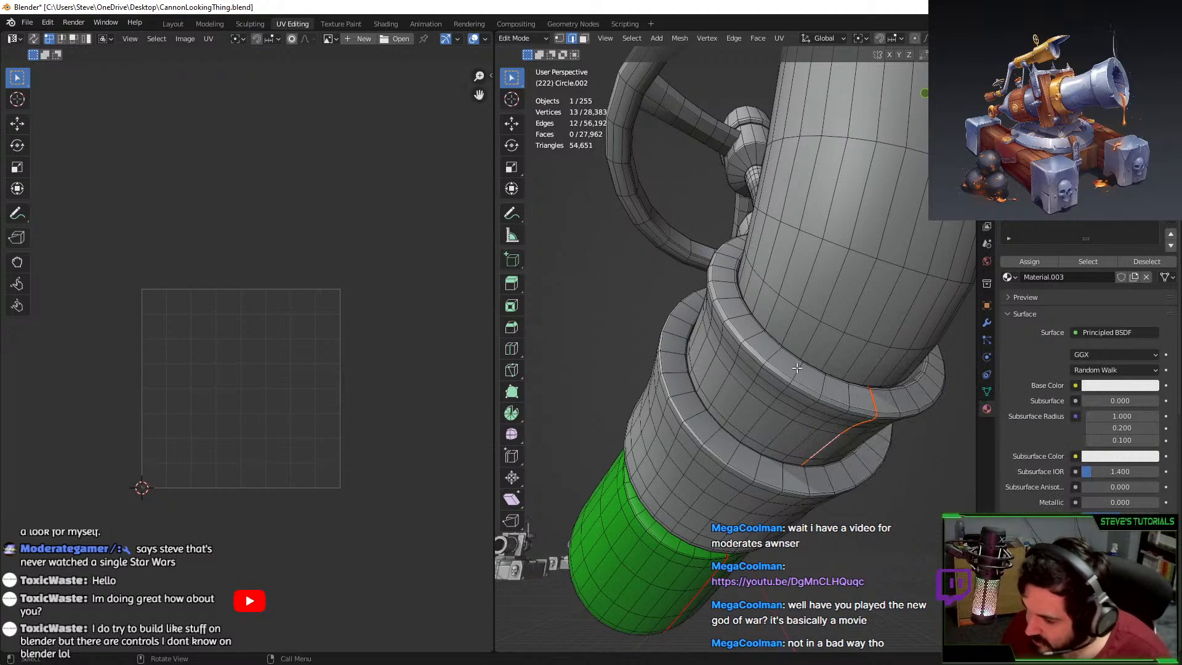
# Unwrap the first ring collar, assign it the green material and move its UV island aside.
pyautogui.press('l')
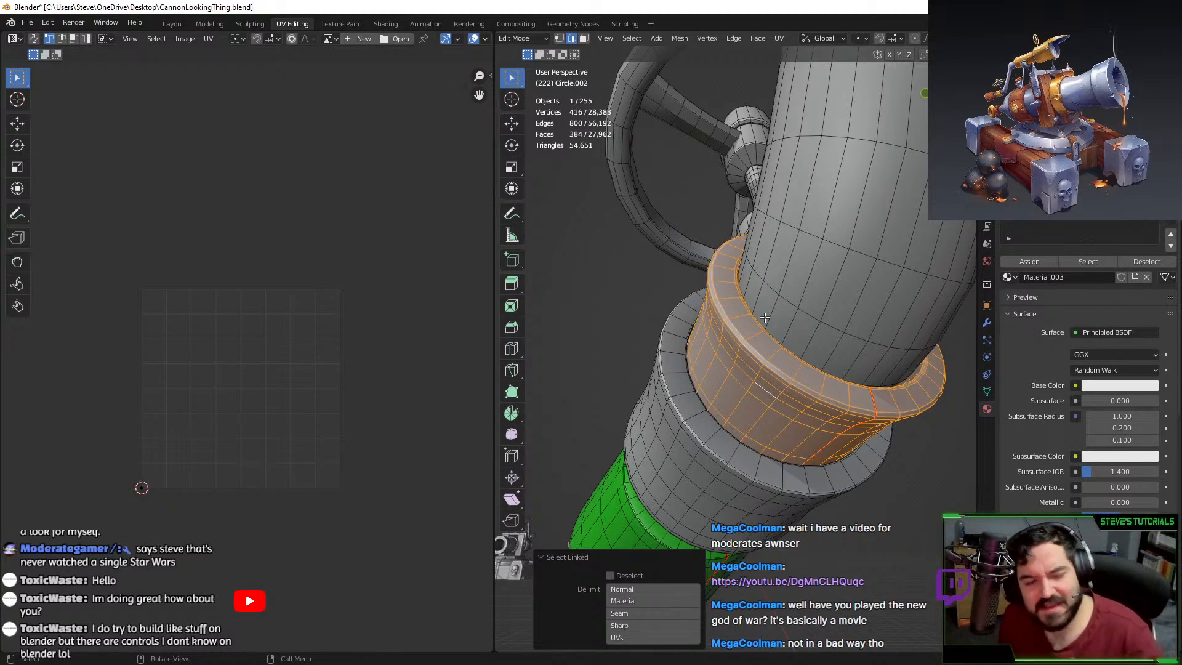
pyautogui.press('u')
pyautogui.click(764, 317)
pyautogui.press('a')
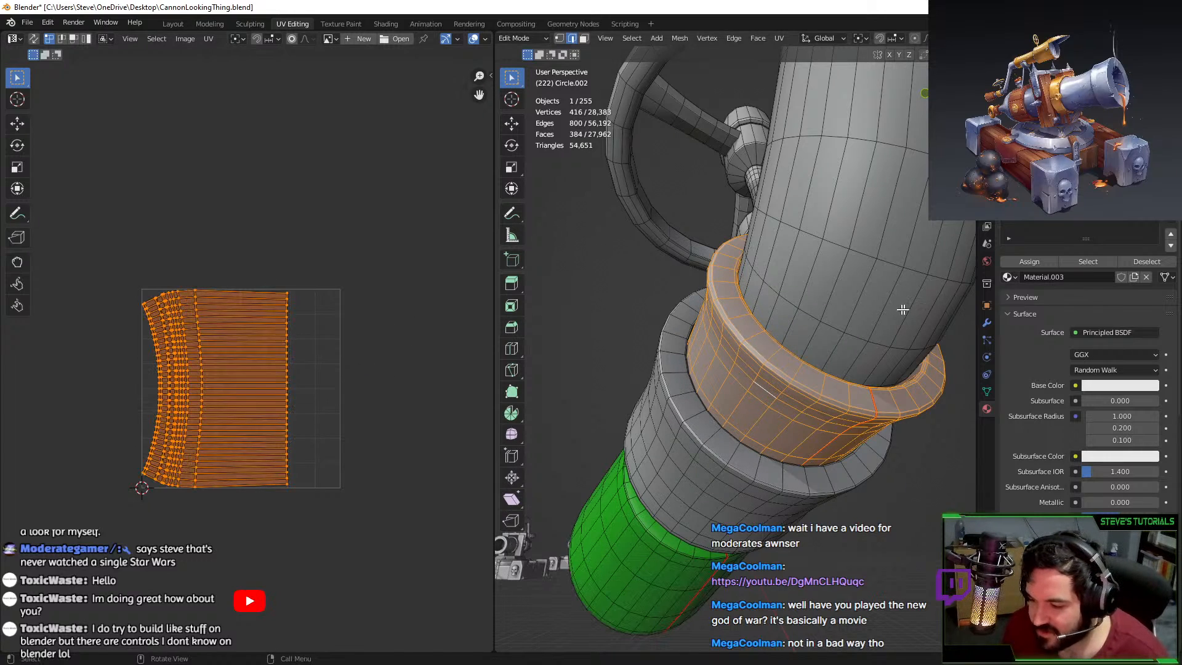
pyautogui.click(1041, 264)
pyautogui.scroll(-5, 393, 363)
pyautogui.press('g')
pyautogui.click(389, 464)
# Select the grey collar on the handle, briefly isolating it before restoring the hidden geometry.
pyautogui.moveTo(671, 394); pyautogui.dragTo(782, 400, button='middle')
pyautogui.press('Tab')
pyautogui.moveTo(781, 400); pyautogui.dragTo(821, 424, button='middle')
pyautogui.press('Tab')
pyautogui.click(693, 373)
pyautogui.hotkey('ctrl', 'l')
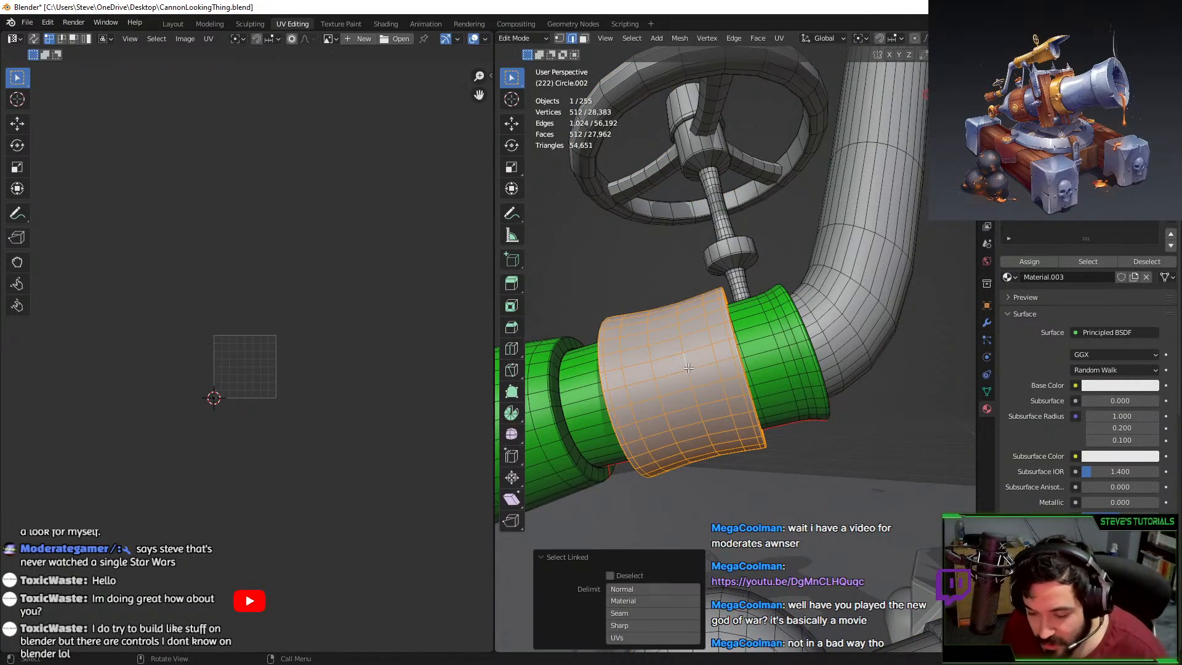
pyautogui.hotkey('shift', 'h')
pyautogui.moveTo(695, 373); pyautogui.dragTo(653, 369, button='middle')
pyautogui.hotkey('ctrl', 'z')
# Select the whole grey collar section via its edge loops and assign the green material.
pyautogui.keyDown('alt'); pyautogui.click(639, 350); pyautogui.keyUp('alt')
pyautogui.scroll(8, 688, 419)
pyautogui.scroll(3, 778, 442)
pyautogui.moveTo(689, 419); pyautogui.dragTo(804, 463, button='middle')
pyautogui.scroll(-6, 778, 442)
pyautogui.keyDown('alt'); pyautogui.keyDown('shift'); pyautogui.click(820, 516); pyautogui.keyUp('shift'); pyautogui.keyUp('alt')
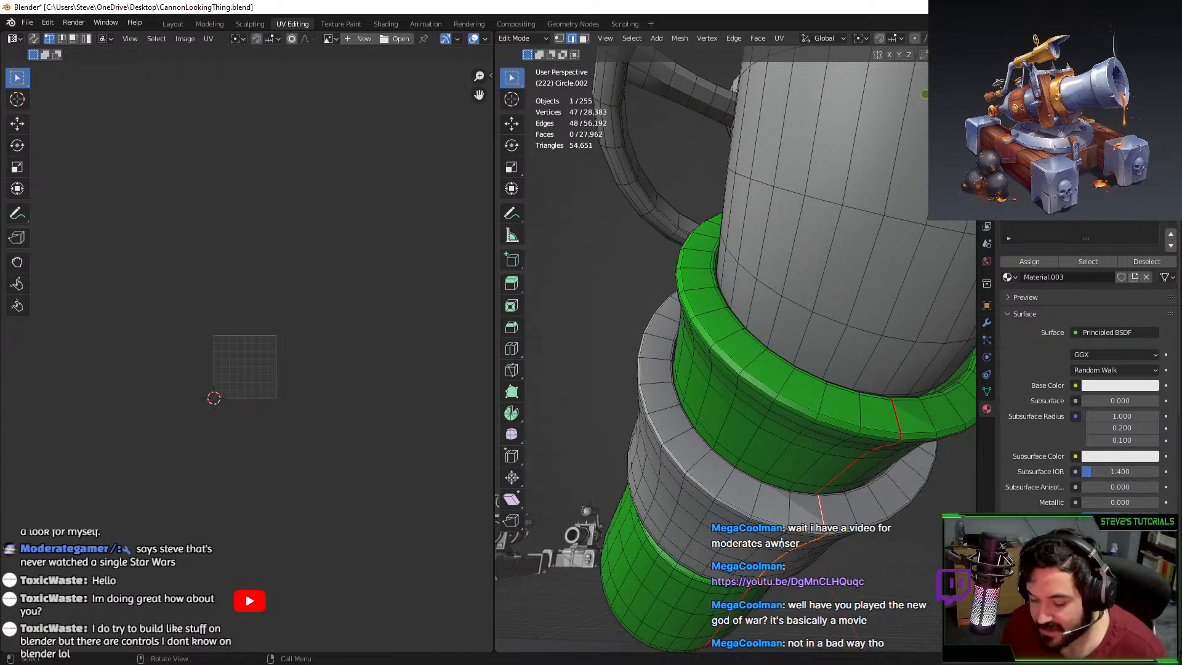
pyautogui.hotkey('ctrl', 'l')
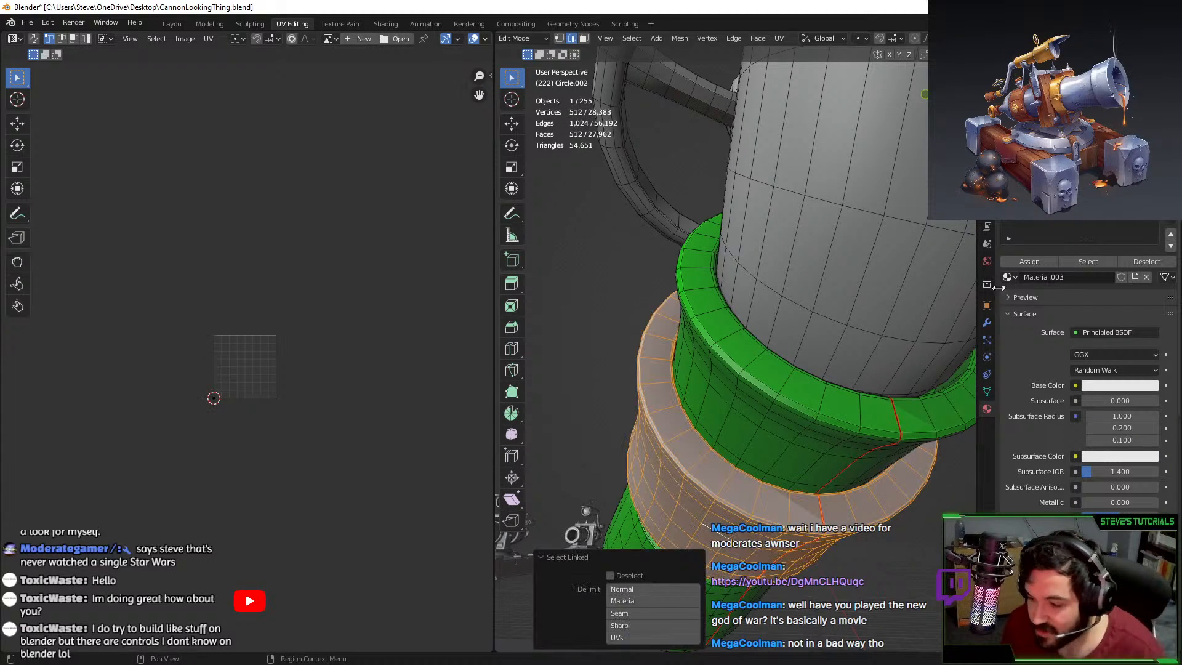
pyautogui.click(1029, 261)
# Unwrap the grey collar's UVs and move its UV island aside.
pyautogui.moveTo(850, 345); pyautogui.dragTo(818, 384, button='middle')
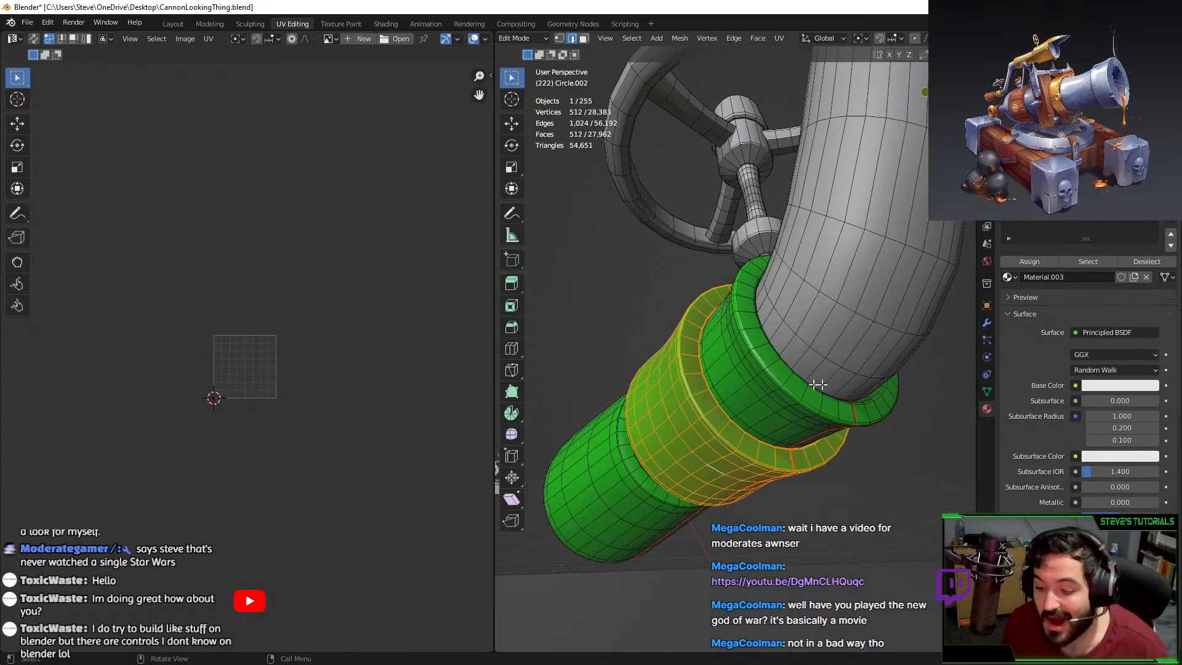
pyautogui.press('u')
pyautogui.click(789, 405)
pyautogui.scroll(3, 385, 380)
pyautogui.press('a')
pyautogui.press('g')
pyautogui.click(276, 538)
pyautogui.scroll(2, 324, 479)
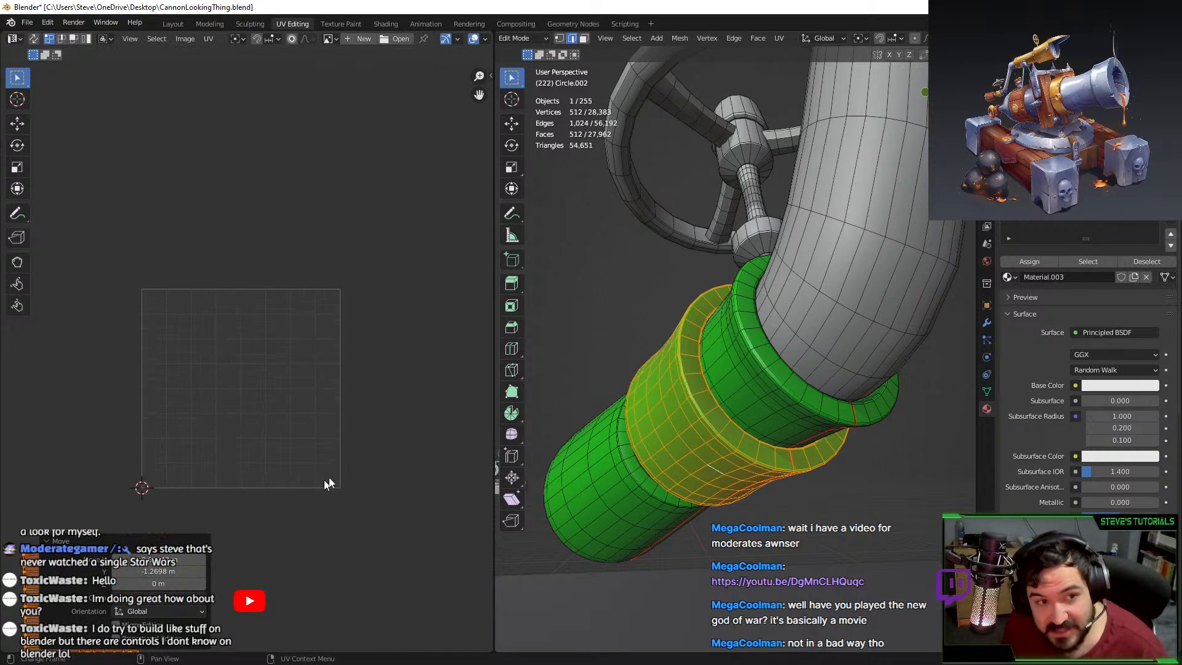
pyautogui.moveTo(733, 425); pyautogui.dragTo(802, 452, button='middle')
# Return to object mode, clear the selection and add a new cube mesh.
pyautogui.press('Tab')
pyautogui.scroll(-5, 831, 396)
pyautogui.click(855, 298)
pyautogui.scroll(-8, 855, 302)
pyautogui.hotkey('shift', 'a')
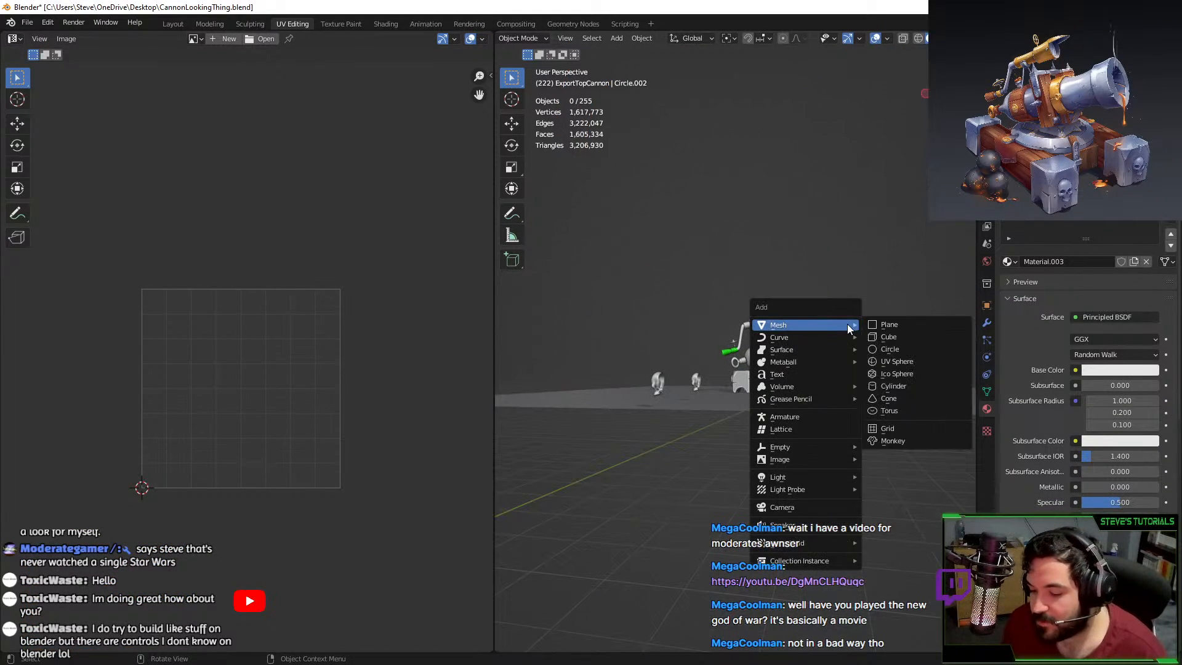
pyautogui.click(867, 336)
pyautogui.scroll(-5, 865, 335)
pyautogui.moveTo(865, 337); pyautogui.dragTo(827, 380, button='middle')
pyautogui.press('g')
pyautogui.press('y')
pyautogui.click(864, 372)
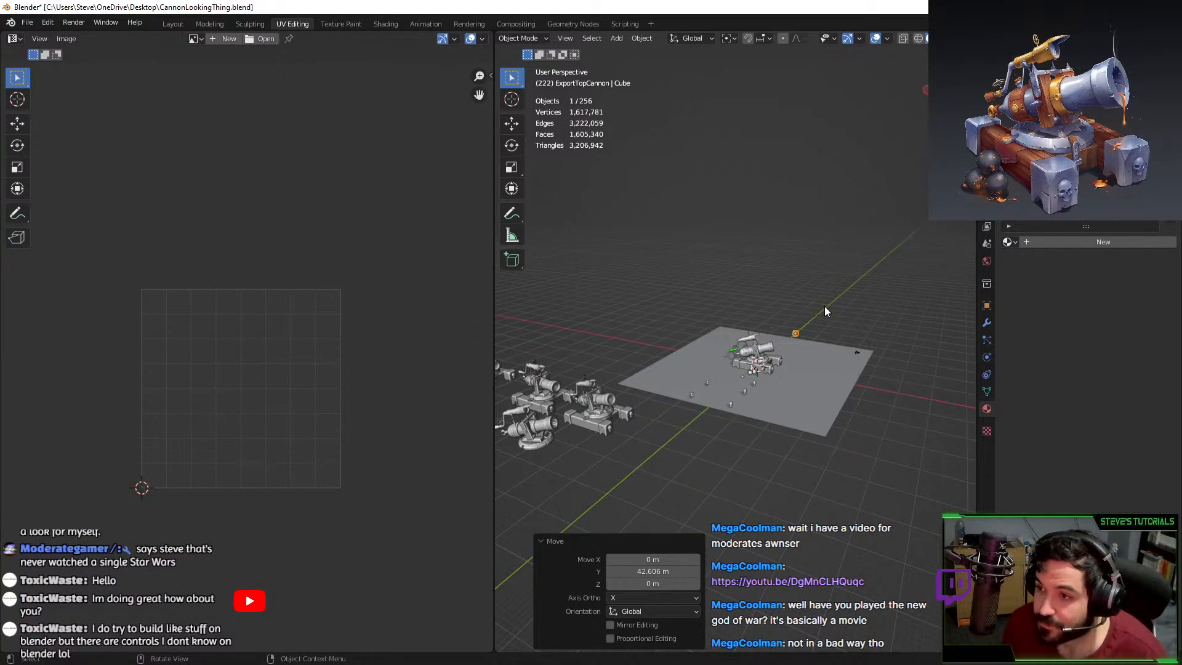
pyautogui.press('KP_Decimal')
pyautogui.press('s')
pyautogui.press('x')
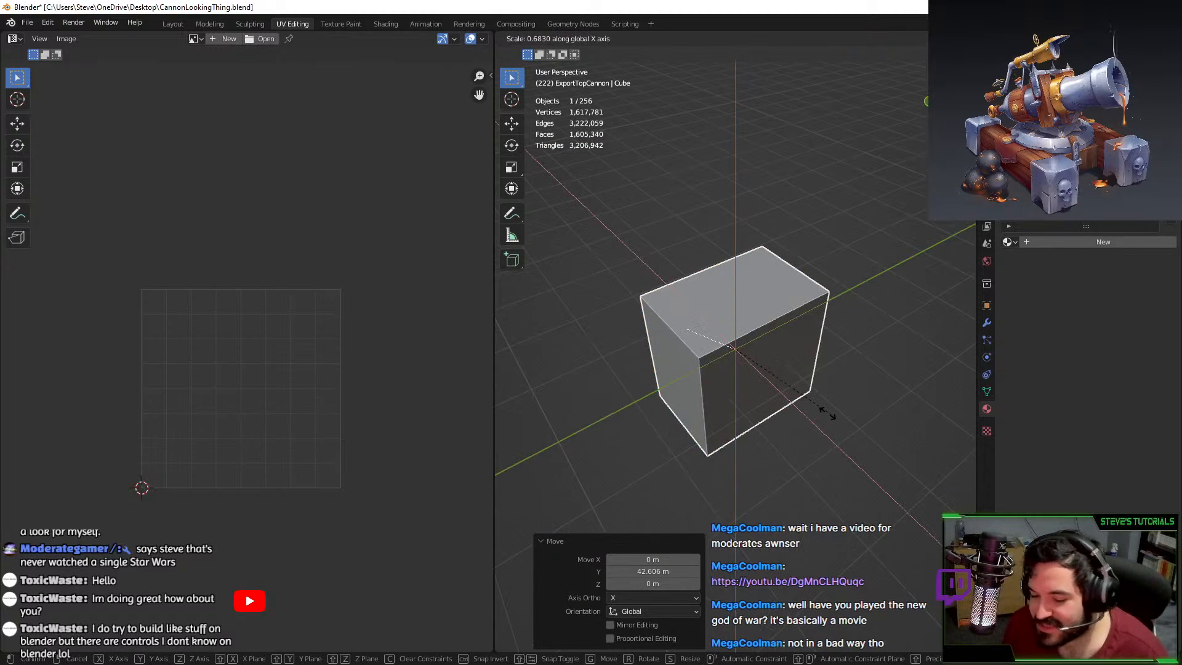
pyautogui.press('Escape')
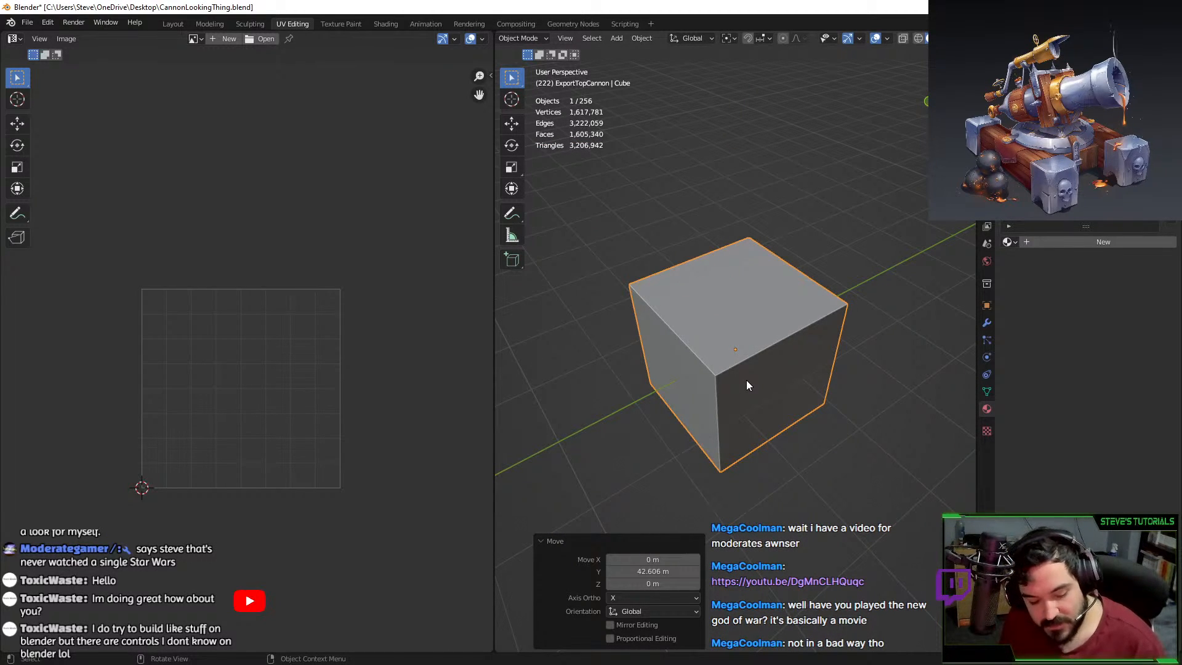
pyautogui.press('s')
pyautogui.press('Escape')
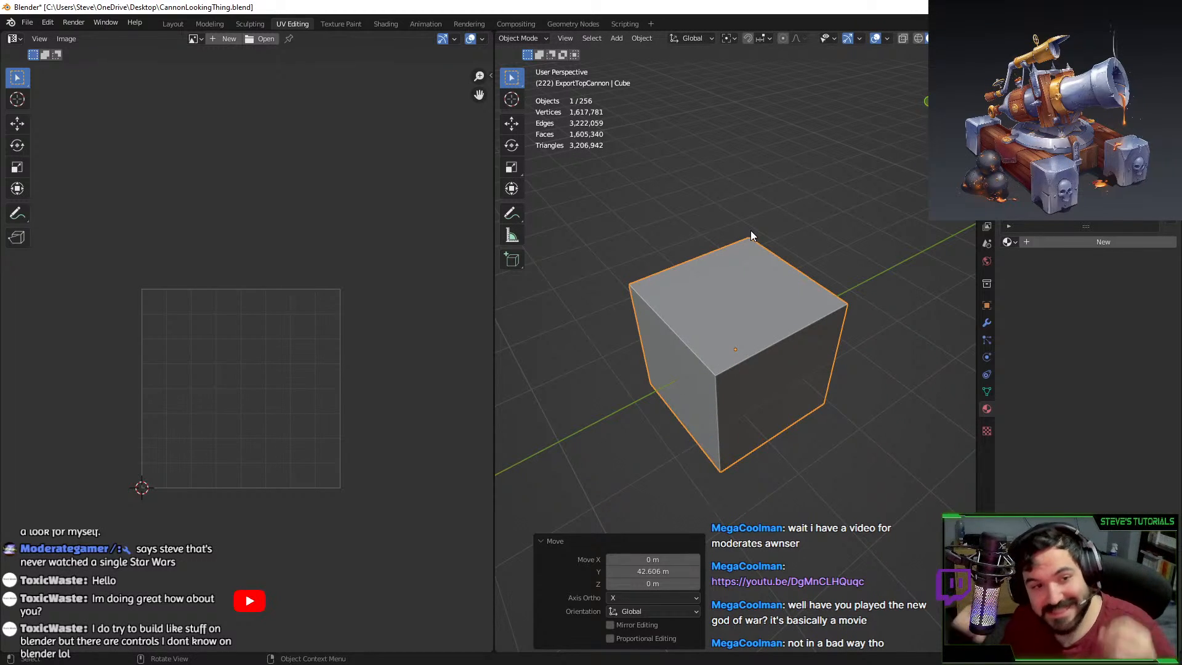
pyautogui.press('a')
pyautogui.press('s')
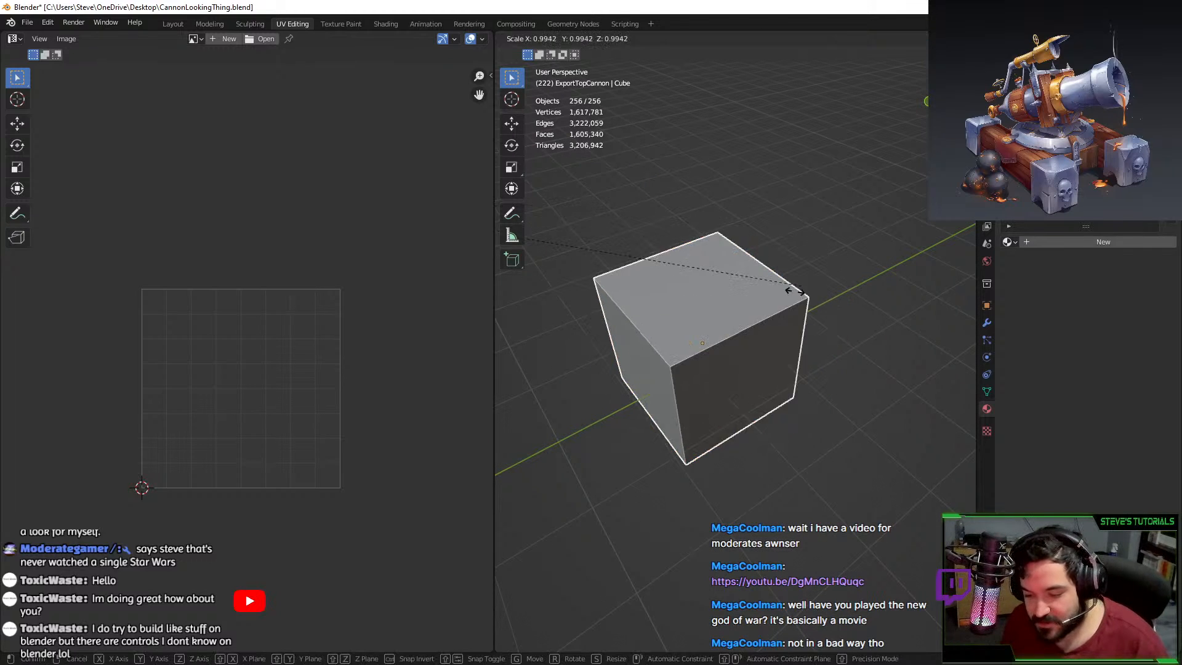
pyautogui.rightClick(793, 283)
pyautogui.scroll(-3, 796, 279)
pyautogui.moveTo(796, 278); pyautogui.dragTo(644, 232, button='middle')
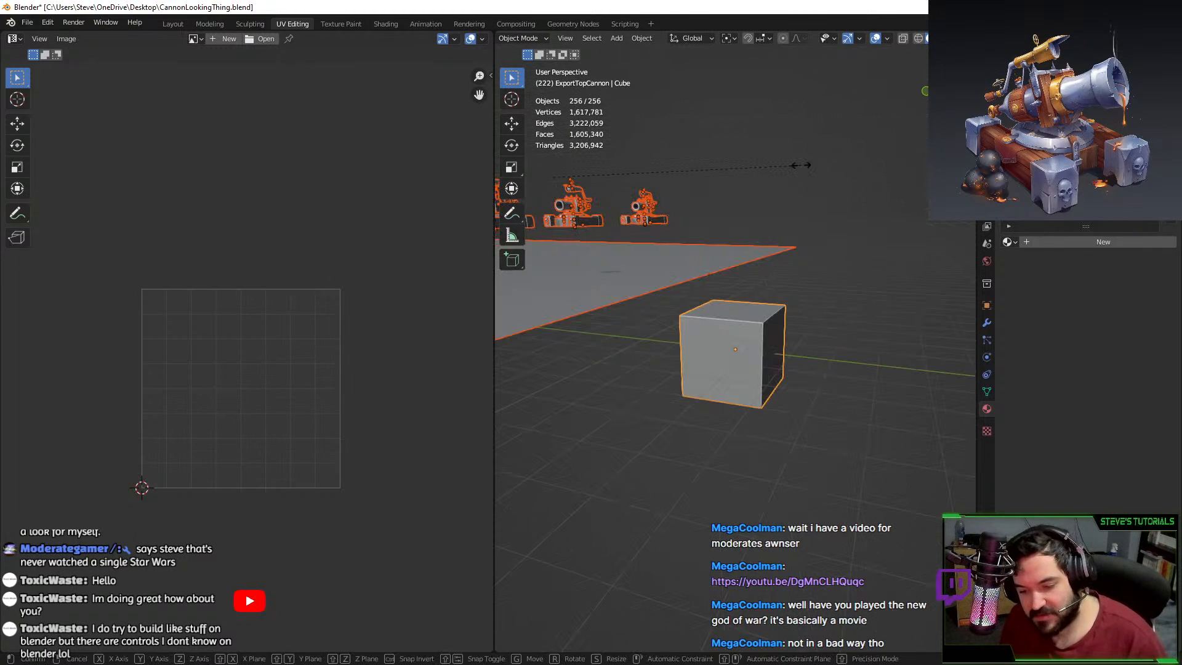
pyautogui.click(747, 361)
pyautogui.scroll(-2, 846, 316)
pyautogui.moveTo(846, 317); pyautogui.dragTo(893, 335, button='middle')
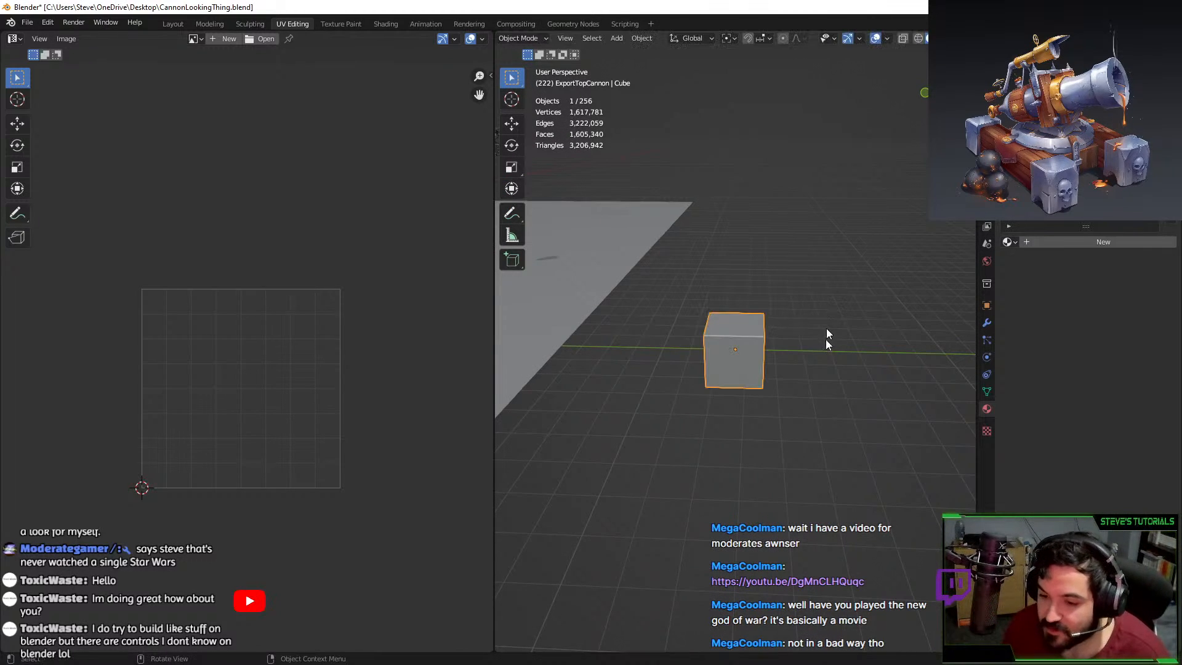
pyautogui.scroll(3, 826, 328)
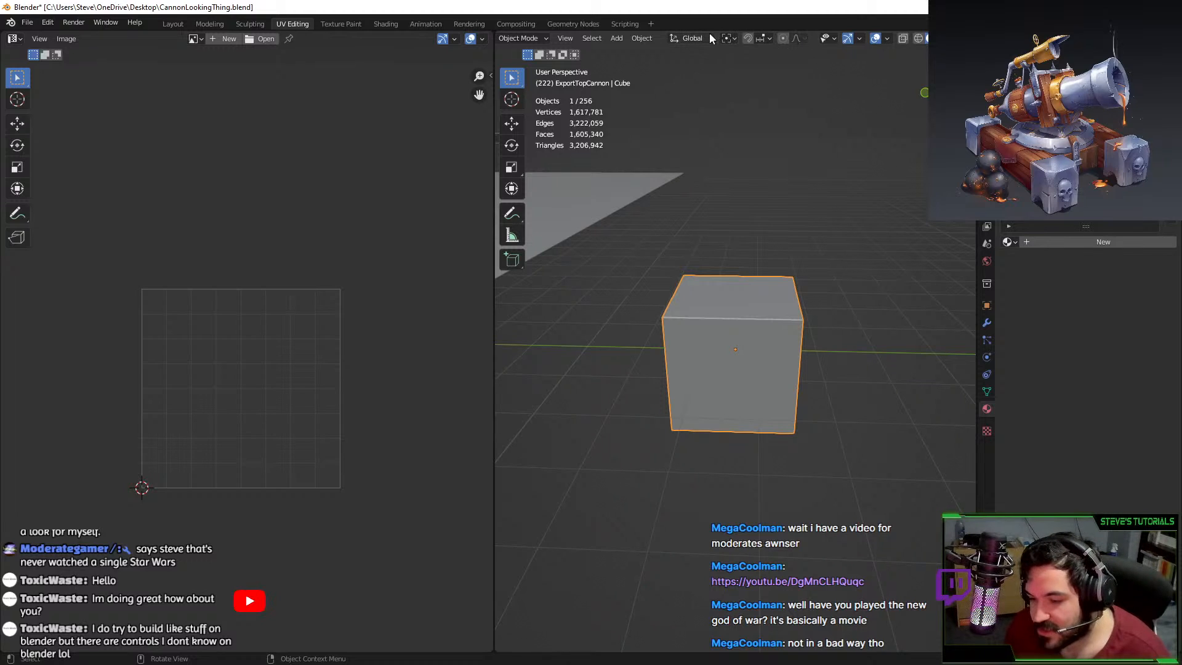
pyautogui.click(761, 40)
pyautogui.click(732, 40)
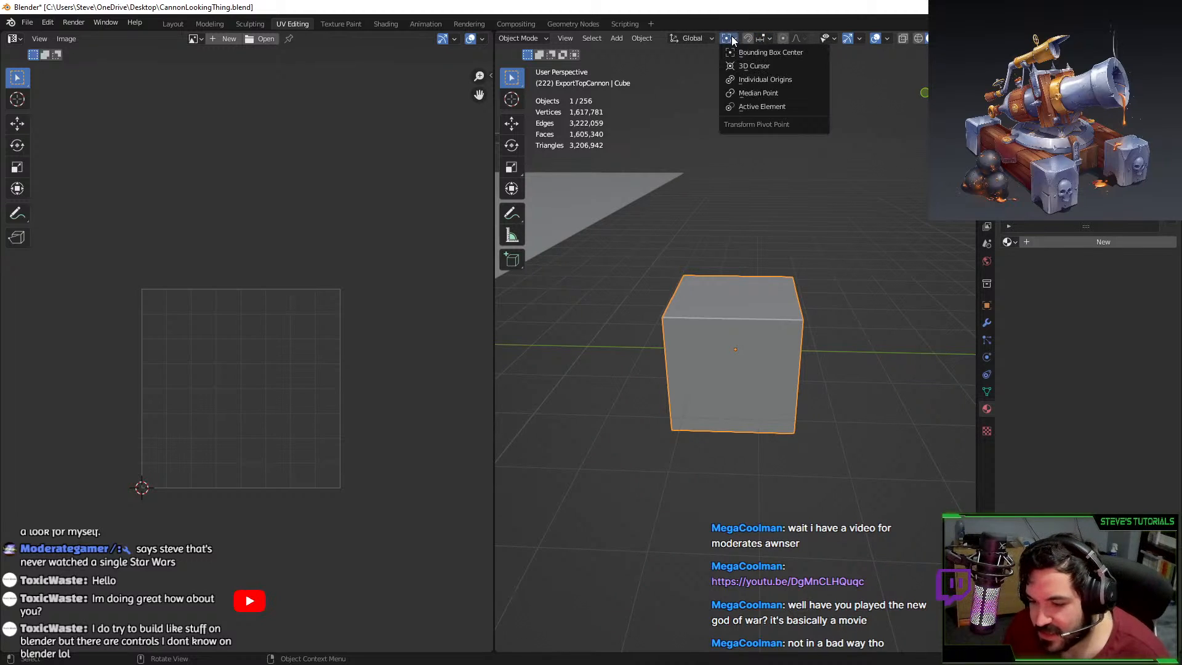
pyautogui.click(758, 93)
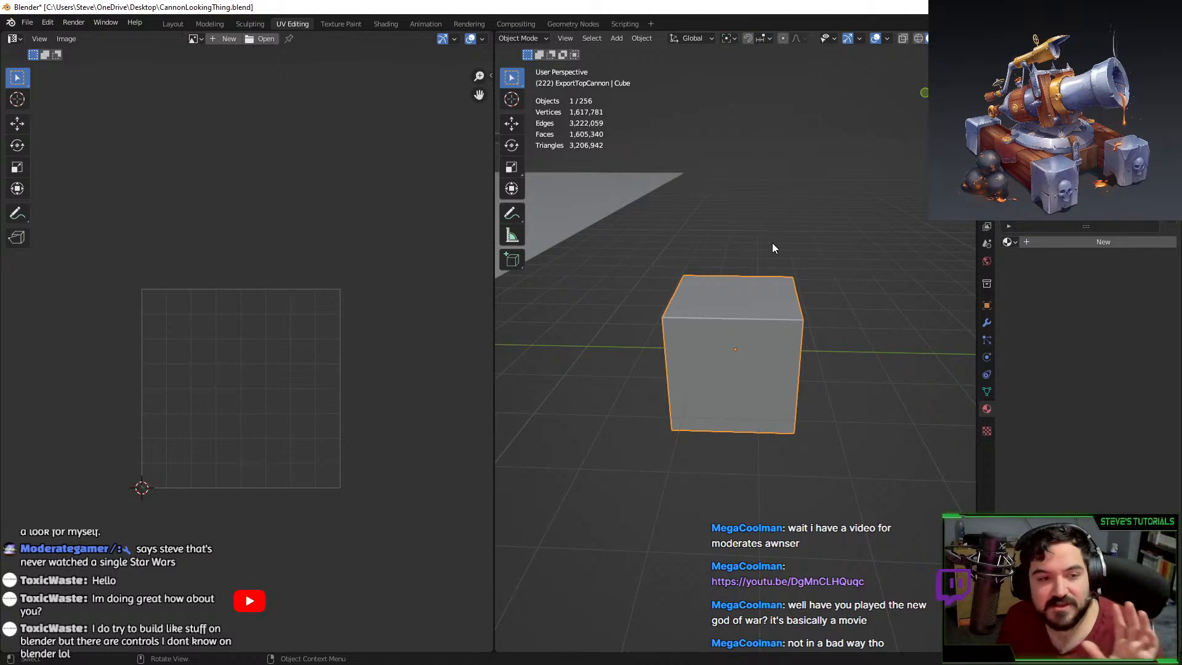
pyautogui.click(755, 357)
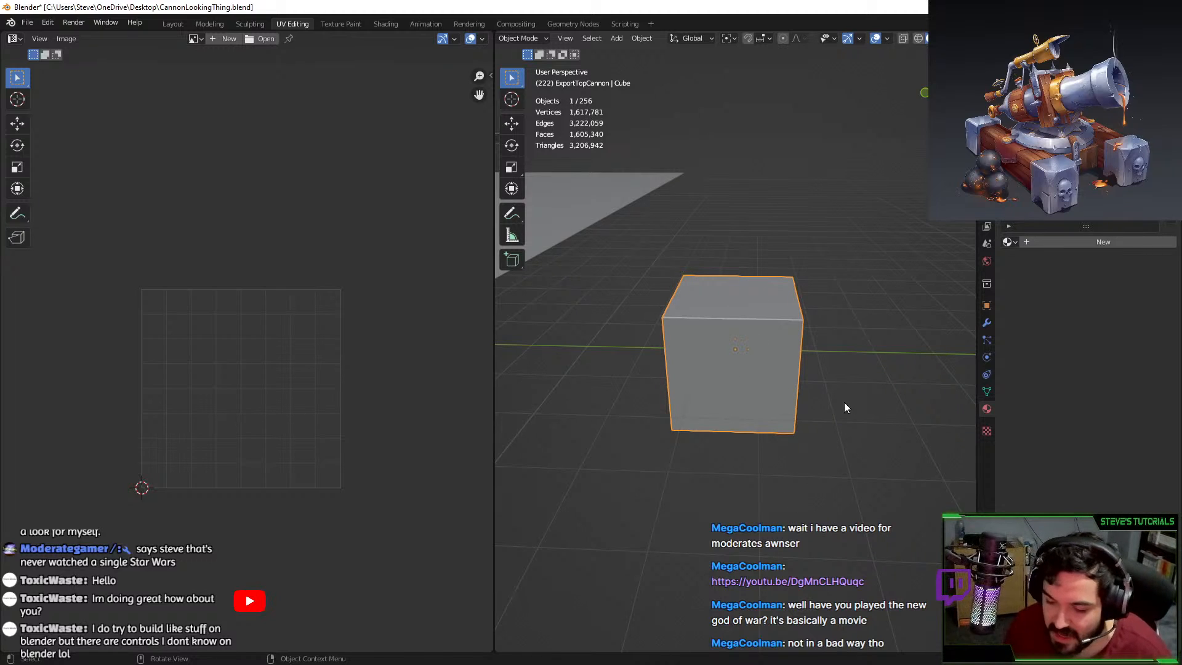
pyautogui.press('s')
pyautogui.press('x')
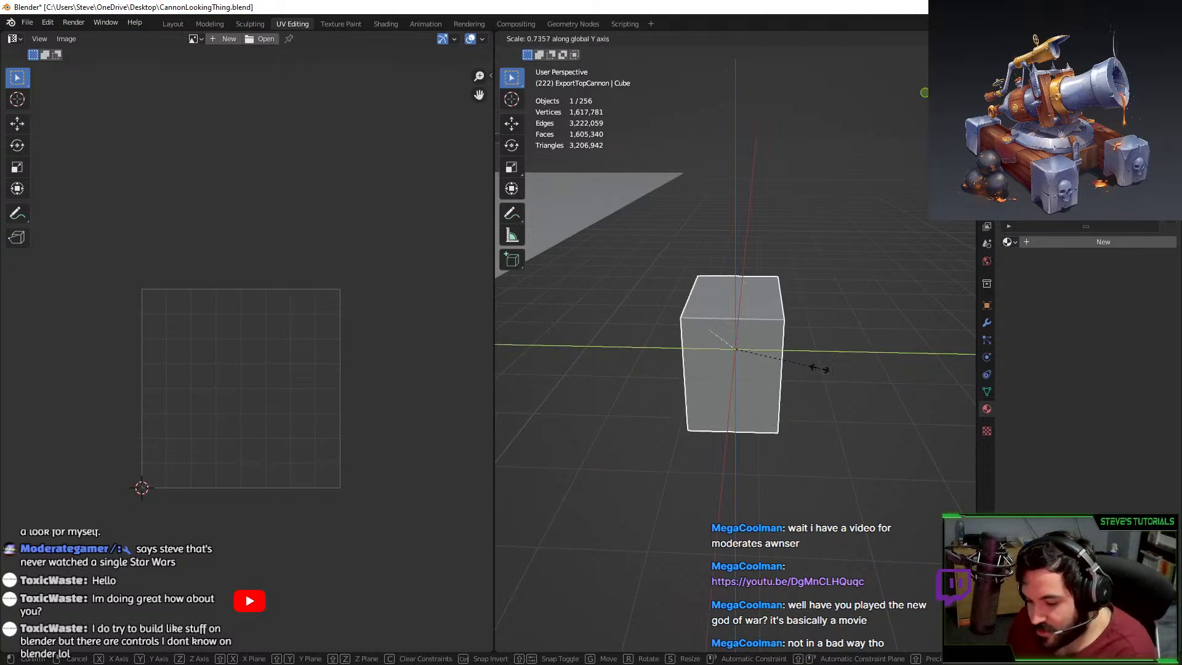
pyautogui.press('z')
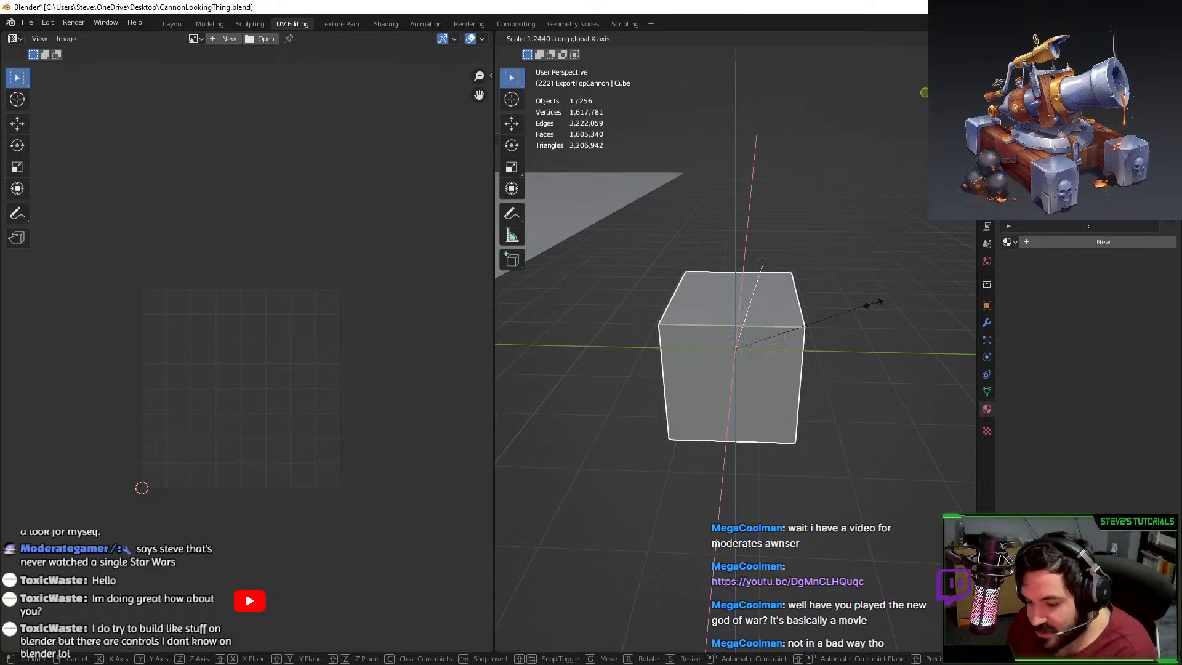
pyautogui.press('x')
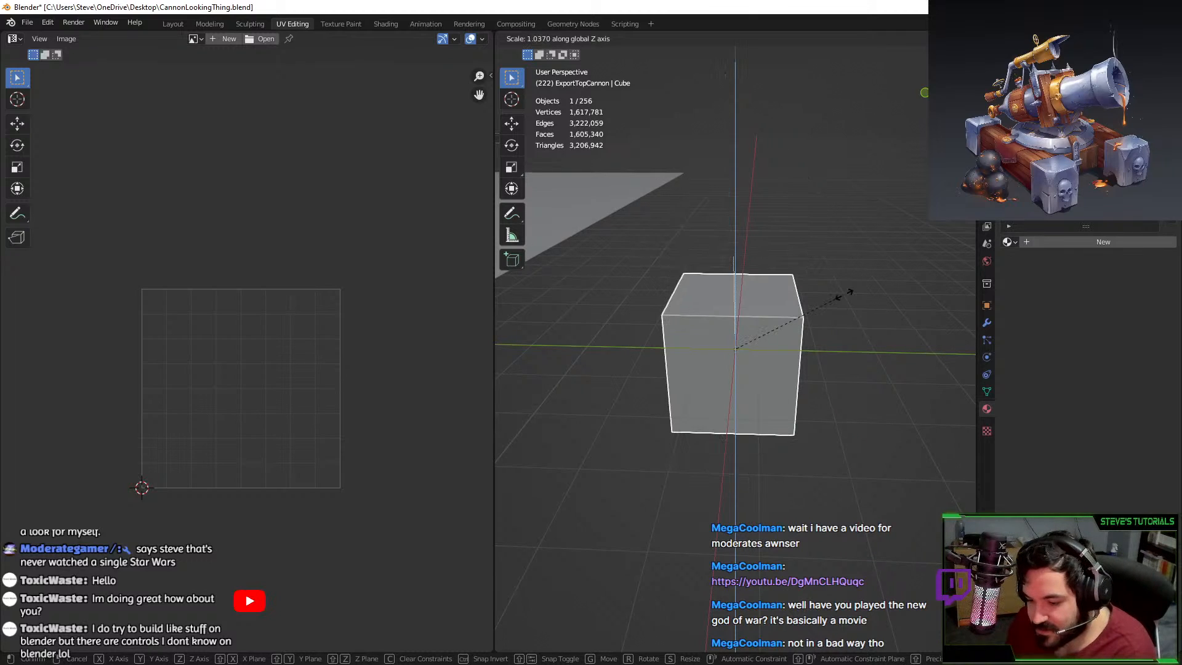
pyautogui.press('y')
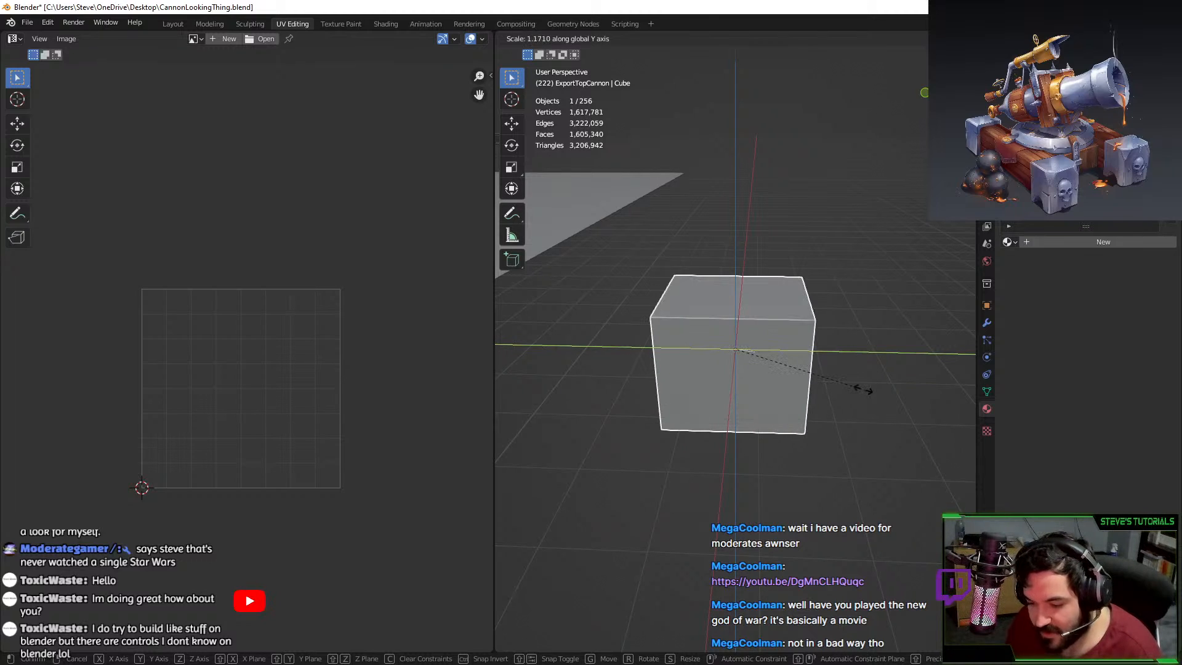
pyautogui.click(573, 391)
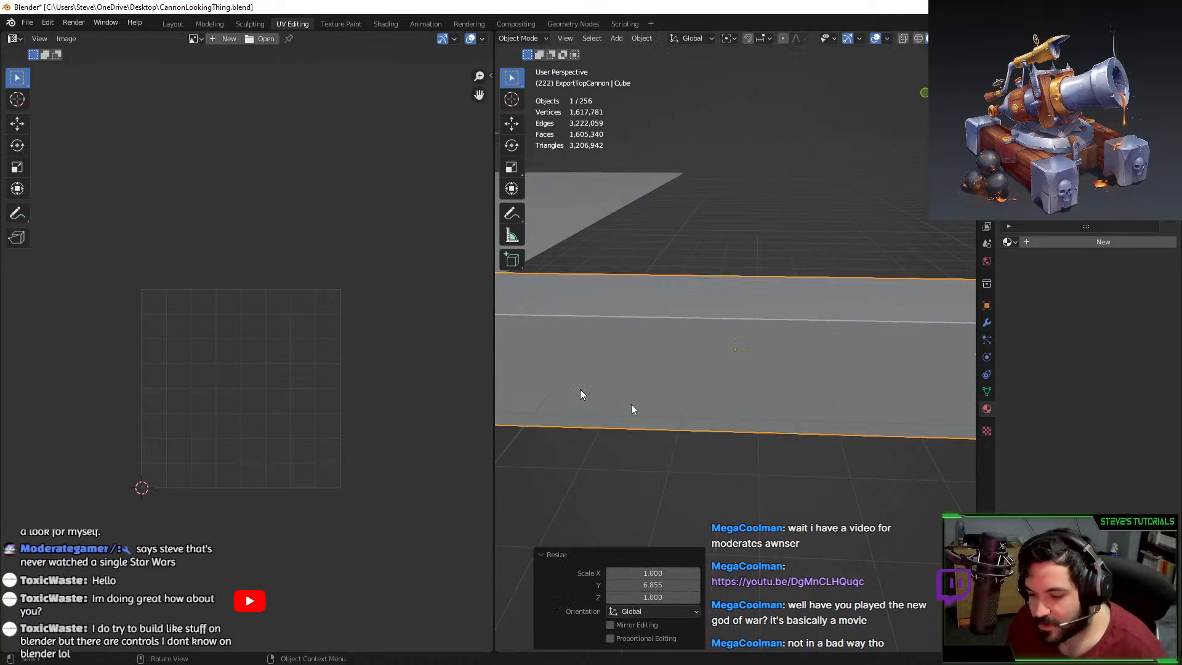
pyautogui.moveTo(632, 406); pyautogui.dragTo(680, 371, button='middle')
pyautogui.hotkey('ctrl', 'z')
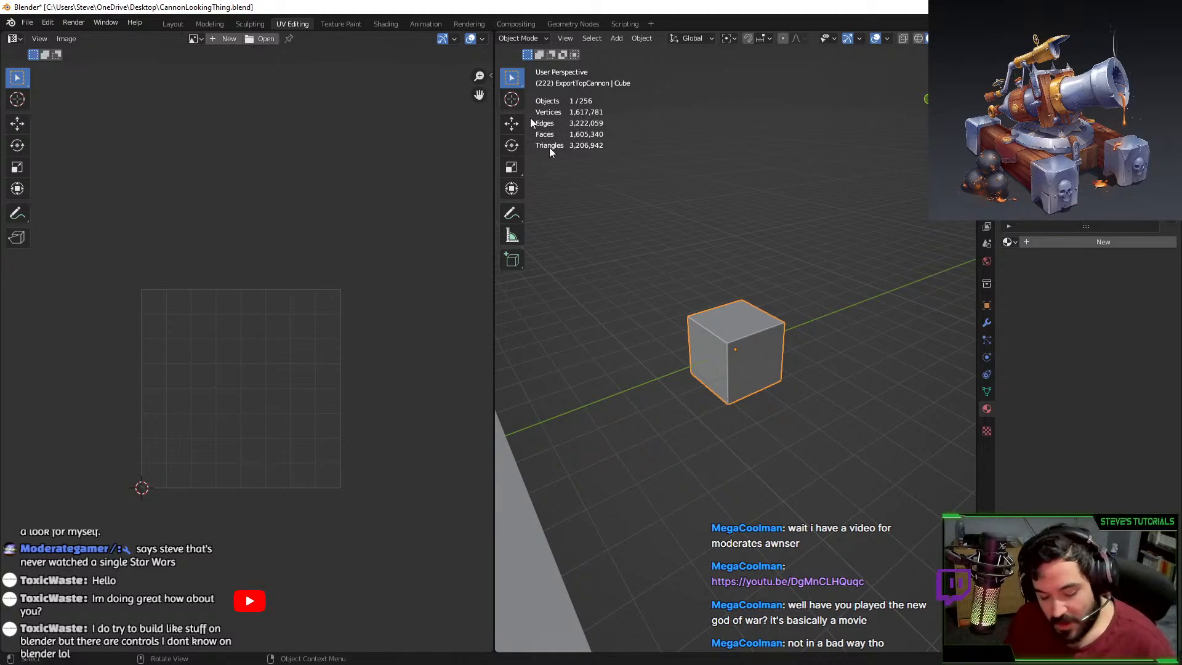
pyautogui.press('r')
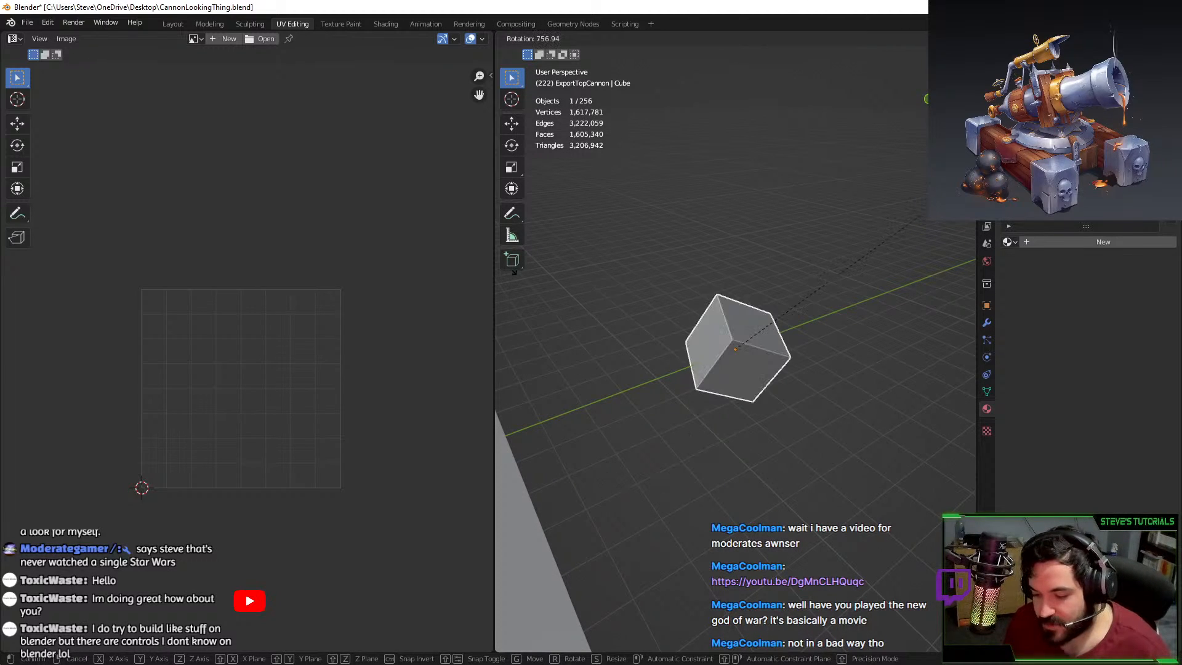
pyautogui.press('z')
pyautogui.press('x')
pyautogui.press('y')
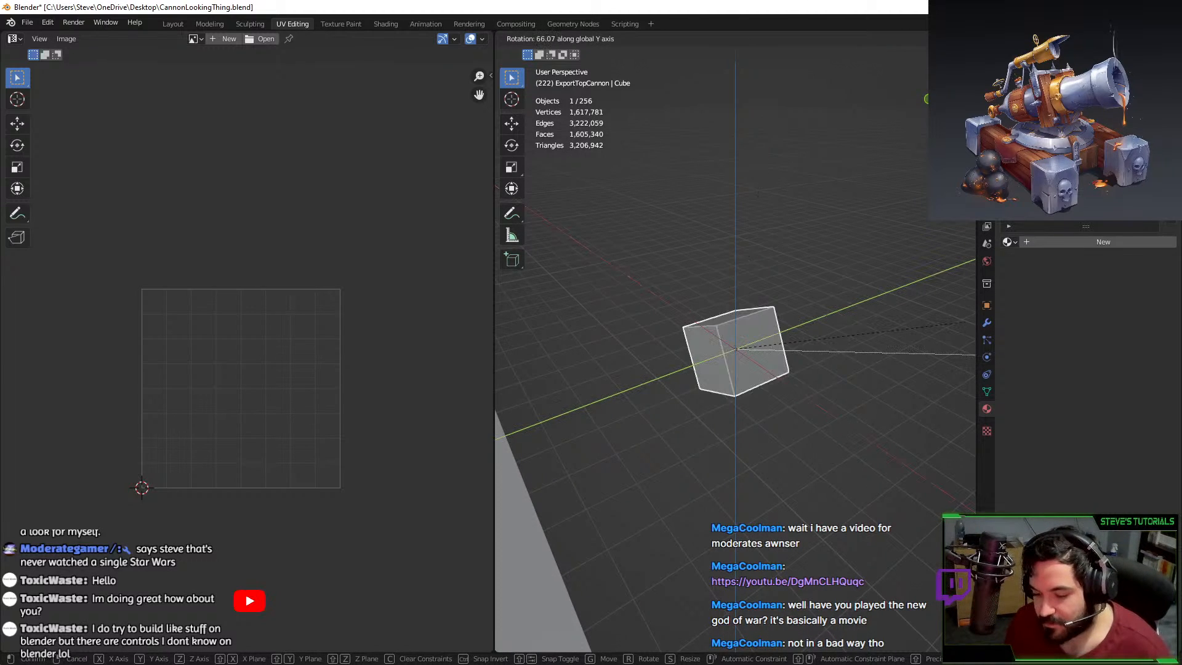
pyautogui.rightClick(831, 381)
pyautogui.press('g')
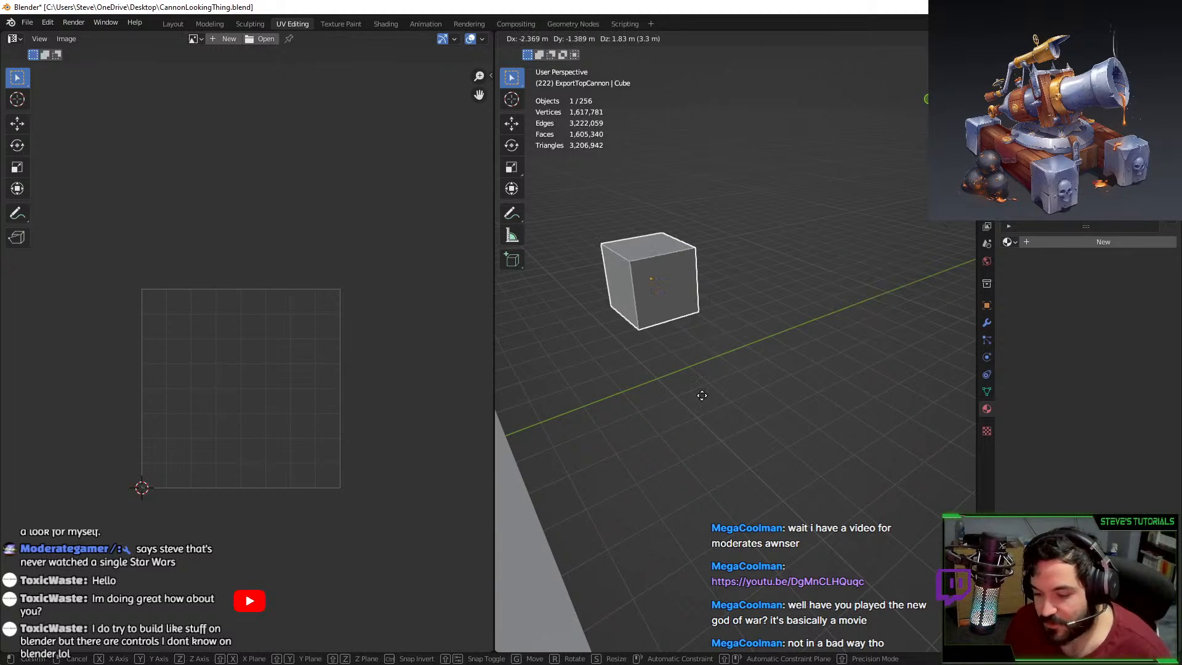
pyautogui.press('y')
pyautogui.press('x')
pyautogui.press('z')
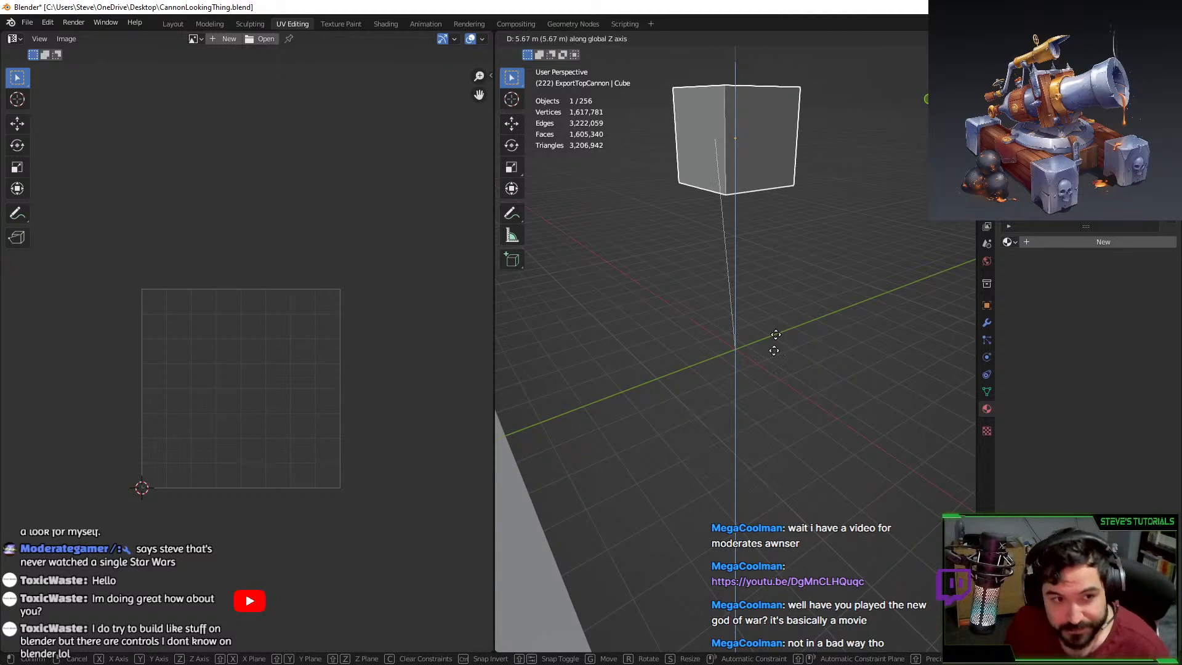
pyautogui.rightClick(815, 348)
pyautogui.scroll(-1, 815, 344)
pyautogui.scroll(2, 809, 375)
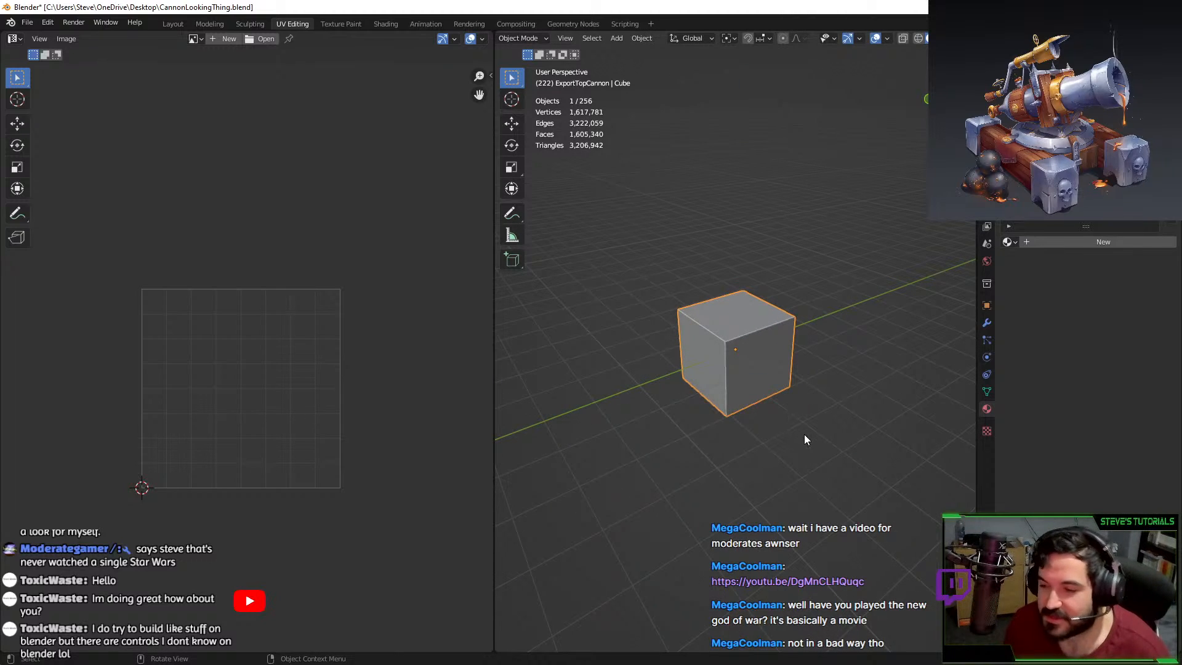
pyautogui.press('space')
pyautogui.press('Tab')
# Scale the cube along X, Y and Z into a tall plate.
pyautogui.moveTo(807, 404); pyautogui.dragTo(833, 399, button='middle')
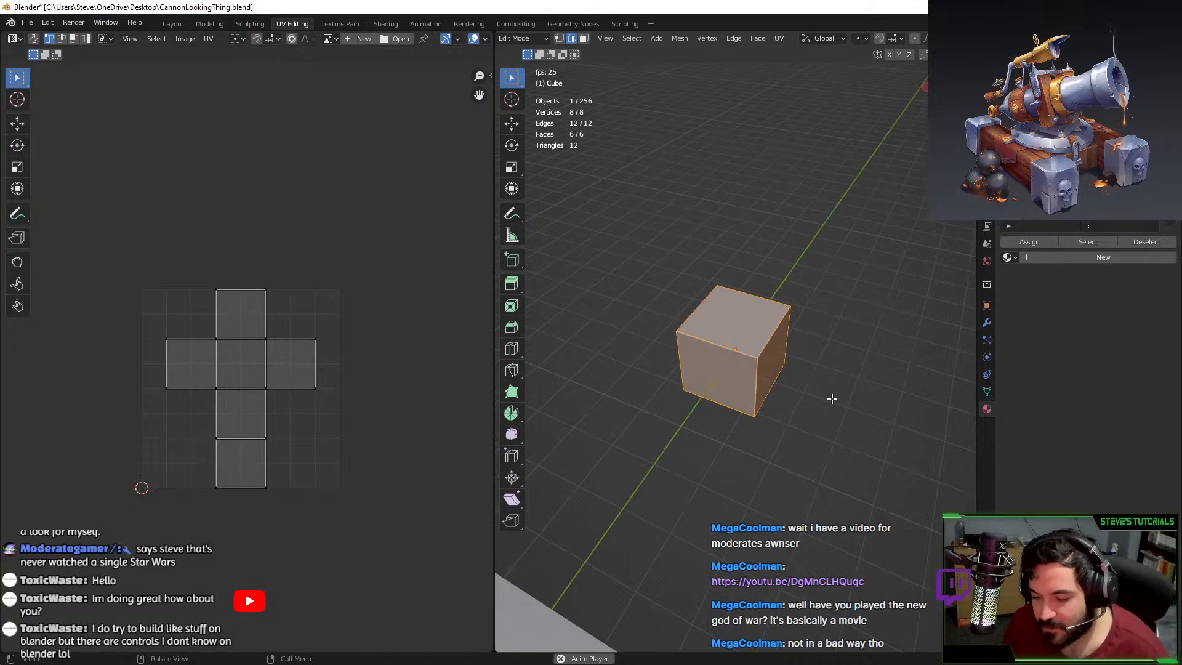
pyautogui.press('s')
pyautogui.press('x')
pyautogui.click(763, 368)
pyautogui.press('s')
pyautogui.press('y')
pyautogui.click(870, 217)
pyautogui.press('s')
pyautogui.press('z')
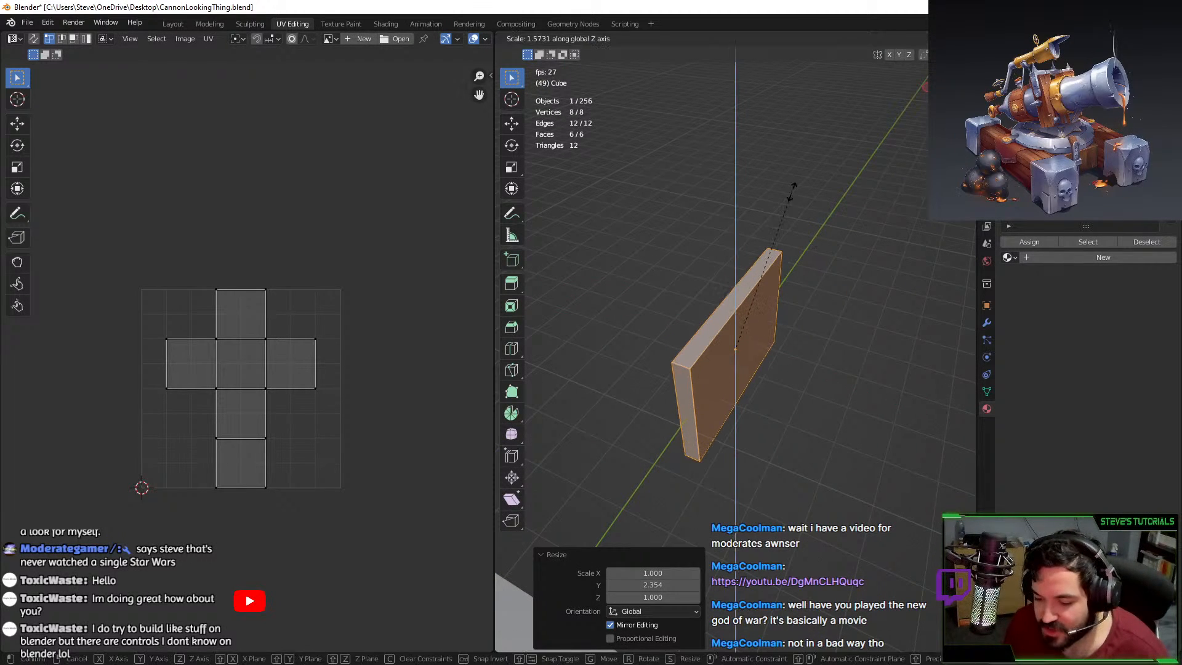
pyautogui.click(790, 187)
pyautogui.moveTo(796, 240); pyautogui.dragTo(732, 253, button='middle')
# Raise the plate along Z, thin it along X and adjust its height.
pyautogui.press('g')
pyautogui.press('z')
pyautogui.click(775, 202)
pyautogui.press('s')
pyautogui.press('x')
pyautogui.click(763, 330)
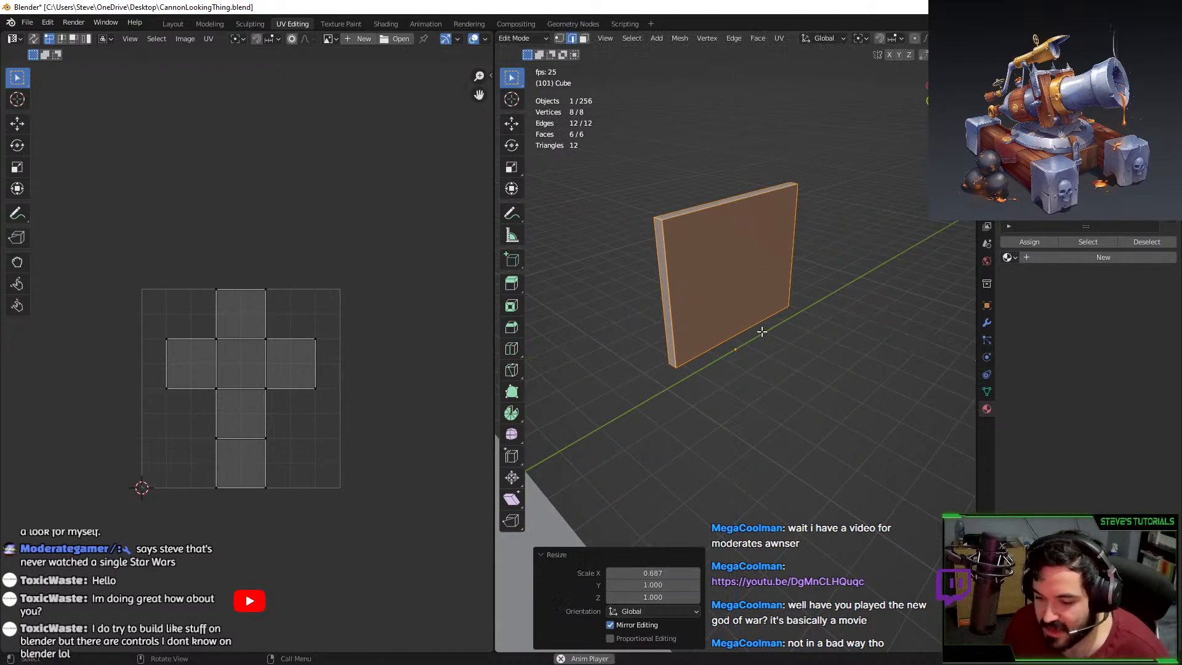
pyautogui.moveTo(761, 317); pyautogui.dragTo(719, 293, button='middle')
pyautogui.press('s')
pyautogui.press('z')
pyautogui.click(724, 170)
pyautogui.moveTo(724, 170); pyautogui.dragTo(738, 272, button='middle')
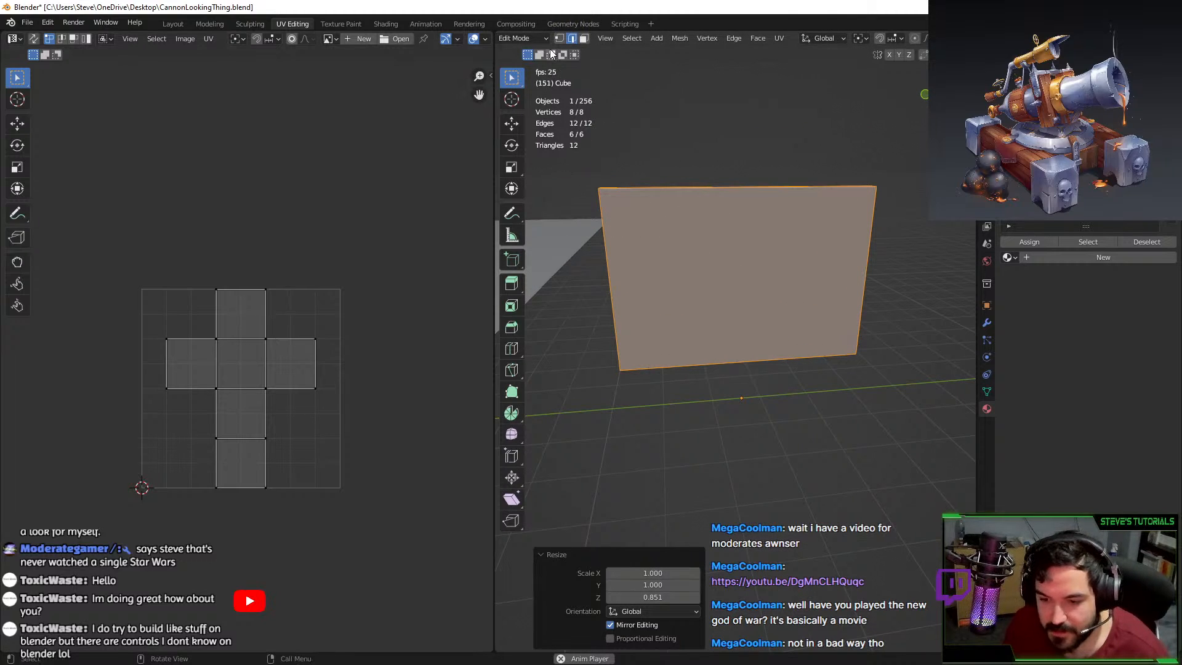
# Switch to face selection and select the plate's front face.
pyautogui.click(584, 38)
pyautogui.click(688, 326)
pyautogui.moveTo(689, 330); pyautogui.dragTo(713, 331, button='middle')
pyautogui.click(876, 259)
pyautogui.click(826, 241)
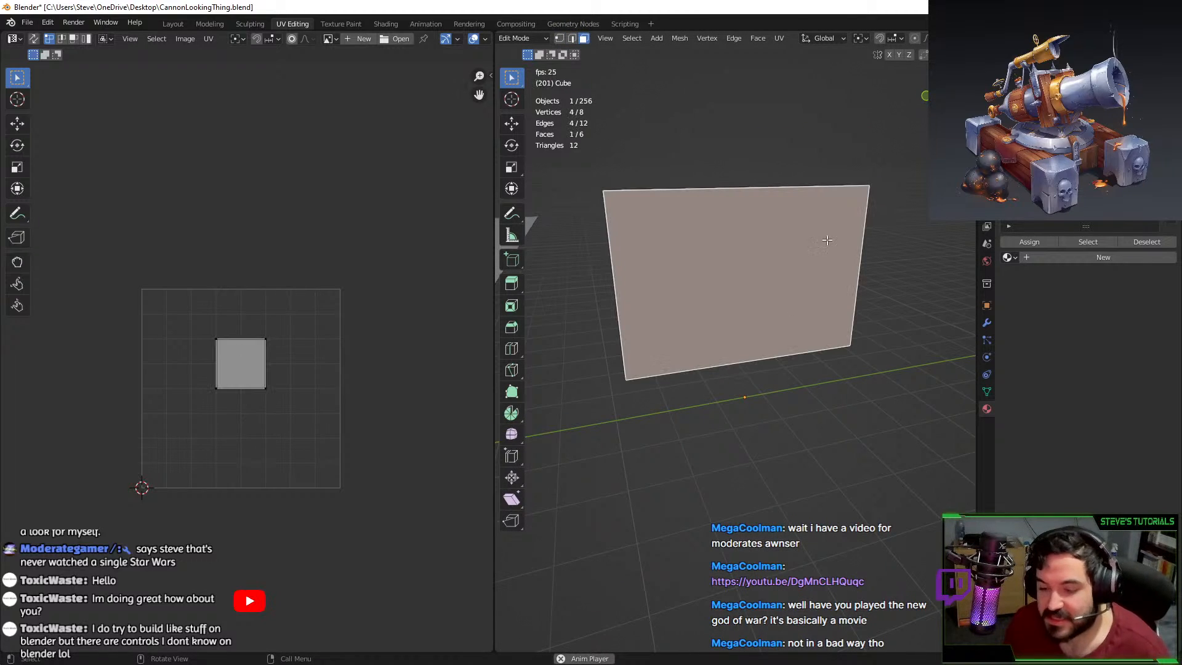
pyautogui.moveTo(826, 240); pyautogui.dragTo(820, 199, button='middle')
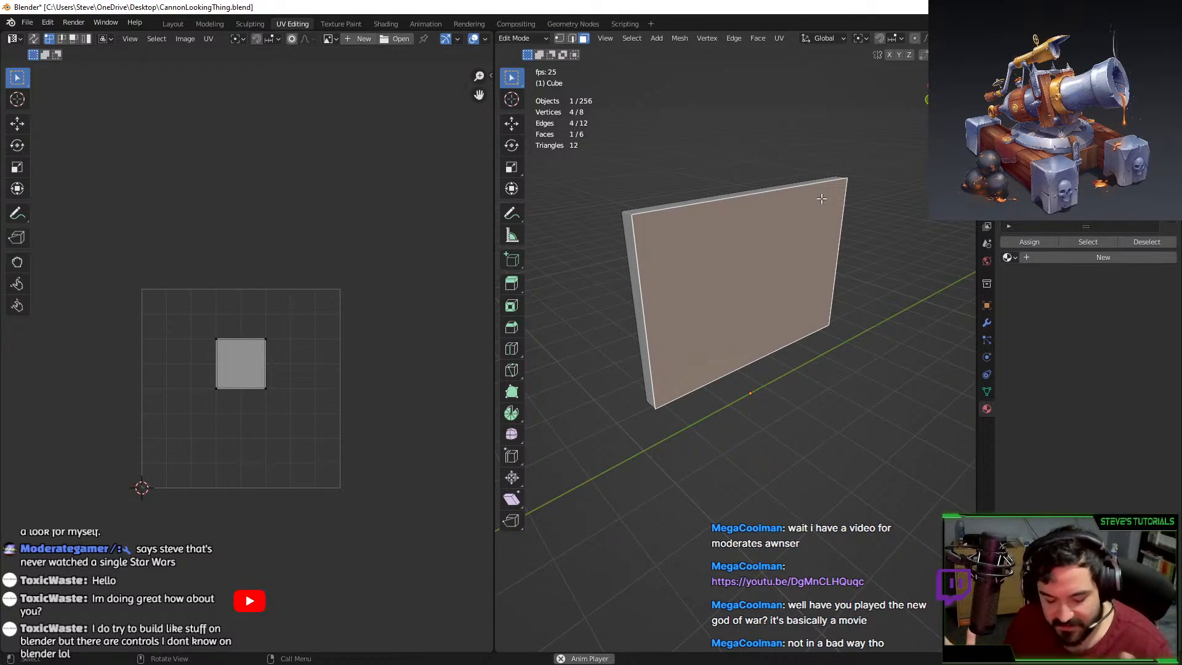
pyautogui.press('Tab')
pyautogui.press('Tab')
pyautogui.press('Tab')
pyautogui.press('Tab')
pyautogui.press('Tab')
pyautogui.press('Tab')
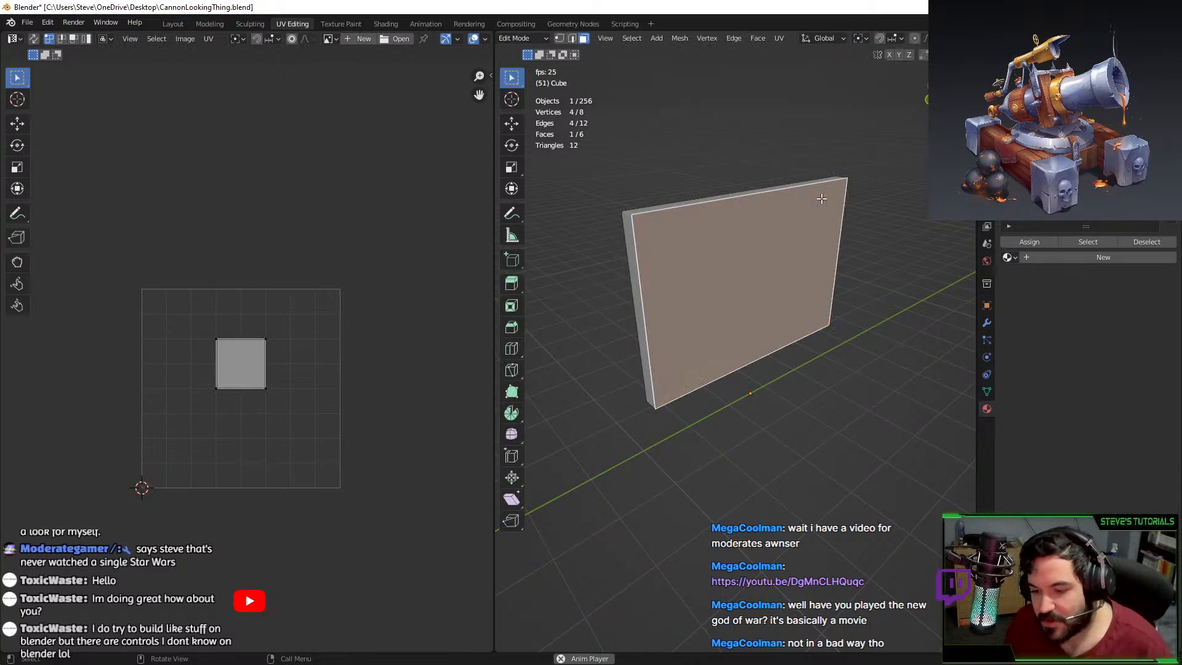
pyautogui.press('Tab')
pyautogui.press('Tab')
pyautogui.press('space')
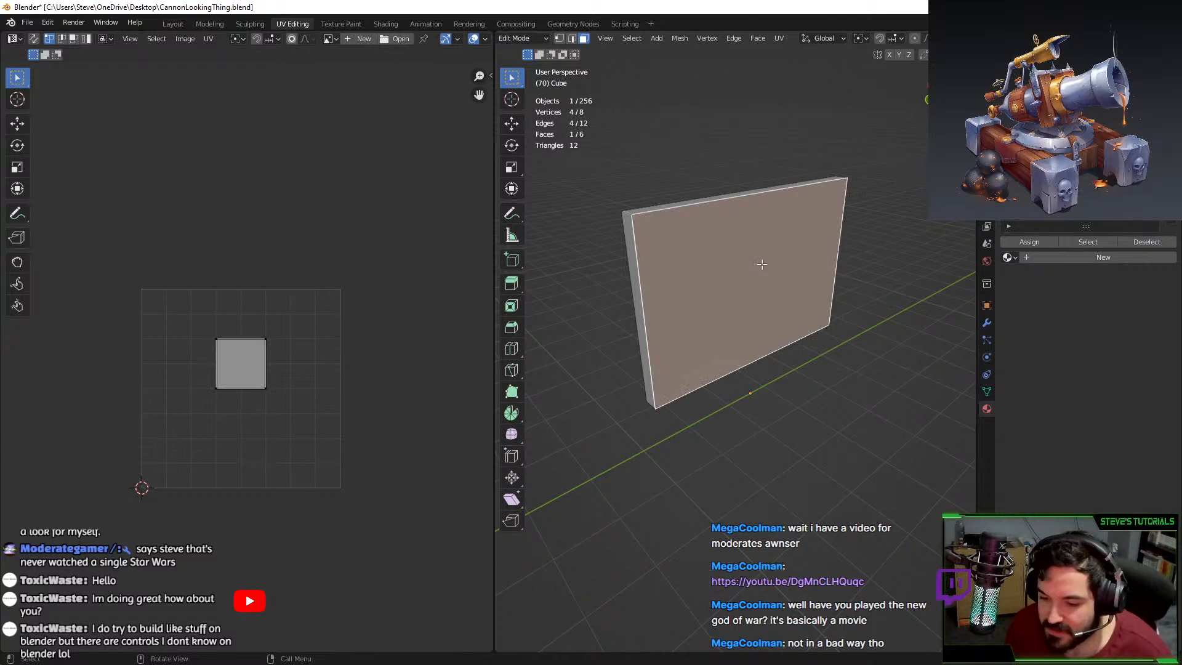
# Extrude the front face, inset it to 0.934 and push the inner face inward.
pyautogui.press('e')
pyautogui.press('Escape')
pyautogui.press('s')
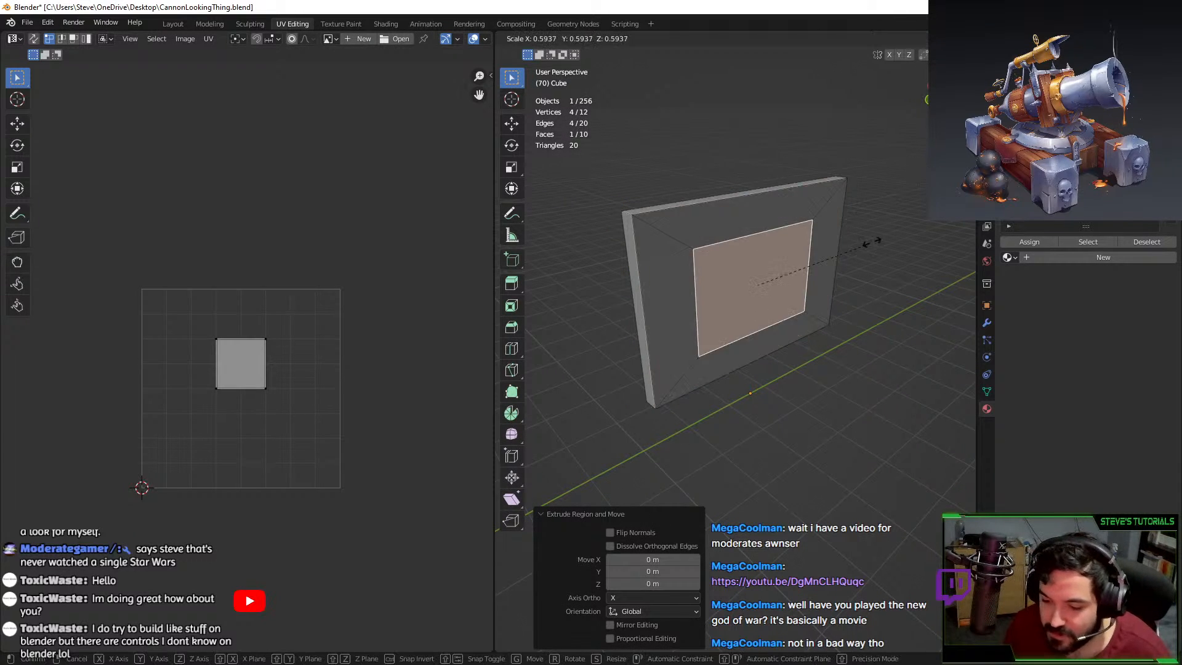
pyautogui.click(911, 213)
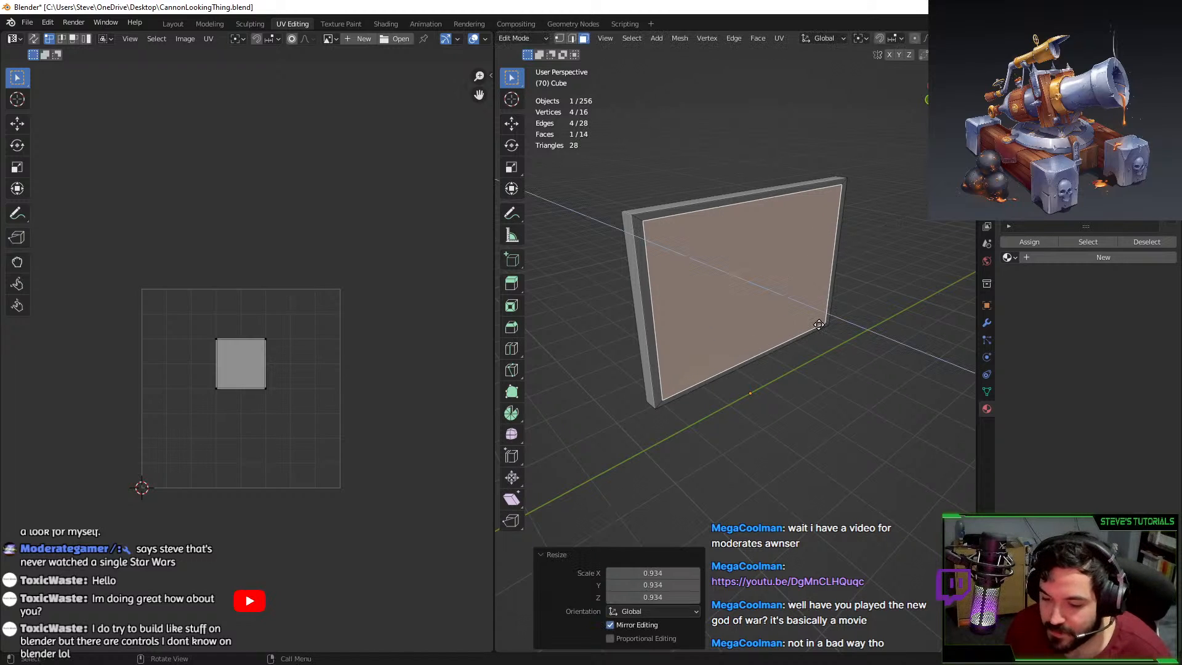
pyautogui.press('e')
pyautogui.click(816, 324)
# Check the plate's back face, then go to the panel's modifier settings.
pyautogui.press('Tab')
pyautogui.moveTo(857, 245); pyautogui.dragTo(917, 261, button='middle')
pyautogui.press('Tab')
pyautogui.click(768, 261)
pyautogui.moveTo(768, 260); pyautogui.dragTo(594, 124, button='middle')
pyautogui.press('Tab')
pyautogui.press('Tab')
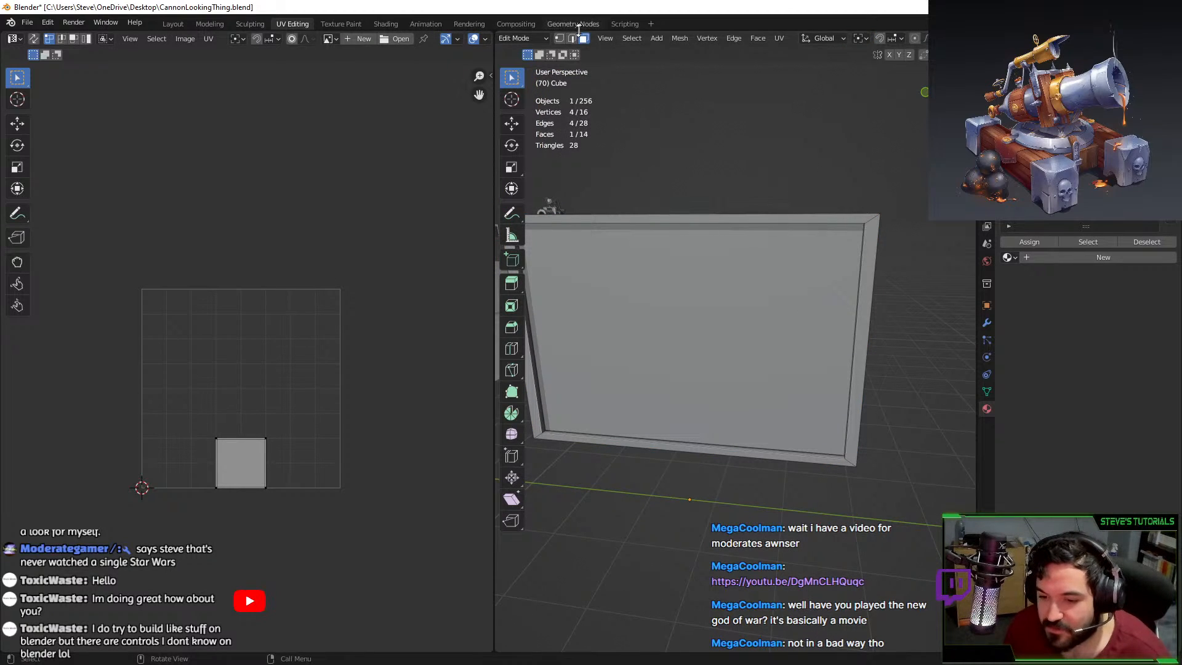
pyautogui.press('Tab')
pyautogui.click(986, 324)
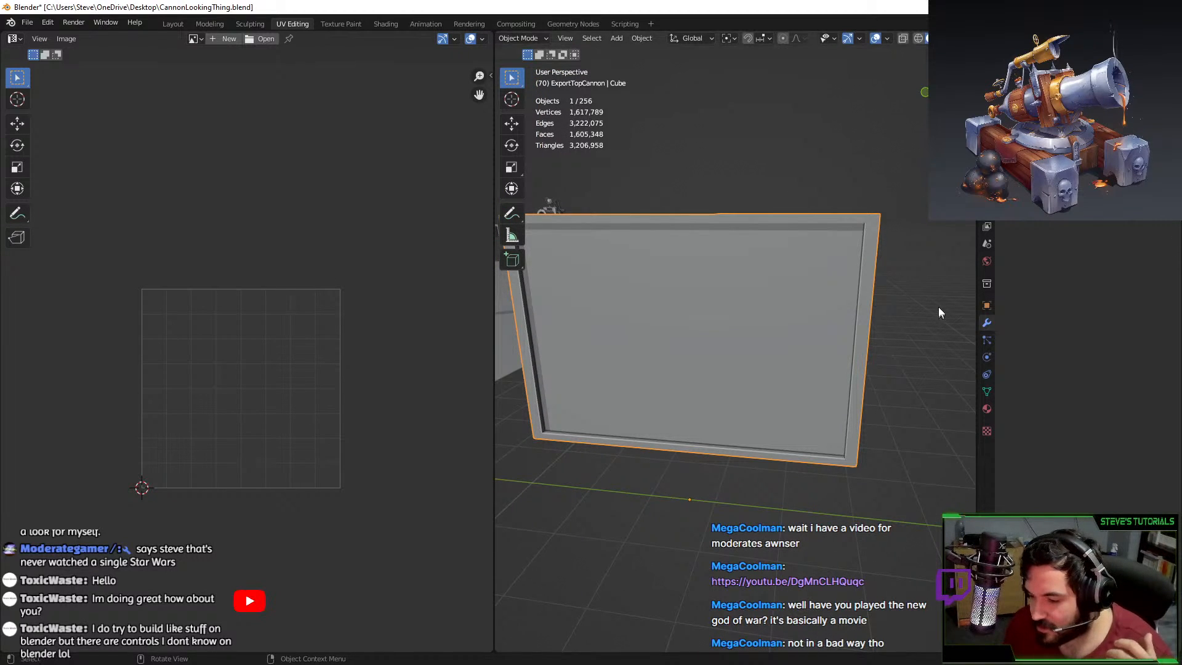
# Add a Bevel modifier to the panel with its width reduced to about 0.03 m.
pyautogui.click(1083, 203)
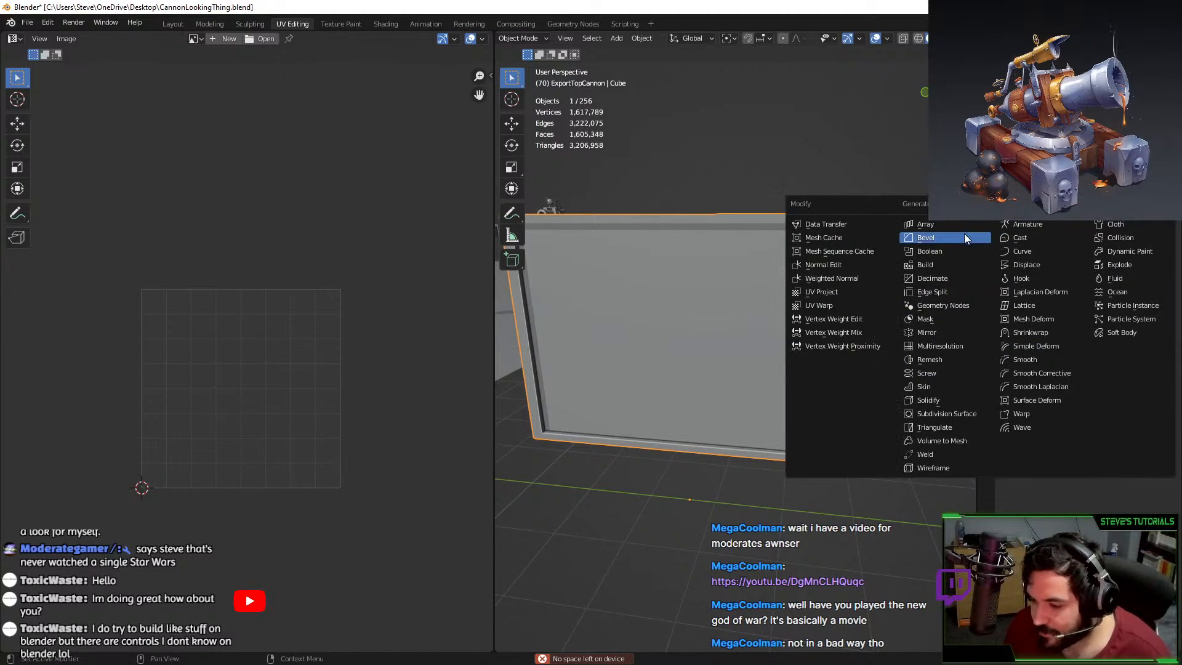
pyautogui.click(963, 234)
pyautogui.moveTo(843, 291); pyautogui.dragTo(823, 291, button='middle')
pyautogui.moveTo(1112, 259); pyautogui.dragTo(1078, 259)
# Deselect the panel, orbit to show the cannons behind and browse the Add menu.
pyautogui.click(896, 336)
pyautogui.moveTo(895, 336); pyautogui.dragTo(773, 355, button='middle')
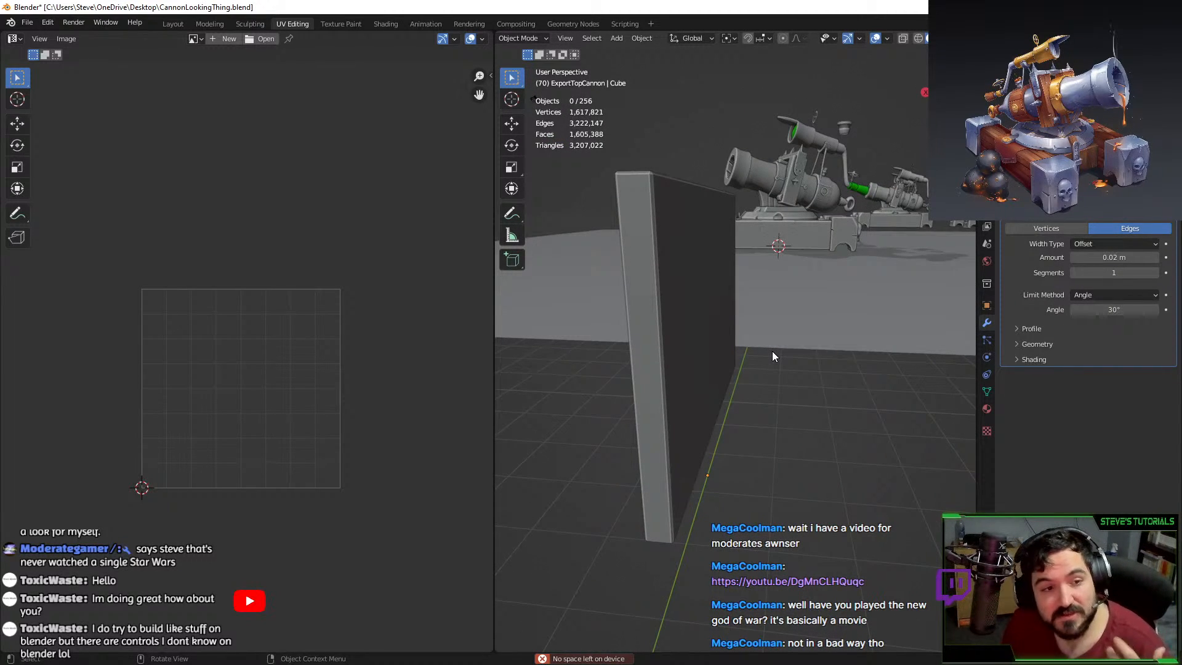
pyautogui.rightClick(769, 349)
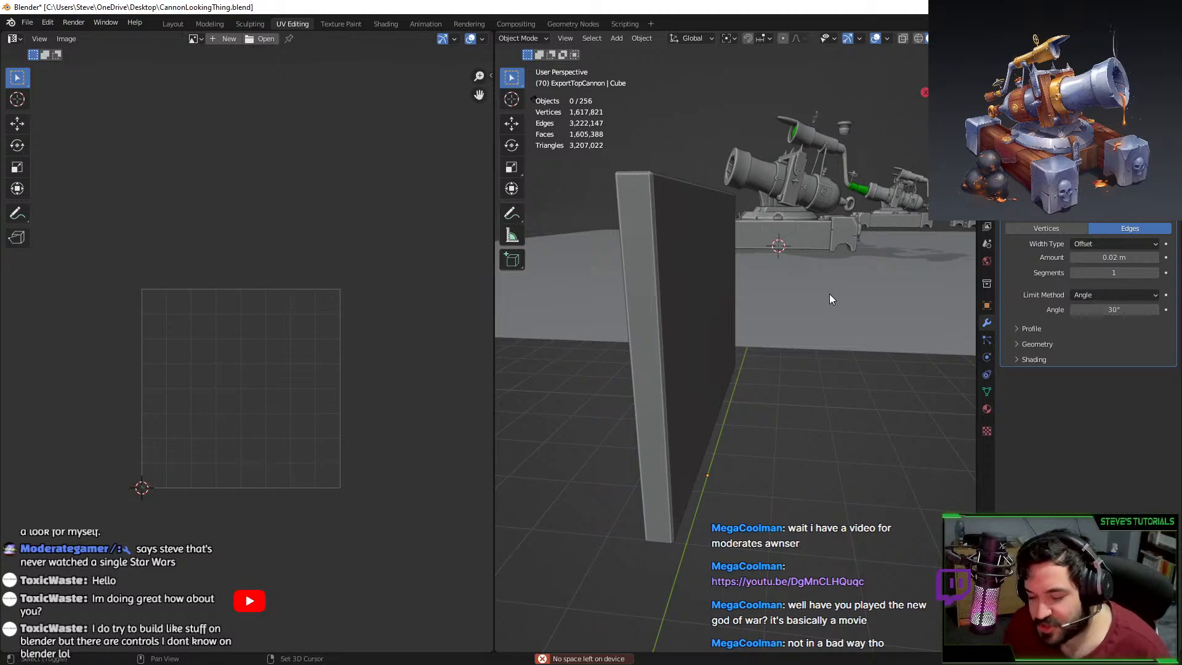
pyautogui.hotkey('shift', 'a')
pyautogui.moveTo(824, 298)
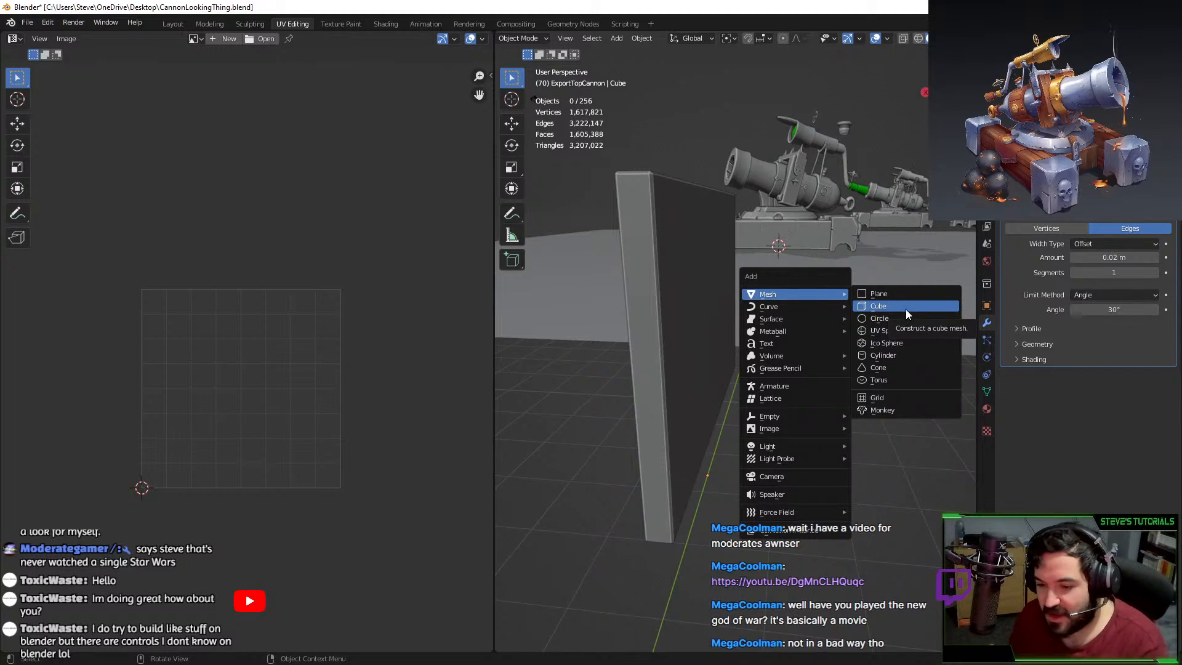
# Add a single centred loop cut across the test board, cancelling the scaling attempts.
pyautogui.click(698, 221)
pyautogui.press('Tab')
pyautogui.moveTo(698, 216); pyautogui.dragTo(799, 260, button='middle')
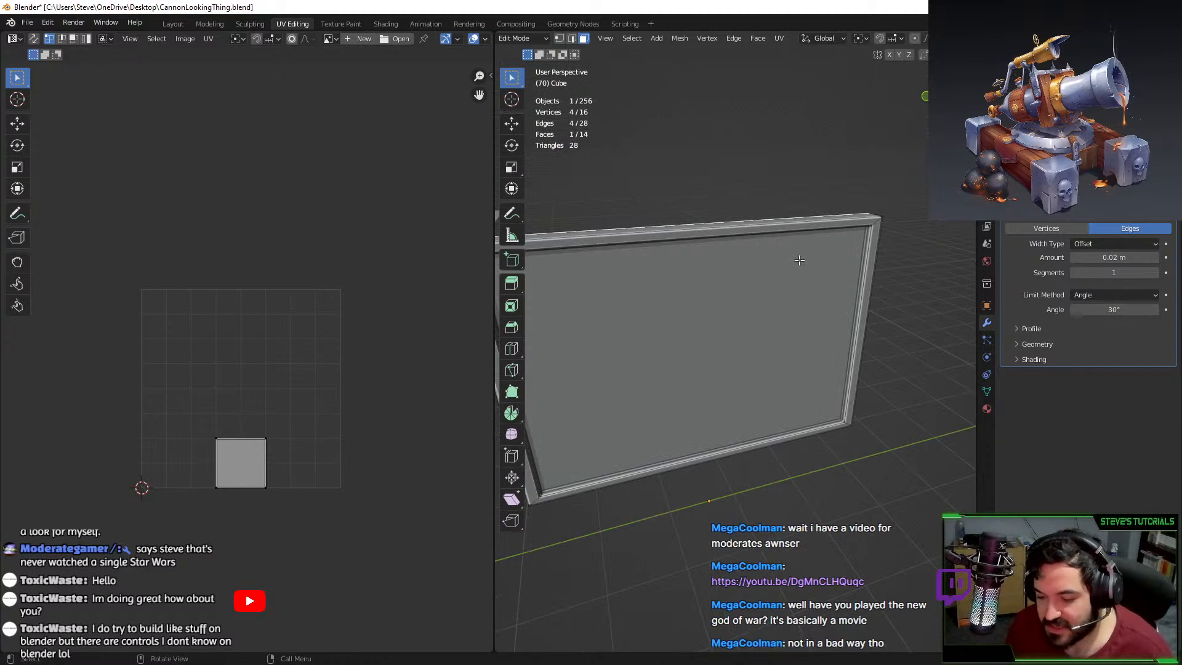
pyautogui.scroll(9, 700, 254)
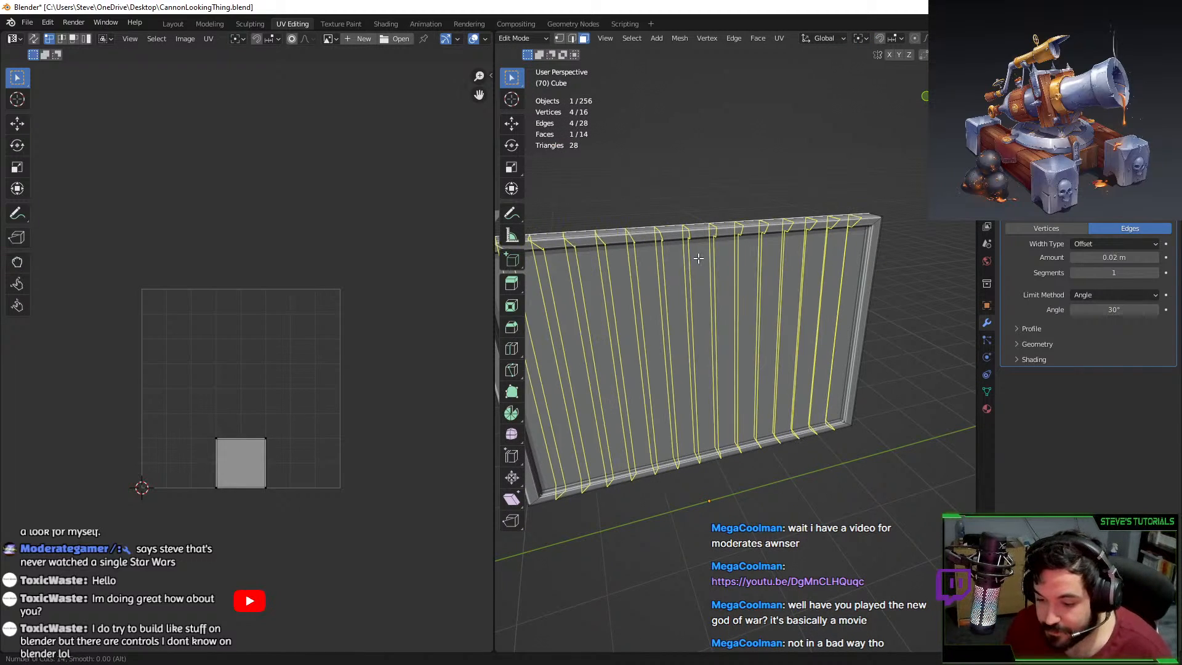
pyautogui.scroll(-9, 701, 253)
pyautogui.click(701, 253)
pyautogui.rightClick(700, 254)
pyautogui.press('s')
pyautogui.rightClick(800, 298)
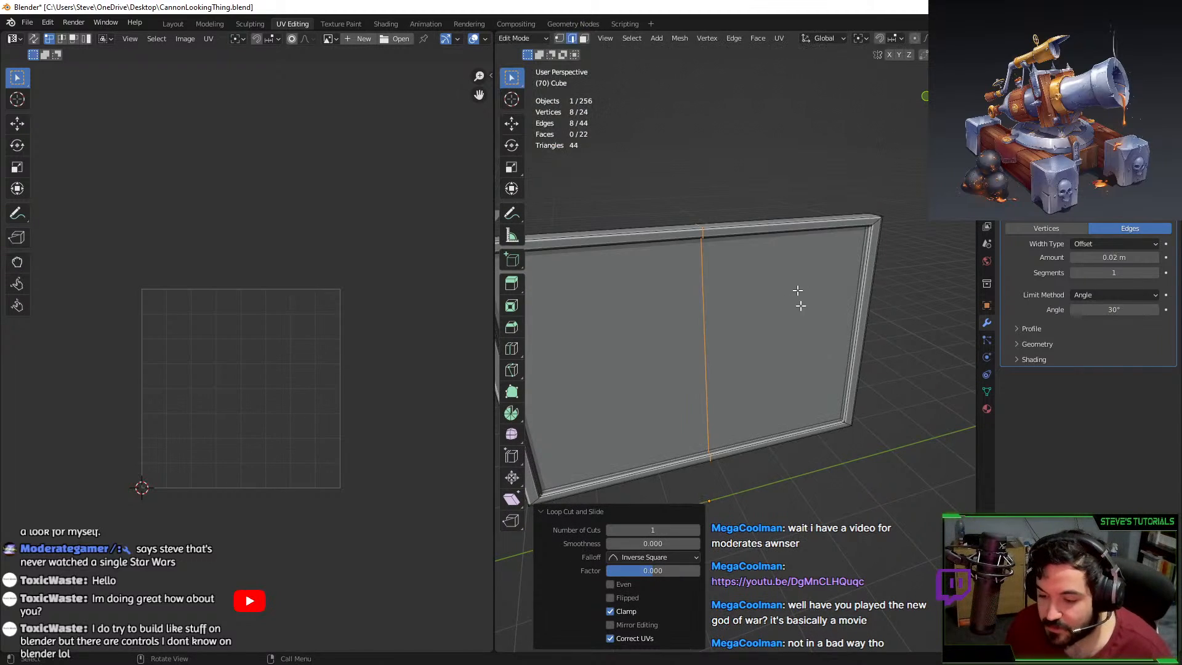
pyautogui.moveTo(799, 303); pyautogui.dragTo(812, 298, button='middle')
pyautogui.press('s')
pyautogui.rightClick(788, 298)
pyautogui.press('Tab')
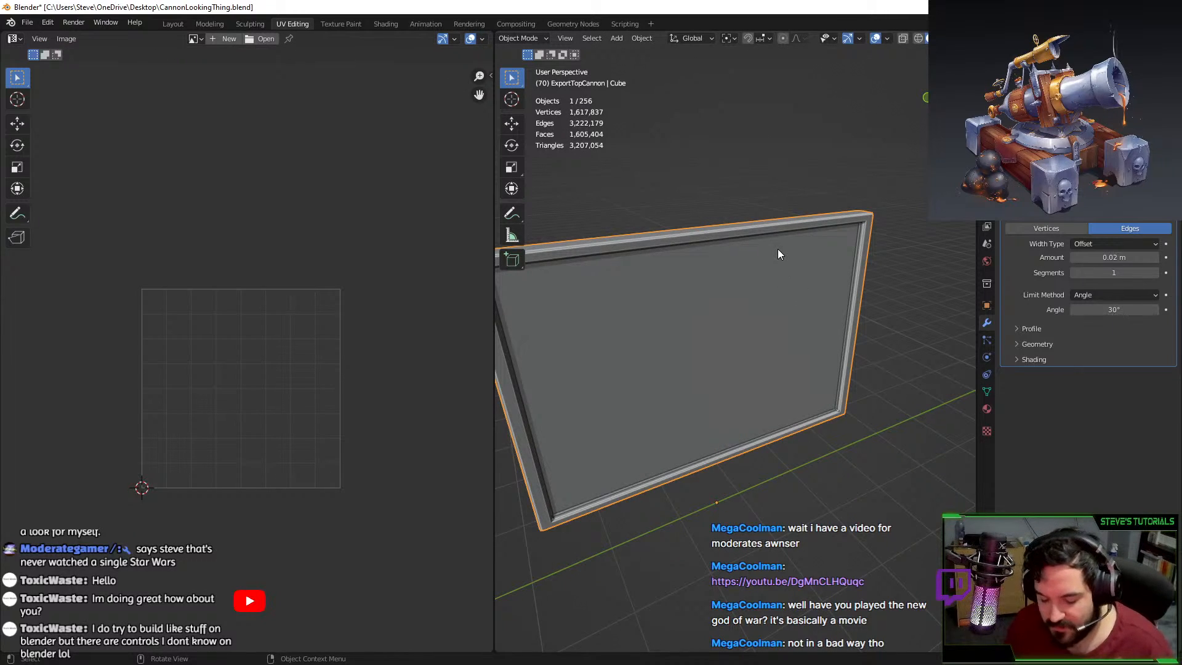
# Search F3 for edge loop and extrude commands on the board.
pyautogui.press('F3')
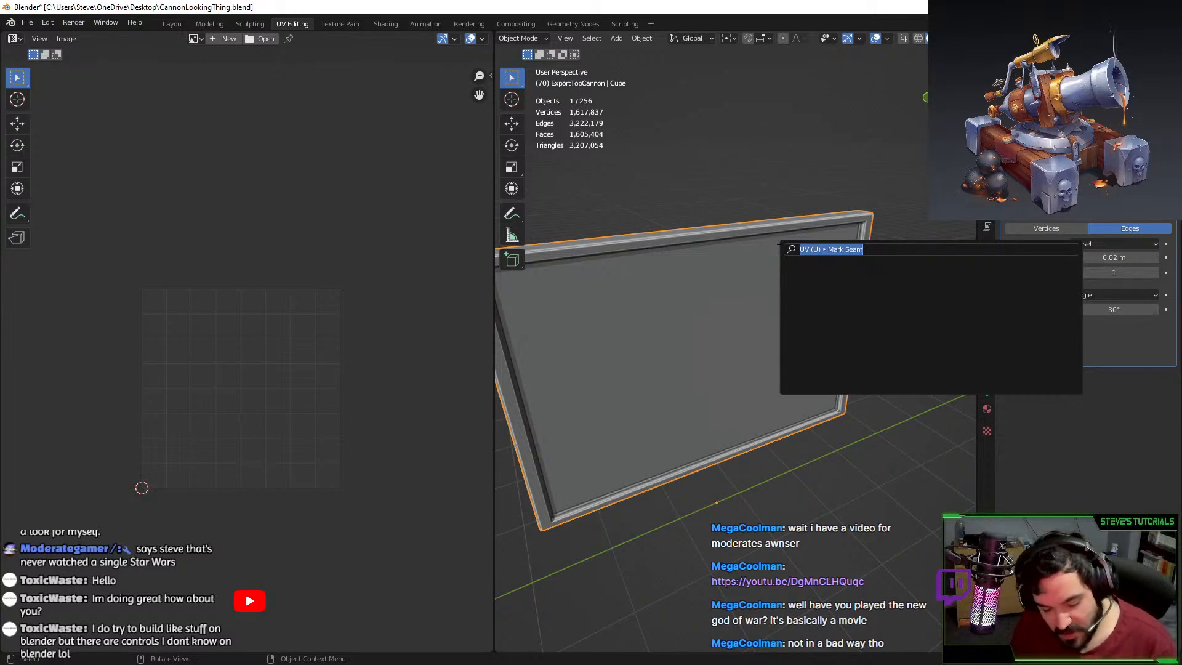
pyautogui.write('EDG')
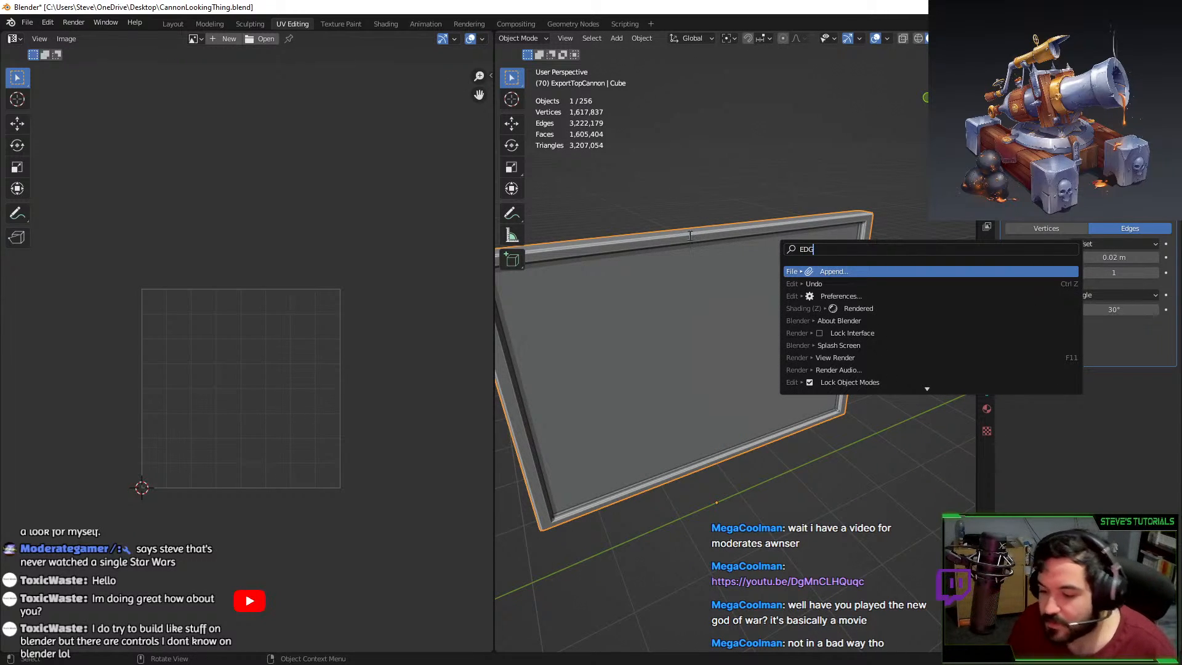
pyautogui.press('Escape')
pyautogui.press('Tab')
pyautogui.press('F3')
pyautogui.write('EDGE')
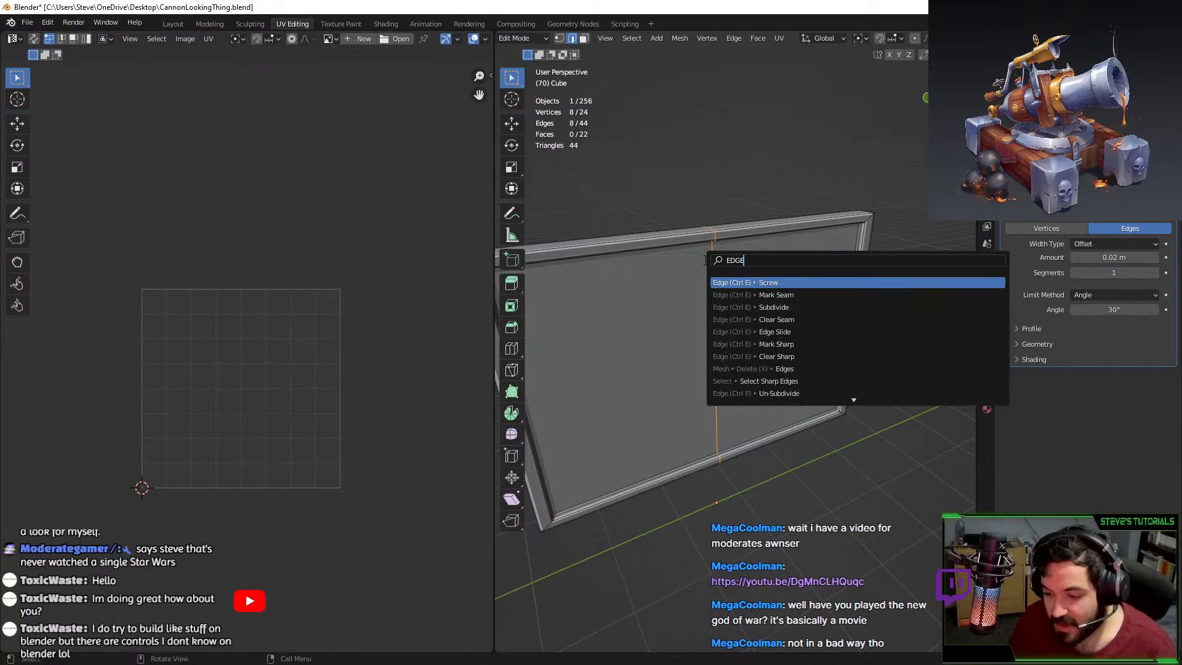
pyautogui.write(' LOOP')
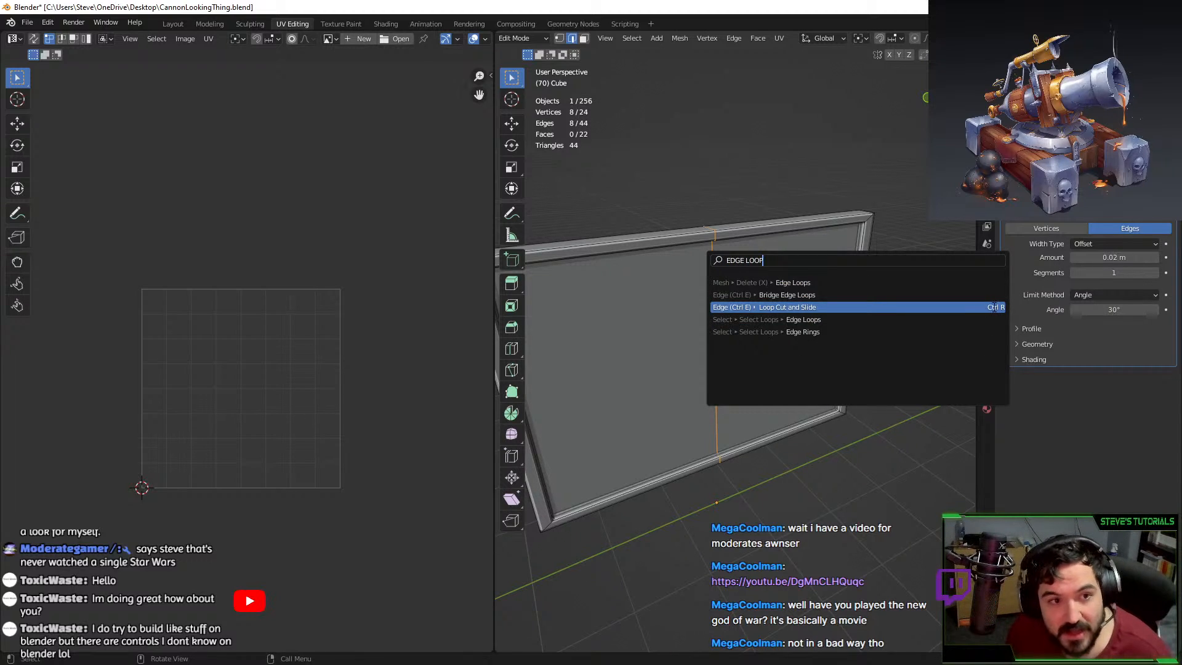
pyautogui.press('BackSpace')
pyautogui.press('BackSpace')
pyautogui.press('BackSpace')
pyautogui.press('BackSpace')
pyautogui.press('BackSpace')
pyautogui.press('BackSpace')
pyautogui.press('BackSpace')
pyautogui.press('BackSpace')
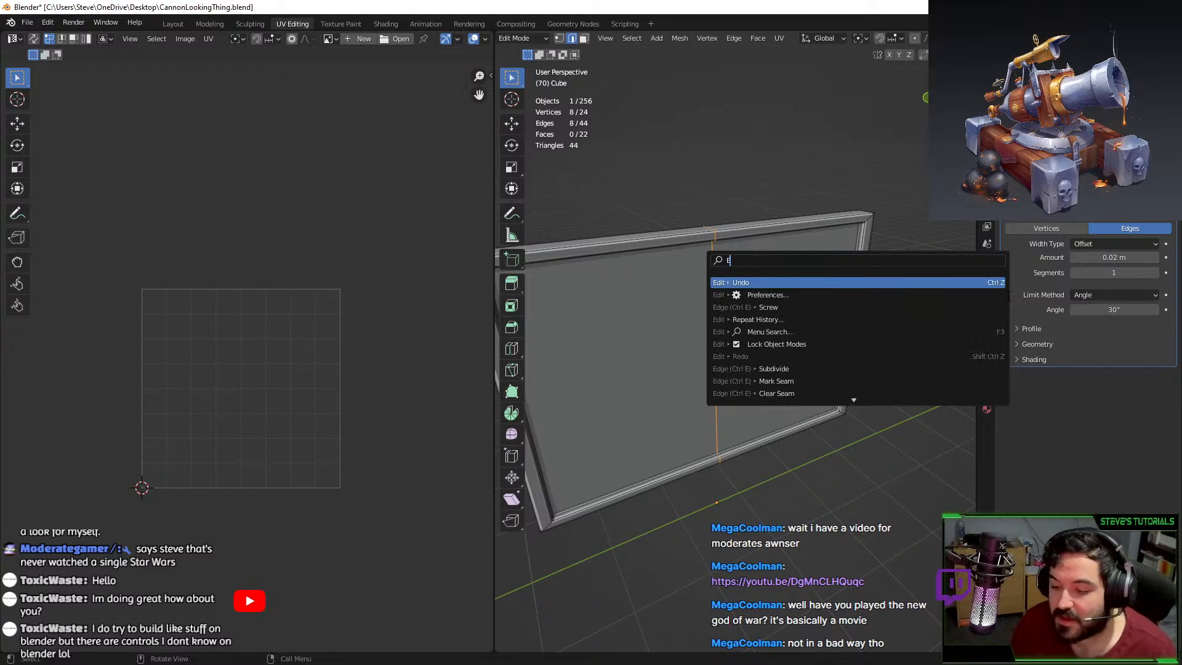
pyautogui.write('XTRUDE')
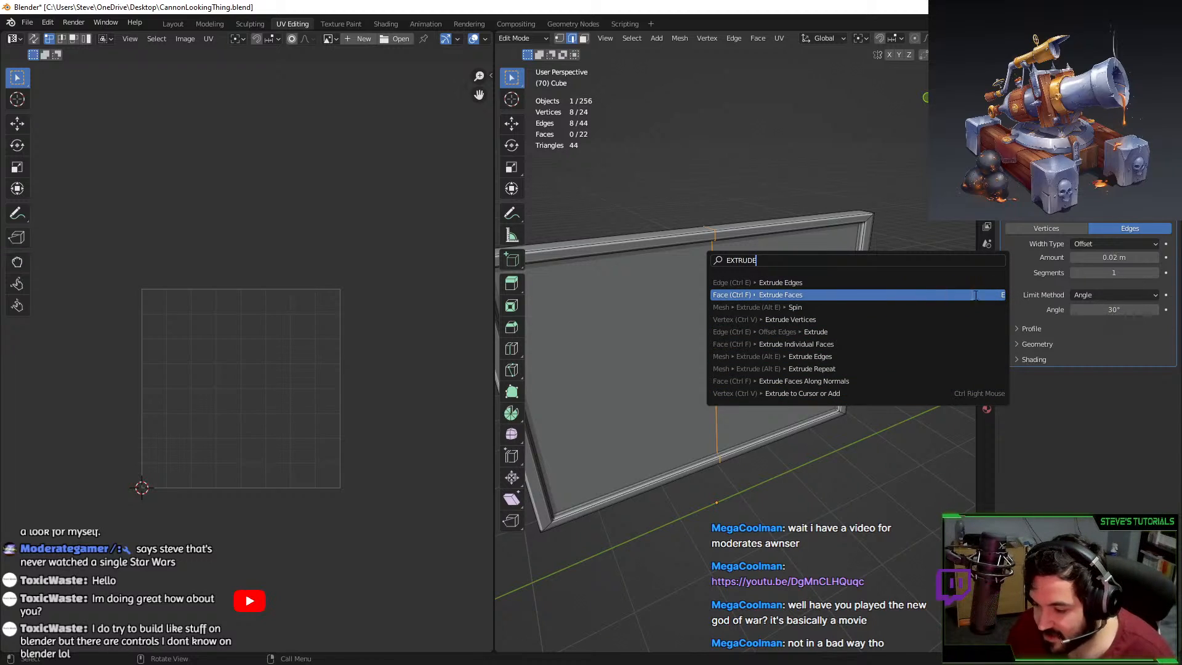
# Leave edit mode and delete the test board.
pyautogui.press('Tab')
pyautogui.scroll(-4, 755, 305)
pyautogui.press('Delete')
pyautogui.scroll(-5, 732, 323)
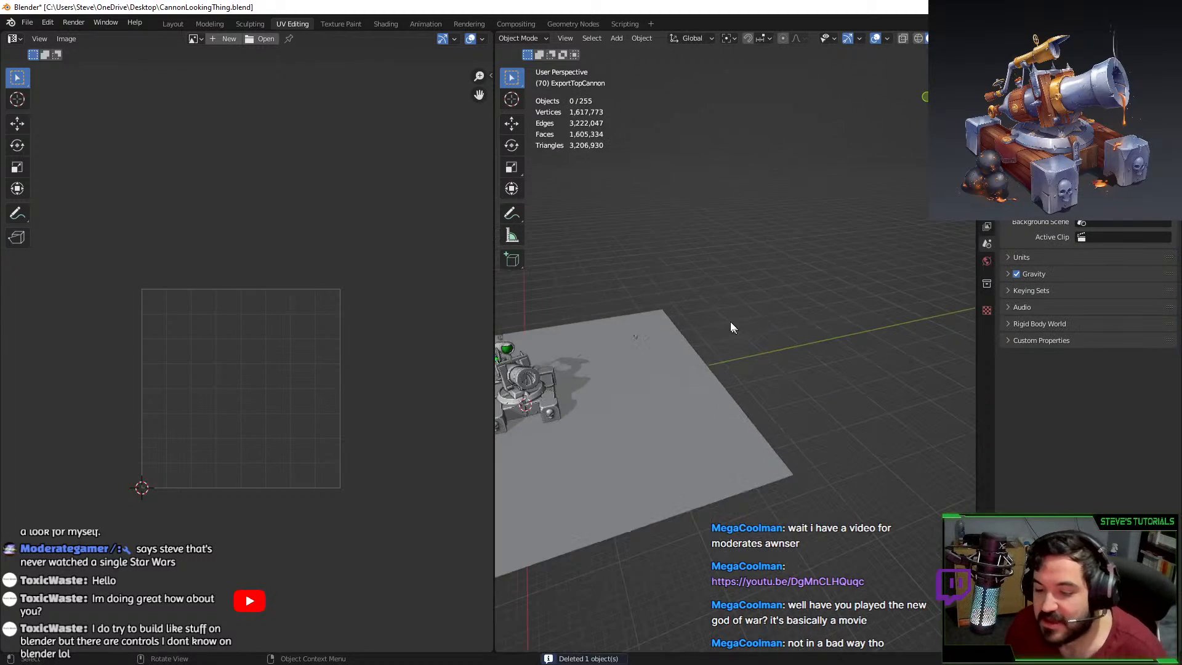
pyautogui.moveTo(731, 323); pyautogui.dragTo(748, 277, button='middle')
# Select and frame the cannon, then enter Edit Mode viewing the crank wheel from below.
pyautogui.click(748, 277)
pyautogui.press('KP_Decimal')
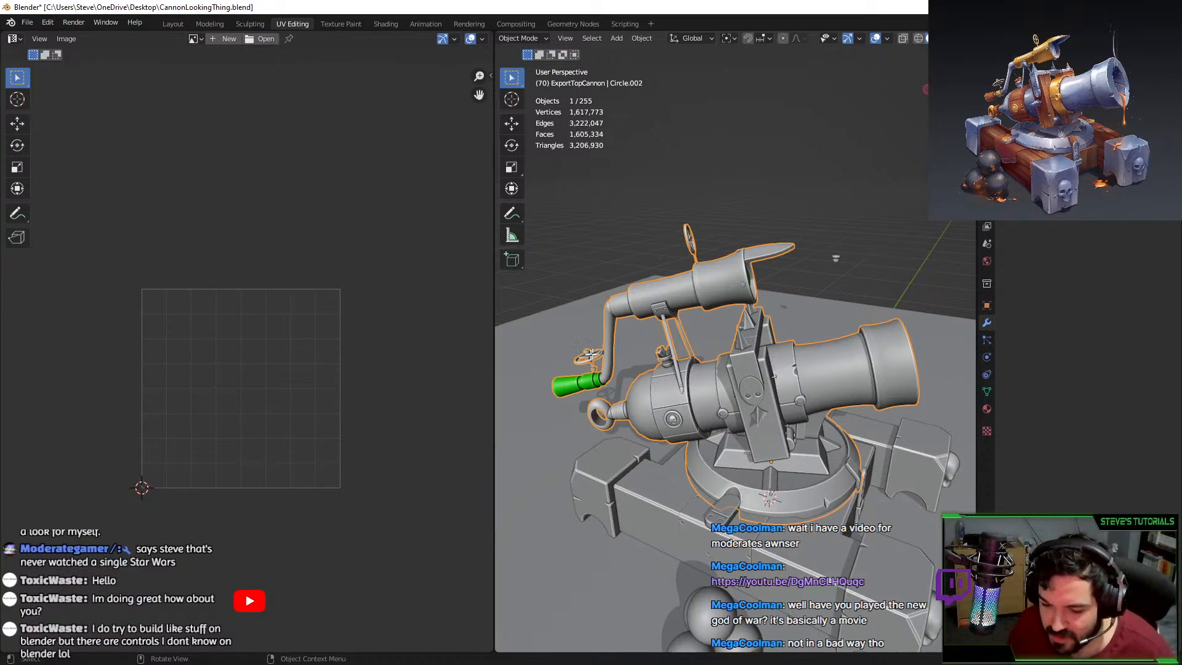
pyautogui.press('Tab')
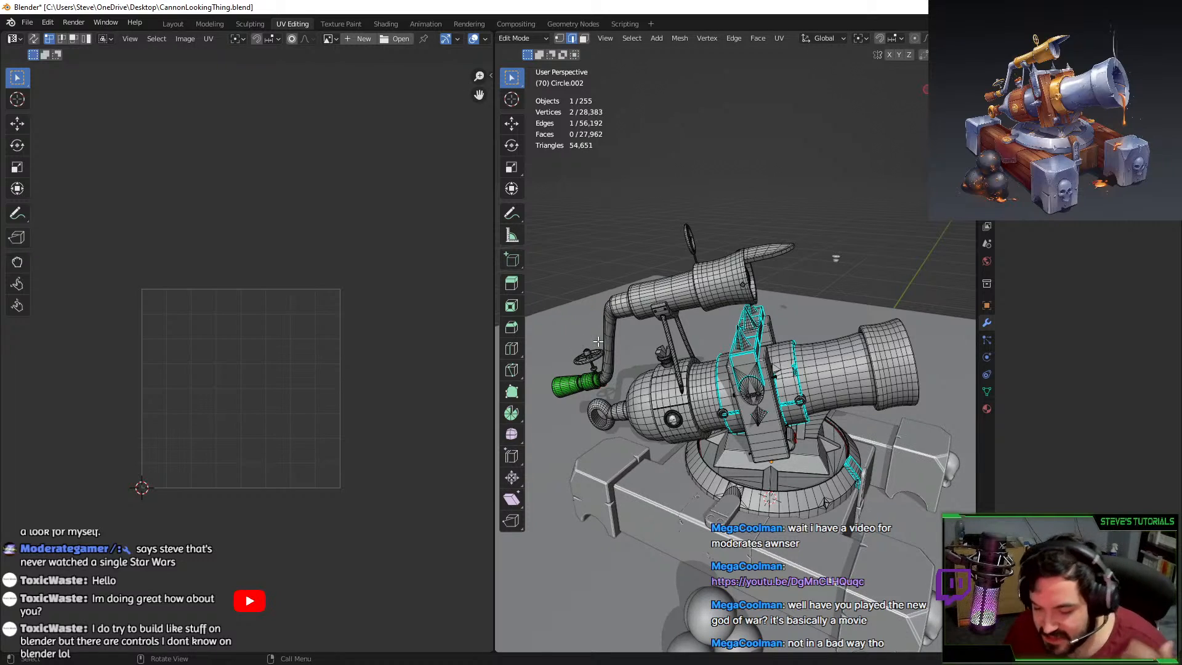
pyautogui.scroll(12, 597, 341)
pyautogui.scroll(-3, 597, 341)
pyautogui.keyDown('shift'); pyautogui.moveTo(597, 341); pyautogui.dragTo(735, 378, button='middle'); pyautogui.keyUp('shift')
# Mark seams on the lower and upper edge loops of the crank wheel's shaft.
pyautogui.click(741, 457)
pyautogui.click(735, 487)
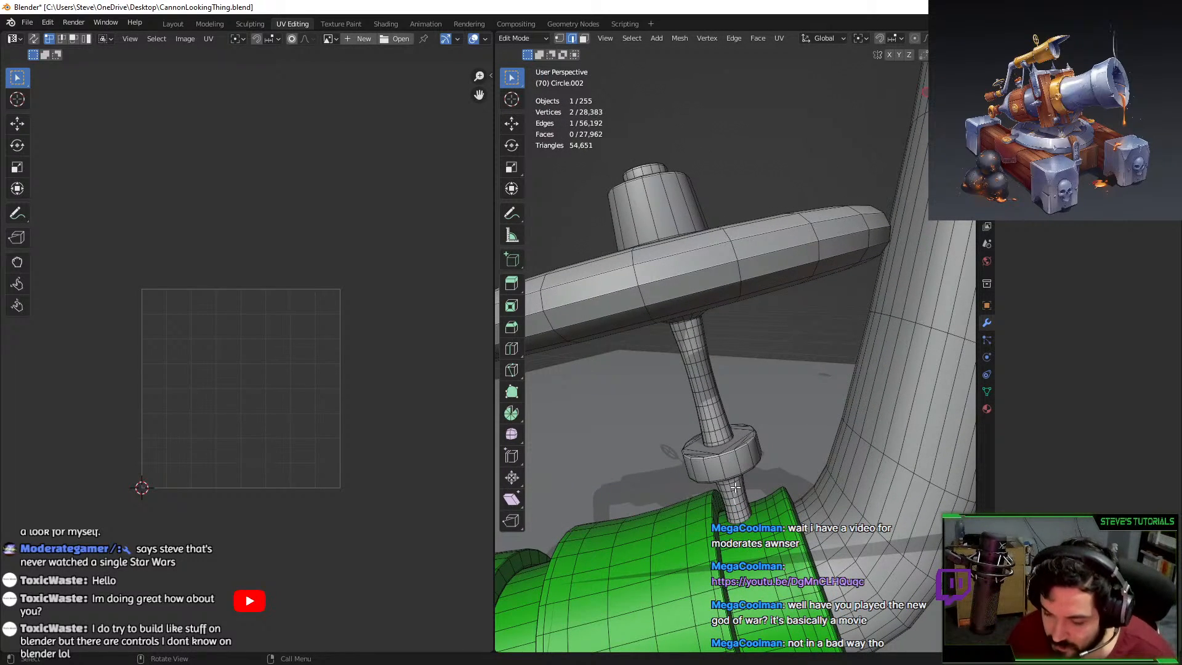
pyautogui.moveTo(716, 500); pyautogui.dragTo(684, 481, button='middle')
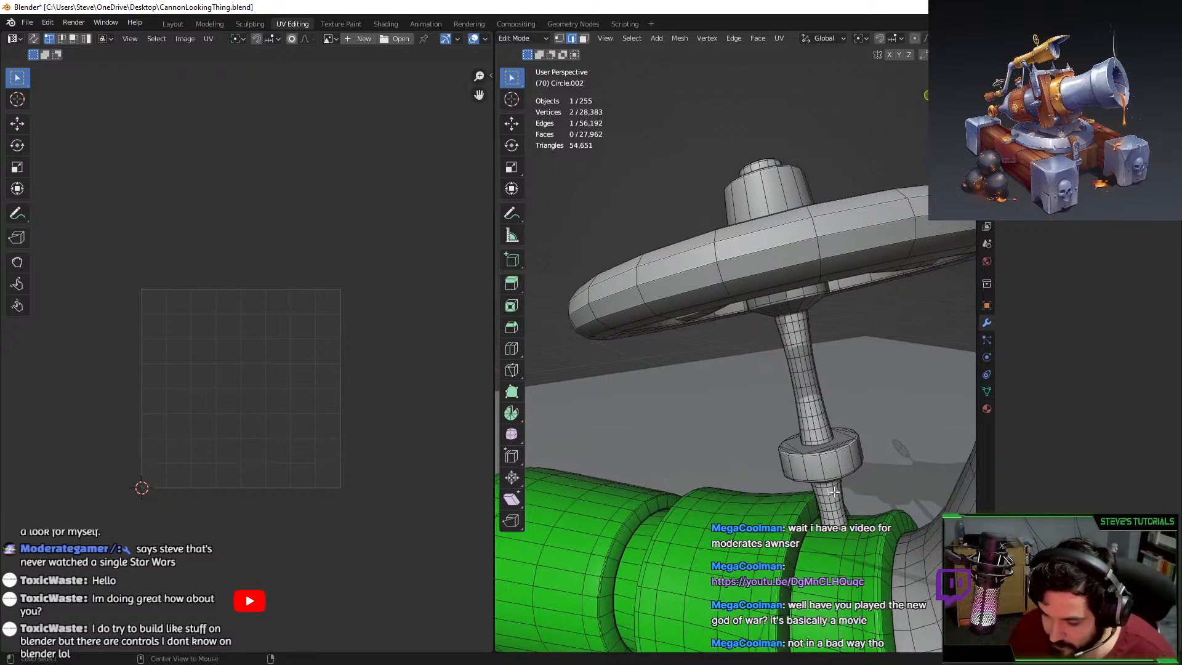
pyautogui.keyDown('alt'); pyautogui.click(839, 487); pyautogui.keyUp('alt')
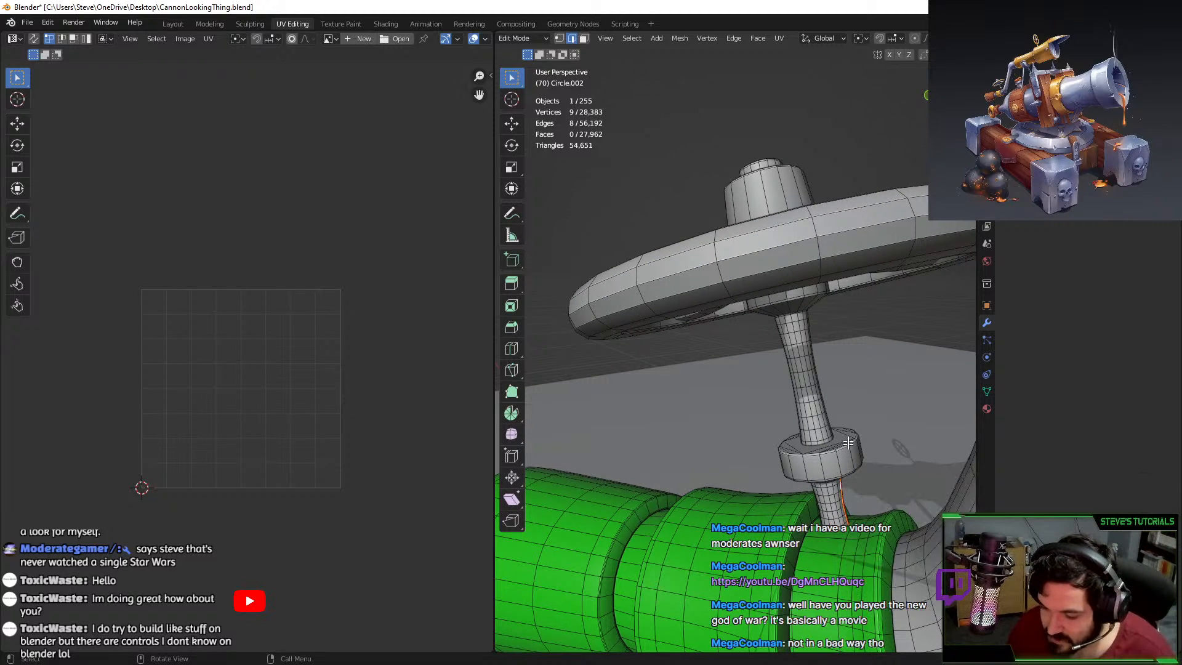
pyautogui.keyDown('alt'); pyautogui.keyDown('shift'); pyautogui.click(824, 377); pyautogui.keyUp('shift'); pyautogui.keyUp('alt')
pyautogui.press('F3')
pyautogui.press('Return')
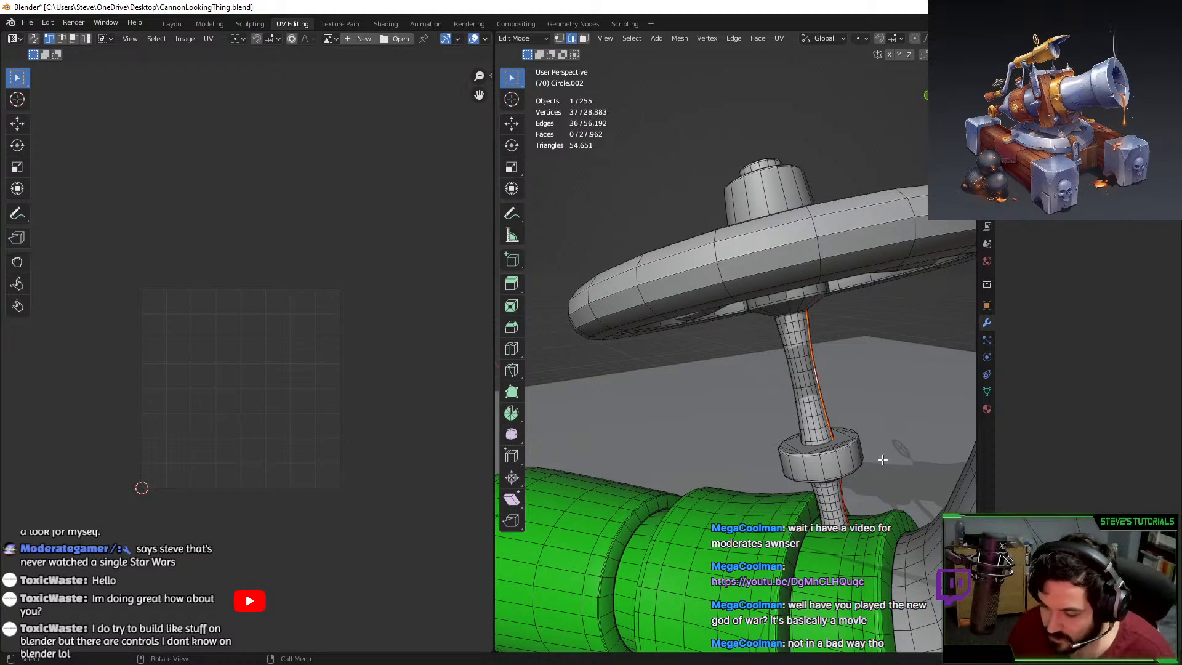
# Select the connected shaft, inset its faces, and unwrap it into UV strips.
pyautogui.click(806, 411)
pyautogui.hotkey('ctrl', 'l')
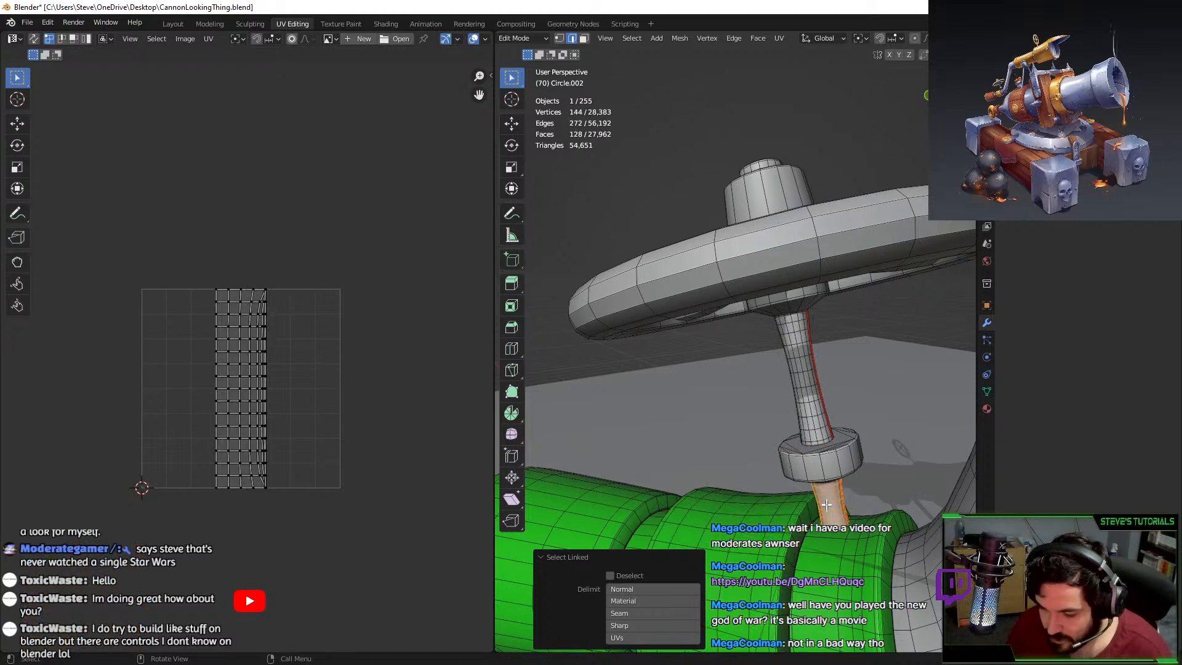
pyautogui.press('i')
pyautogui.click(808, 387)
pyautogui.moveTo(814, 414); pyautogui.dragTo(794, 311, button='middle')
pyautogui.press('u')
pyautogui.click(795, 396)
pyautogui.click(750, 430)
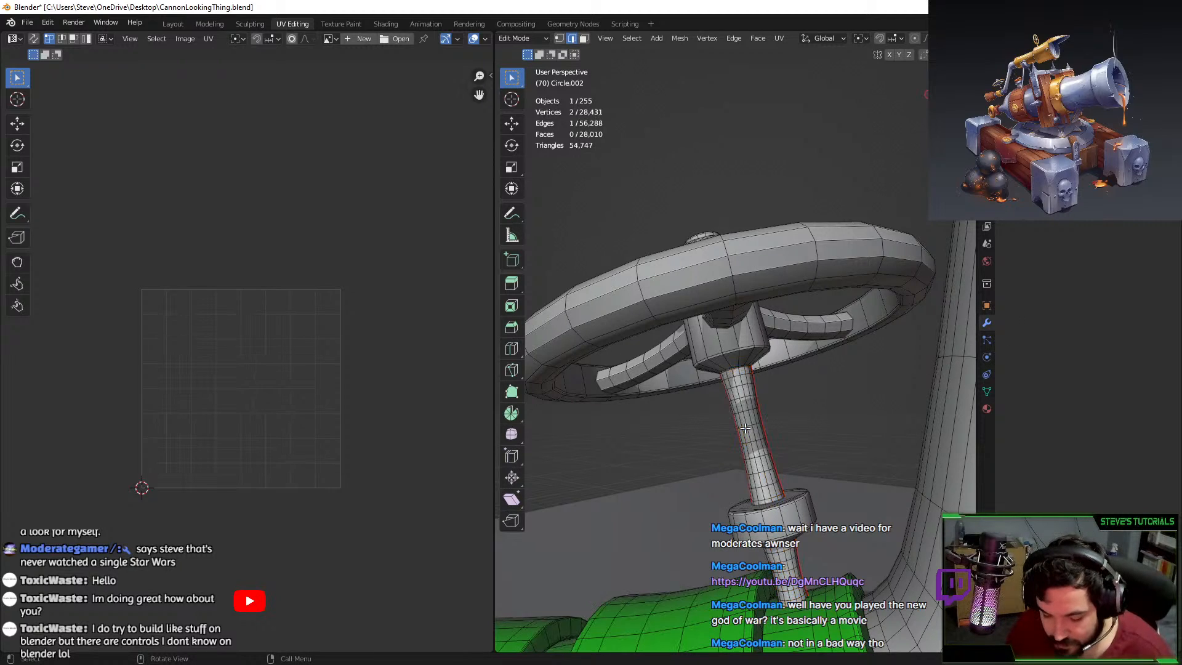
pyautogui.hotkey('ctrl', 'l')
# Isolate the handle grip and clear the old seam from its vertical edge loop.
pyautogui.hotkey('shift', 'h')
pyautogui.moveTo(750, 427); pyautogui.dragTo(844, 351, button='middle')
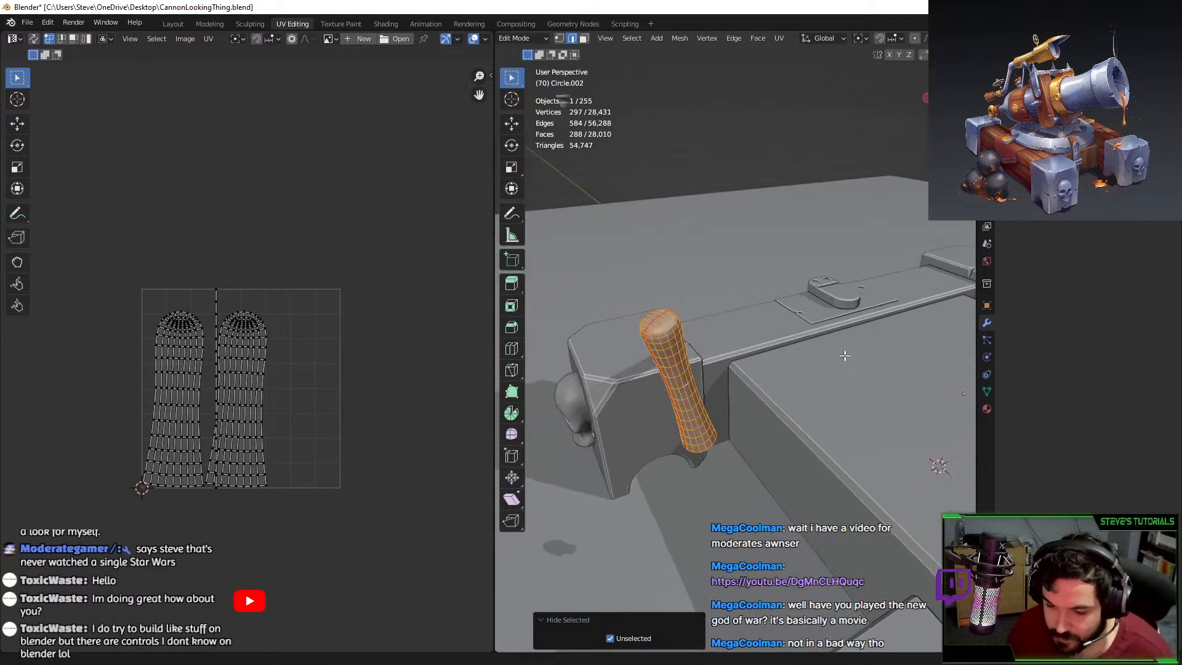
pyautogui.scroll(4, 840, 355)
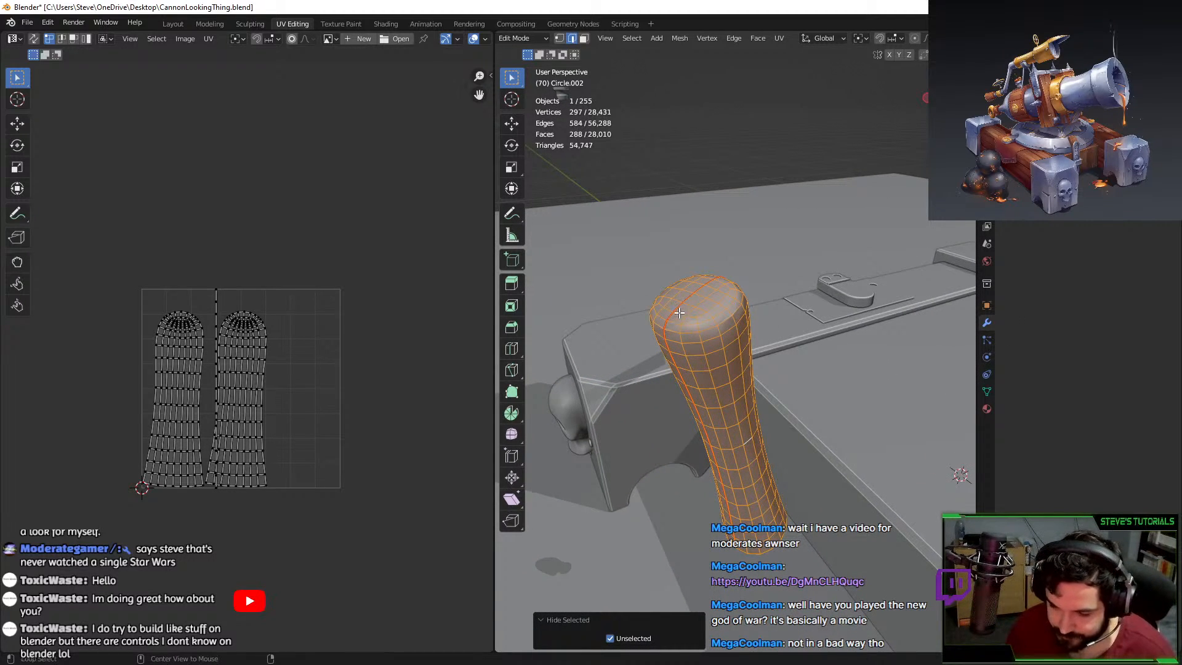
pyautogui.keyDown('alt'); pyautogui.click(678, 311); pyautogui.keyUp('alt')
pyautogui.press('F3')
pyautogui.write('clear se')
pyautogui.press('Return')
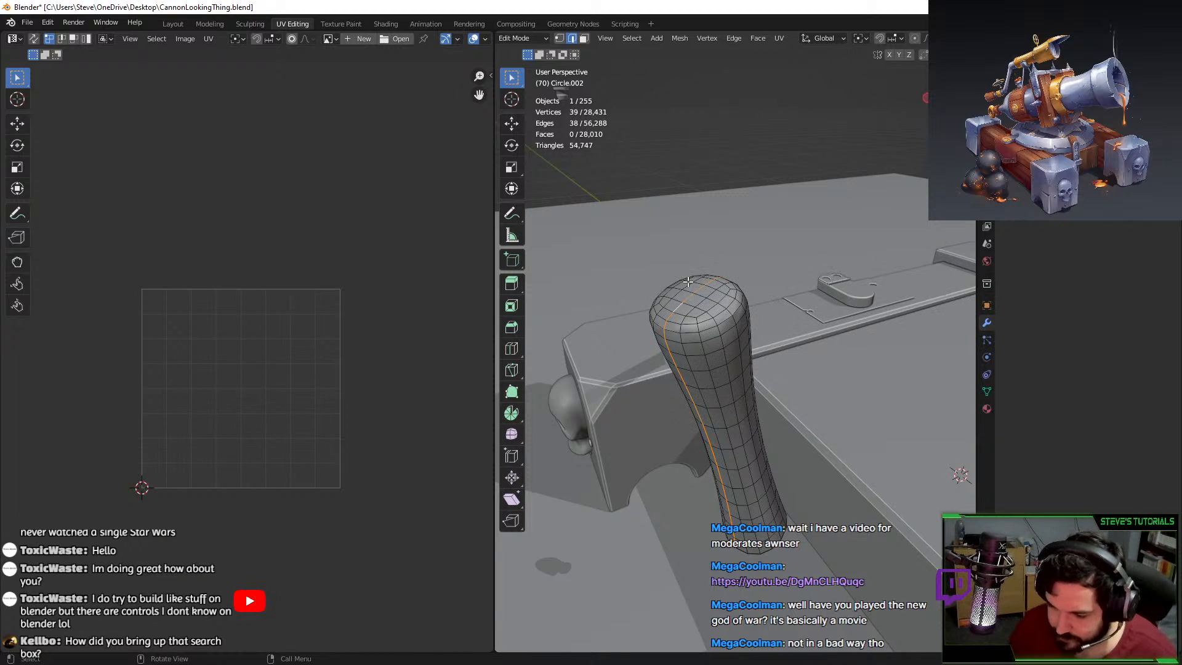
# Mark seams on the grip's top ring and a vertical edge path down its side.
pyautogui.keyDown('alt'); pyautogui.click(684, 330); pyautogui.keyUp('alt')
pyautogui.moveTo(685, 330); pyautogui.dragTo(703, 579, button='middle')
pyautogui.keyDown('ctrl'); pyautogui.click(700, 559); pyautogui.keyUp('ctrl')
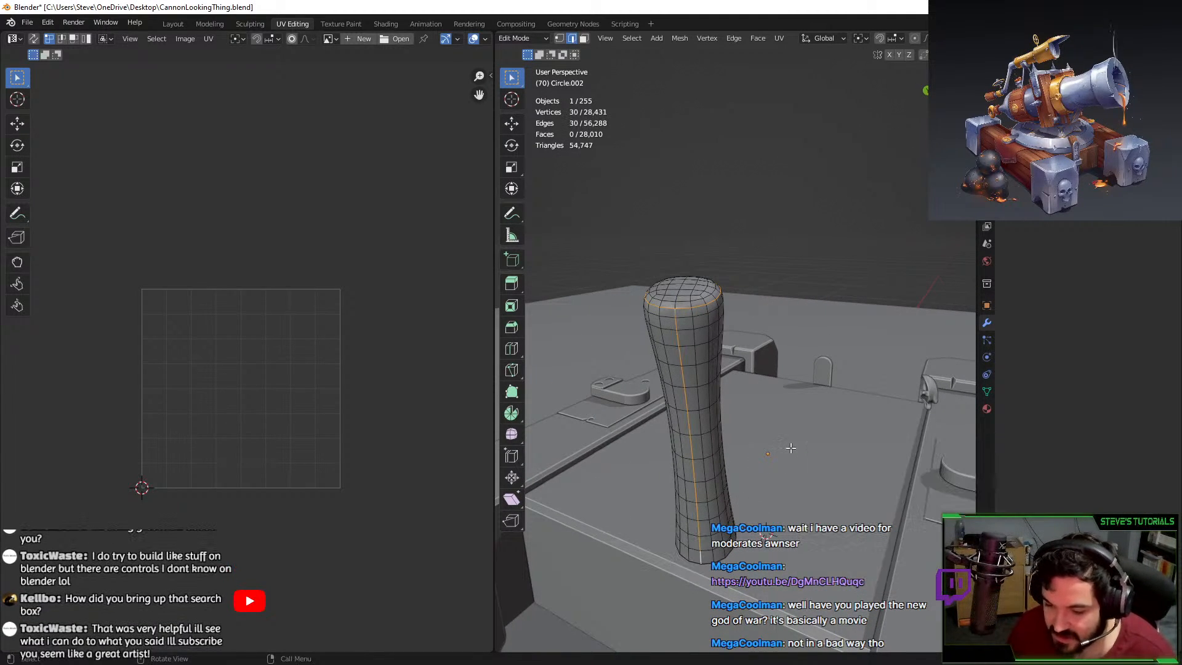
pyautogui.press('F3')
pyautogui.write('mark se')
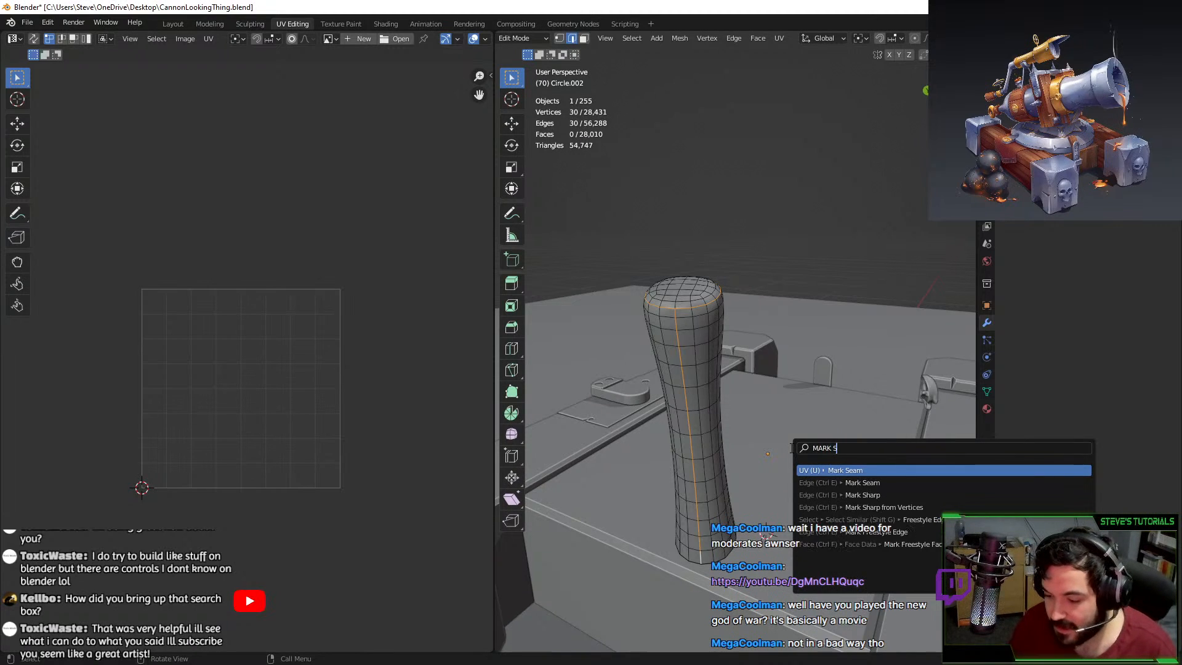
pyautogui.press('Return')
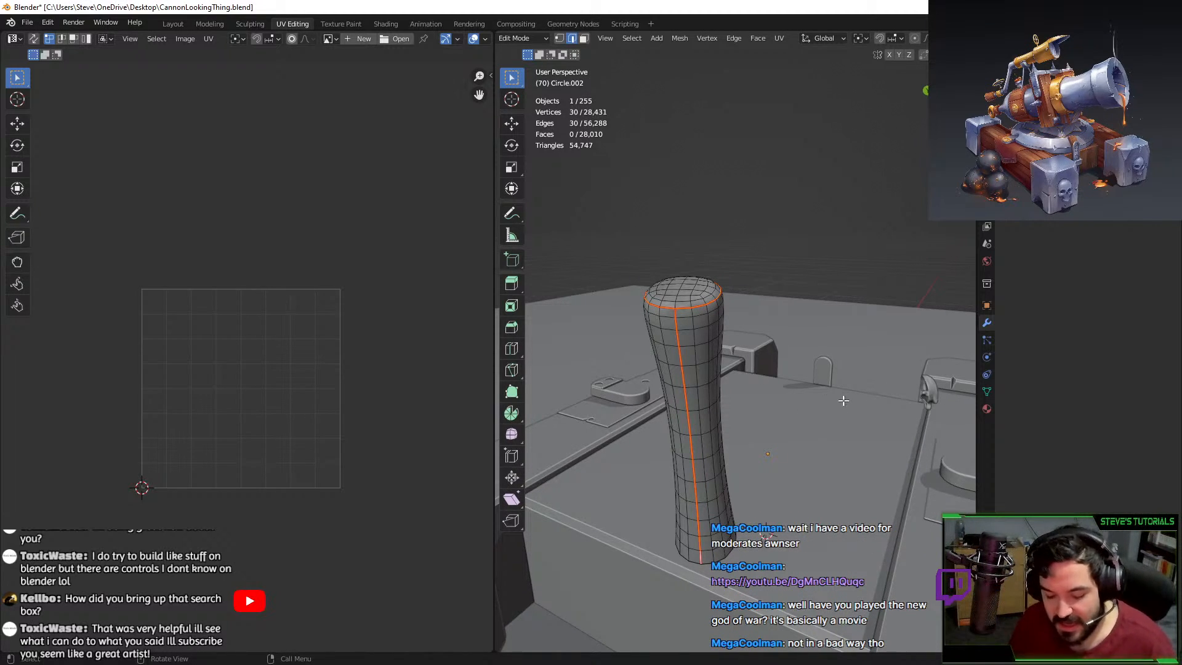
# Unwrap the whole grip into a fan-shaped UV island and inspect the result.
pyautogui.press('a')
pyautogui.press('u')
pyautogui.click(703, 347)
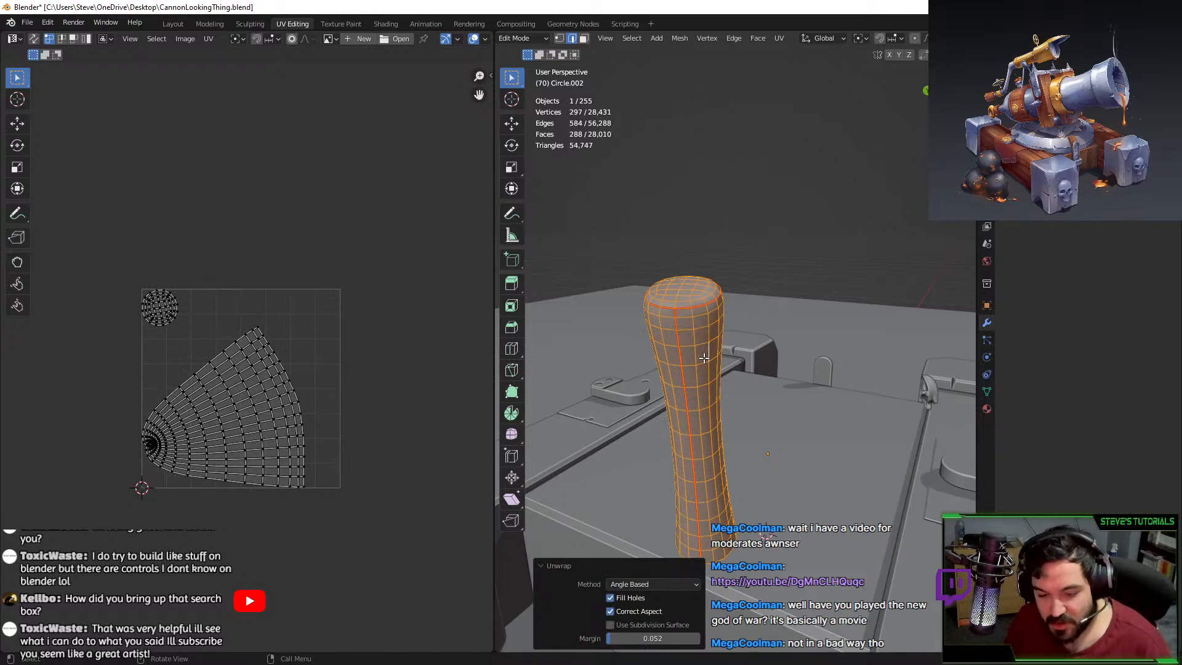
pyautogui.moveTo(696, 315); pyautogui.dragTo(773, 254, button='middle')
pyautogui.click(831, 278)
pyautogui.click(756, 253)
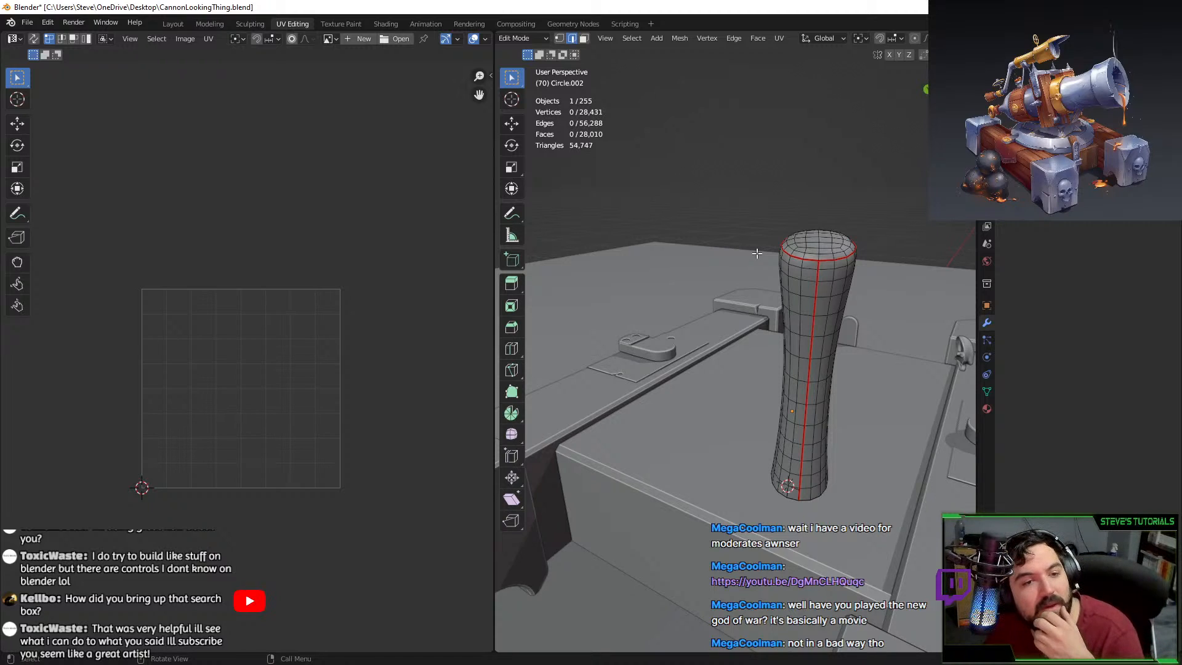
pyautogui.press('F3')
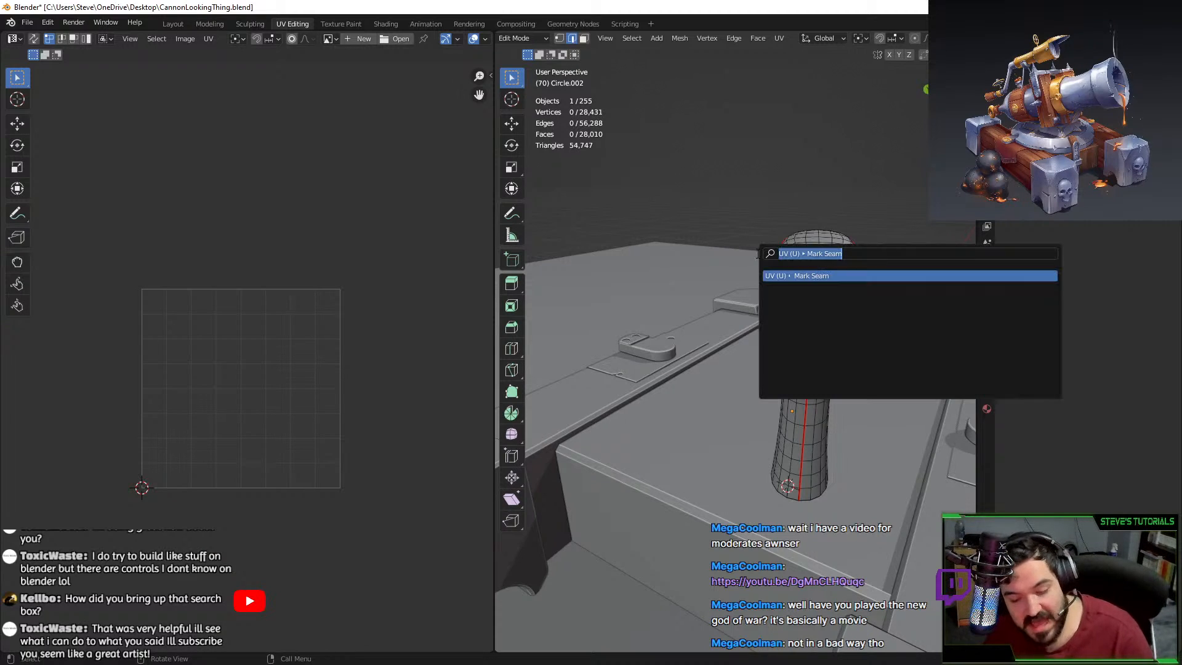
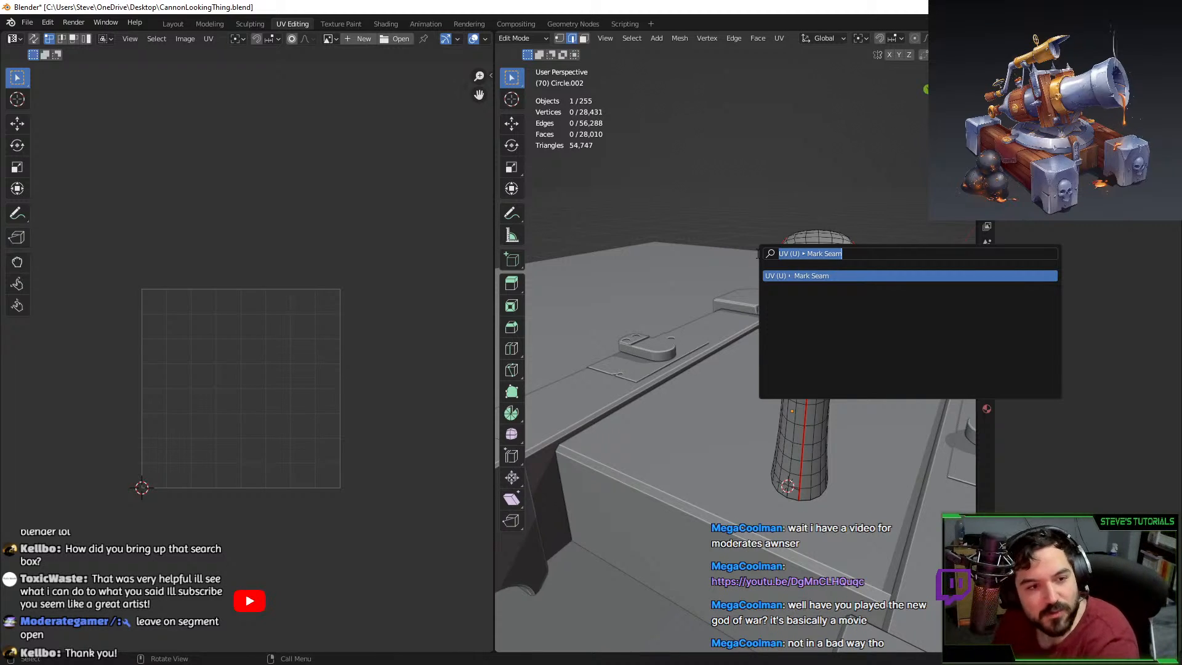
# Mark the selected edges as a seam and unwrap the whole tapered post.
pyautogui.press('Return')
pyautogui.moveTo(602, 439); pyautogui.dragTo(746, 324, button='middle')
pyautogui.scroll(6, 706, 392)
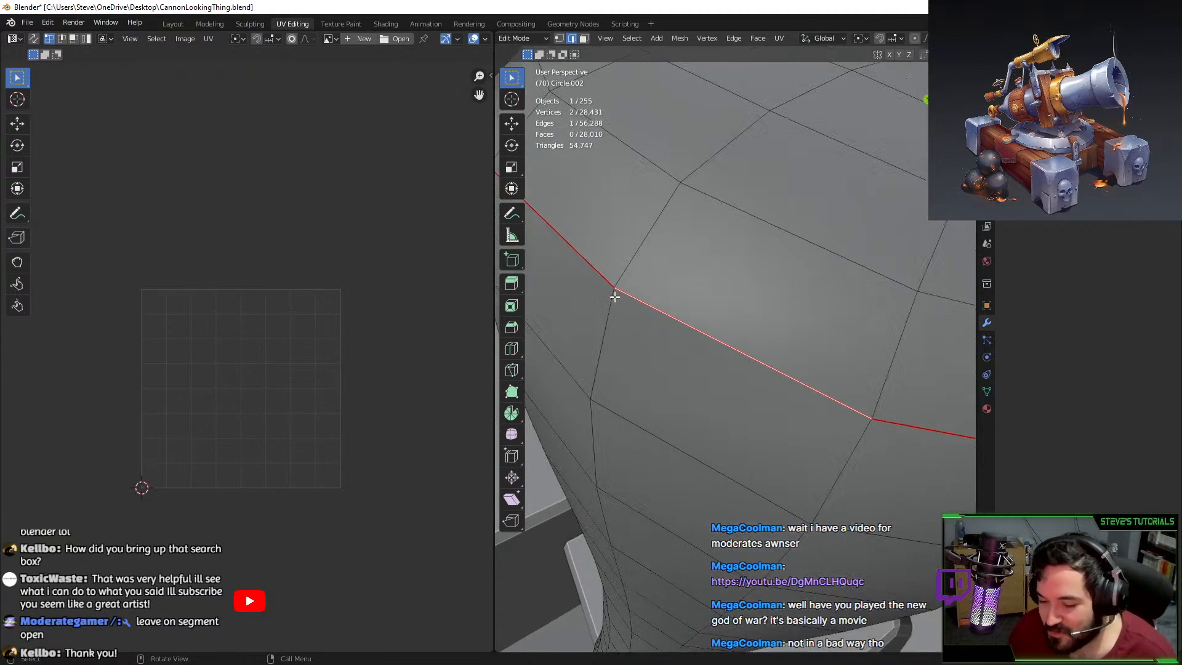
pyautogui.scroll(-4, 614, 293)
pyautogui.moveTo(725, 395); pyautogui.dragTo(683, 381, button='middle')
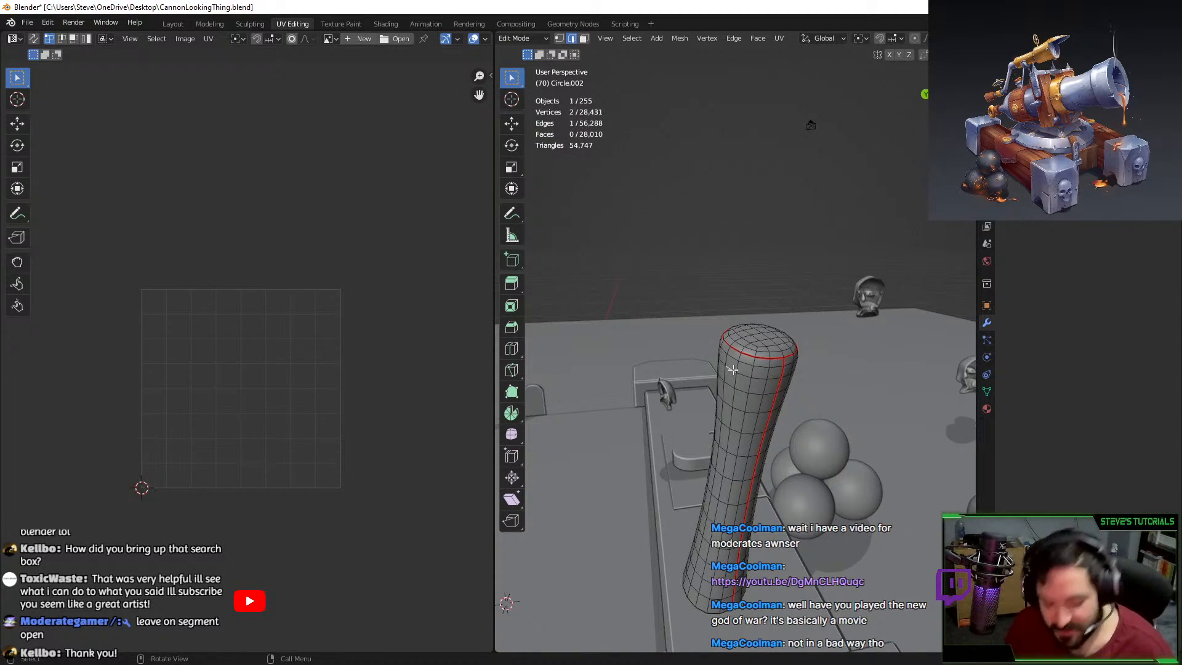
pyautogui.hotkey('ctrl', 'l')
pyautogui.press('g')
pyautogui.press('Escape')
pyautogui.press('u')
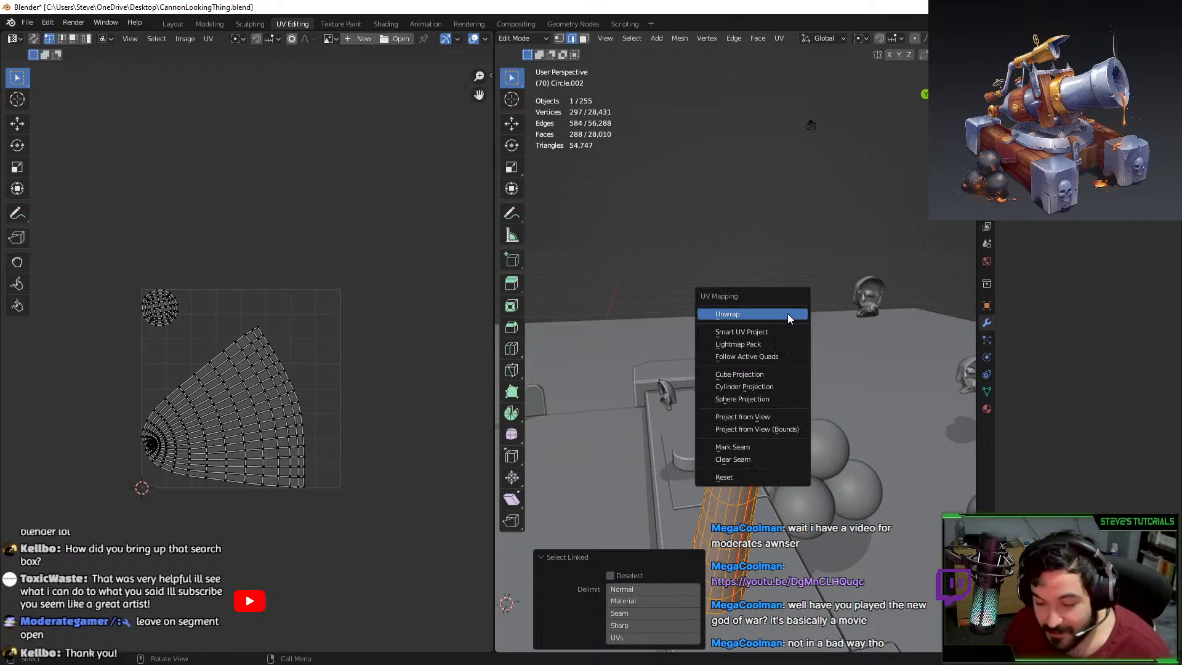
pyautogui.click(789, 313)
# Inspect the post's UV island around its pole and toggle UV selection sync.
pyautogui.moveTo(828, 354); pyautogui.dragTo(757, 320, button='middle')
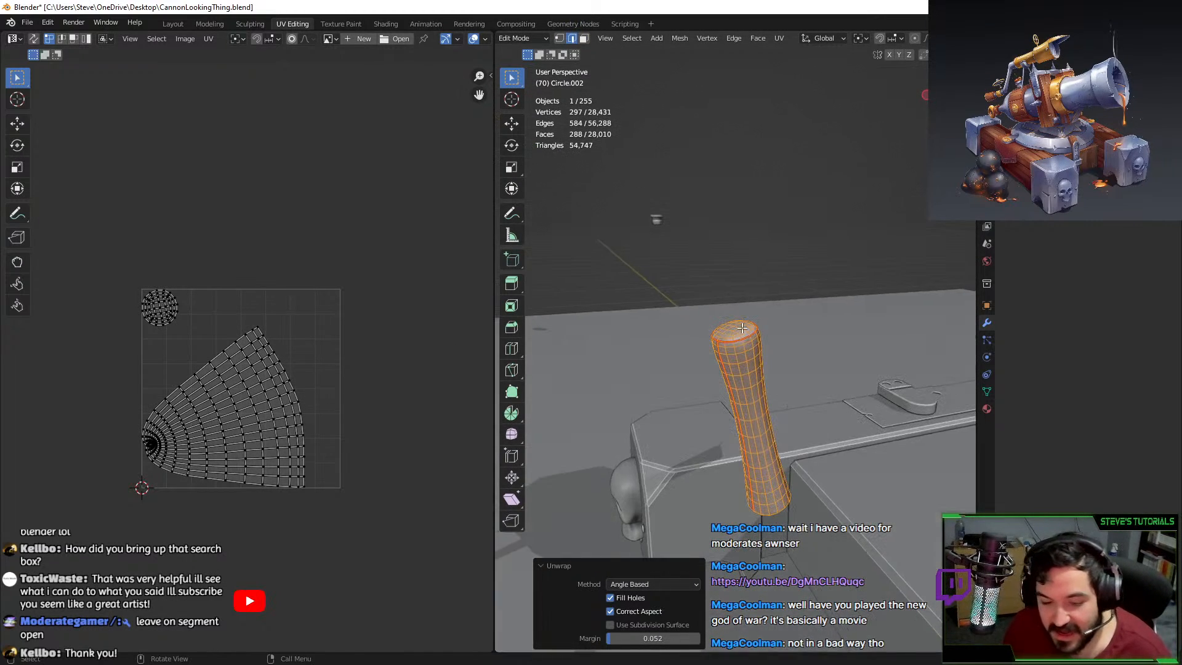
pyautogui.scroll(8, 186, 418)
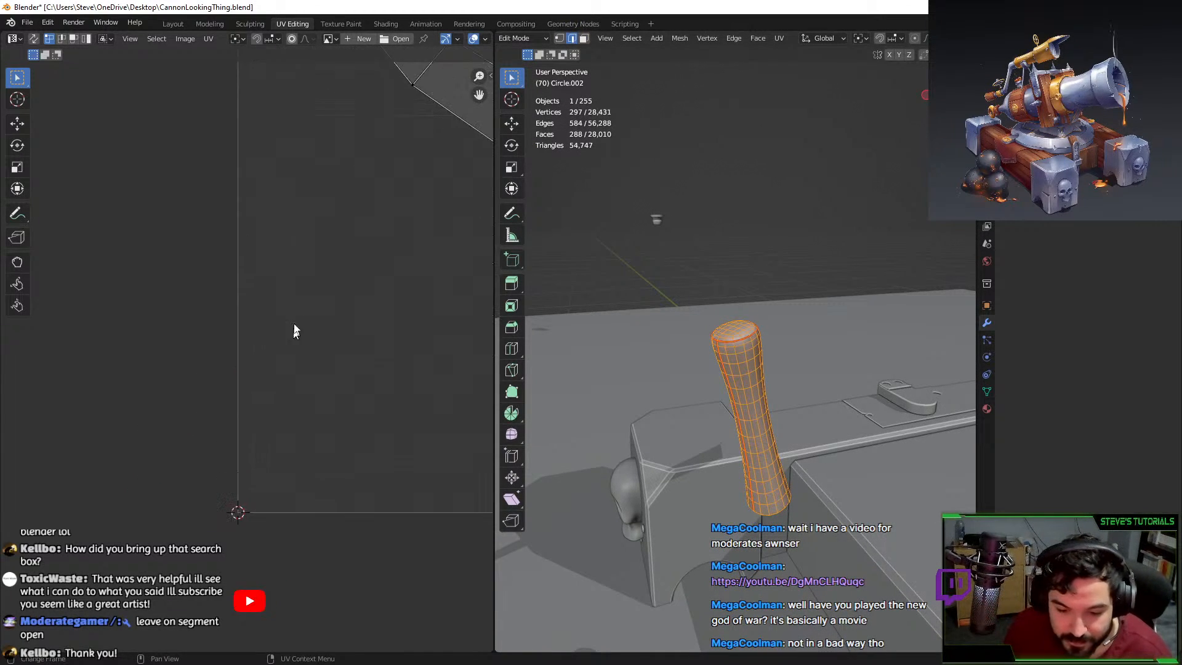
pyautogui.moveTo(295, 330); pyautogui.dragTo(283, 239, button='middle')
pyautogui.scroll(3, 283, 240)
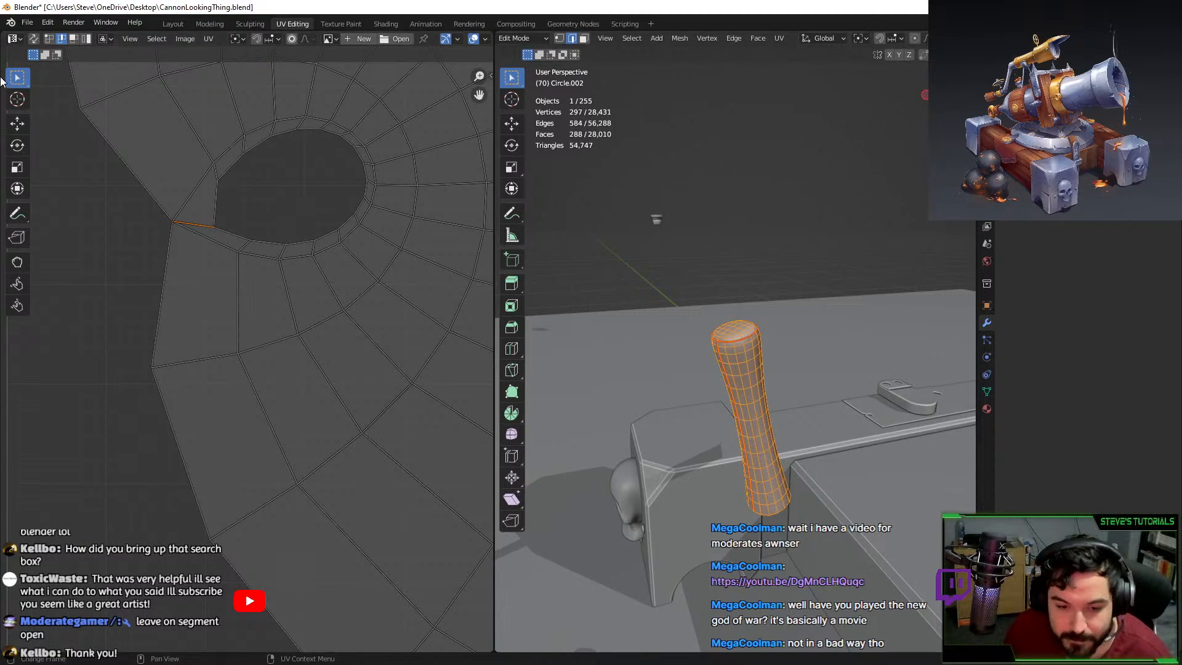
pyautogui.click(34, 39)
pyautogui.click(34, 39)
pyautogui.click(34, 39)
pyautogui.click(216, 198)
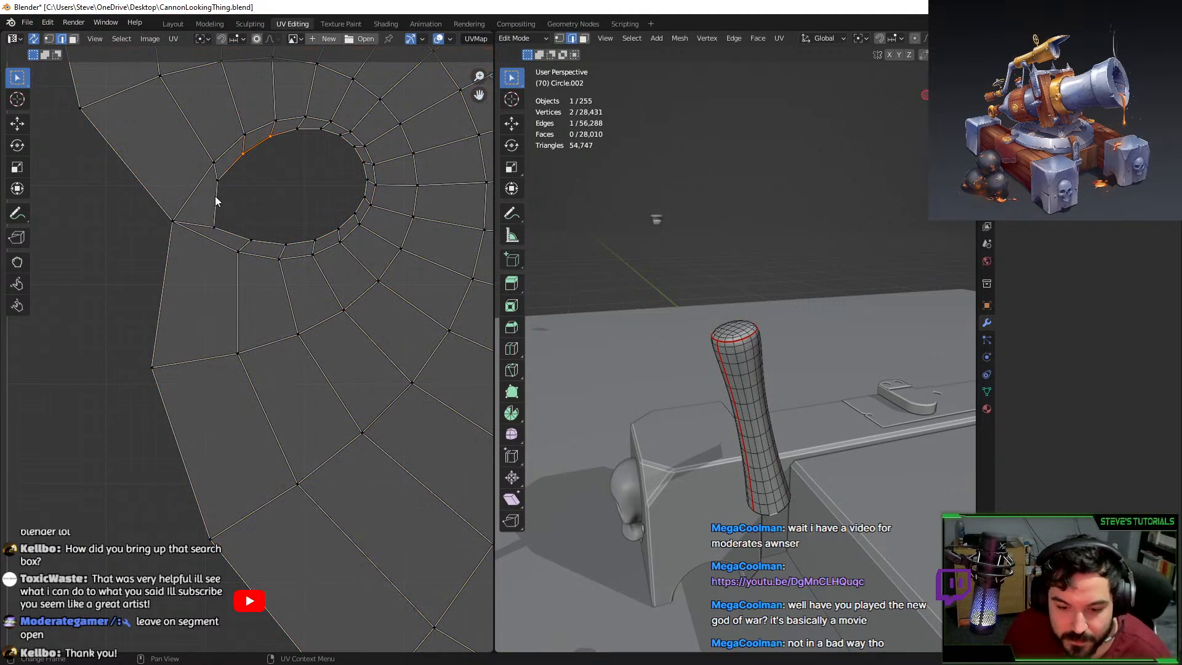
# Mark the UV edge beside the hole as a seam through the F3 'mark' search.
pyautogui.click(200, 229)
pyautogui.scroll(6, 787, 326)
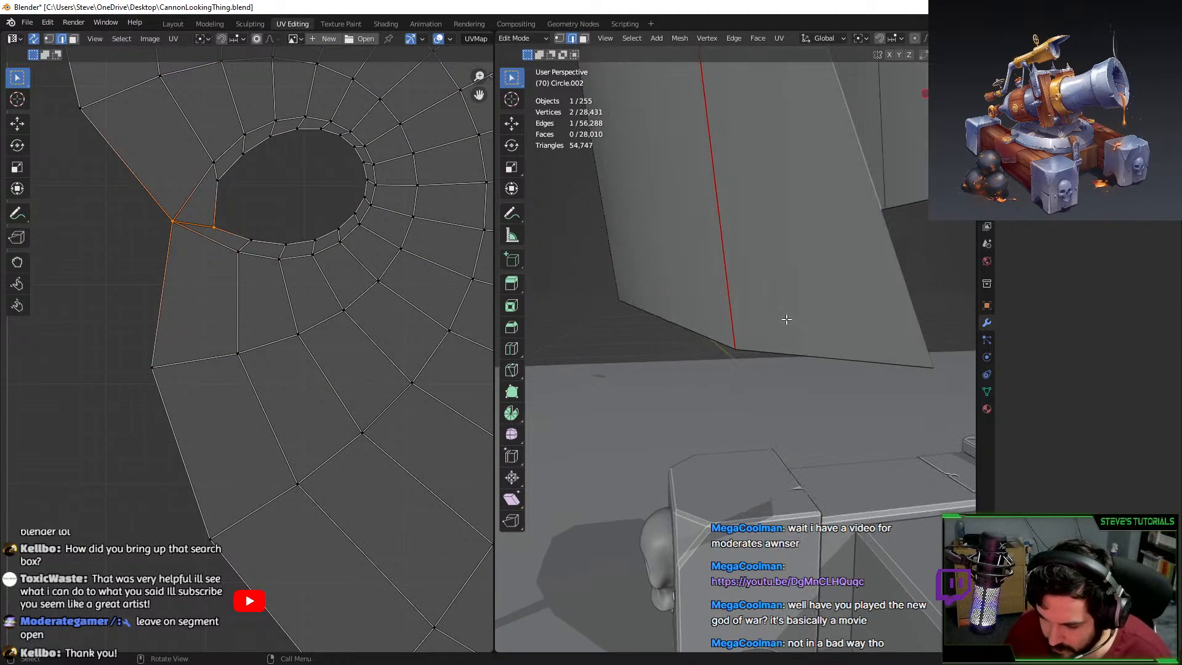
pyautogui.scroll(-5, 745, 334)
pyautogui.press('g')
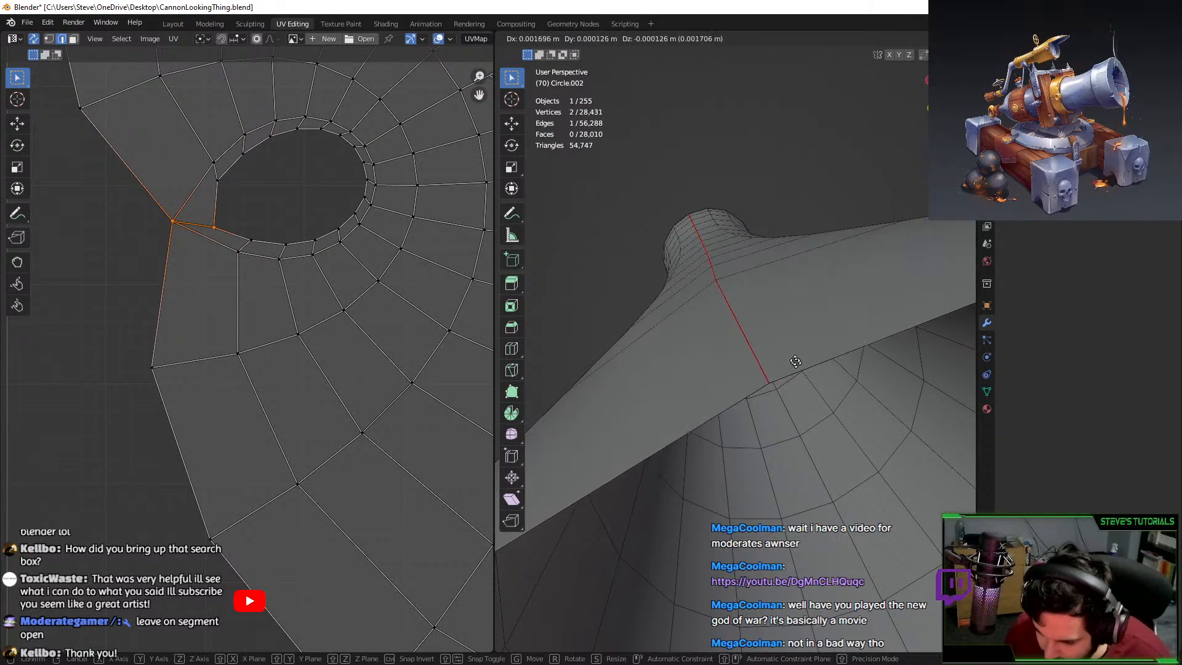
pyautogui.rightClick(753, 367)
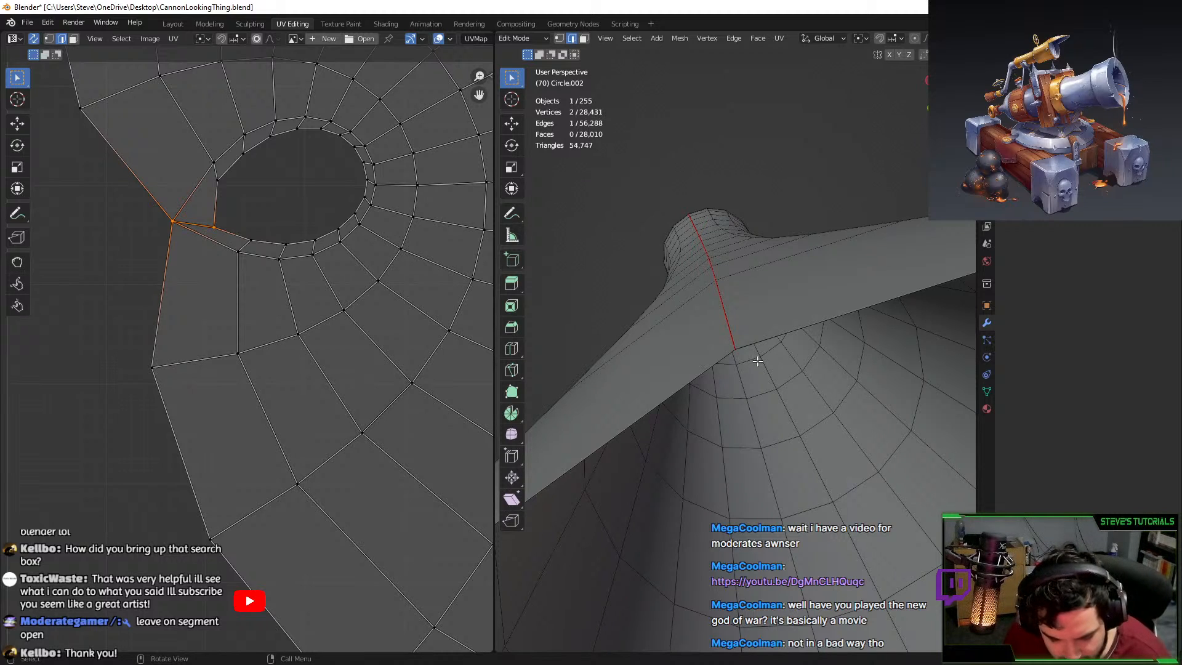
pyautogui.press('F3')
pyautogui.write('mark')
pyautogui.press('Return')
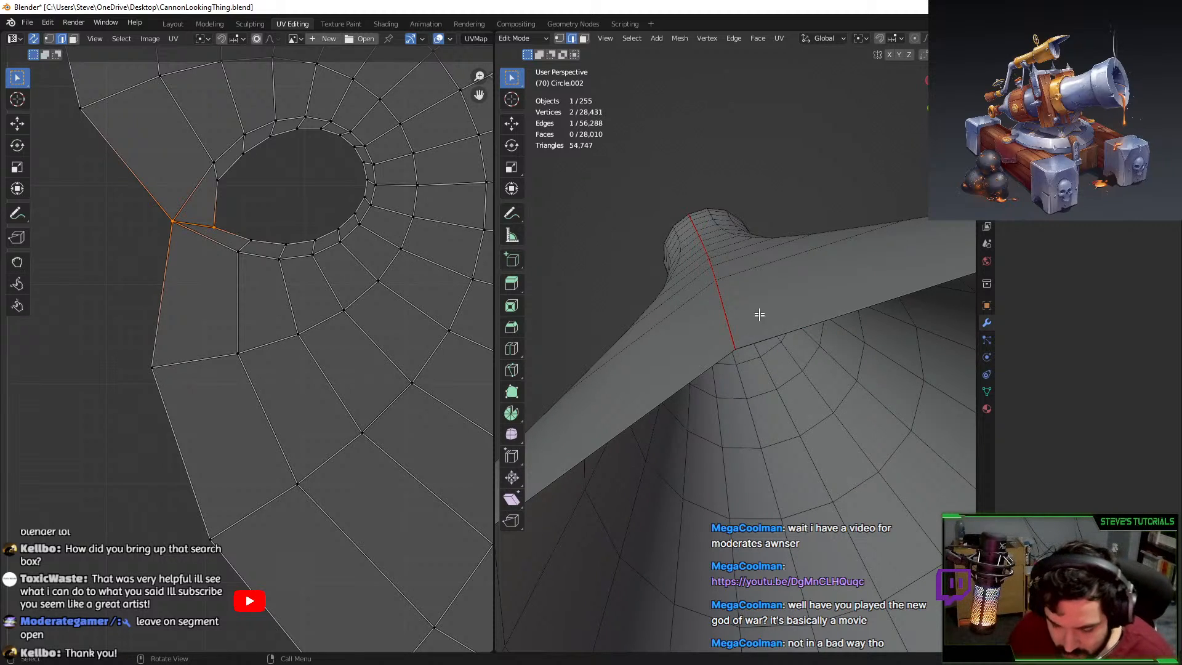
# Select all of the visible post mesh and re-unwrap it with the new seam.
pyautogui.click(768, 278)
pyautogui.press('u')
pyautogui.press('a')
pyautogui.press('u')
pyautogui.click(878, 299)
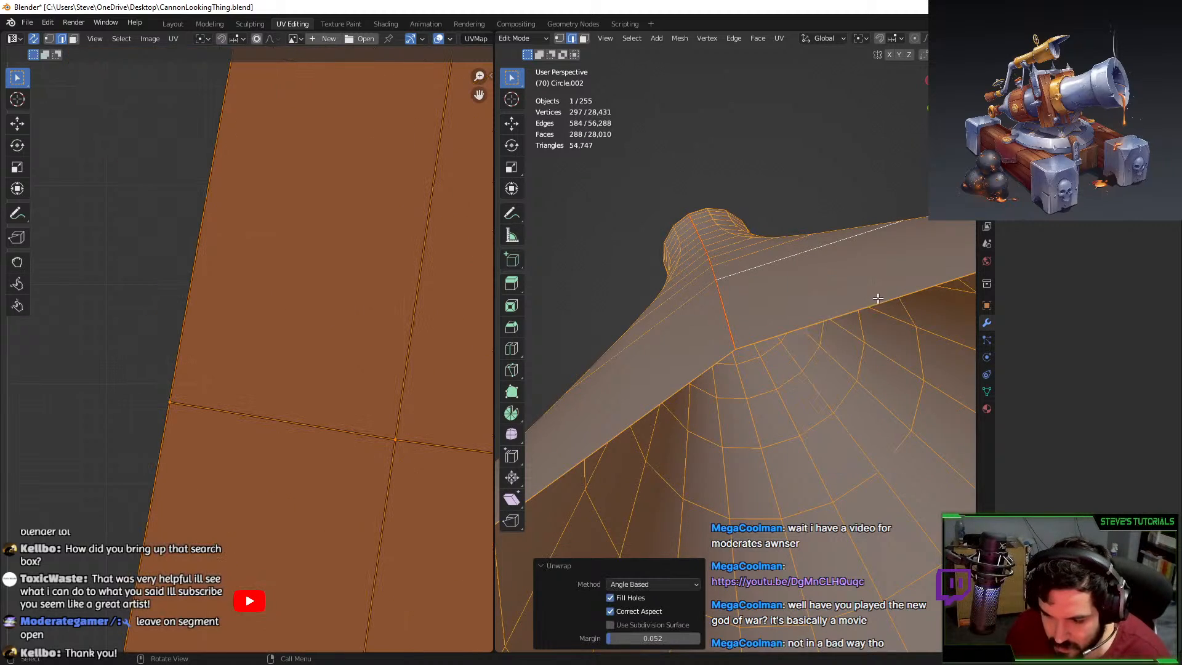
pyautogui.scroll(-10, 295, 283)
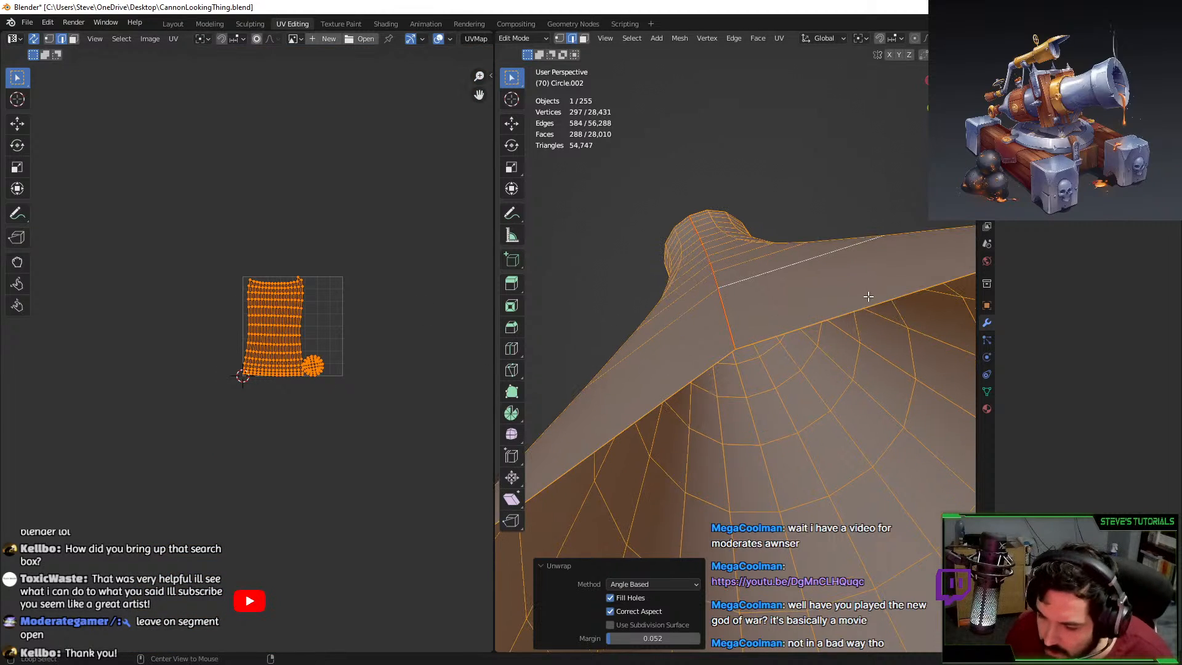
# Delete the edge loop at the tube's open rim.
pyautogui.keyDown('alt'); pyautogui.click(858, 328); pyautogui.keyUp('alt')
pyautogui.moveTo(842, 364); pyautogui.dragTo(835, 412, button='middle')
pyautogui.keyDown('alt'); pyautogui.click(788, 337); pyautogui.keyUp('alt')
pyautogui.press('g')
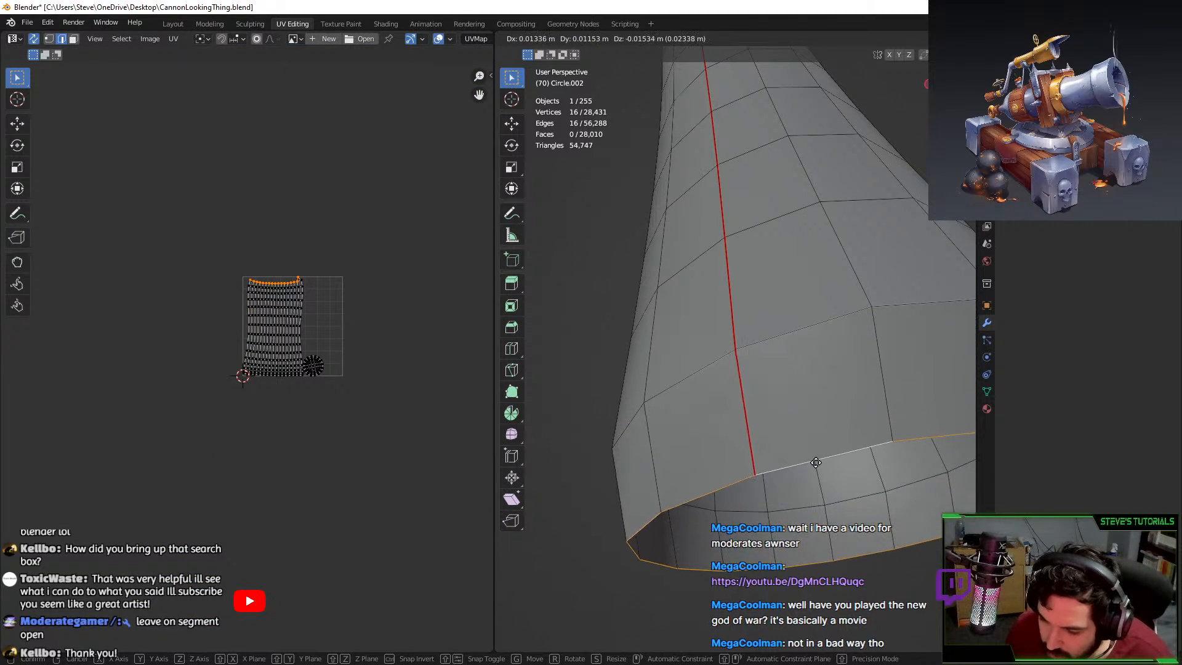
pyautogui.press('Escape')
pyautogui.press('x')
pyautogui.click(817, 437)
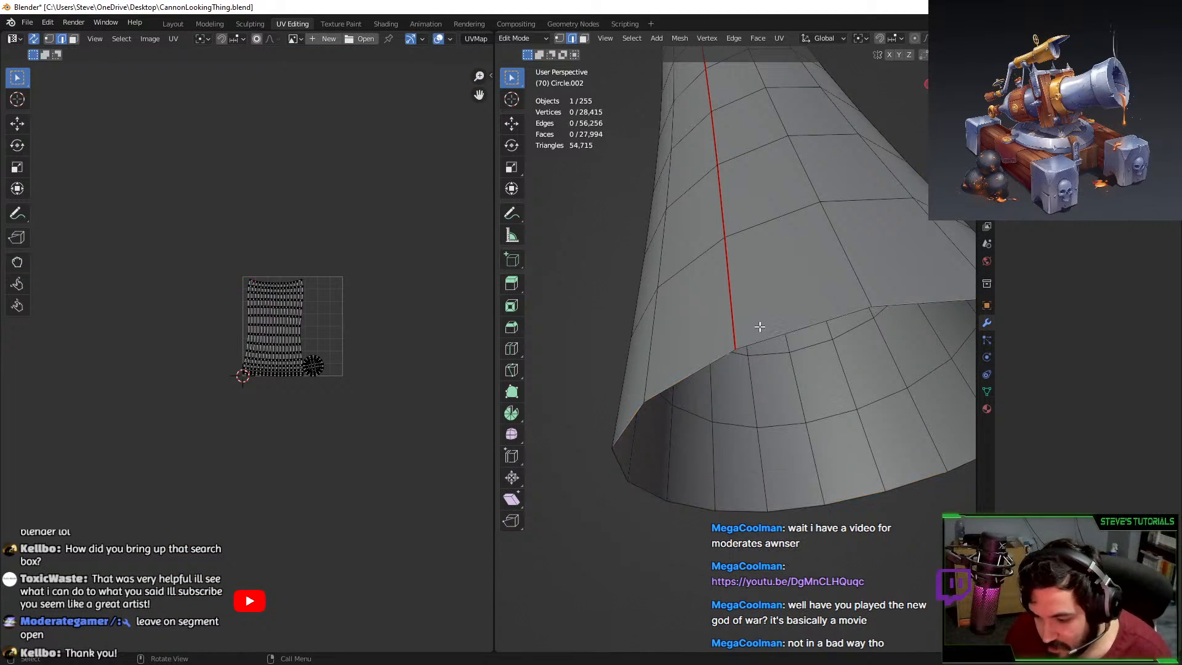
pyautogui.keyDown('alt'); pyautogui.click(853, 312); pyautogui.keyUp('alt')
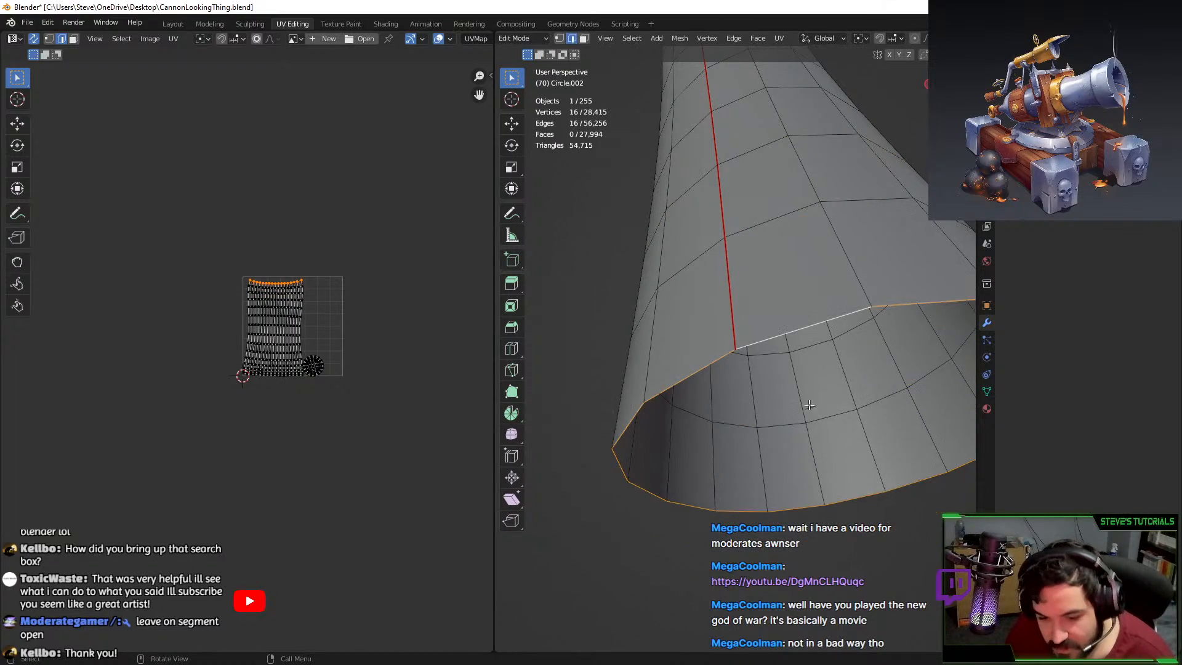
# Reveal the hidden geometry with Alt+H and pick an edge on the post's shaft.
pyautogui.press('Tab')
pyautogui.press('Tab')
pyautogui.scroll(-6, 756, 339)
pyautogui.press('Tab')
pyautogui.press('Tab')
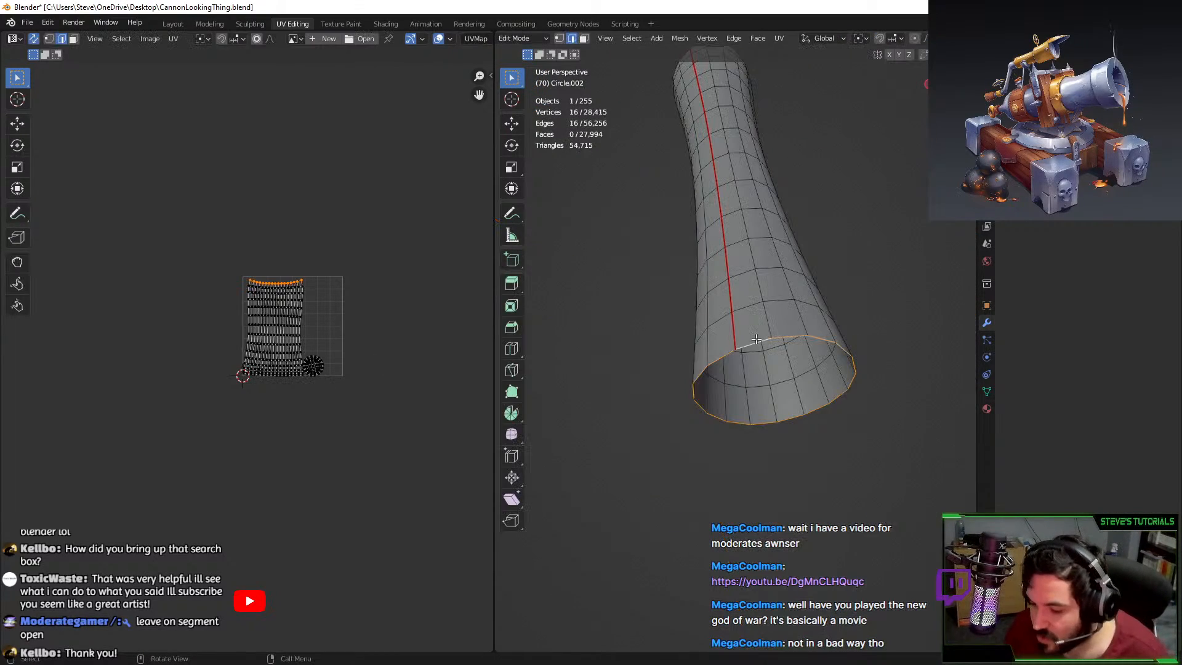
pyautogui.hotkey('alt', 'h')
pyautogui.moveTo(756, 339); pyautogui.dragTo(741, 396, button='middle')
pyautogui.scroll(-4, 741, 397)
pyautogui.click(744, 275)
# Unwrap the shaft and lower stem together and move their UV islands up and left.
pyautogui.press('l')
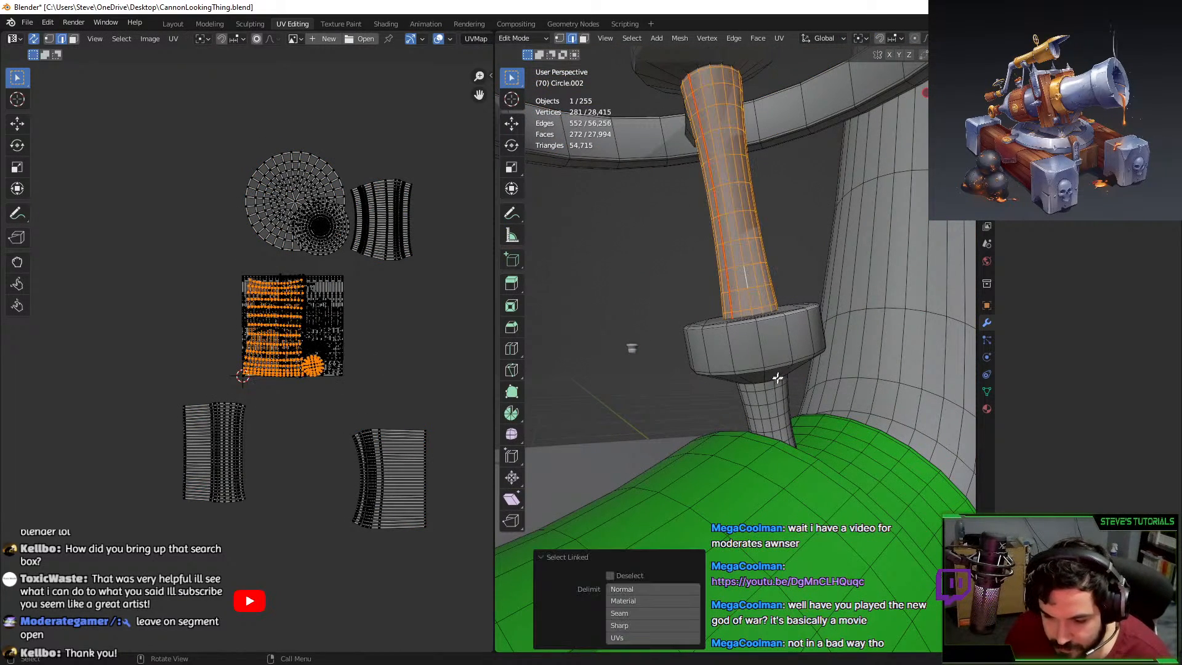
pyautogui.press('l')
pyautogui.press('u')
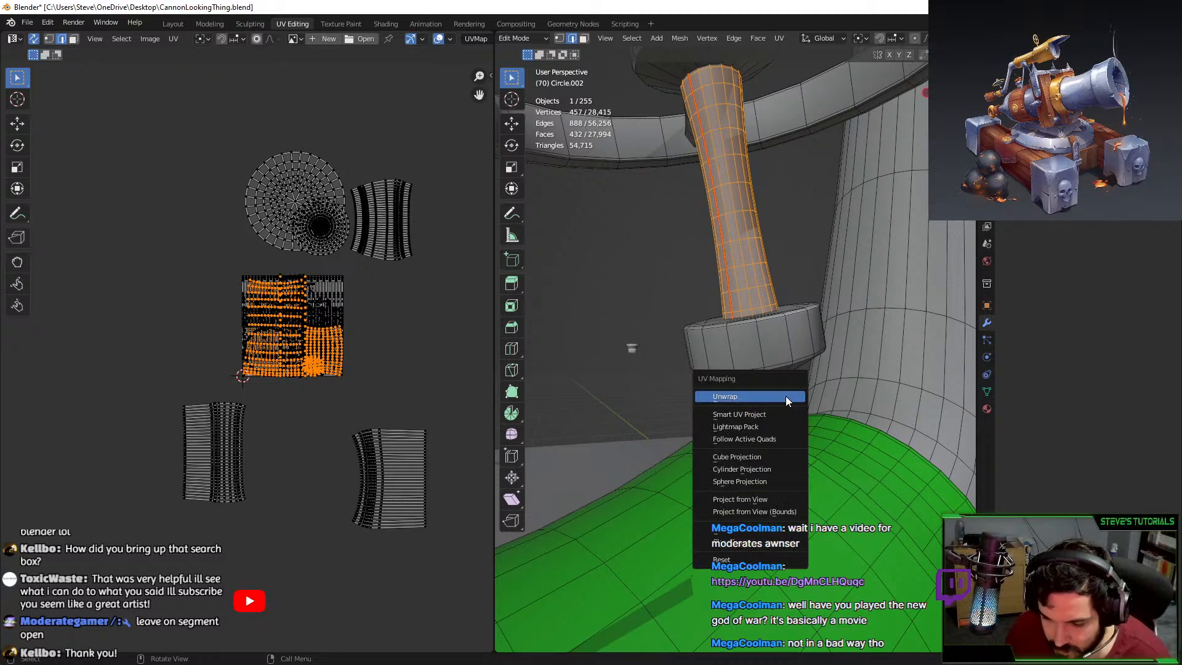
pyautogui.click(785, 396)
pyautogui.press('g')
pyautogui.click(259, 317)
pyautogui.click(152, 231)
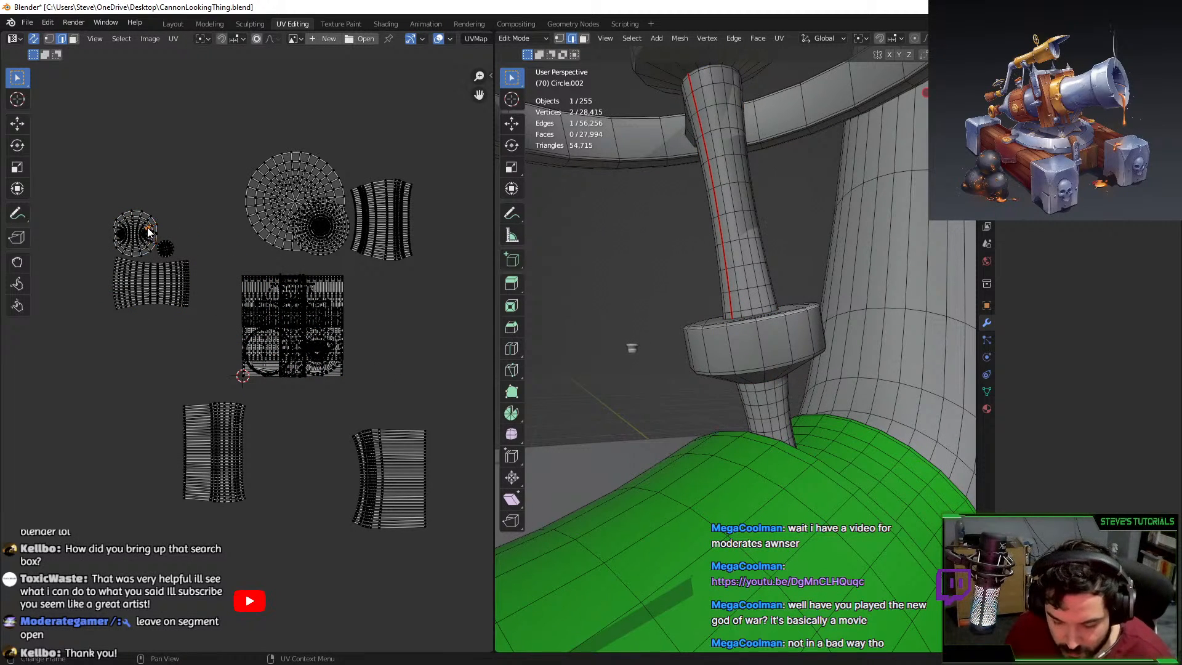
pyautogui.press('l')
# Isolate the lower stem with Shift+H and stand it upright in the view.
pyautogui.moveTo(785, 436); pyautogui.dragTo(770, 419, button='middle')
pyautogui.click(770, 418)
pyautogui.scroll(3, 770, 417)
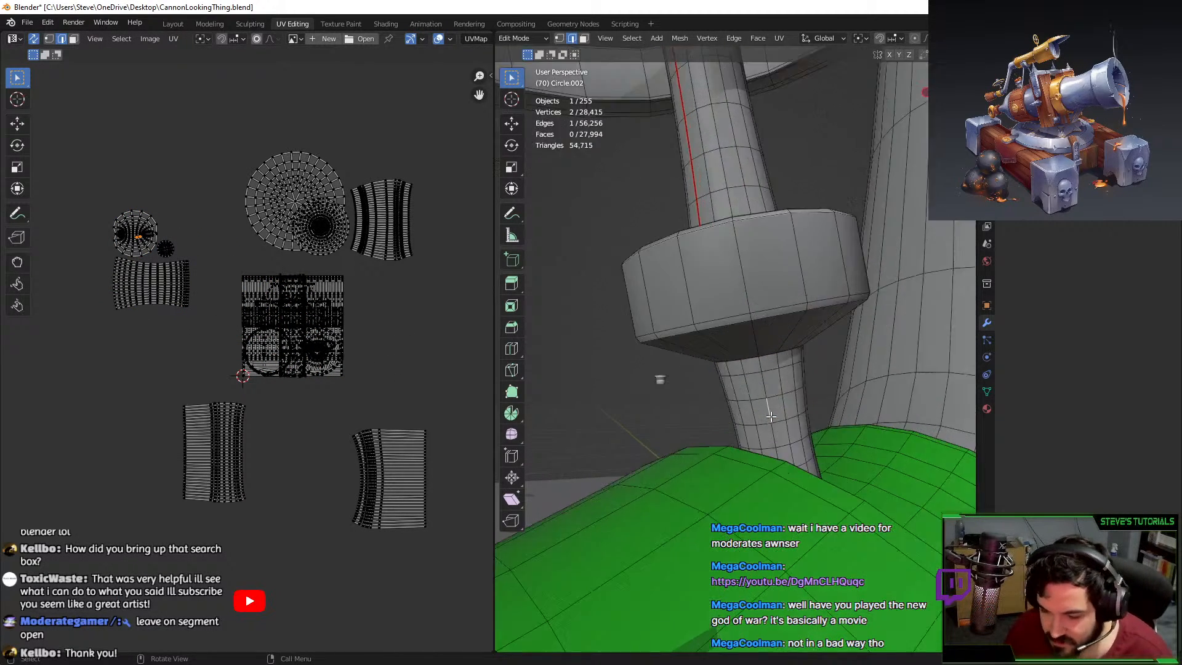
pyautogui.press('KP_Decimal')
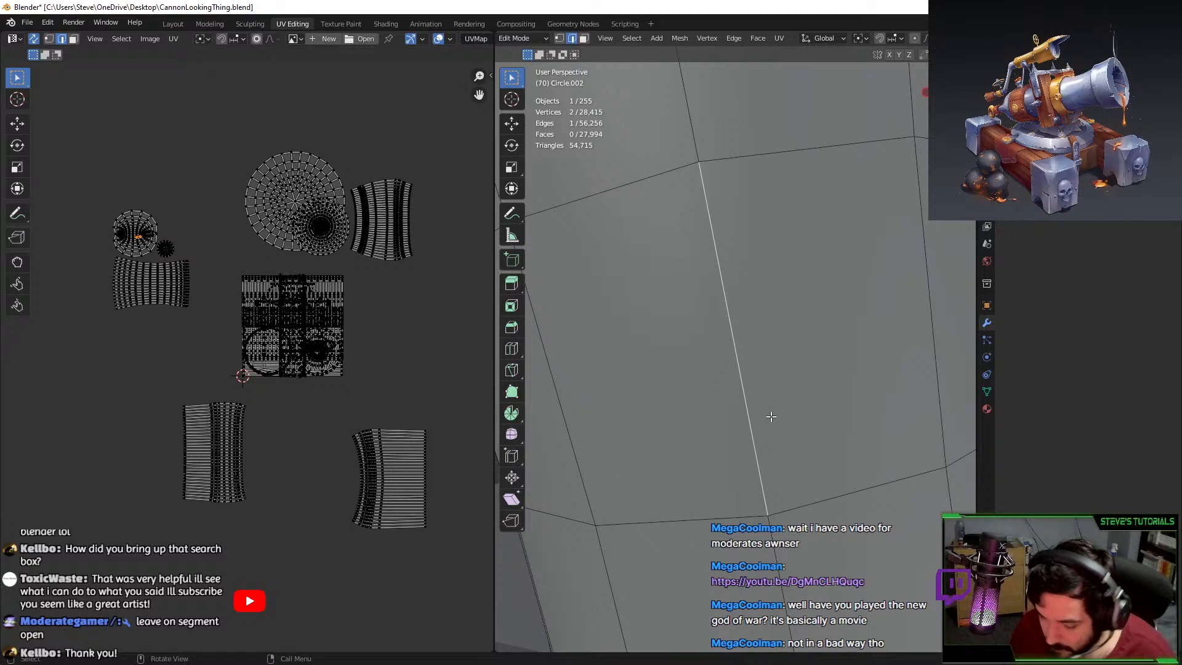
pyautogui.scroll(-5, 771, 417)
pyautogui.scroll(4, 775, 394)
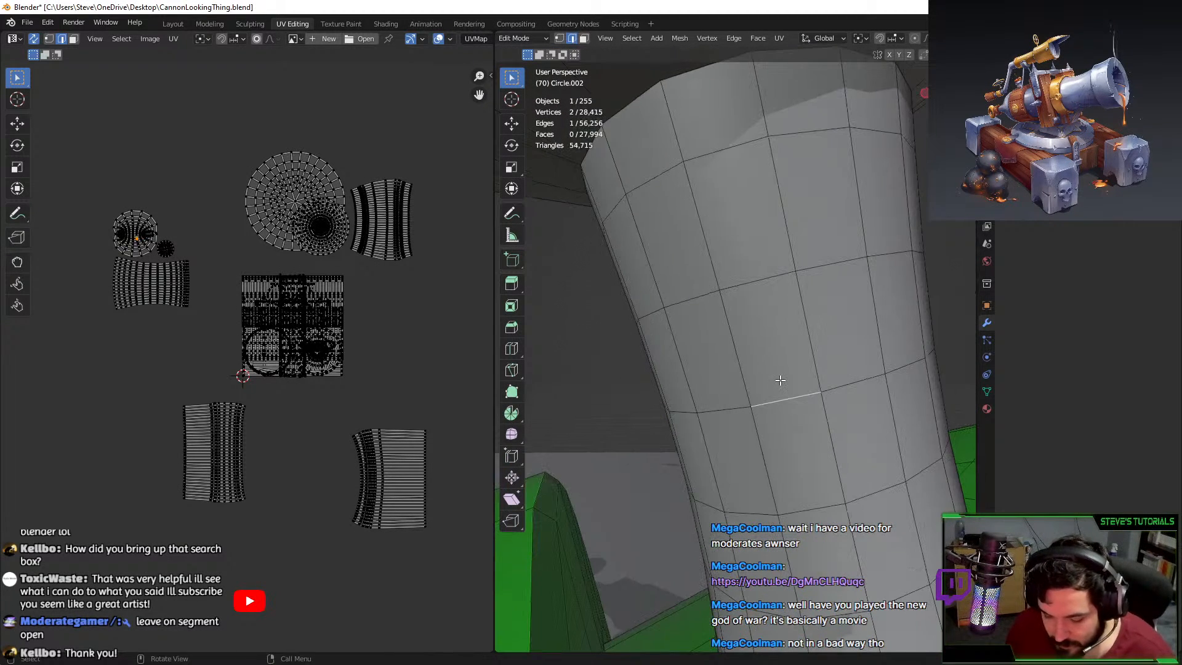
pyautogui.hotkey('ctrl', 'l')
pyautogui.hotkey('shift', 'h')
pyautogui.scroll(-6, 865, 275)
pyautogui.moveTo(865, 275); pyautogui.dragTo(765, 298, button='middle')
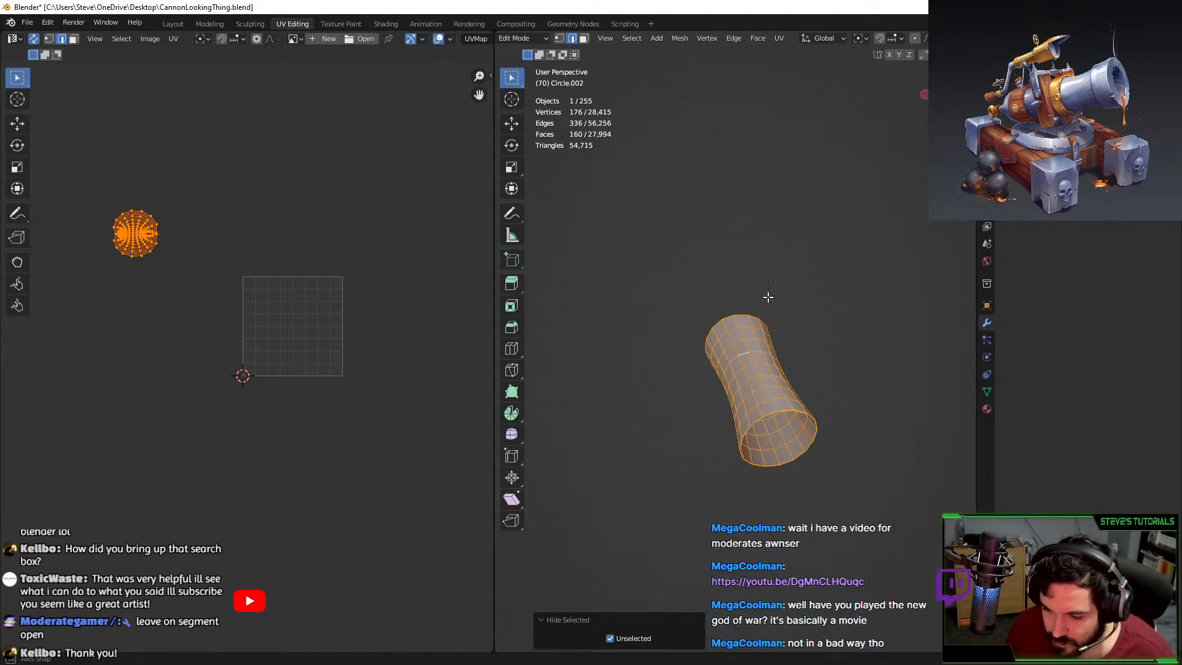
pyautogui.moveTo(682, 336); pyautogui.dragTo(781, 327, button='middle')
# Merge the stem's overlapping vertices by distance, unwrap it, and place its island lower left.
pyautogui.press('F3')
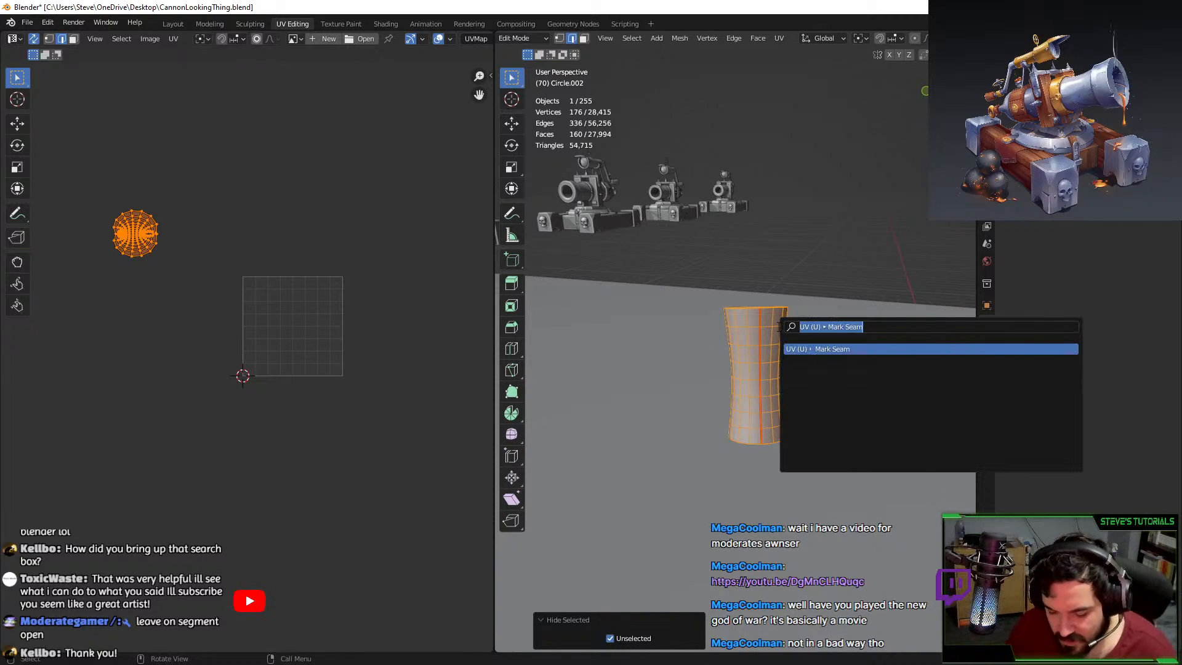
pyautogui.write('merge')
pyautogui.press('Down')
pyautogui.press('Down')
pyautogui.press('Down')
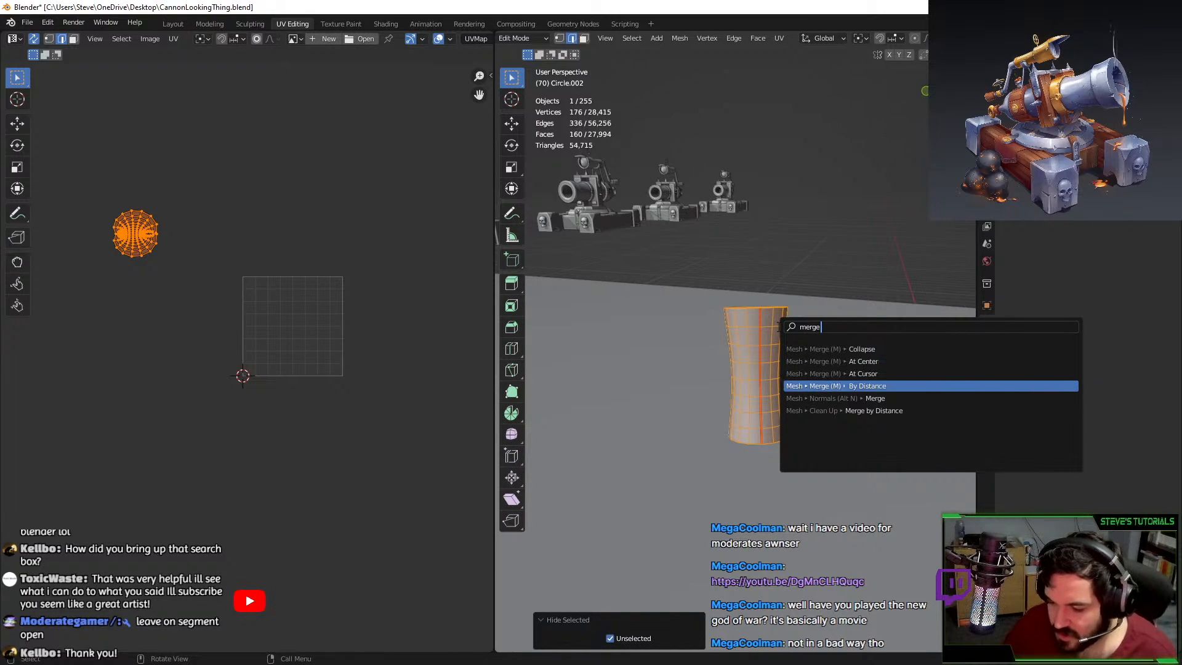
pyautogui.press('Return')
pyautogui.moveTo(820, 375); pyautogui.dragTo(859, 373, button='middle')
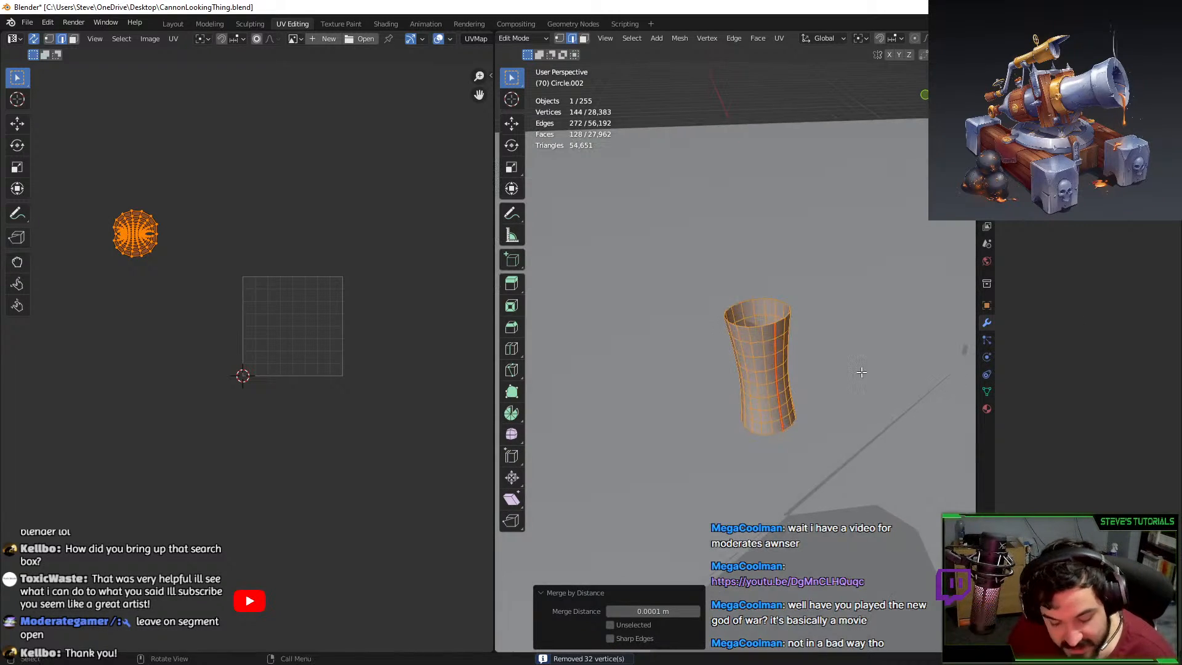
pyautogui.press('u')
pyautogui.click(862, 373)
pyautogui.scroll(3, 265, 362)
pyautogui.press('g')
pyautogui.click(114, 635)
# Reveal the hidden geometry and merge duplicate vertices across the whole pole.
pyautogui.hotkey('alt', 'h')
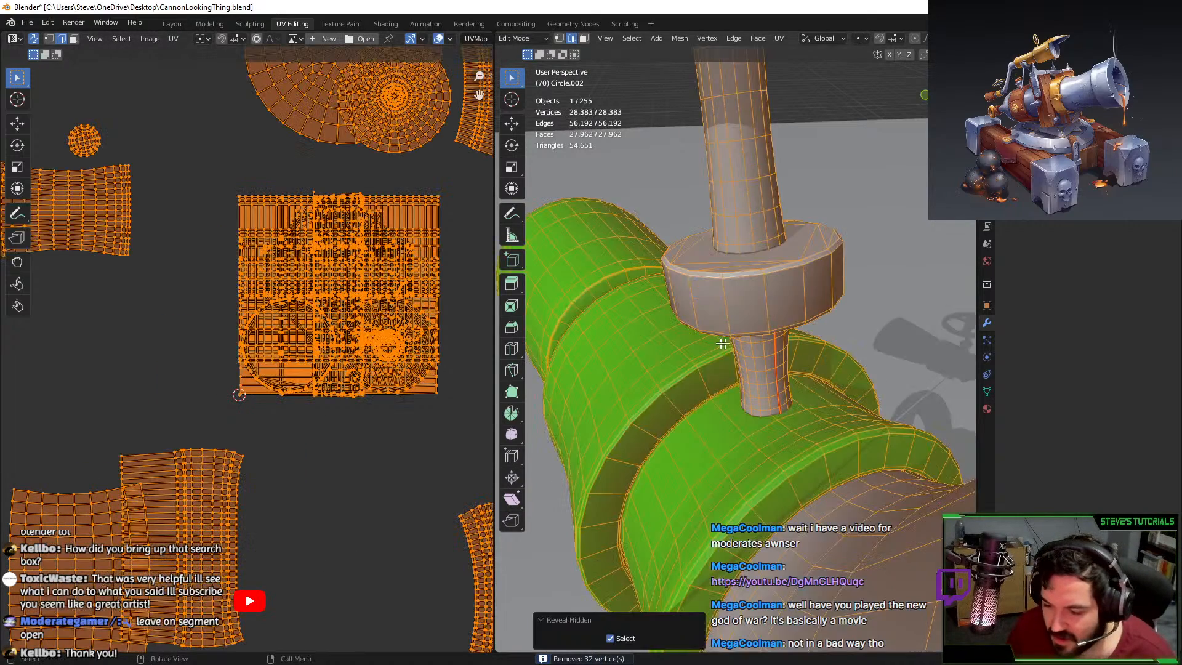
pyautogui.moveTo(720, 343); pyautogui.dragTo(782, 333, button='middle')
pyautogui.hotkey('alt', 'a')
pyautogui.press('l')
pyautogui.press('u')
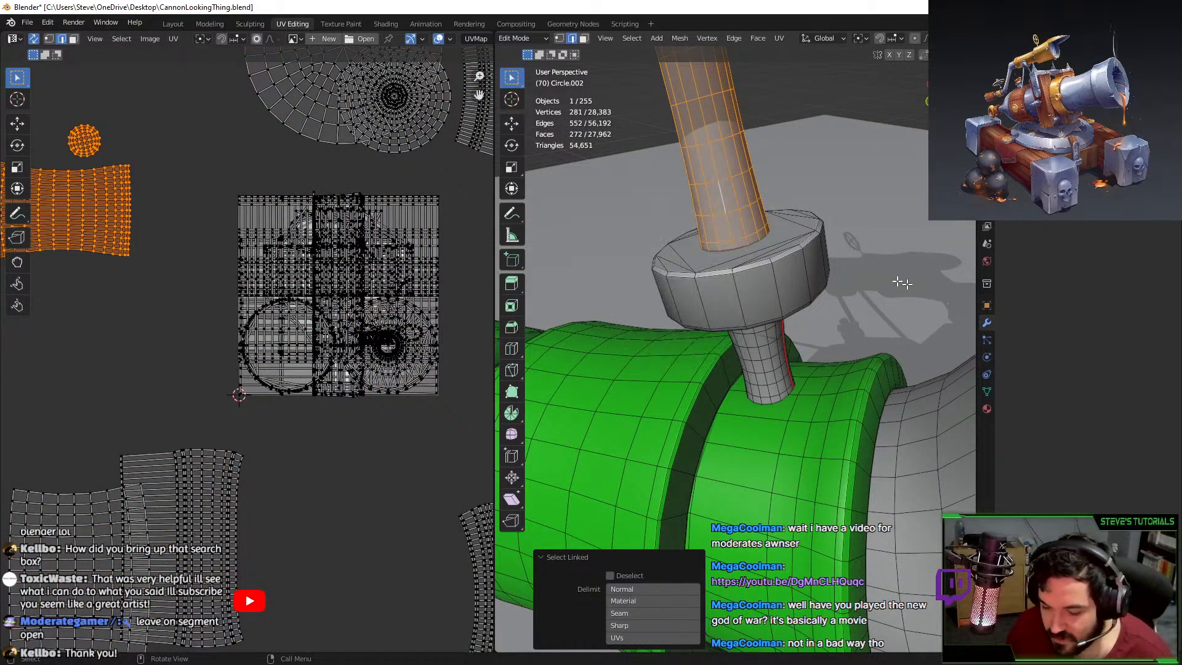
pyautogui.press('m')
pyautogui.press('b')
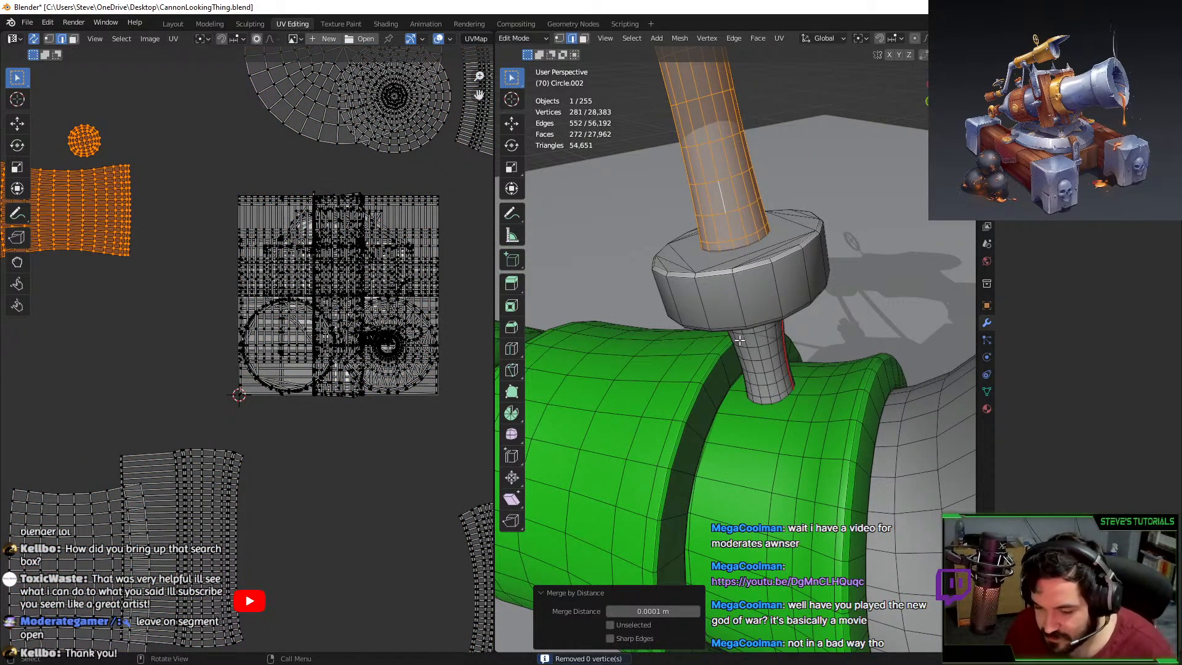
# Assign the green Material.003 to the pole's linked lower section and leave Edit Mode.
pyautogui.click(751, 348)
pyautogui.press('l')
pyautogui.press('l')
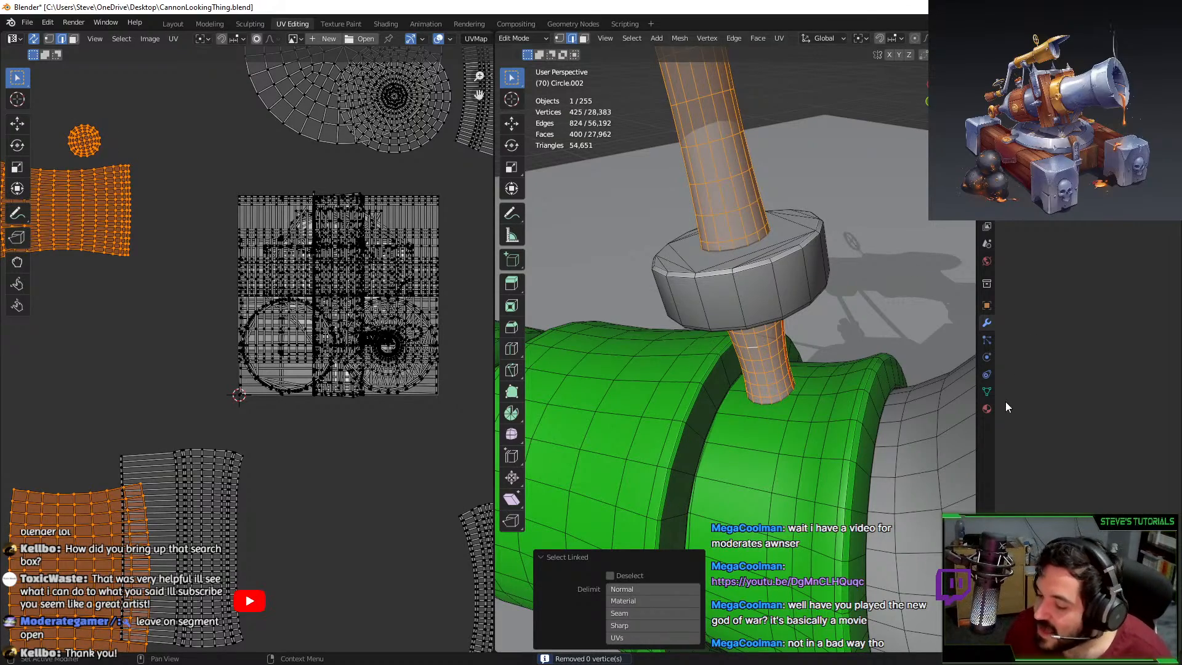
pyautogui.click(989, 407)
pyautogui.click(1041, 261)
pyautogui.scroll(-6, 799, 356)
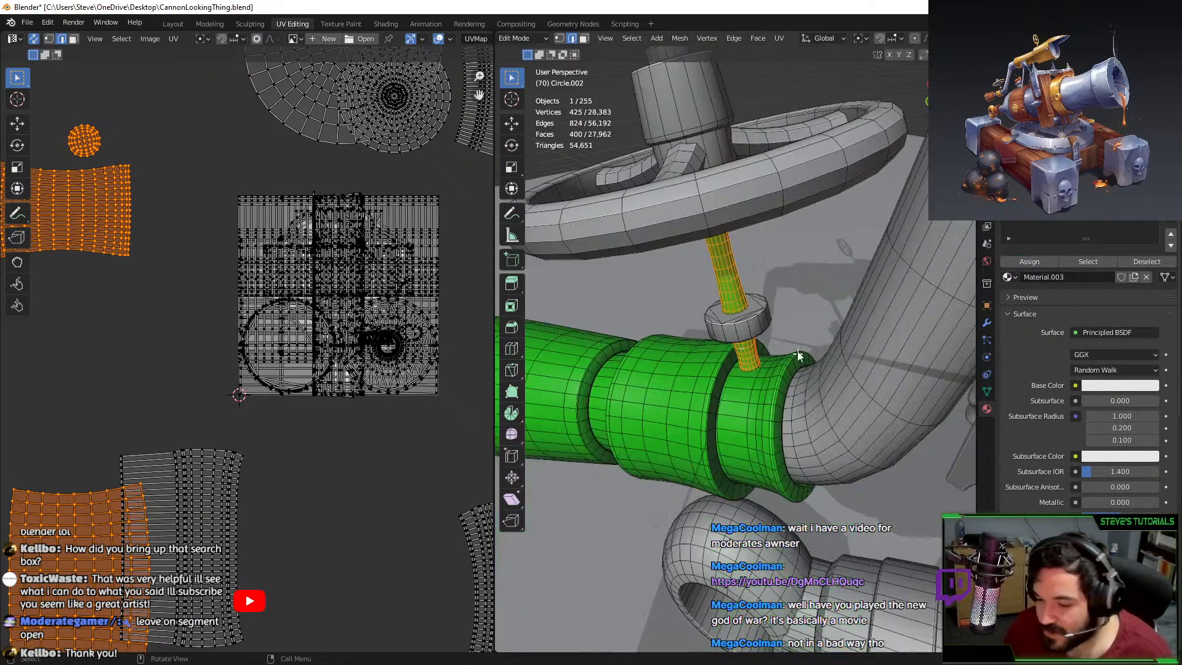
pyautogui.press('Tab')
pyautogui.moveTo(800, 356); pyautogui.dragTo(731, 303, button='middle')
# Mark seams on the wheel rim's inner top edge loop and a cross loop.
pyautogui.press('Tab')
pyautogui.click(717, 258)
pyautogui.press('l')
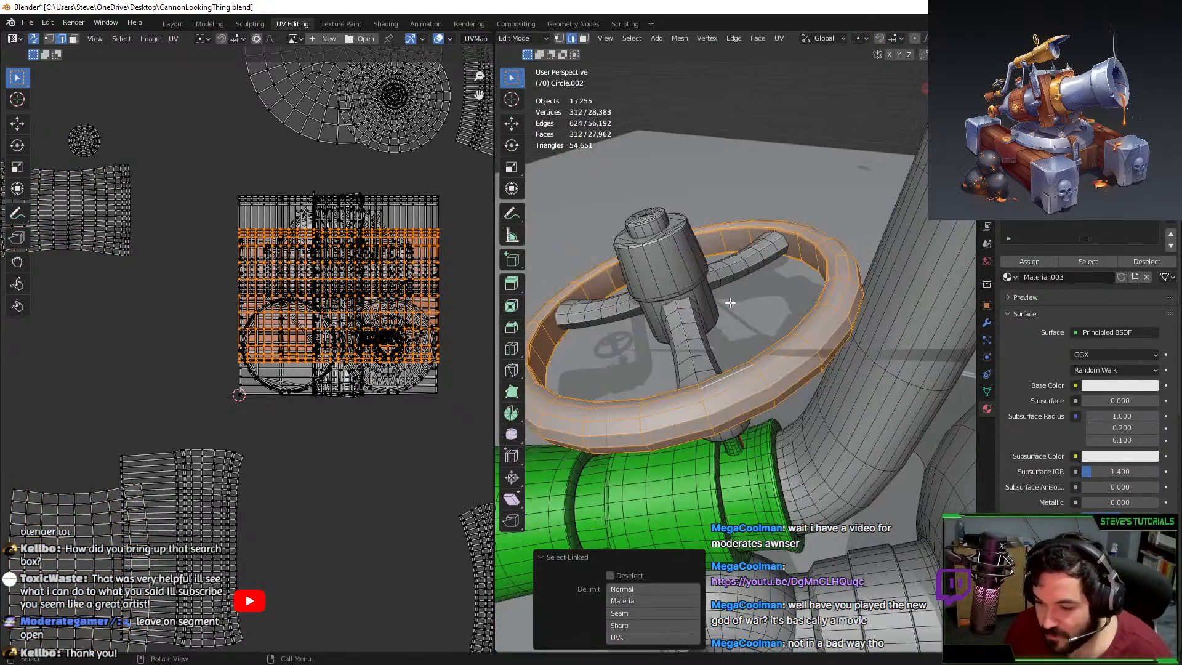
pyautogui.press('Tab')
pyautogui.moveTo(803, 319); pyautogui.dragTo(759, 322, button='middle')
pyautogui.press('Tab')
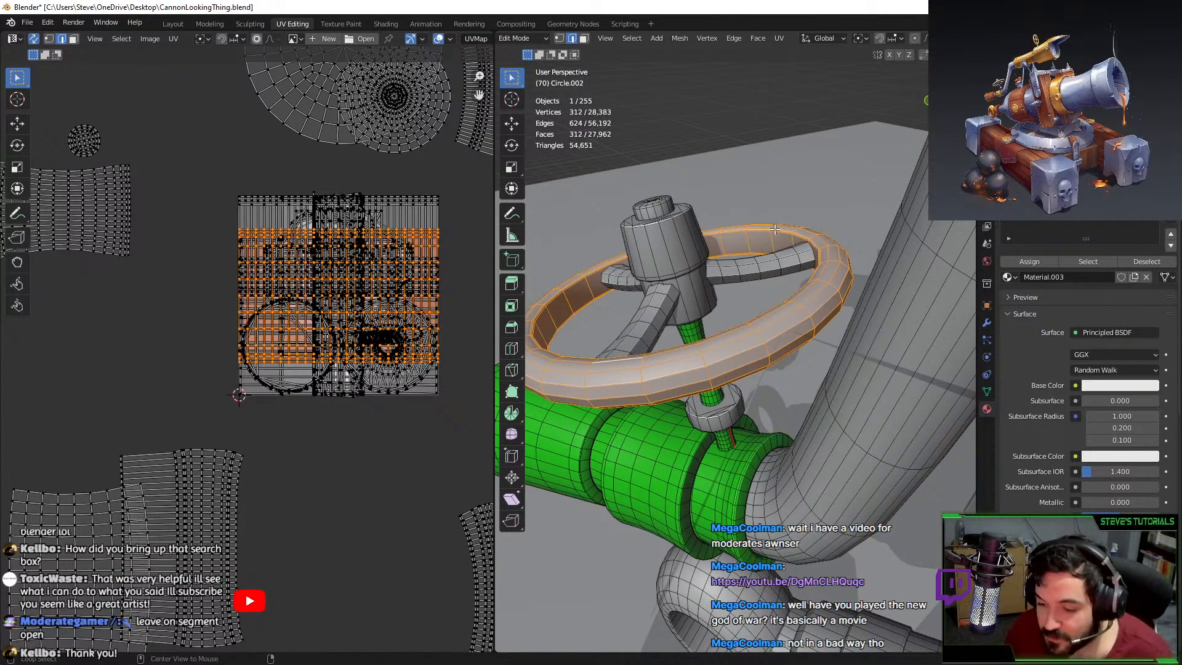
pyautogui.keyDown('alt'); pyautogui.click(755, 237); pyautogui.keyUp('alt')
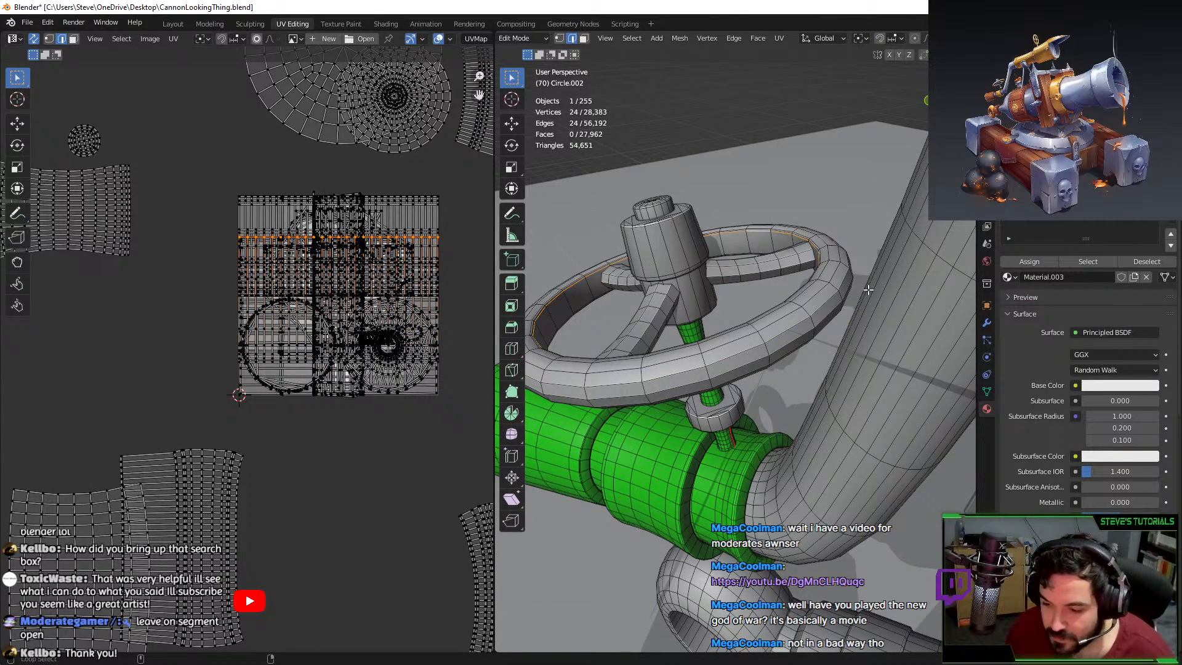
pyautogui.keyDown('alt'); pyautogui.keyDown('shift'); pyautogui.click(833, 287); pyautogui.keyUp('shift'); pyautogui.keyUp('alt')
pyautogui.press('F3')
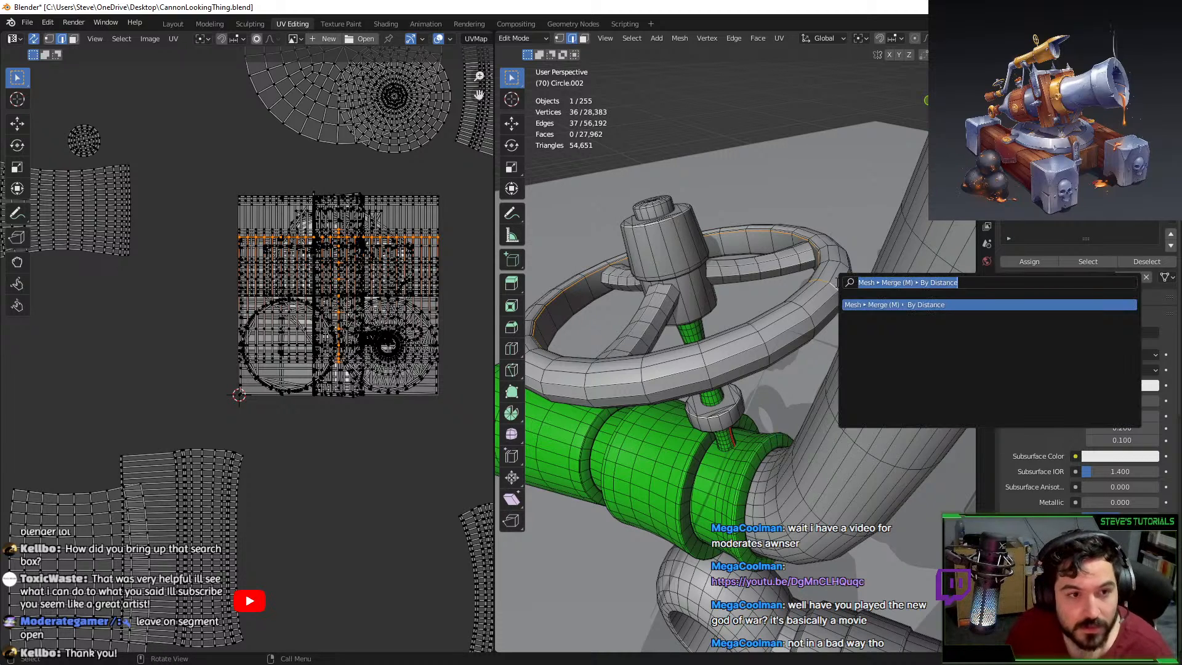
pyautogui.write('seam')
pyautogui.press('Return')
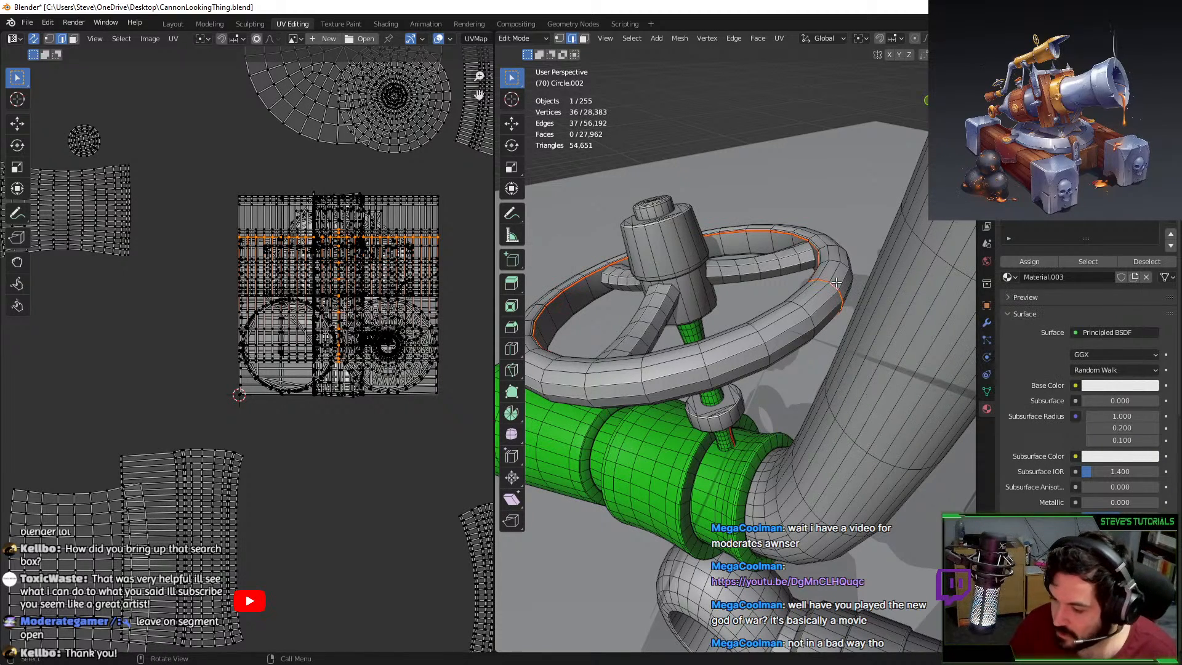
# Unwrap the wheel ring, then select the spokes and hide everything else.
pyautogui.press('l')
pyautogui.press('u')
pyautogui.click(836, 283)
pyautogui.click(778, 267)
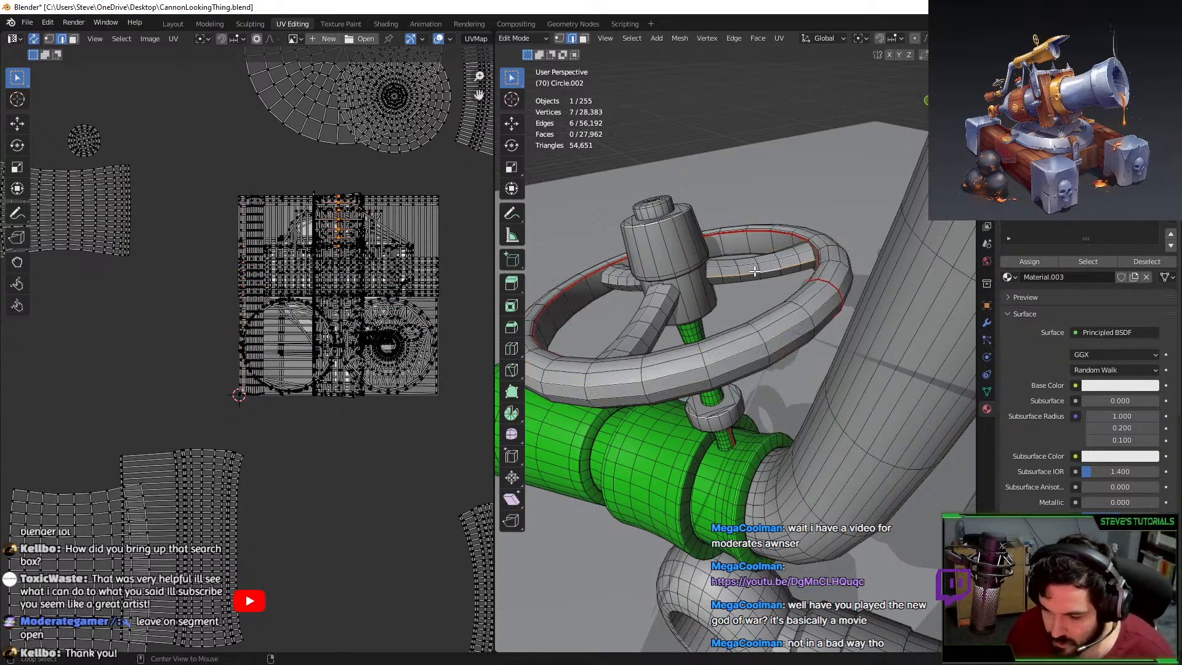
pyautogui.keyDown('alt'); pyautogui.click(746, 279); pyautogui.keyUp('alt')
pyautogui.click(748, 274)
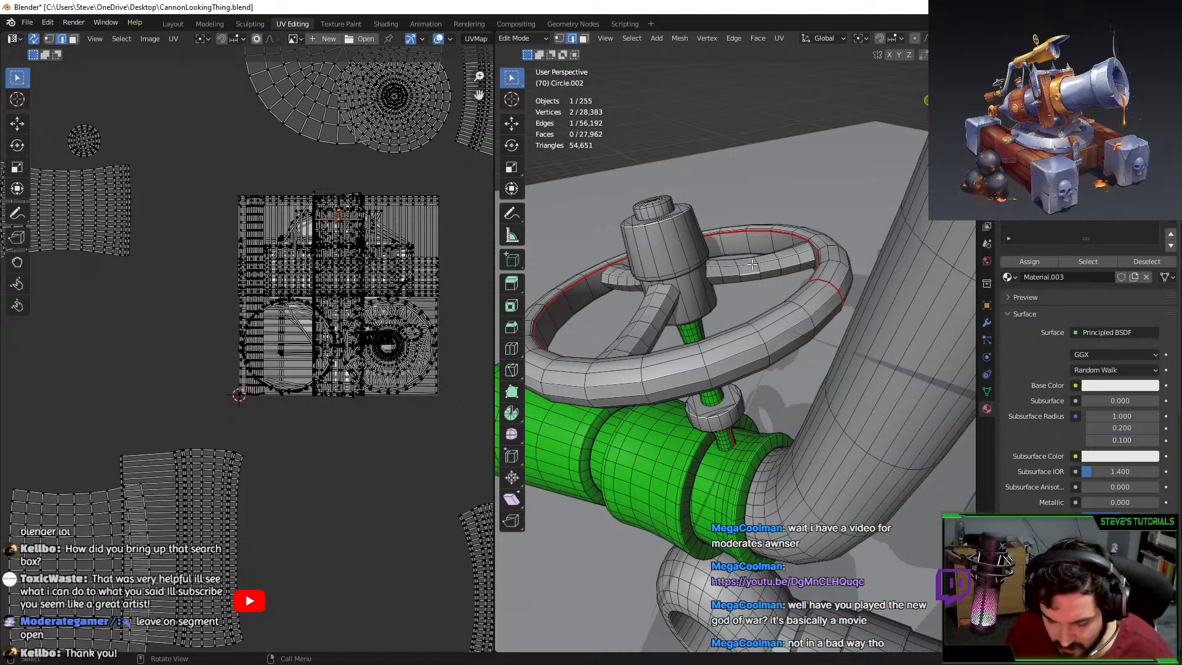
pyautogui.press('l')
pyautogui.press('g')
pyautogui.click(798, 148)
pyautogui.moveTo(798, 147); pyautogui.dragTo(830, 165, button='middle')
pyautogui.hotkey('ctrl', 'z')
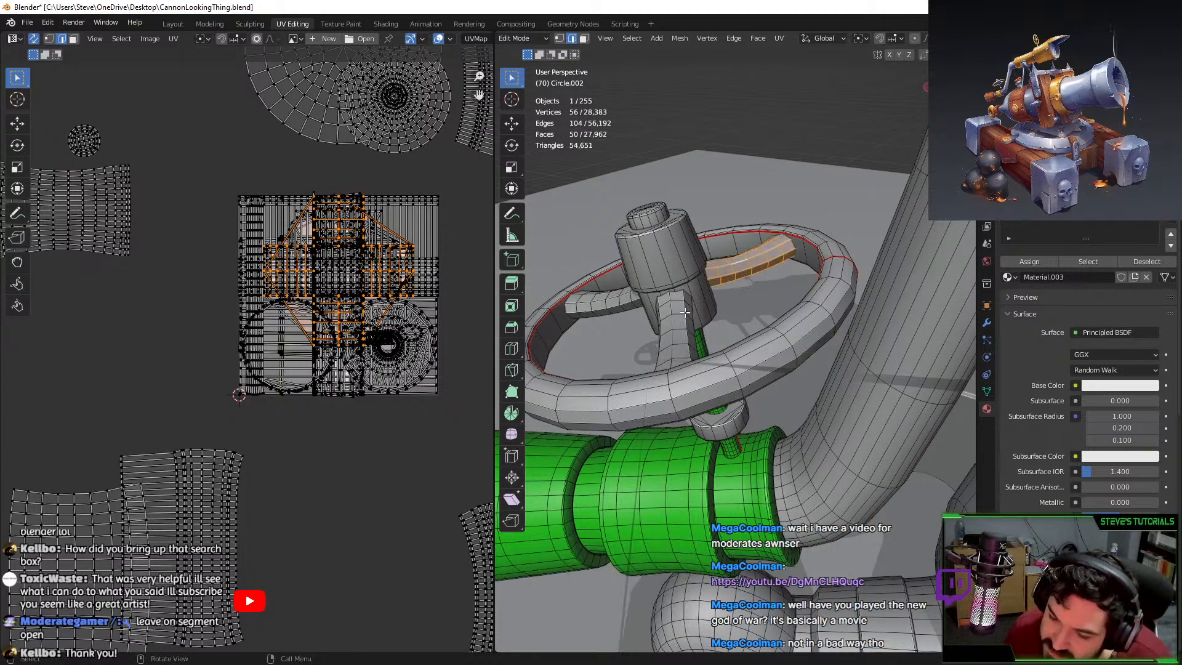
pyautogui.press('l')
pyautogui.press('l')
pyautogui.hotkey('shift', 'h')
pyautogui.moveTo(712, 297); pyautogui.dragTo(724, 319, button='middle')
# In face mode, select the six buried end faces of the spokes.
pyautogui.click(584, 38)
pyautogui.click(643, 268)
pyautogui.keyDown('shift'); pyautogui.click(697, 273); pyautogui.keyUp('shift')
pyautogui.scroll(-3, 821, 305)
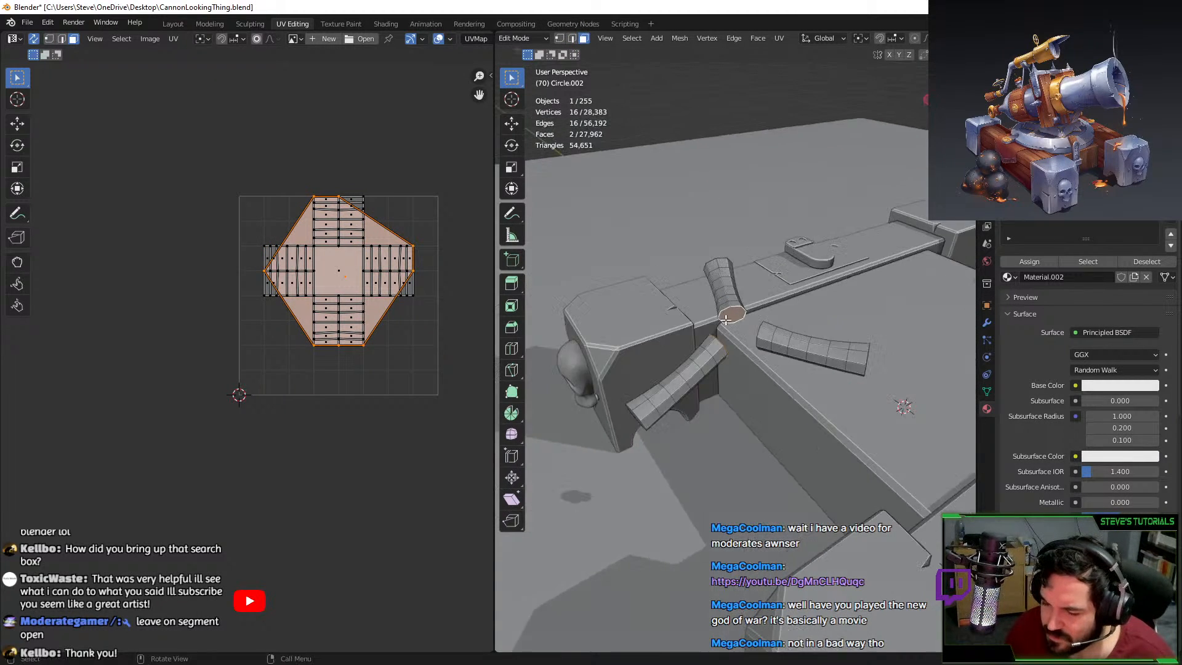
pyautogui.moveTo(837, 355); pyautogui.dragTo(808, 345, button='middle')
pyautogui.keyDown('shift'); pyautogui.click(762, 325); pyautogui.keyUp('shift')
pyautogui.moveTo(768, 314); pyautogui.dragTo(806, 327, button='middle')
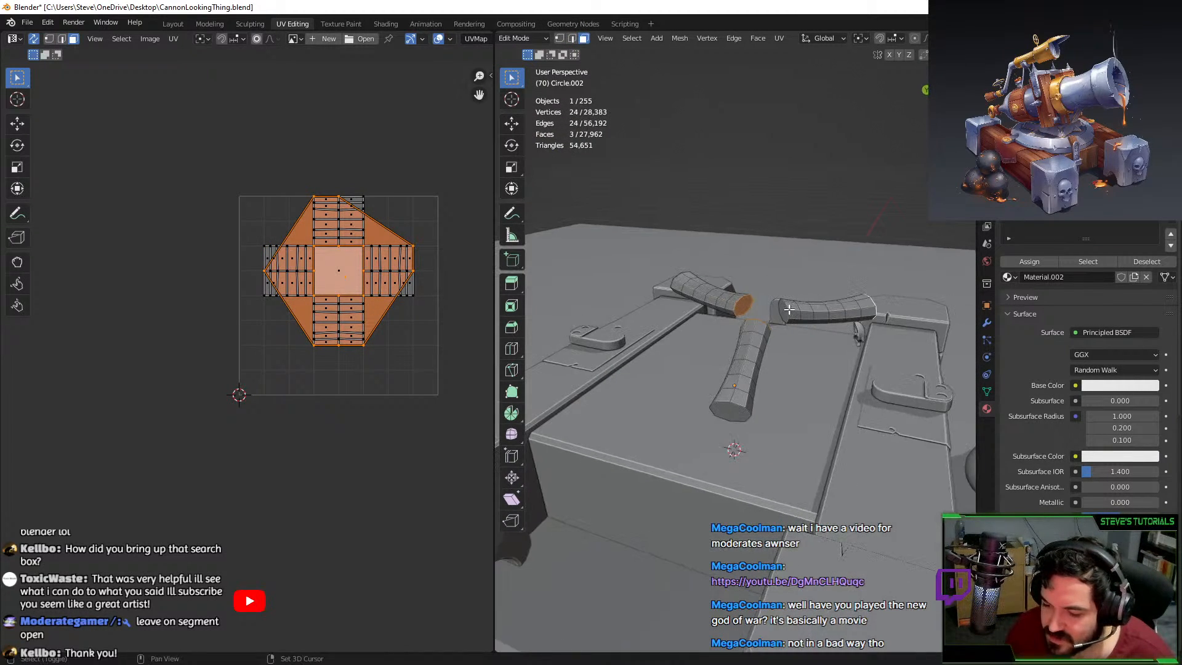
pyautogui.keyDown('shift'); pyautogui.click(785, 316); pyautogui.keyUp('shift')
pyautogui.keyDown('shift'); pyautogui.click(741, 410); pyautogui.keyUp('shift')
pyautogui.moveTo(743, 409); pyautogui.dragTo(881, 395, button='middle')
pyautogui.keyDown('shift'); pyautogui.click(685, 316); pyautogui.keyUp('shift')
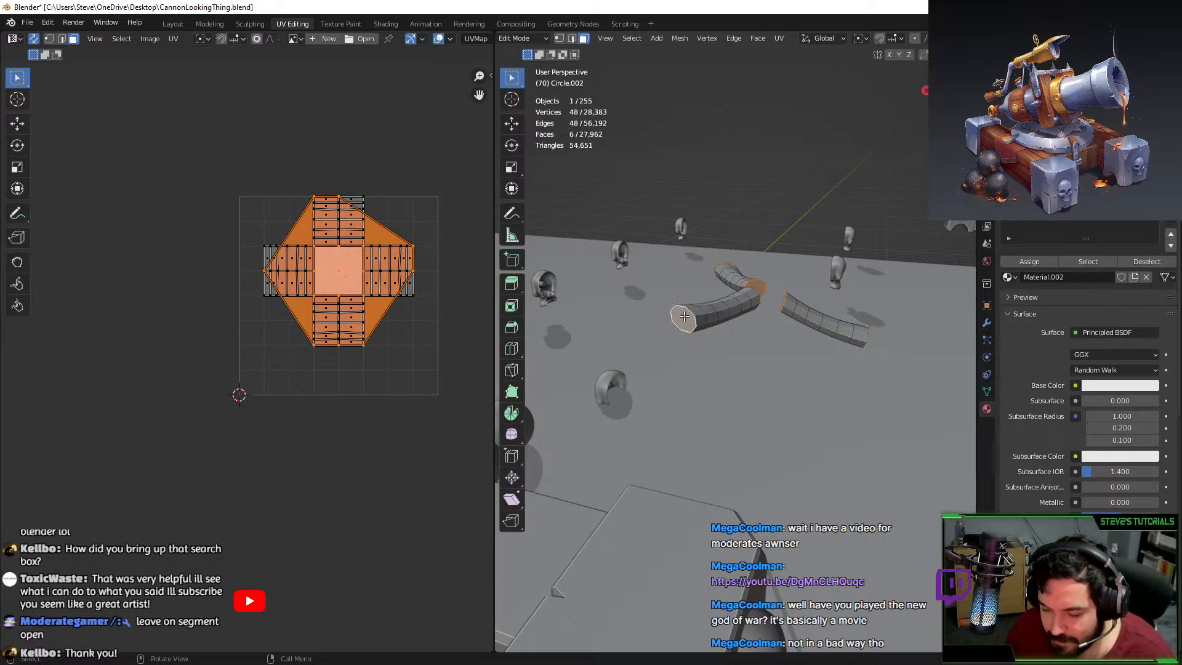
# Delete only the selected spoke end faces and reveal the hidden geometry.
pyautogui.press('x')
pyautogui.click(687, 319)
pyautogui.hotkey('ctrl', 'z')
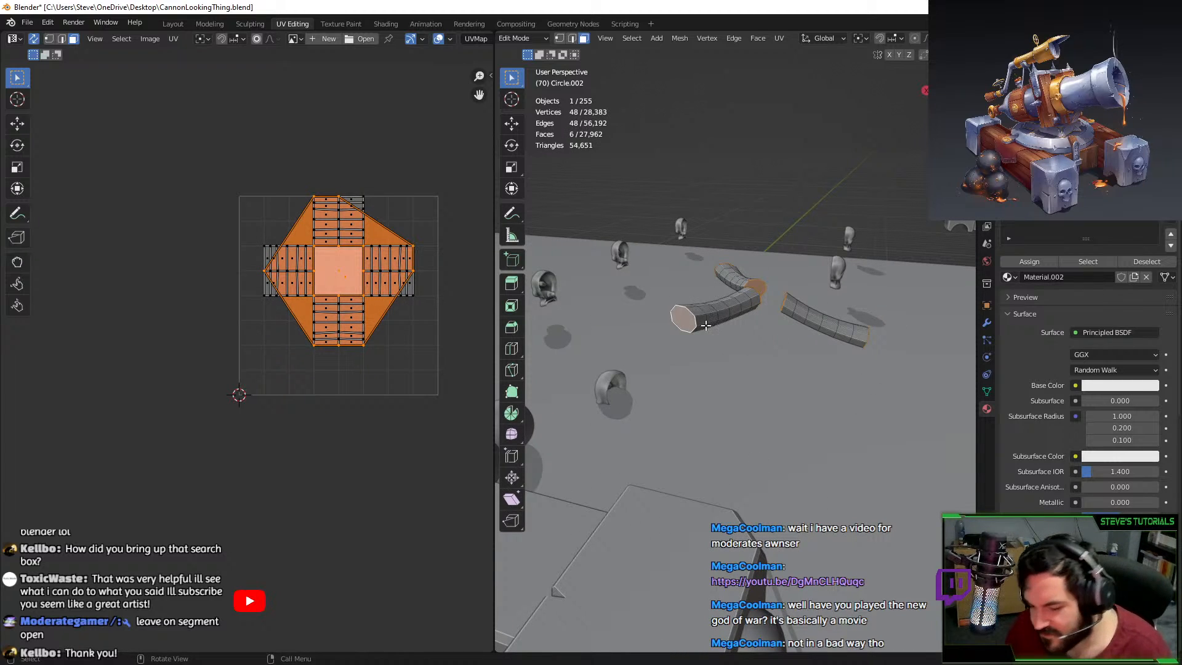
pyautogui.press('x')
pyautogui.click(686, 349)
pyautogui.hotkey('alt', 'h')
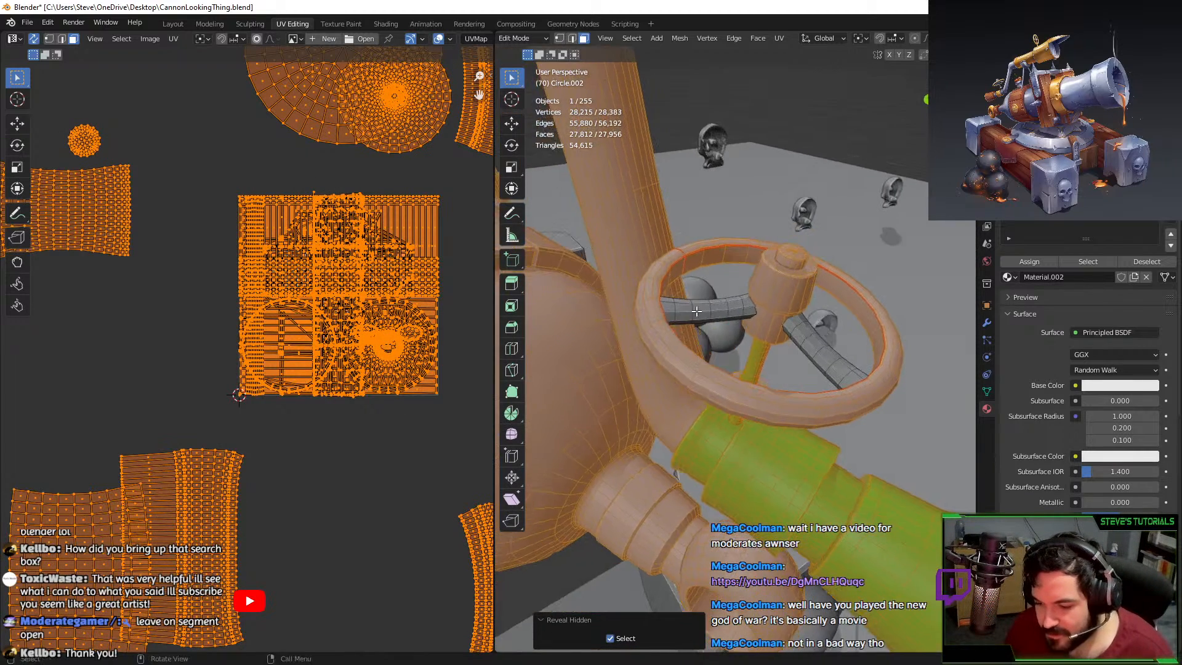
# In edge mode, select the edge loops on the spokes.
pyautogui.moveTo(697, 310); pyautogui.dragTo(727, 306, button='middle')
pyautogui.click(727, 306)
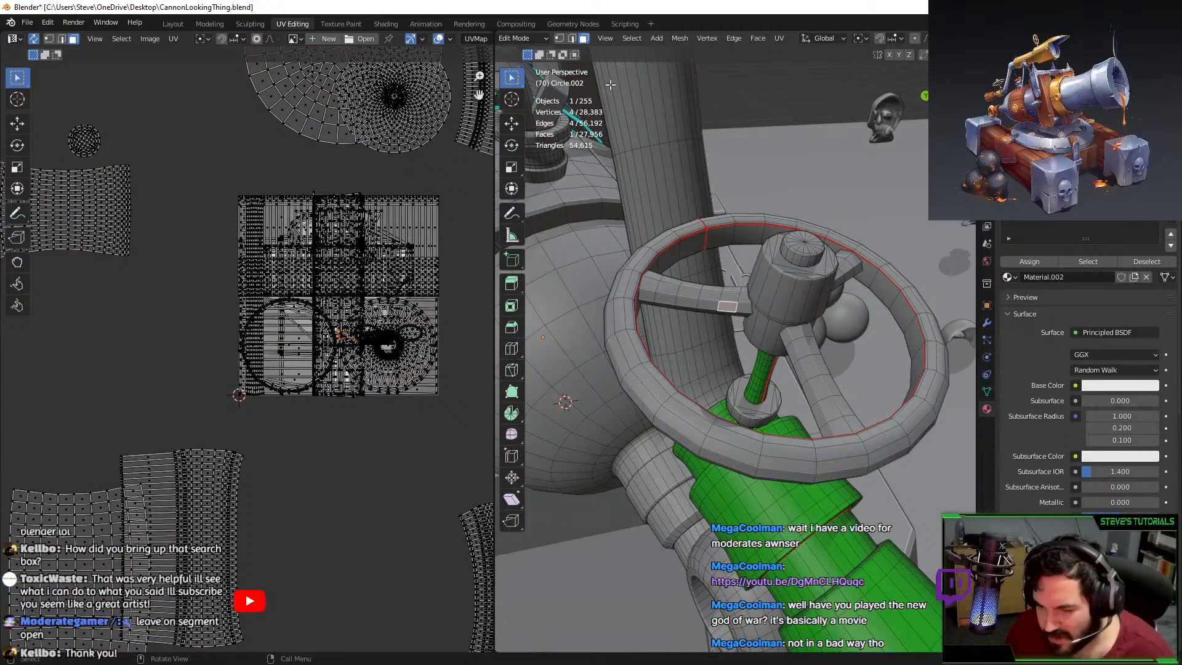
pyautogui.click(572, 38)
pyautogui.scroll(5, 683, 247)
pyautogui.moveTo(690, 308); pyautogui.dragTo(714, 239, button='middle')
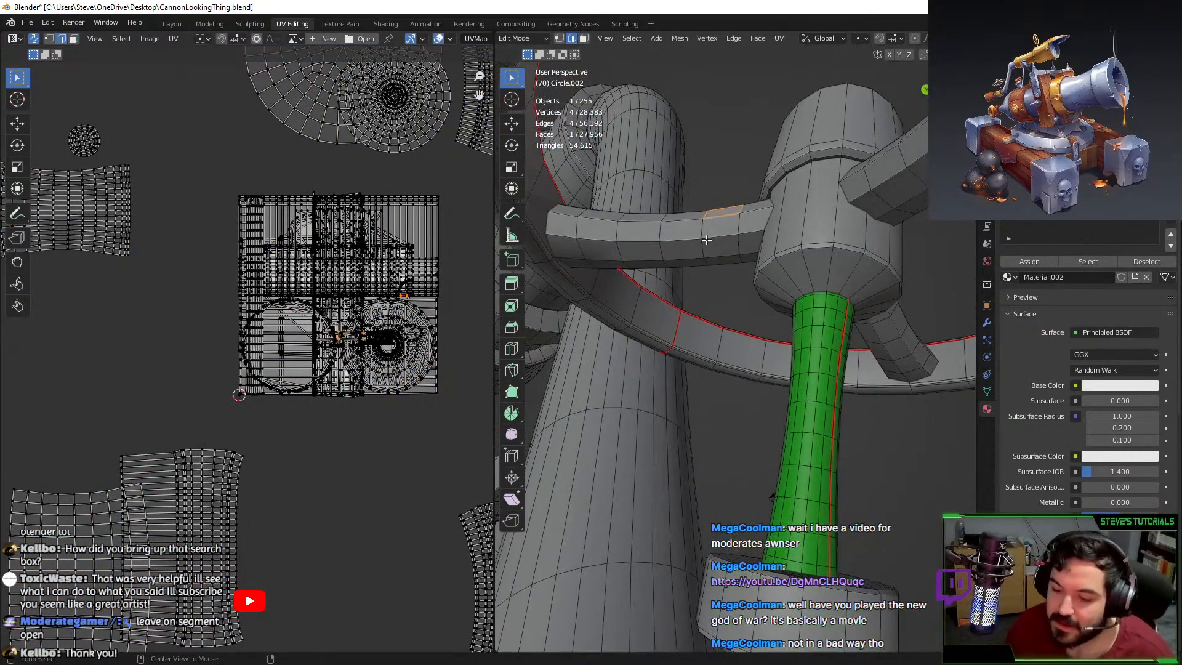
pyautogui.keyDown('alt'); pyautogui.click(719, 237); pyautogui.keyUp('alt')
pyautogui.keyDown('alt'); pyautogui.click(884, 213); pyautogui.keyUp('alt')
pyautogui.keyDown('alt'); pyautogui.keyDown('shift'); pyautogui.click(728, 256); pyautogui.keyUp('shift'); pyautogui.keyUp('alt')
pyautogui.moveTo(908, 321); pyautogui.dragTo(866, 311, button='middle')
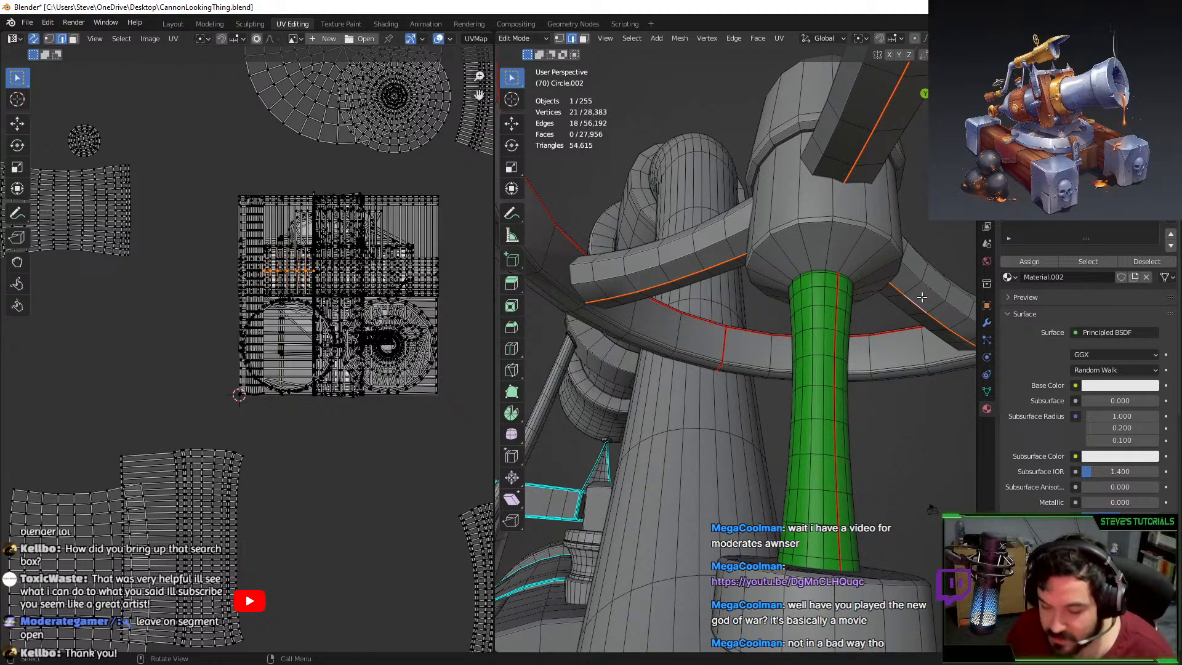
# Select the linked wheel ring and spokes and unwrap them together.
pyautogui.hotkey('ctrl', 'l')
pyautogui.press('l')
pyautogui.press('l')
pyautogui.press('l')
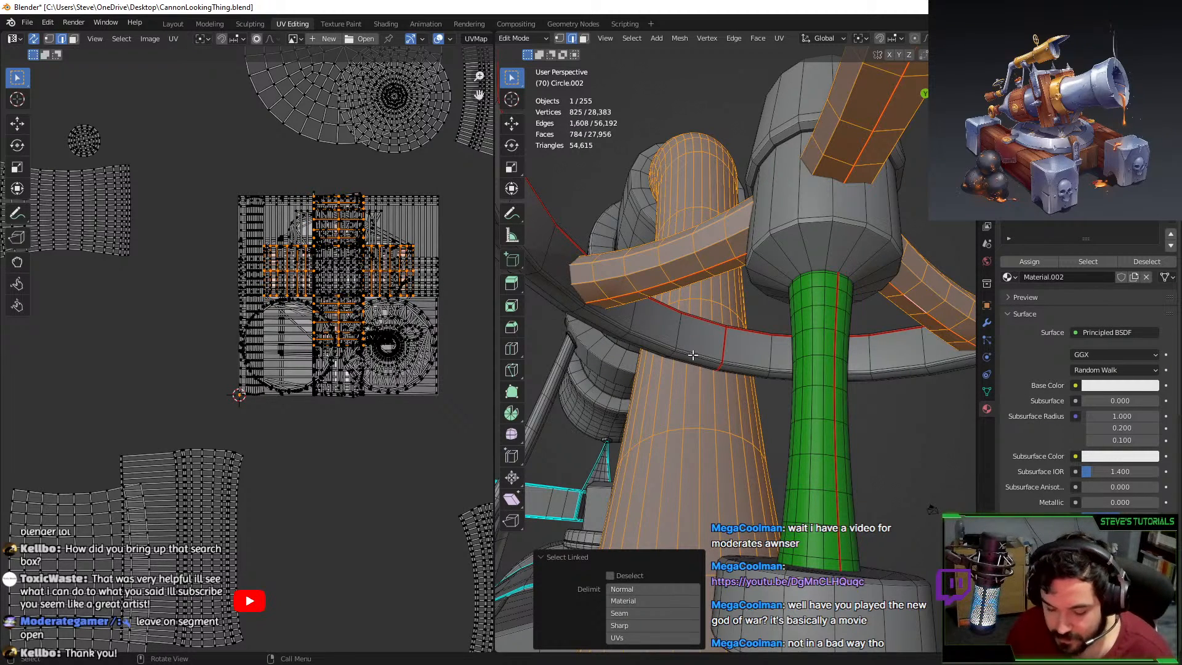
pyautogui.hotkey('ctrl', 'z')
pyautogui.press('l')
pyautogui.press('u')
pyautogui.click(692, 354)
# Move the wheel's UVs below the main square and assign the green Material.003.
pyautogui.scroll(-2, 362, 364)
pyautogui.press('g')
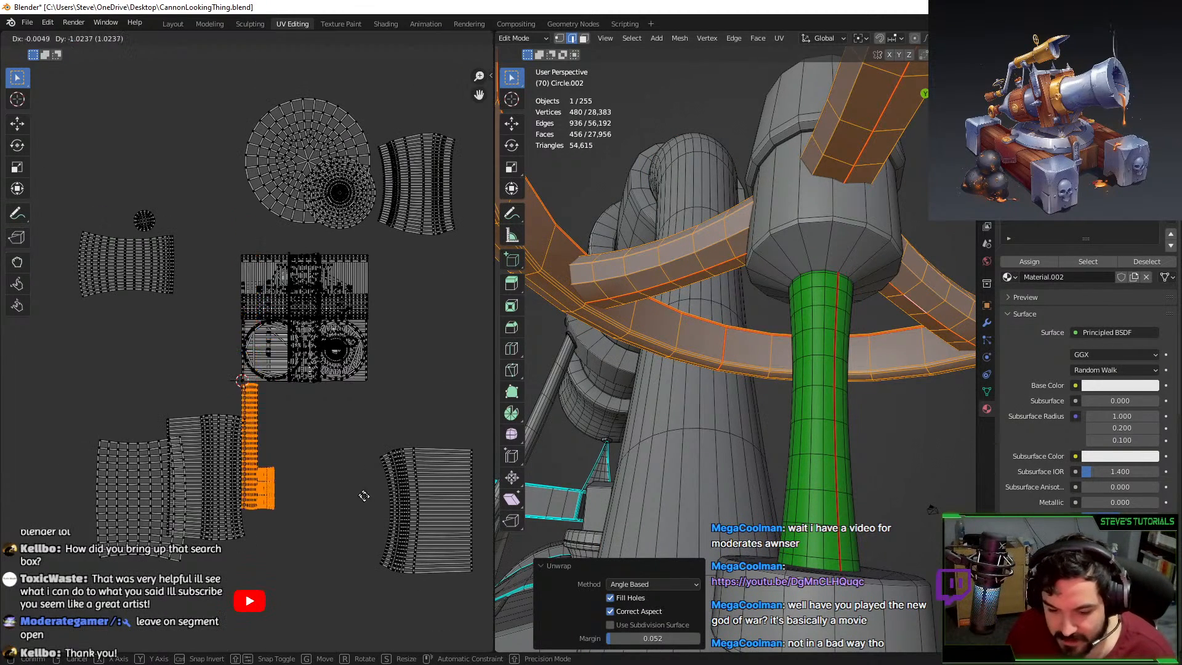
pyautogui.click(403, 512)
pyautogui.click(1059, 194)
pyautogui.click(1030, 263)
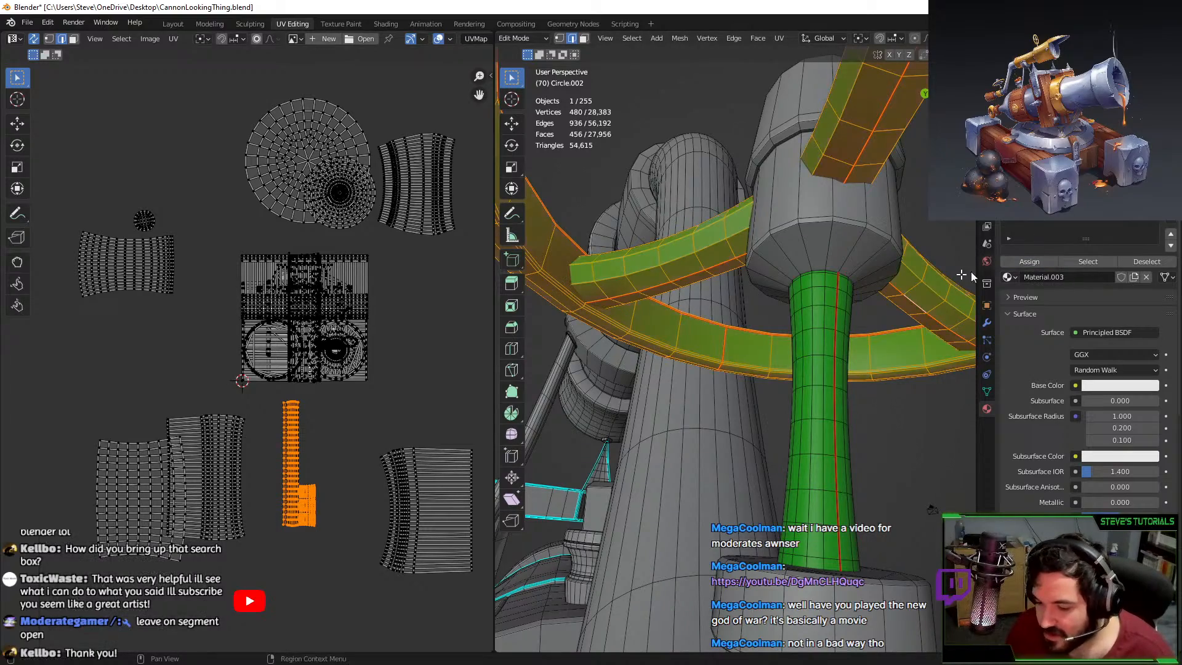
# Check the green wheel, return to Object Mode, and show the mesh data settings.
pyautogui.scroll(-2, 698, 369)
pyautogui.moveTo(698, 370); pyautogui.dragTo(658, 385, button='middle')
pyautogui.moveTo(663, 320); pyautogui.dragTo(738, 283, button='middle')
pyautogui.scroll(-5, 752, 308)
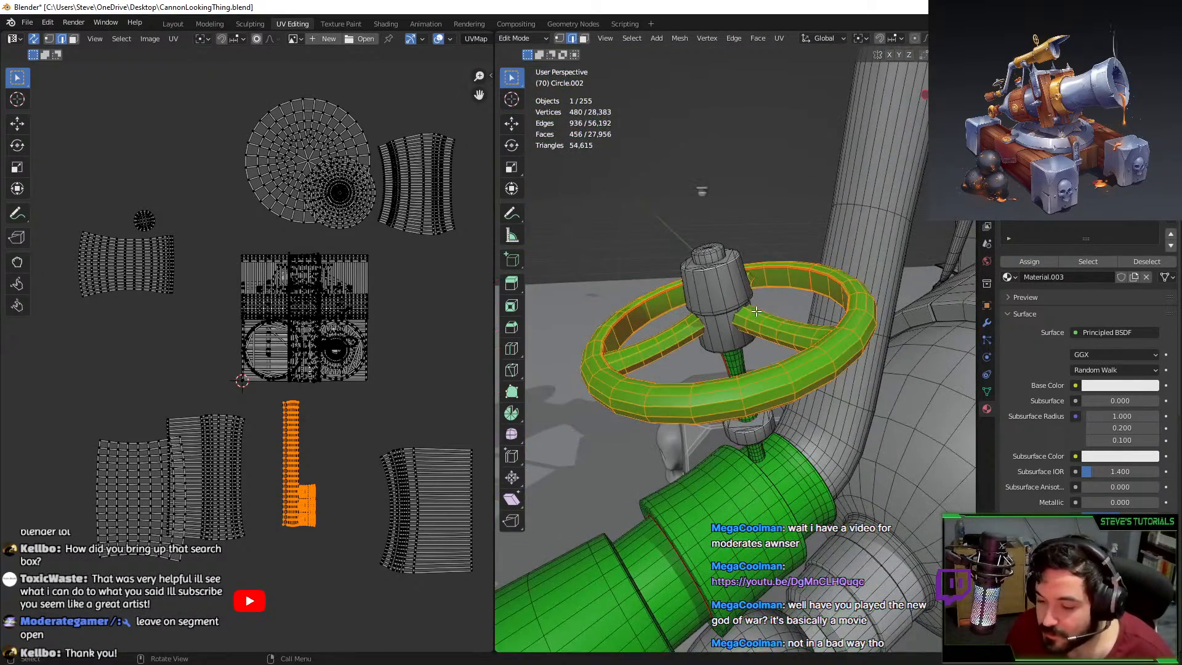
pyautogui.scroll(-2, 763, 326)
pyautogui.press('Tab')
pyautogui.scroll(-4, 763, 332)
pyautogui.scroll(-1, 997, 390)
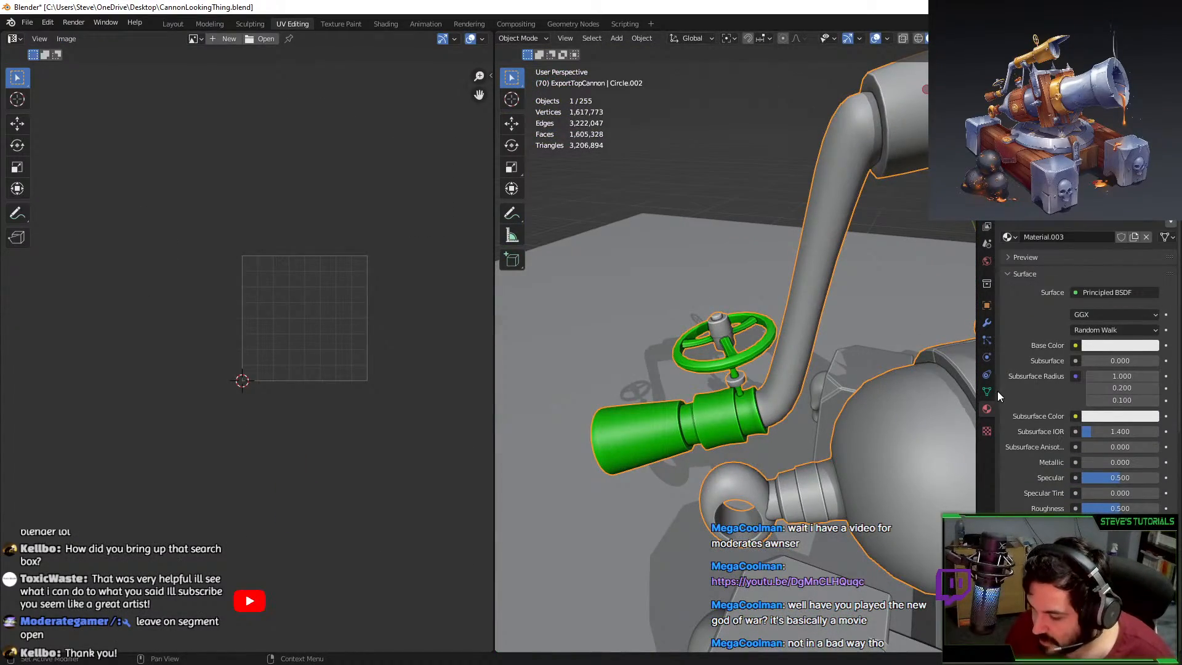
pyautogui.click(997, 392)
# Try an auto smooth angle of 50°, then set it back to 40°.
pyautogui.write('50')
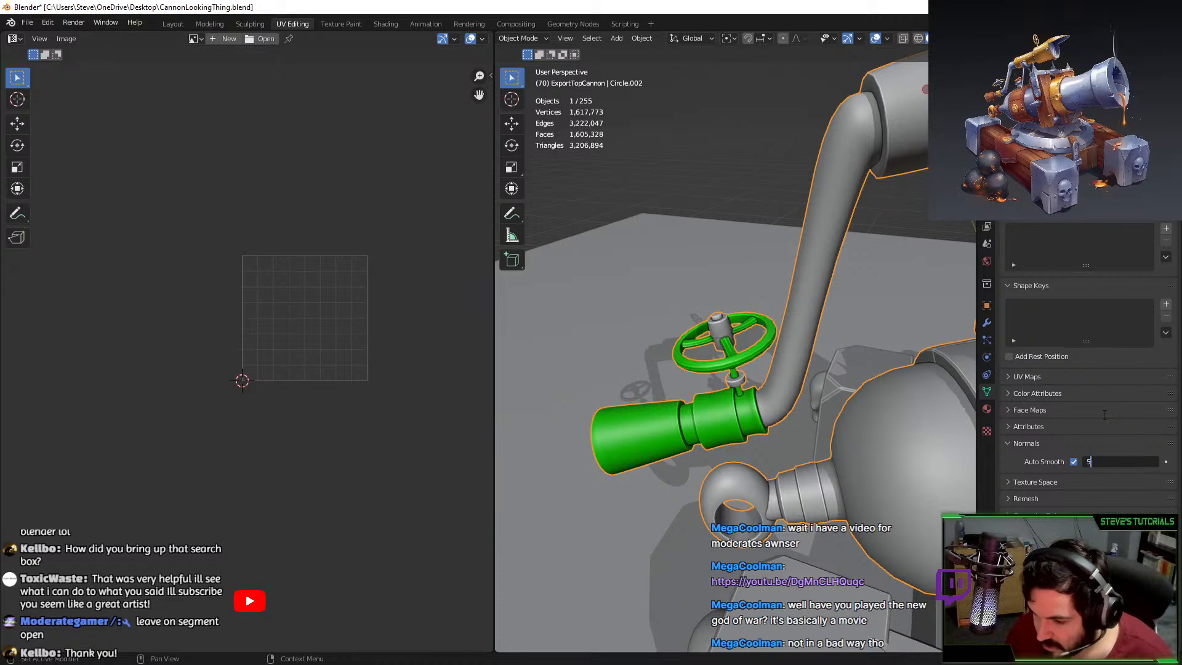
pyautogui.press('Return')
pyautogui.click(1140, 463)
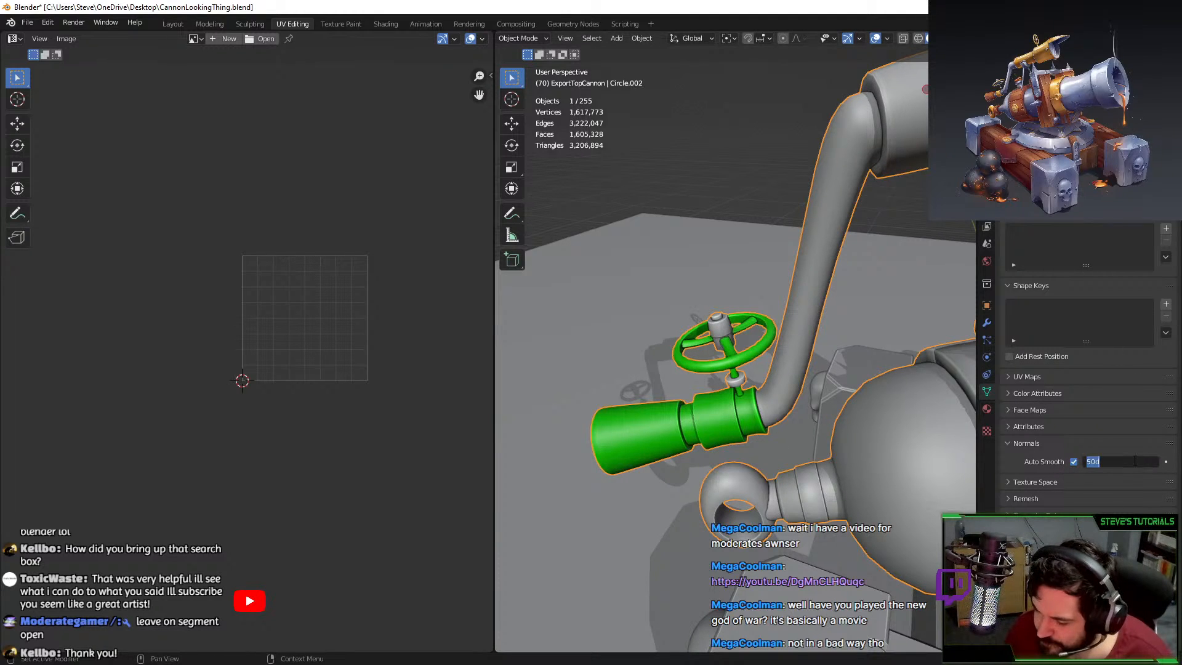
pyautogui.write('40')
pyautogui.press('Return')
# Inspect the green valve wheel and barrel, then select the cannon barrel object.
pyautogui.scroll(7, 764, 411)
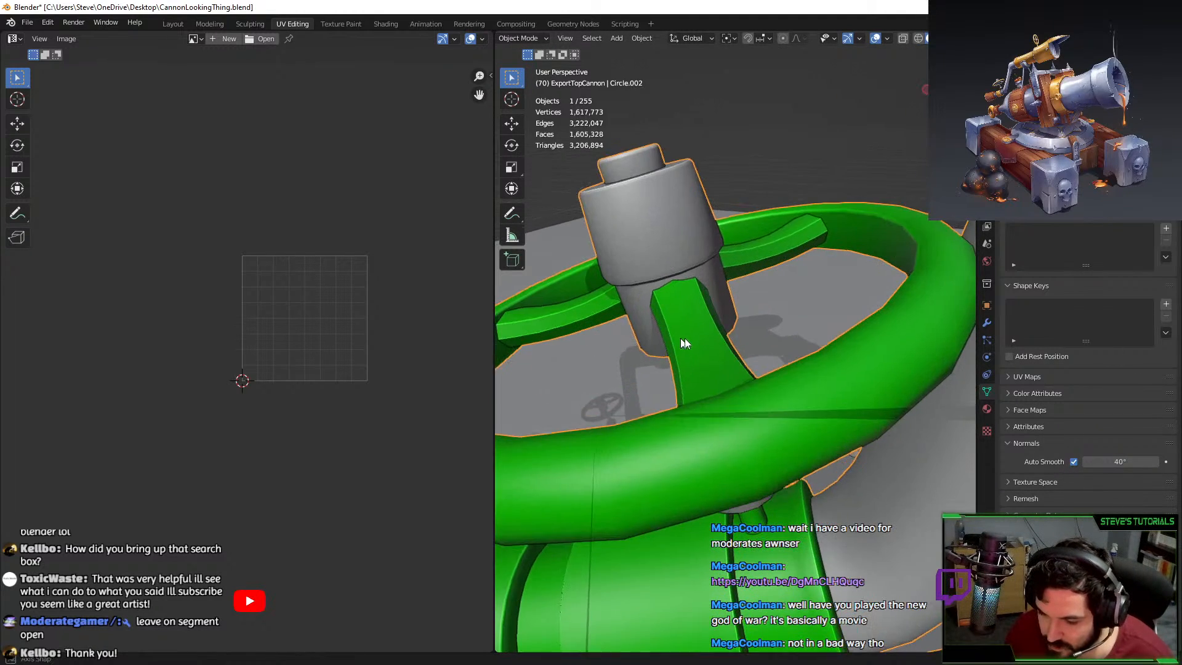
pyautogui.moveTo(684, 338); pyautogui.dragTo(736, 436, button='middle')
pyautogui.scroll(-6, 785, 241)
pyautogui.click(807, 203)
pyautogui.scroll(-4, 806, 359)
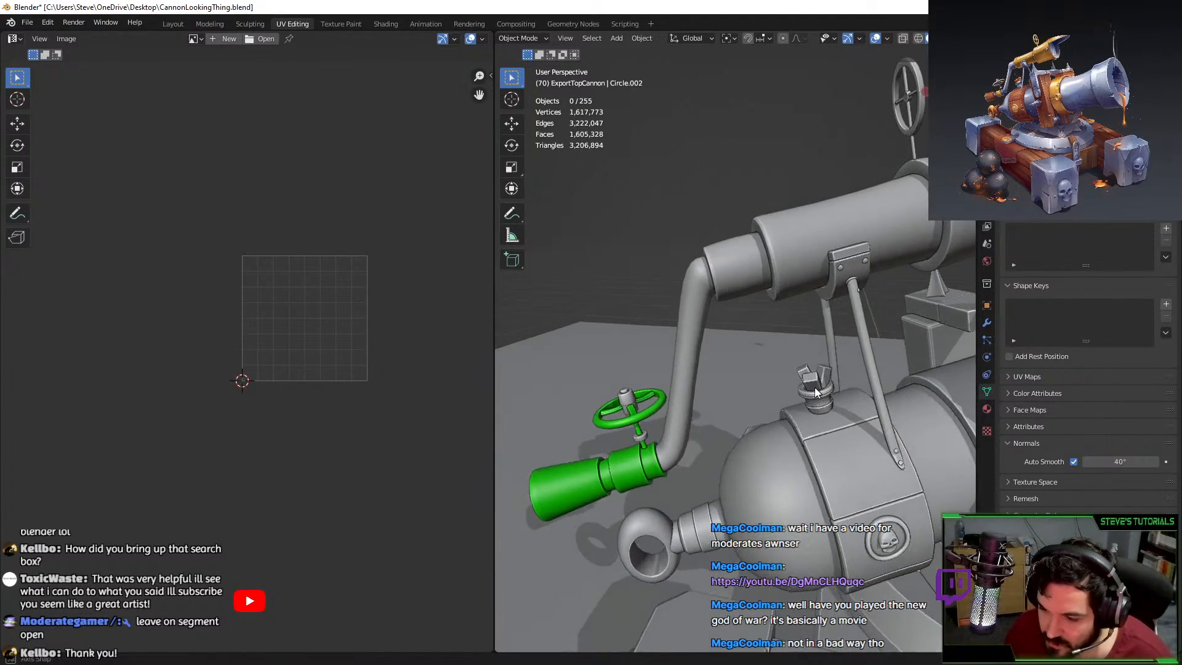
pyautogui.moveTo(793, 327); pyautogui.dragTo(799, 407, button='middle')
pyautogui.scroll(4, 806, 415)
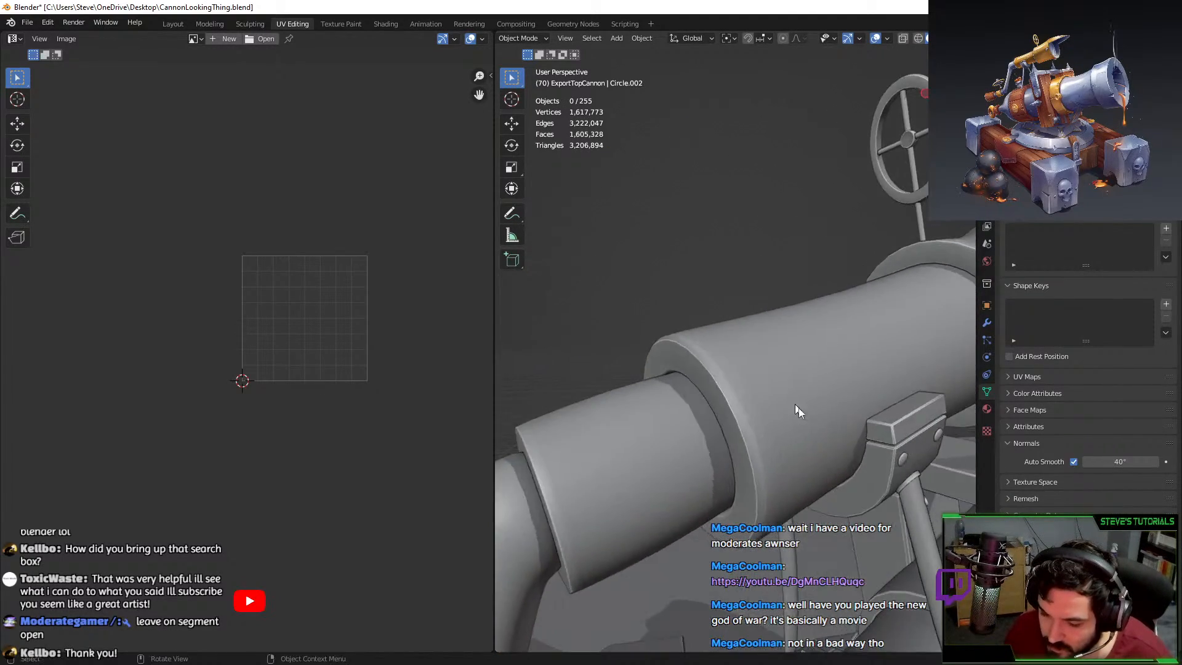
pyautogui.scroll(-4, 802, 405)
pyautogui.moveTo(897, 397); pyautogui.dragTo(821, 419, button='middle')
pyautogui.keyDown('shift'); pyautogui.moveTo(960, 408); pyautogui.dragTo(763, 353, button='middle'); pyautogui.keyUp('shift')
pyautogui.scroll(4, 758, 339)
pyautogui.click(741, 294)
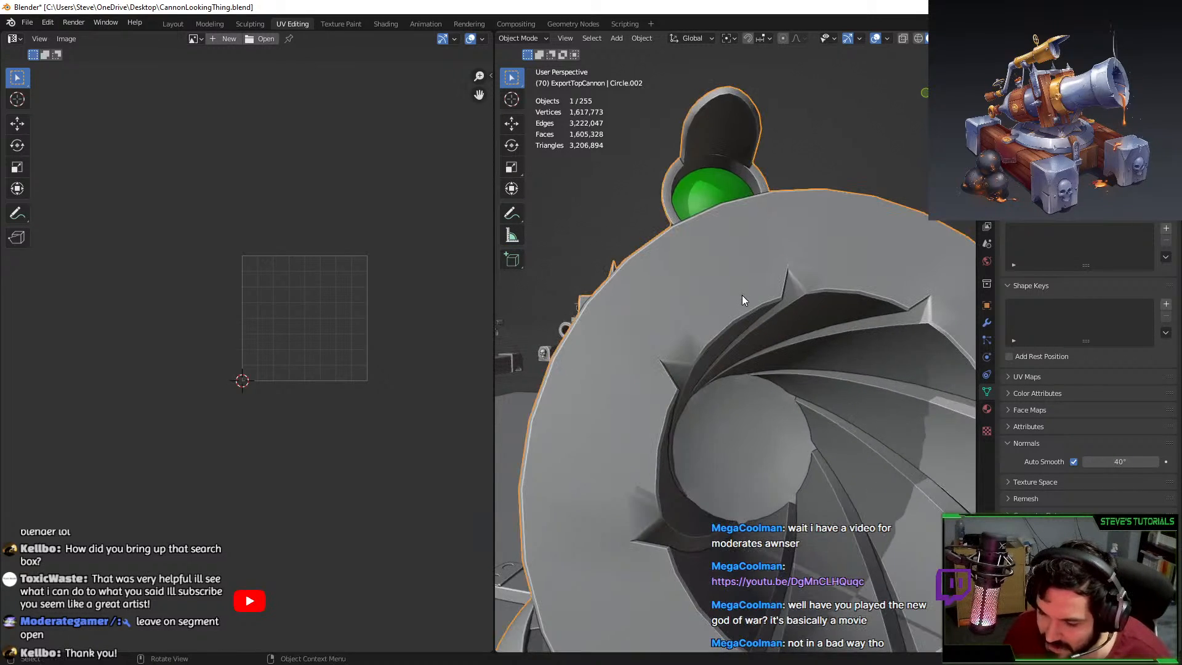
pyautogui.scroll(1, 743, 296)
# Change the barrel's auto smooth angle from 40° to 33°.
pyautogui.click(1120, 462)
pyautogui.write('30')
pyautogui.press('Return')
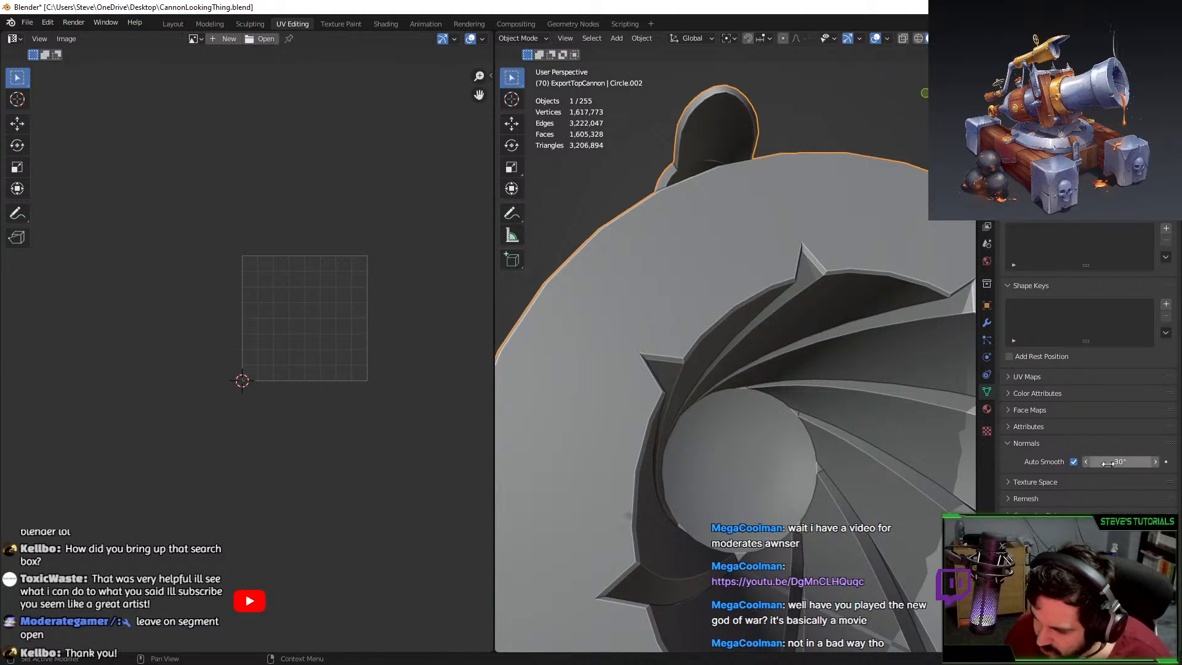
pyautogui.hotkey('ctrl', 'z')
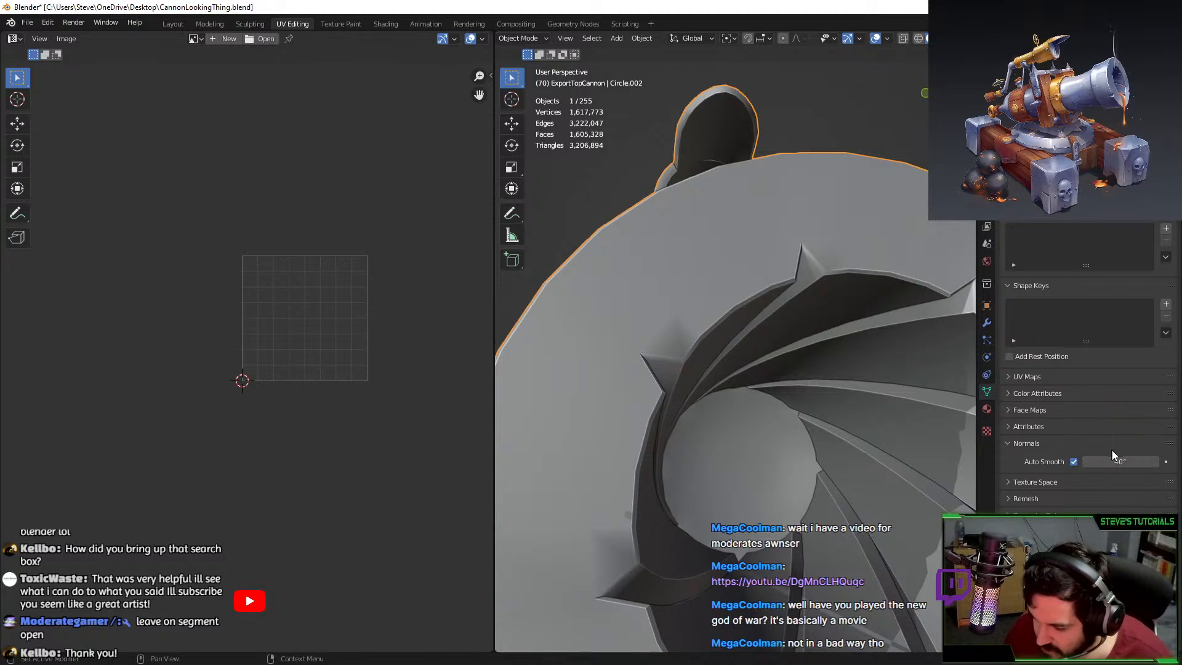
pyautogui.moveTo(1119, 461); pyautogui.dragTo(1097, 462)
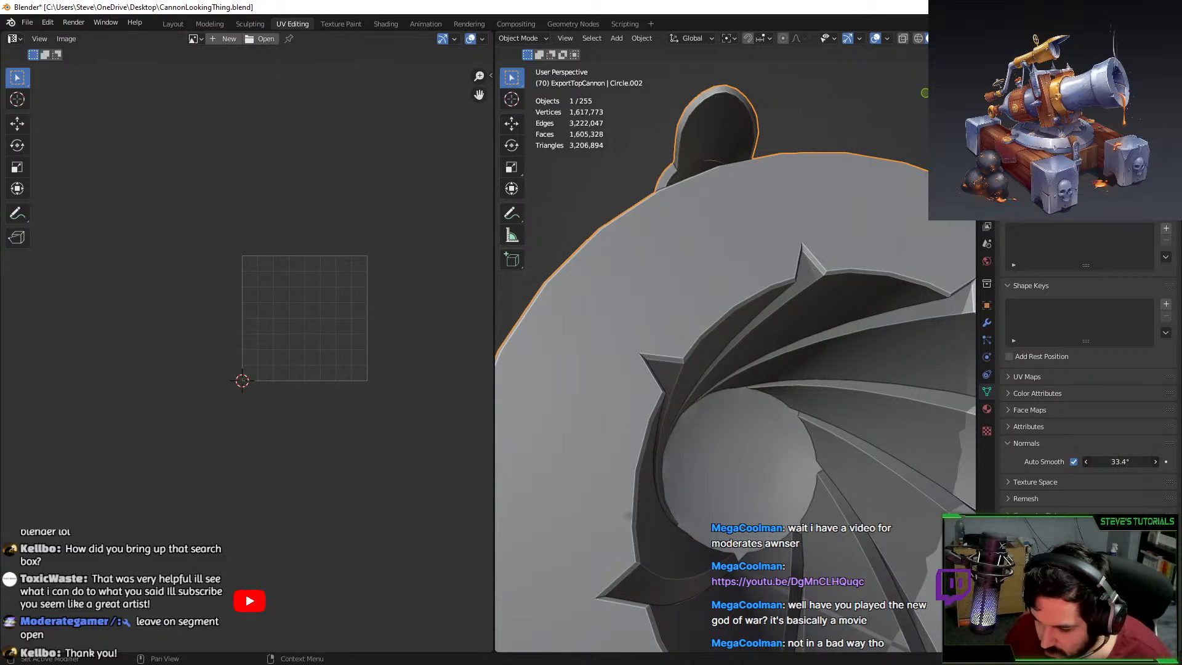
pyautogui.click(1124, 460)
pyautogui.write('33')
pyautogui.press('Return')
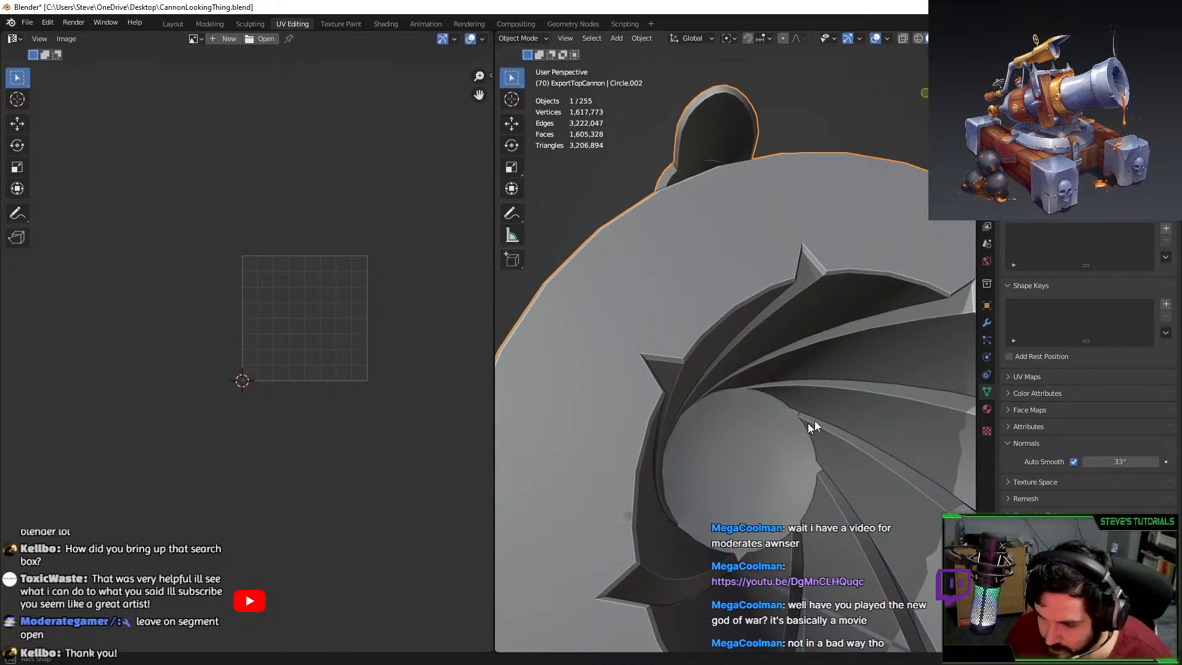
# Enter Edit Mode on the handwheel and frame an edge on its hub.
pyautogui.scroll(-5, 814, 419)
pyautogui.moveTo(814, 420); pyautogui.dragTo(794, 400, button='middle')
pyautogui.scroll(4, 785, 369)
pyautogui.scroll(3, 821, 372)
pyautogui.scroll(2, 776, 360)
pyautogui.keyDown('shift'); pyautogui.moveTo(824, 535); pyautogui.dragTo(780, 425, button='middle'); pyautogui.keyUp('shift')
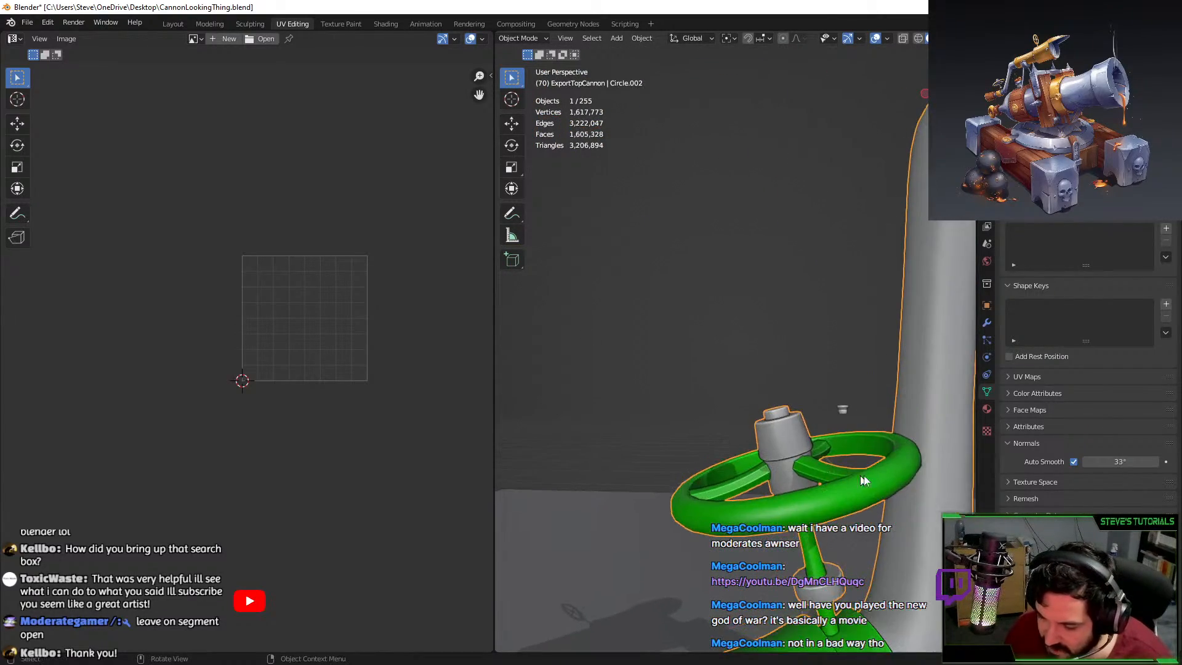
pyautogui.press('Tab')
pyautogui.click(780, 425)
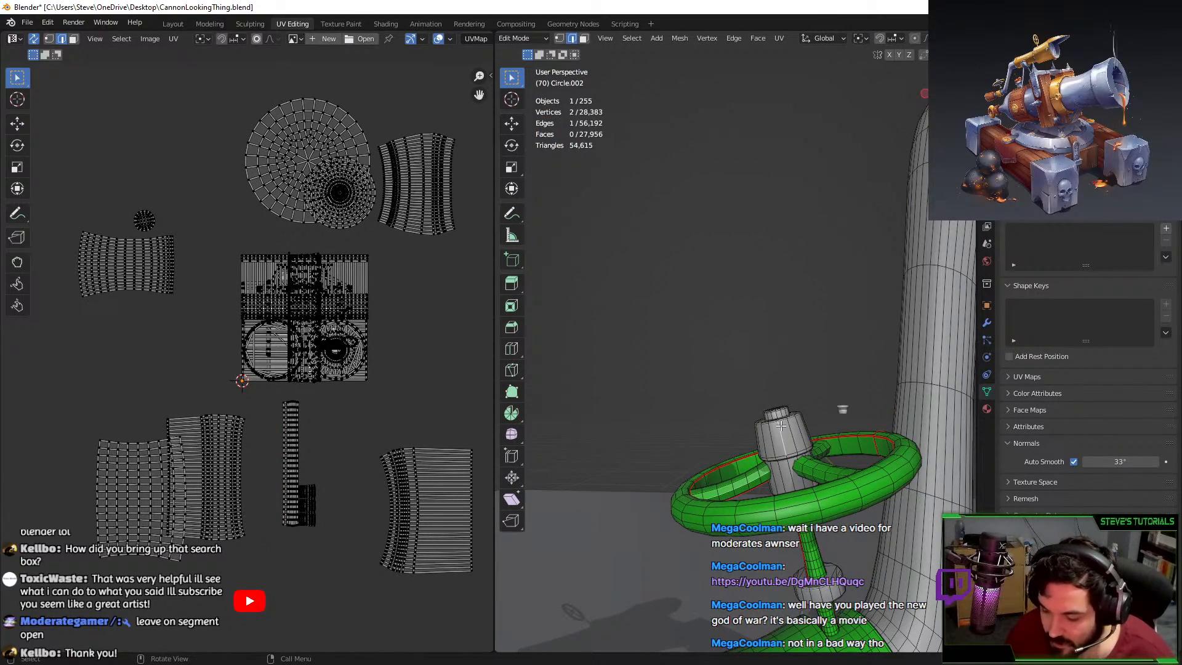
pyautogui.press('KP_Decimal')
# Select the linked hub mesh and hide everything else to isolate it.
pyautogui.moveTo(781, 425); pyautogui.dragTo(796, 383, button='middle')
pyautogui.click(796, 382)
pyautogui.press('l')
pyautogui.scroll(-8, 750, 424)
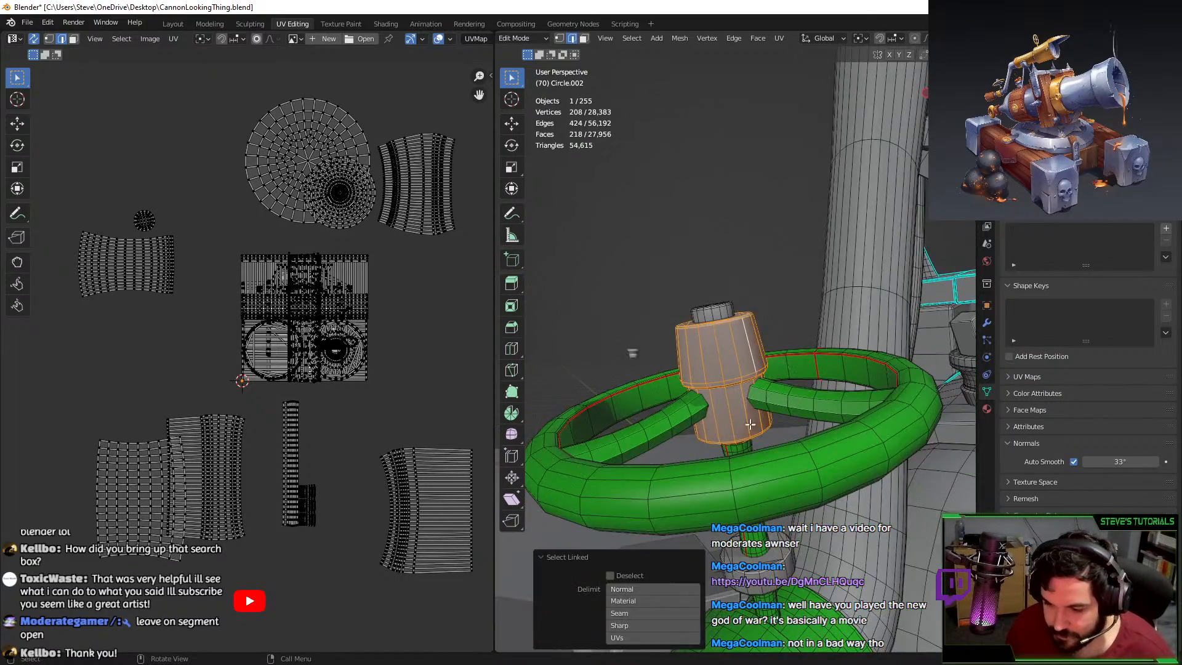
pyautogui.moveTo(749, 424); pyautogui.dragTo(760, 341, button='middle')
pyautogui.hotkey('shift', 'h')
pyautogui.hotkey('shift', 'g')
pyautogui.keyDown('shift'); pyautogui.moveTo(749, 462); pyautogui.dragTo(748, 372, button='middle'); pyautogui.keyUp('shift')
pyautogui.scroll(5, 694, 335)
pyautogui.hotkey('ctrl', 'z')
pyautogui.scroll(-3, 748, 372)
pyautogui.hotkey('shift', 'h')
pyautogui.scroll(6, 749, 369)
pyautogui.scroll(-1, 585, 117)
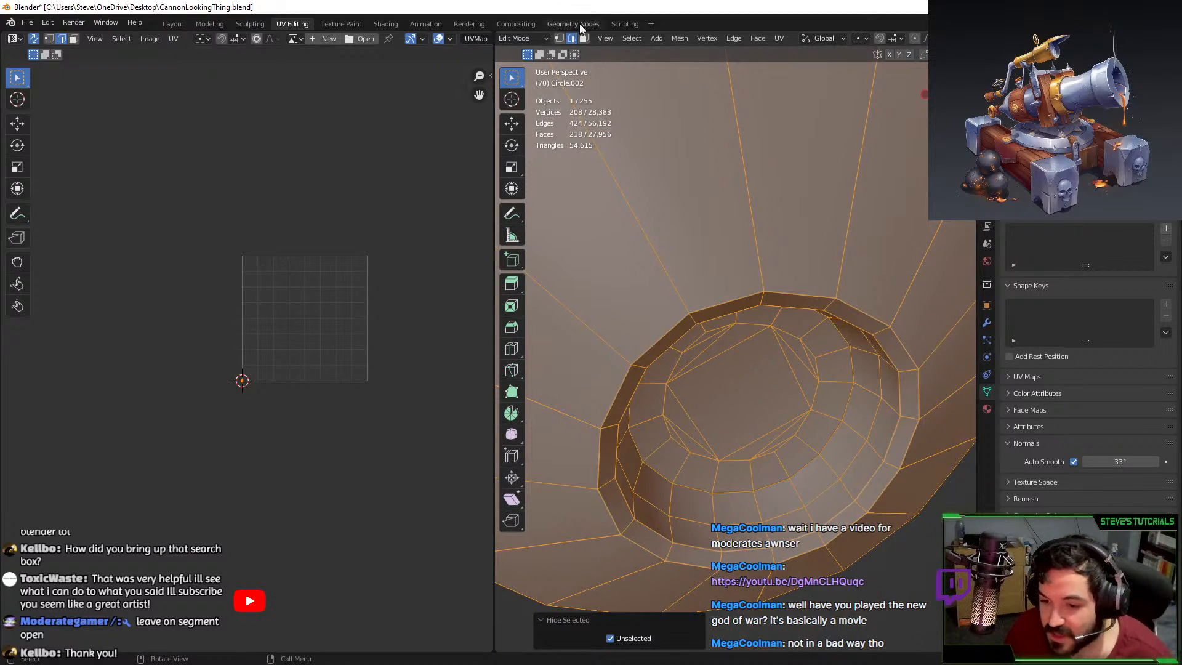
# Select the hub's inner rim loop and scale it up slightly.
pyautogui.keyDown('alt'); pyautogui.click(883, 325); pyautogui.keyUp('alt')
pyautogui.keyDown('alt'); pyautogui.click(878, 333); pyautogui.keyUp('alt')
pyautogui.keyDown('alt'); pyautogui.click(883, 339); pyautogui.keyUp('alt')
pyautogui.press('s')
pyautogui.rightClick(905, 330)
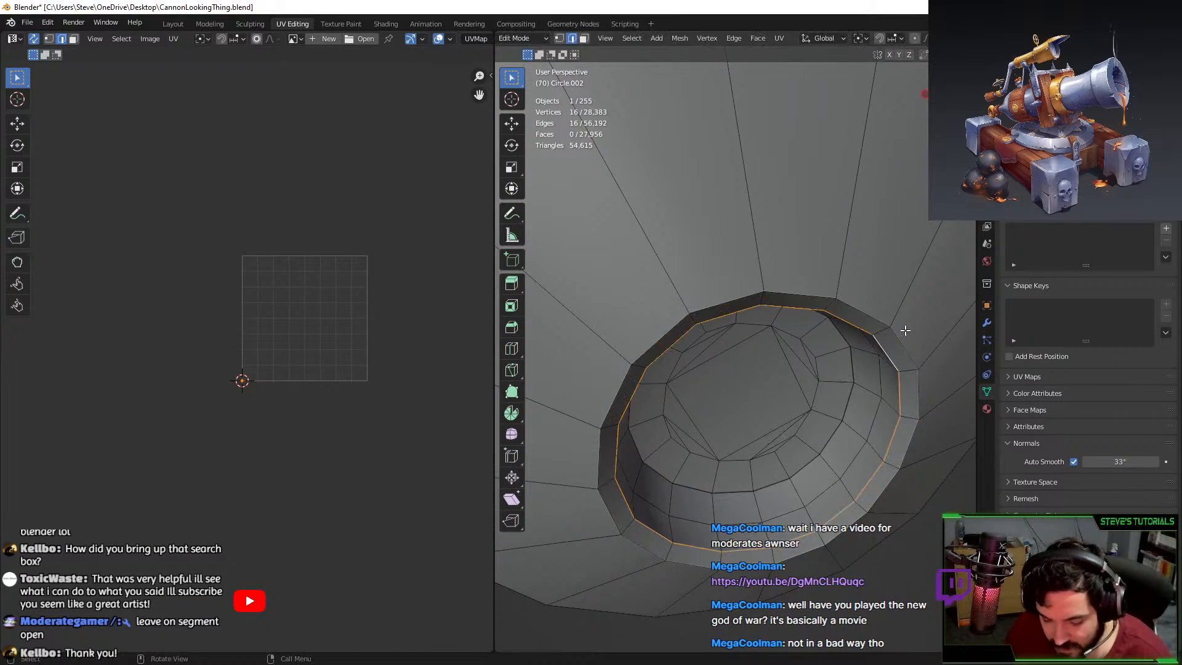
pyautogui.press('s')
pyautogui.click(920, 327)
# Rescale the rim loop and compare the hub's shading in and out of Edit Mode.
pyautogui.press('Tab')
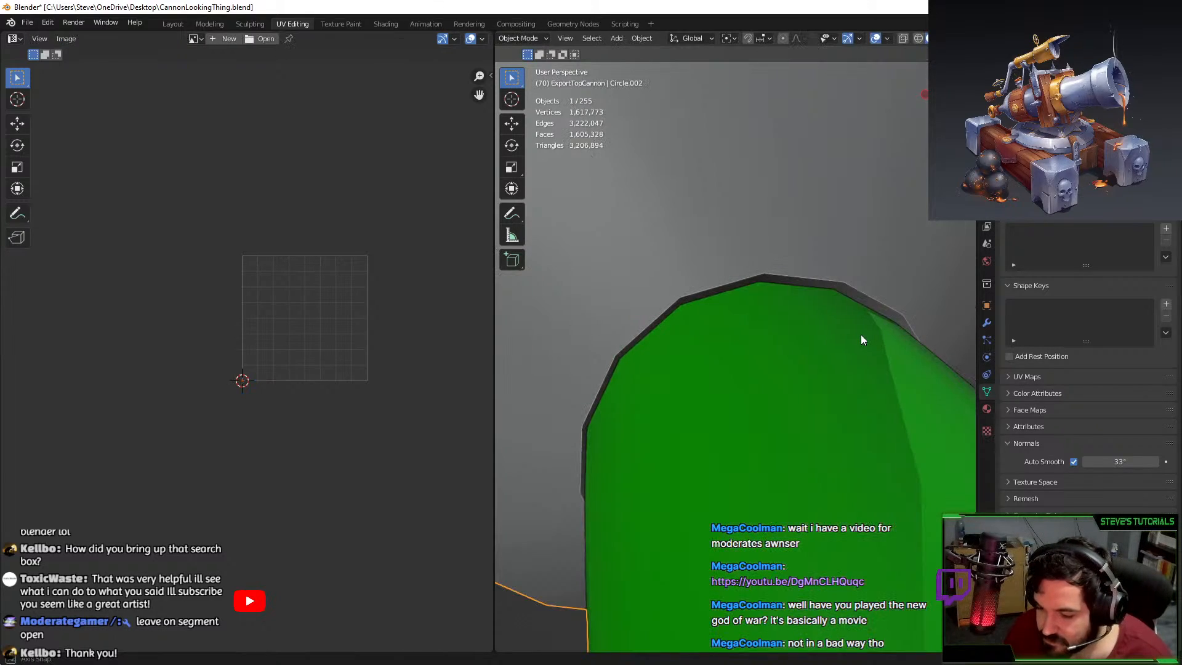
pyautogui.press('Tab')
pyautogui.moveTo(917, 329); pyautogui.dragTo(671, 404, button='middle')
pyautogui.press('s')
pyautogui.click(866, 334)
pyautogui.press('Tab')
pyautogui.scroll(-5, 855, 342)
pyautogui.press('Tab')
# Select the mouth's inner rim loop and shrink it to 0.920.
pyautogui.keyDown('alt'); pyautogui.click(677, 419); pyautogui.keyUp('alt')
pyautogui.scroll(4, 671, 404)
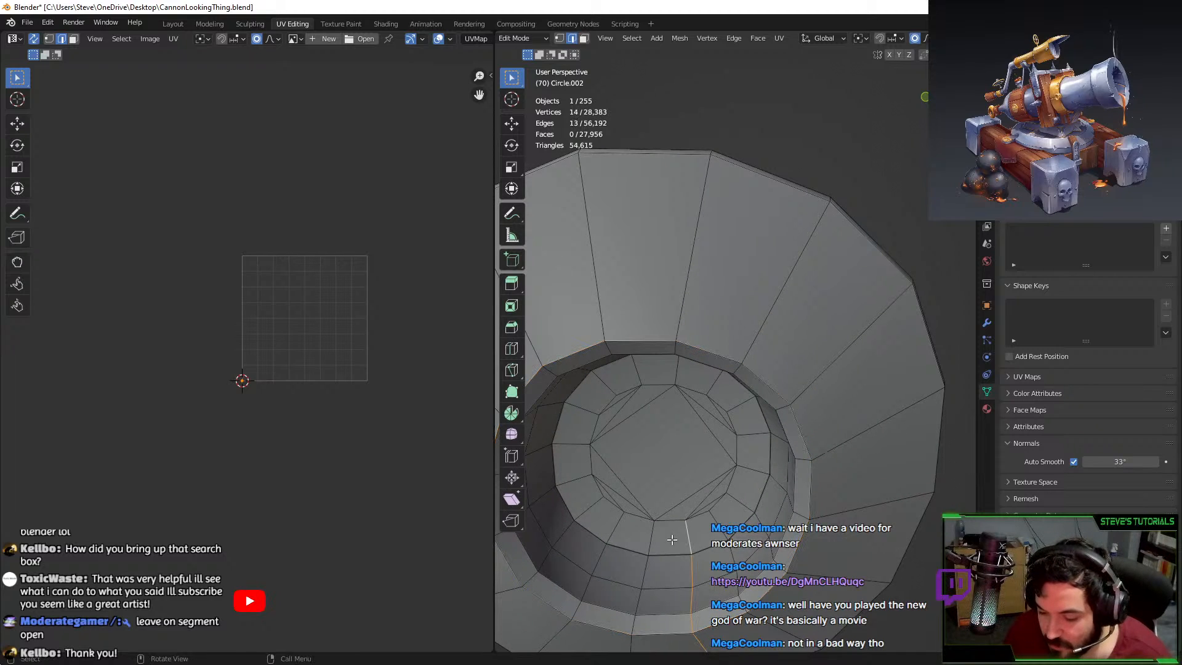
pyautogui.keyDown('alt'); pyautogui.click(686, 540); pyautogui.keyUp('alt')
pyautogui.keyDown('alt'); pyautogui.click(707, 548); pyautogui.keyUp('alt')
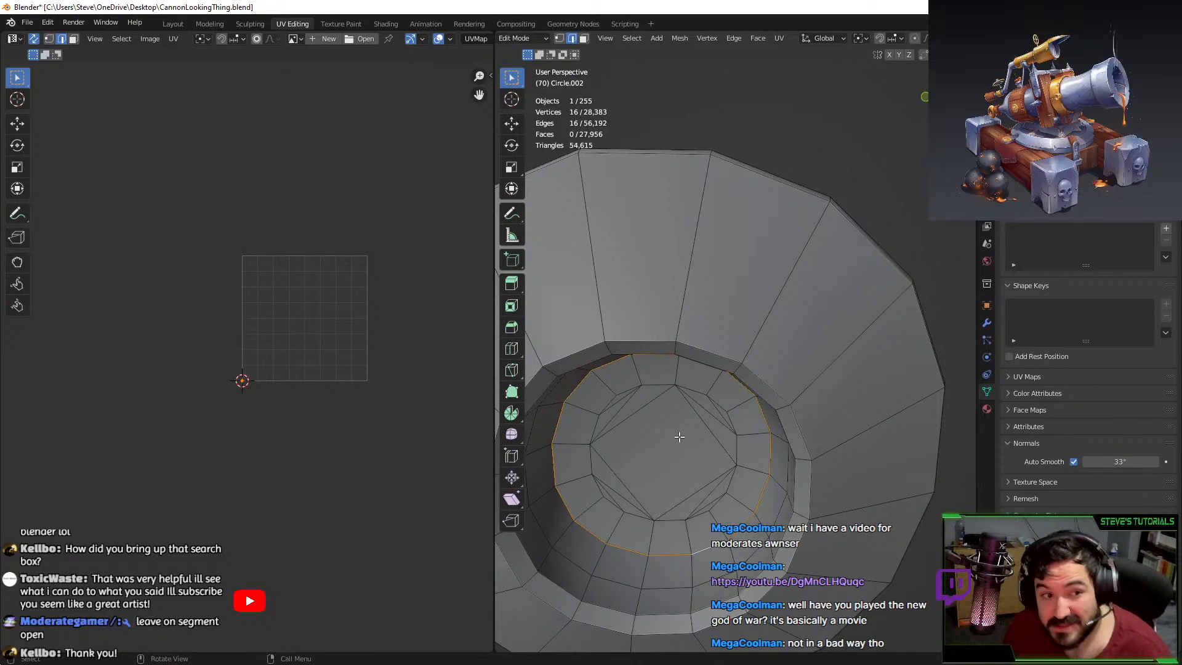
pyautogui.press('s')
pyautogui.click(680, 376)
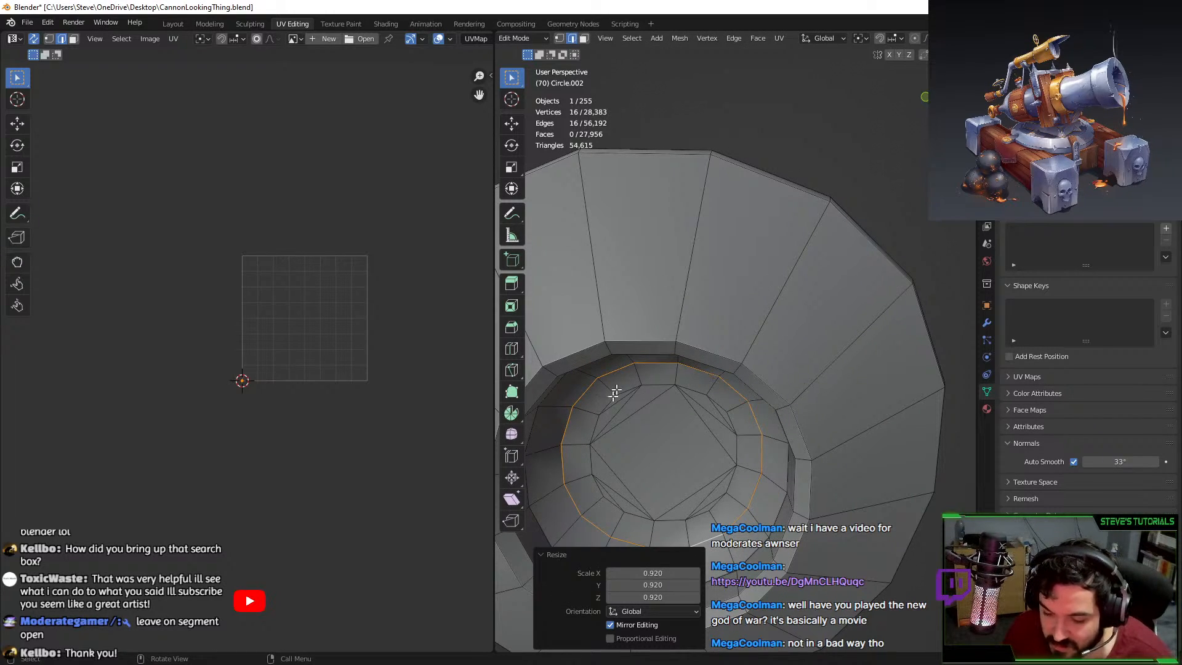
# Delete the inner loop's vertices and the whole inner cap.
pyautogui.press('x')
pyautogui.click(651, 373)
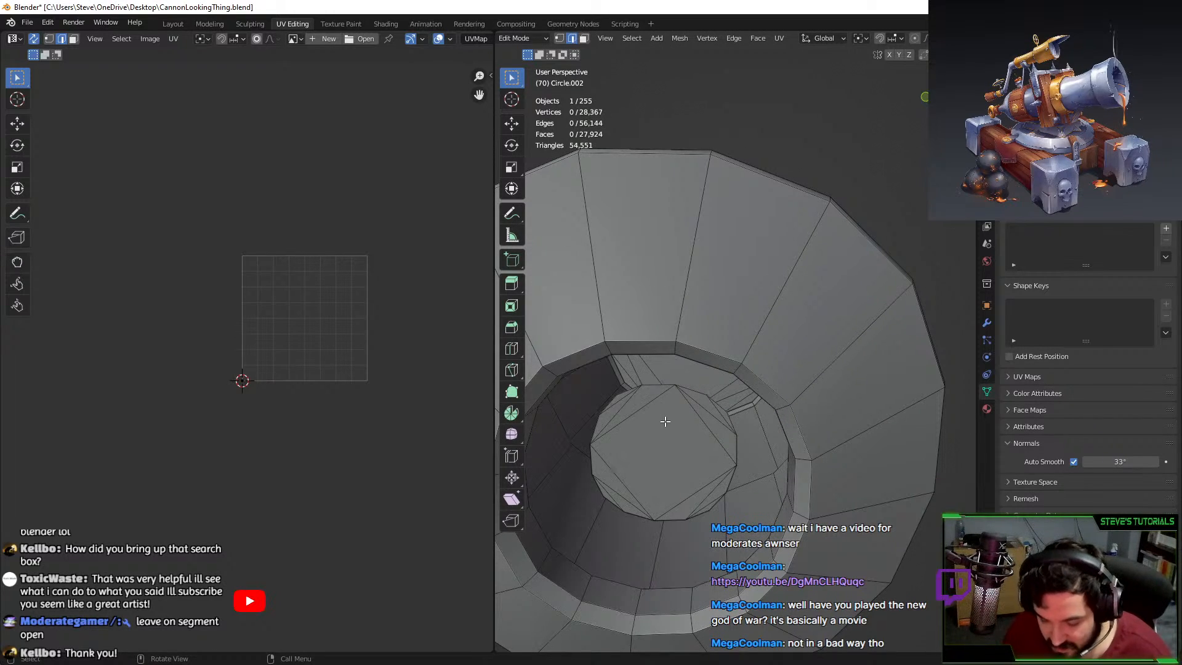
pyautogui.click(665, 422)
pyautogui.press('l')
pyautogui.press('x')
pyautogui.click(667, 422)
# Reselect the inner rim edge loop and rescale it.
pyautogui.press('Tab')
pyautogui.moveTo(667, 422); pyautogui.dragTo(772, 417, button='middle')
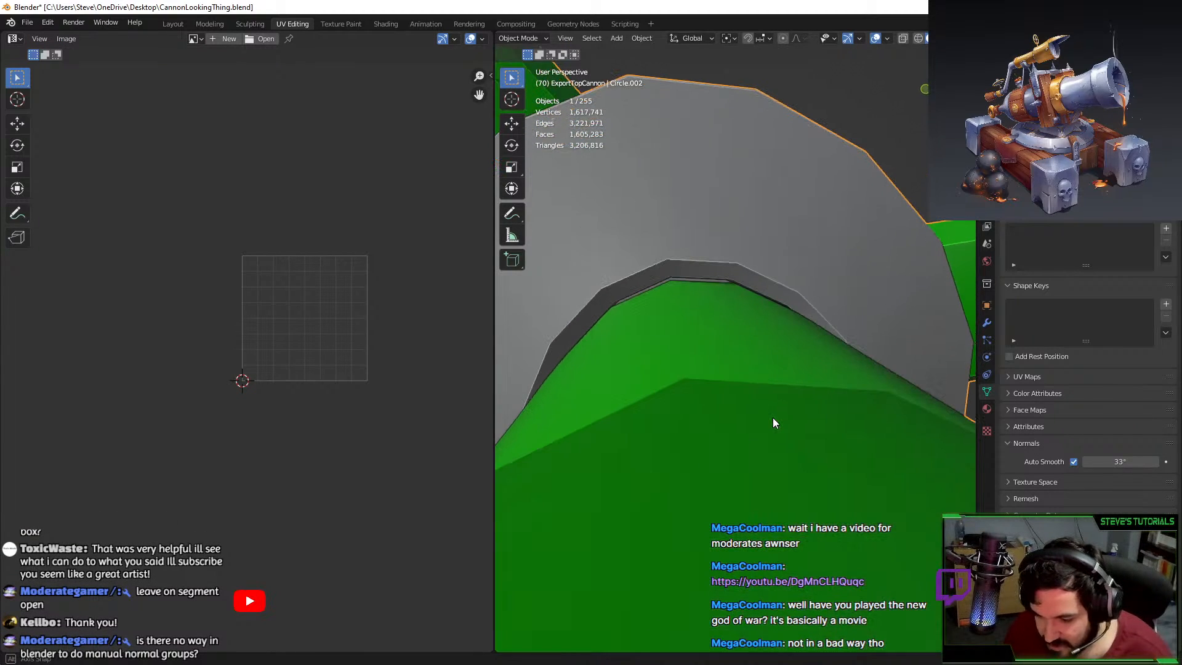
pyautogui.press('Tab')
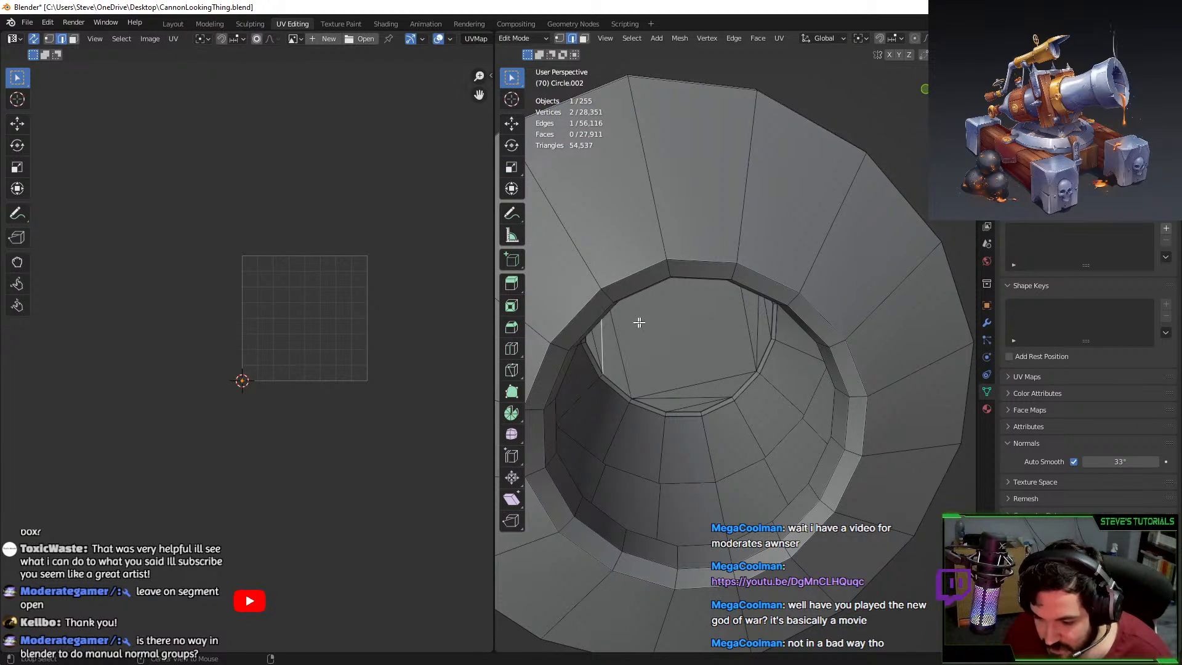
pyautogui.keyDown('alt'); pyautogui.click(607, 319); pyautogui.keyUp('alt')
pyautogui.press('s')
pyautogui.click(823, 322)
# Inspect the reworked hub mouth from several angles and select a vertical side edge.
pyautogui.press('Tab')
pyautogui.moveTo(821, 325); pyautogui.dragTo(779, 346, button='middle')
pyautogui.moveTo(644, 326); pyautogui.dragTo(692, 334, button='middle')
pyautogui.press('Tab')
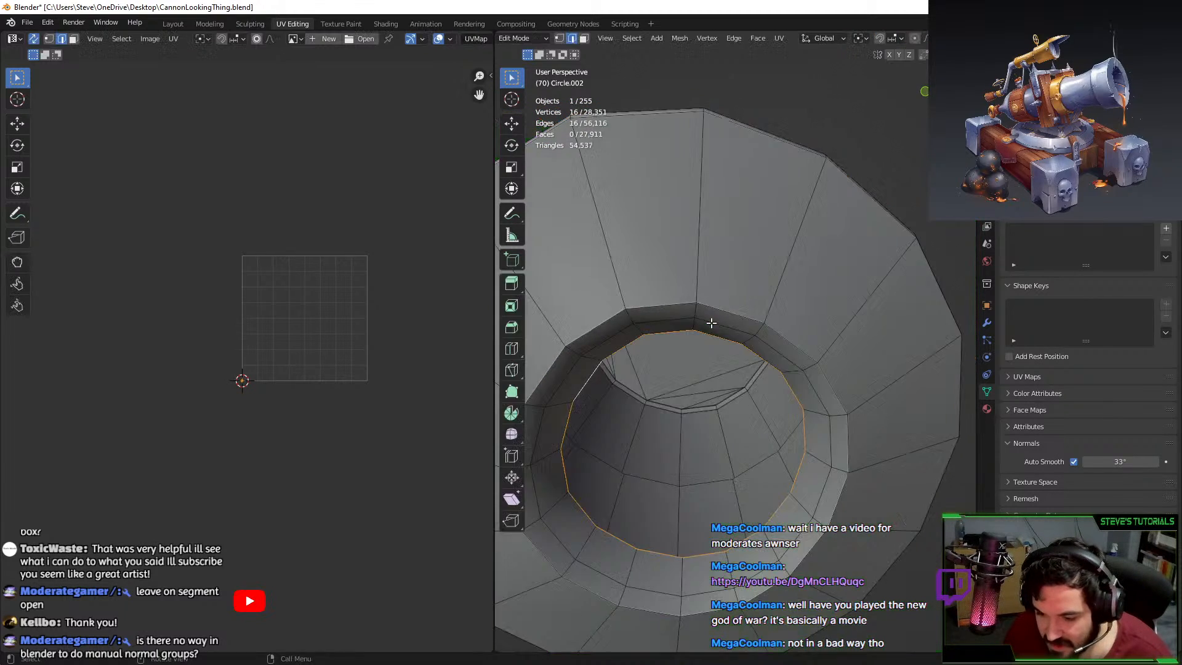
pyautogui.scroll(-5, 716, 394)
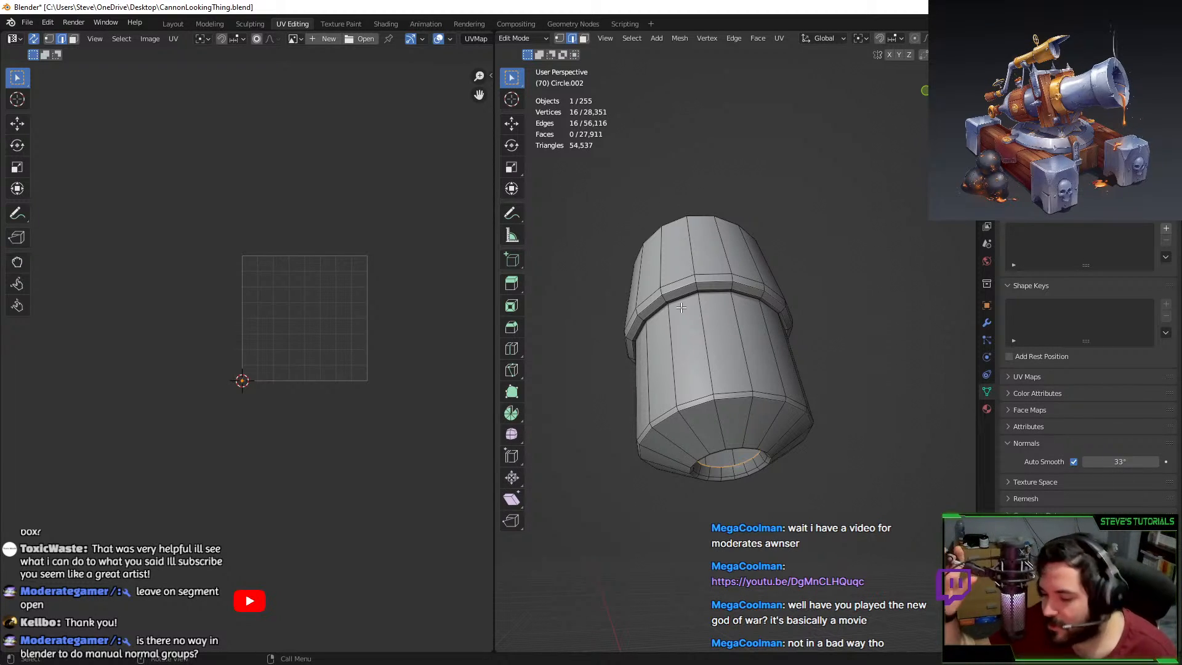
pyautogui.click(756, 411)
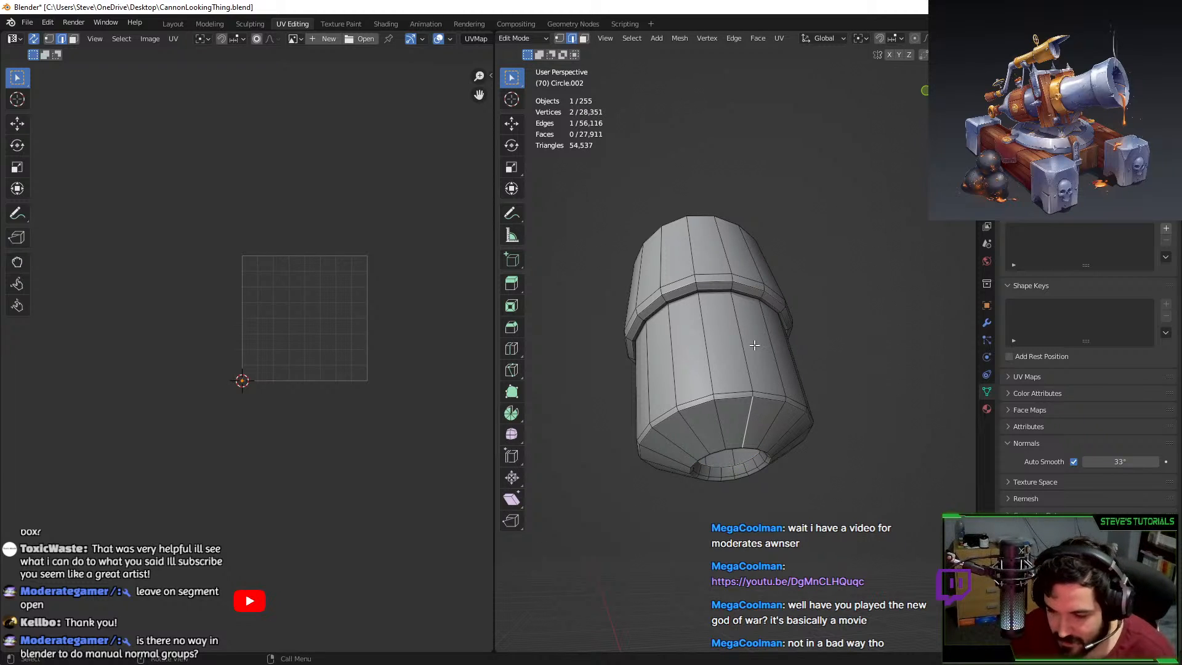
pyautogui.moveTo(744, 422)
pyautogui.mouseDown(button='middle')
pyautogui.moveTo(683, 325)
pyautogui.moveTo(728, 306)
pyautogui.moveTo(737, 349)
pyautogui.moveTo(763, 281)
pyautogui.moveTo(771, 293)
pyautogui.mouseUp(button='middle')
# Mark seams on the hub's top rim loop, one vertical edge and the bottom ring.
pyautogui.keyDown('alt'); pyautogui.click(695, 337); pyautogui.keyUp('alt')
pyautogui.keyDown('alt'); pyautogui.keyDown('shift'); pyautogui.click(689, 320); pyautogui.keyUp('shift'); pyautogui.keyUp('alt')
pyautogui.rightClick(693, 322)
pyautogui.keyDown('alt'); pyautogui.keyDown('shift'); pyautogui.click(704, 324); pyautogui.keyUp('shift'); pyautogui.keyUp('alt')
pyautogui.keyDown('shift'); pyautogui.click(696, 336); pyautogui.keyUp('shift')
pyautogui.scroll(3, 724, 351)
pyautogui.keyDown('alt'); pyautogui.keyDown('shift'); pyautogui.click(720, 348); pyautogui.keyUp('shift'); pyautogui.keyUp('alt')
pyautogui.press('c')
pyautogui.middleClick(756, 259)
pyautogui.press('Escape')
pyautogui.press('F3')
pyautogui.press('Return')
# Unwrap the hub and move its UV islands left of the UV square.
pyautogui.press('a')
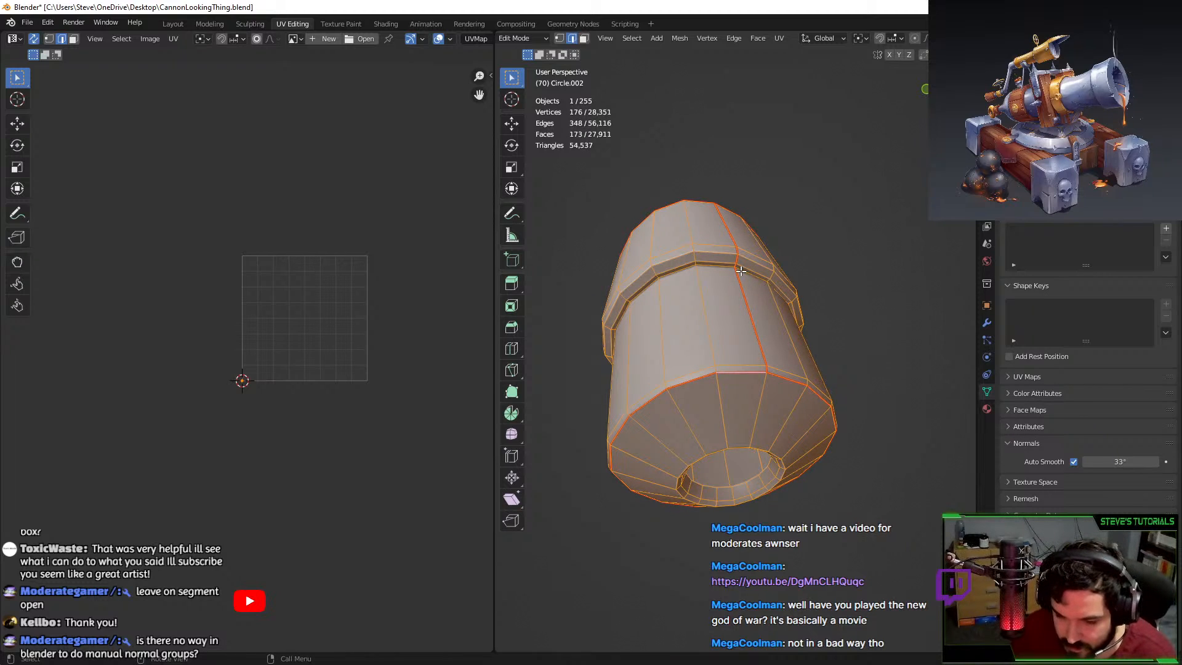
pyautogui.press('u')
pyautogui.click(741, 271)
pyautogui.scroll(2, 375, 309)
pyautogui.hotkey('alt', 'h')
pyautogui.scroll(-1, 379, 305)
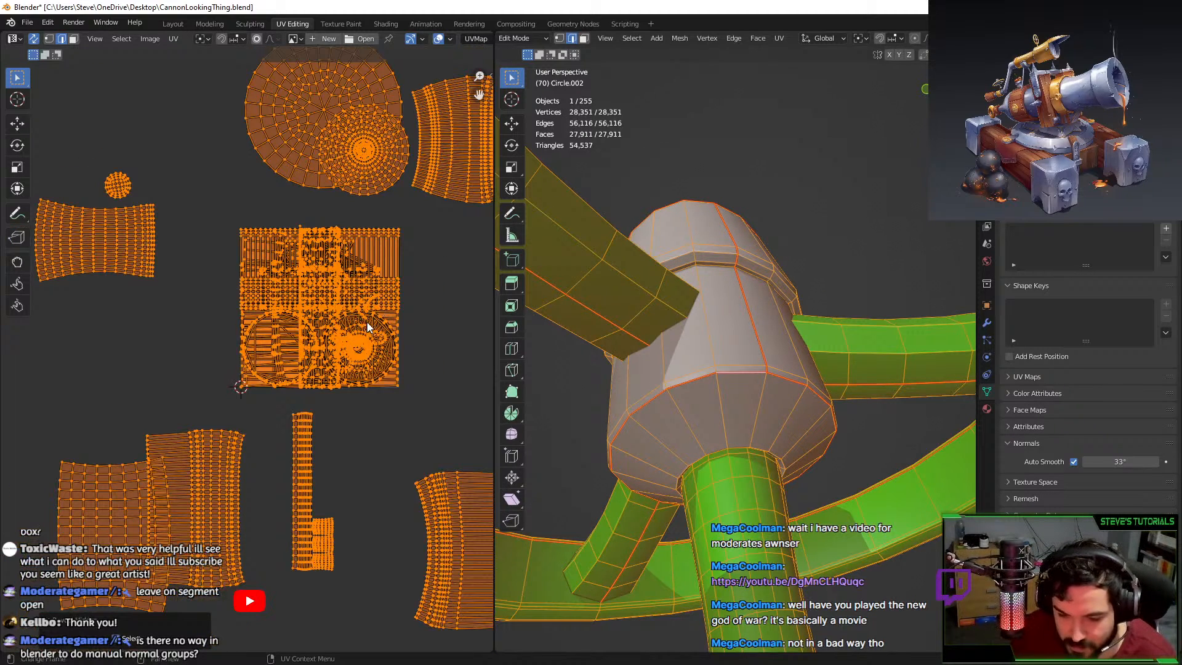
pyautogui.hotkey('ctrl', 'z')
pyautogui.press('g')
pyautogui.click(201, 341)
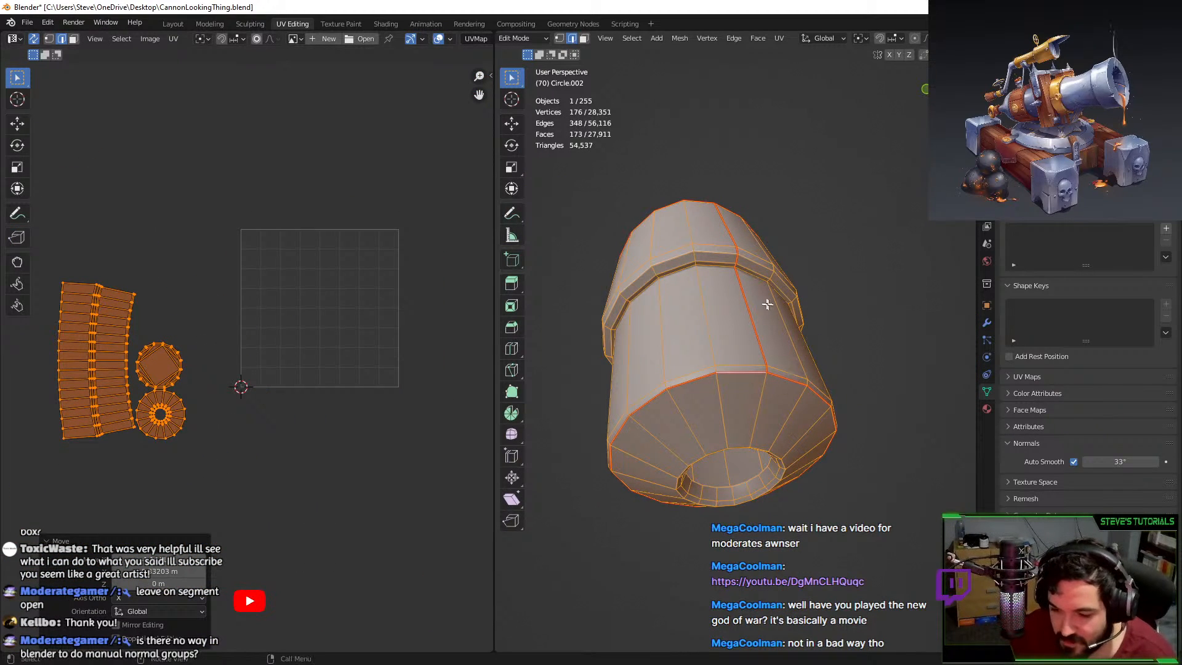
# Reveal all geometry, select the connected hub cylinder and assign it a material.
pyautogui.moveTo(767, 304); pyautogui.dragTo(787, 314, button='middle')
pyautogui.hotkey('alt', 'h')
pyautogui.moveTo(792, 272); pyautogui.dragTo(736, 326, button='middle')
pyautogui.click(736, 326)
pyautogui.press('l')
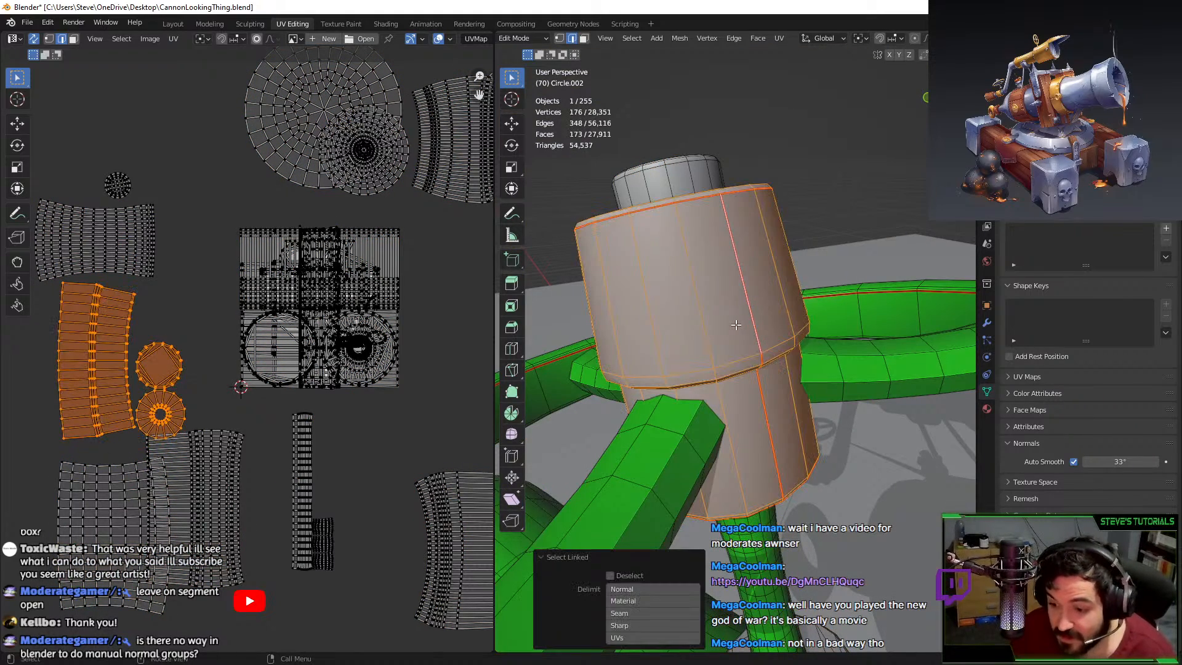
pyautogui.moveTo(666, 185); pyautogui.dragTo(677, 215, button='middle')
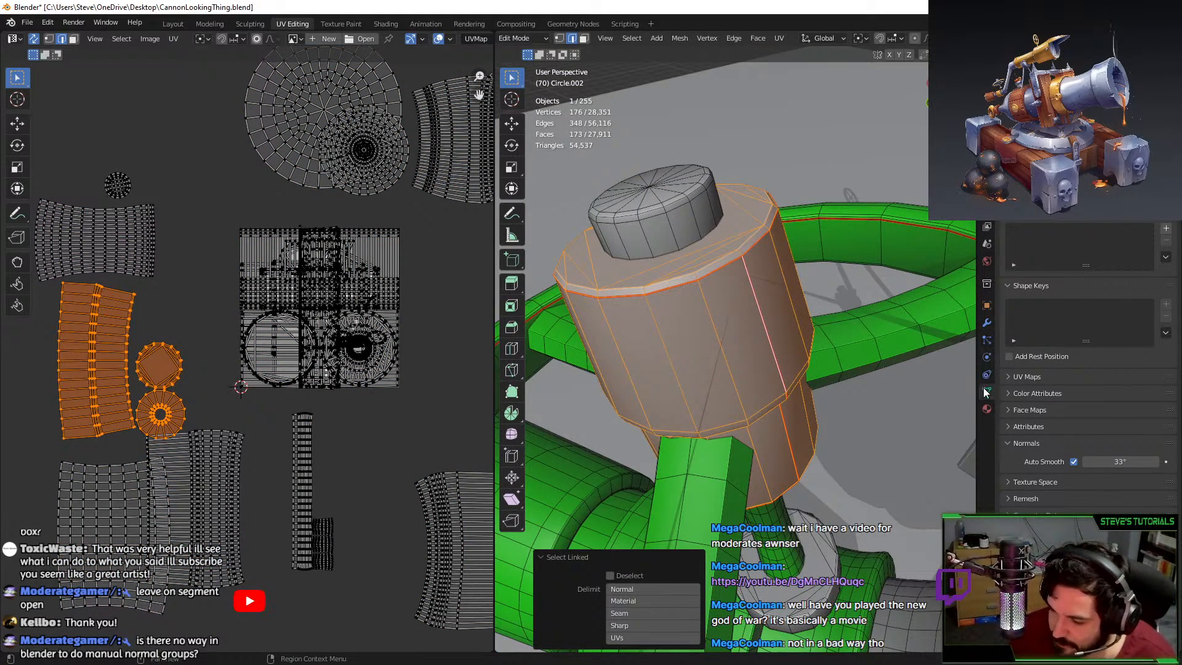
pyautogui.click(987, 408)
pyautogui.click(1029, 262)
# Isolate the small cap cylinder, delete the selected cap faces, and unwrap it.
pyautogui.click(654, 214)
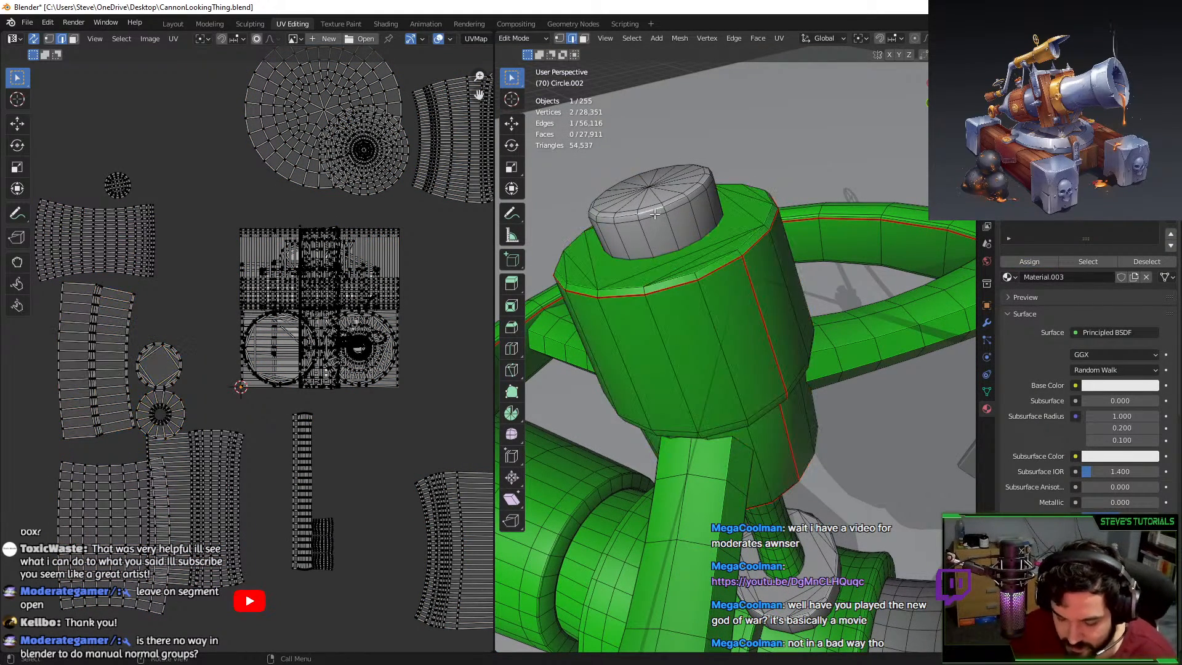
pyautogui.press('l')
pyautogui.hotkey('shift', 'h')
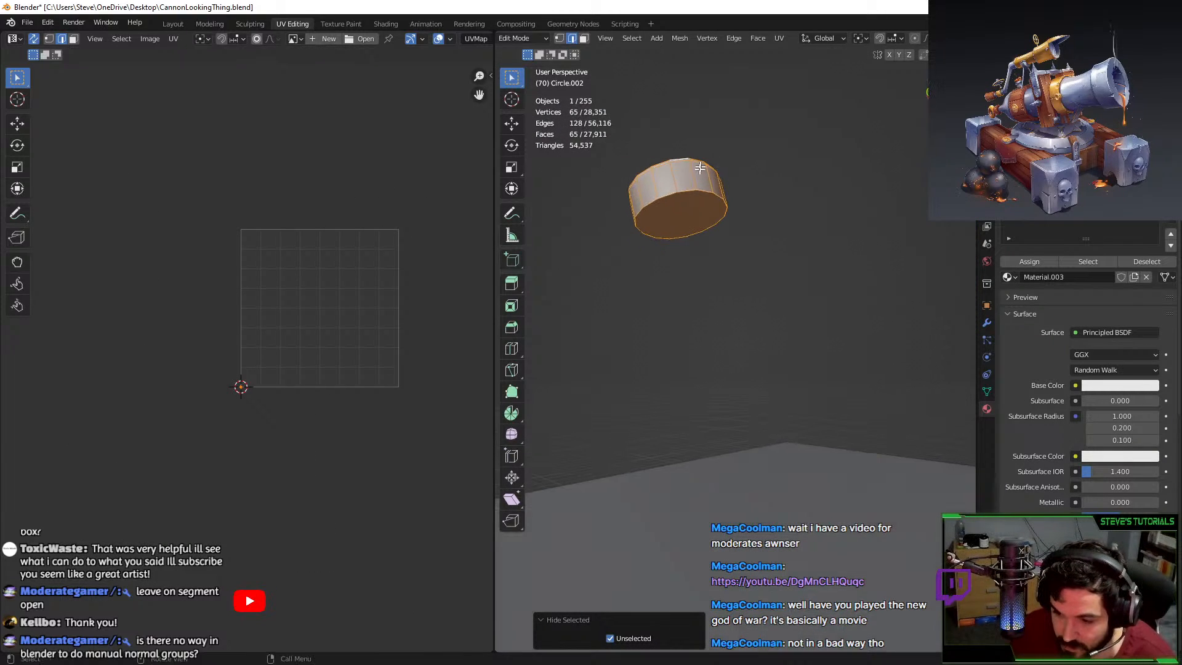
pyautogui.press('3')
pyautogui.press('x')
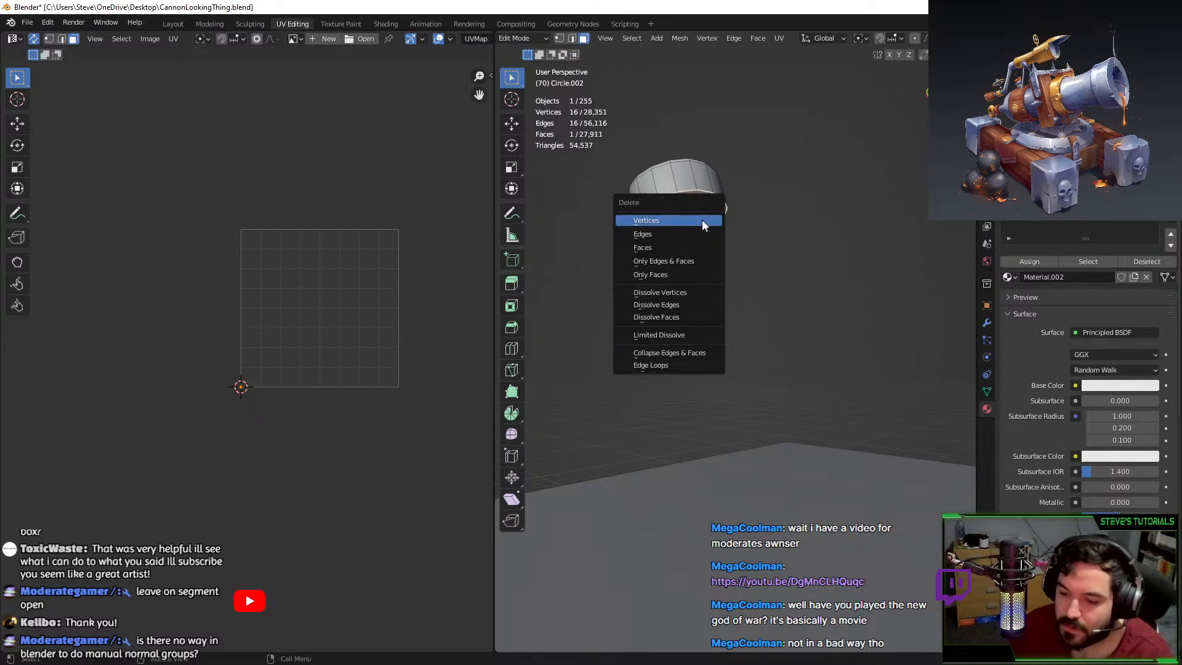
pyautogui.click(685, 242)
pyautogui.moveTo(684, 242); pyautogui.dragTo(684, 286, button='middle')
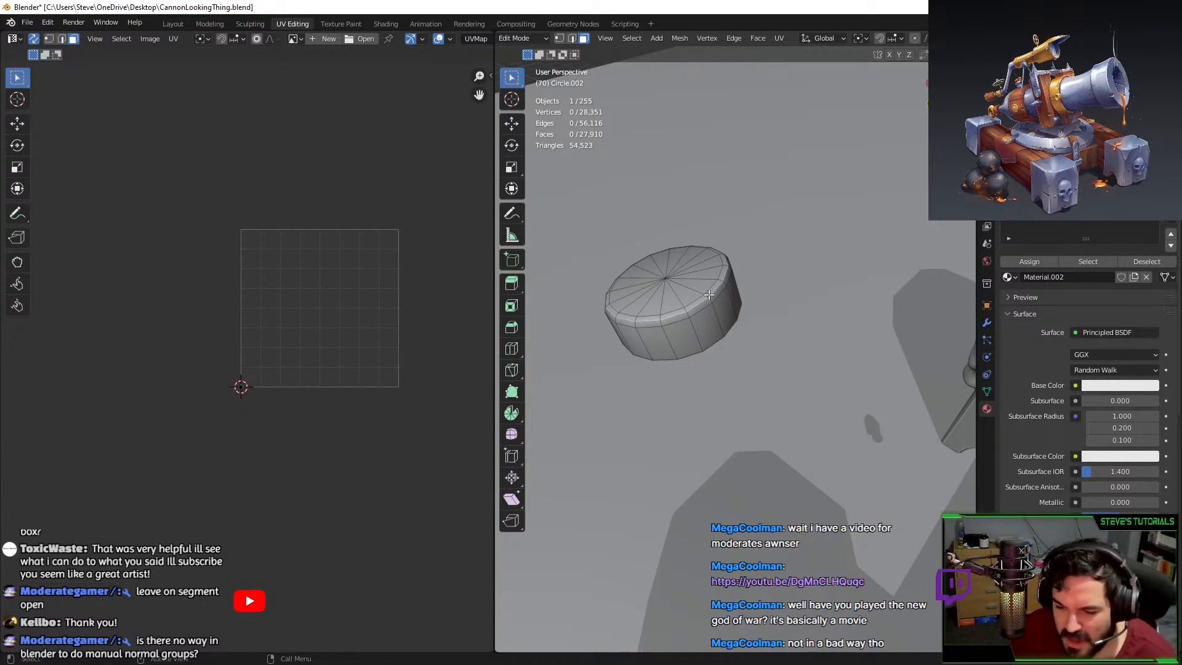
pyautogui.press('a')
pyautogui.press('u')
pyautogui.click(703, 303)
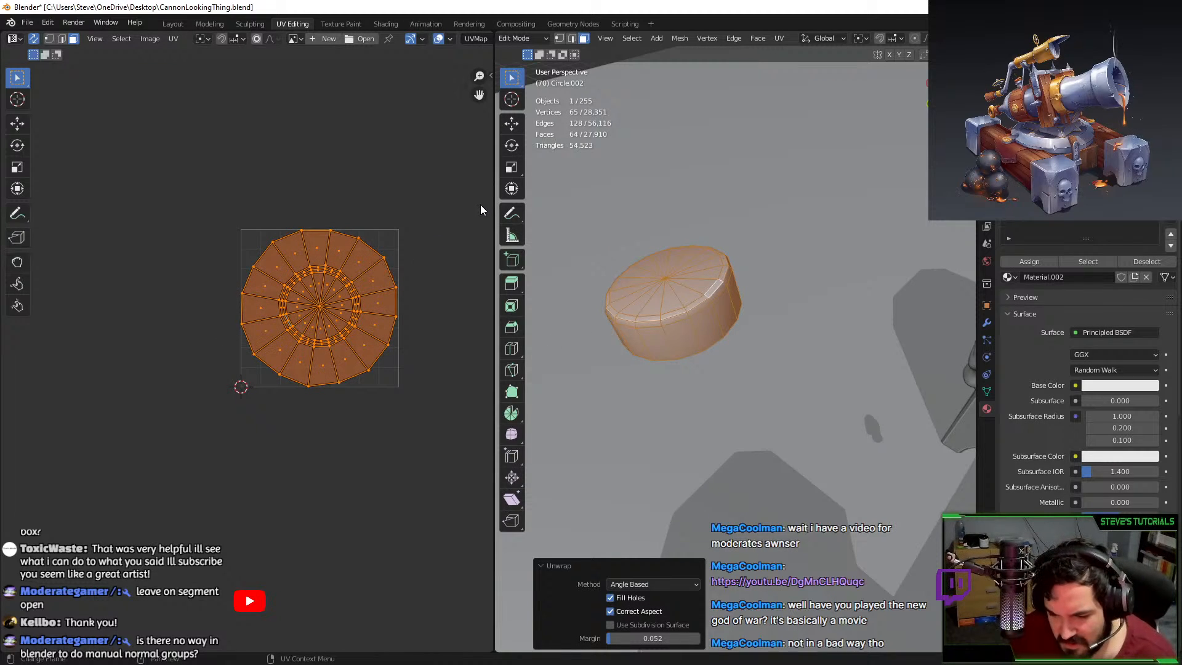
# Select the cylinder's lower bevel edge loop and mark it as a seam.
pyautogui.click(572, 39)
pyautogui.press('3')
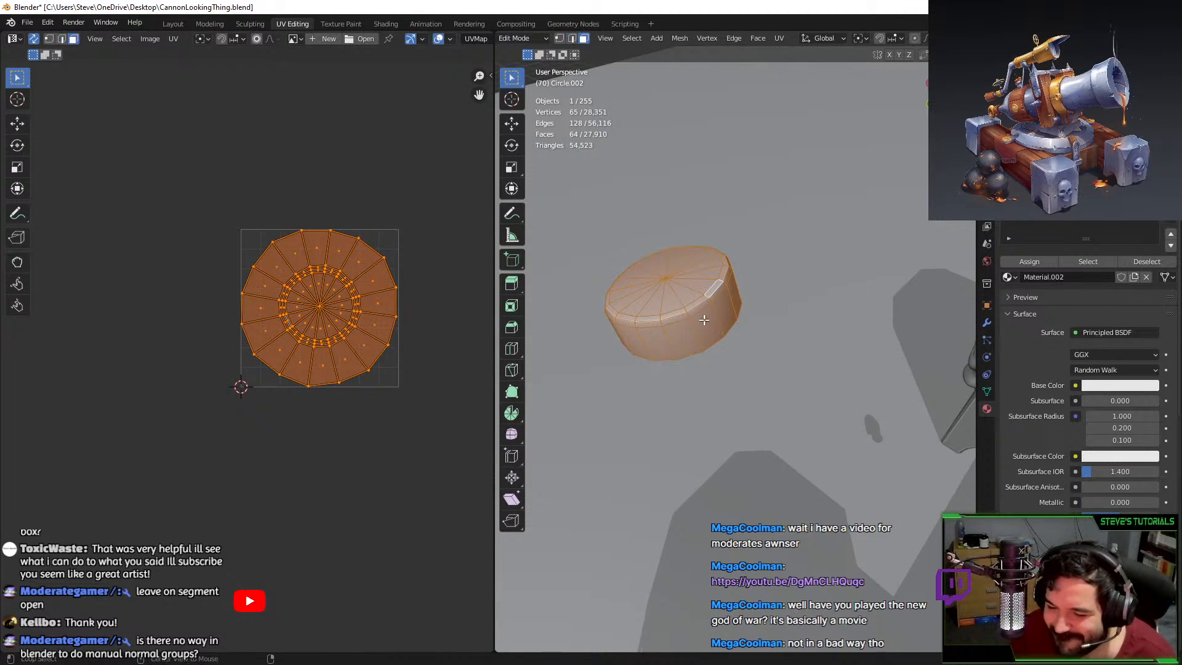
pyautogui.keyDown('alt'); pyautogui.click(697, 317); pyautogui.keyUp('alt')
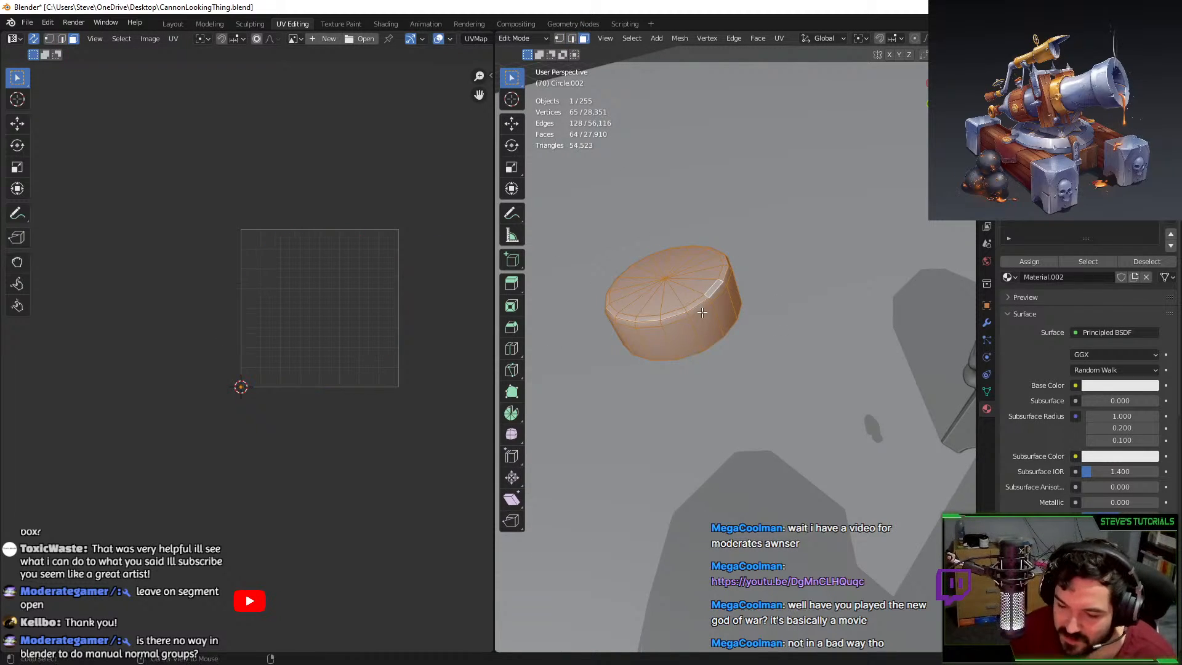
pyautogui.click(573, 40)
pyautogui.keyDown('alt'); pyautogui.click(699, 312); pyautogui.keyUp('alt')
pyautogui.moveTo(699, 312)
pyautogui.mouseDown(button='middle')
pyautogui.moveTo(665, 301)
pyautogui.moveTo(697, 302)
pyautogui.mouseUp(button='middle')
pyautogui.press('F3')
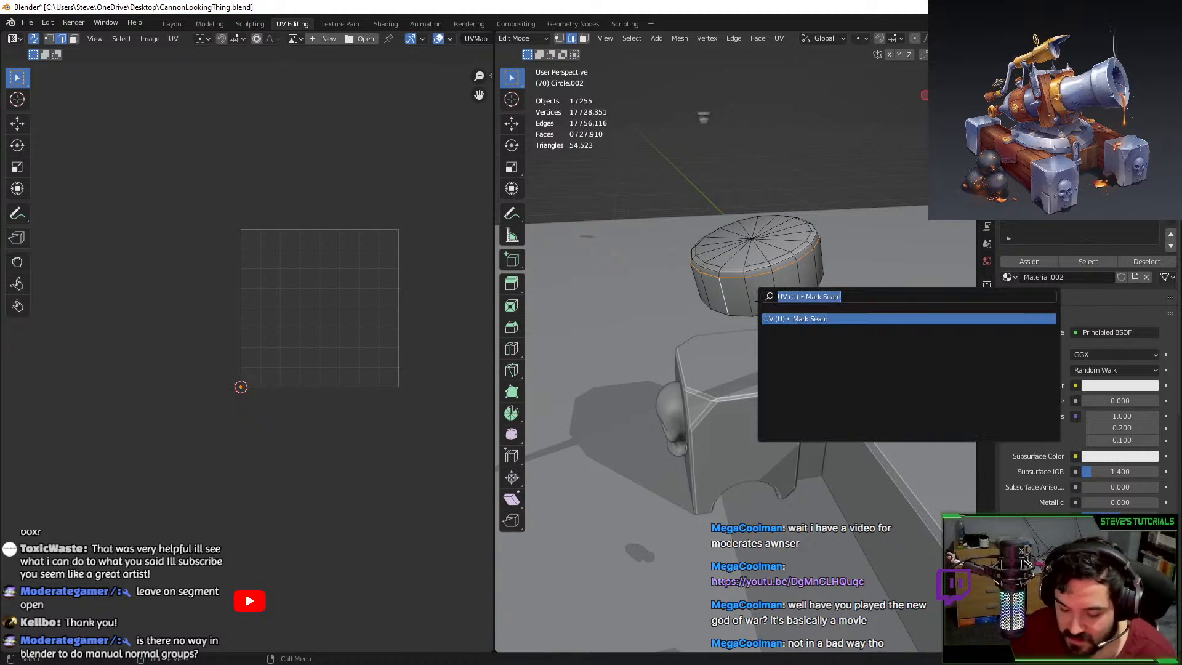
pyautogui.write('seam')
pyautogui.press('Return')
# Unwrap the cylinder, move its islands right of the square, and assign Material.002.
pyautogui.press('a')
pyautogui.press('u')
pyautogui.press('u')
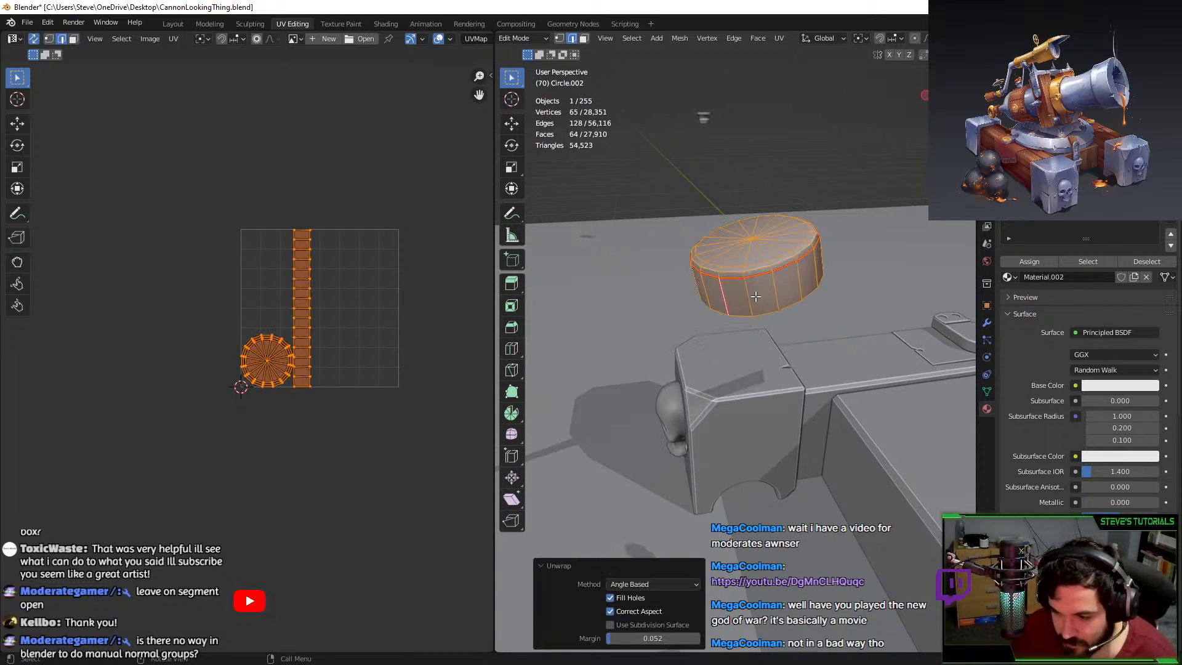
pyautogui.scroll(-6, 189, 290)
pyautogui.press('g')
pyautogui.click(320, 248)
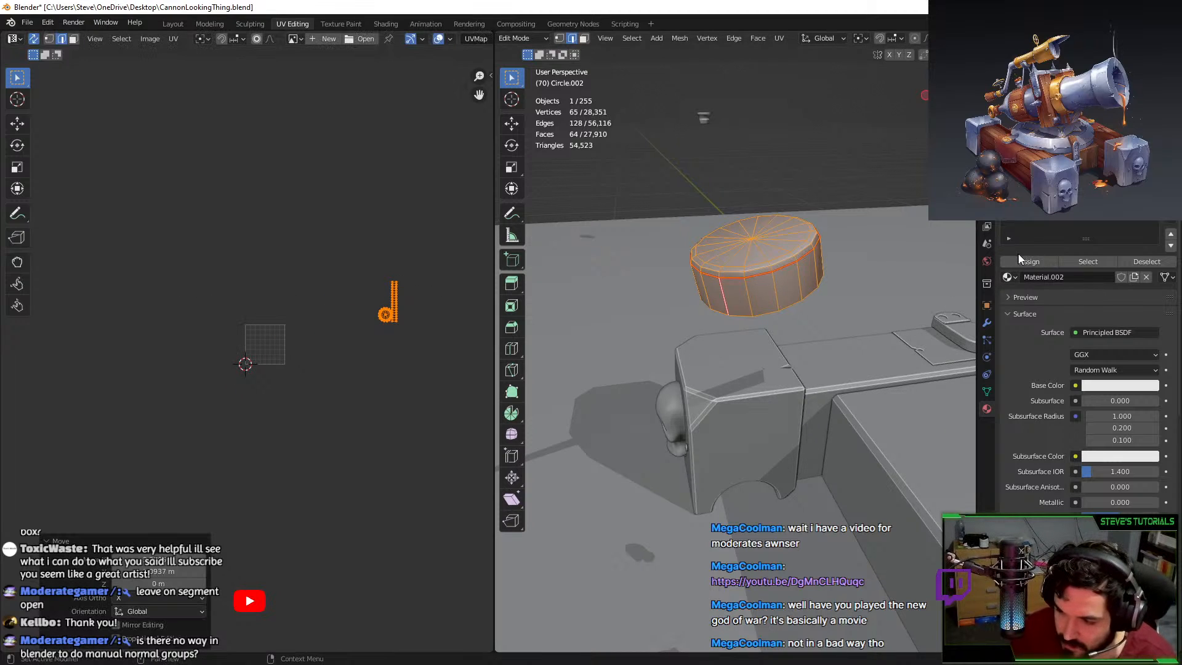
pyautogui.click(1021, 260)
# Reveal everything, select only the top cap and assign it the green material.
pyautogui.hotkey('alt', 'h')
pyautogui.hotkey('alt', 'a')
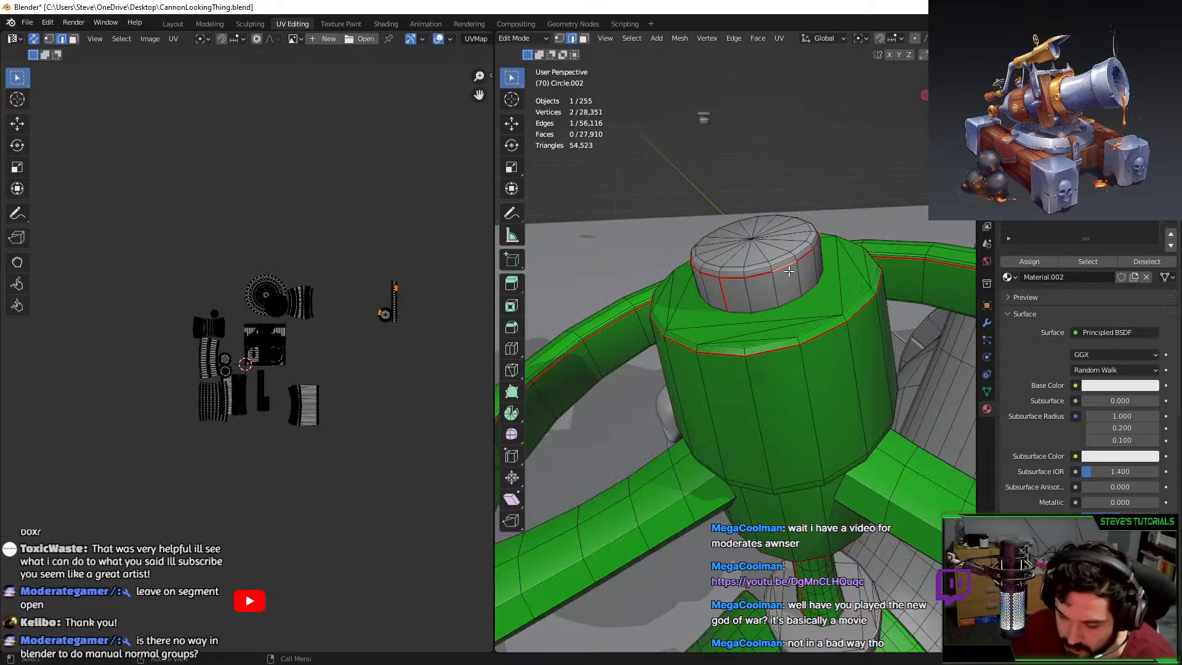
pyautogui.press('l')
pyautogui.click(1031, 261)
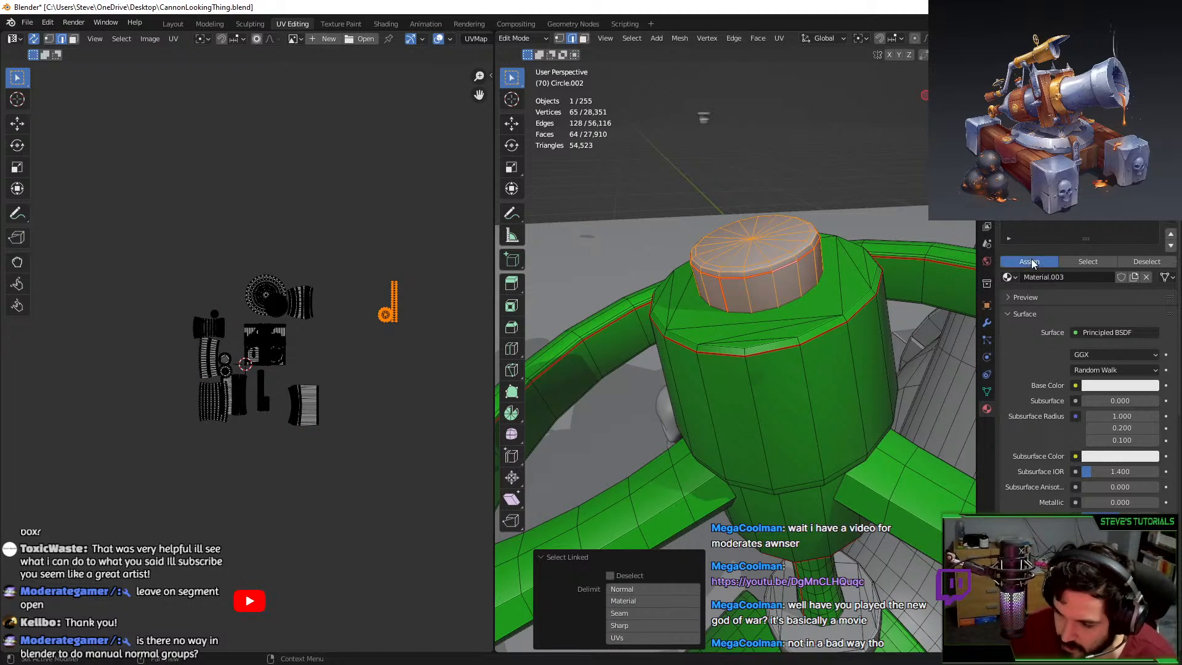
pyautogui.scroll(-9, 789, 308)
# Return to Object Mode and enter Edit Mode on the collar piece Circle.002.
pyautogui.press('Tab')
pyautogui.click(749, 263)
pyautogui.moveTo(749, 264); pyautogui.dragTo(853, 347, button='middle')
pyautogui.scroll(3, 780, 443)
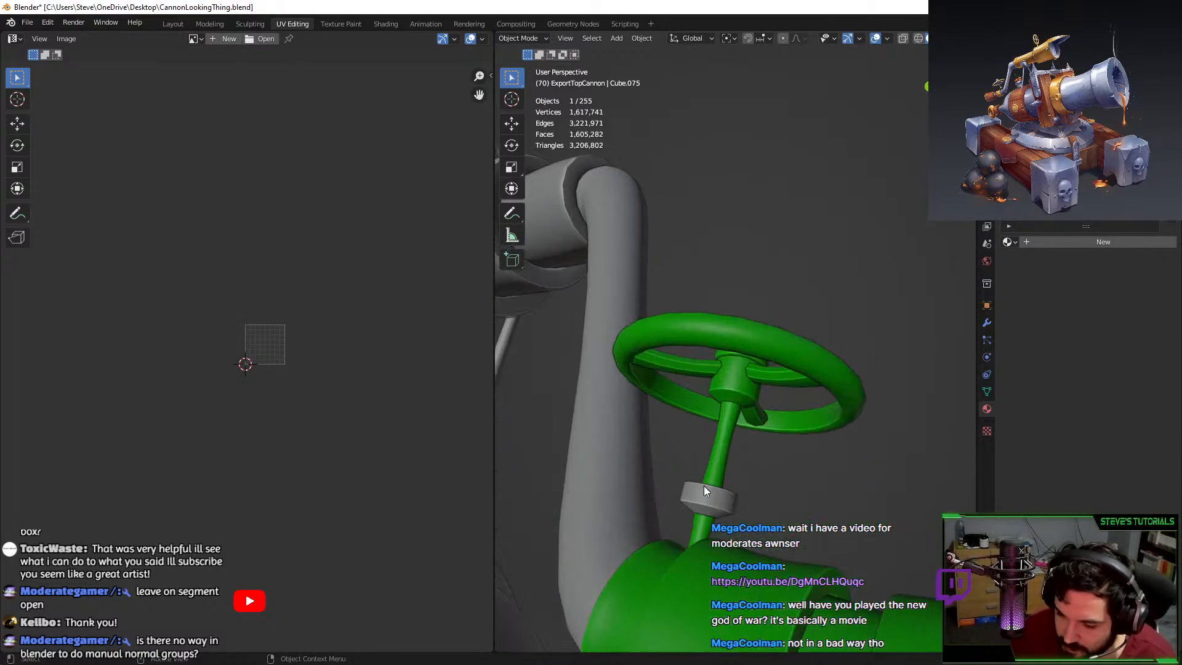
pyautogui.click(703, 487)
pyautogui.press('Tab')
pyautogui.moveTo(704, 486); pyautogui.dragTo(739, 333, button='middle')
# Isolate the collar geometry and mark its top rim edge loop as a seam.
pyautogui.scroll(5, 739, 333)
pyautogui.moveTo(745, 190); pyautogui.dragTo(720, 346, button='middle')
pyautogui.press('l')
pyautogui.hotkey('shift', 'h')
pyautogui.keyDown('alt'); pyautogui.click(756, 325); pyautogui.keyUp('alt')
pyautogui.scroll(2, 739, 326)
pyautogui.press('F3')
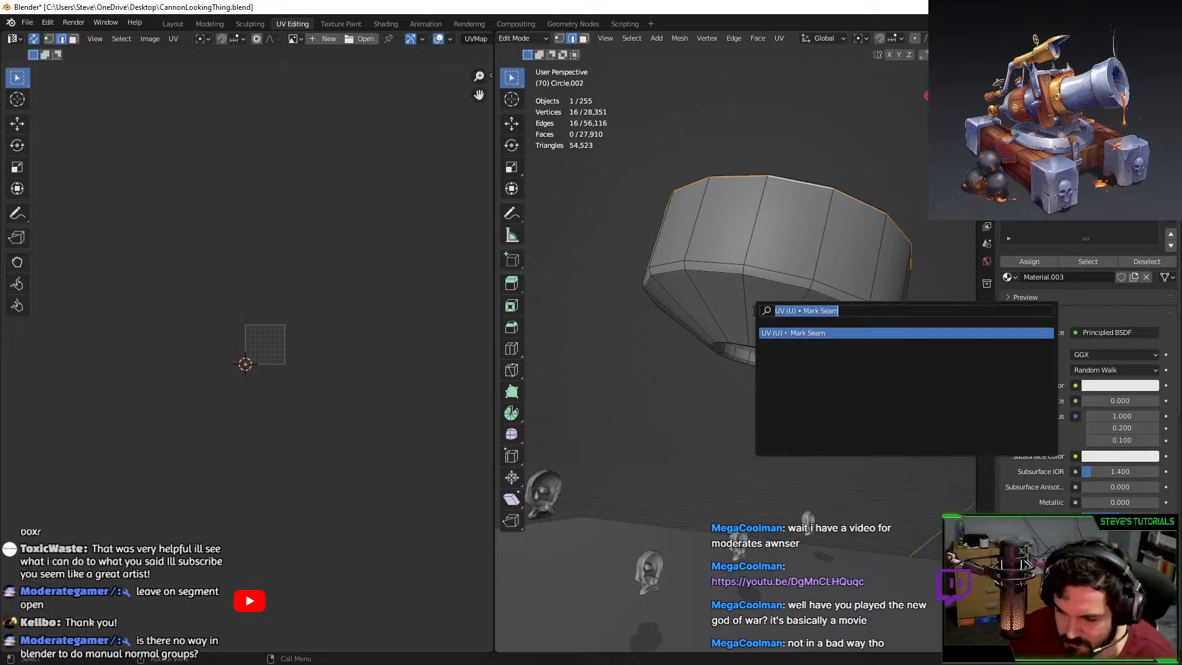
pyautogui.write('mark')
pyautogui.press('Return')
# Unwrap the collar, select additional loop and vertical edges, and unwrap it again.
pyautogui.press('a')
pyautogui.press('u')
pyautogui.press('Return')
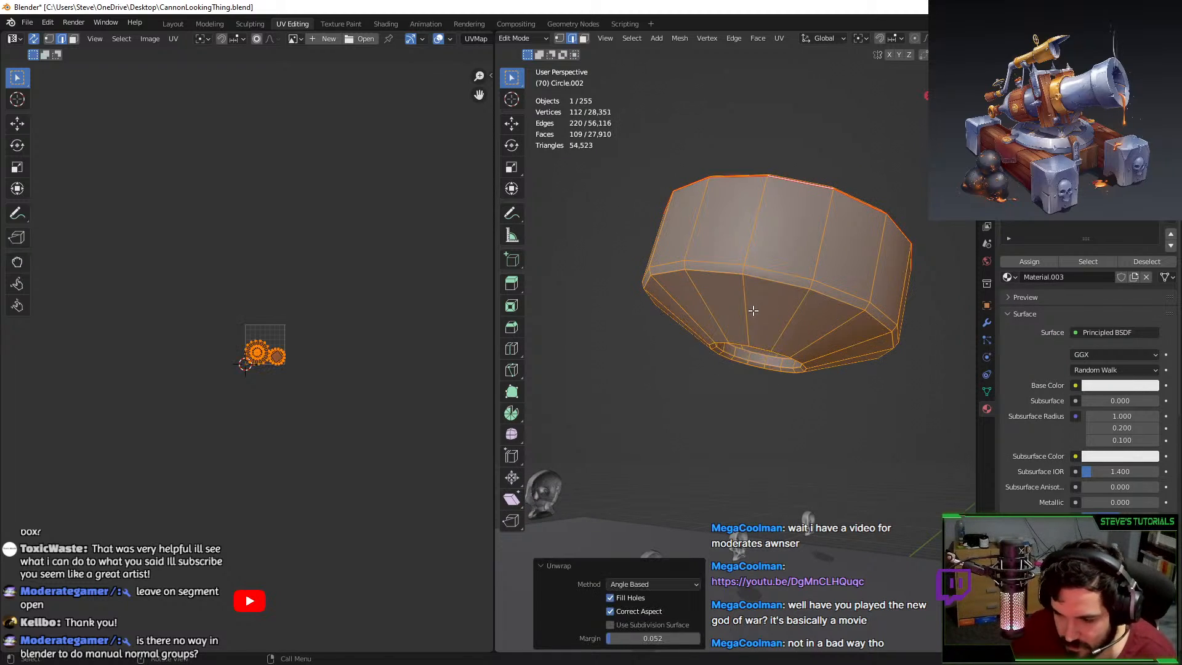
pyautogui.press('Home')
pyautogui.keyDown('alt'); pyautogui.click(774, 269); pyautogui.keyUp('alt')
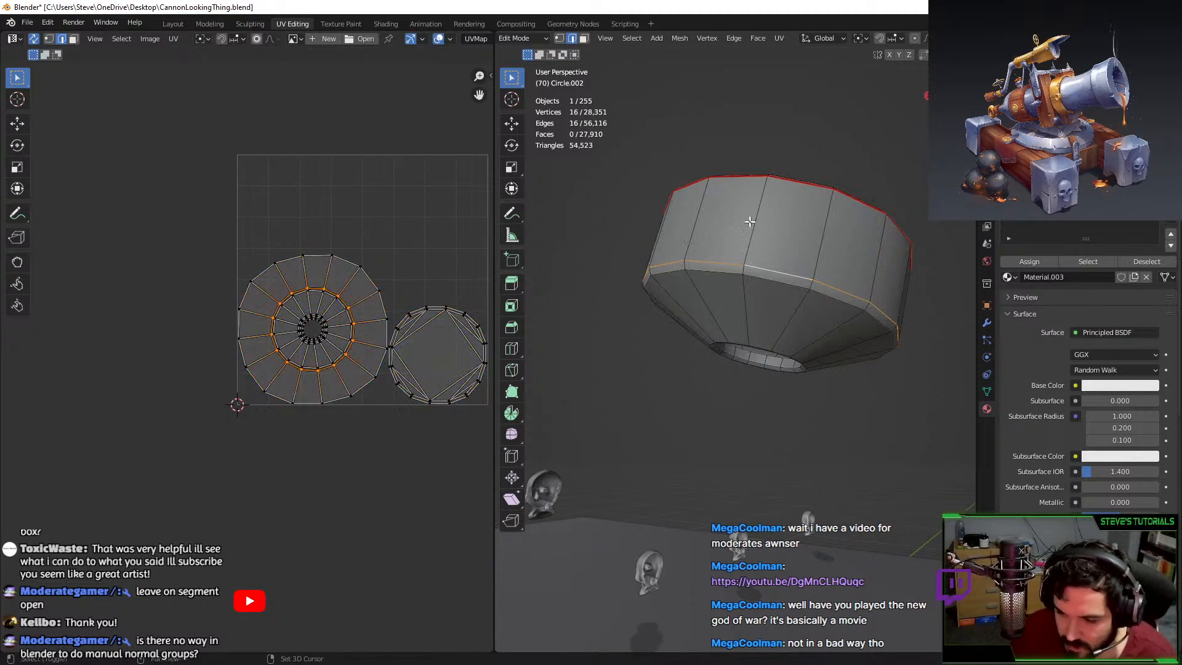
pyautogui.keyDown('shift'); pyautogui.click(751, 218); pyautogui.keyUp('shift')
pyautogui.click(777, 252)
pyautogui.press('a')
pyautogui.press('u')
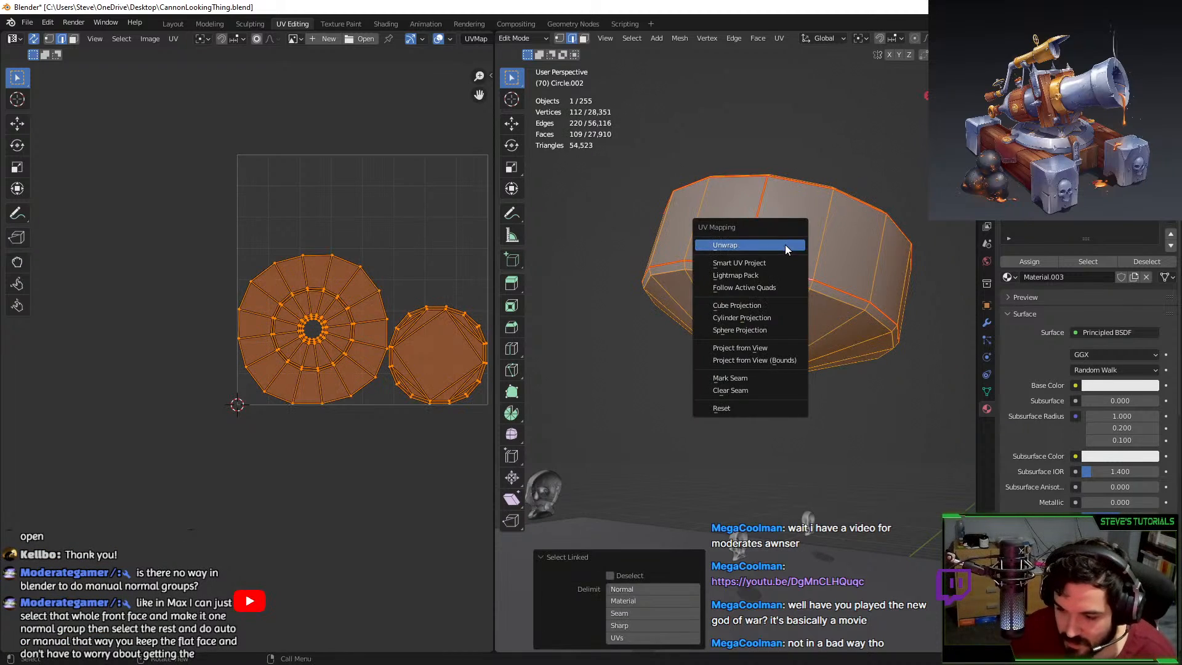
pyautogui.click(785, 246)
# Move the collar's UV islands to the far lower left and reveal all hidden geometry.
pyautogui.scroll(-4, 369, 271)
pyautogui.press('g')
pyautogui.click(221, 409)
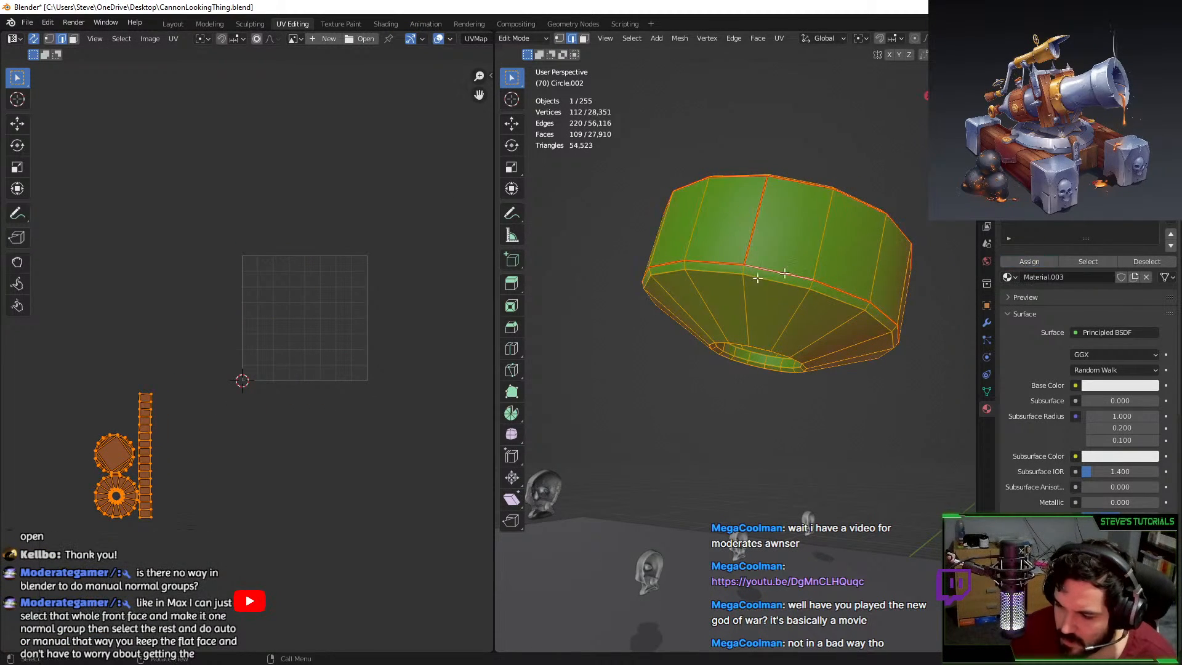
pyautogui.hotkey('alt', 'h')
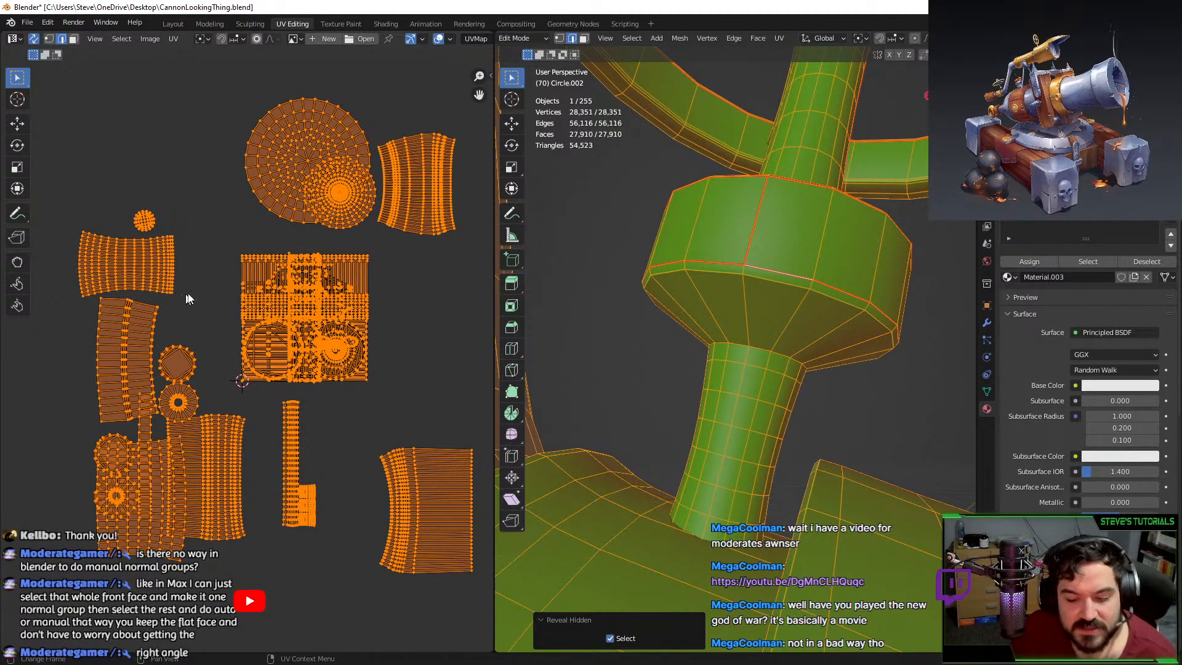
pyautogui.scroll(-1, 231, 296)
pyautogui.hotkey('ctrl', 'z')
pyautogui.press('g')
pyautogui.click(156, 414)
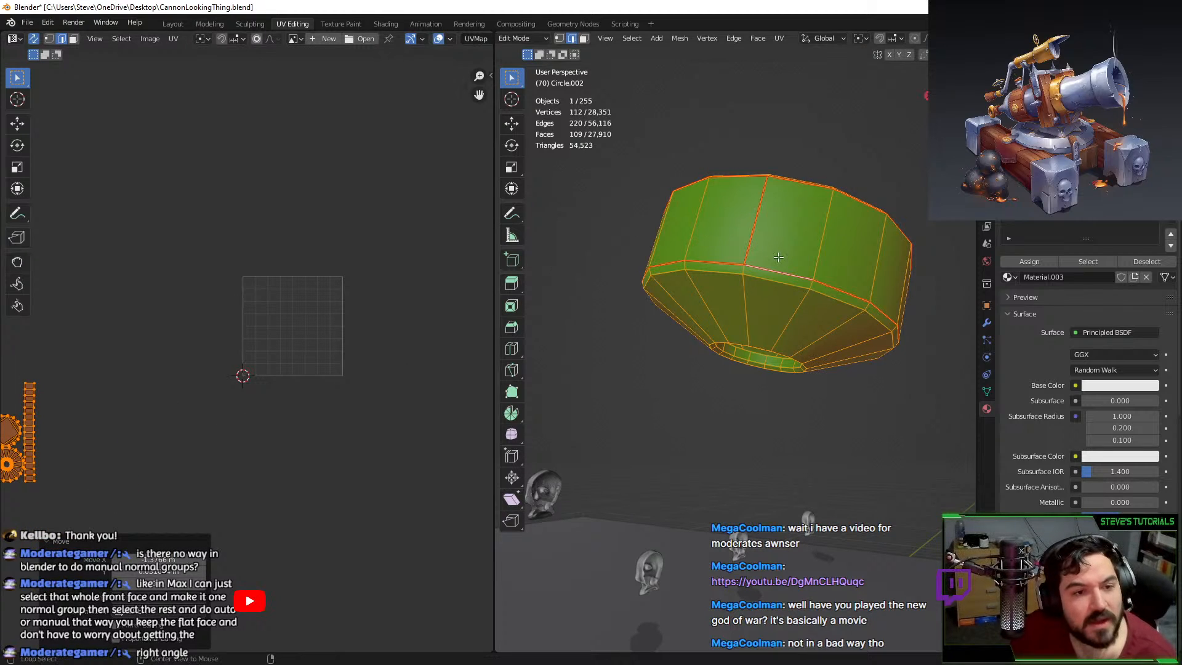
pyautogui.hotkey('alt', 'h')
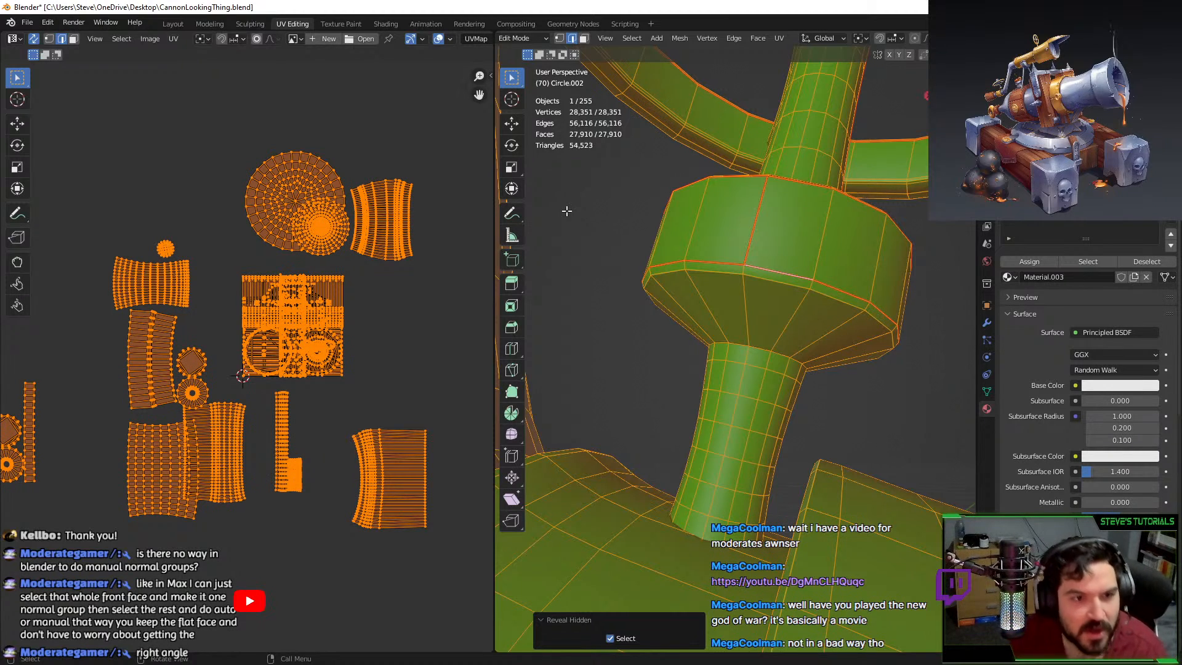
# Switch to Object Mode and confirm the collar's Auto Smooth angle at 60° in Mesh Data properties.
pyautogui.scroll(-14, 1071, 382)
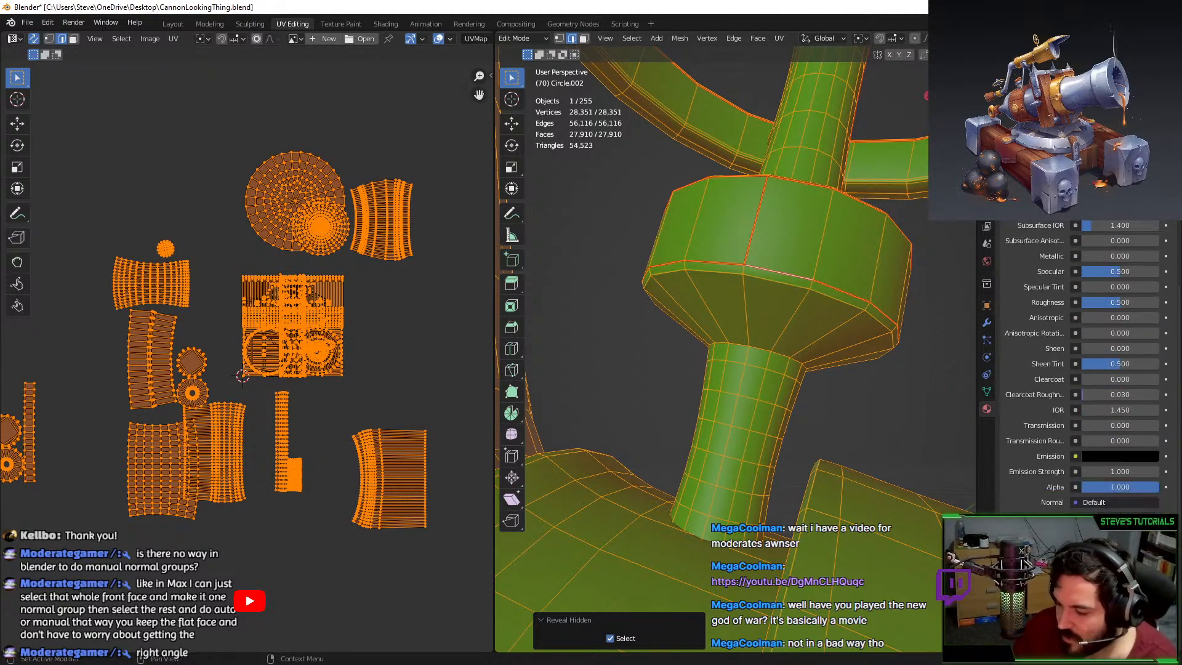
pyautogui.moveTo(853, 344); pyautogui.dragTo(835, 382, button='middle')
pyautogui.scroll(-5, 839, 334)
pyautogui.scroll(4, 839, 334)
pyautogui.press('Tab')
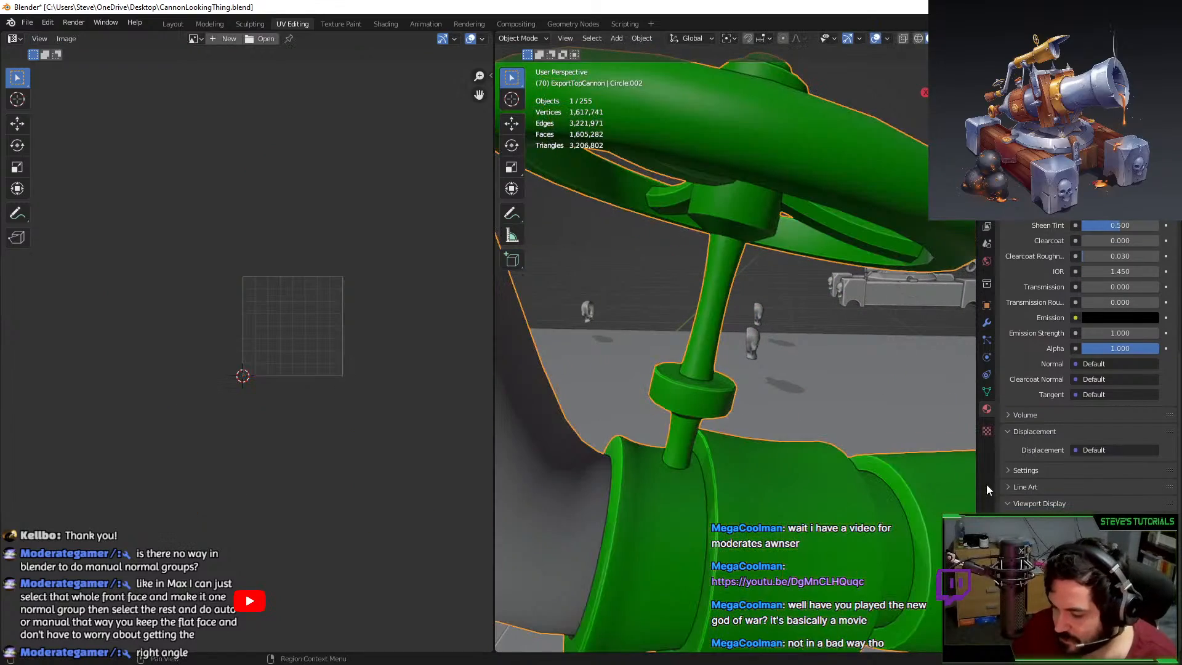
pyautogui.click(986, 392)
pyautogui.moveTo(869, 402); pyautogui.dragTo(810, 402, button='middle')
pyautogui.click(1136, 461)
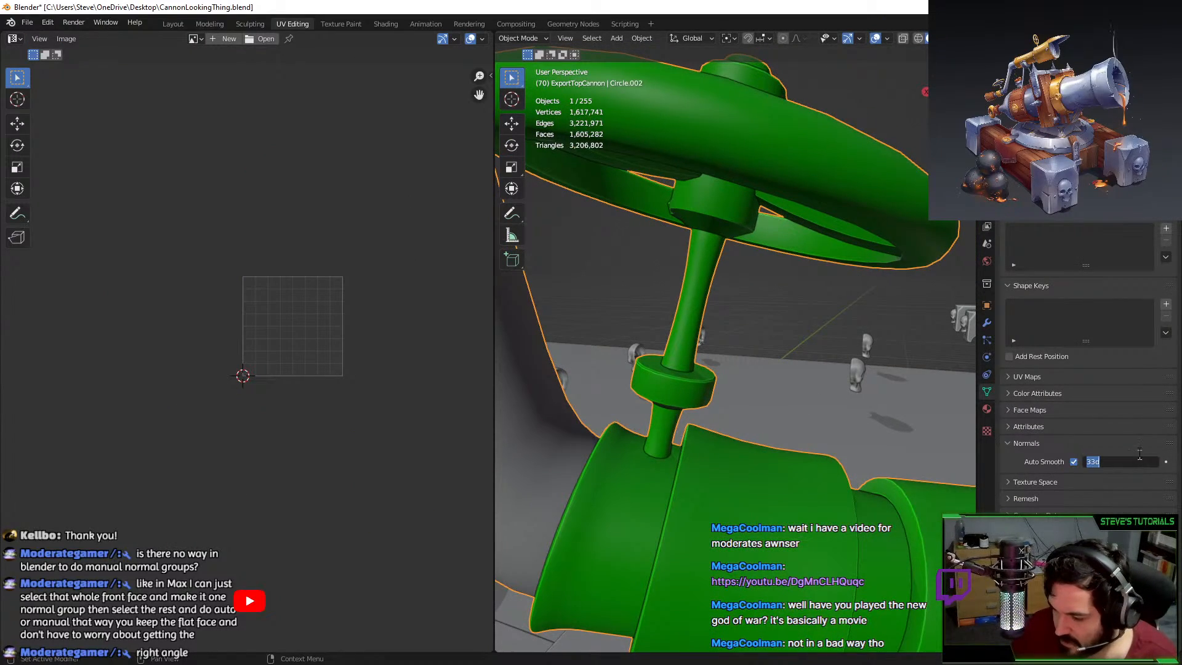
pyautogui.press('Return')
# Mark an edge loop on the collar as sharp and check the shading.
pyautogui.moveTo(705, 339); pyautogui.dragTo(717, 363, button='middle')
pyautogui.press('Tab')
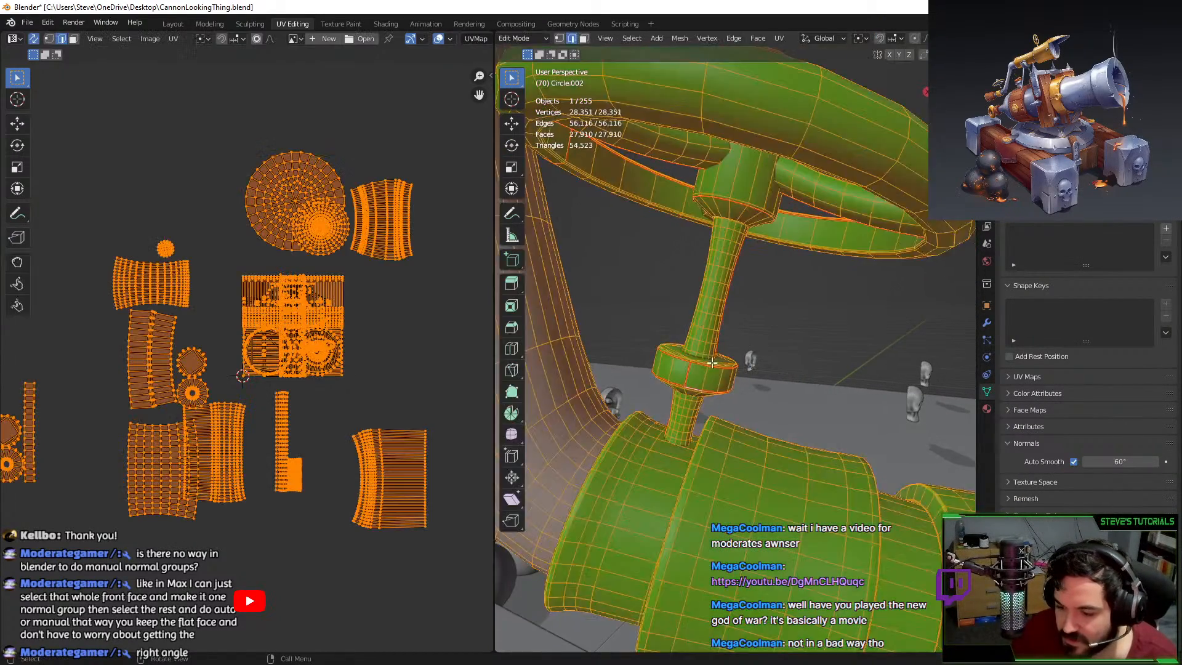
pyautogui.scroll(3, 641, 392)
pyautogui.keyDown('alt'); pyautogui.click(652, 386); pyautogui.keyUp('alt')
pyautogui.press('F3')
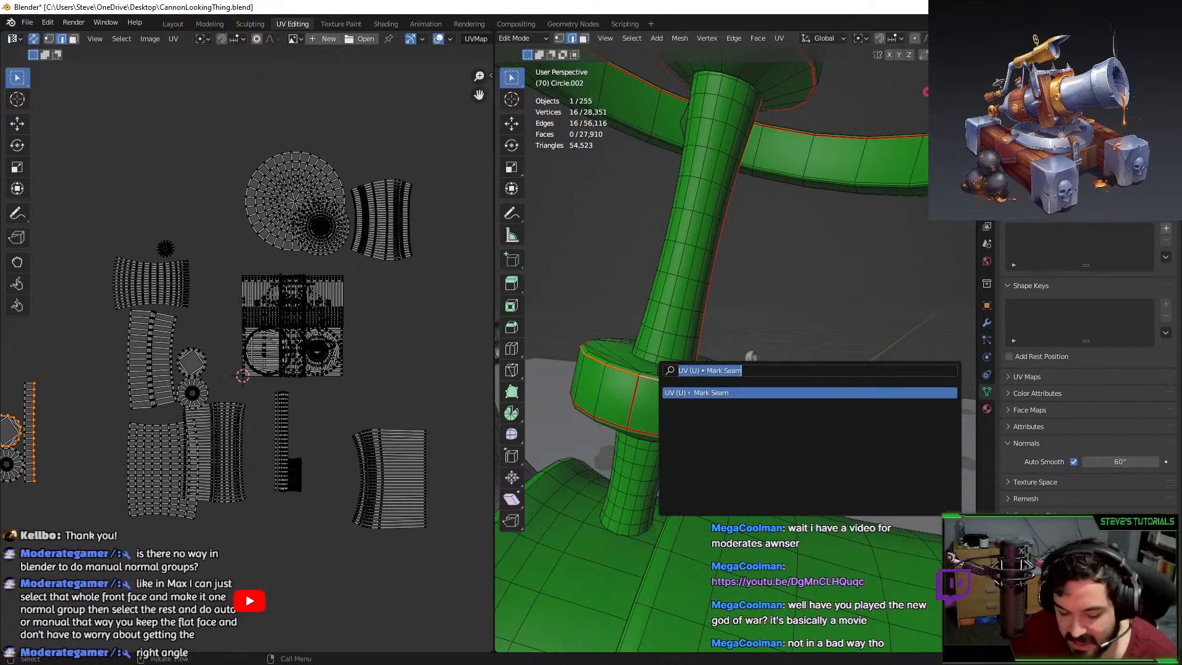
pyautogui.write('mark sh')
pyautogui.press('Return')
pyautogui.press('Tab')
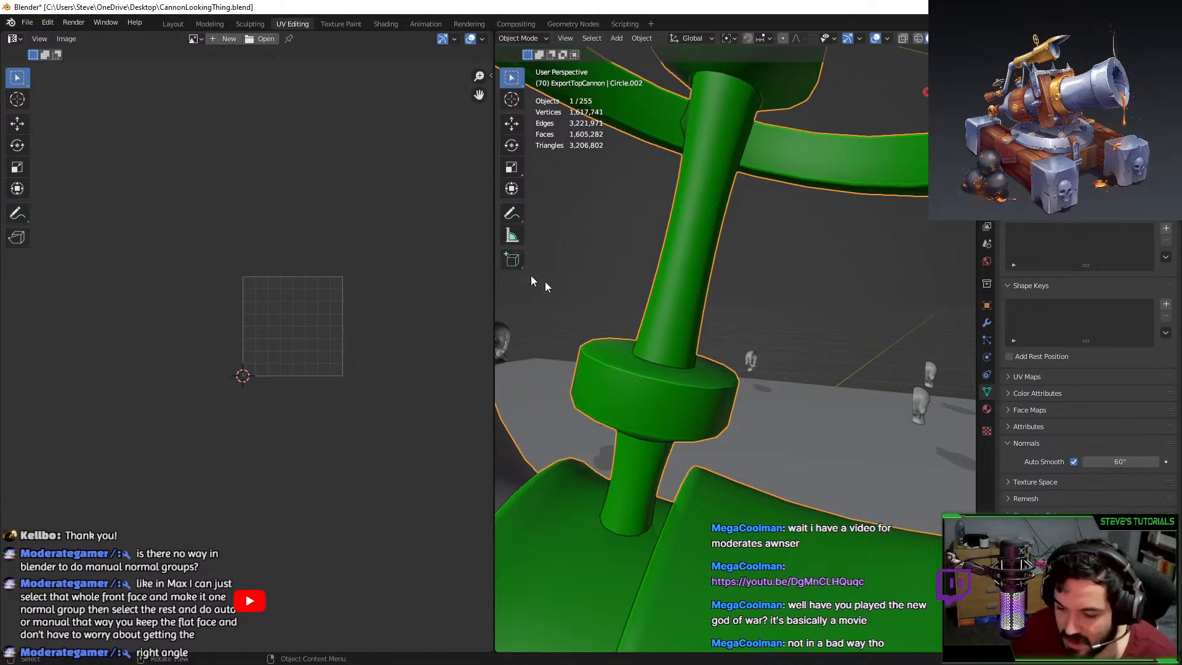
# Mark the collar's bottom edge loop sharp too and inspect the resulting shading.
pyautogui.press('Tab')
pyautogui.keyDown('alt'); pyautogui.click(640, 431); pyautogui.keyUp('alt')
pyautogui.press('F3')
pyautogui.press('Return')
pyautogui.press('Tab')
pyautogui.moveTo(756, 389); pyautogui.dragTo(708, 403, button='middle')
# Select the collar's top edge loop and lower the Auto Smooth angle to 33°.
pyautogui.press('Tab')
pyautogui.scroll(3, 708, 403)
pyautogui.click(724, 401)
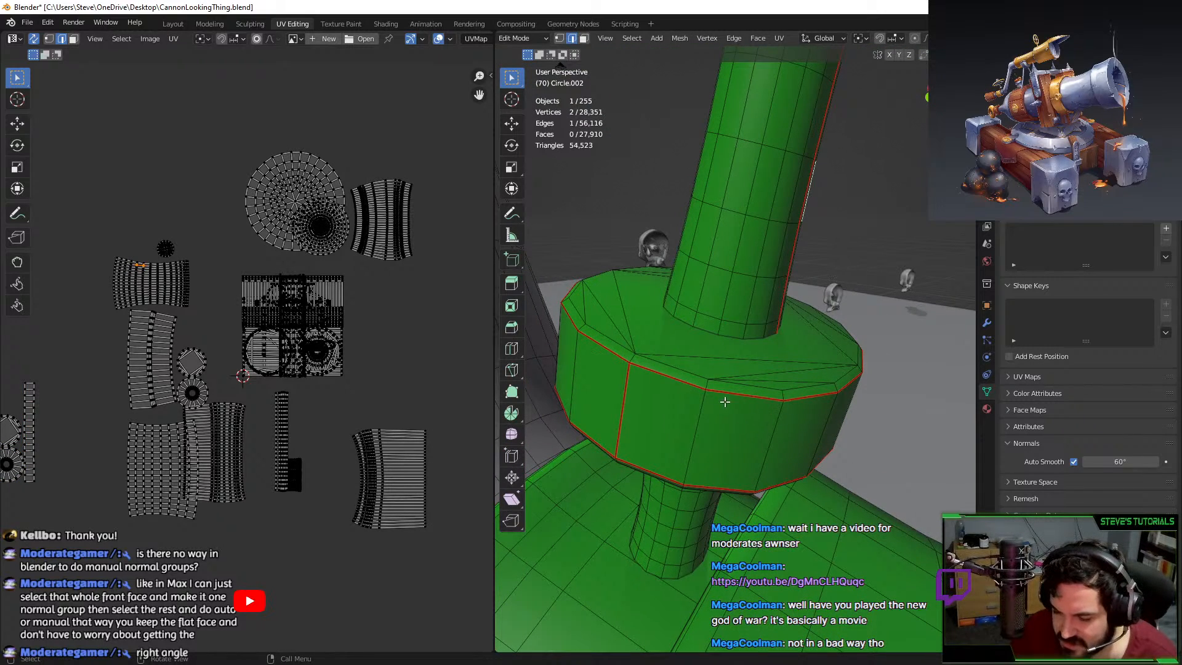
pyautogui.keyDown('alt'); pyautogui.click(693, 386); pyautogui.keyUp('alt')
pyautogui.press('Tab')
pyautogui.press('Tab')
pyautogui.press('Tab')
pyautogui.press('Tab')
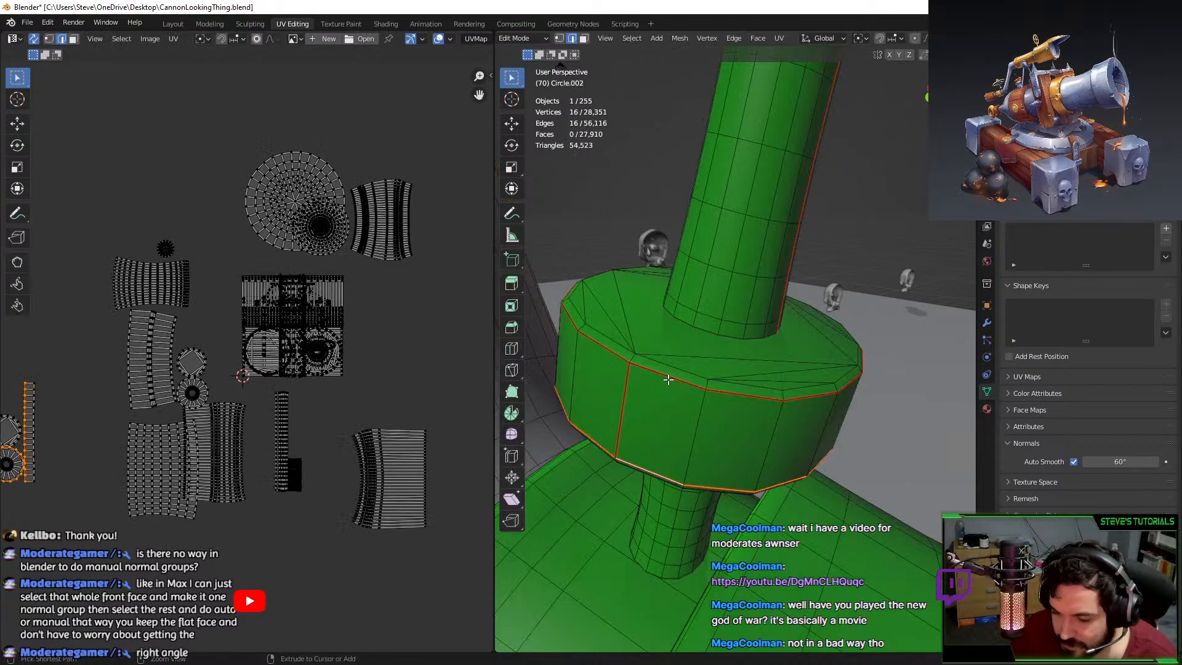
pyautogui.click(1120, 462)
pyautogui.write('33')
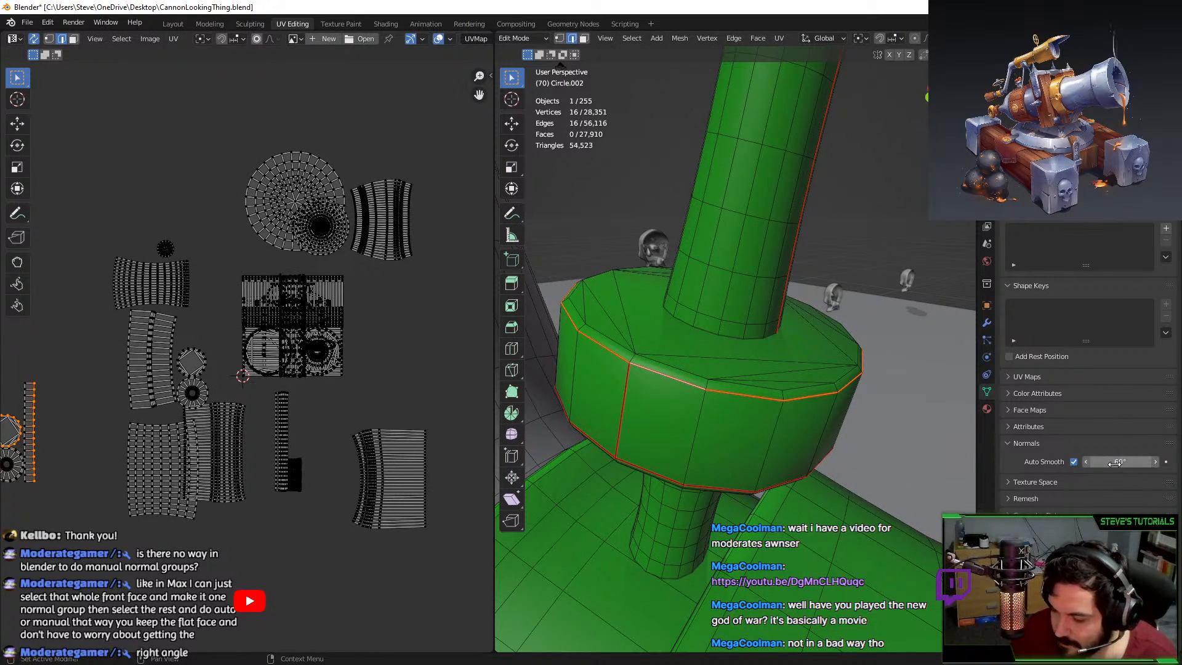
pyautogui.press('Return')
# Mark an edge loop on the large cylinder sharp and select another full loop.
pyautogui.scroll(-7, 776, 373)
pyautogui.keyDown('alt'); pyautogui.click(821, 466); pyautogui.keyUp('alt')
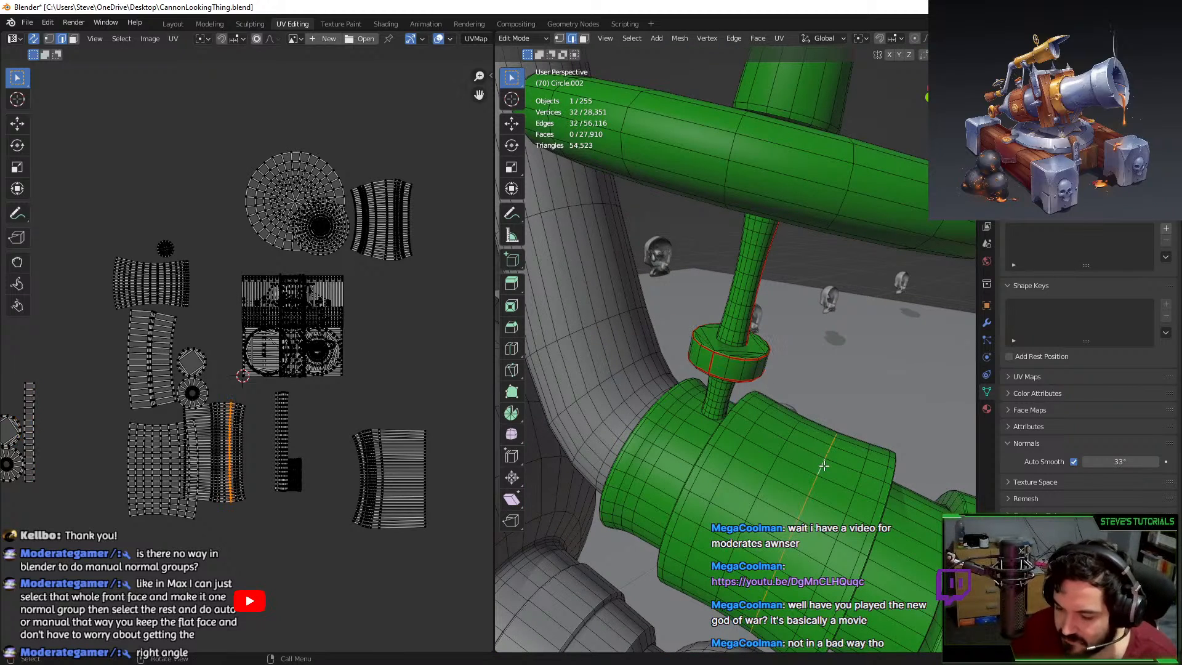
pyautogui.hotkey('ctrl', 'e')
pyautogui.moveTo(942, 411); pyautogui.dragTo(880, 425, button='middle')
pyautogui.click(858, 465)
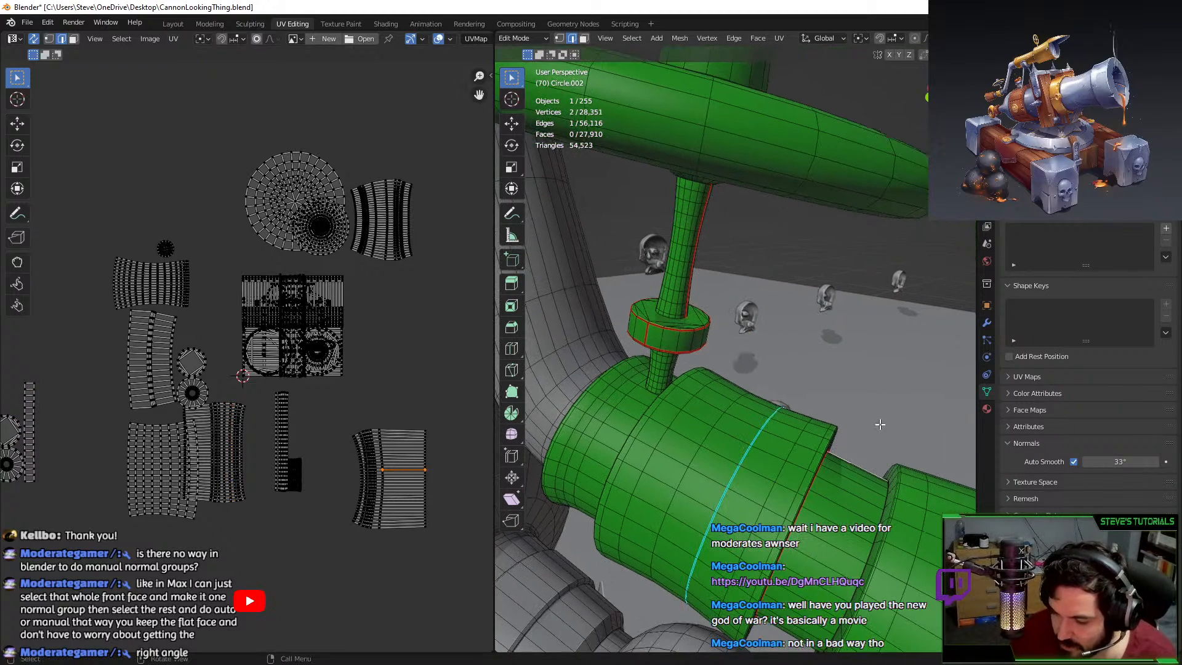
pyautogui.keyDown('alt'); pyautogui.click(746, 472); pyautogui.keyUp('alt')
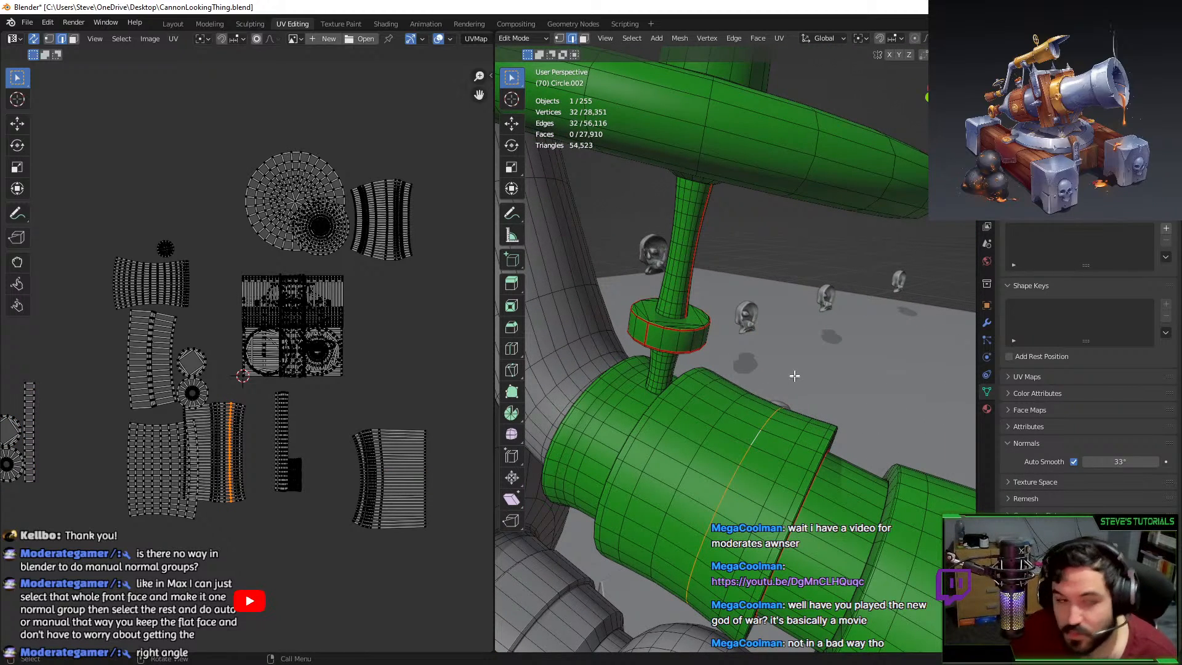
pyautogui.scroll(-8, 791, 372)
# Orbit the view toward the telescope, spiked bracket, barrel and ring.
pyautogui.moveTo(737, 387); pyautogui.dragTo(831, 372, button='middle')
pyautogui.scroll(3, 652, 369)
pyautogui.moveTo(652, 369); pyautogui.dragTo(788, 332, button='middle')
pyautogui.scroll(-2, 706, 386)
pyautogui.moveTo(733, 361); pyautogui.dragTo(717, 368, button='middle')
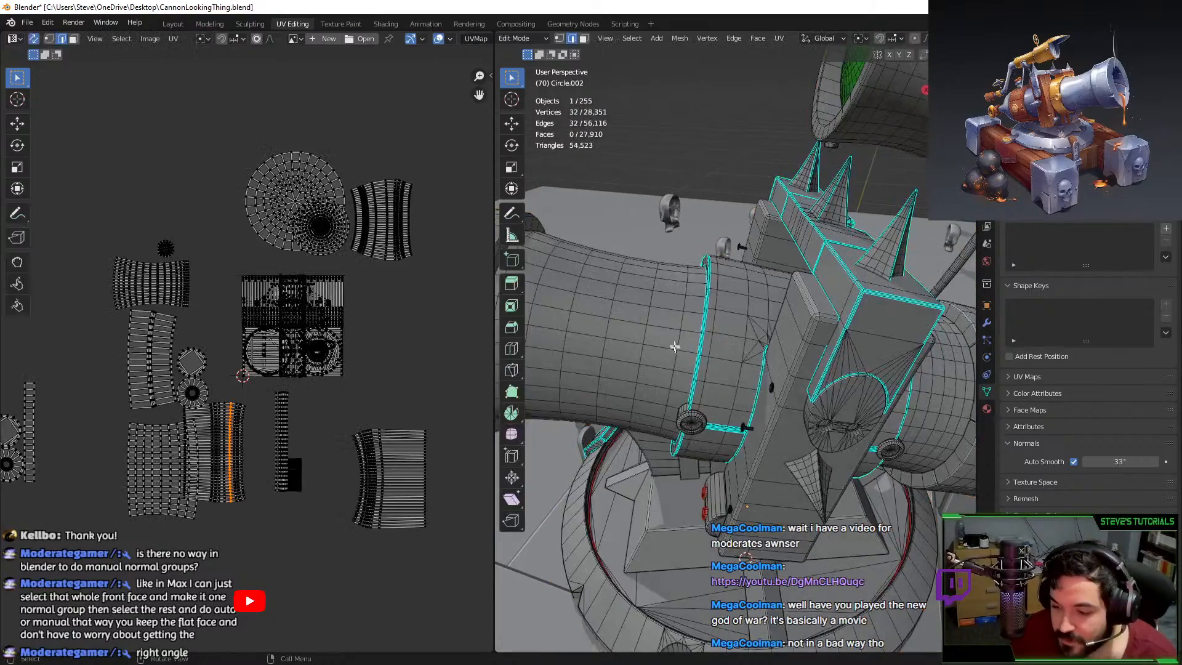
# Select several edge loops on the barrel rim at the cannon mouth, then view the whole object.
pyautogui.moveTo(717, 367); pyautogui.dragTo(692, 320, button='middle')
pyautogui.keyDown('shift'); pyautogui.moveTo(692, 320); pyautogui.dragTo(838, 299, button='middle'); pyautogui.keyUp('shift')
pyautogui.scroll(2, 780, 345)
pyautogui.keyDown('alt'); pyautogui.click(848, 315); pyautogui.keyUp('alt')
pyautogui.keyDown('alt'); pyautogui.keyDown('shift'); pyautogui.click(849, 317); pyautogui.keyUp('shift'); pyautogui.keyUp('alt')
pyautogui.keyDown('alt'); pyautogui.keyDown('shift'); pyautogui.click(793, 290); pyautogui.keyUp('shift'); pyautogui.keyUp('alt')
pyautogui.keyDown('alt'); pyautogui.keyDown('shift'); pyautogui.click(800, 290); pyautogui.keyUp('shift'); pyautogui.keyUp('alt')
pyautogui.hotkey('shift', 'r')
pyautogui.press('Tab')
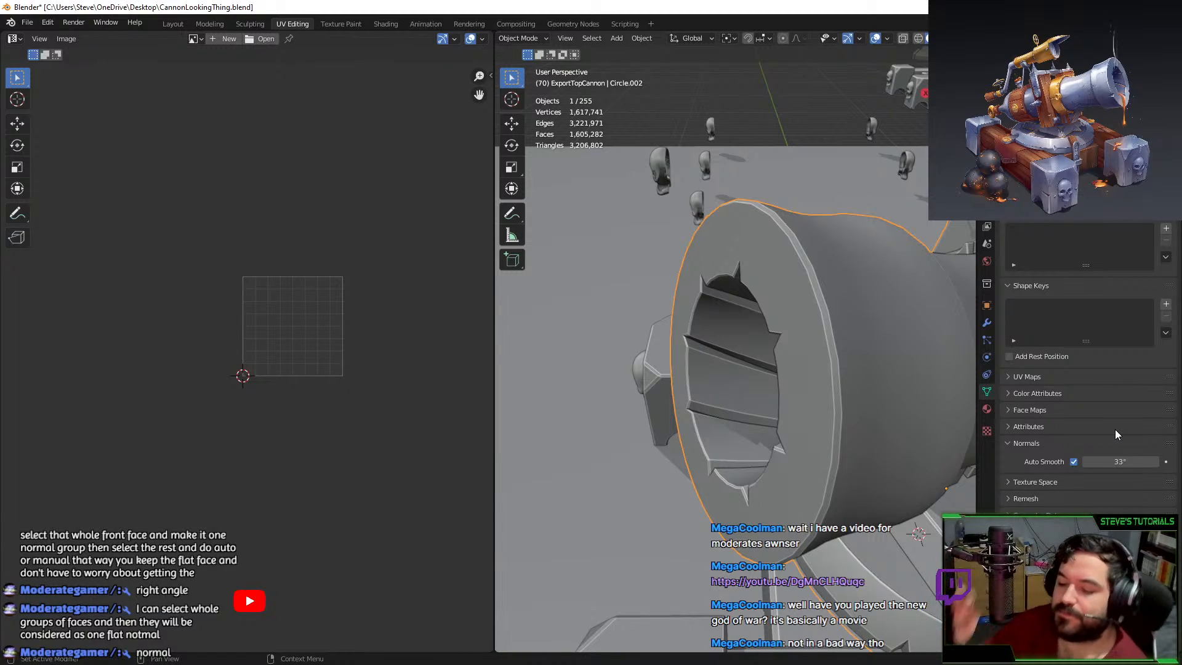
# Set the barrel's Auto Smooth angle to 40°.
pyautogui.moveTo(727, 440); pyautogui.dragTo(793, 449, button='middle')
pyautogui.scroll(3, 792, 448)
pyautogui.press('Tab')
pyautogui.moveTo(641, 185); pyautogui.dragTo(717, 207, button='middle')
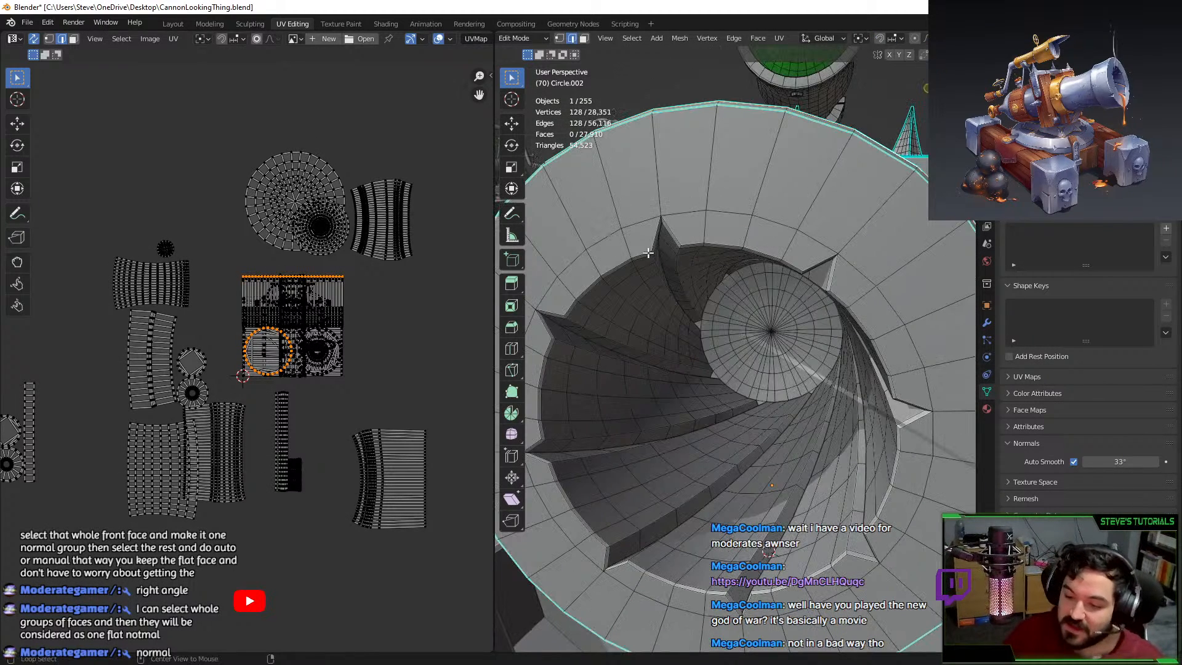
pyautogui.click(1119, 459)
pyautogui.press('Return')
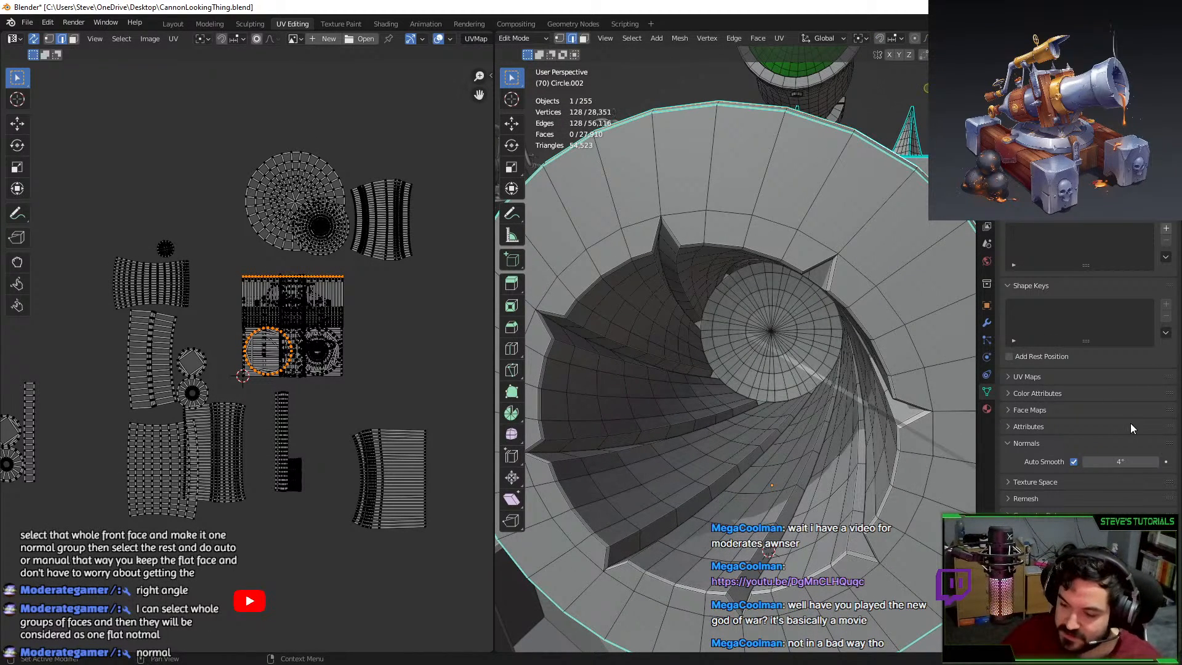
pyautogui.click(1118, 462)
pyautogui.write('40')
pyautogui.press('Return')
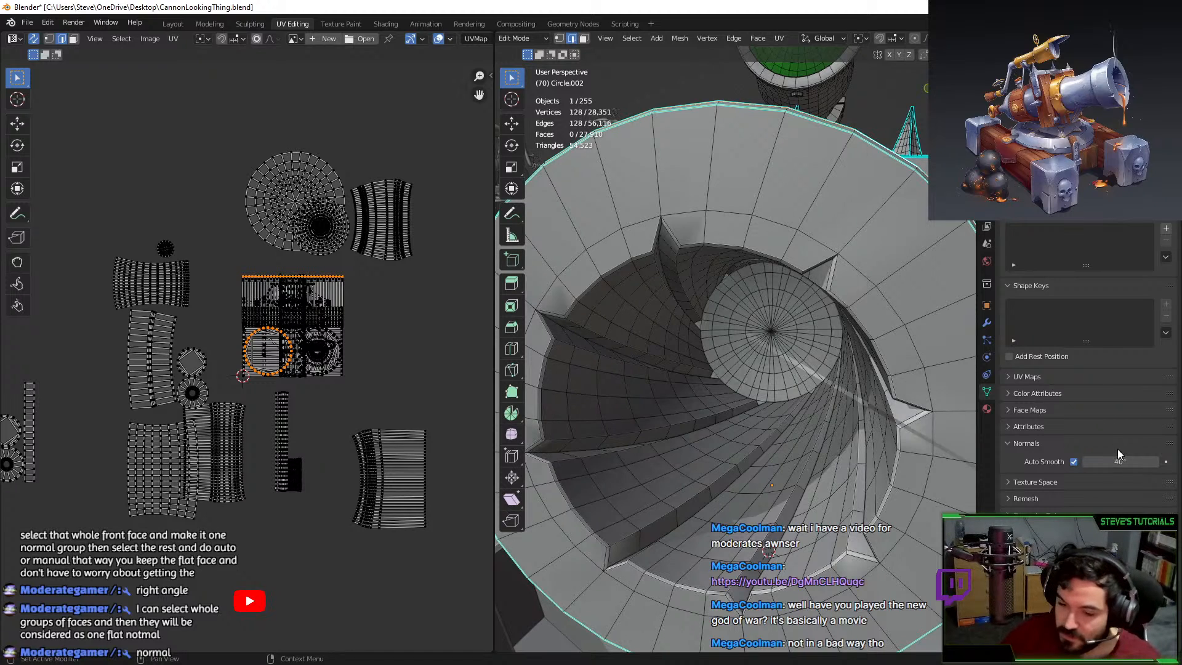
# Select edges along the muzzle rim and preview the shading.
pyautogui.moveTo(664, 234); pyautogui.dragTo(713, 256, button='middle')
pyautogui.click(746, 220)
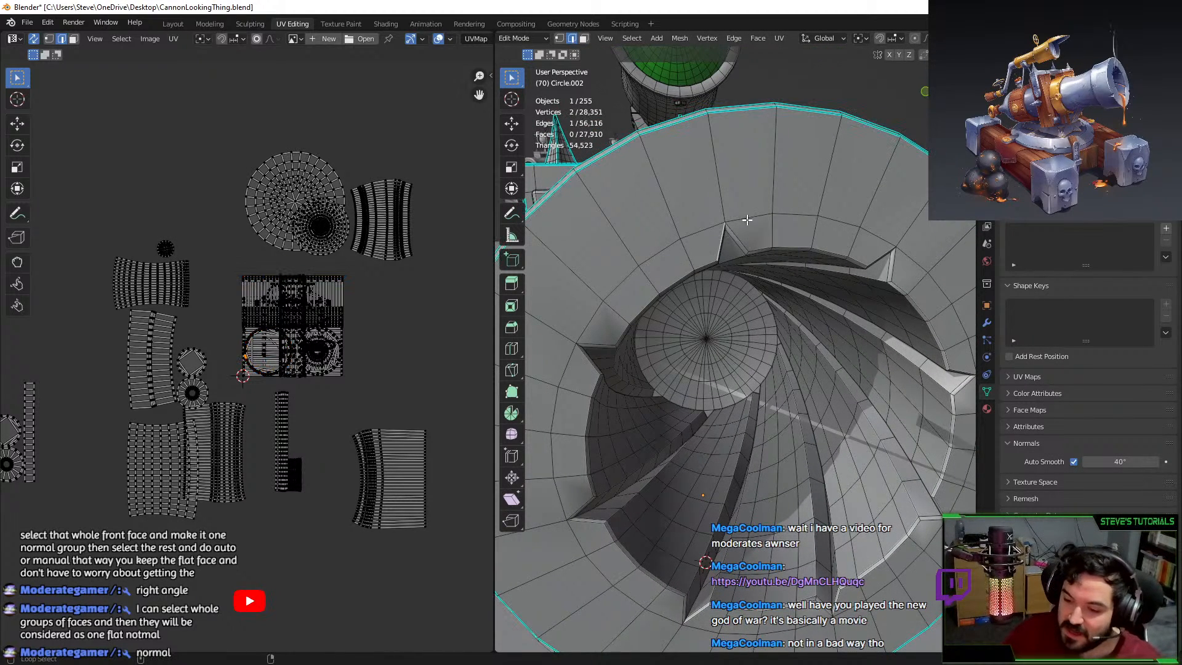
pyautogui.keyDown('alt'); pyautogui.keyDown('shift'); pyautogui.click(713, 260); pyautogui.keyUp('shift'); pyautogui.keyUp('alt')
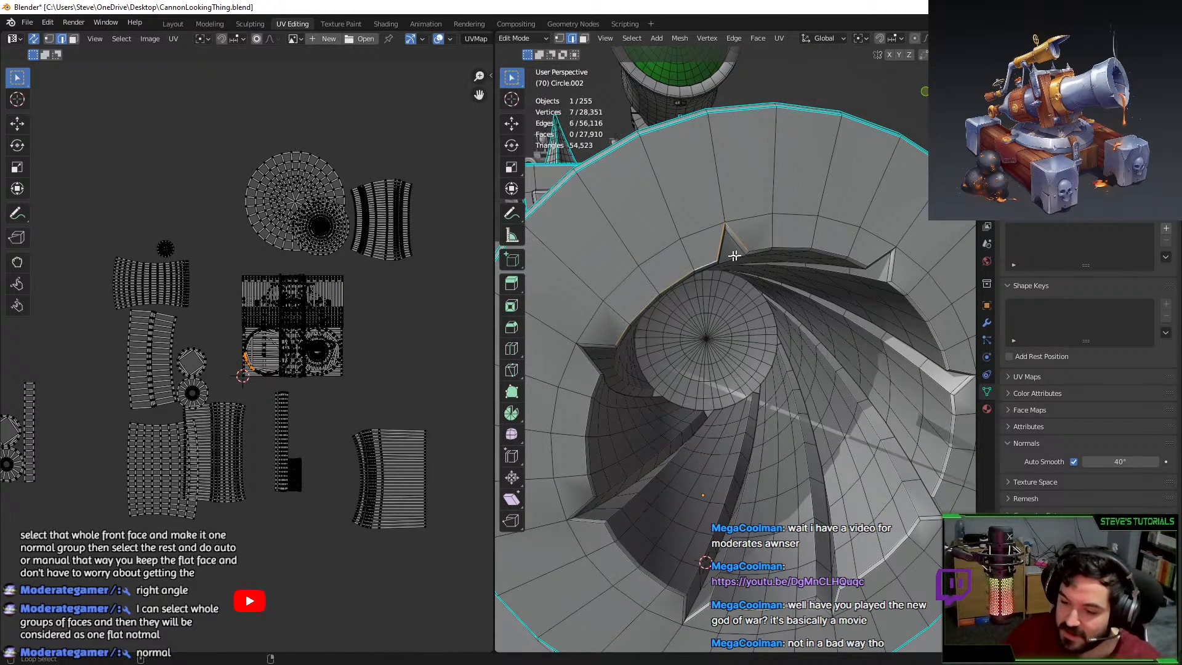
pyautogui.keyDown('alt'); pyautogui.keyDown('shift'); pyautogui.click(781, 246); pyautogui.keyUp('shift'); pyautogui.keyUp('alt')
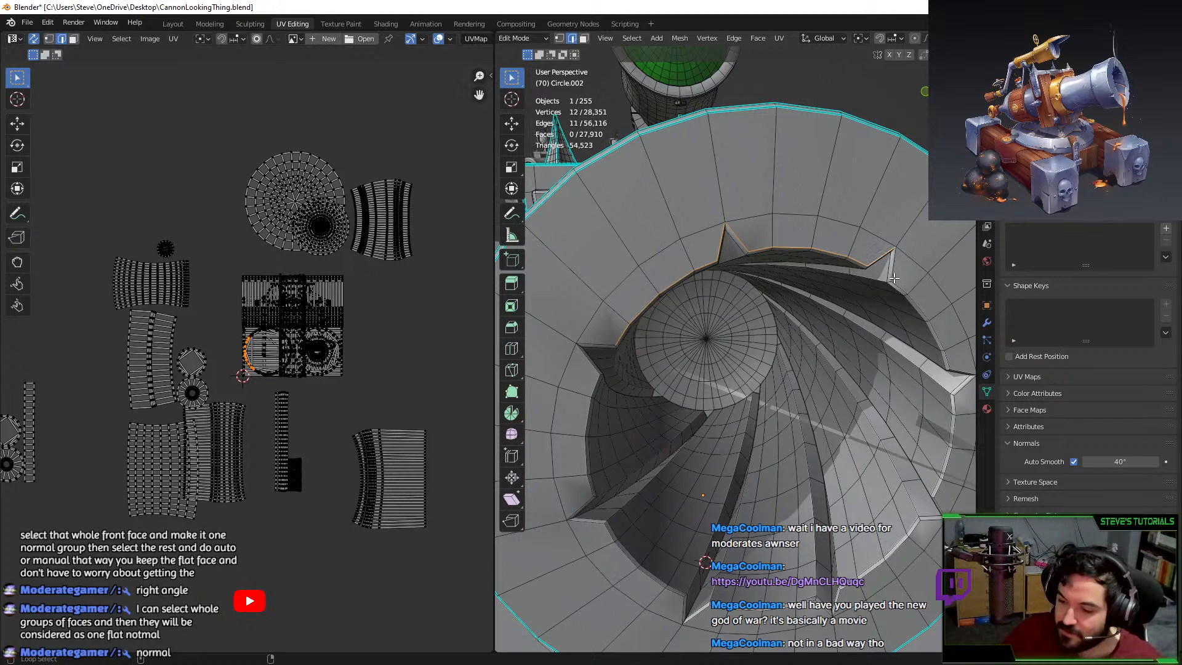
pyautogui.press('Tab')
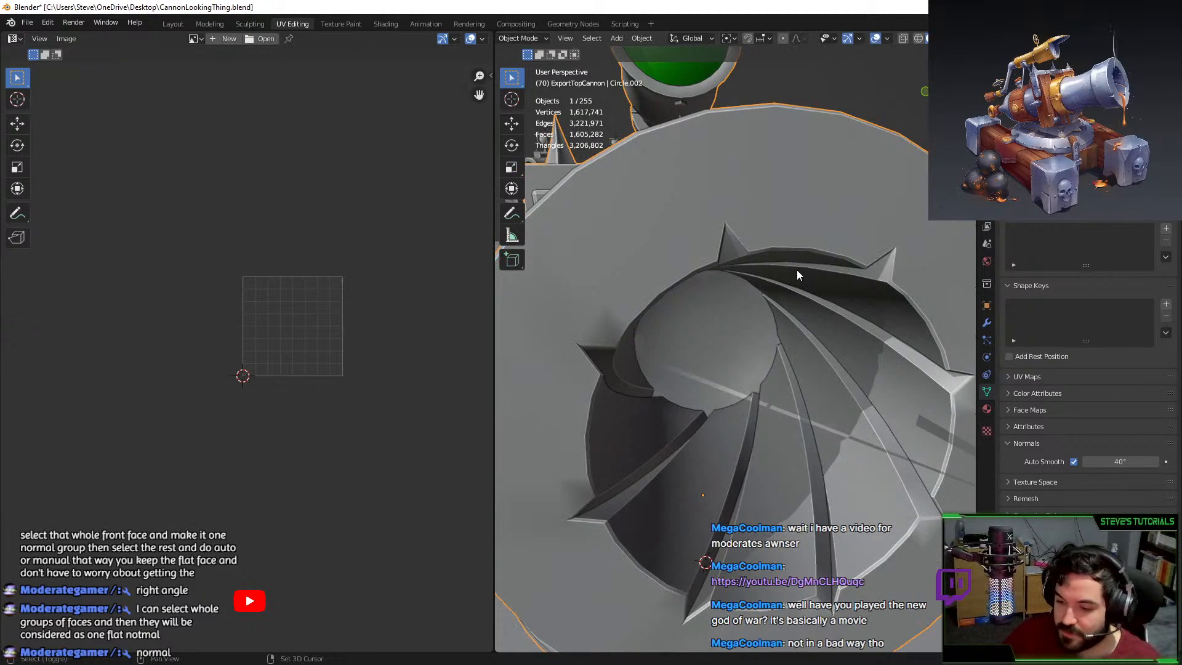
pyautogui.keyDown('shift'); pyautogui.moveTo(799, 275); pyautogui.dragTo(845, 268, button='middle'); pyautogui.keyUp('shift')
pyautogui.press('Tab')
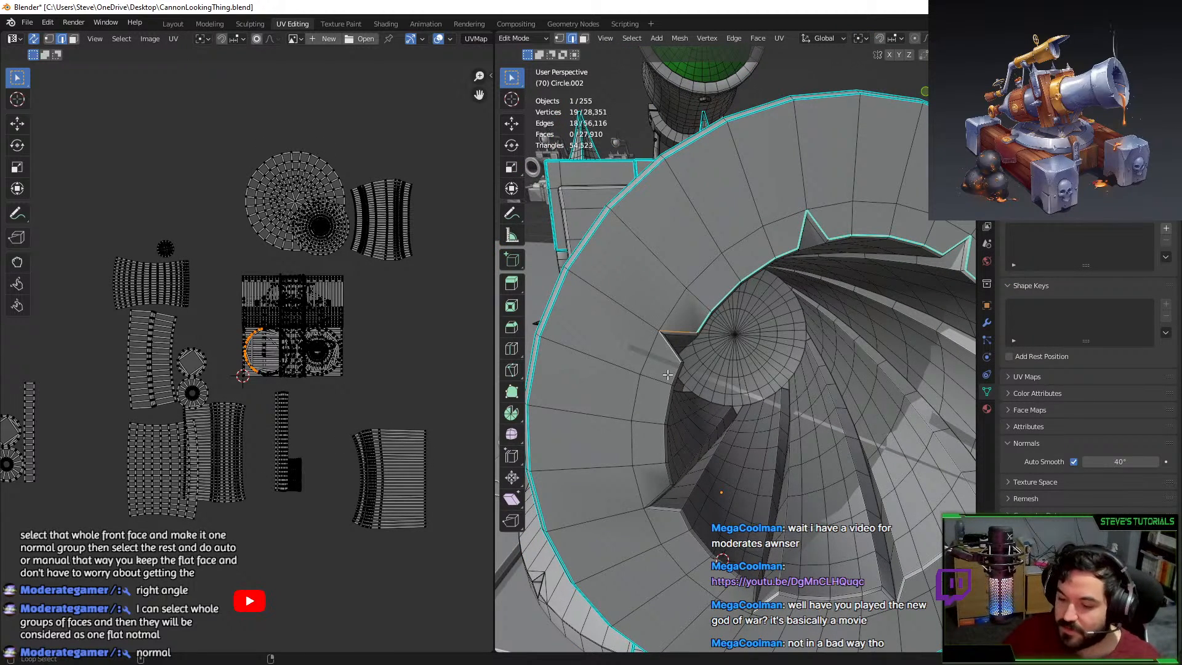
# Add the muzzle teeth's side edges and lower rim edges to the selection, then return to Object Mode.
pyautogui.keyDown('alt'); pyautogui.keyDown('shift'); pyautogui.click(657, 413); pyautogui.keyUp('shift'); pyautogui.keyUp('alt')
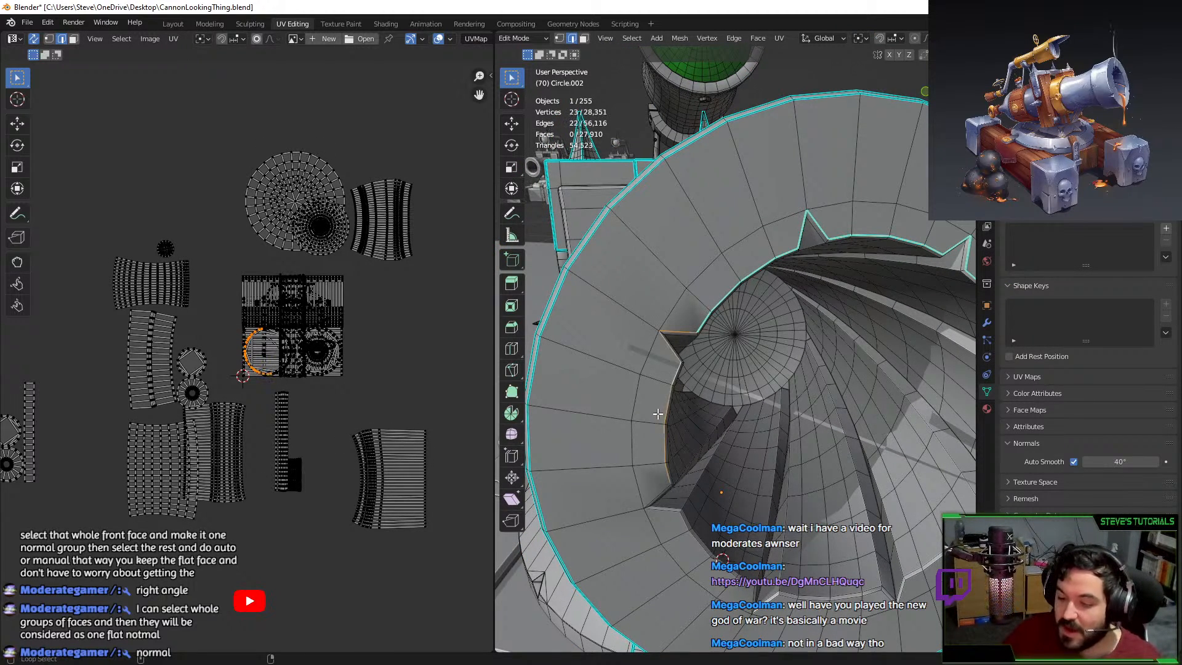
pyautogui.keyDown('alt'); pyautogui.keyDown('shift'); pyautogui.click(679, 522); pyautogui.keyUp('shift'); pyautogui.keyUp('alt')
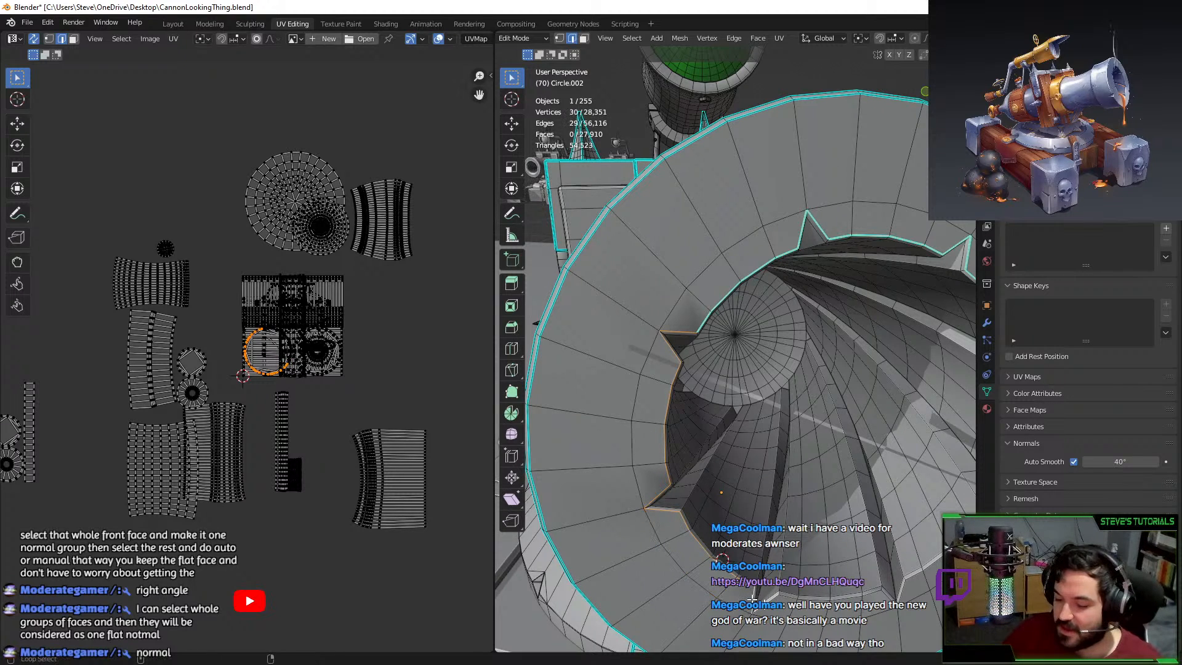
pyautogui.hotkey('ctrl', 'z')
pyautogui.keyDown('alt'); pyautogui.keyDown('shift'); pyautogui.click(774, 600); pyautogui.keyUp('shift'); pyautogui.keyUp('alt')
pyautogui.keyDown('alt'); pyautogui.keyDown('shift'); pyautogui.click(788, 597); pyautogui.keyUp('shift'); pyautogui.keyUp('alt')
pyautogui.moveTo(789, 597); pyautogui.dragTo(805, 553, button='middle')
pyautogui.keyDown('alt'); pyautogui.keyDown('shift'); pyautogui.click(836, 530); pyautogui.keyUp('shift'); pyautogui.keyUp('alt')
pyautogui.moveTo(805, 474); pyautogui.dragTo(779, 491, button='middle')
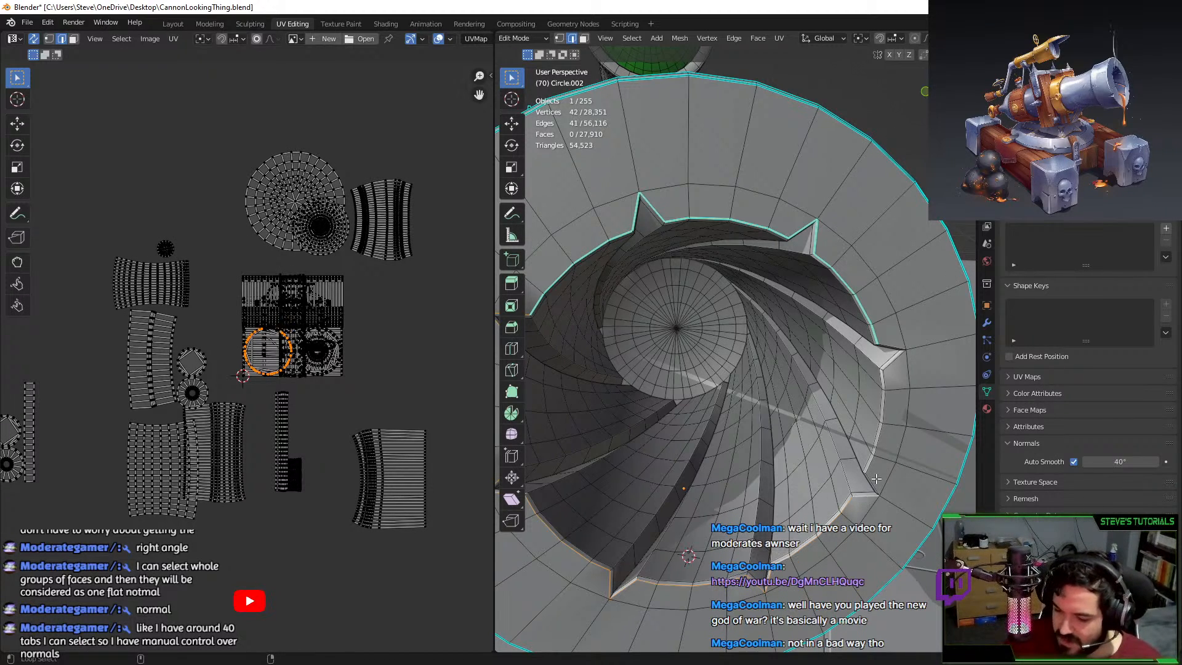
pyautogui.keyDown('alt'); pyautogui.keyDown('shift'); pyautogui.click(885, 374); pyautogui.keyUp('shift'); pyautogui.keyUp('alt')
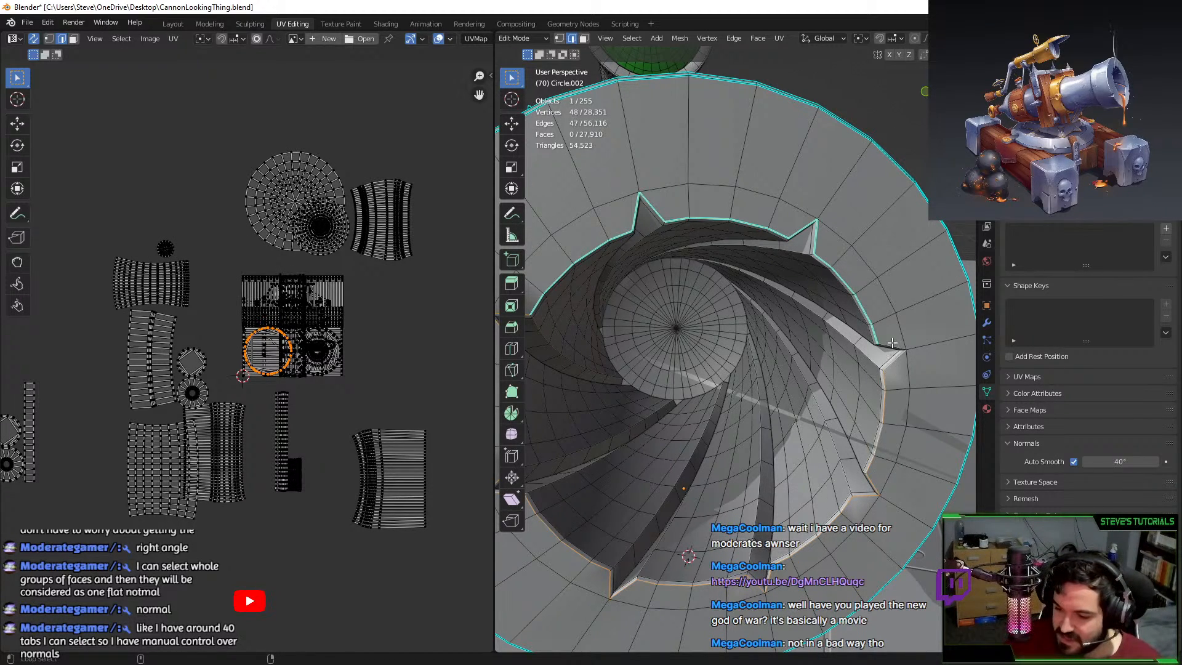
pyautogui.press('Tab')
pyautogui.scroll(-10, 895, 345)
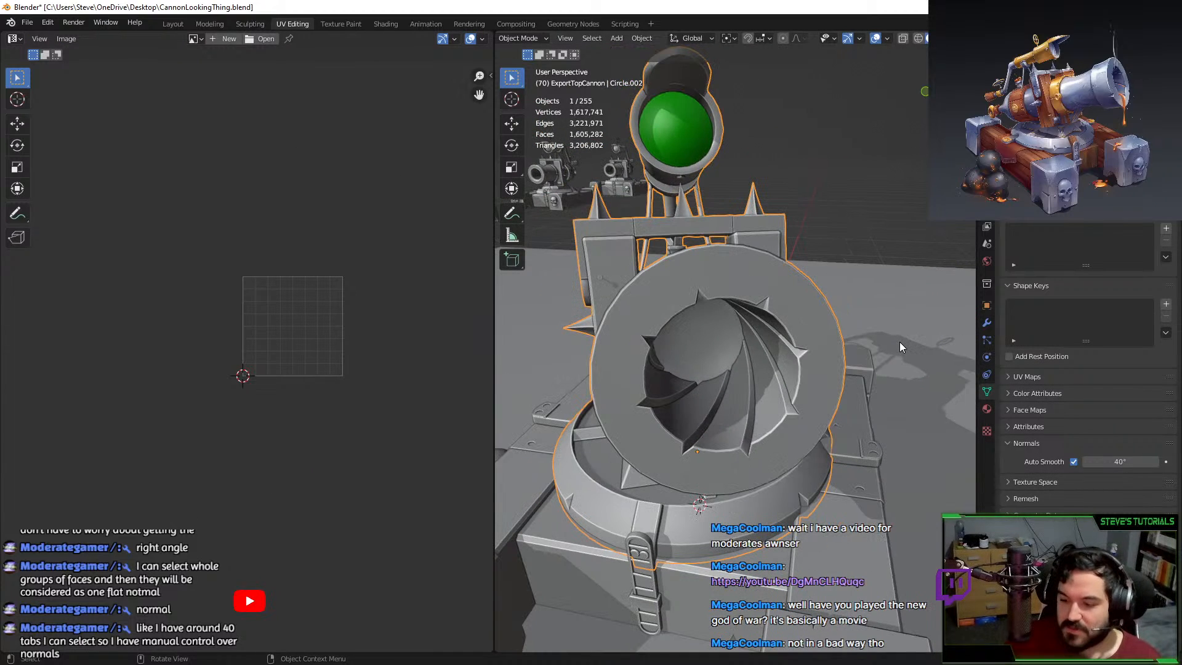
# Orbit and zoom onto the barrel in Edit Mode.
pyautogui.moveTo(767, 376); pyautogui.dragTo(602, 289, button='middle')
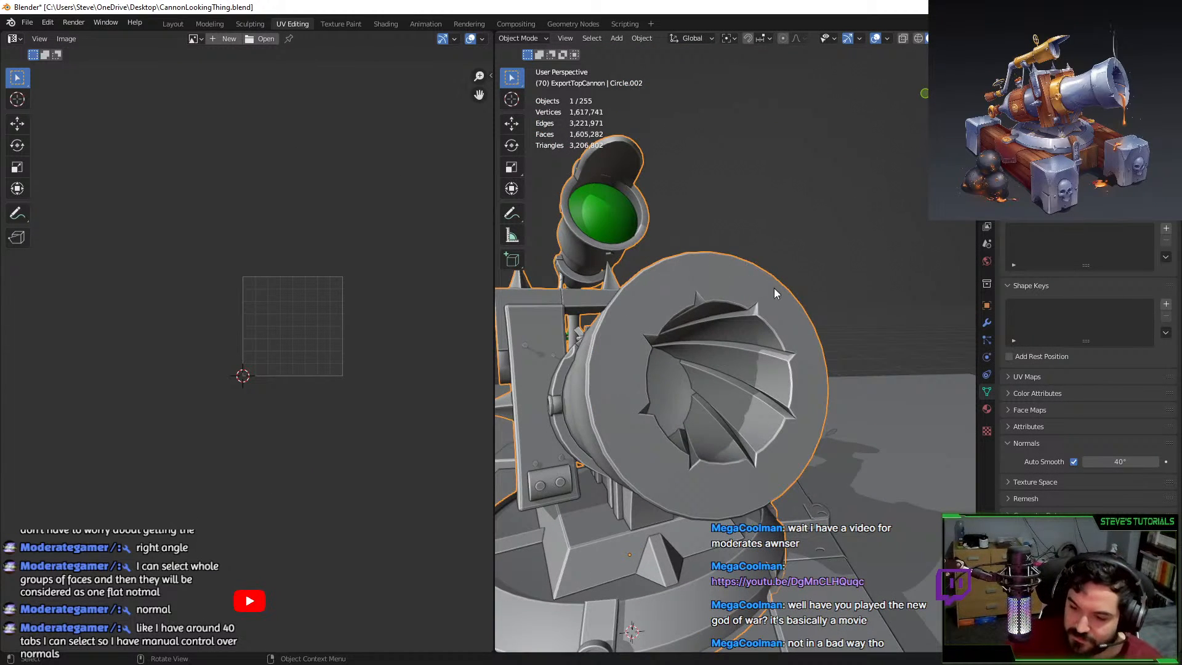
pyautogui.moveTo(742, 288); pyautogui.dragTo(763, 314, button='middle')
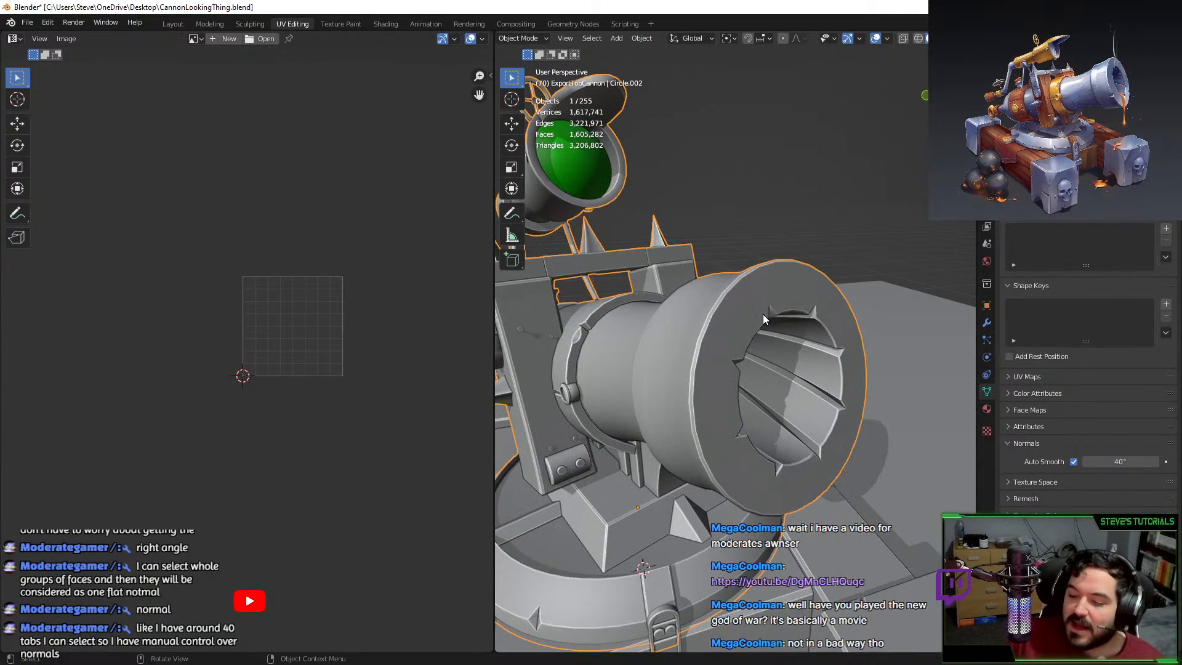
pyautogui.scroll(4, 763, 314)
pyautogui.press('Tab')
pyautogui.scroll(2, 730, 307)
pyautogui.press('Tab')
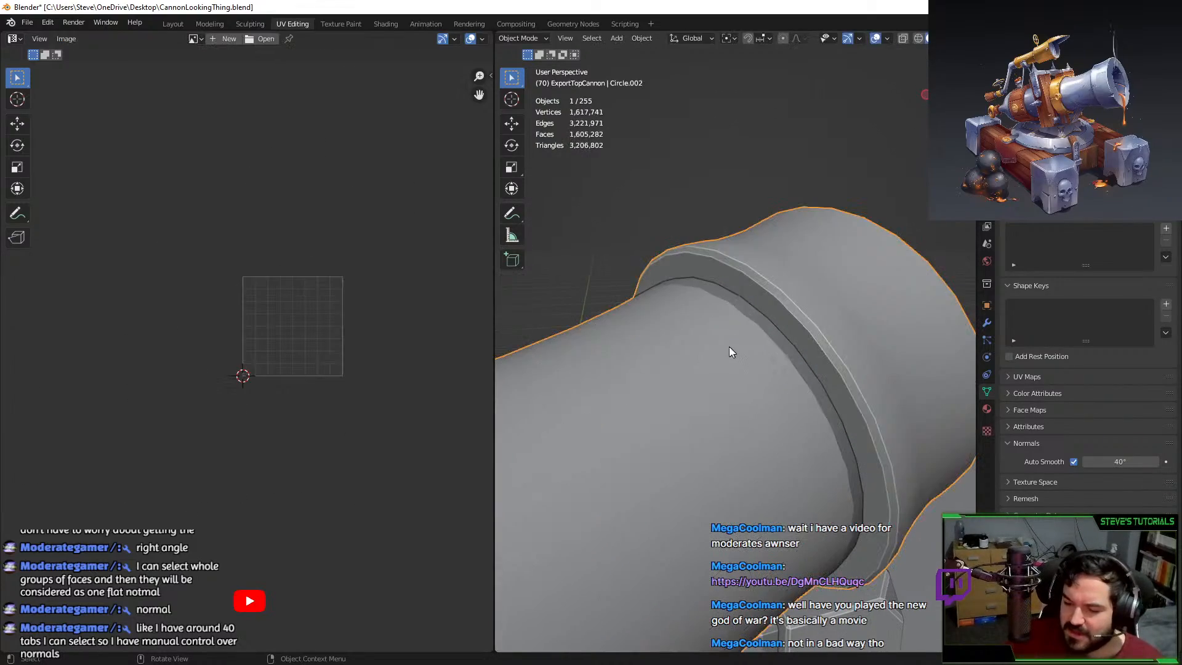
pyautogui.press('Tab')
# Mark the edge loop around the barrel's flared ring as sharp and check the shading.
pyautogui.keyDown('alt'); pyautogui.click(790, 333); pyautogui.keyUp('alt')
pyautogui.rightClick(790, 333)
pyautogui.click(800, 372)
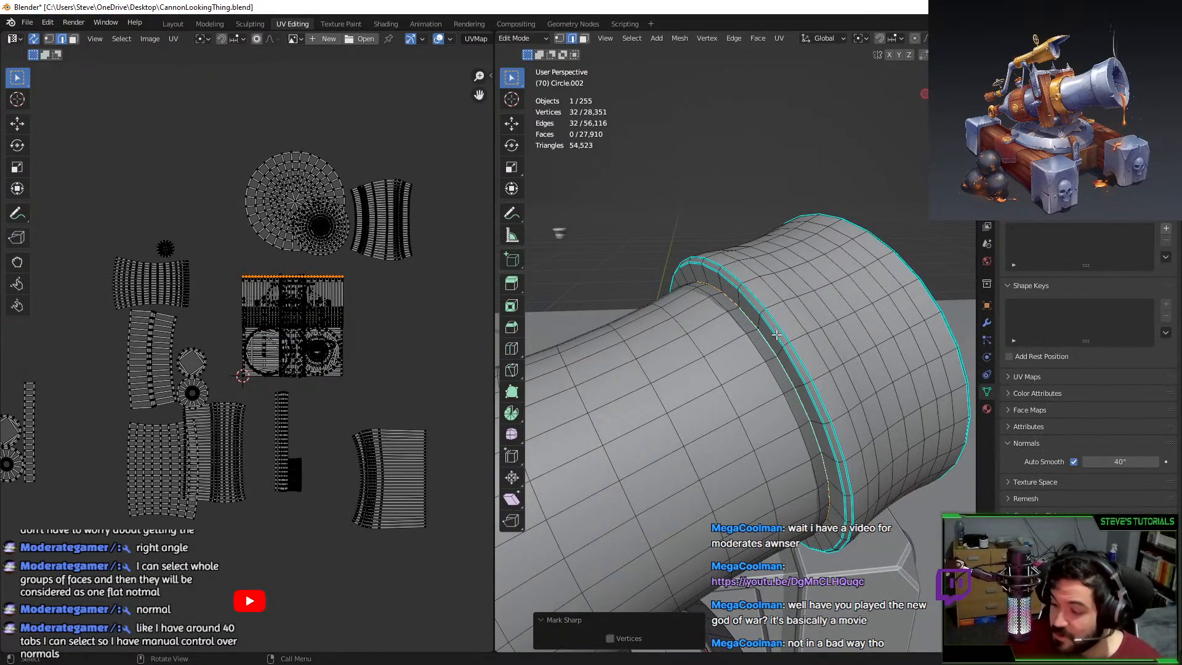
pyautogui.moveTo(800, 372); pyautogui.dragTo(786, 374, button='middle')
pyautogui.press('Tab')
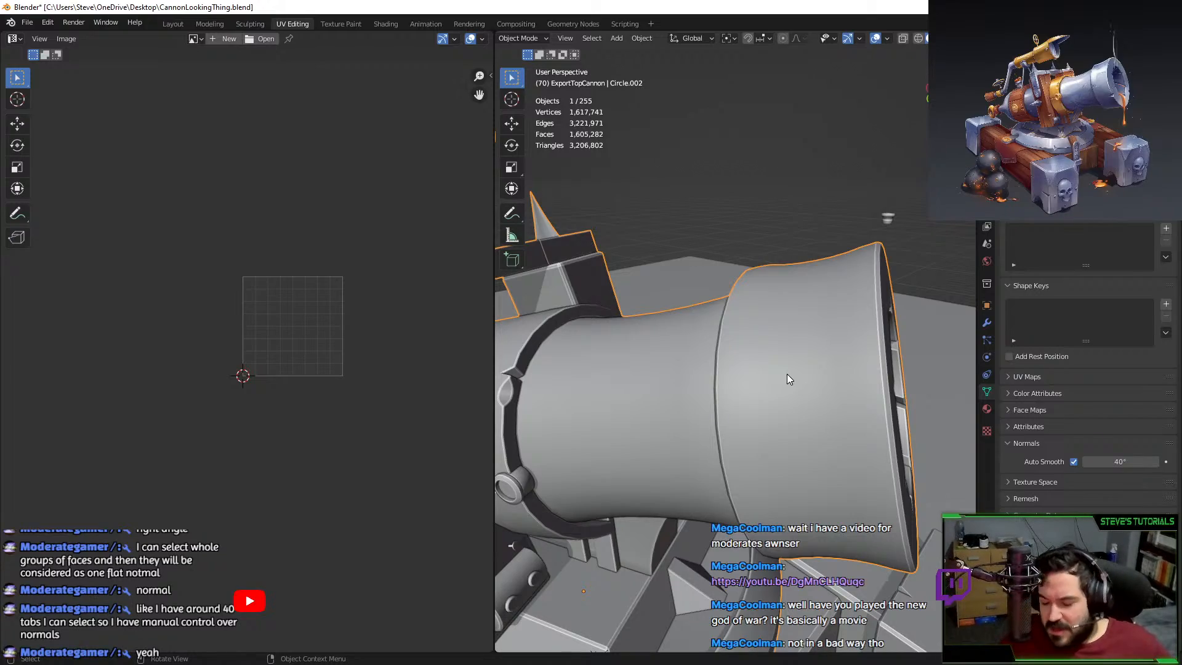
pyautogui.scroll(-2, 741, 425)
pyautogui.press('Tab')
pyautogui.moveTo(784, 426)
pyautogui.mouseDown(button='middle')
pyautogui.moveTo(718, 424)
pyautogui.moveTo(785, 374)
pyautogui.moveTo(773, 436)
pyautogui.moveTo(763, 426)
pyautogui.moveTo(784, 411)
pyautogui.mouseUp(button='middle')
pyautogui.press('Tab')
pyautogui.press('Tab')
# Orbit and zoom onto the green handle and valve wheel.
pyautogui.scroll(2, 785, 411)
pyautogui.keyDown('shift'); pyautogui.moveTo(653, 394); pyautogui.dragTo(791, 412, button='middle'); pyautogui.keyUp('shift')
pyautogui.scroll(3, 763, 406)
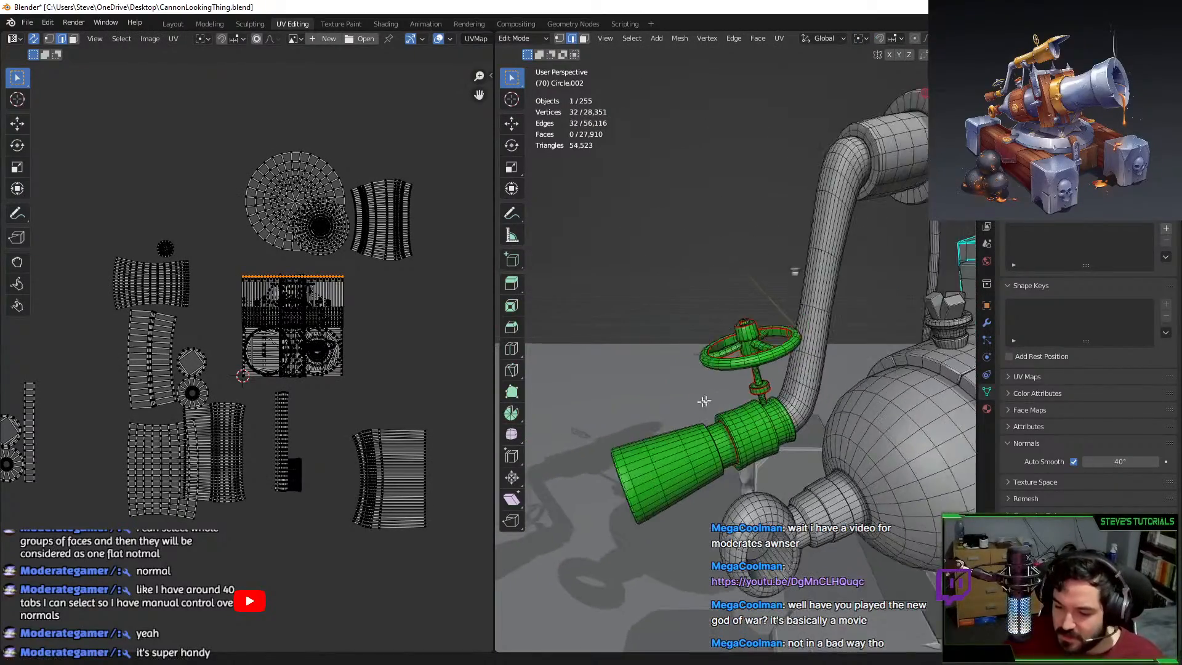
pyautogui.moveTo(710, 415); pyautogui.dragTo(728, 402, button='middle')
# Isolate the curved pipe piece in Edit Mode, hiding all other geometry.
pyautogui.press('l')
pyautogui.hotkey('shift', 'h')
pyautogui.rightClick(763, 400)
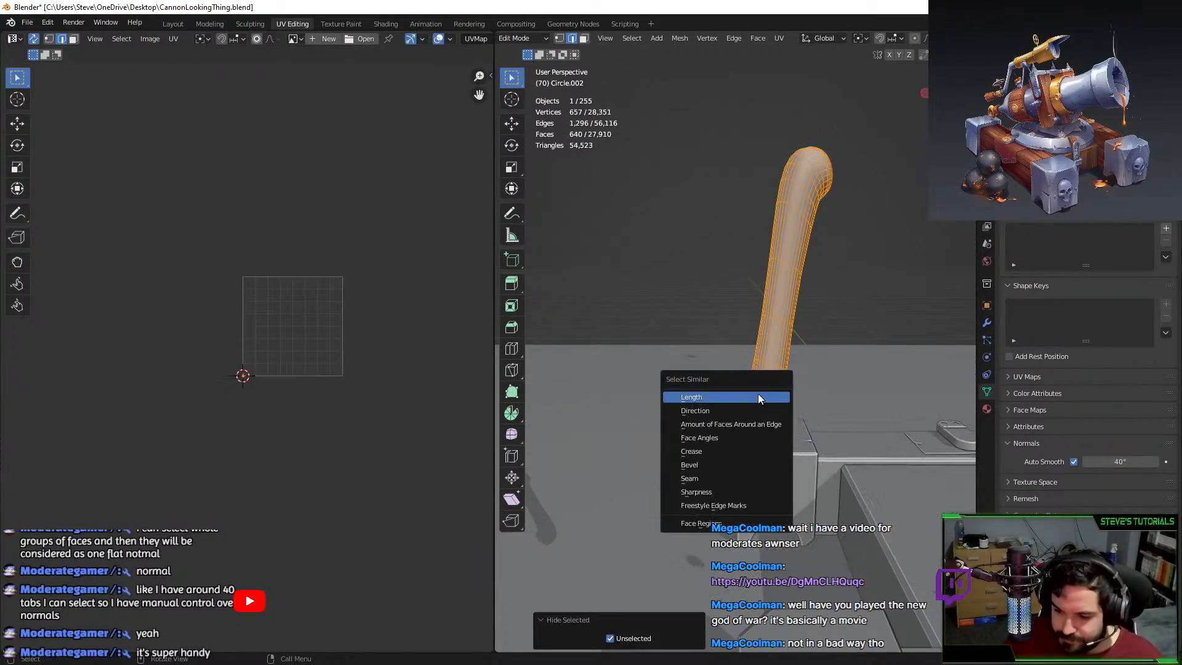
pyautogui.press('Escape')
pyautogui.moveTo(799, 349); pyautogui.dragTo(819, 314, button='middle')
pyautogui.scroll(3, 812, 333)
pyautogui.press('Tab')
pyautogui.moveTo(800, 388); pyautogui.dragTo(726, 421, button='middle')
pyautogui.press('Tab')
# Mark a seam on an edge loop around the pipe using the 'mark' command search.
pyautogui.keyDown('alt'); pyautogui.click(887, 368); pyautogui.keyUp('alt')
pyautogui.scroll(-4, 883, 366)
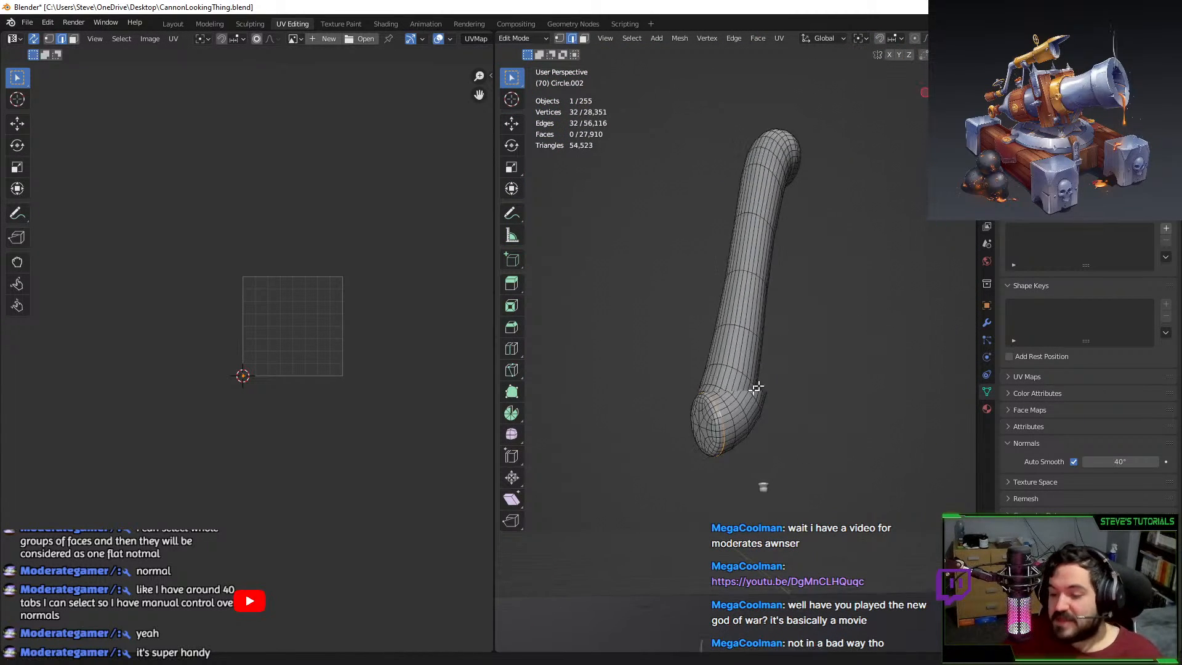
pyautogui.moveTo(763, 252); pyautogui.dragTo(745, 387, button='middle')
pyautogui.scroll(2, 757, 370)
pyautogui.press('F3')
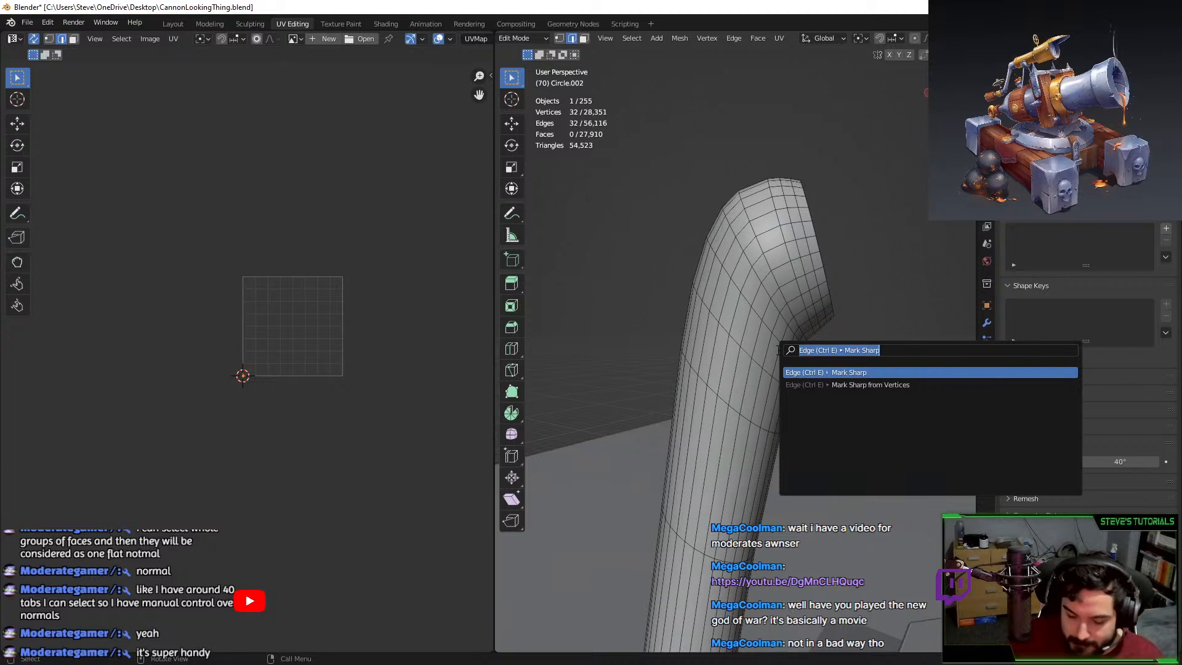
pyautogui.press('Return')
pyautogui.press('F3')
pyautogui.write('mark')
pyautogui.press('Return')
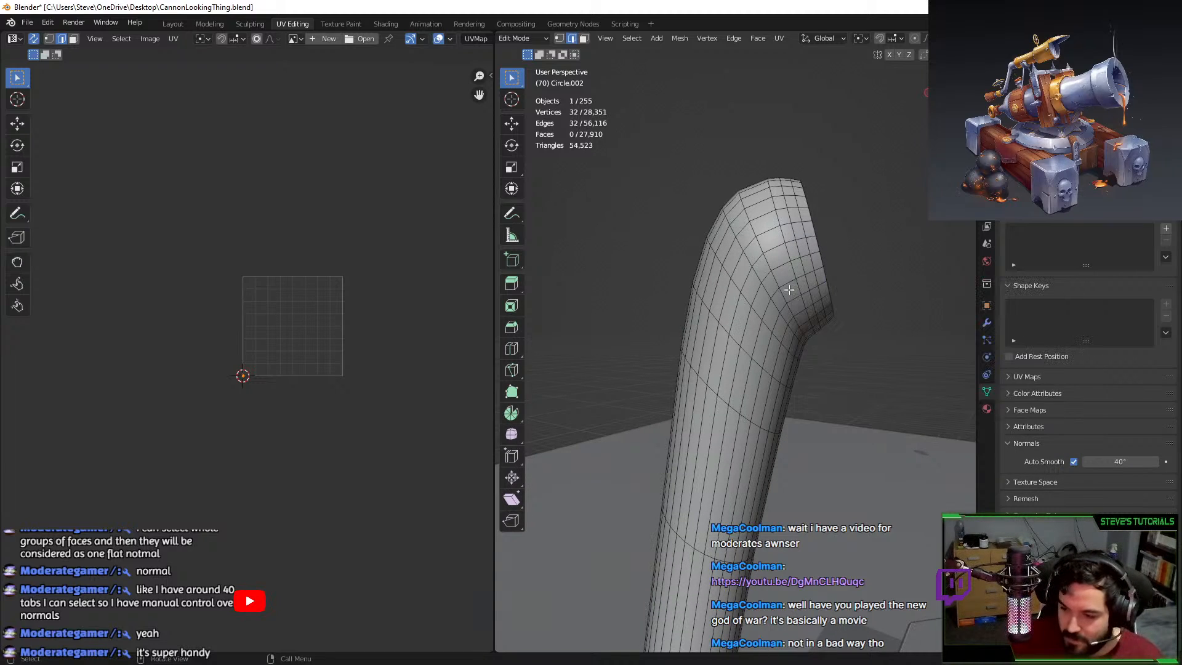
# Refine the edge selection near the pipe's top, deselecting the top edge above the seam.
pyautogui.scroll(-5, 707, 256)
pyautogui.scroll(5, 747, 264)
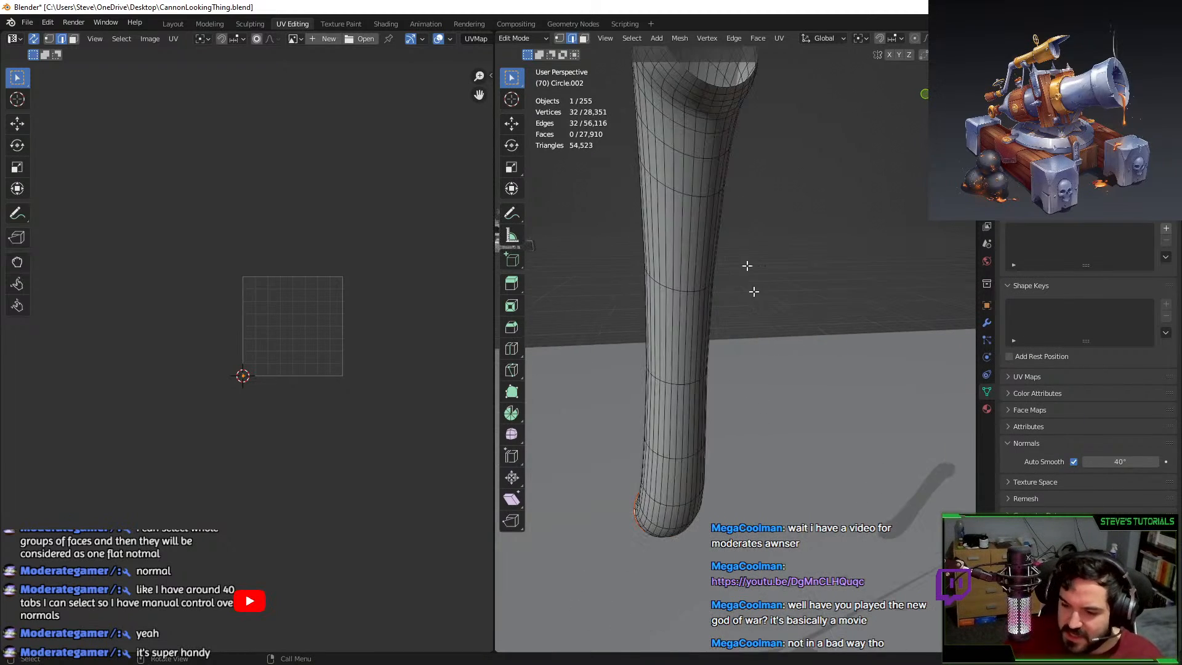
pyautogui.keyDown('alt'); pyautogui.click(712, 112); pyautogui.keyUp('alt')
pyautogui.keyDown('alt'); pyautogui.click(711, 109); pyautogui.keyUp('alt')
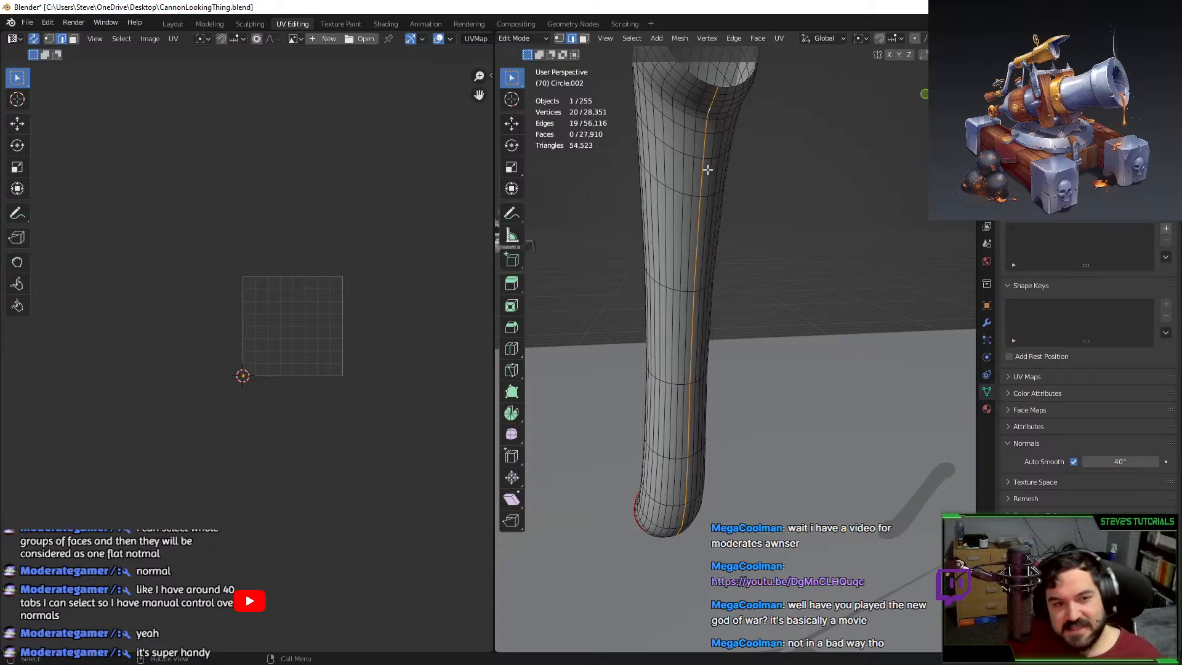
pyautogui.scroll(-2, 704, 420)
pyautogui.moveTo(686, 405); pyautogui.dragTo(757, 293, button='middle')
pyautogui.scroll(4, 731, 368)
pyautogui.press('c')
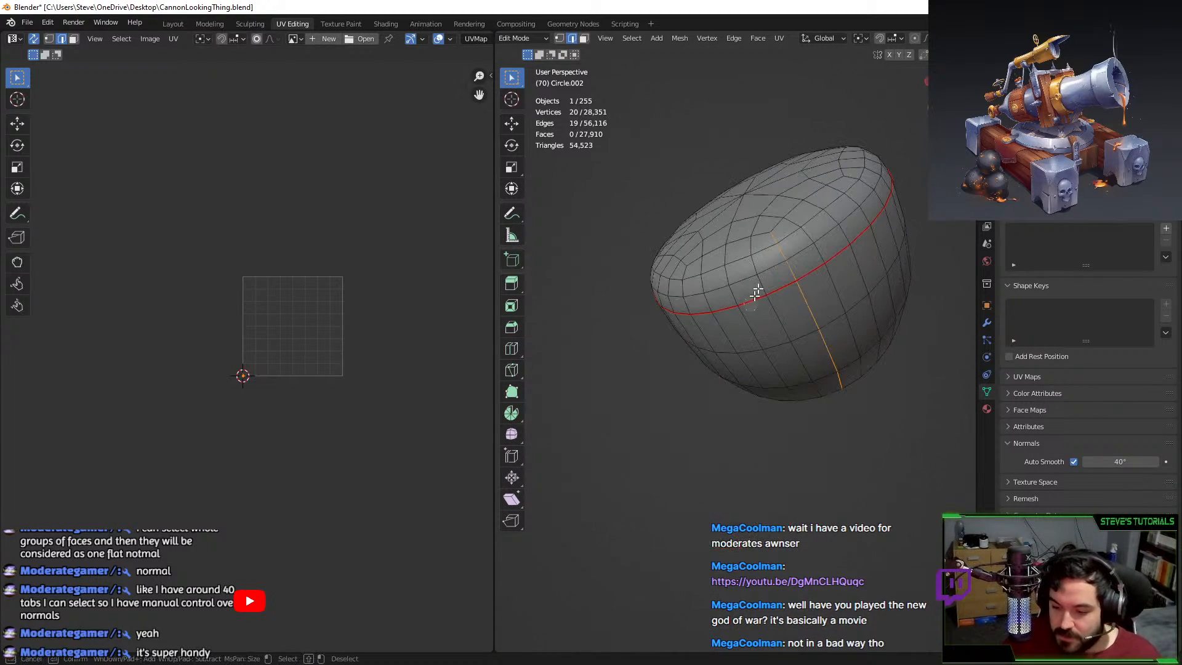
pyautogui.middleClick(788, 257)
pyautogui.rightClick(787, 258)
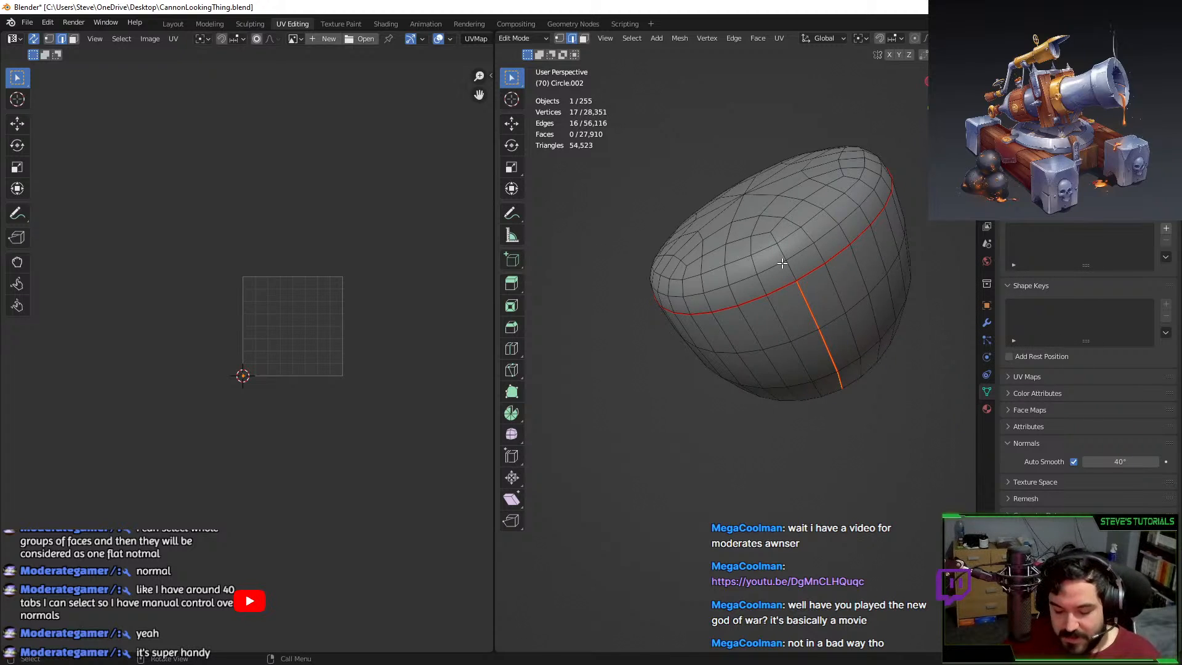
# Unwrap the rounded dome piece, move its island outside the UV square, and assign green Material.003.
pyautogui.press('a')
pyautogui.press('u')
pyautogui.click(782, 265)
pyautogui.press('g')
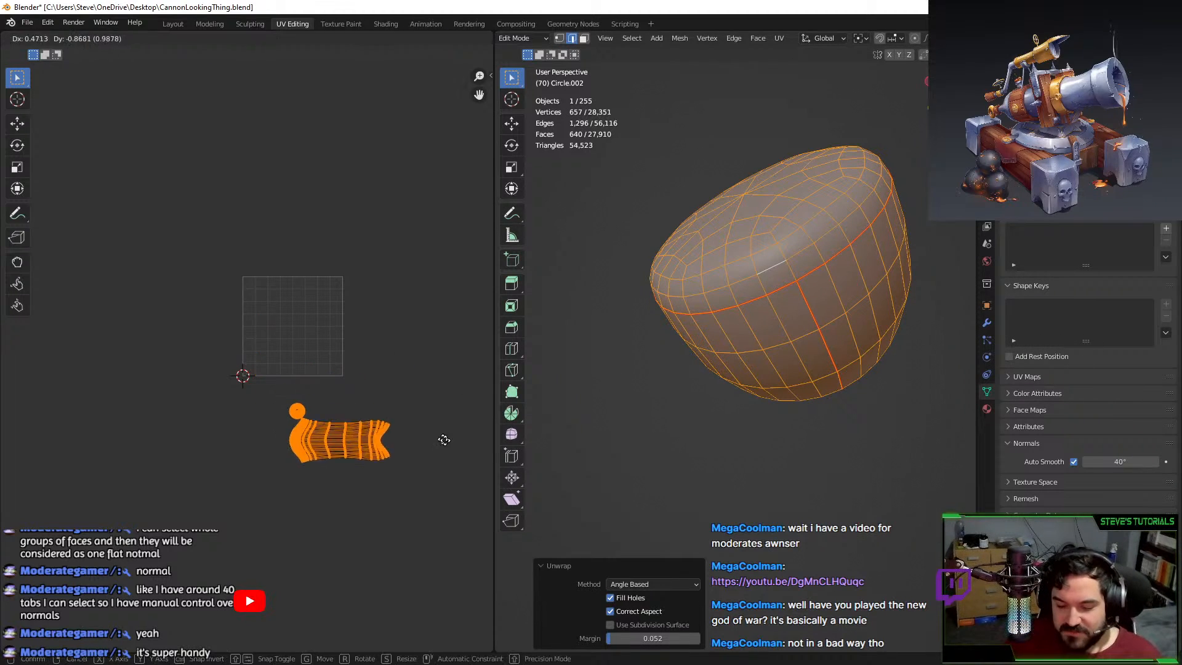
pyautogui.click(483, 443)
pyautogui.press('g')
pyautogui.click(462, 460)
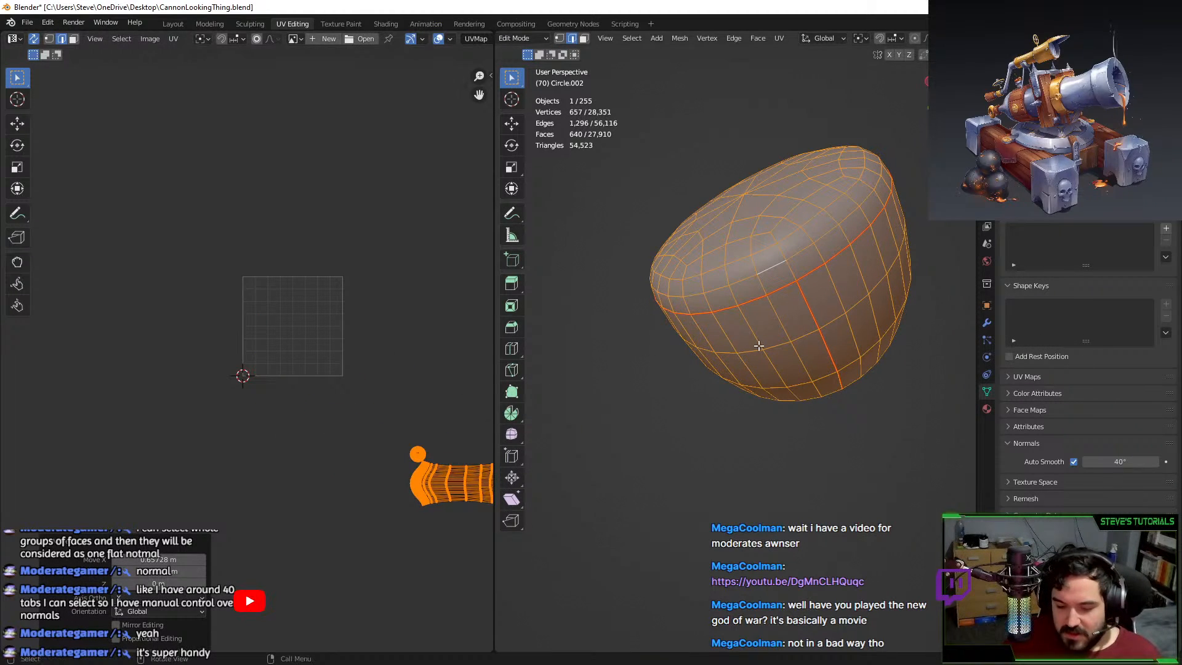
pyautogui.click(987, 409)
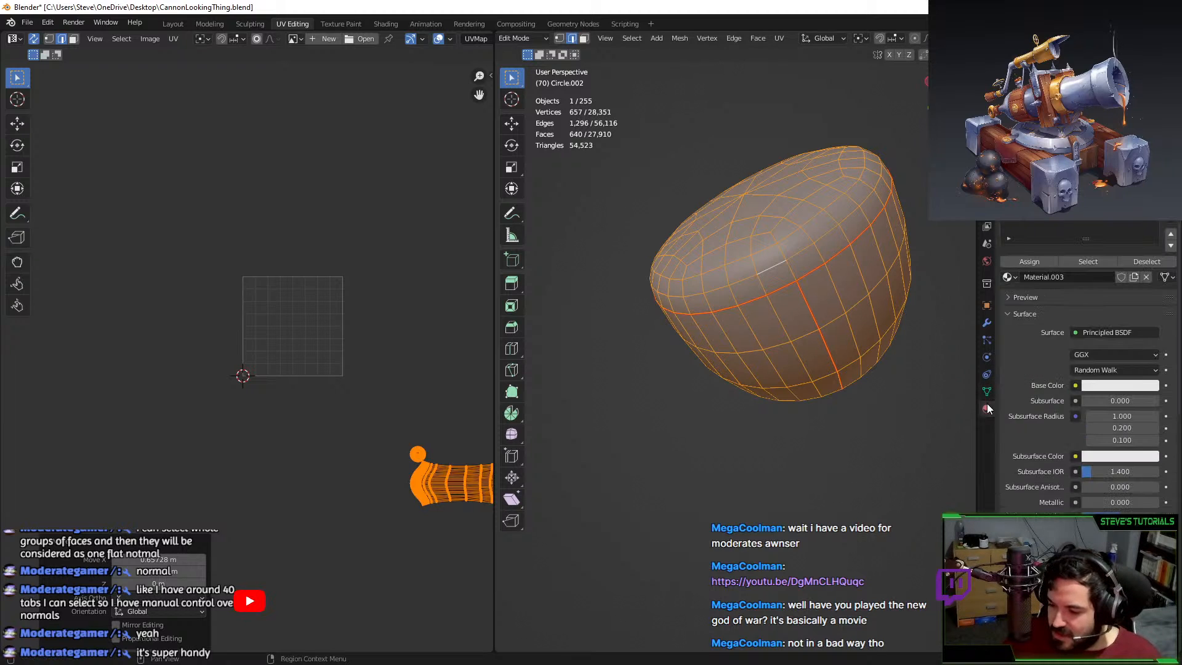
pyautogui.click(1035, 263)
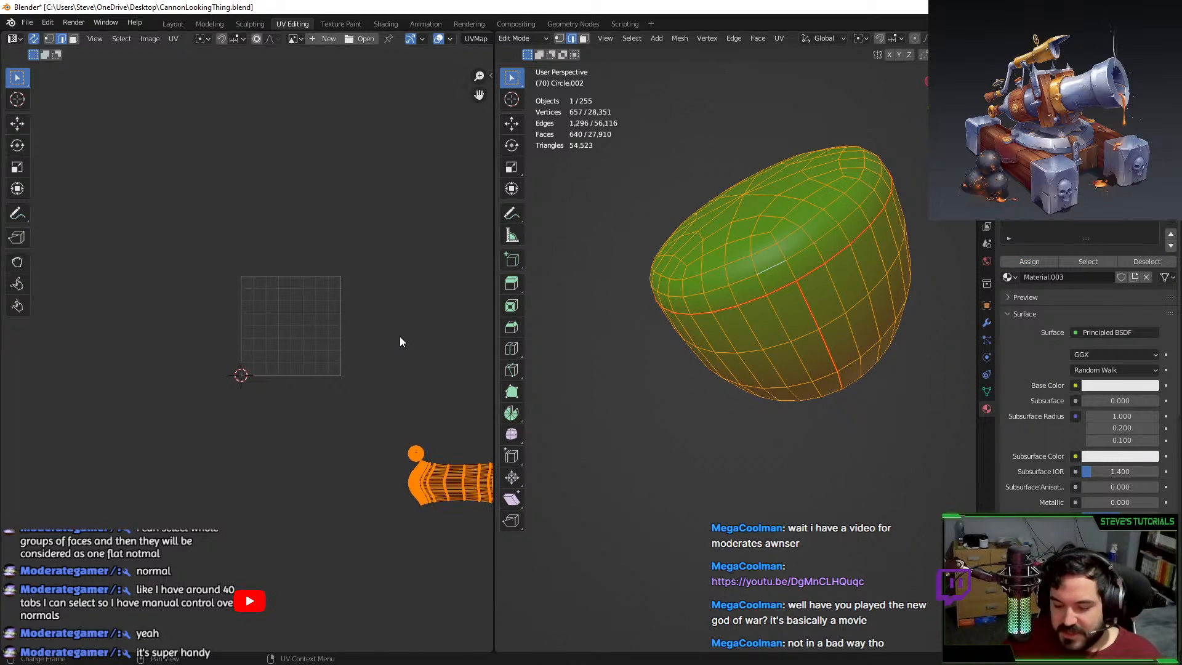
# Inspect the green pipe and select two lengthwise edge loops, then return to Object Mode.
pyautogui.press('Tab')
pyautogui.moveTo(723, 363); pyautogui.dragTo(656, 436, button='middle')
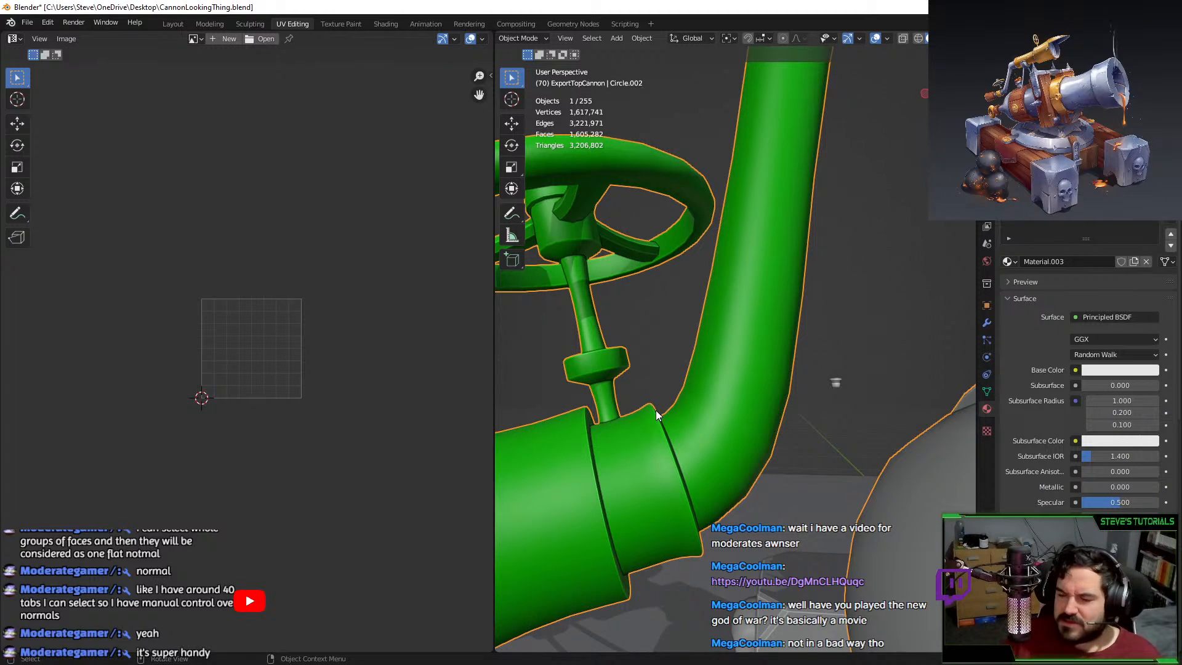
pyautogui.press('Tab')
pyautogui.keyDown('alt'); pyautogui.click(776, 248); pyautogui.keyUp('alt')
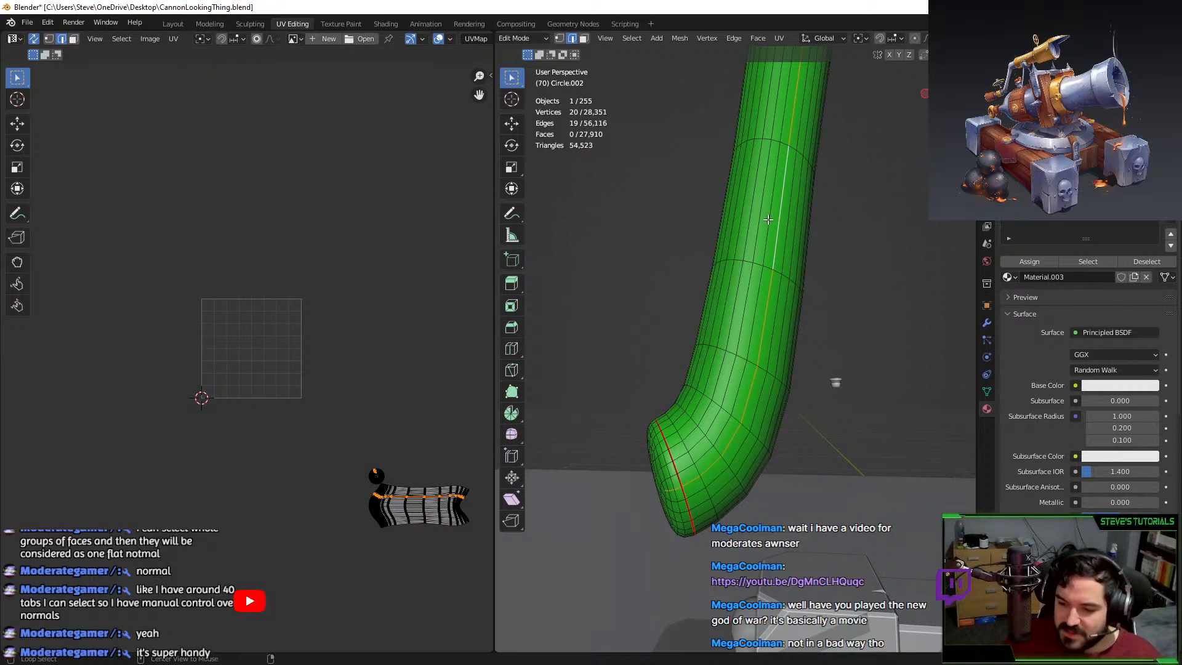
pyautogui.keyDown('alt'); pyautogui.keyDown('shift'); pyautogui.click(758, 189); pyautogui.keyUp('shift'); pyautogui.keyUp('alt')
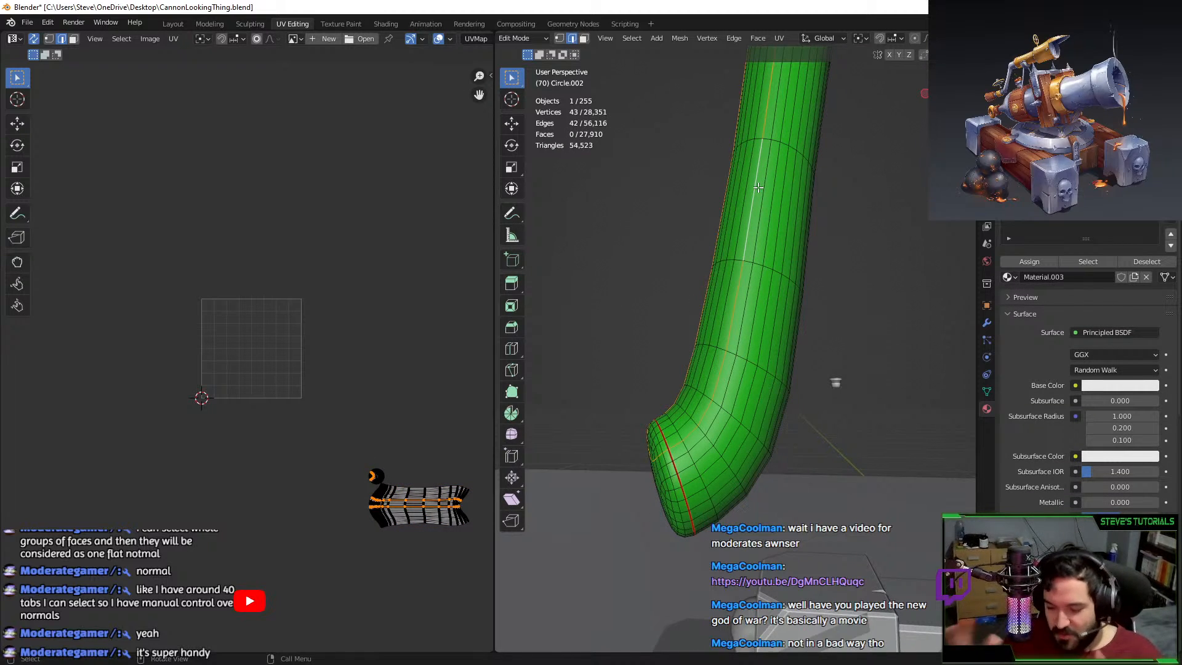
pyautogui.press('Tab')
pyautogui.scroll(-3, 784, 207)
pyautogui.click(834, 260)
pyautogui.keyDown('shift'); pyautogui.moveTo(834, 260); pyautogui.dragTo(752, 394, button='middle'); pyautogui.keyUp('shift')
# Reveal all hidden mesh parts and select the whole linked cannon sleeve.
pyautogui.press('Tab')
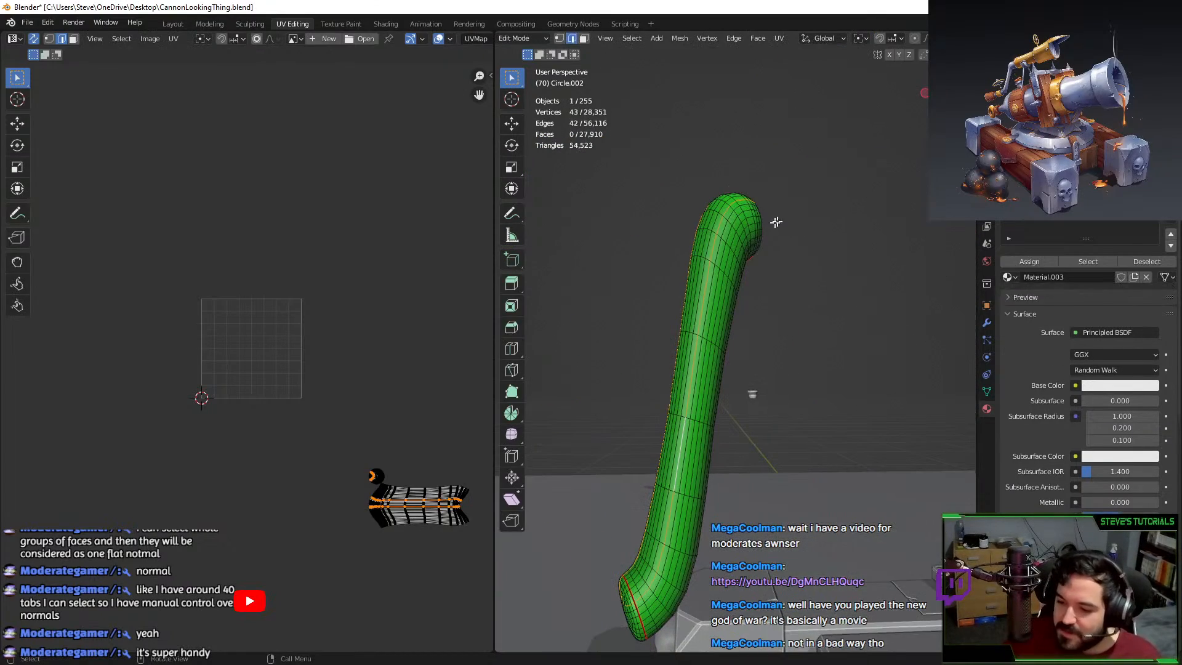
pyautogui.hotkey('alt', 'h')
pyautogui.click(751, 395)
pyautogui.keyDown('shift'); pyautogui.moveTo(781, 271); pyautogui.dragTo(746, 414, button='middle'); pyautogui.keyUp('shift')
pyautogui.scroll(2, 747, 414)
pyautogui.press('l')
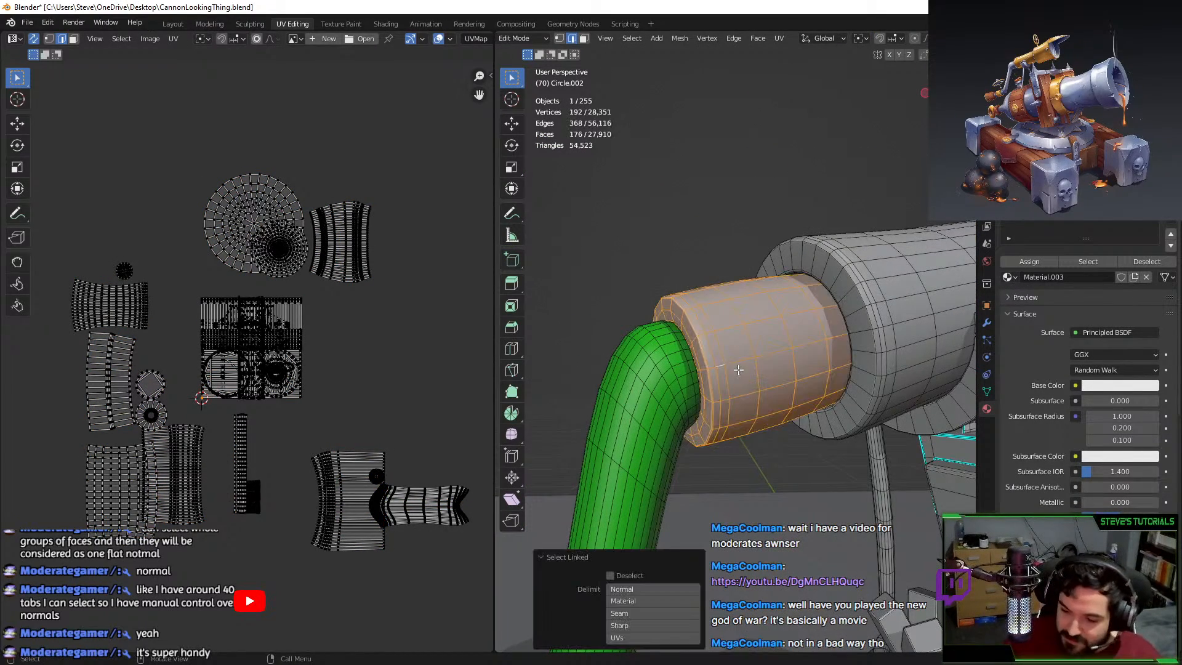
pyautogui.moveTo(792, 369); pyautogui.dragTo(803, 370, button='middle')
# Isolate the cannon sleeve, unwrap all its faces, and assign the green material.
pyautogui.hotkey('shift', 'h')
pyautogui.moveTo(727, 369); pyautogui.dragTo(791, 367, button='middle')
pyautogui.scroll(3, 703, 370)
pyautogui.moveTo(703, 369); pyautogui.dragTo(612, 335, button='middle')
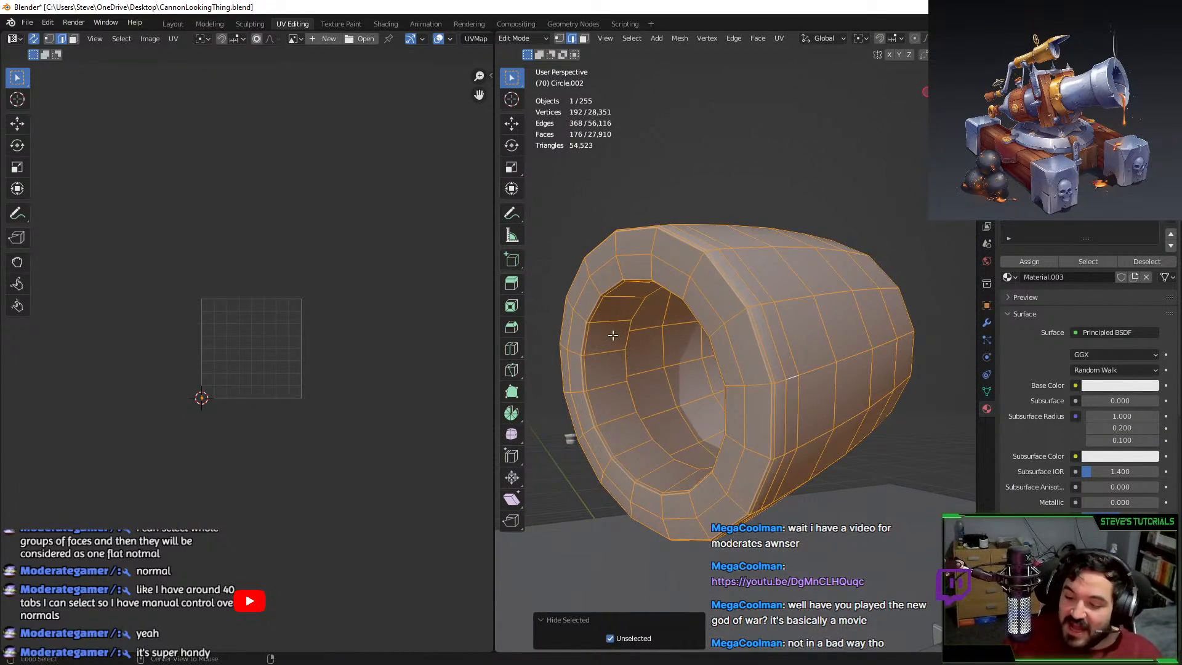
pyautogui.keyDown('alt'); pyautogui.click(655, 506); pyautogui.keyUp('alt')
pyautogui.moveTo(655, 507); pyautogui.dragTo(772, 385, button='middle')
pyautogui.press('a')
pyautogui.press('u')
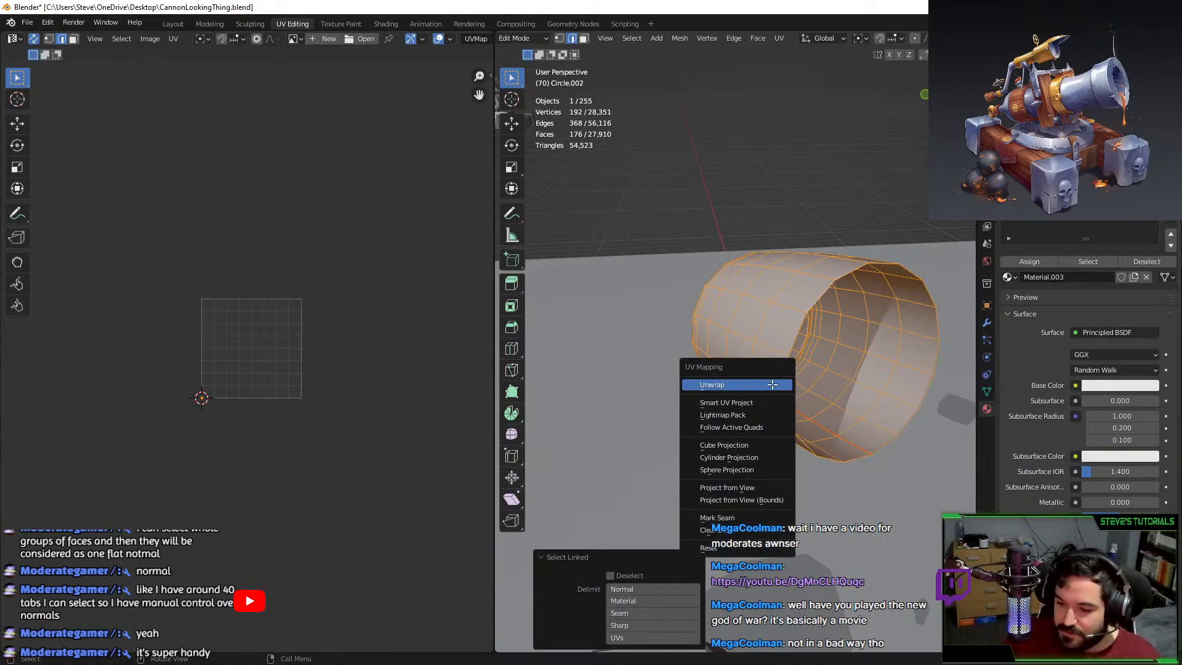
pyautogui.click(771, 385)
pyautogui.click(1040, 267)
# Isolate the flared barrel piece, unwrap it, and assign the green material.
pyautogui.moveTo(765, 304); pyautogui.dragTo(640, 520, button='middle')
pyautogui.hotkey('alt', 'h')
pyautogui.click(800, 361)
pyautogui.hotkey('ctrl', 'l')
pyautogui.hotkey('shift', 'h')
pyautogui.keyDown('alt'); pyautogui.click(630, 553); pyautogui.keyUp('alt')
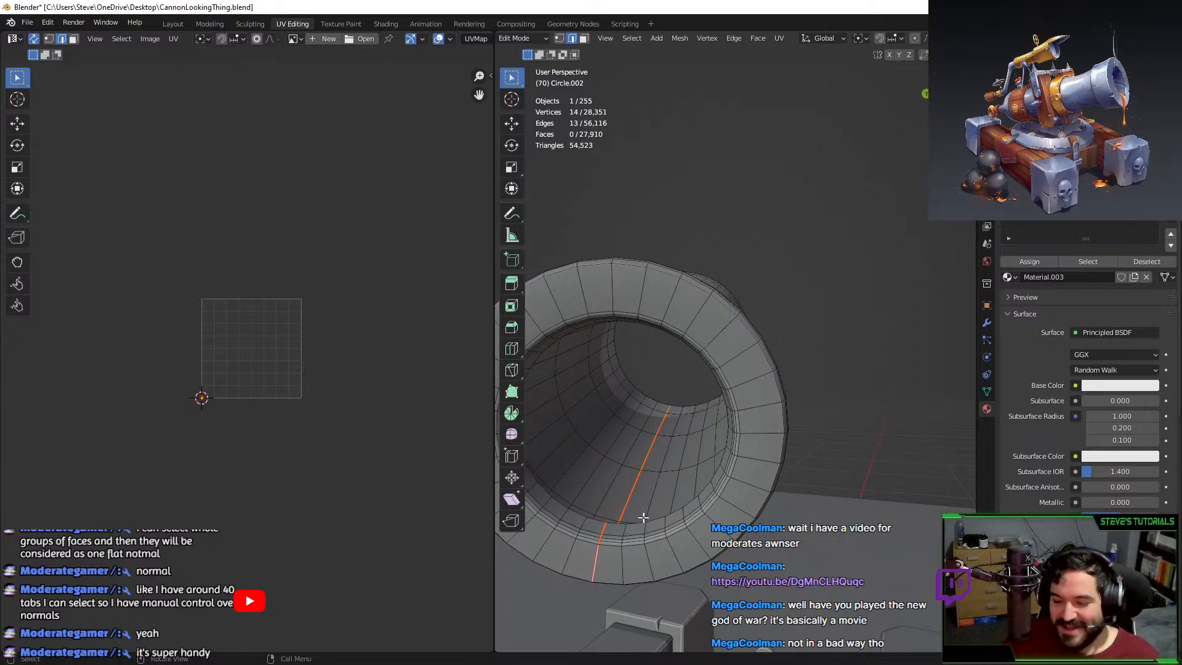
pyautogui.press('a')
pyautogui.press('u')
pyautogui.click(707, 472)
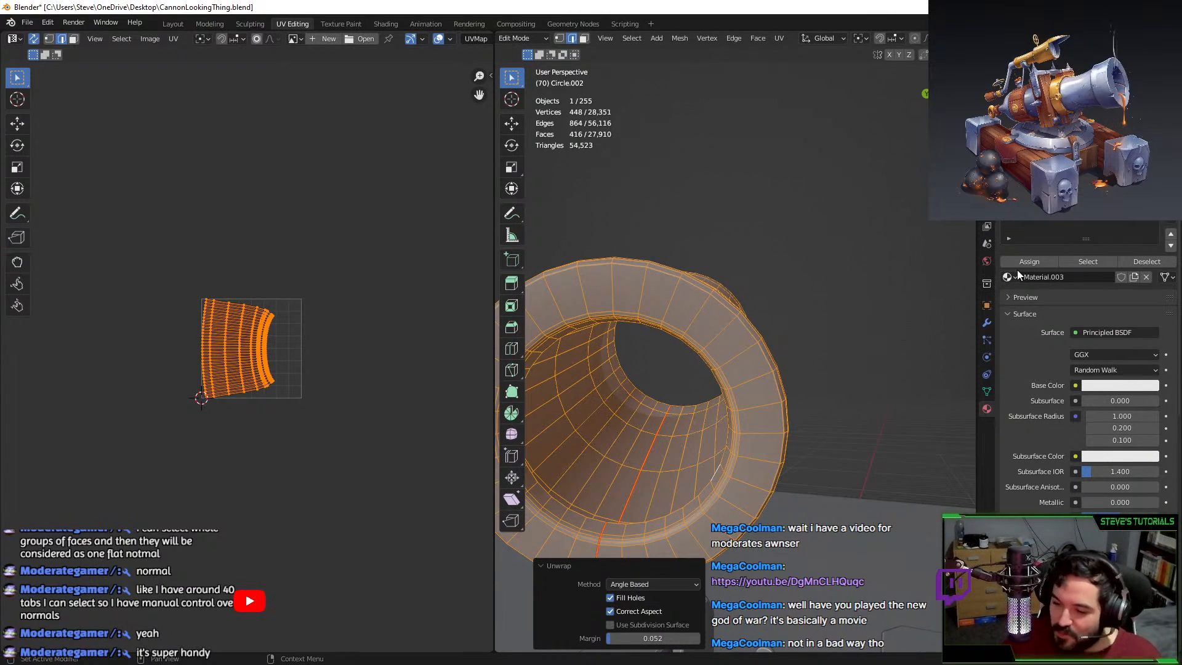
pyautogui.click(1017, 268)
# Return to Object Mode and zoom out to view the whole cannon.
pyautogui.press('Tab')
pyautogui.click(862, 382)
pyautogui.moveTo(862, 382); pyautogui.dragTo(702, 449, button='middle')
pyautogui.scroll(-7, 702, 449)
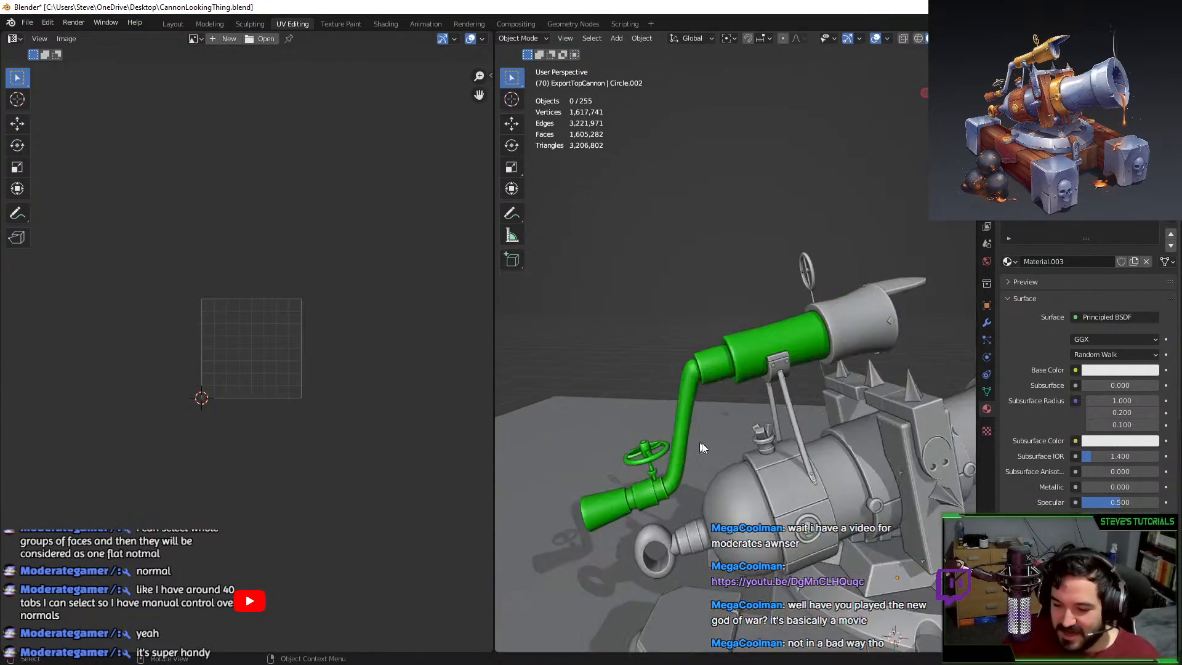
# Enter Edit Mode on the sight wheel and select its ring's inner edge loop.
pyautogui.scroll(7, 738, 412)
pyautogui.click(783, 385)
pyautogui.press('Tab')
pyautogui.click(784, 385)
pyautogui.scroll(4, 787, 386)
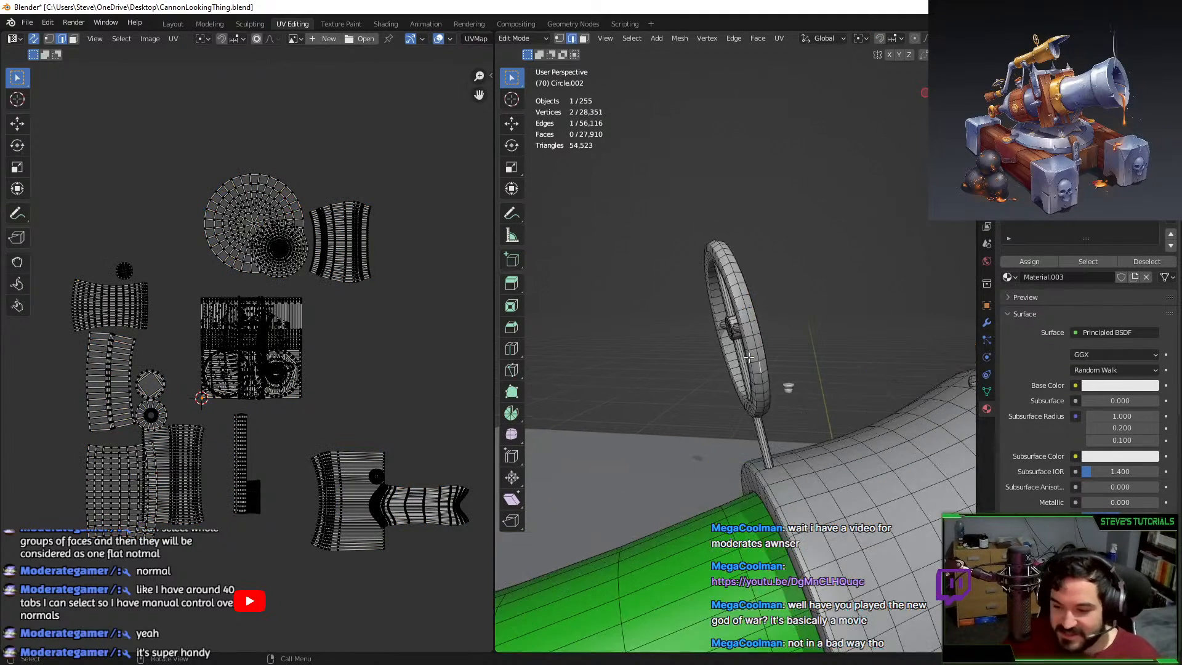
pyautogui.moveTo(782, 352); pyautogui.dragTo(715, 331, button='middle')
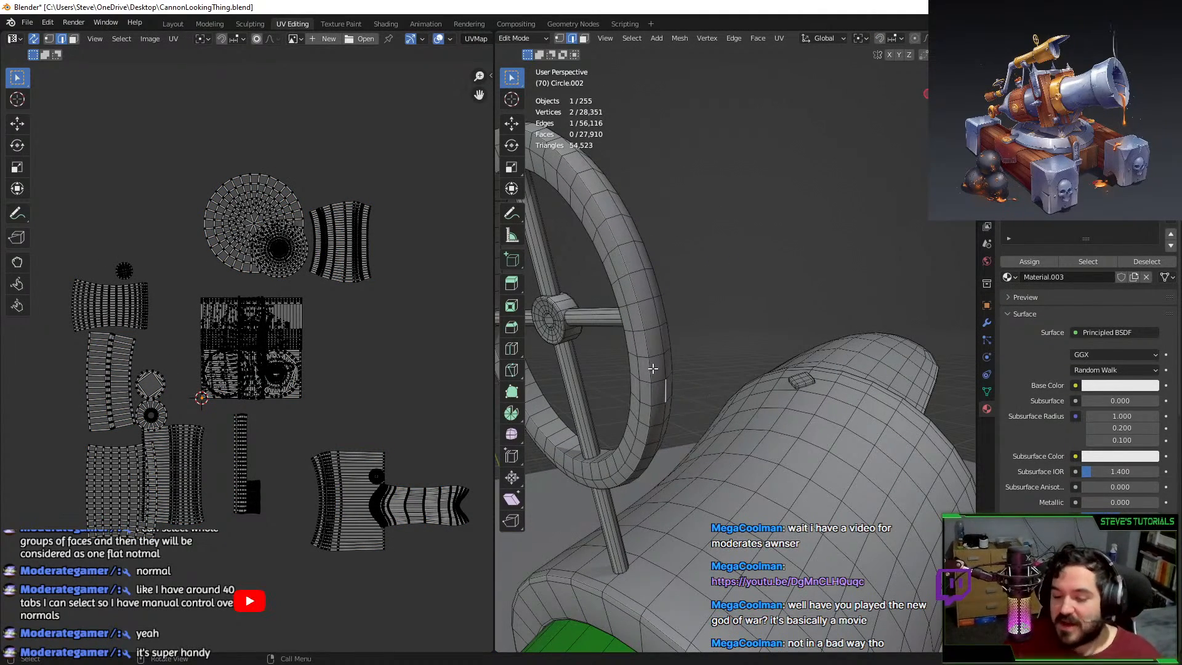
pyautogui.keyDown('alt'); pyautogui.click(633, 350); pyautogui.keyUp('alt')
pyautogui.keyDown('alt'); pyautogui.click(576, 434); pyautogui.keyUp('alt')
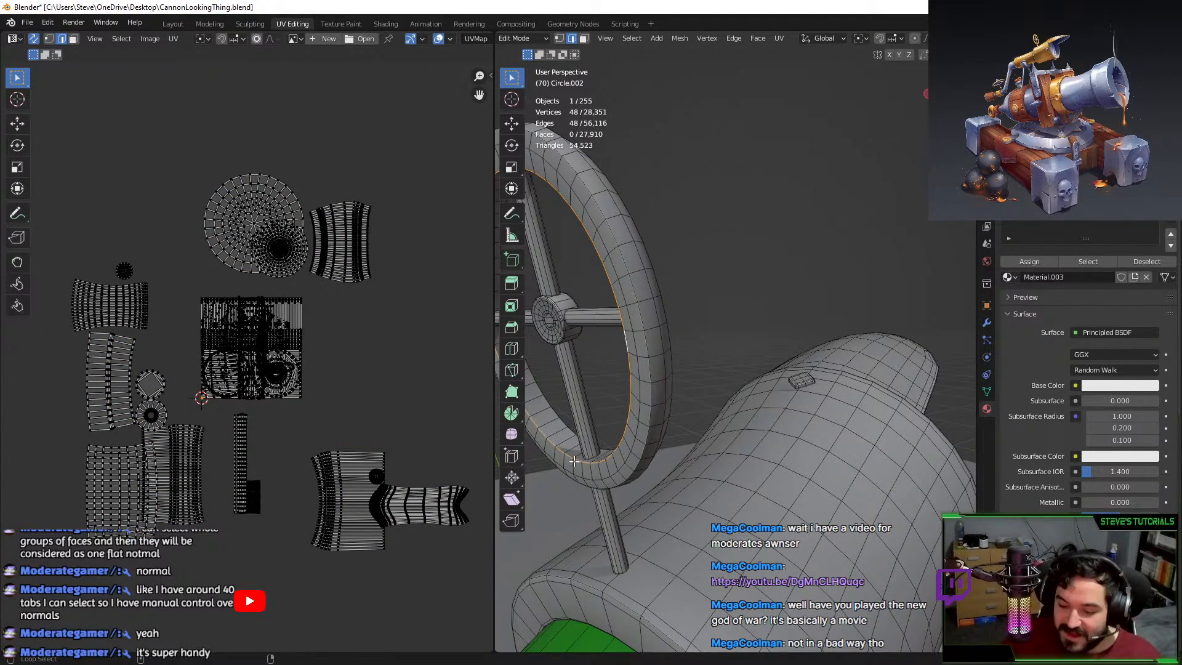
pyautogui.hotkey('ctrl', 'z')
pyautogui.scroll(-3, 574, 464)
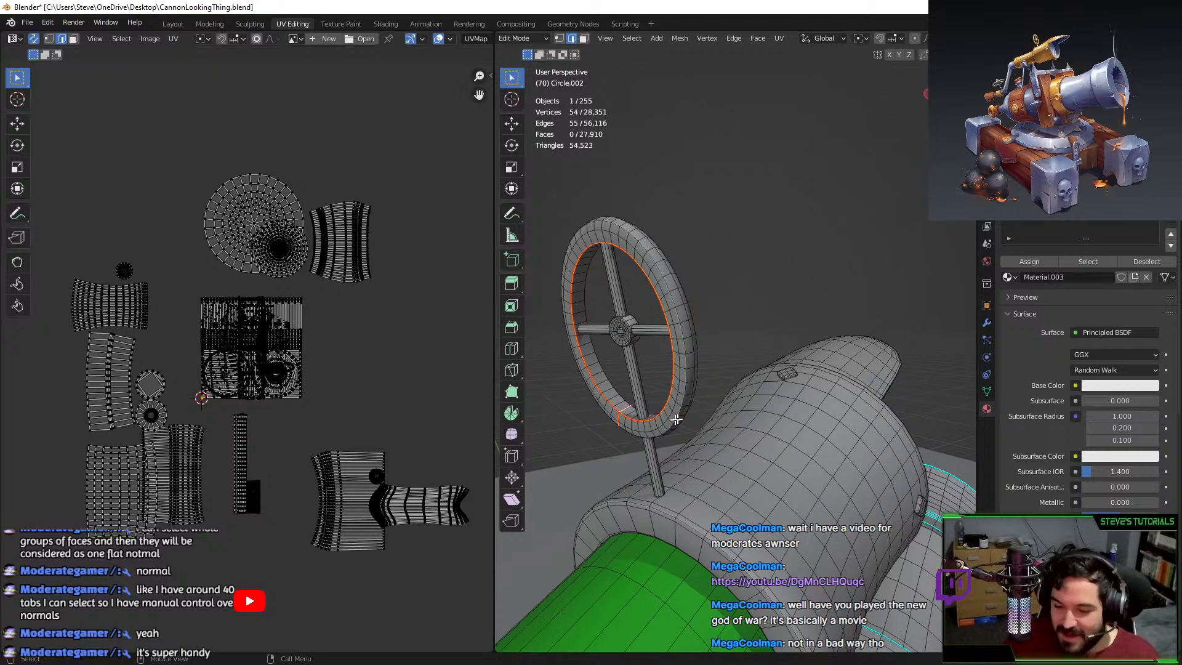
pyautogui.hotkey('ctrl', 'z')
pyautogui.hotkey('ctrl', 'z')
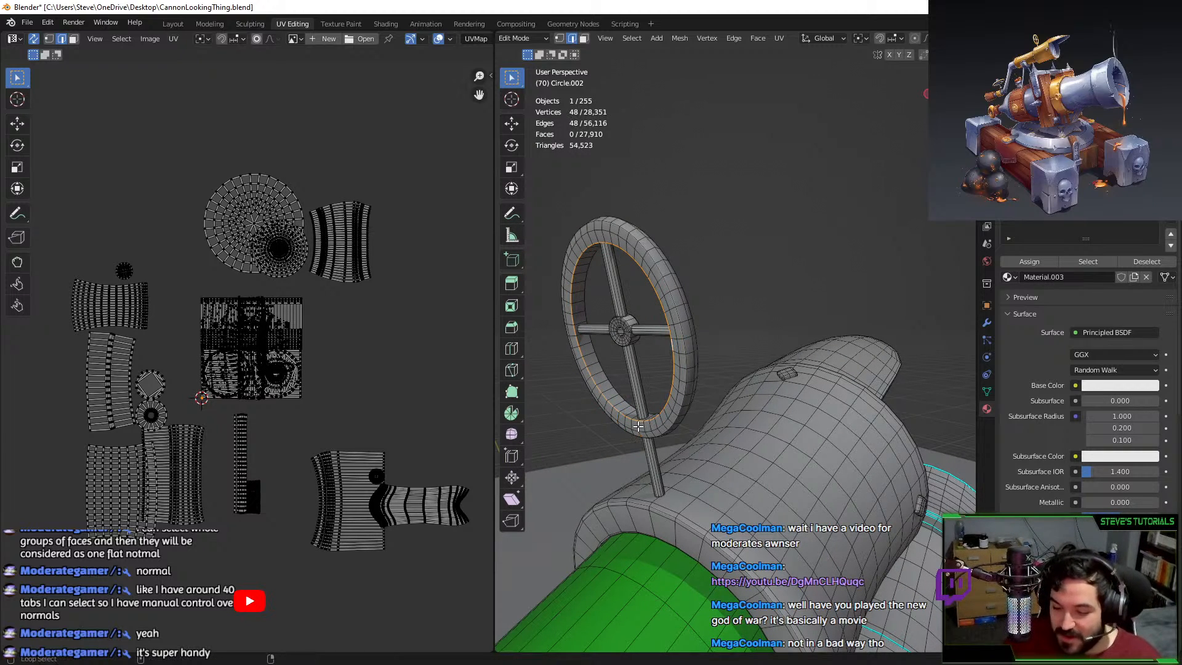
# Seam the inner loop and cross edges, unwrap the wheel ring, and assign green Material.003.
pyautogui.keyDown('alt'); pyautogui.keyDown('shift'); pyautogui.click(639, 427); pyautogui.keyUp('shift'); pyautogui.keyUp('alt')
pyautogui.press('F3')
pyautogui.press('Return')
pyautogui.hotkey('alt', 'a')
pyautogui.press('i')
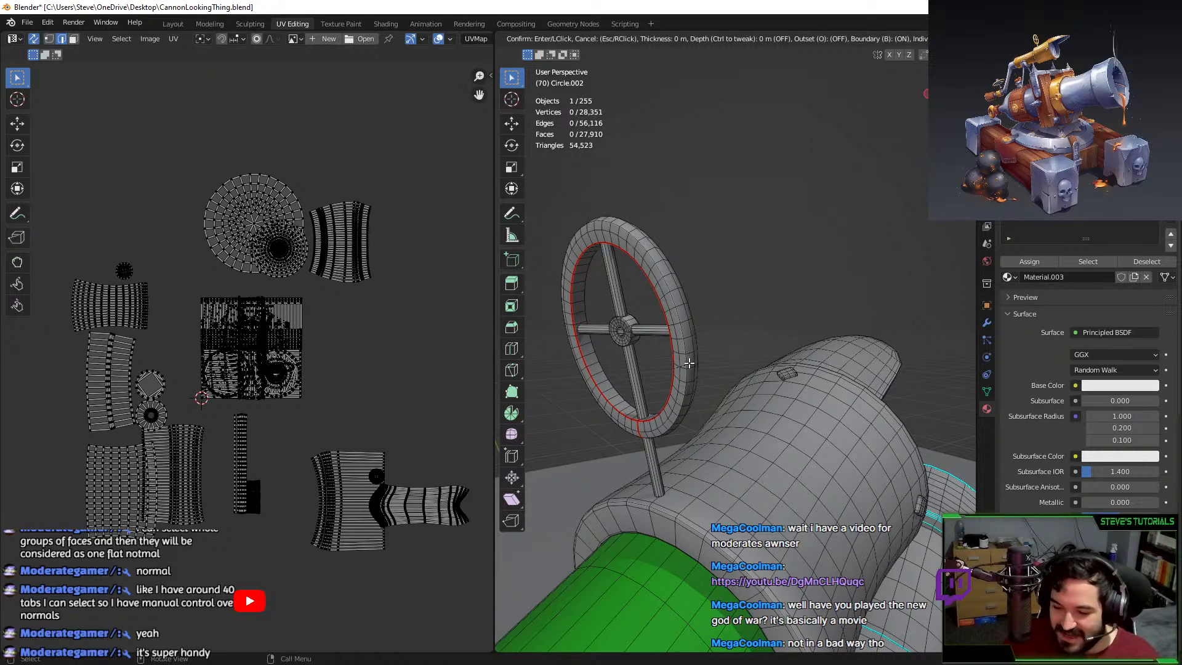
pyautogui.click(688, 363)
pyautogui.click(688, 363)
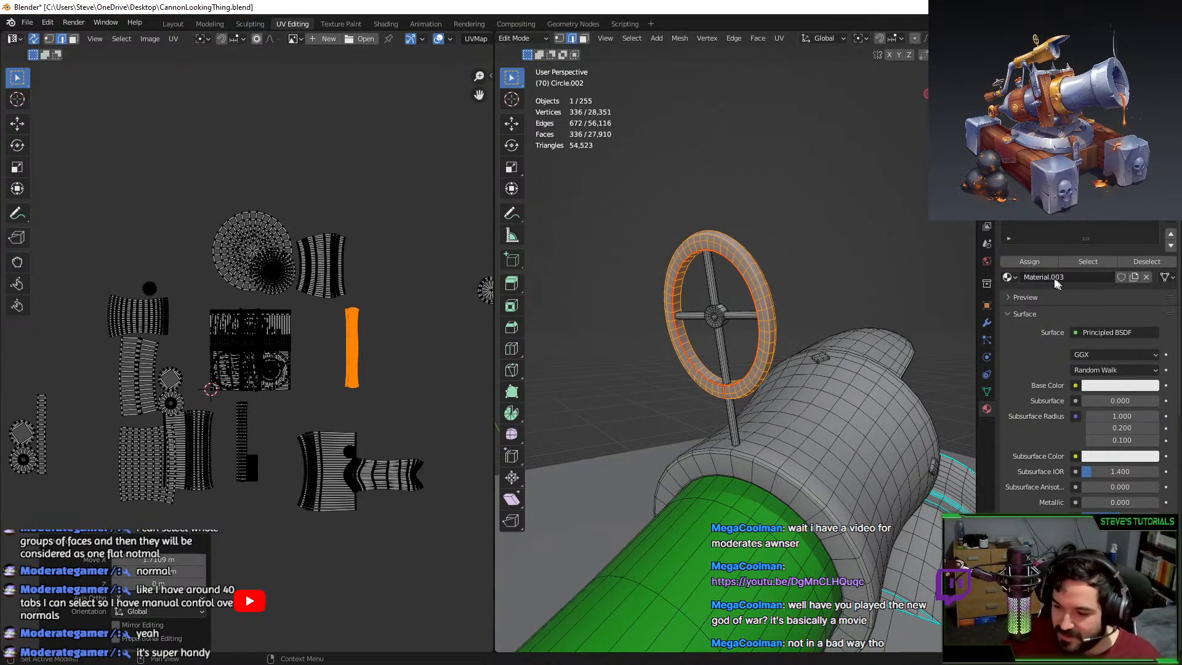
pyautogui.click(1029, 262)
pyautogui.scroll(2, 758, 385)
pyautogui.scroll(2, 758, 385)
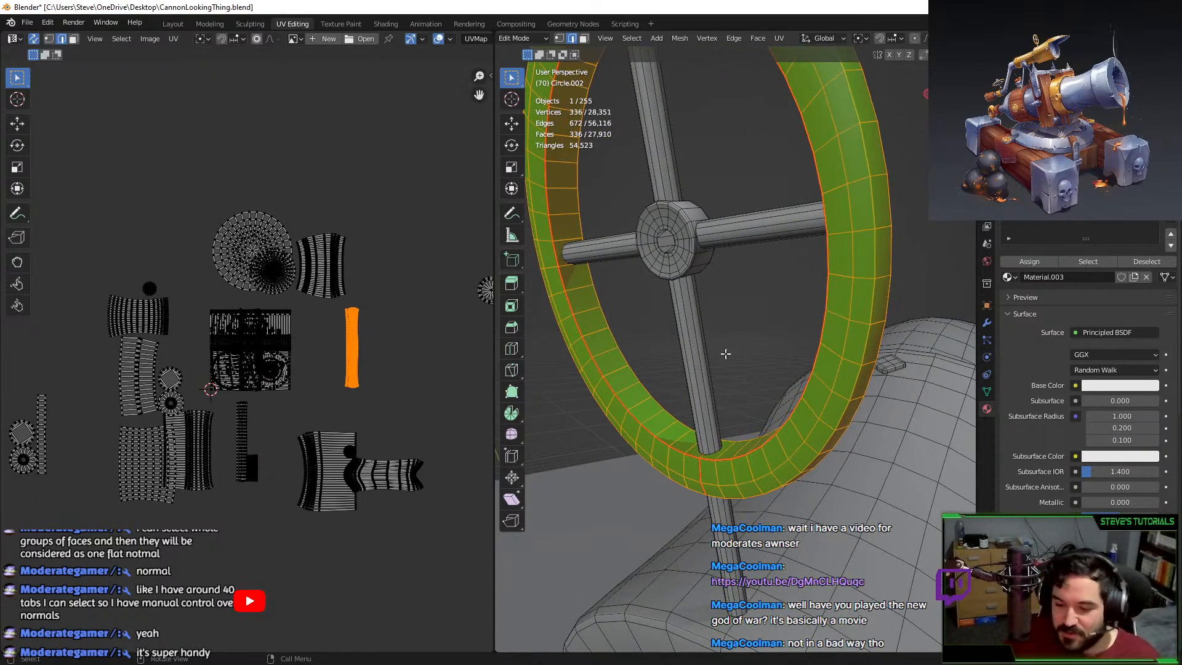
pyautogui.click(701, 340)
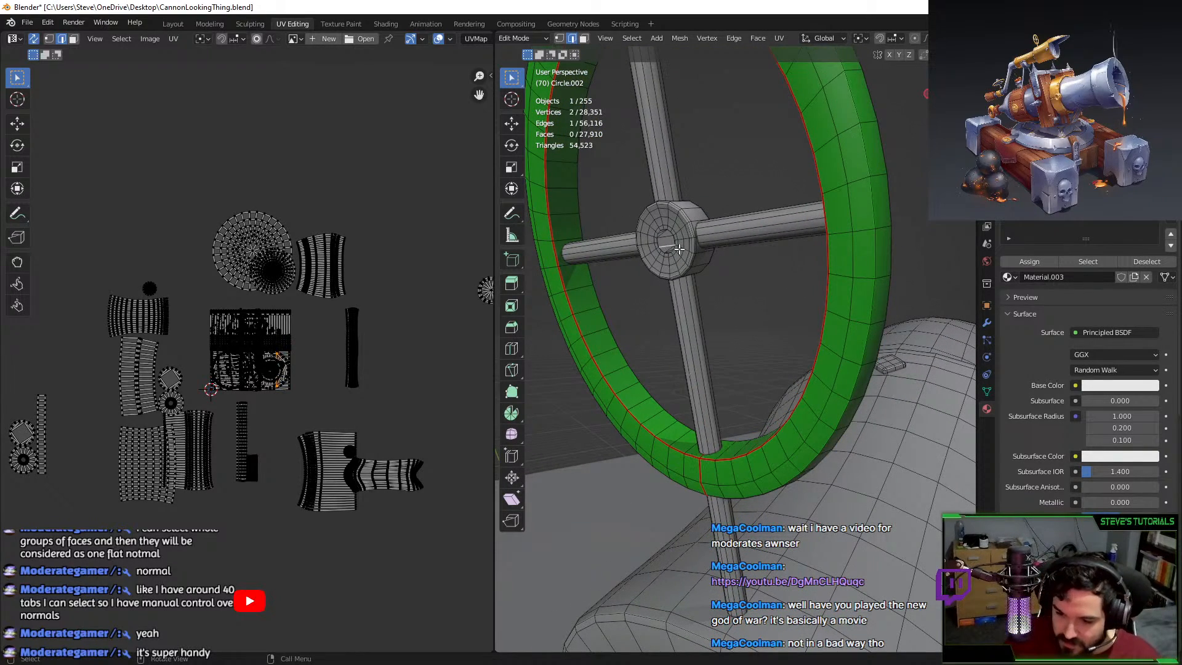
# Select the top, lower and left hub cap faces and delete them.
pyautogui.press('KP_Decimal')
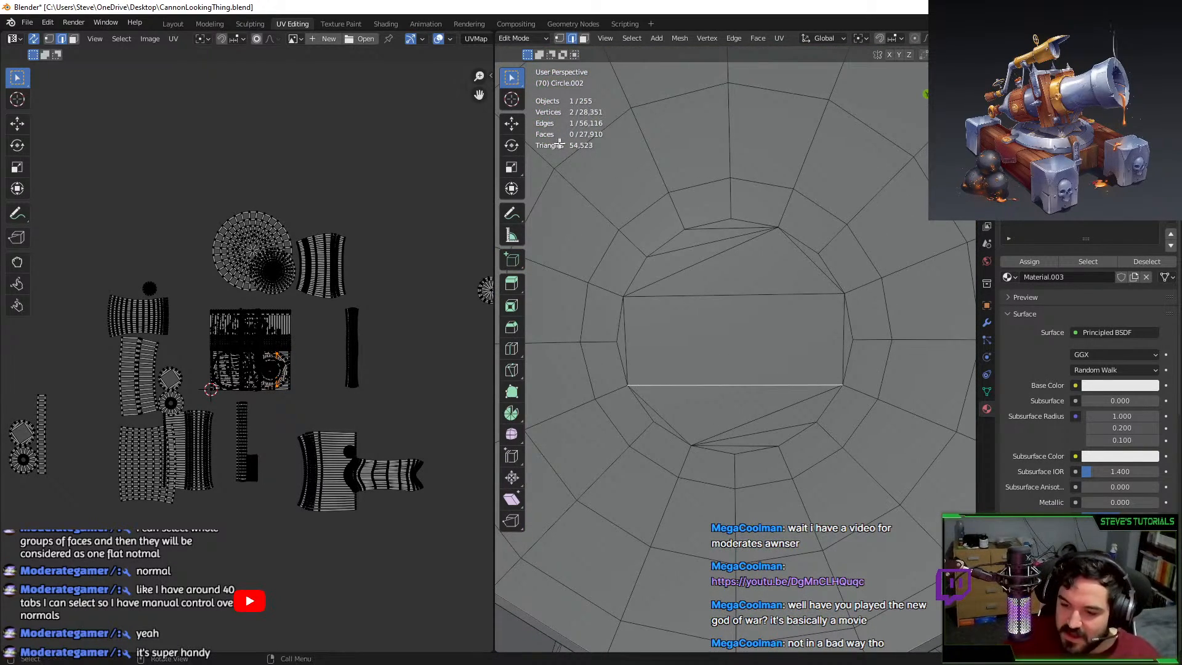
pyautogui.press('3')
pyautogui.press('c')
pyautogui.moveTo(712, 252)
pyautogui.mouseDown()
pyautogui.moveTo(769, 246)
pyautogui.moveTo(818, 309)
pyautogui.mouseUp()
pyautogui.middleClick(855, 261)
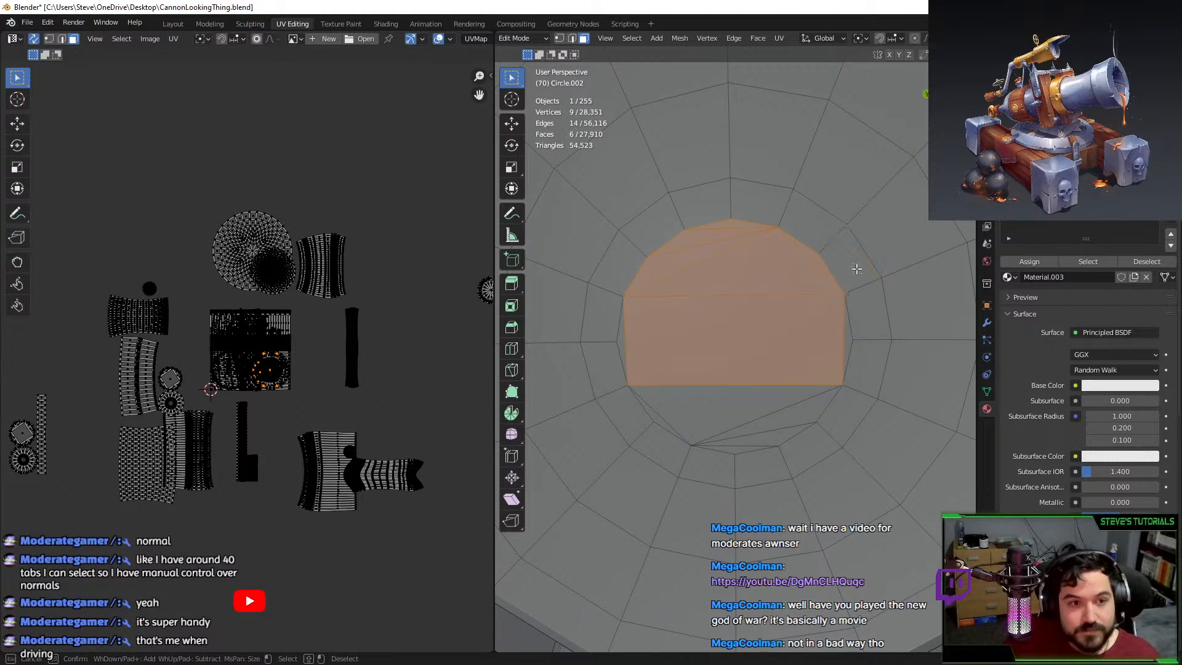
pyautogui.press('Escape')
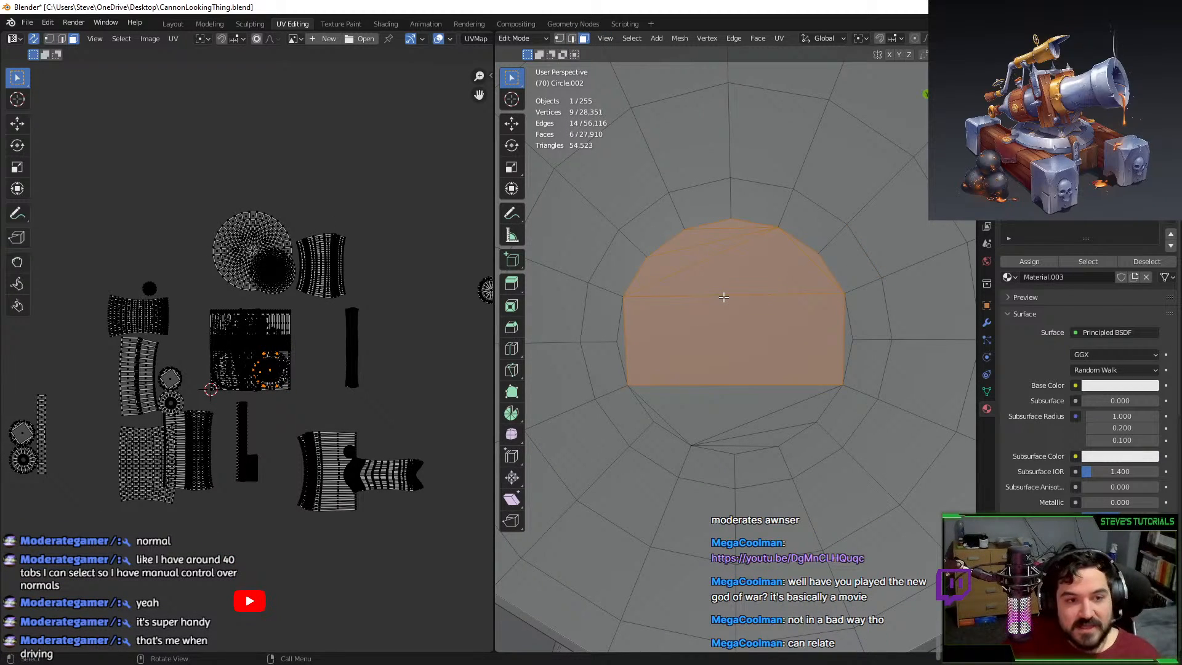
pyautogui.press('c')
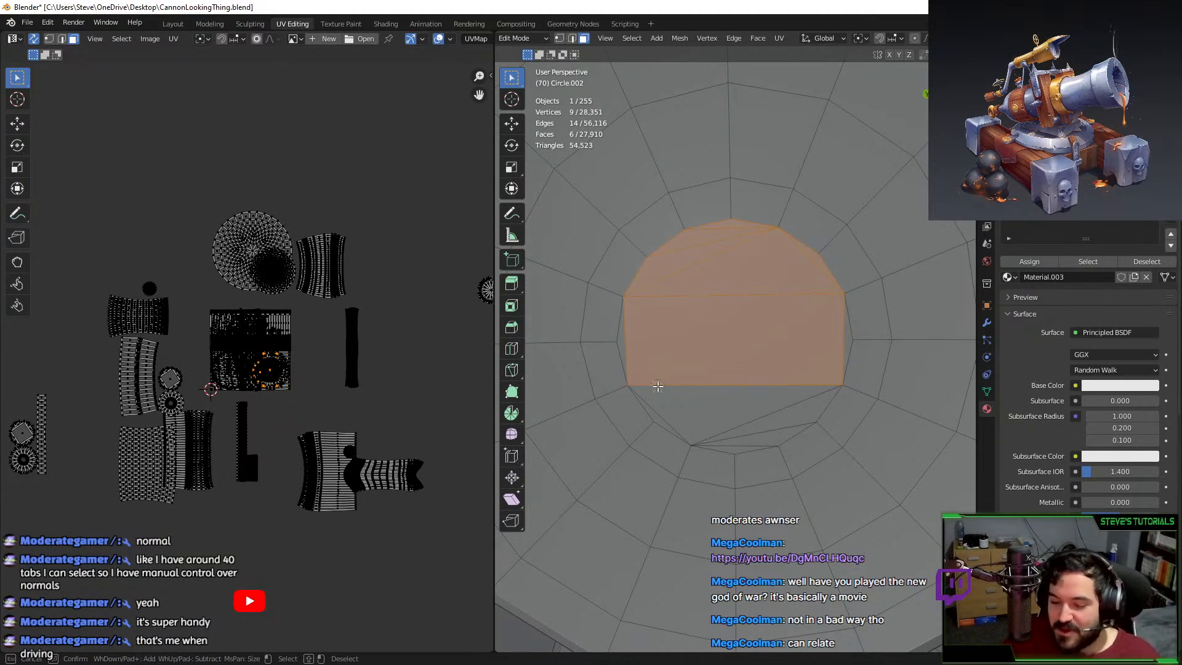
pyautogui.moveTo(634, 352)
pyautogui.mouseDown()
pyautogui.moveTo(665, 414)
pyautogui.moveTo(755, 439)
pyautogui.mouseUp()
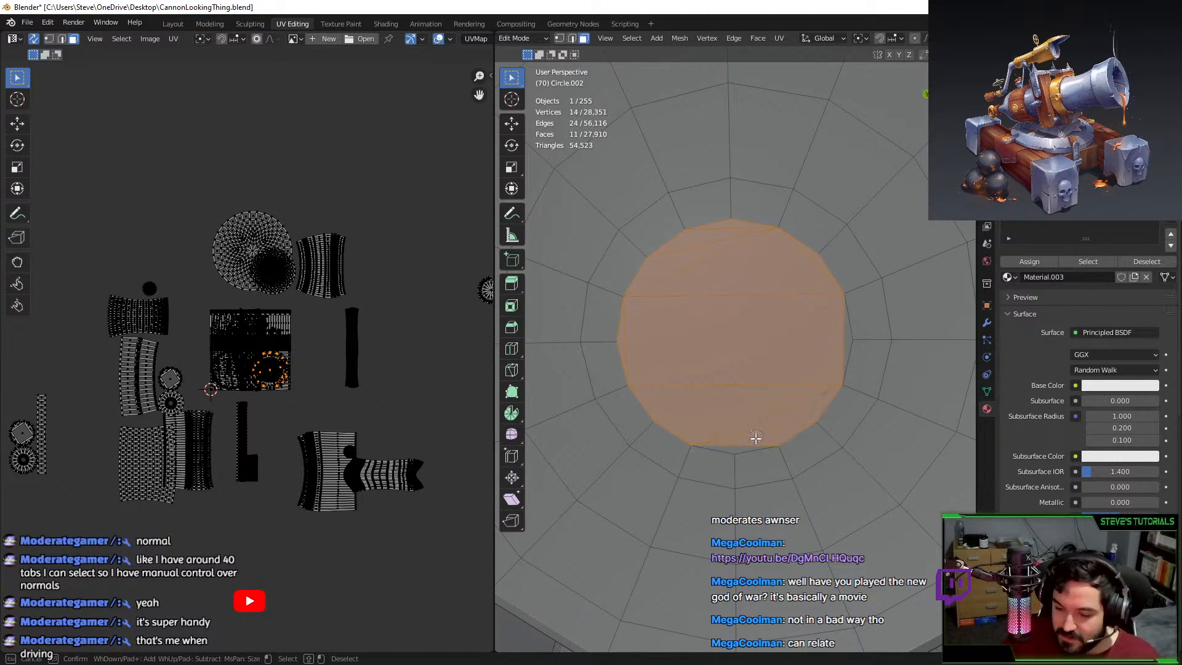
pyautogui.press('Escape')
pyautogui.press('x')
pyautogui.click(754, 350)
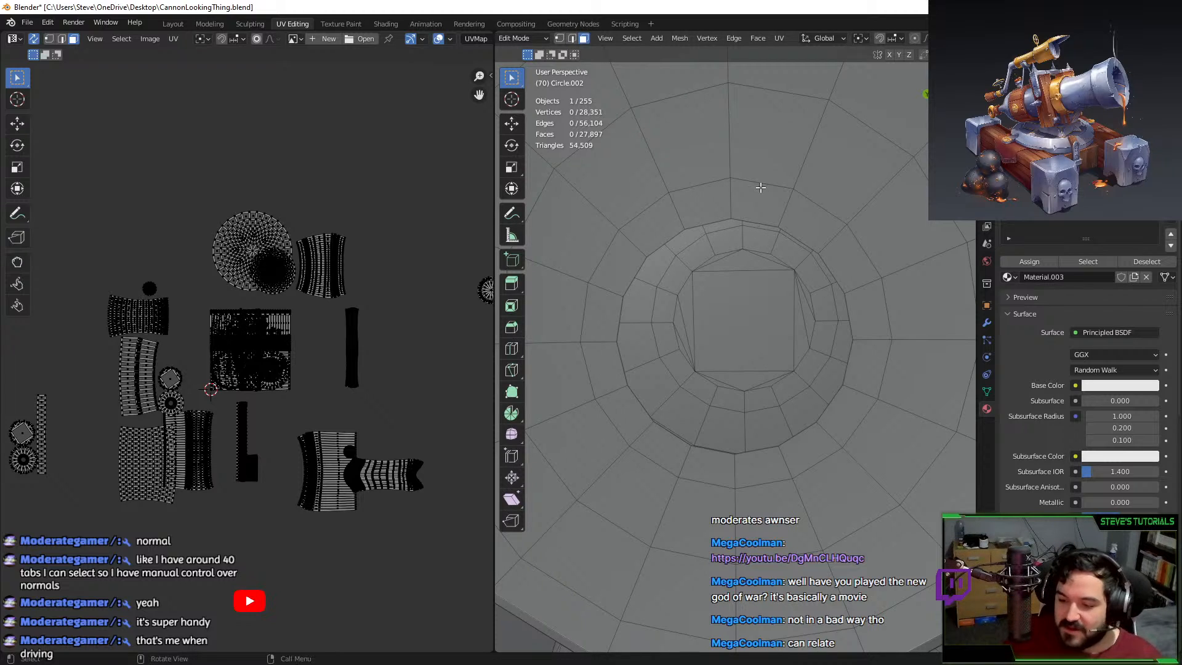
# Extrude the hole's edge loop in place and Merge it At Center into one vertex.
pyautogui.click(575, 38)
pyautogui.keyDown('alt'); pyautogui.click(708, 223); pyautogui.keyUp('alt')
pyautogui.press('e')
pyautogui.press('Escape')
pyautogui.press('F3')
pyautogui.write('me')
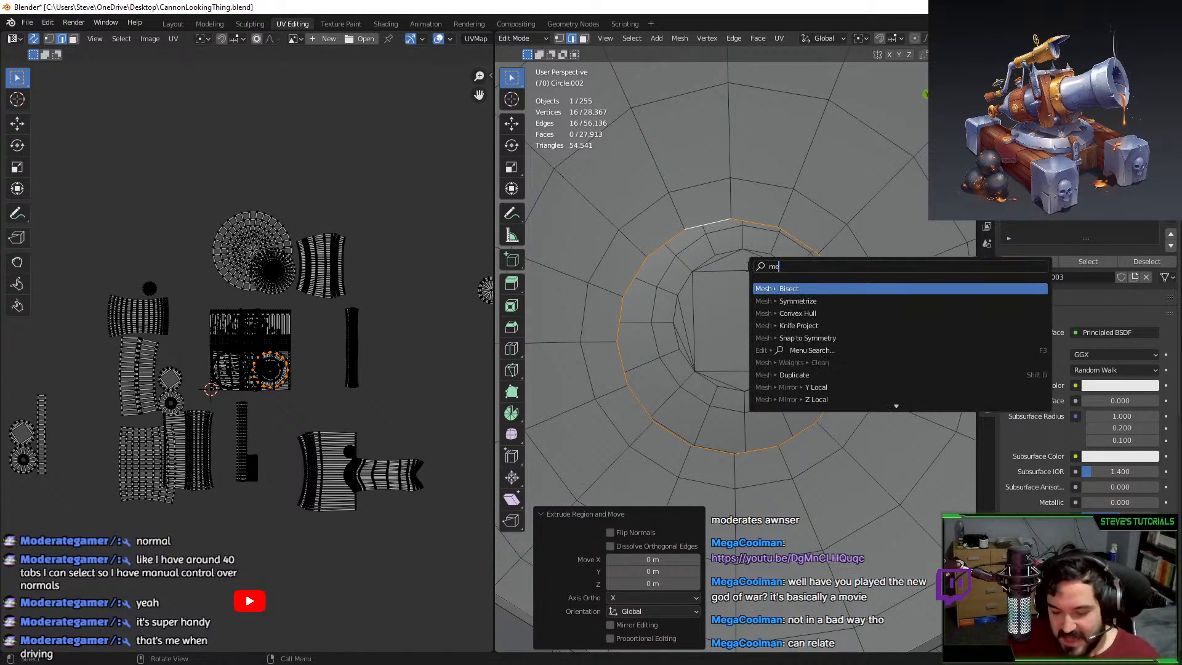
pyautogui.write('rge ce')
pyautogui.press('Return')
pyautogui.scroll(-6, 747, 267)
pyautogui.moveTo(560, 431); pyautogui.dragTo(744, 401, button='middle')
pyautogui.scroll(4, 709, 333)
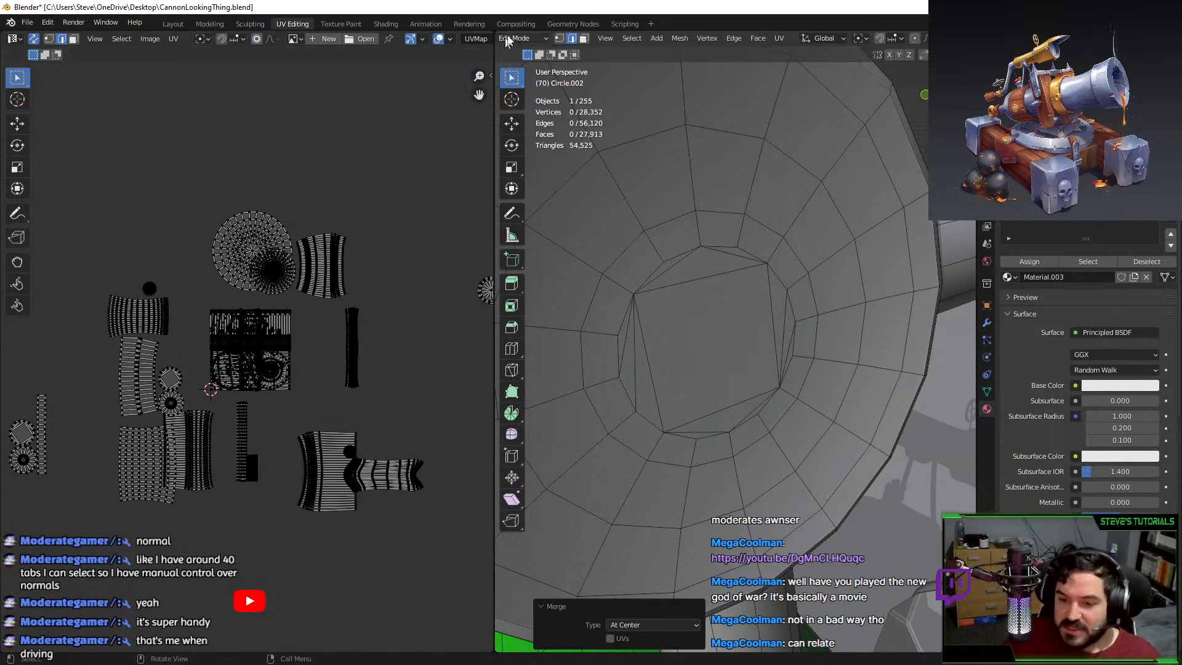
# Select the remaining centre faces of the hub and delete them.
pyautogui.click(583, 38)
pyautogui.press('c')
pyautogui.moveTo(636, 341)
pyautogui.mouseDown()
pyautogui.moveTo(643, 357)
pyautogui.moveTo(688, 282)
pyautogui.moveTo(734, 262)
pyautogui.mouseUp()
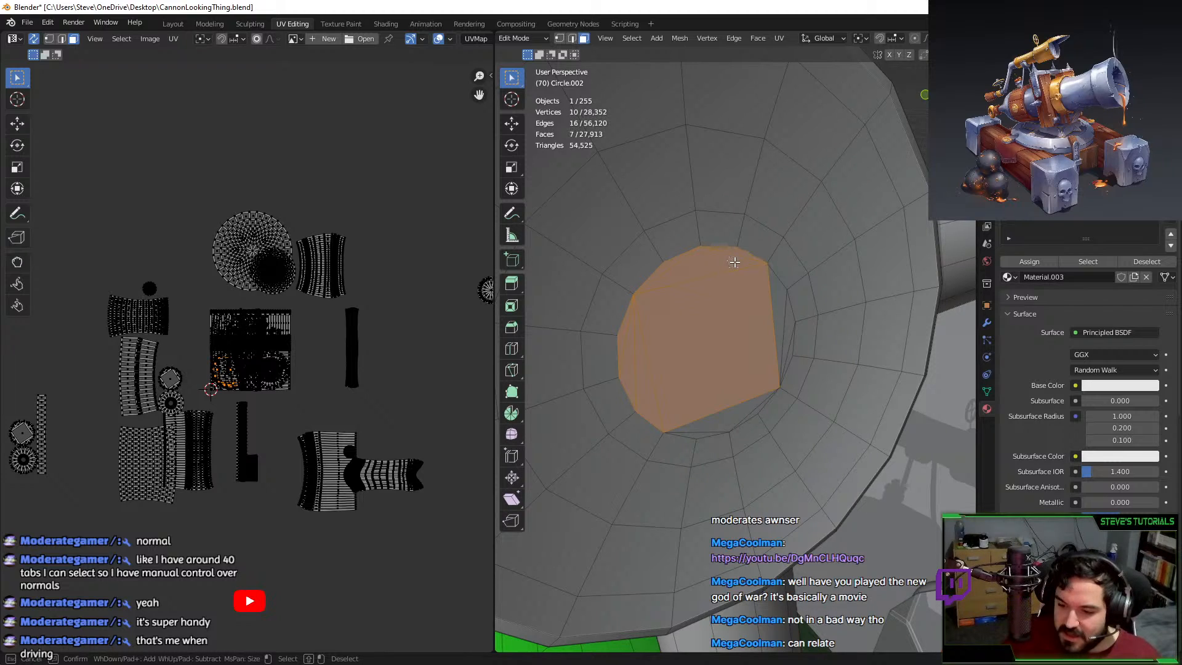
pyautogui.moveTo(765, 303); pyautogui.dragTo(784, 348)
pyautogui.moveTo(728, 400); pyautogui.dragTo(698, 421)
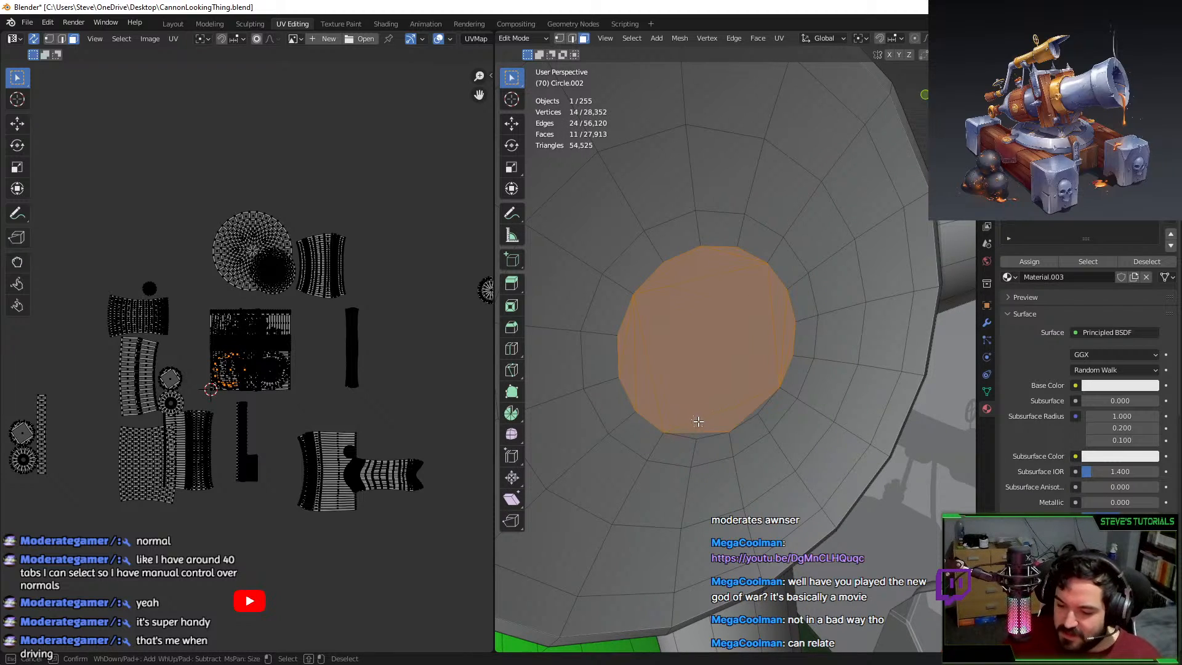
pyautogui.press('Escape')
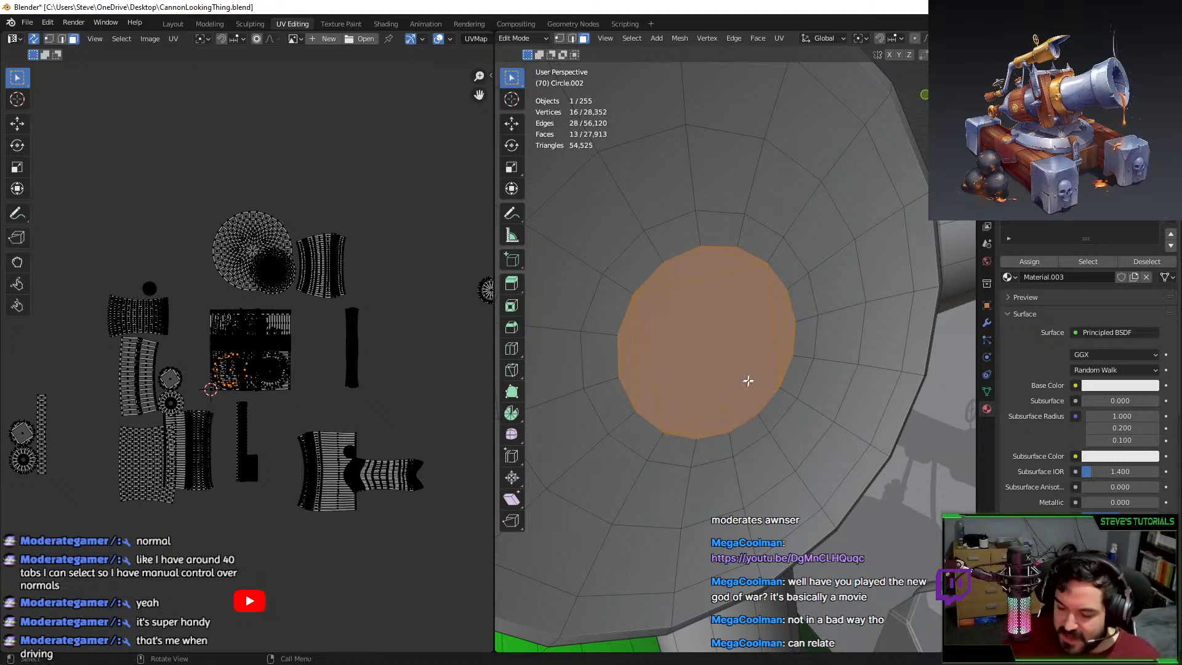
pyautogui.press('x')
pyautogui.click(764, 321)
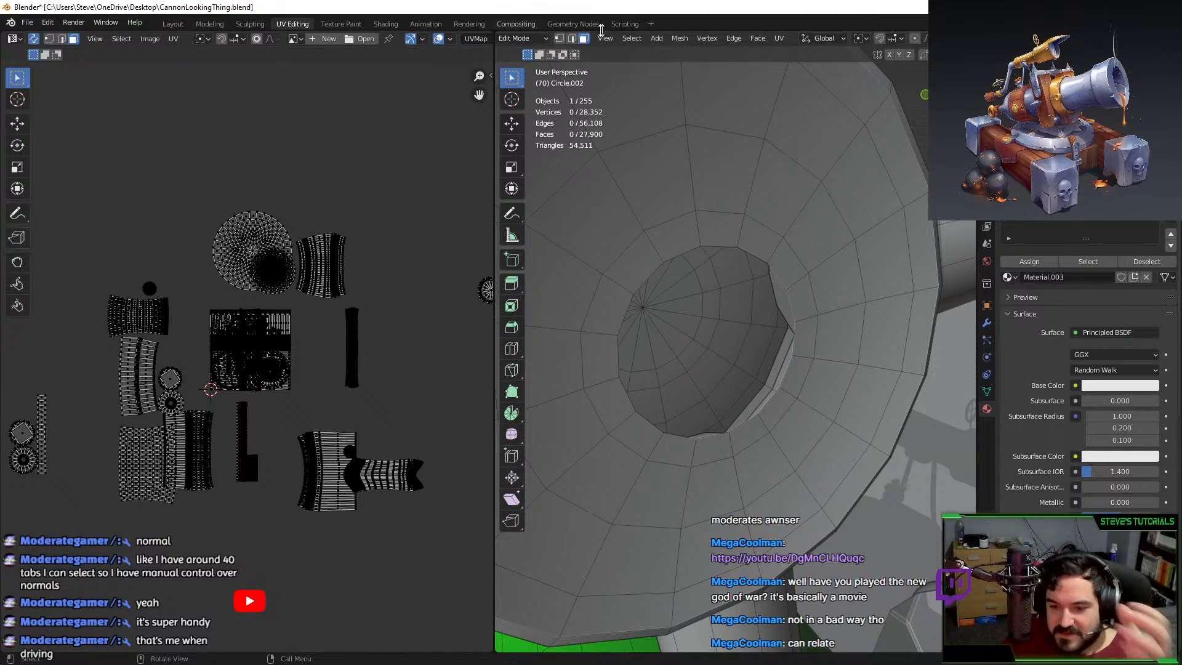
# Extrude the new hole's loop in place and merge it at center into a single pole.
pyautogui.click(571, 38)
pyautogui.keyDown('alt'); pyautogui.click(724, 243); pyautogui.keyUp('alt')
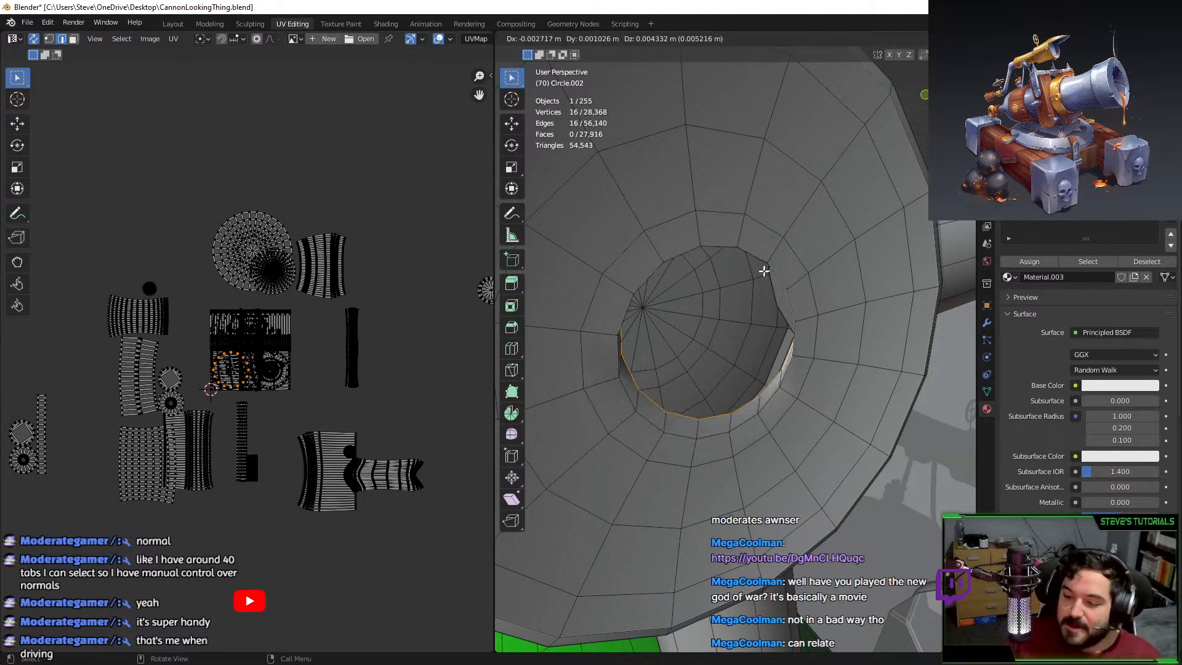
pyautogui.press('e')
pyautogui.press('Escape')
pyautogui.press('F3')
pyautogui.write('merge')
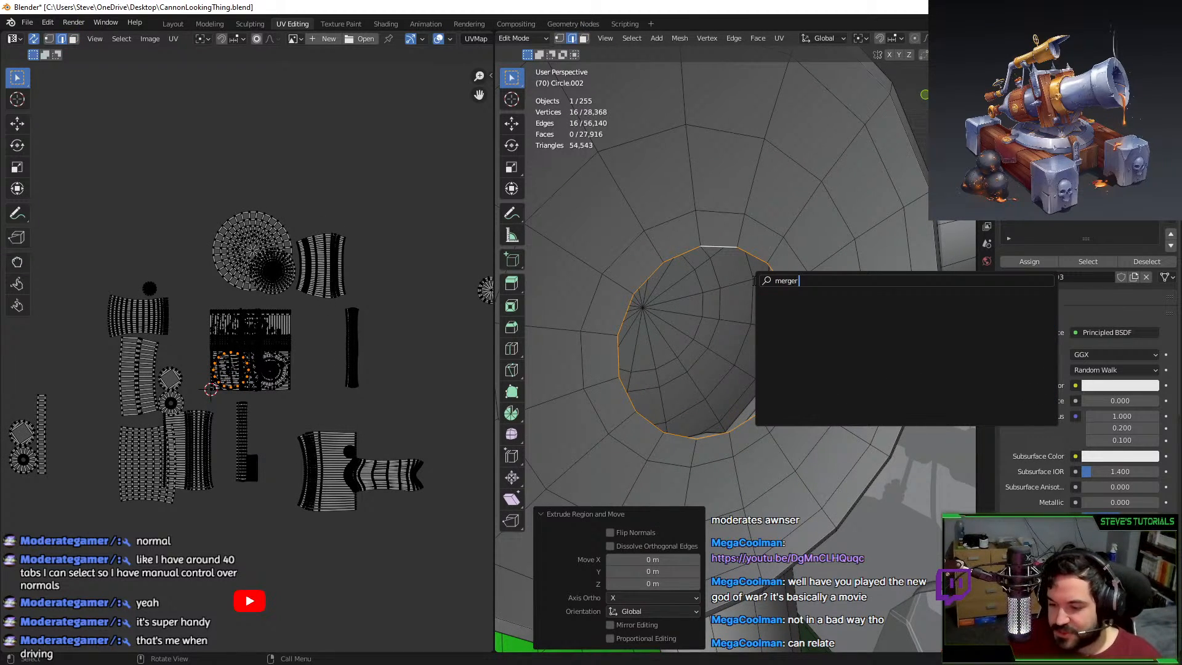
pyautogui.press('Down')
pyautogui.press('Return')
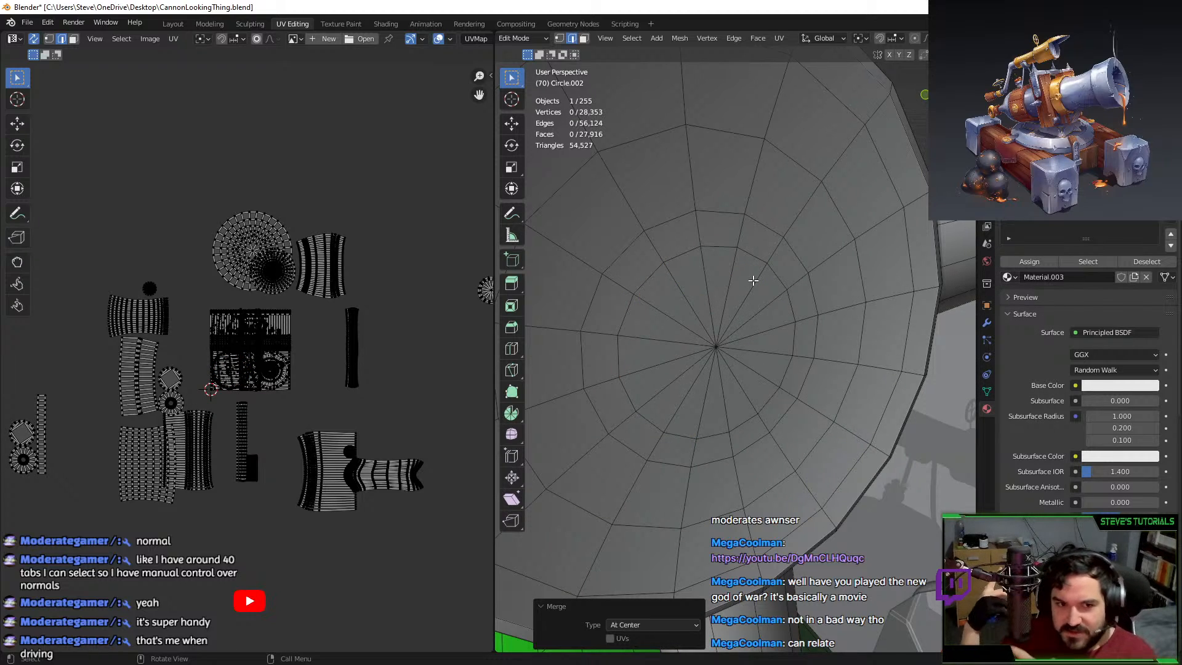
# Select the hub's front rim loop and a second rim loop.
pyautogui.scroll(-6, 751, 271)
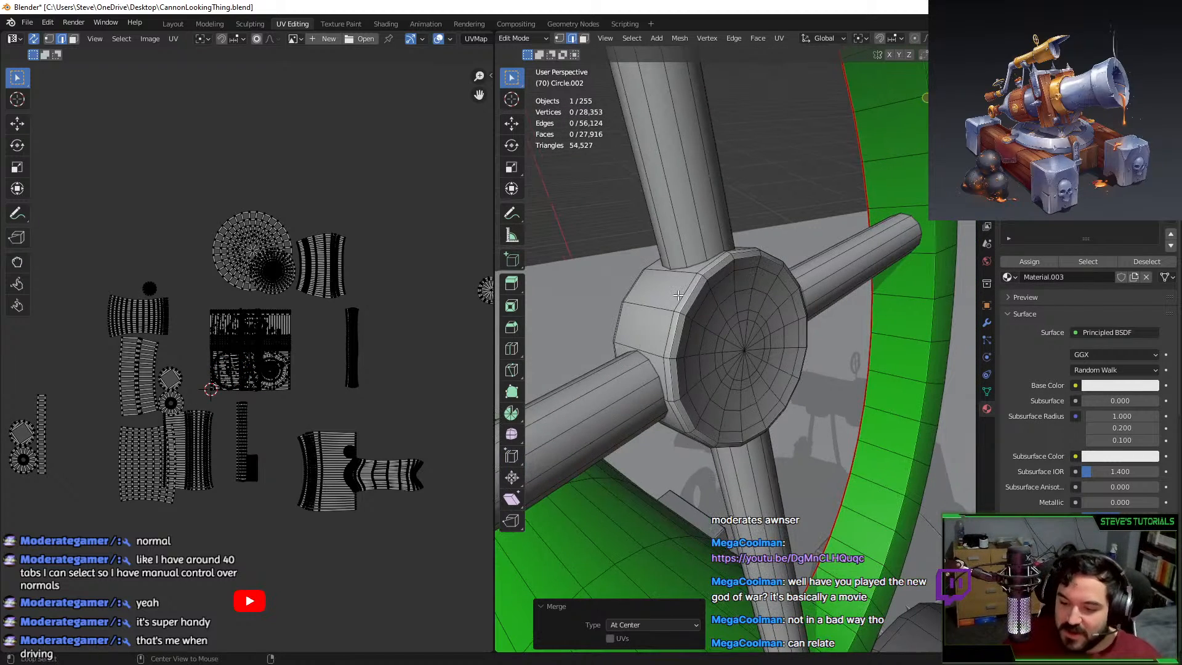
pyautogui.keyDown('alt'); pyautogui.click(695, 375); pyautogui.keyUp('alt')
pyautogui.moveTo(696, 376); pyautogui.dragTo(689, 325, button='middle')
pyautogui.keyDown('alt'); pyautogui.keyDown('shift'); pyautogui.click(643, 371); pyautogui.keyUp('shift'); pyautogui.keyUp('alt')
pyautogui.moveTo(643, 372); pyautogui.dragTo(736, 381, button='middle')
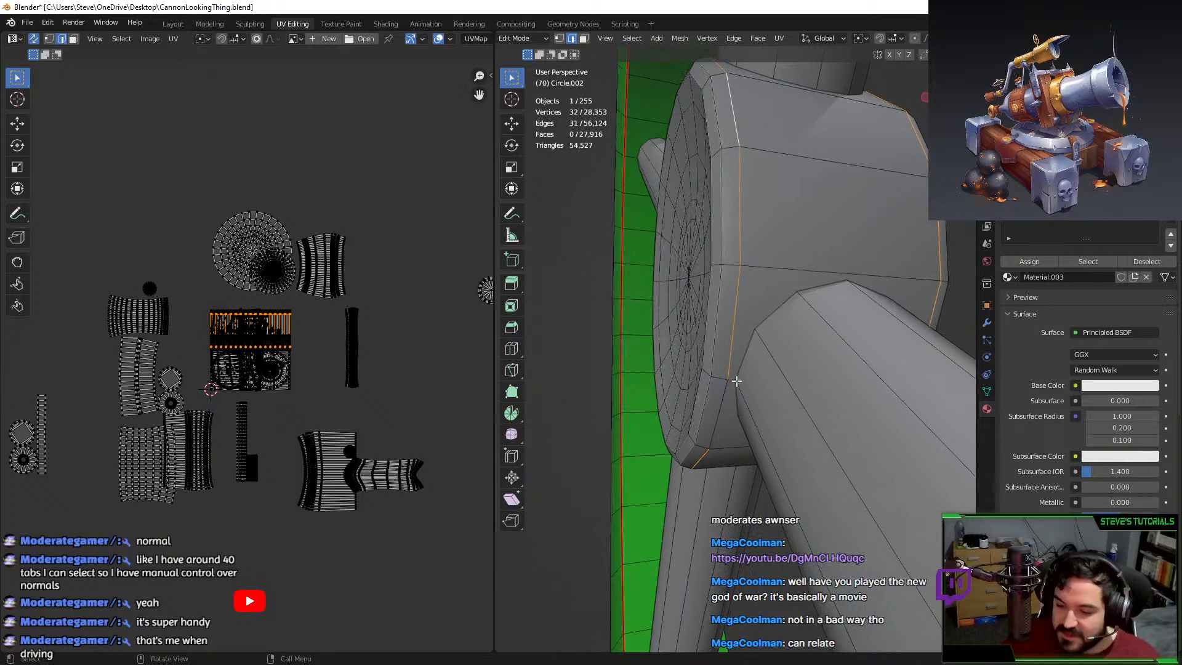
# Mark the selected hub rim loops as seams.
pyautogui.press('F3')
pyautogui.write('mark seam')
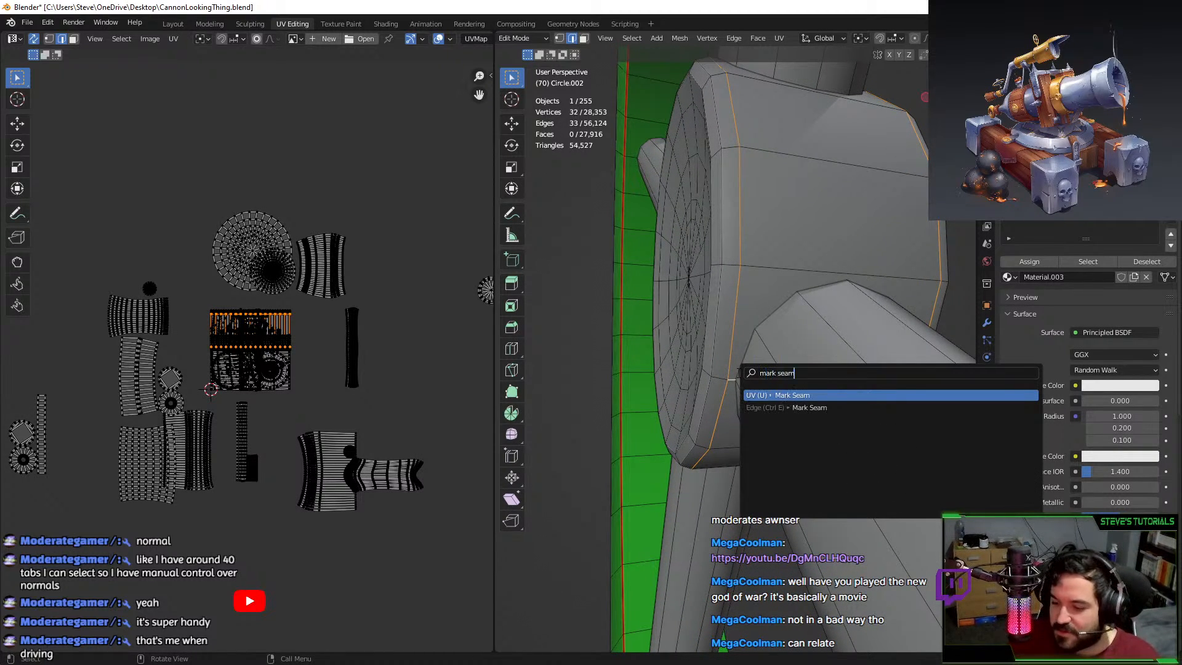
pyautogui.press('Return')
pyautogui.hotkey('ctrl', 'l')
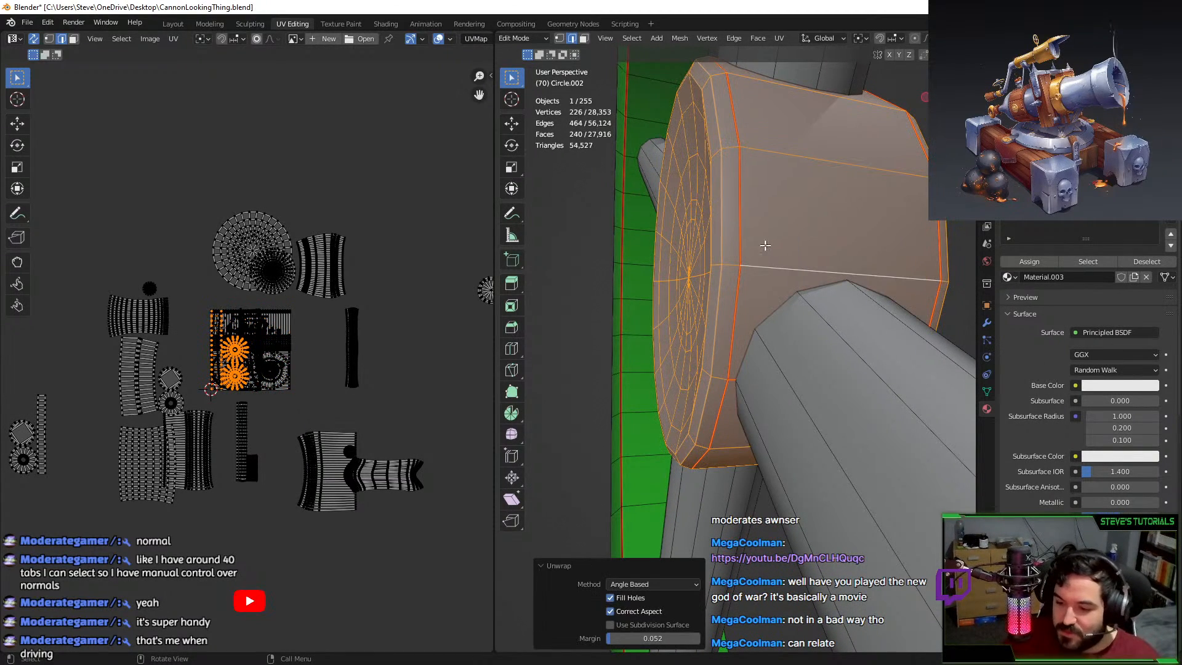
# Select edges running along each spoke and mark them as seams.
pyautogui.moveTo(756, 259); pyautogui.dragTo(773, 460, button='middle')
pyautogui.scroll(-5, 852, 344)
pyautogui.keyDown('alt'); pyautogui.click(757, 465); pyautogui.keyUp('alt')
pyautogui.keyDown('alt'); pyautogui.keyDown('shift'); pyautogui.click(811, 312); pyautogui.keyUp('shift'); pyautogui.keyUp('alt')
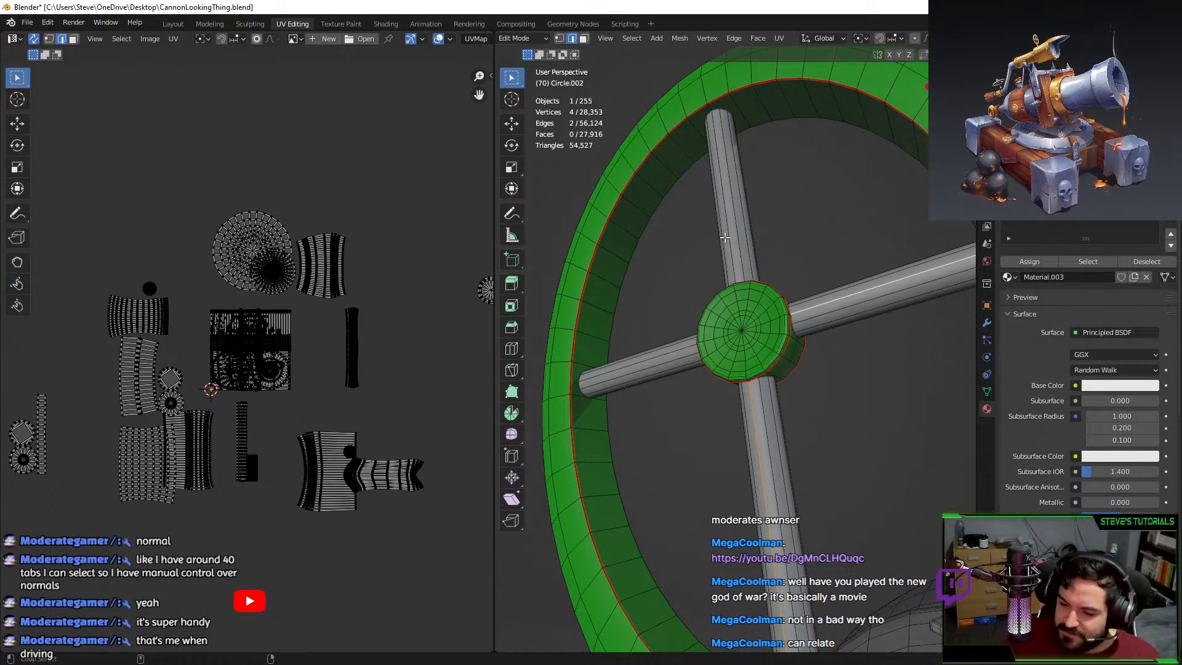
pyautogui.keyDown('alt'); pyautogui.keyDown('shift'); pyautogui.click(728, 243); pyautogui.keyUp('shift'); pyautogui.keyUp('alt')
pyautogui.keyDown('alt'); pyautogui.keyDown('shift'); pyautogui.click(627, 369); pyautogui.keyUp('shift'); pyautogui.keyUp('alt')
pyautogui.scroll(-2, 640, 386)
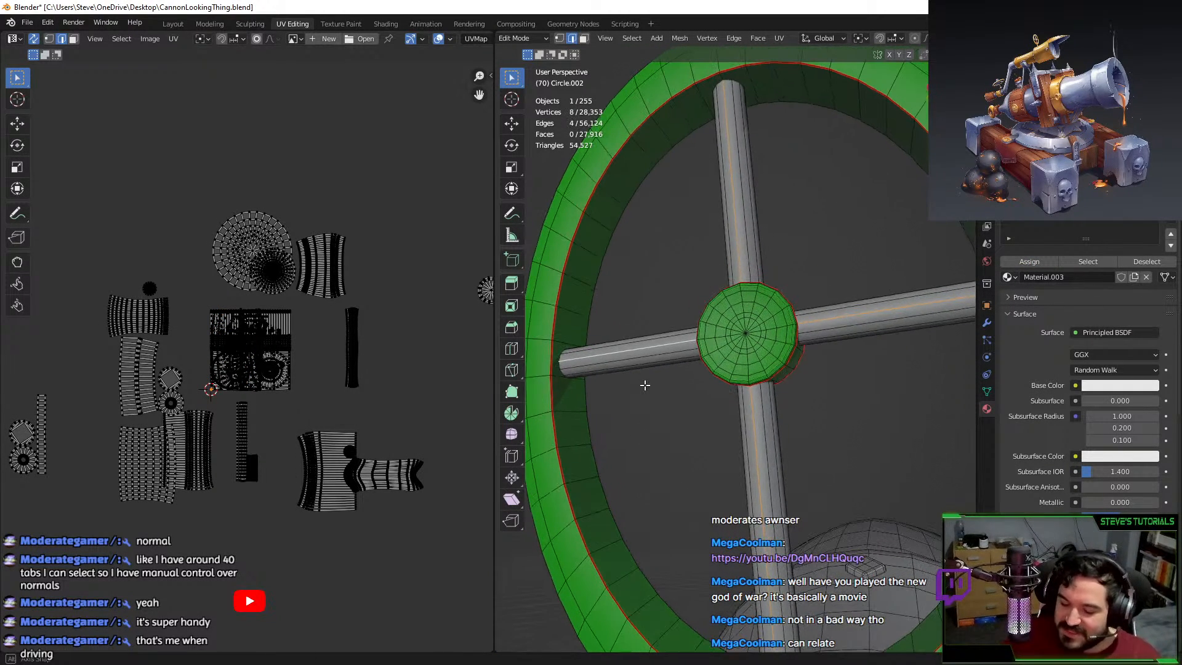
pyautogui.moveTo(651, 421); pyautogui.dragTo(747, 503, button='middle')
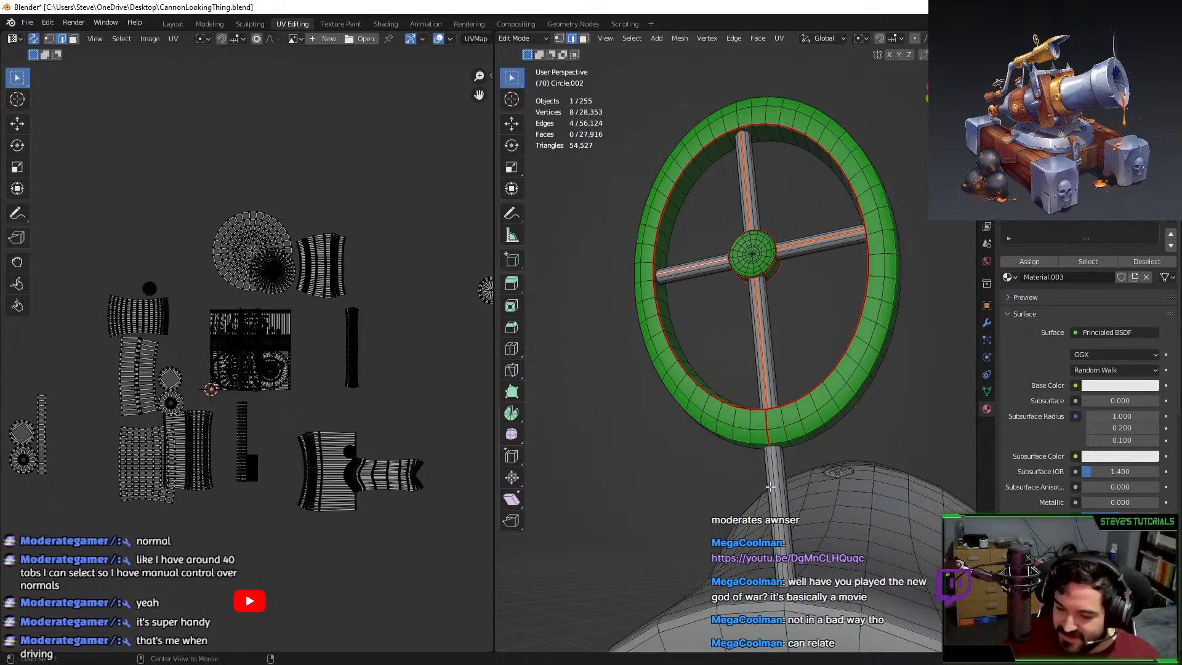
pyautogui.click(770, 487)
pyautogui.rightClick(782, 472)
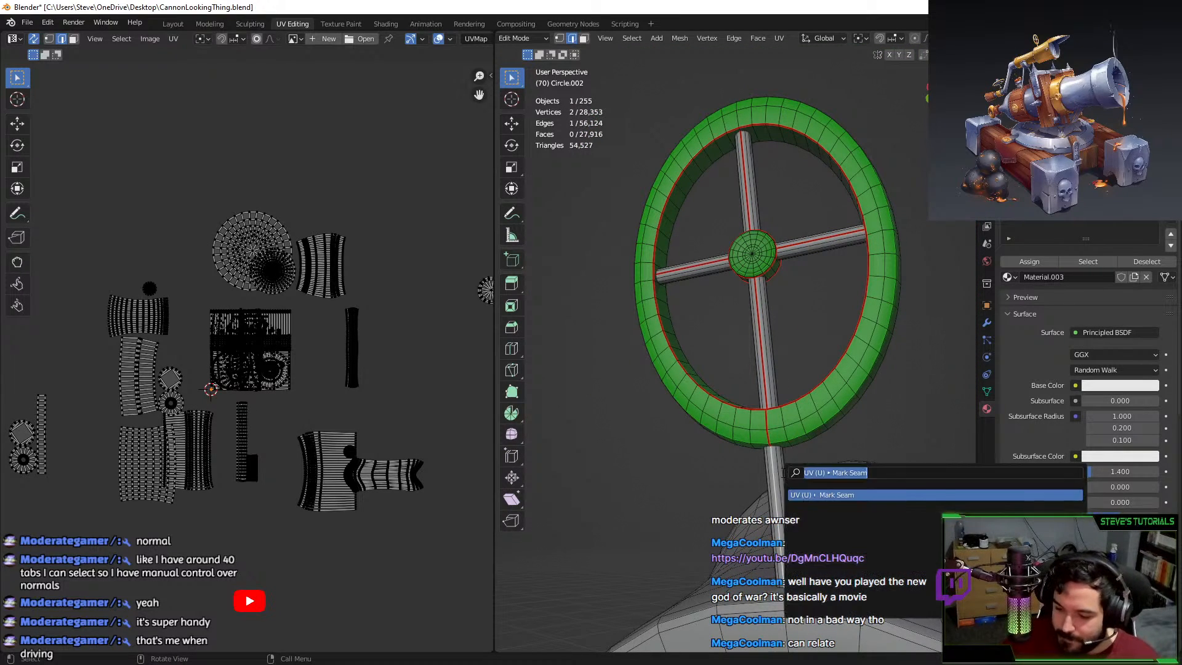
pyautogui.click(782, 472)
# Select the linked spokes, hub and stem, assign Material.003, unwrap them and move the island.
pyautogui.press('l')
pyautogui.press('l')
pyautogui.press('l')
pyautogui.press('l')
pyautogui.press('l')
pyautogui.press('l')
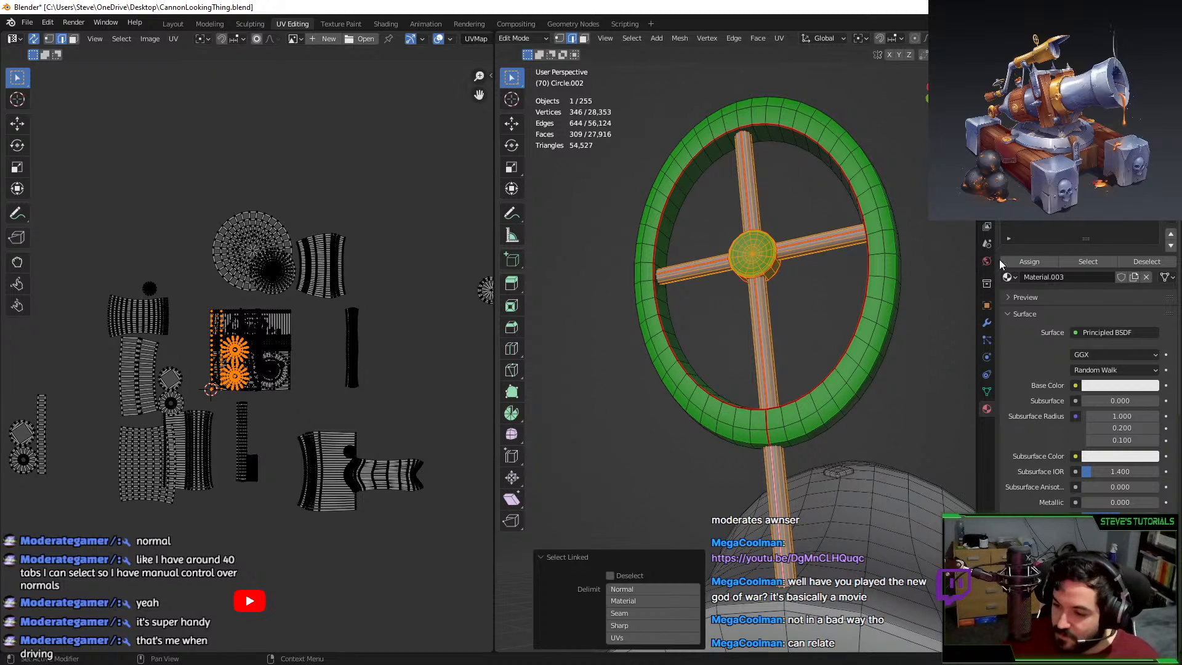
pyautogui.click(1016, 261)
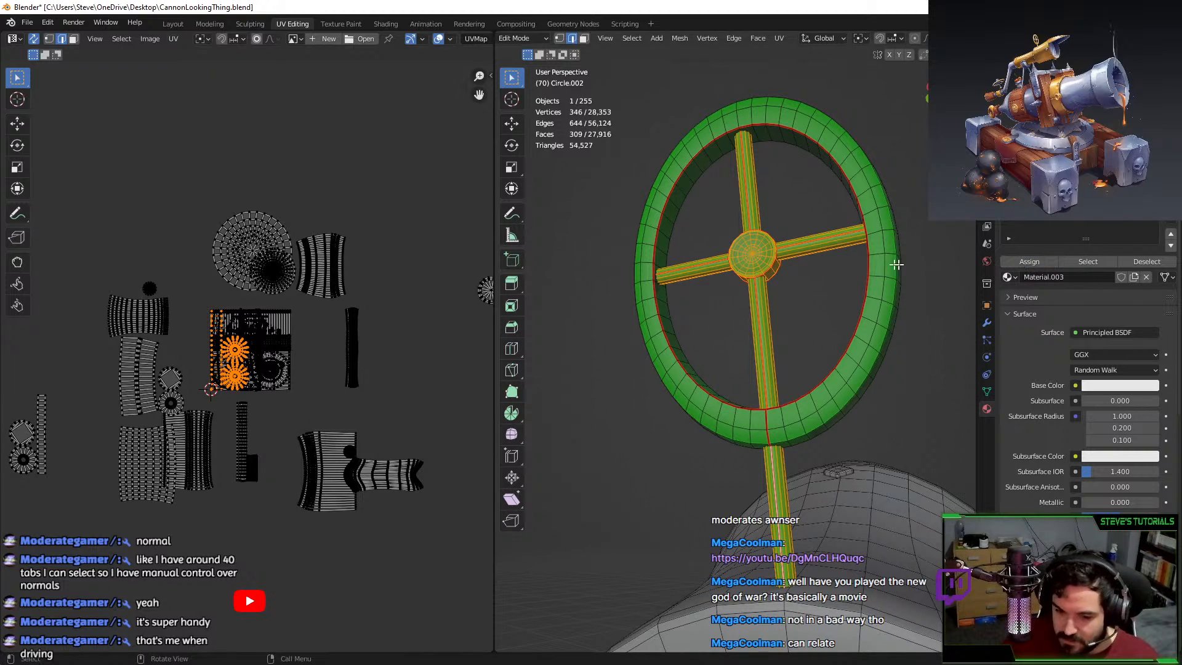
pyautogui.press('u')
pyautogui.click(825, 264)
pyautogui.press('g')
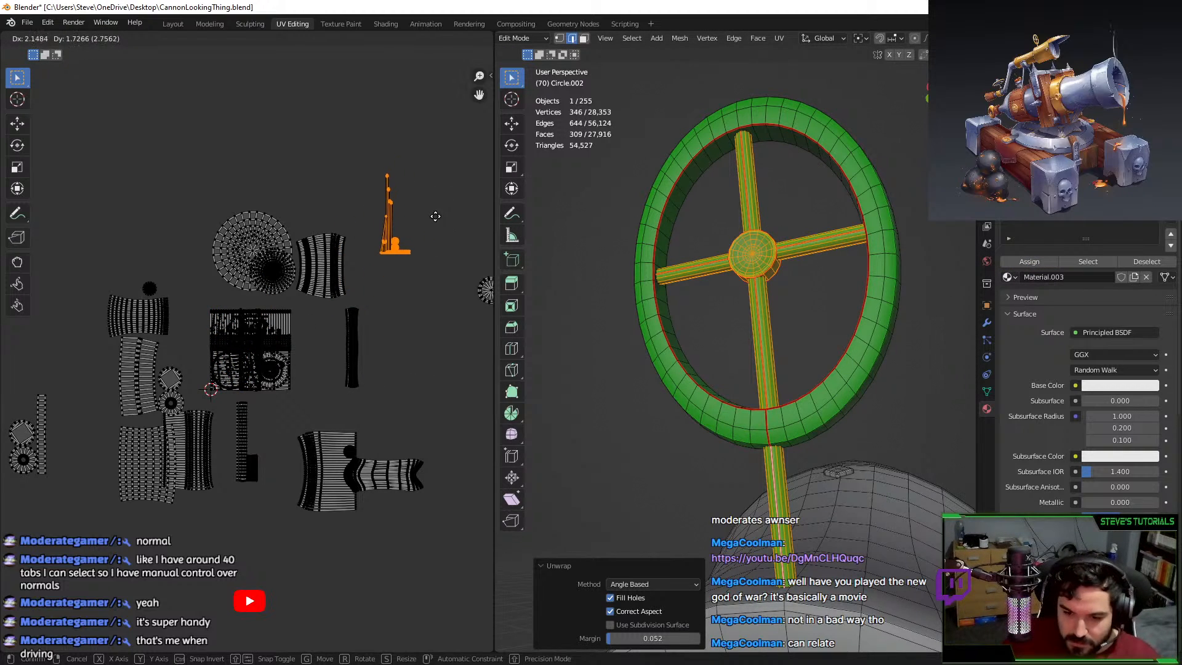
pyautogui.click(435, 216)
# Select the stem's UV island, frame it and hide everything except the stem.
pyautogui.moveTo(403, 239); pyautogui.dragTo(301, 339, button='middle')
pyautogui.scroll(5, 298, 341)
pyautogui.moveTo(335, 303); pyautogui.dragTo(261, 369, button='middle')
pyautogui.scroll(3, 249, 363)
pyautogui.click(210, 423)
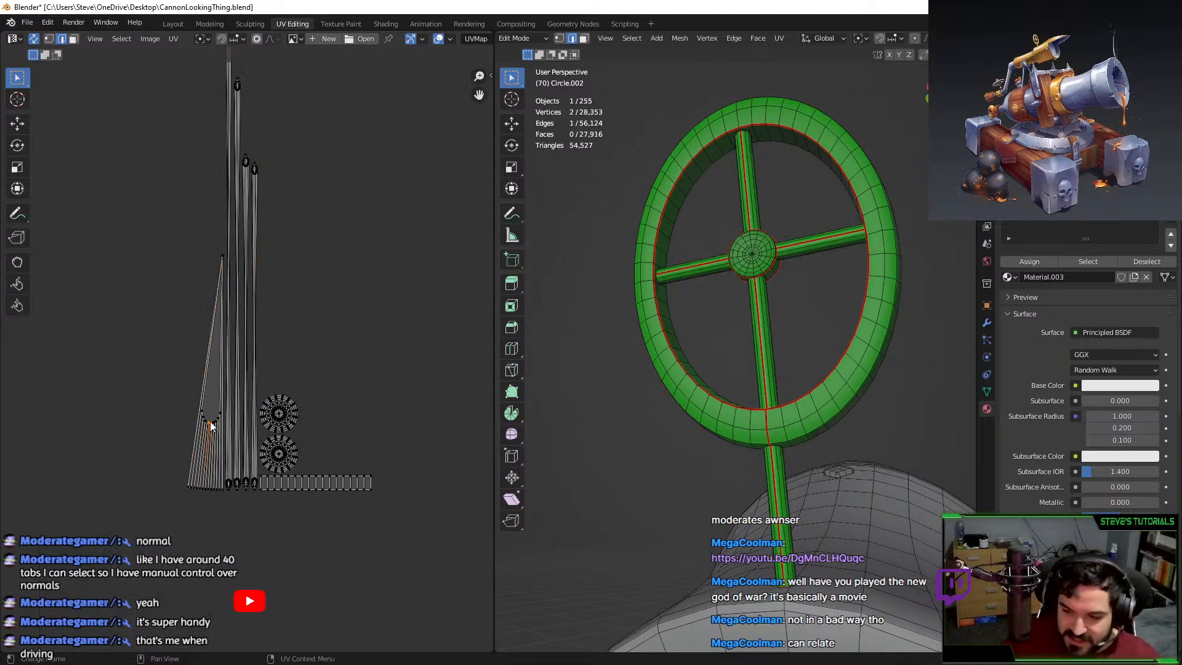
pyautogui.press('l')
pyautogui.press('KP_Decimal')
pyautogui.hotkey('shift', 'h')
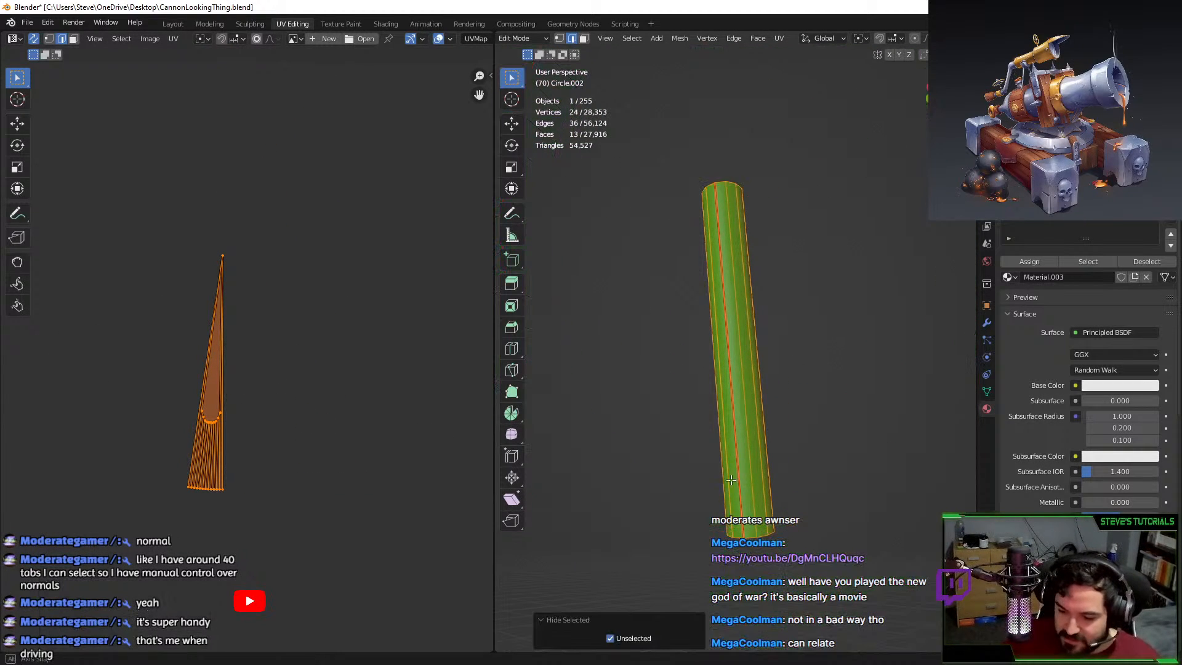
pyautogui.moveTo(731, 480); pyautogui.dragTo(737, 432, button='middle')
# Delete the stem's top face.
pyautogui.moveTo(701, 271); pyautogui.dragTo(724, 345, button='middle')
pyautogui.click(735, 187)
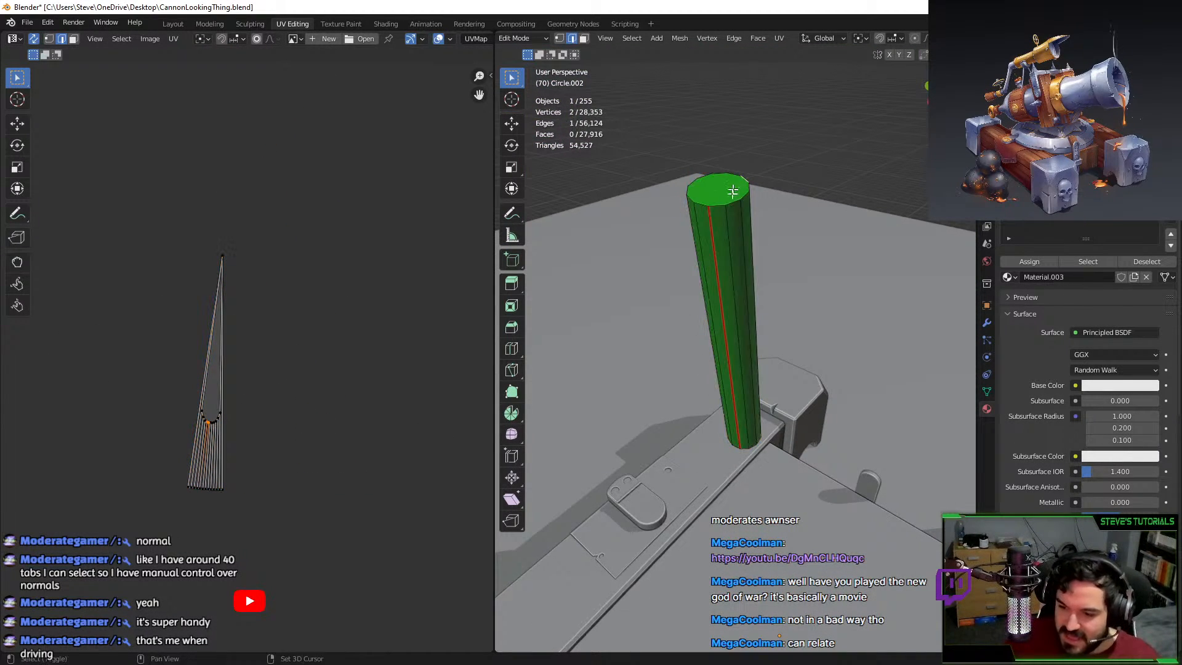
pyautogui.keyDown('shift'); pyautogui.moveTo(732, 192); pyautogui.dragTo(728, 213, button='middle'); pyautogui.keyUp('shift')
pyautogui.click(583, 38)
pyautogui.click(711, 215)
pyautogui.press('x')
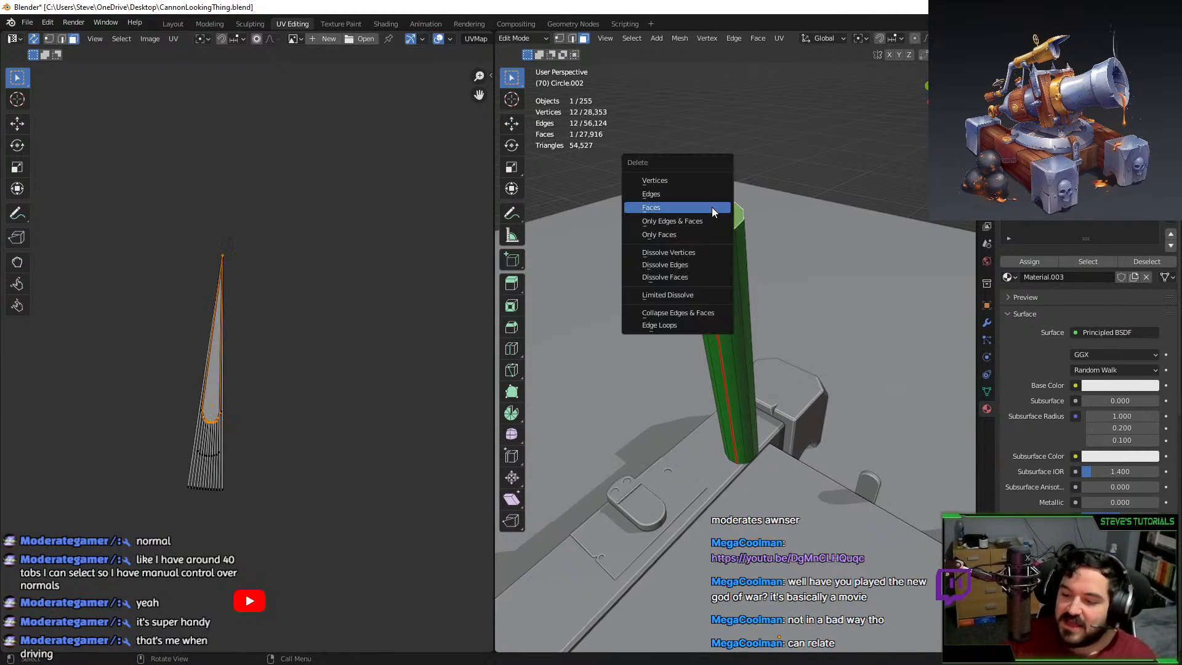
pyautogui.click(709, 208)
# Reveal the wheel, select the spokes as linked pieces and isolate them.
pyautogui.hotkey('alt', 'h')
pyautogui.click(817, 161)
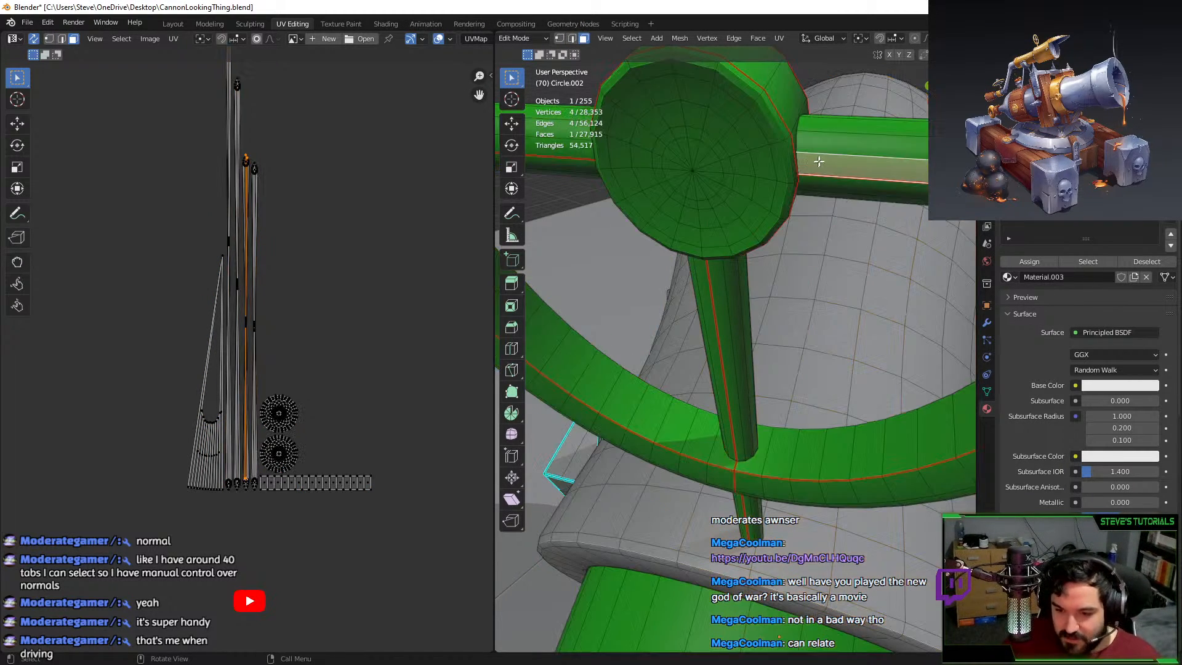
pyautogui.press('l')
pyautogui.scroll(-2, 586, 152)
pyautogui.press('l')
pyautogui.press('l')
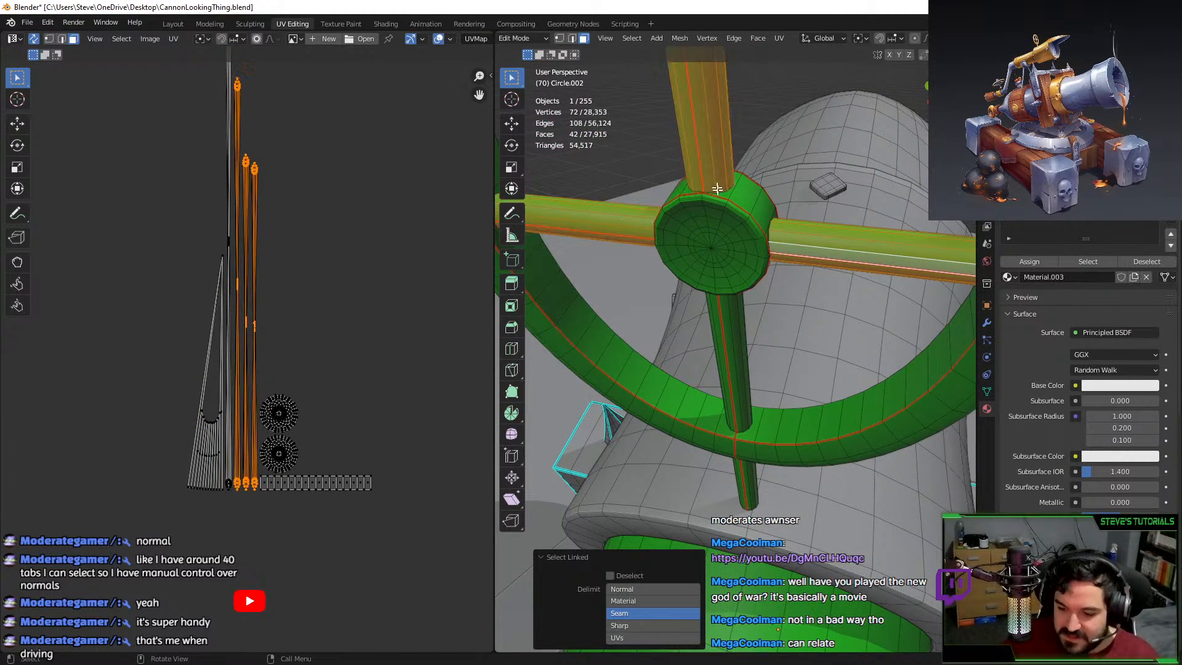
pyautogui.scroll(-1, 720, 209)
pyautogui.moveTo(714, 372); pyautogui.dragTo(723, 345, button='middle')
pyautogui.hotkey('shift', 'h')
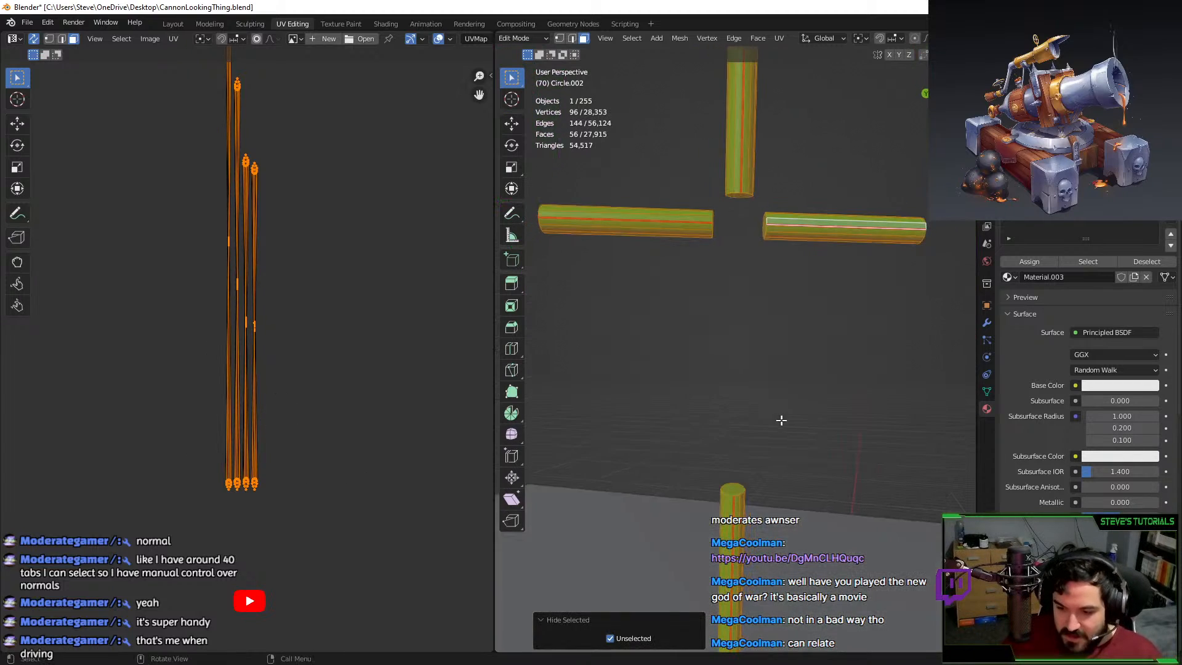
pyautogui.moveTo(780, 416); pyautogui.dragTo(707, 175, button='middle')
# Select the end cap faces of all the spokes.
pyautogui.hotkey('alt', 'a')
pyautogui.moveTo(705, 229); pyautogui.dragTo(601, 198, button='middle')
pyautogui.click(725, 211)
pyautogui.keyDown('shift'); pyautogui.click(691, 226); pyautogui.keyUp('shift')
pyautogui.keyDown('shift'); pyautogui.click(768, 229); pyautogui.keyUp('shift')
pyautogui.keyDown('shift'); pyautogui.click(594, 185); pyautogui.keyUp('shift')
pyautogui.moveTo(692, 190); pyautogui.dragTo(797, 271, button='middle')
pyautogui.keyDown('shift'); pyautogui.click(862, 408); pyautogui.keyUp('shift')
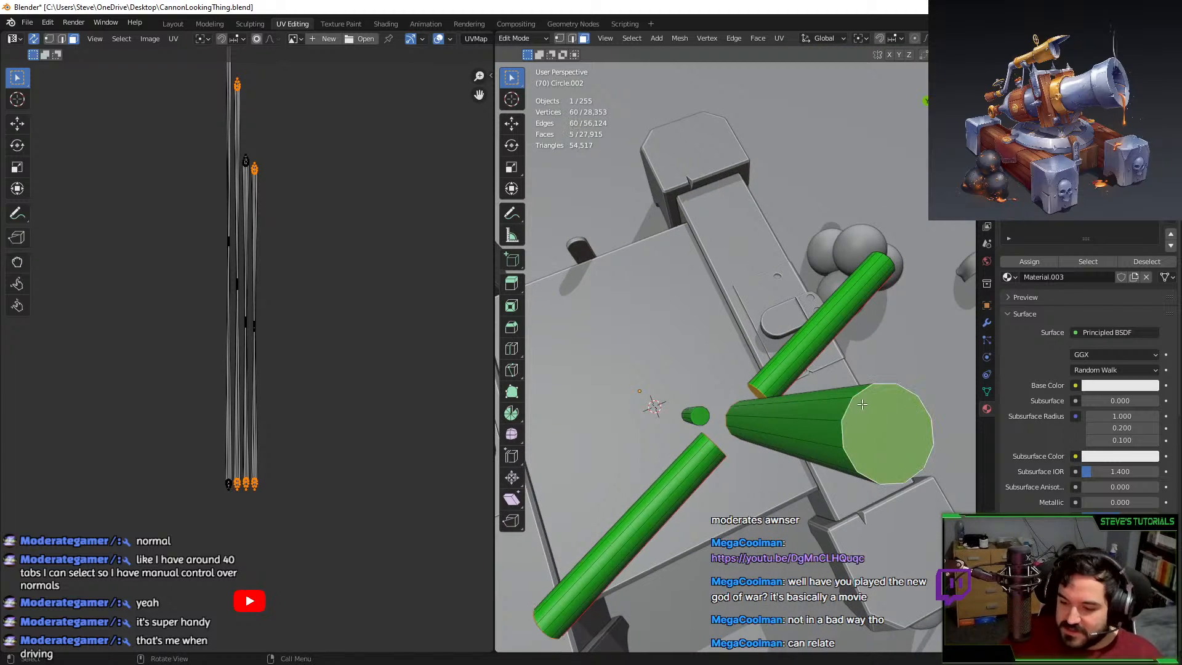
pyautogui.moveTo(862, 408); pyautogui.dragTo(787, 295, button='middle')
pyautogui.keyDown('shift'); pyautogui.click(784, 292); pyautogui.keyUp('shift')
pyautogui.keyDown('shift'); pyautogui.click(707, 466); pyautogui.keyUp('shift')
pyautogui.moveTo(707, 467); pyautogui.dragTo(722, 399, button='middle')
pyautogui.keyDown('shift'); pyautogui.click(717, 477); pyautogui.keyUp('shift')
# Reveal all geometry, select the spokes as linked pieces and unwrap them.
pyautogui.hotkey('alt', 'h')
pyautogui.moveTo(735, 332); pyautogui.dragTo(690, 301, button='middle')
pyautogui.hotkey('alt', 'a')
pyautogui.press('l')
pyautogui.press('l')
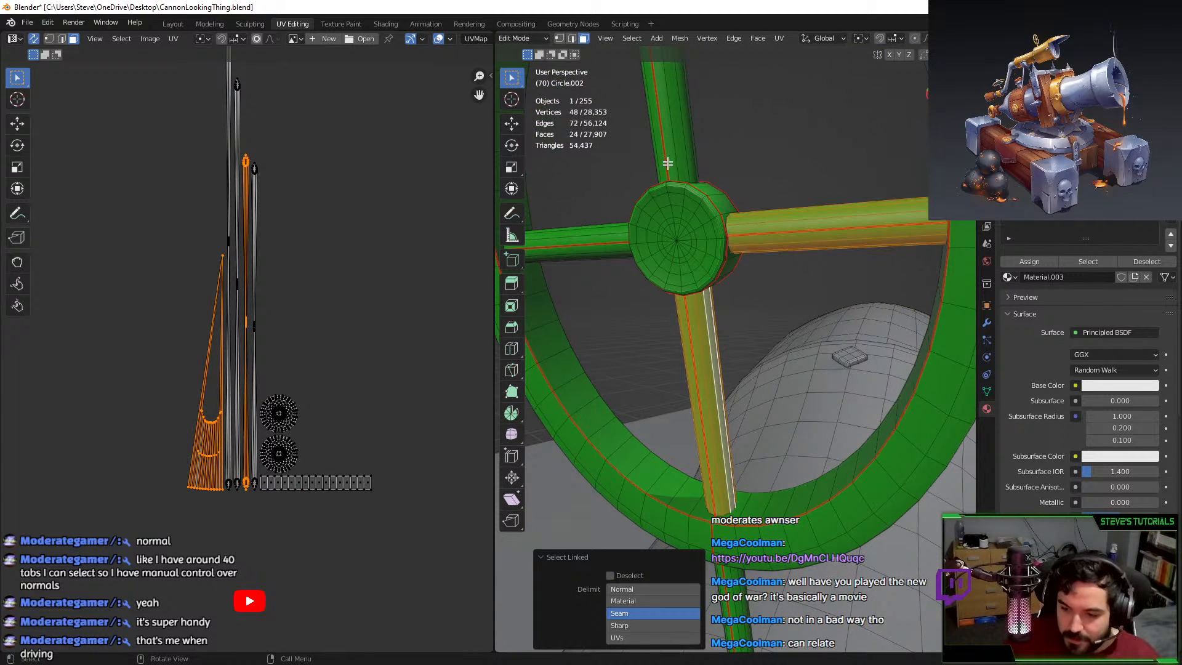
pyautogui.press('l')
pyautogui.press('l')
pyautogui.scroll(-4, 586, 261)
pyautogui.press('l')
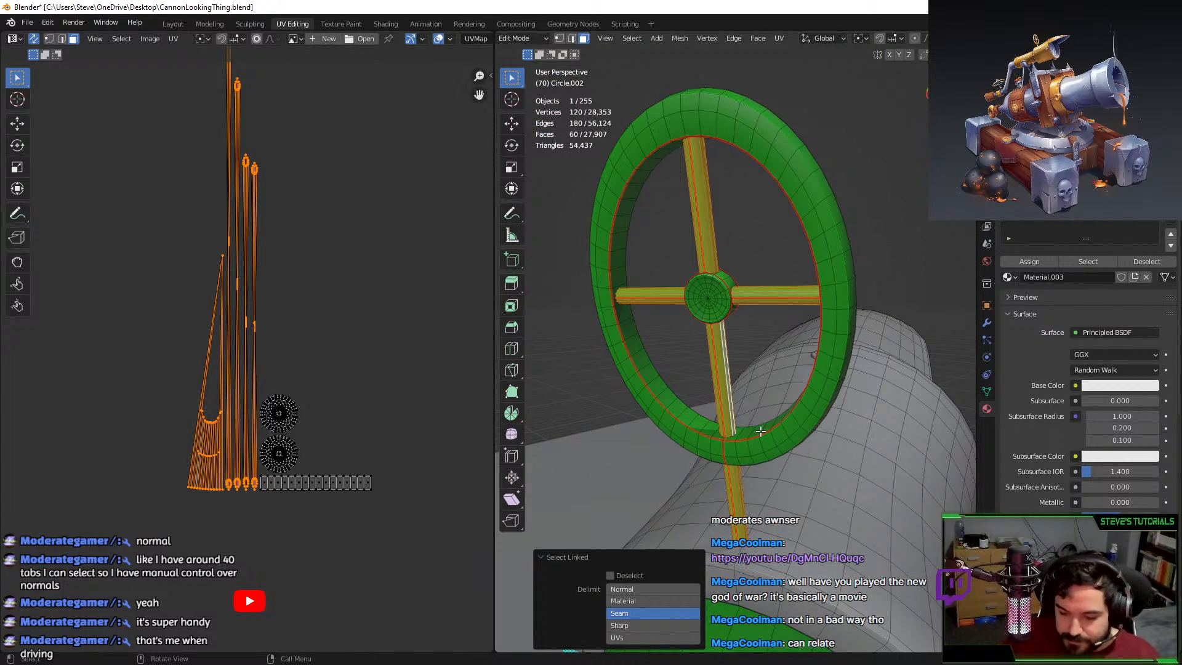
pyautogui.press('u')
pyautogui.click(770, 422)
# Move the new spoke UV islands up beside the other islands in the UV layout.
pyautogui.scroll(-5, 330, 393)
pyautogui.press('g')
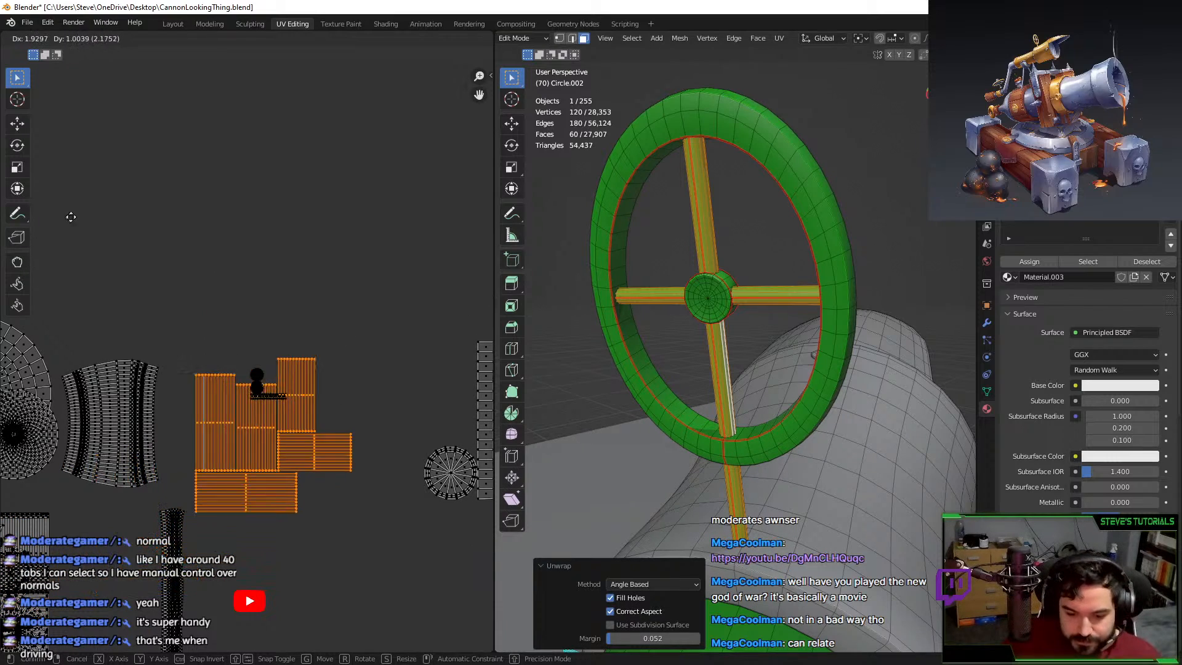
pyautogui.click(93, 197)
pyautogui.press('g')
pyautogui.click(286, 435)
pyautogui.moveTo(287, 435); pyautogui.dragTo(252, 399, button='middle')
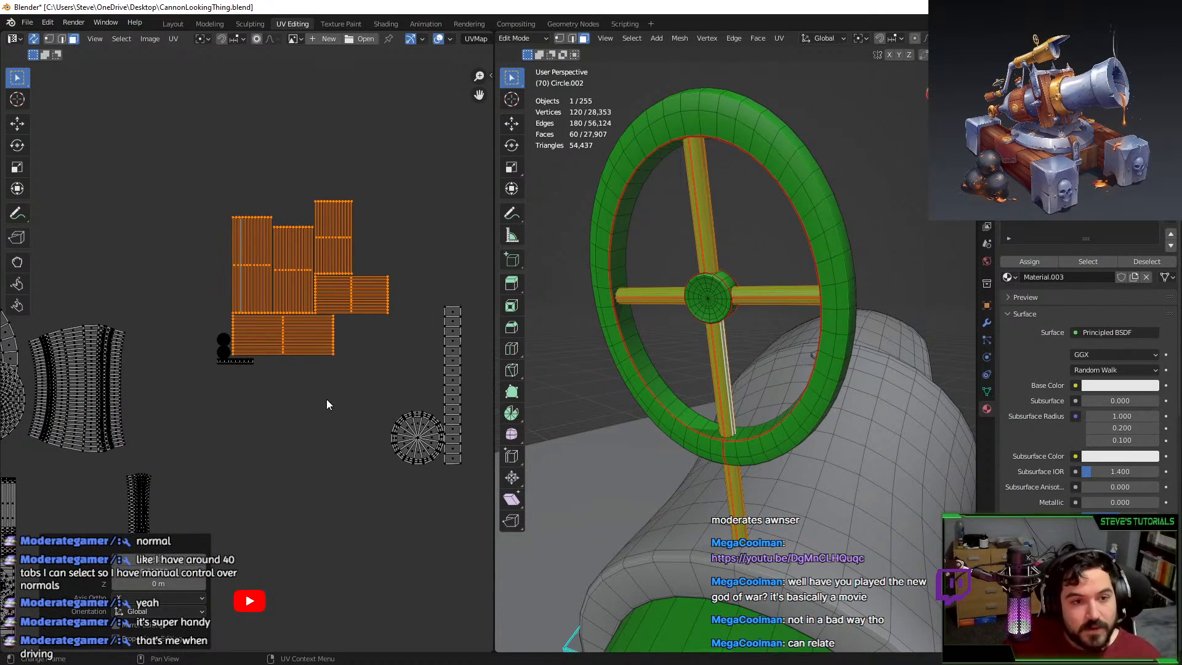
pyautogui.scroll(-3, 918, 470)
# Select the whole linked flared mouth piece of the cannon.
pyautogui.moveTo(918, 471); pyautogui.dragTo(861, 449, button='middle')
pyautogui.click(617, 356)
pyautogui.moveTo(617, 356); pyautogui.dragTo(607, 354, button='middle')
pyautogui.click(783, 423)
pyautogui.press('l')
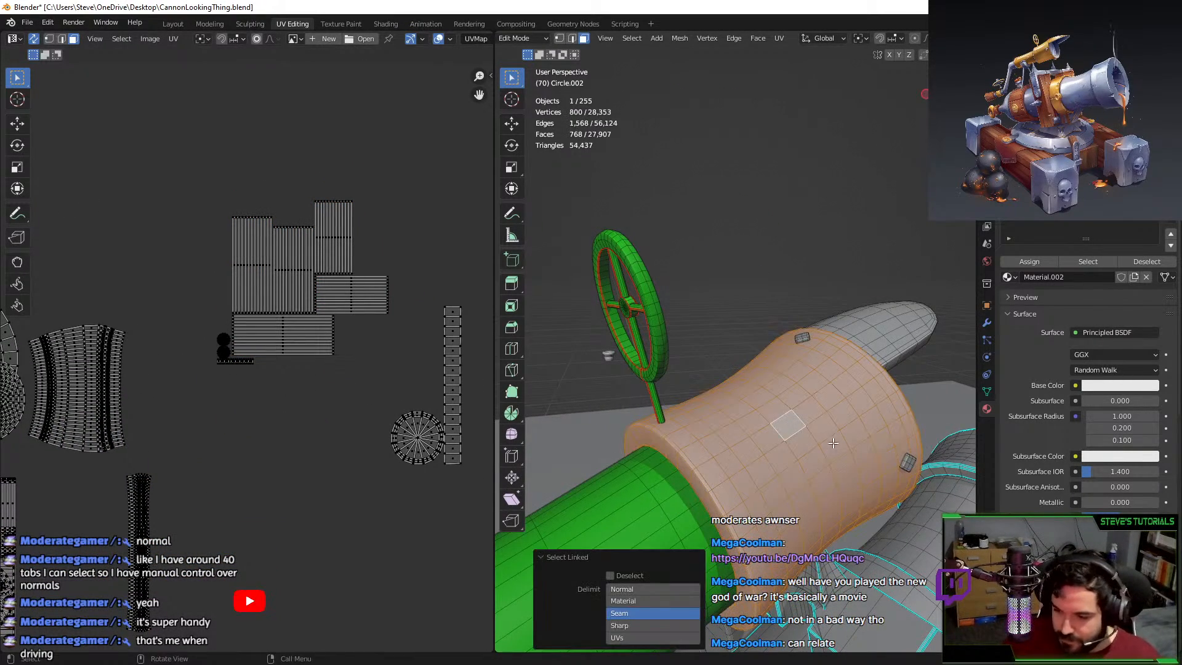
pyautogui.moveTo(783, 423); pyautogui.dragTo(769, 401, button='middle')
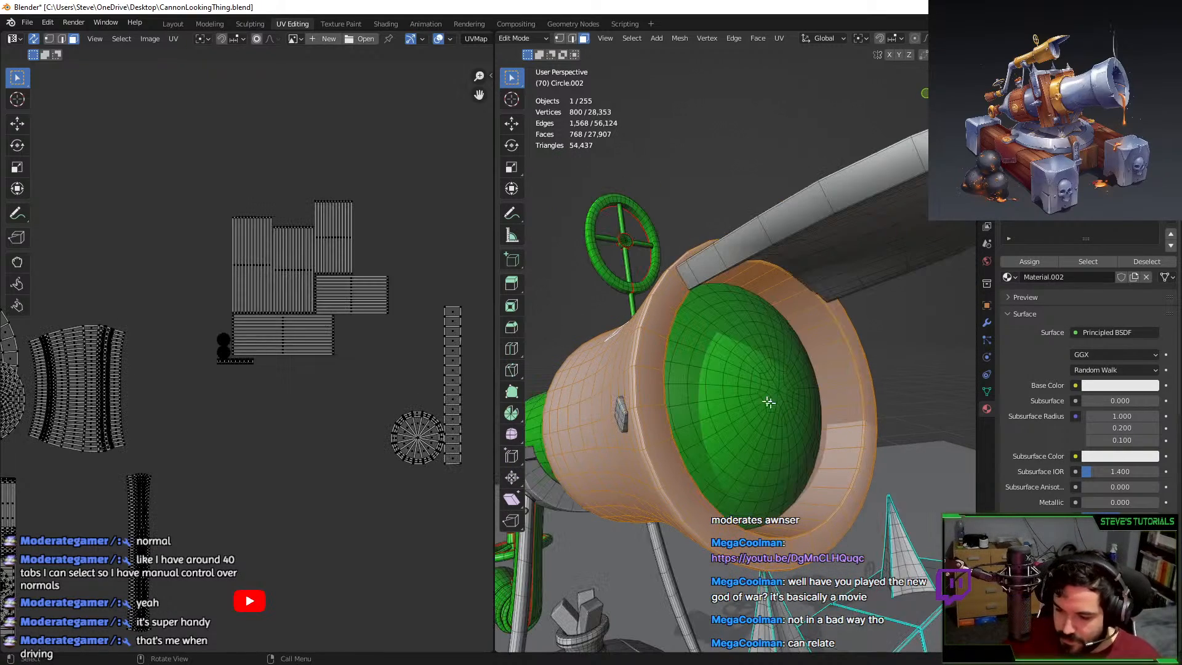
# Select the edge loop around the cannon mouth to mark as a seam.
pyautogui.click(572, 38)
pyautogui.moveTo(855, 486); pyautogui.dragTo(887, 514, button='middle')
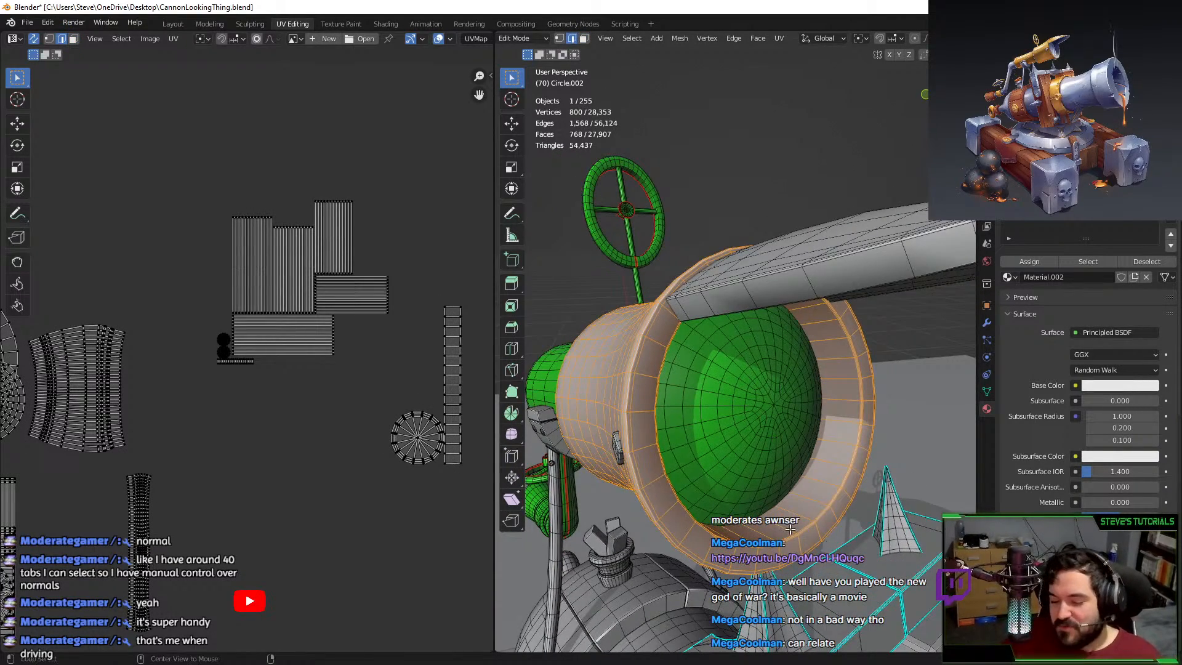
pyautogui.keyDown('alt'); pyautogui.click(790, 529); pyautogui.keyUp('alt')
pyautogui.moveTo(789, 529); pyautogui.dragTo(793, 461, button='middle')
pyautogui.press('F3')
# Mark the cannon mouth's edge loop as a seam and unwrap the flared mouth piece.
pyautogui.press('Return')
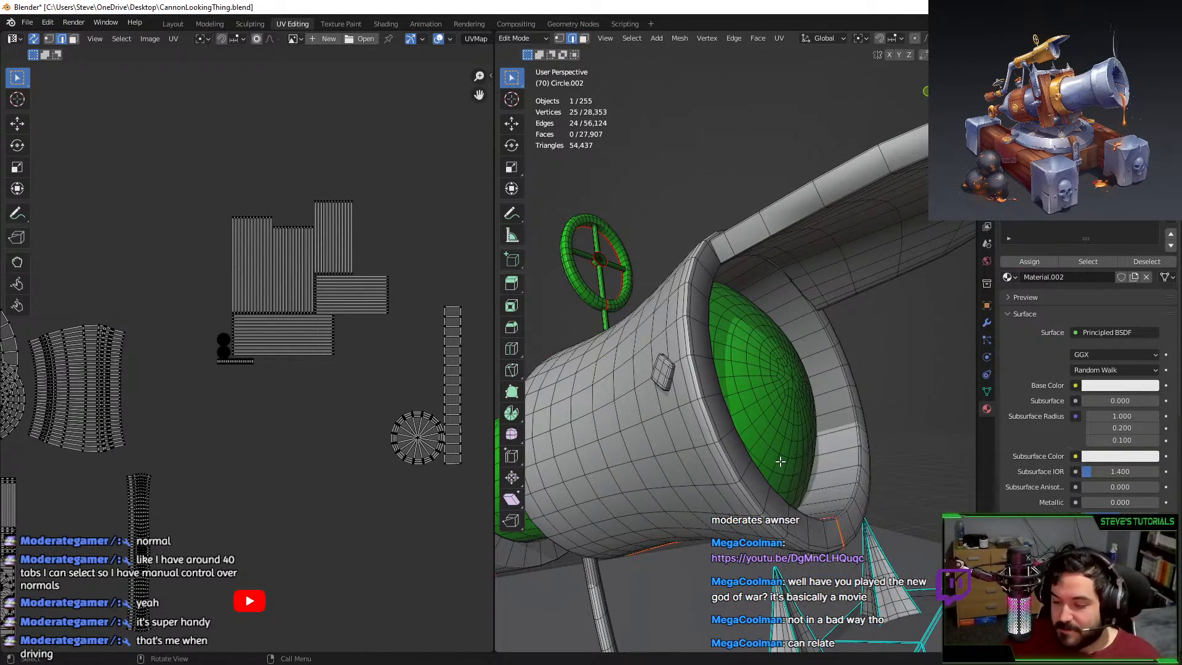
pyautogui.click(718, 480)
pyautogui.press('l')
pyautogui.press('u')
pyautogui.click(717, 480)
pyautogui.scroll(-4, 308, 335)
# Move the mouth UV island into free space and assign Material.003 to the piece.
pyautogui.press('g')
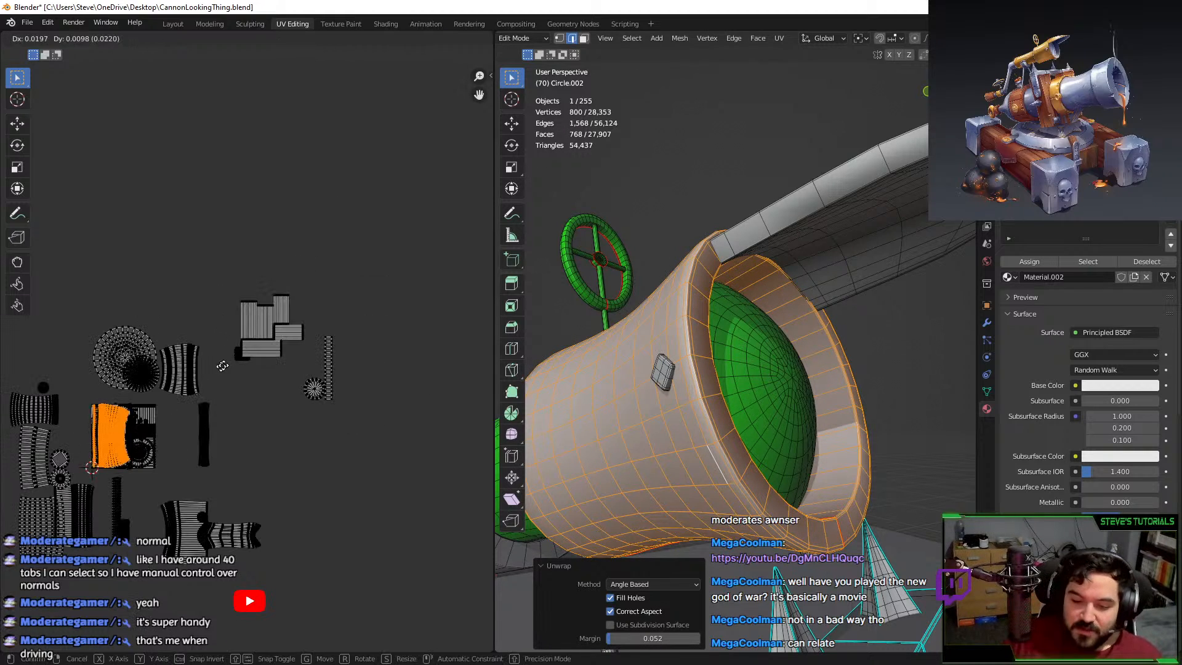
pyautogui.click(283, 141)
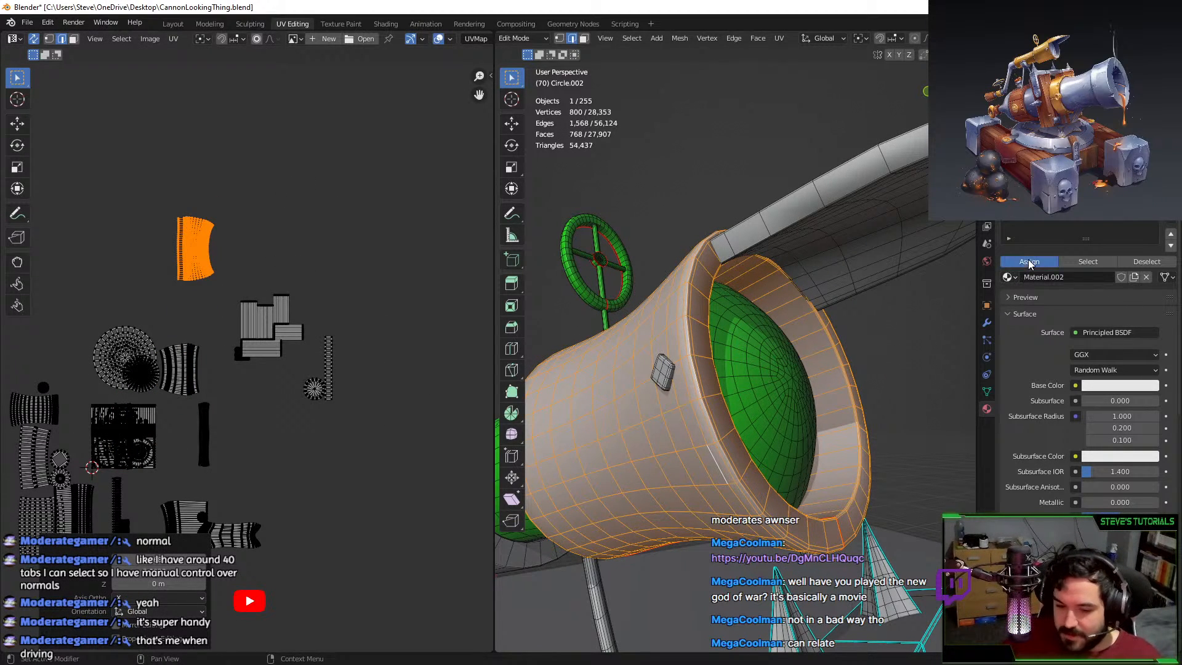
pyautogui.press('g')
pyautogui.click(293, 460)
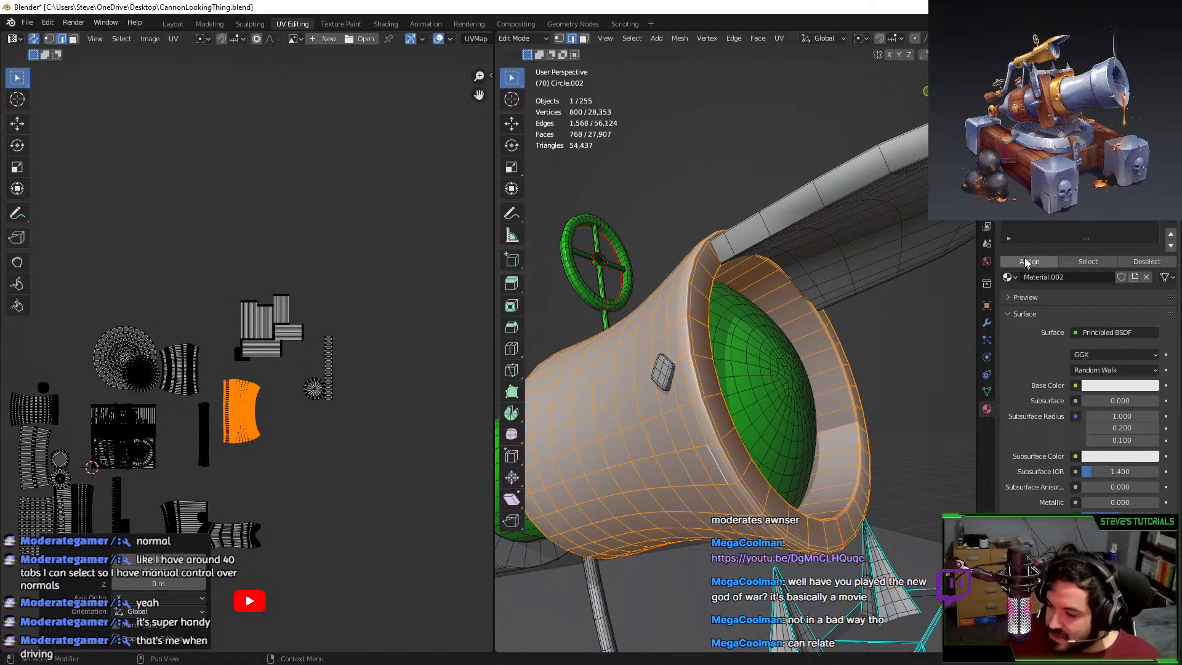
pyautogui.click(1037, 220)
pyautogui.click(1029, 261)
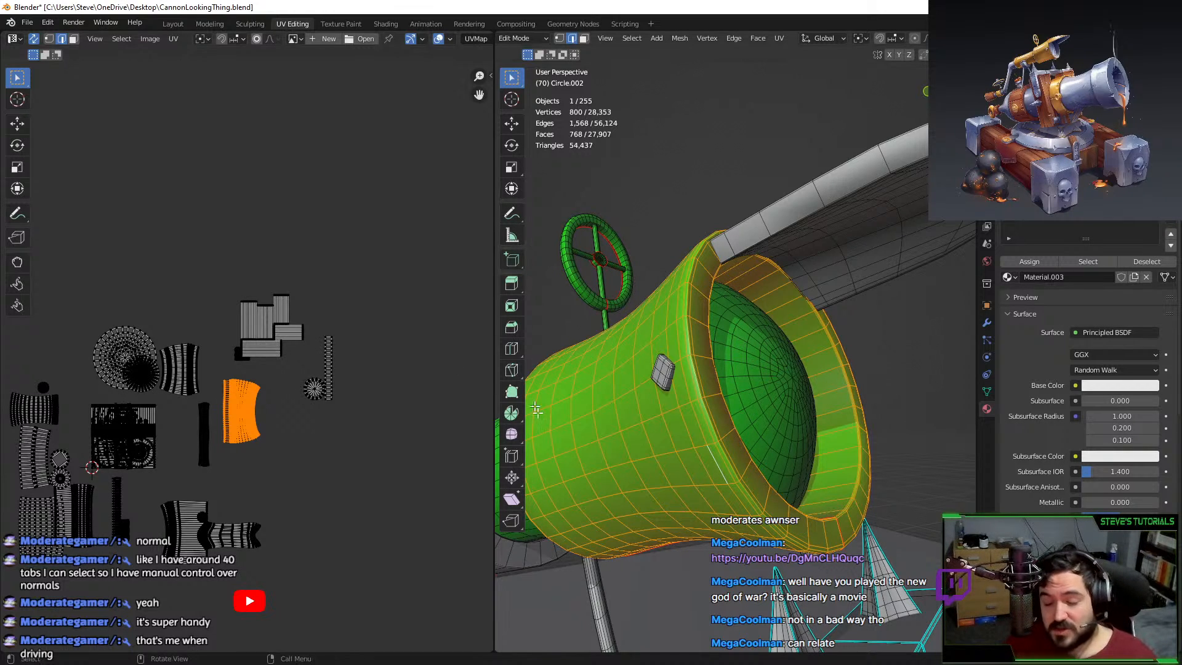
pyautogui.click(671, 368)
# Select the first stud on the mouth, briefly isolating and framing it before restoring the view.
pyautogui.press('l')
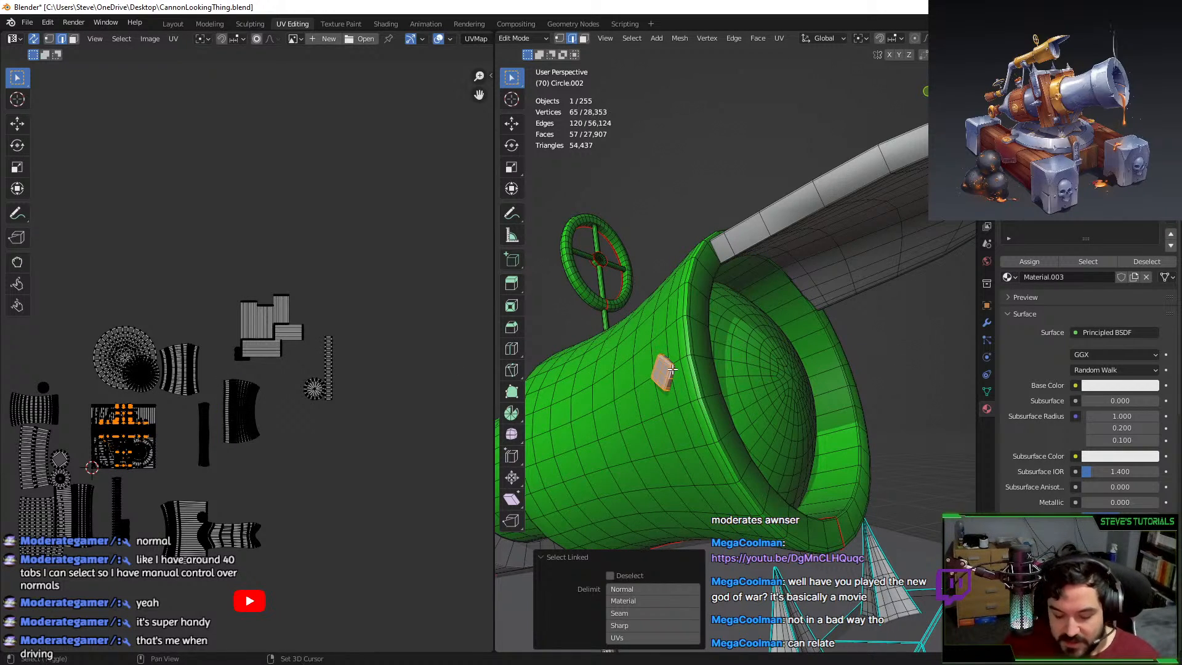
pyautogui.hotkey('shift', 'h')
pyautogui.press('KP_Decimal')
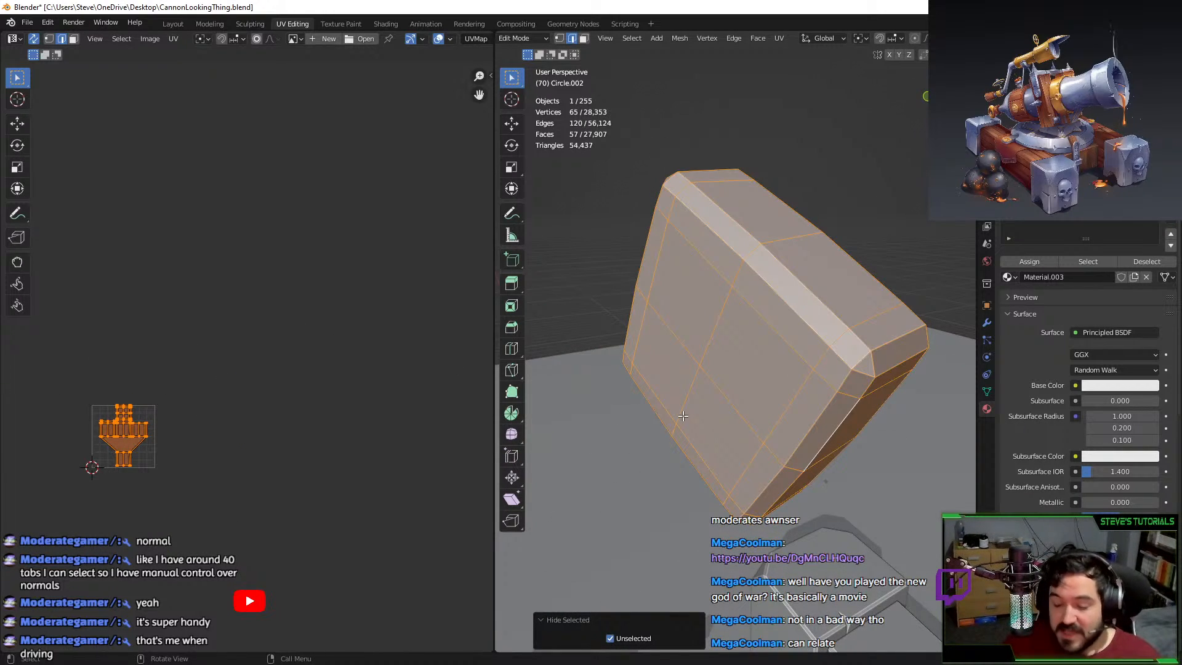
pyautogui.hotkey('ctrl', 'z')
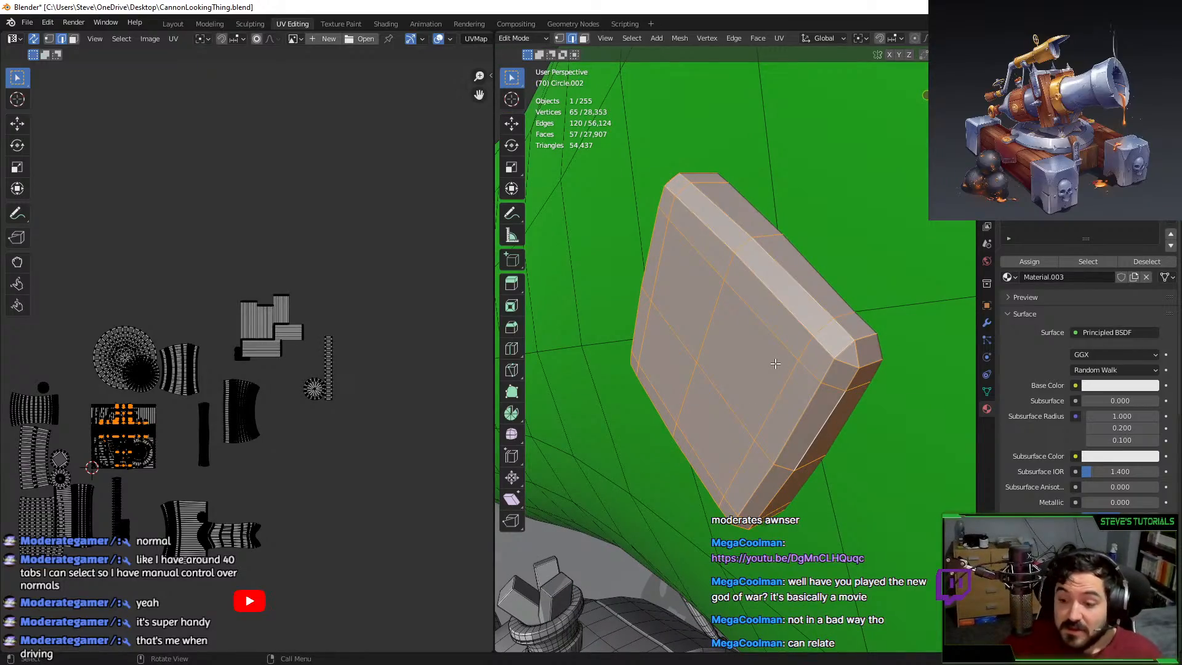
pyautogui.moveTo(766, 345); pyautogui.dragTo(783, 316, button='middle')
pyautogui.scroll(-8, 763, 289)
pyautogui.moveTo(747, 272); pyautogui.dragTo(800, 154, button='middle')
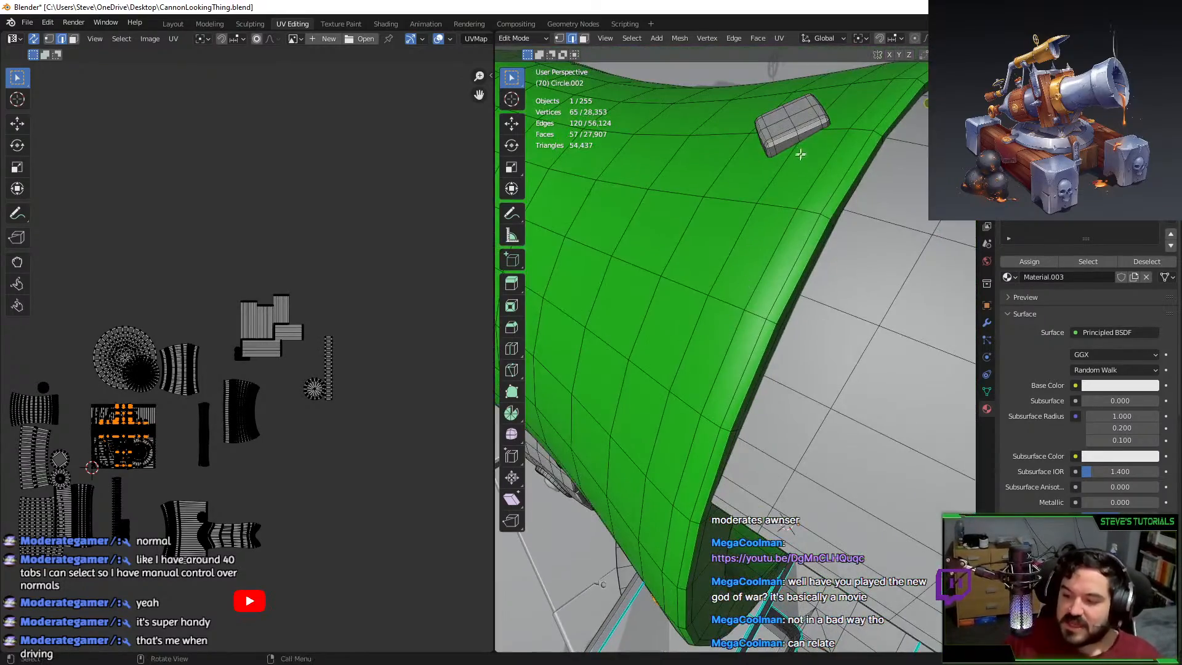
# Add the other three mouth studs to the selection, undoing an accidental barrel pick.
pyautogui.press('l')
pyautogui.scroll(-5, 798, 111)
pyautogui.moveTo(804, 249); pyautogui.dragTo(794, 454, button='middle')
pyautogui.press('l')
pyautogui.moveTo(797, 414); pyautogui.dragTo(790, 474, button='middle')
pyautogui.press('l')
pyautogui.moveTo(794, 525); pyautogui.dragTo(820, 407, button='middle')
pyautogui.hotkey('ctrl', 'z')
pyautogui.press('l')
pyautogui.scroll(4, 762, 438)
# Undo a global Y move of the studs and switch the transform orientation to Local.
pyautogui.press('g')
pyautogui.press('y')
pyautogui.click(824, 425)
pyautogui.hotkey('ctrl', 'z')
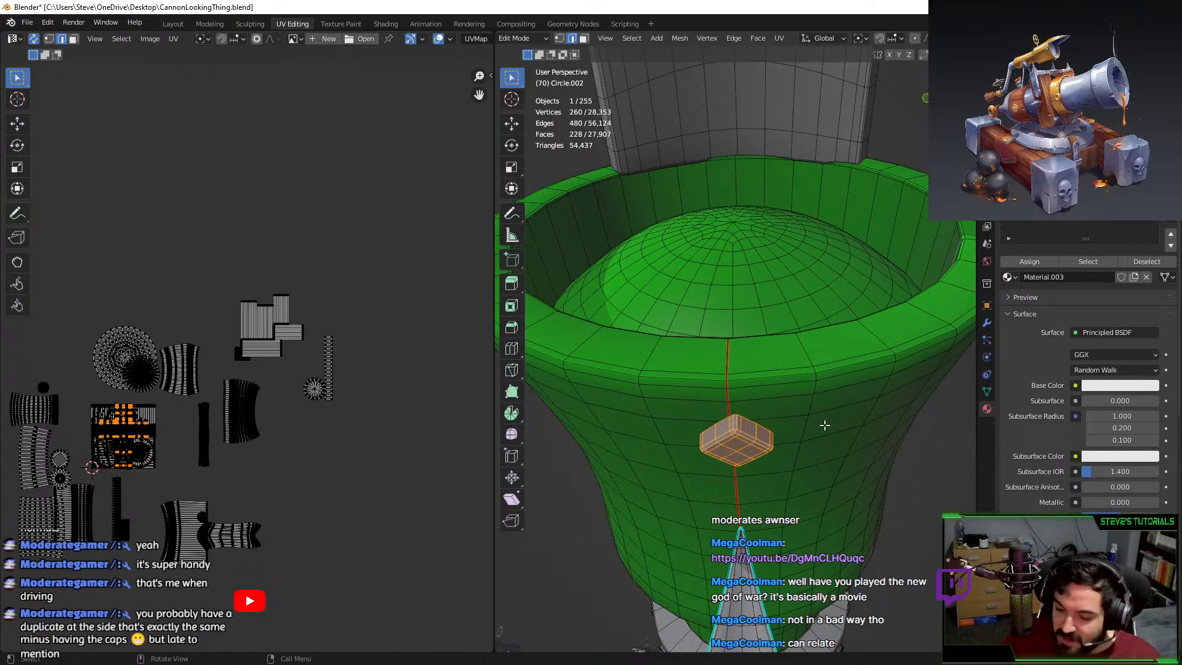
pyautogui.click(824, 38)
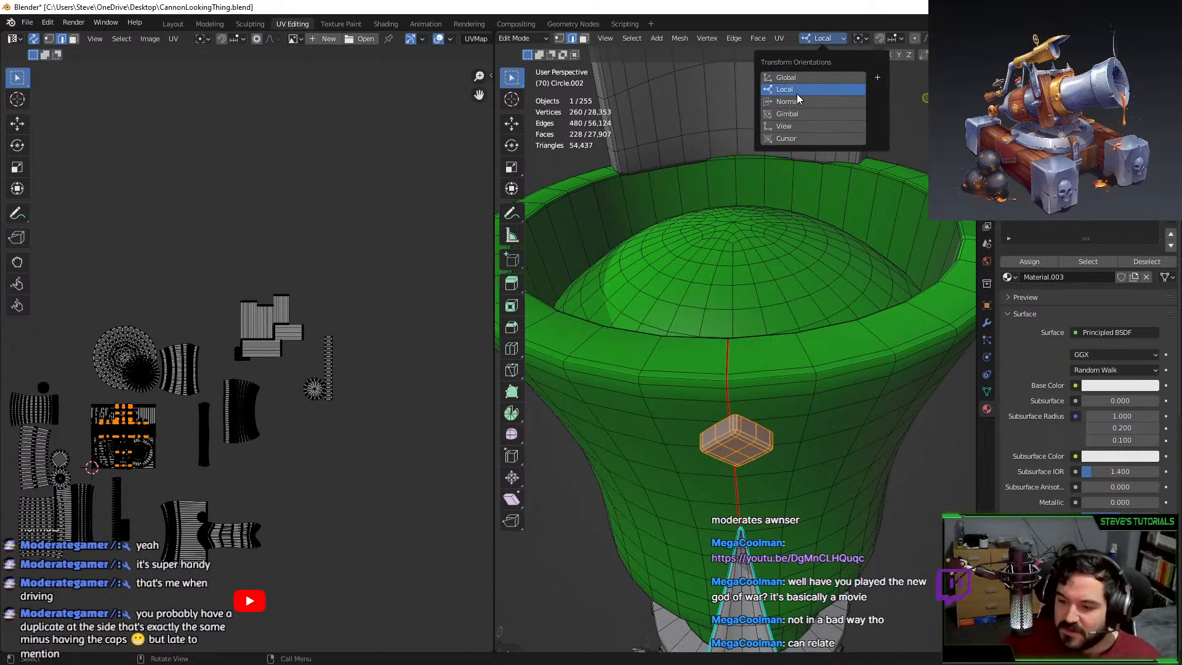
pyautogui.click(812, 78)
# Nudge the four studs along local Y, then 0.01375 m along local Z.
pyautogui.press('g')
pyautogui.press('y')
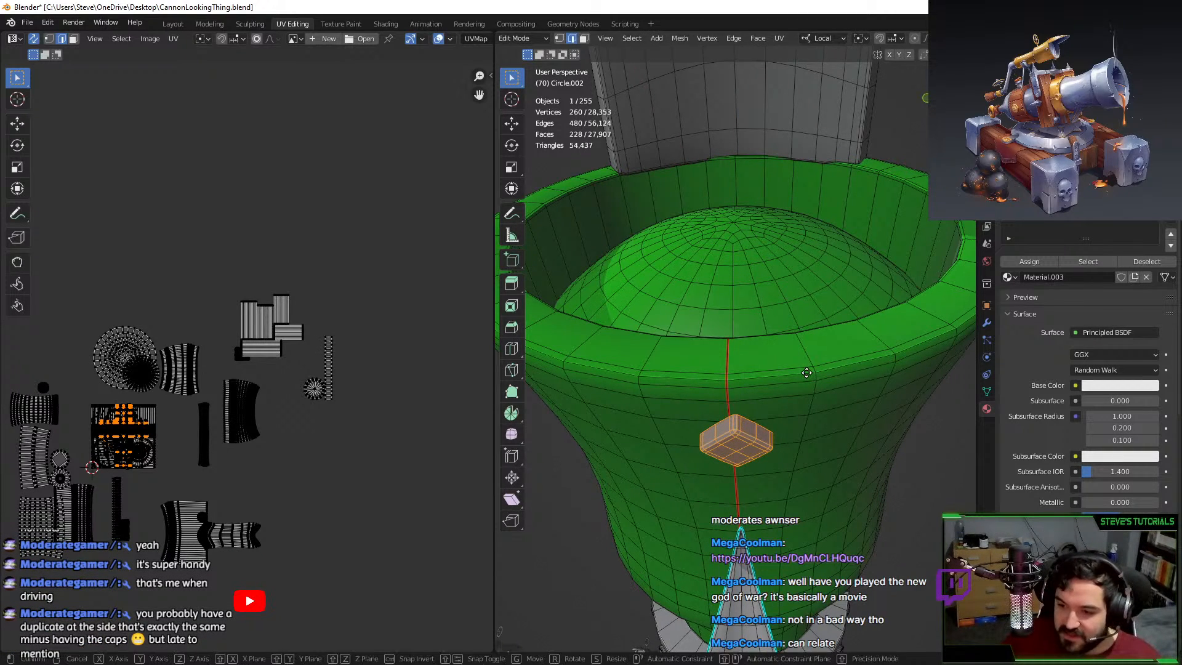
pyautogui.click(793, 373)
pyautogui.press('g')
pyautogui.press('z')
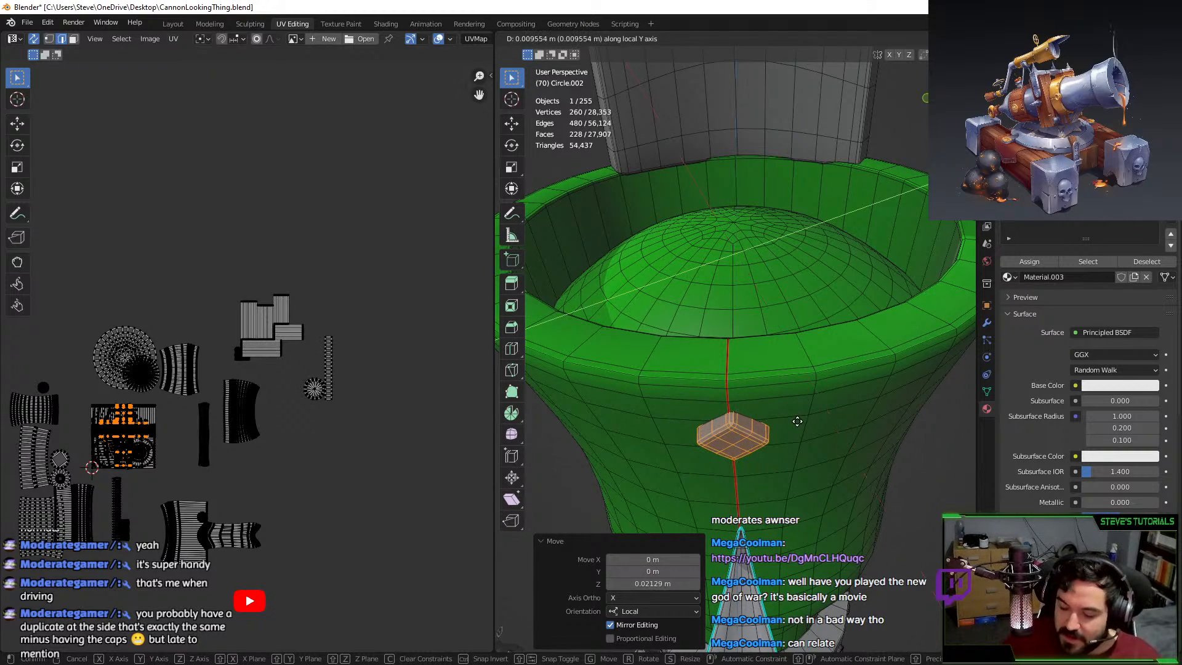
pyautogui.click(785, 464)
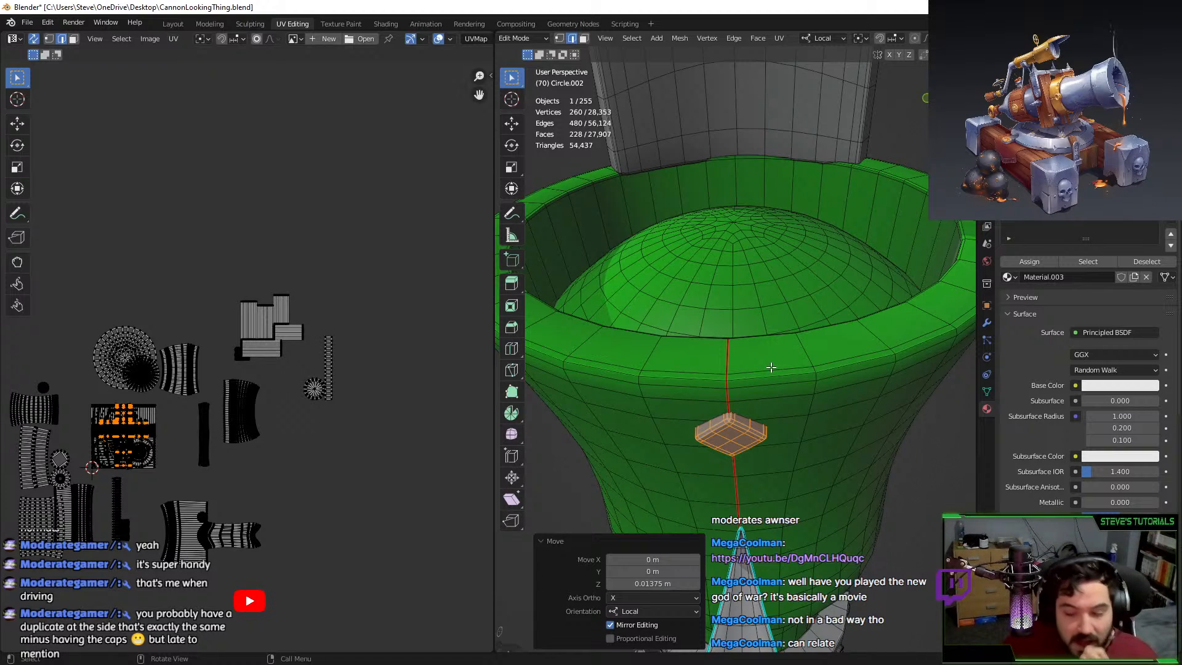
pyautogui.scroll(-12, 763, 369)
pyautogui.moveTo(722, 386); pyautogui.dragTo(757, 509, button='middle')
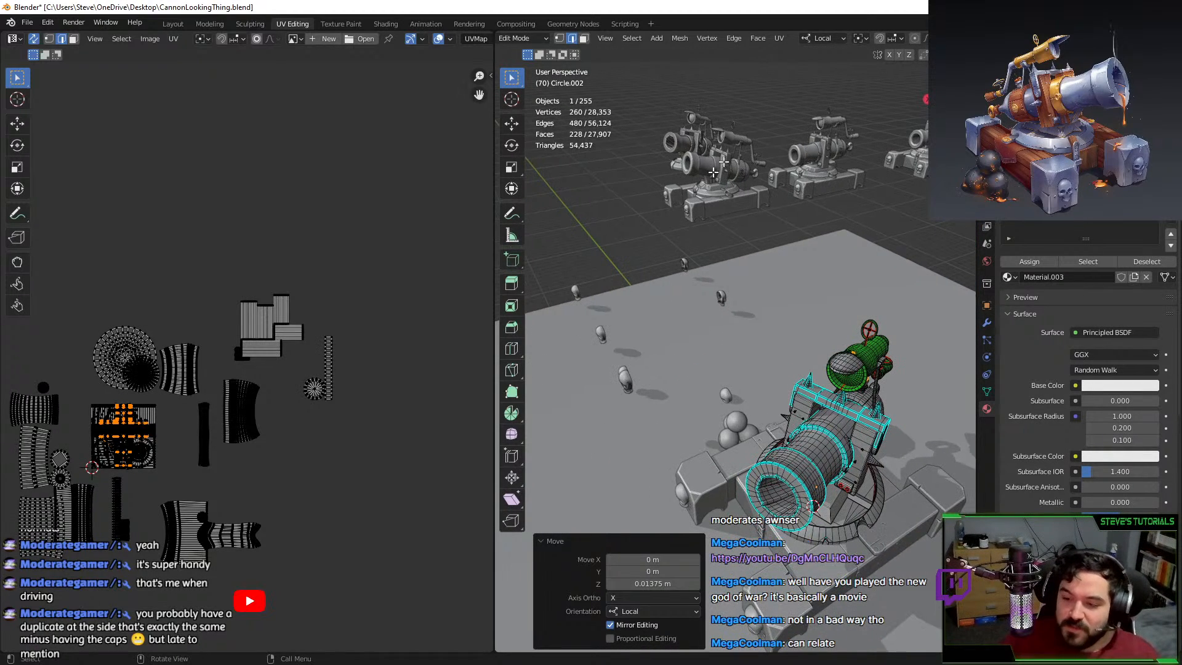
# Isolate the four studs by hiding all other geometry.
pyautogui.keyDown('shift'); pyautogui.moveTo(615, 251); pyautogui.dragTo(557, 239, button='middle'); pyautogui.keyUp('shift')
pyautogui.moveTo(763, 320); pyautogui.dragTo(829, 229, button='middle')
pyautogui.scroll(8, 829, 229)
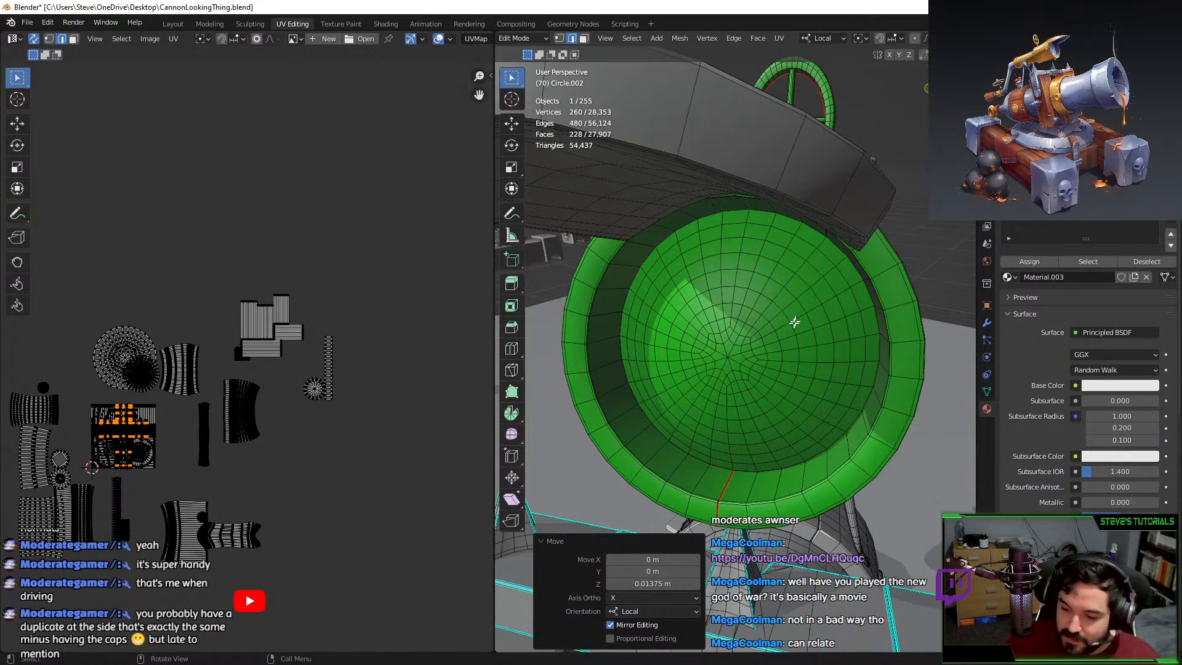
pyautogui.moveTo(795, 322); pyautogui.dragTo(867, 309, button='middle')
pyautogui.rightClick(826, 356)
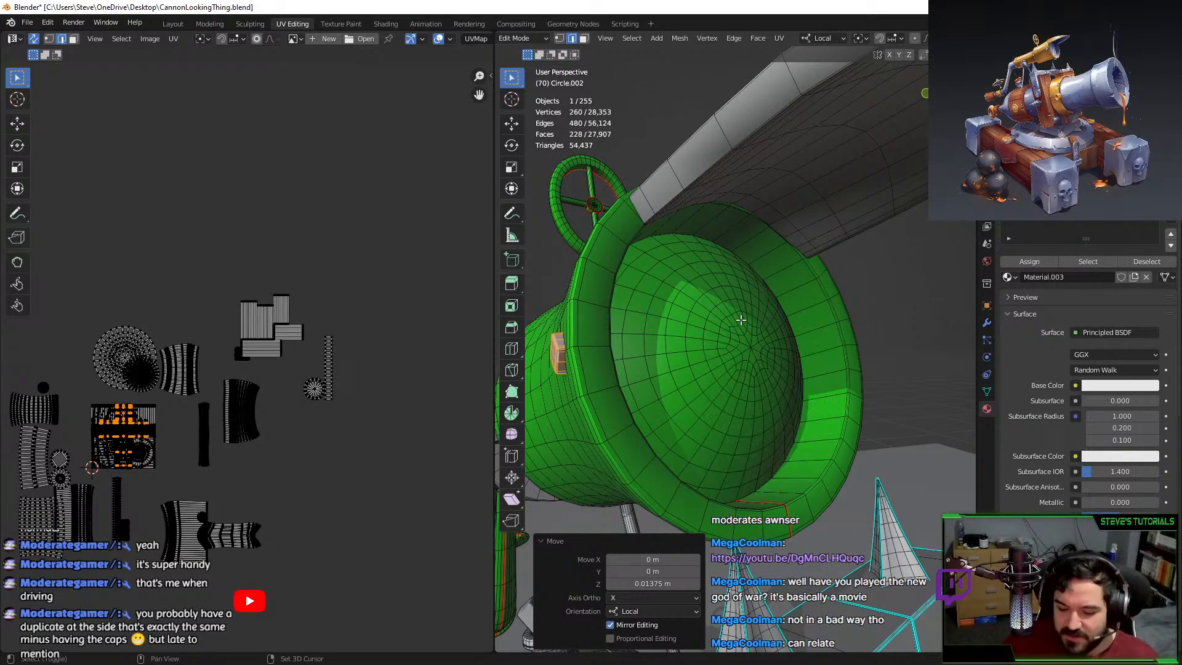
pyautogui.hotkey('shift', 'h')
pyautogui.scroll(1, 642, 319)
pyautogui.moveTo(641, 319); pyautogui.dragTo(603, 331, button='middle')
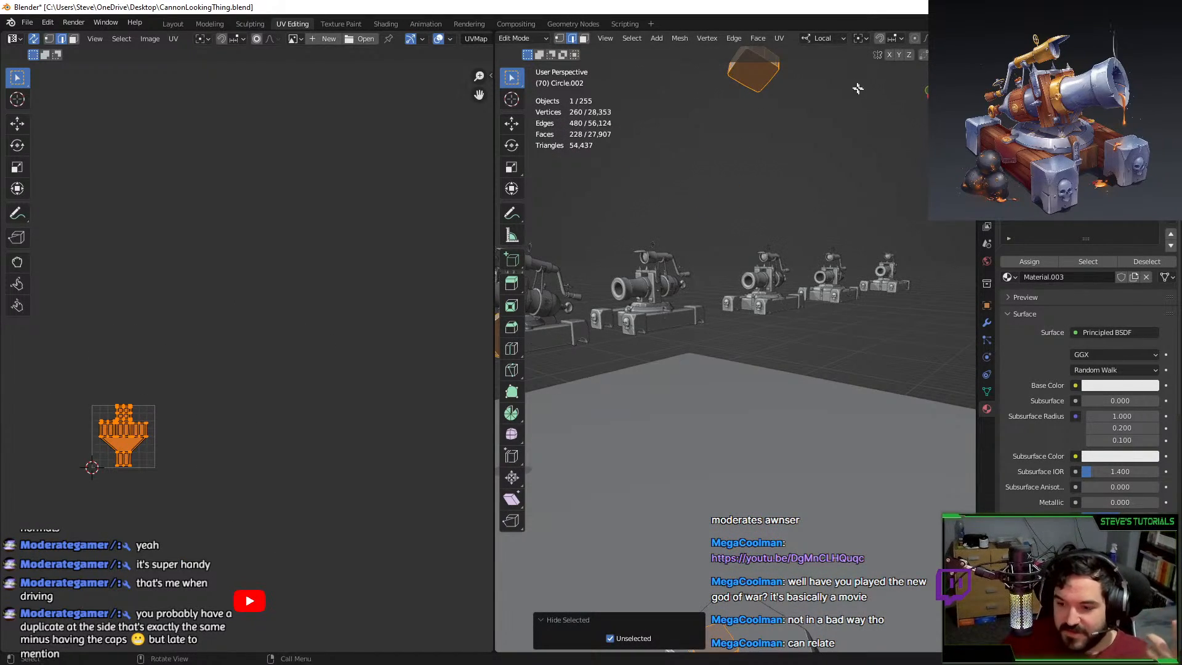
# Select the underside faces of all four studs and delete them.
pyautogui.click(750, 73)
pyautogui.moveTo(713, 161); pyautogui.dragTo(685, 190, button='middle')
pyautogui.click(584, 39)
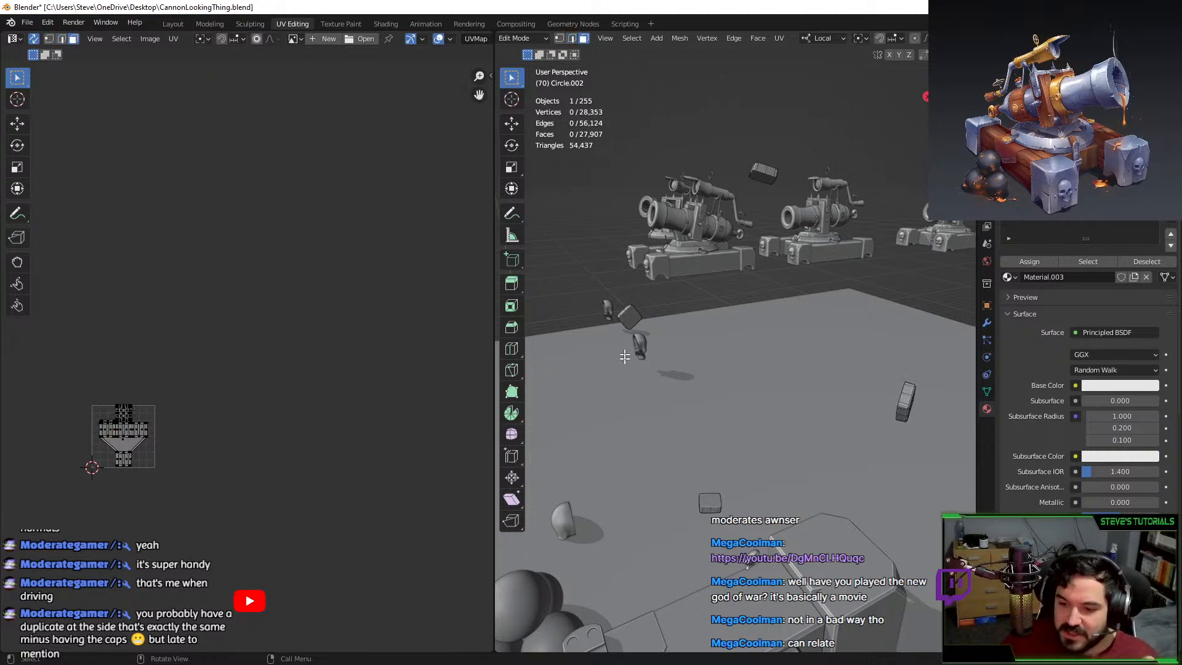
pyautogui.click(633, 318)
pyautogui.moveTo(632, 319); pyautogui.dragTo(833, 330, button='middle')
pyautogui.keyDown('shift'); pyautogui.click(738, 238); pyautogui.keyUp('shift')
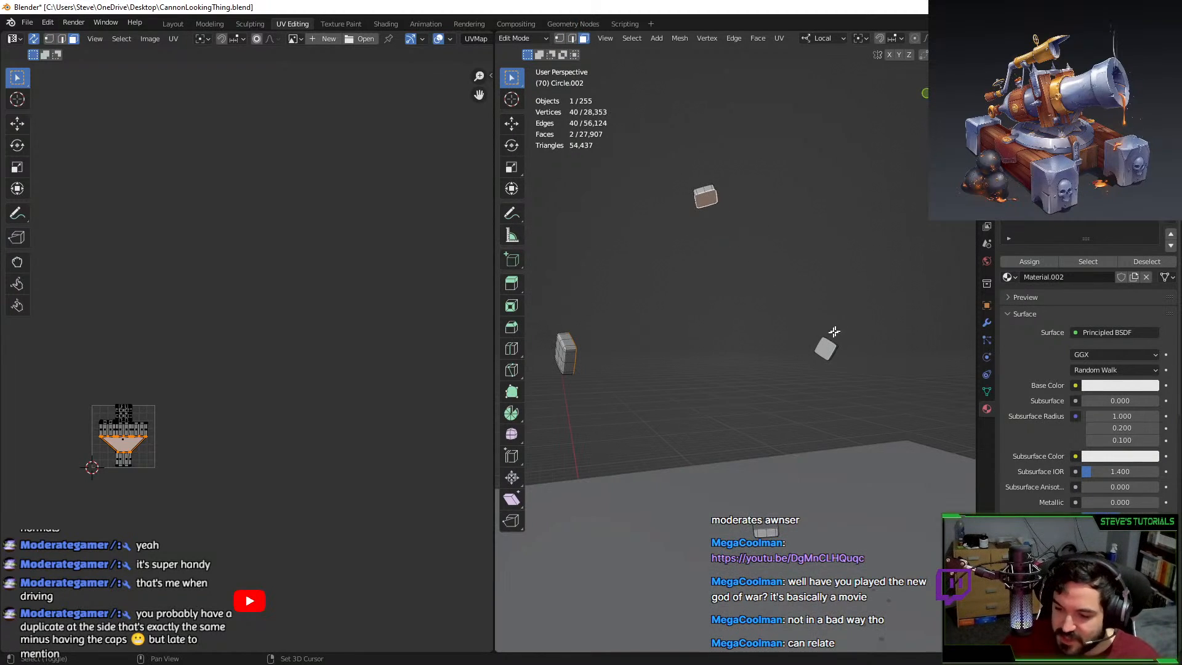
pyautogui.keyDown('shift'); pyautogui.click(817, 353); pyautogui.keyUp('shift')
pyautogui.moveTo(815, 391); pyautogui.dragTo(762, 483, button='middle')
pyautogui.keyDown('shift'); pyautogui.click(760, 486); pyautogui.keyUp('shift')
pyautogui.press('x')
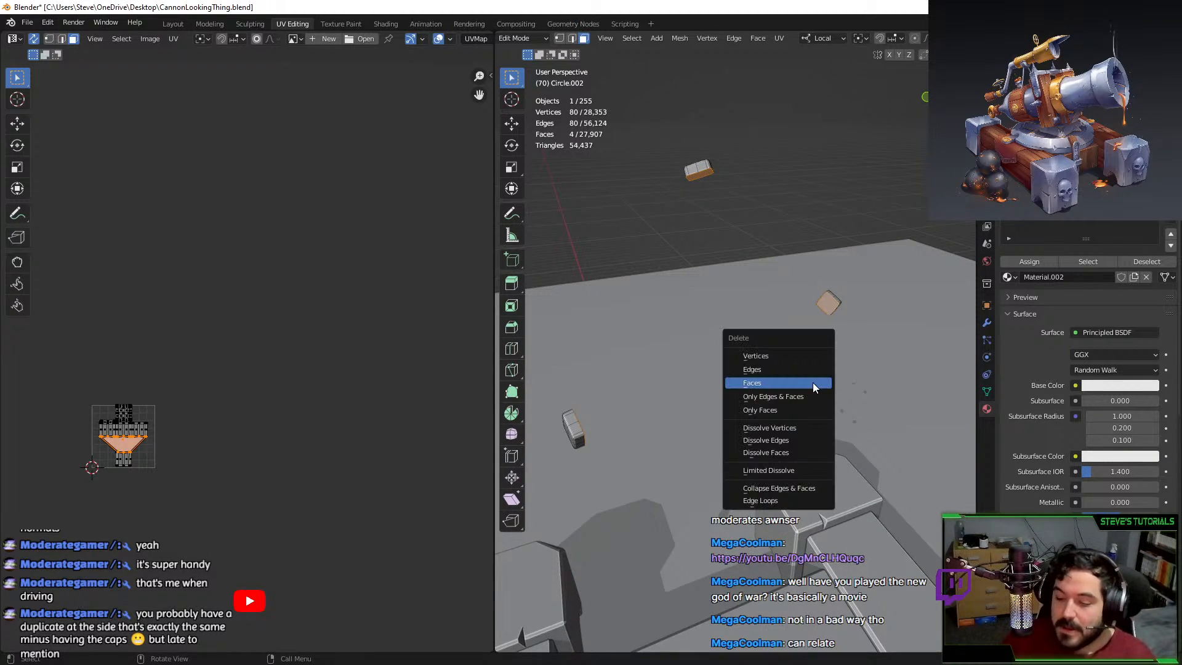
pyautogui.click(814, 385)
# Unwrap all stud faces and place the four rounded islands up and right in the UV layout.
pyautogui.moveTo(757, 390); pyautogui.dragTo(674, 342, button='middle')
pyautogui.press('a')
pyautogui.moveTo(751, 386); pyautogui.dragTo(911, 400, button='middle')
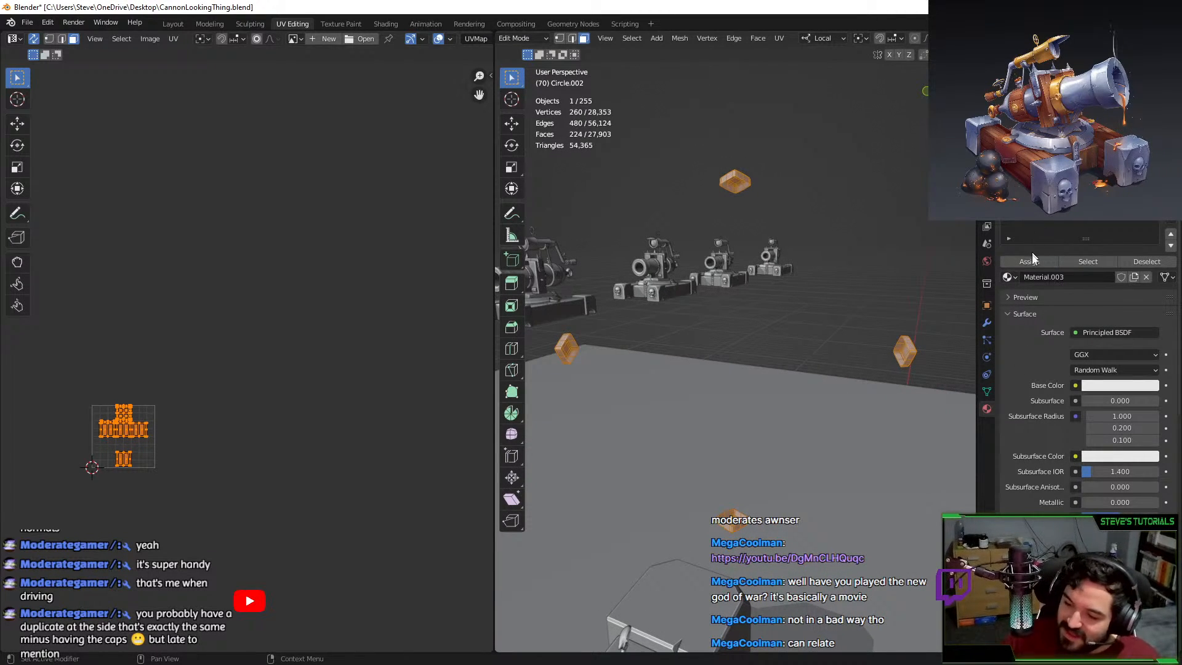
pyautogui.moveTo(880, 283); pyautogui.dragTo(851, 285, button='middle')
pyautogui.click(858, 278)
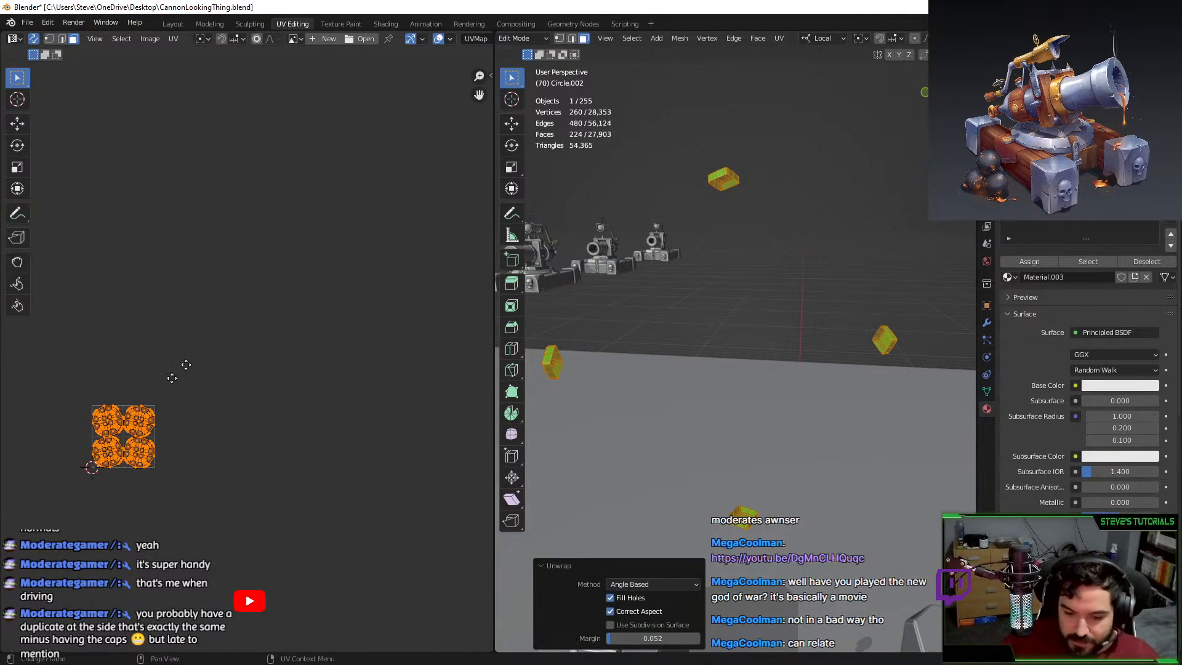
pyautogui.press('g')
pyautogui.click(329, 297)
pyautogui.scroll(5, 341, 311)
pyautogui.moveTo(355, 334); pyautogui.dragTo(268, 338, button='middle')
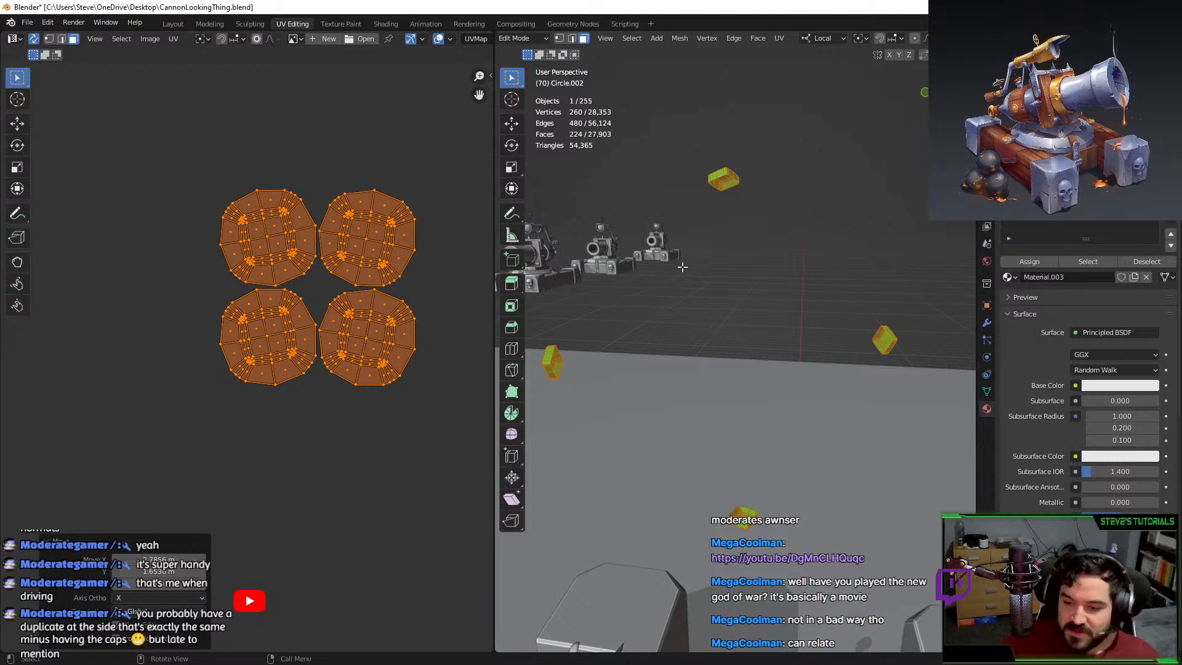
# Frame the green bolt object, pick a few of its edges in edge select, then leave Edit Mode.
pyautogui.moveTo(681, 267); pyautogui.dragTo(724, 229, button='middle')
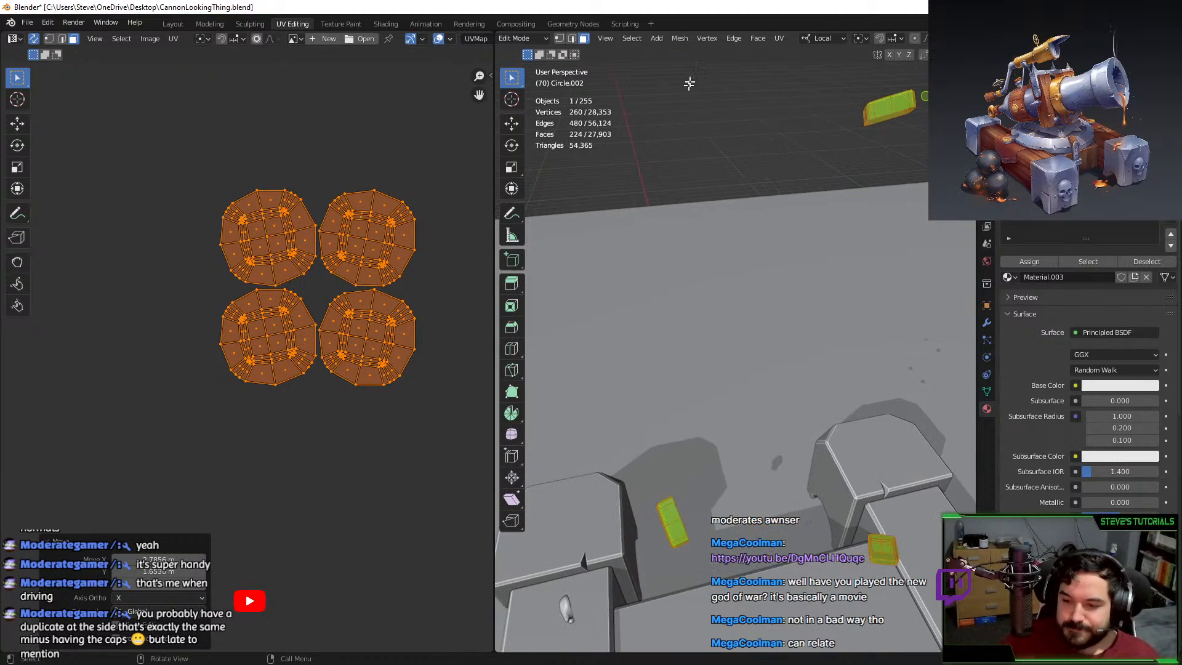
pyautogui.click(572, 39)
pyautogui.scroll(1, 719, 412)
pyautogui.keyDown('shift'); pyautogui.moveTo(719, 417); pyautogui.dragTo(728, 345, button='middle'); pyautogui.keyUp('shift')
pyautogui.press('KP_Decimal')
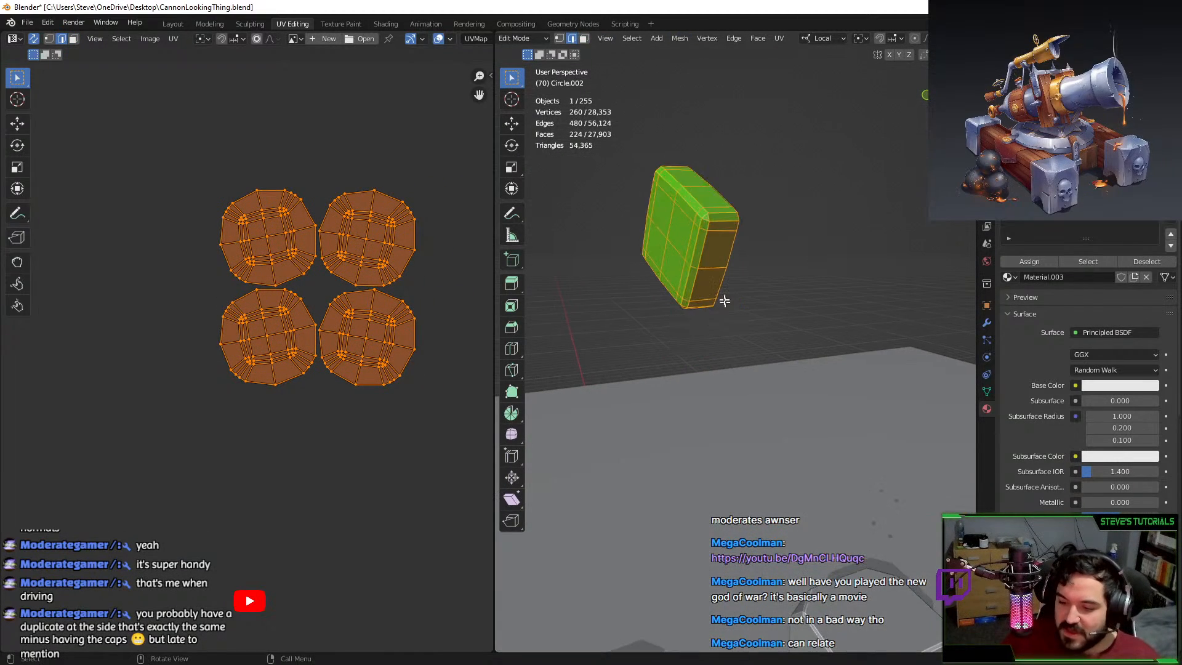
pyautogui.keyDown('alt'); pyautogui.click(724, 218); pyautogui.keyUp('alt')
pyautogui.click(725, 218)
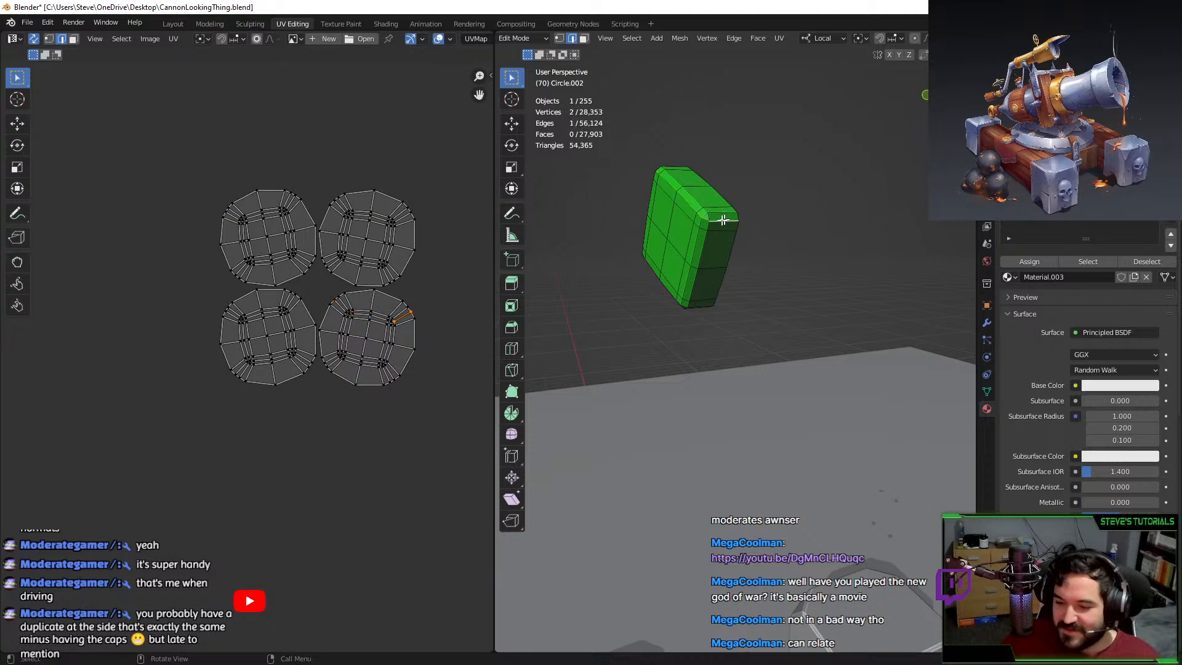
pyautogui.moveTo(722, 216); pyautogui.dragTo(770, 240, button='middle')
pyautogui.keyDown('shift'); pyautogui.click(774, 268); pyautogui.keyUp('shift')
pyautogui.keyDown('shift'); pyautogui.click(771, 249); pyautogui.keyUp('shift')
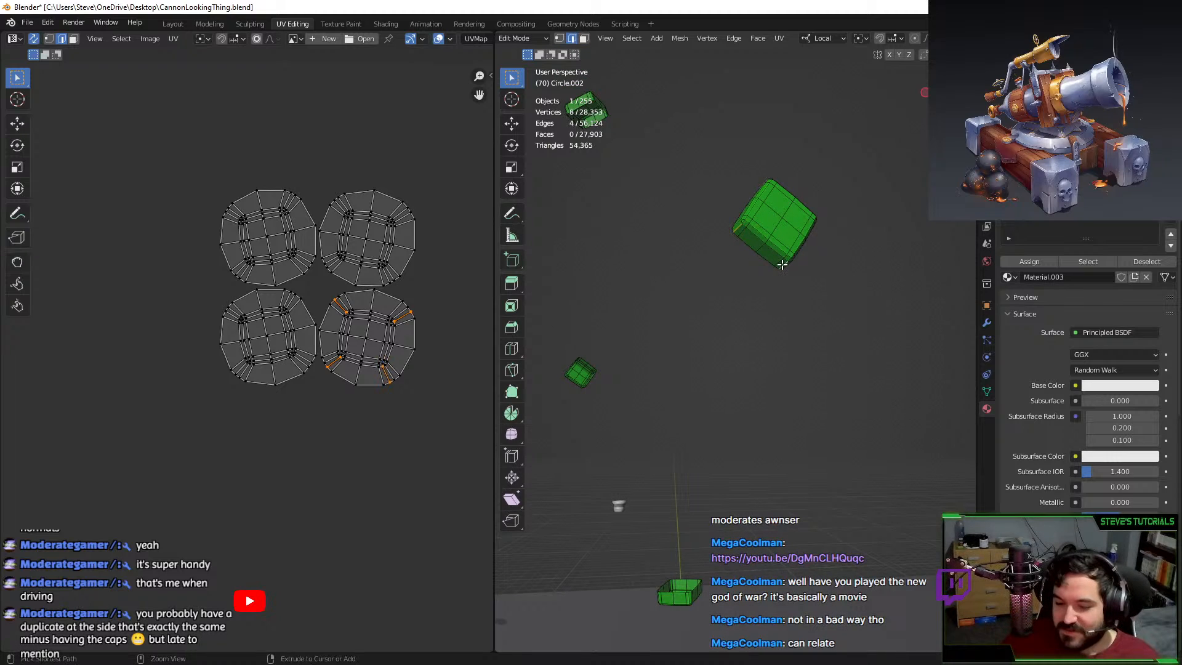
pyautogui.keyDown('shift'); pyautogui.click(781, 264); pyautogui.keyUp('shift')
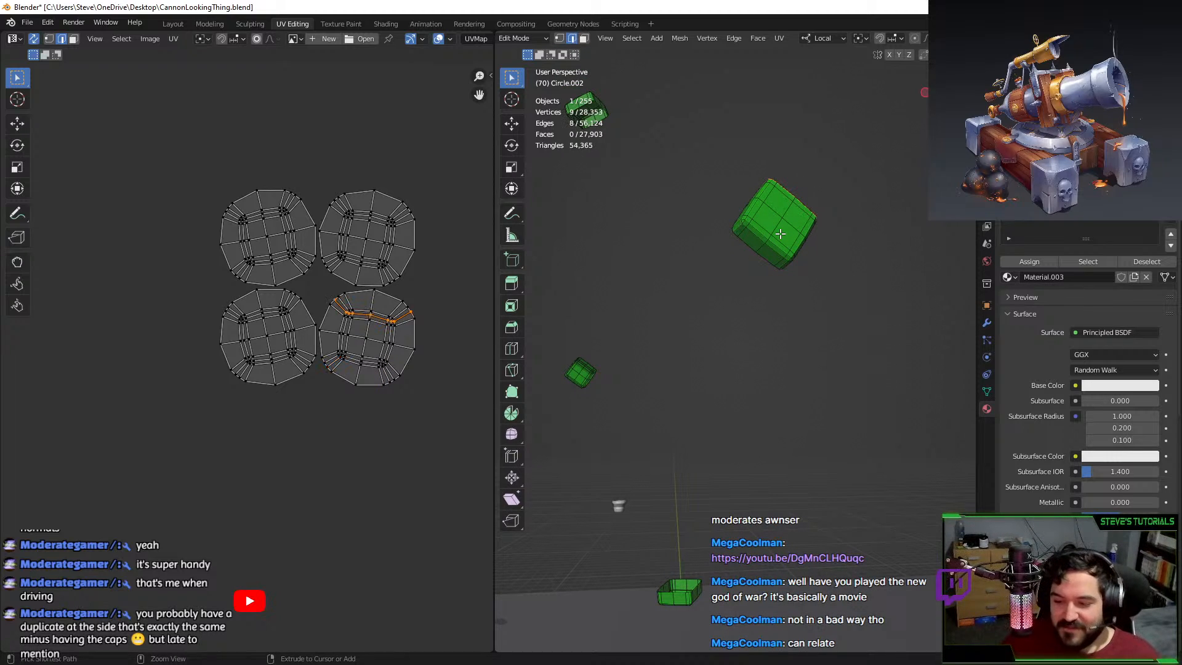
pyautogui.press('Tab')
# Select an edge loop on the grey cap of Circle.002 in Edit Mode, then return to Object Mode.
pyautogui.moveTo(878, 264); pyautogui.dragTo(878, 360, button='middle')
pyautogui.press('Tab')
pyautogui.keyDown('alt'); pyautogui.click(717, 292); pyautogui.keyUp('alt')
pyautogui.press('Tab')
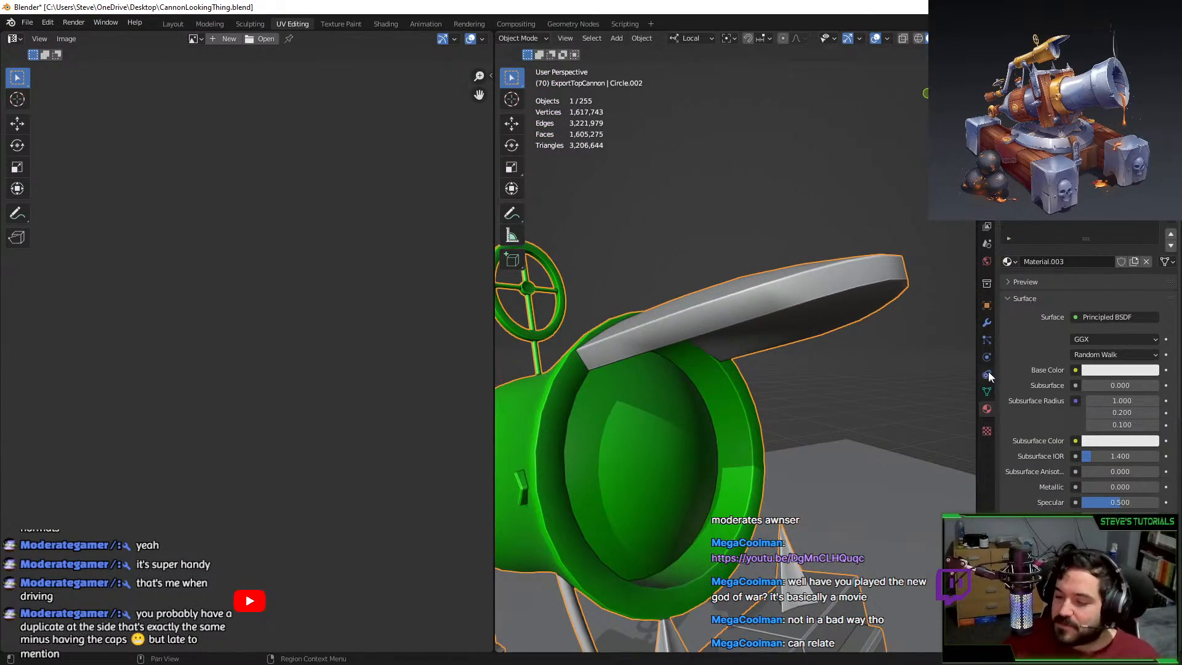
# Add a Weighted Normal modifier to the cannon, then remove it again.
pyautogui.click(986, 323)
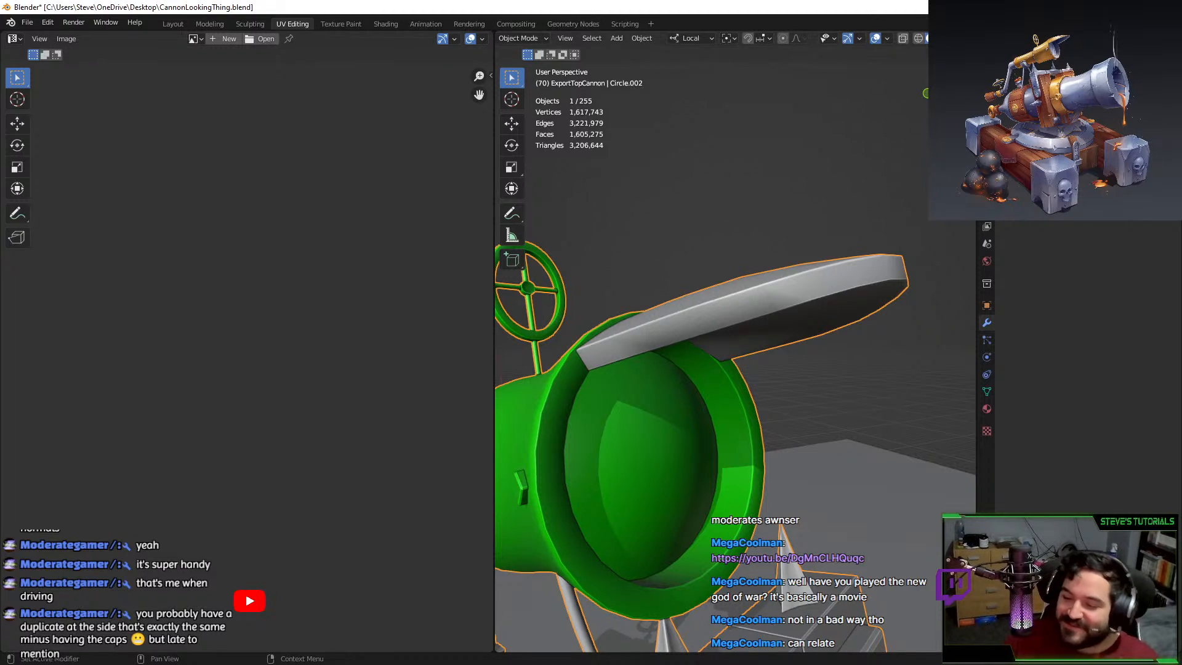
pyautogui.click(1086, 187)
pyautogui.click(875, 278)
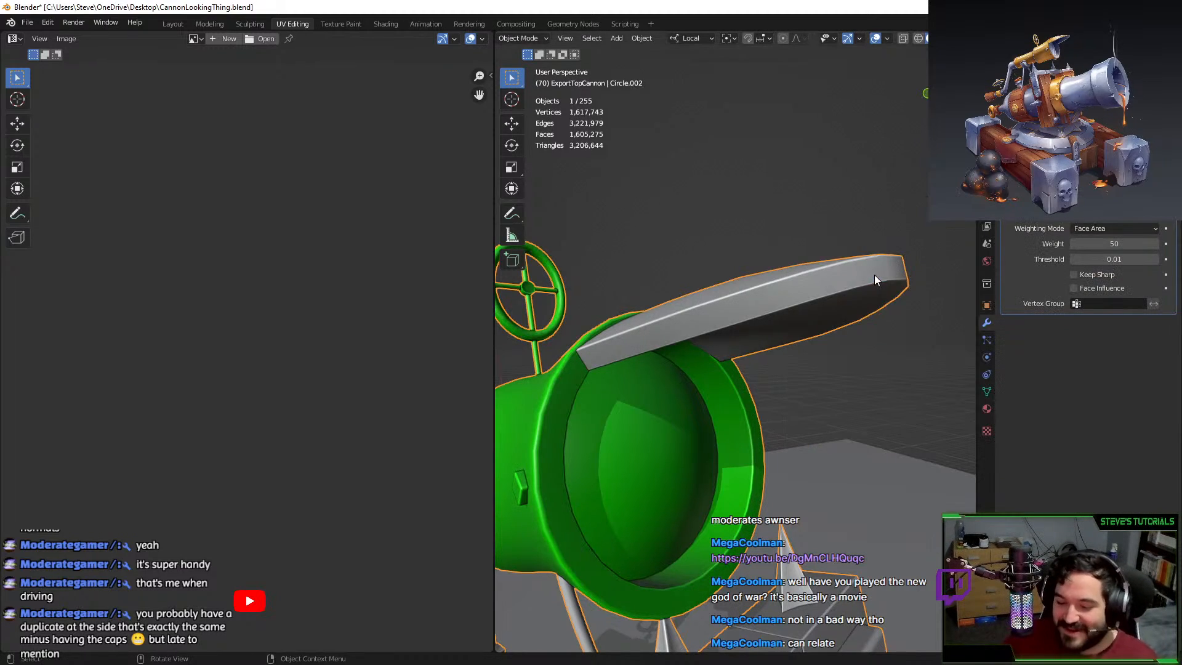
pyautogui.moveTo(872, 273); pyautogui.dragTo(1009, 280, button='middle')
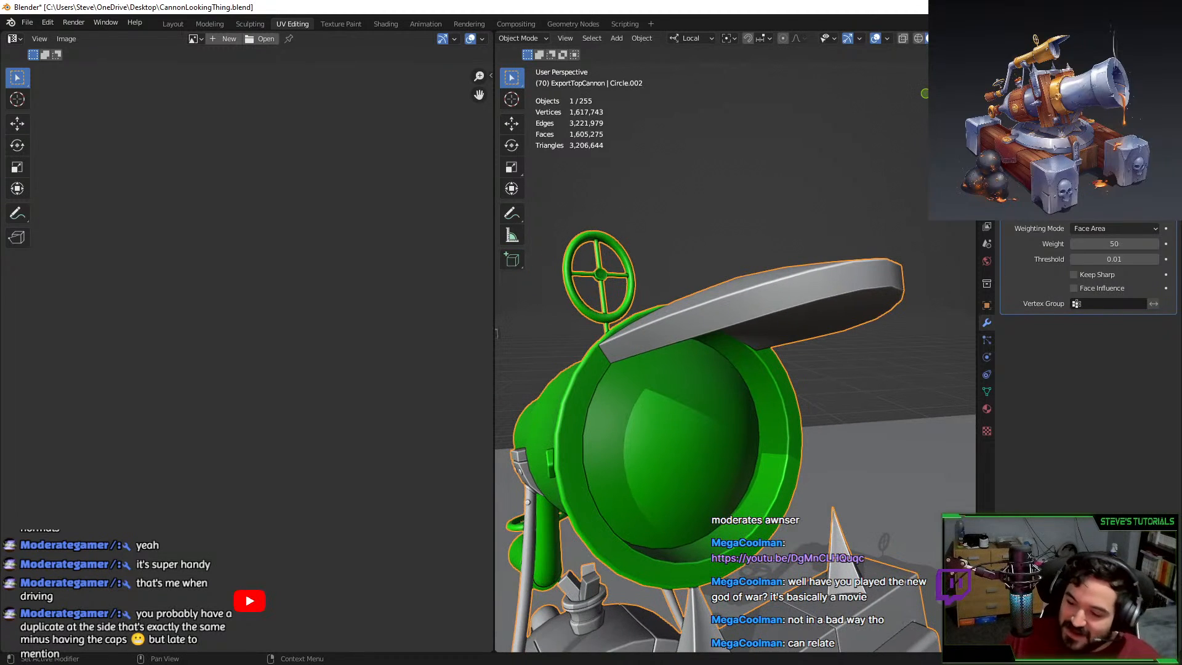
pyautogui.click(1154, 213)
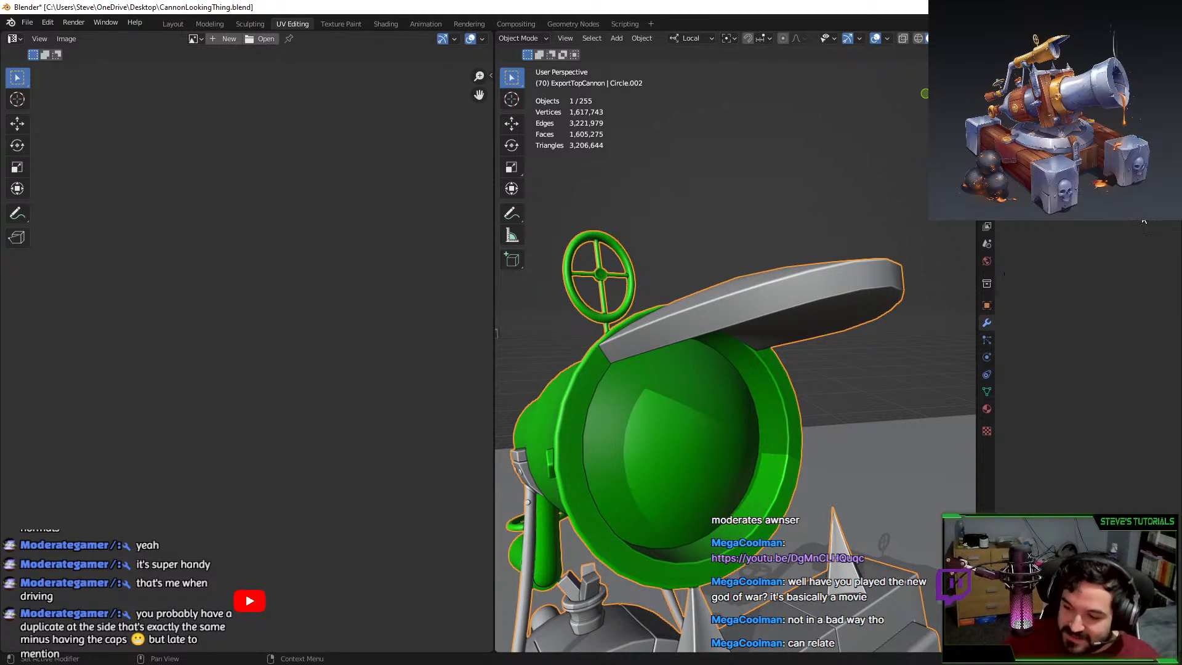
pyautogui.click(1140, 211)
pyautogui.click(1110, 224)
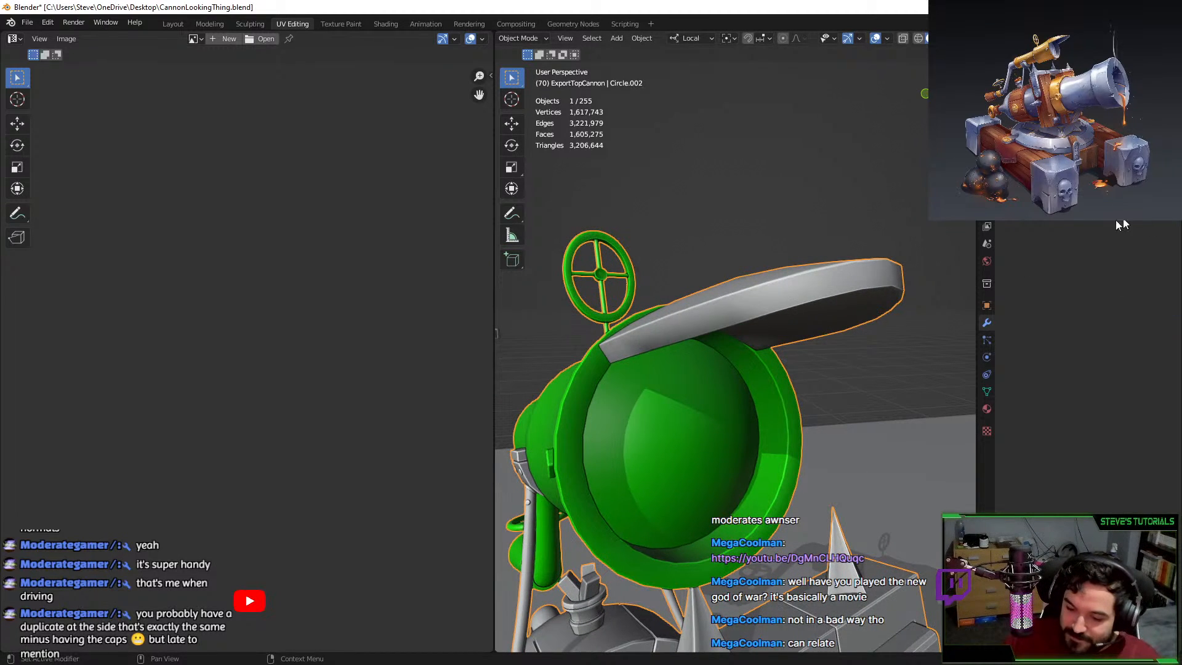
pyautogui.hotkey('ctrl', 'z')
pyautogui.scroll(-3, 811, 341)
pyautogui.scroll(-2, 812, 344)
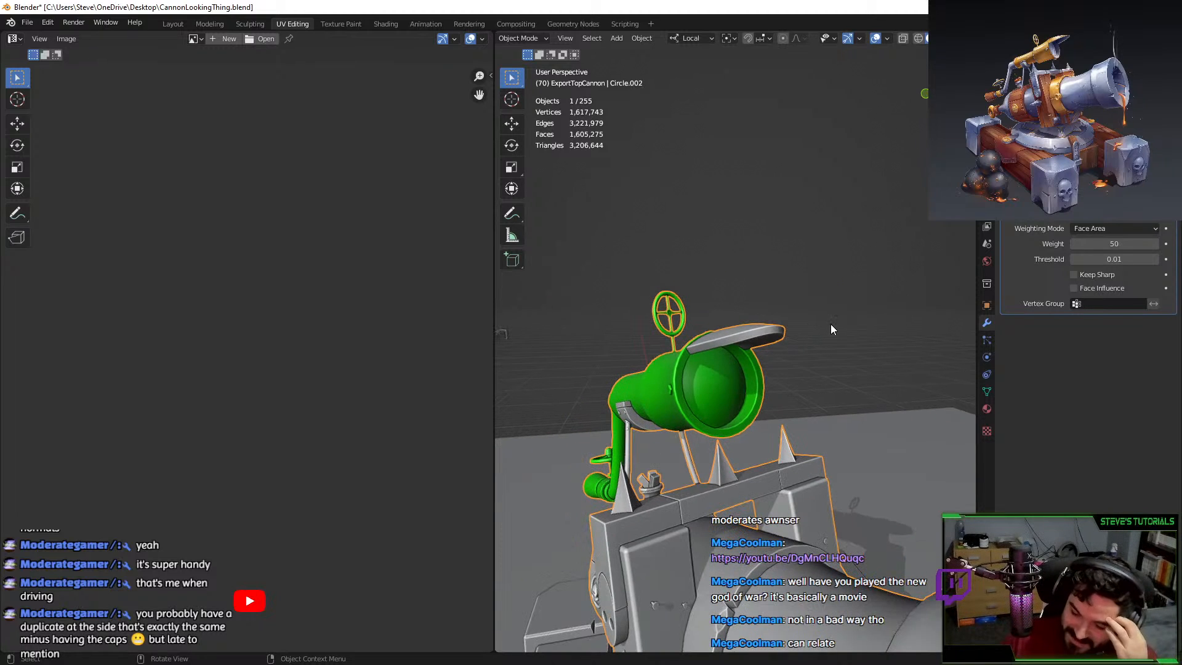
pyautogui.click(1154, 213)
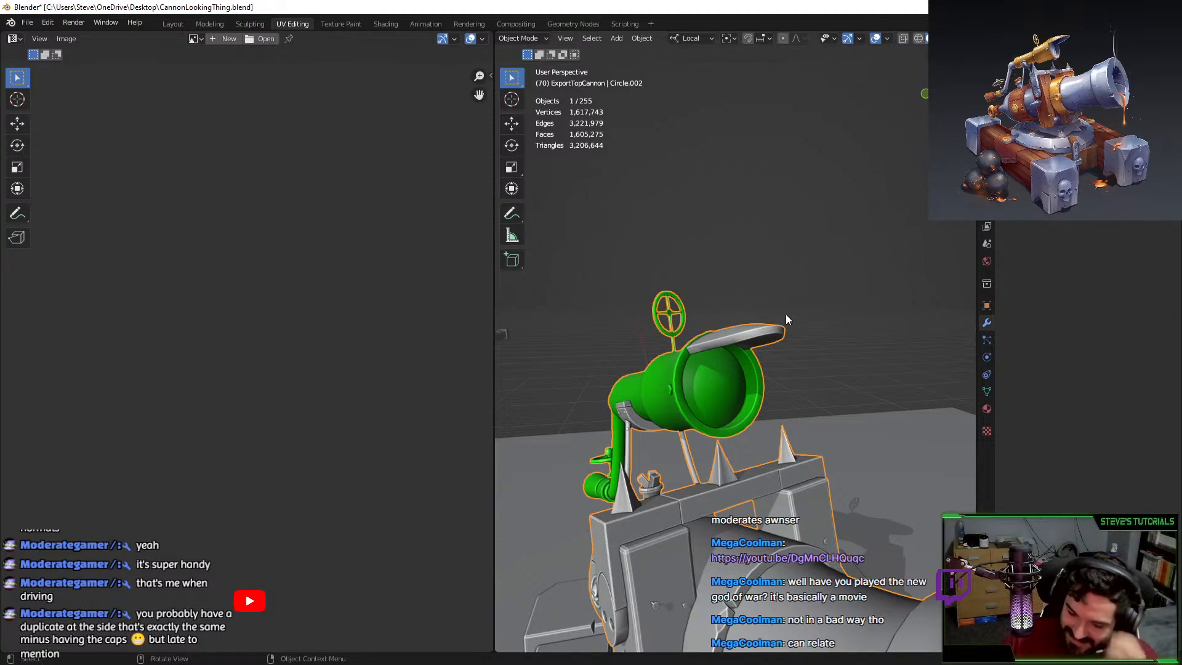
# Re-add the Weighted Normal modifier (Face Area, weight 50) with Keep Sharp enabled.
pyautogui.click(1040, 189)
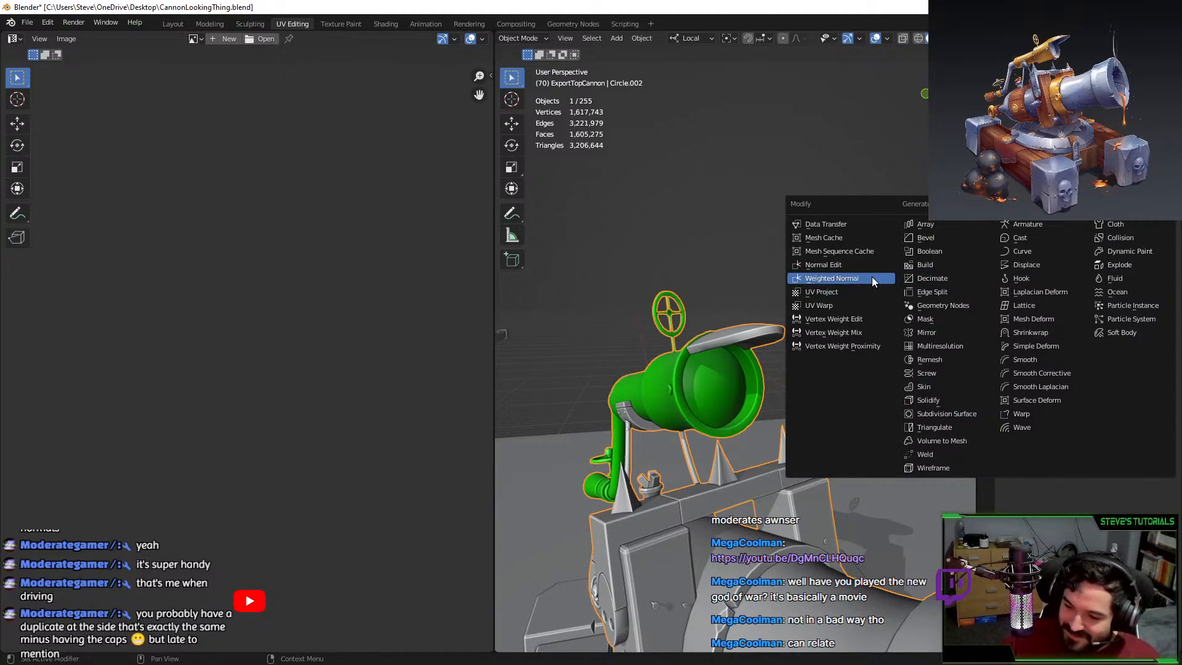
pyautogui.click(871, 275)
pyautogui.moveTo(730, 397); pyautogui.dragTo(764, 324, button='middle')
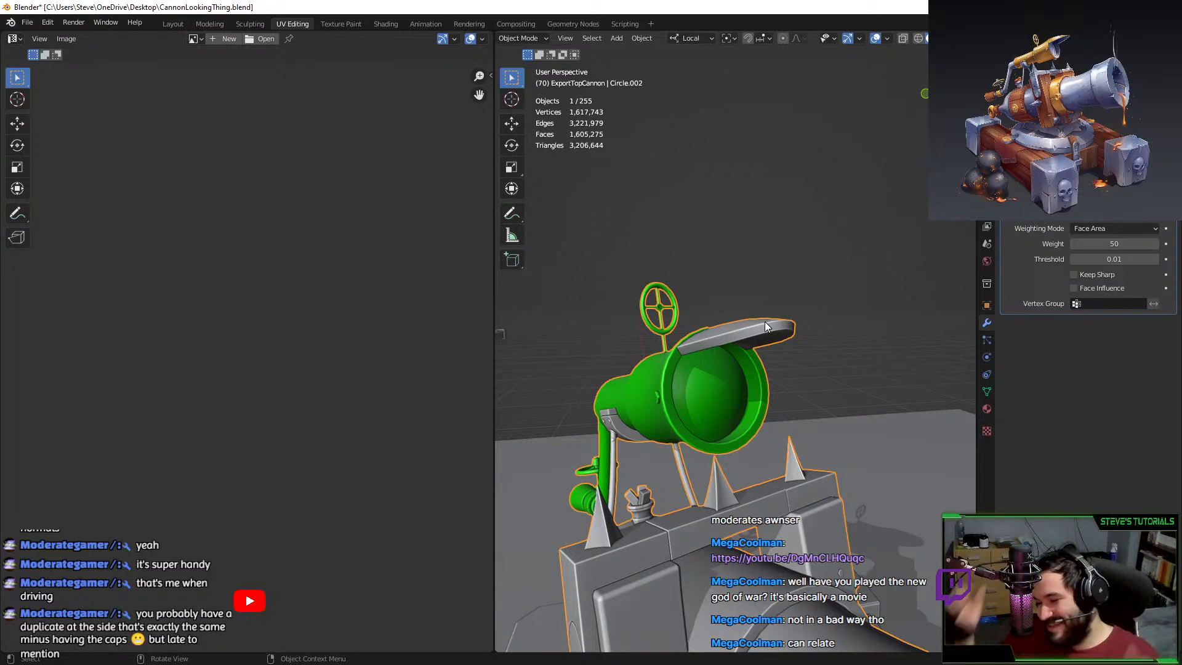
pyautogui.scroll(2, 796, 377)
pyautogui.scroll(-5, 765, 353)
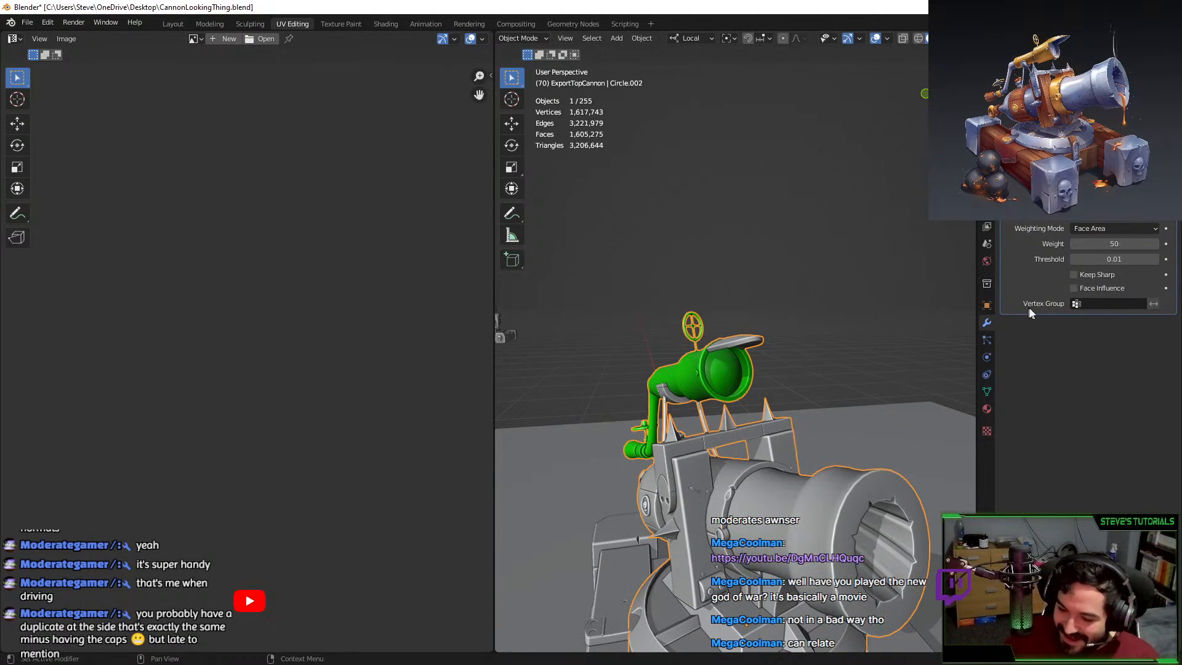
pyautogui.click(1084, 274)
# Reselect the cannon, enter Edit Mode, and pick the fin plate's bottom edge loop.
pyautogui.moveTo(844, 372); pyautogui.dragTo(813, 329, button='middle')
pyautogui.click(907, 325)
pyautogui.scroll(4, 905, 325)
pyautogui.moveTo(781, 383); pyautogui.dragTo(752, 448, button='middle')
pyautogui.scroll(2, 793, 341)
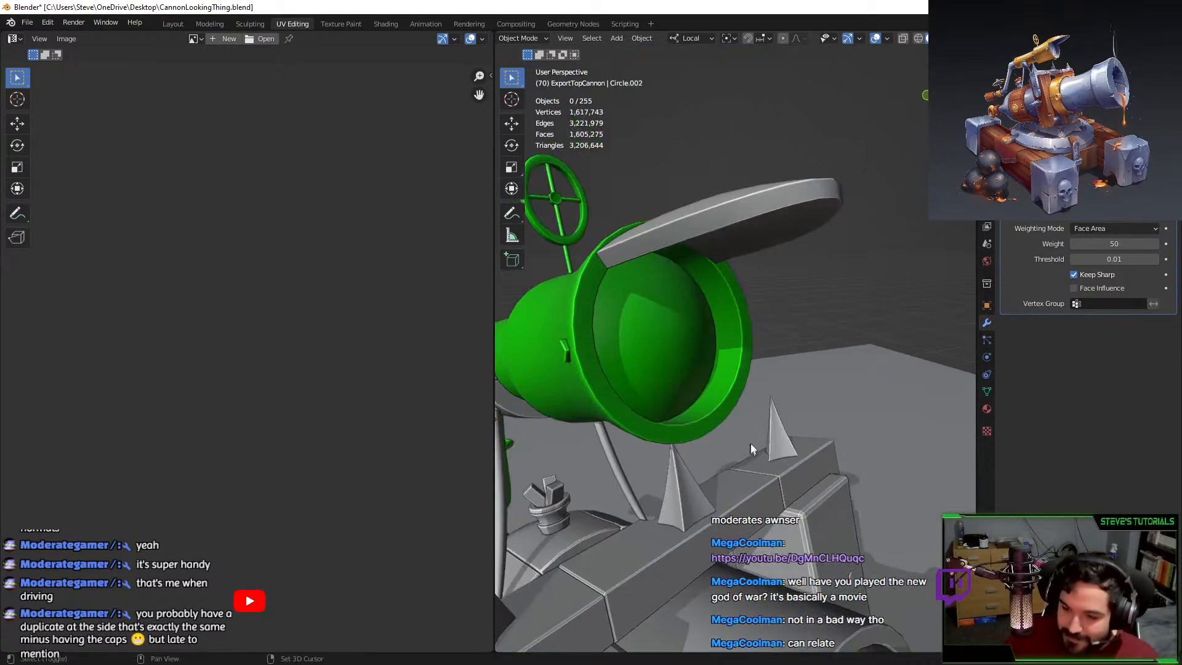
pyautogui.scroll(-3, 752, 445)
pyautogui.click(757, 303)
pyautogui.scroll(5, 758, 310)
pyautogui.press('Tab')
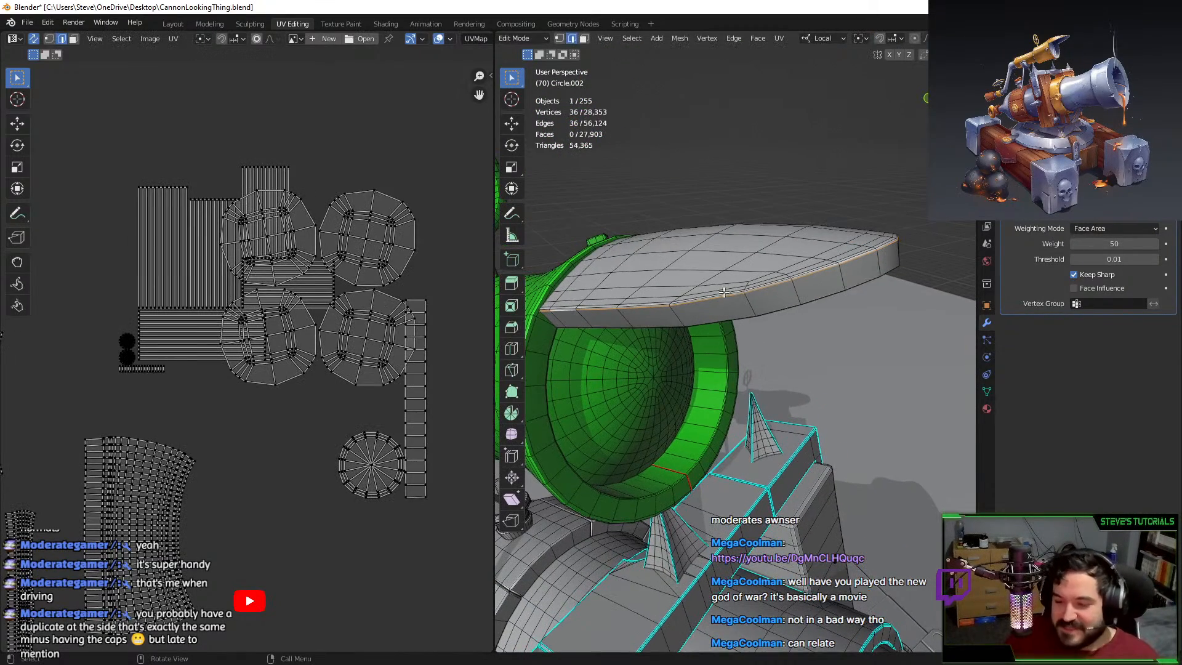
pyautogui.keyDown('alt'); pyautogui.click(715, 306); pyautogui.keyUp('alt')
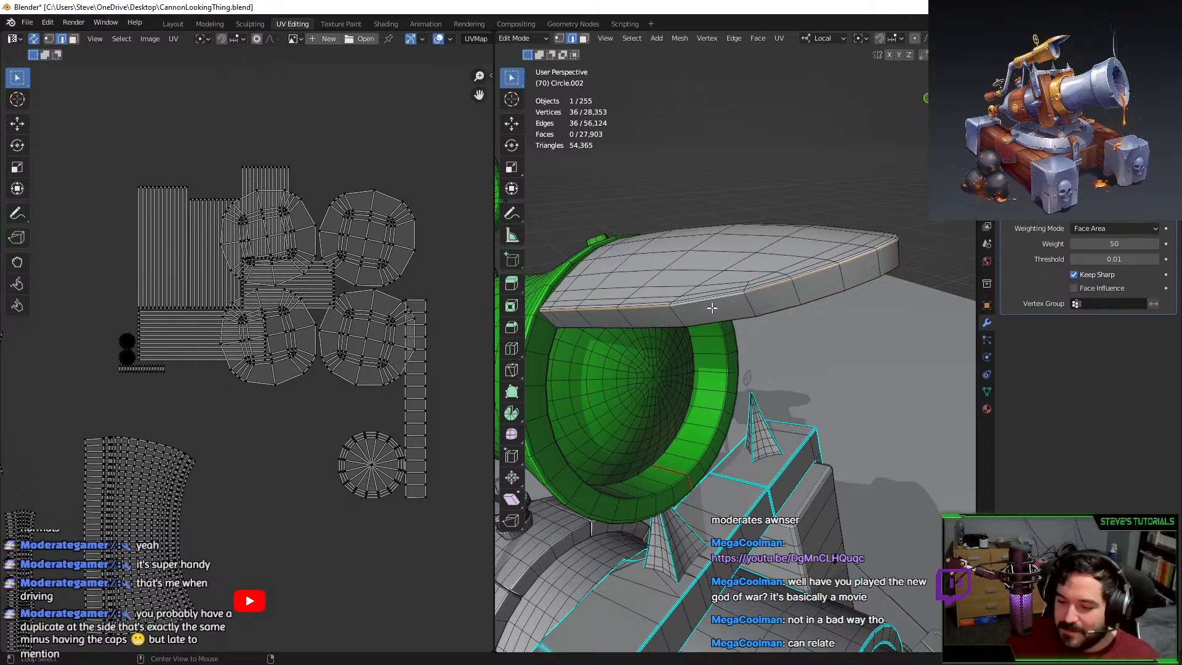
# Isolate the fin plate and select the edge loop around its rim.
pyautogui.click(758, 289)
pyautogui.press('l')
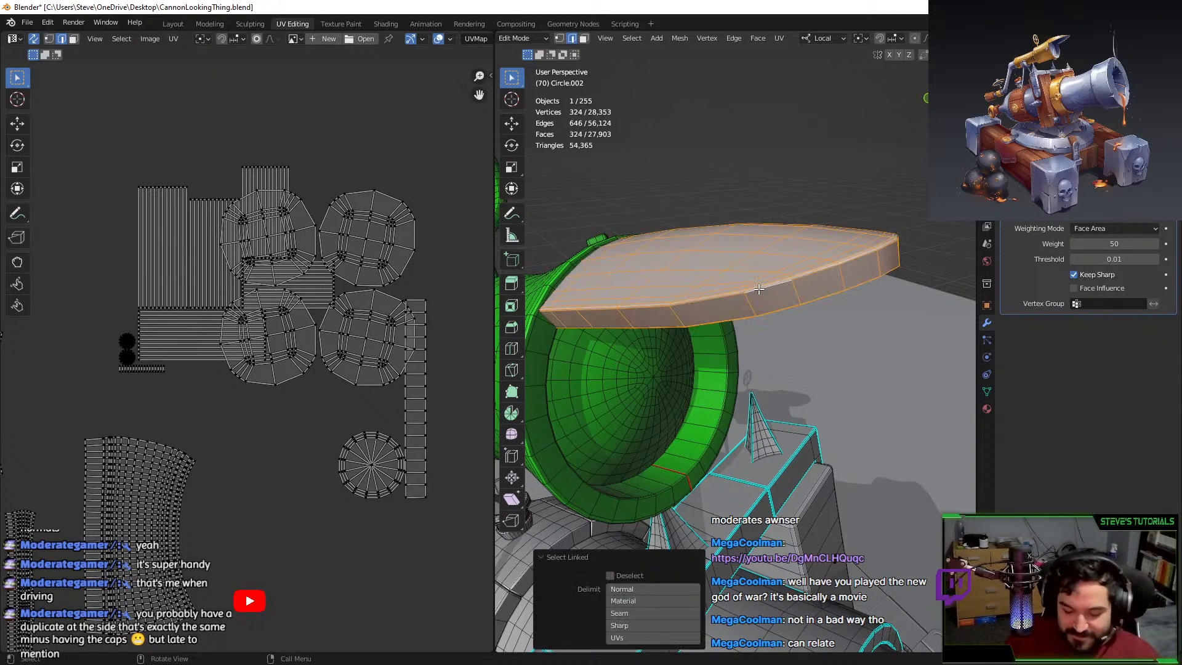
pyautogui.hotkey('shift', 'h')
pyautogui.moveTo(758, 289); pyautogui.dragTo(695, 252, button='middle')
pyautogui.keyDown('alt'); pyautogui.click(828, 173); pyautogui.keyUp('alt')
pyautogui.keyDown('alt'); pyautogui.click(723, 211); pyautogui.keyUp('alt')
pyautogui.moveTo(722, 212); pyautogui.dragTo(753, 208, button='middle')
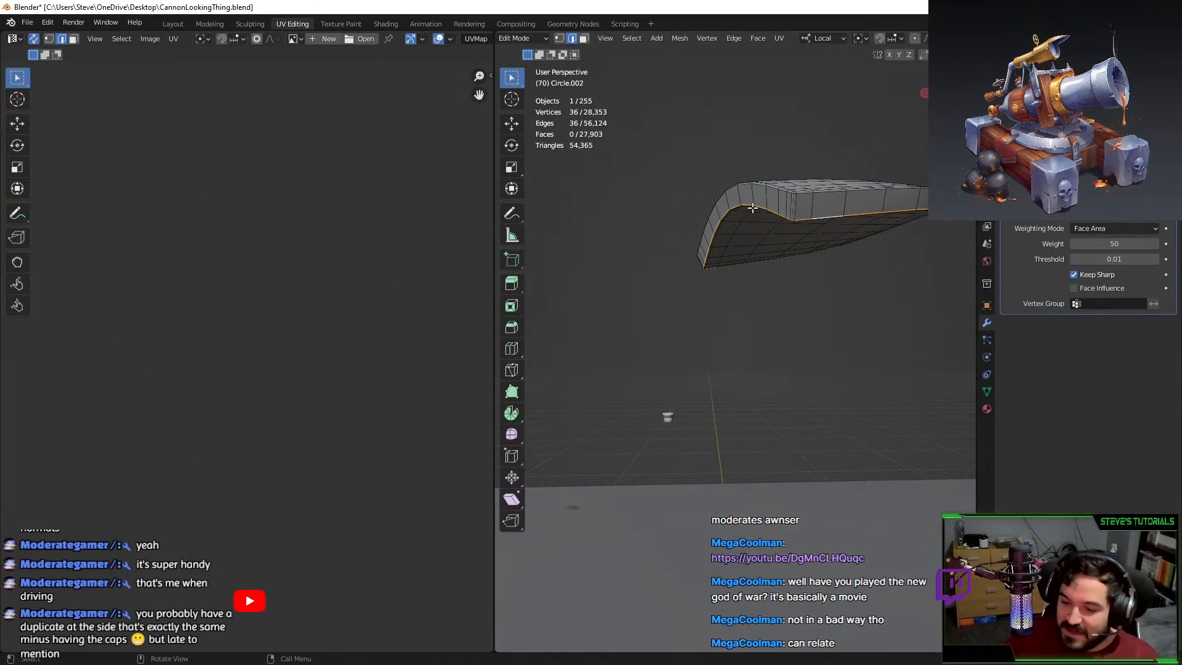
# Mark the rim loop as a seam with Mark Seam and unwrap the whole fin plate.
pyautogui.press('F3')
pyautogui.write('mark s')
pyautogui.press('Return')
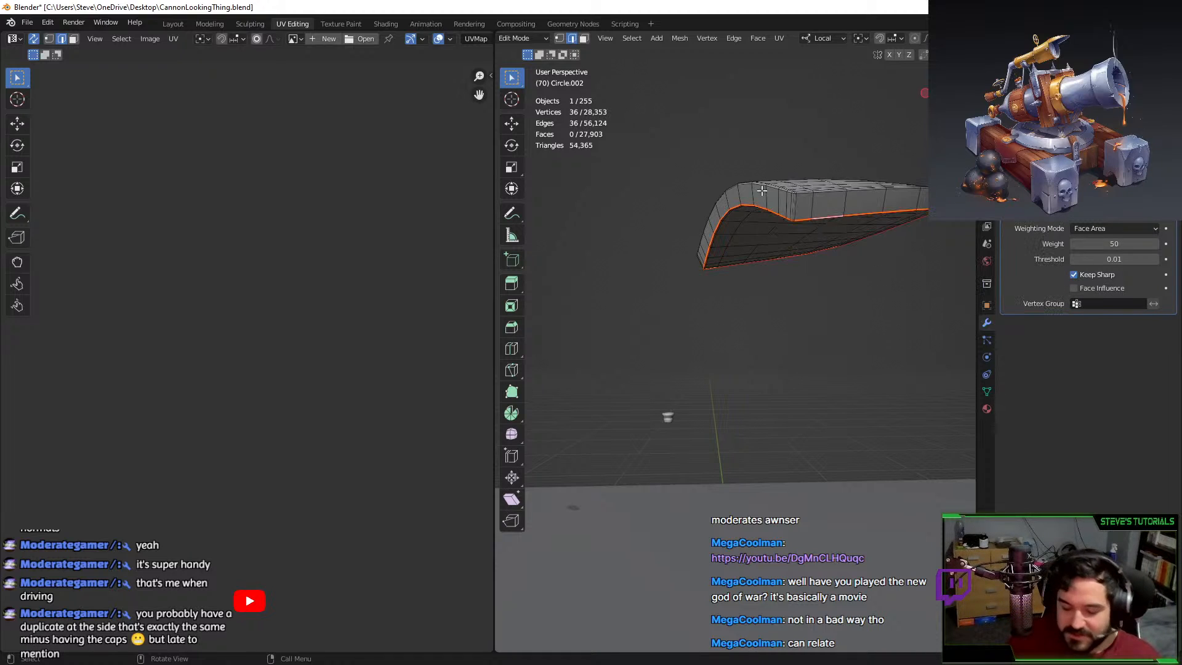
pyautogui.press('a')
pyautogui.press('u')
pyautogui.click(728, 241)
pyautogui.scroll(-5, 327, 298)
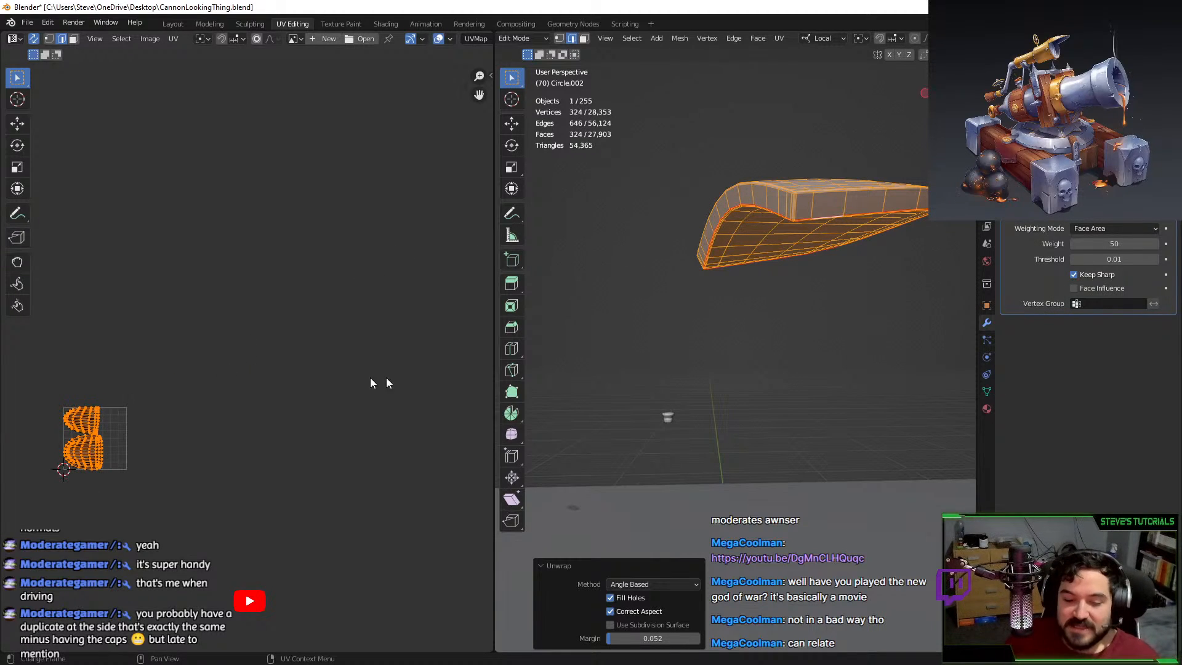
# Assign Material.003 to the fin and move its two UV islands off to the right.
pyautogui.click(985, 408)
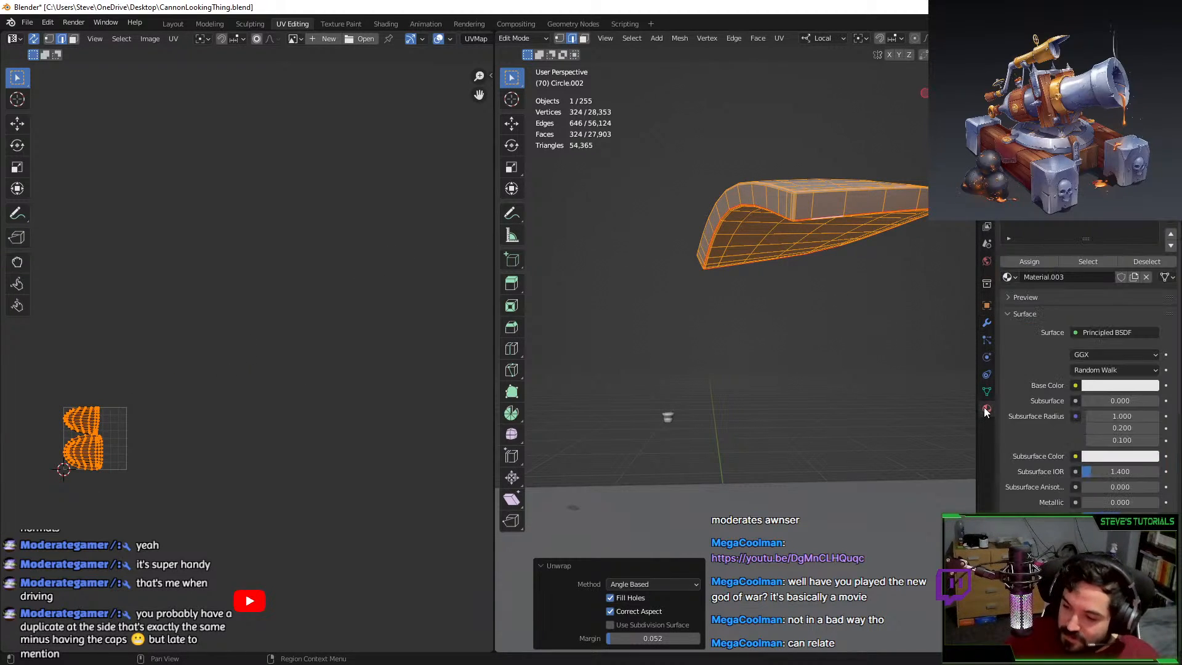
pyautogui.click(1006, 262)
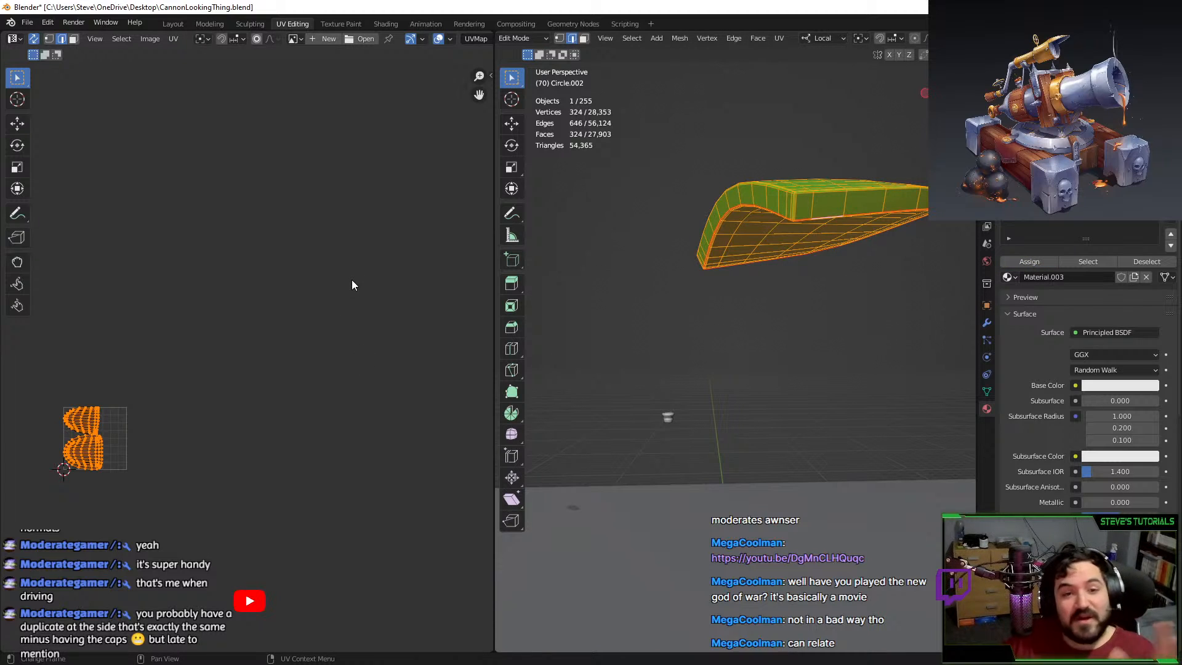
pyautogui.scroll(-1, 247, 359)
pyautogui.press('g')
pyautogui.click(422, 486)
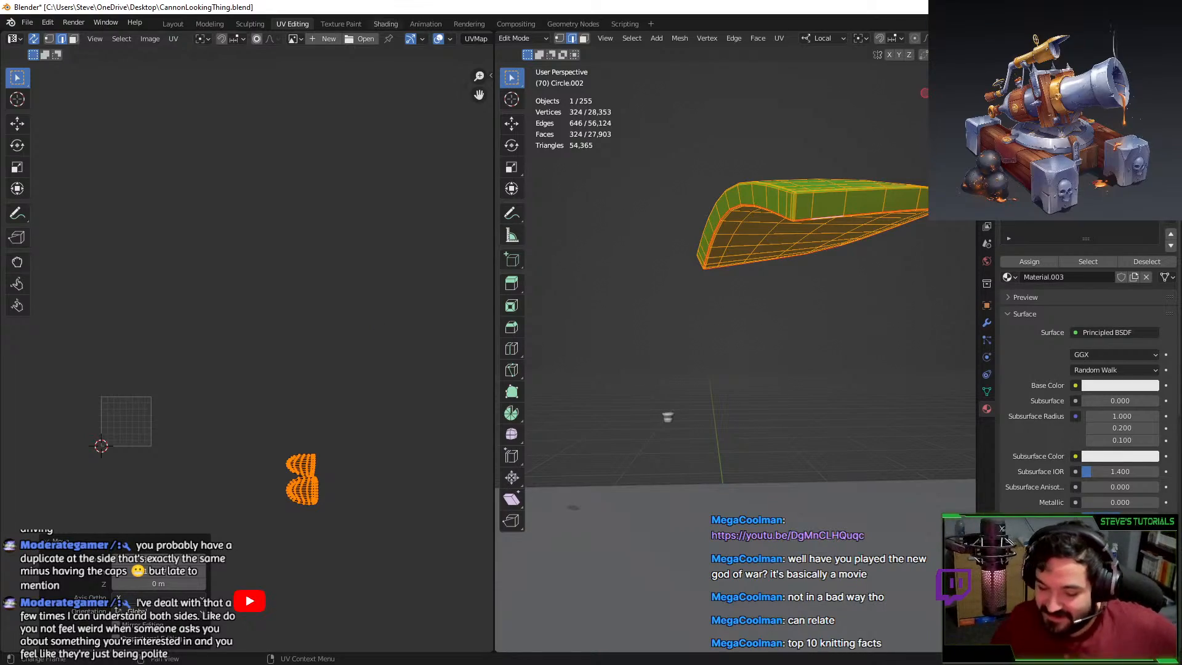
# Reveal all geometry, then select the bracket piece and hide everything else.
pyautogui.moveTo(694, 251); pyautogui.dragTo(678, 319, button='middle')
pyautogui.hotkey('alt', 'h')
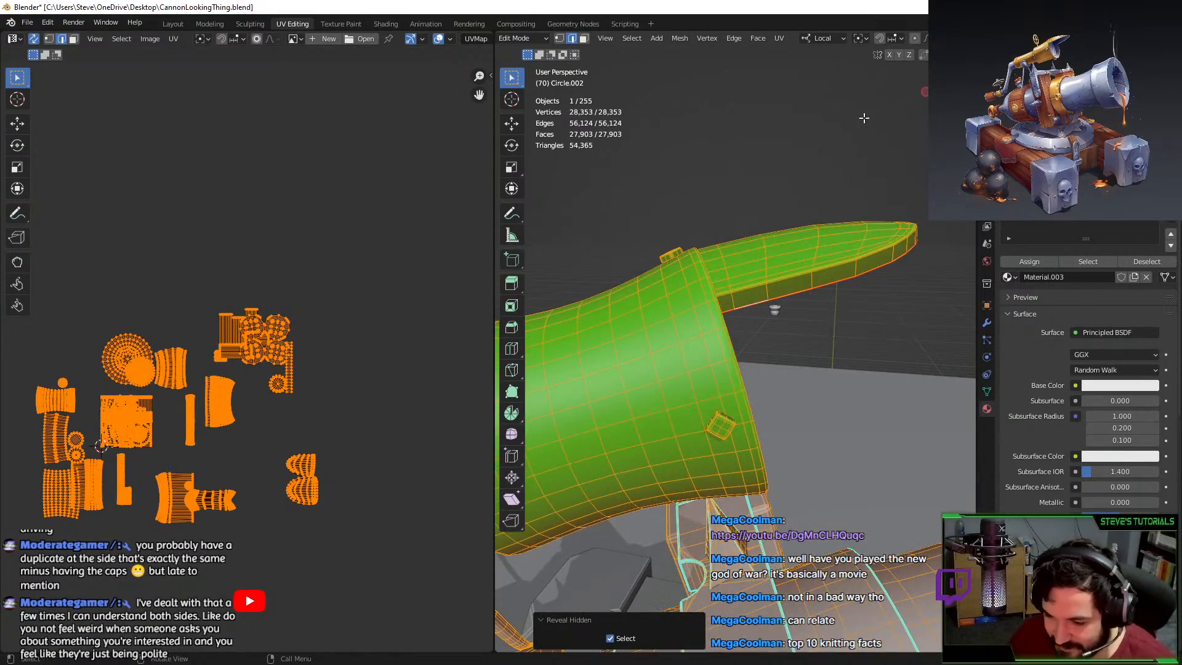
pyautogui.click(864, 118)
pyautogui.scroll(-4, 862, 130)
pyautogui.moveTo(855, 154); pyautogui.dragTo(897, 322, button='middle')
pyautogui.press('Tab')
pyautogui.press('Tab')
pyautogui.scroll(4, 800, 324)
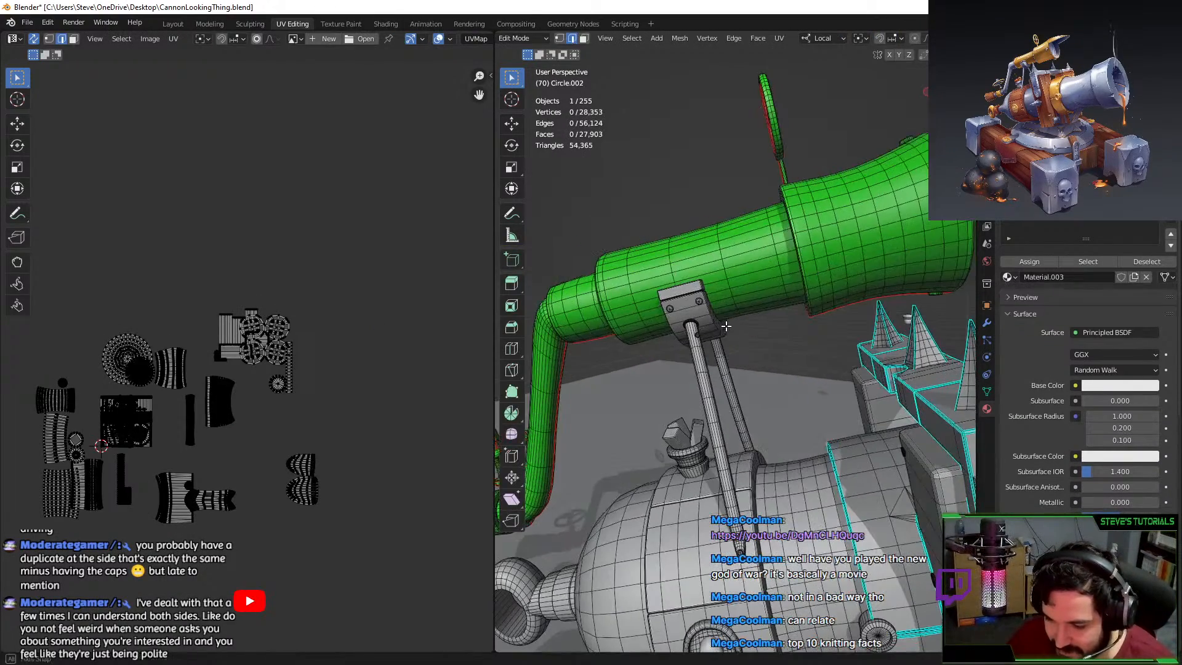
pyautogui.press('l')
pyautogui.scroll(3, 724, 317)
pyautogui.hotkey('shift', 'h')
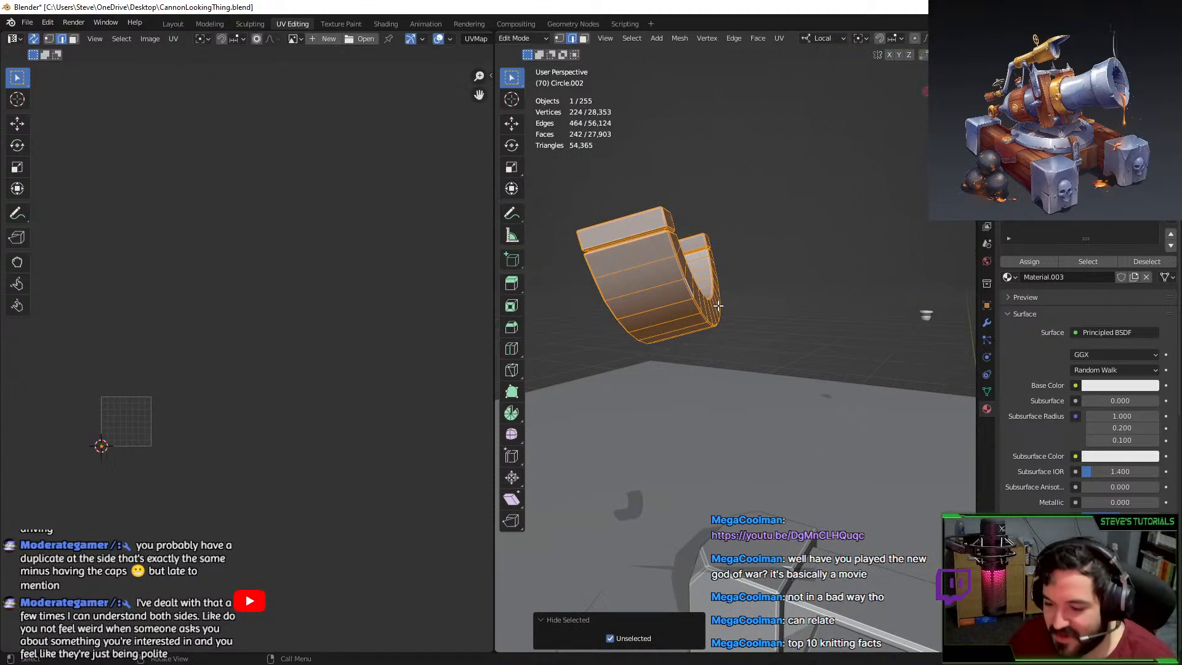
pyautogui.press('KP_Decimal')
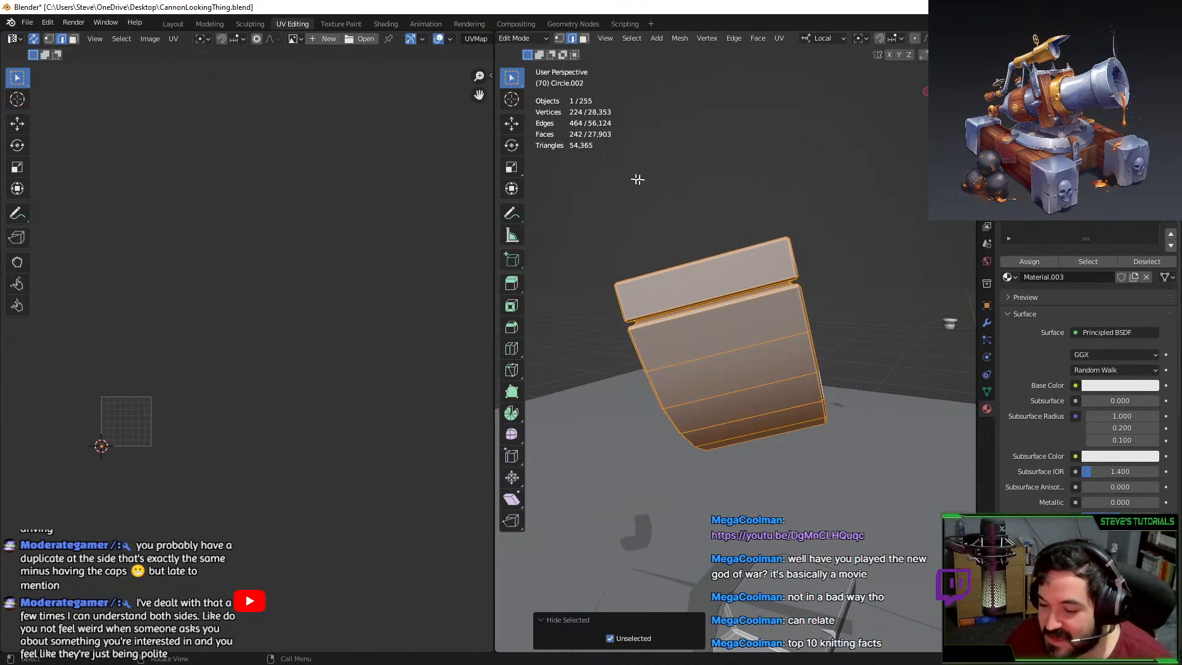
pyautogui.moveTo(636, 179); pyautogui.dragTo(758, 313, button='middle')
# Deselect the isolated bracket and orbit to its U-shaped front, picking an edge on its cap.
pyautogui.hotkey('alt', 'a')
pyautogui.scroll(2, 831, 300)
pyautogui.press('Tab')
pyautogui.scroll(-3, 834, 287)
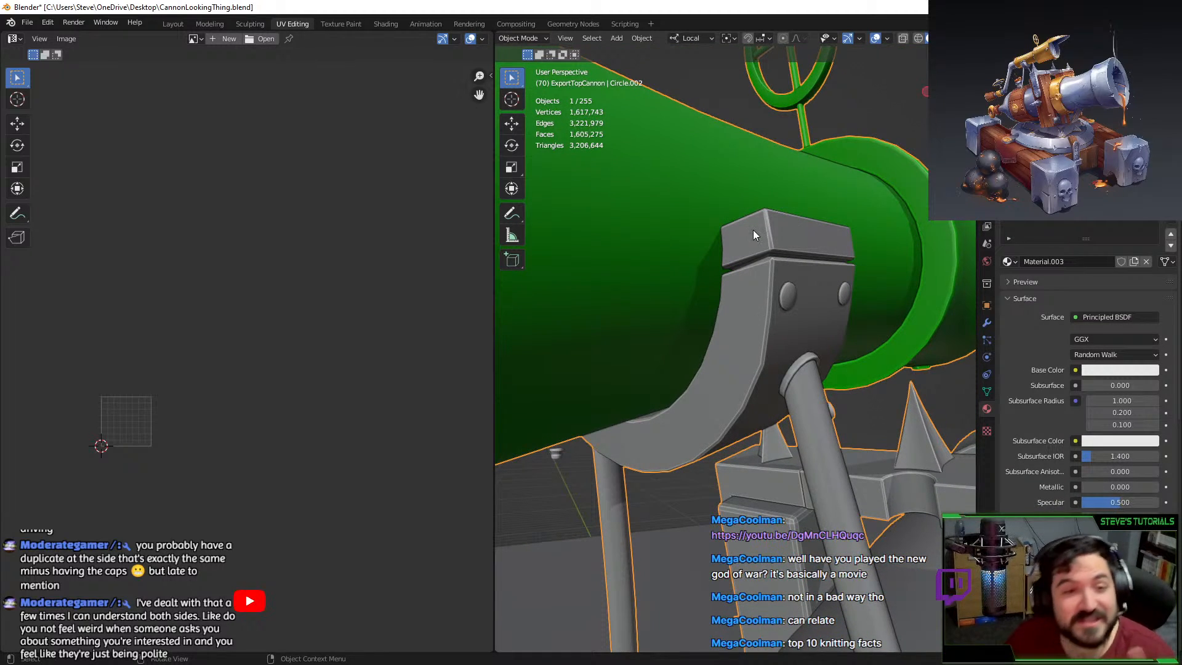
pyautogui.moveTo(752, 230); pyautogui.dragTo(666, 302, button='middle')
pyautogui.press('Tab')
pyautogui.click(698, 265)
pyautogui.moveTo(698, 265); pyautogui.dragTo(773, 312, button='middle')
# Select the edge loops on the cap block and inside the crack between the blocks.
pyautogui.keyDown('alt'); pyautogui.click(752, 402); pyautogui.keyUp('alt')
pyautogui.keyDown('alt'); pyautogui.keyDown('shift'); pyautogui.click(763, 395); pyautogui.keyUp('shift'); pyautogui.keyUp('alt')
pyautogui.moveTo(762, 394); pyautogui.dragTo(756, 368, button='middle')
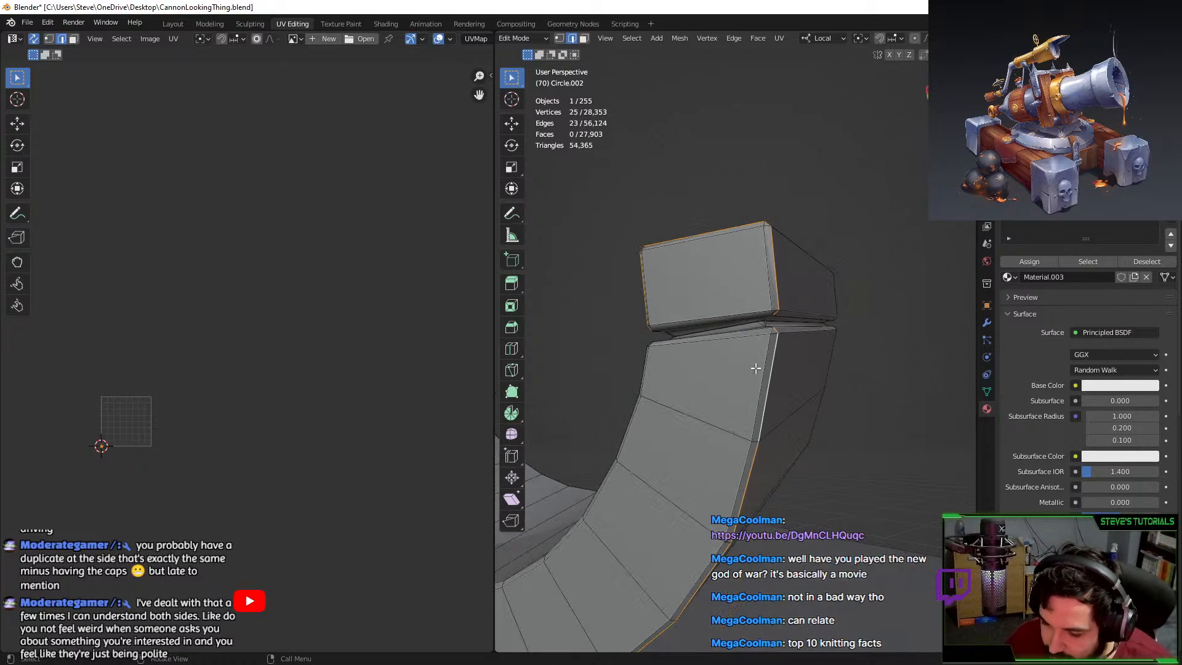
pyautogui.scroll(2, 755, 368)
pyautogui.keyDown('alt'); pyautogui.click(758, 308); pyautogui.keyUp('alt')
pyautogui.press('KP_Decimal')
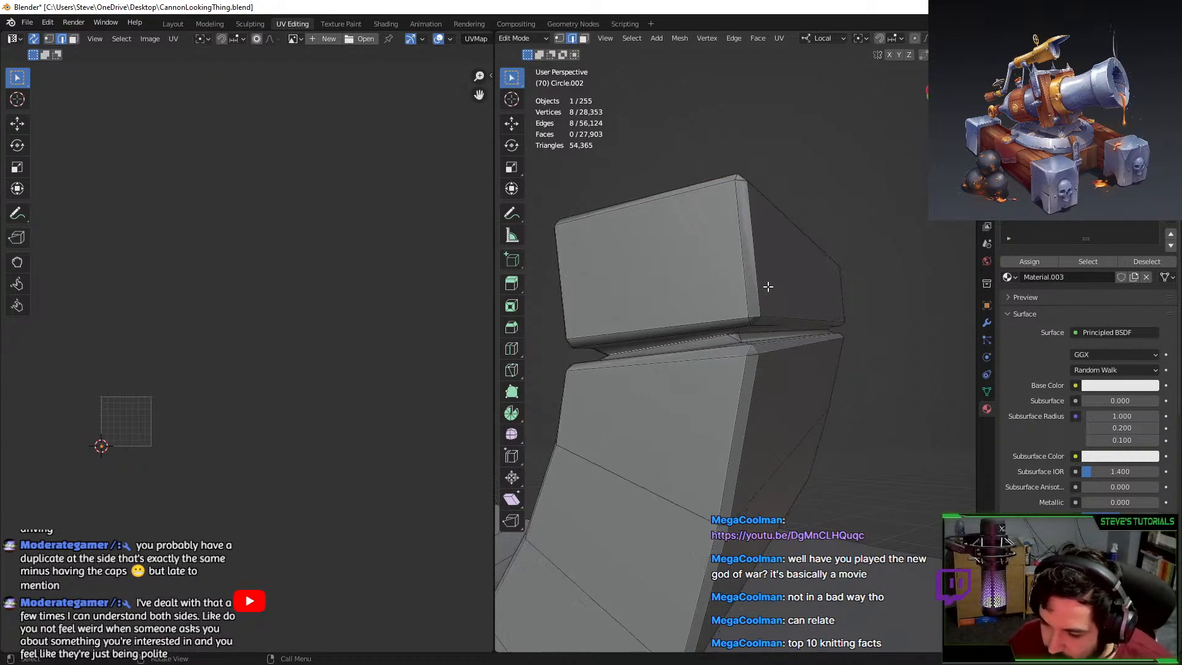
pyautogui.moveTo(767, 287); pyautogui.dragTo(752, 308, button='middle')
pyautogui.scroll(4, 792, 282)
# Delete the selected crack edge loops with Delete Edge Loops.
pyautogui.press('F3')
pyautogui.write('delete')
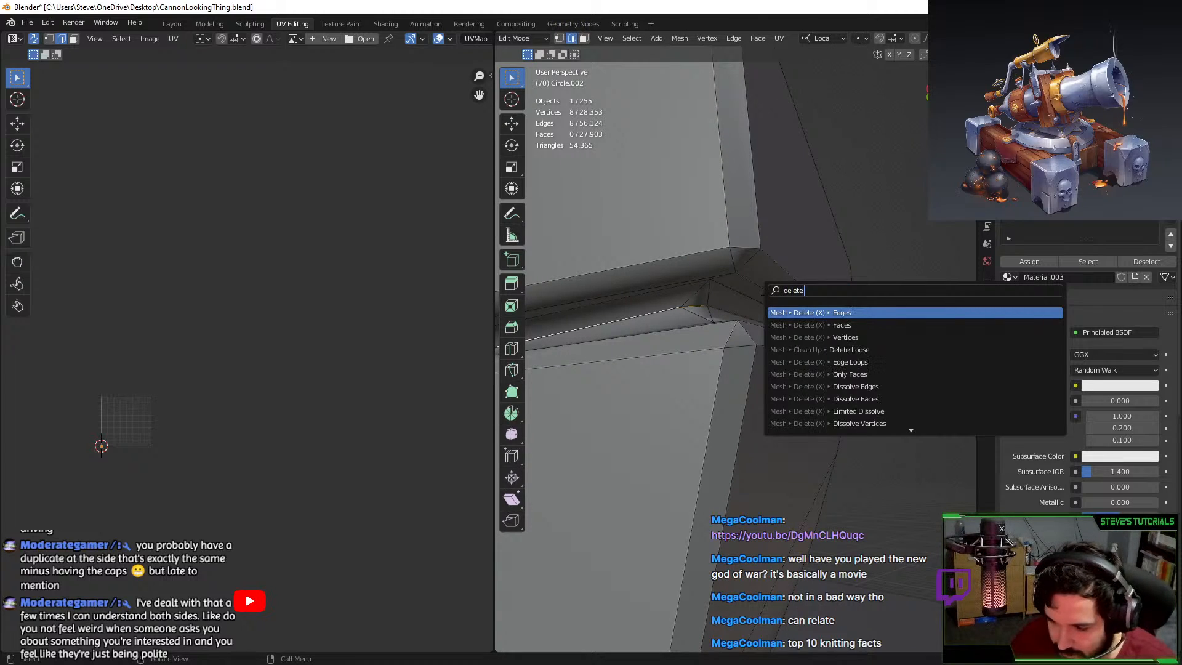
pyautogui.write(' edge loop')
pyautogui.press('Return')
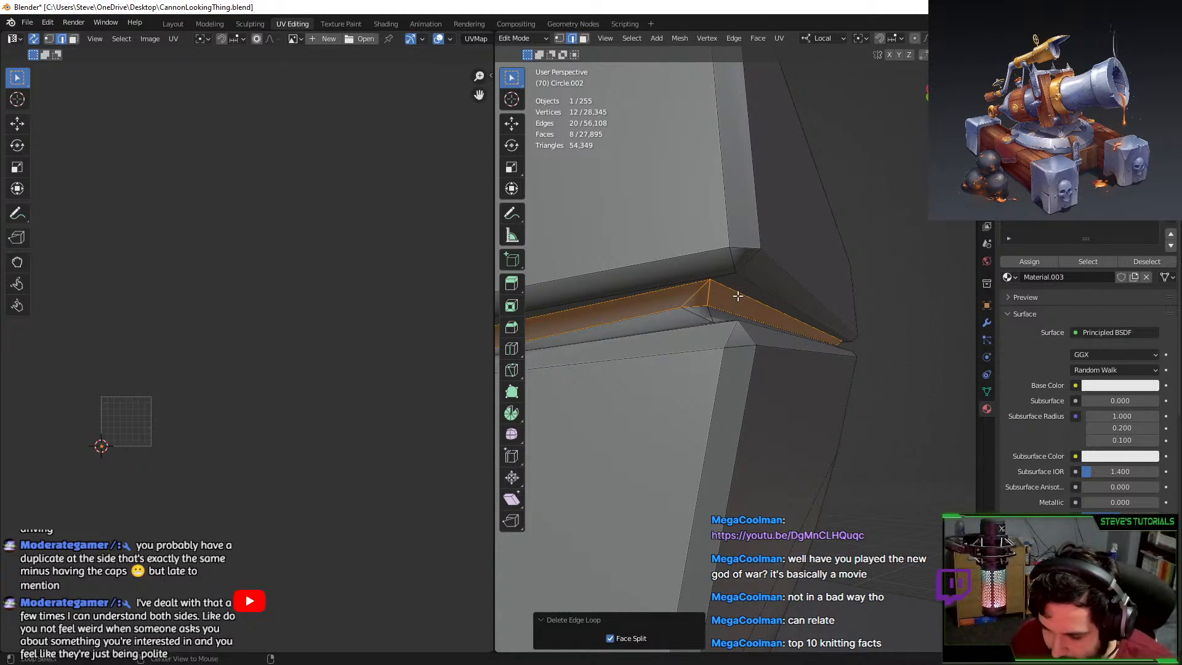
pyautogui.hotkey('ctrl', 'z')
pyautogui.hotkey('ctrl', 'shift', 'z')
# Check the result and delete the remaining extra edge loops in the crack.
pyautogui.press('Tab')
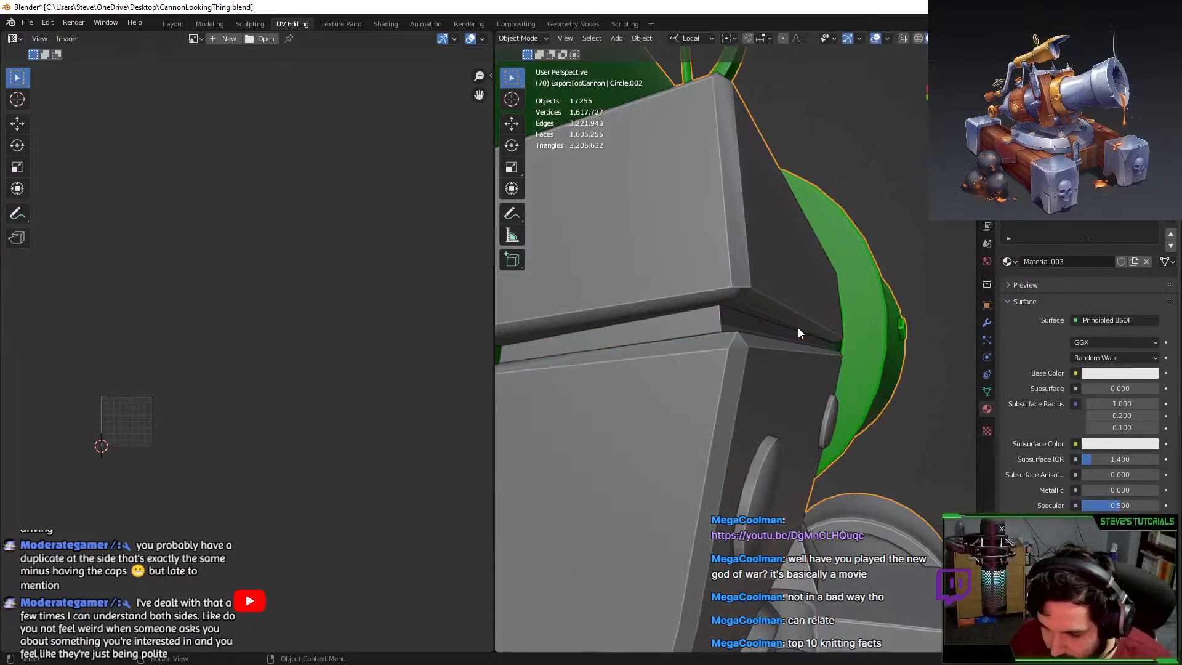
pyautogui.moveTo(797, 333); pyautogui.dragTo(694, 331, button='middle')
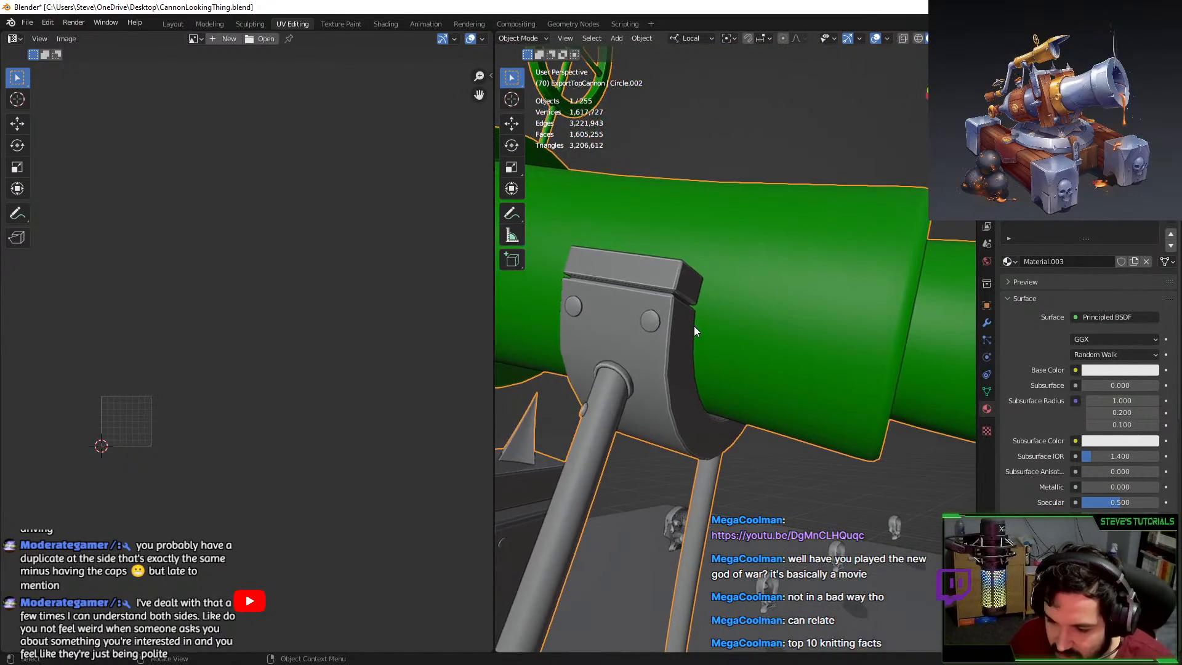
pyautogui.press('Tab')
pyautogui.press('KP_Decimal')
pyautogui.press('F3')
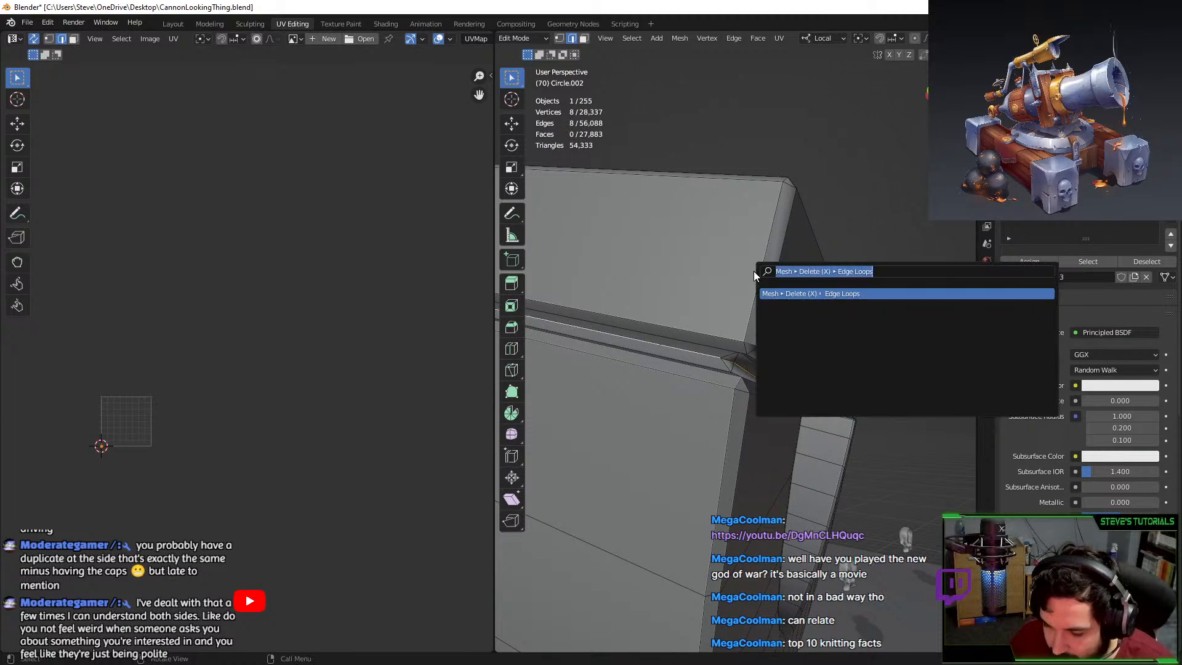
pyautogui.press('Return')
pyautogui.keyDown('alt'); pyautogui.click(659, 346); pyautogui.keyUp('alt')
pyautogui.hotkey('shift', 'r')
# Orbit around the cannon to view the isolated half-ring's end cap.
pyautogui.scroll(-6, 676, 313)
pyautogui.press('Tab')
pyautogui.moveTo(677, 314); pyautogui.dragTo(625, 222, button='middle')
pyautogui.press('Tab')
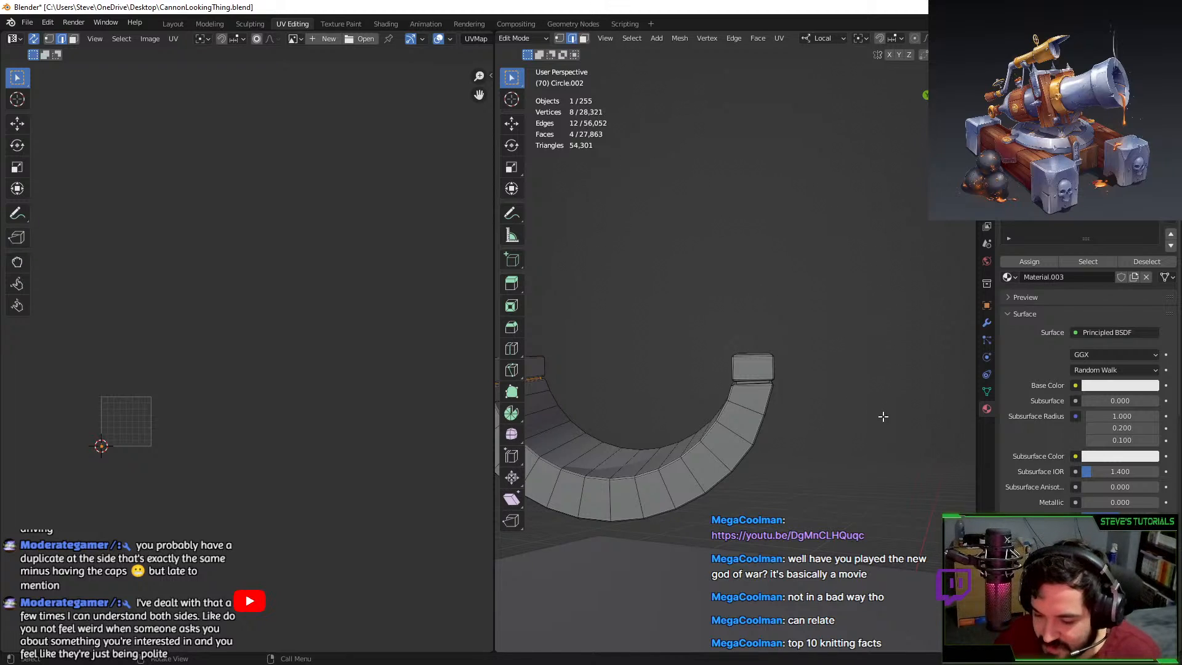
pyautogui.moveTo(883, 416); pyautogui.dragTo(704, 396, button='middle')
# Select edge loops on the end block, the notch, and the lower and upper blocks.
pyautogui.scroll(3, 714, 413)
pyautogui.moveTo(744, 439); pyautogui.dragTo(832, 340, button='middle')
pyautogui.keyDown('alt'); pyautogui.click(747, 426); pyautogui.keyUp('alt')
pyautogui.scroll(2, 717, 376)
pyautogui.keyDown('alt'); pyautogui.click(661, 343); pyautogui.keyUp('alt')
pyautogui.keyDown('alt'); pyautogui.keyDown('shift'); pyautogui.click(673, 380); pyautogui.keyUp('shift'); pyautogui.keyUp('alt')
pyautogui.scroll(-7, 708, 461)
pyautogui.keyDown('alt'); pyautogui.keyDown('shift'); pyautogui.click(659, 407); pyautogui.keyUp('shift'); pyautogui.keyUp('alt')
pyautogui.keyDown('alt'); pyautogui.keyDown('shift'); pyautogui.click(695, 348); pyautogui.keyUp('shift'); pyautogui.keyUp('alt')
# Remove unwanted edges with circle select and mark the remaining selection as seams.
pyautogui.press('c')
pyautogui.middleClick(629, 374)
pyautogui.press('Escape')
pyautogui.press('c')
pyautogui.middleClick(845, 301)
pyautogui.press('Escape')
pyautogui.press('F3')
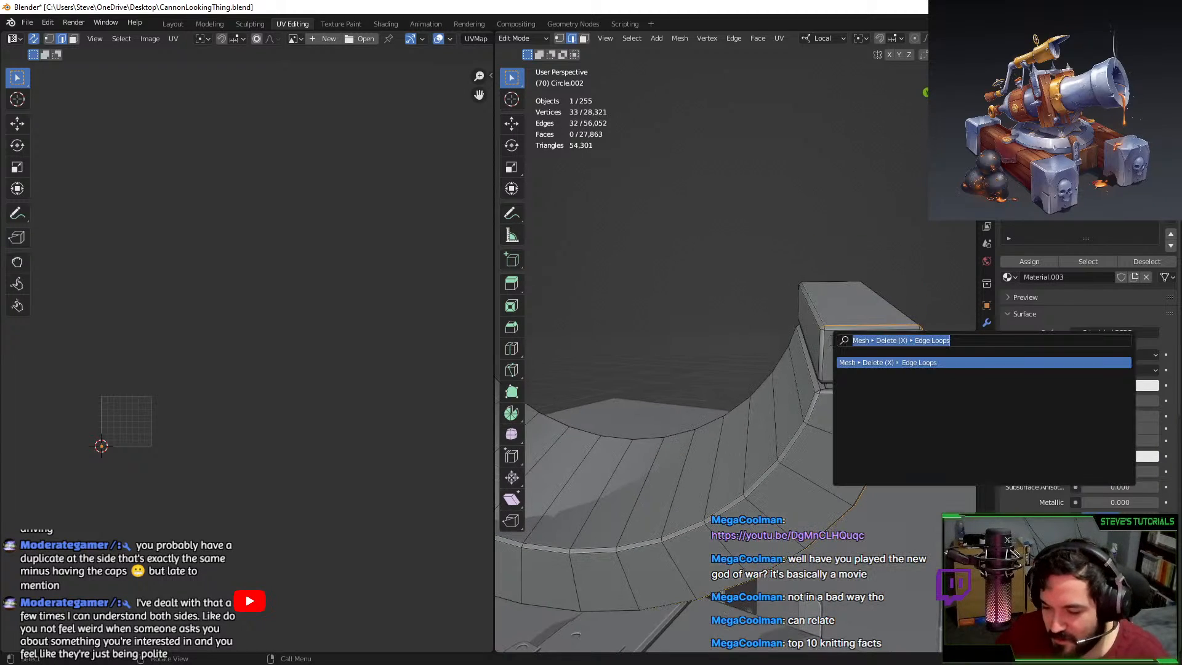
pyautogui.write('mrak')
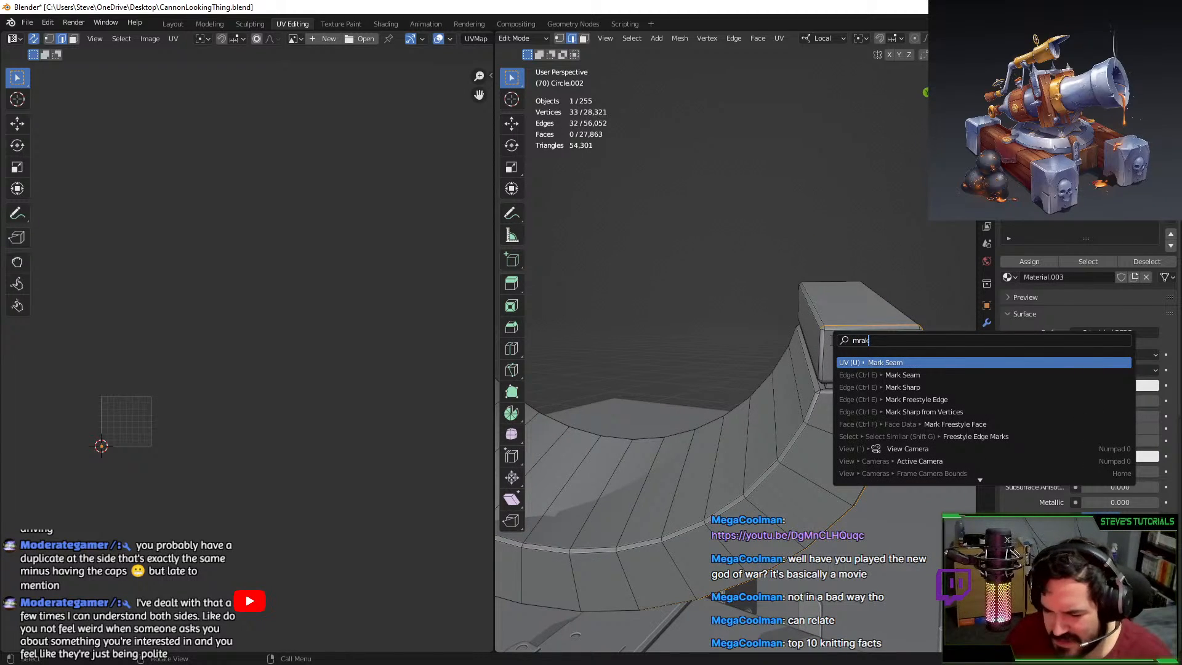
pyautogui.press('Return')
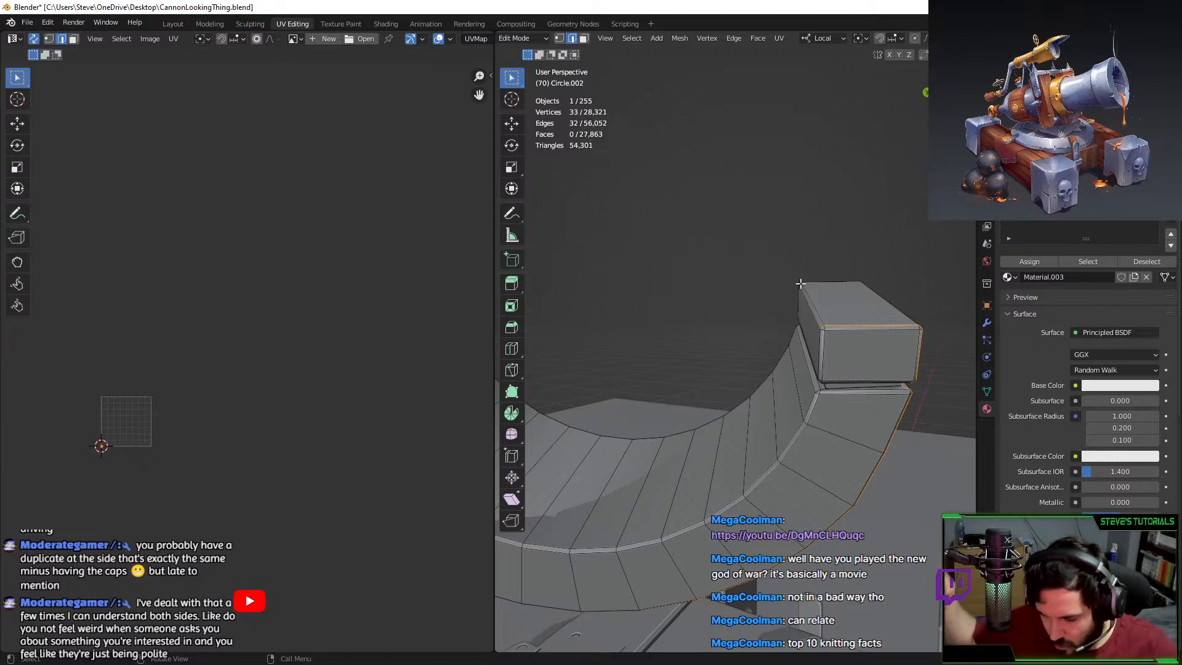
# Select further seam edges along the curved strip and at the box end.
pyautogui.keyDown('shift'); pyautogui.click(823, 291); pyautogui.keyUp('shift')
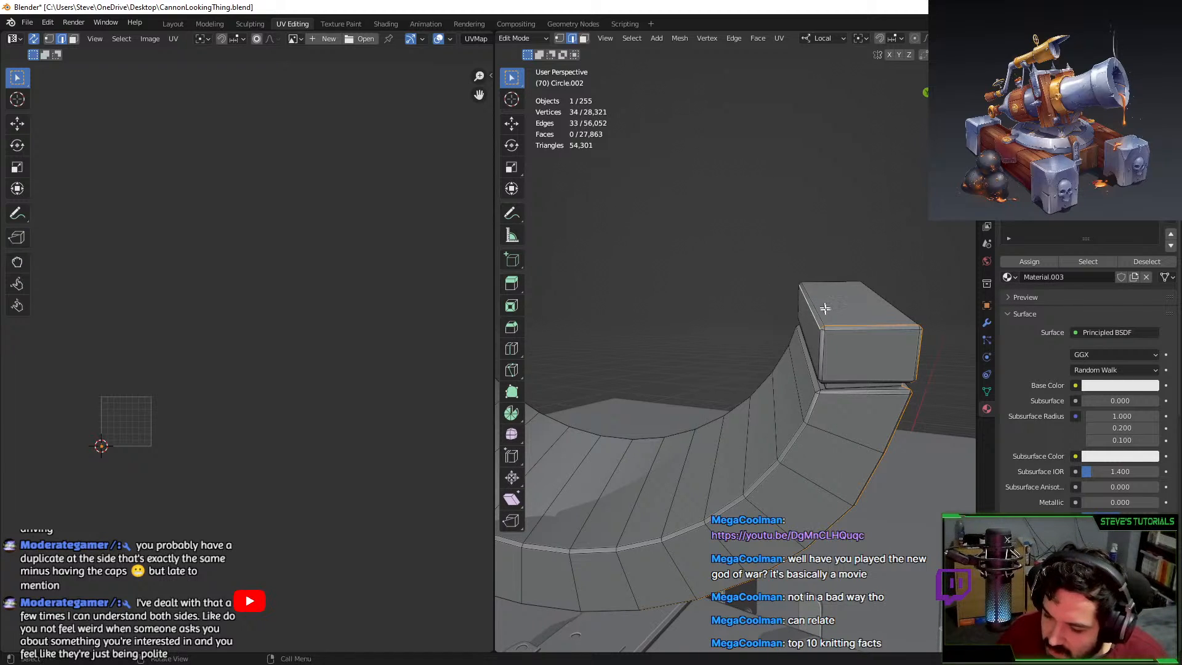
pyautogui.moveTo(824, 308); pyautogui.dragTo(717, 287, button='middle')
pyautogui.keyDown('shift'); pyautogui.click(537, 185); pyautogui.keyUp('shift')
pyautogui.moveTo(767, 279); pyautogui.dragTo(711, 322, button='middle')
pyautogui.scroll(3, 744, 332)
pyautogui.keyDown('shift'); pyautogui.click(698, 444); pyautogui.keyUp('shift')
pyautogui.keyDown('shift'); pyautogui.moveTo(711, 322); pyautogui.dragTo(765, 379, button='middle'); pyautogui.keyUp('shift')
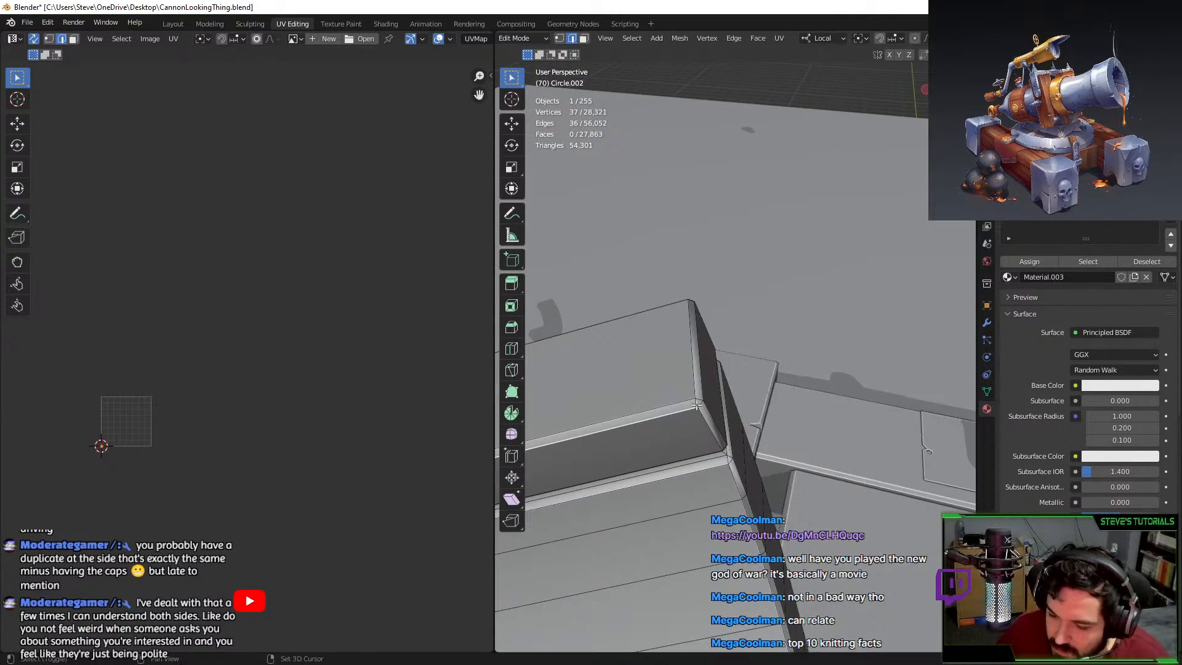
# Mark the box-end edges as seams.
pyautogui.keyDown('shift'); pyautogui.click(697, 391); pyautogui.keyUp('shift')
pyautogui.press('F3')
pyautogui.write('mark')
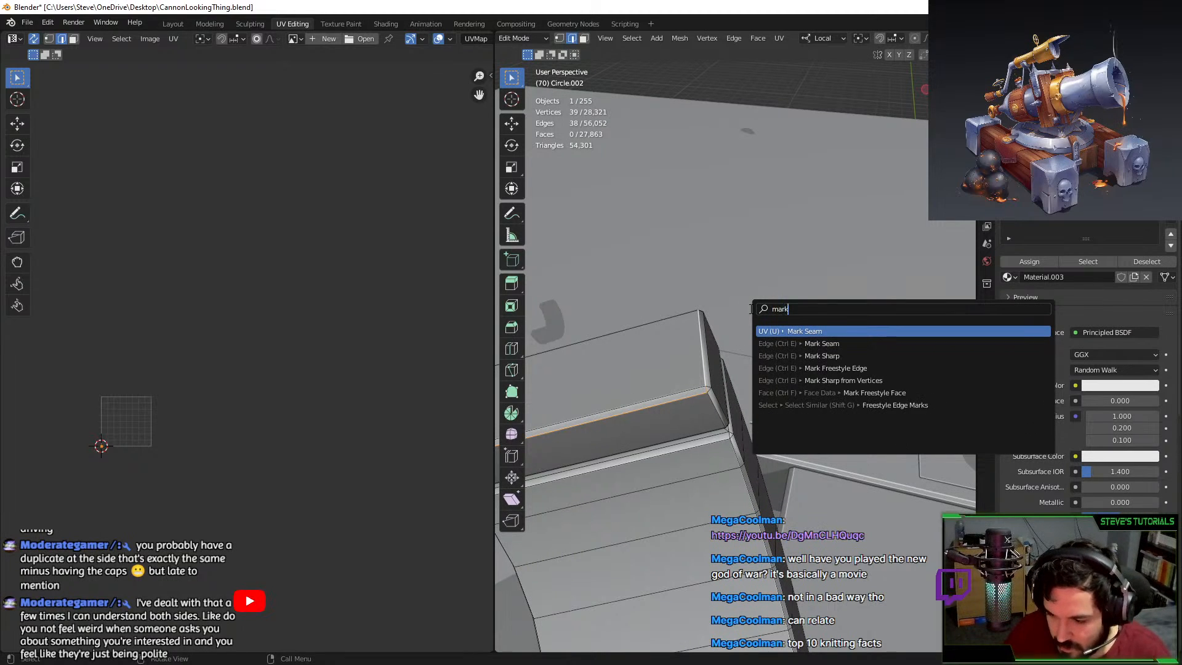
pyautogui.press('Return')
# Select the whole bracket mesh and unwrap it along its seams.
pyautogui.press('l')
pyautogui.press('u')
pyautogui.click(660, 501)
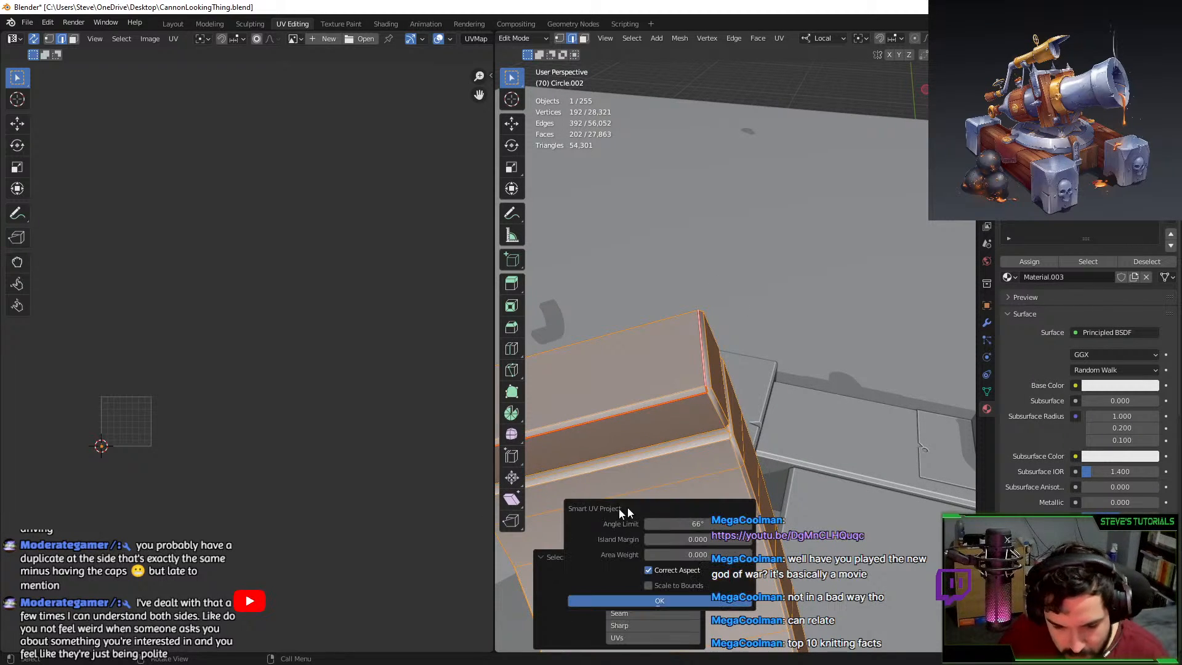
pyautogui.press('u')
pyautogui.click(654, 363)
# Assign the green Material.003 to the bracket and move its UV island up and left.
pyautogui.scroll(8, 238, 396)
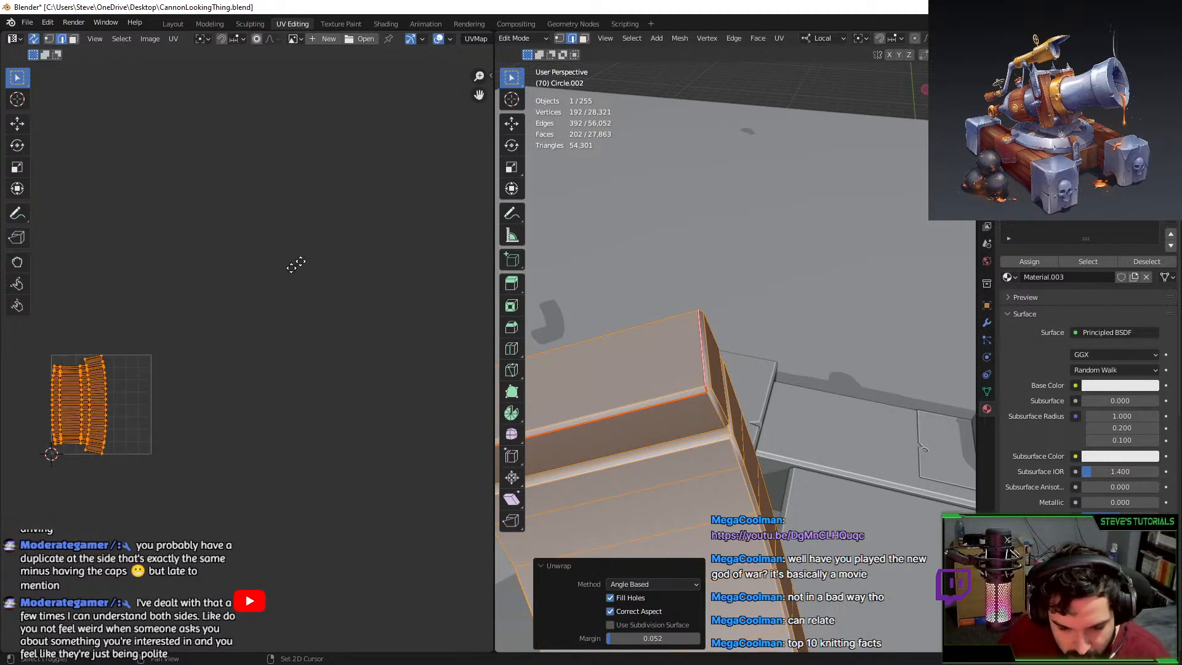
pyautogui.scroll(-3, 231, 304)
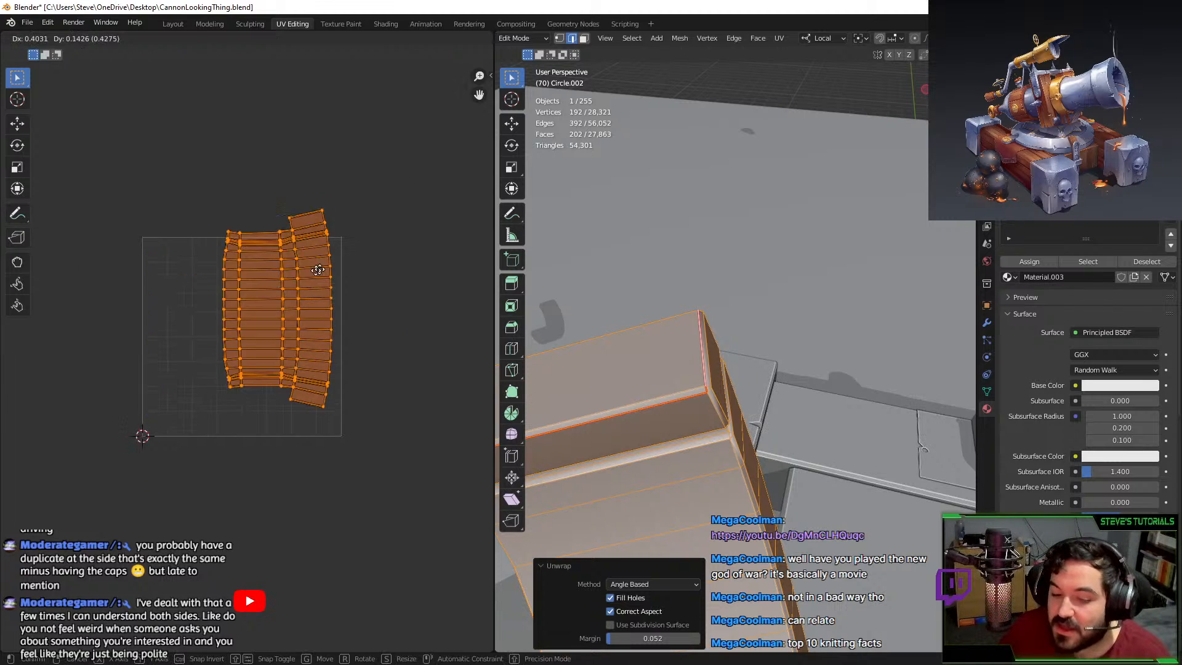
pyautogui.click(1018, 269)
pyautogui.scroll(-4, 290, 374)
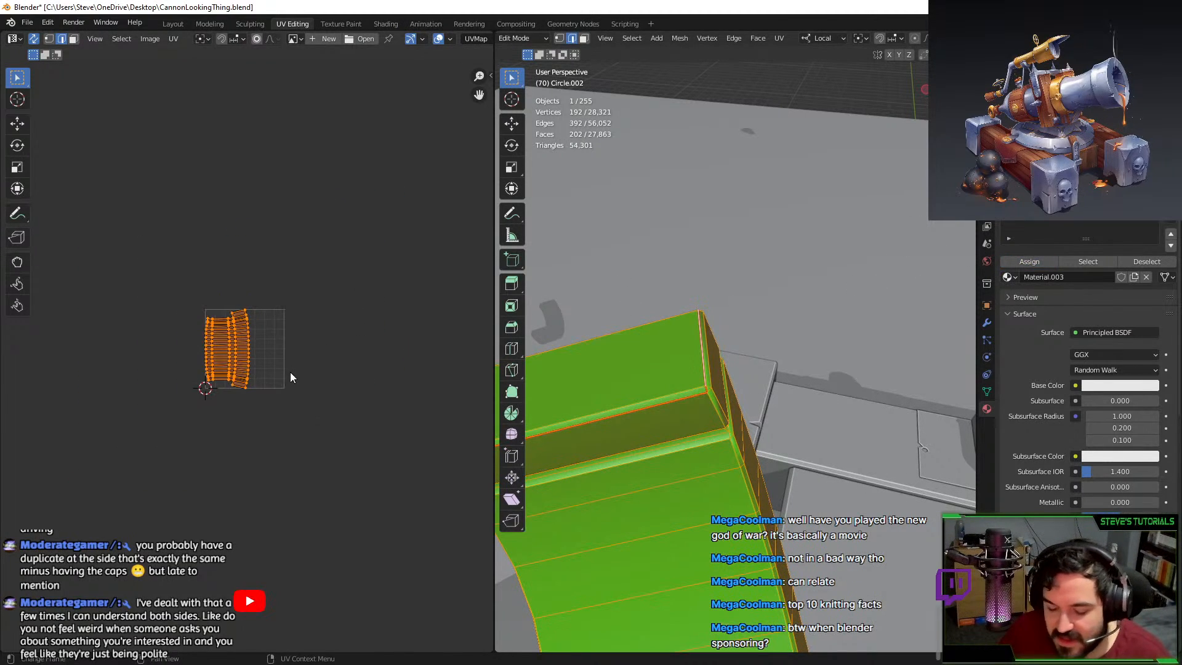
pyautogui.press('g')
pyautogui.click(256, 130)
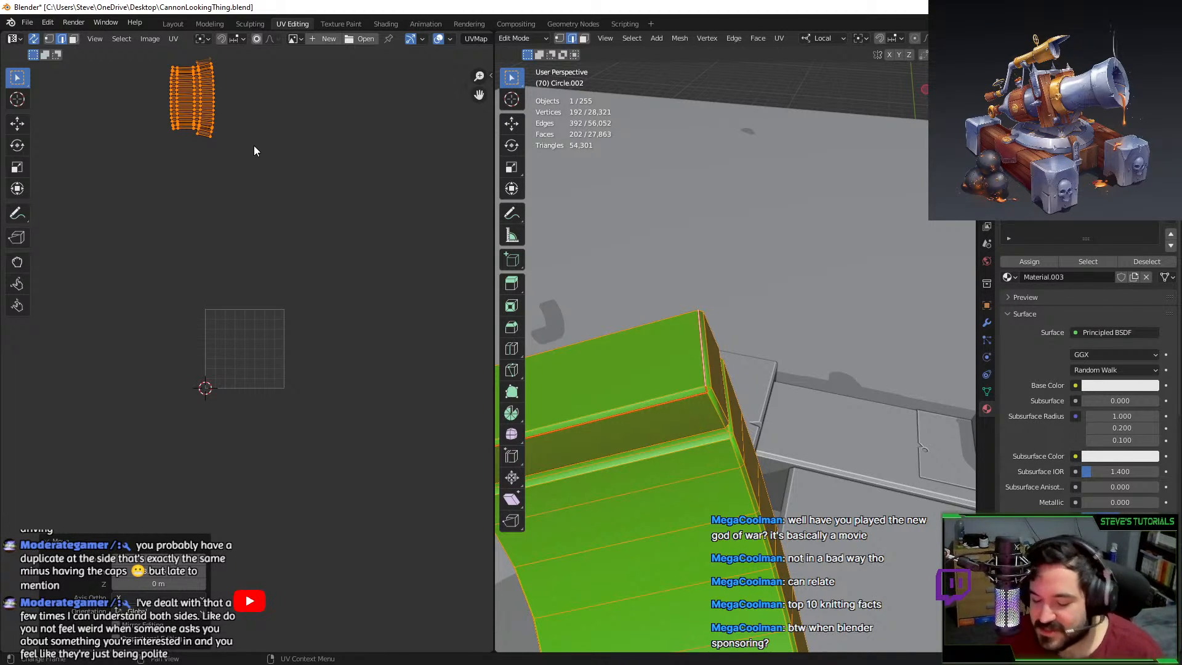
# Reveal the hidden cannon and select the first bracket bolt.
pyautogui.moveTo(720, 432); pyautogui.dragTo(747, 437, button='middle')
pyautogui.hotkey('alt', 'h')
pyautogui.scroll(-4, 800, 444)
pyautogui.press('Tab')
pyautogui.press('Tab')
pyautogui.scroll(3, 746, 437)
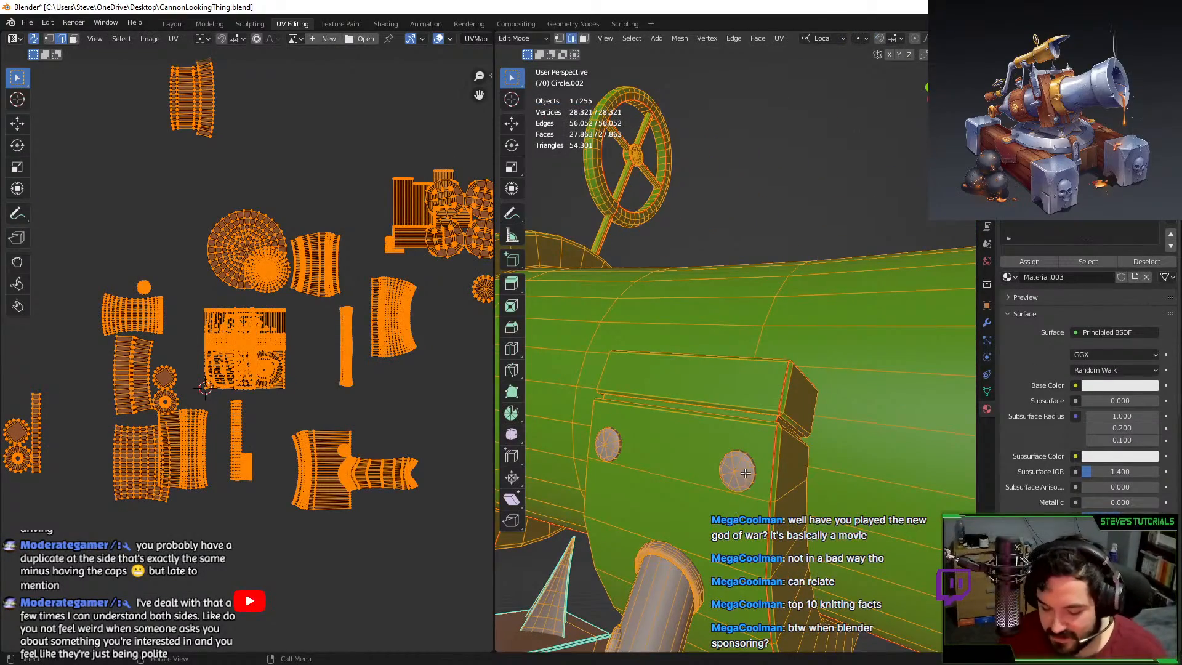
pyautogui.hotkey('alt', 'a')
pyautogui.press('l')
# Add the second bolt to the selection and unwrap both bolts.
pyautogui.press('l')
pyautogui.hotkey('shift', 'h')
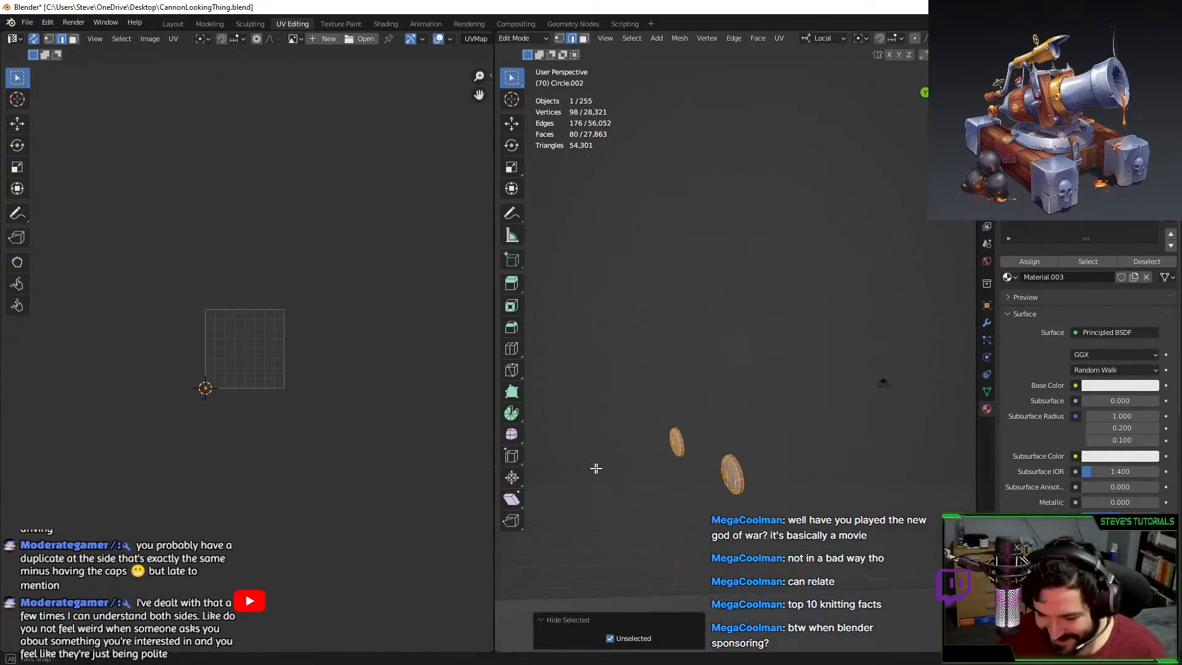
pyautogui.moveTo(596, 469); pyautogui.dragTo(761, 366, button='middle')
pyautogui.hotkey('ctrl', 'z')
pyautogui.scroll(-3, 749, 470)
pyautogui.press('l')
pyautogui.press('l')
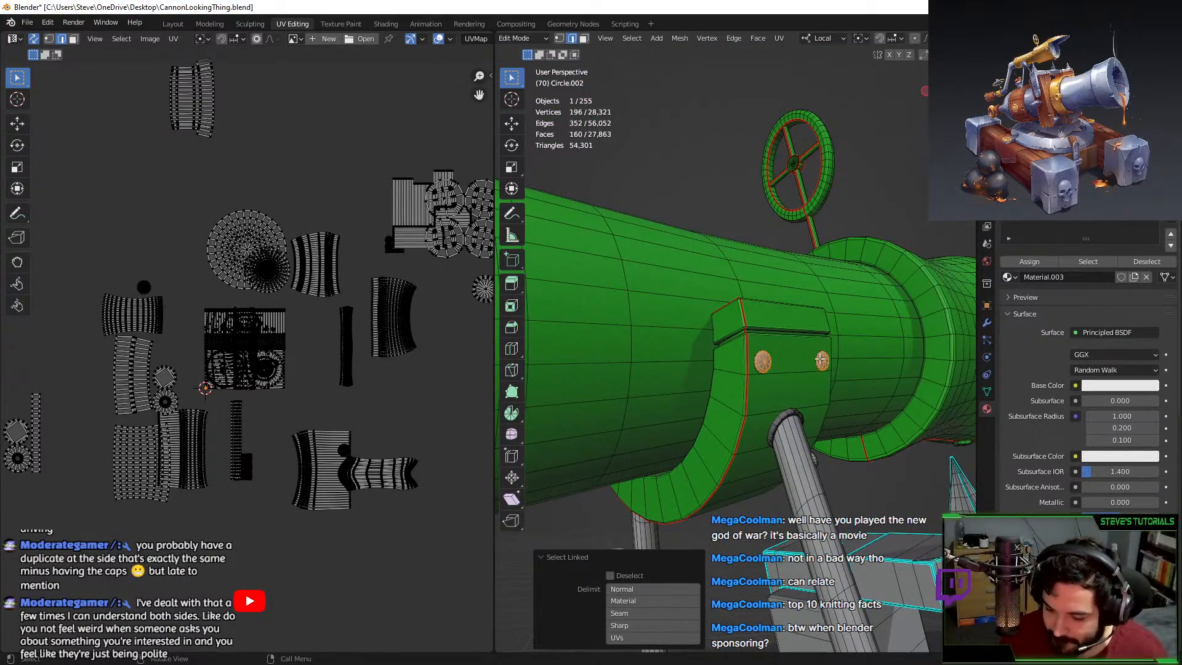
pyautogui.press('u')
pyautogui.click(820, 358)
pyautogui.scroll(1, 252, 356)
# Move the bolt UV islands into free space in the UV layout.
pyautogui.press('g')
pyautogui.click(413, 409)
pyautogui.moveTo(429, 450); pyautogui.dragTo(344, 443, button='middle')
pyautogui.press('g')
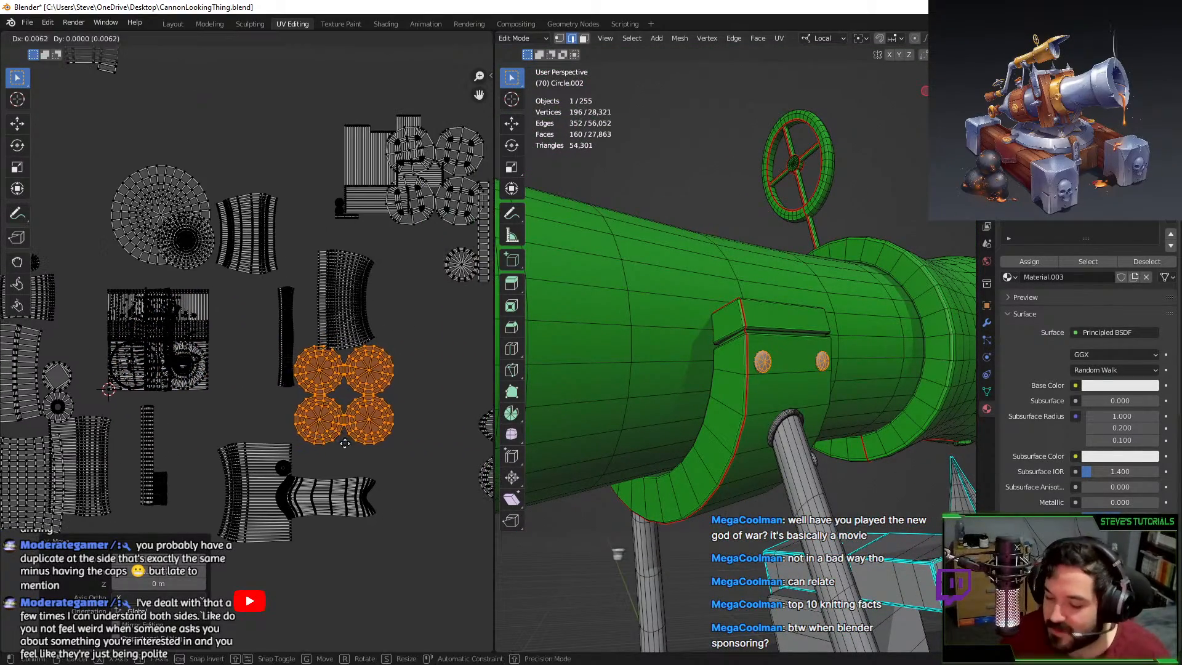
pyautogui.click(345, 443)
pyautogui.press('Tab')
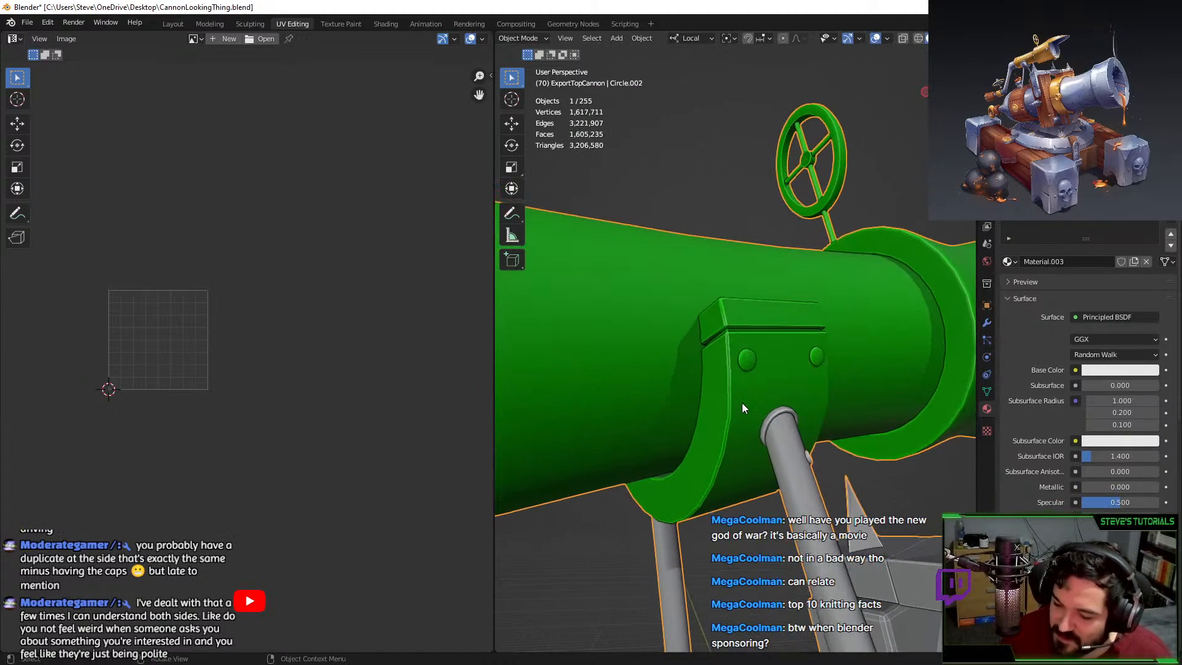
pyautogui.moveTo(742, 404); pyautogui.dragTo(694, 418, button='middle')
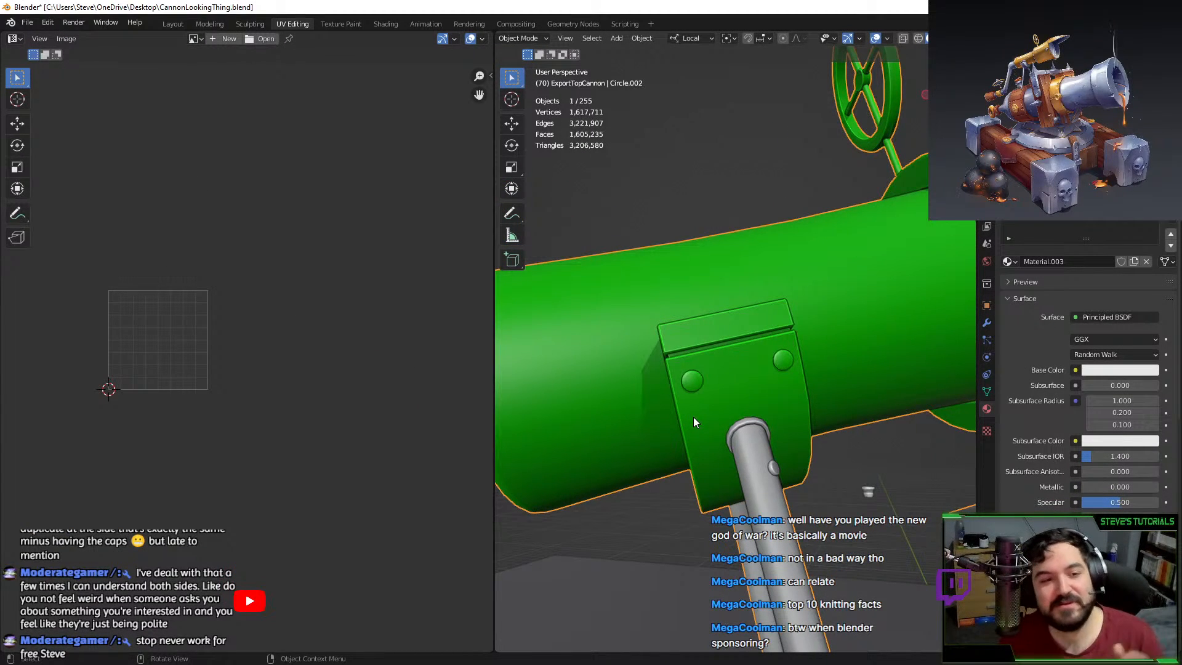
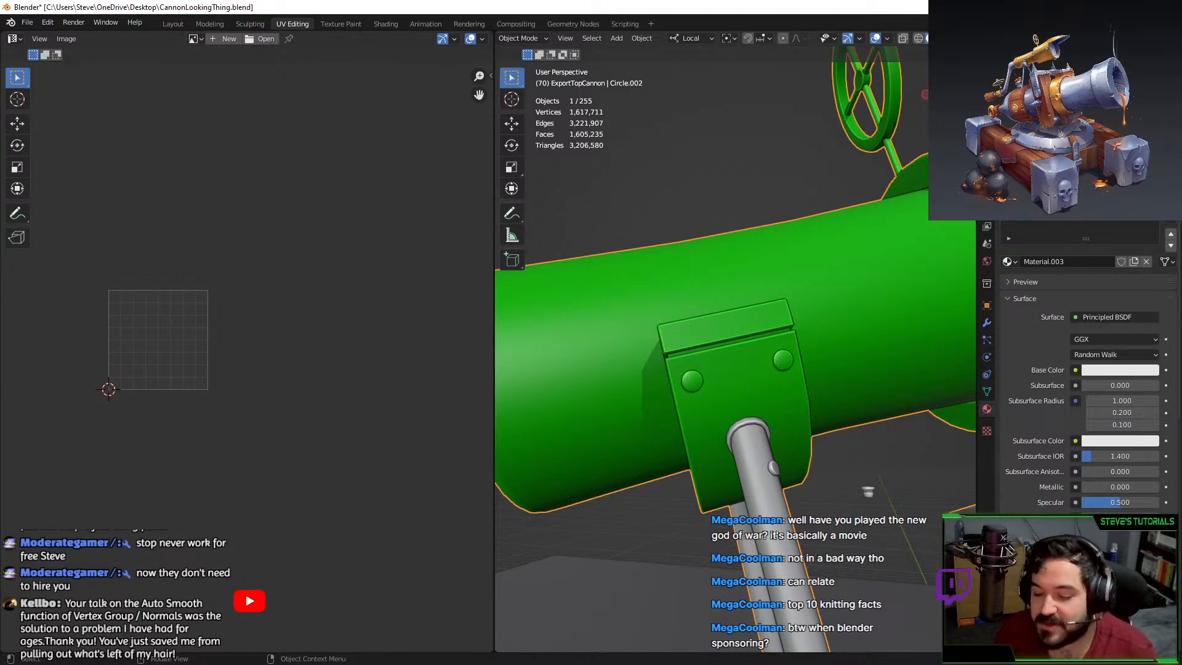
# In Edit Mode, select the two connected curved rods, hide everything else and frame them.
pyautogui.press('Tab')
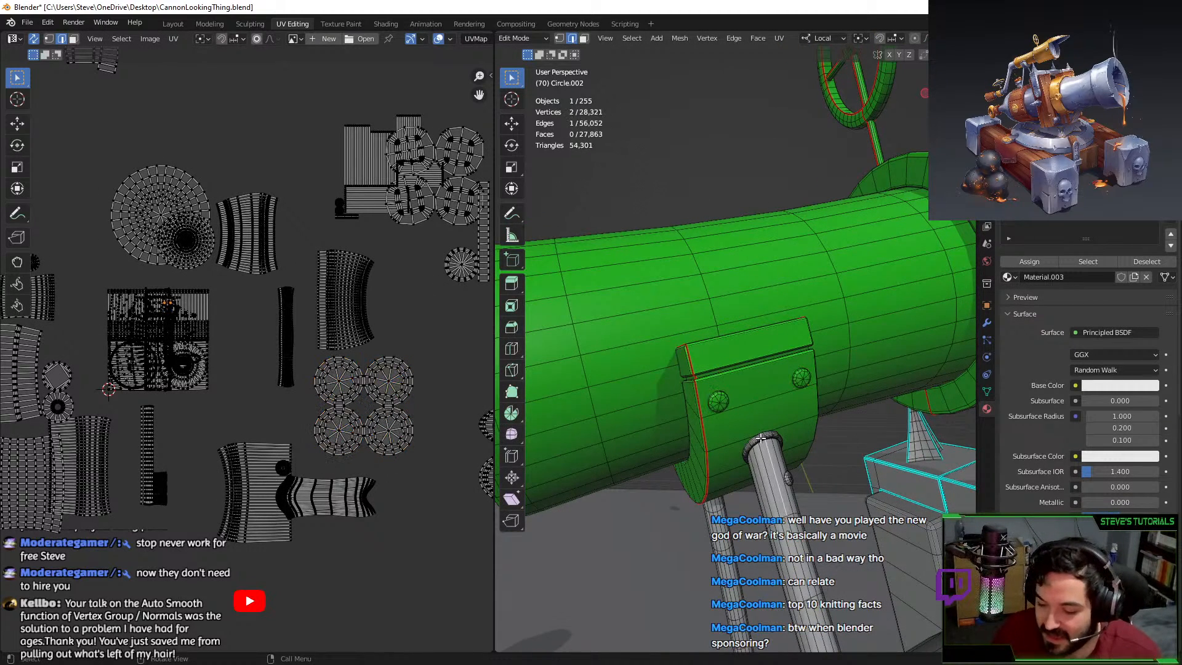
pyautogui.press('l')
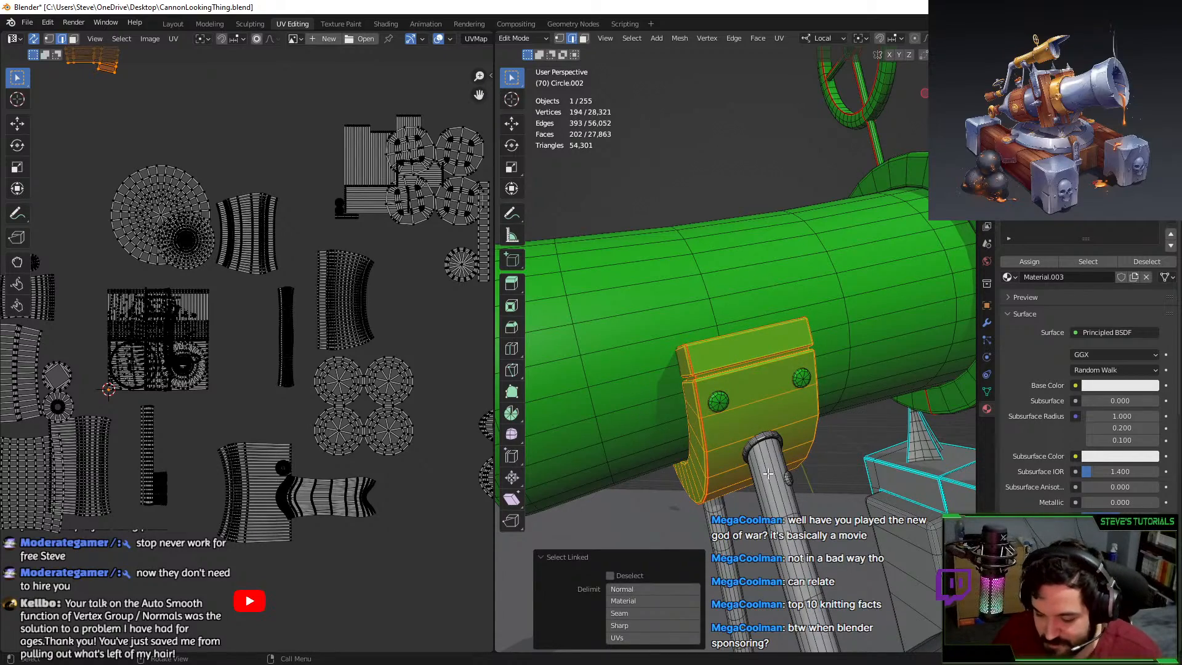
pyautogui.press('l')
pyautogui.moveTo(768, 473); pyautogui.dragTo(802, 304, button='middle')
pyautogui.hotkey('shift', 'h')
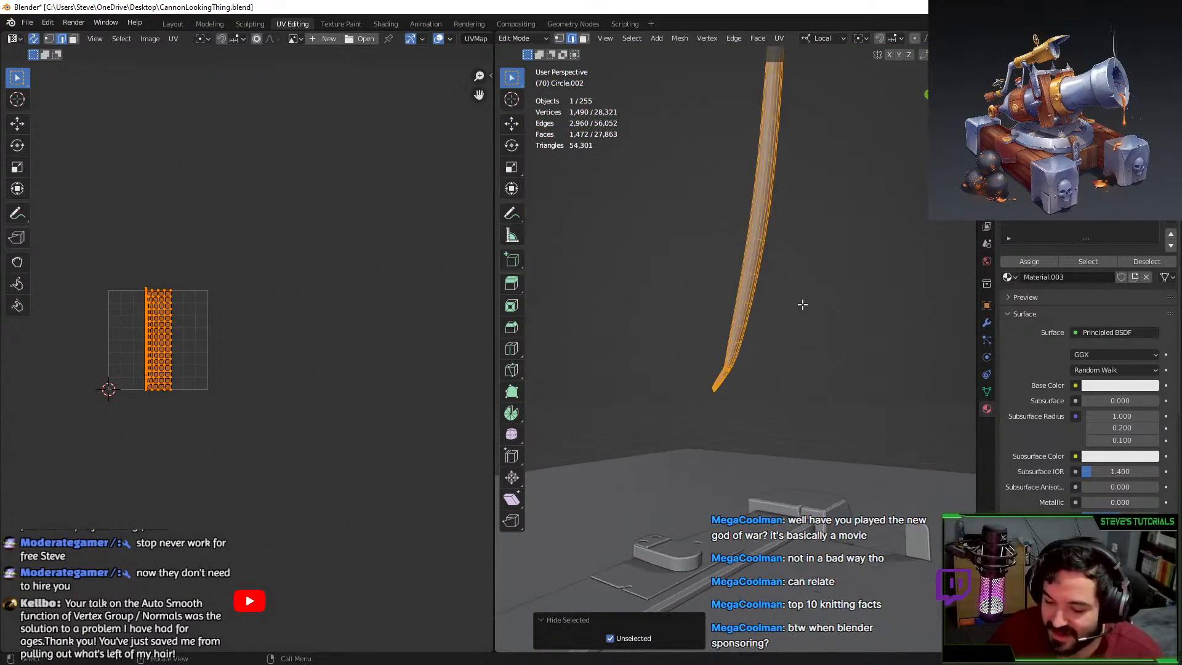
pyautogui.press('KP_Decimal')
# Mark a seam along the edge ring around the rod's bend with Mark Seam.
pyautogui.keyDown('alt'); pyautogui.click(739, 320); pyautogui.keyUp('alt')
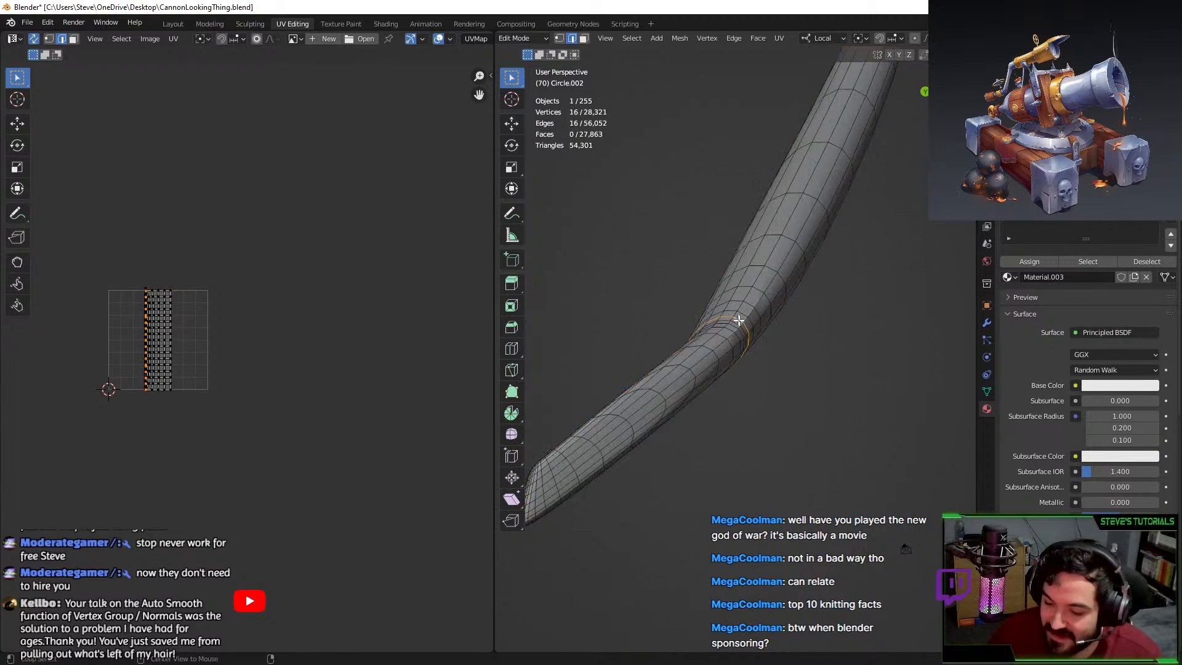
pyautogui.scroll(-5, 738, 320)
pyautogui.moveTo(741, 371); pyautogui.dragTo(717, 285, button='middle')
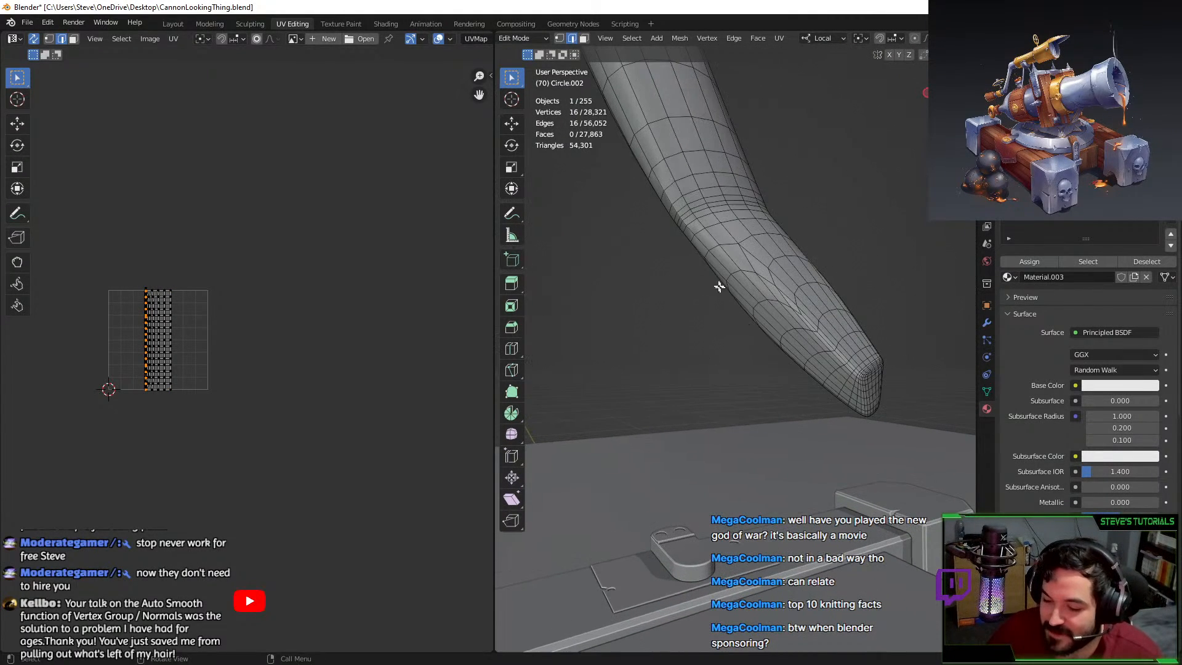
pyautogui.keyDown('alt'); pyautogui.click(694, 207); pyautogui.keyUp('alt')
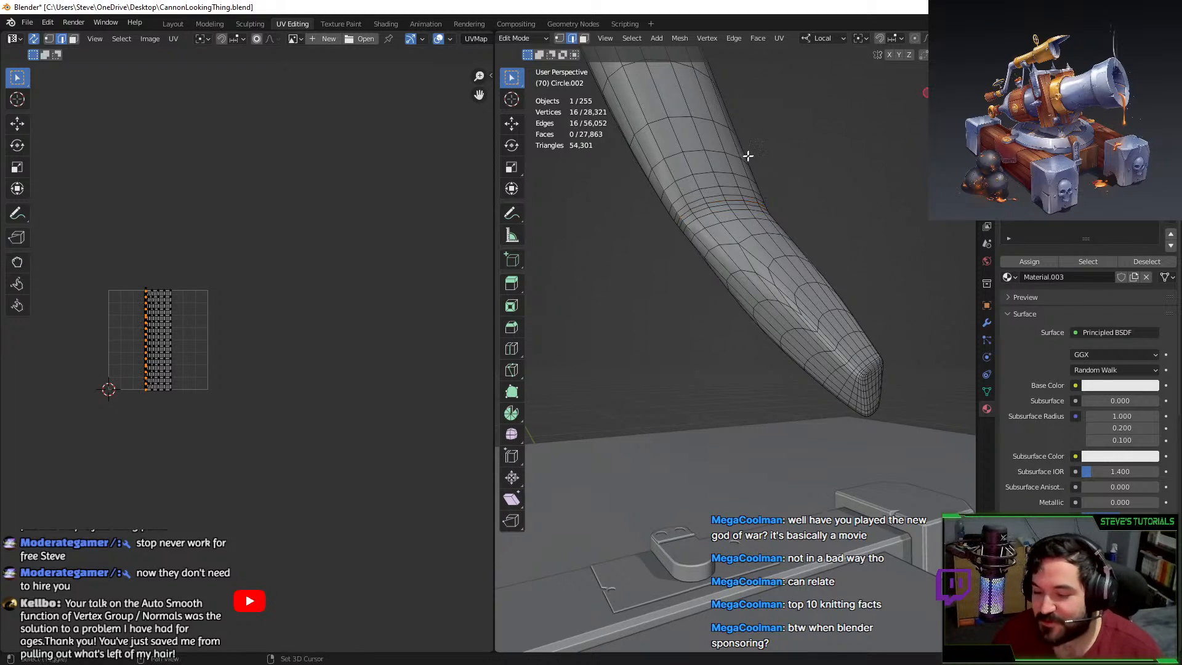
pyautogui.keyDown('alt'); pyautogui.keyDown('shift'); pyautogui.click(684, 201); pyautogui.keyUp('shift'); pyautogui.keyUp('alt')
pyautogui.press('F3')
pyautogui.write('.')
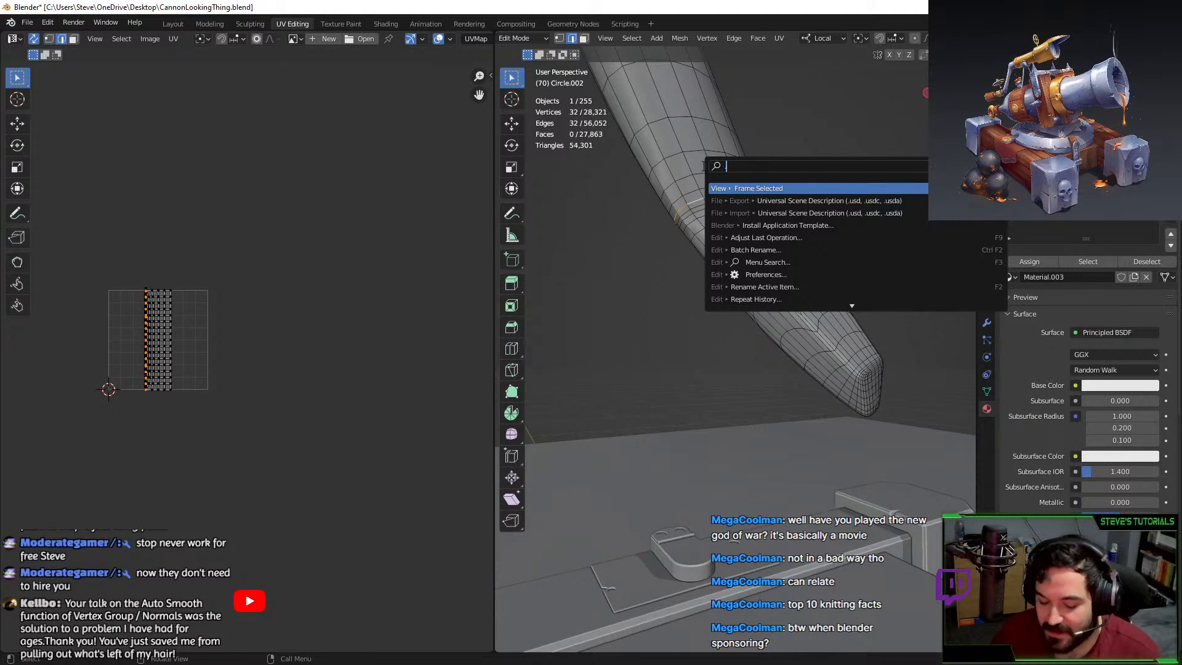
pyautogui.press('BackSpace')
pyautogui.write('mark s')
pyautogui.press('Return')
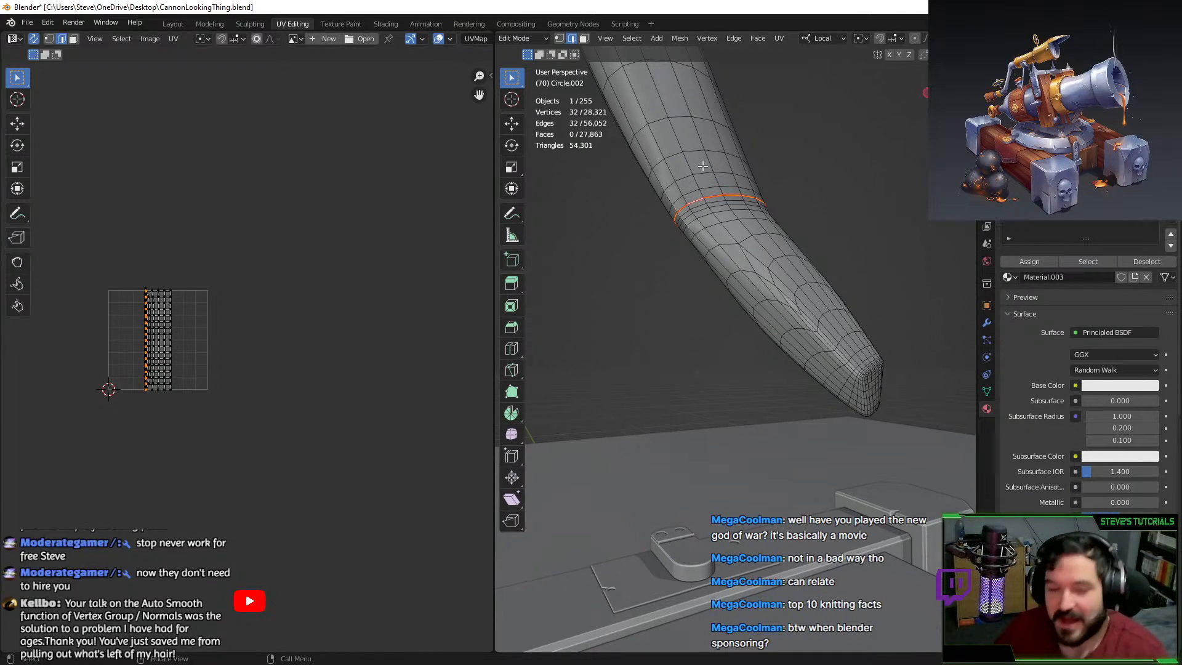
# Select lengthwise edges beside the seam, cancelling an accidental move and animation playback.
pyautogui.keyDown('alt'); pyautogui.click(694, 233); pyautogui.keyUp('alt')
pyautogui.press('space')
pyautogui.keyDown('alt'); pyautogui.click(697, 238); pyautogui.keyUp('alt')
pyautogui.press('g')
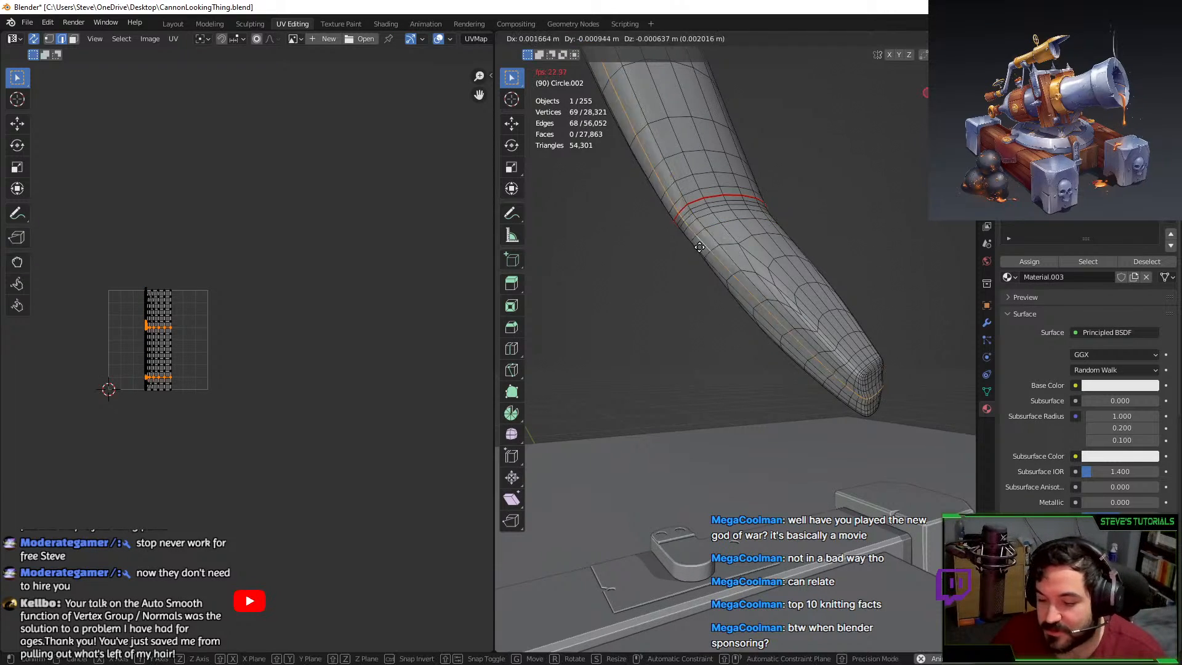
pyautogui.press('Escape')
pyautogui.click(683, 225)
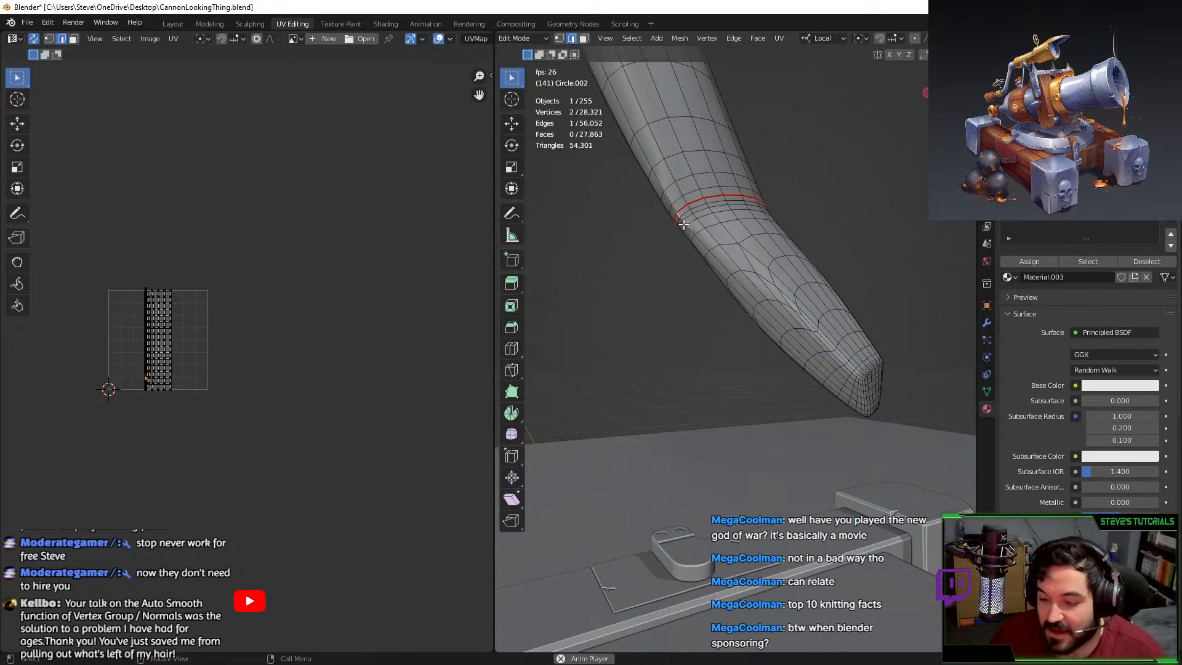
pyautogui.press('space')
pyautogui.keyDown('alt'); pyautogui.click(700, 239); pyautogui.keyUp('alt')
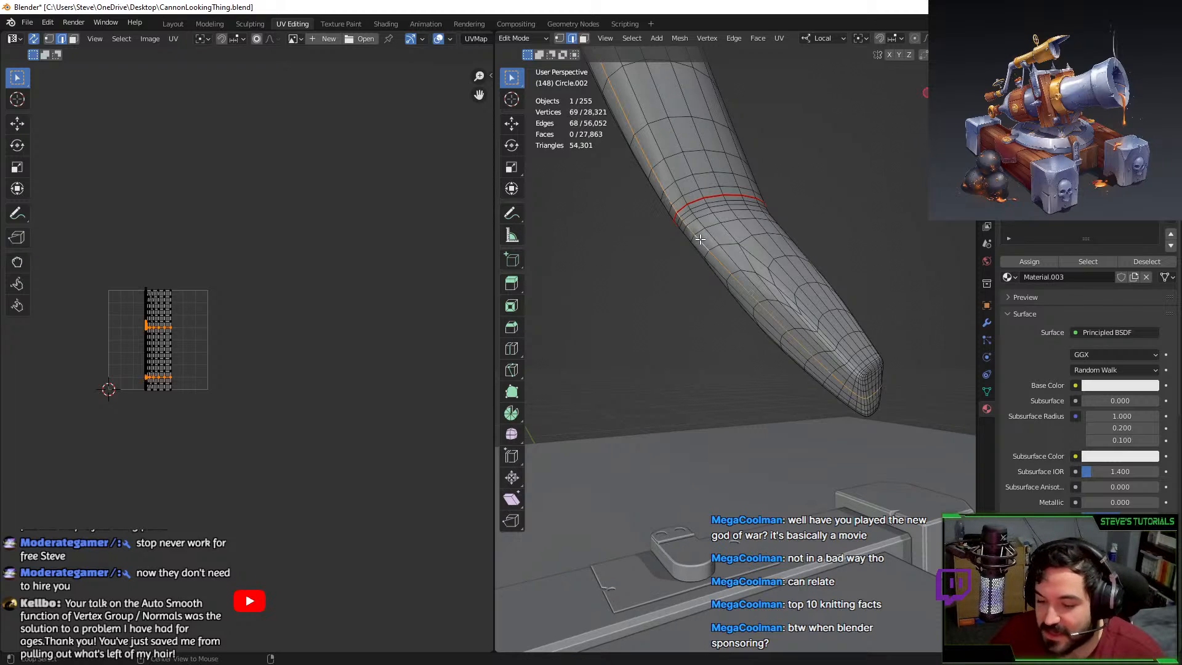
pyautogui.click(681, 220)
pyautogui.keyDown('ctrl'); pyautogui.keyDown('shift'); pyautogui.click(767, 298); pyautogui.keyUp('shift'); pyautogui.keyUp('ctrl')
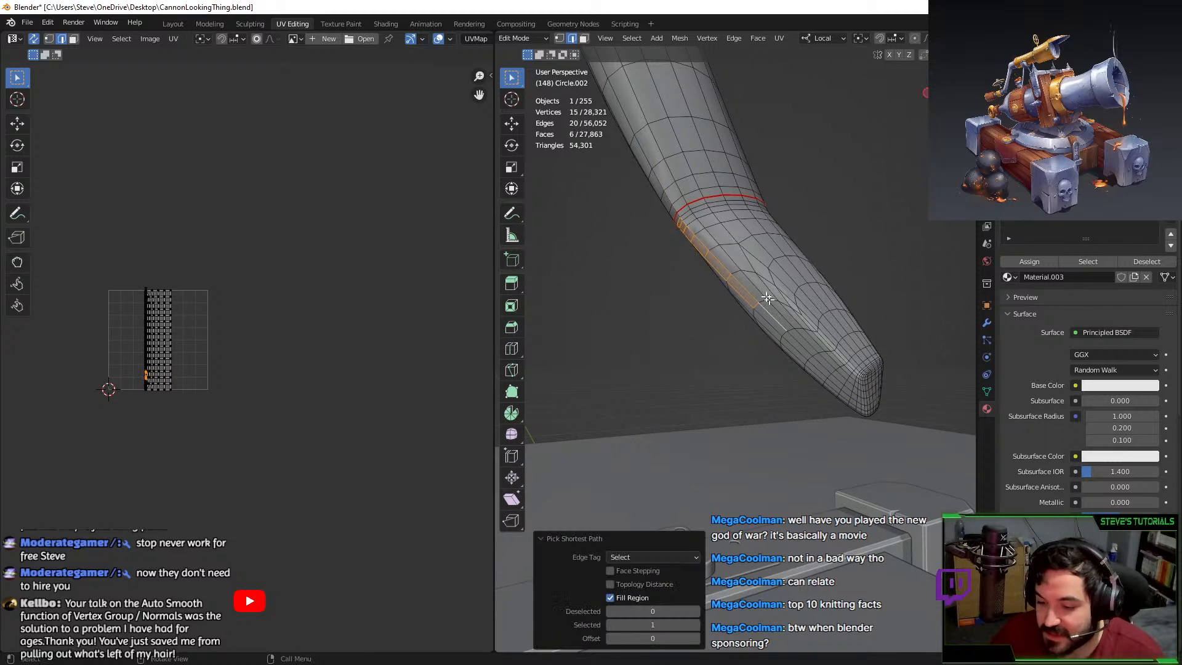
# Build a shortest edge path from beside the seam down the rod and around its tip.
pyautogui.click(680, 217)
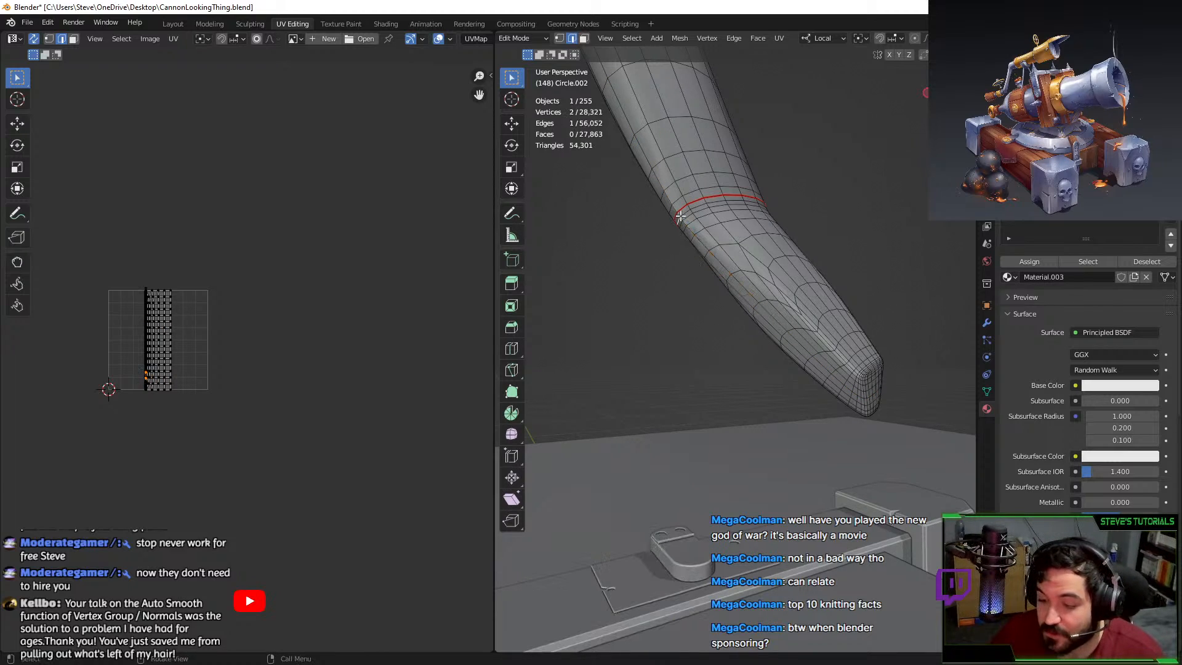
pyautogui.keyDown('ctrl'); pyautogui.click(762, 308); pyautogui.keyUp('ctrl')
pyautogui.moveTo(762, 308); pyautogui.dragTo(677, 231, button='middle')
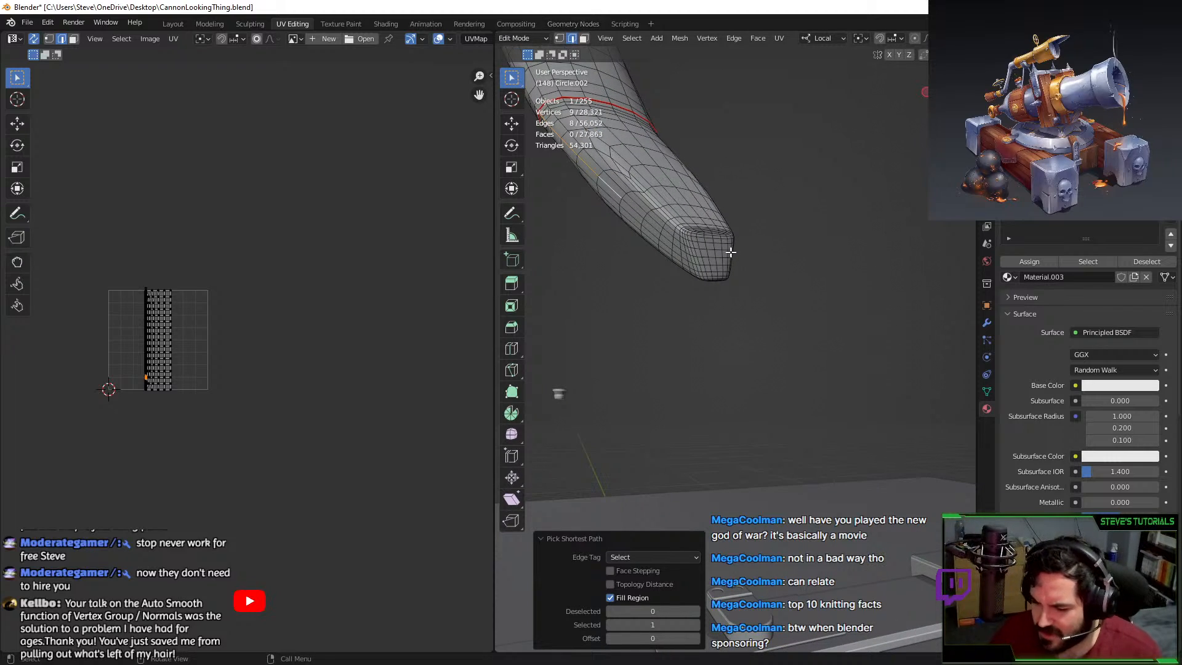
pyautogui.keyDown('shift'); pyautogui.click(634, 207); pyautogui.keyUp('shift')
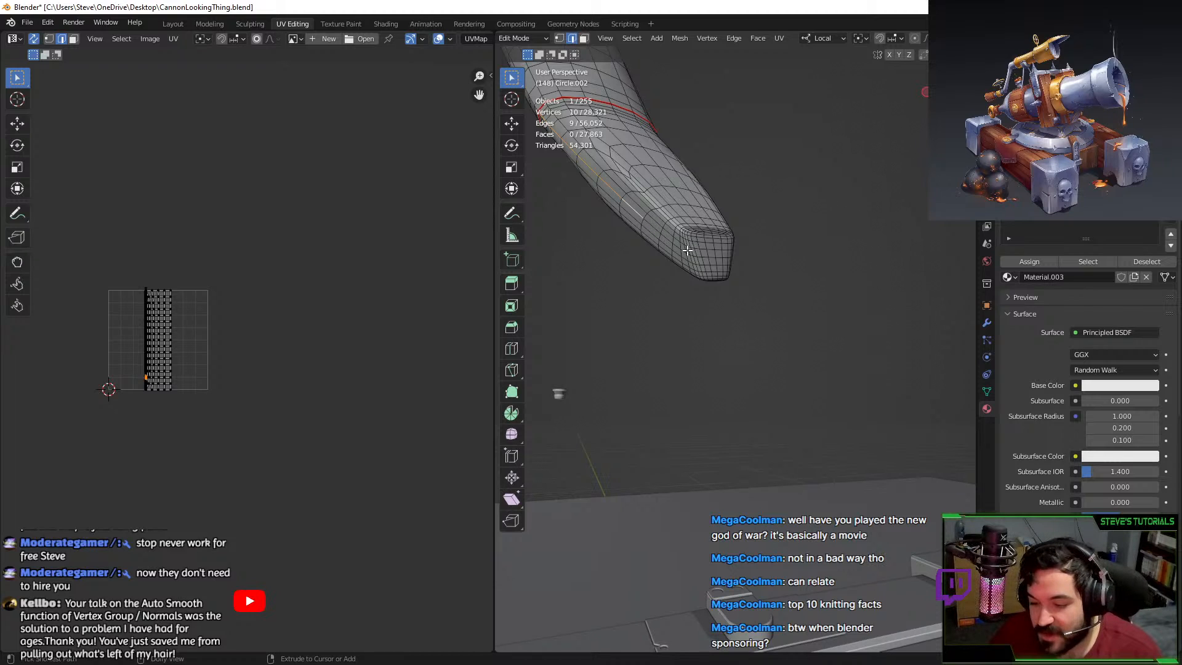
pyautogui.keyDown('ctrl'); pyautogui.keyDown('shift'); pyautogui.click(713, 258); pyautogui.keyUp('shift'); pyautogui.keyUp('ctrl')
pyautogui.moveTo(713, 259); pyautogui.dragTo(747, 250, button='middle')
pyautogui.scroll(7, 747, 249)
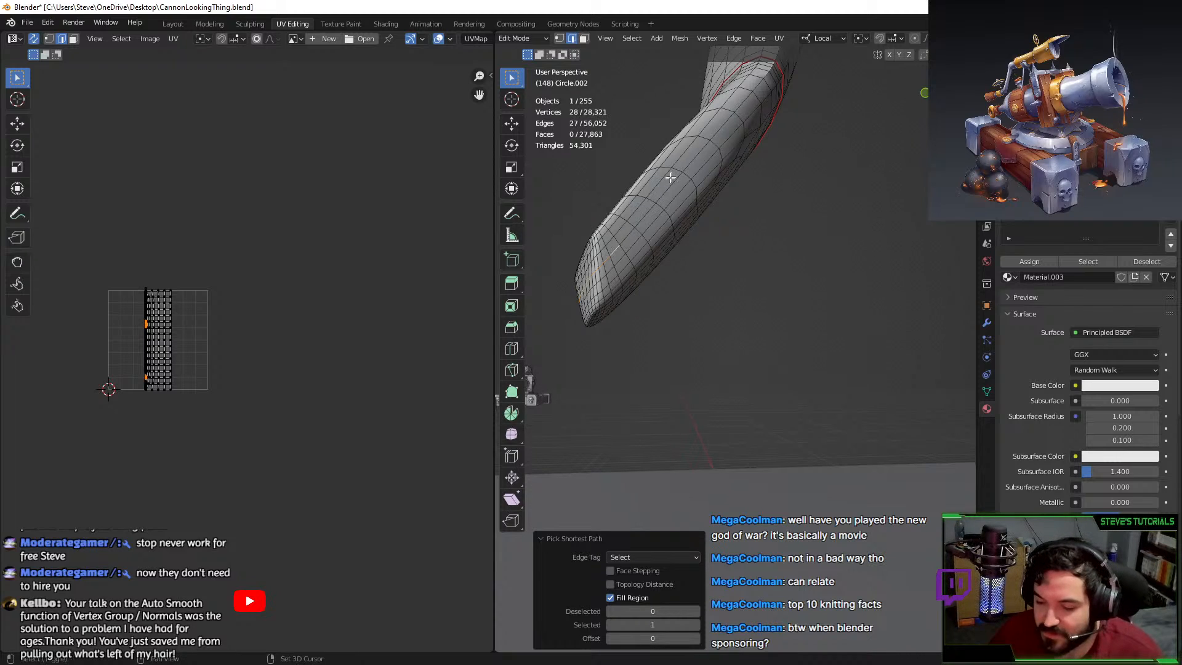
pyautogui.scroll(-3, 677, 240)
pyautogui.keyDown('ctrl'); pyautogui.keyDown('shift'); pyautogui.click(725, 234); pyautogui.keyUp('shift'); pyautogui.keyUp('ctrl')
# Extend the edge path up to the bend seam, mark it as a seam, and clear the selection.
pyautogui.keyDown('ctrl'); pyautogui.keyDown('shift'); pyautogui.click(725, 230); pyautogui.keyUp('shift'); pyautogui.keyUp('ctrl')
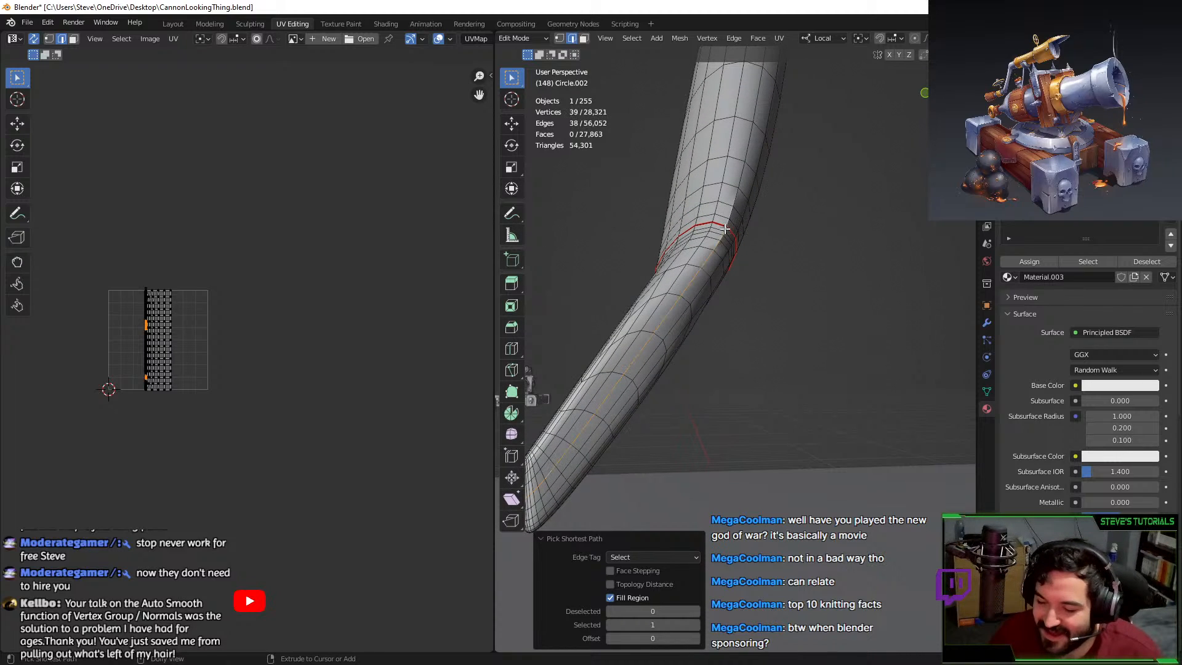
pyautogui.press('F3')
pyautogui.press('Return')
pyautogui.scroll(-2, 802, 266)
pyautogui.moveTo(801, 266); pyautogui.dragTo(791, 374, button='middle')
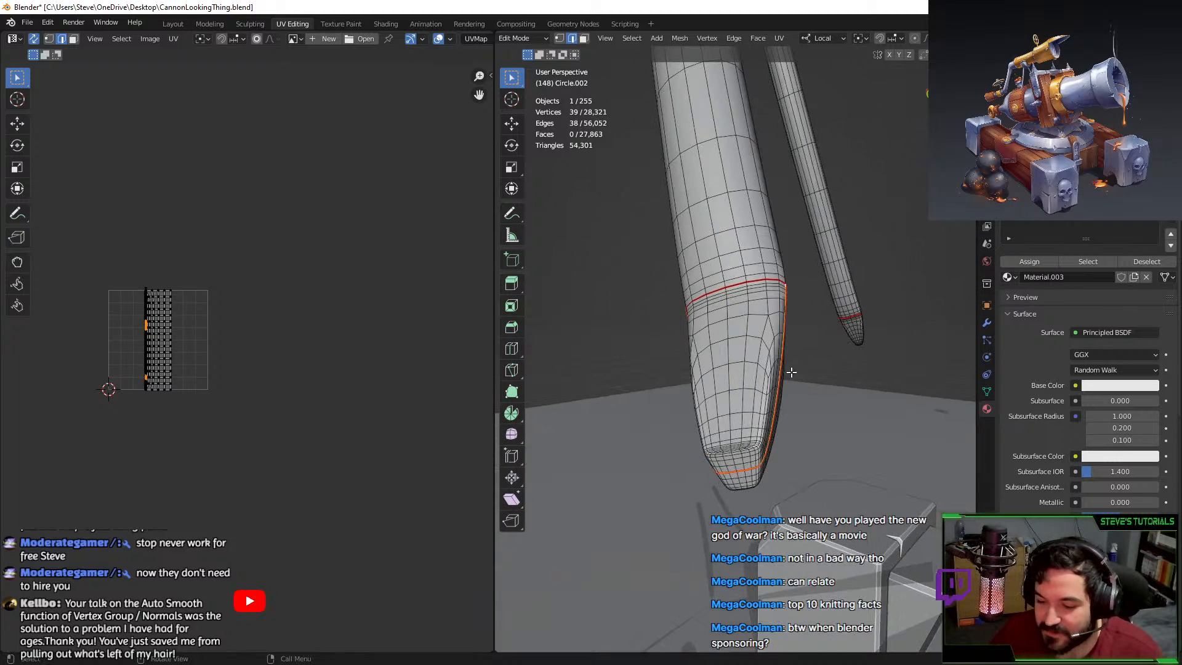
pyautogui.hotkey('alt', 'a')
# Mark a lengthwise seam along the other tube from its bend seam to its top end.
pyautogui.scroll(-5, 760, 317)
pyautogui.moveTo(757, 315); pyautogui.dragTo(700, 364, button='middle')
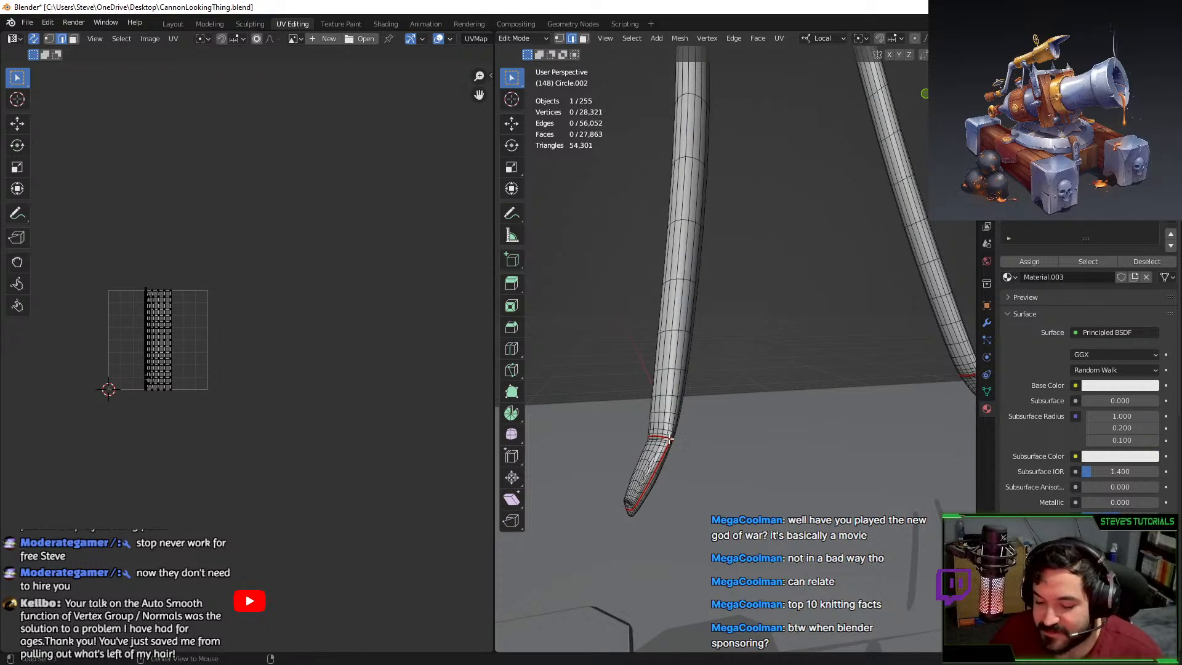
pyautogui.moveTo(681, 433); pyautogui.dragTo(726, 369, button='middle')
pyautogui.scroll(2, 732, 366)
pyautogui.click(735, 364)
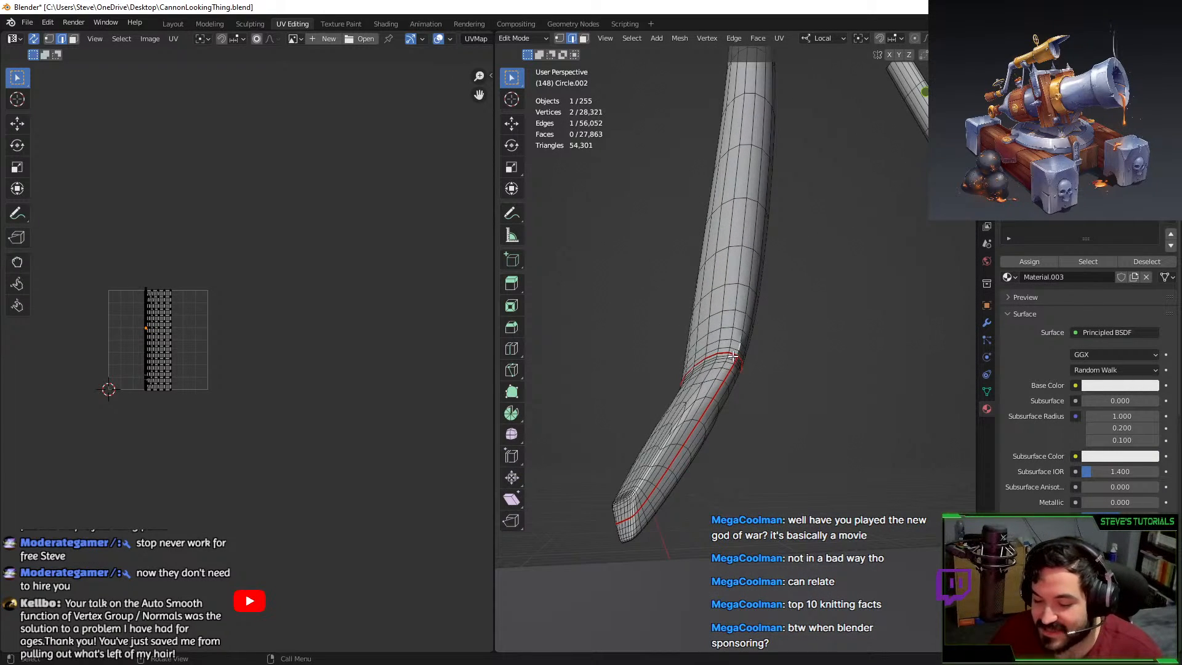
pyautogui.scroll(-3, 737, 352)
pyautogui.keyDown('ctrl'); pyautogui.click(756, 194); pyautogui.keyUp('ctrl')
pyautogui.moveTo(756, 194); pyautogui.dragTo(716, 403, button='middle')
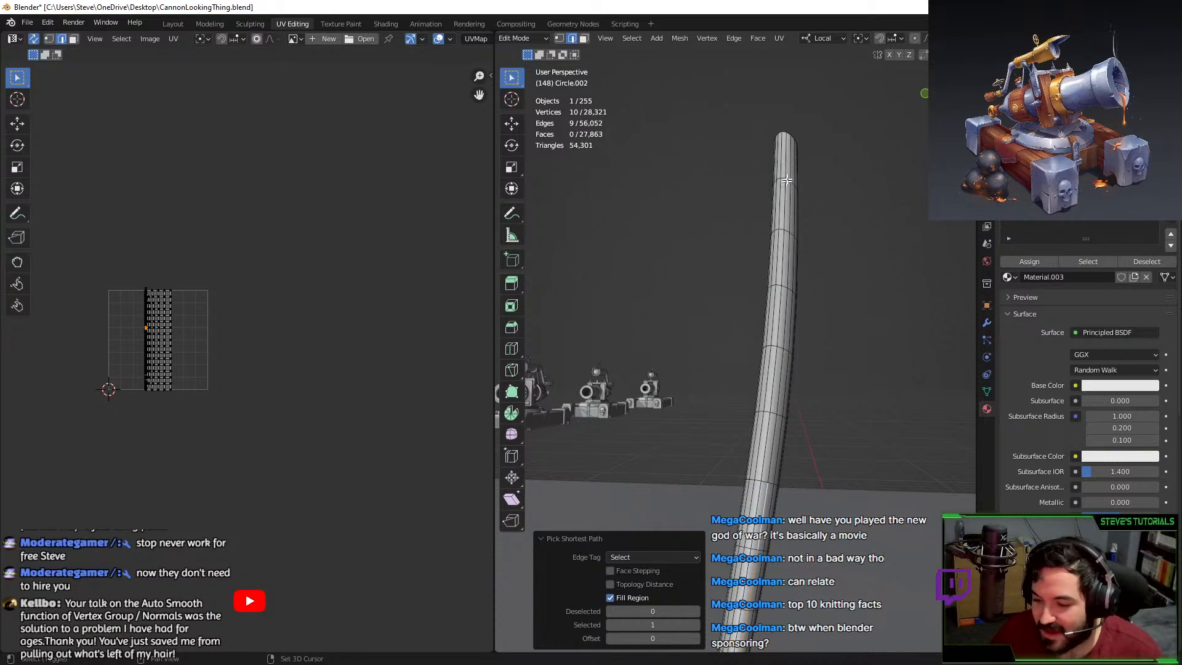
pyautogui.keyDown('ctrl'); pyautogui.click(790, 157); pyautogui.keyUp('ctrl')
pyautogui.scroll(-3, 794, 213)
pyautogui.hotkey('ctrl', 'e')
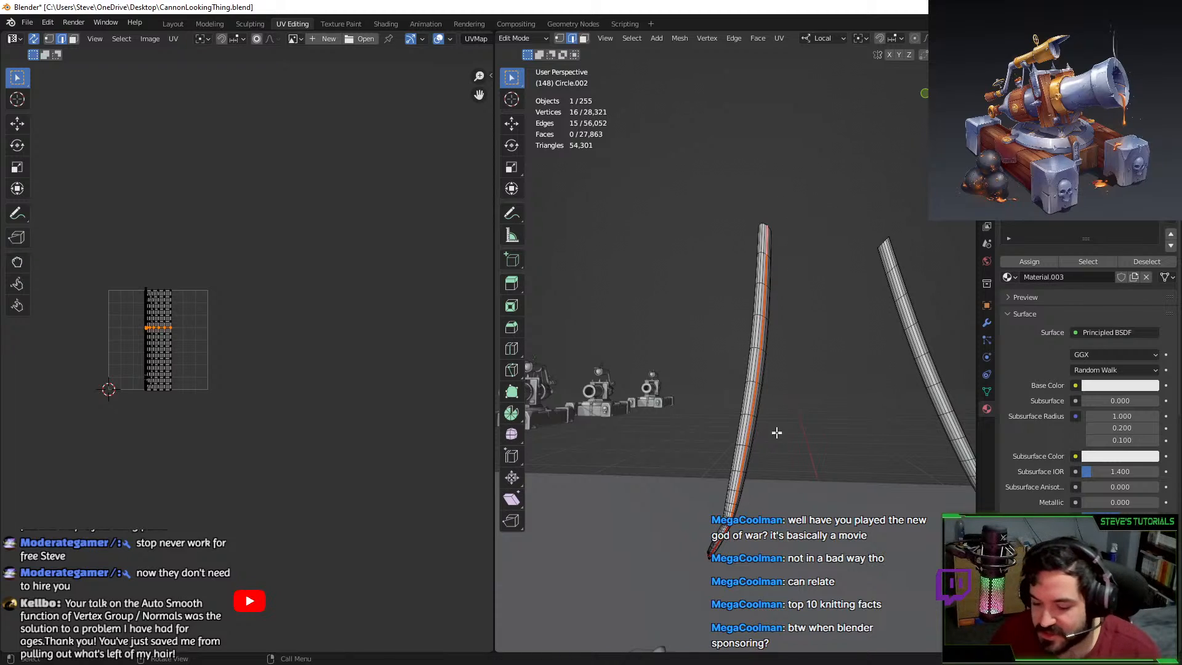
# Select a lengthwise edge loop on the right tube and deselect stray edges with circle select.
pyautogui.moveTo(776, 433)
pyautogui.mouseDown(button='middle')
pyautogui.moveTo(717, 400)
pyautogui.moveTo(786, 243)
pyautogui.moveTo(770, 264)
pyautogui.moveTo(765, 243)
pyautogui.moveTo(606, 335)
pyautogui.moveTo(660, 315)
pyautogui.moveTo(767, 146)
pyautogui.mouseUp(button='middle')
pyautogui.keyDown('alt'); pyautogui.click(856, 217); pyautogui.keyUp('alt')
pyautogui.scroll(2, 660, 314)
pyautogui.press('c')
pyautogui.rightClick(813, 103)
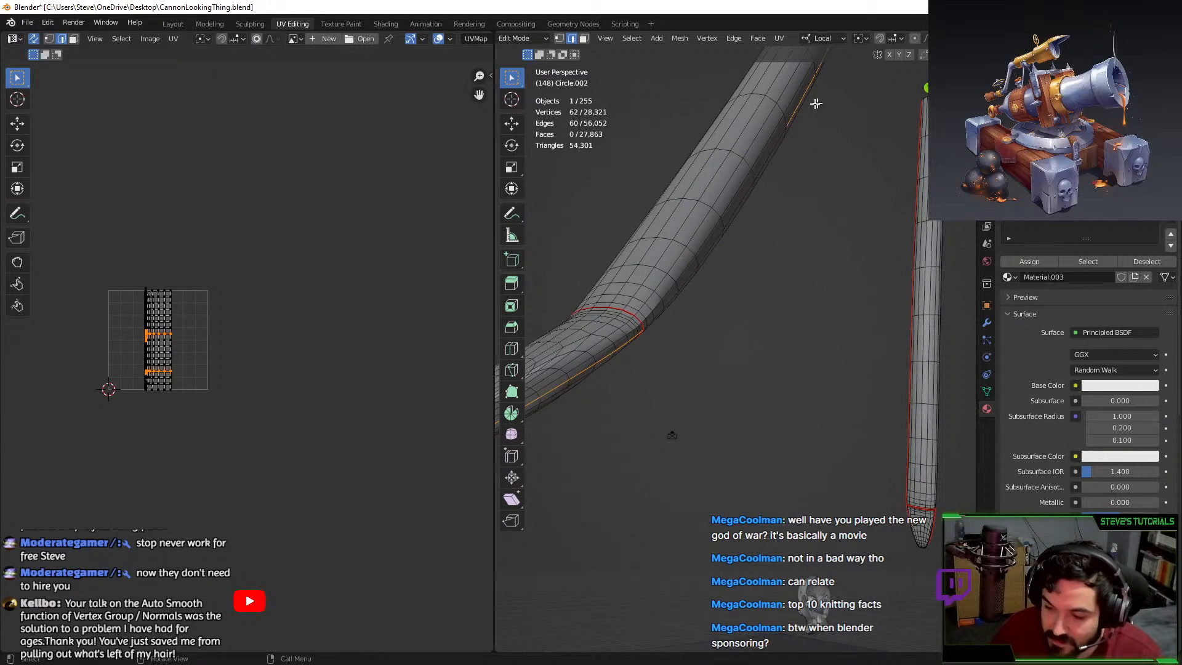
pyautogui.moveTo(815, 102)
pyautogui.mouseDown(button='middle')
pyautogui.moveTo(736, 304)
pyautogui.moveTo(707, 343)
pyautogui.moveTo(720, 127)
pyautogui.mouseUp(button='middle')
pyautogui.scroll(-6, 735, 302)
pyautogui.press('c')
pyautogui.scroll(-7, 735, 300)
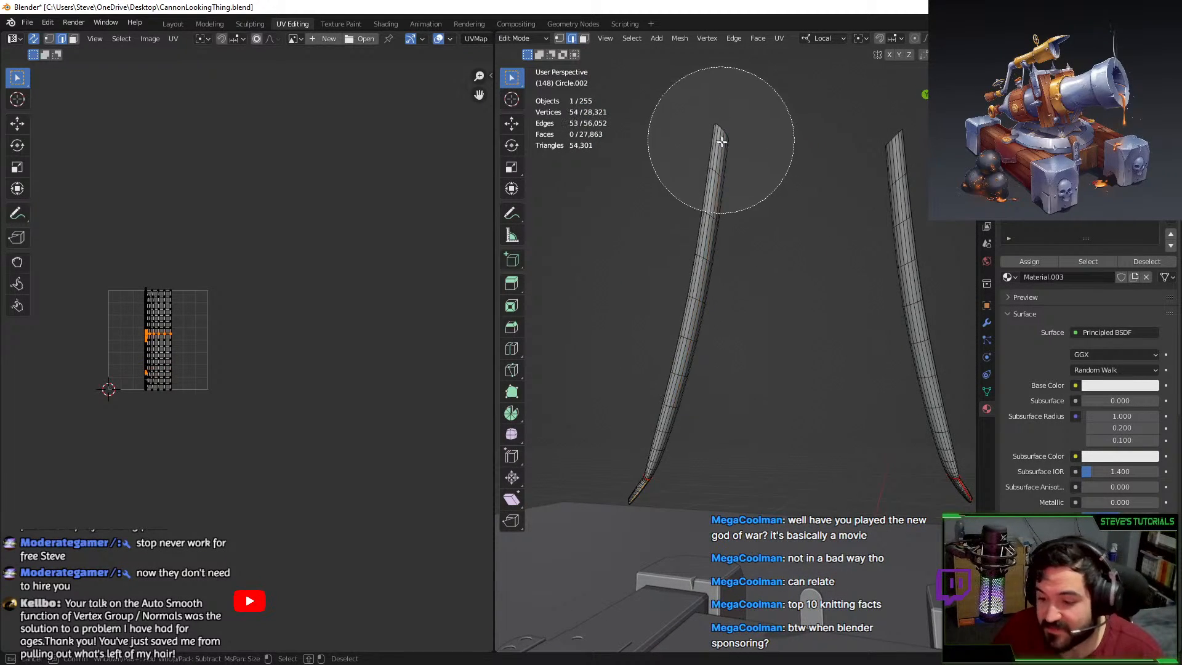
pyautogui.rightClick(749, 216)
# Unwrap the whole rod mesh along its seams, assign the material, and move the UV islands aside.
pyautogui.press('a')
pyautogui.press('u')
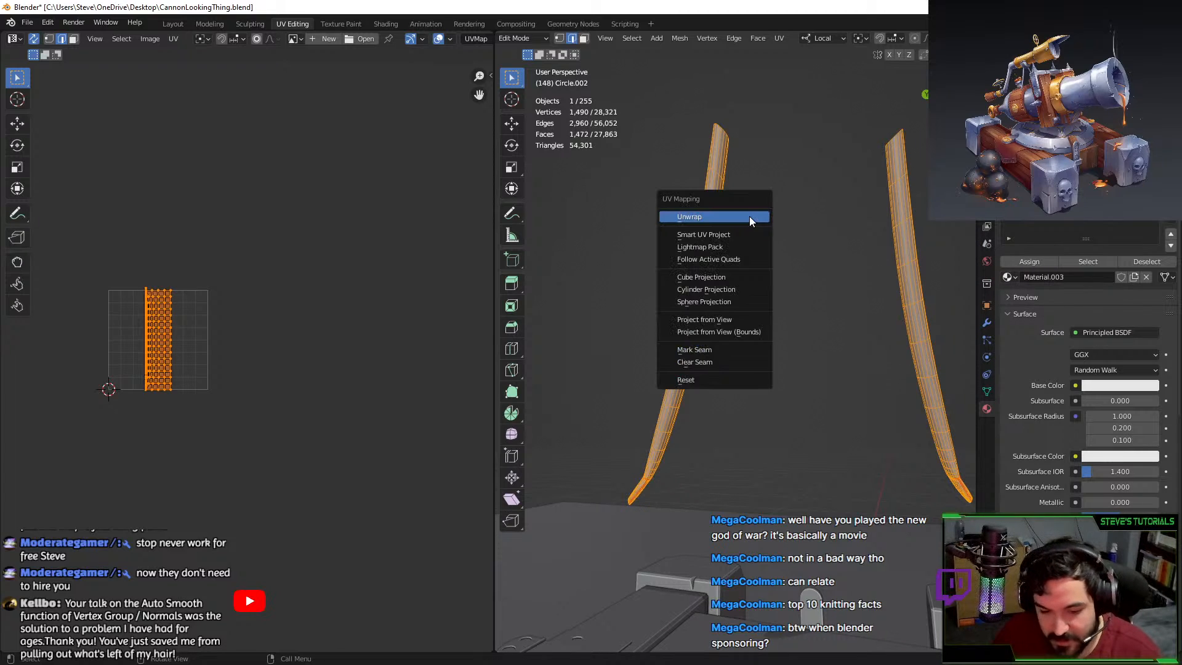
pyautogui.click(749, 216)
pyautogui.scroll(3, 210, 372)
pyautogui.moveTo(210, 372); pyautogui.dragTo(345, 357, button='middle')
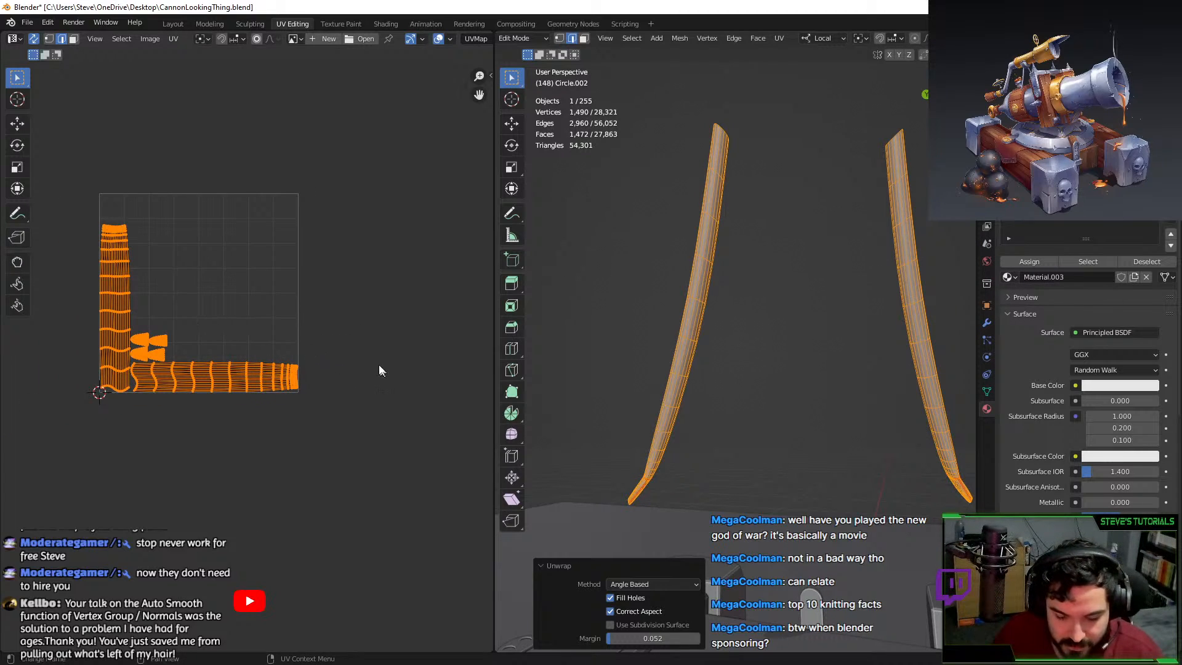
pyautogui.click(1046, 261)
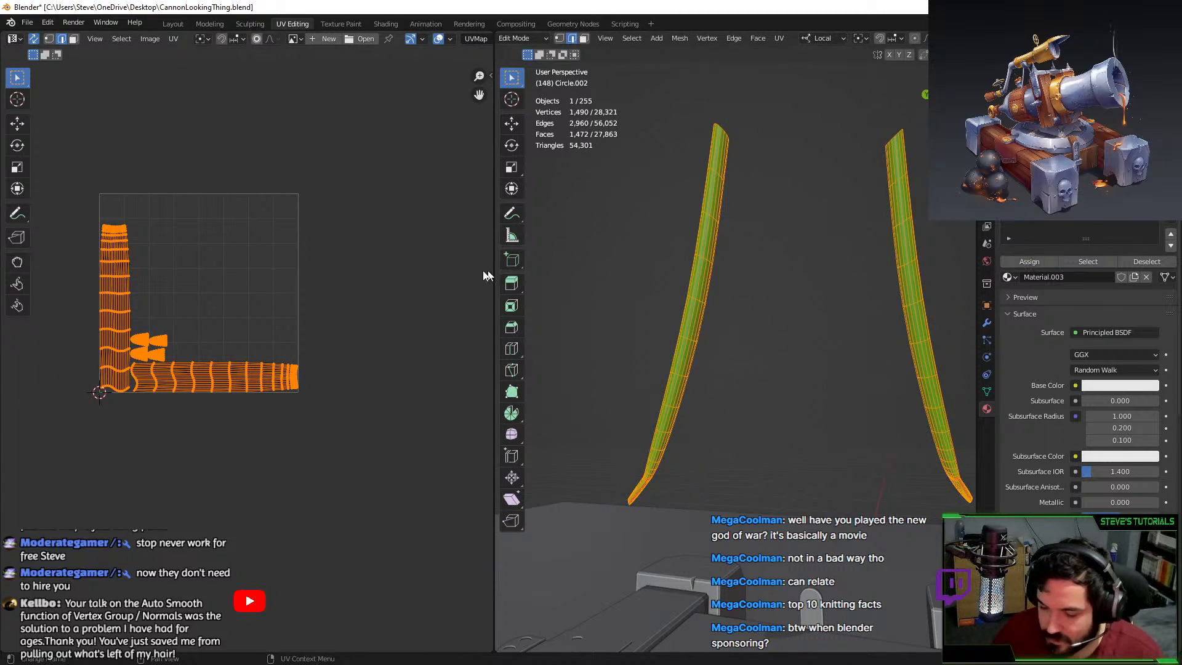
pyautogui.scroll(-8, 249, 335)
pyautogui.press('g')
pyautogui.click(151, 462)
# Orbit the cannon in Object Mode, then in Edit Mode reveal all hidden geometry and deselect everything.
pyautogui.press('Tab')
pyautogui.moveTo(720, 333); pyautogui.dragTo(813, 284, button='middle')
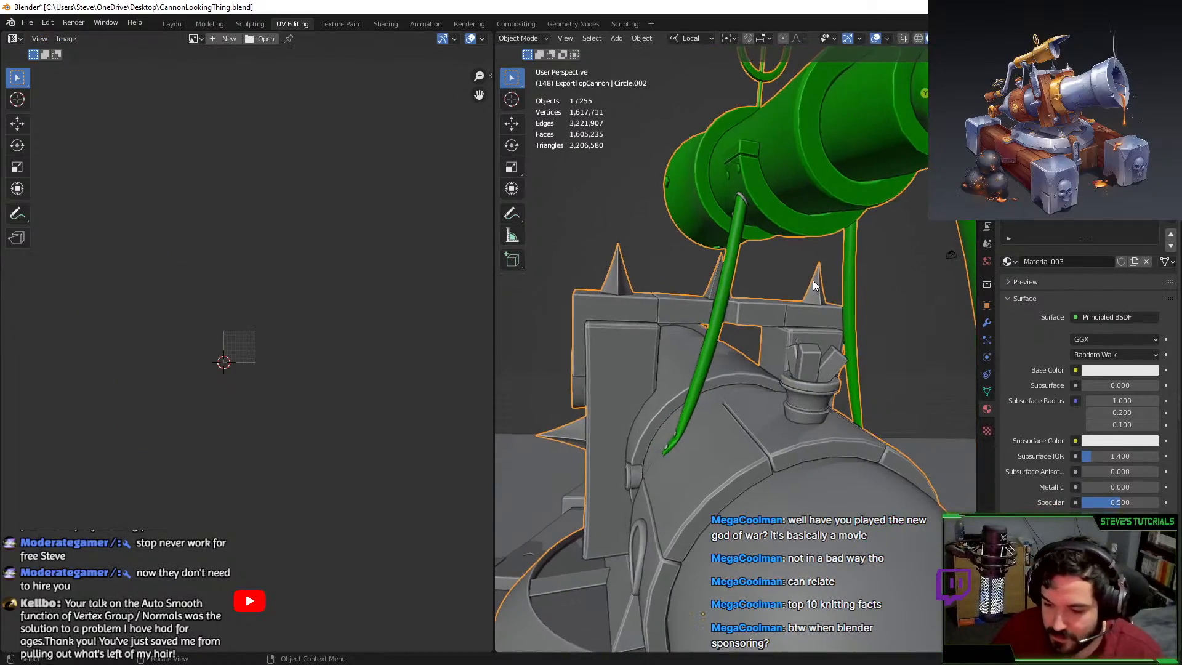
pyautogui.moveTo(759, 322); pyautogui.dragTo(799, 326, button='middle')
pyautogui.moveTo(722, 343); pyautogui.dragTo(776, 345, button='middle')
pyautogui.scroll(-6, 813, 359)
pyautogui.press('Tab')
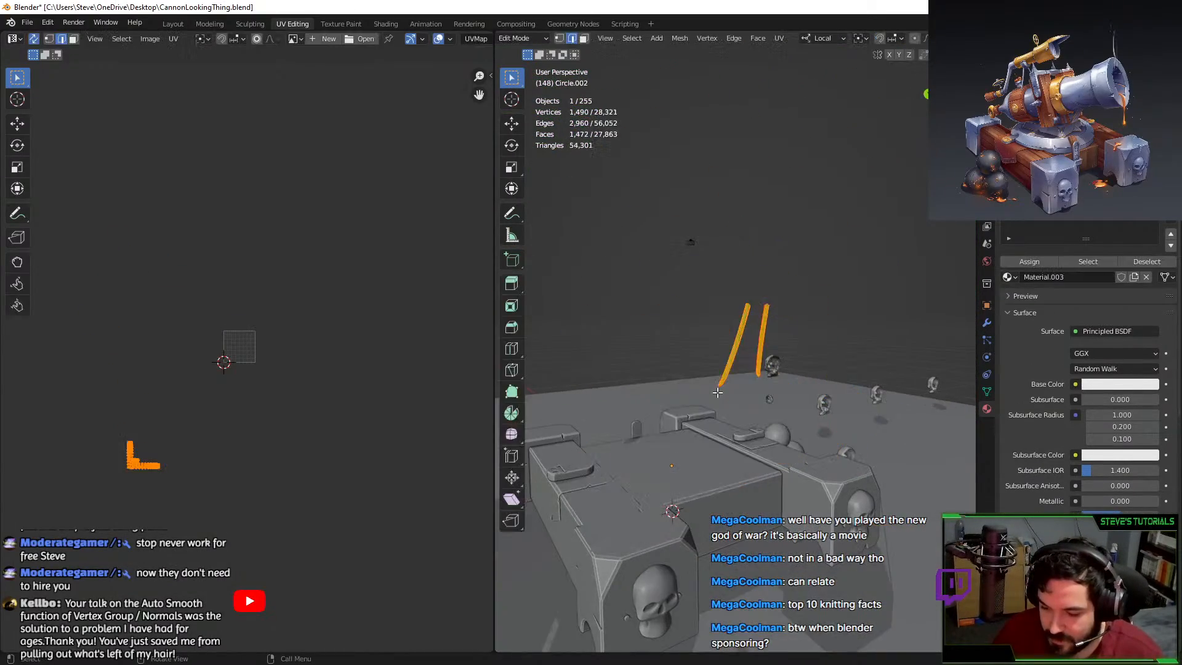
pyautogui.hotkey('alt', 'h')
pyautogui.moveTo(846, 329); pyautogui.dragTo(725, 346, button='middle')
pyautogui.hotkey('alt', 'a')
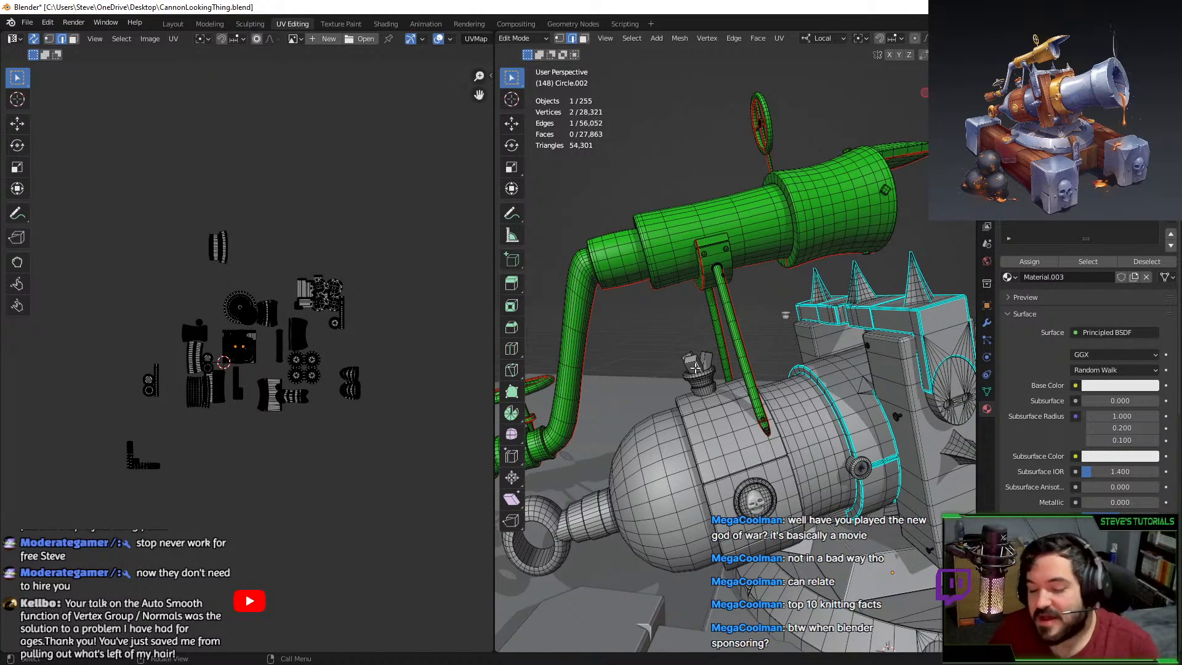
# Isolate the cannon body with Shift+H and frame its rear diamond end-cap face in face select mode.
pyautogui.moveTo(819, 482); pyautogui.dragTo(769, 442, button='middle')
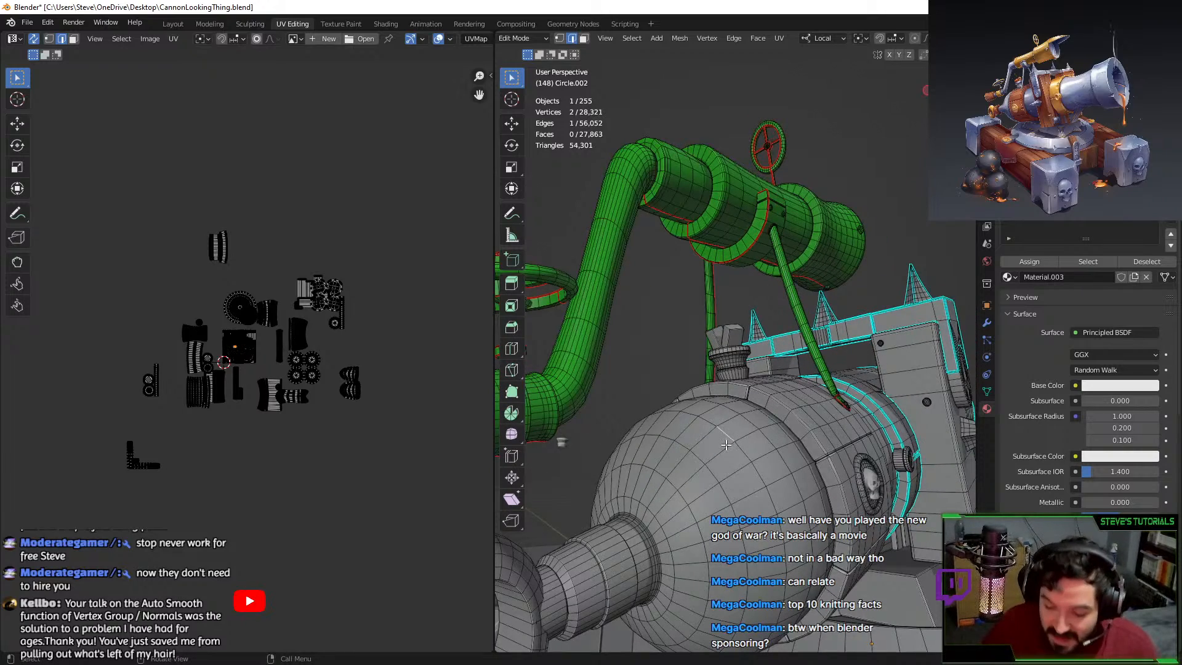
pyautogui.press('l')
pyautogui.hotkey('shift', 'h')
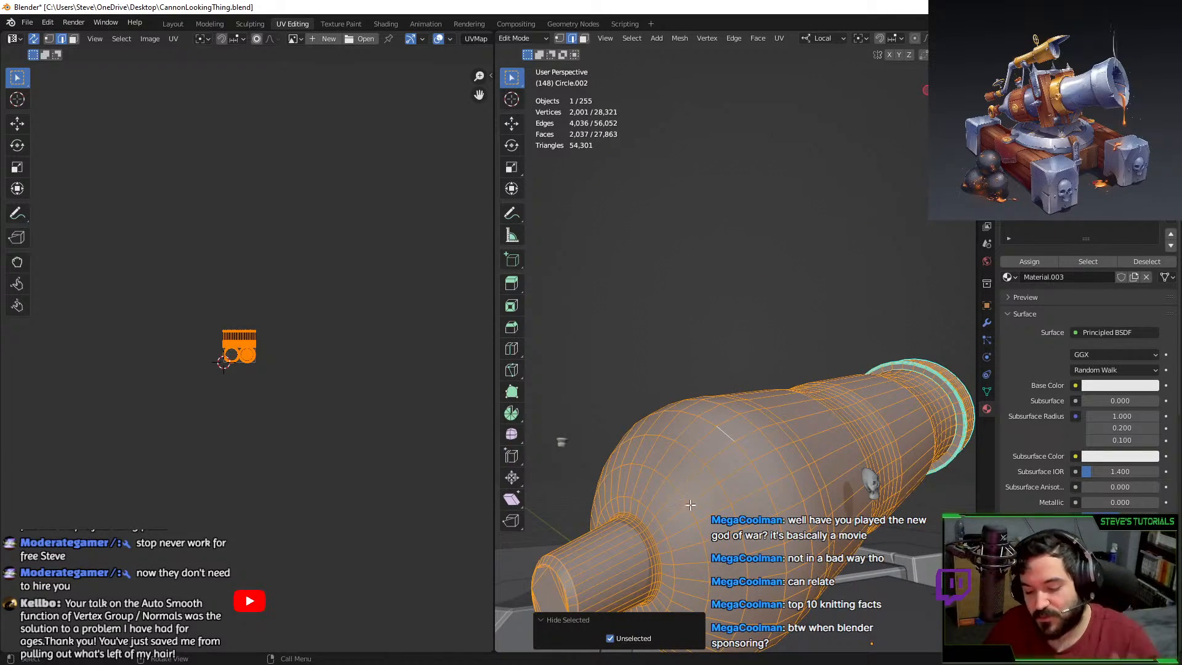
pyautogui.moveTo(691, 505); pyautogui.dragTo(851, 288, button='middle')
pyautogui.click(851, 288)
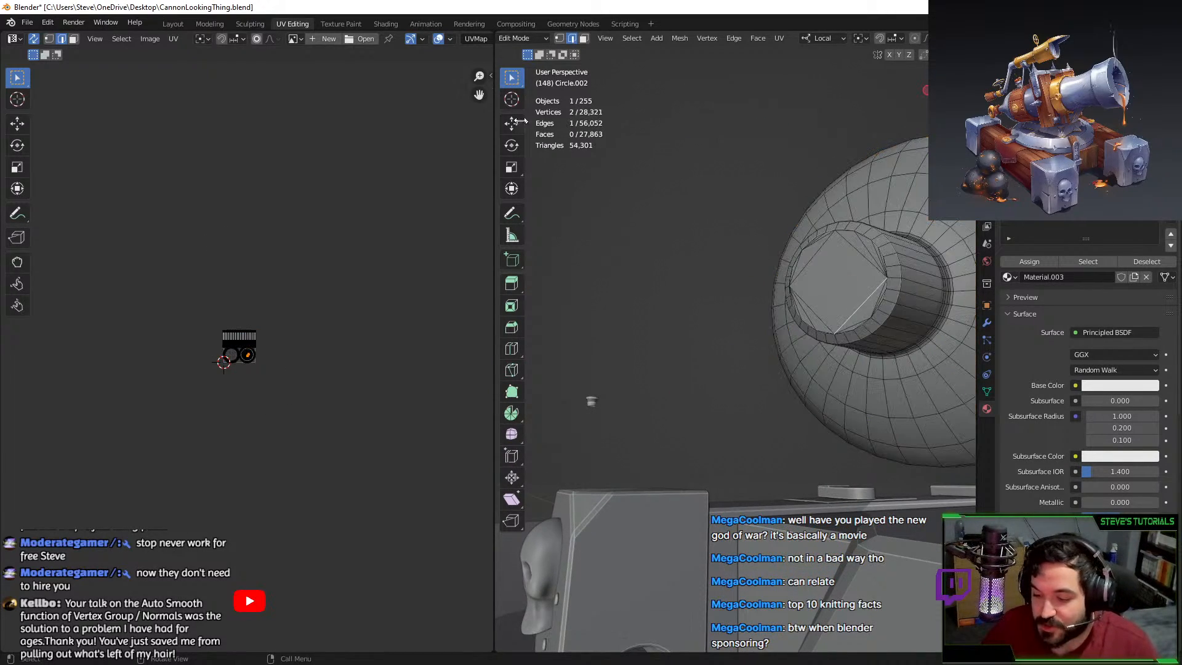
pyautogui.click(583, 38)
pyautogui.click(828, 289)
pyautogui.press('KP_Decimal')
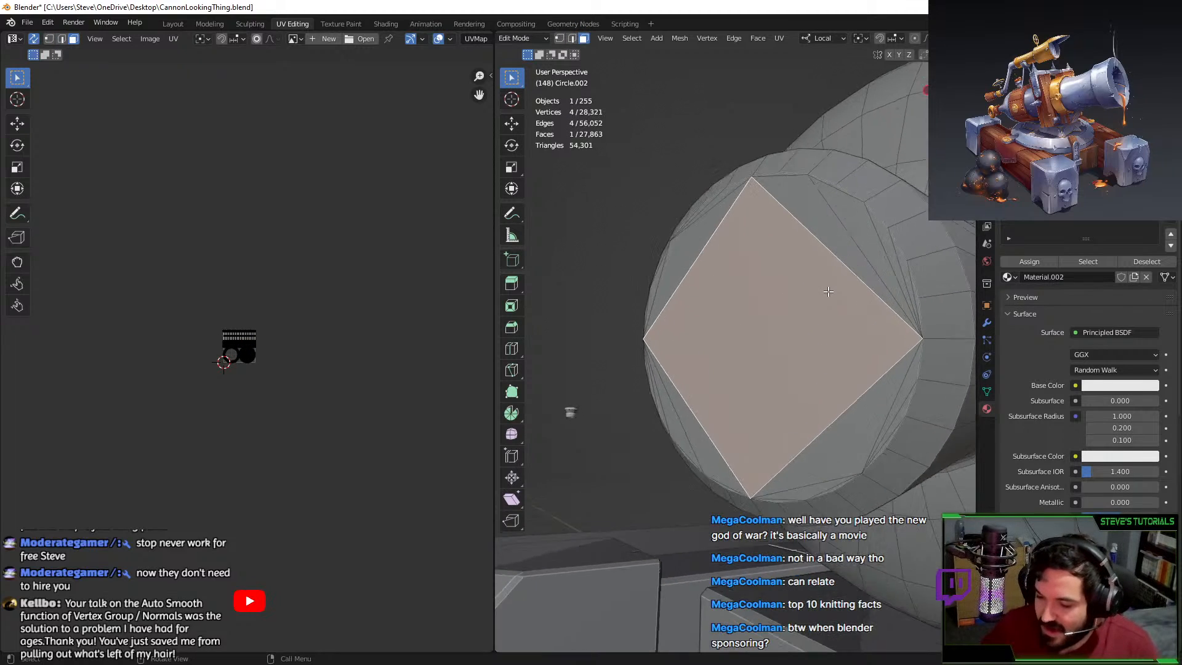
pyautogui.scroll(-2, 828, 291)
pyautogui.moveTo(744, 330); pyautogui.dragTo(639, 221, button='middle')
# Circle-select the upper and side end-cap faces and triangles.
pyautogui.press('c')
pyautogui.click(665, 236)
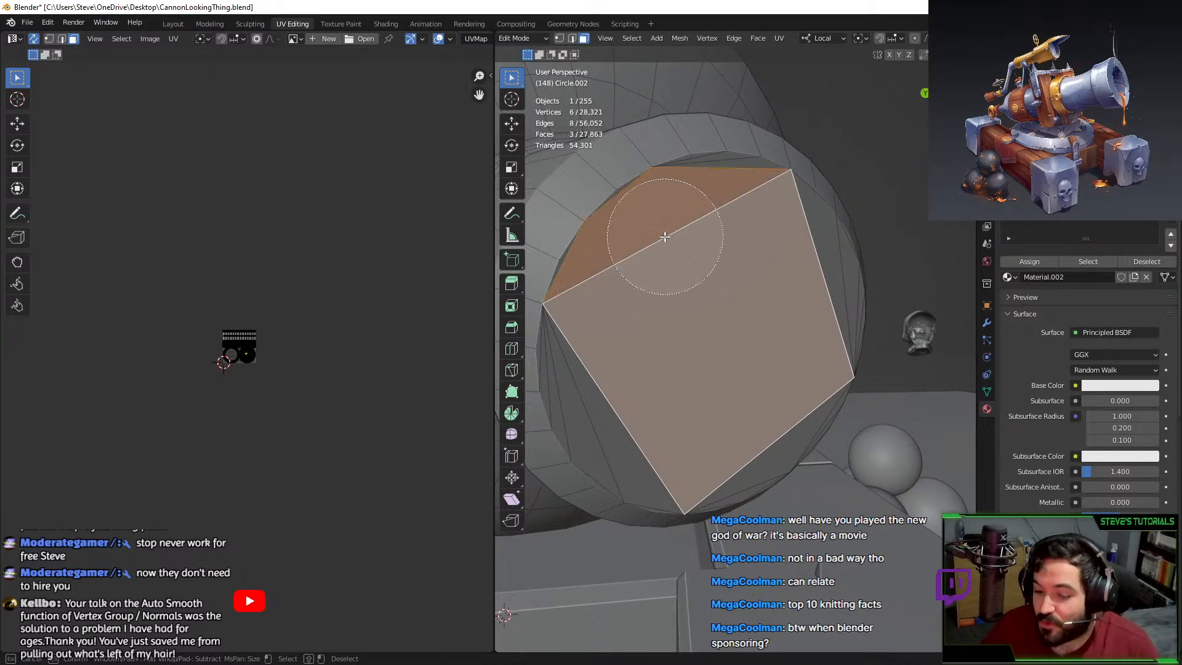
pyautogui.moveTo(665, 237)
pyautogui.mouseDown()
pyautogui.moveTo(659, 224)
pyautogui.moveTo(707, 203)
pyautogui.mouseUp()
pyautogui.rightClick(708, 203)
pyautogui.moveTo(708, 203); pyautogui.dragTo(674, 241, button='middle')
pyautogui.press('c')
pyautogui.moveTo(791, 282); pyautogui.dragTo(836, 288)
pyautogui.rightClick(835, 287)
pyautogui.moveTo(835, 287); pyautogui.dragTo(710, 233, button='middle')
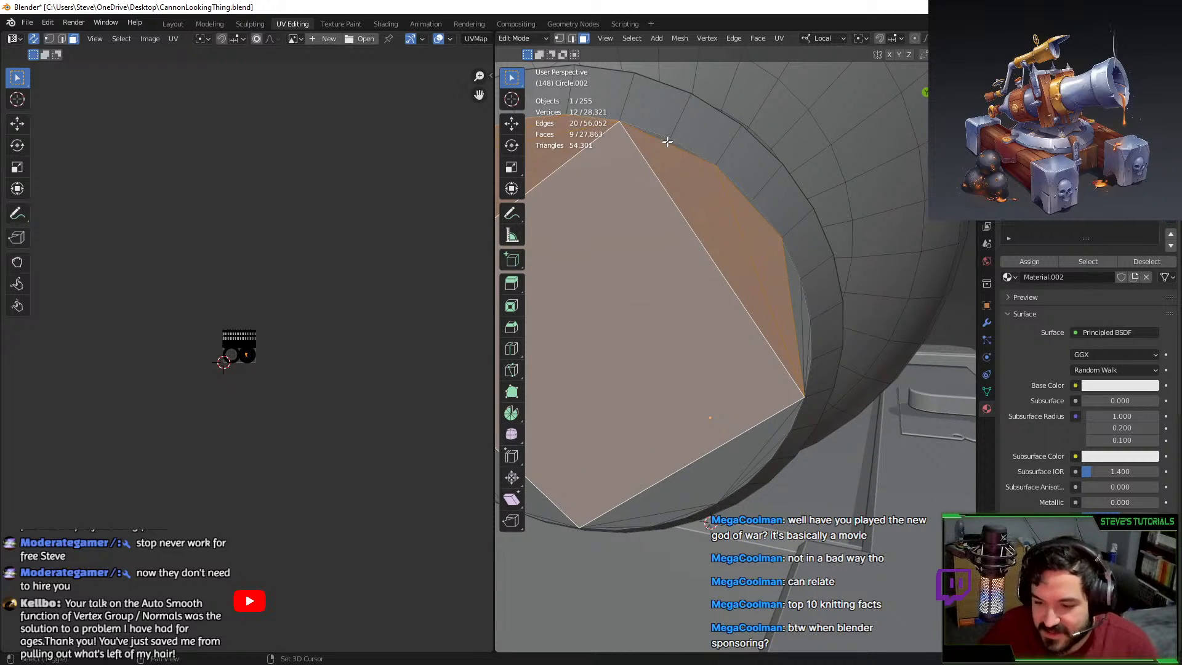
pyautogui.keyDown('shift'); pyautogui.click(737, 193); pyautogui.keyUp('shift')
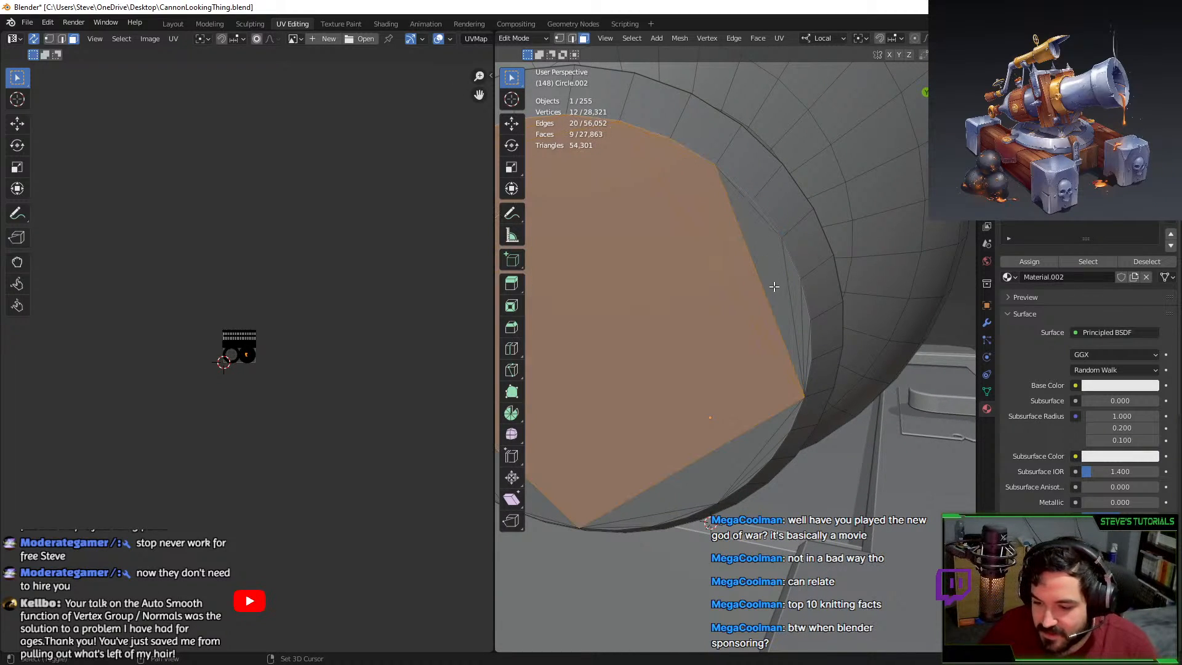
pyautogui.keyDown('shift'); pyautogui.click(752, 202); pyautogui.keyUp('shift')
pyautogui.keyDown('shift'); pyautogui.click(793, 266); pyautogui.keyUp('shift')
pyautogui.moveTo(800, 313); pyautogui.dragTo(778, 299, button='middle')
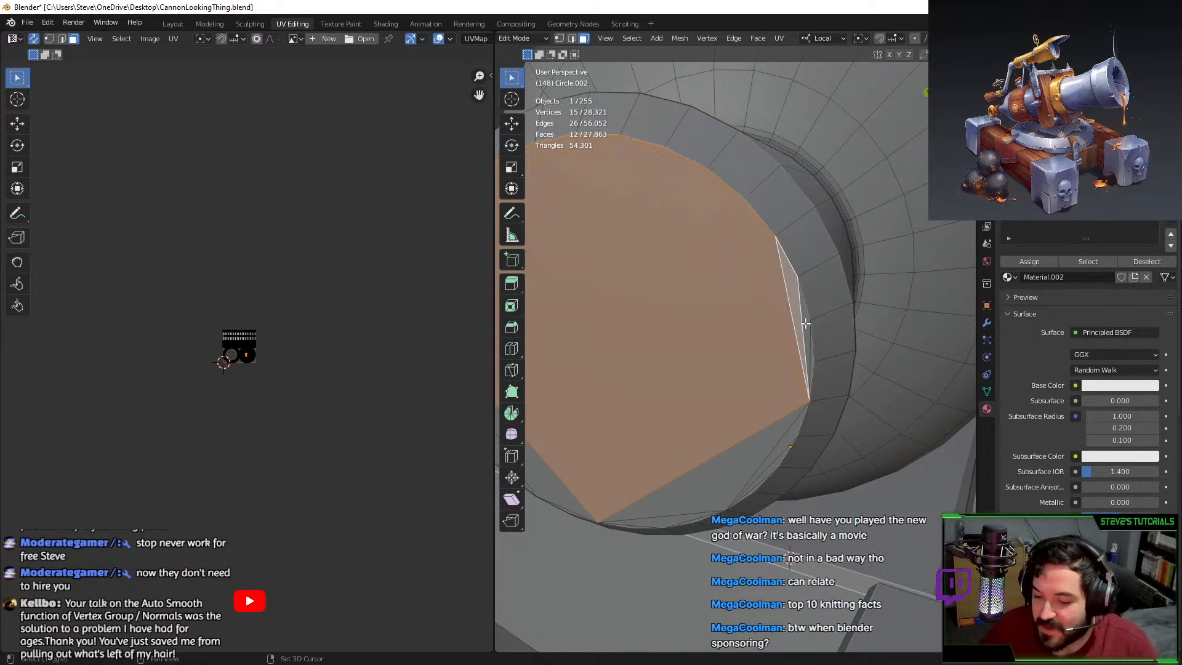
pyautogui.keyDown('shift'); pyautogui.click(806, 324); pyautogui.keyUp('shift')
# Add the lower sliver triangles and the last end-cap faces to the selection.
pyautogui.moveTo(811, 357)
pyautogui.mouseDown(button='middle')
pyautogui.moveTo(788, 298)
pyautogui.moveTo(731, 351)
pyautogui.mouseUp(button='middle')
pyautogui.press('c')
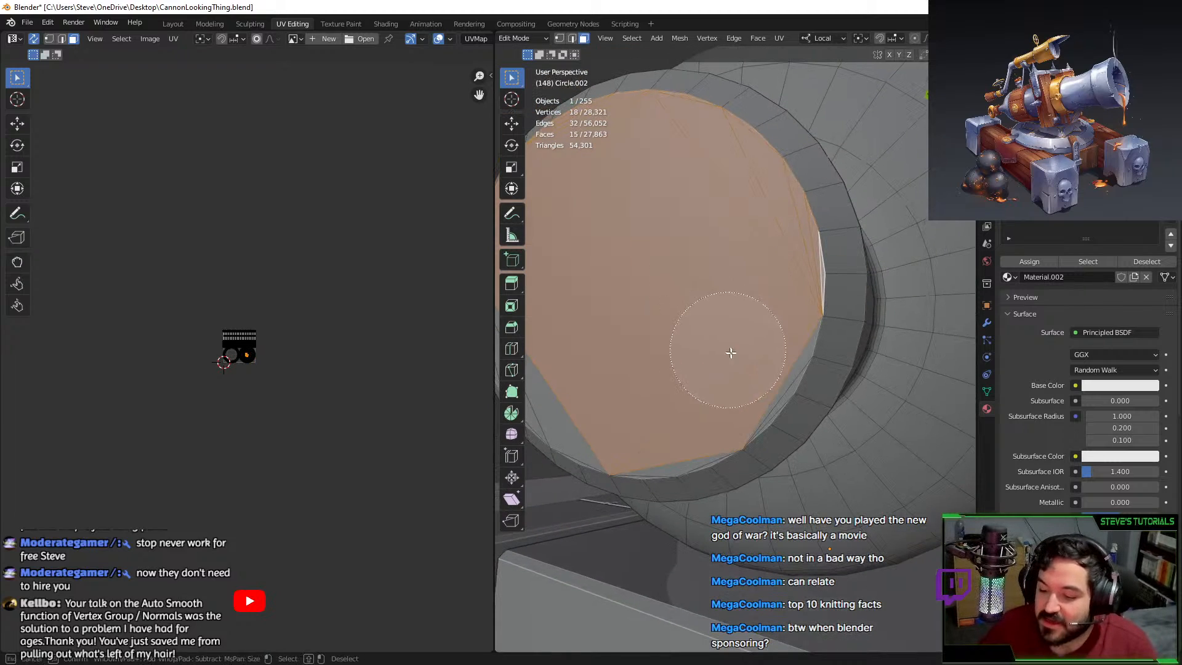
pyautogui.moveTo(730, 351)
pyautogui.mouseDown()
pyautogui.moveTo(720, 361)
pyautogui.moveTo(730, 379)
pyautogui.mouseUp()
pyautogui.rightClick(730, 379)
pyautogui.moveTo(731, 379); pyautogui.dragTo(804, 330, button='middle')
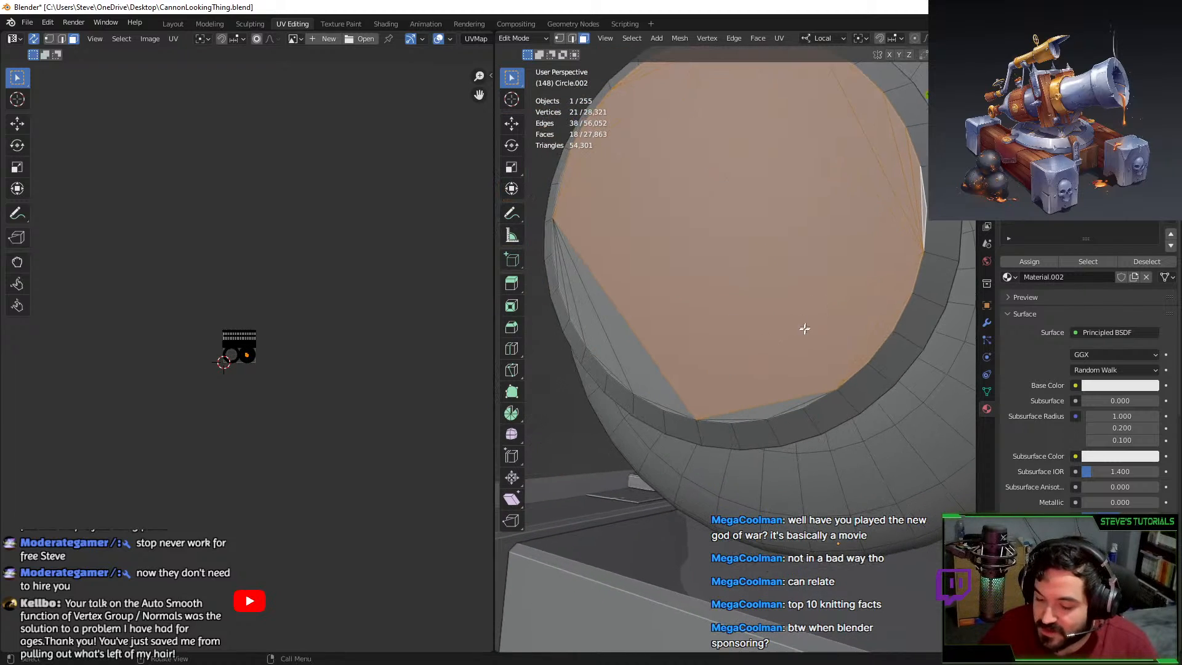
pyautogui.keyDown('shift'); pyautogui.click(801, 407); pyautogui.keyUp('shift')
pyautogui.keyDown('shift'); pyautogui.click(751, 413); pyautogui.keyUp('shift')
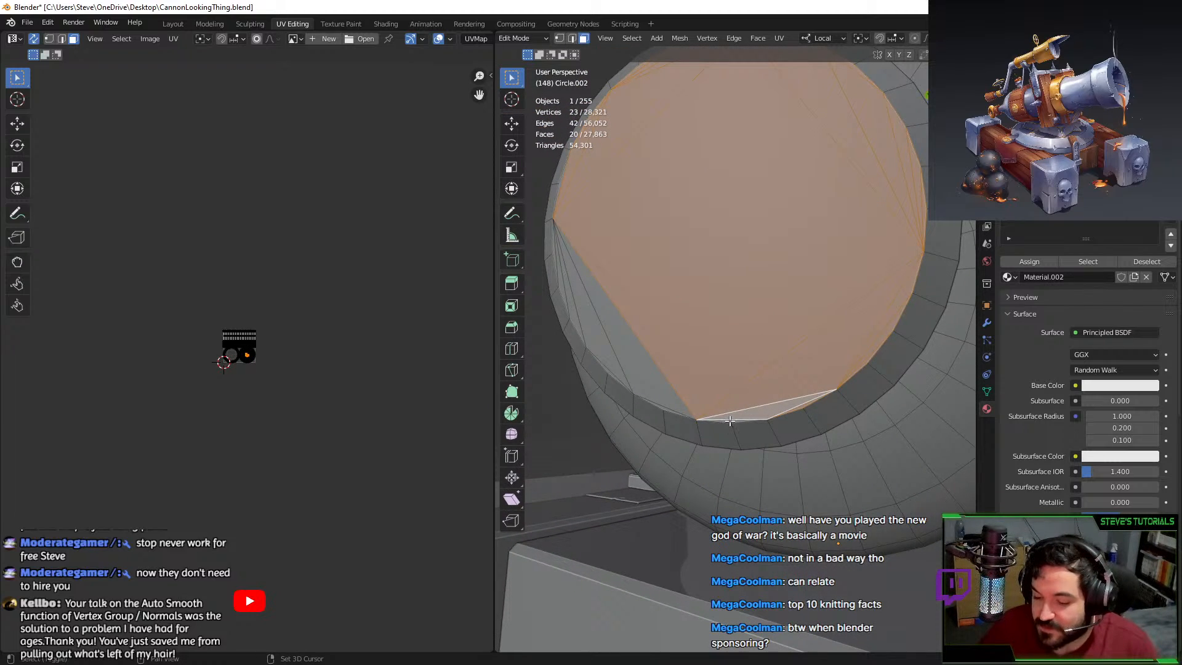
pyautogui.keyDown('shift'); pyautogui.click(730, 421); pyautogui.keyUp('shift')
pyautogui.moveTo(728, 412); pyautogui.dragTo(756, 400, button='middle')
pyautogui.press('c')
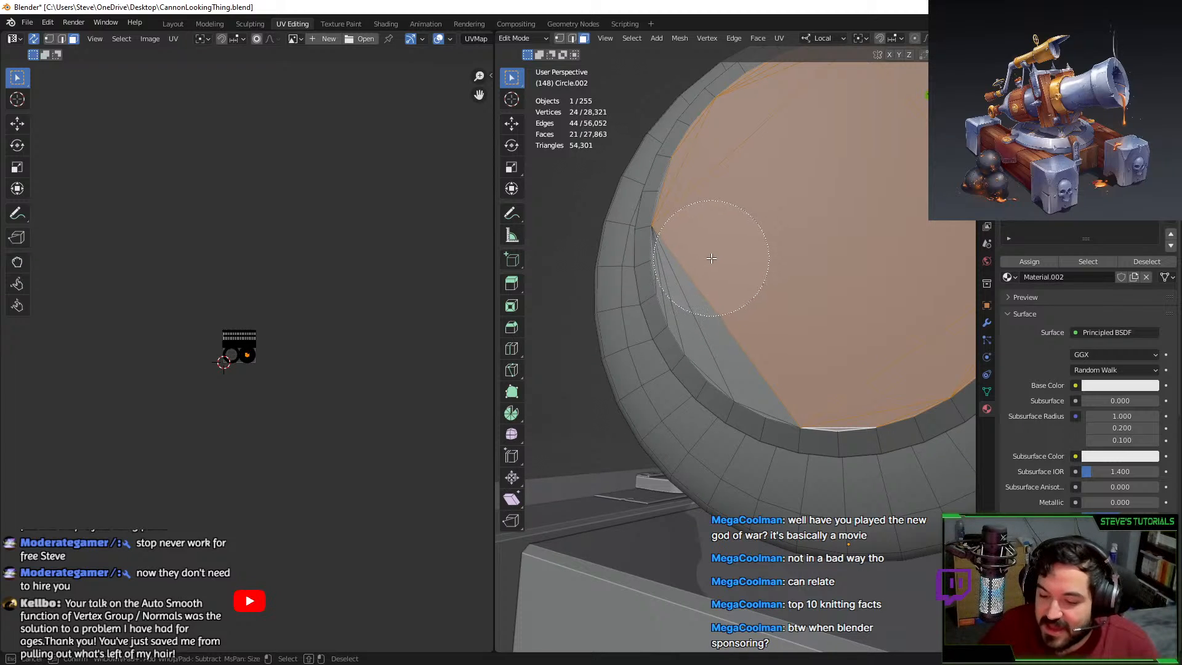
pyautogui.moveTo(711, 258); pyautogui.dragTo(696, 271)
pyautogui.rightClick(695, 271)
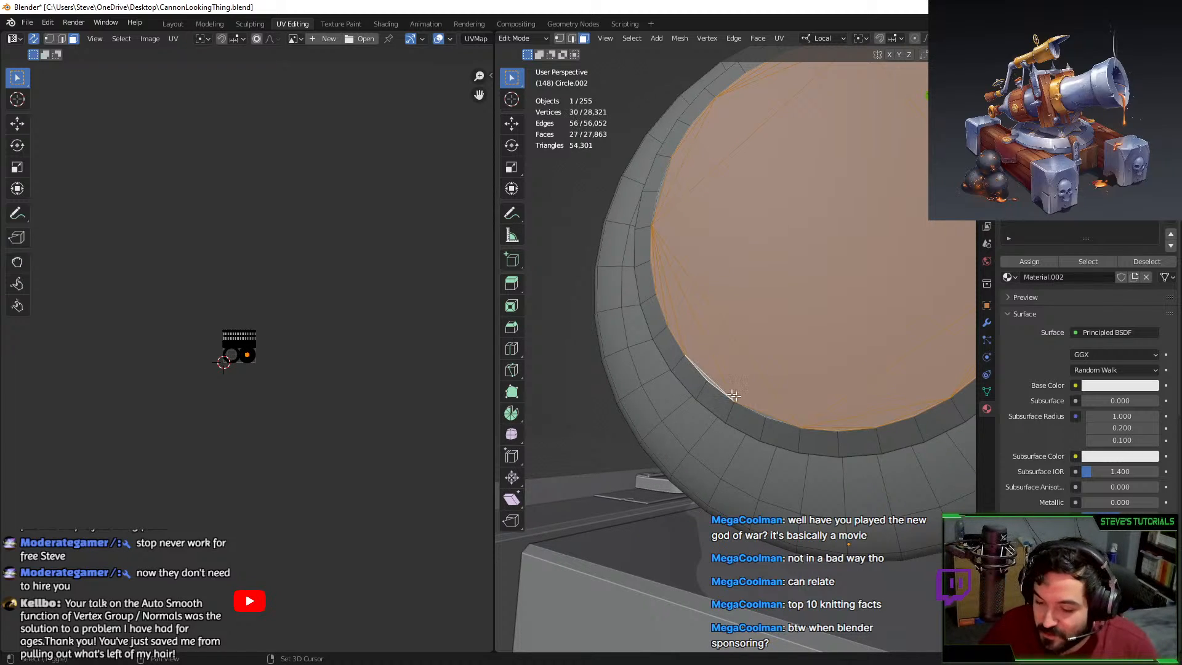
pyautogui.keyDown('shift'); pyautogui.click(764, 412); pyautogui.keyUp('shift')
pyautogui.moveTo(763, 411); pyautogui.dragTo(799, 320, button='middle')
pyautogui.keyDown('shift'); pyautogui.click(770, 351); pyautogui.keyUp('shift')
# Delete the 29 selected end-cap faces.
pyautogui.press('x')
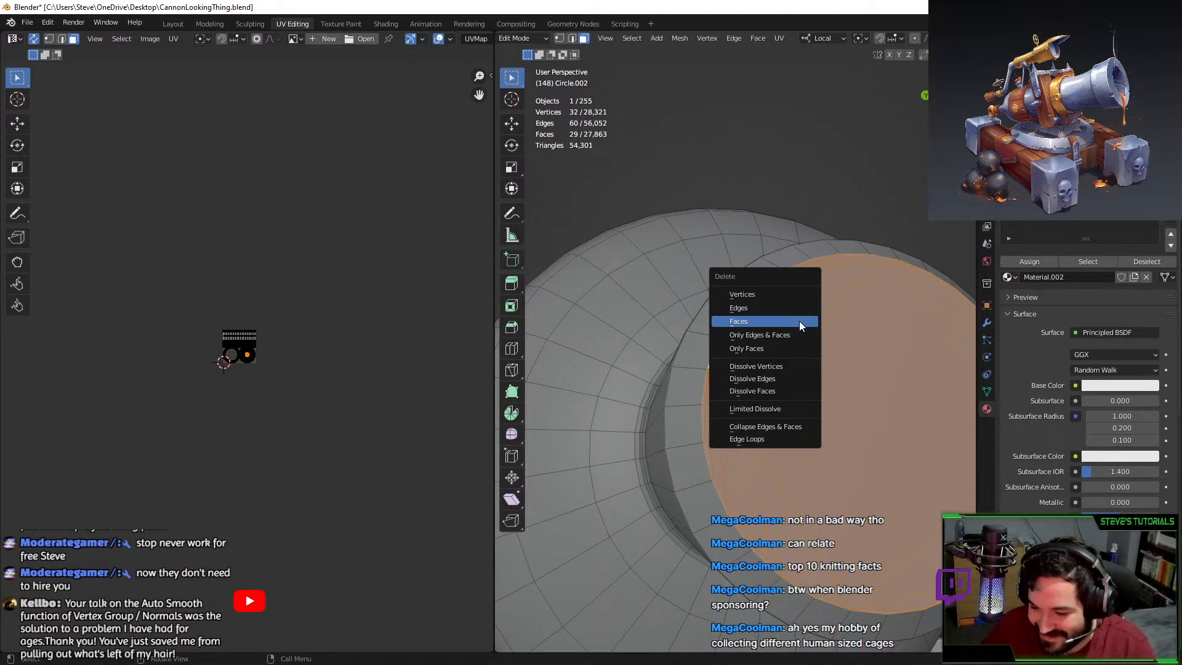
pyautogui.click(799, 320)
pyautogui.moveTo(799, 408); pyautogui.dragTo(628, 423, button='middle')
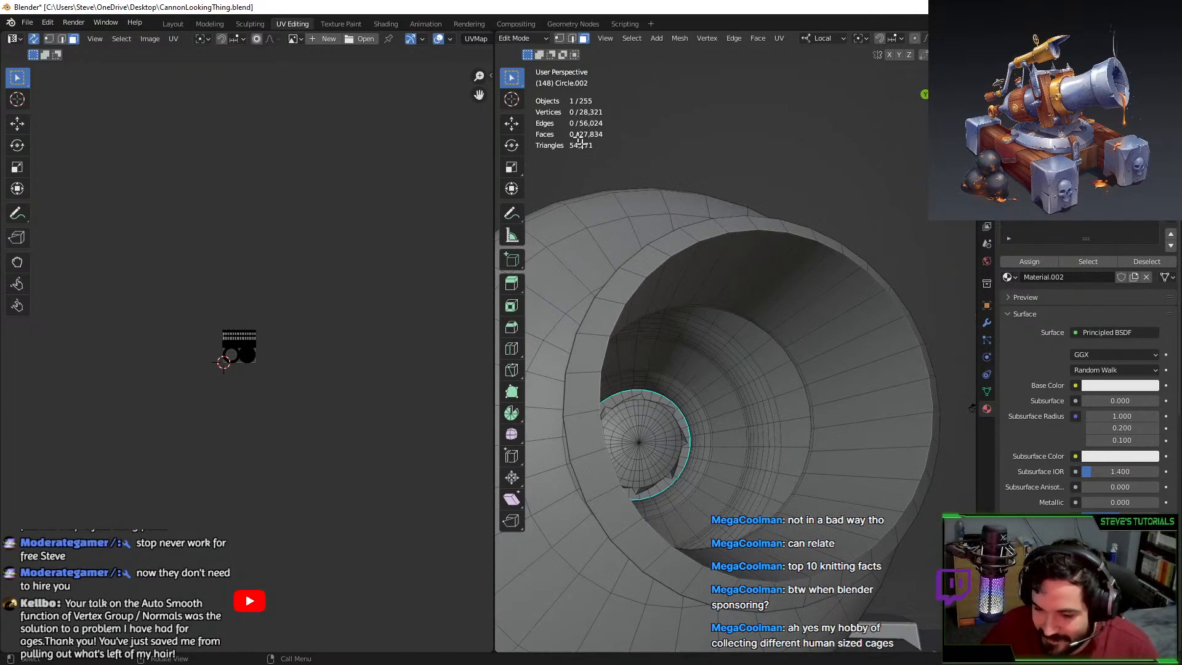
# Select the open rim edge loop, extrude it in place, and run a merge command search.
pyautogui.click(574, 38)
pyautogui.keyDown('alt'); pyautogui.click(657, 266); pyautogui.keyUp('alt')
pyautogui.press('e')
pyautogui.rightClick(726, 256)
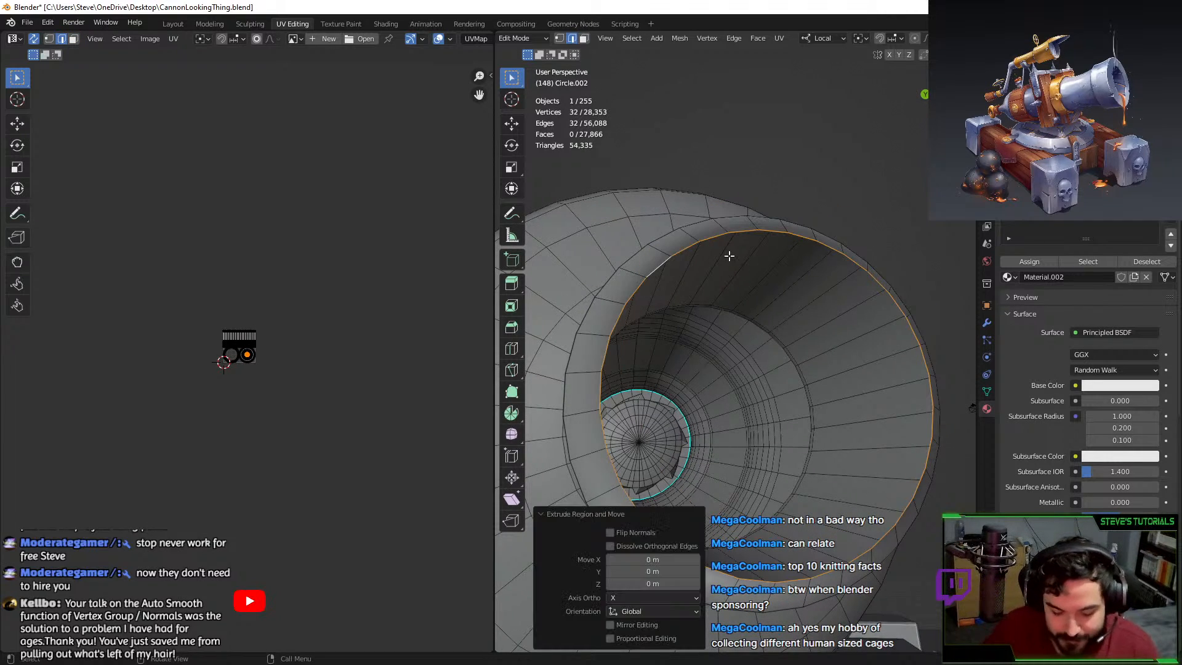
pyautogui.press('F3')
pyautogui.write(',erge cen')
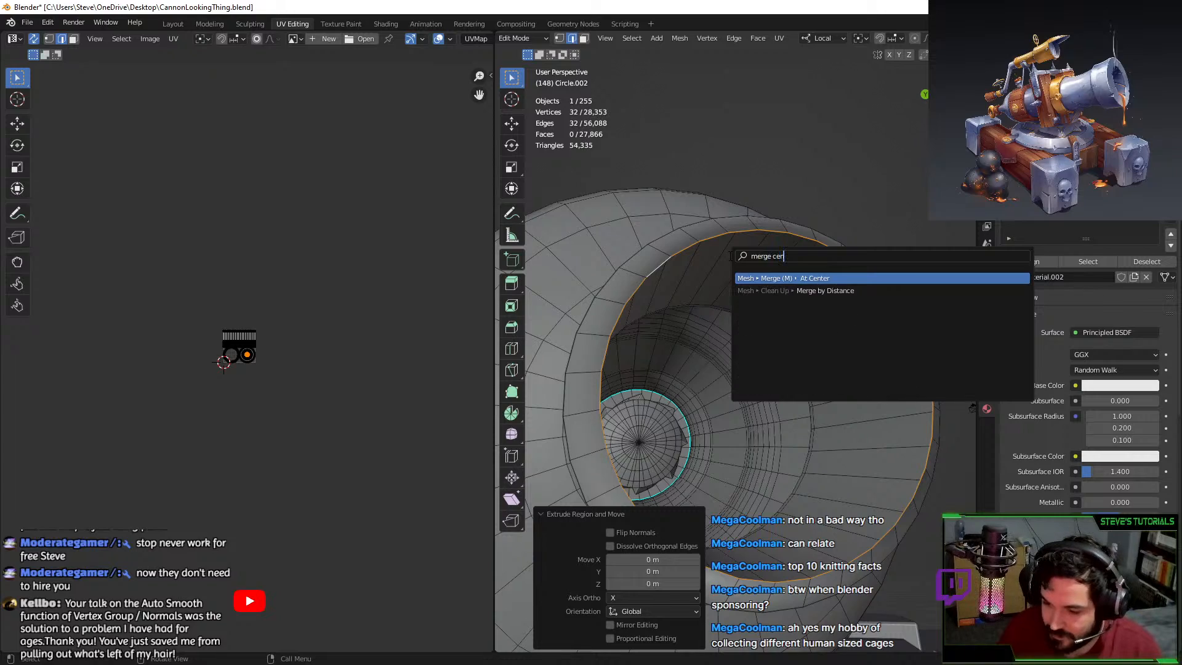
pyautogui.press('Return')
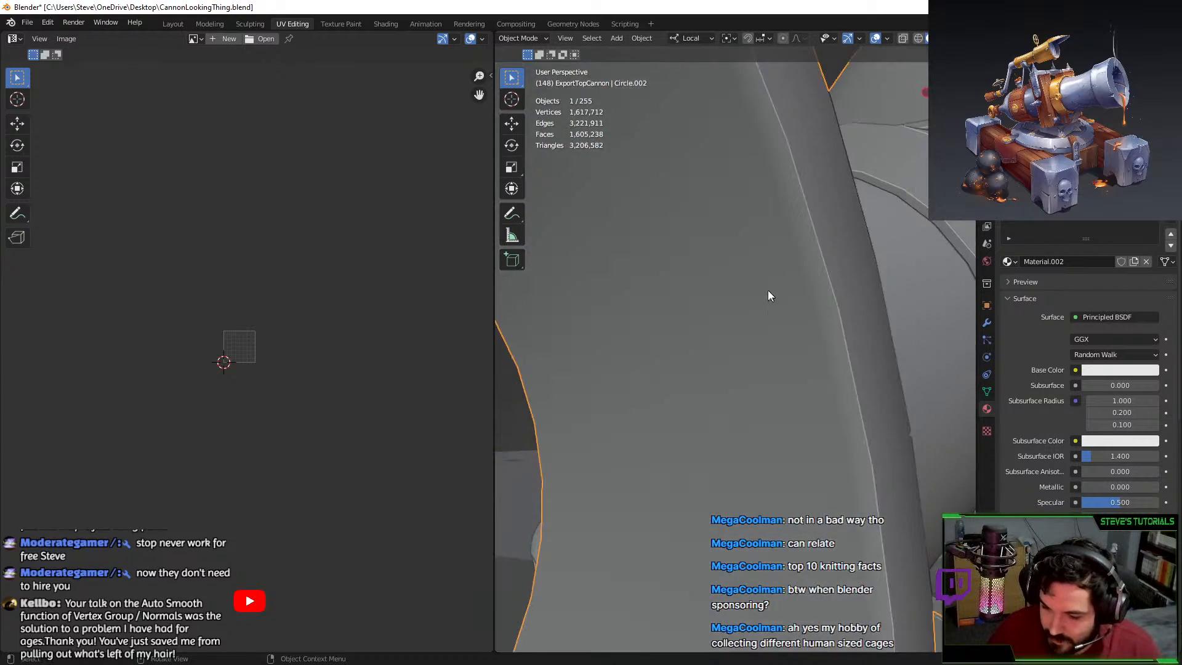
# Extrude the rim loop again and scale it inward to 0.910.
pyautogui.moveTo(768, 291); pyautogui.dragTo(799, 301, button='middle')
pyautogui.press('Tab')
pyautogui.press('Tab')
pyautogui.press('Tab')
pyautogui.press('Tab')
pyautogui.press('Tab')
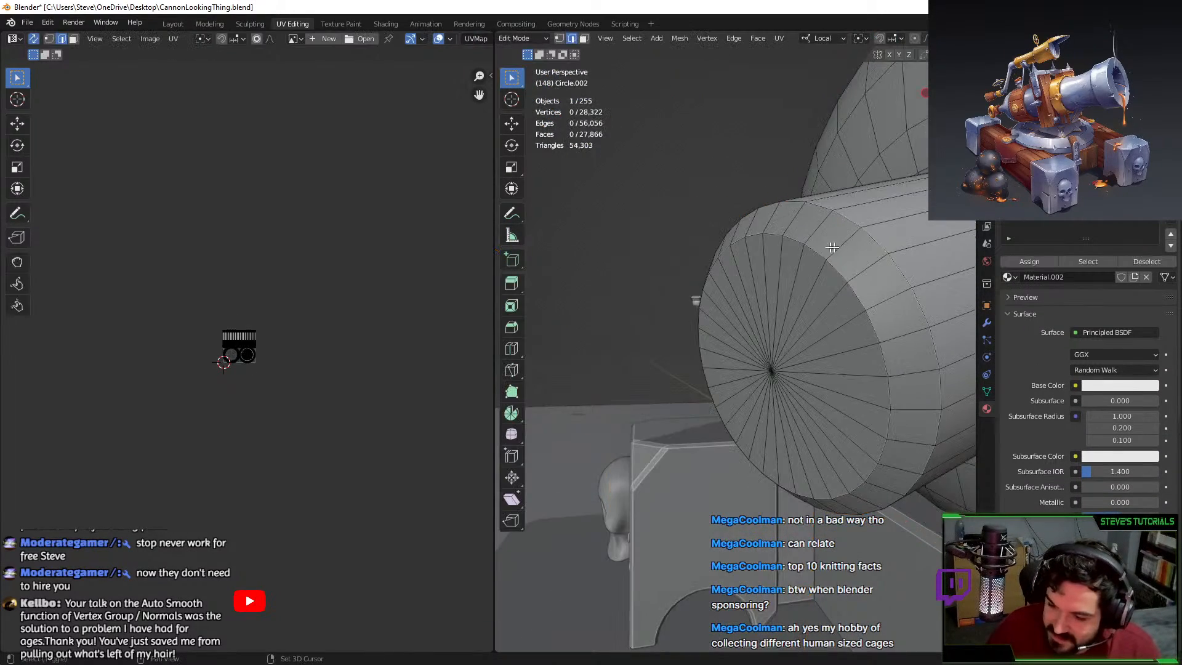
pyautogui.press('Tab')
pyautogui.moveTo(832, 247); pyautogui.dragTo(783, 303, button='middle')
pyautogui.press('Tab')
pyautogui.press('Tab')
pyautogui.press('Tab')
pyautogui.press('Tab')
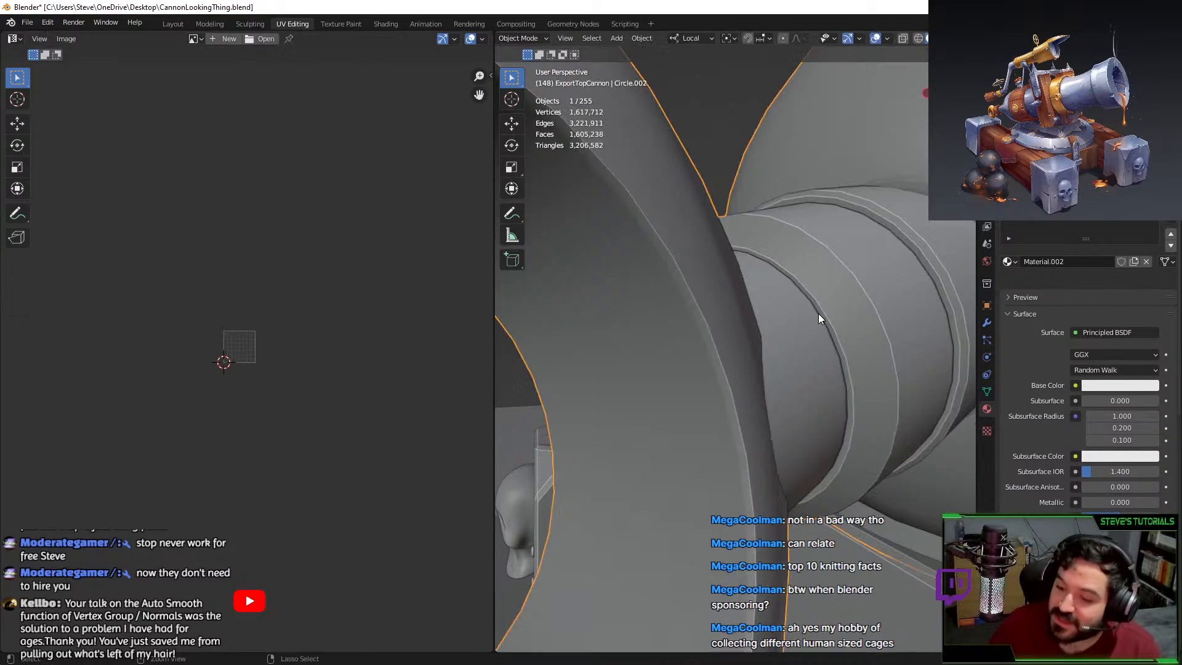
pyautogui.press('Tab')
pyautogui.press('Tab')
# Reveal all hidden parts and select the linked collar, bulb and rear ring meshes.
pyautogui.press('Tab')
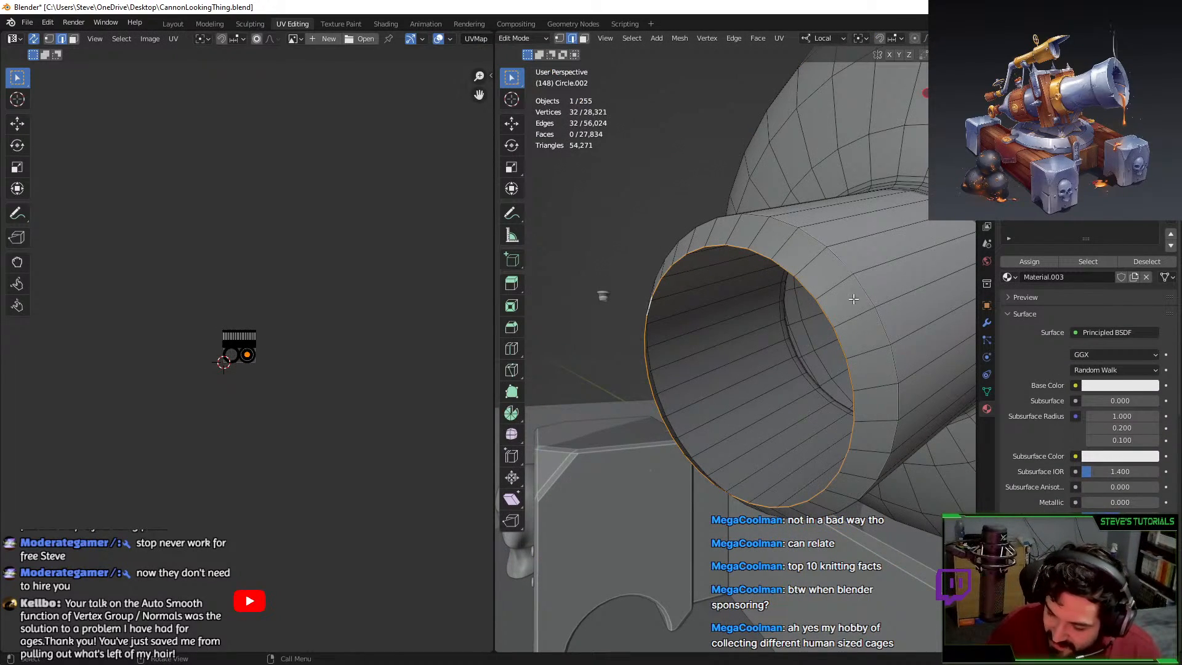
pyautogui.press('e')
pyautogui.moveTo(853, 299); pyautogui.dragTo(705, 330, button='middle')
pyautogui.rightClick(901, 276)
pyautogui.press('s')
pyautogui.click(884, 282)
pyautogui.hotkey('alt', 'h')
pyautogui.scroll(-2, 794, 323)
pyautogui.click(777, 326)
pyautogui.hotkey('ctrl', 'l')
pyautogui.click(693, 337)
pyautogui.hotkey('ctrl', 'l')
pyautogui.scroll(4, 701, 369)
pyautogui.press('Tab')
pyautogui.moveTo(693, 438); pyautogui.dragTo(750, 275, button='middle')
pyautogui.press('Tab')
pyautogui.scroll(-3, 739, 409)
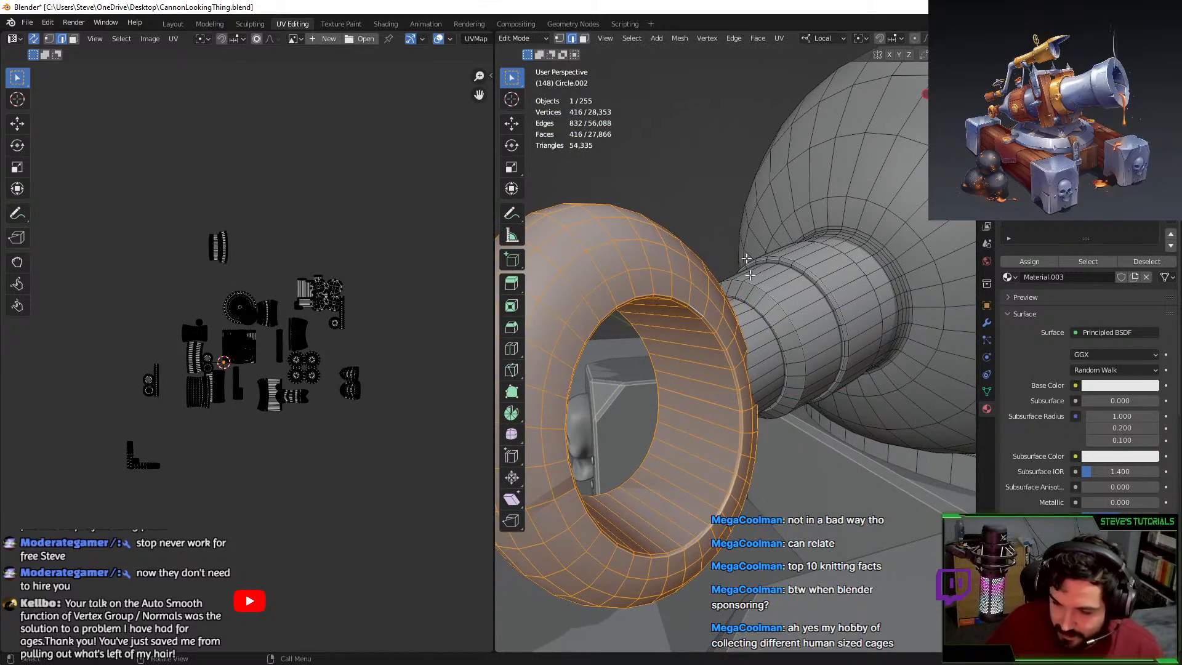
# Use local transform orientation and stretch the ring along its local Y axis twice.
pyautogui.click(827, 41)
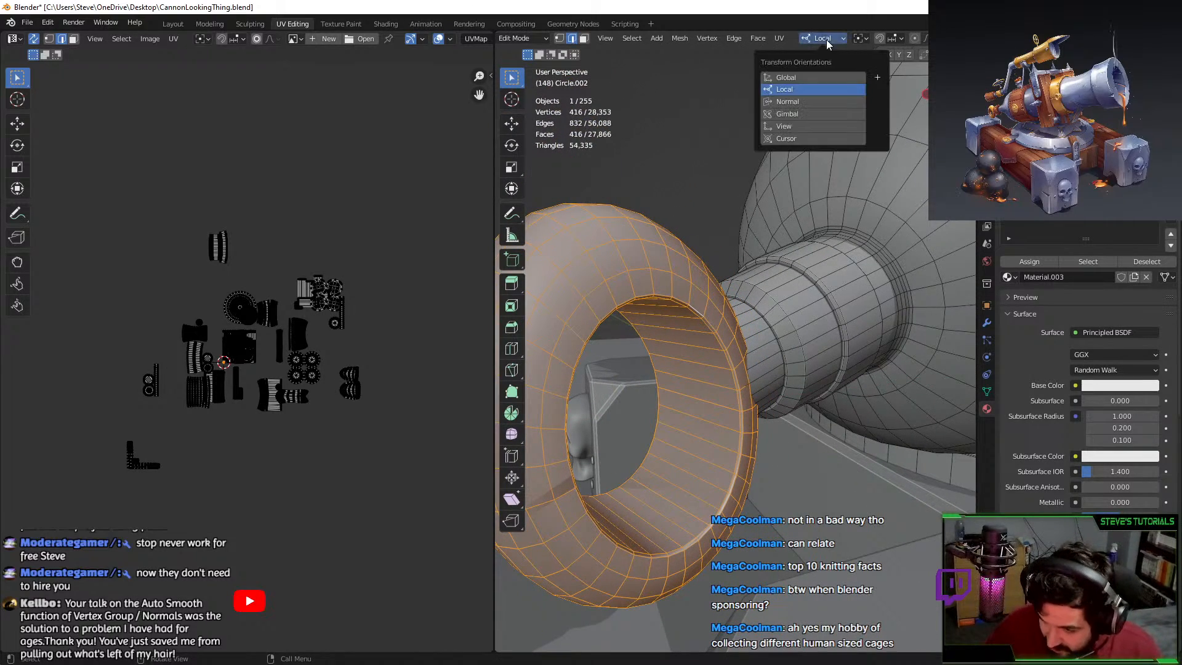
pyautogui.click(793, 88)
pyautogui.press('s')
pyautogui.press('y')
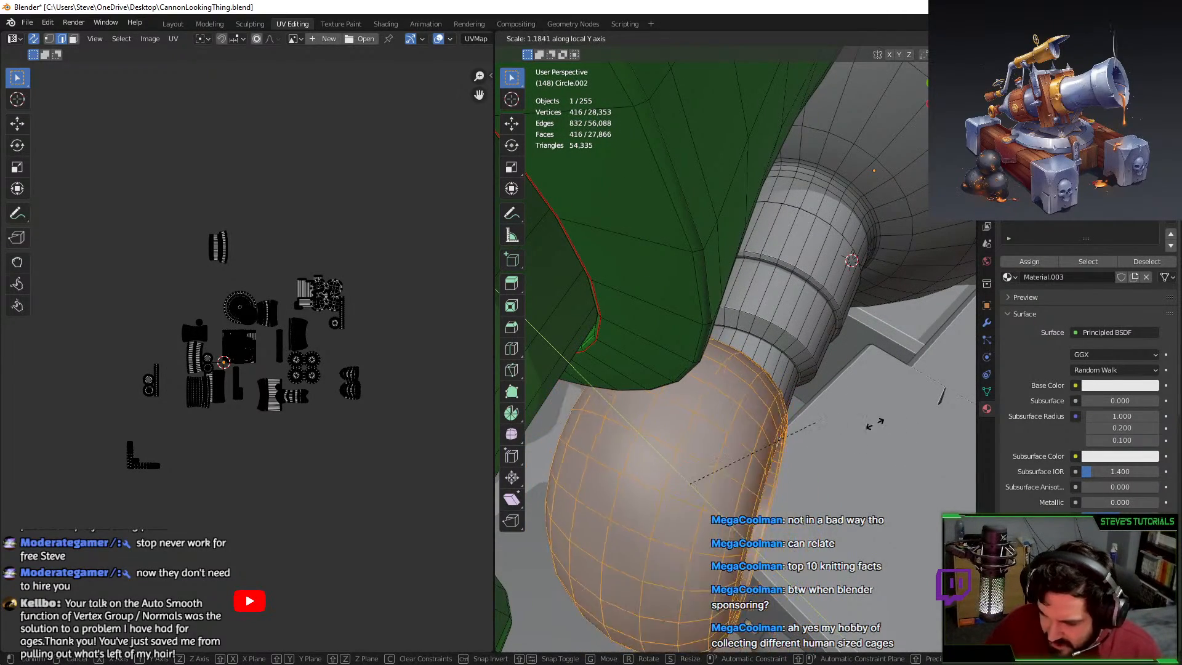
pyautogui.click(963, 340)
pyautogui.click(987, 305)
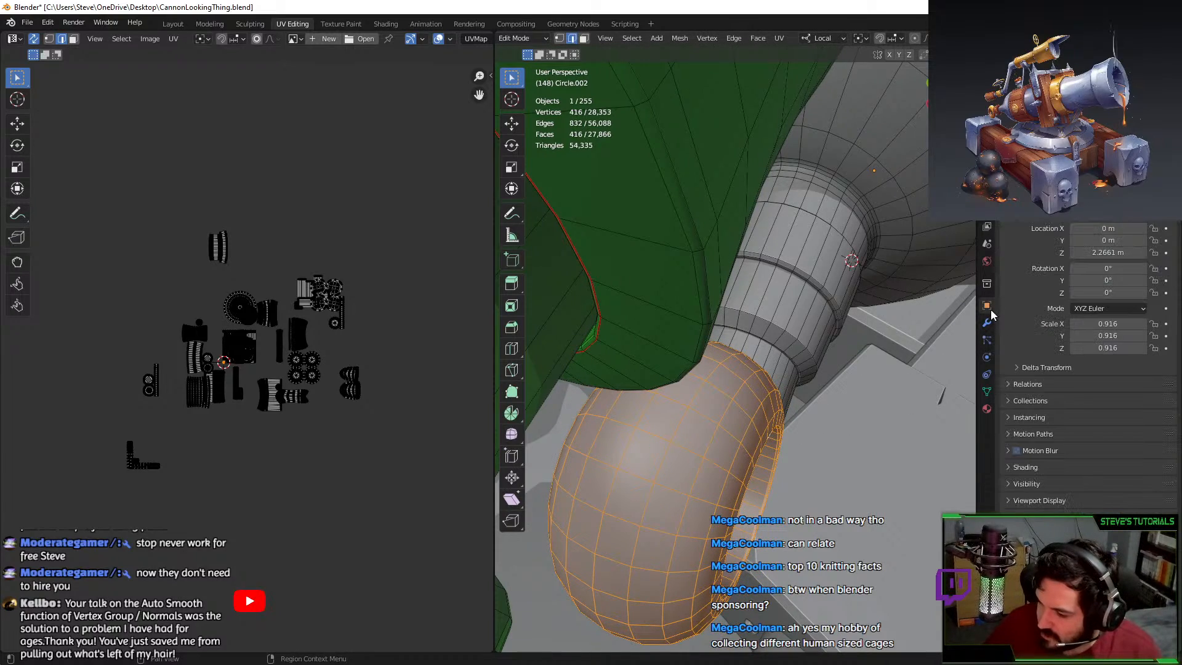
pyautogui.scroll(-10, 829, 409)
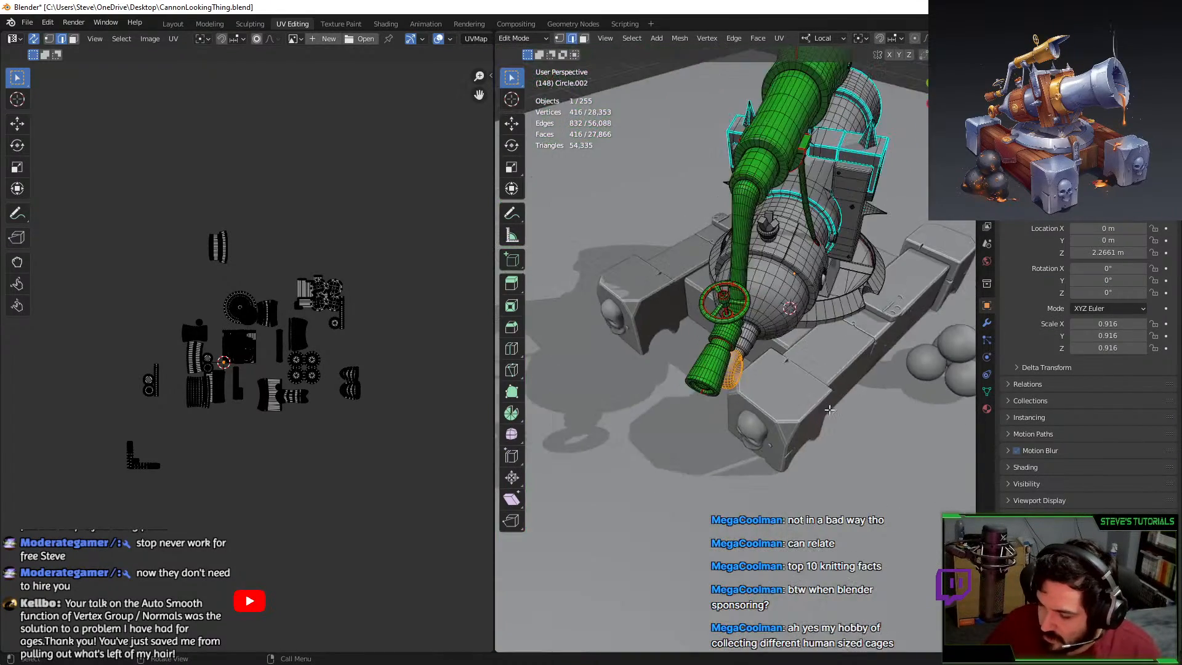
pyautogui.moveTo(829, 410); pyautogui.dragTo(849, 345, button='middle')
pyautogui.press('s')
pyautogui.press('y')
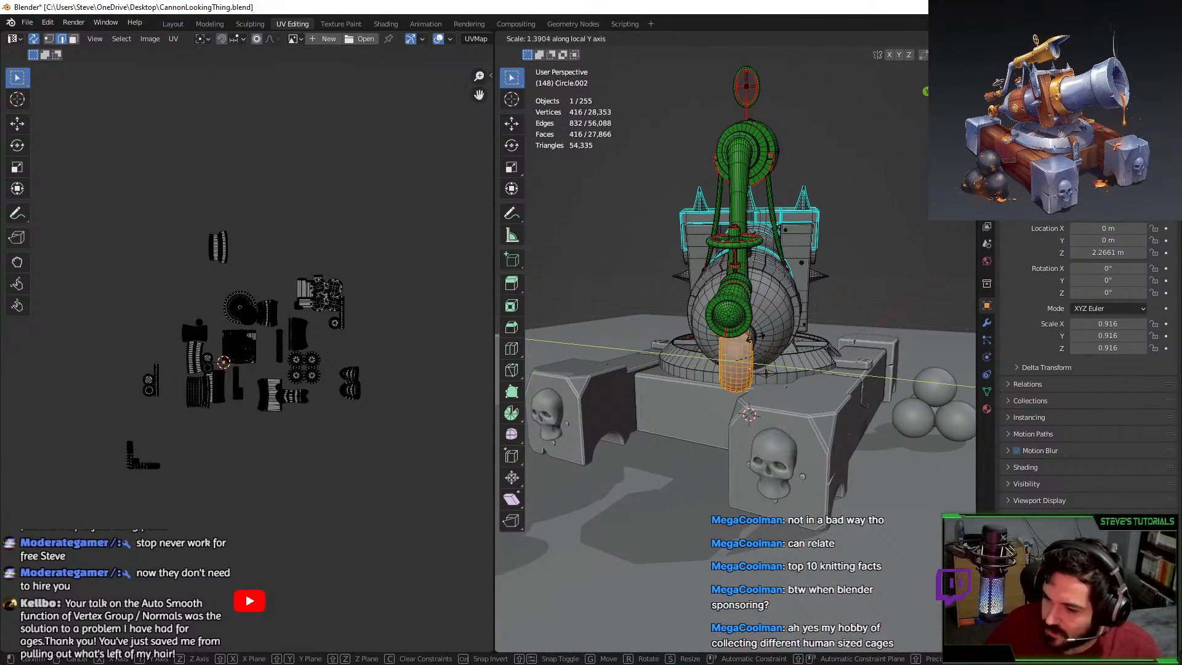
pyautogui.click(790, 343)
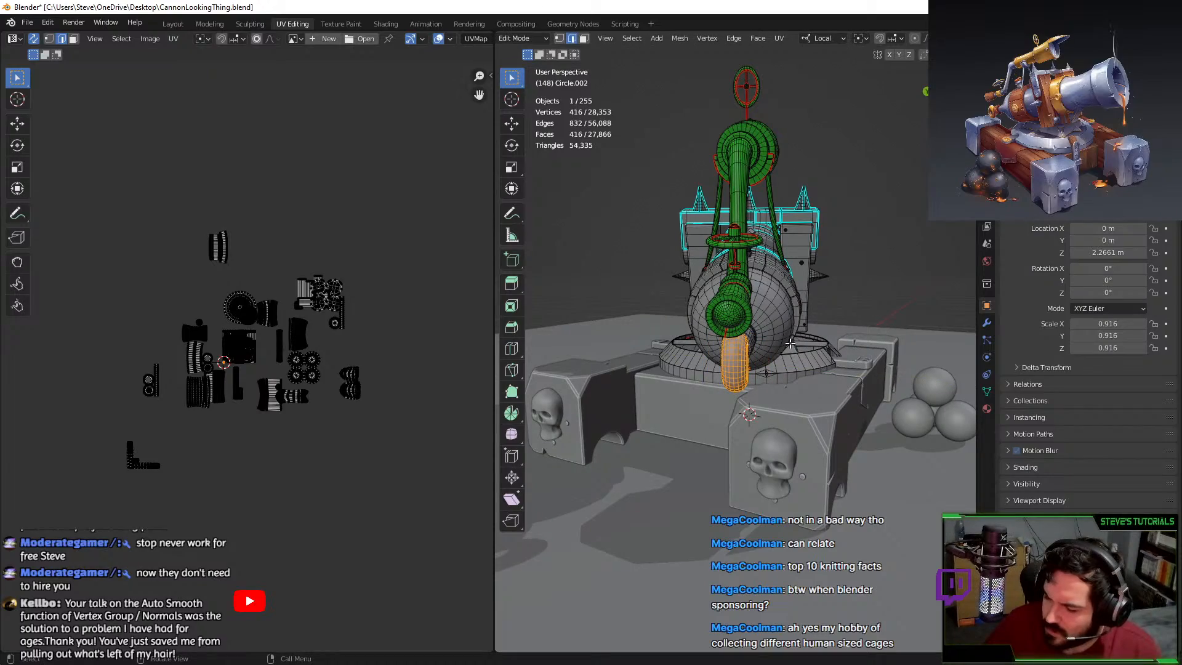
# Scale the ring uniformly to 1.011 in front orthographic view.
pyautogui.moveTo(790, 343); pyautogui.dragTo(764, 355, button='middle')
pyautogui.scroll(3, 793, 357)
pyautogui.scroll(3, 803, 370)
pyautogui.press('s')
pyautogui.click(812, 371)
pyautogui.scroll(2, 764, 355)
pyautogui.hotkey('ctrl', 'z')
pyautogui.press('KP_1')
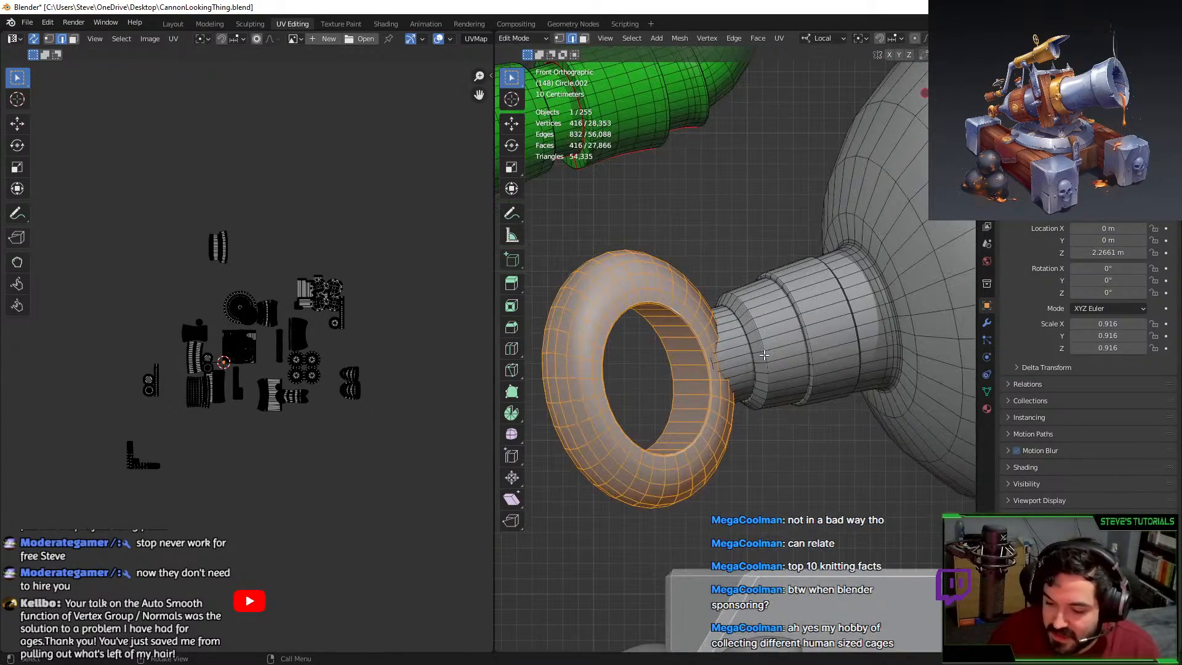
pyautogui.scroll(2, 763, 356)
pyautogui.press('s')
pyautogui.click(761, 328)
# Inspect the ring's fit around the barrel from several angles.
pyautogui.moveTo(761, 328); pyautogui.dragTo(687, 350, button='middle')
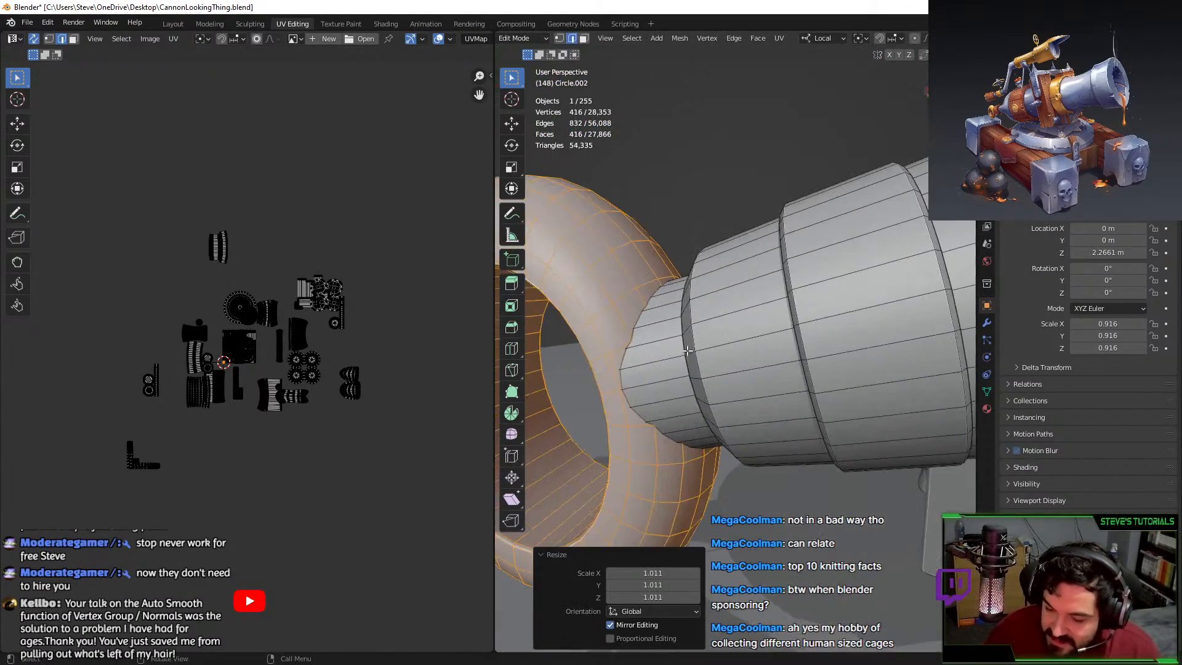
pyautogui.click(690, 237)
pyautogui.scroll(-4, 694, 256)
pyautogui.moveTo(651, 315); pyautogui.dragTo(696, 288, button='middle')
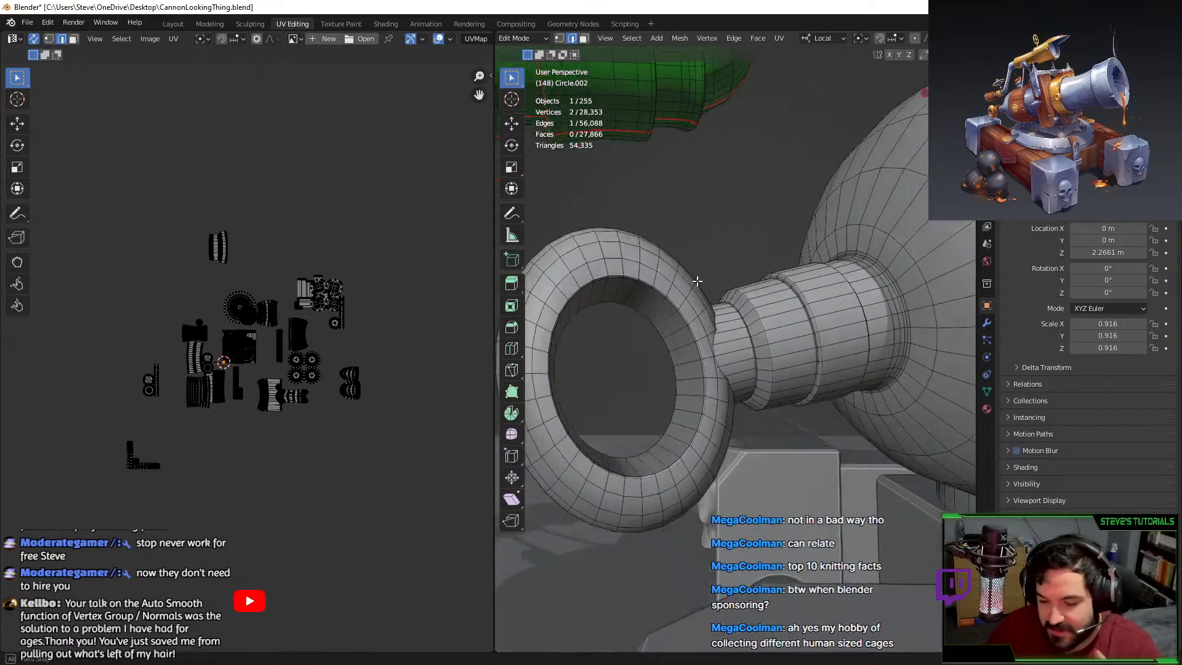
pyautogui.scroll(3, 696, 290)
pyautogui.scroll(-10, 741, 293)
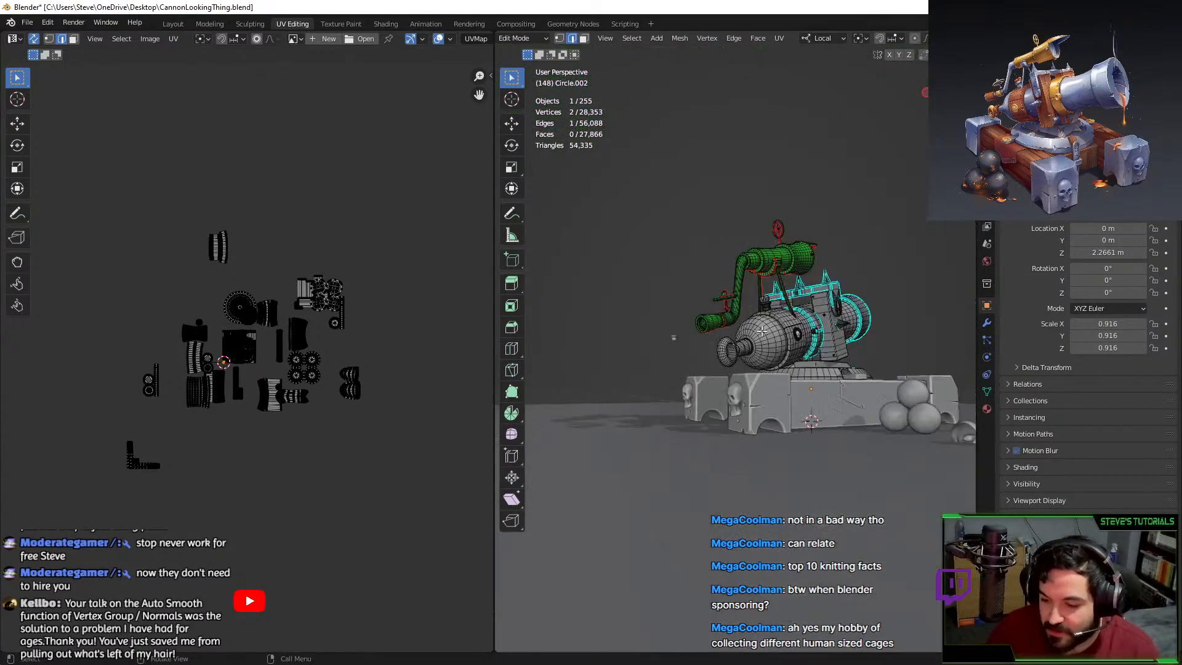
# In Object Mode, select and frame the barrel ring on another cannon.
pyautogui.press('Tab')
pyautogui.moveTo(833, 383); pyautogui.dragTo(761, 366, button='middle')
pyautogui.click(832, 466)
pyautogui.moveTo(832, 465); pyautogui.dragTo(745, 467, button='middle')
pyautogui.keyDown('shift'); pyautogui.moveTo(746, 467); pyautogui.dragTo(825, 244, button='middle'); pyautogui.keyUp('shift')
pyautogui.press('KP_Decimal')
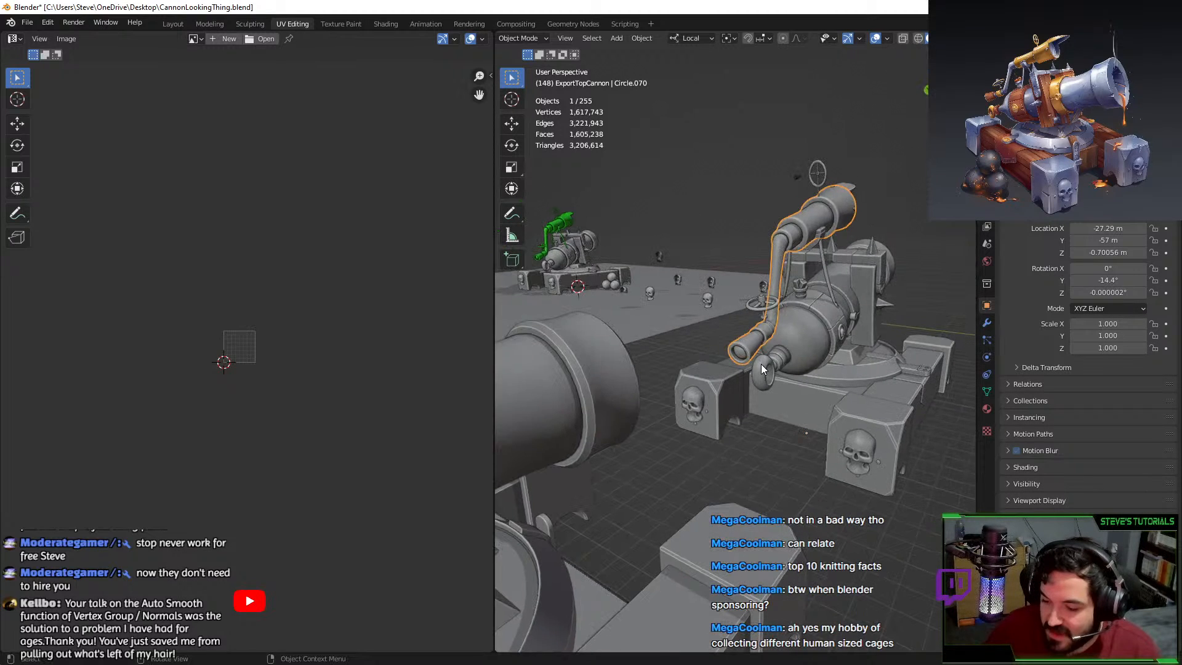
pyautogui.click(761, 364)
pyautogui.press('KP_Decimal')
pyautogui.scroll(-2, 761, 364)
pyautogui.moveTo(571, 226); pyautogui.dragTo(832, 320, button='middle')
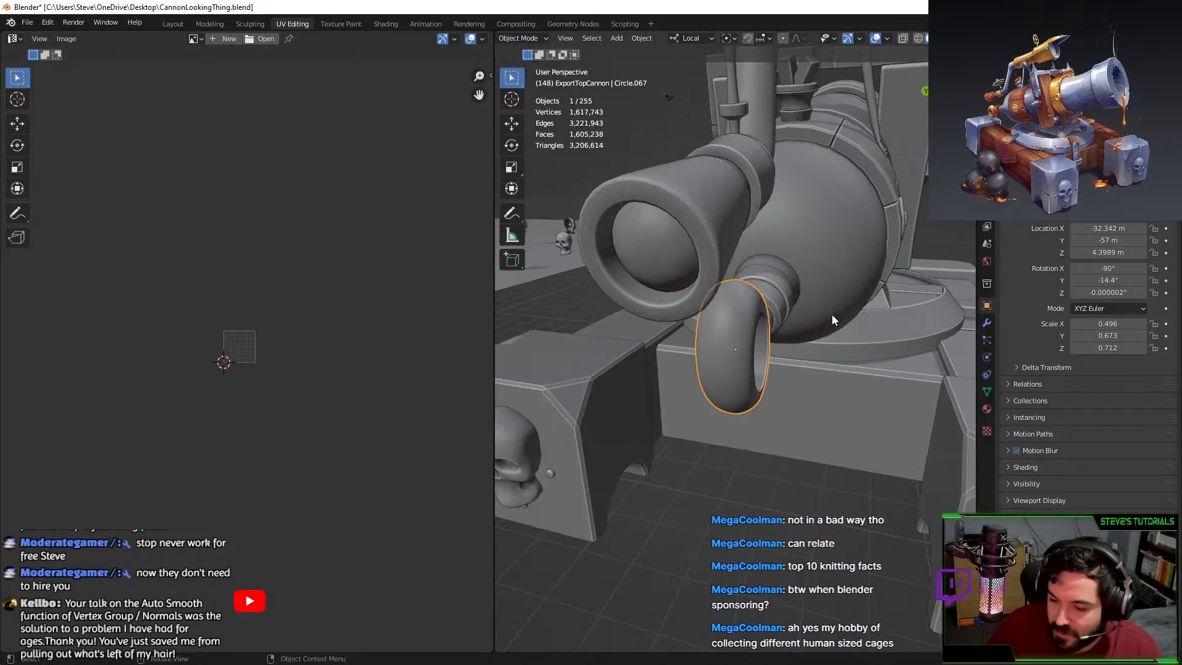
# Join that ring with its barrel and apply all transforms, then undo back before the join.
pyautogui.keyDown('shift'); pyautogui.click(692, 240); pyautogui.keyUp('shift')
pyautogui.hotkey('ctrl', 'j')
pyautogui.press('s')
pyautogui.press('y')
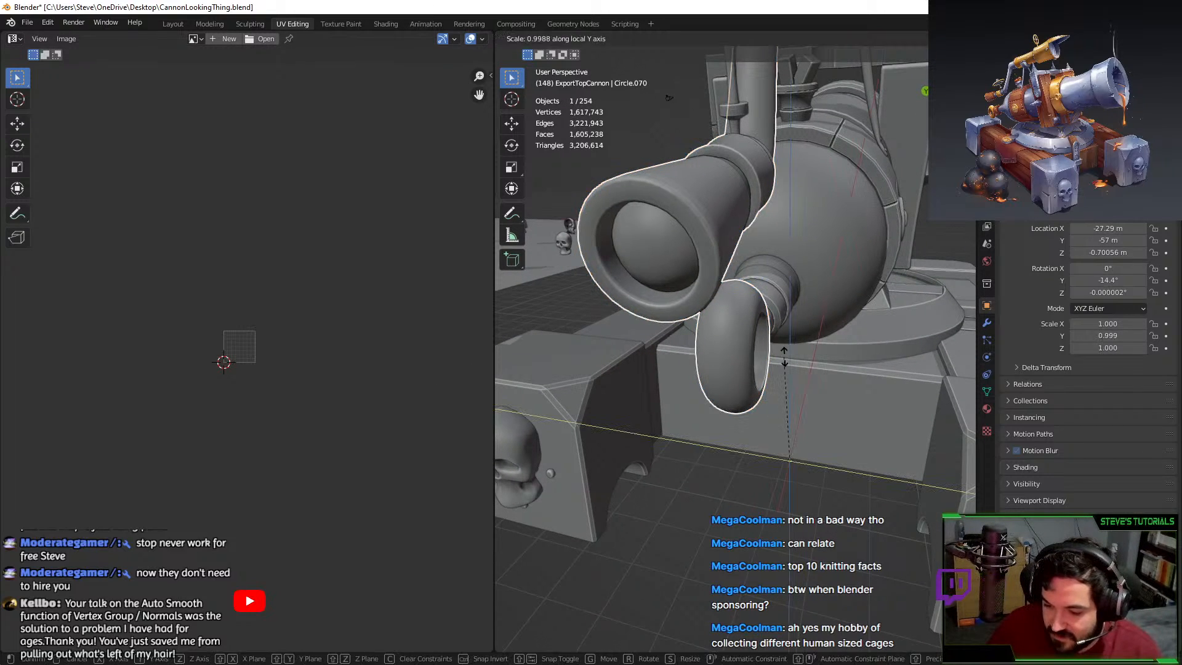
pyautogui.rightClick(747, 356)
pyautogui.hotkey('ctrl', 'a')
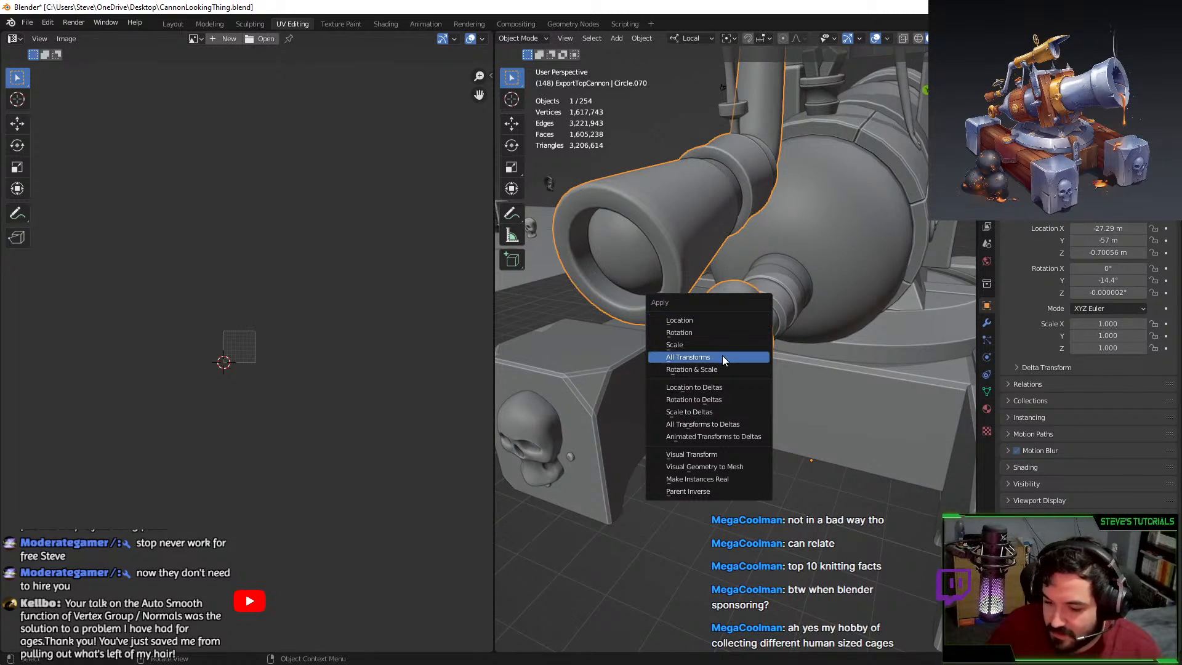
pyautogui.click(722, 355)
pyautogui.moveTo(813, 341); pyautogui.dragTo(766, 319, button='middle')
pyautogui.hotkey('ctrl', 'z')
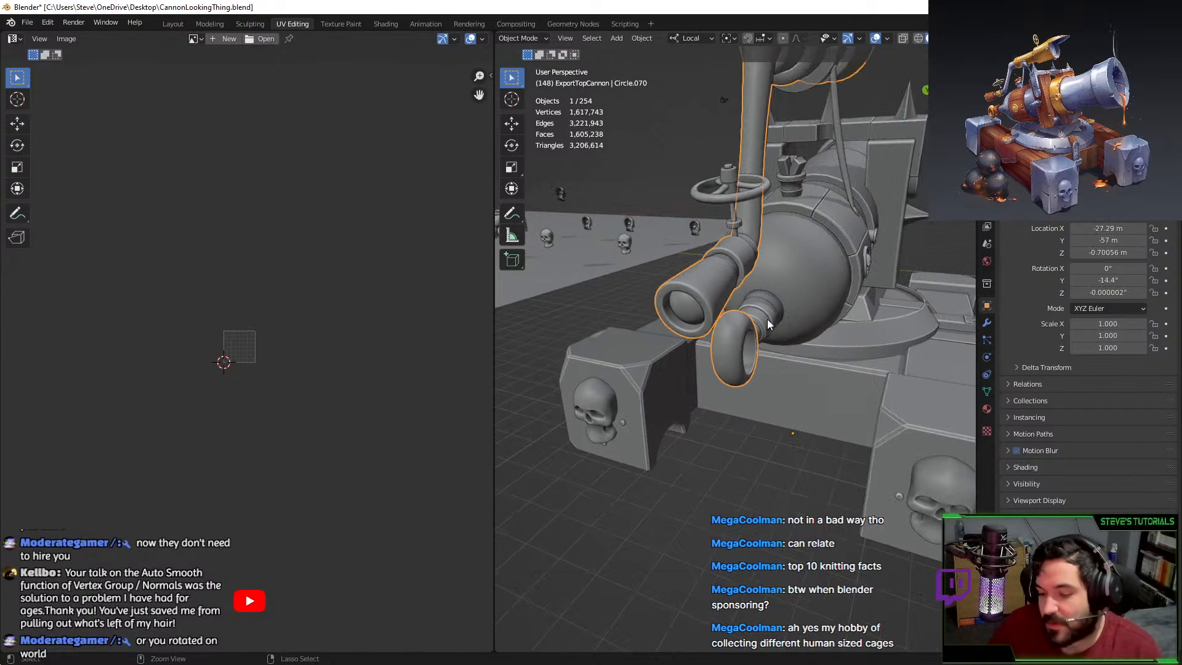
pyautogui.hotkey('ctrl', 'z')
pyautogui.moveTo(760, 360); pyautogui.dragTo(617, 291, button='middle')
pyautogui.hotkey('ctrl', 'z')
# Frame the small demo cannon's ring and return to Edit Mode on Circle.002.
pyautogui.click(573, 262)
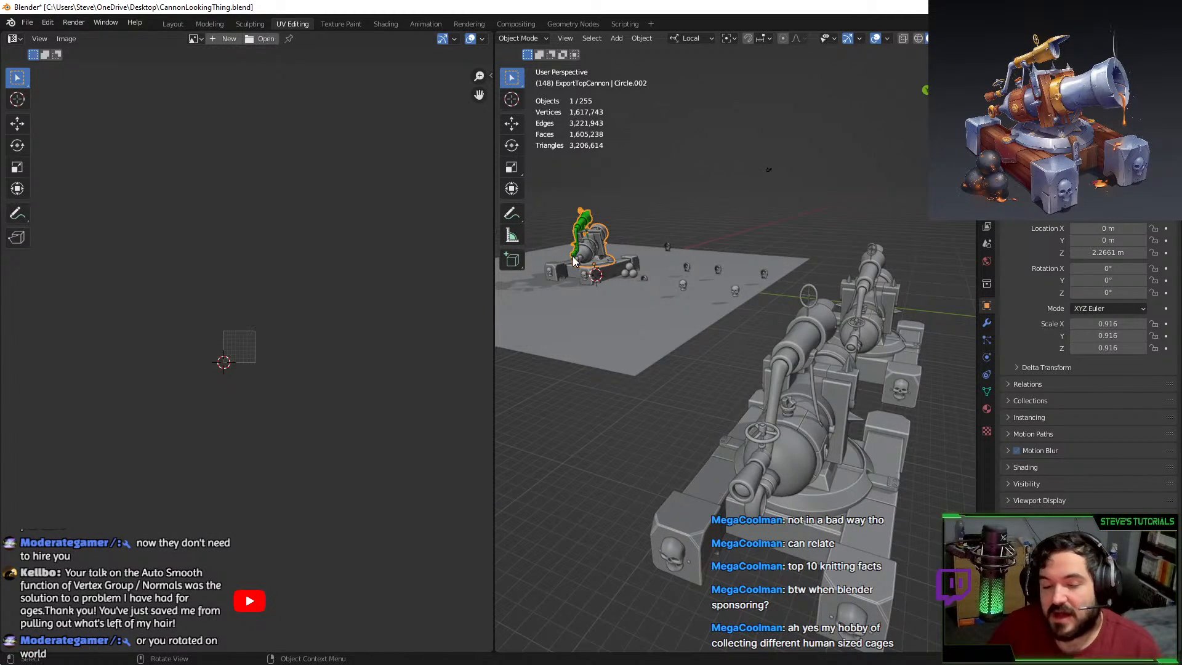
pyautogui.press('KP_Decimal')
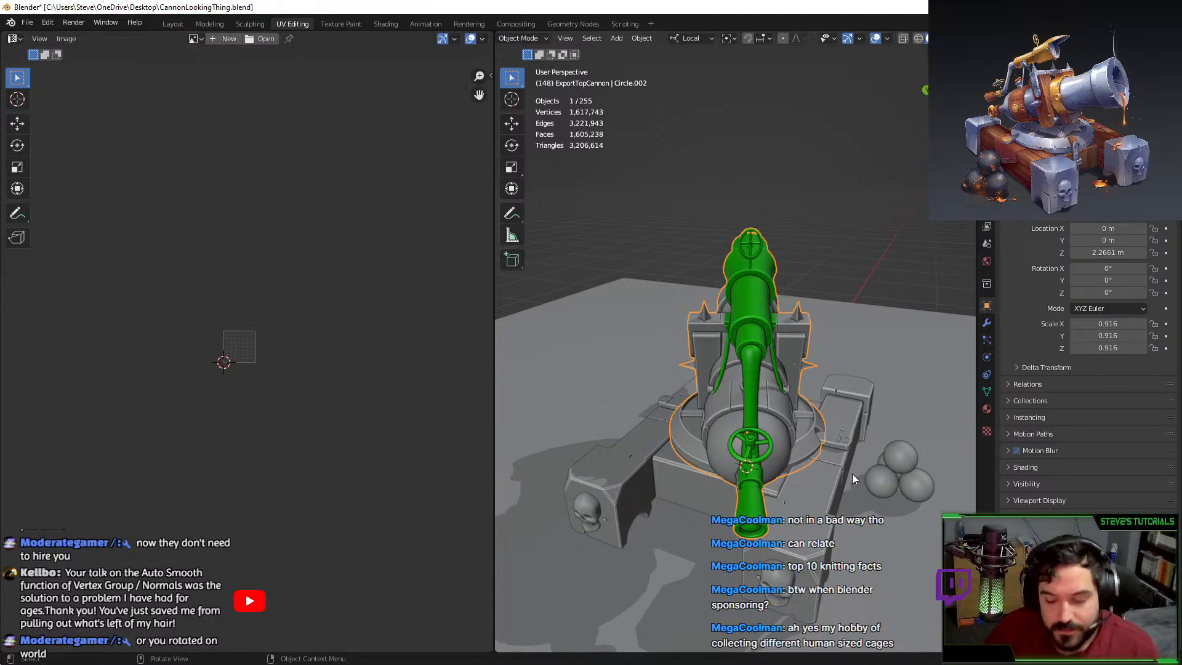
pyautogui.moveTo(852, 474); pyautogui.dragTo(682, 384, button='middle')
pyautogui.scroll(4, 666, 437)
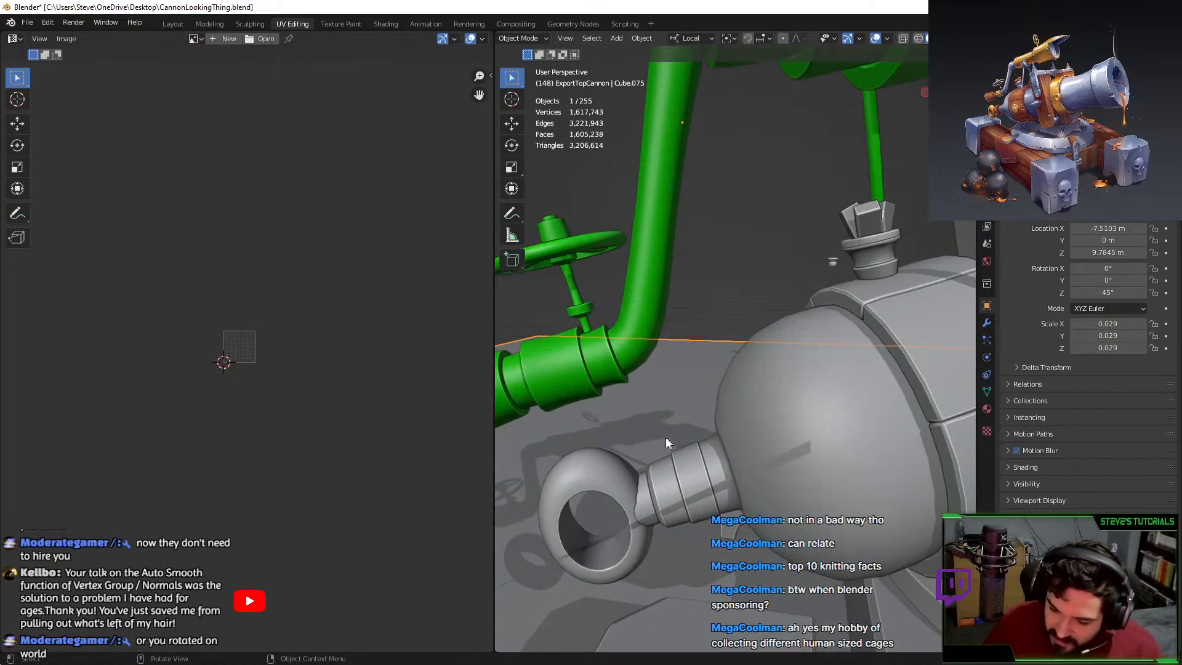
pyautogui.keyDown('shift'); pyautogui.moveTo(614, 470); pyautogui.dragTo(659, 386, button='middle'); pyautogui.keyUp('shift')
pyautogui.scroll(1, 635, 405)
pyautogui.scroll(3, 635, 405)
pyautogui.press('Tab')
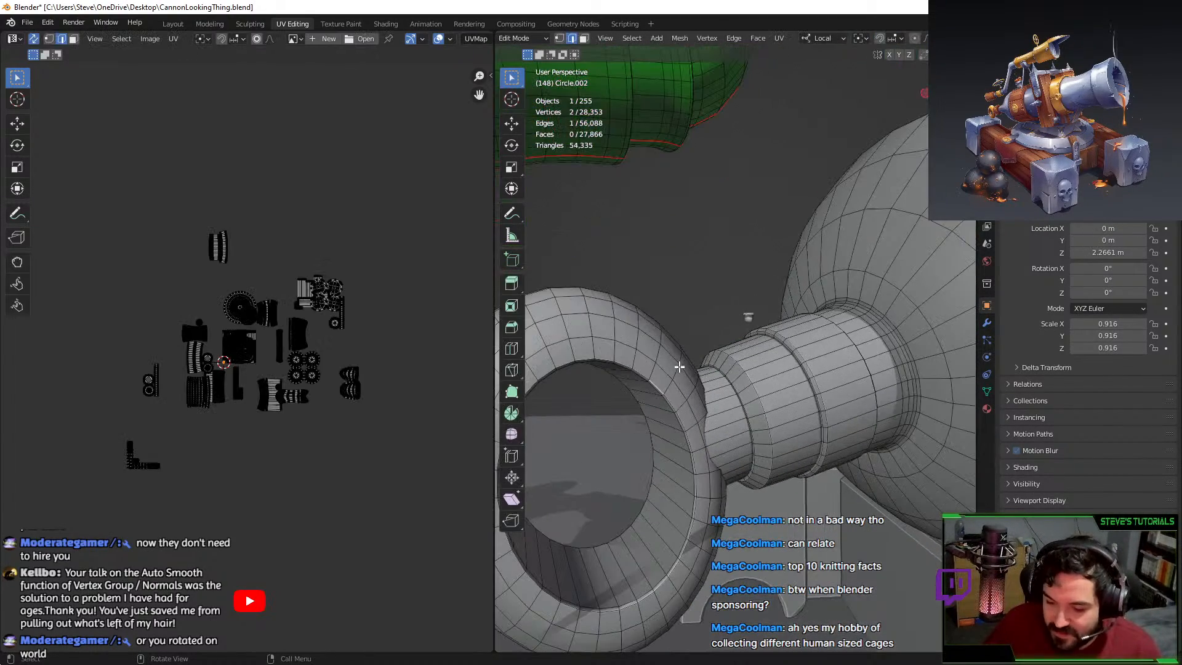
# Unwrap the ring section, move its UV island into empty space, and assign Material.003.
pyautogui.keyDown('alt'); pyautogui.click(666, 401); pyautogui.keyUp('alt')
pyautogui.keyDown('alt'); pyautogui.keyDown('shift'); pyautogui.click(670, 398); pyautogui.keyUp('shift'); pyautogui.keyUp('alt')
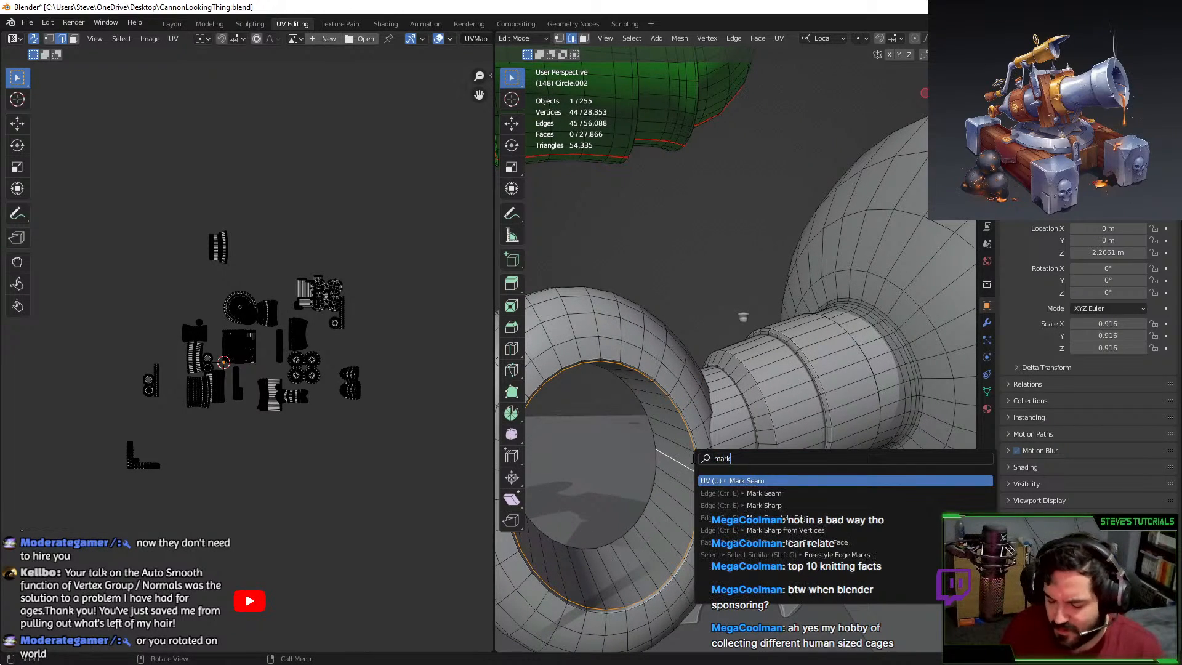
pyautogui.press('l')
pyautogui.press('u')
pyautogui.click(693, 461)
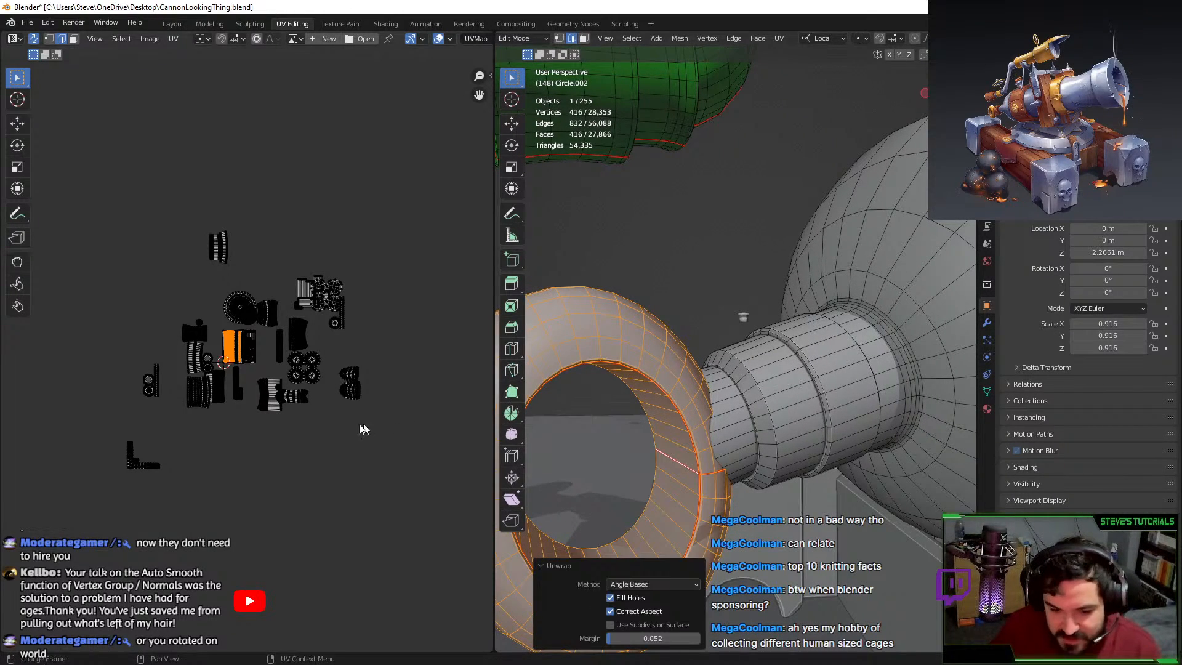
pyautogui.scroll(1, 363, 418)
pyautogui.press('g')
pyautogui.click(279, 280)
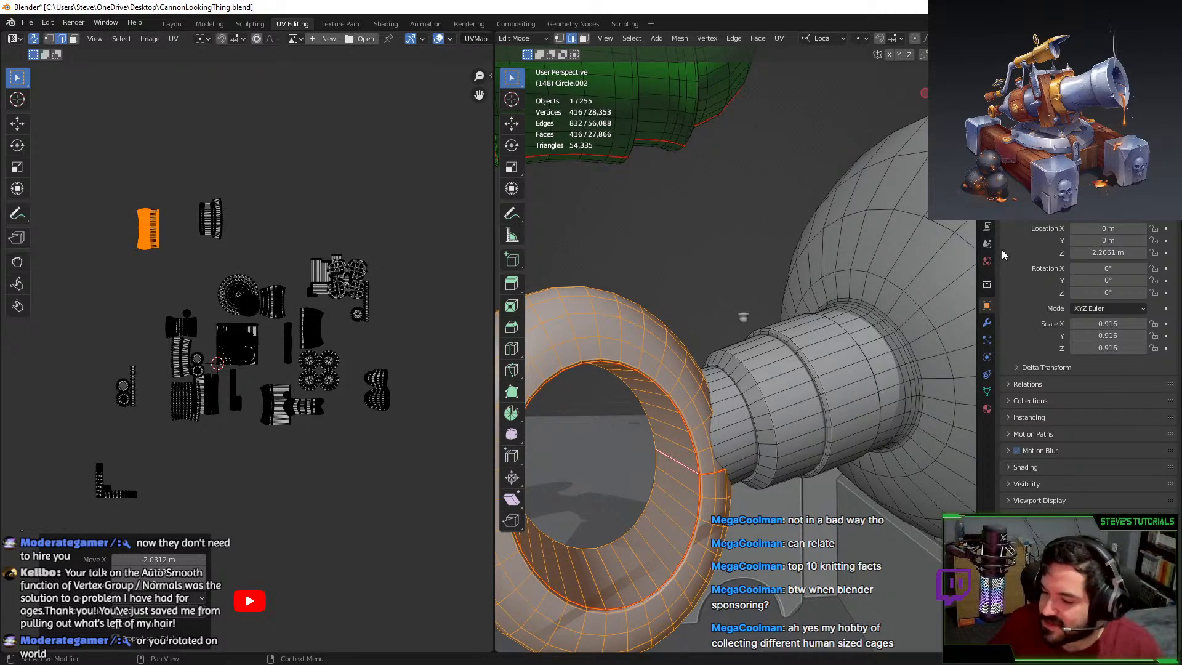
pyautogui.click(986, 408)
pyautogui.click(1034, 262)
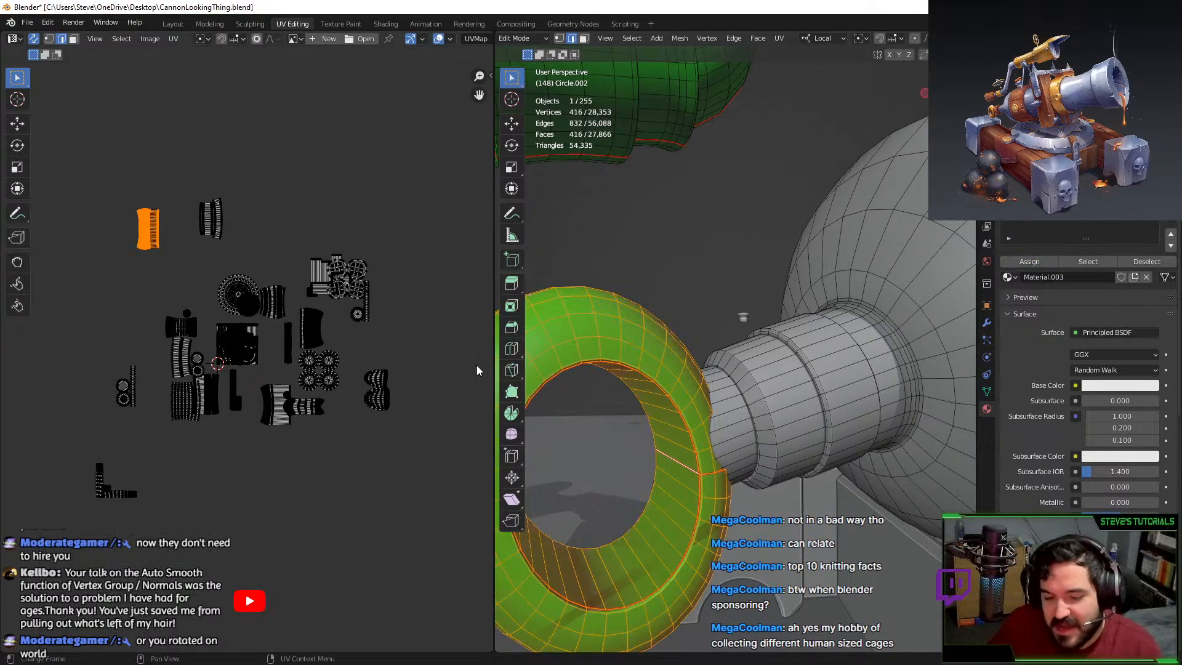
# Isolate the barrel mesh by hiding everything else, then check it in Object Mode and return to editing.
pyautogui.moveTo(720, 431); pyautogui.dragTo(693, 424, button='middle')
pyautogui.keyDown('alt'); pyautogui.click(706, 423); pyautogui.keyUp('alt')
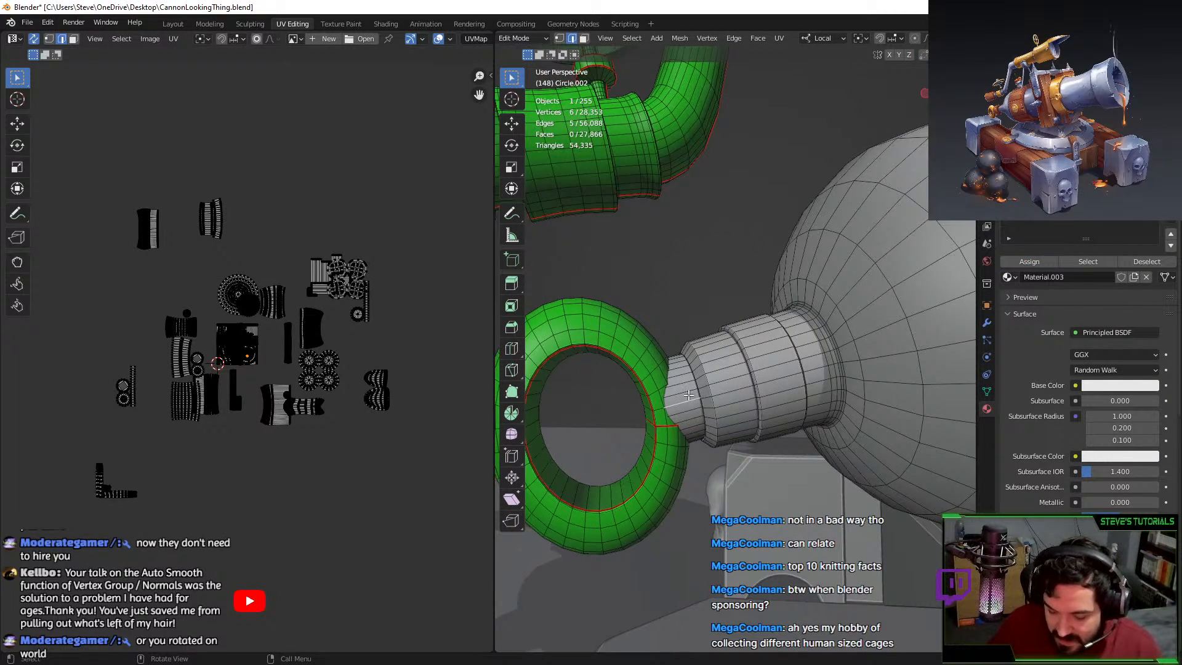
pyautogui.hotkey('ctrl', 'l')
pyautogui.hotkey('shift', 'h')
pyautogui.moveTo(810, 330); pyautogui.dragTo(847, 440, button='middle')
pyautogui.scroll(7, 727, 404)
pyautogui.press('Tab')
pyautogui.scroll(-5, 696, 413)
pyautogui.press('Tab')
# Select the barrel's rim edge loops and delete their vertices.
pyautogui.moveTo(815, 356); pyautogui.dragTo(779, 357, button='middle')
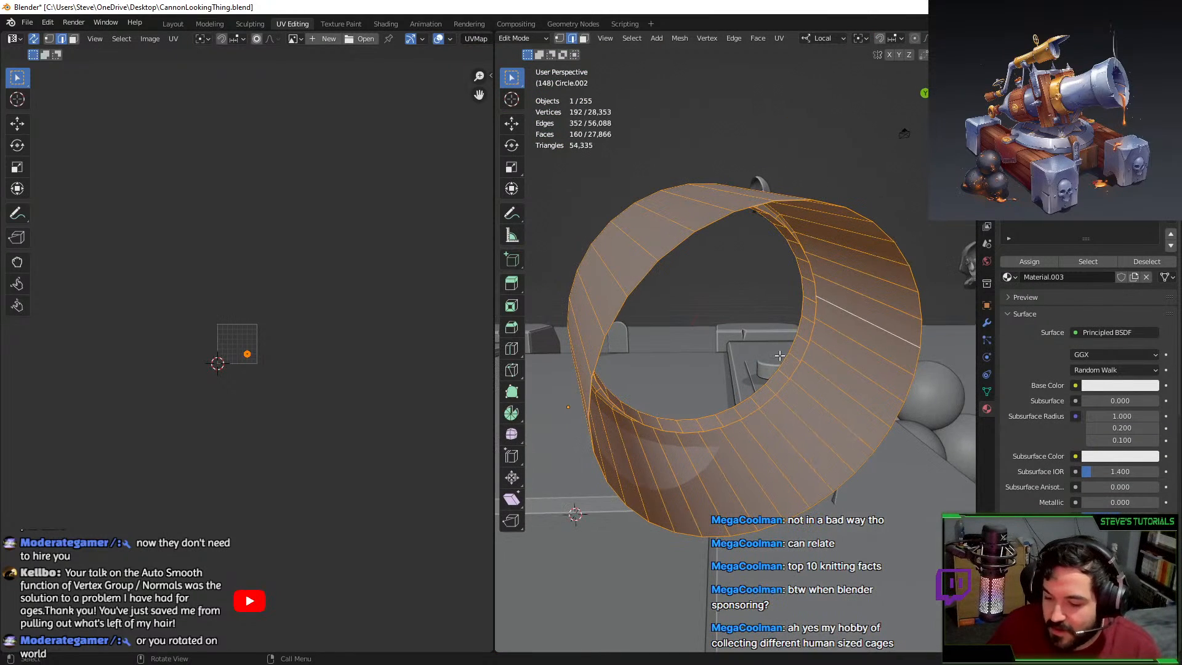
pyautogui.keyDown('alt'); pyautogui.click(798, 356); pyautogui.keyUp('alt')
pyautogui.keyDown('alt'); pyautogui.click(814, 317); pyautogui.keyUp('alt')
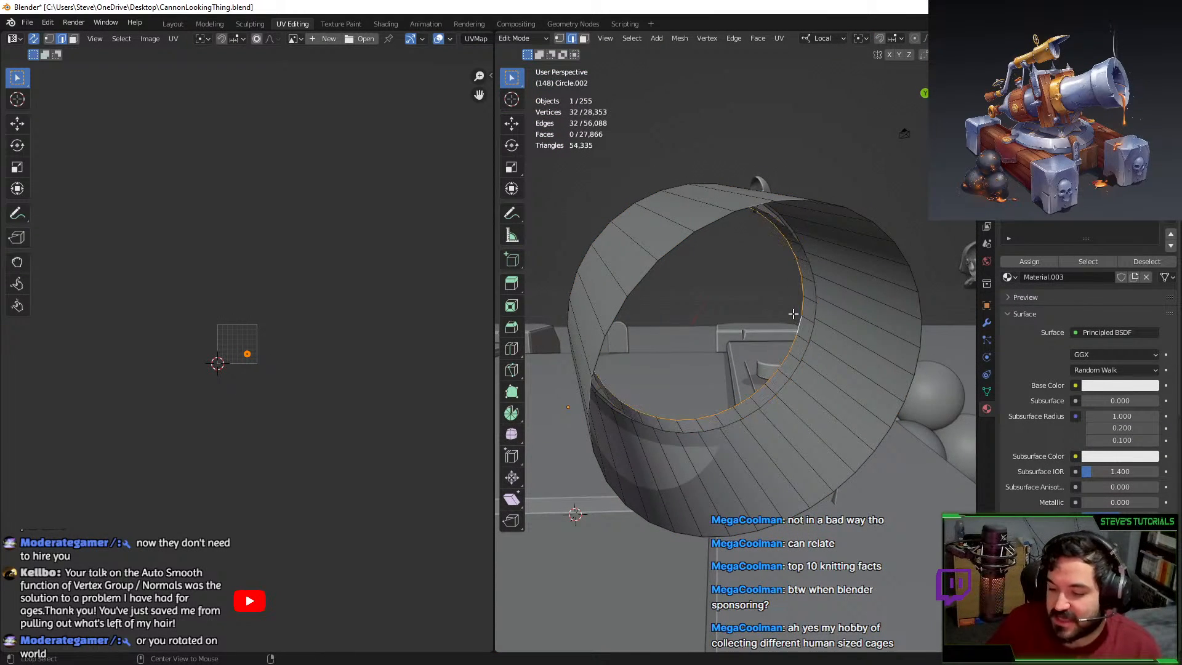
pyautogui.moveTo(795, 314); pyautogui.dragTo(698, 256, button='middle')
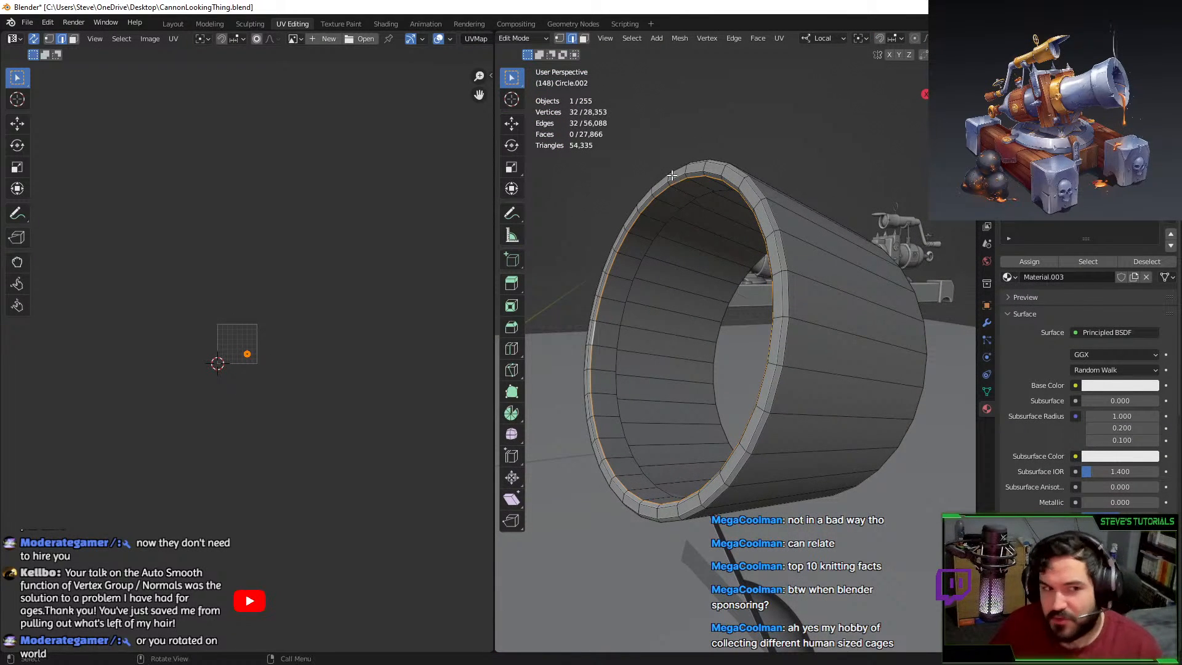
pyautogui.moveTo(666, 218); pyautogui.dragTo(688, 220, button='middle')
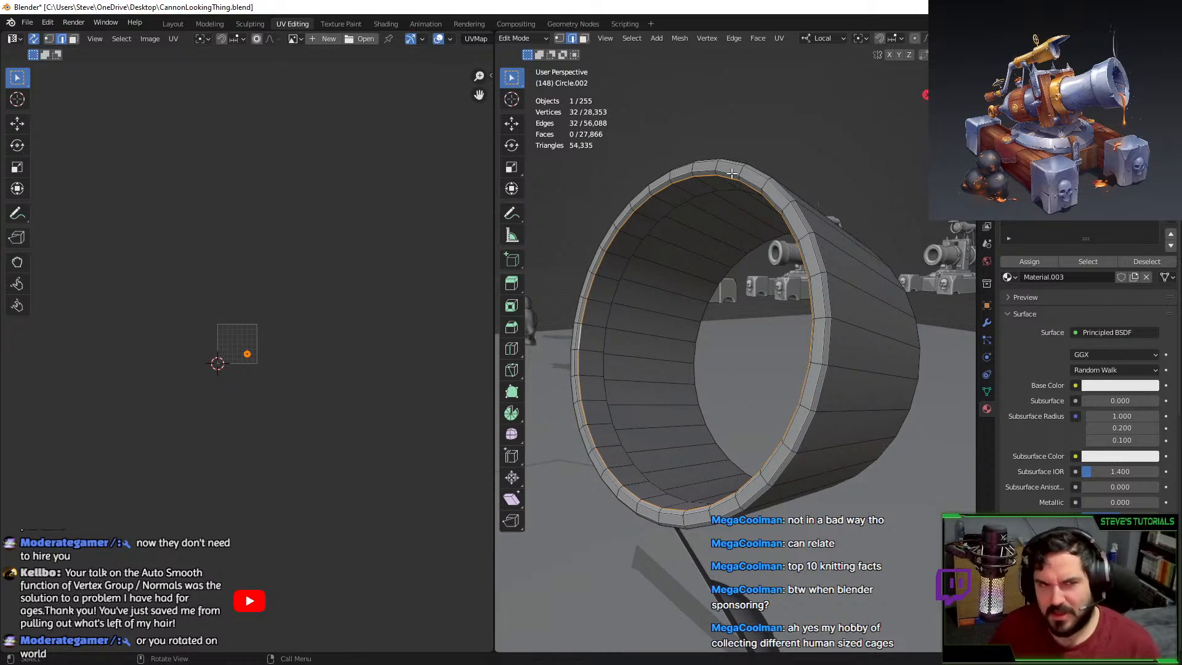
pyautogui.moveTo(678, 271); pyautogui.dragTo(689, 278, button='middle')
pyautogui.keyDown('alt'); pyautogui.keyDown('shift'); pyautogui.click(816, 259); pyautogui.keyUp('shift'); pyautogui.keyUp('alt')
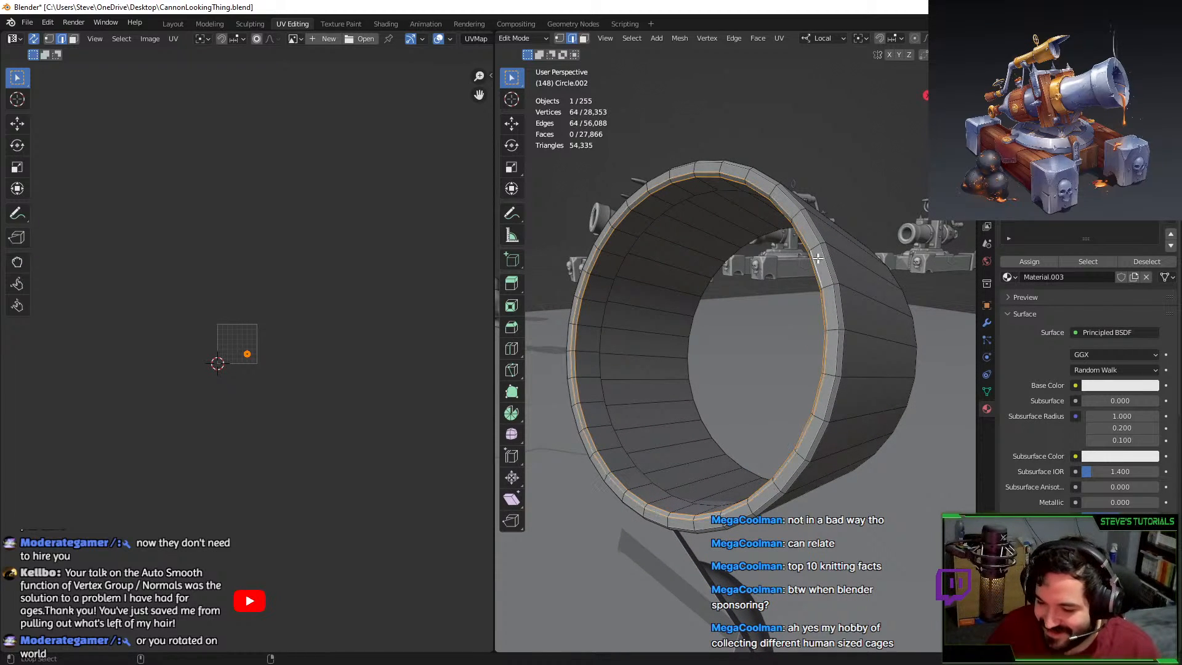
pyautogui.keyDown('alt'); pyautogui.keyDown('shift'); pyautogui.click(822, 259); pyautogui.keyUp('shift'); pyautogui.keyUp('alt')
pyautogui.moveTo(615, 265); pyautogui.dragTo(609, 300, button='middle')
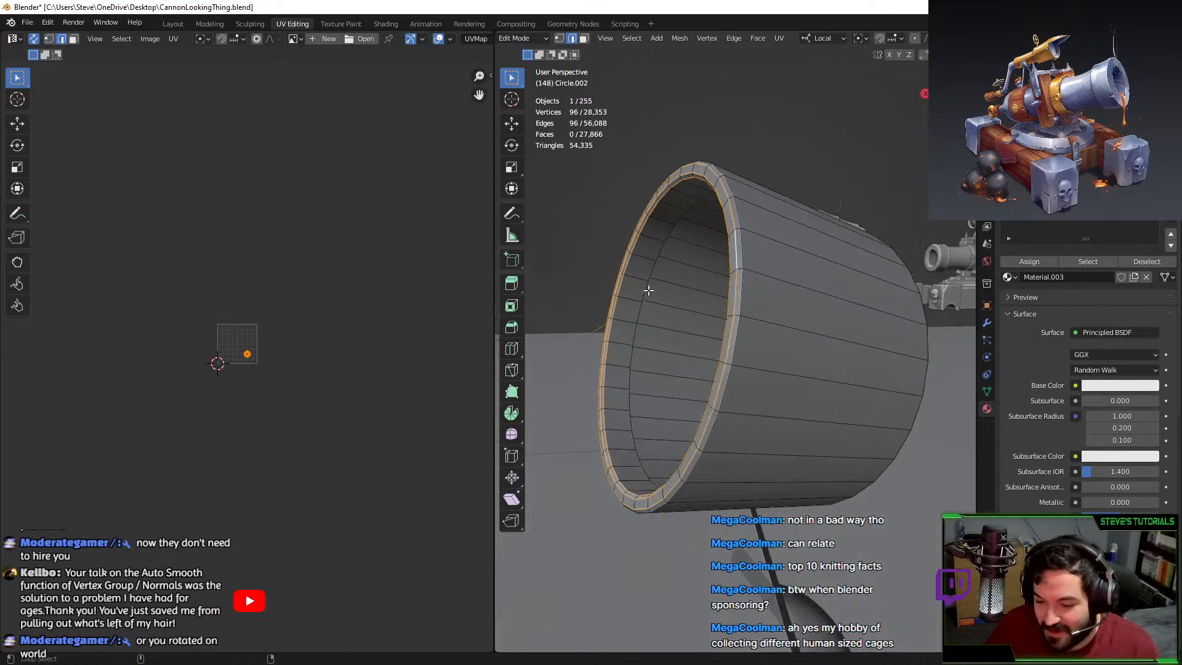
pyautogui.keyDown('alt'); pyautogui.keyDown('shift'); pyautogui.click(646, 289); pyautogui.keyUp('shift'); pyautogui.keyUp('alt')
pyautogui.moveTo(726, 298); pyautogui.dragTo(755, 320, button='middle')
pyautogui.press('x')
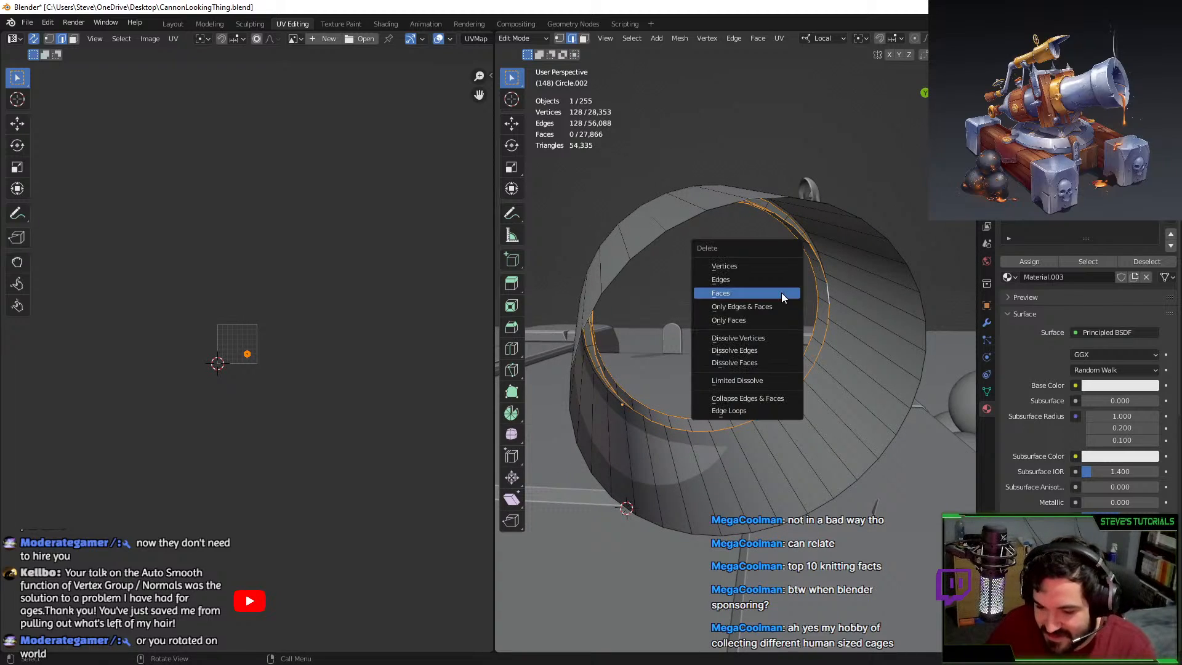
pyautogui.click(757, 266)
# Reveal the hidden geometry and mark the selected barrel edge as a seam.
pyautogui.moveTo(809, 330); pyautogui.dragTo(768, 309, button='middle')
pyautogui.hotkey('alt', 'h')
pyautogui.click(770, 305)
pyautogui.moveTo(793, 392); pyautogui.dragTo(756, 376, button='middle')
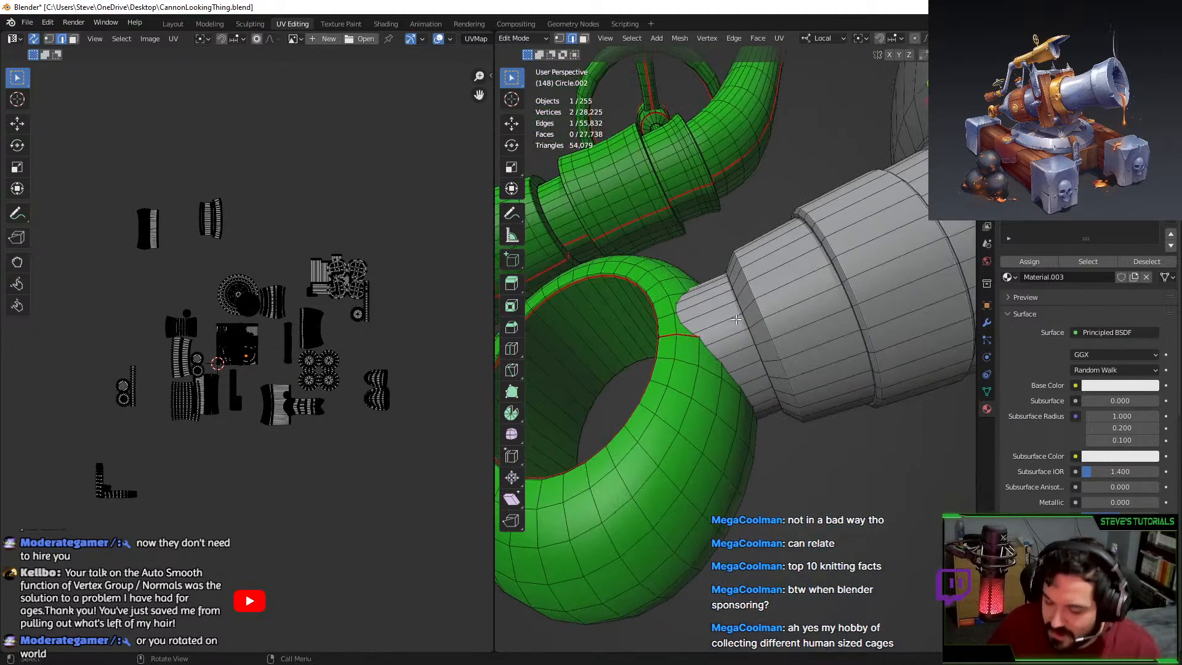
pyautogui.press('F3')
pyautogui.write('mark')
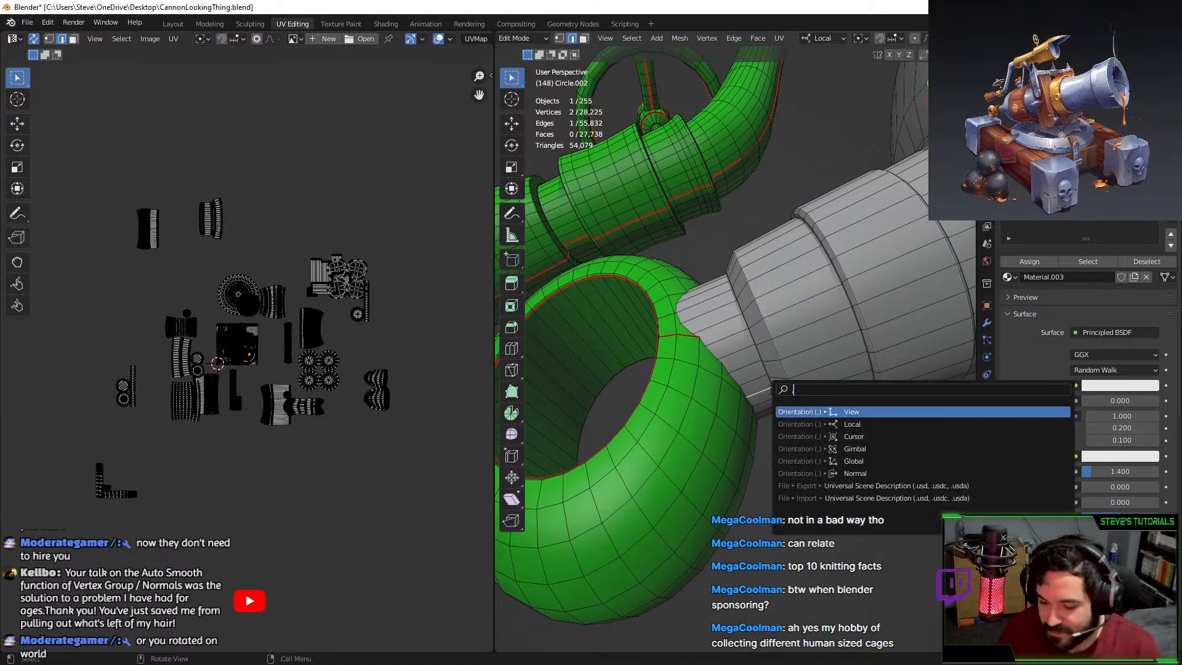
pyautogui.press('Return')
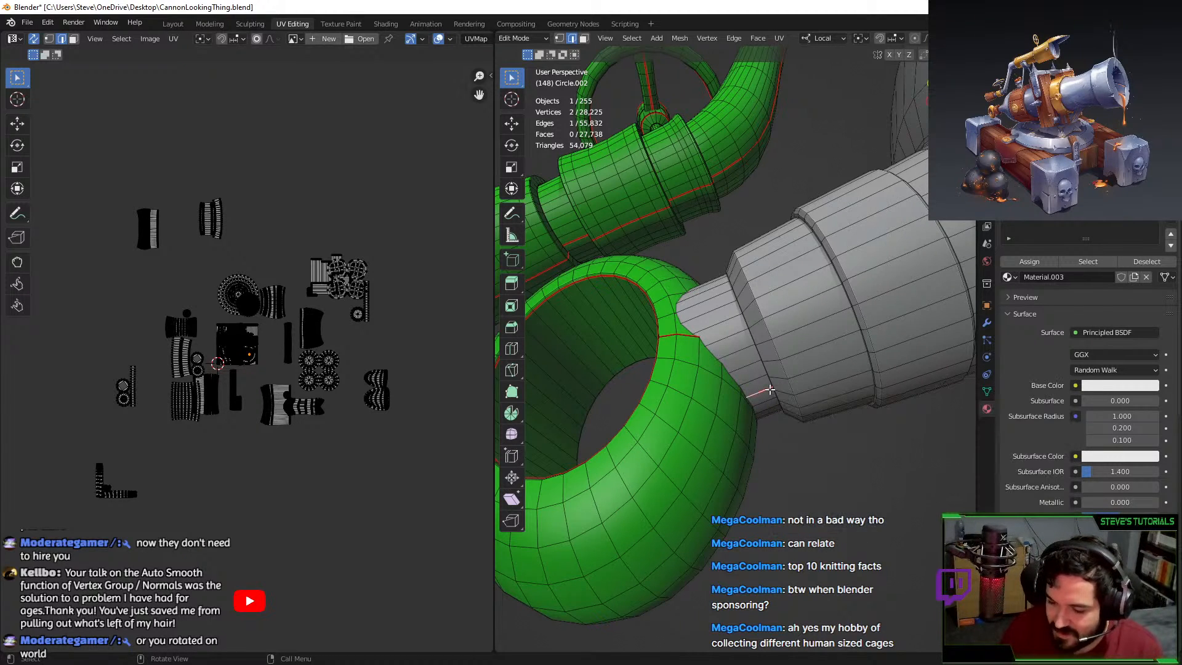
# Unwrap the ring band faces, shift the new island aside, and assign the material.
pyautogui.press('l')
pyautogui.press('u')
pyautogui.click(708, 319)
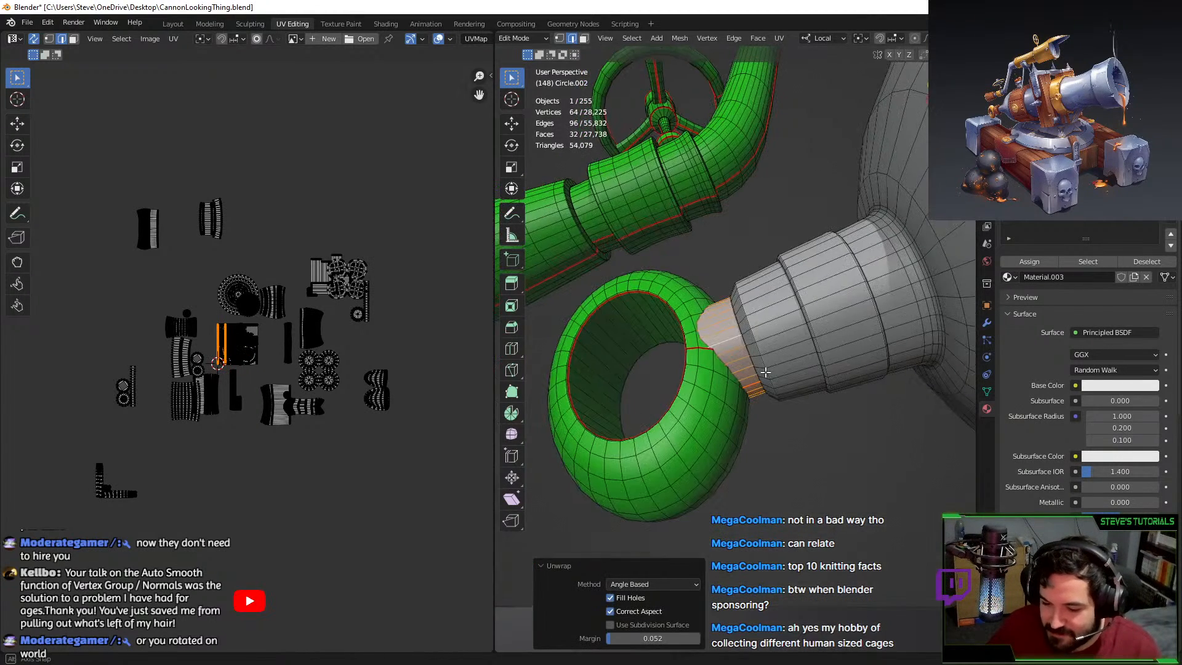
pyautogui.press('g')
pyautogui.click(448, 312)
pyautogui.press('g')
pyautogui.click(462, 318)
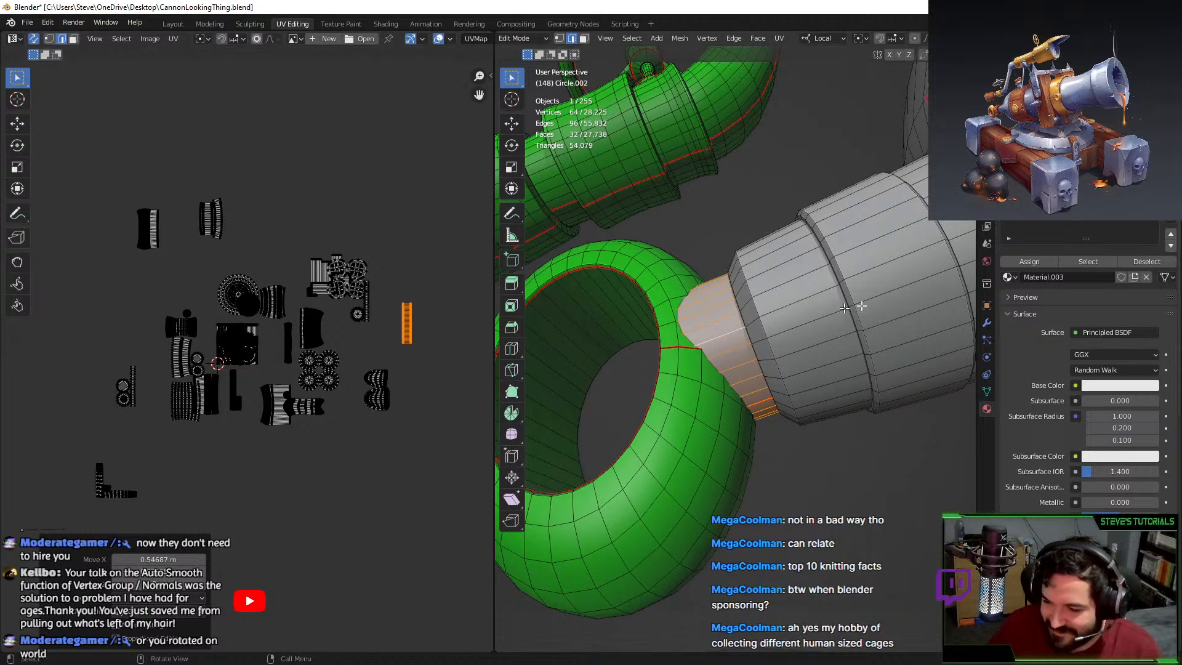
pyautogui.click(1016, 265)
# Isolate the barrel once more, then return to Object Mode and select the skull emblem.
pyautogui.moveTo(852, 311); pyautogui.dragTo(825, 327, button='middle')
pyautogui.click(825, 327)
pyautogui.scroll(4, 712, 309)
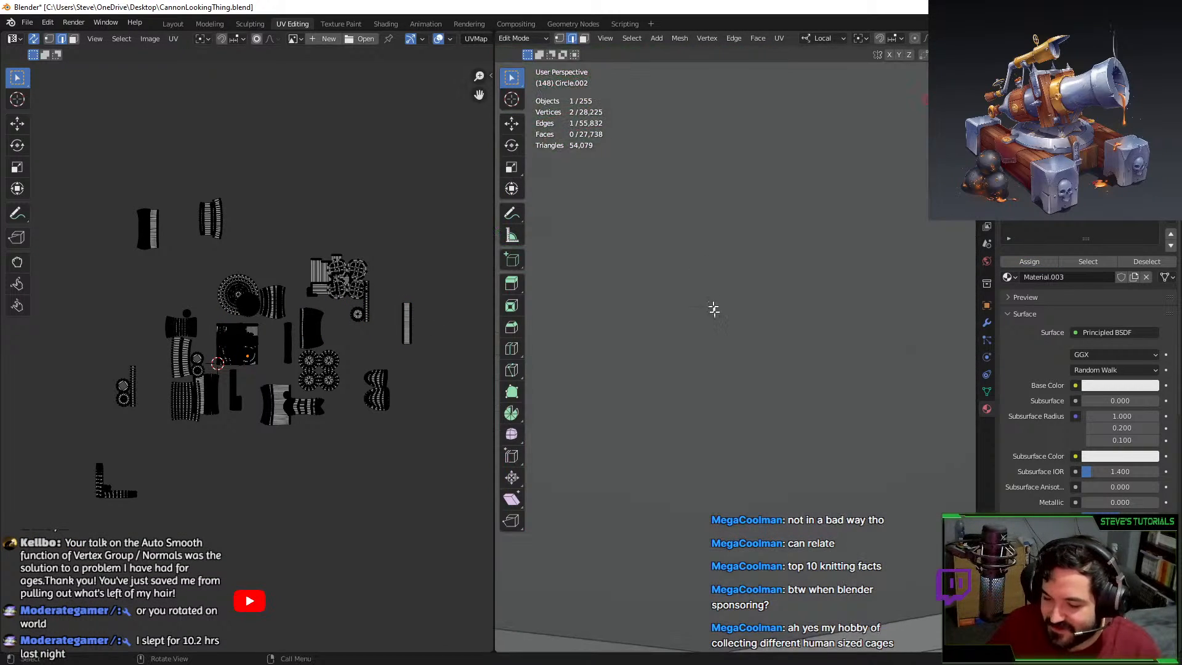
pyautogui.scroll(-3, 712, 308)
pyautogui.moveTo(712, 309); pyautogui.dragTo(719, 386, button='middle')
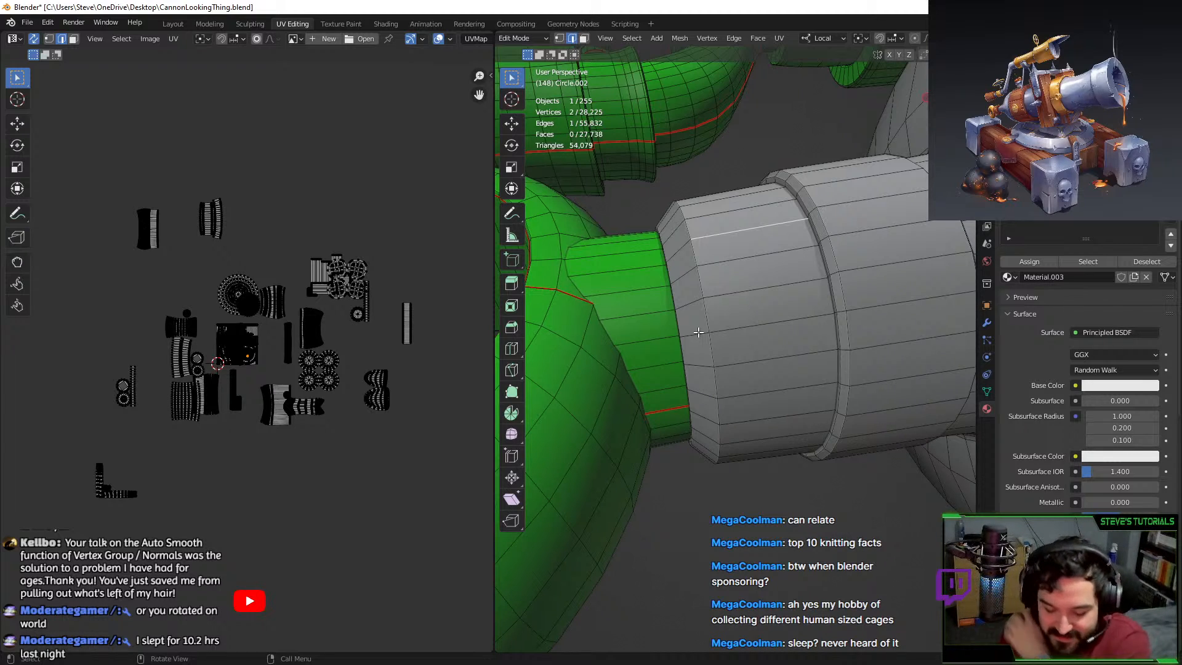
pyautogui.hotkey('ctrl', 'l')
pyautogui.hotkey('shift', 'h')
pyautogui.moveTo(698, 332); pyautogui.dragTo(724, 335, button='middle')
pyautogui.press('Tab')
pyautogui.press('Tab')
pyautogui.scroll(-3, 783, 338)
pyautogui.scroll(-3, 807, 383)
pyautogui.press('Tab')
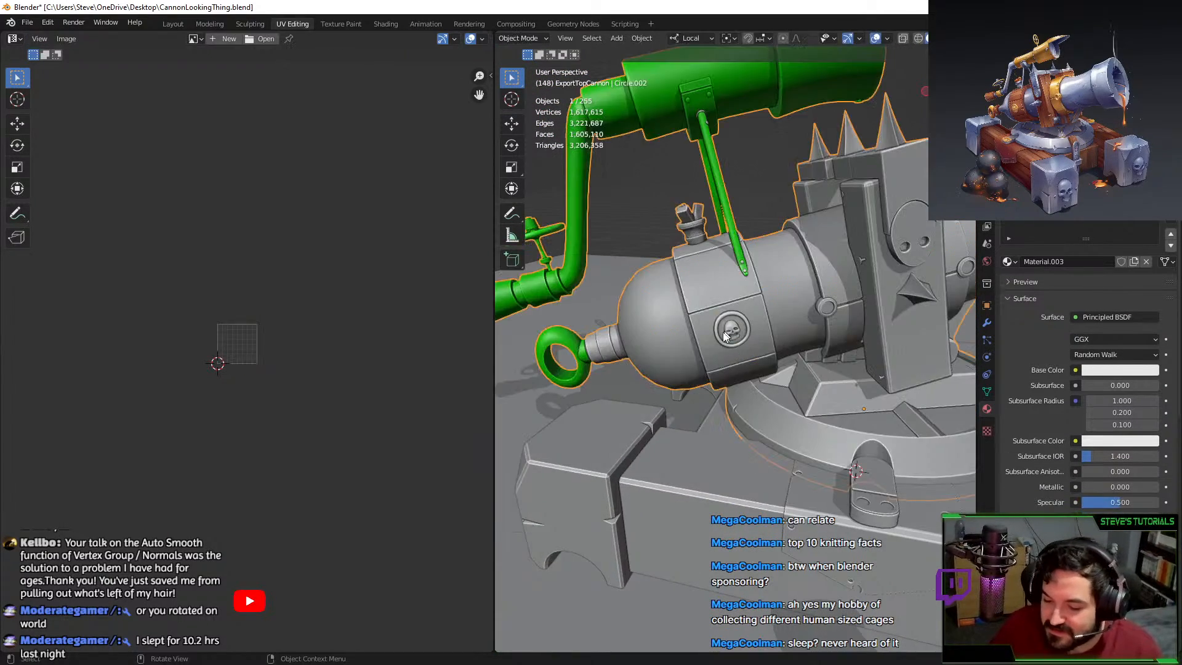
pyautogui.press('Tab')
pyautogui.press('Tab')
pyautogui.click(728, 332)
# Join the skull into the barrel with Ctrl+J, then undo it to keep them separate.
pyautogui.scroll(3, 787, 286)
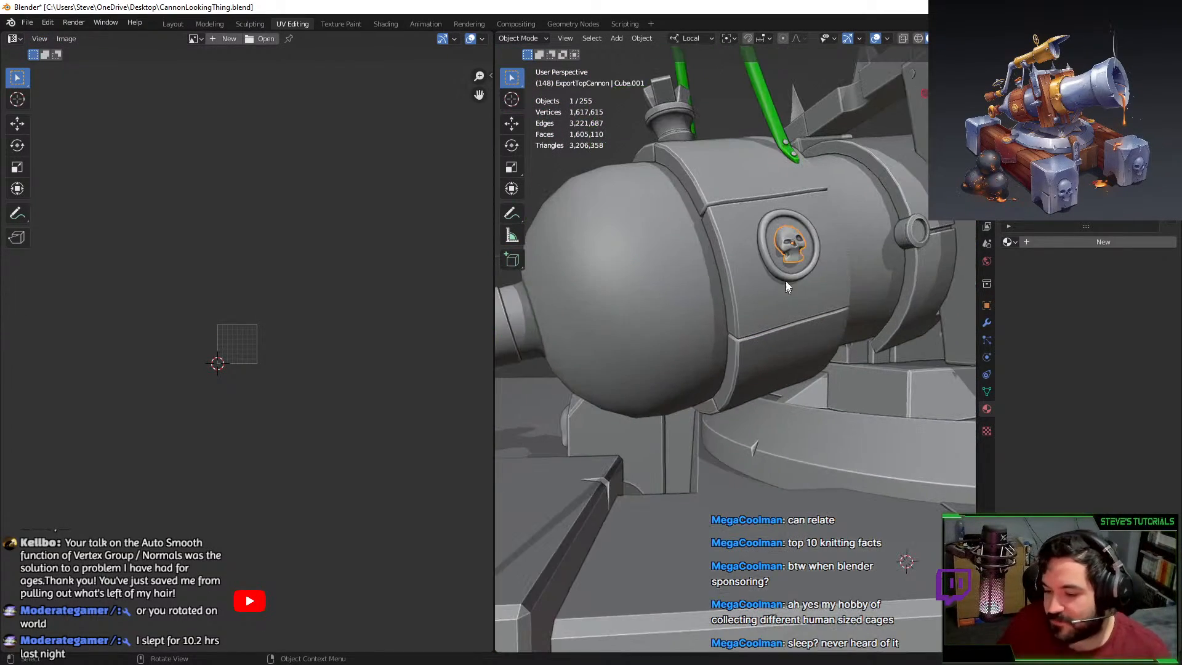
pyautogui.keyDown('shift'); pyautogui.click(796, 208); pyautogui.keyUp('shift')
pyautogui.hotkey('ctrl', 'j')
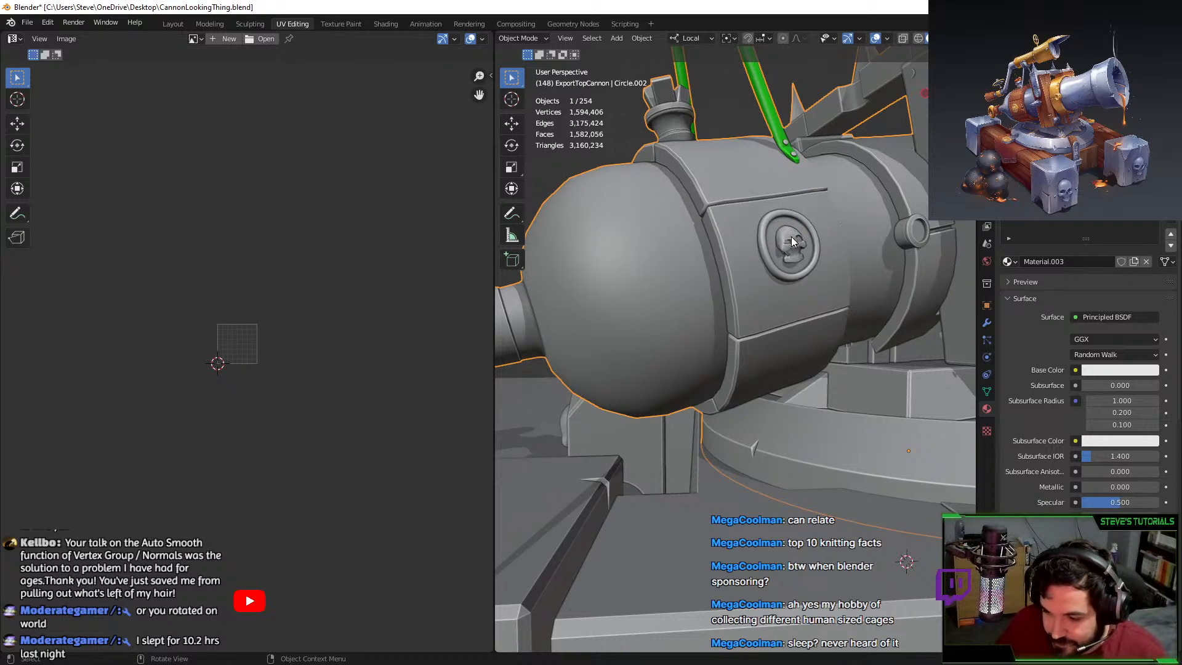
pyautogui.moveTo(791, 236); pyautogui.dragTo(766, 291, button='middle')
pyautogui.scroll(4, 767, 290)
pyautogui.hotkey('ctrl', 'z')
pyautogui.scroll(5, 797, 223)
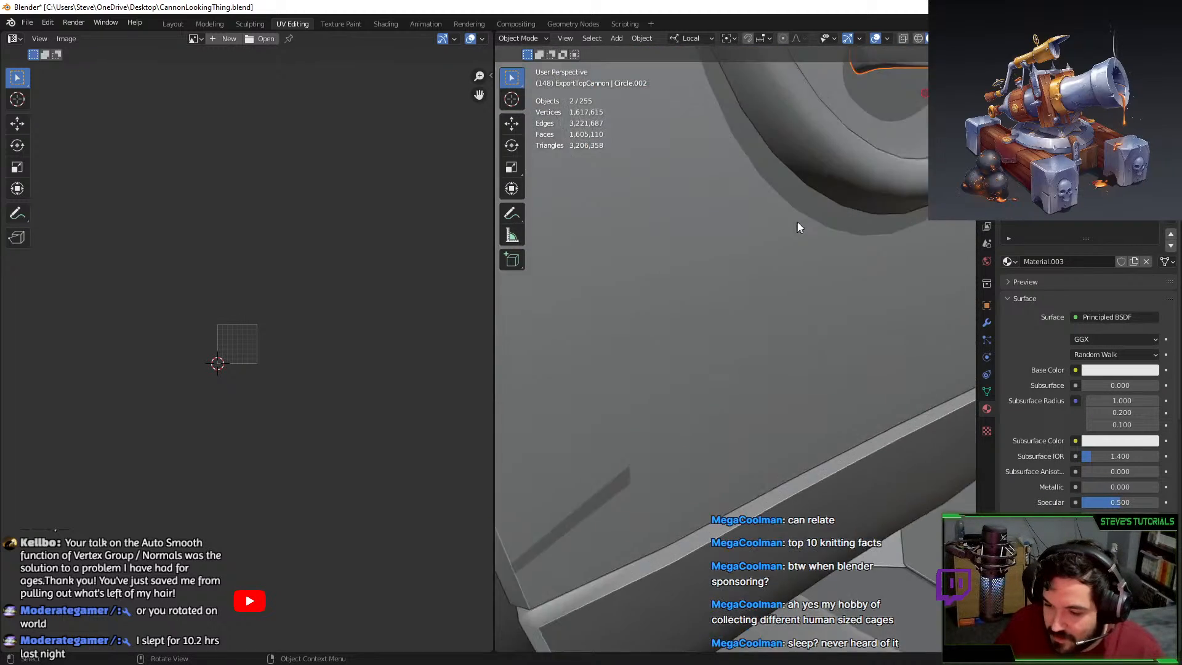
pyautogui.scroll(-3, 798, 228)
pyautogui.scroll(-3, 766, 289)
# Give the skull emblem alone a level 3 subdivision surface.
pyautogui.click(778, 272)
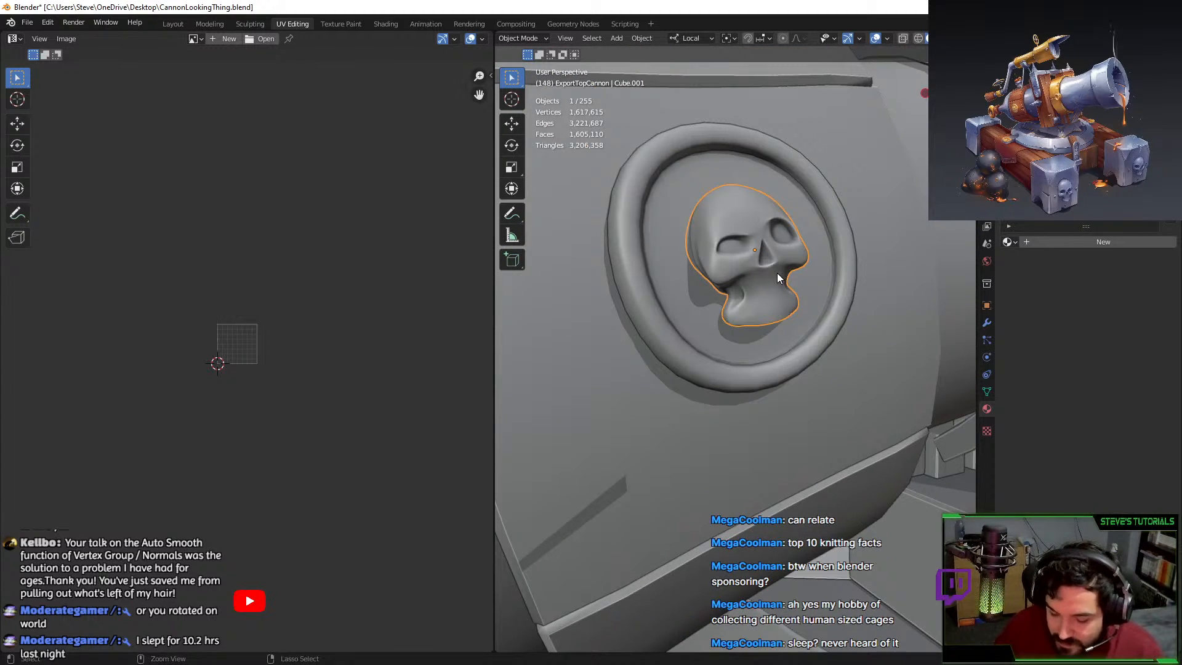
pyautogui.hotkey('ctrl', '1')
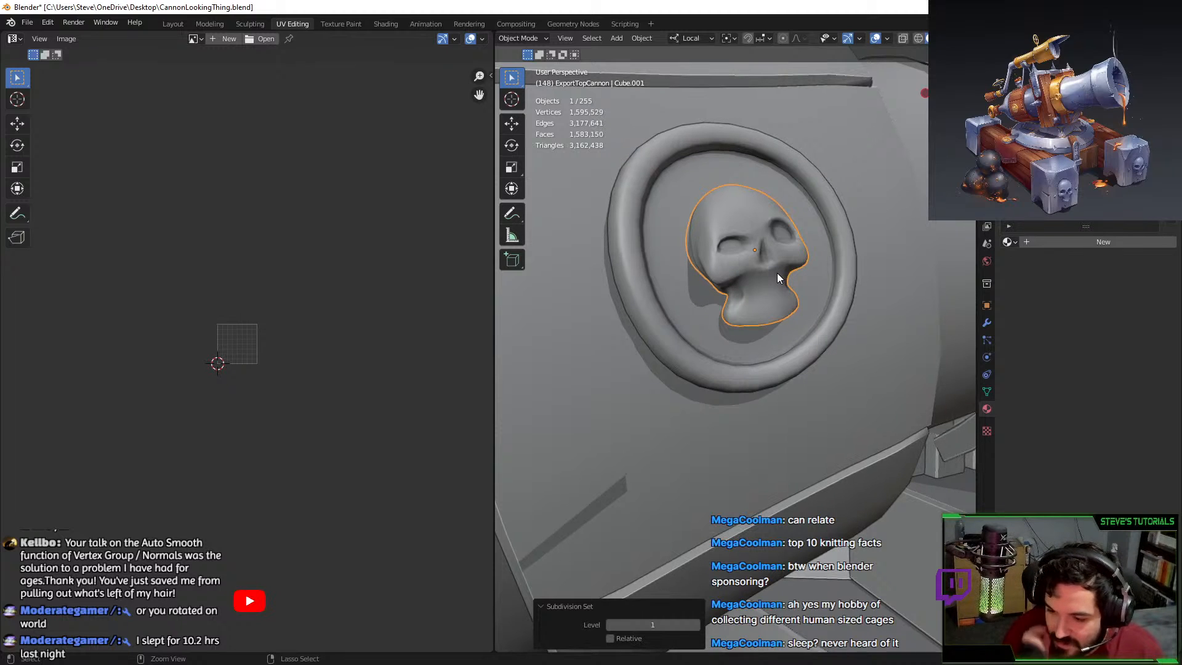
pyautogui.hotkey('ctrl', '3')
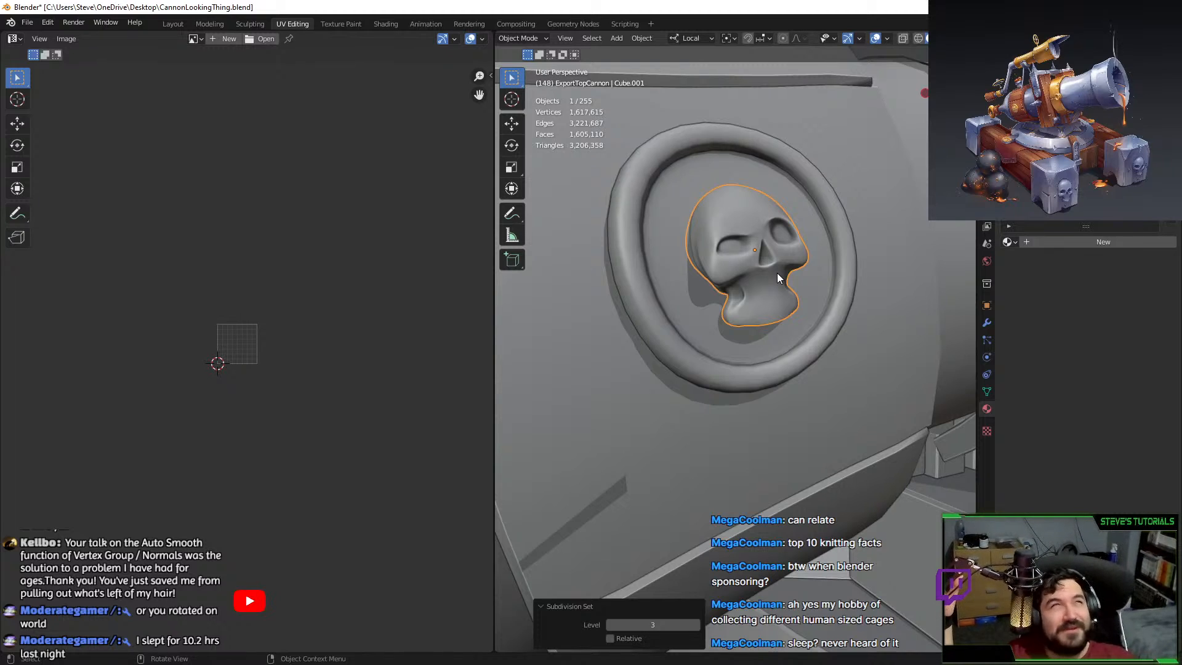
pyautogui.scroll(-6, 854, 428)
pyautogui.click(863, 396)
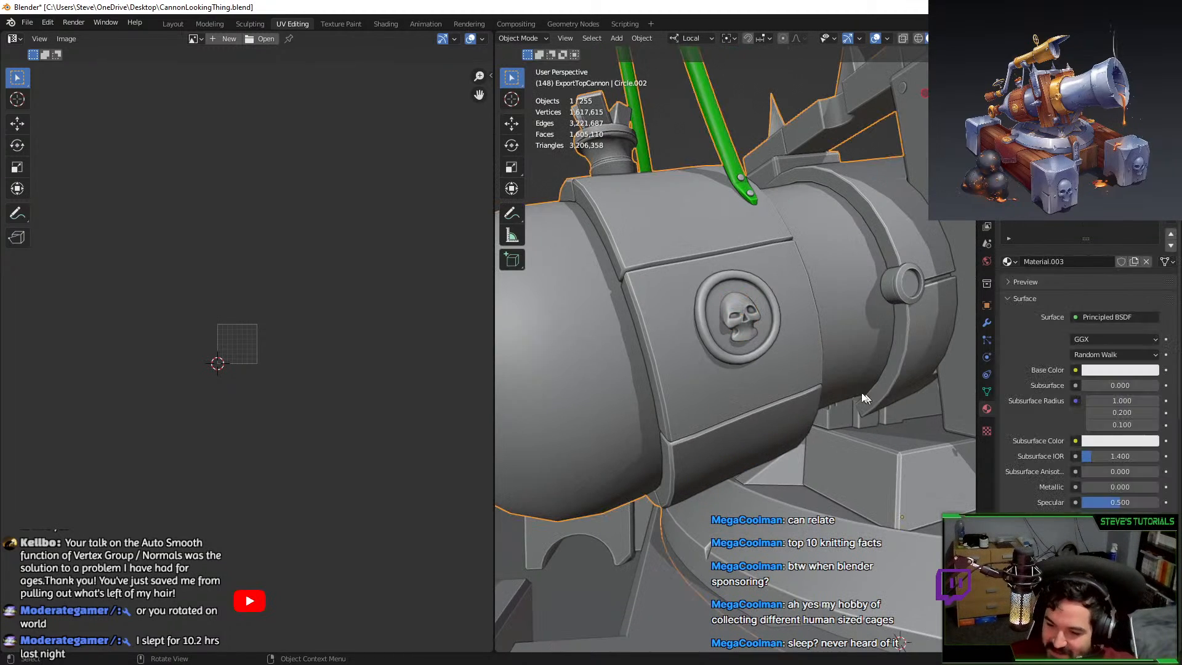
# Enter Edit Mode on the barrel and select two lengthwise edge loops.
pyautogui.press('Tab')
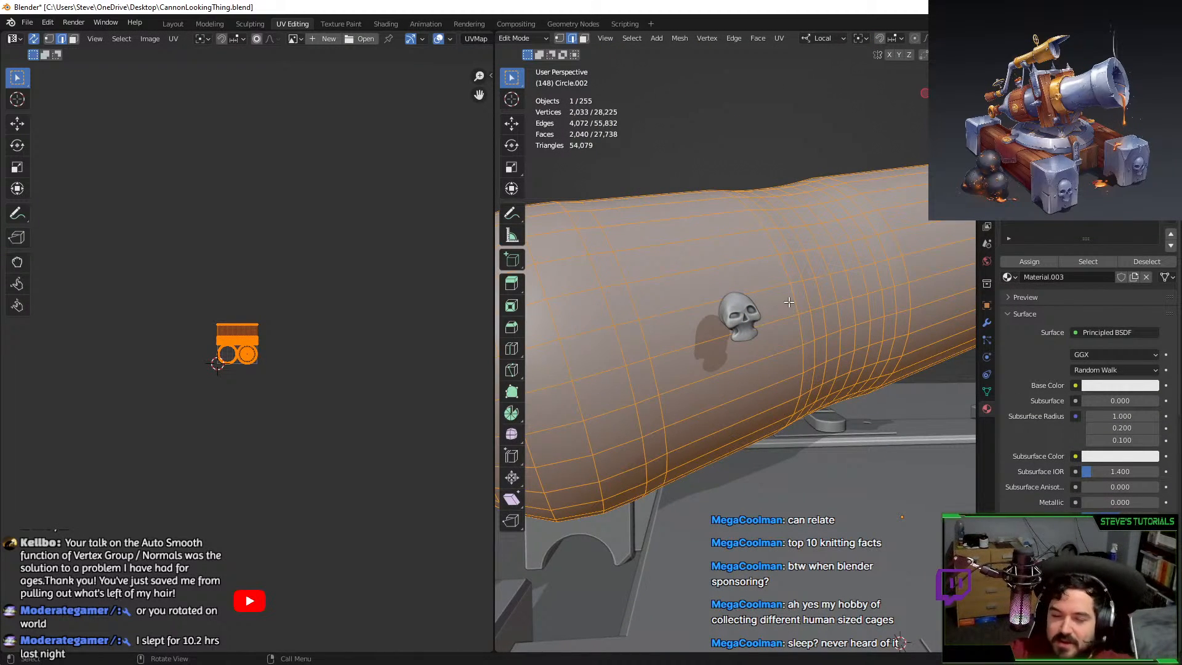
pyautogui.scroll(-5, 647, 345)
pyautogui.moveTo(648, 345); pyautogui.dragTo(654, 308, button='middle')
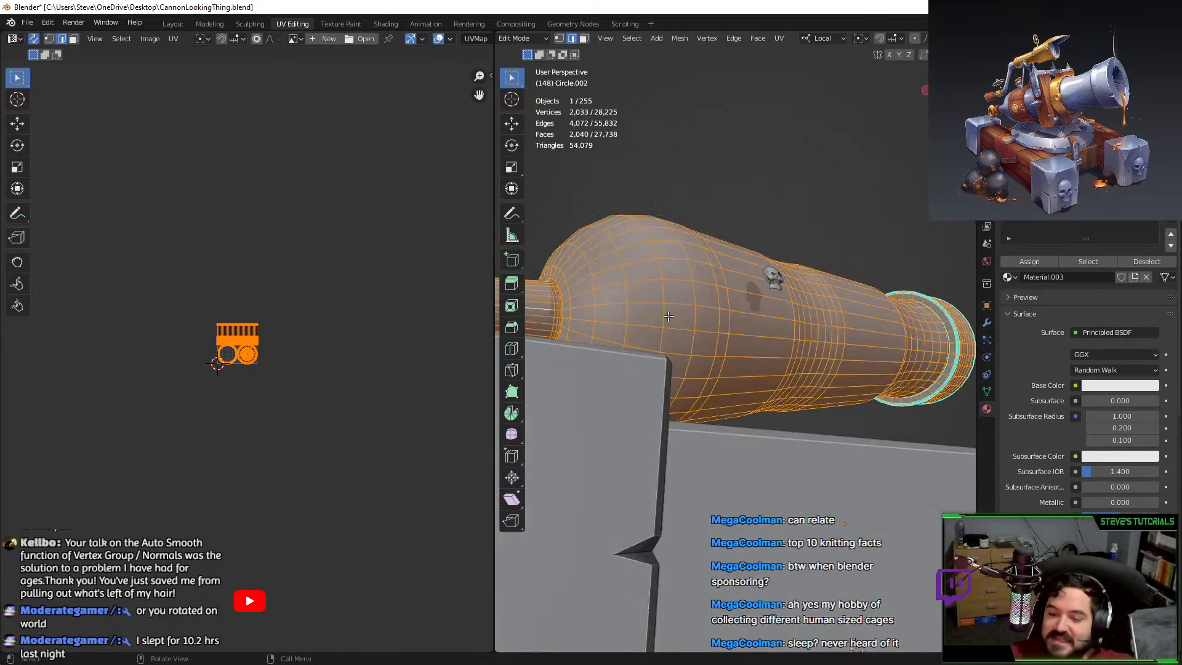
pyautogui.keyDown('alt'); pyautogui.click(652, 379); pyautogui.keyUp('alt')
pyautogui.moveTo(652, 378); pyautogui.dragTo(701, 395, button='middle')
pyautogui.moveTo(642, 356); pyautogui.dragTo(665, 365, button='middle')
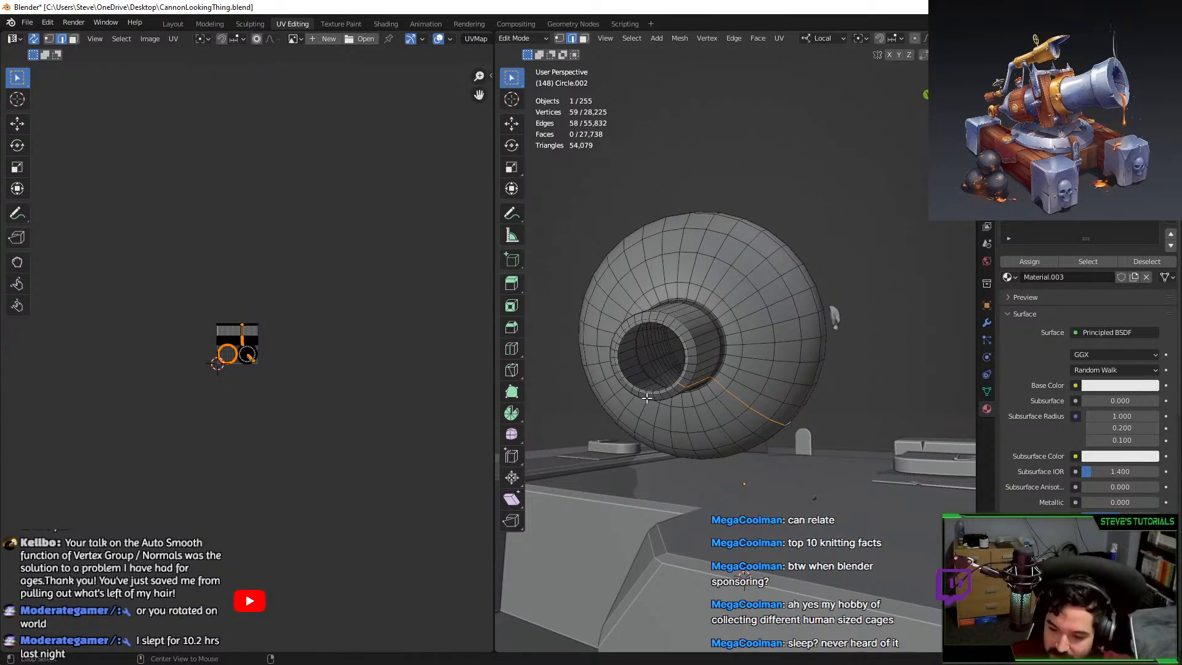
pyautogui.keyDown('alt'); pyautogui.click(687, 416); pyautogui.keyUp('alt')
pyautogui.moveTo(688, 416); pyautogui.dragTo(689, 392, button='middle')
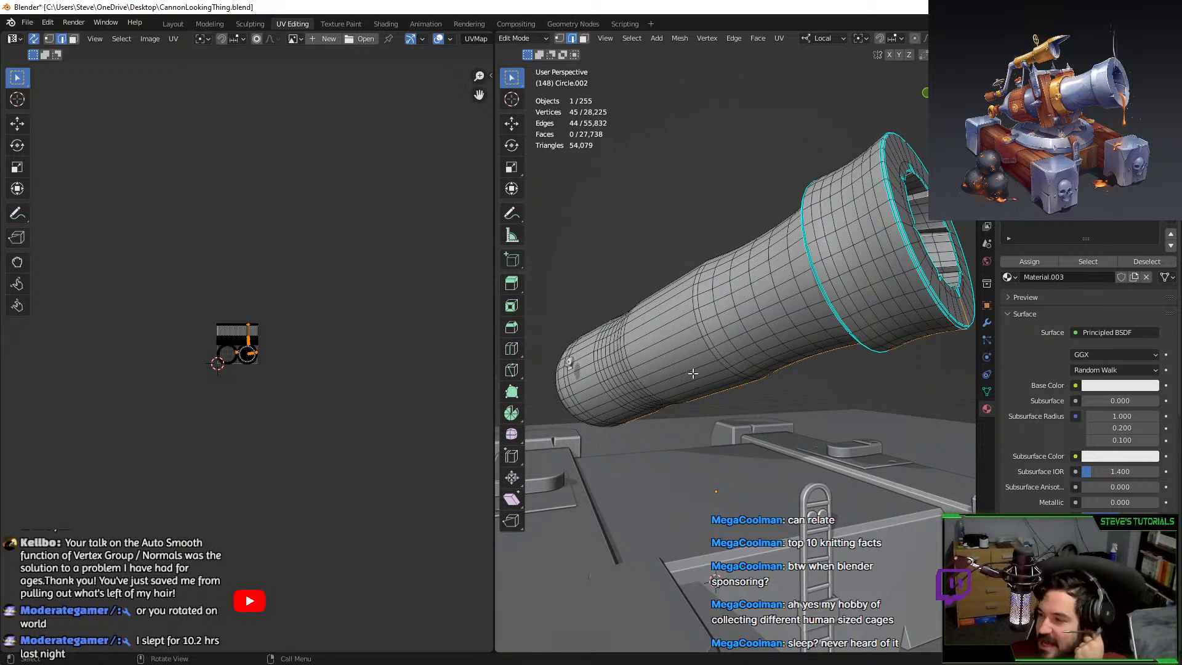
# Select the muzzle's rim edge loop and several edge runs around the flared mouth.
pyautogui.moveTo(807, 334); pyautogui.dragTo(773, 373, button='middle')
pyautogui.scroll(4, 775, 374)
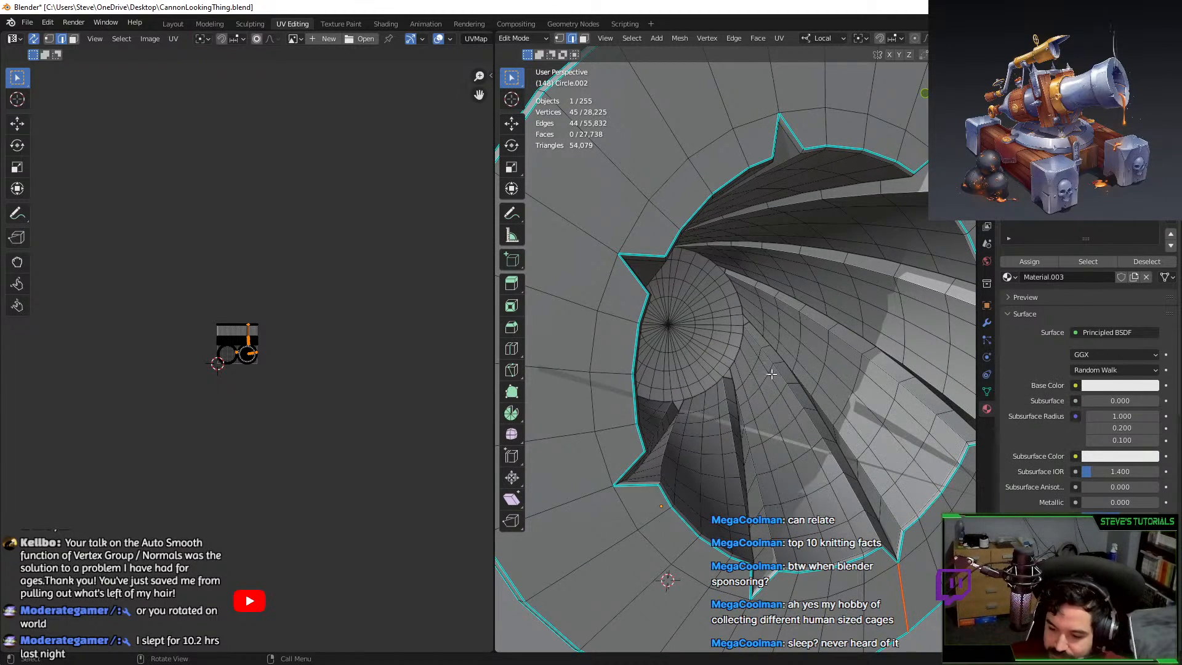
pyautogui.keyDown('alt'); pyautogui.click(817, 571); pyautogui.keyUp('alt')
pyautogui.scroll(-5, 719, 428)
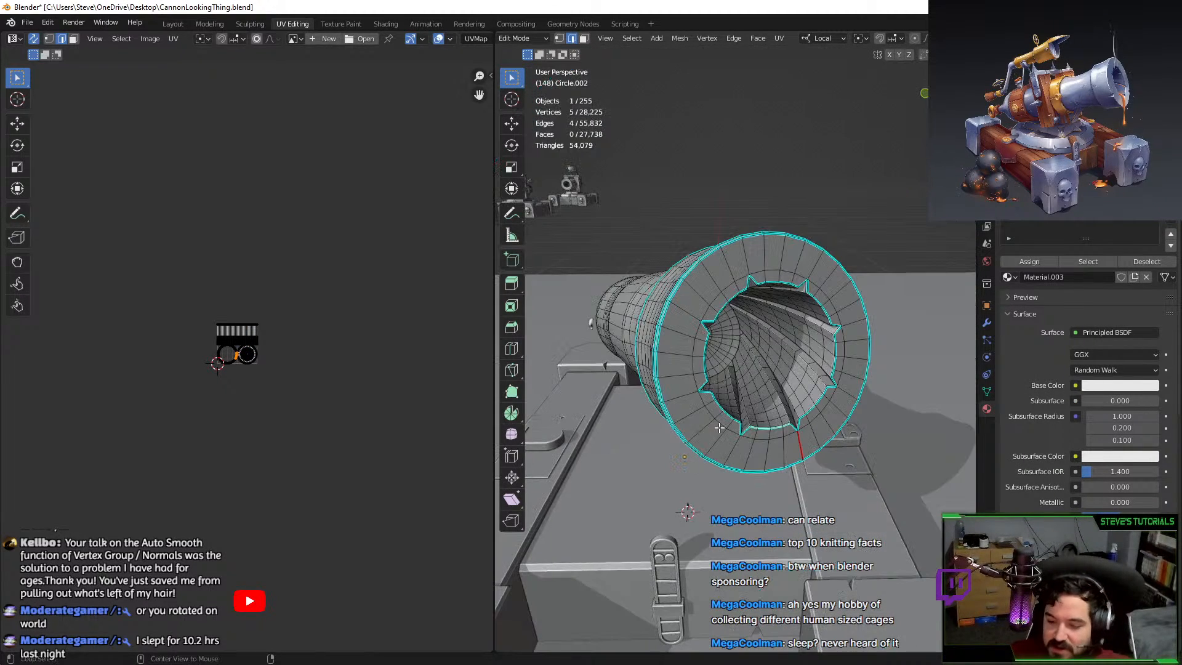
pyautogui.keyDown('alt'); pyautogui.click(659, 383); pyautogui.keyUp('alt')
pyautogui.scroll(6, 677, 367)
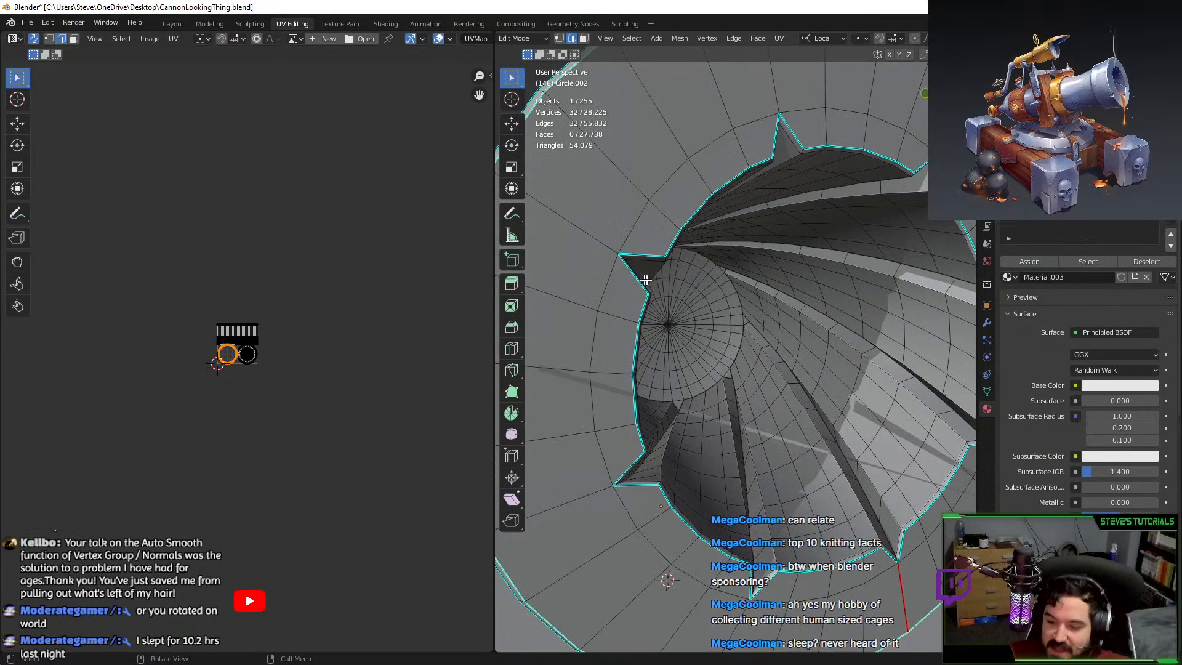
pyautogui.keyDown('alt'); pyautogui.keyDown('shift'); pyautogui.click(637, 310); pyautogui.keyUp('shift'); pyautogui.keyUp('alt')
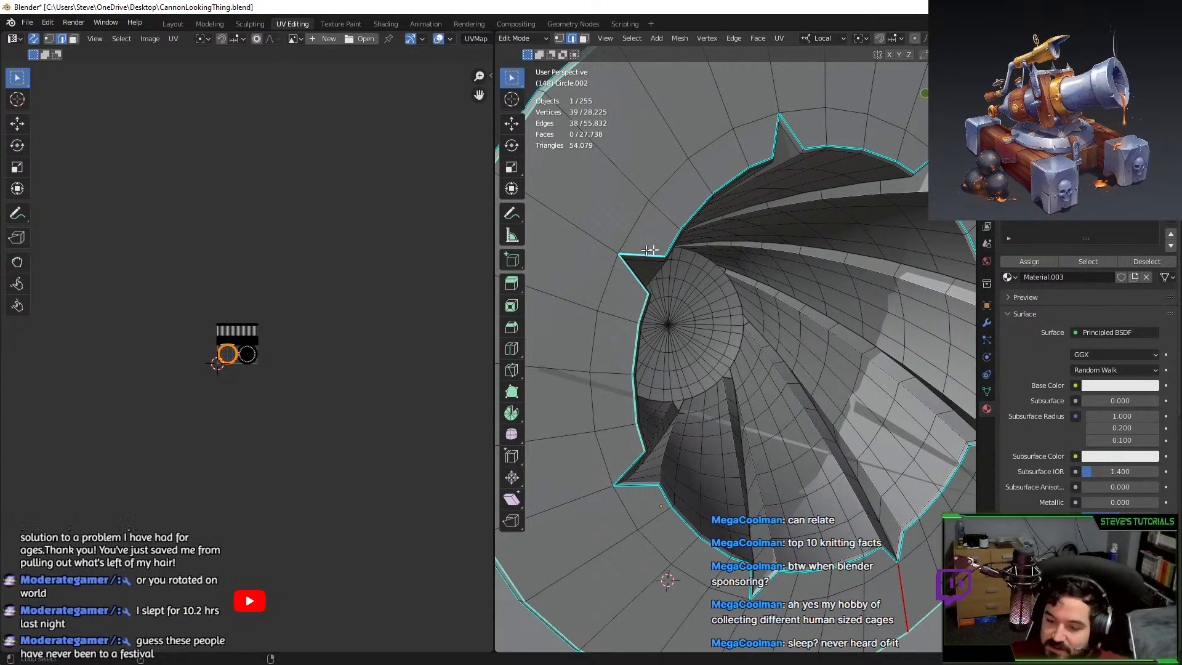
pyautogui.keyDown('alt'); pyautogui.keyDown('shift'); pyautogui.click(668, 242); pyautogui.keyUp('shift'); pyautogui.keyUp('alt')
pyautogui.moveTo(669, 242); pyautogui.dragTo(714, 258, button='middle')
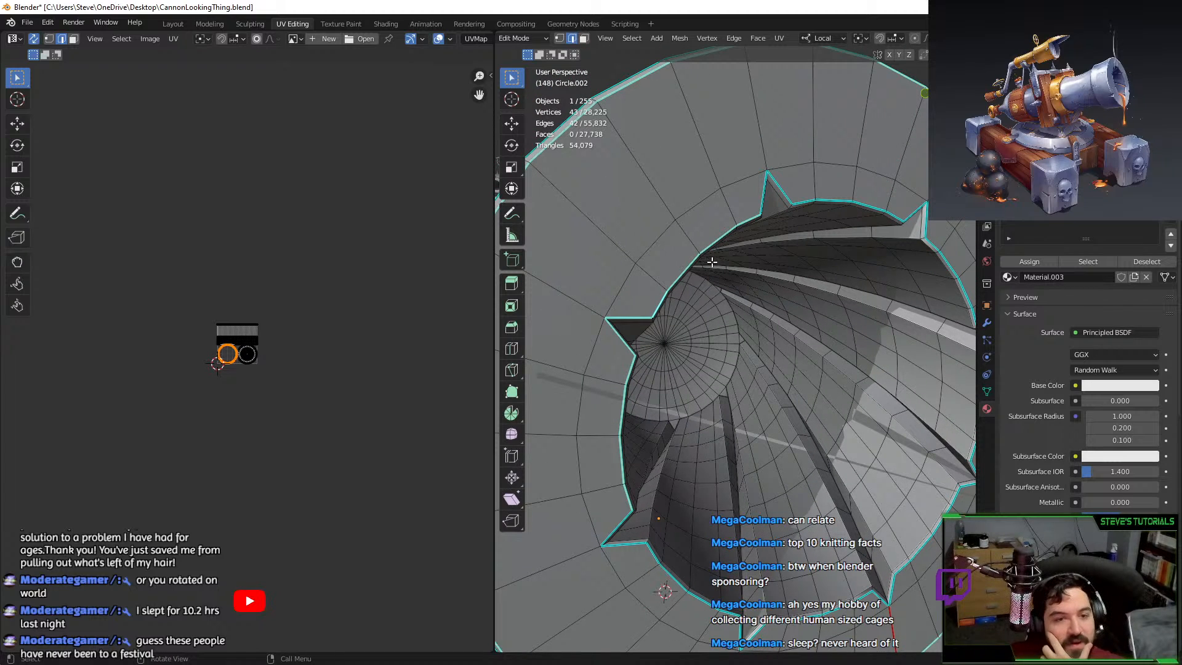
pyautogui.keyDown('alt'); pyautogui.keyDown('shift'); pyautogui.click(756, 201); pyautogui.keyUp('shift'); pyautogui.keyUp('alt')
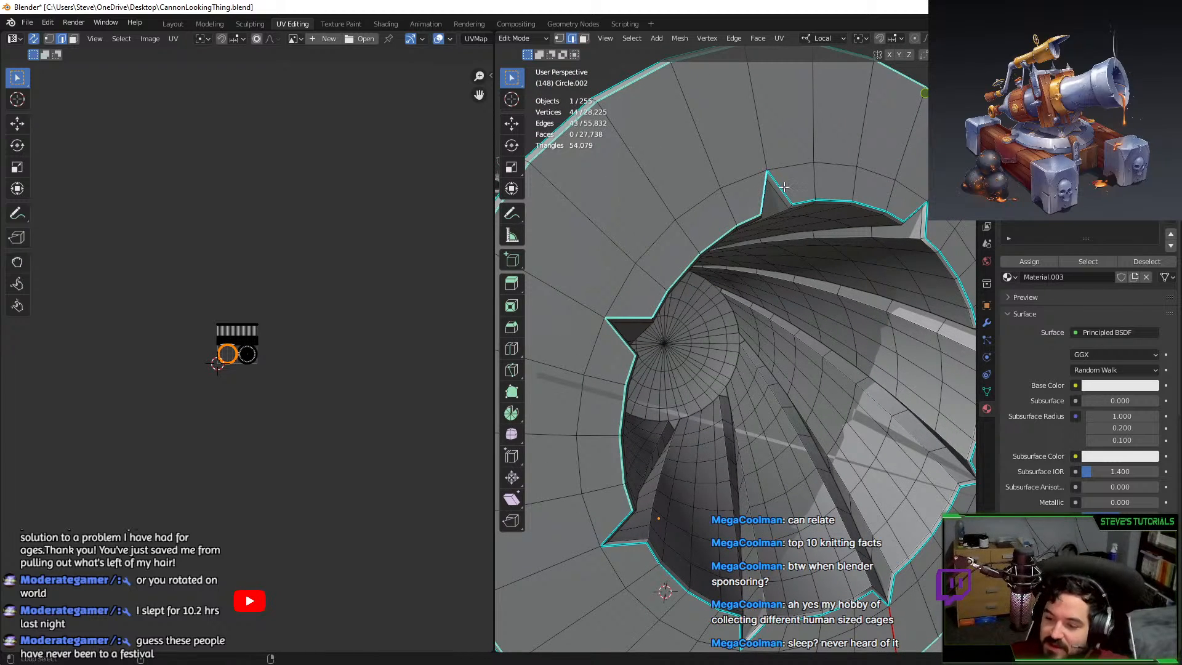
pyautogui.moveTo(756, 200); pyautogui.dragTo(612, 241, button='middle')
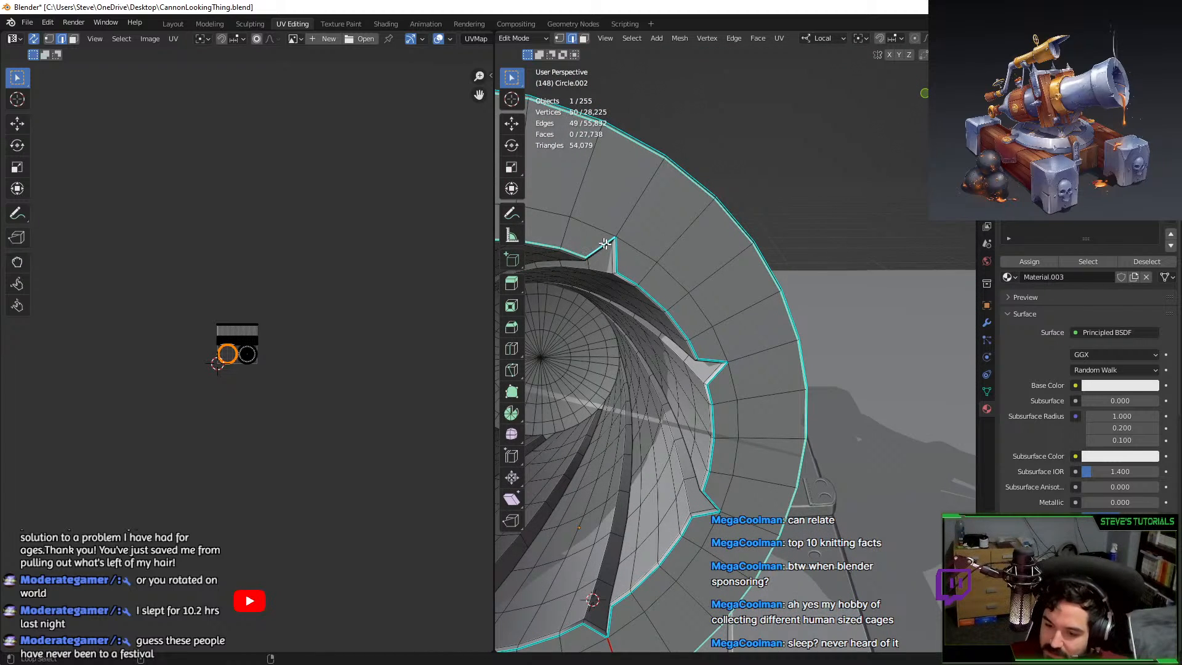
pyautogui.keyDown('alt'); pyautogui.keyDown('shift'); pyautogui.click(651, 296); pyautogui.keyUp('shift'); pyautogui.keyUp('alt')
pyautogui.keyDown('alt'); pyautogui.keyDown('shift'); pyautogui.click(705, 359); pyautogui.keyUp('shift'); pyautogui.keyUp('alt')
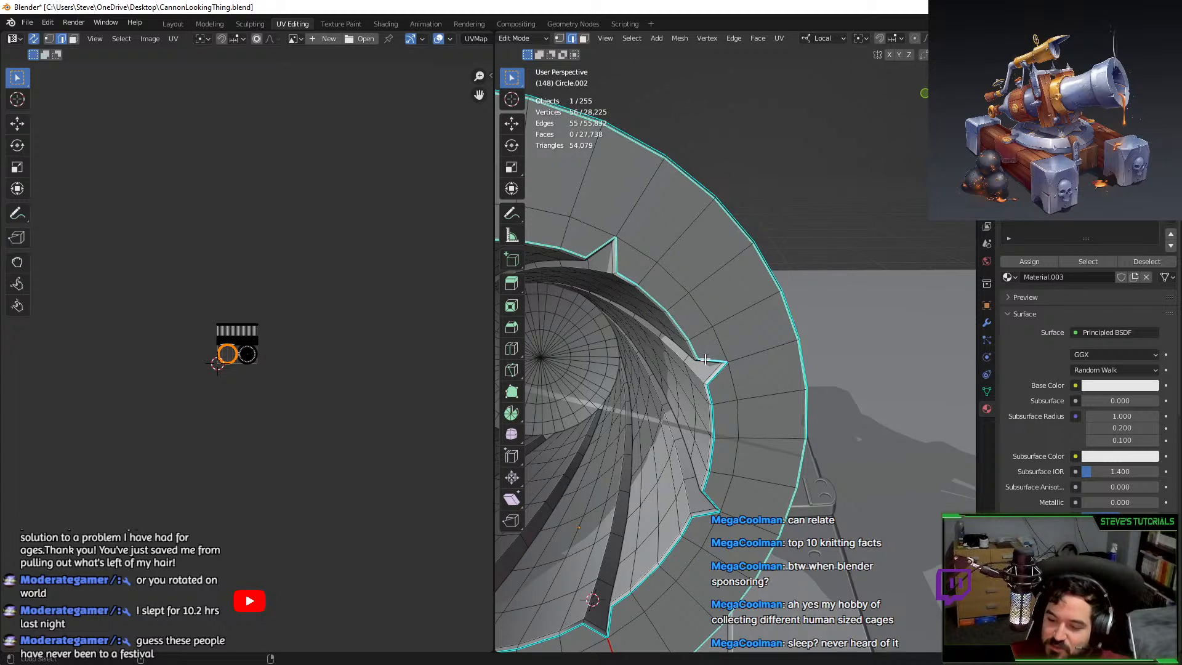
pyautogui.keyDown('alt'); pyautogui.keyDown('shift'); pyautogui.click(714, 371); pyautogui.keyUp('shift'); pyautogui.keyUp('alt')
pyautogui.hotkey('ctrl', 'z')
# Add the notch edges along the jagged inner rim of the muzzle to the selection.
pyautogui.keyDown('alt'); pyautogui.keyDown('shift'); pyautogui.click(711, 445); pyautogui.keyUp('shift'); pyautogui.keyUp('alt')
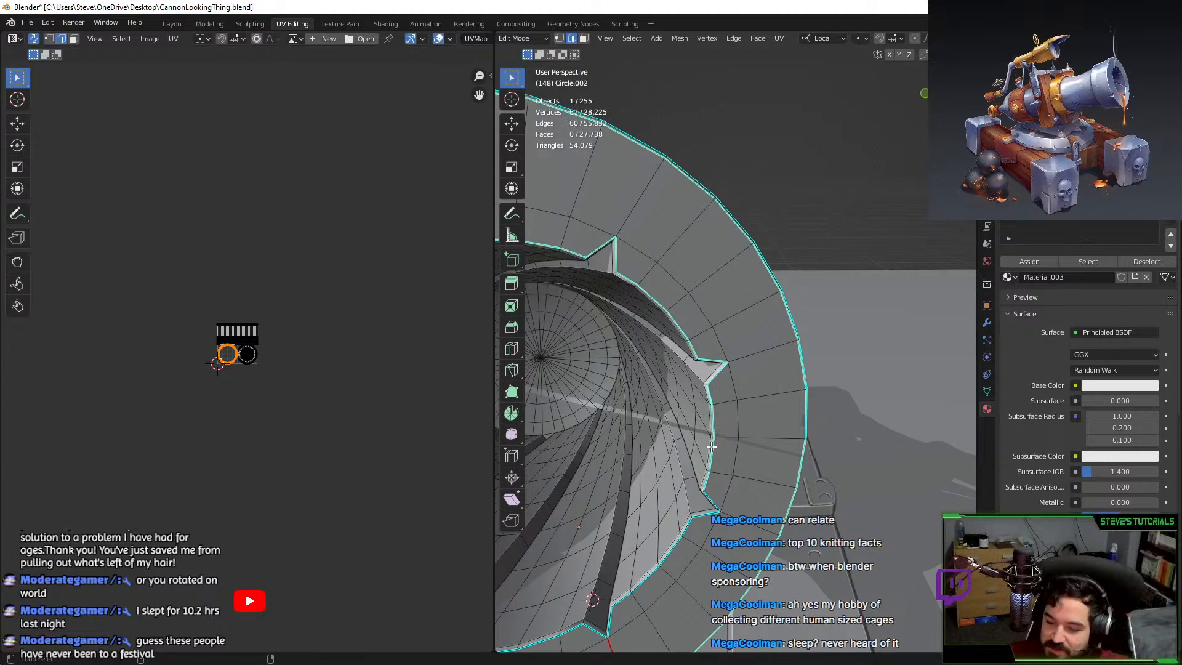
pyautogui.keyDown('alt'); pyautogui.keyDown('shift'); pyautogui.click(711, 494); pyautogui.keyUp('shift'); pyautogui.keyUp('alt')
pyautogui.keyDown('alt'); pyautogui.keyDown('shift'); pyautogui.click(705, 518); pyautogui.keyUp('shift'); pyautogui.keyUp('alt')
pyautogui.keyDown('shift'); pyautogui.moveTo(704, 518); pyautogui.dragTo(738, 465, button='middle'); pyautogui.keyUp('shift')
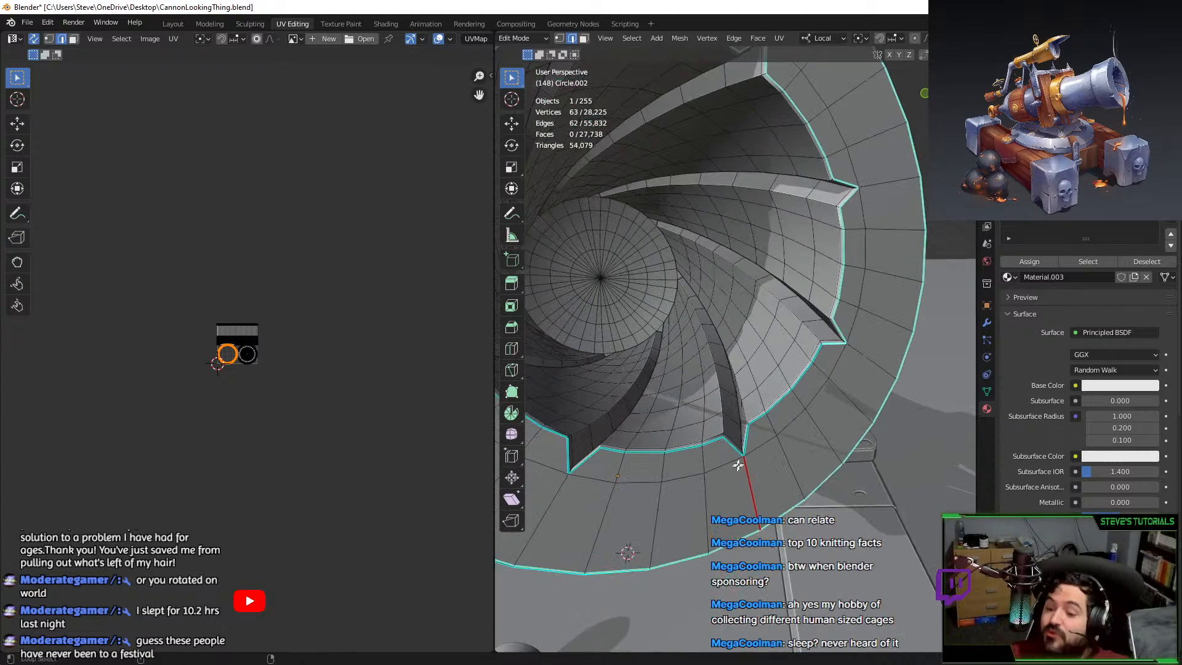
pyautogui.keyDown('alt'); pyautogui.keyDown('shift'); pyautogui.click(754, 424); pyautogui.keyUp('shift'); pyautogui.keyUp('alt')
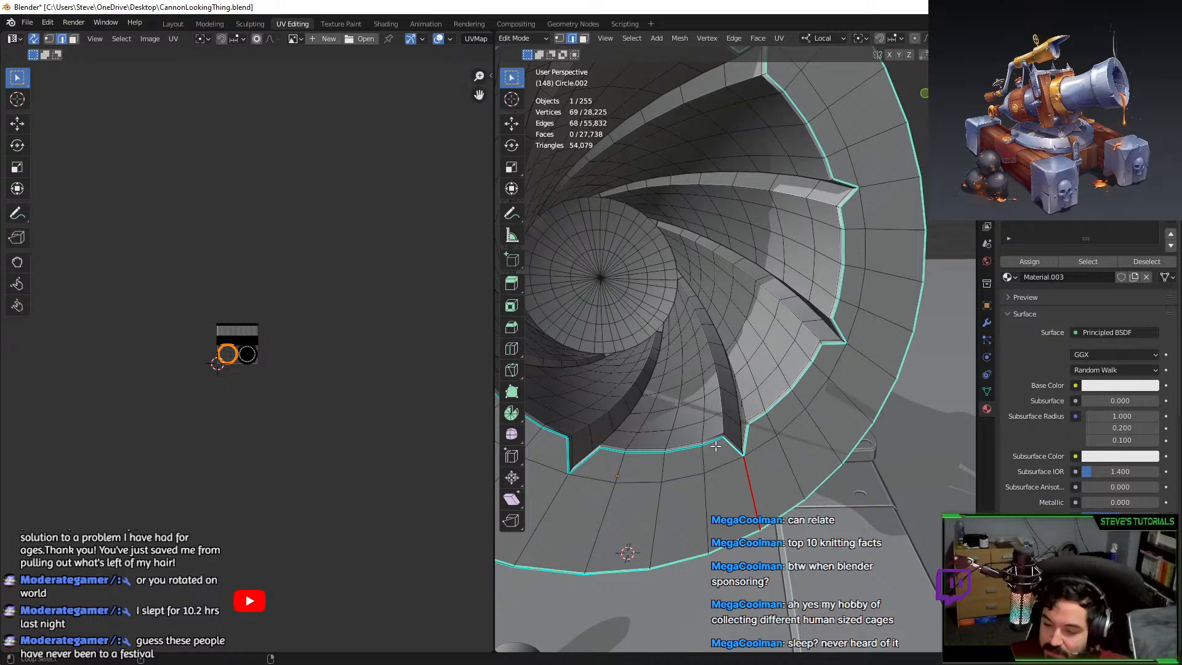
pyautogui.keyDown('alt'); pyautogui.keyDown('shift'); pyautogui.click(633, 452); pyautogui.keyUp('shift'); pyautogui.keyUp('alt')
pyautogui.keyDown('alt'); pyautogui.keyDown('shift'); pyautogui.click(579, 458); pyautogui.keyUp('shift'); pyautogui.keyUp('alt')
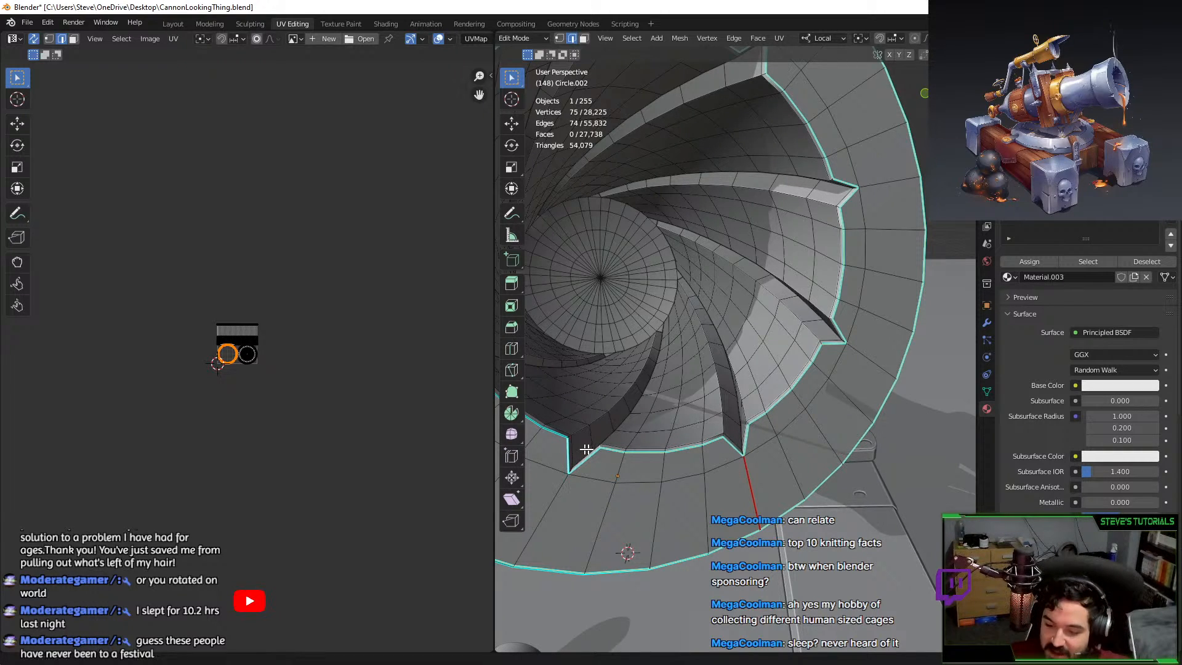
pyautogui.moveTo(578, 459); pyautogui.dragTo(658, 375, button='middle')
pyautogui.keyDown('alt'); pyautogui.keyDown('shift'); pyautogui.click(665, 364); pyautogui.keyUp('shift'); pyautogui.keyUp('alt')
pyautogui.keyDown('alt'); pyautogui.keyDown('shift'); pyautogui.click(628, 318); pyautogui.keyUp('shift'); pyautogui.keyUp('alt')
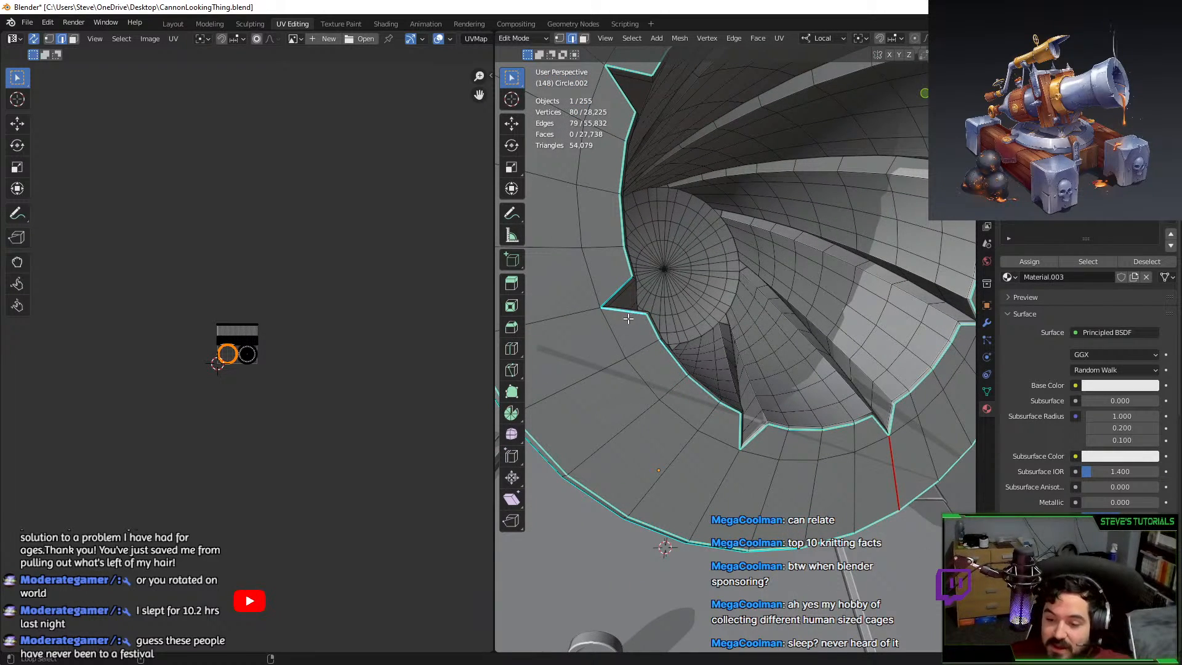
pyautogui.keyDown('alt'); pyautogui.keyDown('shift'); pyautogui.click(620, 279); pyautogui.keyUp('shift'); pyautogui.keyUp('alt')
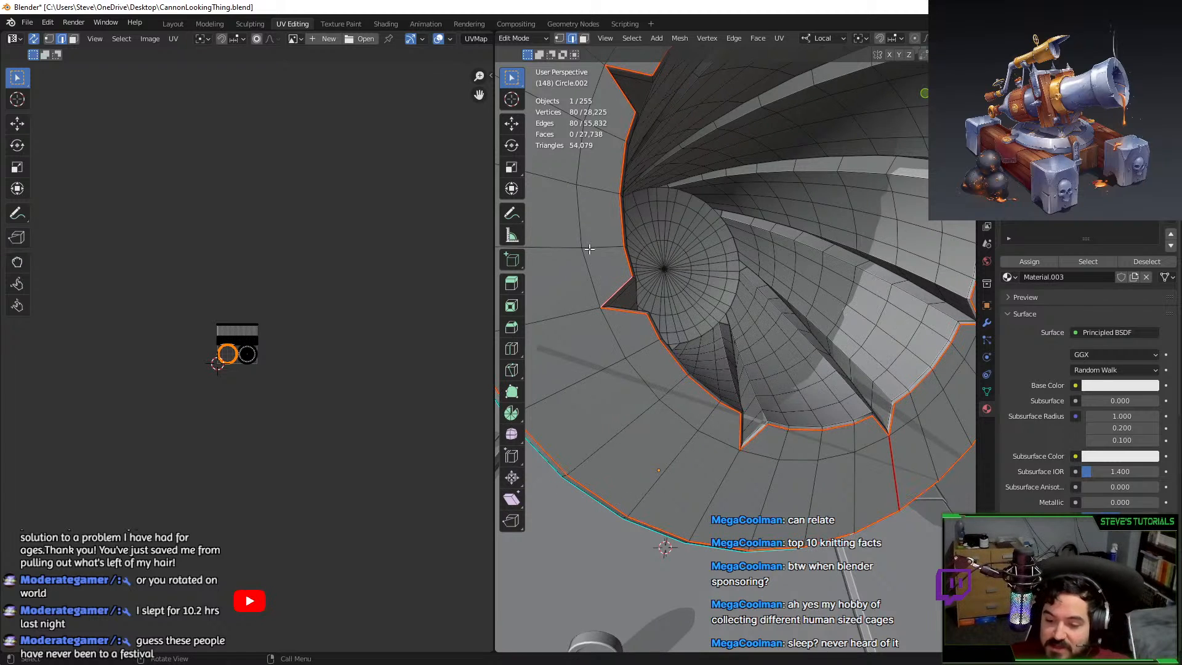
pyautogui.moveTo(589, 249); pyautogui.dragTo(604, 275, button='middle')
# Select the first rim edge loops of the bore's radial end disc.
pyautogui.scroll(-2, 685, 391)
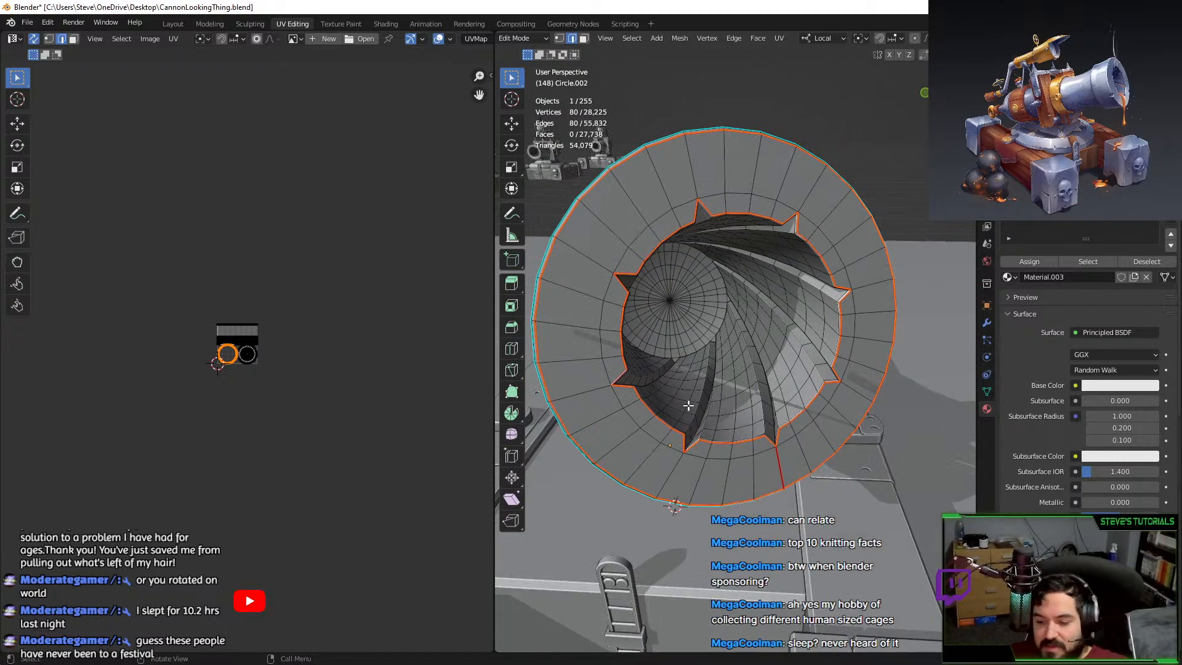
pyautogui.scroll(-3, 713, 412)
pyautogui.keyDown('alt'); pyautogui.click(675, 505); pyautogui.keyUp('alt')
pyautogui.moveTo(676, 504); pyautogui.dragTo(695, 357, button='middle')
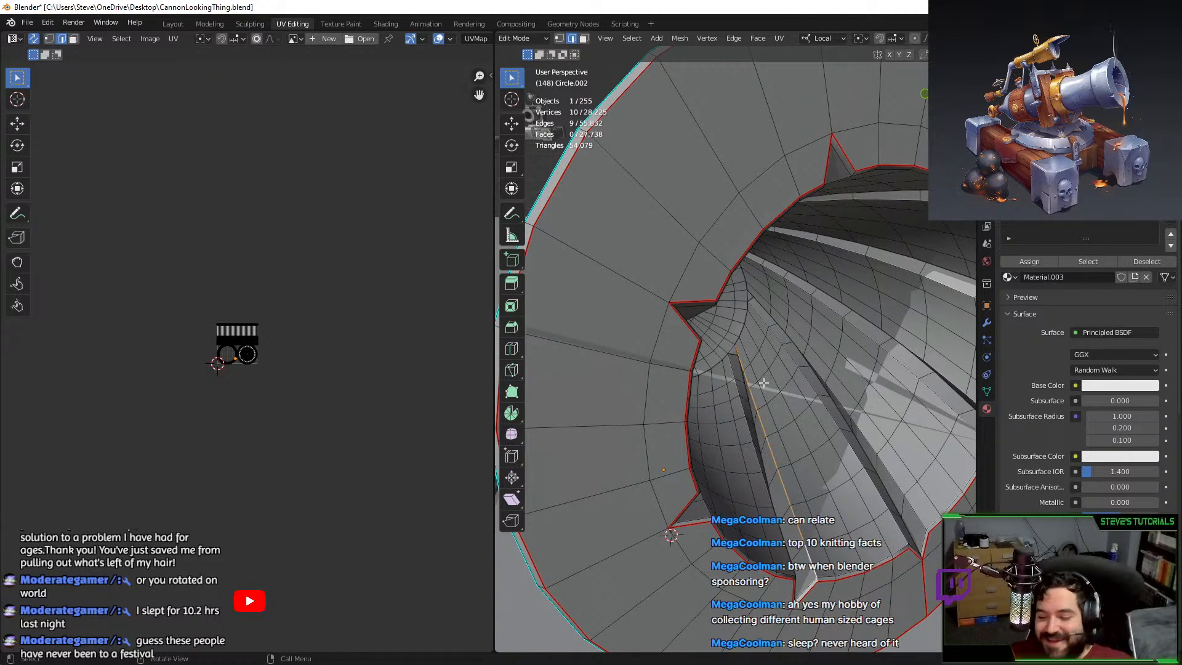
pyautogui.keyDown('alt'); pyautogui.click(756, 432); pyautogui.keyUp('alt')
pyautogui.moveTo(759, 433); pyautogui.dragTo(752, 433, button='middle')
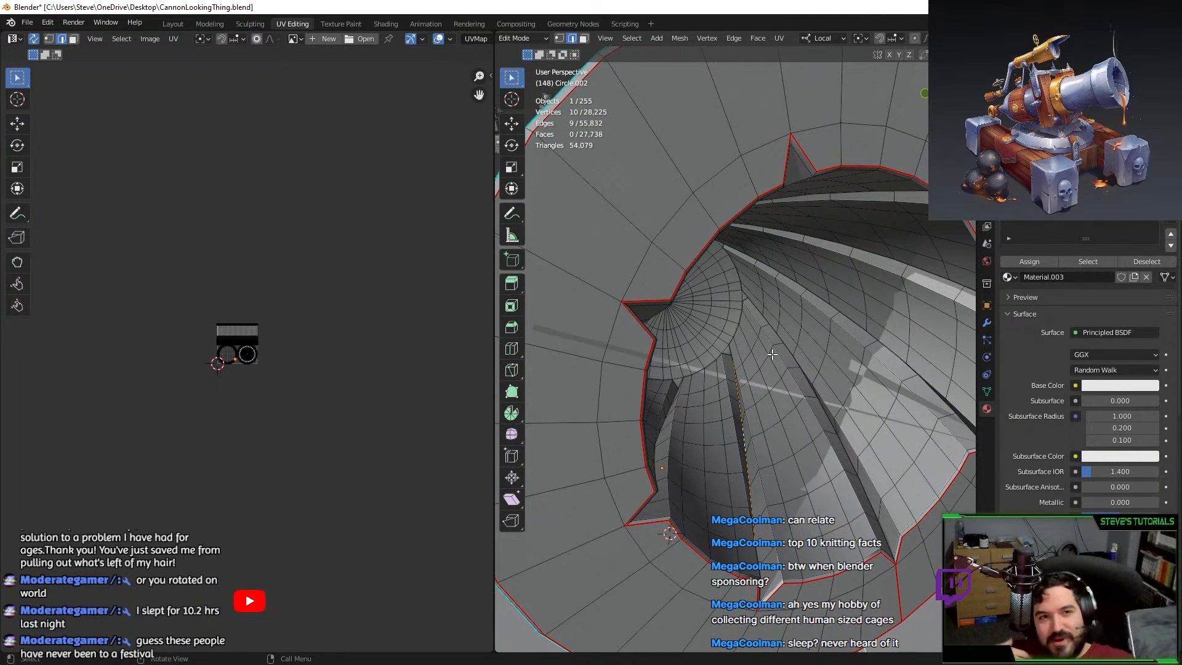
pyautogui.moveTo(853, 218); pyautogui.dragTo(847, 321, button='middle')
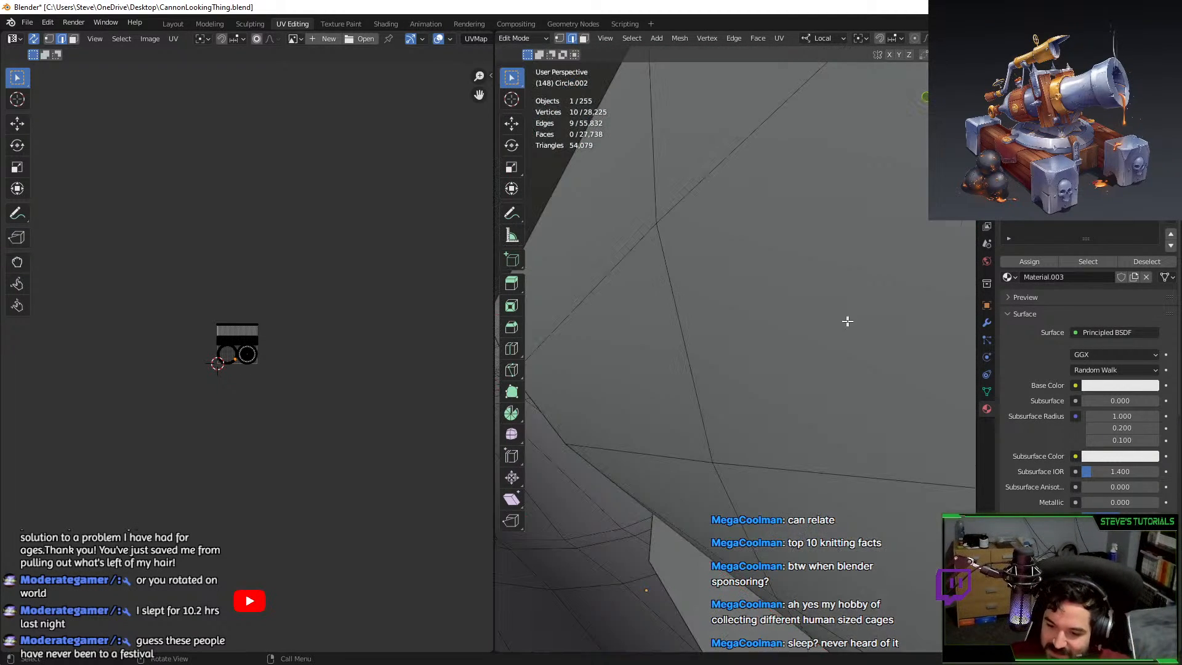
pyautogui.scroll(-5, 840, 303)
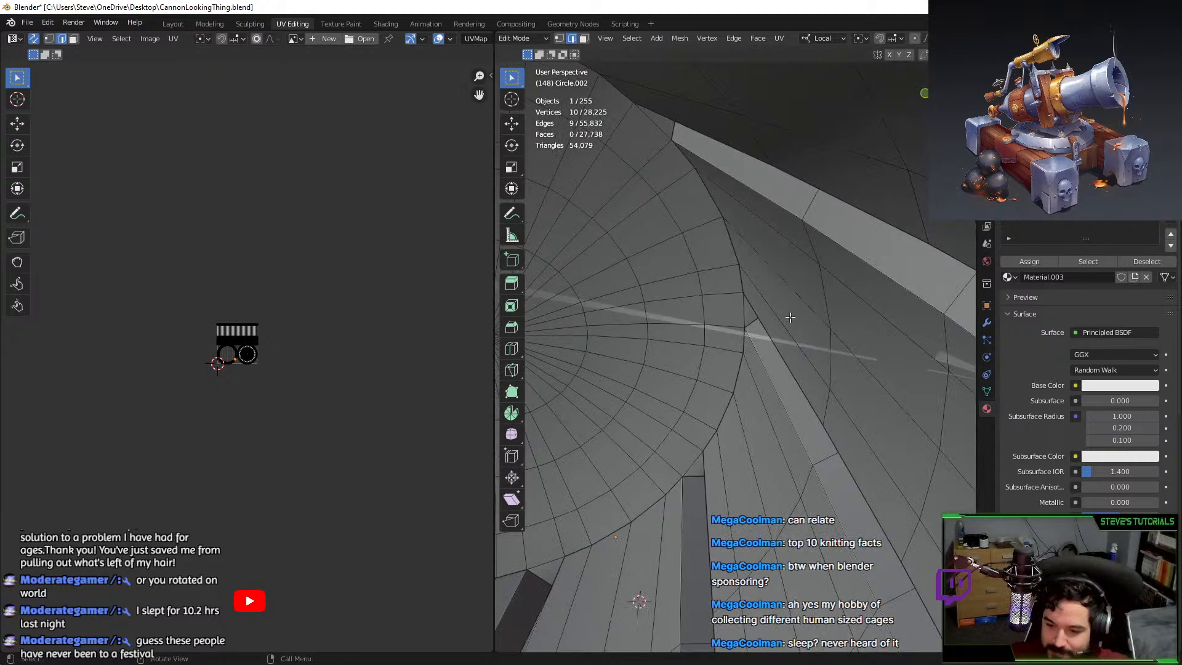
pyautogui.keyDown('shift'); pyautogui.moveTo(765, 365); pyautogui.dragTo(802, 361, button='middle'); pyautogui.keyUp('shift')
pyautogui.keyDown('alt'); pyautogui.click(765, 494); pyautogui.keyUp('alt')
pyautogui.keyDown('alt'); pyautogui.keyDown('shift'); pyautogui.click(679, 535); pyautogui.keyUp('shift'); pyautogui.keyUp('alt')
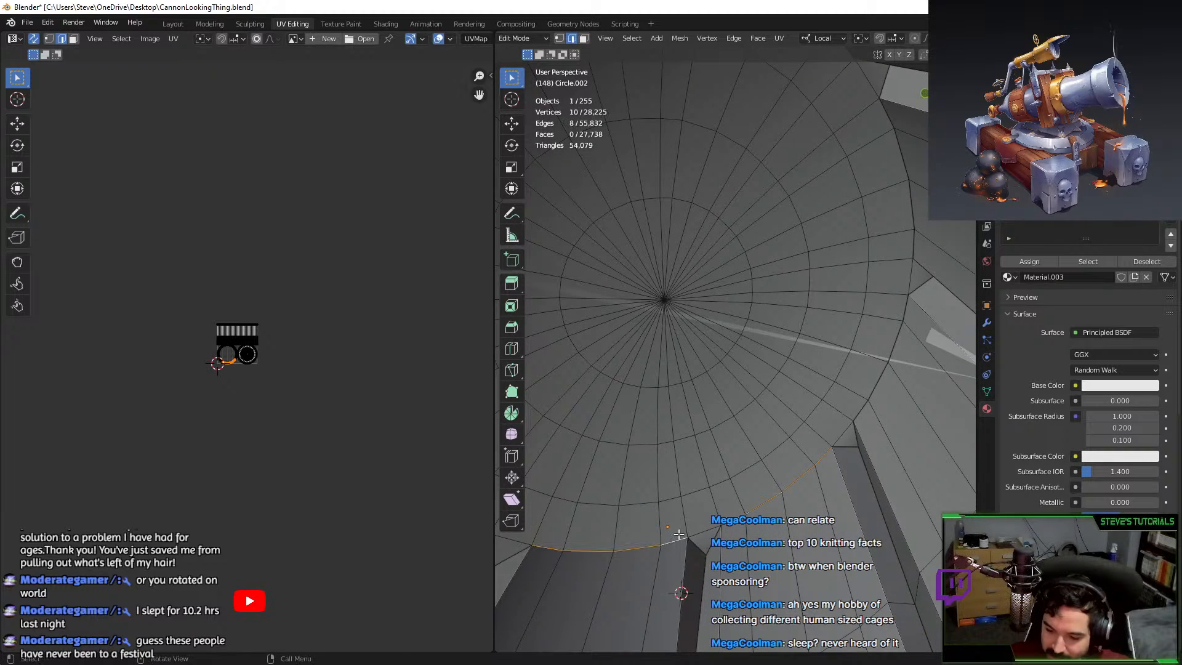
pyautogui.moveTo(662, 469); pyautogui.dragTo(663, 607, button='middle')
pyautogui.keyDown('shift'); pyautogui.moveTo(572, 314); pyautogui.dragTo(629, 349, button='middle'); pyautogui.keyUp('shift')
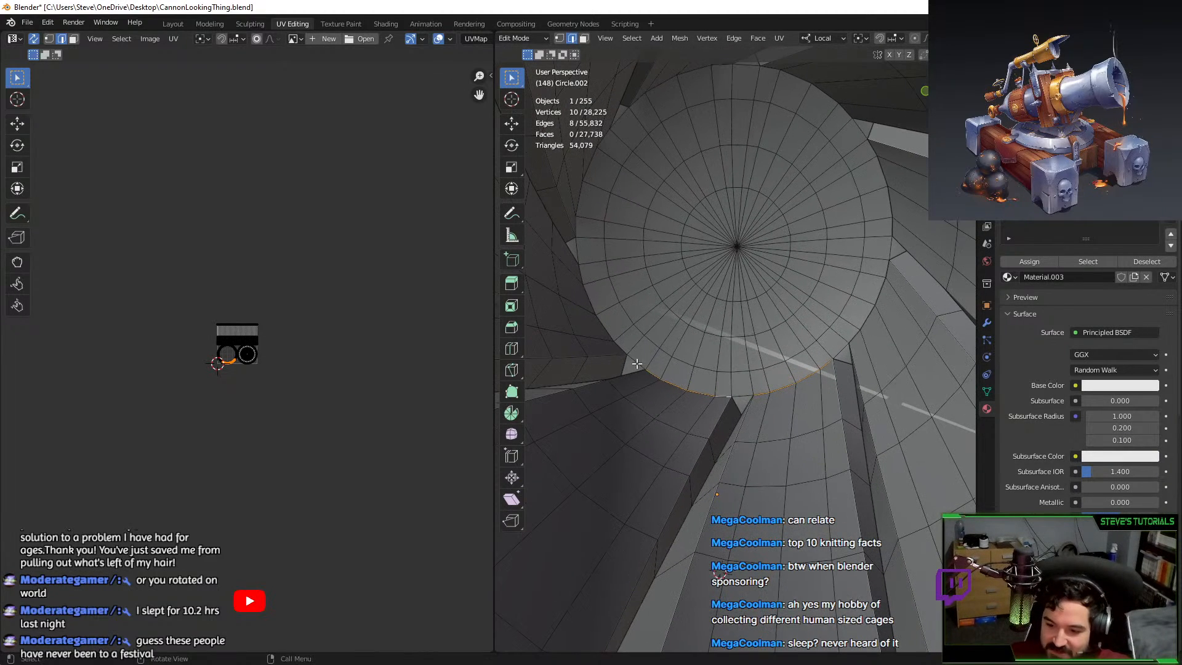
pyautogui.keyDown('alt'); pyautogui.keyDown('shift'); pyautogui.click(584, 203); pyautogui.keyUp('shift'); pyautogui.keyUp('alt')
# Add the remaining top, right and lower rim edges around the disc, dropping a stray long edge.
pyautogui.keyDown('shift'); pyautogui.moveTo(643, 183); pyautogui.dragTo(656, 169, button='middle'); pyautogui.keyUp('shift')
pyautogui.scroll(-3, 650, 164)
pyautogui.keyDown('shift'); pyautogui.moveTo(660, 224); pyautogui.dragTo(638, 206, button='middle'); pyautogui.keyUp('shift')
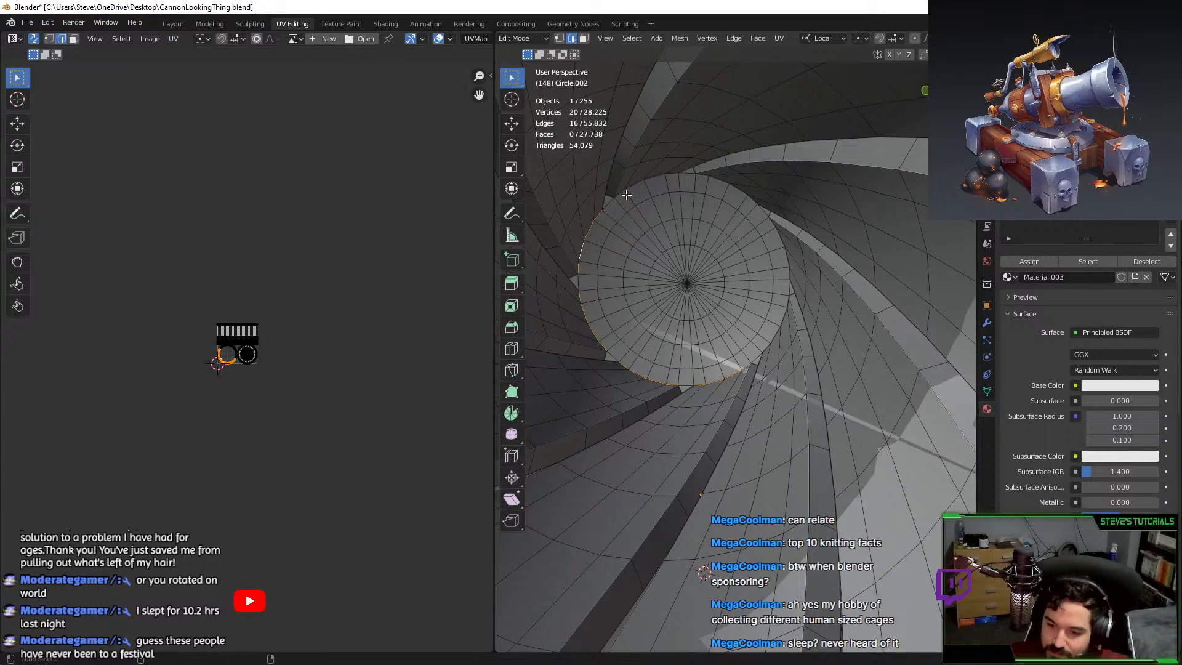
pyautogui.keyDown('alt'); pyautogui.keyDown('shift'); pyautogui.click(700, 191); pyautogui.keyUp('shift'); pyautogui.keyUp('alt')
pyautogui.keyDown('alt'); pyautogui.keyDown('shift'); pyautogui.click(774, 297); pyautogui.keyUp('shift'); pyautogui.keyUp('alt')
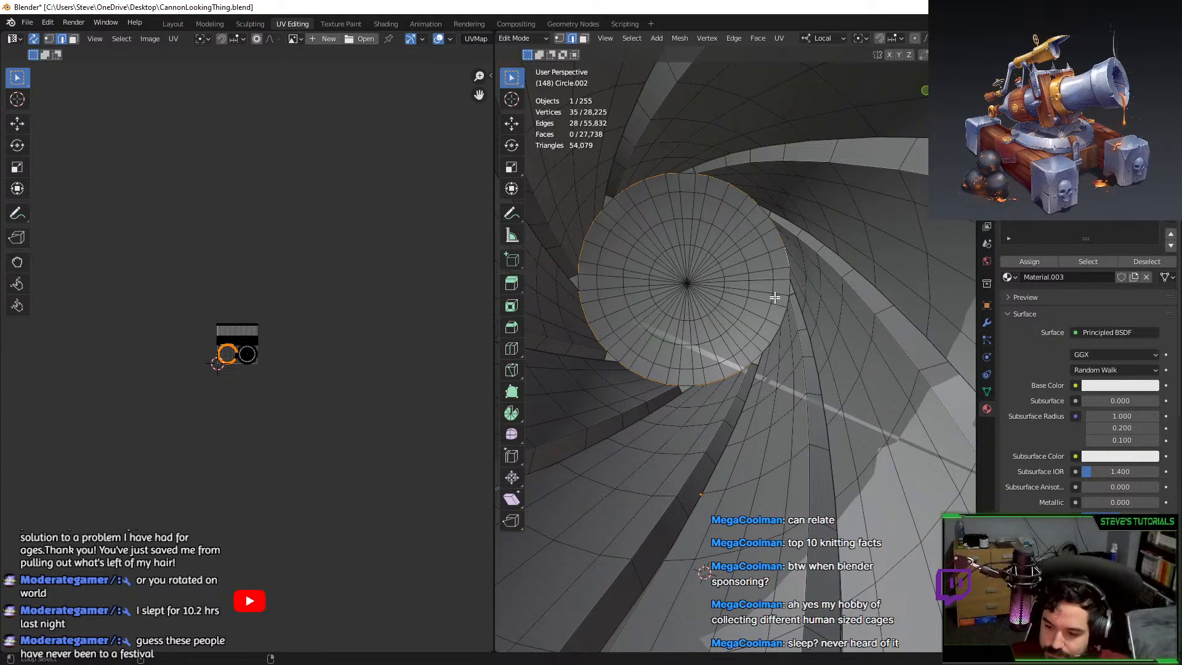
pyautogui.keyDown('alt'); pyautogui.keyDown('shift'); pyautogui.click(787, 306); pyautogui.keyUp('shift'); pyautogui.keyUp('alt')
pyautogui.scroll(-5, 779, 303)
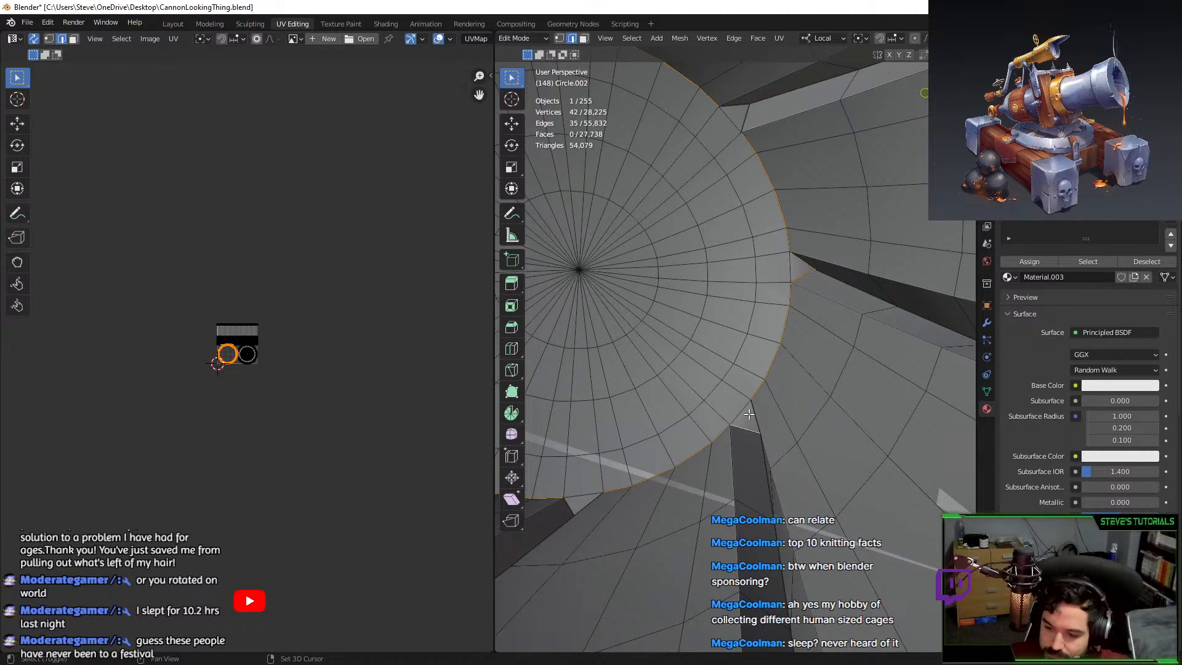
pyautogui.keyDown('shift'); pyautogui.click(747, 124); pyautogui.keyUp('shift')
pyautogui.moveTo(747, 123); pyautogui.dragTo(695, 208, button='middle')
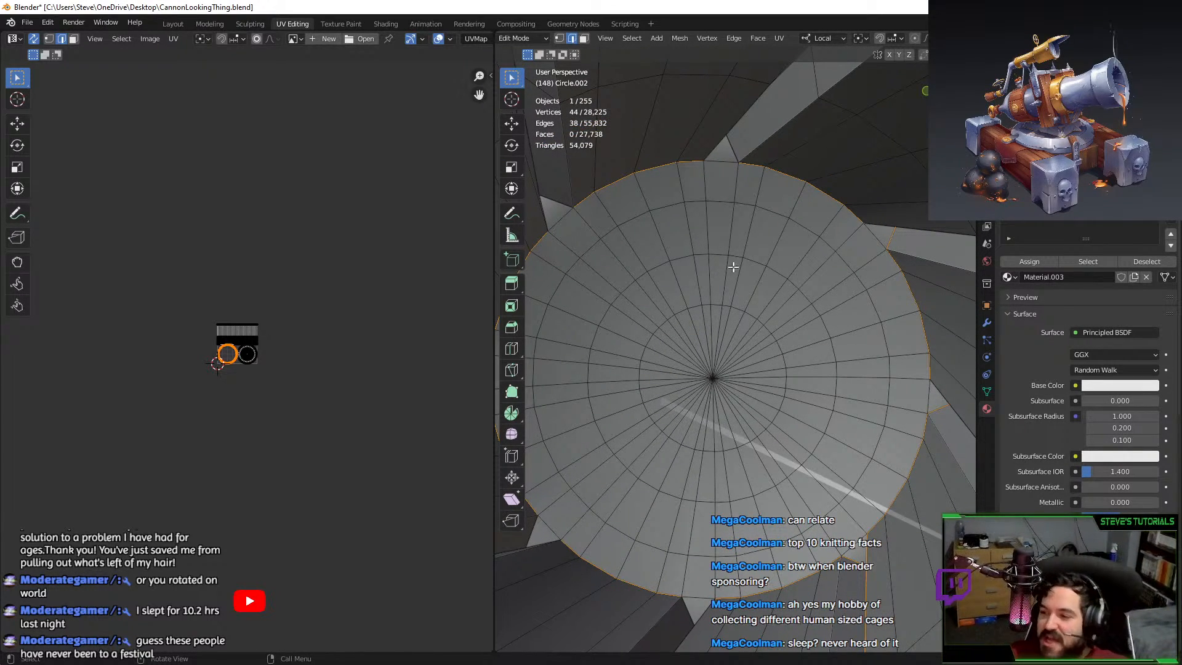
pyautogui.moveTo(733, 267); pyautogui.dragTo(766, 259, button='middle')
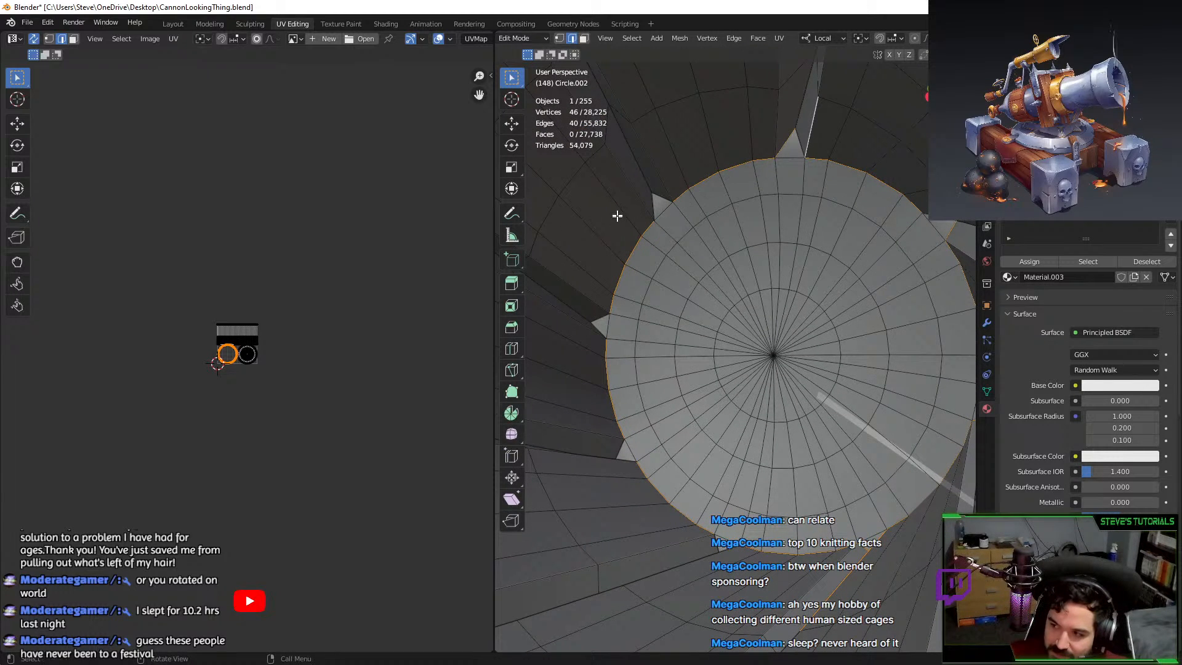
pyautogui.keyDown('shift'); pyautogui.click(660, 194); pyautogui.keyUp('shift')
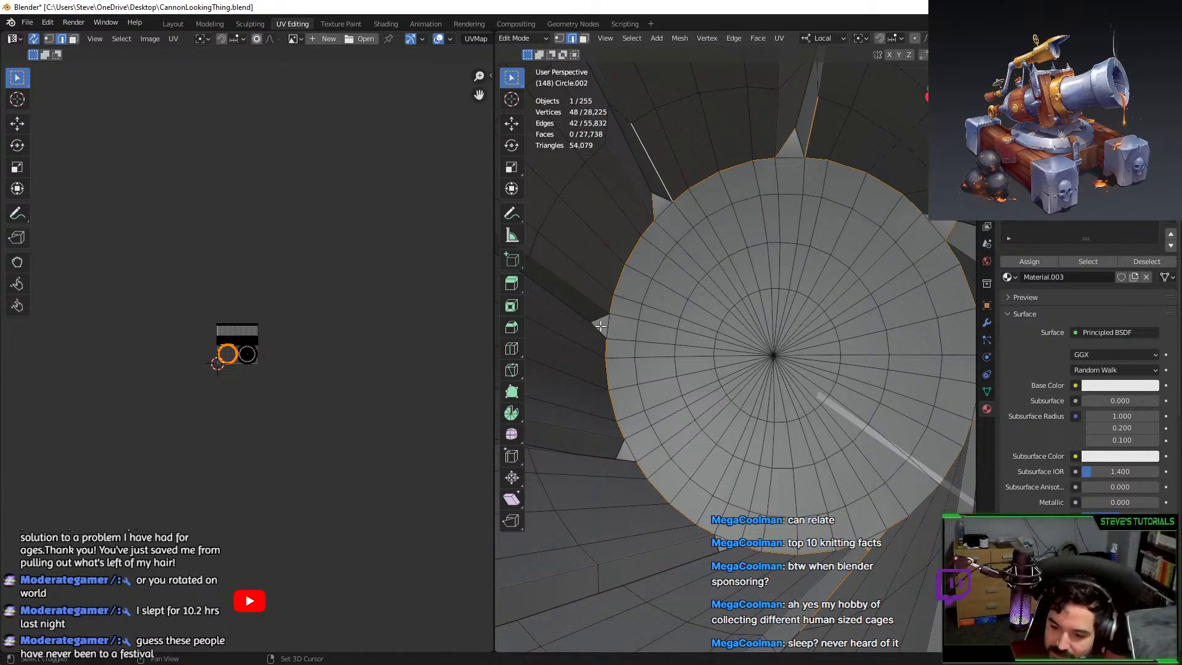
pyautogui.moveTo(606, 355); pyautogui.dragTo(641, 343, button='middle')
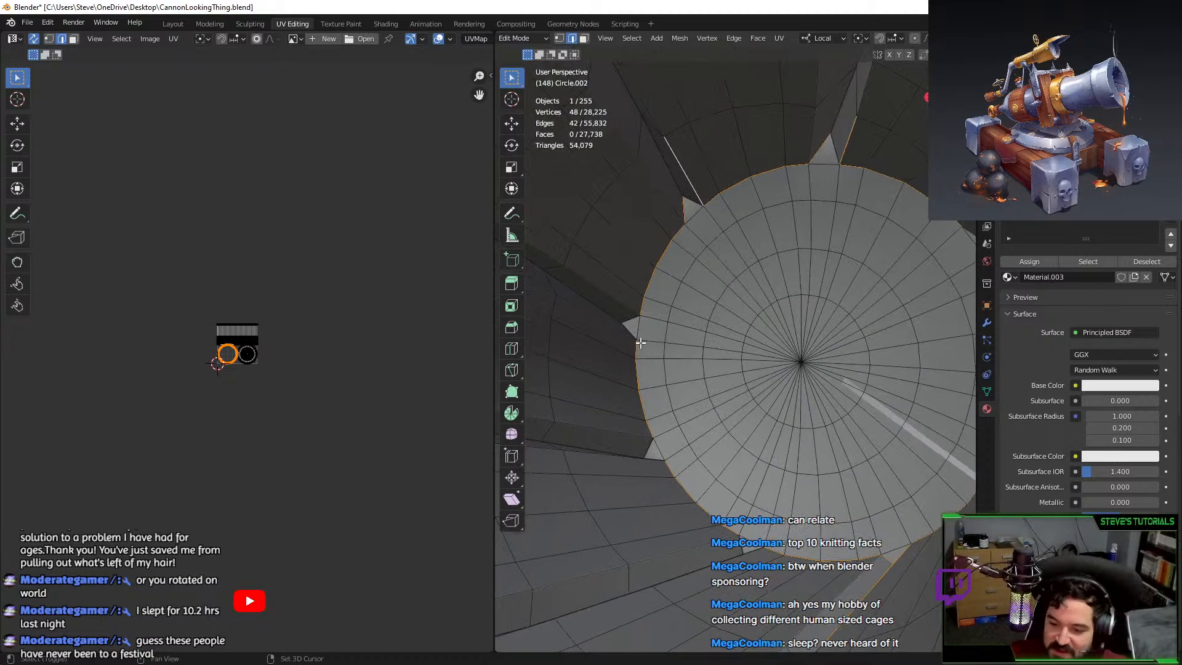
pyautogui.keyDown('shift'); pyautogui.click(653, 447); pyautogui.keyUp('shift')
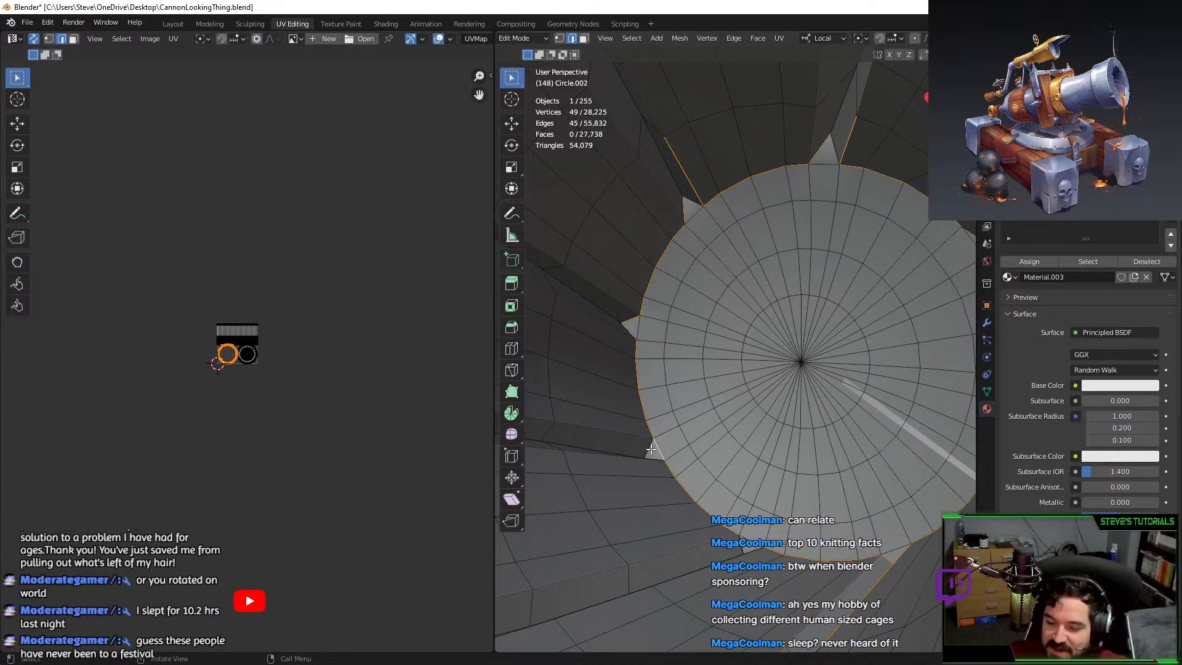
pyautogui.moveTo(652, 448); pyautogui.dragTo(676, 489, button='middle')
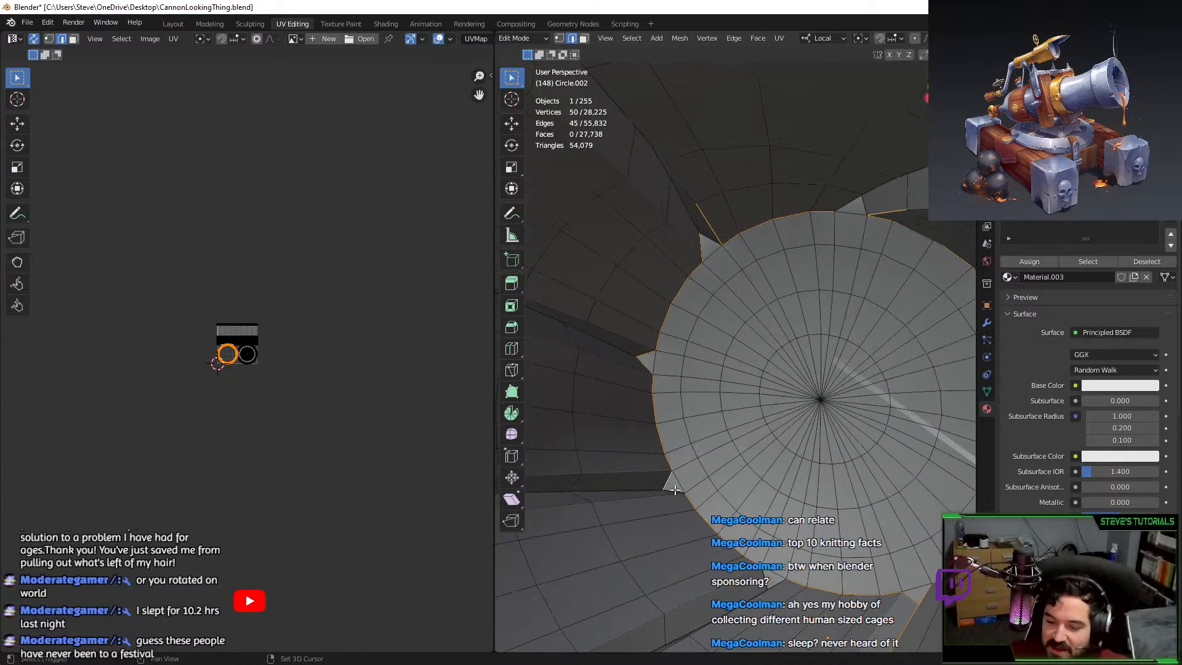
pyautogui.keyDown('shift'); pyautogui.click(753, 574); pyautogui.keyUp('shift')
pyautogui.moveTo(753, 573); pyautogui.dragTo(837, 539, button='middle')
pyautogui.hotkey('ctrl', 'z')
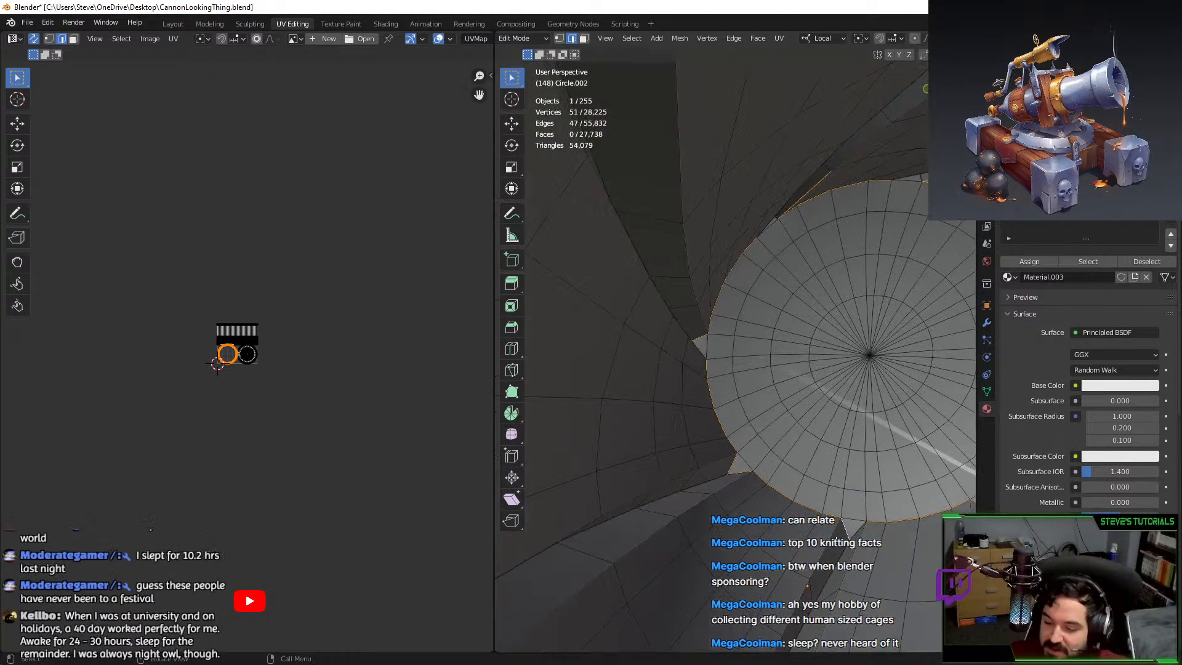
pyautogui.keyDown('shift'); pyautogui.click(856, 523); pyautogui.keyUp('shift')
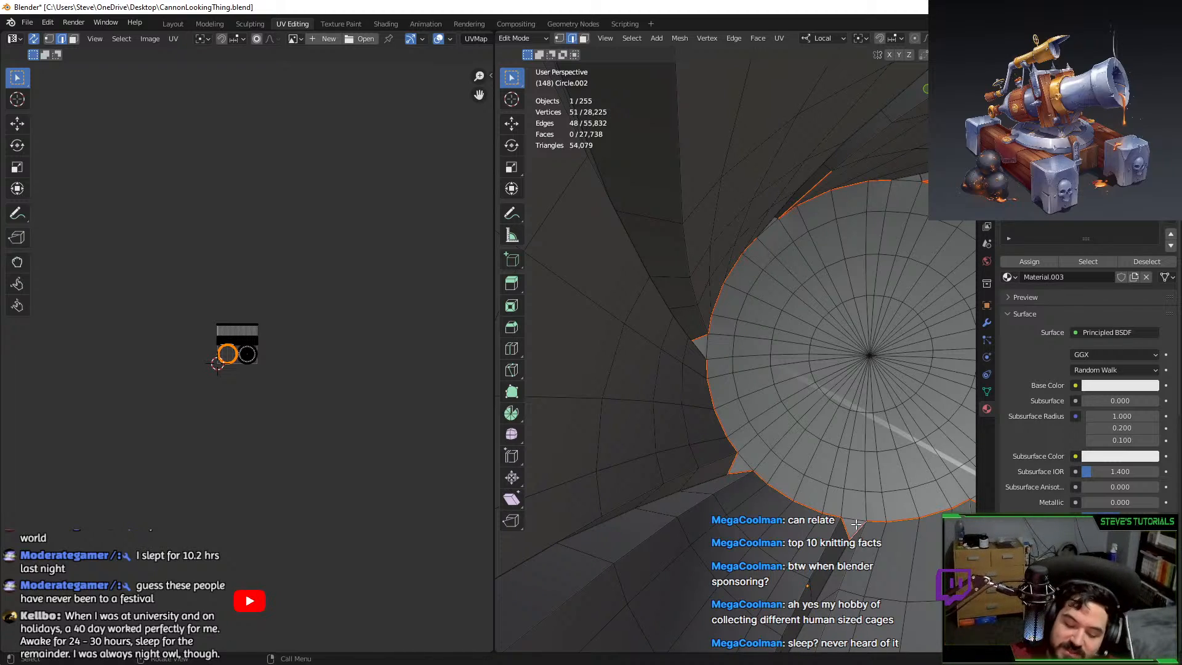
# Select the whole linked barrel and unwrap it (Angle Based, margin 0.052).
pyautogui.press('l')
pyautogui.press('u')
pyautogui.click(792, 400)
# Assign the green material to the unwrapped Circle.002 barrel faces and return to Object Mode.
pyautogui.press('Home')
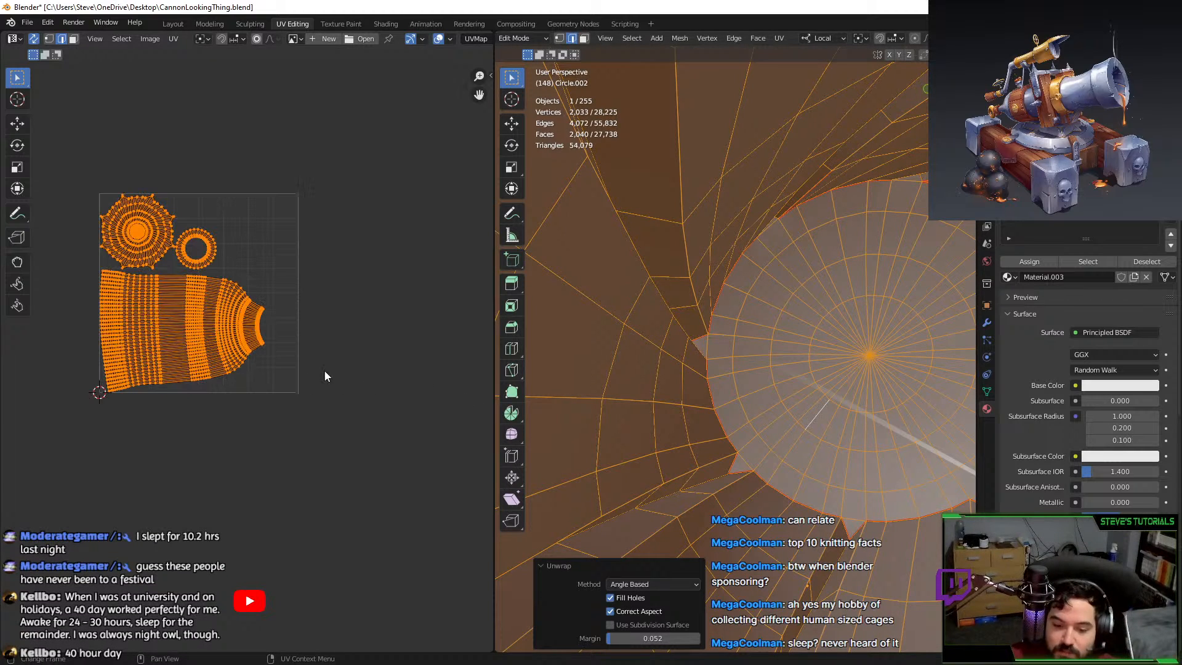
pyautogui.scroll(1, 227, 317)
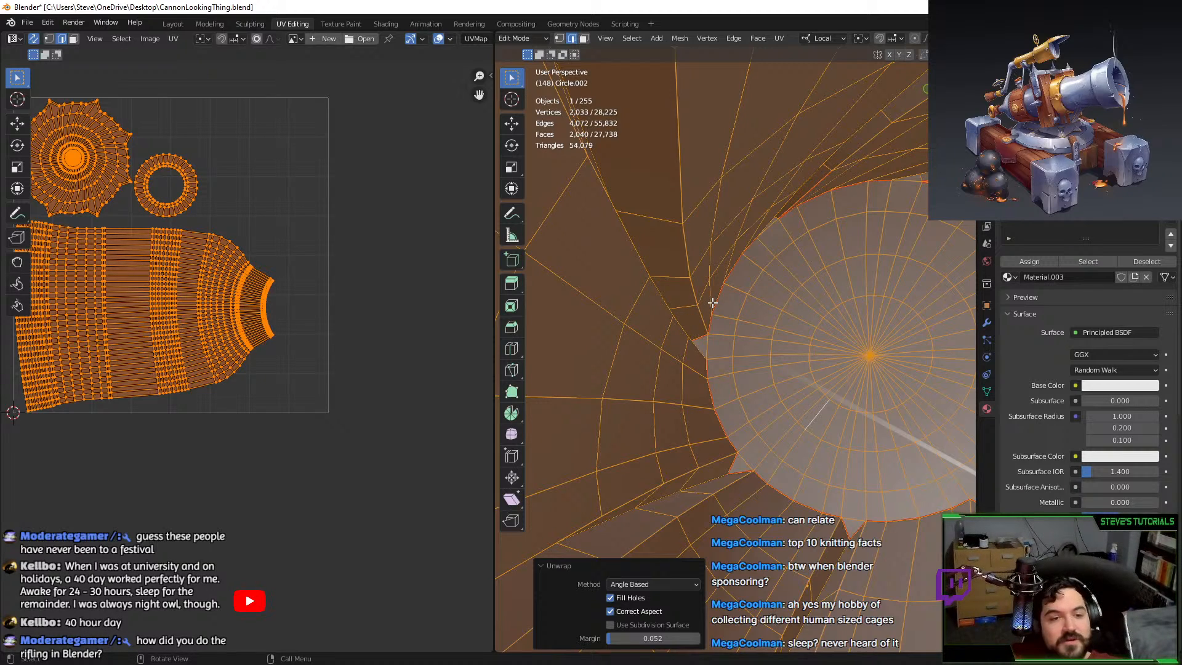
pyautogui.scroll(-4, 720, 299)
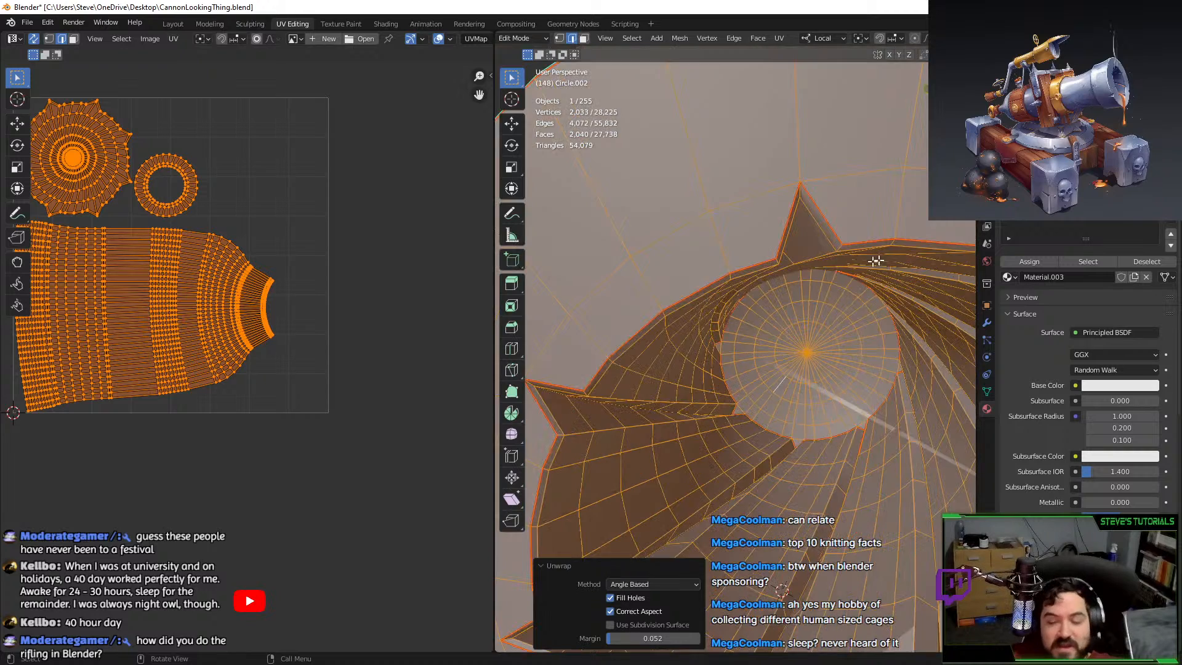
pyautogui.click(1034, 263)
pyautogui.scroll(-3, 839, 321)
pyautogui.press('Tab')
pyautogui.moveTo(822, 341); pyautogui.dragTo(892, 295, button='middle')
# Add a new cylinder and raise it along Z to 26.442 m.
pyautogui.scroll(-6, 863, 289)
pyautogui.click(834, 263)
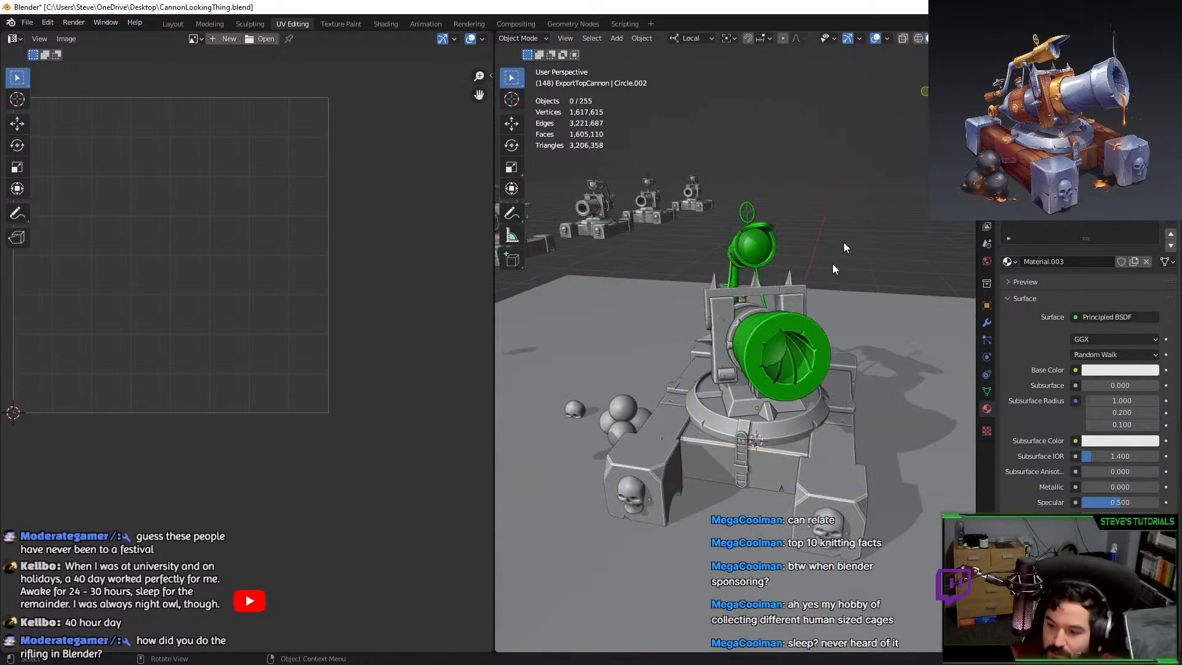
pyautogui.moveTo(834, 263); pyautogui.dragTo(847, 317, button='middle')
pyautogui.hotkey('shift', 'a')
pyautogui.moveTo(846, 318)
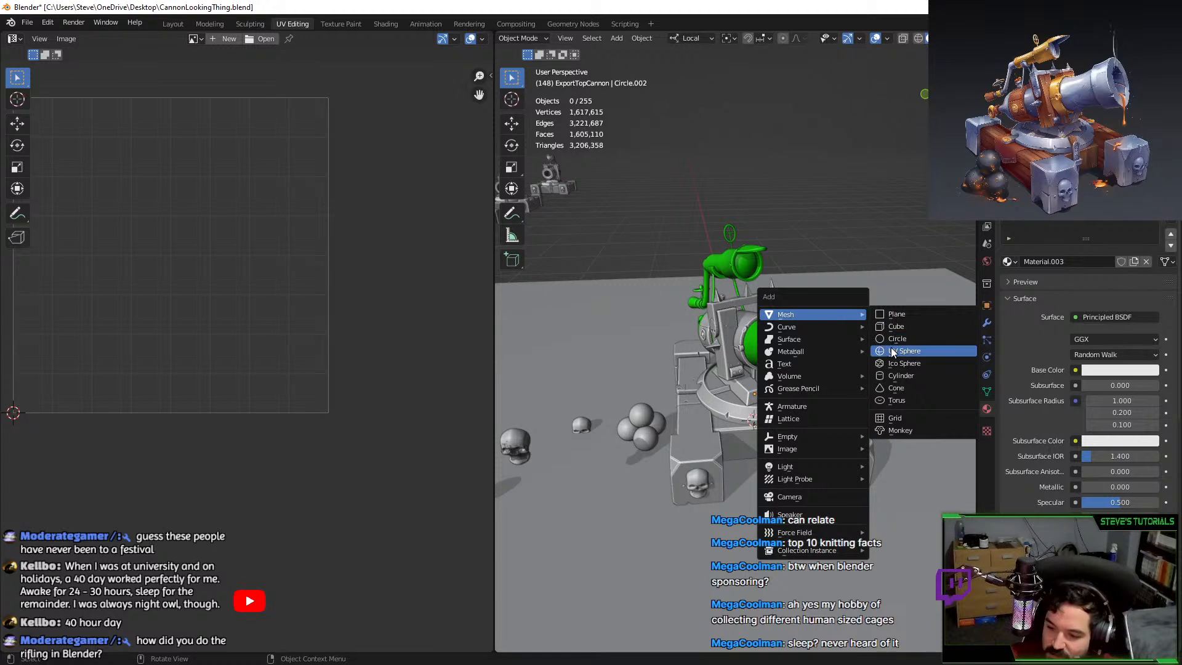
pyautogui.click(900, 376)
pyautogui.scroll(-4, 861, 372)
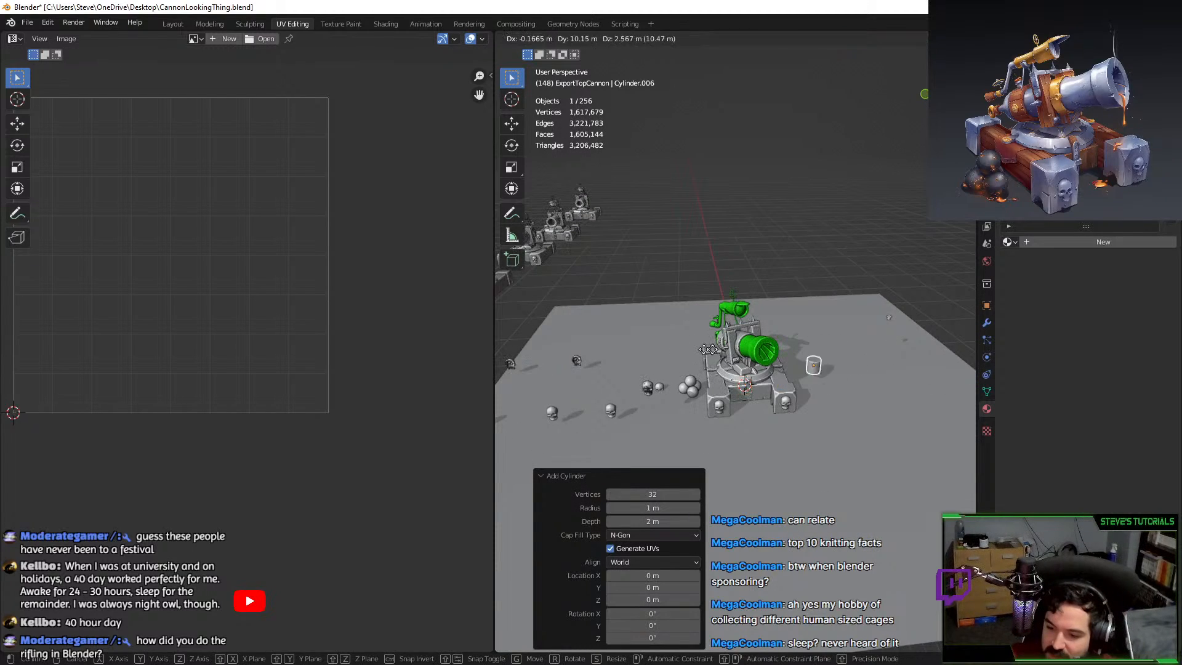
pyautogui.press('g')
pyautogui.press('z')
pyautogui.click(766, 136)
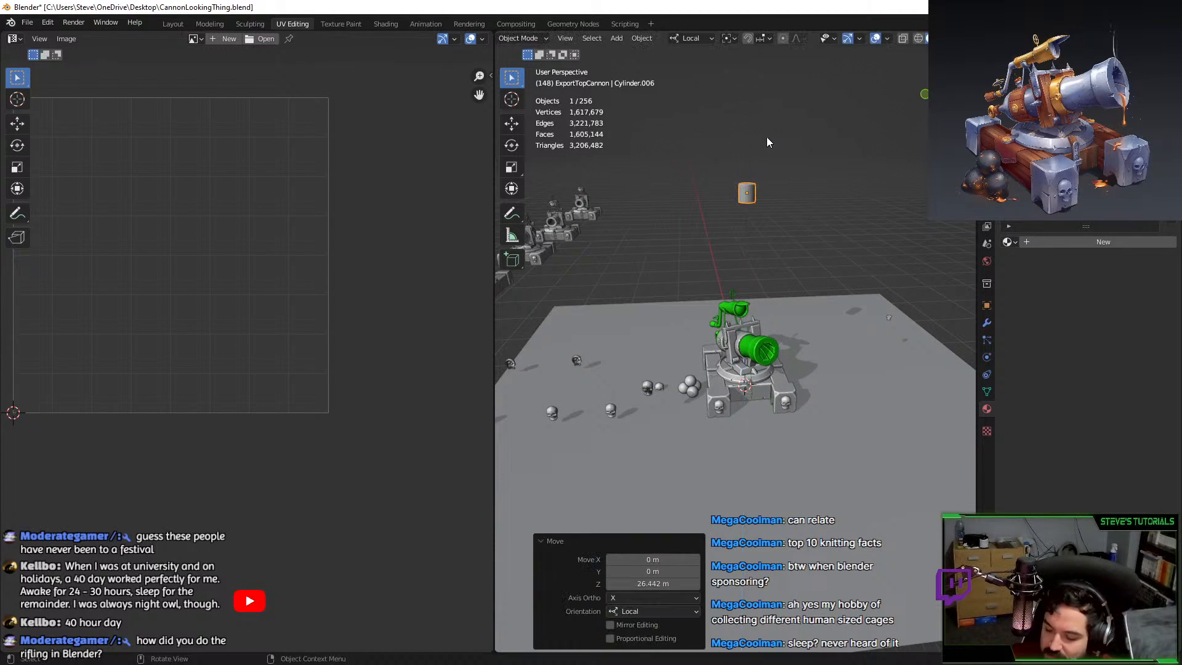
# Frame the cylinder in side view and rotate it -90° onto its side.
pyautogui.press('KP_Decimal')
pyautogui.press('KP_3')
pyautogui.press('r')
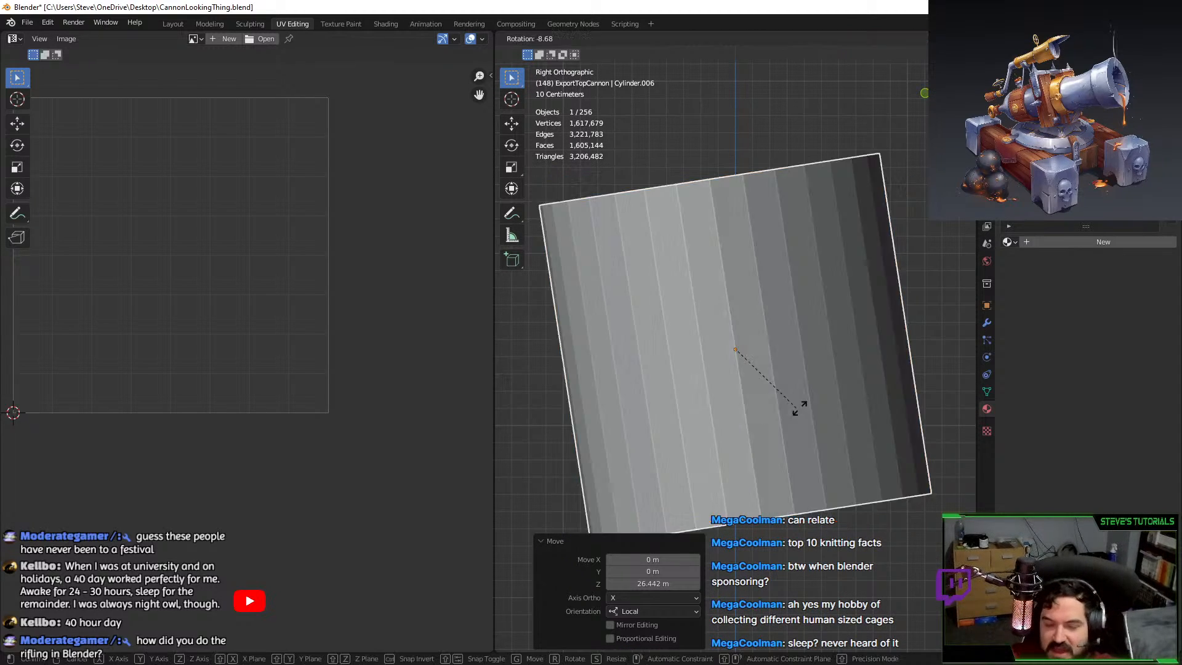
pyautogui.click(790, 306)
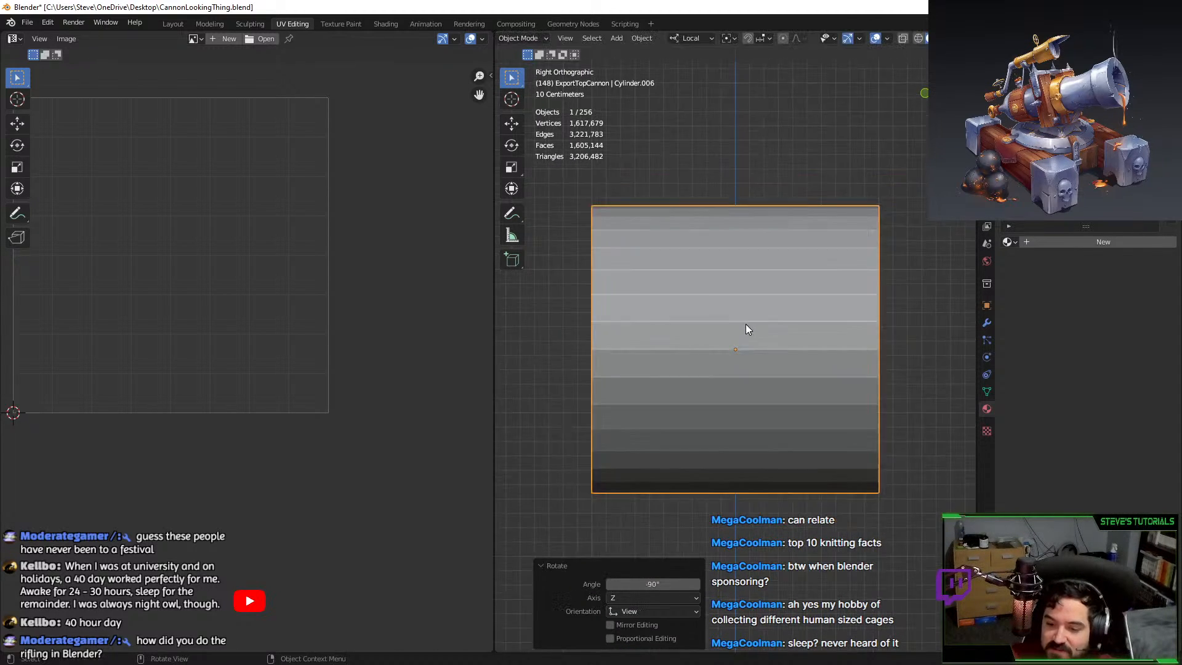
# Resize the cylinder uniformly and lengthen it along its Z axis.
pyautogui.press('s')
pyautogui.press('z')
pyautogui.press('z')
pyautogui.click(781, 356)
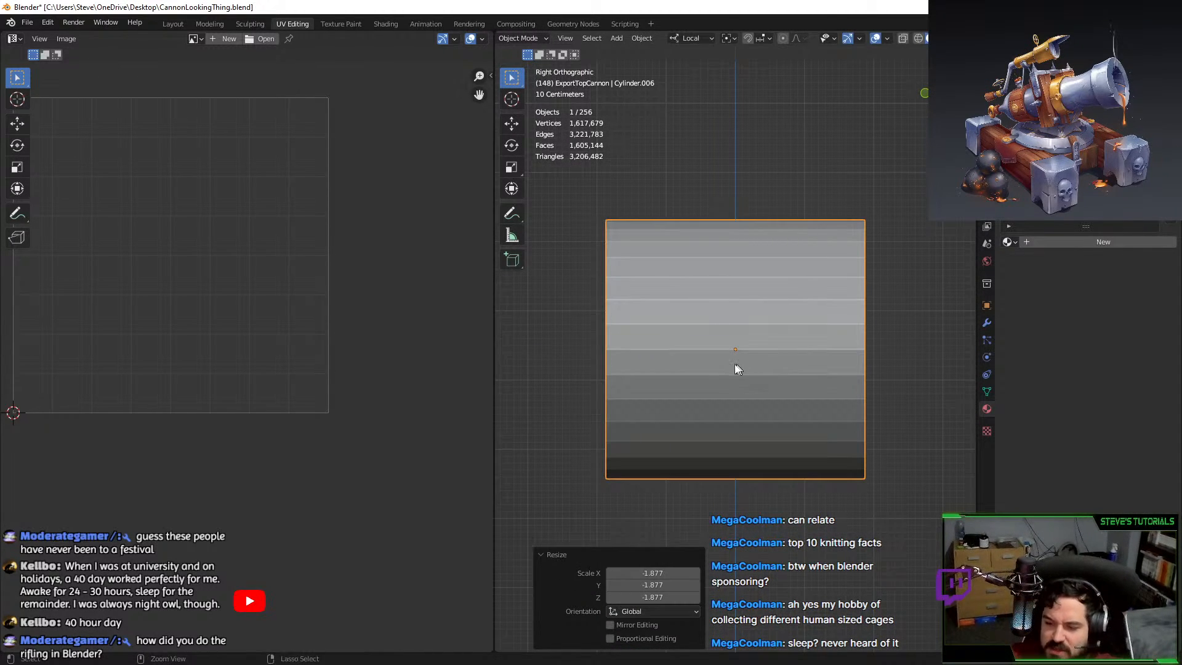
pyautogui.hotkey('ctrl', 'z')
pyautogui.press('s')
pyautogui.click(774, 359)
pyautogui.press('s')
pyautogui.press('z')
pyautogui.press('z')
pyautogui.click(880, 363)
pyautogui.moveTo(770, 368); pyautogui.dragTo(863, 358, button='middle')
# Squash the cylinder to 0.66 along its local Z axis.
pyautogui.press('s')
pyautogui.press('z')
pyautogui.press('z')
pyautogui.click(818, 352)
pyautogui.scroll(-2, 804, 360)
pyautogui.press('s')
pyautogui.press('z')
pyautogui.press('z')
pyautogui.click(818, 326)
pyautogui.moveTo(817, 327); pyautogui.dragTo(832, 331, button='middle')
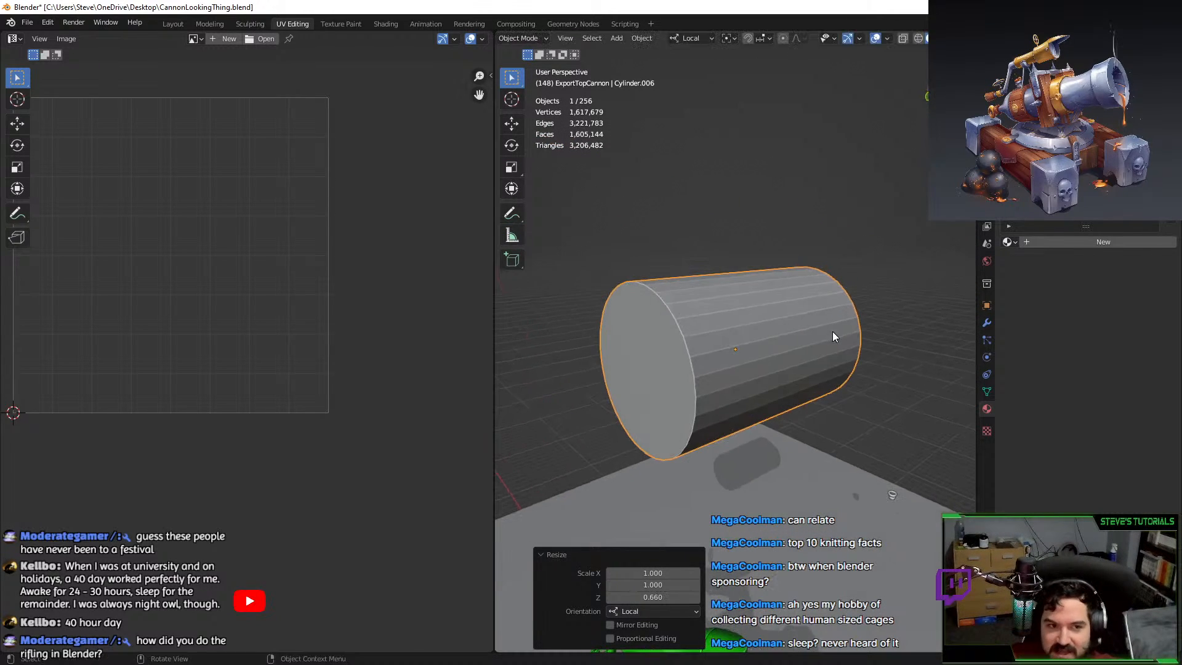
pyautogui.scroll(1, 824, 336)
# Apply all transforms to the cylinder and enter Edit Mode.
pyautogui.hotkey('ctrl', 'a')
pyautogui.click(817, 336)
pyautogui.scroll(1, 755, 340)
pyautogui.press('Tab')
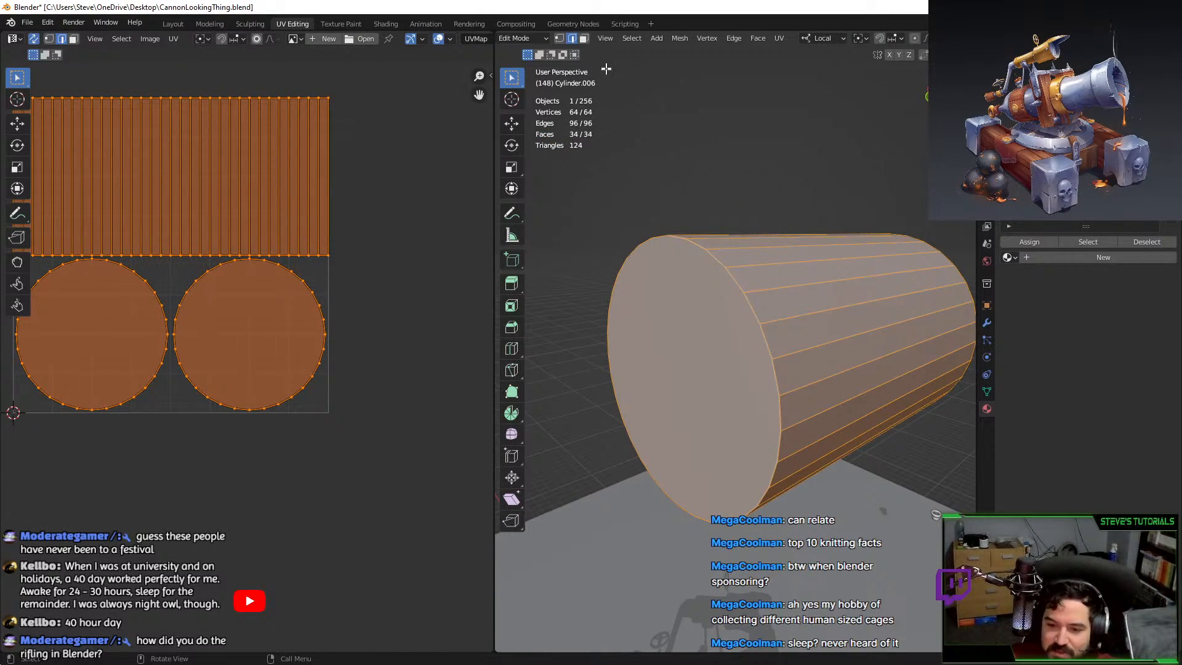
# Inset the cylinder's front cap face to a smaller inner face.
pyautogui.click(584, 39)
pyautogui.click(702, 351)
pyautogui.press('e')
pyautogui.rightClick(784, 282)
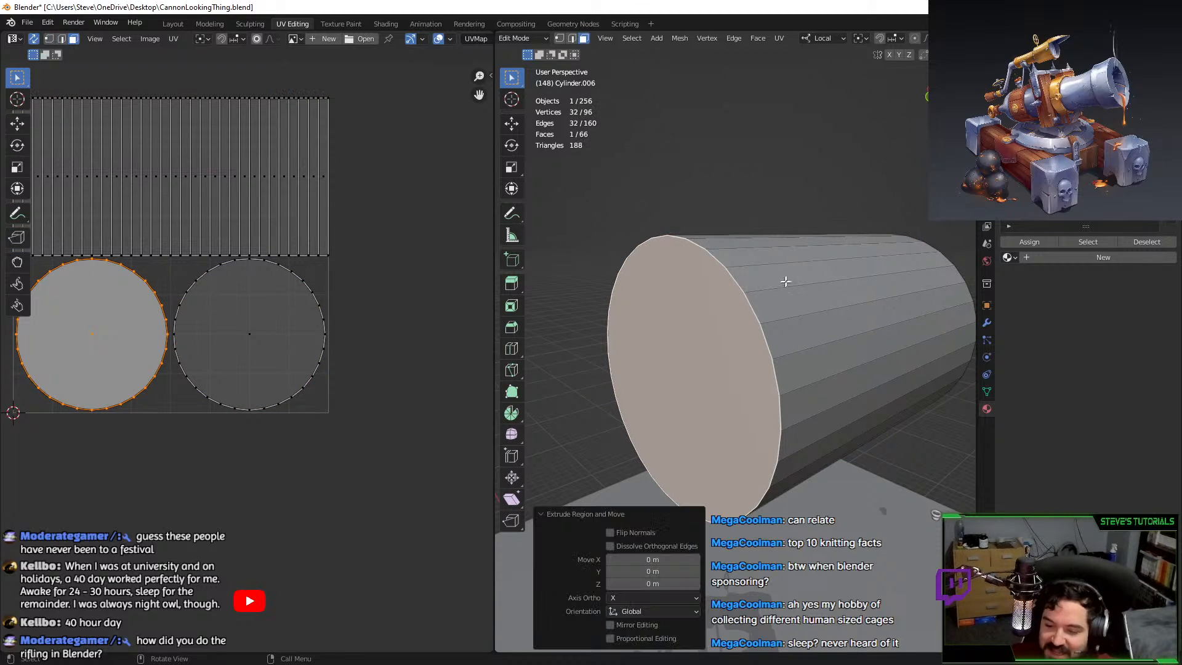
pyautogui.press('s')
pyautogui.click(805, 263)
# Extrude the inner face 4.4776 m into the cylinder and rotate it about 95° to twist the bore.
pyautogui.press('e')
pyautogui.click(751, 271)
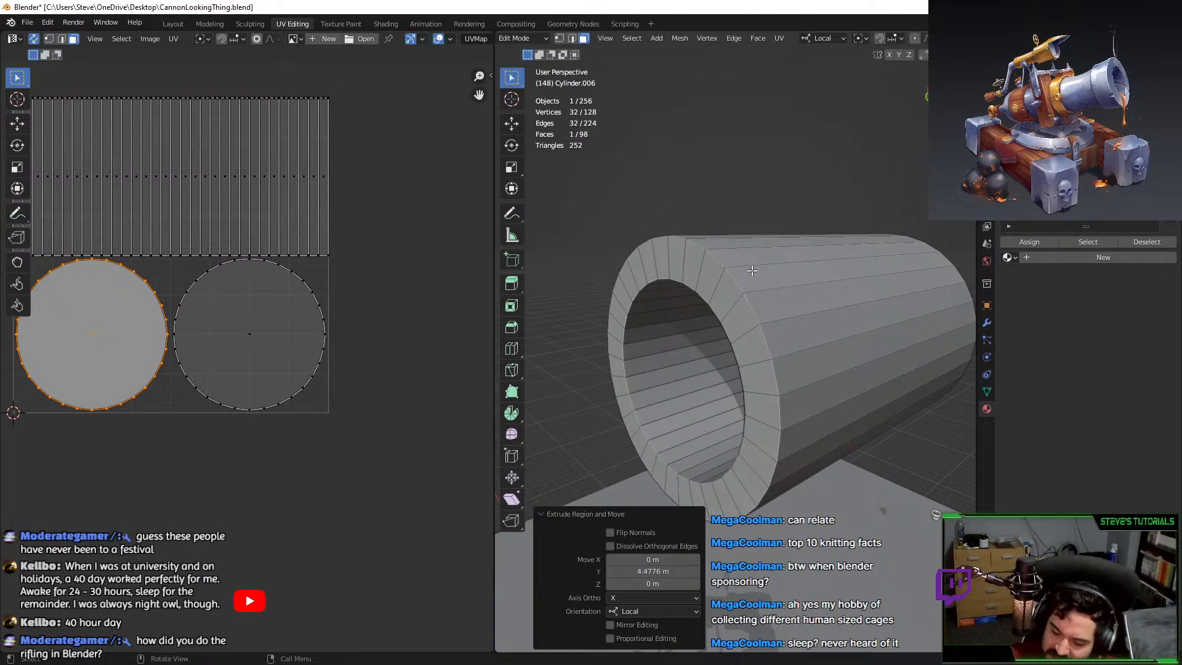
pyautogui.press('KP_1')
pyautogui.press('r')
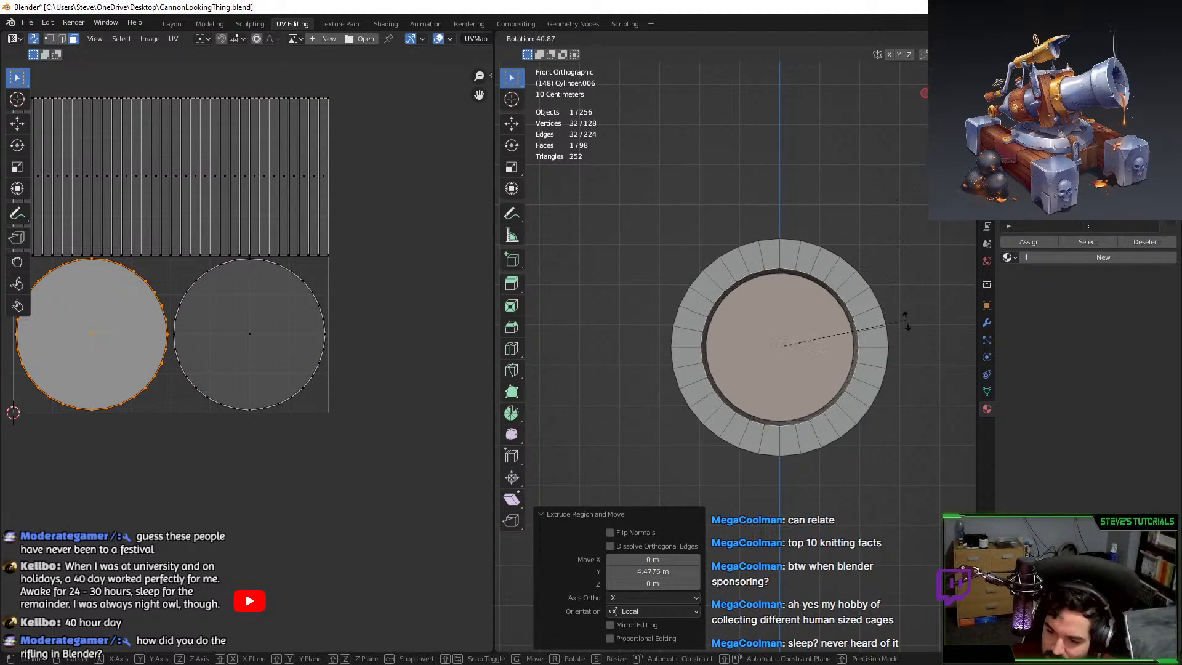
pyautogui.rightClick(892, 292)
pyautogui.press('r')
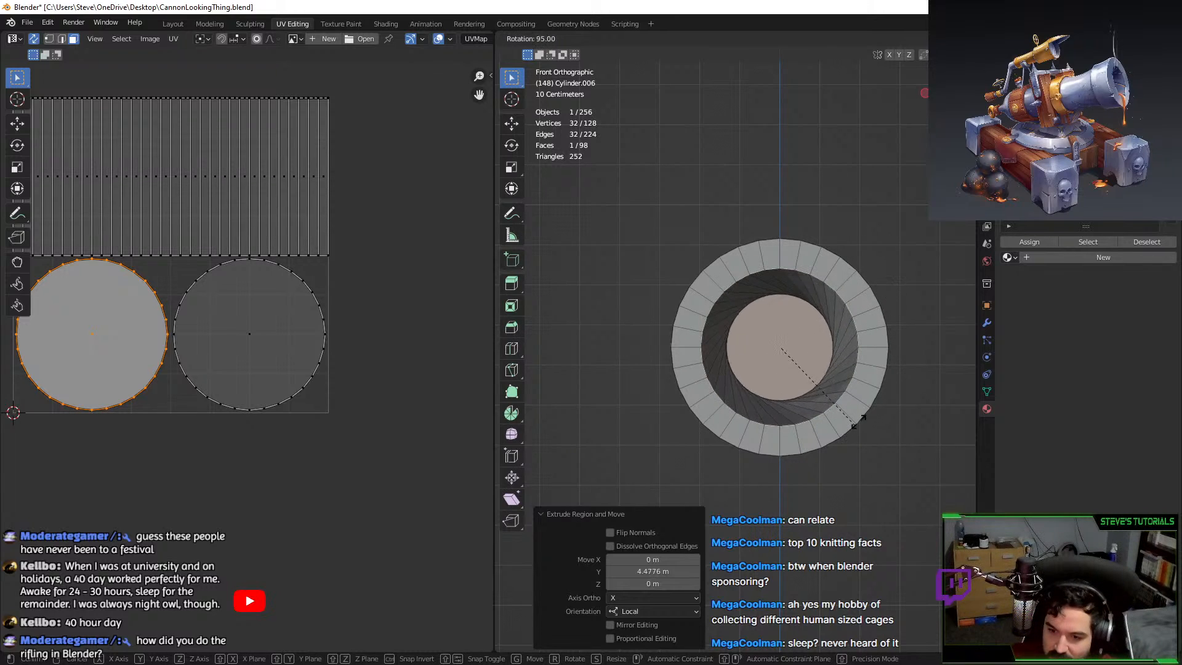
pyautogui.click(896, 327)
# Leave Edit Mode to inspect the twisted bore, then return to mesh editing.
pyautogui.press('Tab')
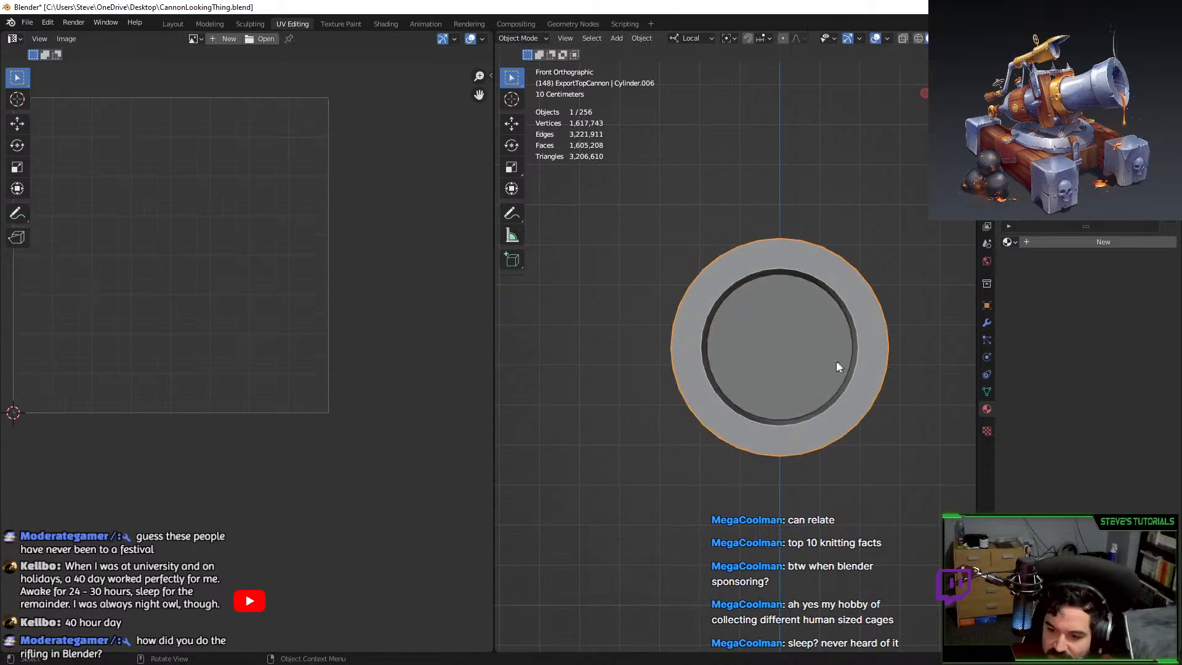
pyautogui.moveTo(836, 360); pyautogui.dragTo(752, 282, button='middle')
pyautogui.scroll(2, 746, 332)
pyautogui.press('Tab')
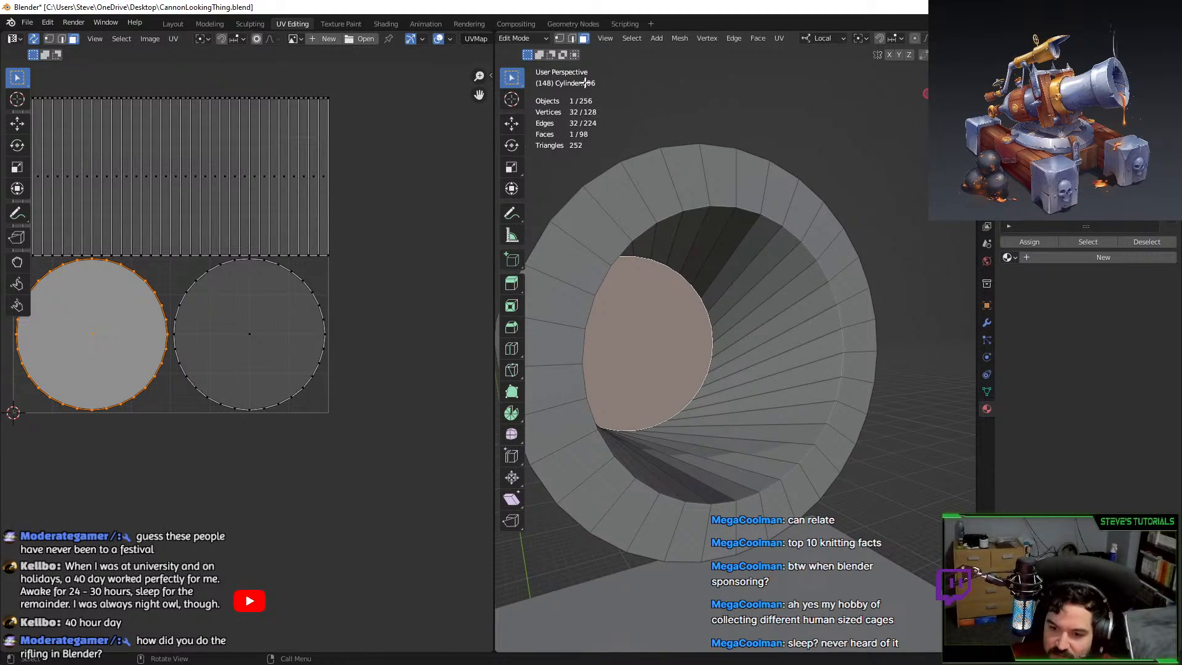
# Start selecting edges inside the bore in edge mode, cancelling an early bevel.
pyautogui.click(574, 40)
pyautogui.click(819, 345)
pyautogui.hotkey('ctrl', 'b')
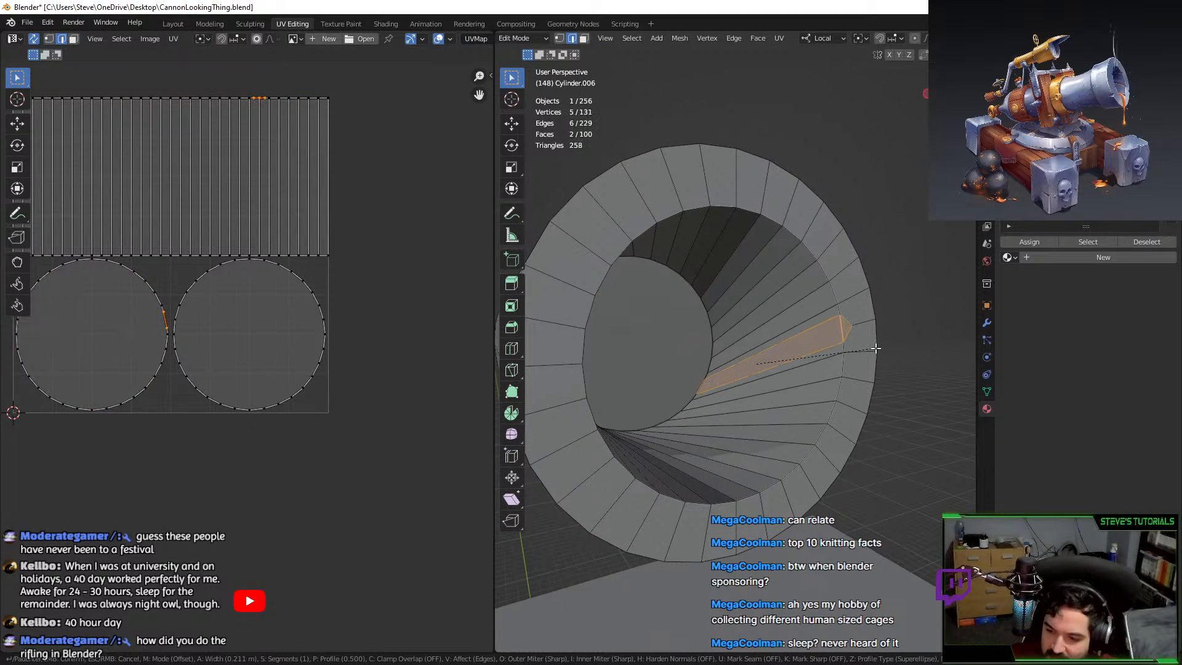
pyautogui.rightClick(872, 349)
pyautogui.keyDown('alt'); pyautogui.keyDown('shift'); pyautogui.click(775, 262); pyautogui.keyUp('shift'); pyautogui.keyUp('alt')
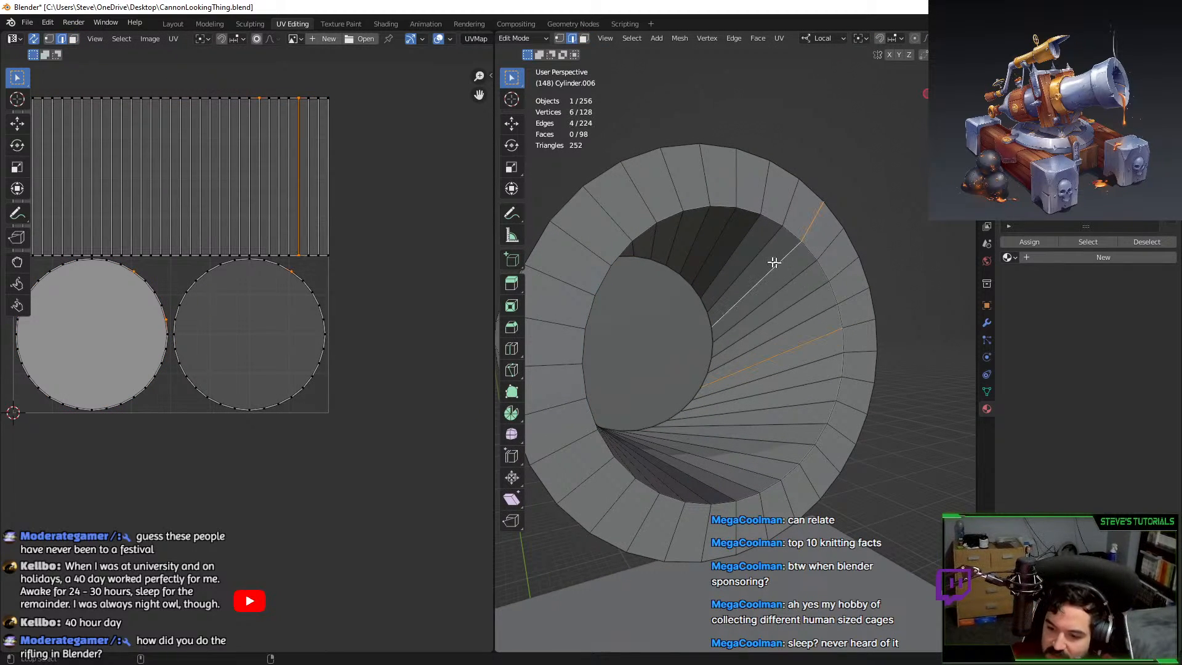
pyautogui.keyDown('alt'); pyautogui.keyDown('shift'); pyautogui.click(704, 233); pyautogui.keyUp('shift'); pyautogui.keyUp('alt')
pyautogui.moveTo(704, 234); pyautogui.dragTo(691, 190, button='middle')
# Add more spiral edges around the bore walls to the selection.
pyautogui.click(712, 200)
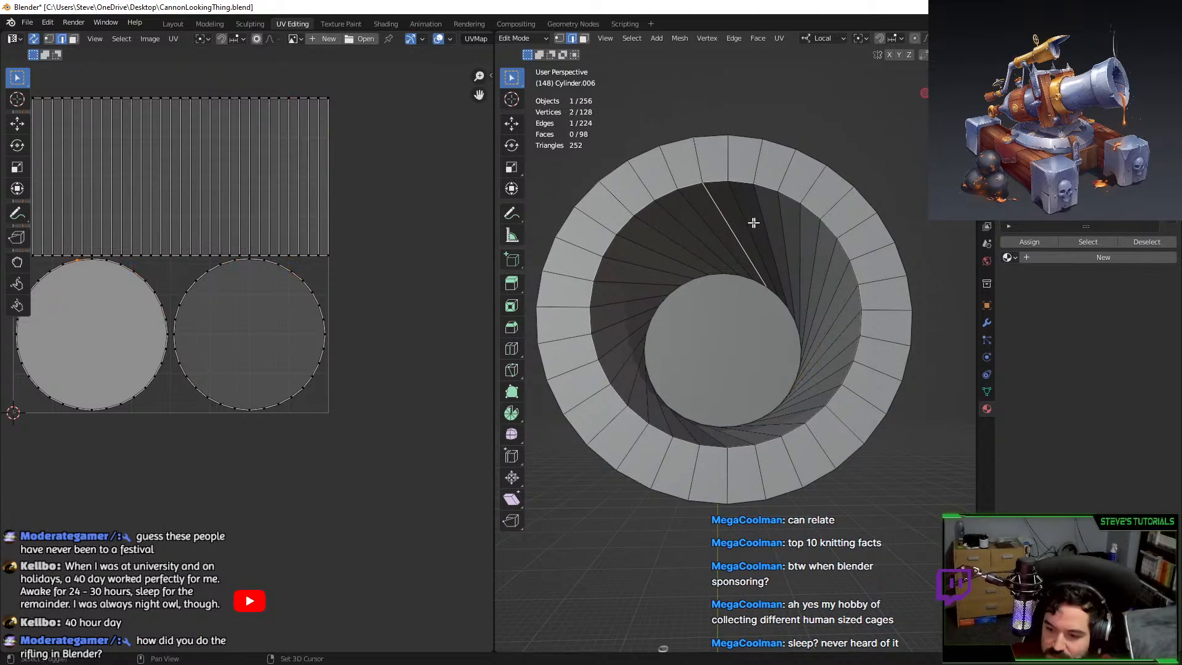
pyautogui.keyDown('alt'); pyautogui.keyDown('shift'); pyautogui.click(839, 312); pyautogui.keyUp('shift'); pyautogui.keyUp('alt')
pyautogui.moveTo(849, 311); pyautogui.dragTo(834, 349, button='middle')
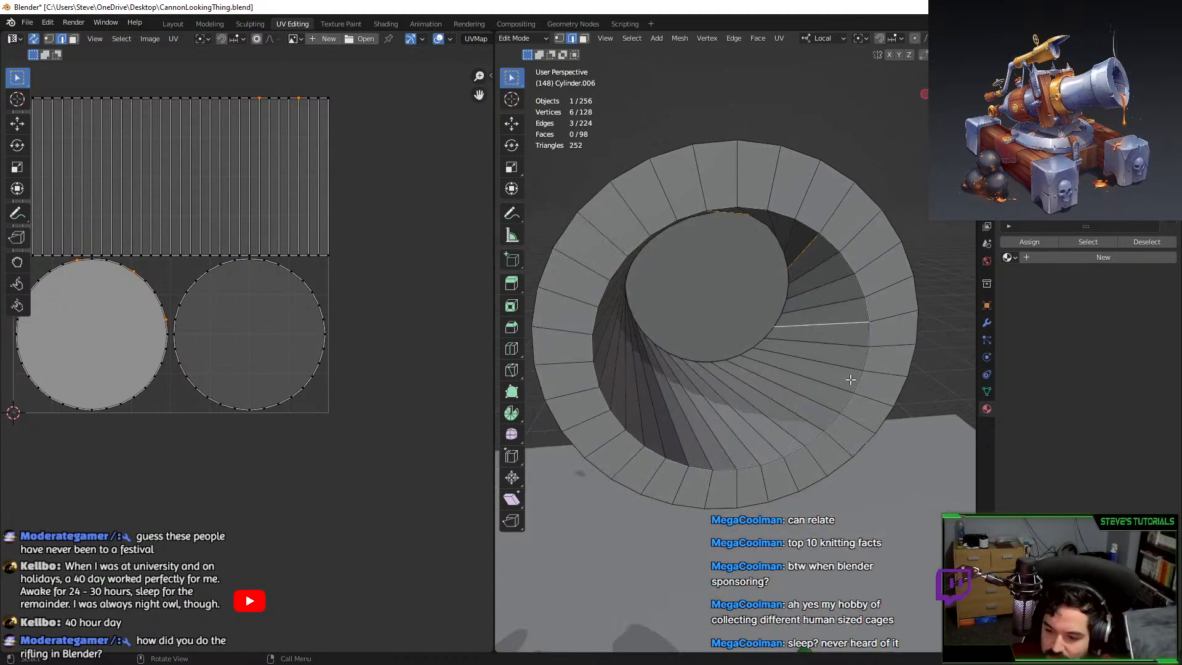
pyautogui.keyDown('alt'); pyautogui.keyDown('shift'); pyautogui.click(796, 399); pyautogui.keyUp('shift'); pyautogui.keyUp('alt')
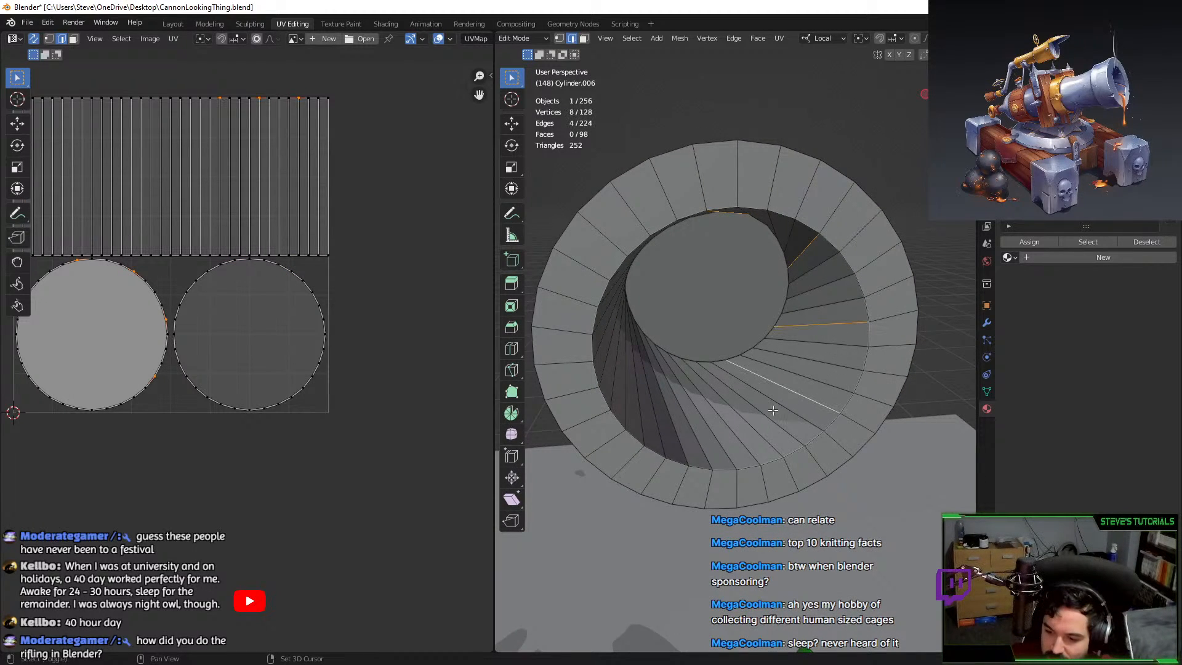
pyautogui.keyDown('alt'); pyautogui.keyDown('shift'); pyautogui.click(730, 427); pyautogui.keyUp('shift'); pyautogui.keyUp('alt')
pyautogui.moveTo(643, 427); pyautogui.dragTo(651, 417, button='middle')
pyautogui.keyDown('alt'); pyautogui.keyDown('shift'); pyautogui.click(653, 381); pyautogui.keyUp('shift'); pyautogui.keyUp('alt')
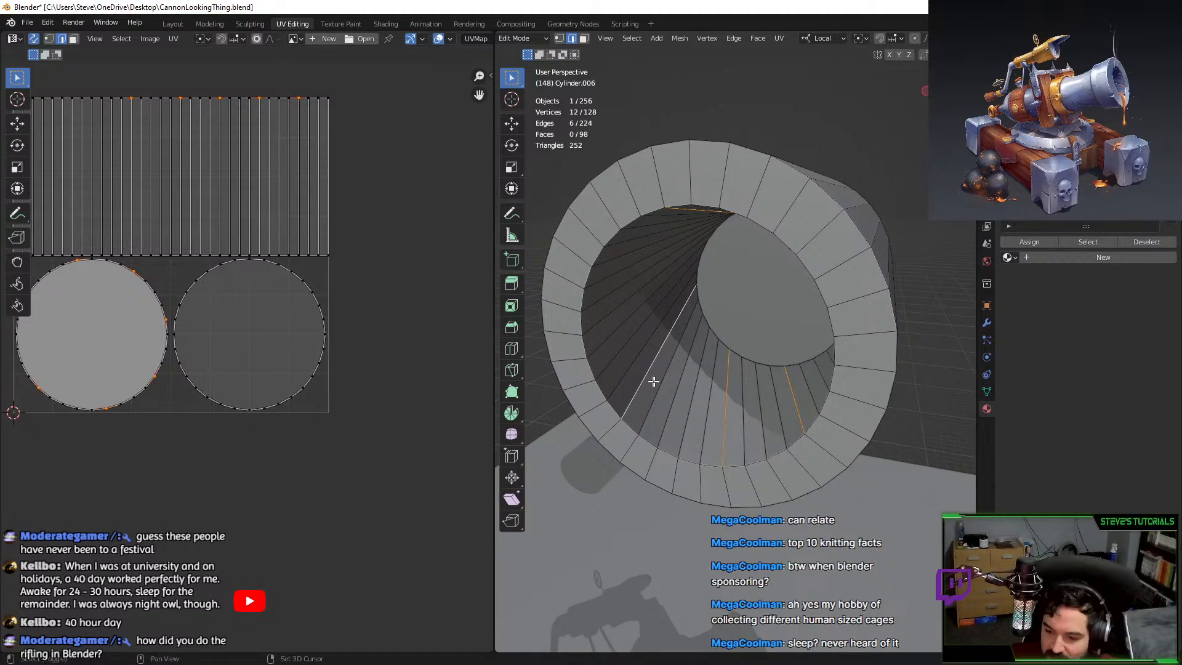
pyautogui.scroll(-1, 653, 381)
pyautogui.scroll(-2, 655, 387)
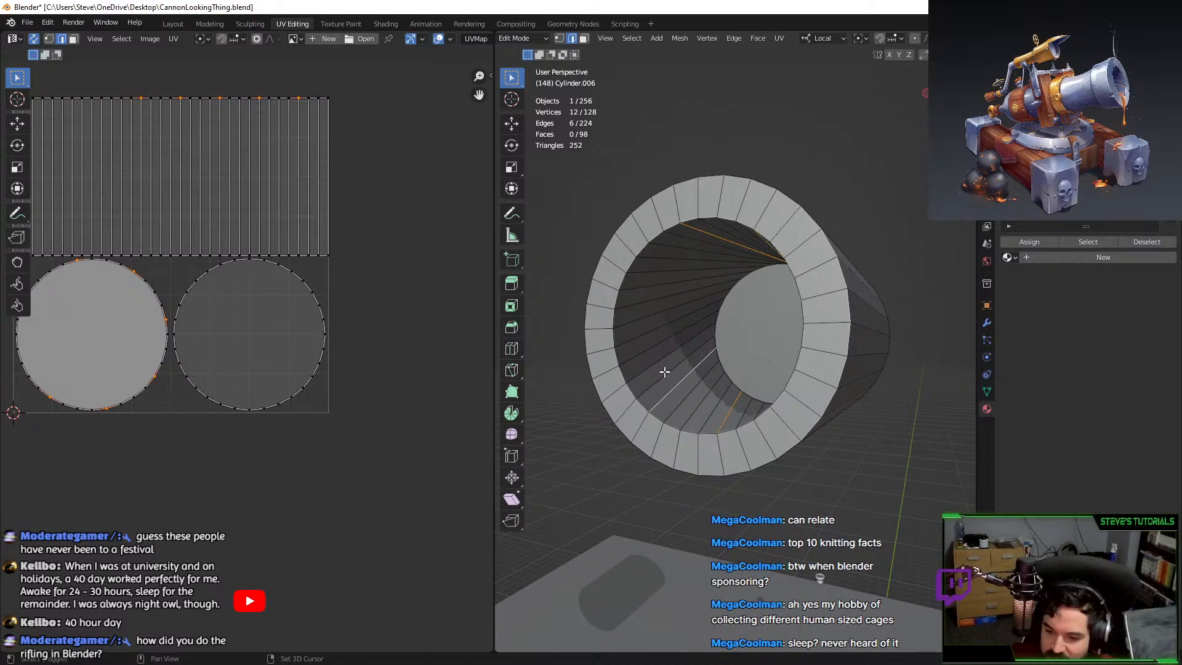
pyautogui.keyDown('alt'); pyautogui.keyDown('shift'); pyautogui.click(661, 332); pyautogui.keyUp('shift'); pyautogui.keyUp('alt')
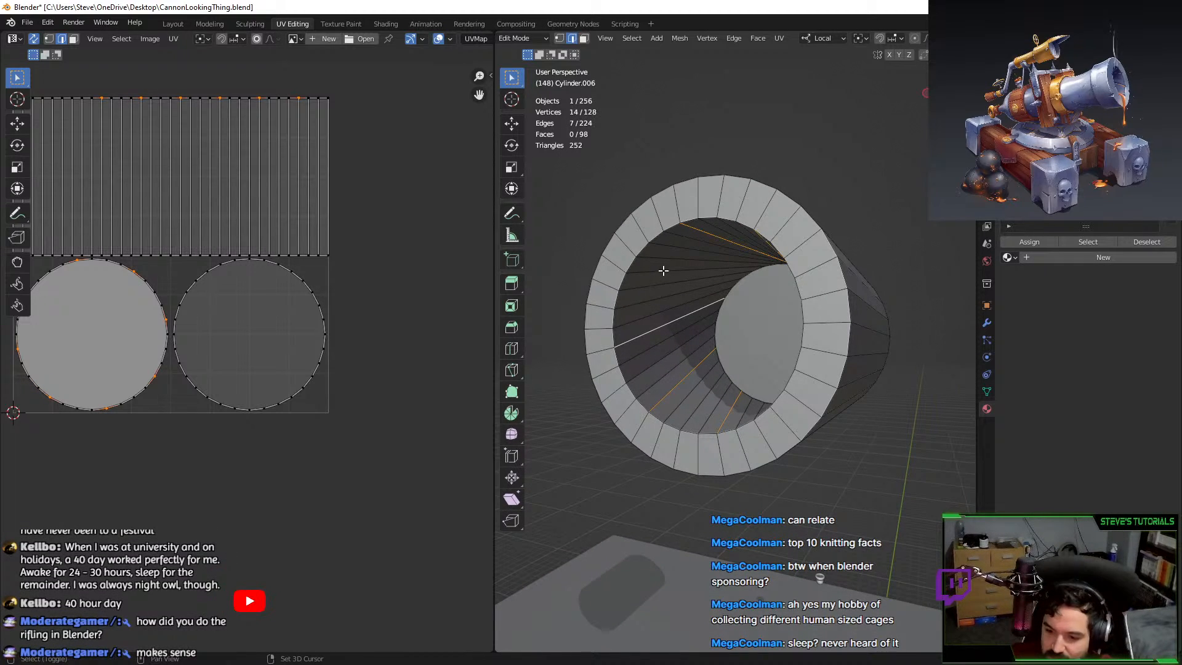
pyautogui.moveTo(663, 271); pyautogui.dragTo(714, 258, button='middle')
pyautogui.keyDown('alt'); pyautogui.keyDown('shift'); pyautogui.click(792, 301); pyautogui.keyUp('shift'); pyautogui.keyUp('alt')
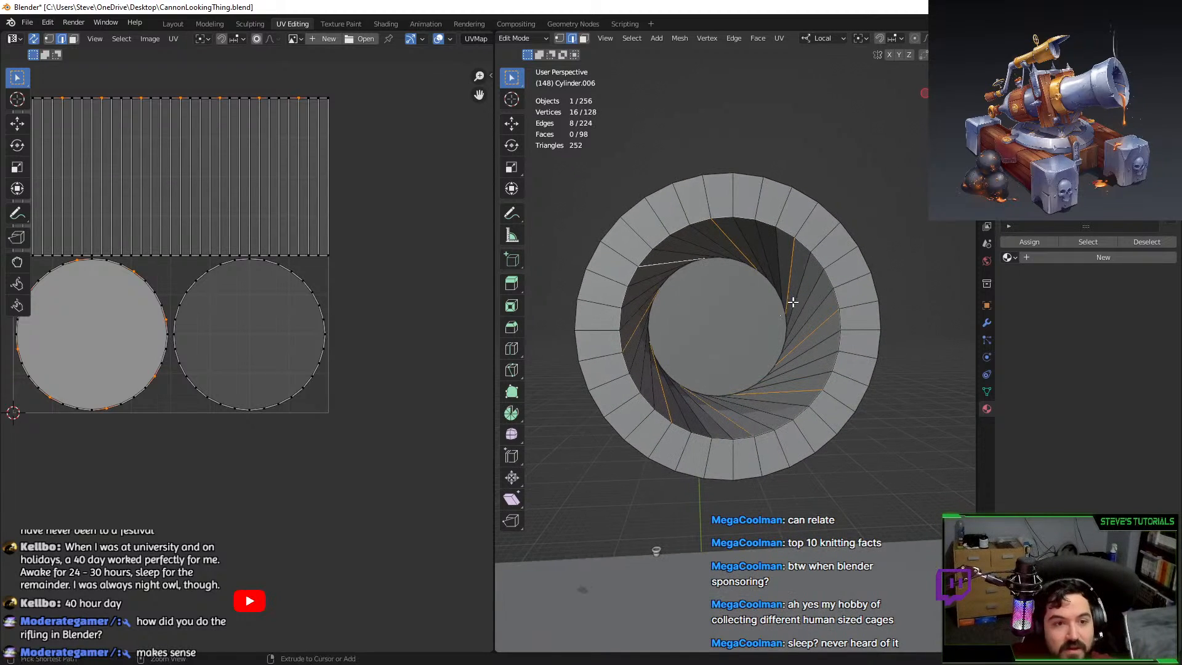
# Bevel the selected bore edges at 0.277 m and extrude the bevelled strips.
pyautogui.hotkey('ctrl', 'b')
pyautogui.click(806, 310)
pyautogui.hotkey('alt', 'e')
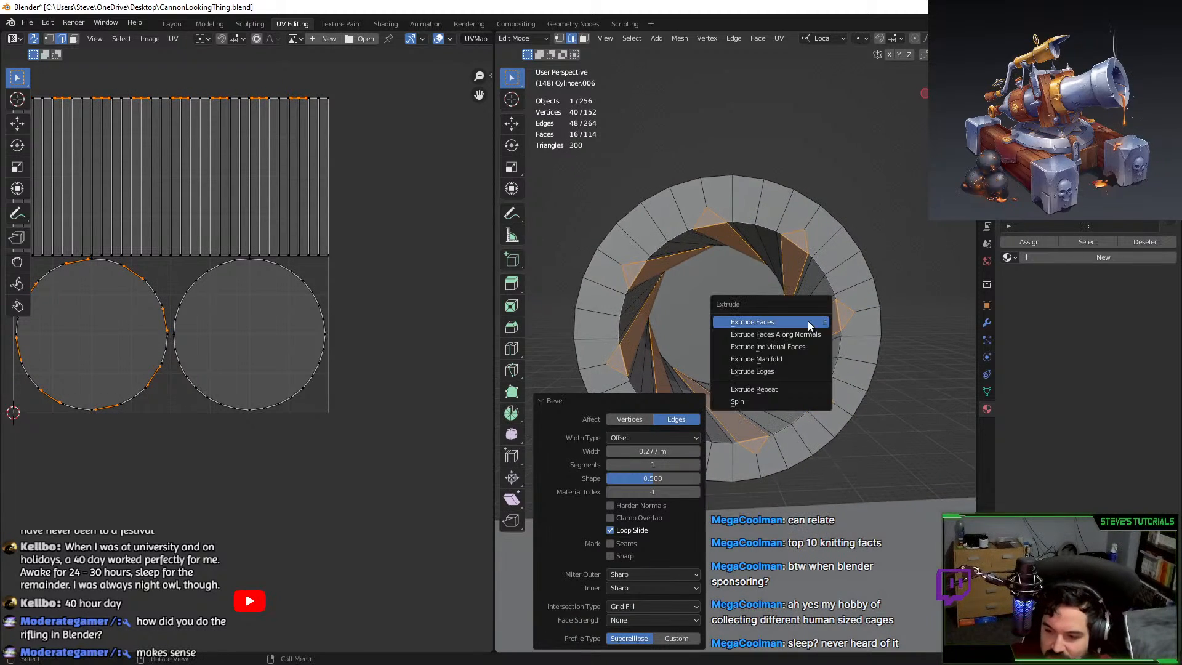
pyautogui.click(808, 322)
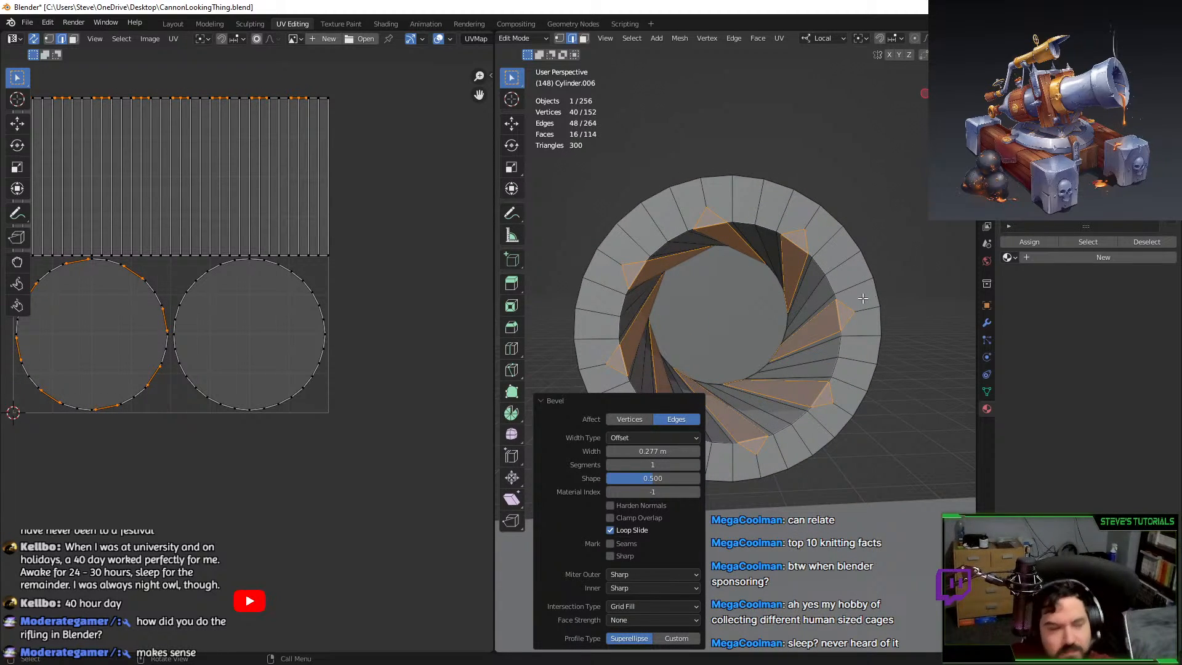
# Delete the bevelled faces, then undo that deletion.
pyautogui.press('x')
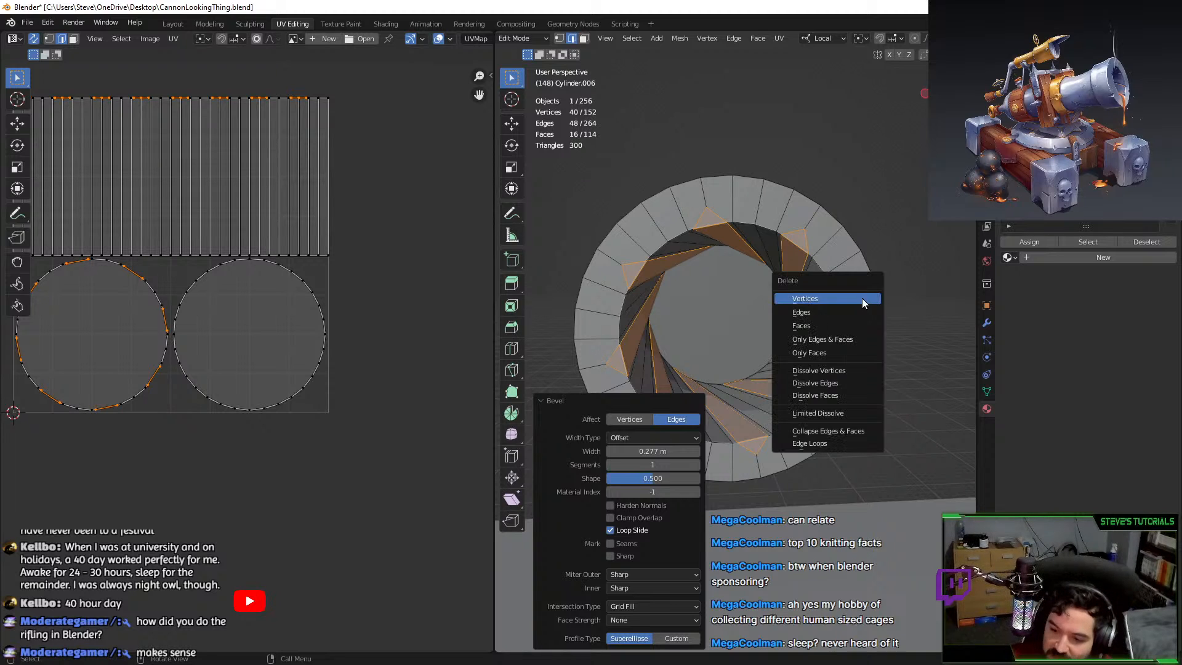
pyautogui.click(831, 325)
pyautogui.moveTo(830, 325)
pyautogui.mouseDown(button='middle')
pyautogui.moveTo(877, 327)
pyautogui.moveTo(833, 340)
pyautogui.mouseUp(button='middle')
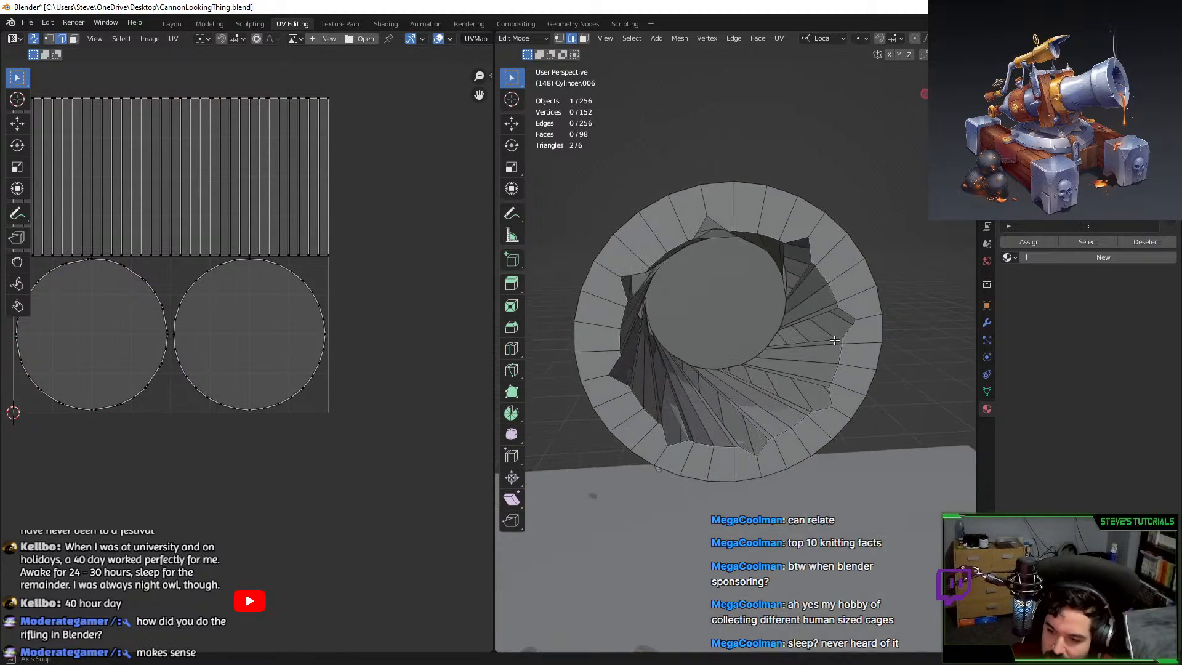
pyautogui.hotkey('ctrl', 'z')
pyautogui.hotkey('alt', 'w')
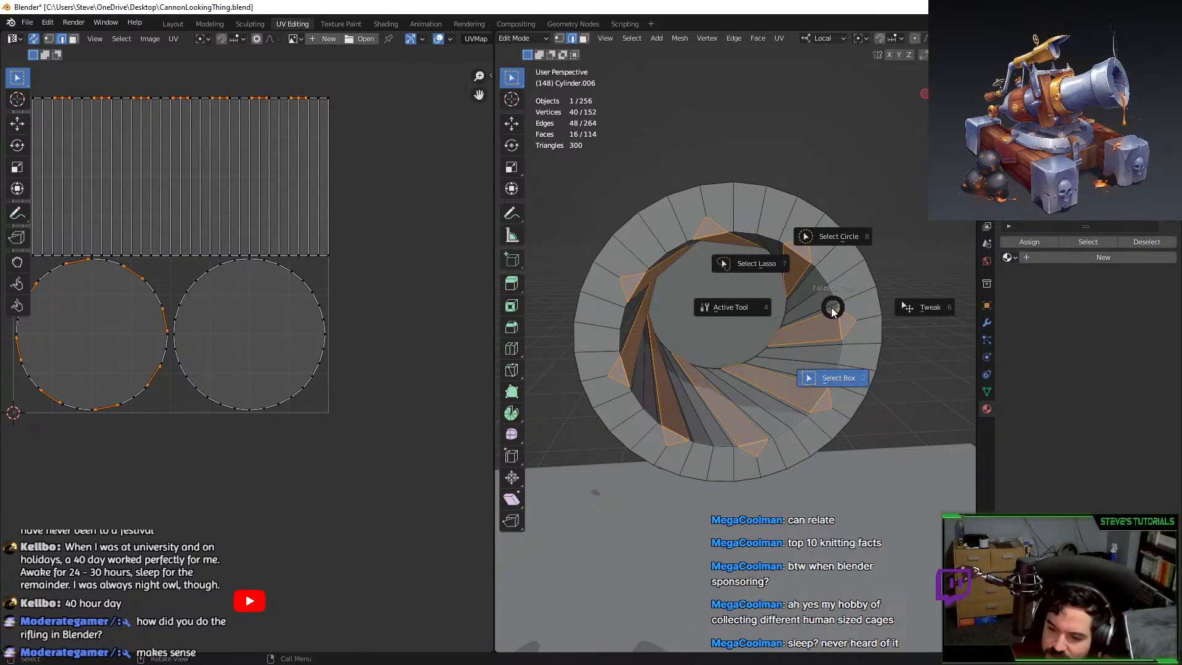
pyautogui.press('Escape')
pyautogui.moveTo(817, 297); pyautogui.dragTo(825, 269, button='middle')
# Remove the 16 bevelled strip faces, leaving open spiral slots in the bore.
pyautogui.hotkey('alt', 'e')
pyautogui.click(821, 278)
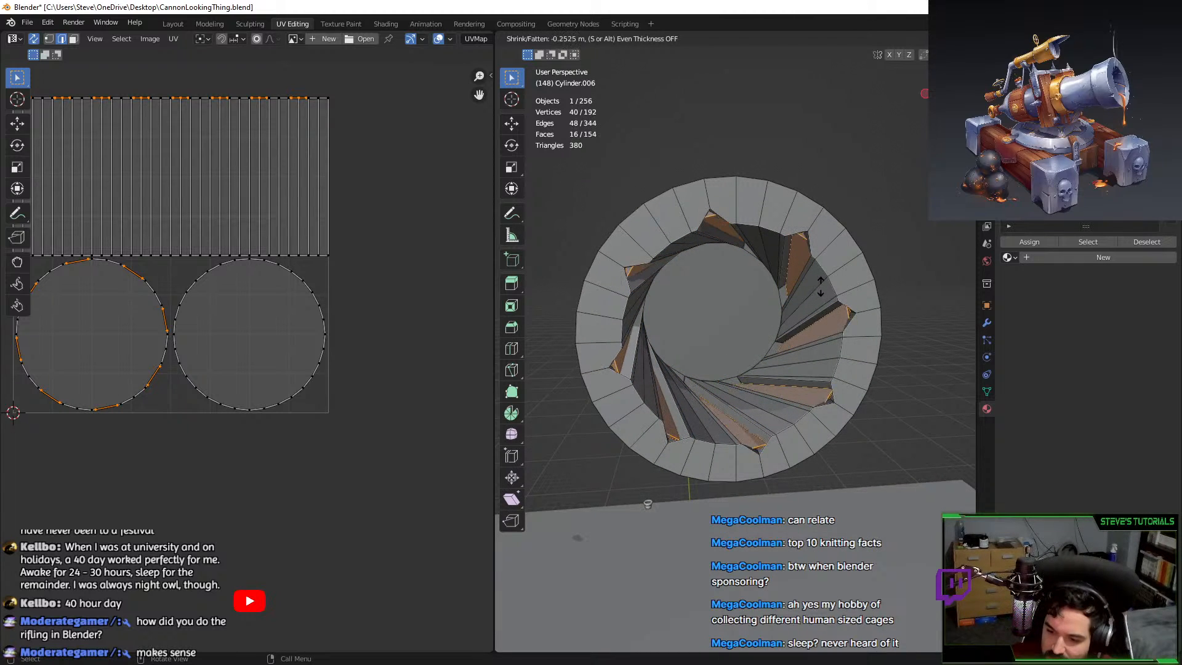
pyautogui.rightClick(819, 287)
pyautogui.hotkey('ctrl', 'z')
pyautogui.moveTo(807, 303)
pyautogui.mouseDown(button='middle')
pyautogui.moveTo(804, 330)
pyautogui.moveTo(812, 304)
pyautogui.mouseUp(button='middle')
pyautogui.scroll(1, 805, 331)
pyautogui.press('x')
pyautogui.click(819, 311)
pyautogui.scroll(1, 811, 304)
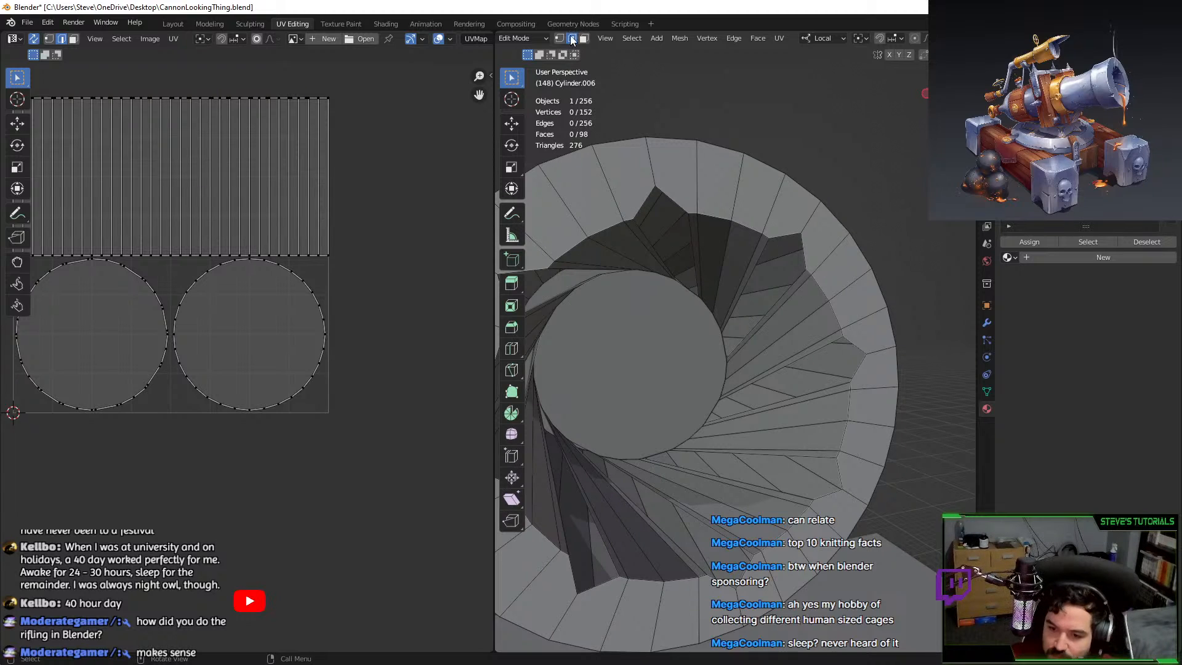
# Select the first run of bore edges, undoing two mistaken picks along the way.
pyautogui.keyDown('shift'); pyautogui.click(688, 237); pyautogui.keyUp('shift')
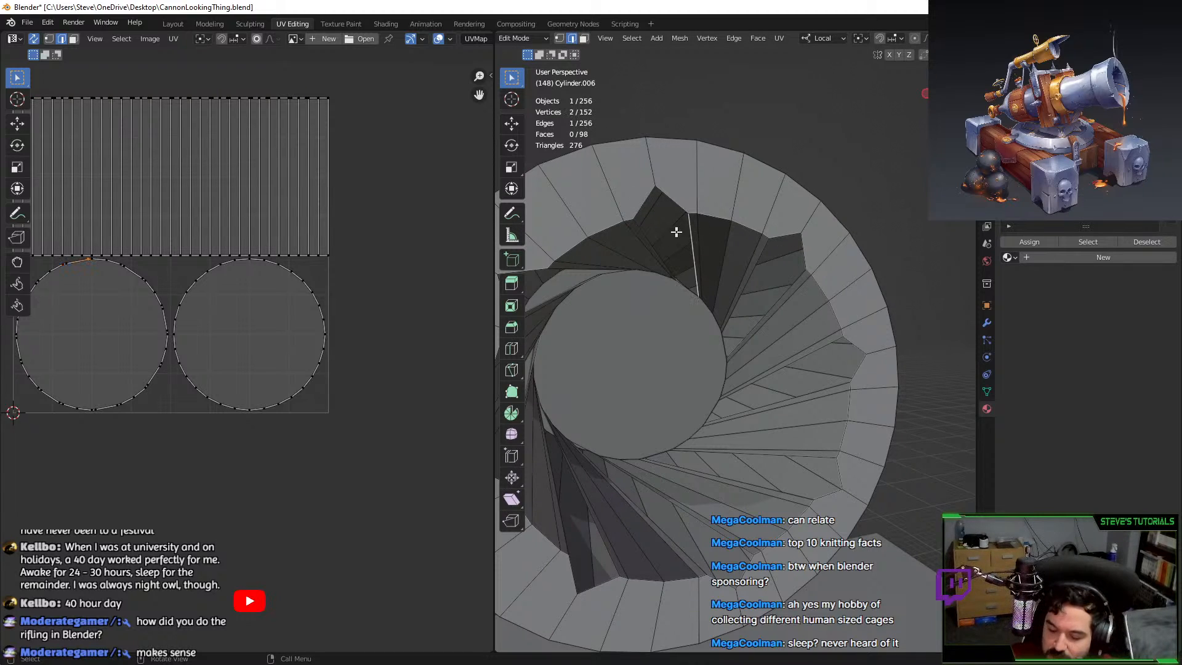
pyautogui.keyDown('shift'); pyautogui.click(643, 232); pyautogui.keyUp('shift')
pyautogui.keyDown('shift'); pyautogui.click(757, 258); pyautogui.keyUp('shift')
pyautogui.keyDown('shift'); pyautogui.click(783, 288); pyautogui.keyUp('shift')
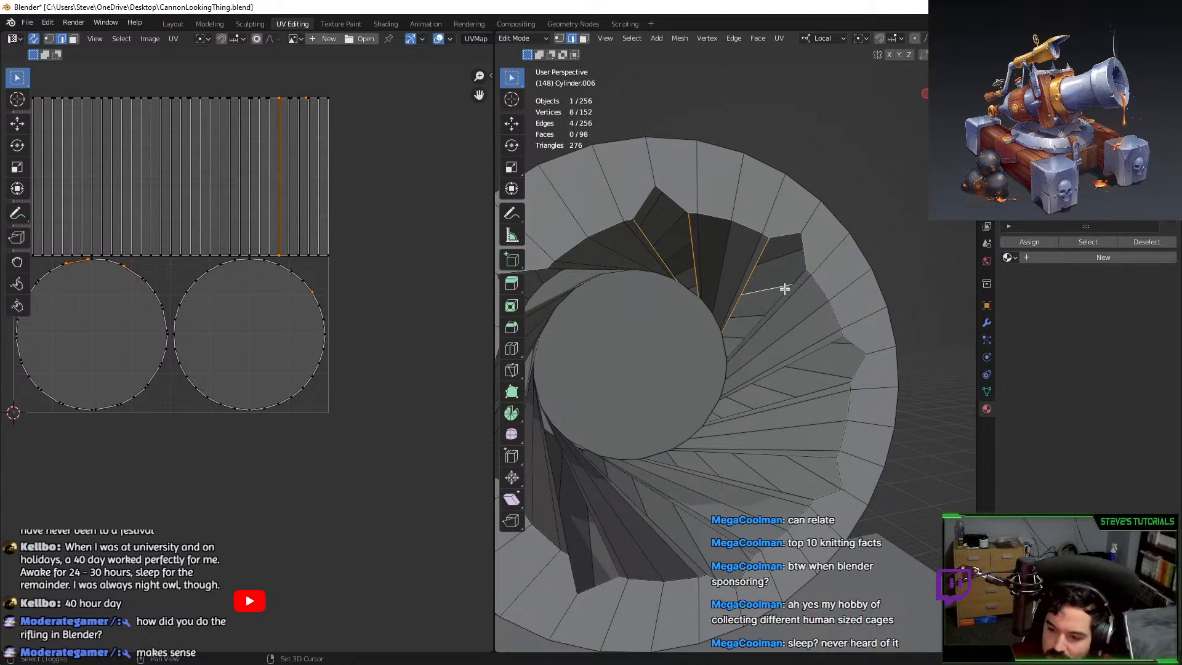
pyautogui.keyDown('shift'); pyautogui.click(823, 341); pyautogui.keyUp('shift')
pyautogui.hotkey('ctrl', 'z')
pyautogui.hotkey('ctrl', 'z')
pyautogui.keyDown('shift'); pyautogui.click(795, 294); pyautogui.keyUp('shift')
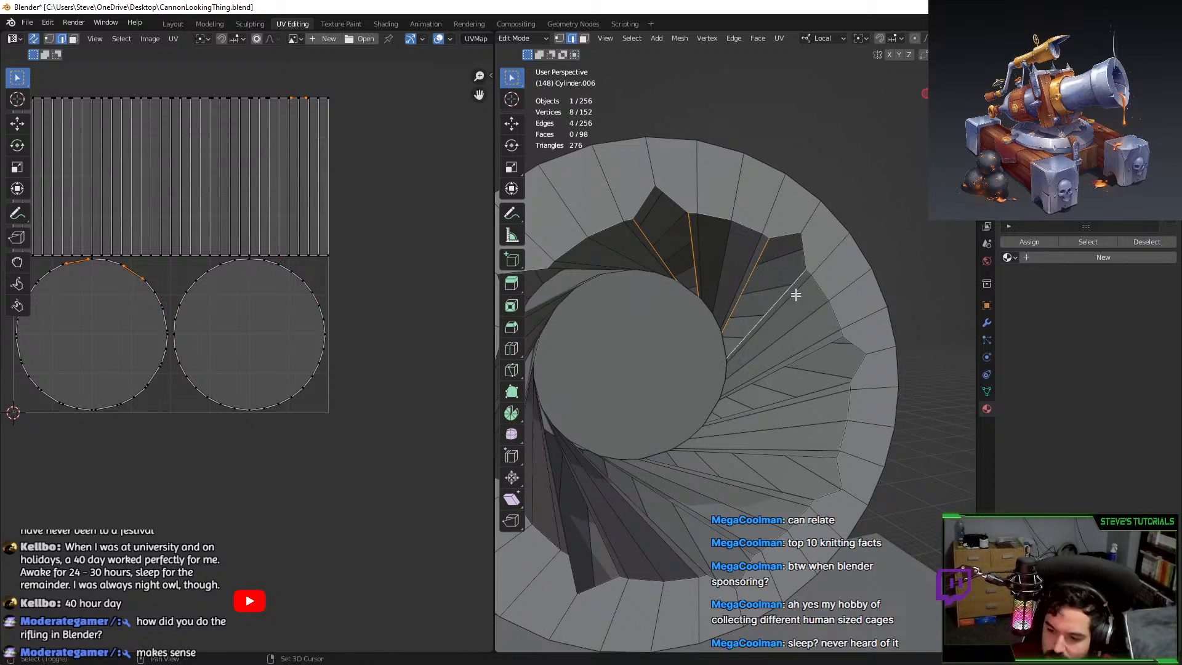
pyautogui.keyDown('shift'); pyautogui.click(817, 350); pyautogui.keyUp('shift')
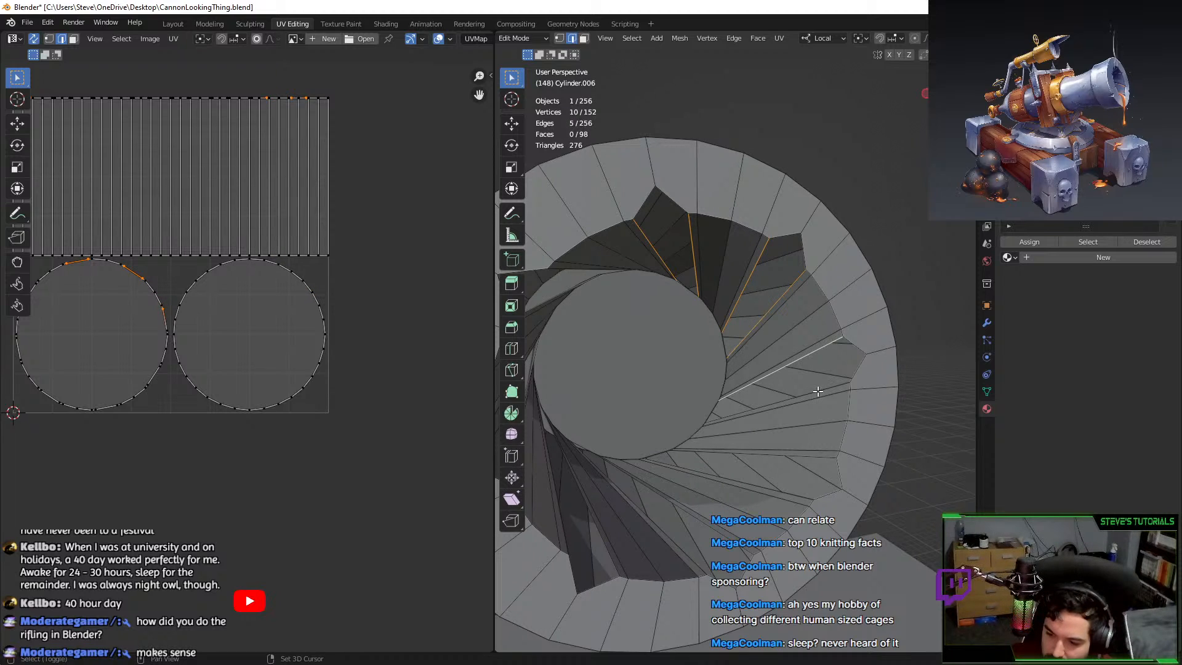
pyautogui.keyDown('shift'); pyautogui.click(817, 391); pyautogui.keyUp('shift')
pyautogui.keyDown('shift'); pyautogui.click(790, 457); pyautogui.keyUp('shift')
pyautogui.keyDown('shift'); pyautogui.click(768, 490); pyautogui.keyUp('shift')
# Add the remaining bore edges from down the barrel, sixteen rifling edges in total.
pyautogui.moveTo(768, 490); pyautogui.dragTo(698, 535, button='middle')
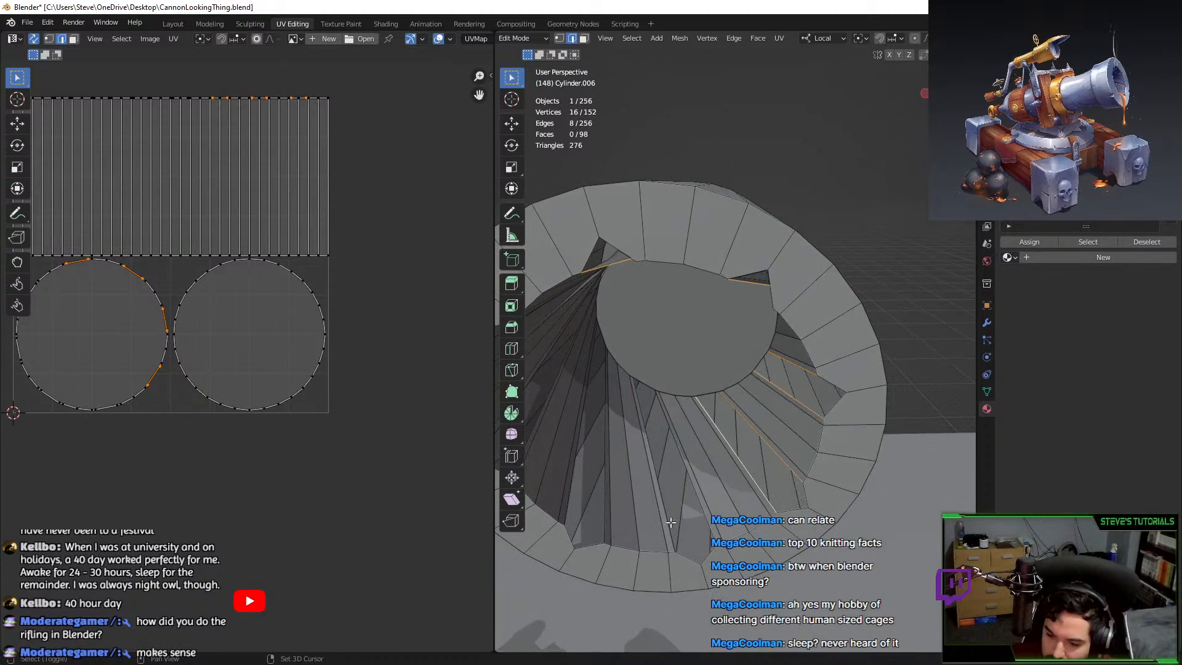
pyautogui.keyDown('shift'); pyautogui.click(670, 522); pyautogui.keyUp('shift')
pyautogui.keyDown('shift'); pyautogui.click(694, 513); pyautogui.keyUp('shift')
pyautogui.keyDown('shift'); pyautogui.click(607, 494); pyautogui.keyUp('shift')
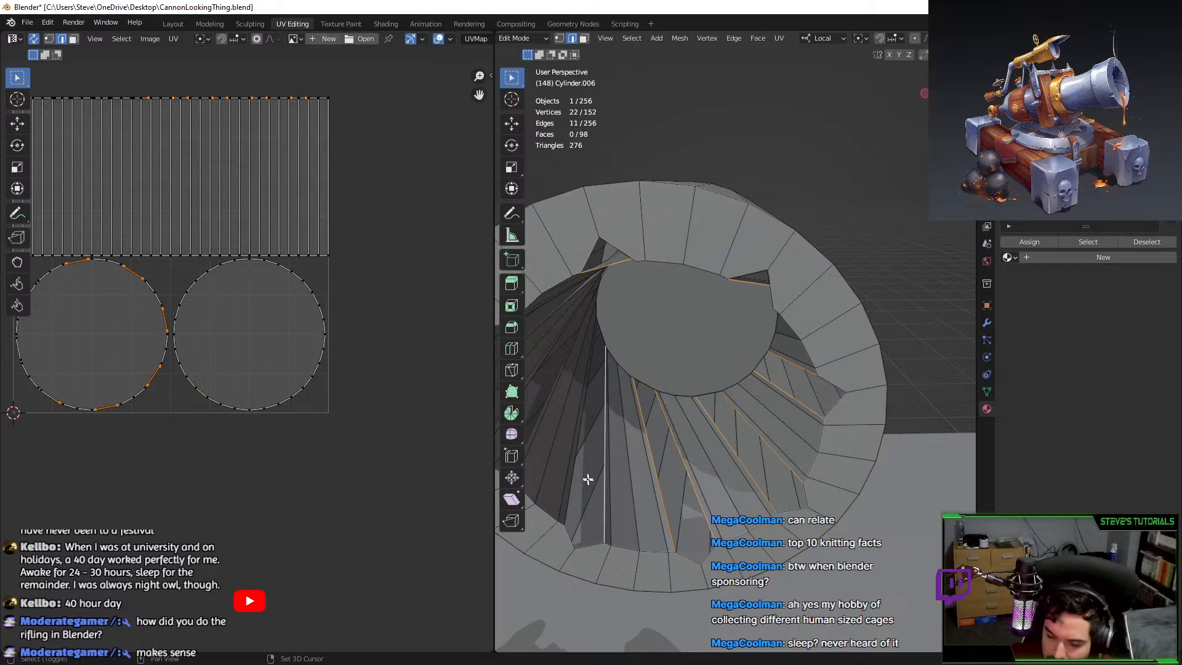
pyautogui.moveTo(573, 471); pyautogui.dragTo(611, 335, button='middle')
pyautogui.keyDown('shift'); pyautogui.click(586, 386); pyautogui.keyUp('shift')
pyautogui.keyDown('shift'); pyautogui.click(606, 422); pyautogui.keyUp('shift')
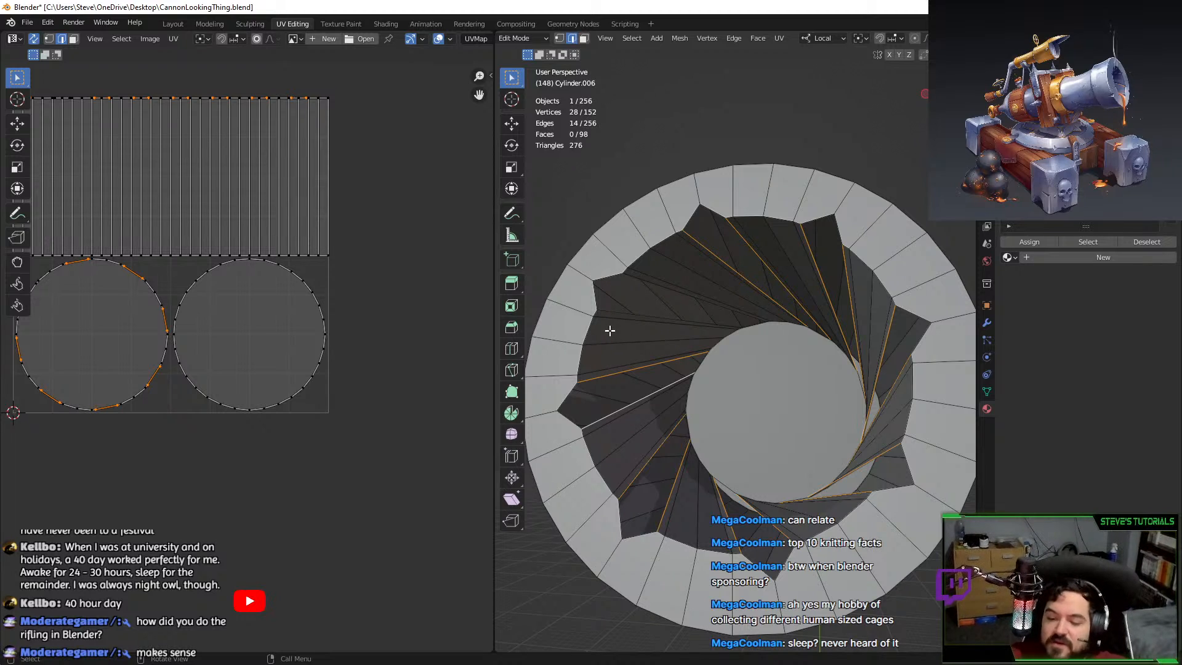
pyautogui.keyDown('shift'); pyautogui.click(602, 312); pyautogui.keyUp('shift')
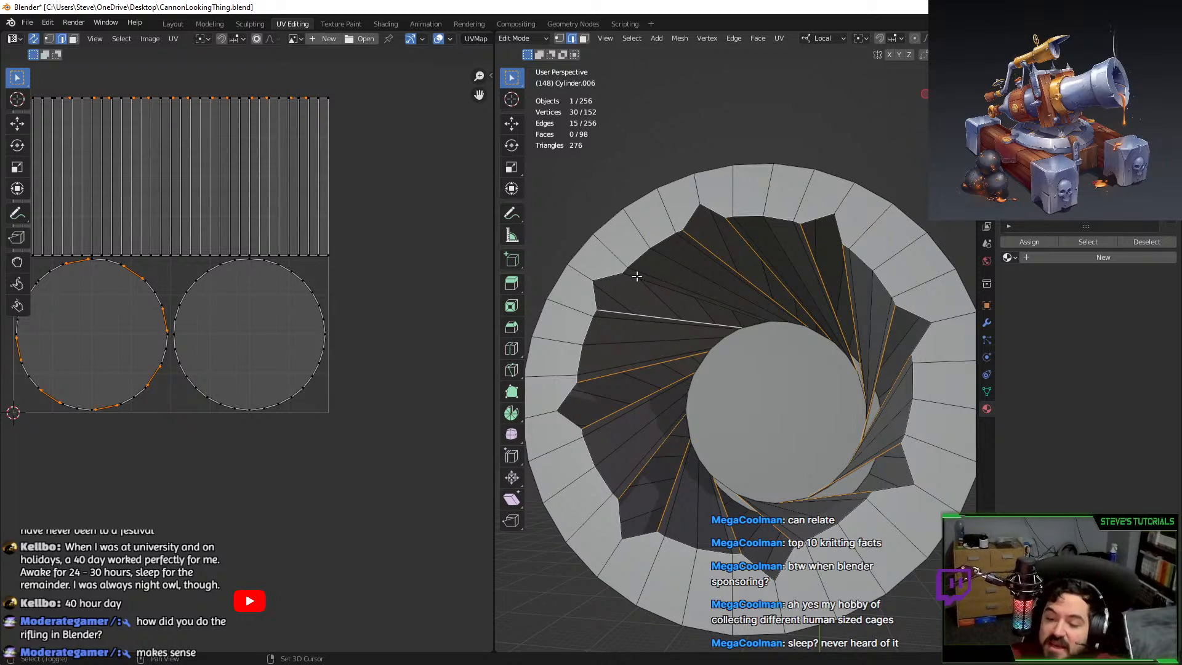
pyautogui.keyDown('shift'); pyautogui.click(637, 276); pyautogui.keyUp('shift')
pyautogui.moveTo(637, 276); pyautogui.dragTo(714, 354, button='middle')
# Extrude the rifling edges in place and scale them outward to 1.146, excluding Y.
pyautogui.press('e')
pyautogui.rightClick(727, 355)
pyautogui.press('s')
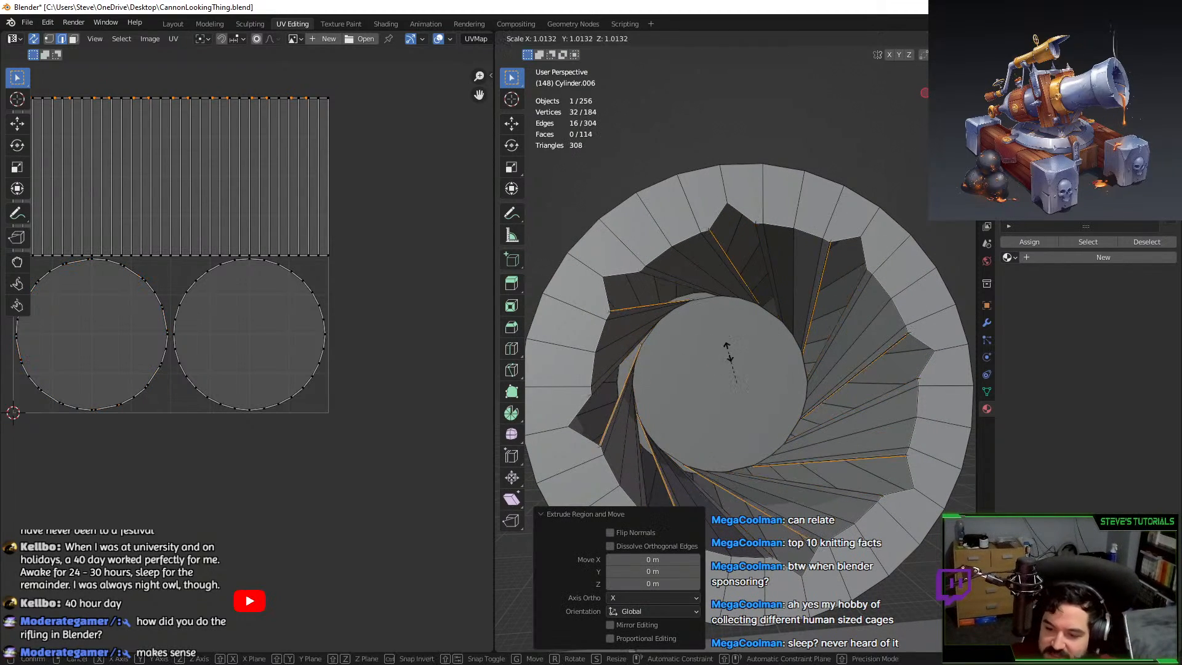
pyautogui.hotkey('shift', 'x')
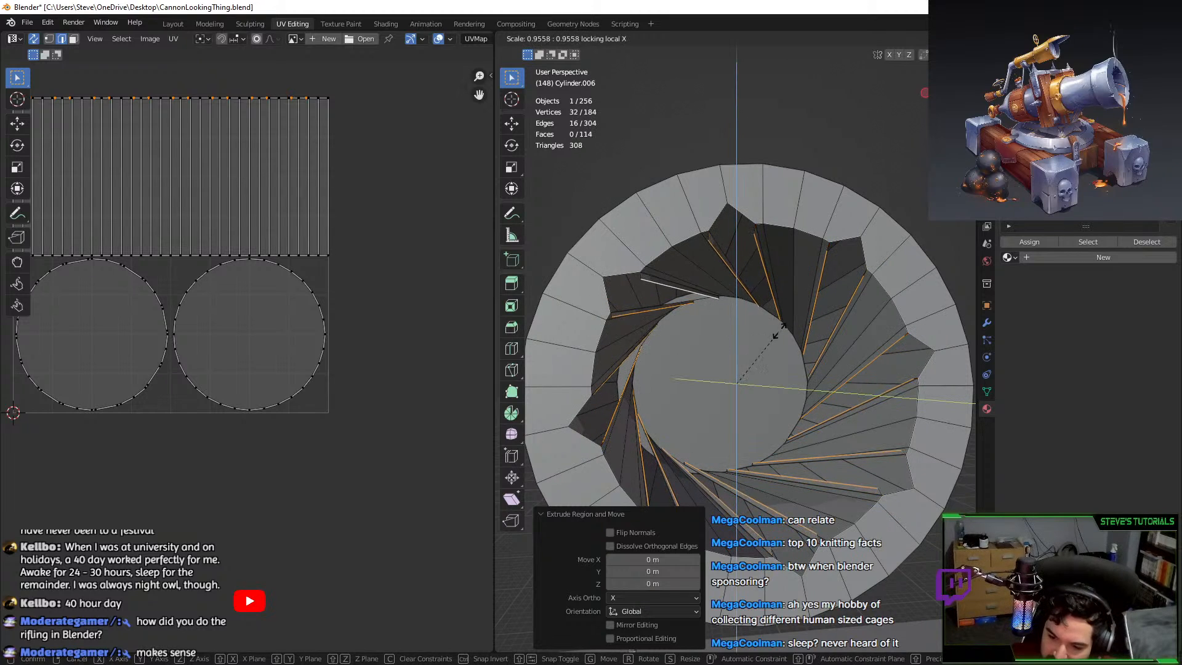
pyautogui.rightClick(730, 324)
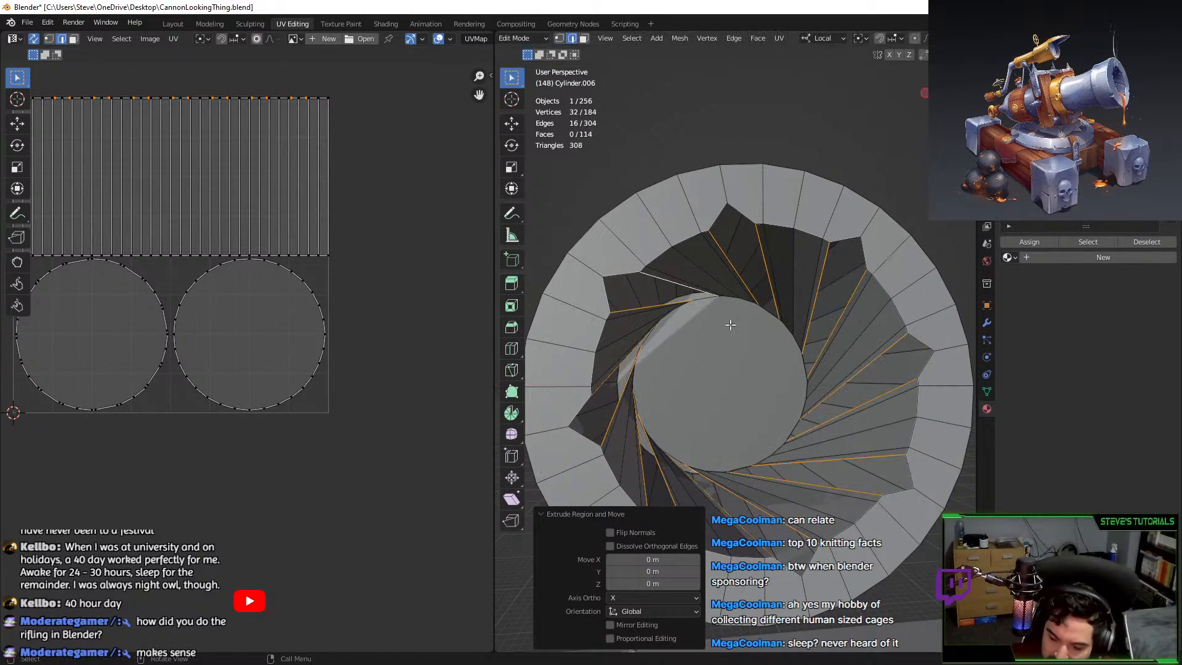
pyautogui.press('s')
pyautogui.hotkey('shift', 'y')
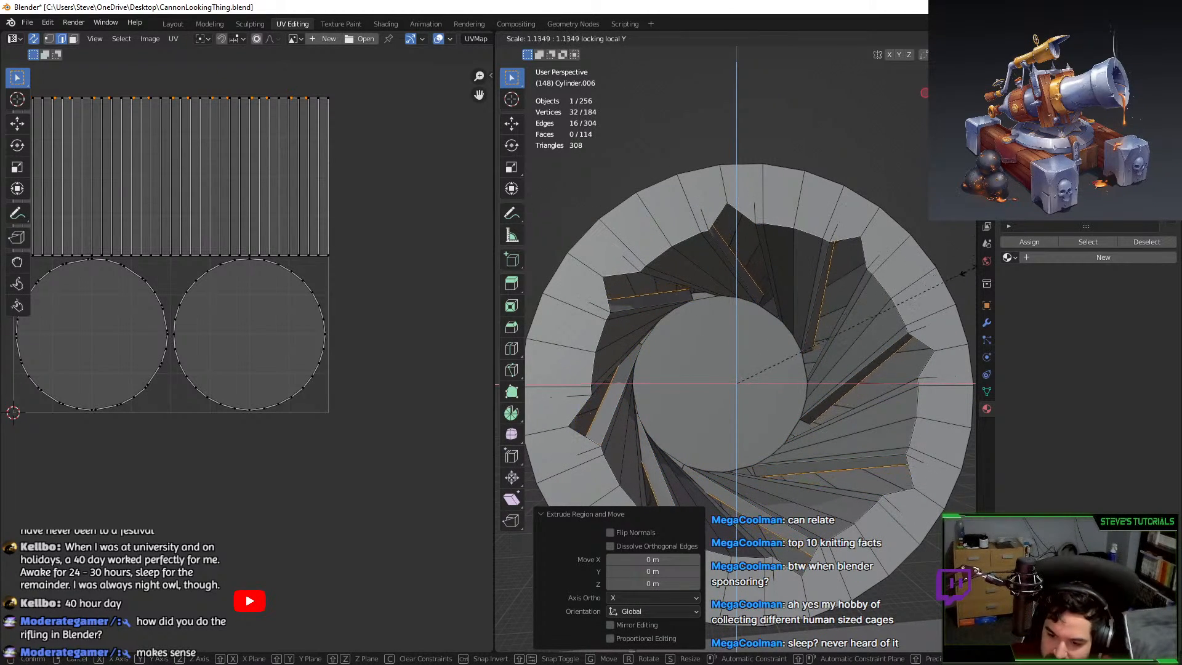
pyautogui.click(970, 271)
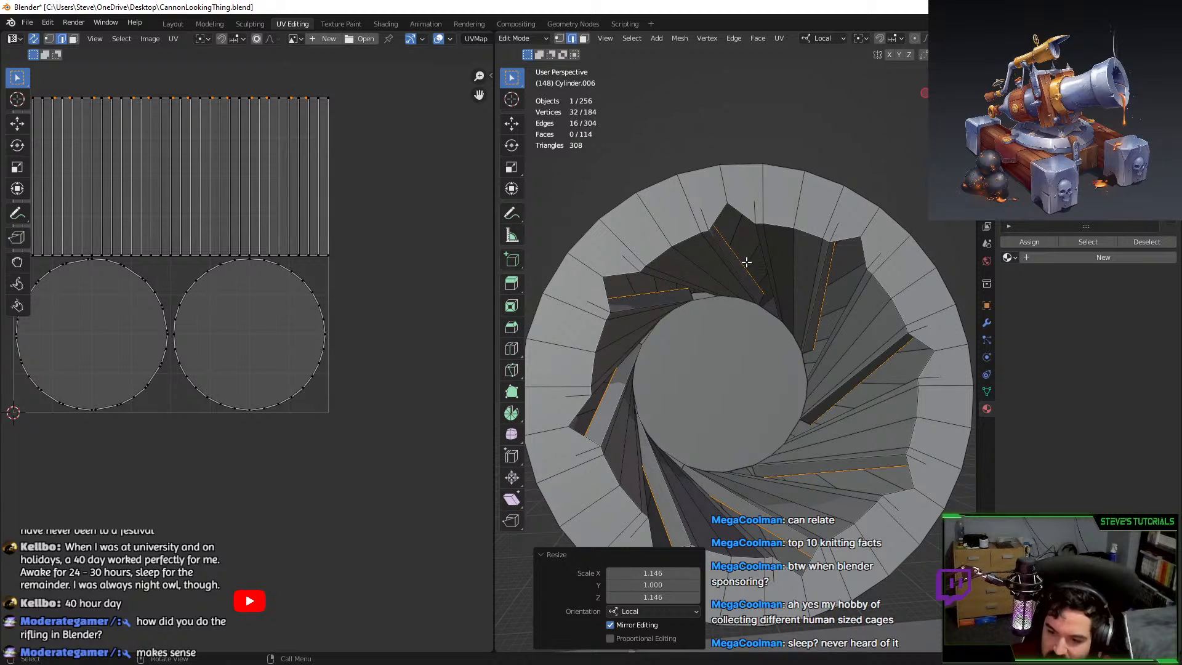
# Undo the trial groove extrusion and select two rim edges at the bore mouth.
pyautogui.moveTo(742, 246); pyautogui.dragTo(782, 219, button='middle')
pyautogui.click(769, 229)
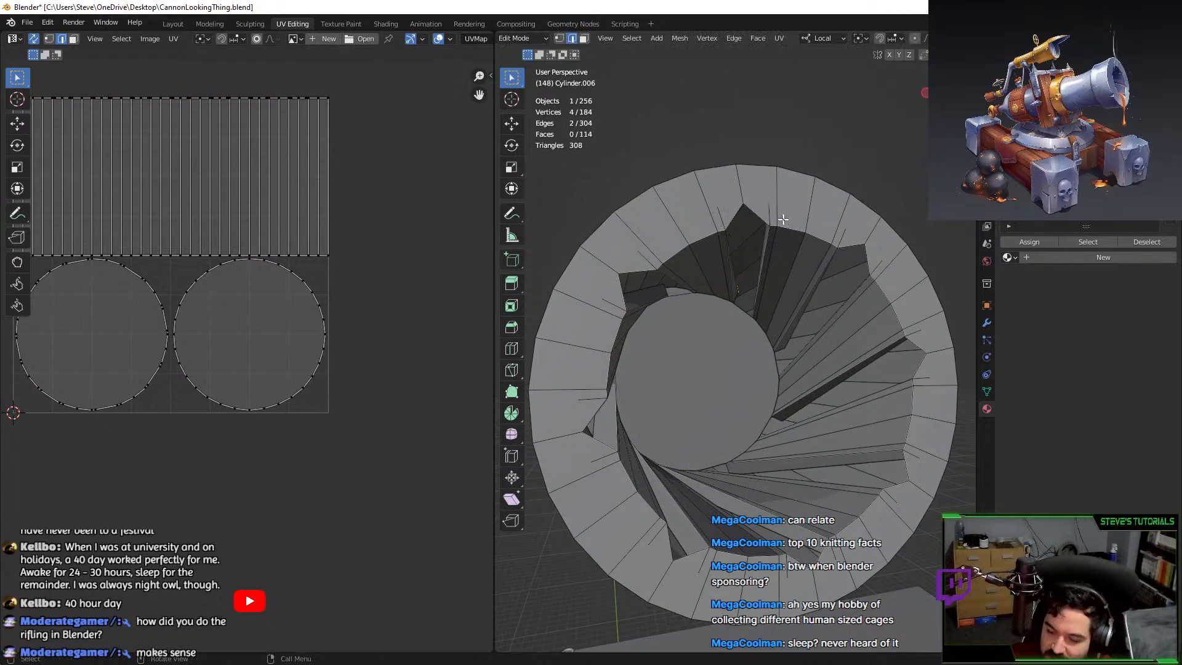
pyautogui.scroll(4, 782, 220)
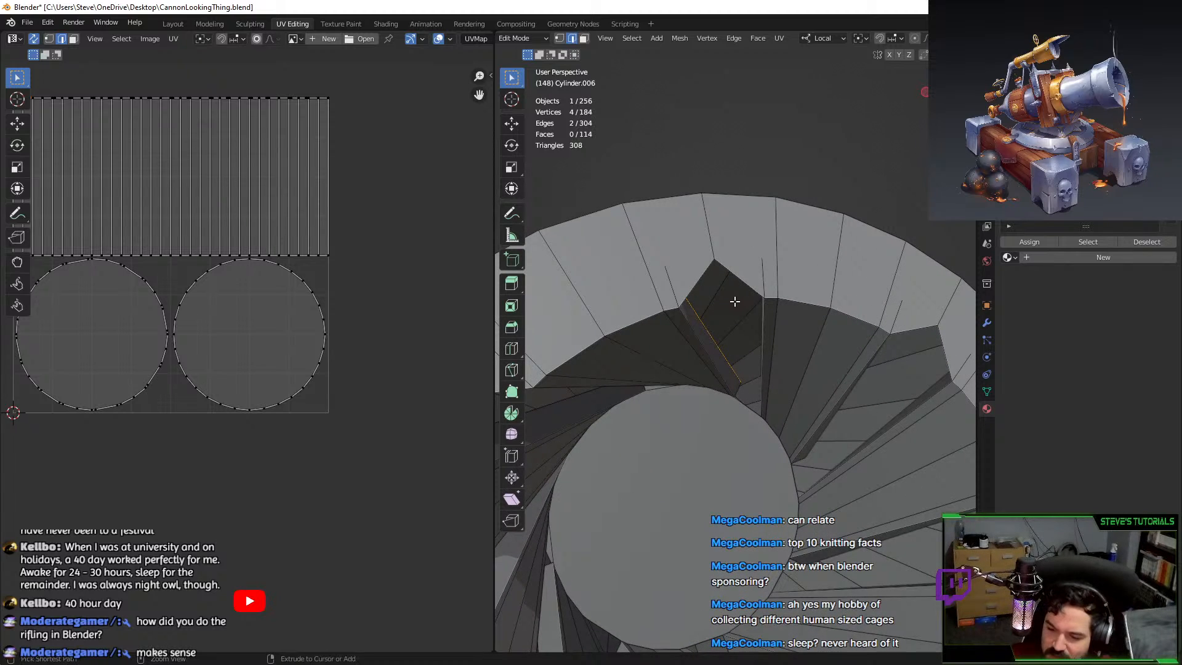
pyautogui.hotkey('ctrl', 'z')
pyautogui.hotkey('ctrl', 'z')
pyautogui.hotkey('ctrl', 'z')
pyautogui.hotkey('ctrl', 'z')
pyautogui.moveTo(730, 322); pyautogui.dragTo(714, 278, button='middle')
pyautogui.click(697, 255)
pyautogui.keyDown('shift'); pyautogui.click(737, 253); pyautogui.keyUp('shift')
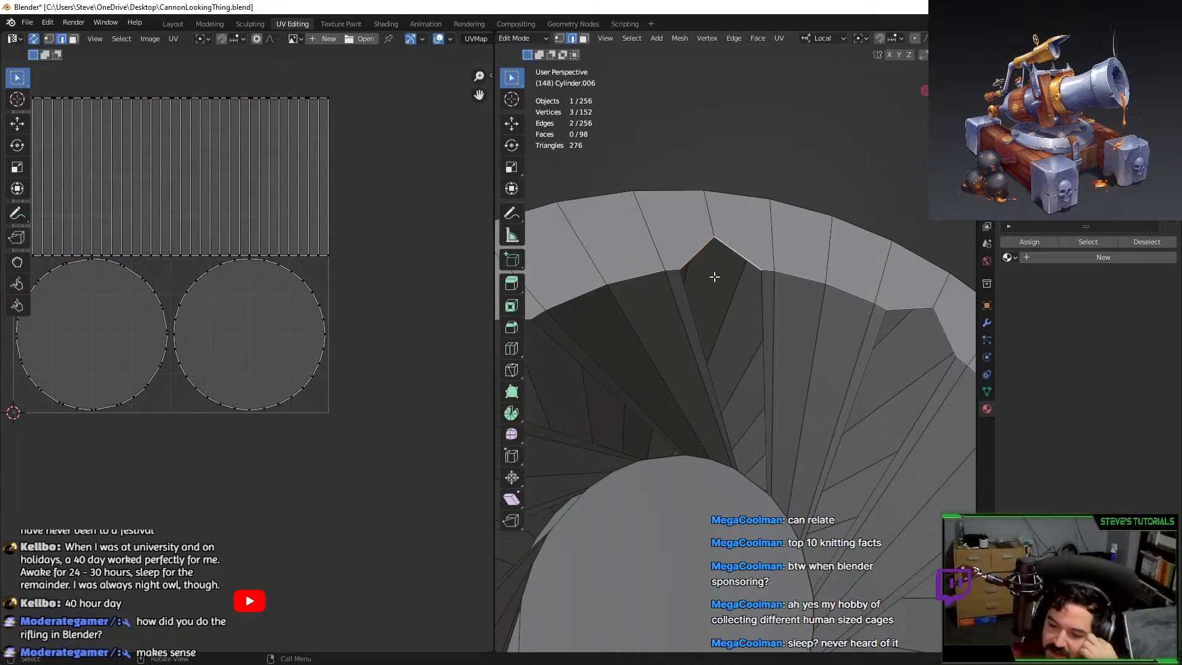
# In vertex mode, pick the rim-peak vertex and inspect the bore gaps in Object Mode.
pyautogui.click(559, 38)
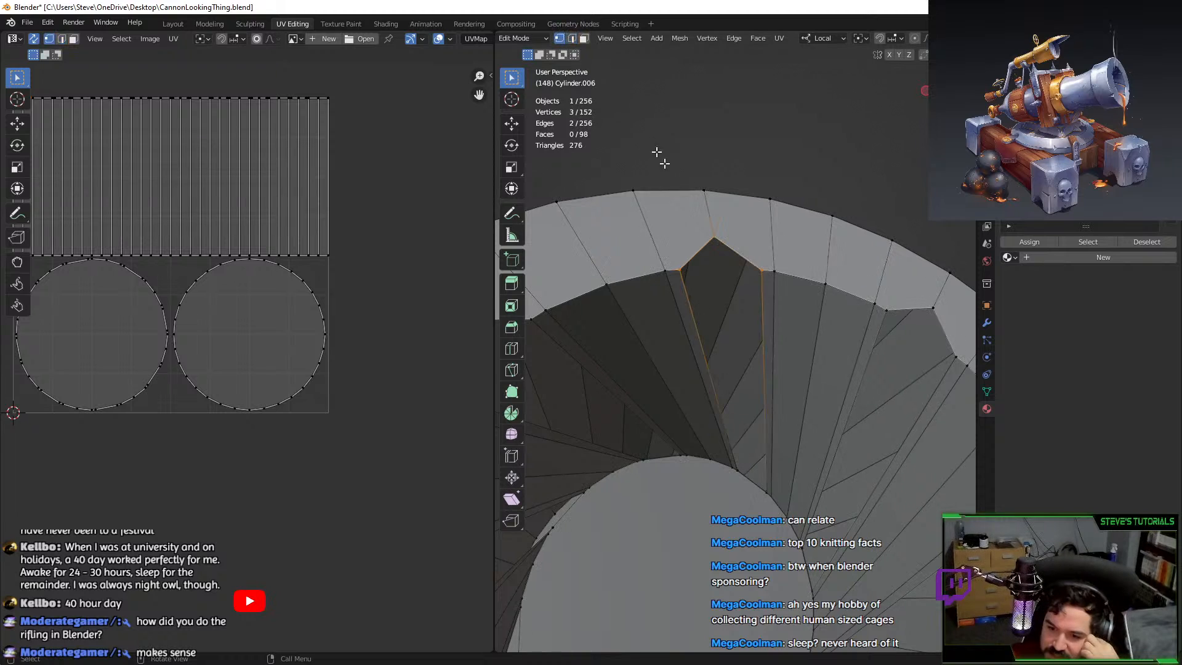
pyautogui.click(713, 239)
pyautogui.moveTo(777, 508); pyautogui.dragTo(778, 442, button='middle')
pyautogui.scroll(-3, 746, 449)
pyautogui.press('Tab')
pyautogui.scroll(-4, 705, 431)
pyautogui.scroll(2, 774, 442)
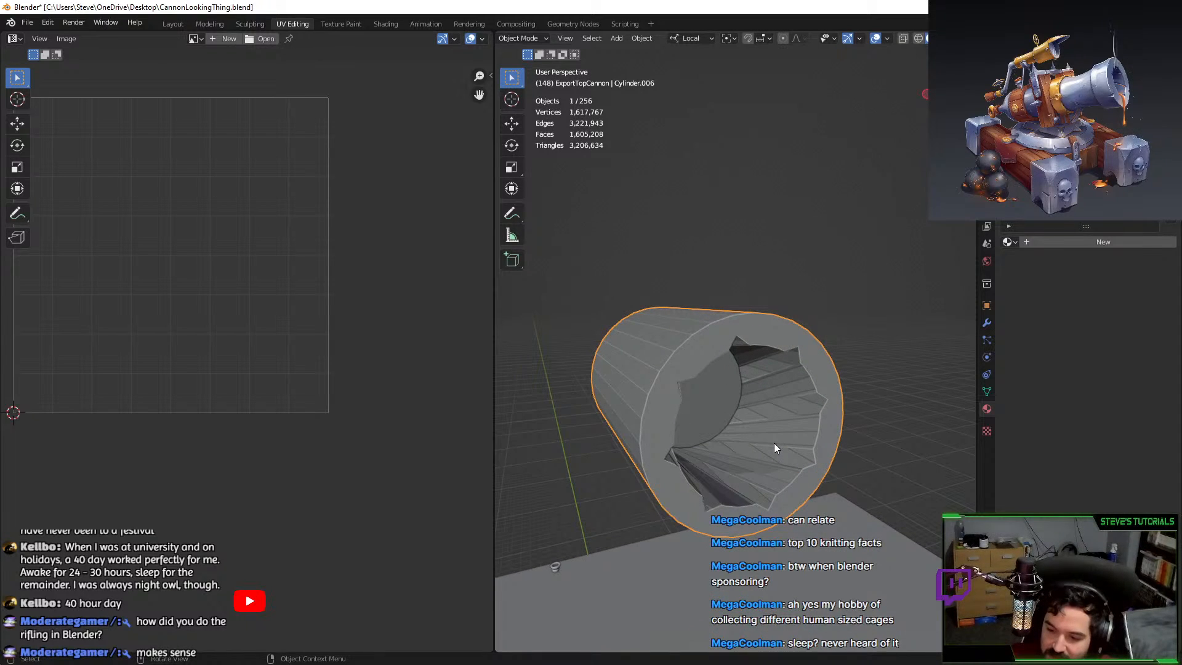
pyautogui.scroll(1, 774, 442)
# Back in Edit Mode, select a loop of rifling faces and switch to top view.
pyautogui.press('Tab')
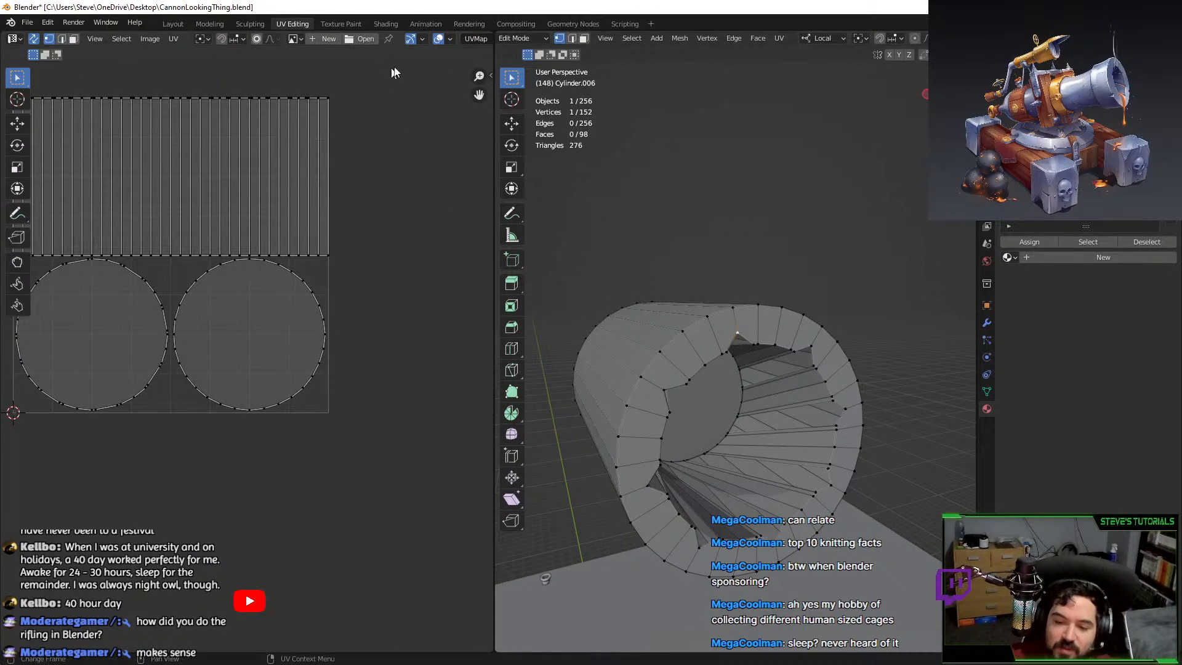
pyautogui.moveTo(711, 298); pyautogui.dragTo(773, 393, button='middle')
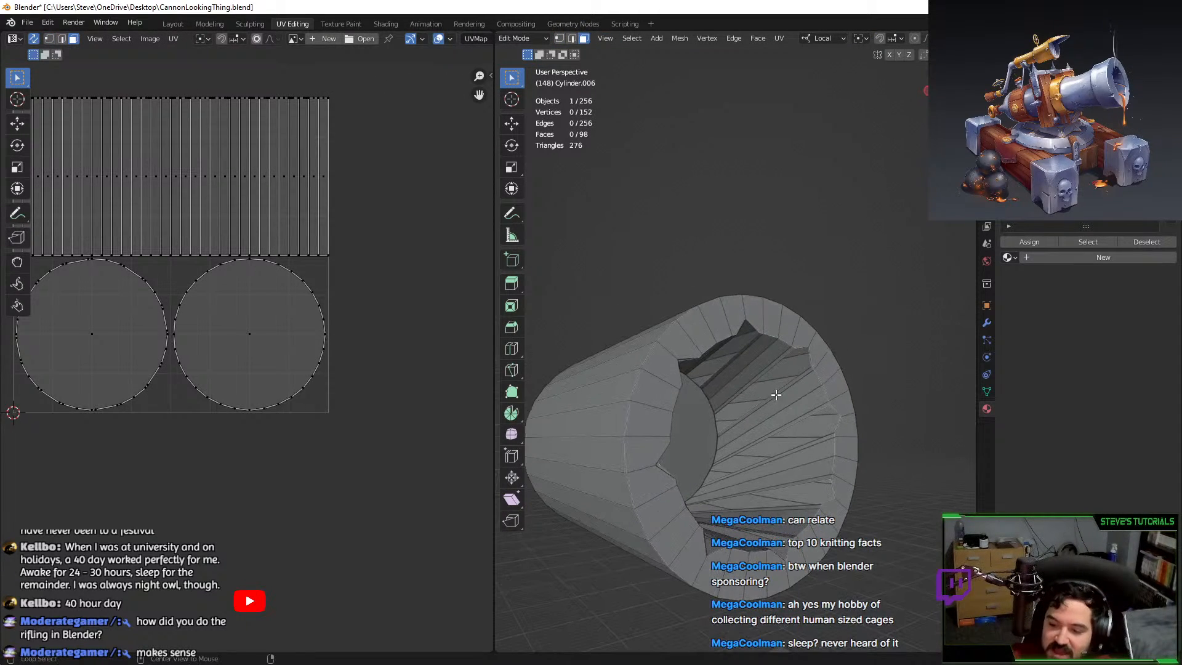
pyautogui.keyDown('alt'); pyautogui.click(783, 400); pyautogui.keyUp('alt')
pyautogui.press('KP_7')
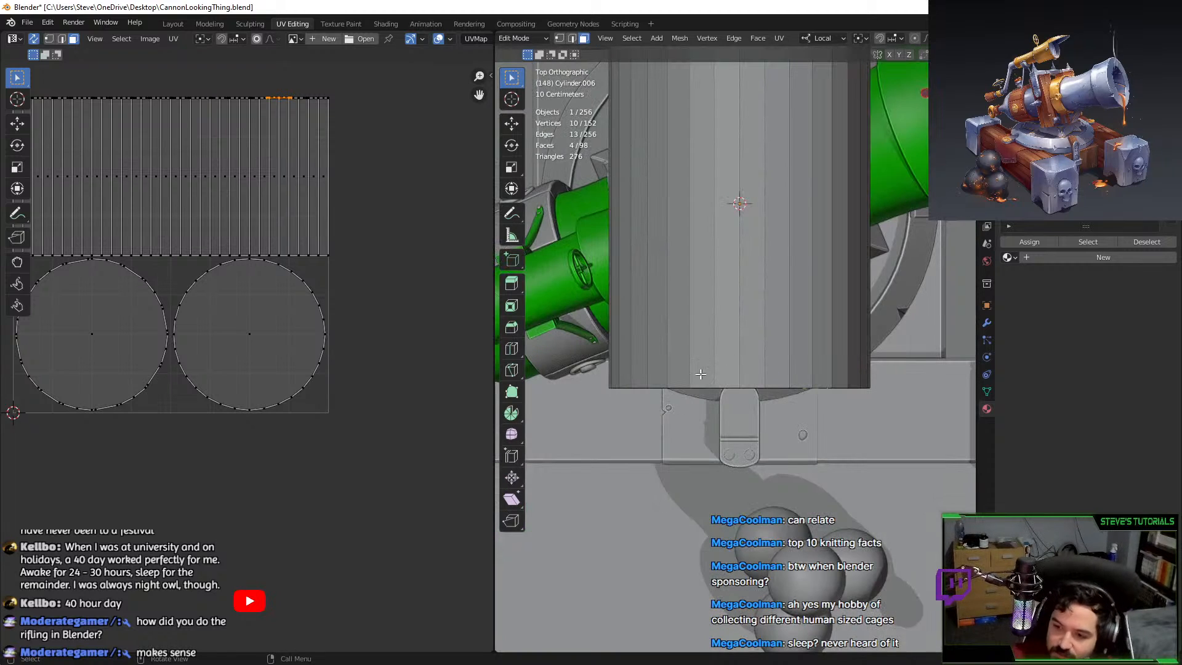
pyautogui.scroll(-3, 849, 42)
pyautogui.scroll(-5, 857, 330)
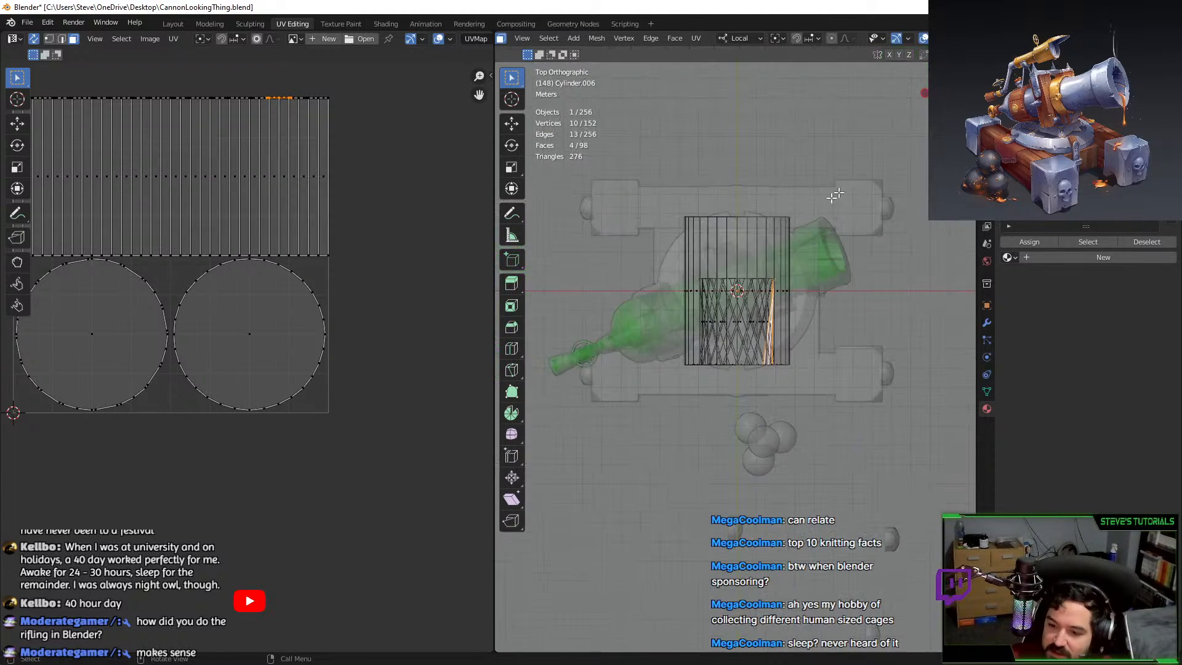
# Delete all faces of the cylinder, leaving only the end ring.
pyautogui.press('a')
pyautogui.press('x')
pyautogui.click(857, 329)
pyautogui.moveTo(857, 329); pyautogui.dragTo(870, 222, button='middle')
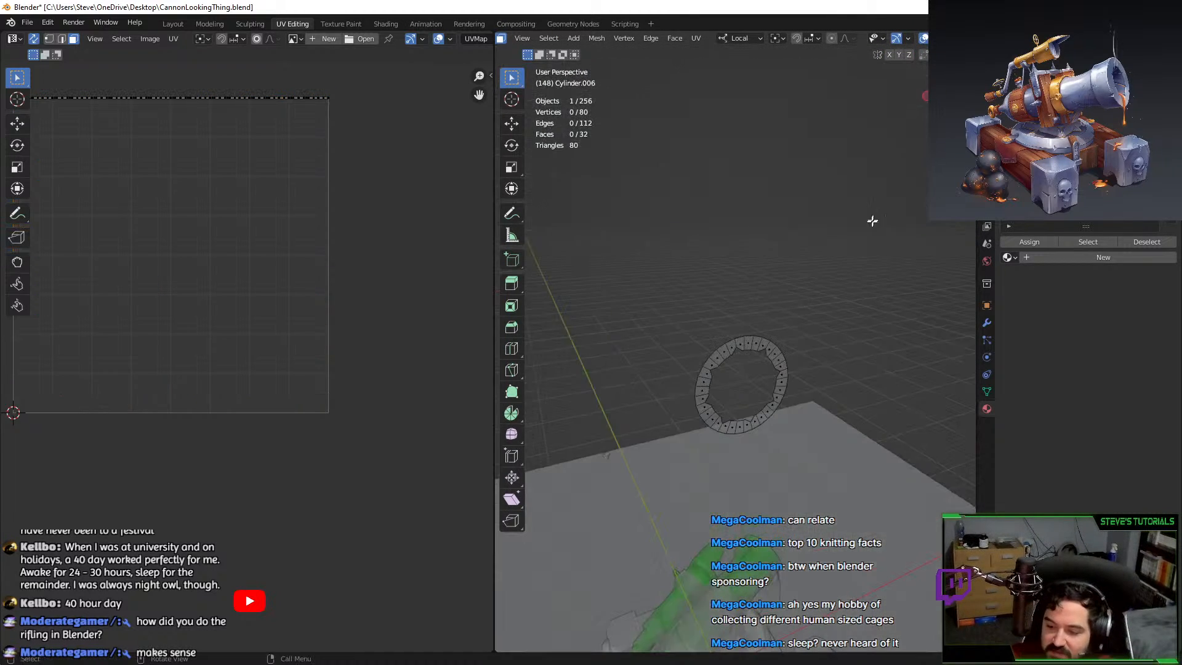
pyautogui.scroll(6, 846, 284)
# Extrude the ring 1.9706 m into a tube and recalculate its normals.
pyautogui.press('a')
pyautogui.moveTo(690, 362); pyautogui.dragTo(763, 380, button='middle')
pyautogui.press('e')
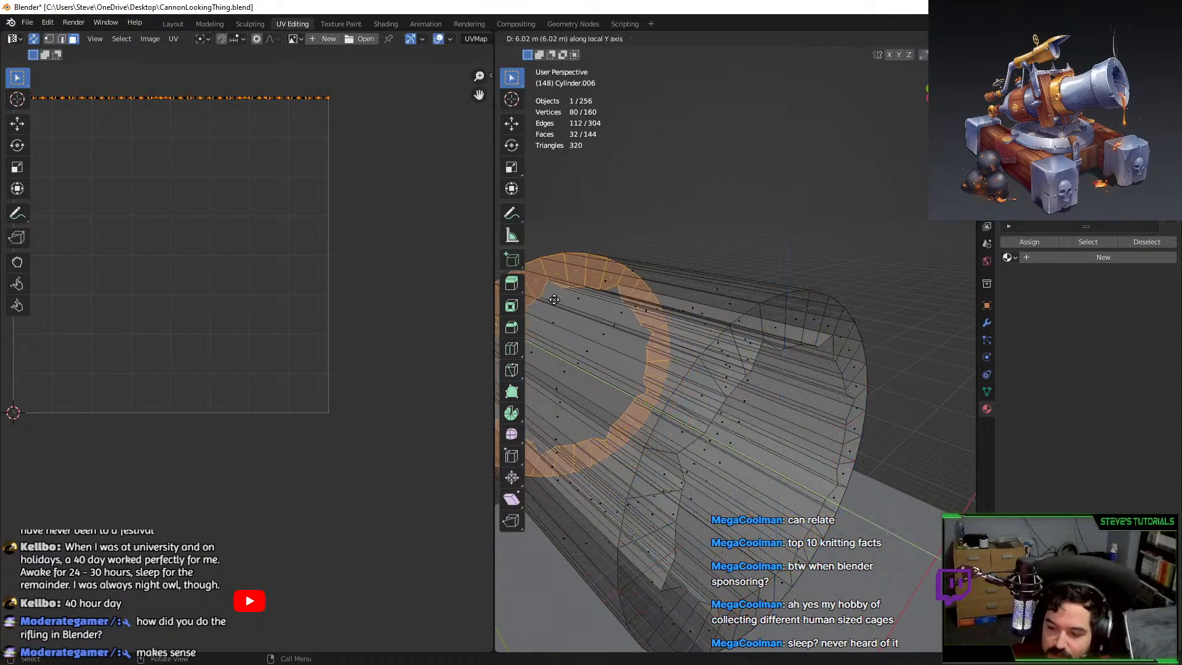
pyautogui.click(819, 141)
pyautogui.press('a')
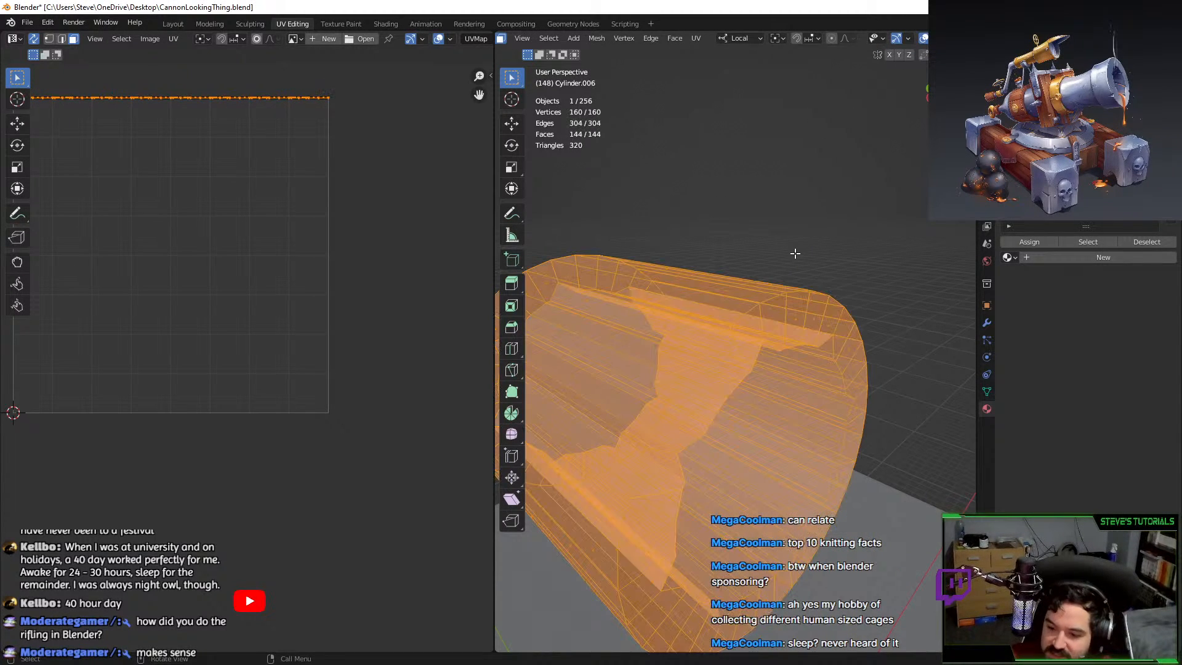
pyautogui.hotkey('shift', 'n')
# Confirm outward-facing normals in Object Mode and turn off see-through display.
pyautogui.press('Tab')
pyautogui.click(853, 266)
pyautogui.moveTo(858, 265); pyautogui.dragTo(816, 249, button='middle')
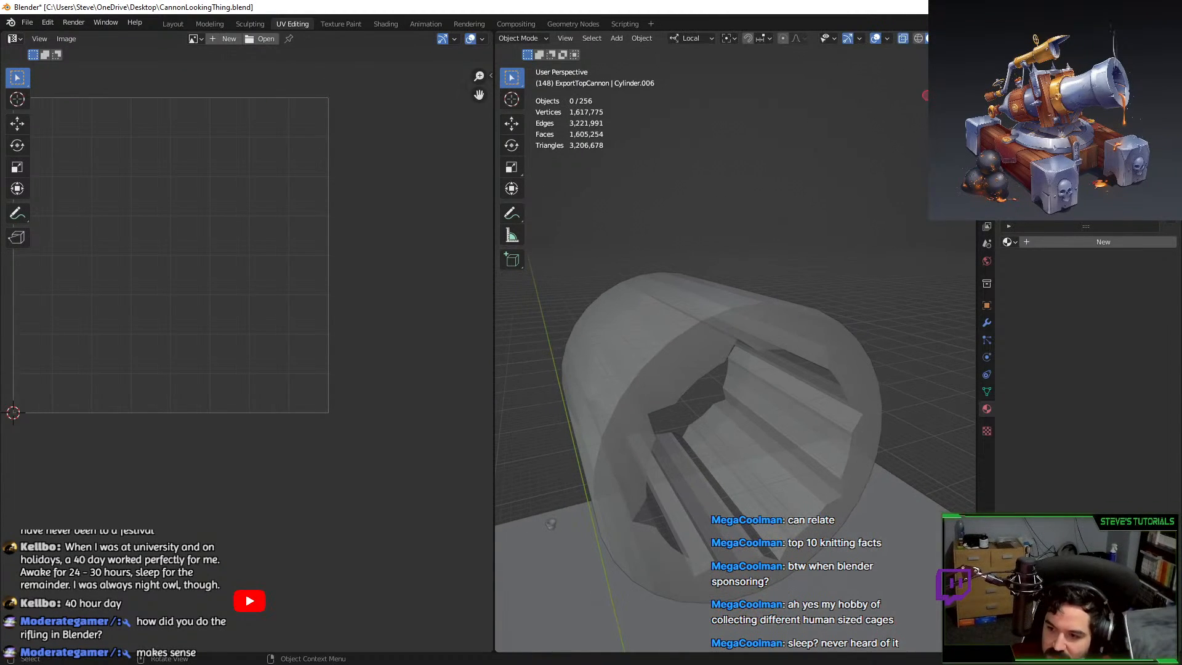
pyautogui.click(903, 40)
pyautogui.moveTo(877, 283); pyautogui.dragTo(827, 259, button='middle')
# In edge select mode, select the edge loop at the tube's top end from top view.
pyautogui.press('Tab')
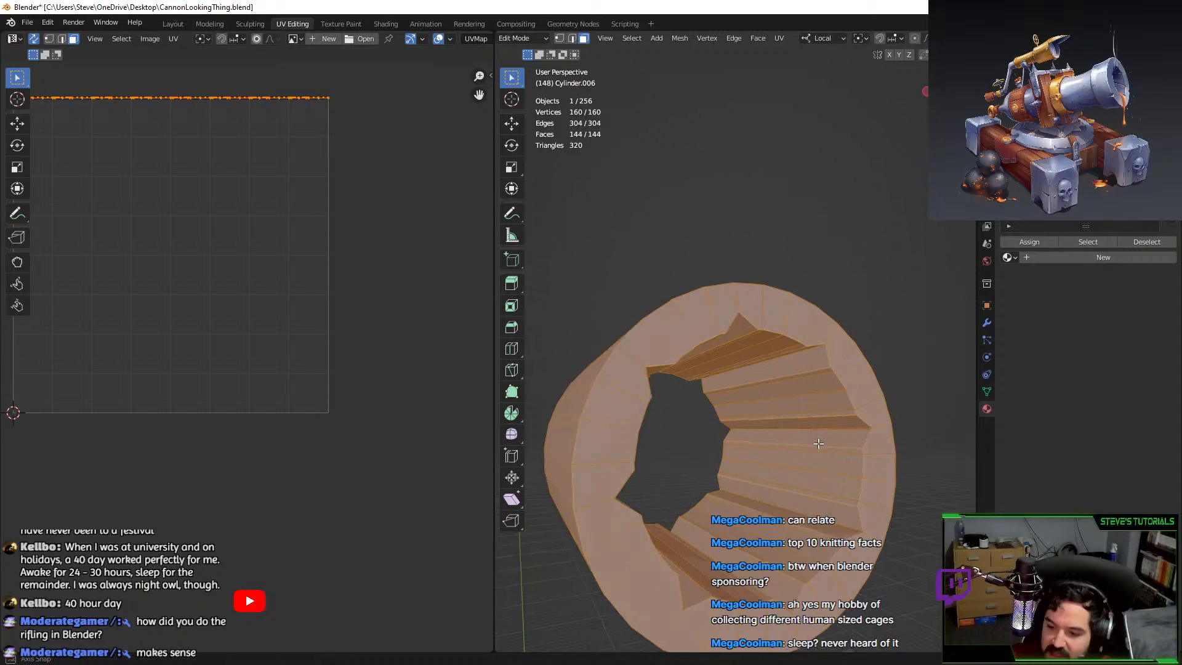
pyautogui.moveTo(752, 411); pyautogui.dragTo(724, 402, button='middle')
pyautogui.press('2')
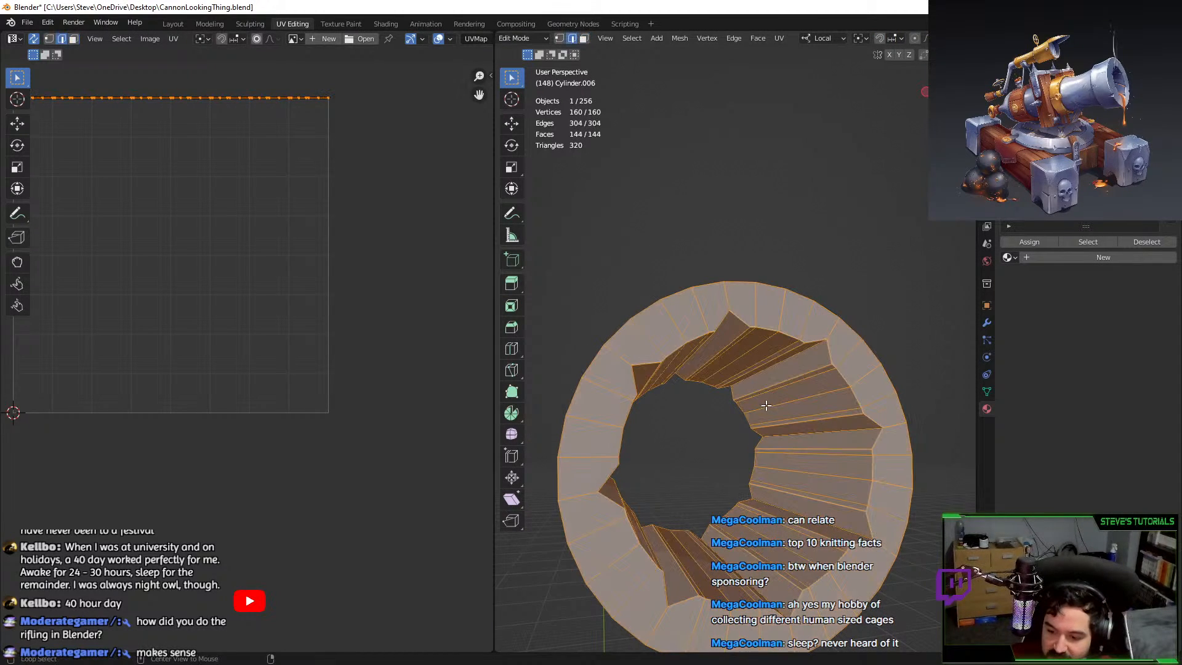
pyautogui.keyDown('alt'); pyautogui.click(744, 412); pyautogui.keyUp('alt')
pyautogui.moveTo(742, 423); pyautogui.dragTo(727, 420, button='middle')
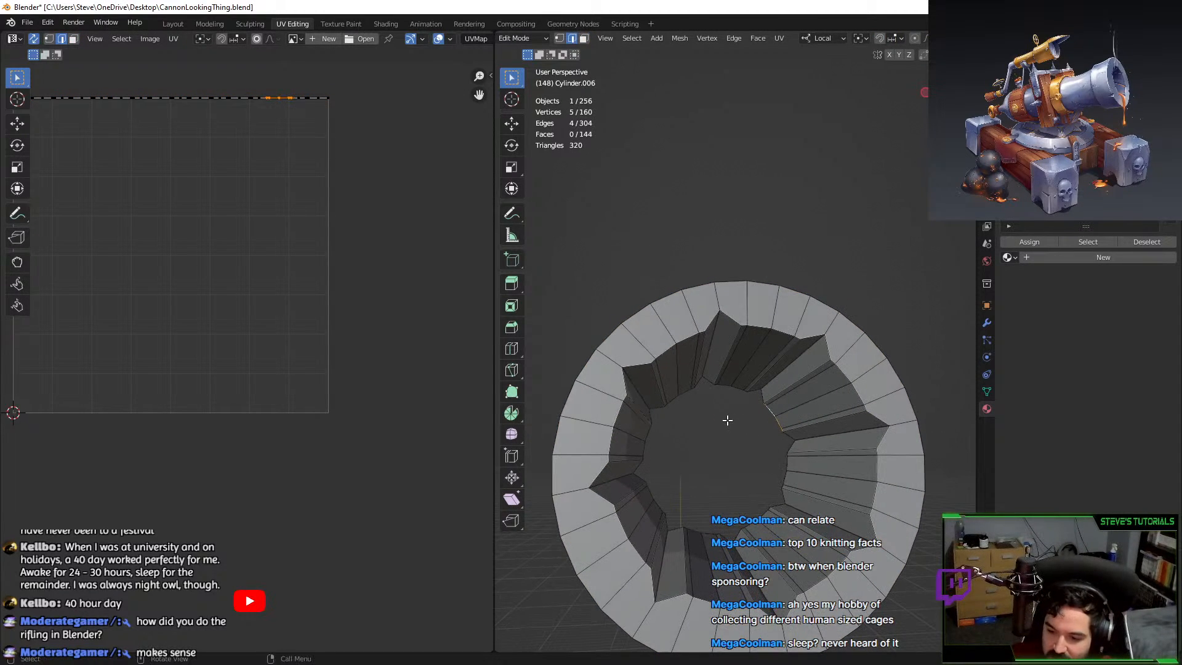
pyautogui.press('KP_7')
pyautogui.keyDown('alt'); pyautogui.click(689, 75); pyautogui.keyUp('alt')
pyautogui.scroll(-4, 690, 80)
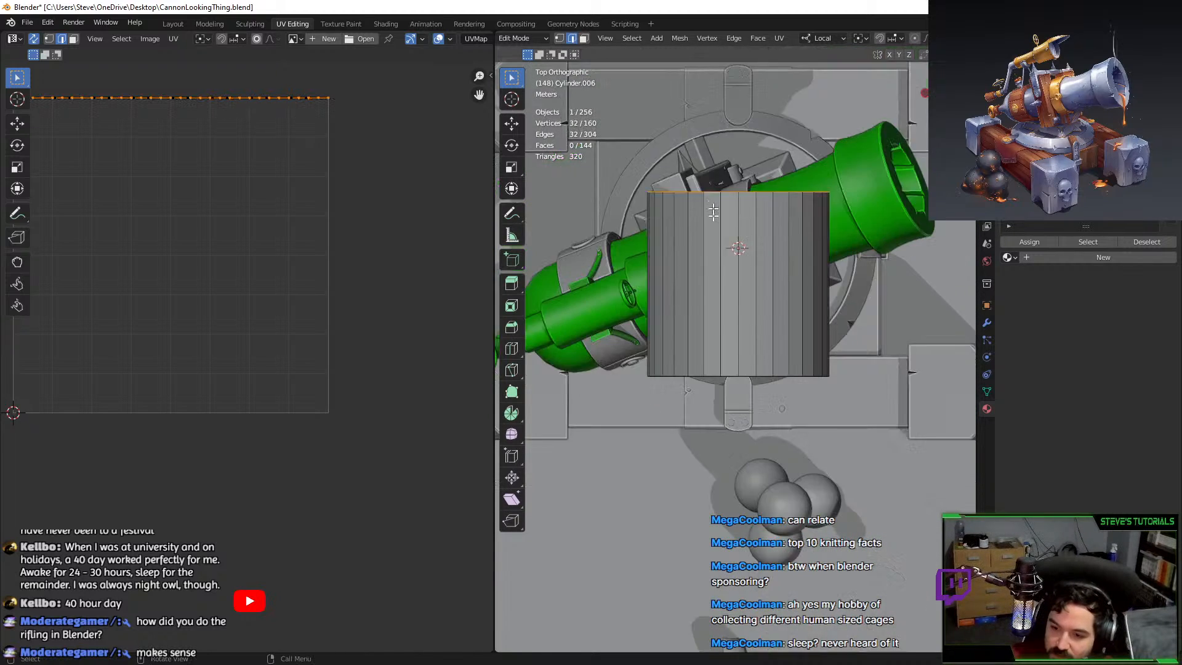
# Try moving the end loop along Y, then reselect it and return to top view.
pyautogui.press('g')
pyautogui.press('y')
pyautogui.click(722, 280)
pyautogui.moveTo(722, 281)
pyautogui.mouseDown(button='middle')
pyautogui.moveTo(699, 335)
pyautogui.moveTo(715, 271)
pyautogui.mouseUp(button='middle')
pyautogui.press('KP_7')
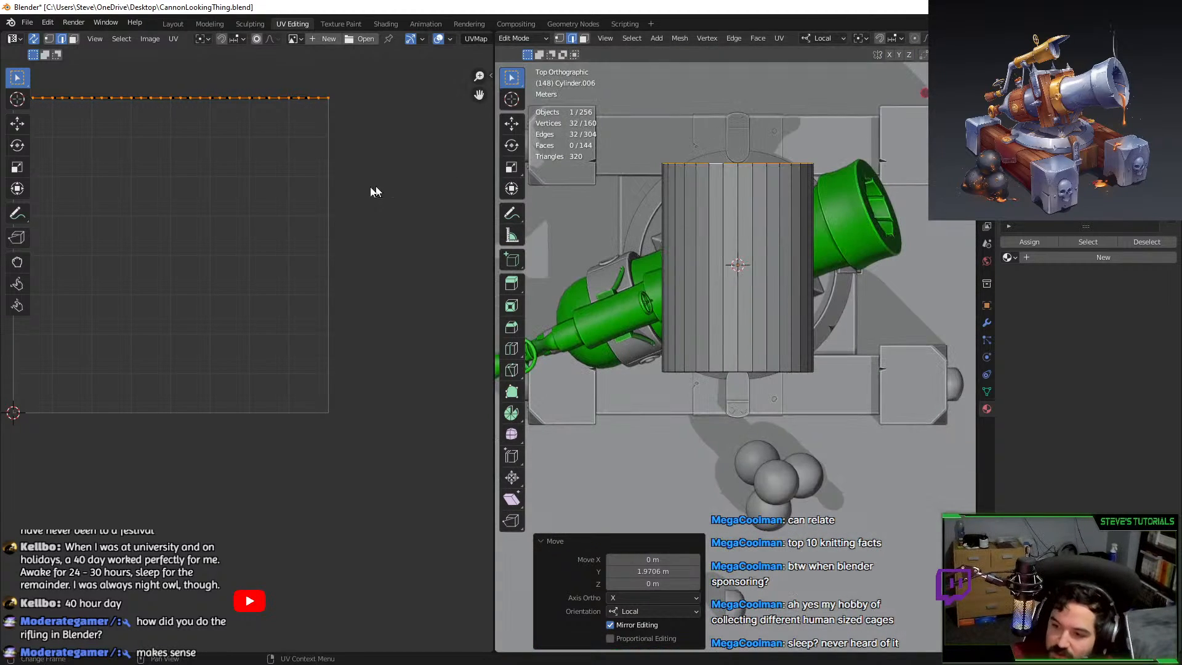
pyautogui.scroll(-6, 920, 43)
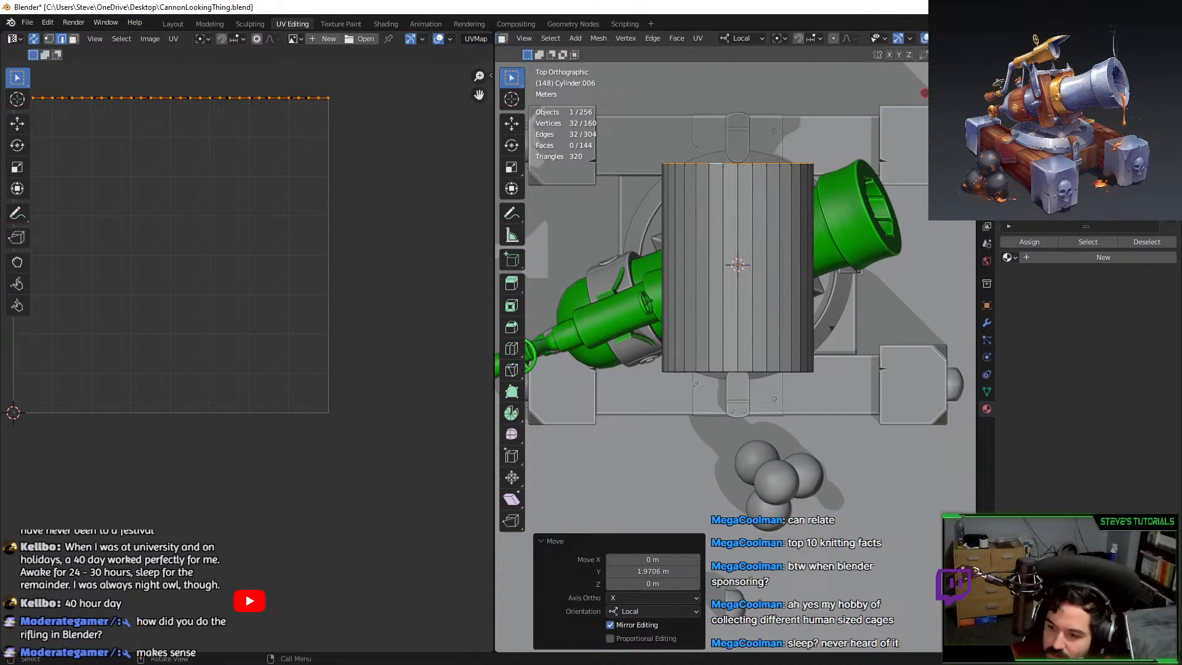
# With see-through on, select the inner rifling loop and view it from the front.
pyautogui.click(918, 39)
pyautogui.keyDown('alt'); pyautogui.click(650, 189); pyautogui.keyUp('alt')
pyautogui.keyDown('alt'); pyautogui.click(668, 212); pyautogui.keyUp('alt')
pyautogui.moveTo(671, 214); pyautogui.dragTo(832, 290, button='middle')
pyautogui.press('KP_1')
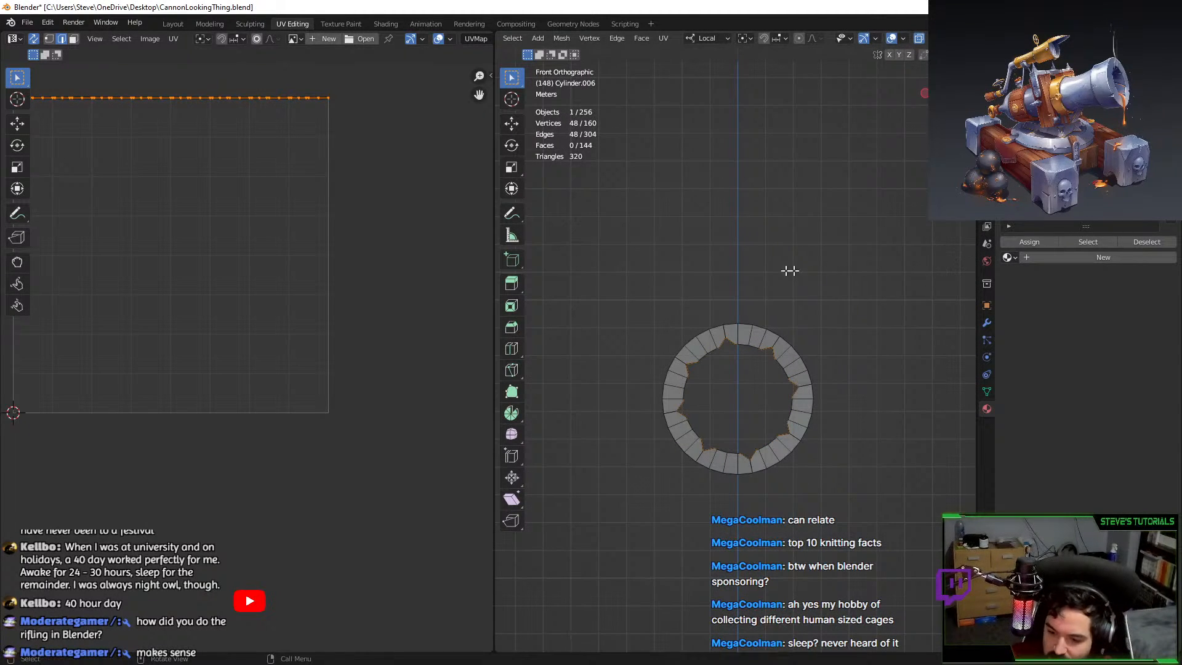
pyautogui.scroll(3, 800, 277)
# Rotate the inner loop 40° about Z and fill it with a single face.
pyautogui.press('r')
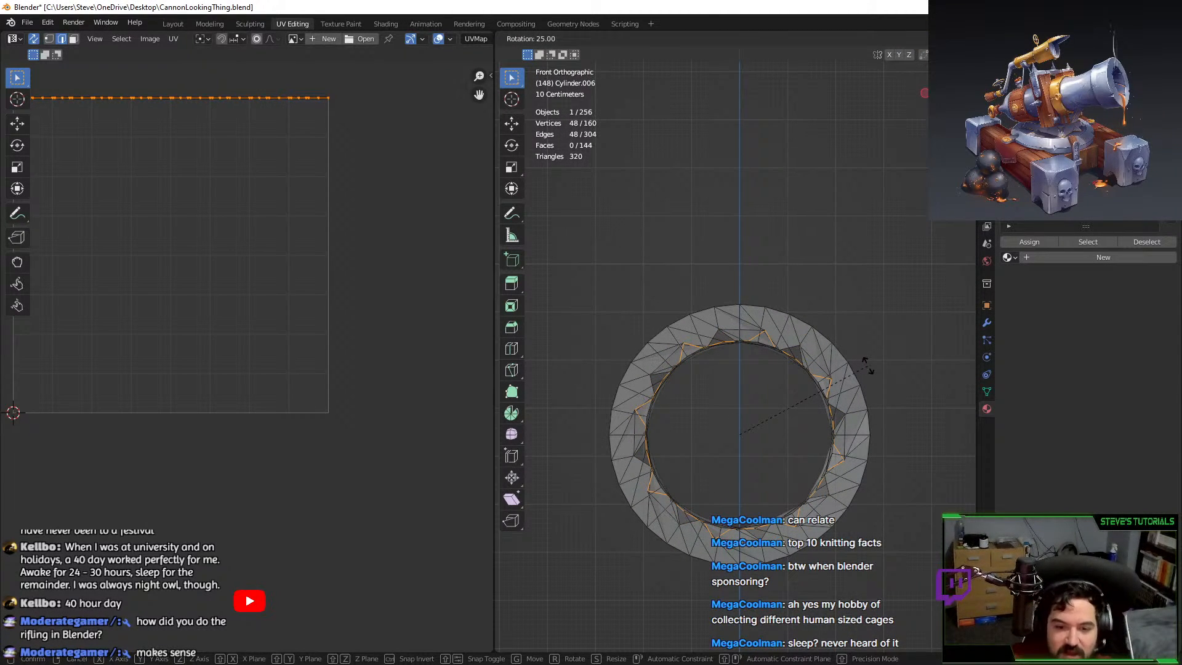
pyautogui.click(867, 365)
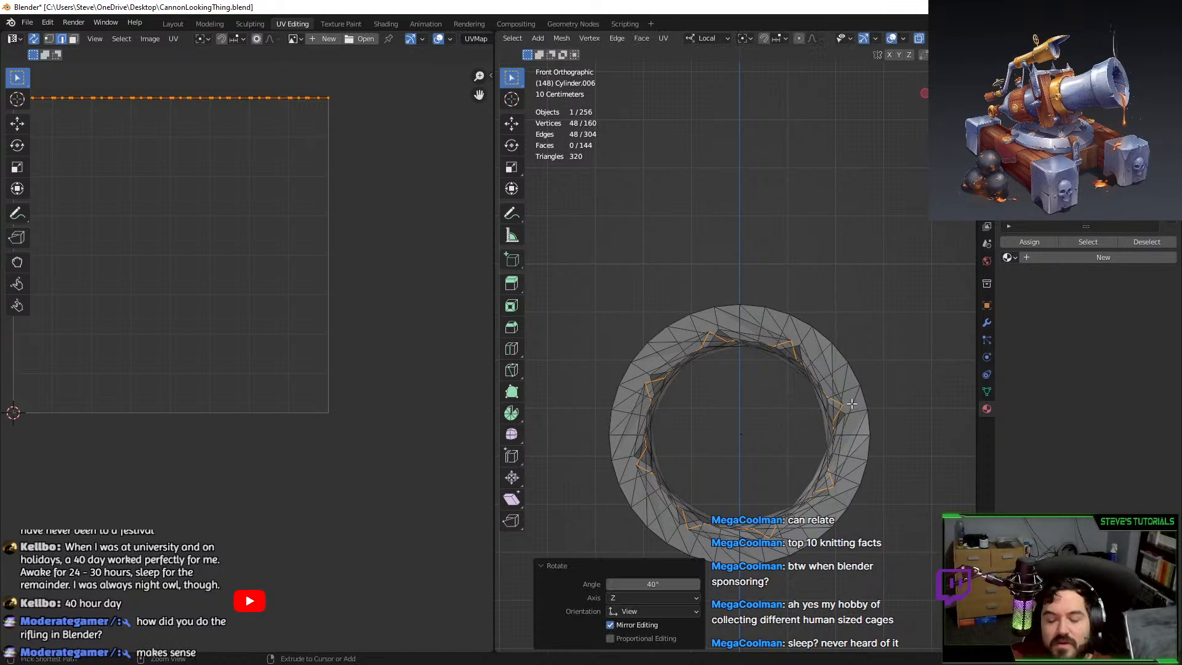
pyautogui.press('f')
pyautogui.moveTo(866, 369); pyautogui.dragTo(799, 398, button='middle')
pyautogui.hotkey('ctrl', 'b')
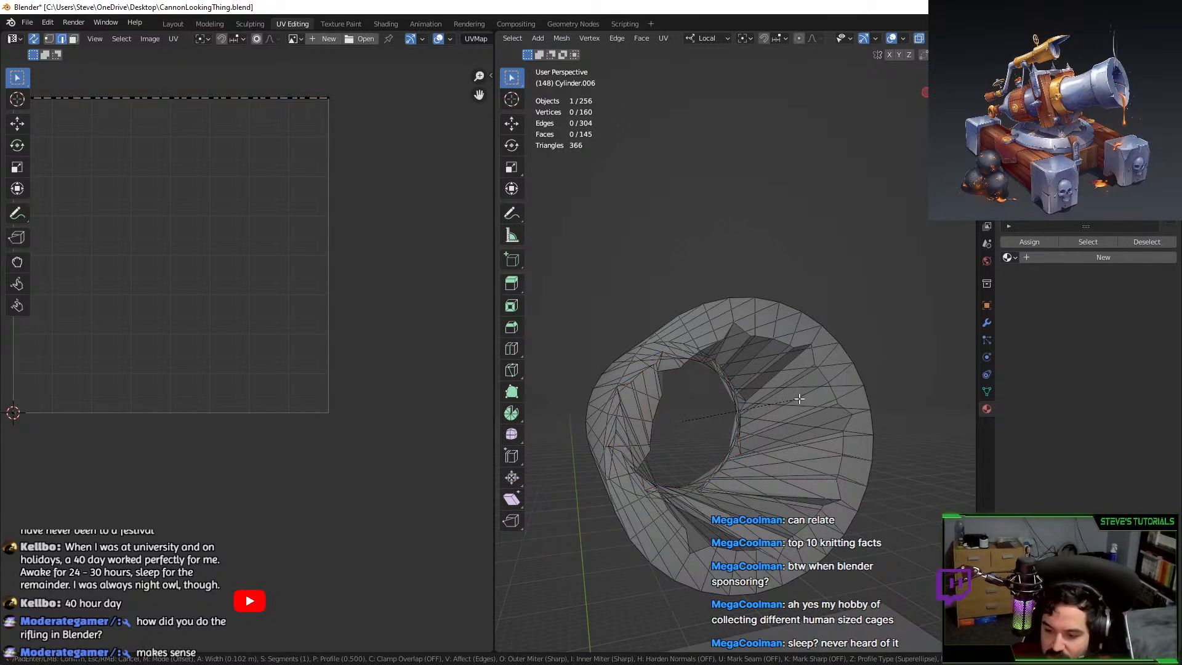
pyautogui.rightClick(801, 399)
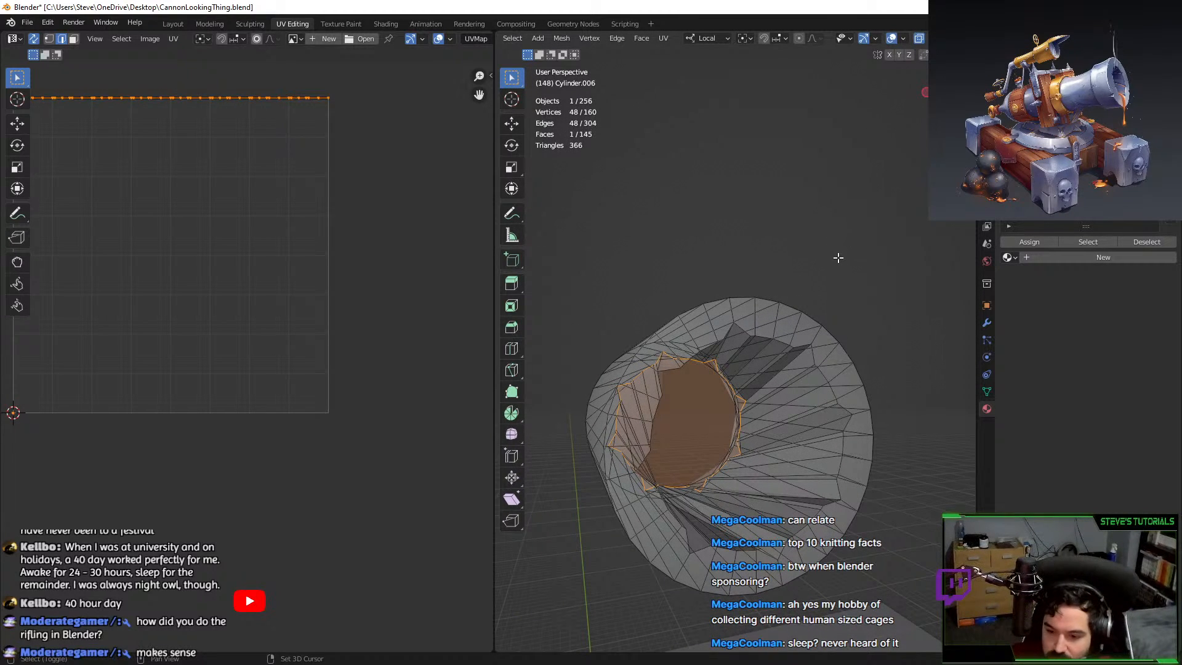
# Recalculate the cap face's normals to point outward, cancelling stray operations.
pyautogui.hotkey('shift', 'n')
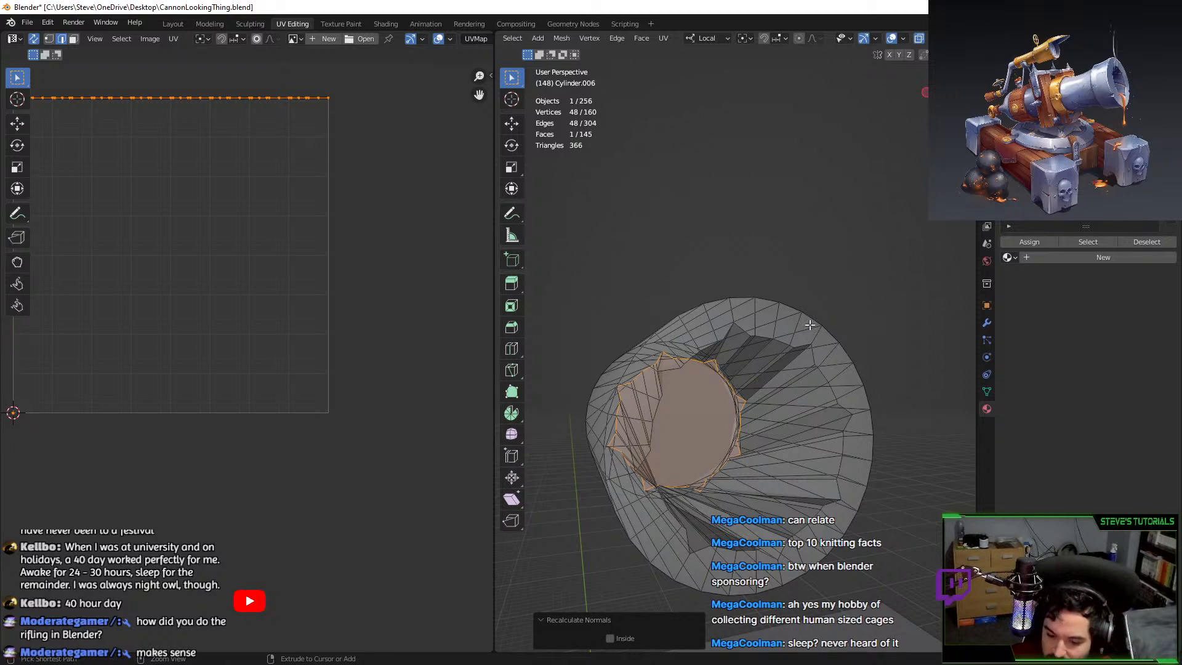
pyautogui.hotkey('ctrl', 'n')
pyautogui.hotkey('ctrl', 'b')
pyautogui.rightClick(801, 261)
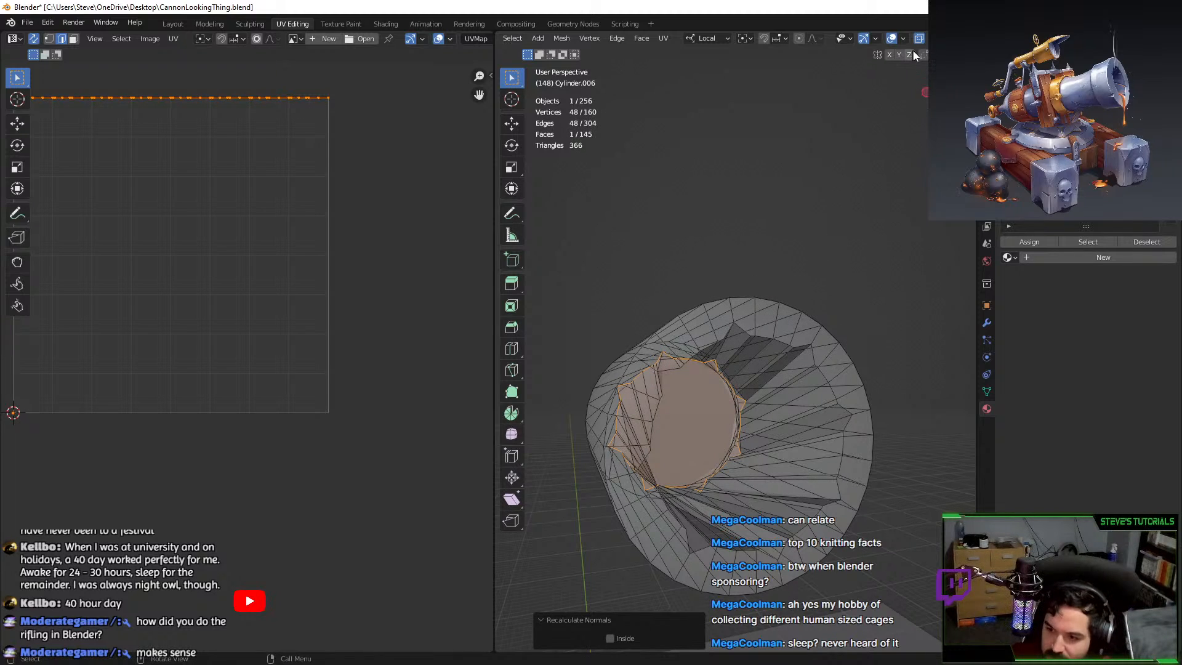
pyautogui.moveTo(913, 56); pyautogui.dragTo(799, 229, button='middle')
pyautogui.scroll(2, 852, 388)
# Trial-extrude the cap face, scale it to 0.735, move and bevel it, then undo.
pyautogui.press('e')
pyautogui.press('s')
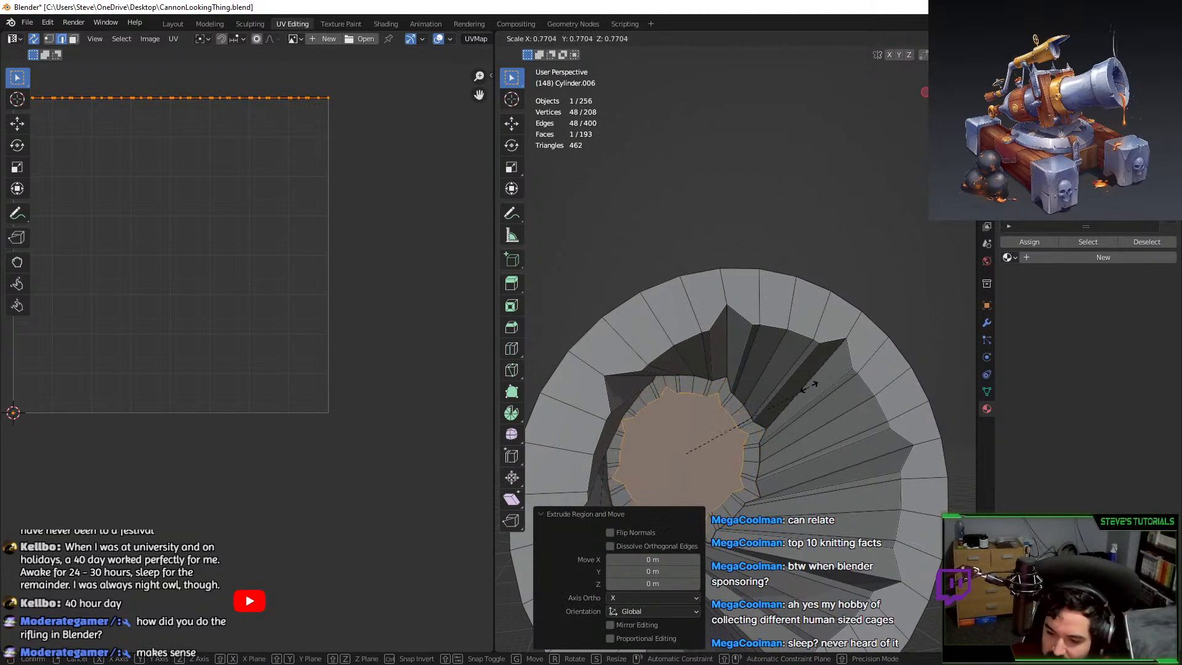
pyautogui.click(793, 400)
pyautogui.moveTo(794, 400); pyautogui.dragTo(819, 409, button='middle')
pyautogui.press('g')
pyautogui.press('y')
pyautogui.press('y')
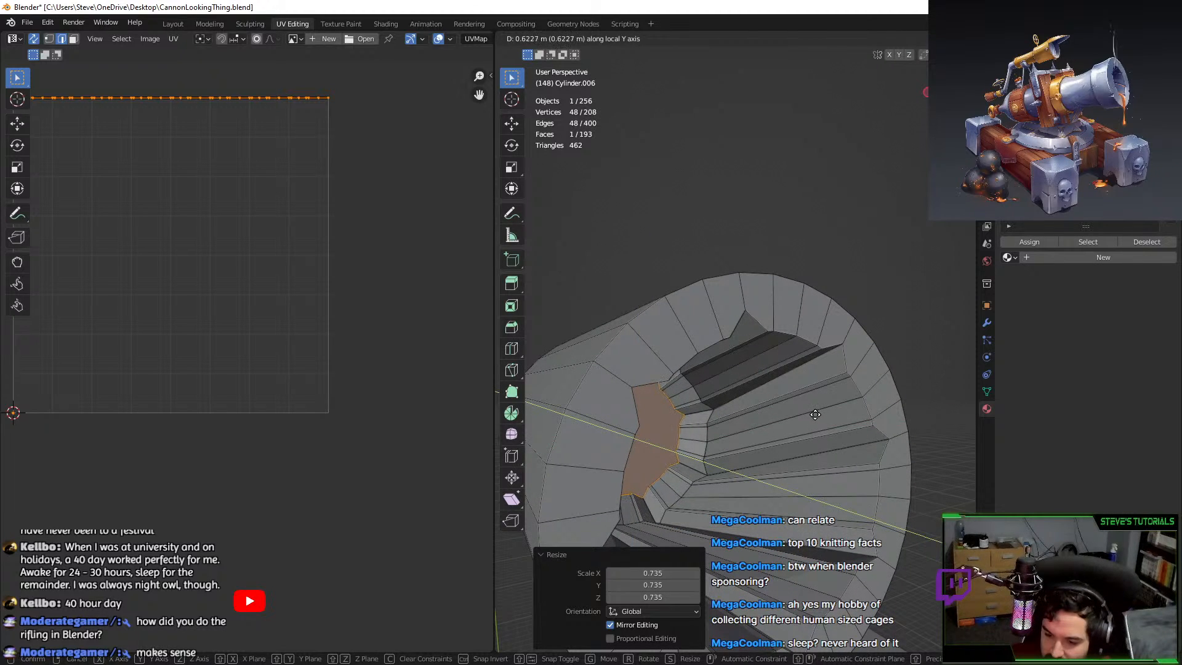
pyautogui.click(815, 414)
pyautogui.hotkey('ctrl', 'b')
pyautogui.scroll(3, 824, 411)
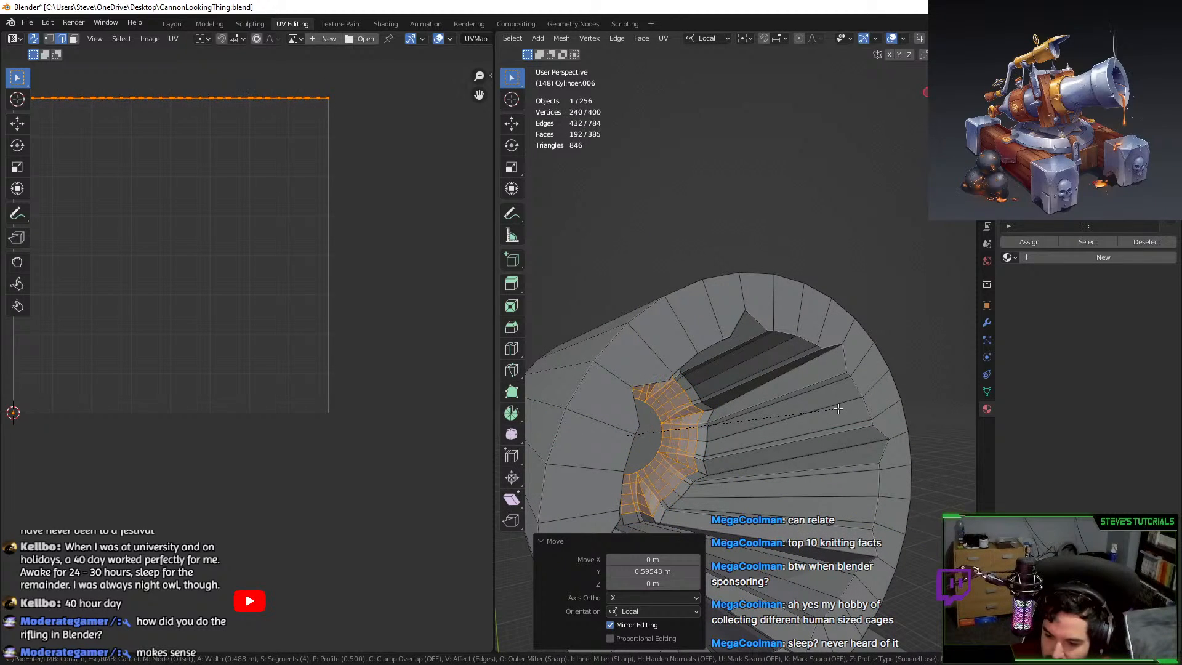
pyautogui.click(838, 409)
pyautogui.press('Tab')
pyautogui.moveTo(836, 410); pyautogui.dragTo(777, 451, button='middle')
pyautogui.hotkey('ctrl', 'z')
pyautogui.hotkey('ctrl', 'z')
pyautogui.hotkey('ctrl', 'z')
pyautogui.hotkey('ctrl', 'z')
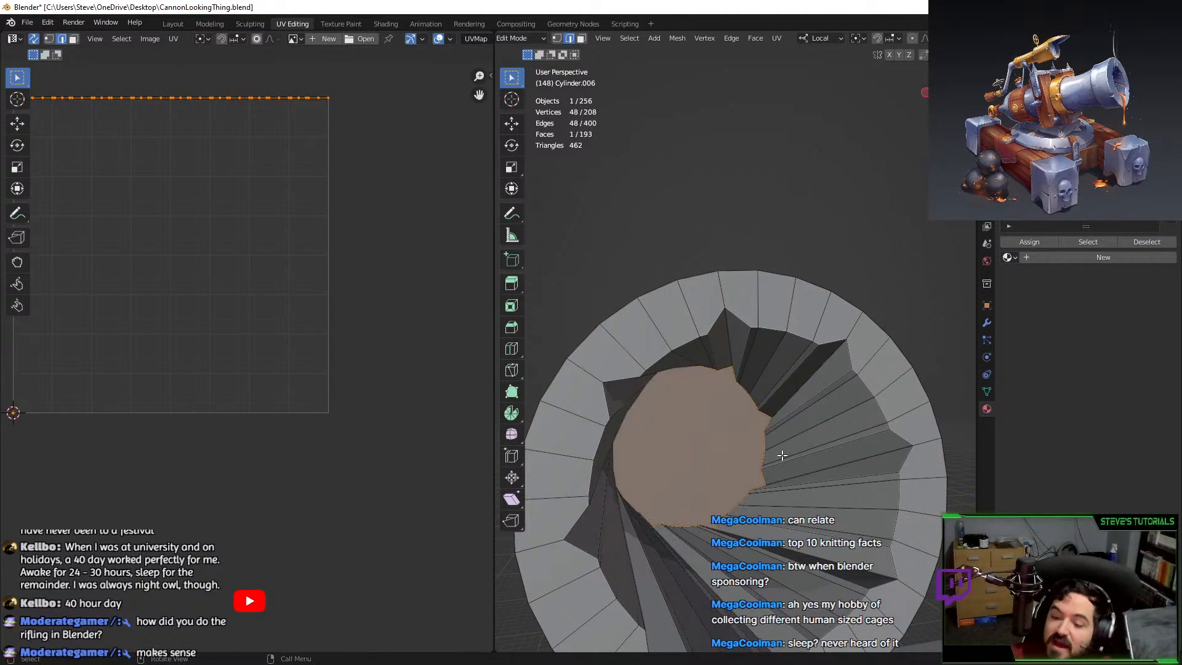
# Add a centred loop cut around the tunnel.
pyautogui.hotkey('ctrl', 'r')
pyautogui.click(878, 354)
pyautogui.rightClick(879, 354)
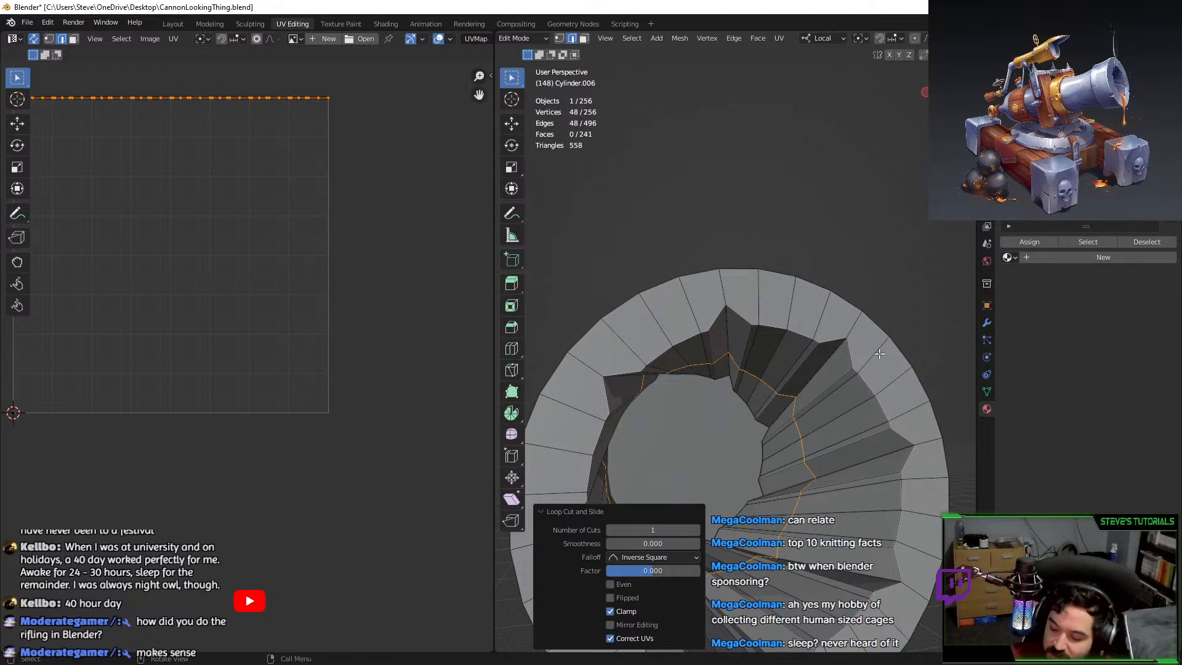
pyautogui.press('KP_1')
pyautogui.moveTo(886, 323); pyautogui.dragTo(728, 345, button='middle')
# Bevel the new edge loop into a four-segment band and return to Object Mode.
pyautogui.hotkey('ctrl', 'b')
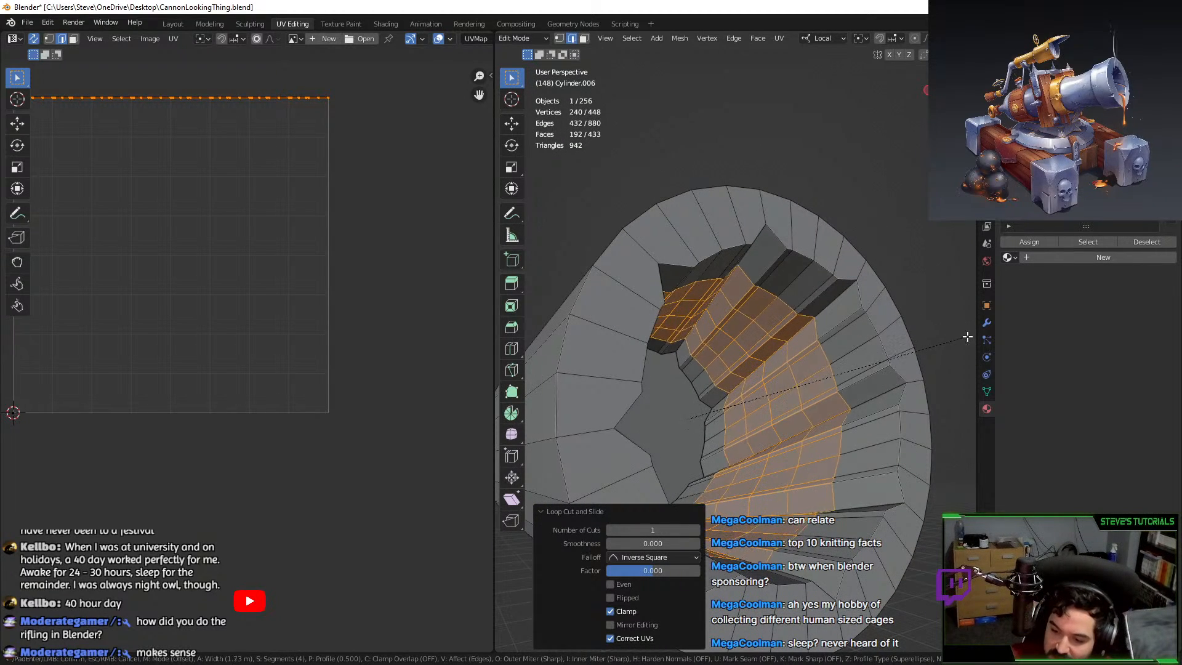
pyautogui.click(530, 324)
pyautogui.press('Tab')
pyautogui.moveTo(530, 325); pyautogui.dragTo(687, 401, button='middle')
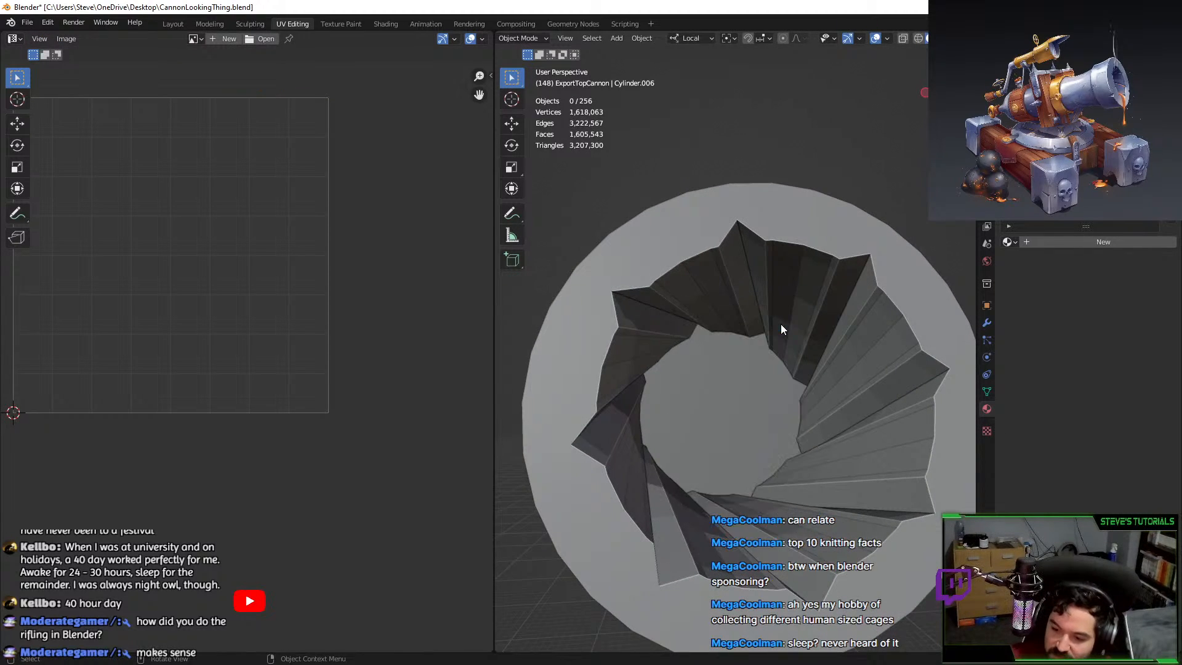
pyautogui.scroll(-3, 780, 324)
# Shade the bore cylinder smooth and turn on Auto Smooth in its normals settings.
pyautogui.rightClick(807, 295)
pyautogui.click(807, 294)
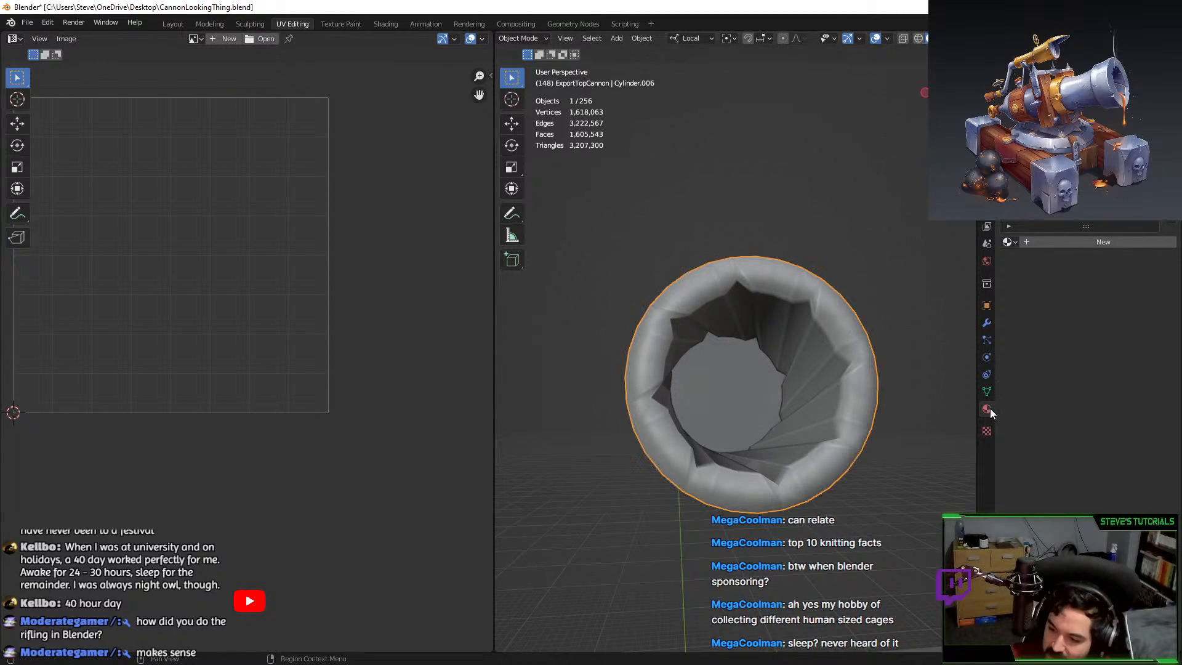
pyautogui.click(986, 391)
pyautogui.click(1073, 462)
pyautogui.click(880, 227)
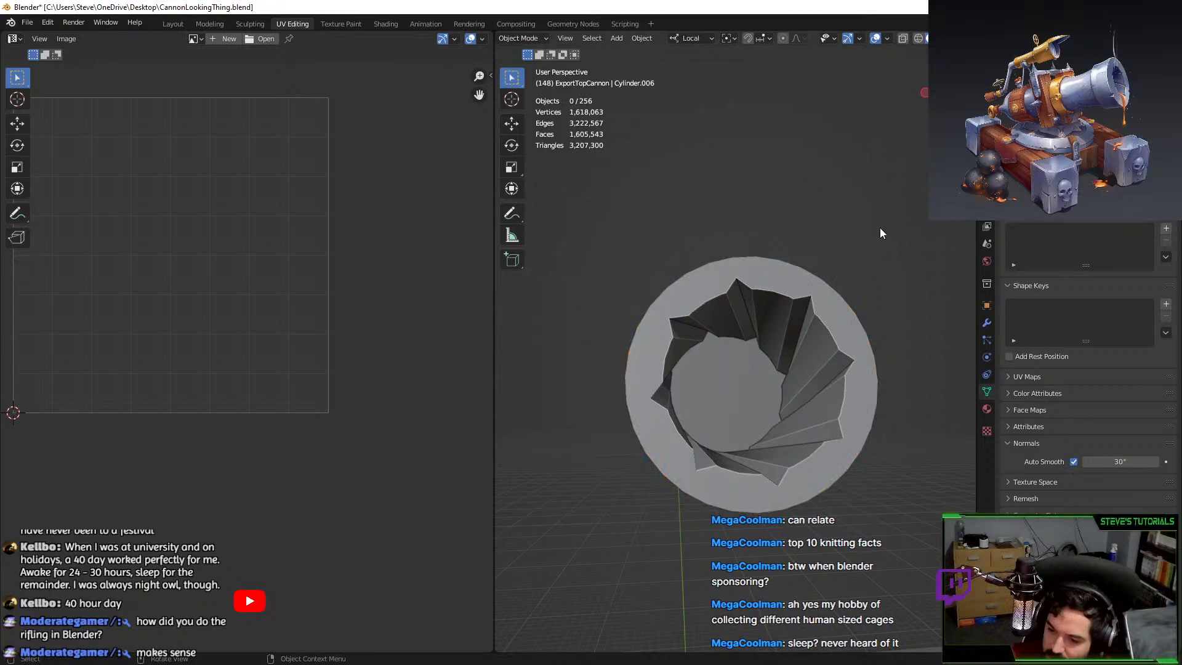
pyautogui.moveTo(880, 227); pyautogui.dragTo(778, 381, button='middle')
pyautogui.scroll(-6, 828, 266)
pyautogui.scroll(3, 778, 380)
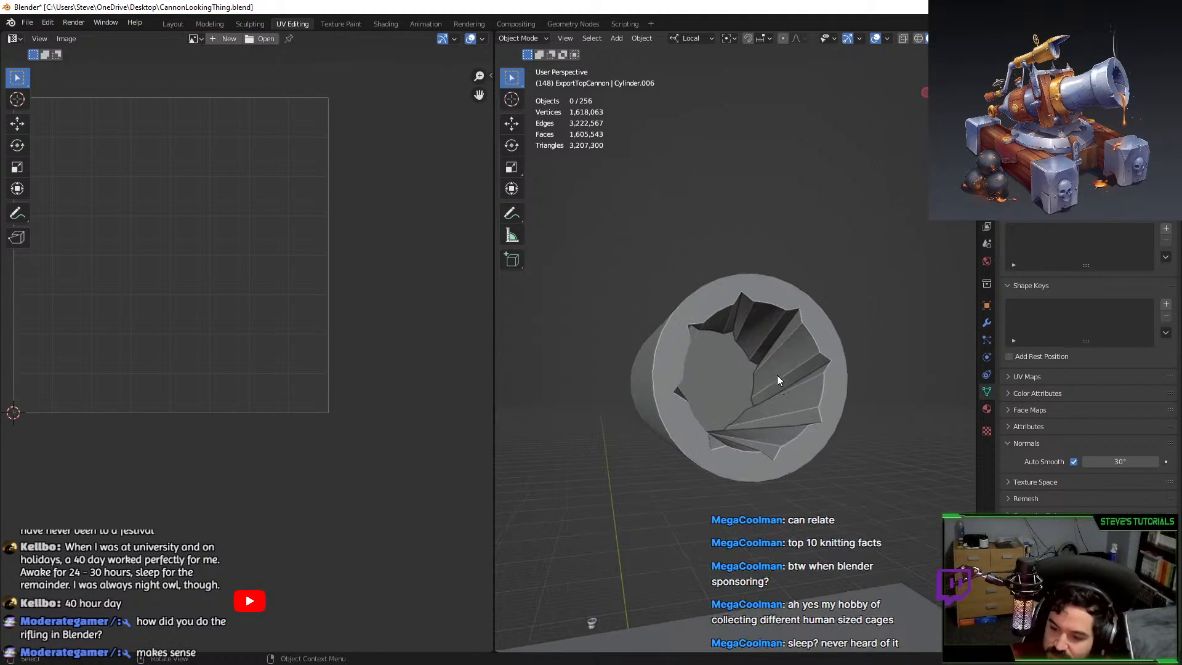
pyautogui.hotkey('ctrl', 'z')
pyautogui.hotkey('ctrl', 'z')
pyautogui.moveTo(634, 366); pyautogui.dragTo(746, 394, button='middle')
# In Edit Mode, add a centred edge loop across the bore and view it from the front.
pyautogui.press('Tab')
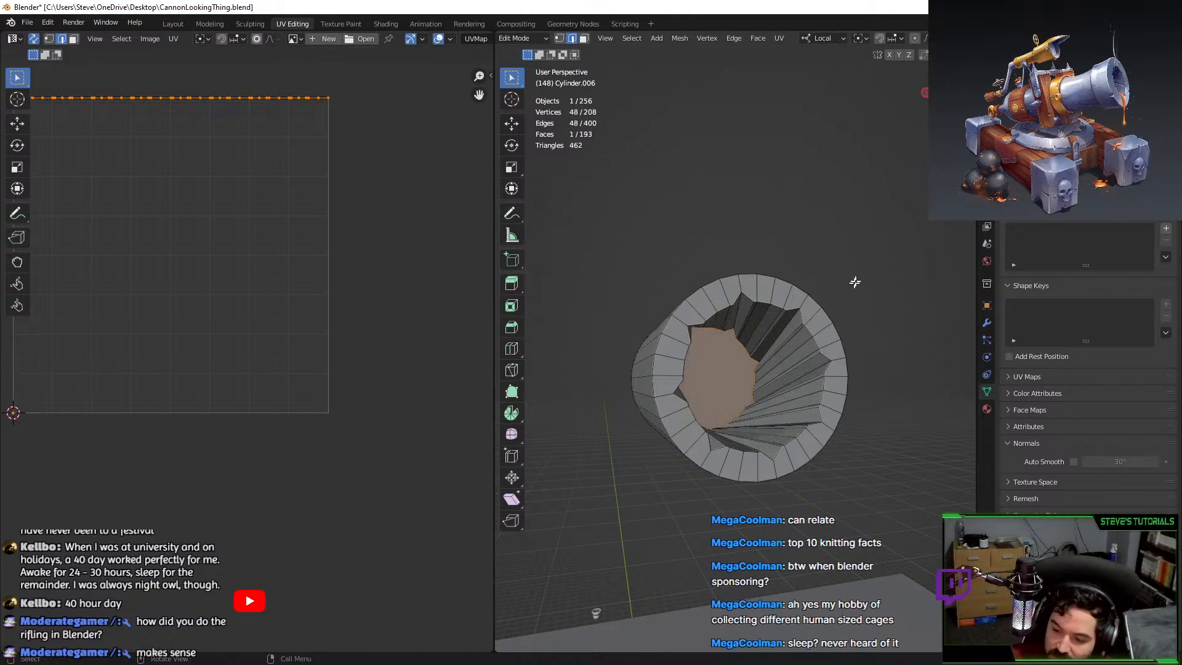
pyautogui.hotkey('ctrl', 'r')
pyautogui.click(785, 394)
pyautogui.rightClick(785, 394)
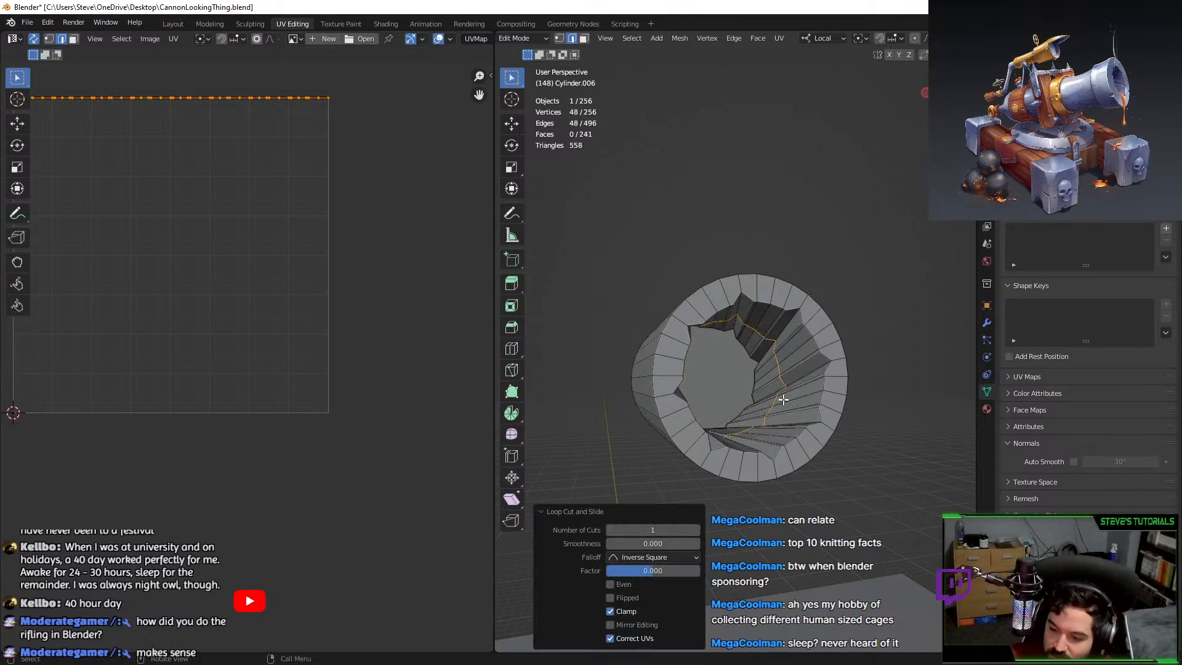
pyautogui.press('KP_1')
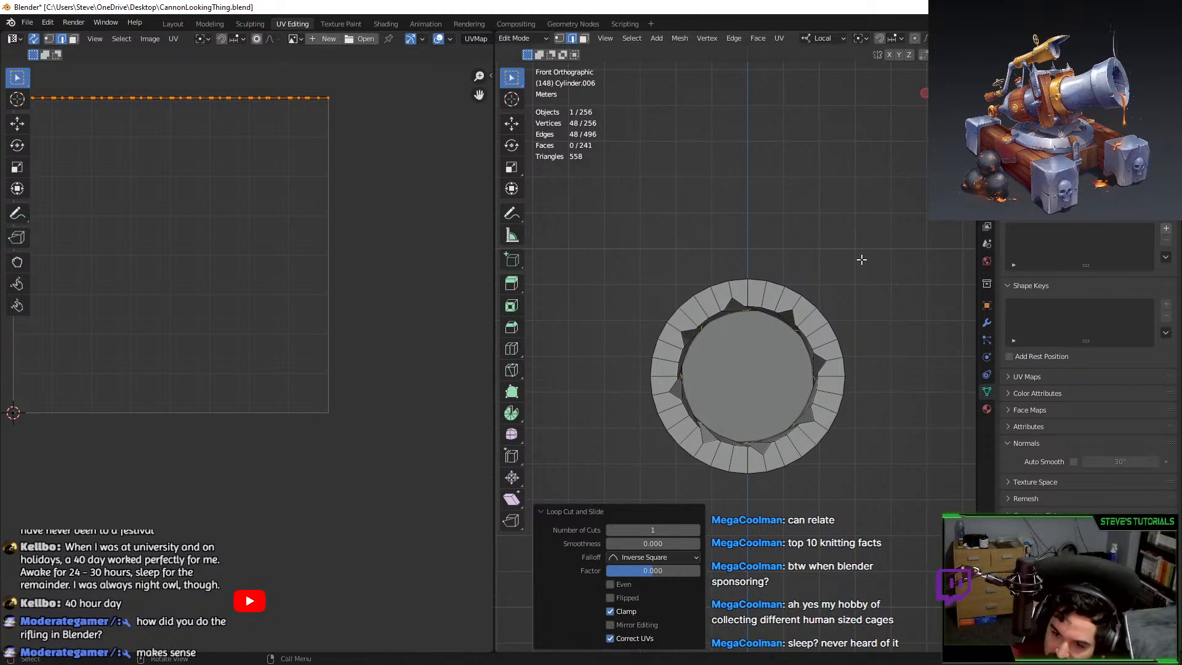
# Twist the new edge loop 9.48° about the local Y axis.
pyautogui.press('r')
pyautogui.click(868, 272)
pyautogui.moveTo(868, 271); pyautogui.dragTo(863, 298, button='middle')
pyautogui.scroll(3, 892, 297)
pyautogui.hotkey('ctrl', 'z')
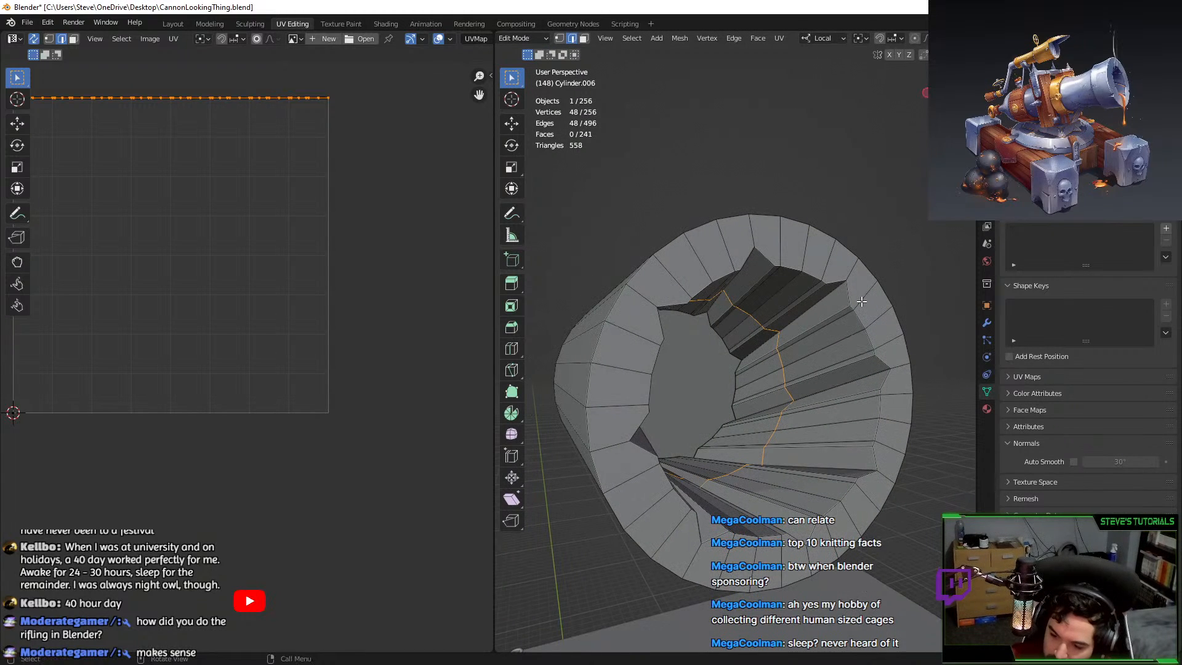
pyautogui.press('r')
pyautogui.press('x')
pyautogui.rightClick(862, 258)
pyautogui.press('r')
pyautogui.press('y')
pyautogui.press('y')
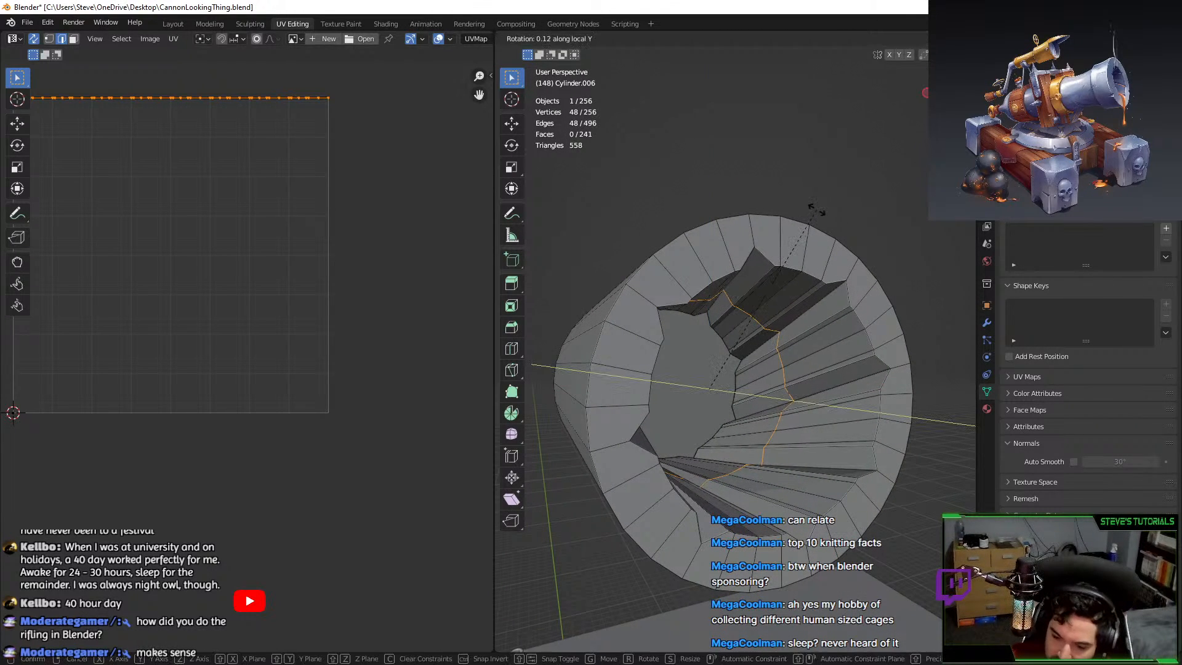
pyautogui.click(822, 249)
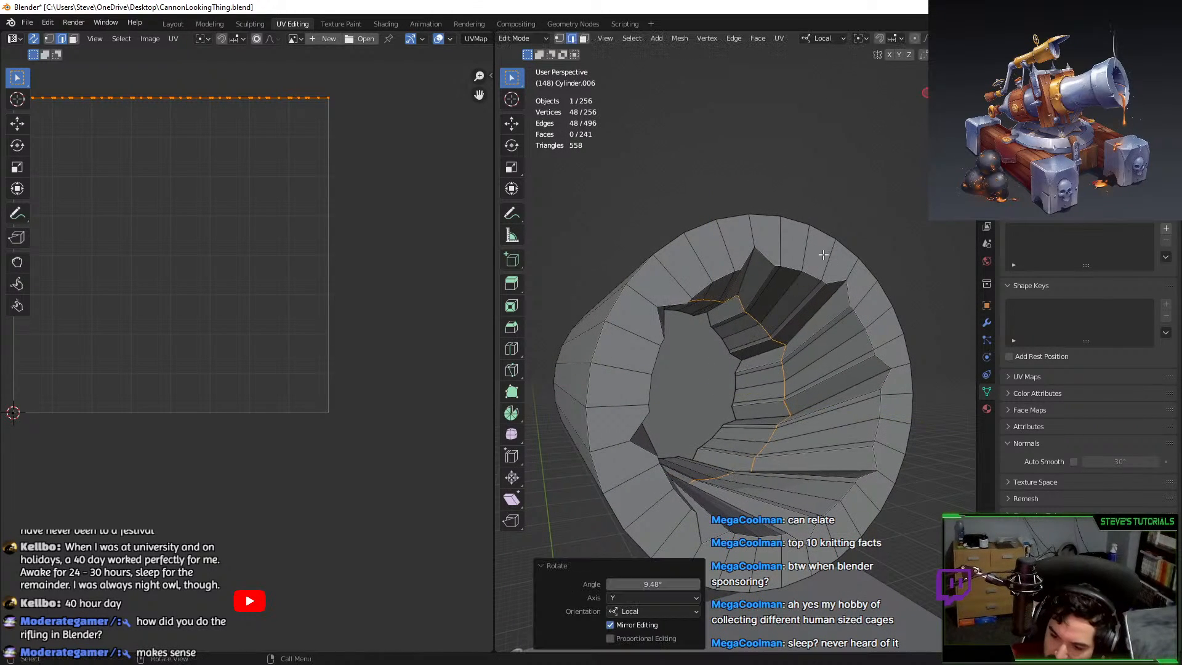
# Bevel the twisted loop and return to Object Mode.
pyautogui.hotkey('ctrl', 'b')
pyautogui.click(910, 203)
pyautogui.press('Tab')
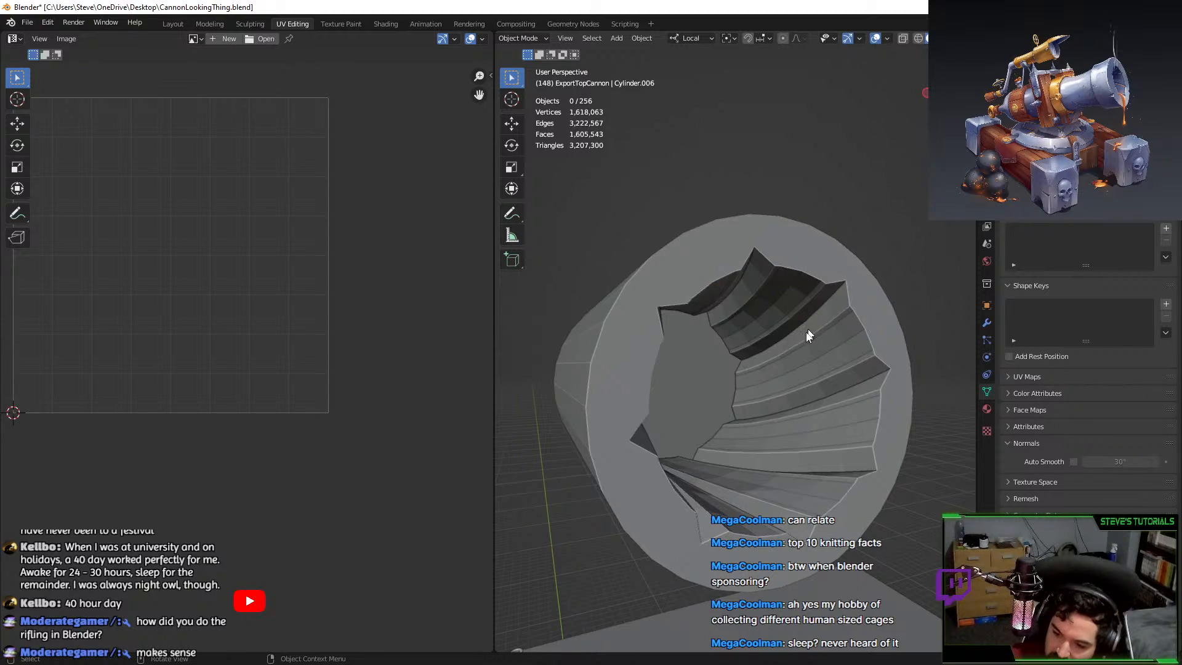
# Shade the demo cylinder smooth with Auto Smooth enabled.
pyautogui.click(858, 289)
pyautogui.rightClick(858, 289)
pyautogui.click(856, 287)
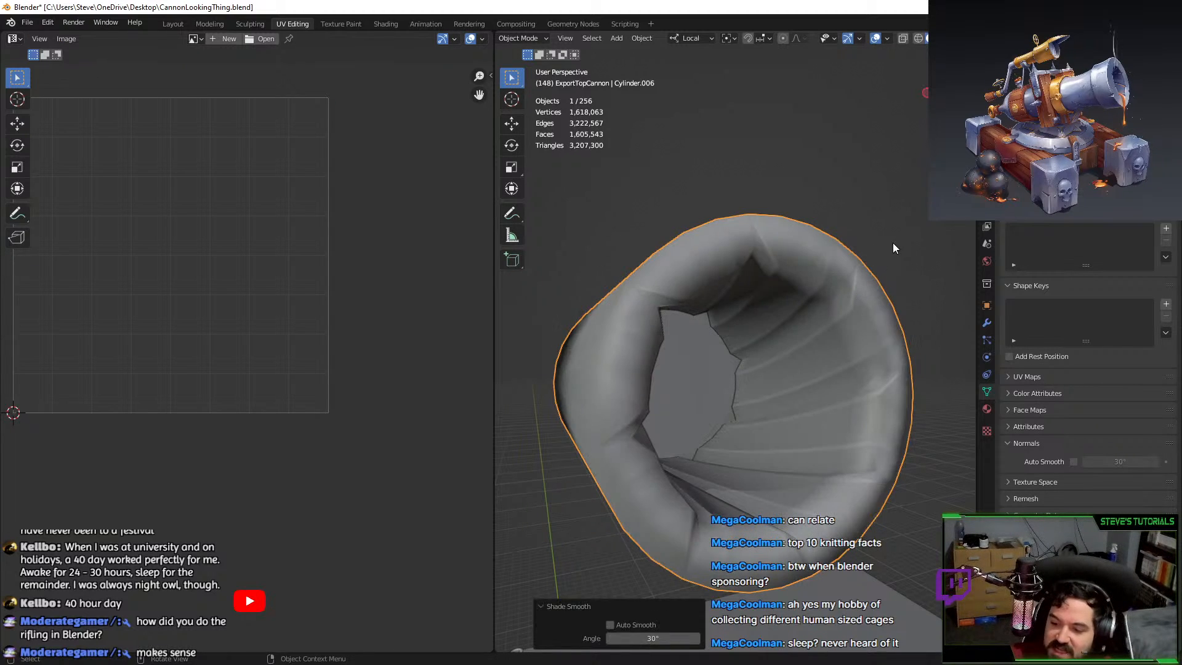
pyautogui.click(1072, 462)
pyautogui.click(827, 195)
pyautogui.moveTo(827, 195)
pyautogui.mouseDown(button='middle')
pyautogui.moveTo(786, 265)
pyautogui.moveTo(851, 322)
pyautogui.moveTo(828, 326)
pyautogui.moveTo(852, 334)
pyautogui.moveTo(834, 400)
pyautogui.moveTo(805, 415)
pyautogui.mouseUp(button='middle')
pyautogui.scroll(-5, 787, 271)
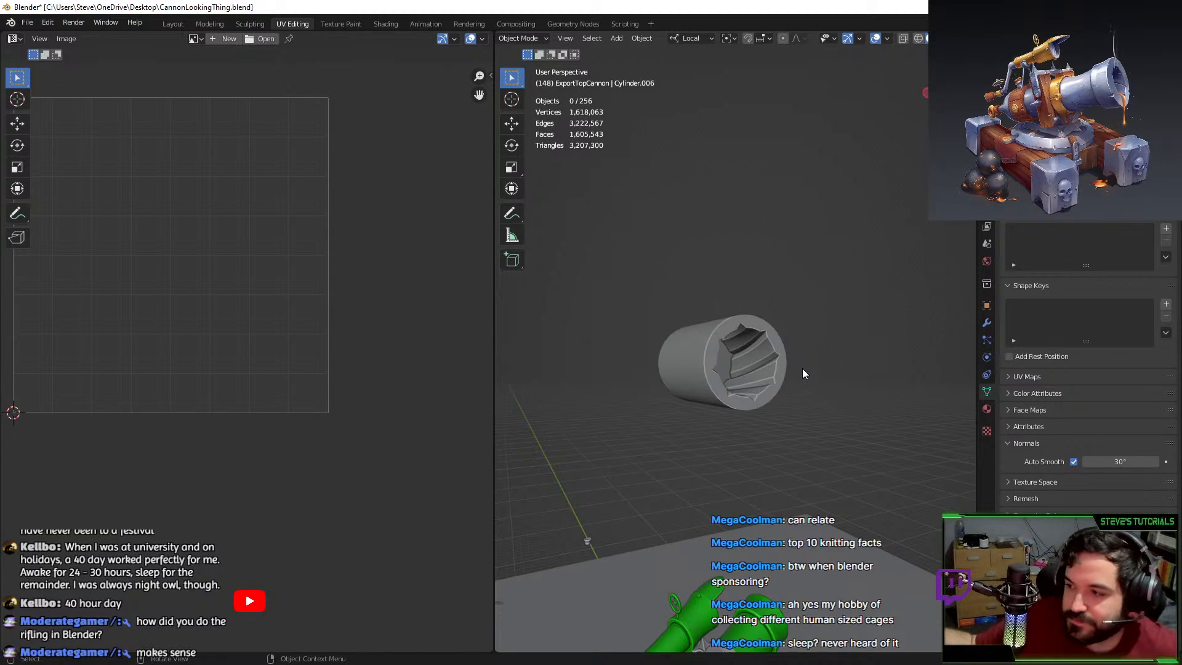
# Delete the demo cylinder Cylinder.006 and select the cannon's Circle.002 piece.
pyautogui.moveTo(649, 334); pyautogui.dragTo(741, 432)
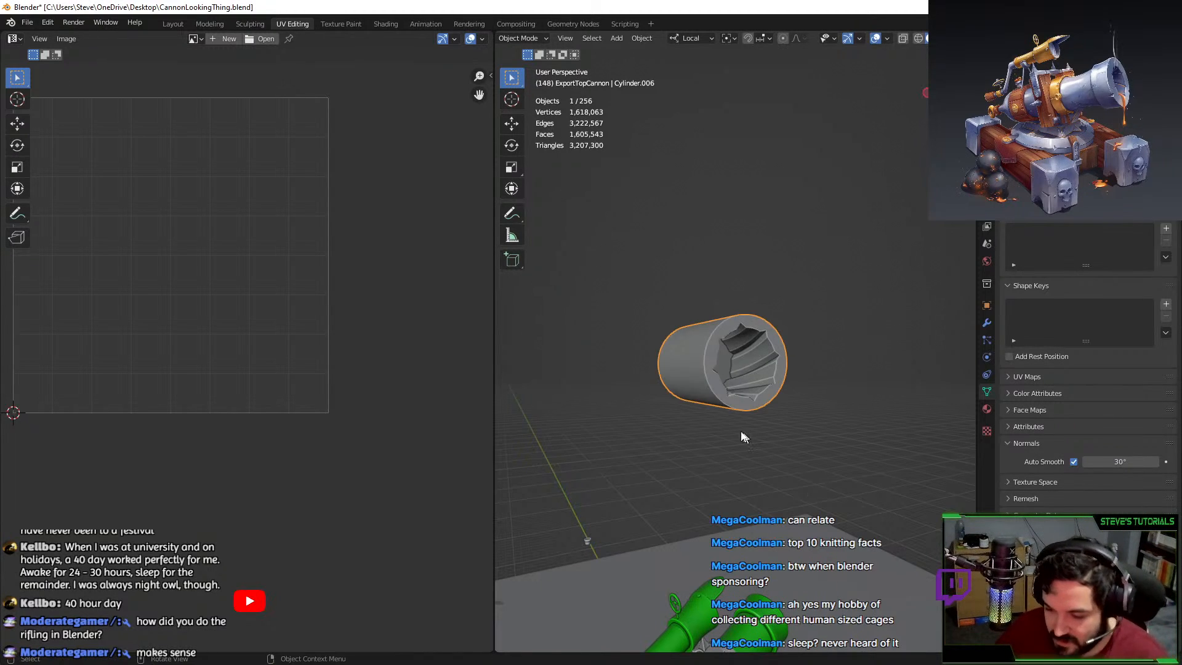
pyautogui.press('Delete')
pyautogui.moveTo(743, 431); pyautogui.dragTo(656, 406, button='middle')
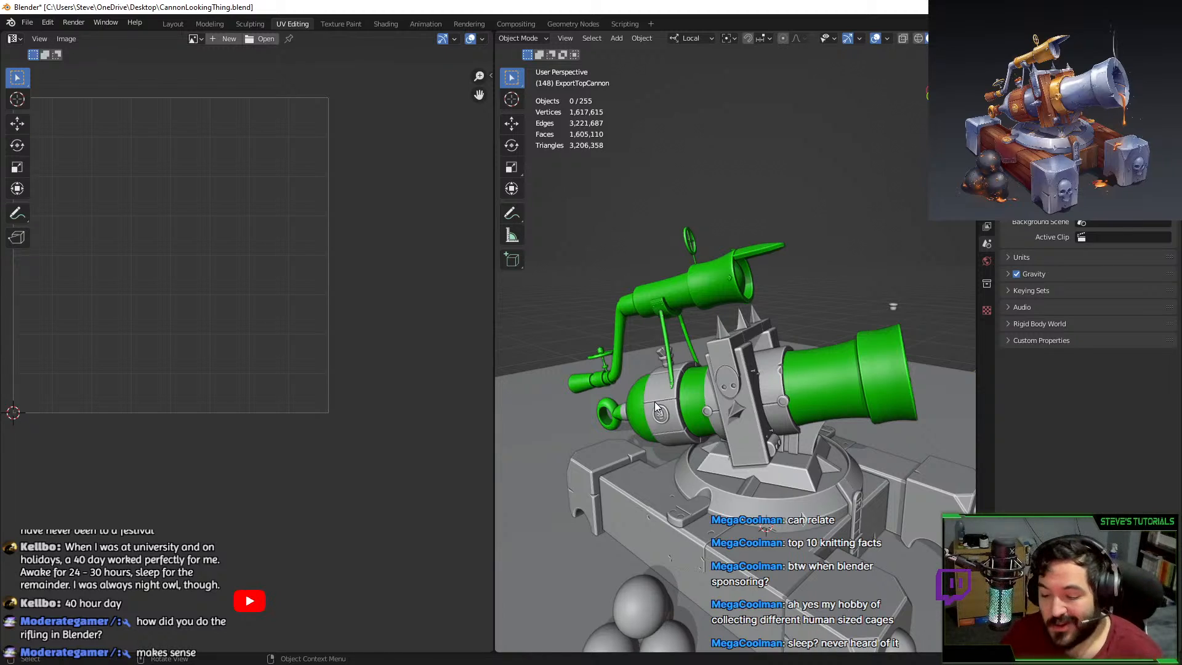
pyautogui.click(659, 391)
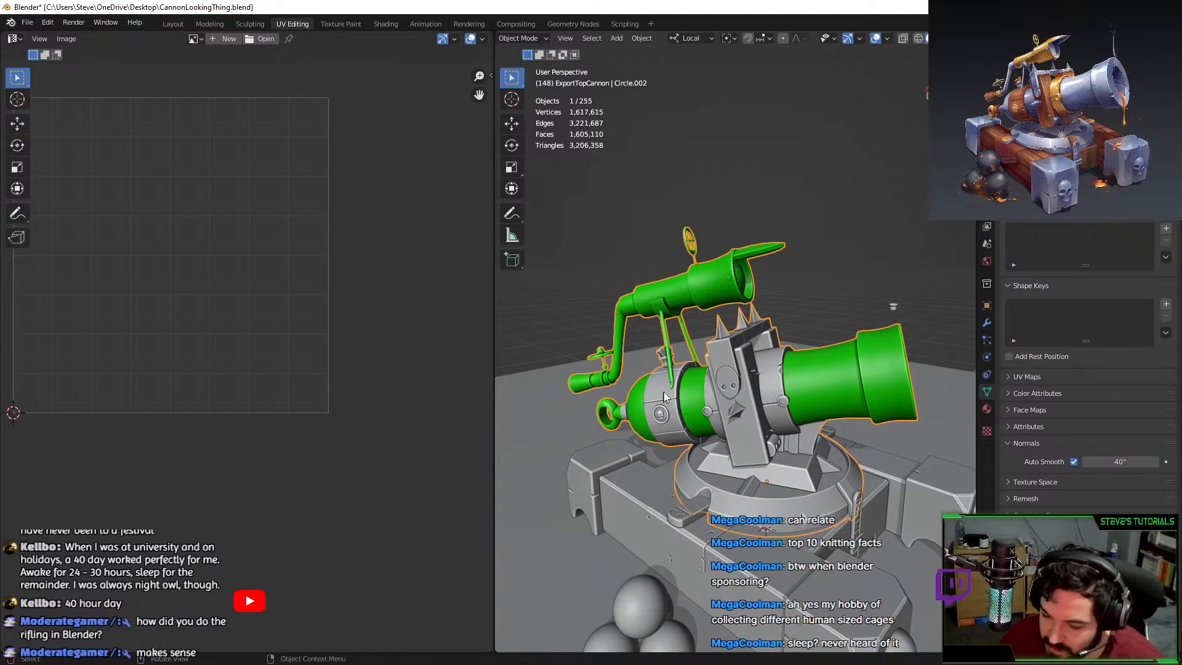